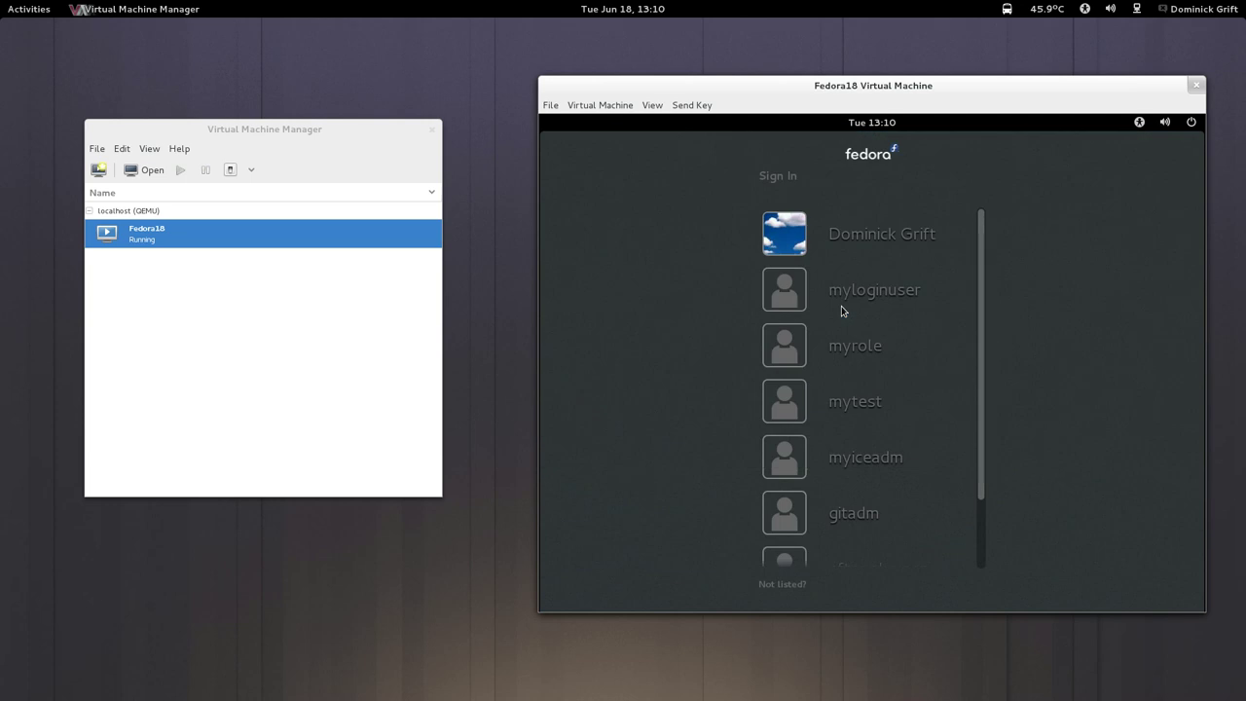
Log into the Fedora18 guest as myloginuser with the account password.
click(832, 282)
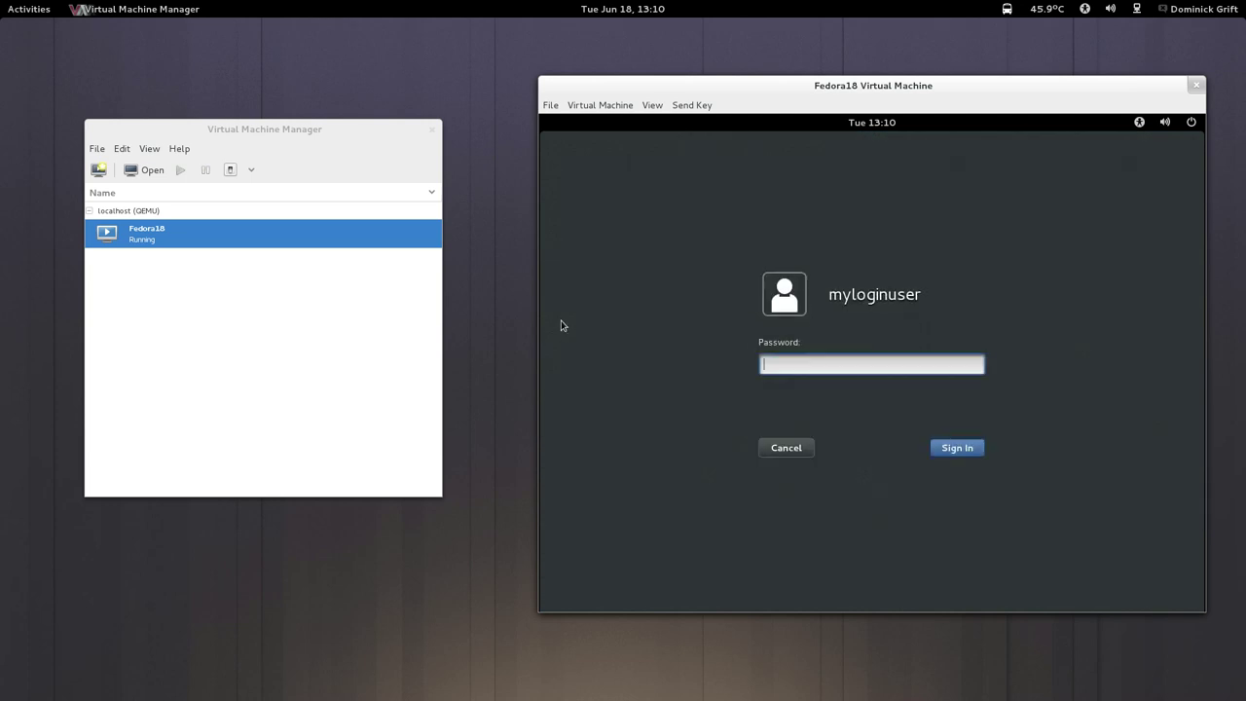
text(passw)
key(Return)
mouse_move(0, 0)
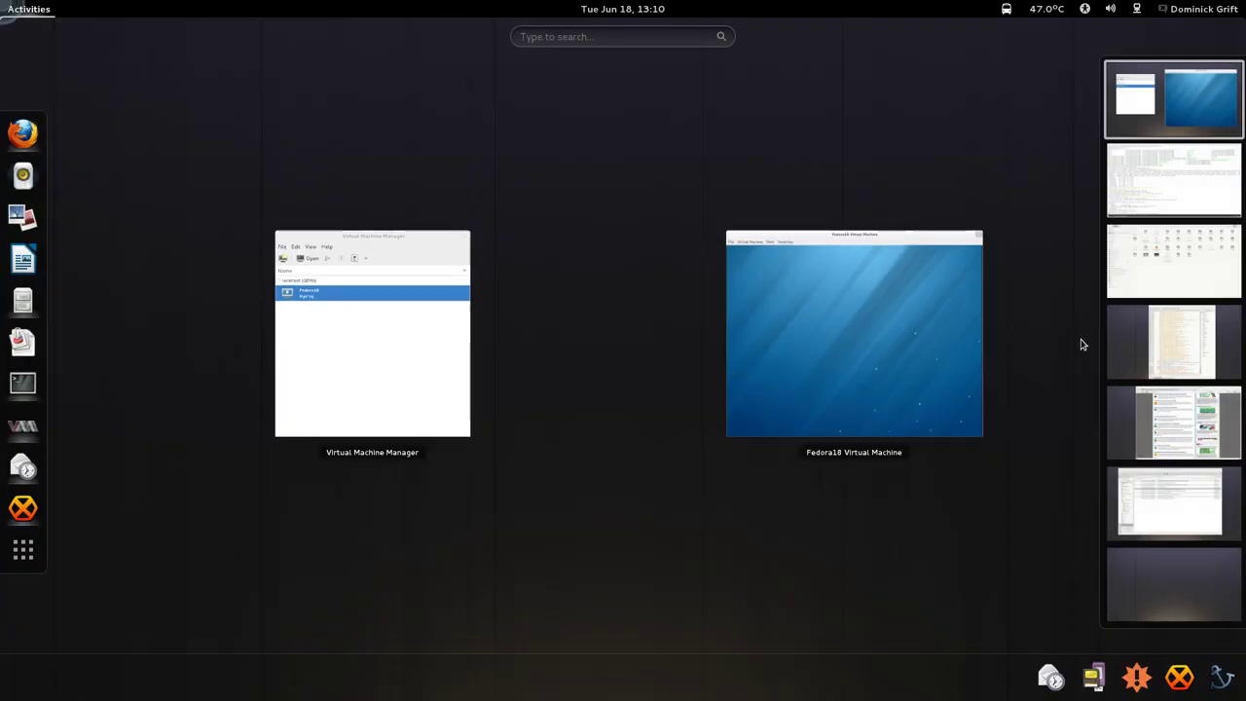
click(1173, 342)
Reply 'yes but thats not all' in the private dialog.
click(606, 423)
click(610, 688)
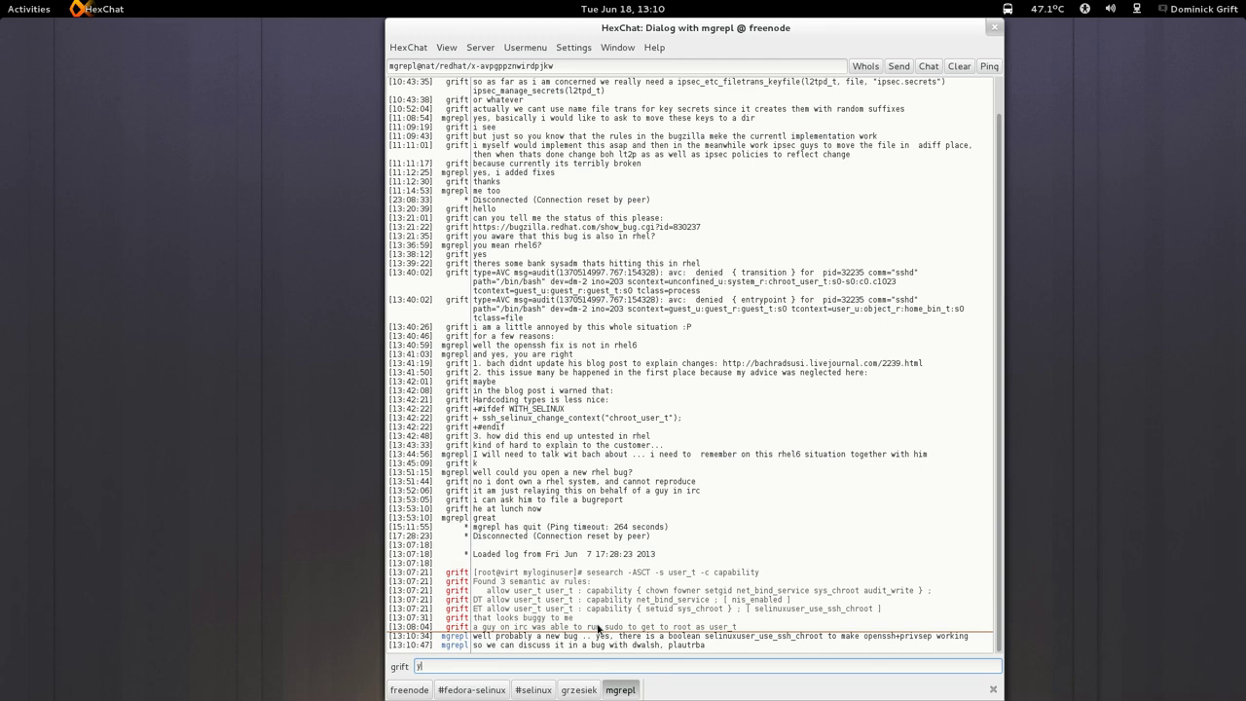
text(es but there)
key(BackSpace)
text(ats not all)
key(Return)
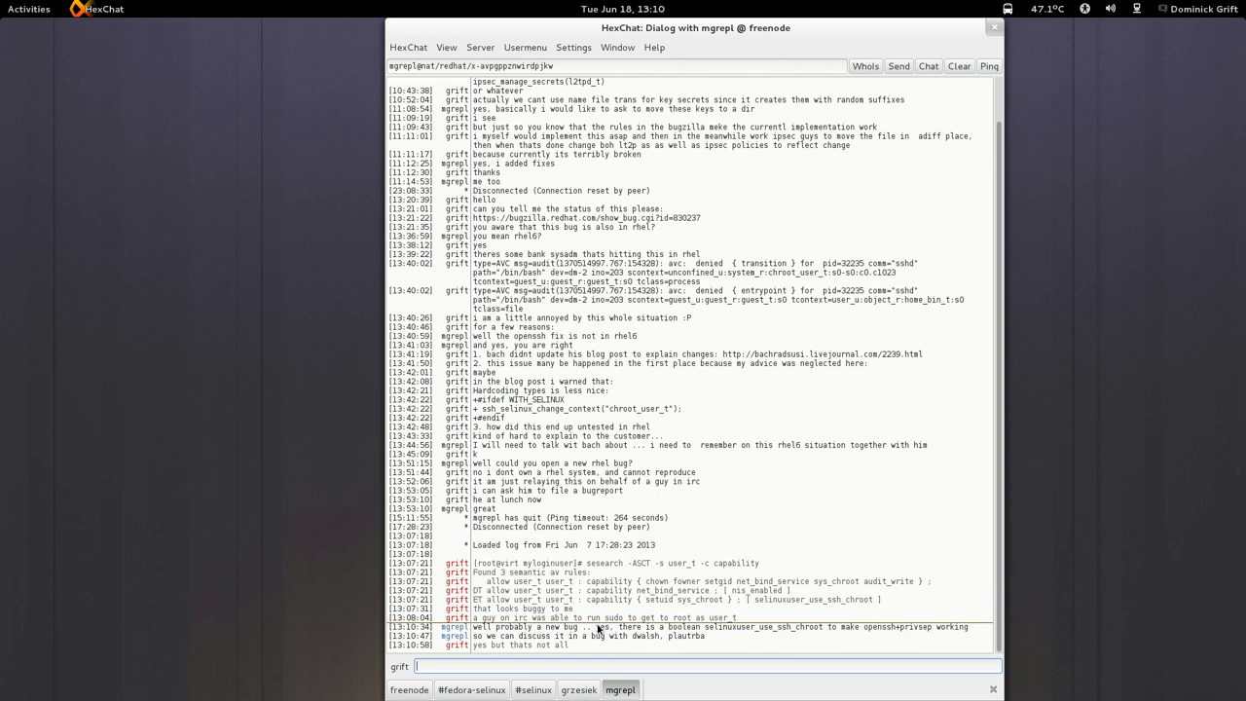
Send that syschroot and netbind service are unconditional duplicates (cond and uncond), just a heads-up.
text(syschroot and net)
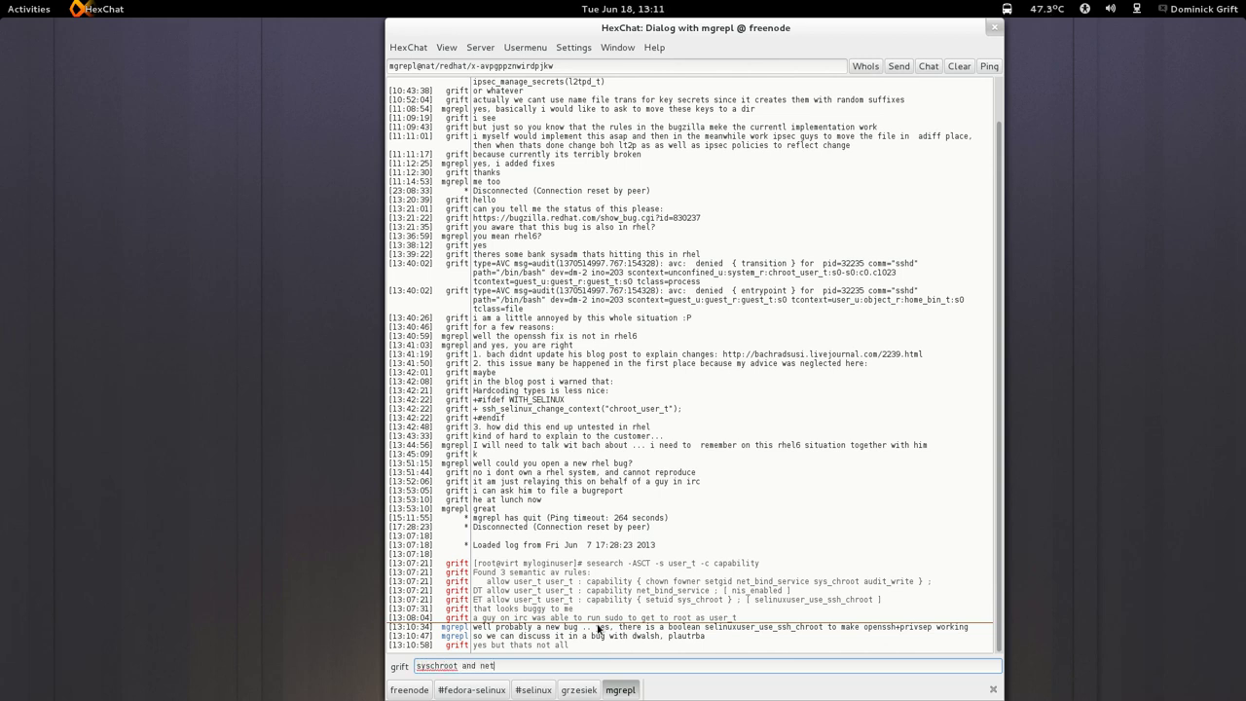
text(bind service are unconditi)
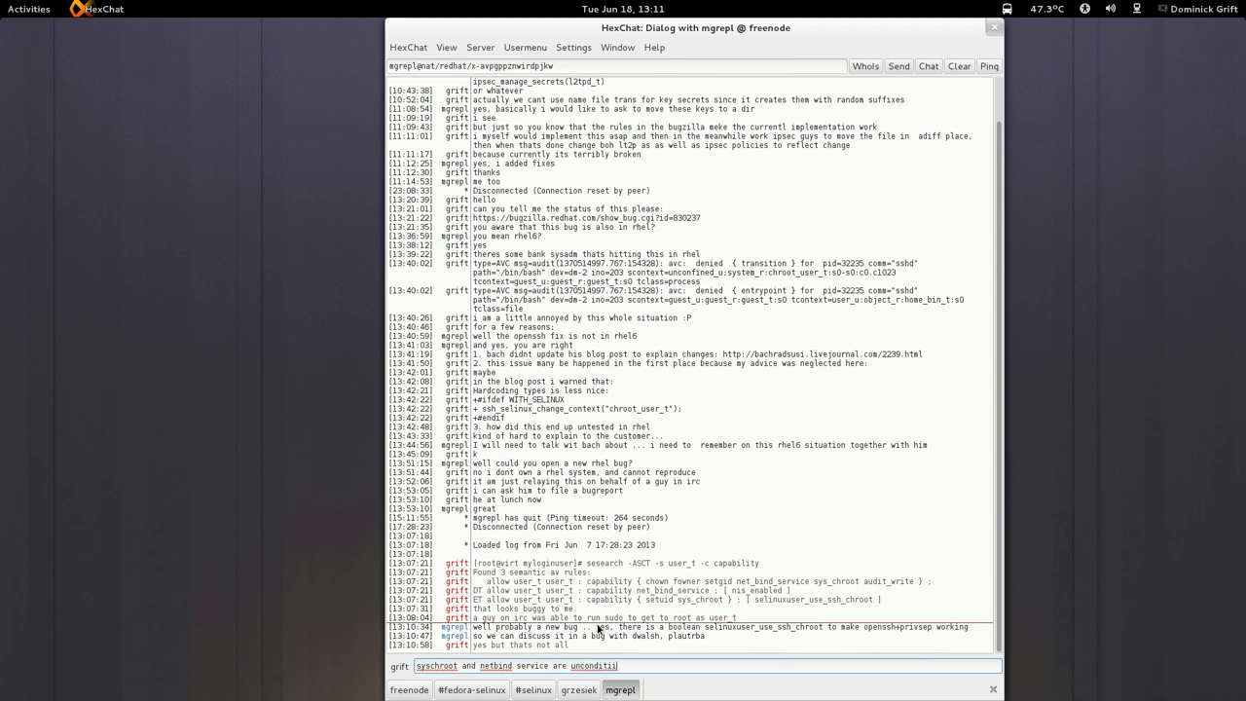
text(onal it seems as well)
key(Return)
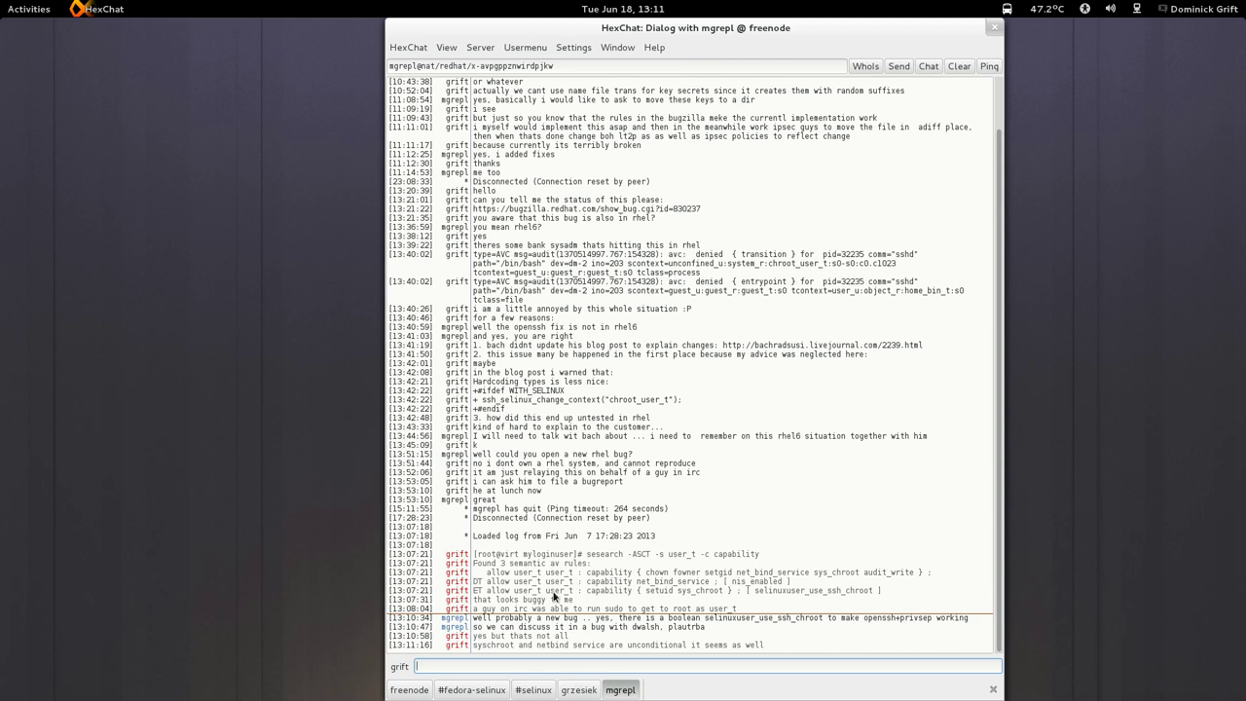
text(basically du)
text(plicate)
text(s 9co)
key(BackSpace)
key(BackSpace)
text(( cond and uncon)
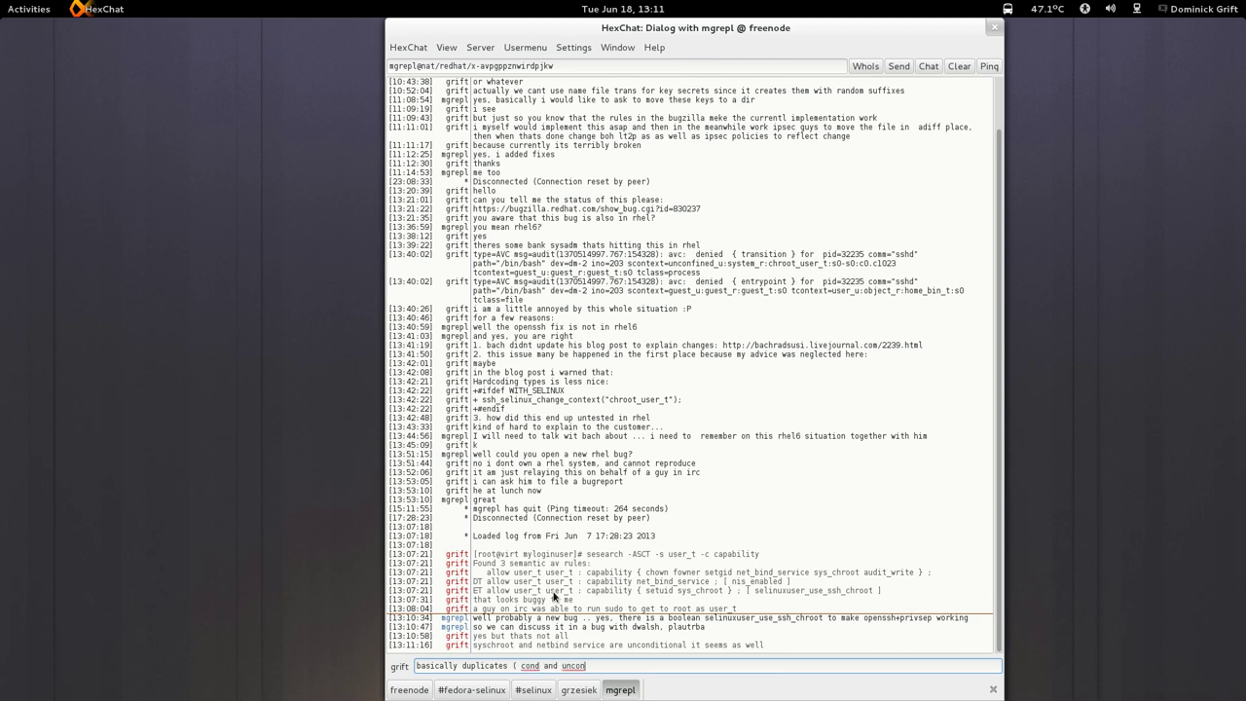
text(d))
key(Return)
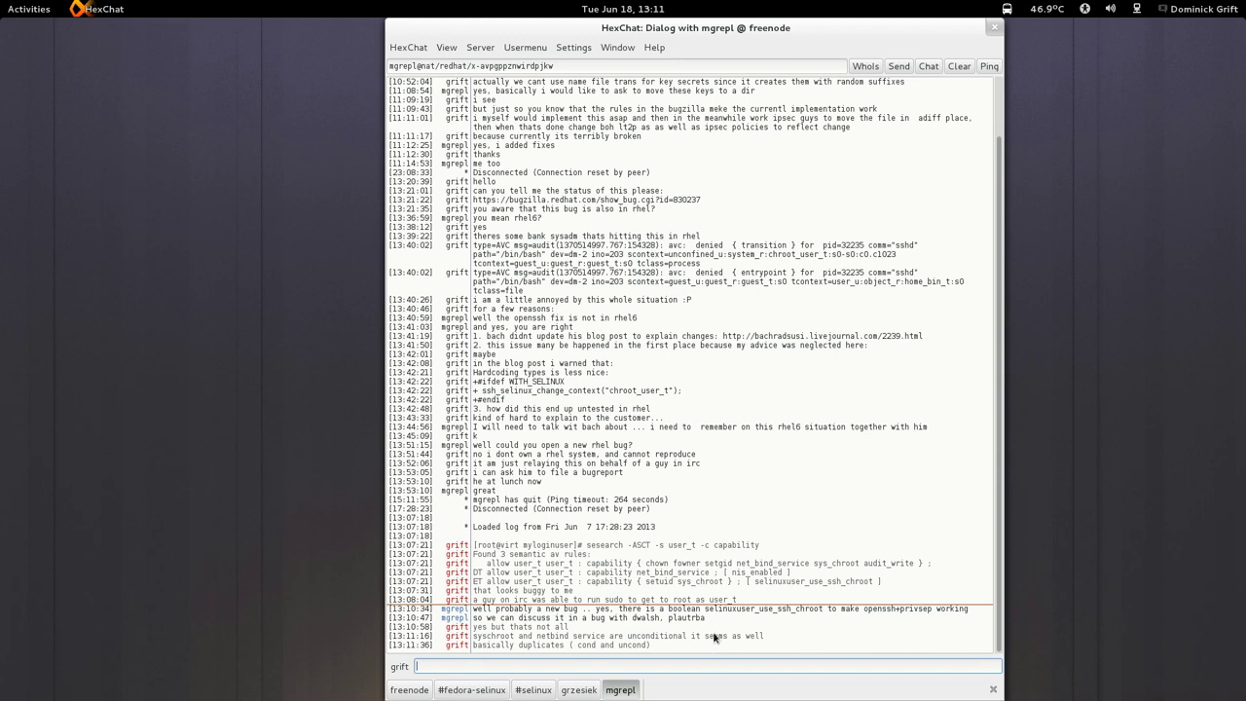
text(yways just a heads-up)
key(Return)
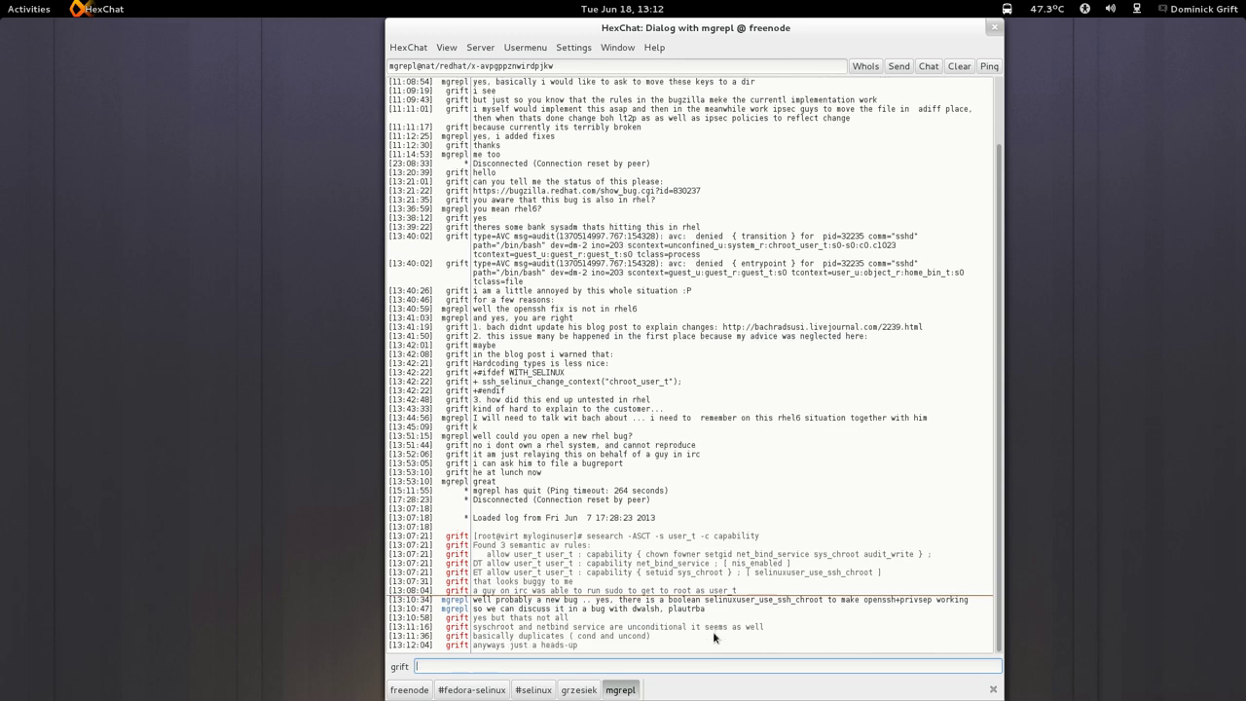
Leave HexChat on #fedora-selinux and bring the host terminal window to the front.
mouse_move(2, 2)
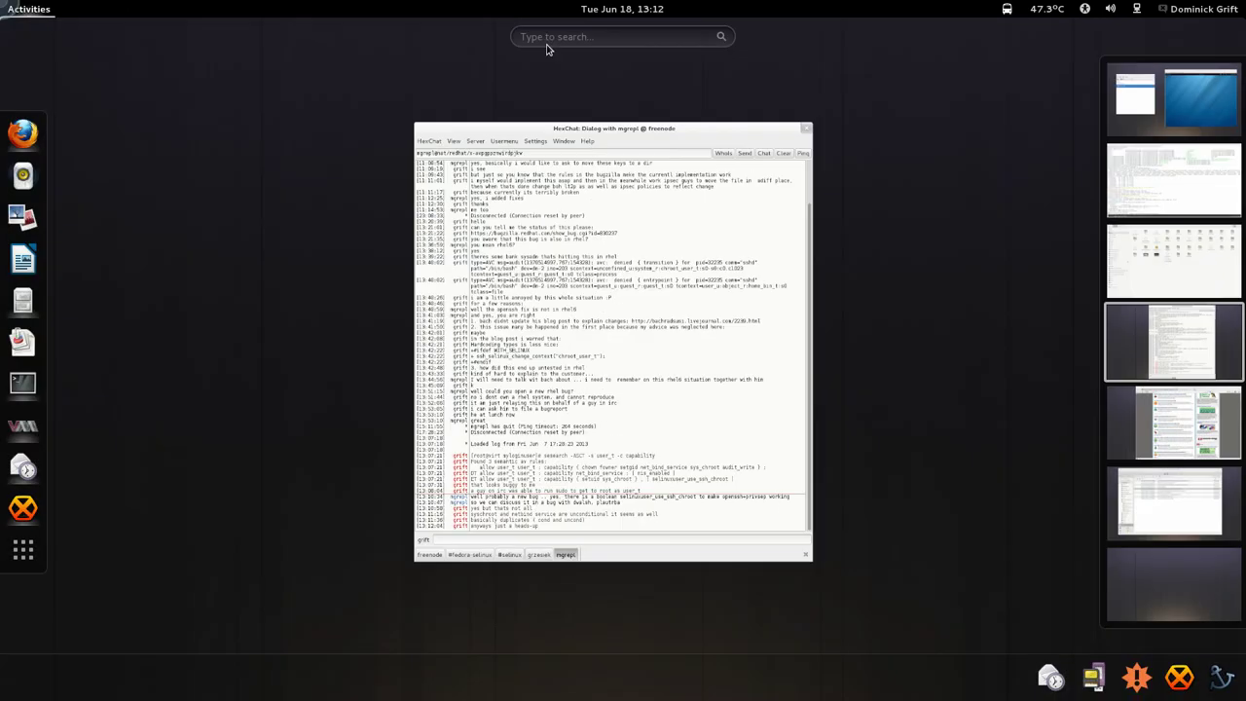
click(666, 361)
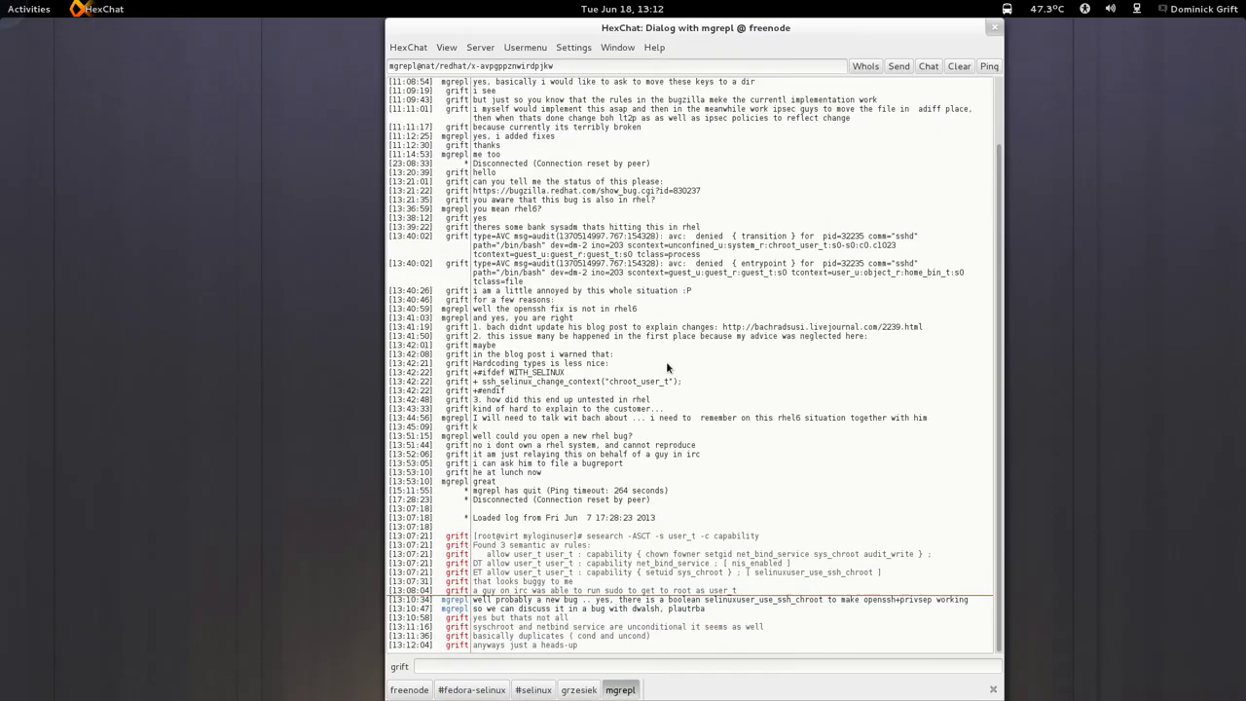
click(491, 693)
key(super)
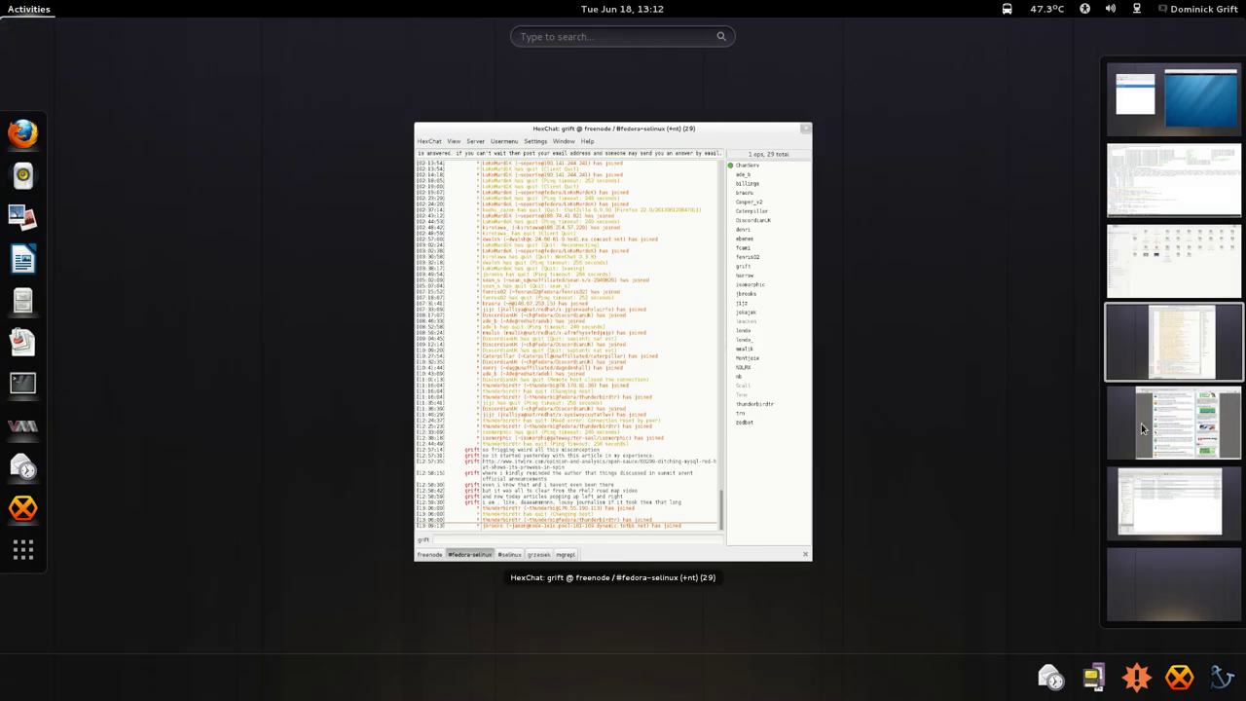
click(1178, 209)
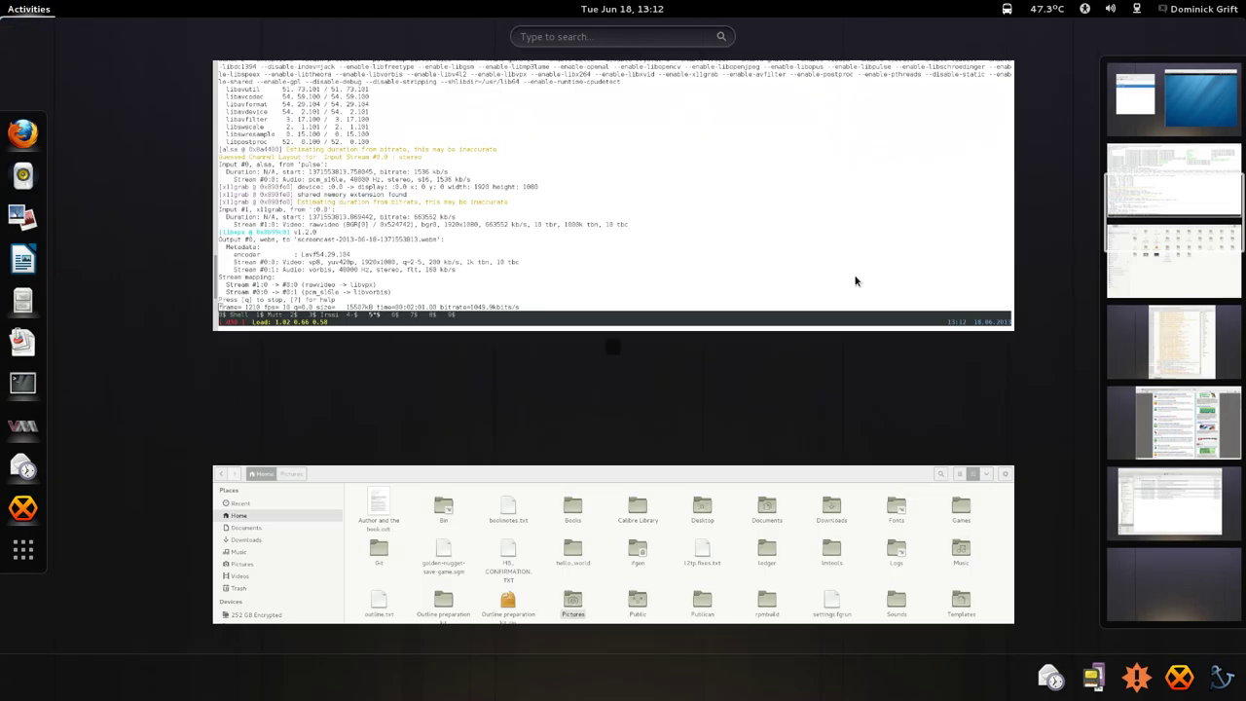
click(856, 281)
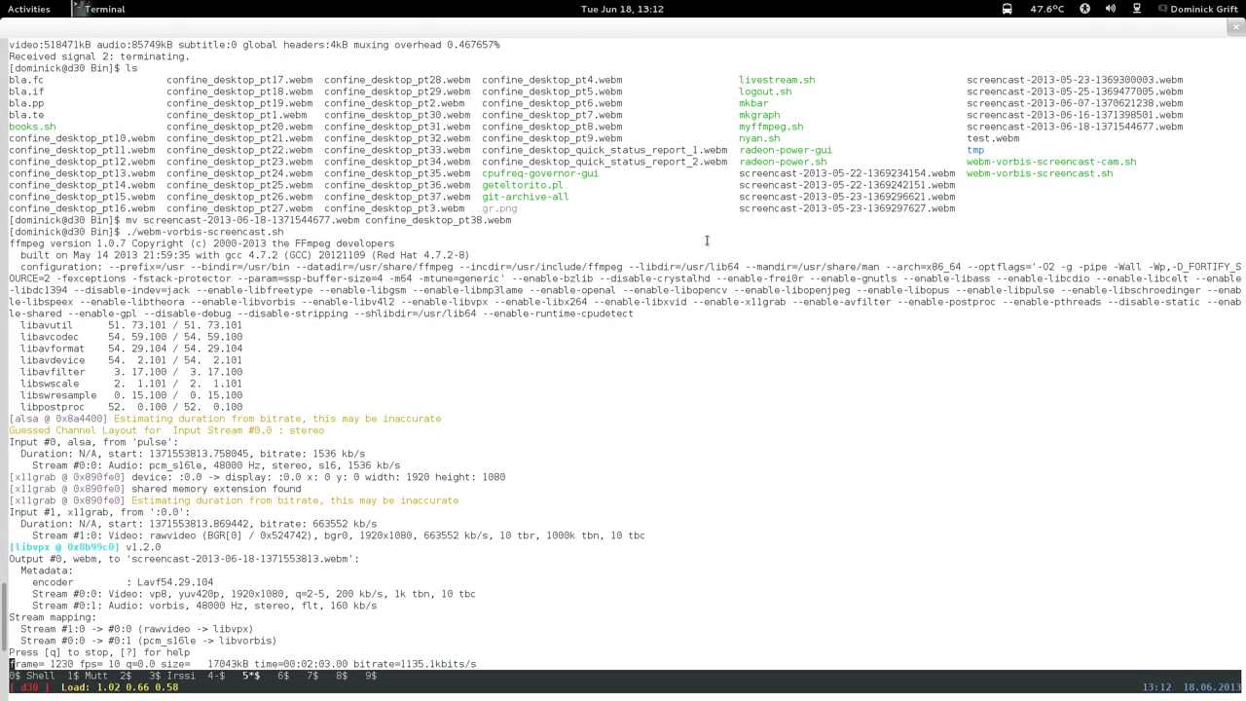
mouse_move(2, 2)
click(1173, 99)
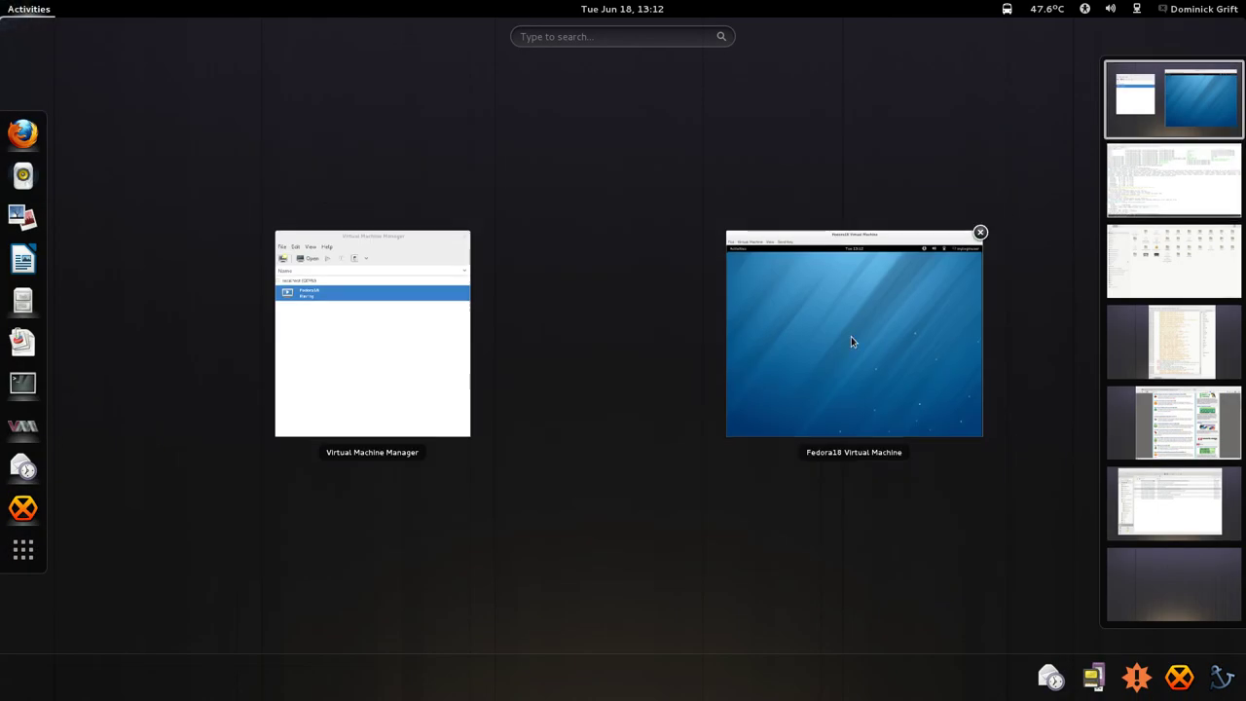
click(858, 327)
scroll(818, 265, down, 1)
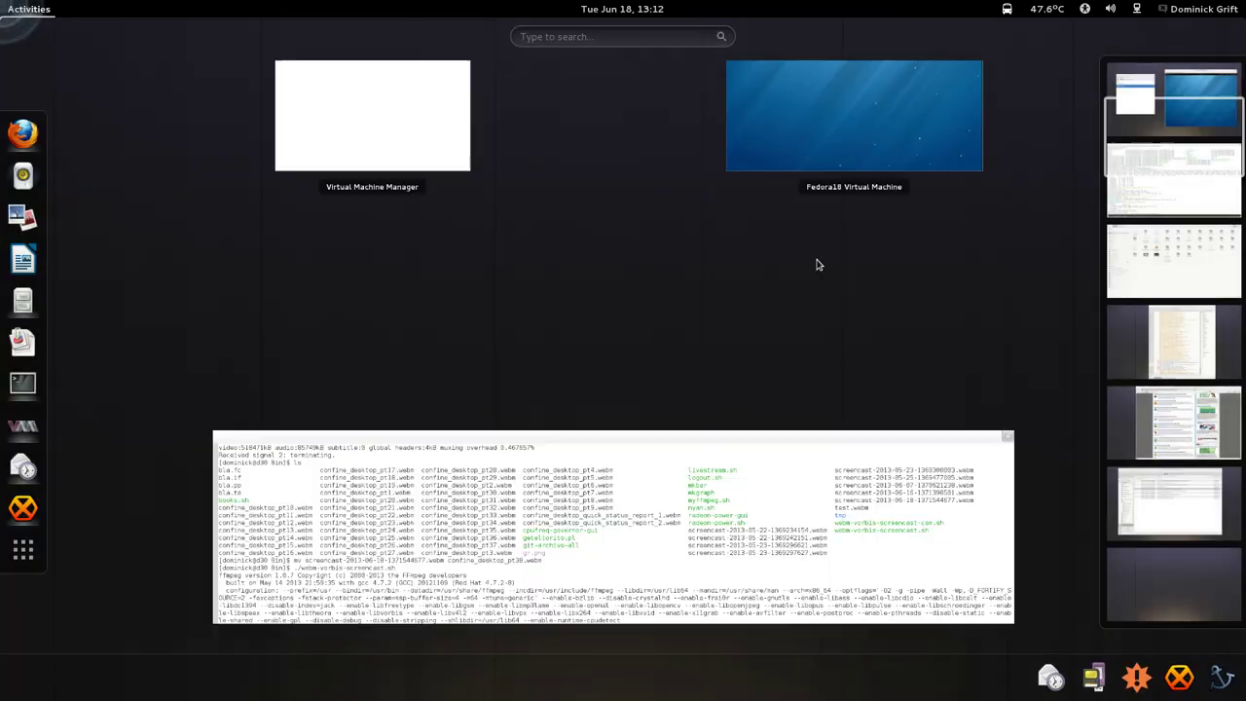
click(524, 388)
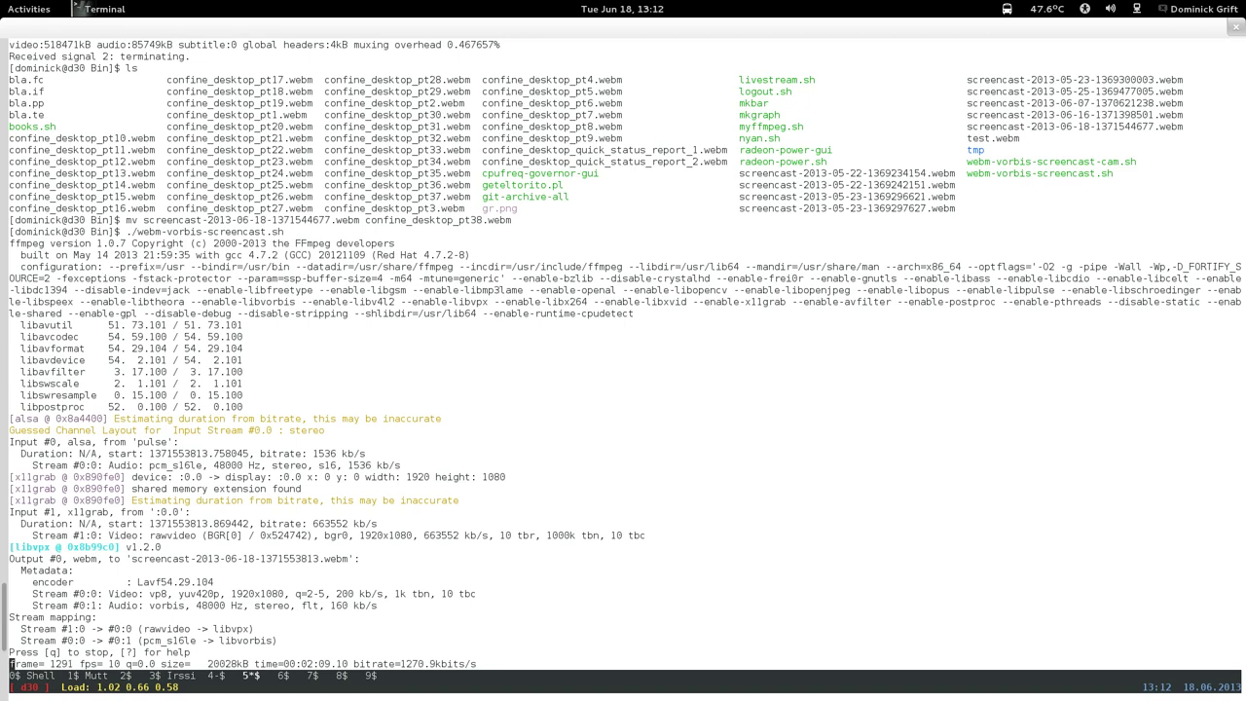
Cycle GNU screen windows until the virtual machine's root shell appears.
key(ctrl+a)
key(6)
key(ctrl+a)
key(5)
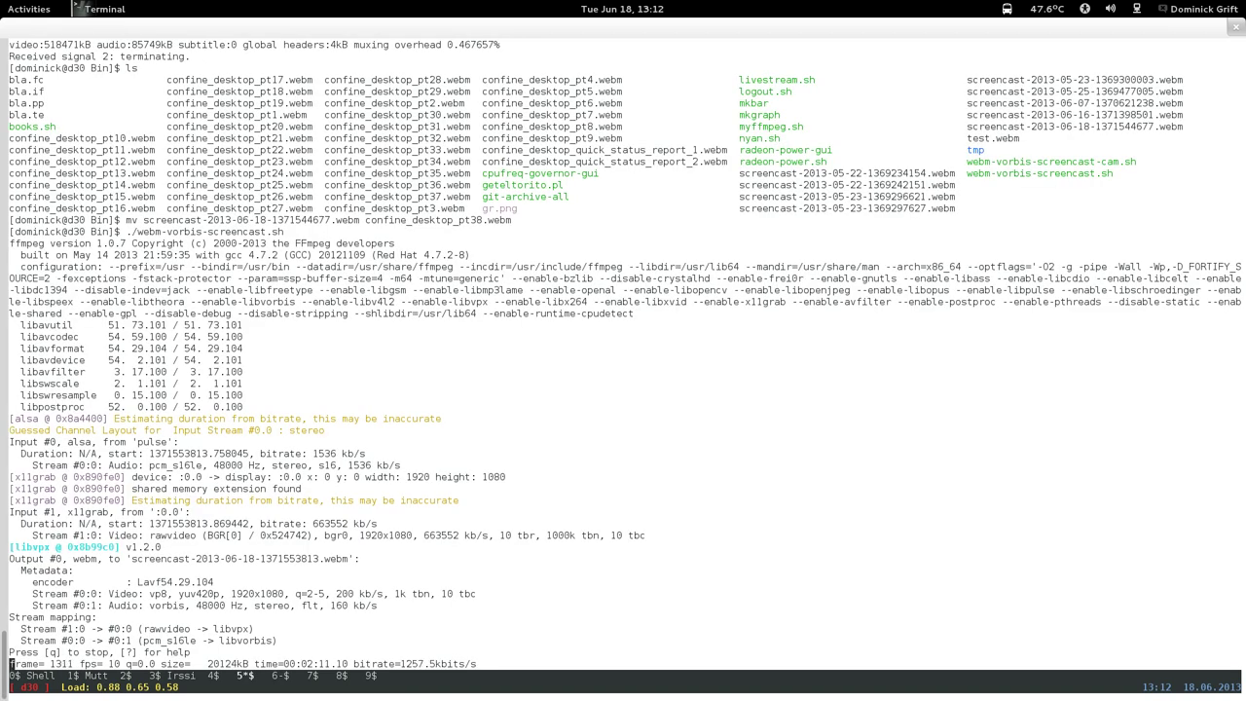
key(ctrl+a)
key(n)
key(ctrl+a)
key(n)
key(ctrl+a)
key(n)
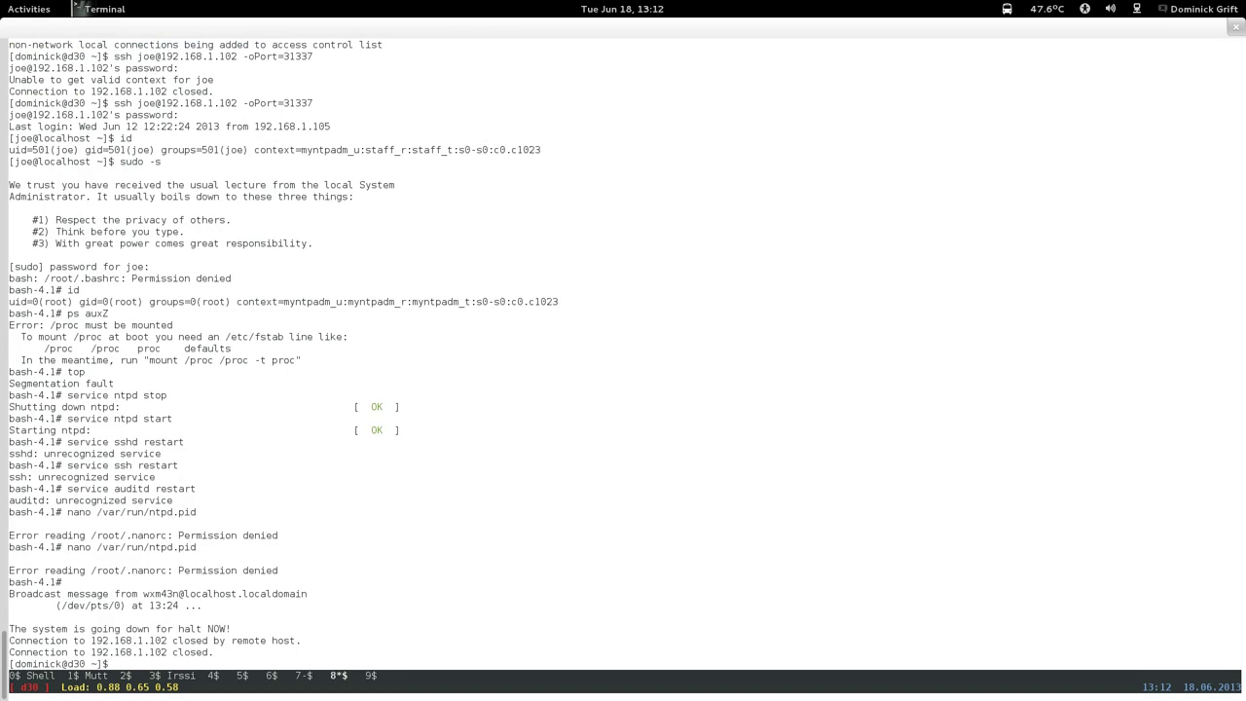
key(ctrl+a)
key(n)
key(ctrl+a)
key(n)
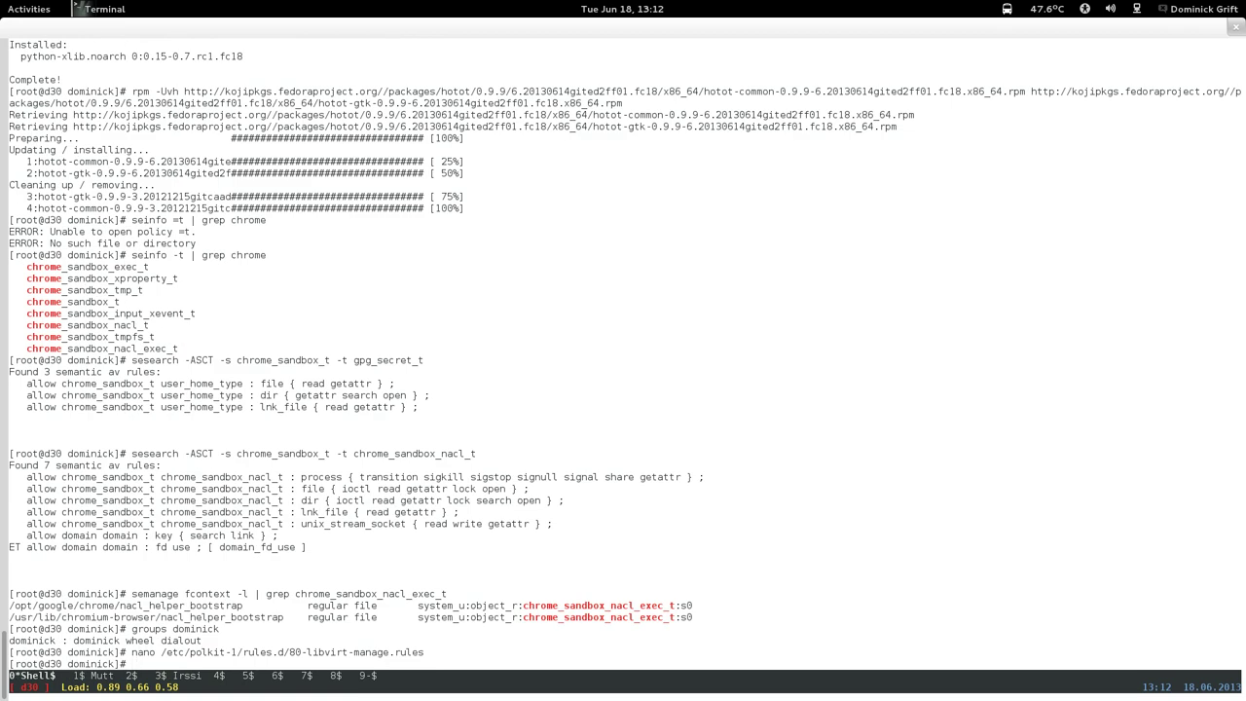
key(ctrl+a)
key(n)
key(ctrl+a)
key(n)
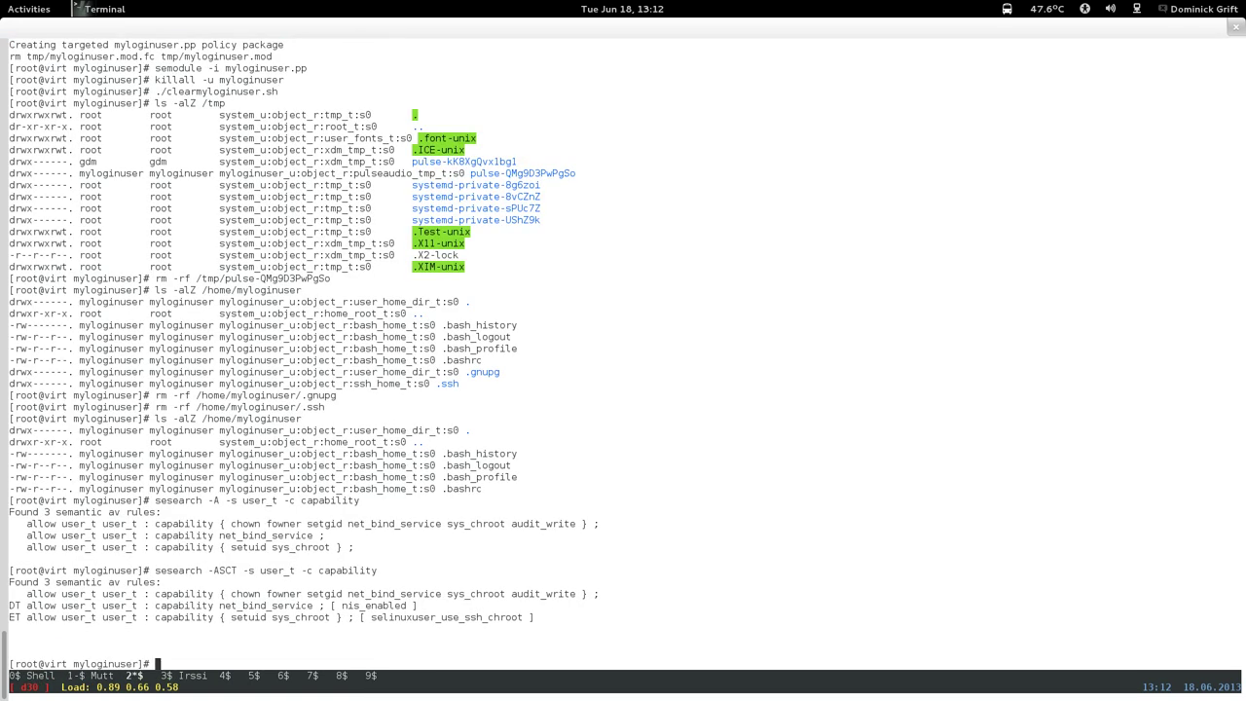
Run ausearch -m avc -ts 12:09 | audit2allow | less and read the suggested rules to the end.
text(ausearch -m avc -ts 12:09 | audit2all)
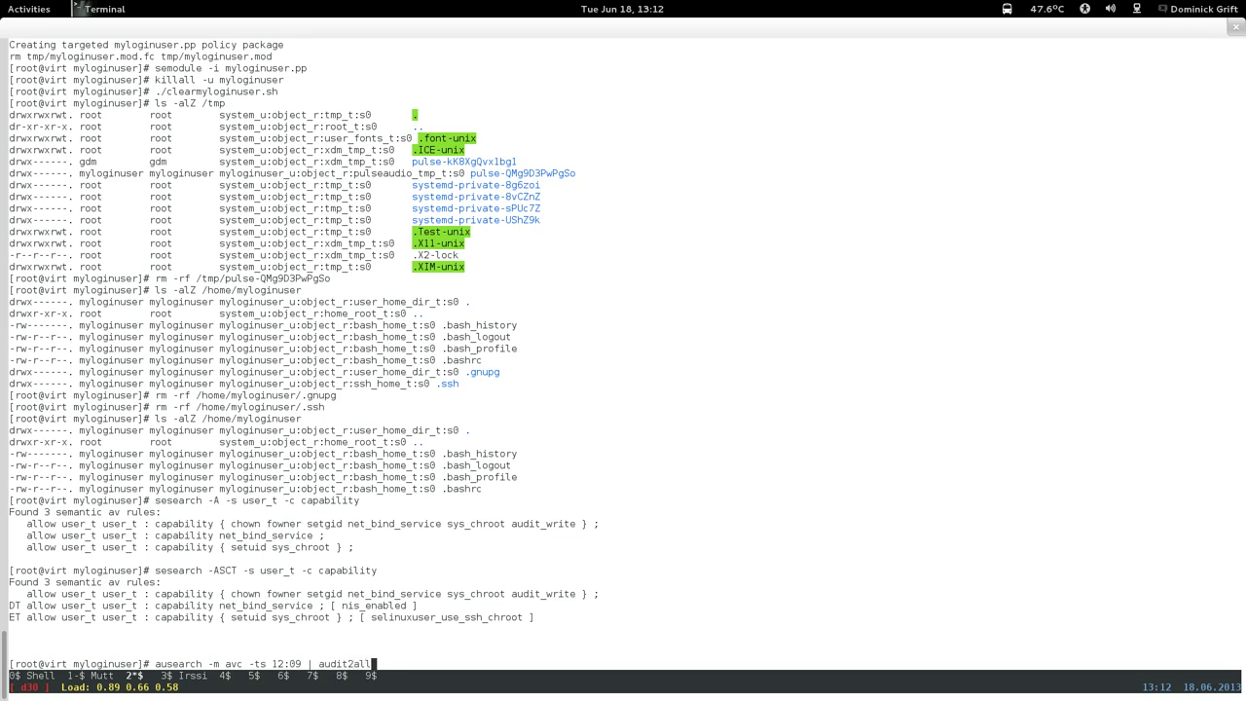
text(ow | less)
key(Return)
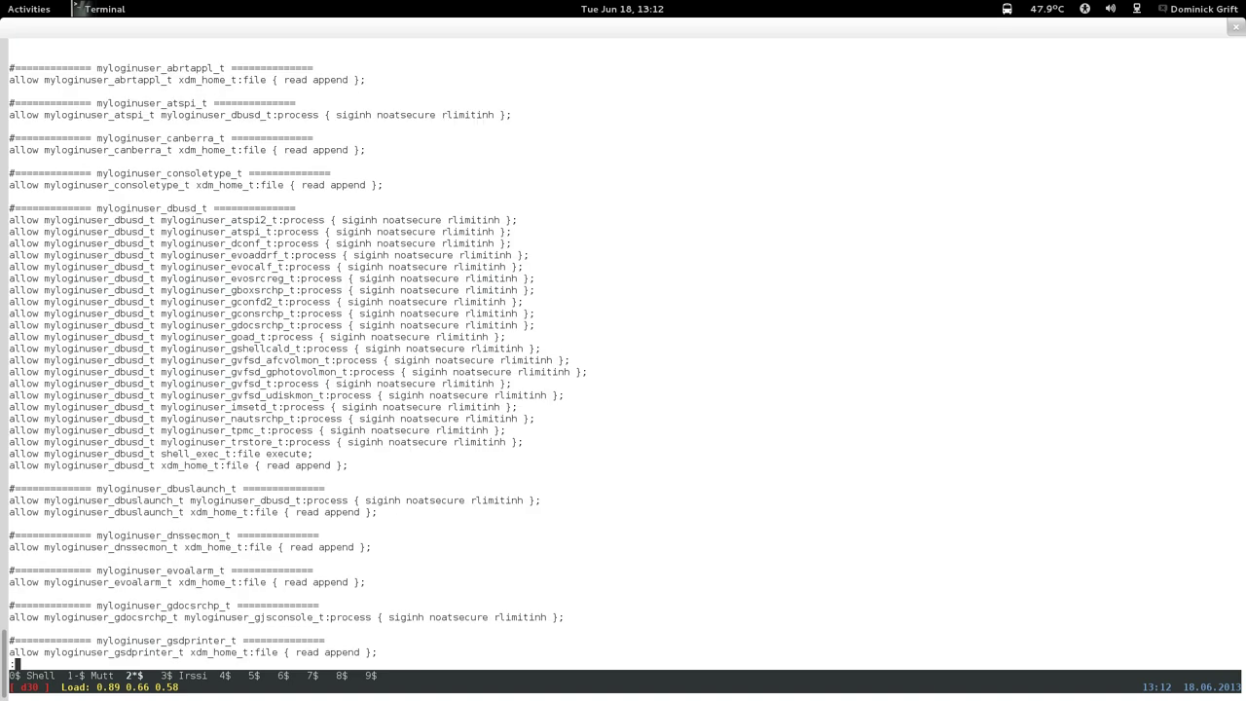
key(Down)
key(Down)
key(Down)
key(Down)
key(Down)
key(Down)
key(Down)
key(Down)
key(Down)
key(Down)
key(Down)
key(Down)
key(Down)
key(Down)
key(Down)
key(Down)
key(Down)
key(Down)
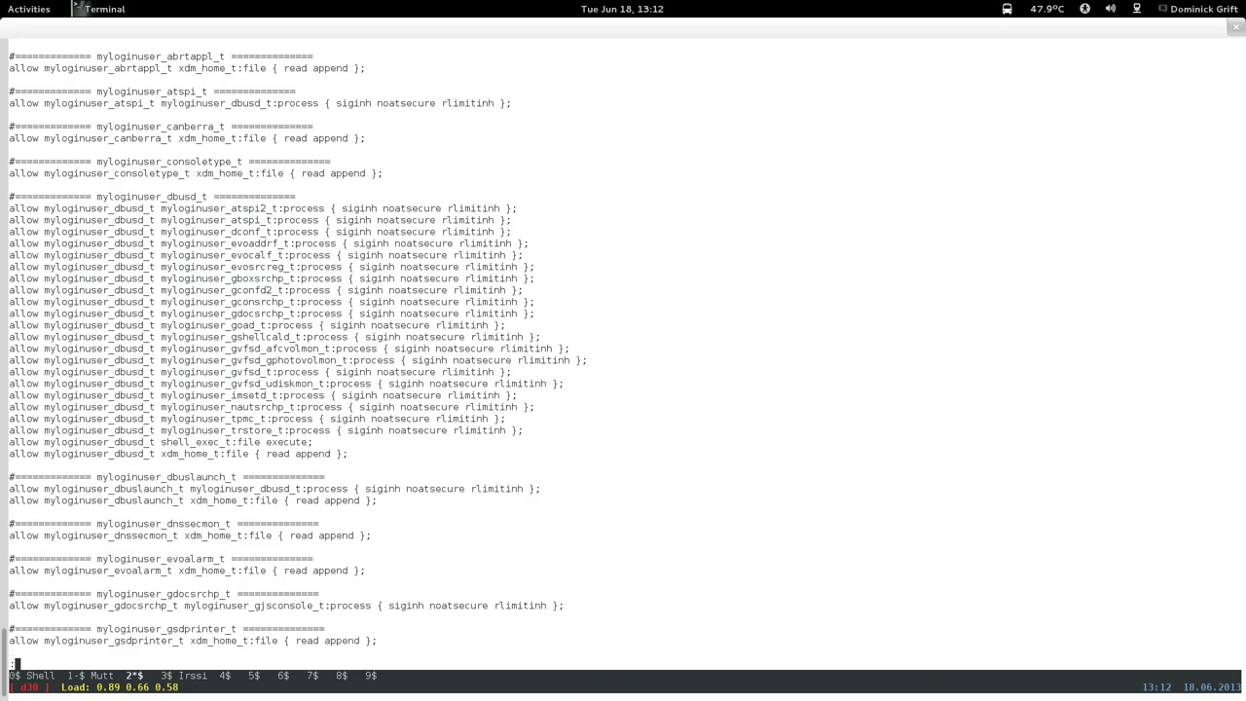
key(Down)
key(Down)
key(Down)
key(Down)
key(Down)
key(Down)
key(Down)
key(Down)
key(Down)
key(Down)
key(Down)
key(Down)
key(Down)
key(Down)
key(Down)
key(Down)
key(Down)
key(Down)
key(Down)
key(Down)
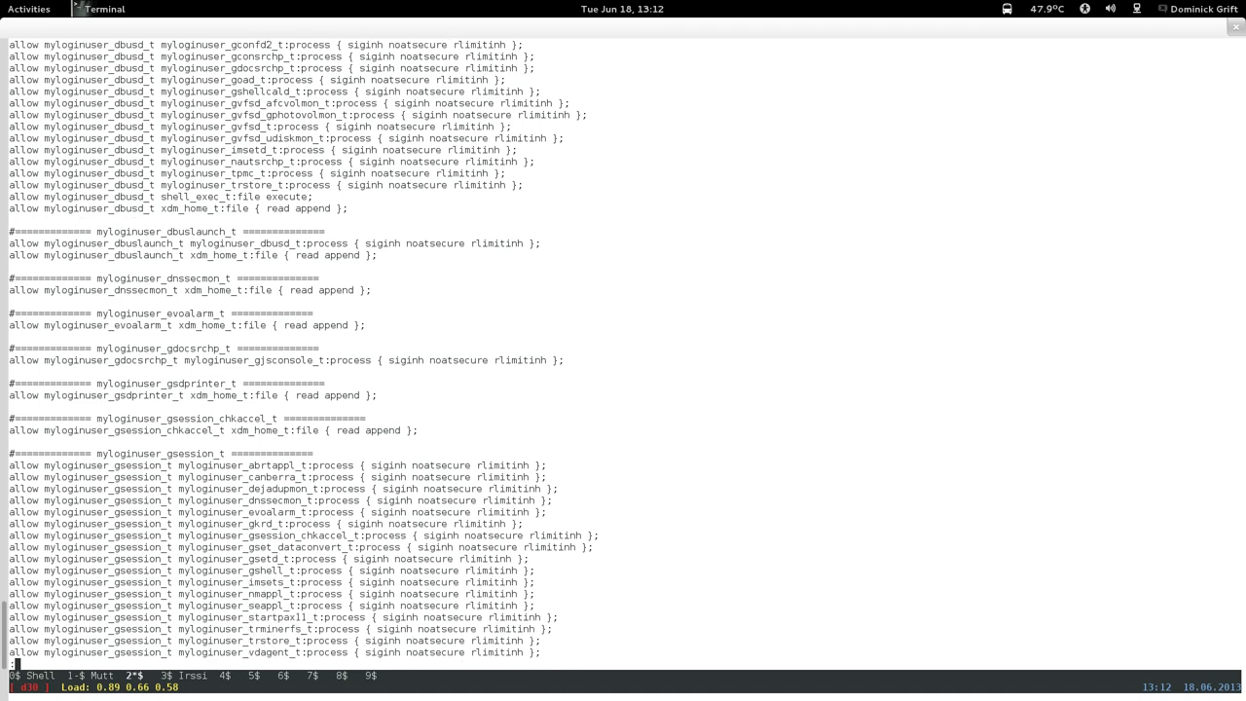
key(Down)
key(Down)
key(Down)
key(Down)
key(Down)
key(Down)
key(Down)
key(Down)
key(Down)
key(Down)
key(Down)
key(Down)
key(Down)
key(Down)
key(Down)
key(Down)
key(Down)
key(Down)
key(Down)
key(Down)
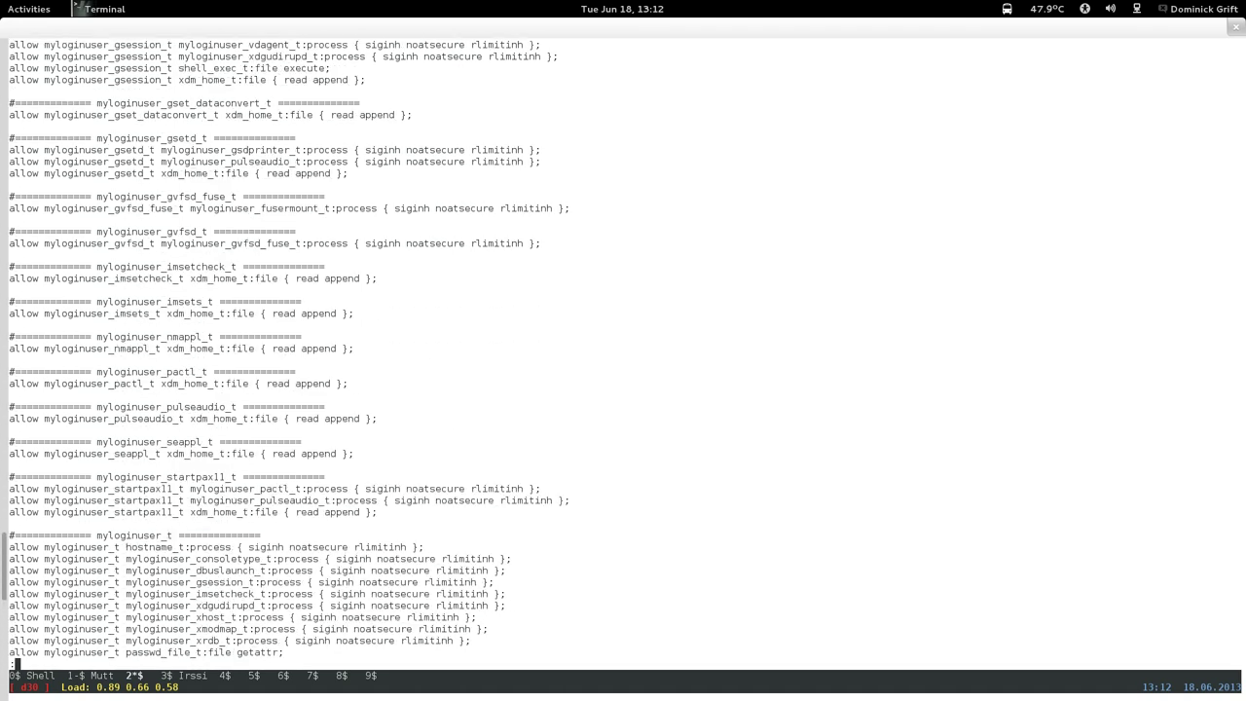
key(Down)
key(Down)
key(Down)
key(Down)
key(Down)
key(Down)
key(Down)
key(Down)
key(Down)
key(Down)
key(Down)
key(Down)
key(Down)
key(Down)
key(Down)
key(Down)
key(Down)
key(Down)
key(Down)
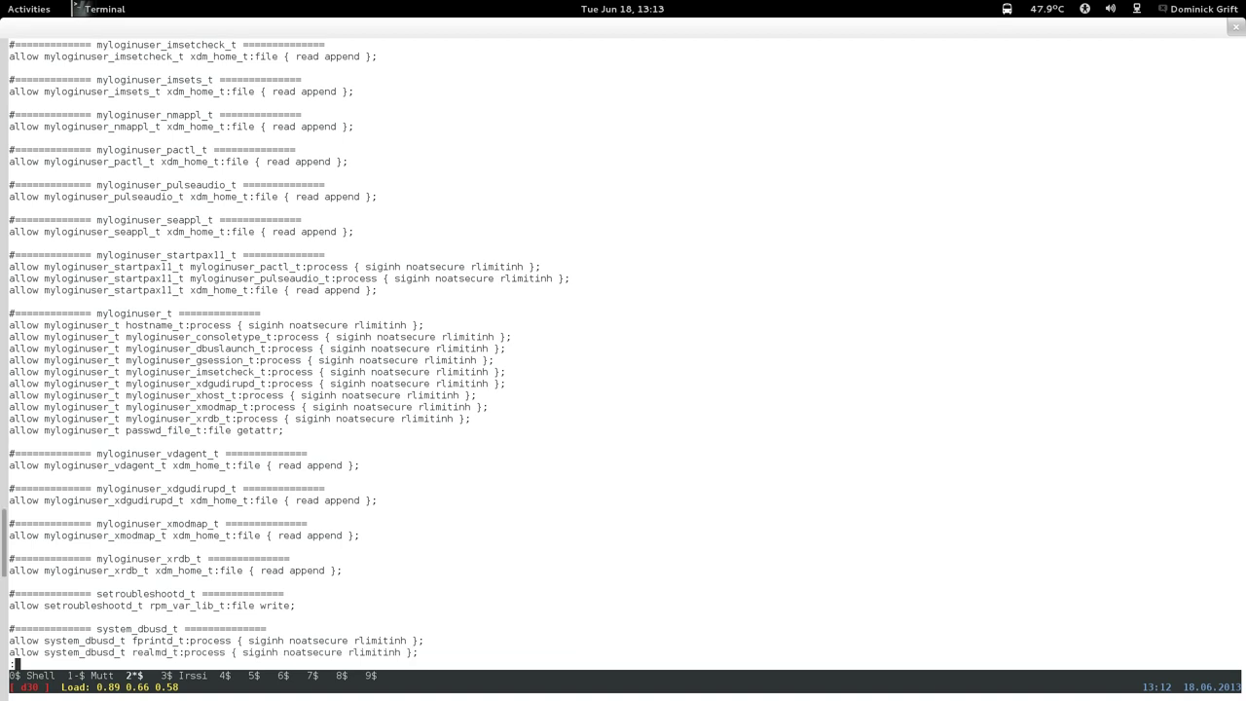
key(Down)
key(Down)
key(Down)
key(Down)
key(Down)
key(Down)
key(Down)
key(Down)
key(Down)
key(Down)
key(Down)
Quit the pager and launch Passwords and Keys from the Fedora18 guest's application list.
key(q)
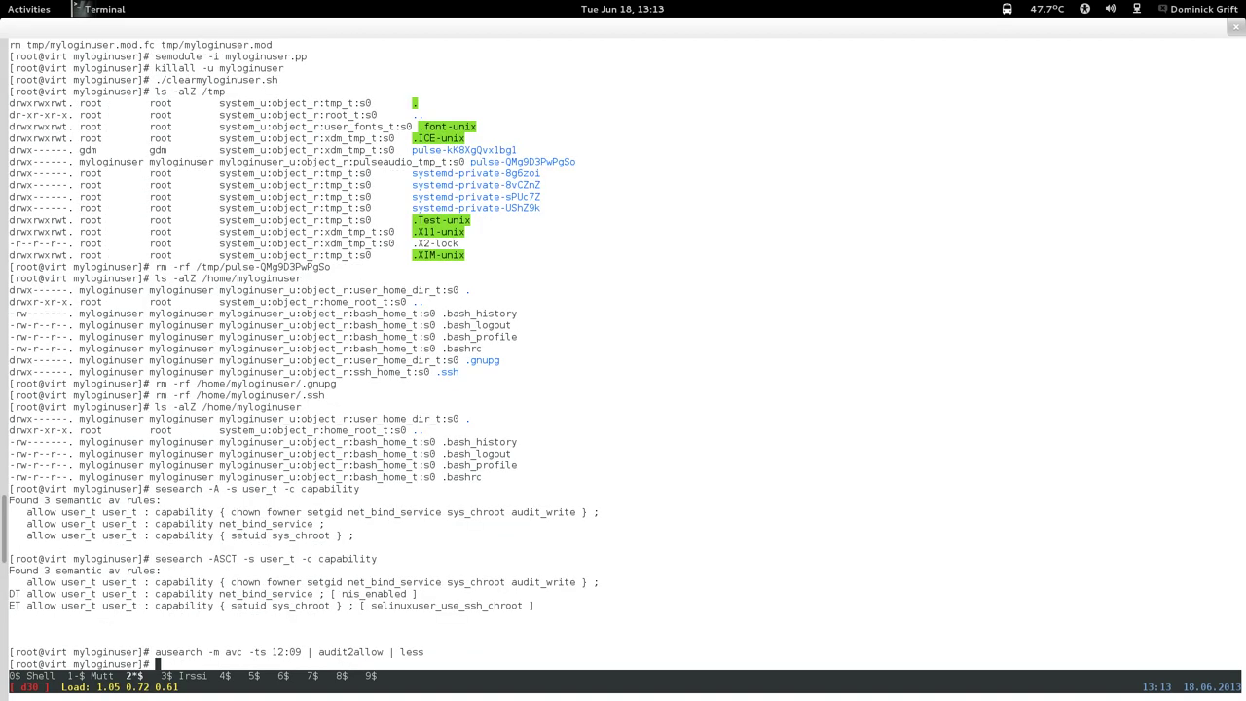
mouse_move(2, 2)
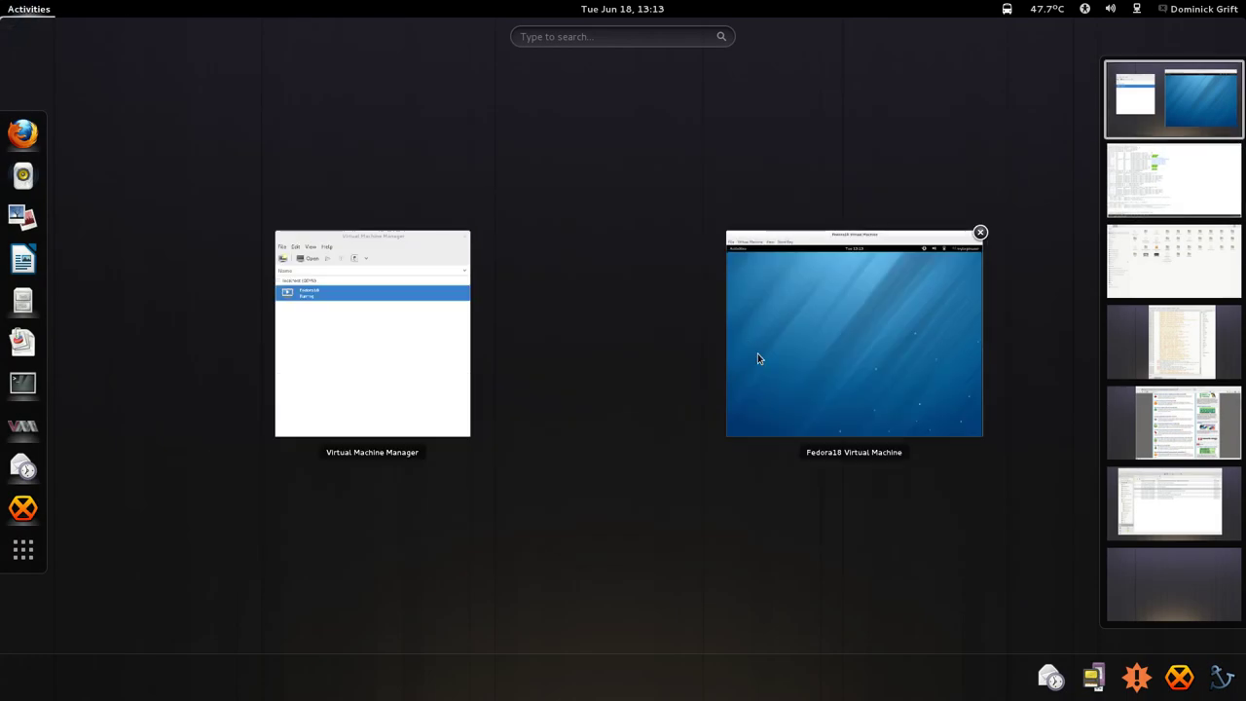
click(756, 356)
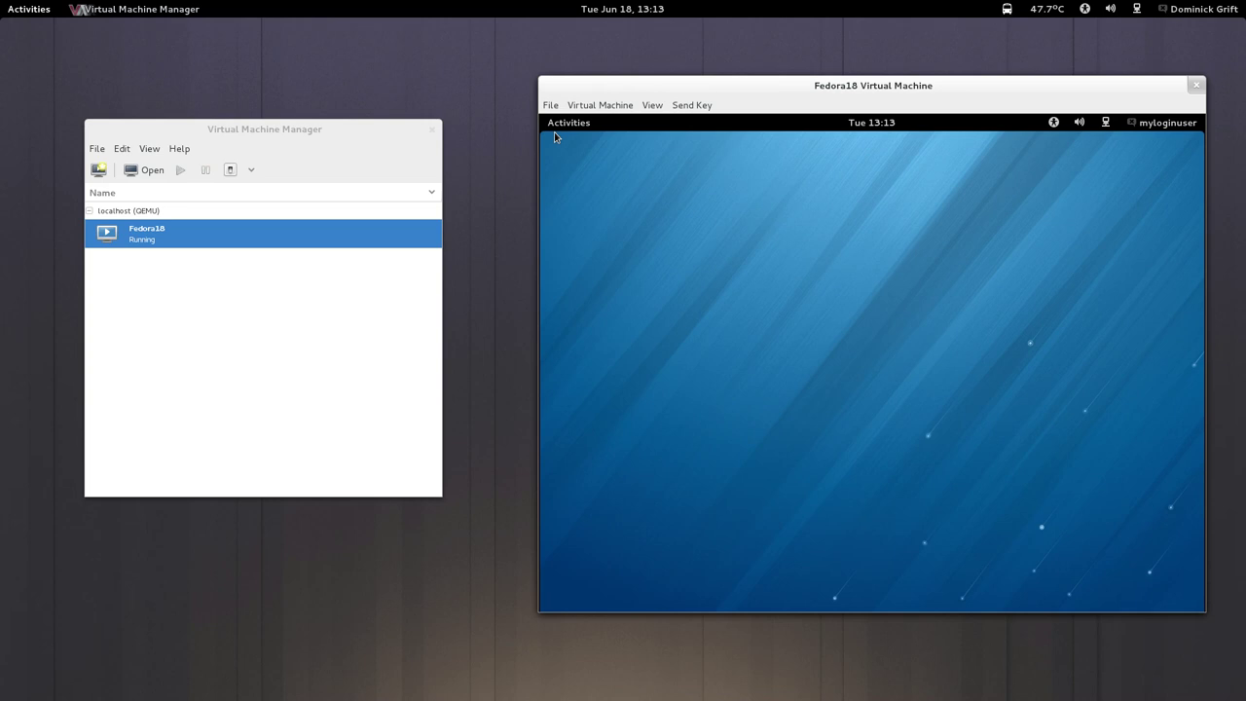
click(555, 134)
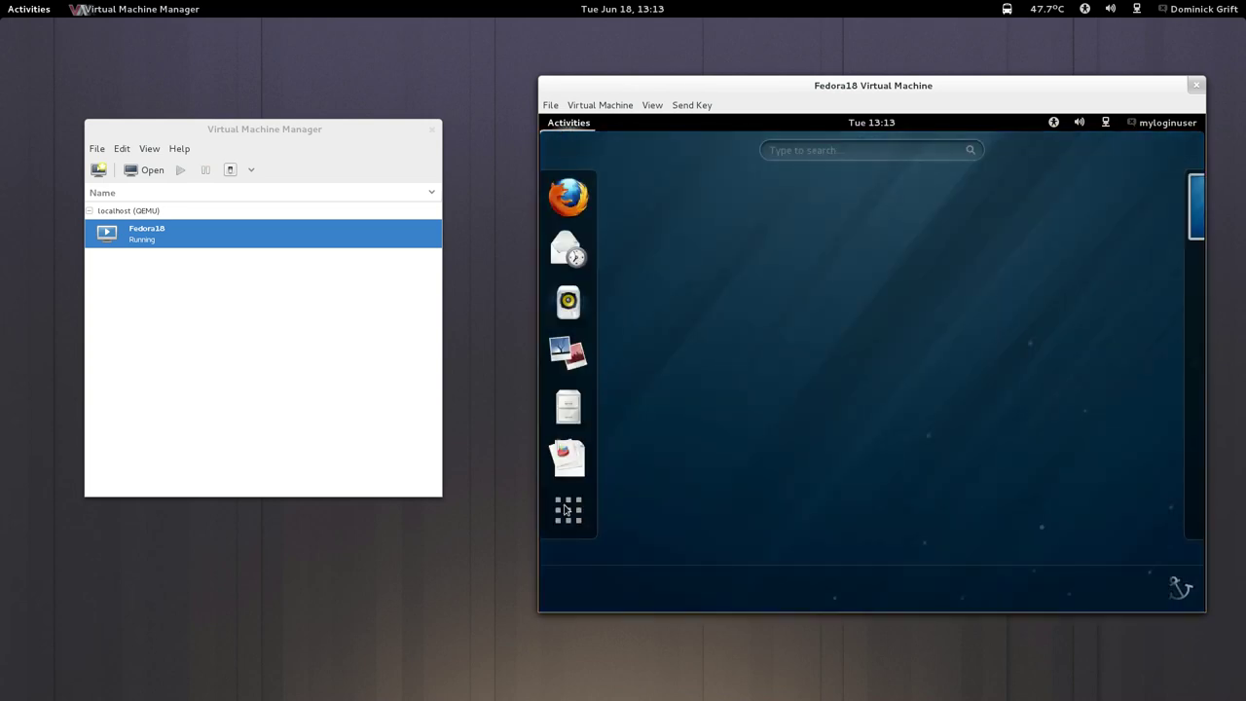
click(568, 509)
scroll(776, 357, down, 2)
scroll(771, 458, down, 4)
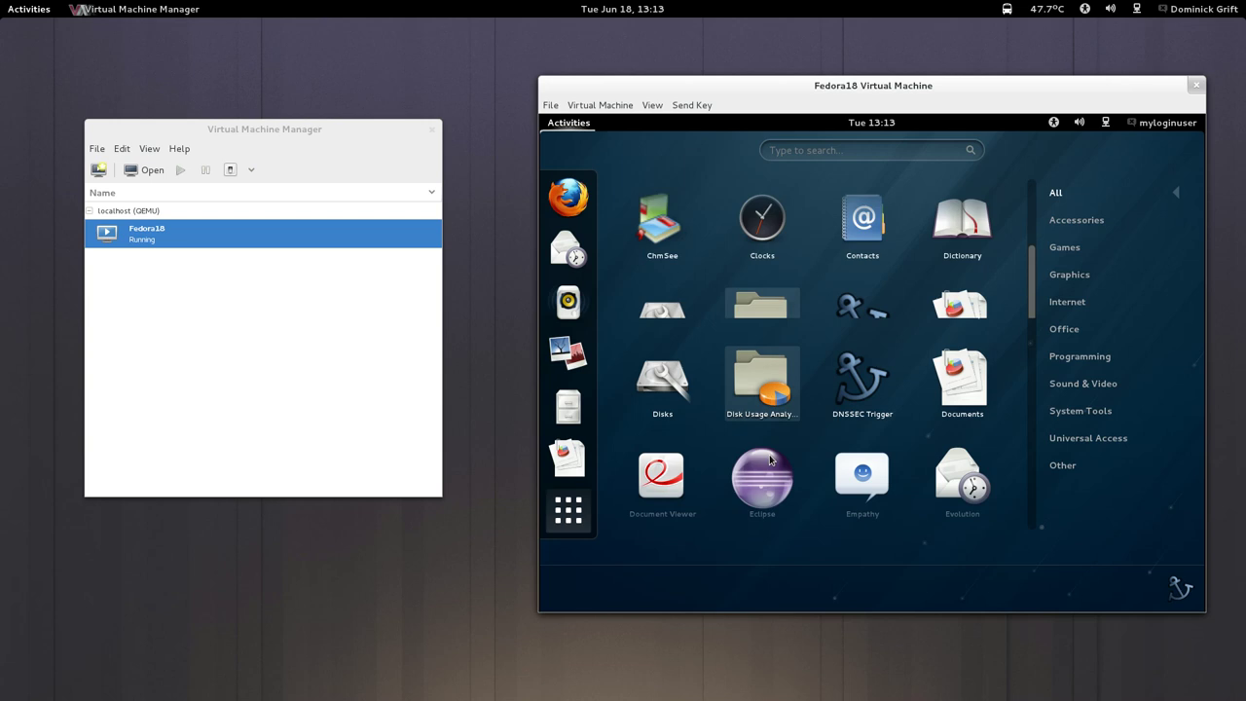
scroll(770, 459, down, 3)
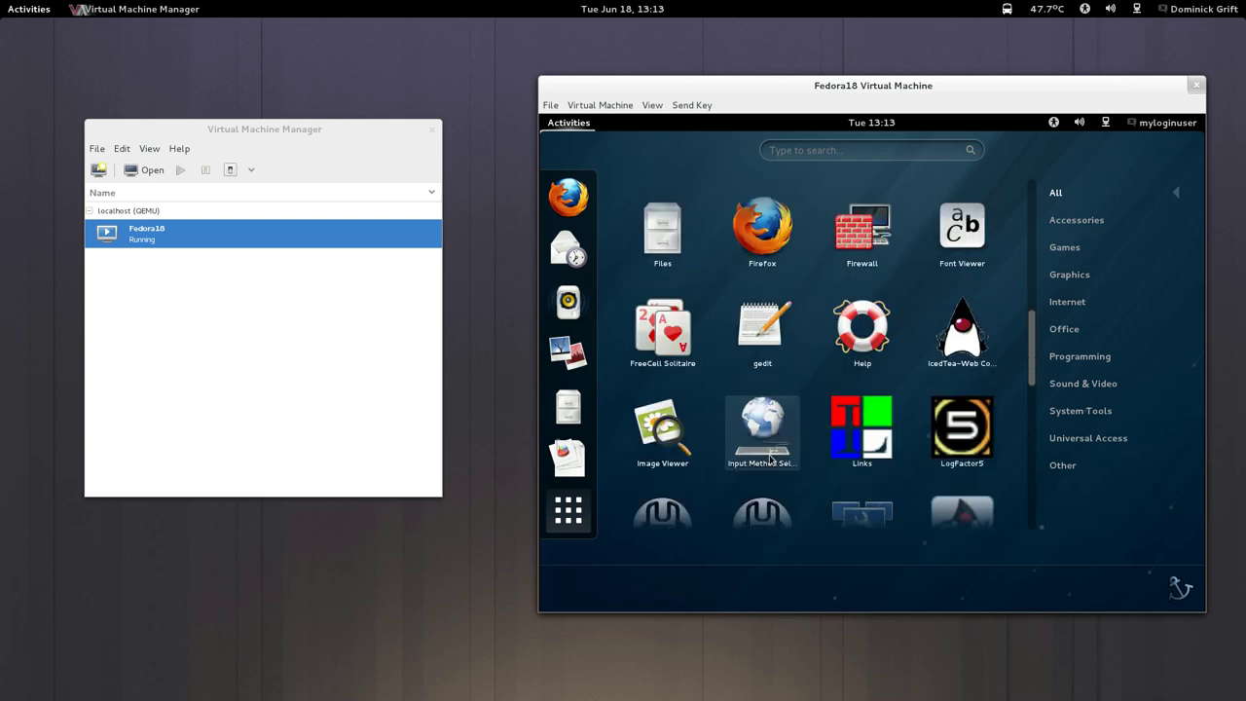
click(853, 464)
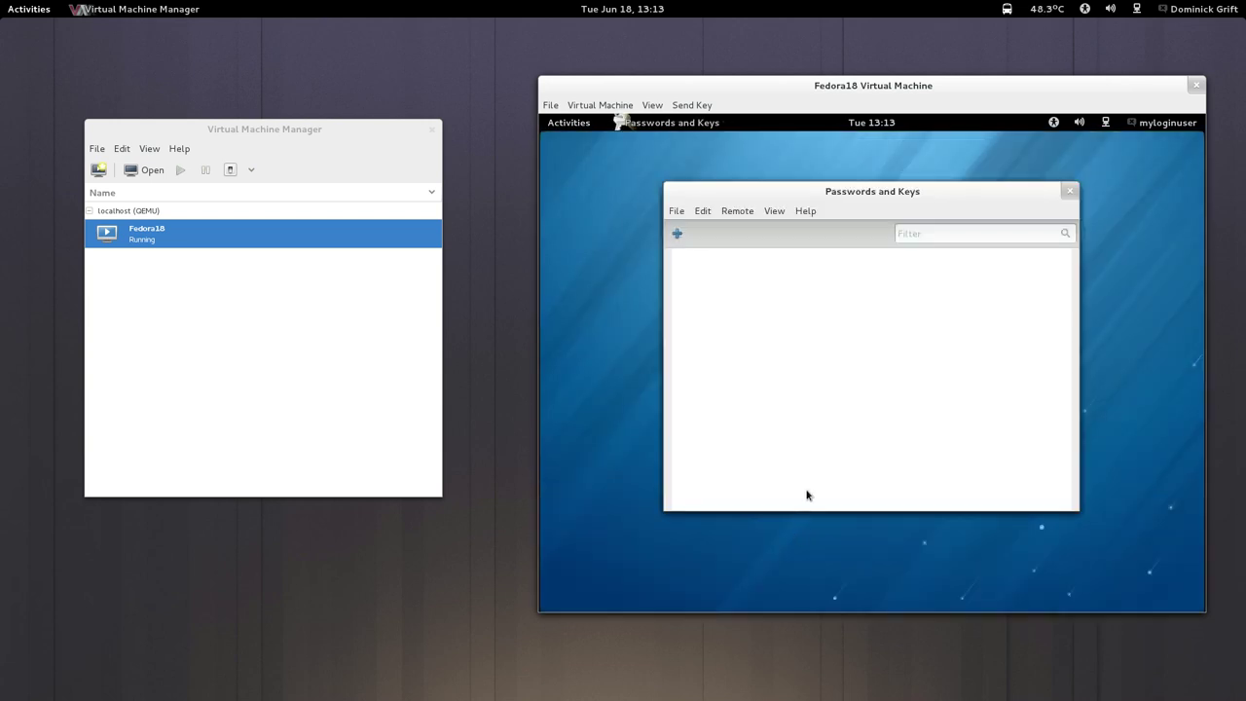
key(super)
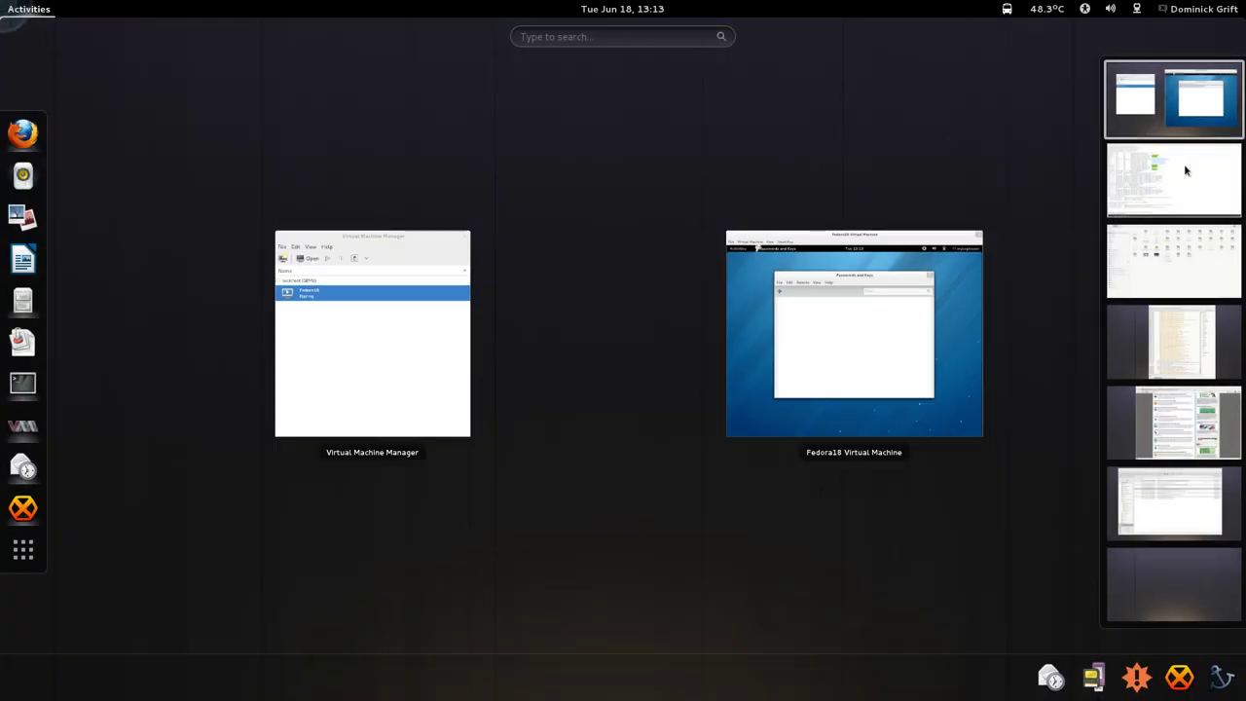
Rerun the audit2allow listing in less and scroll to the myloginuser_seahorse_t rules.
click(1184, 163)
click(615, 358)
key(ctrl+l)
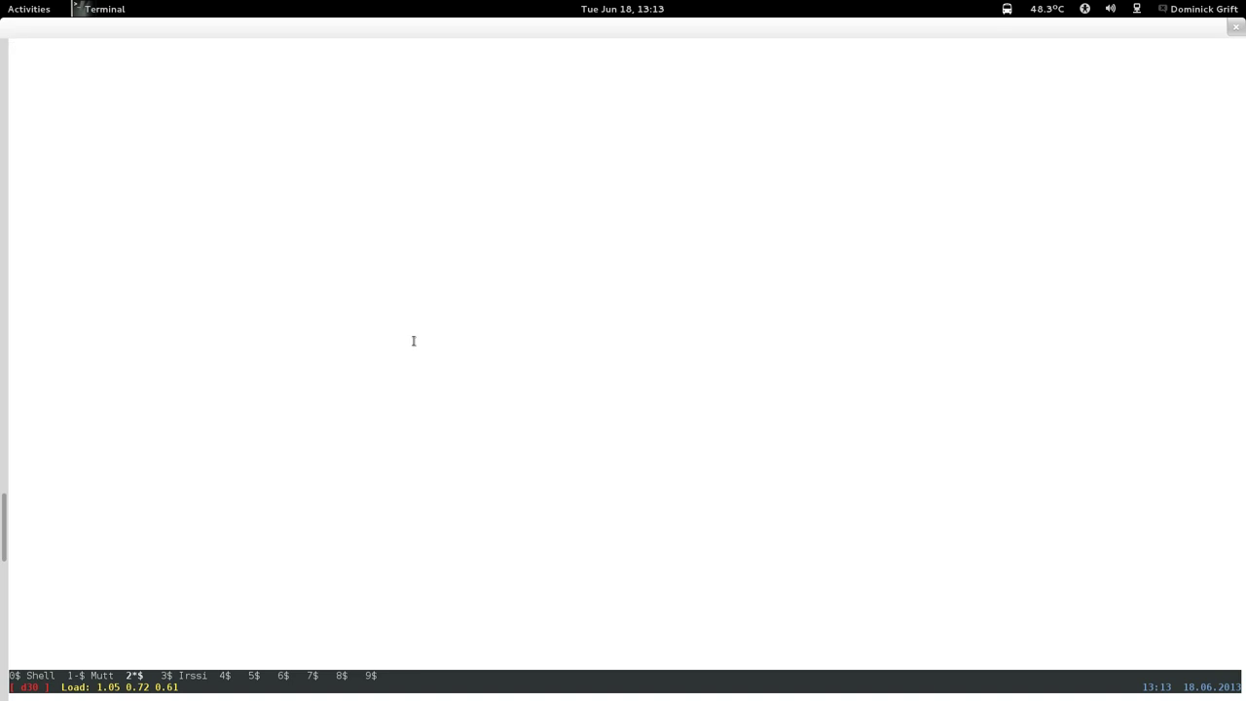
key(Return)
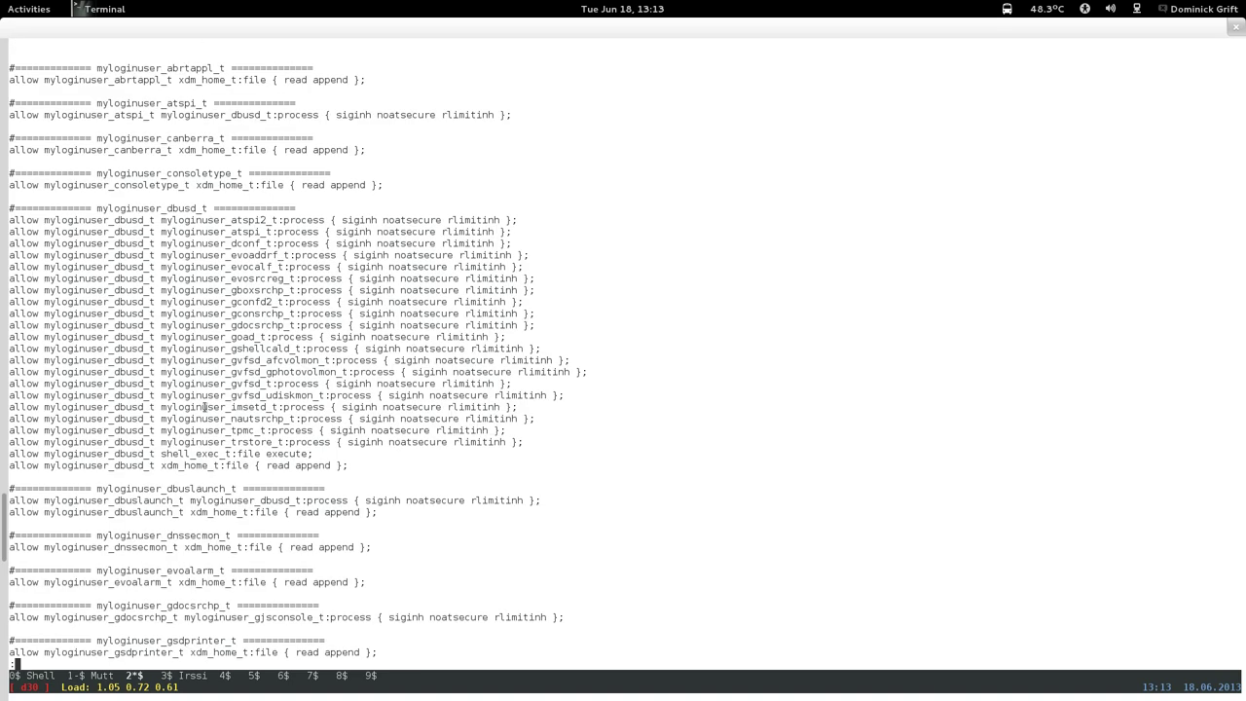
key(Return)
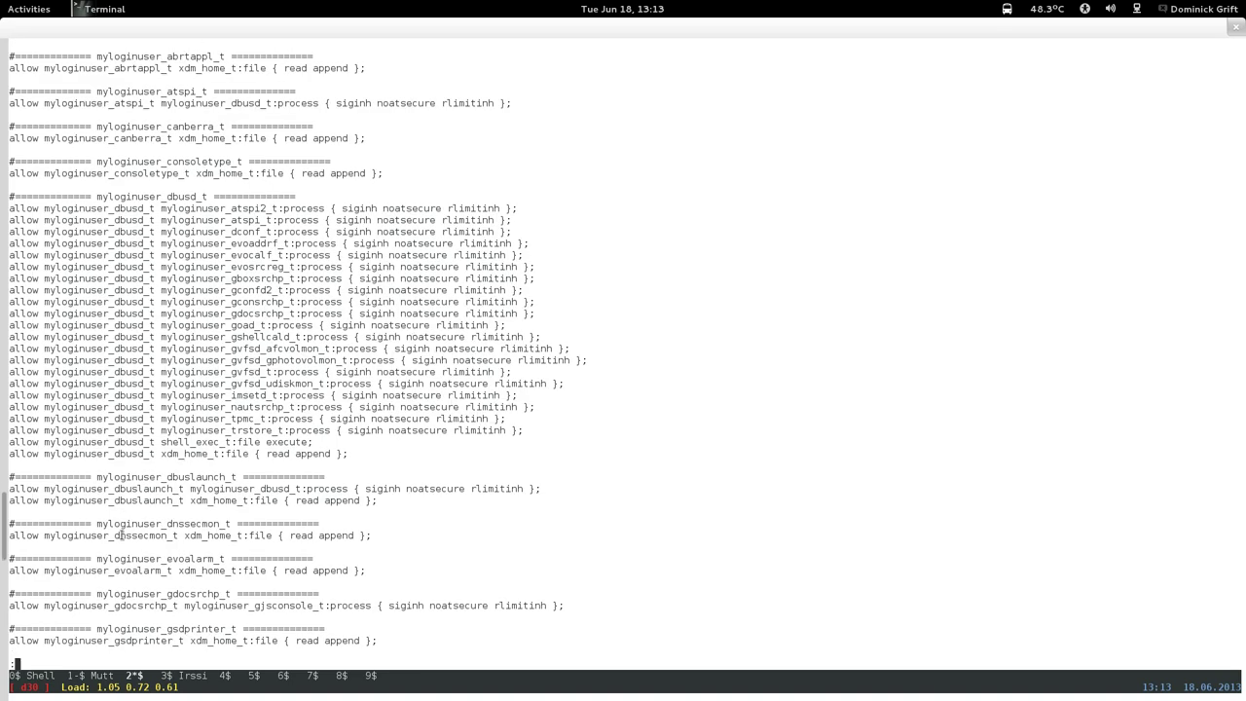
key(Return)
key(Return)
key(Return)
key(Return)
key(Return)
key(Return)
key(Return)
key(Return)
key(Return)
key(Return)
key(Return)
key(Return)
key(Return)
key(Return)
key(Return)
key(Return)
key(Return)
key(Return)
key(Return)
key(Return)
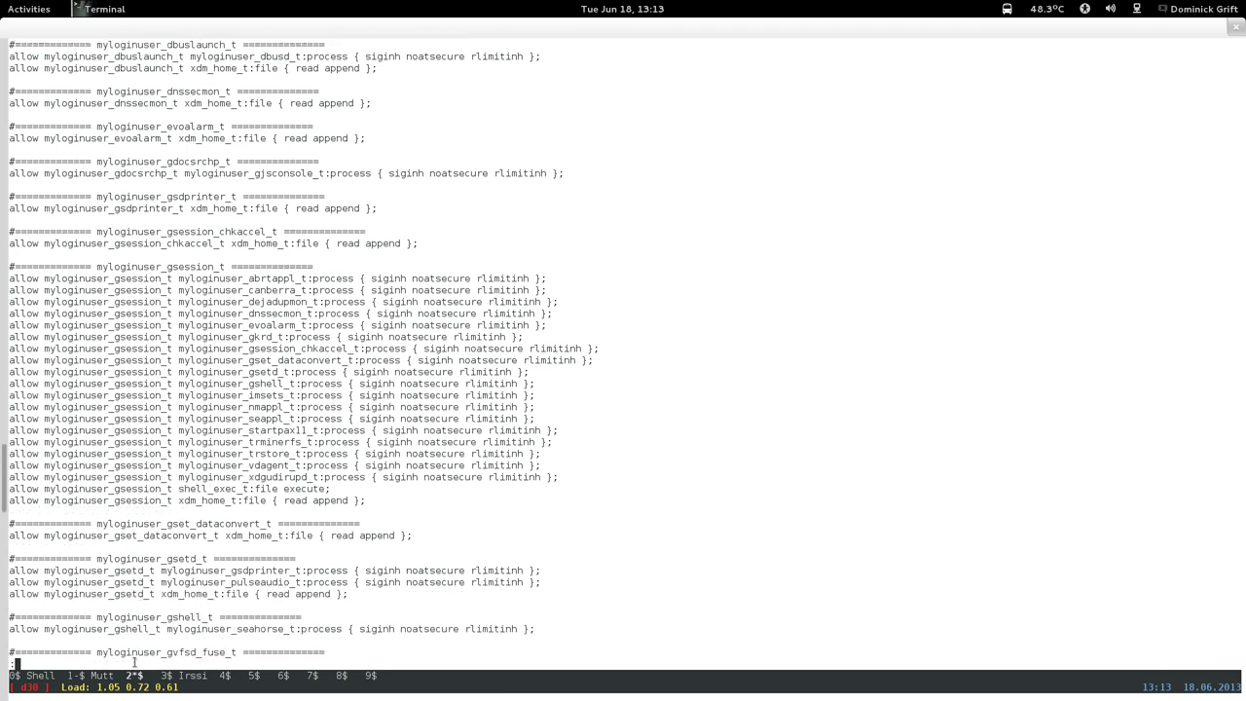
key(Return)
key(Return)
key(Return)
key(Return)
key(Return)
key(Return)
key(Return)
key(Return)
key(Return)
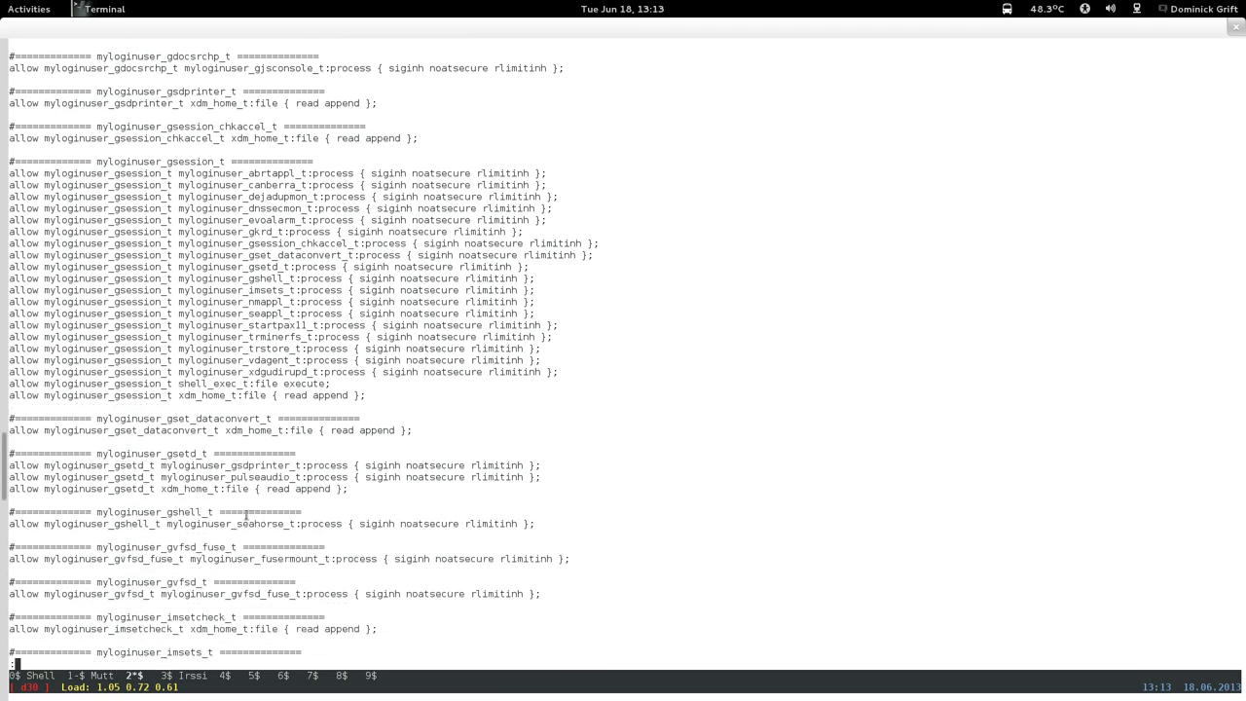
key(Return)
key(Return)
key(Return)
key(Return)
key(Return)
key(Return)
key(Return)
key(Return)
key(Return)
key(Return)
key(Return)
key(Return)
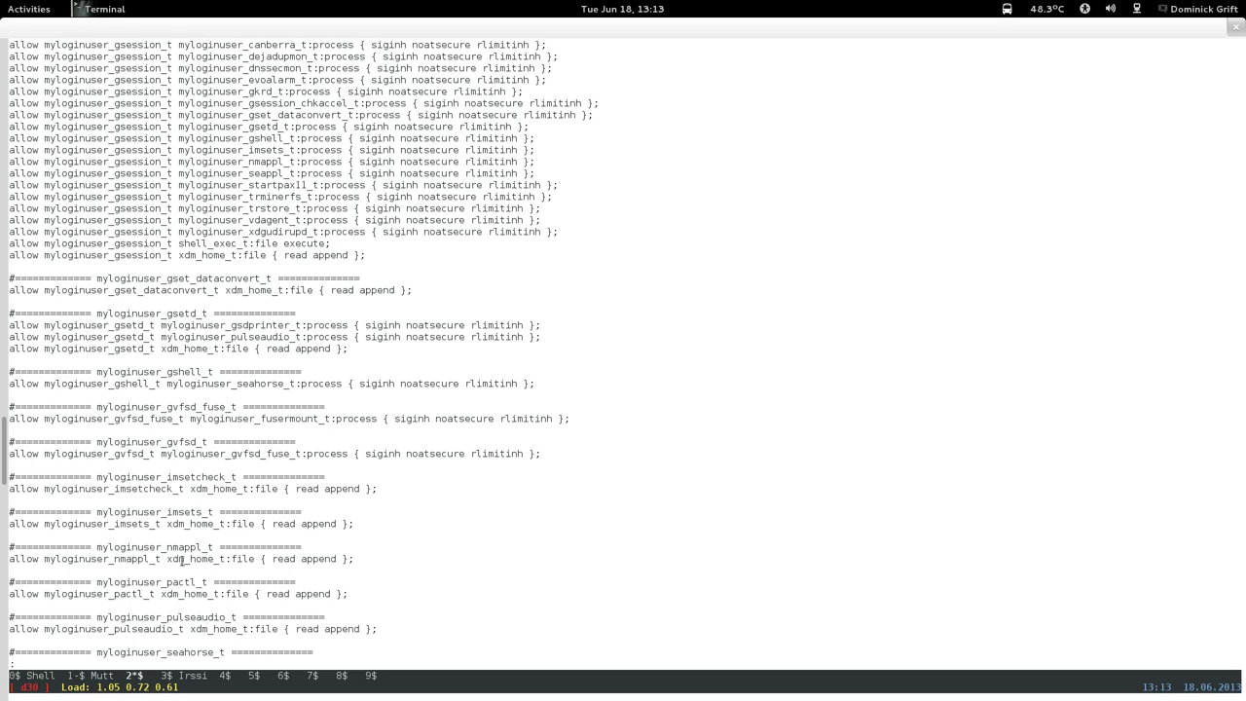
key(Return)
key(Return)
key(Return)
key(Return)
key(Return)
key(Return)
key(Return)
key(Return)
key(Return)
key(Return)
key(Return)
key(Return)
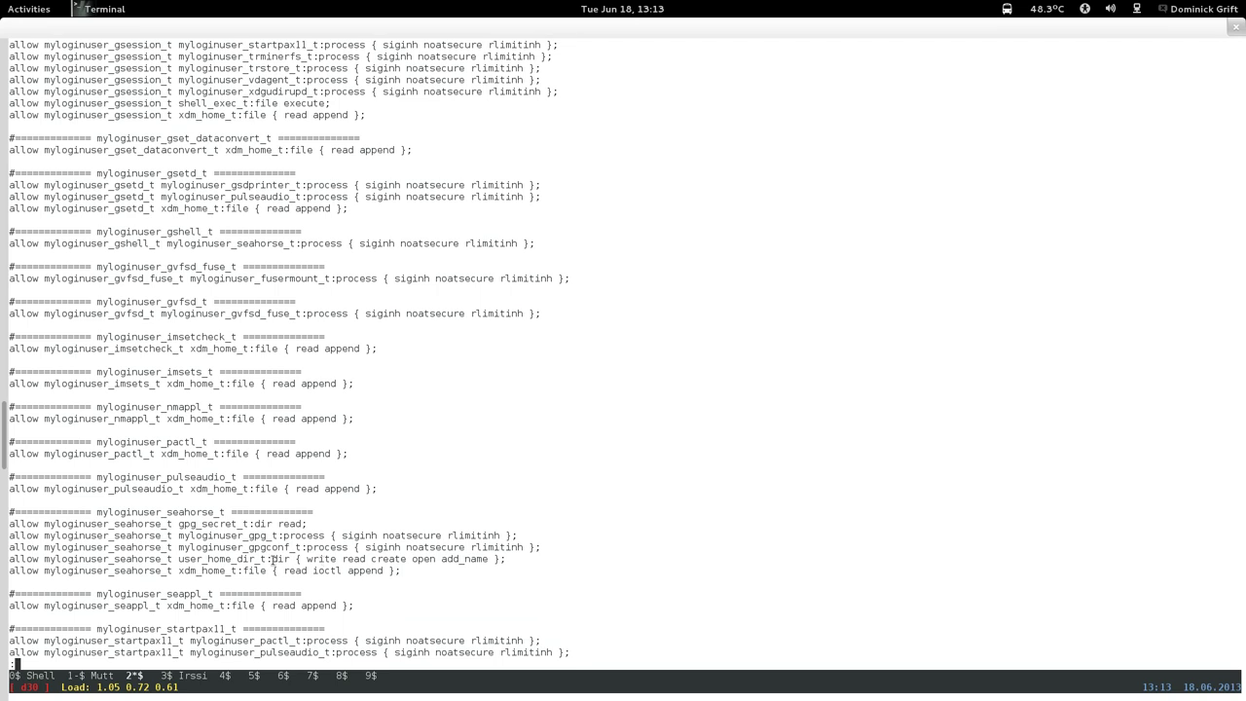
Select and copy the five myloginuser_seahorse_t allow rules.
drag(283, 559, 520, 562)
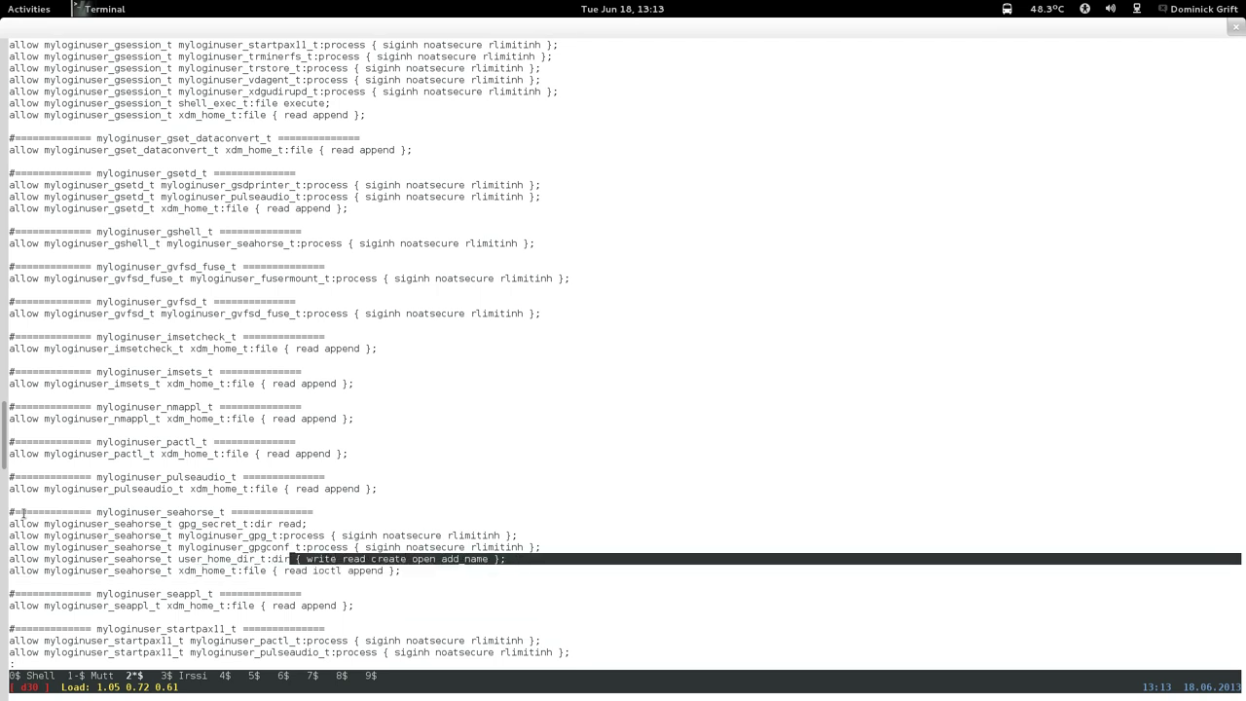
drag(12, 522, 568, 558)
right_click(569, 559)
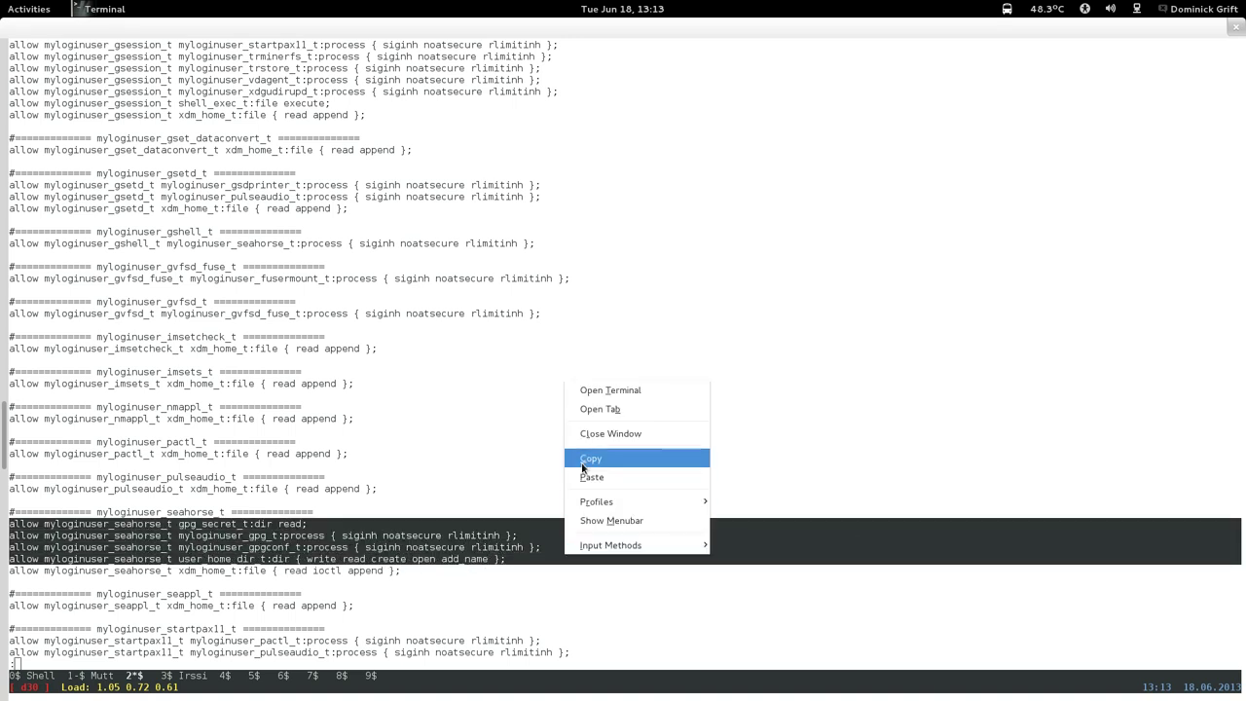
click(344, 525)
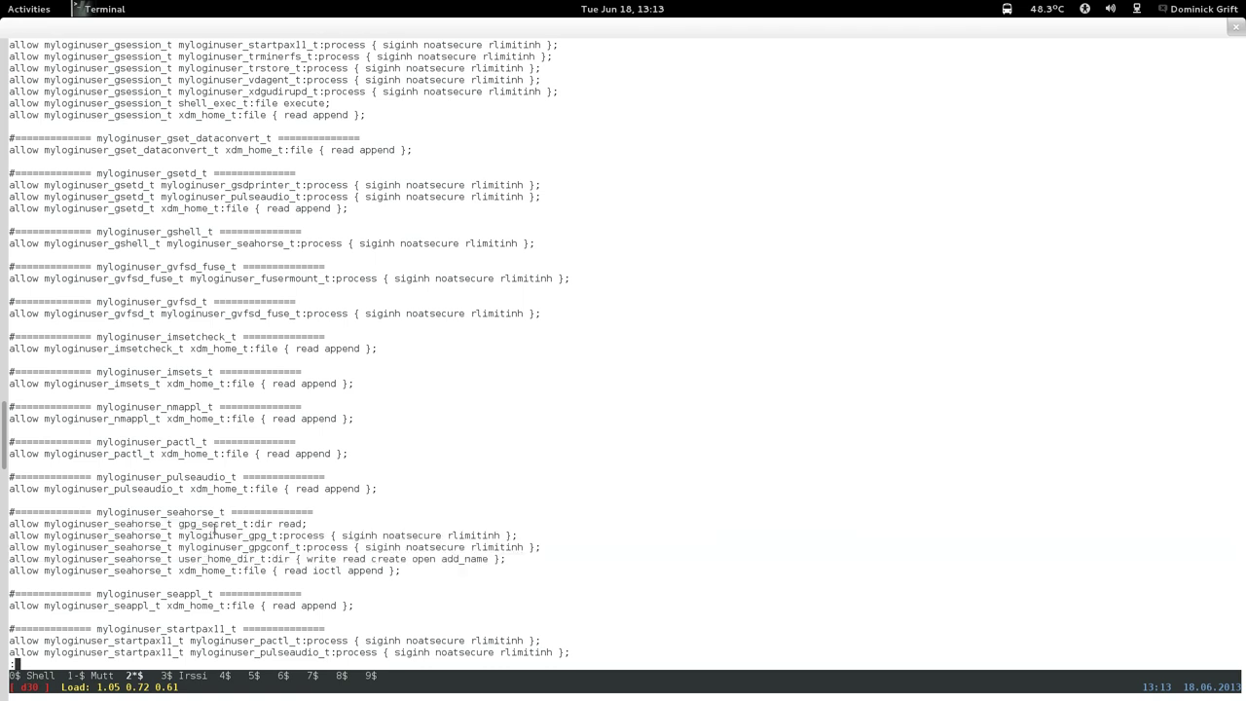
drag(10, 523, 447, 567)
right_click(447, 567)
mouse_move(447, 562)
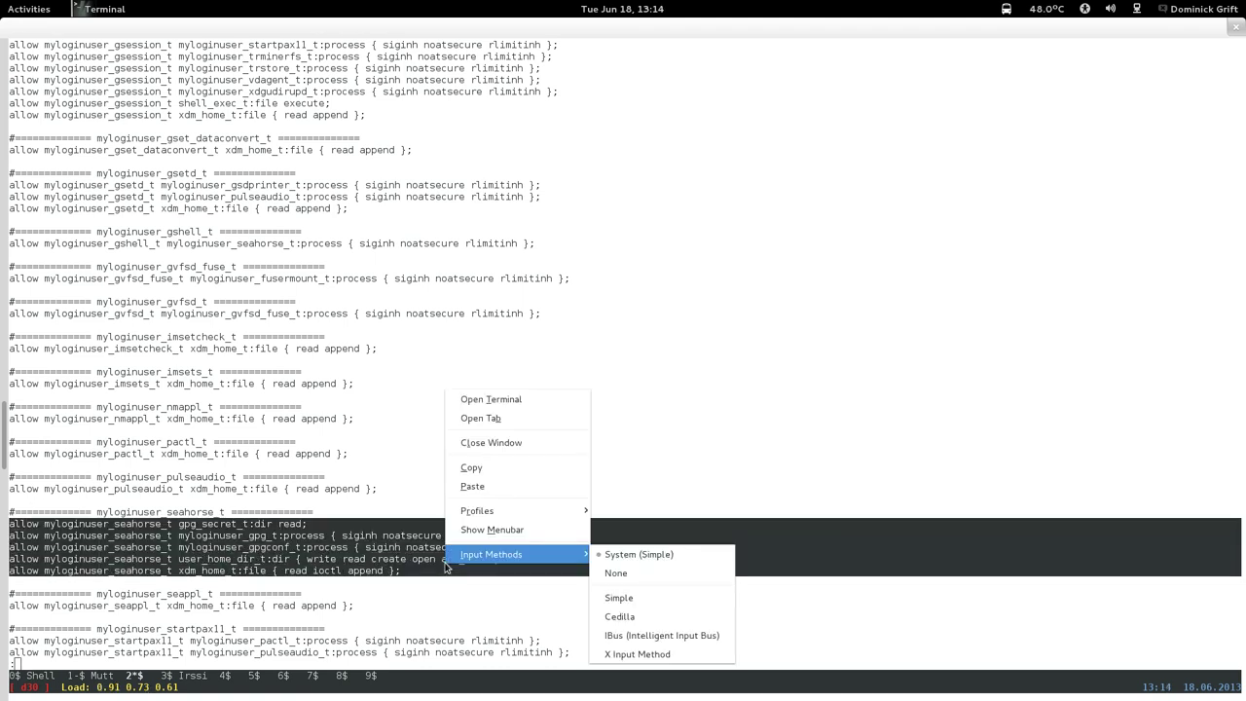
click(469, 468)
Quit the pager and run ausearch -m avc -ts 12:09 | grep seahorse to list raw denials.
key(q)
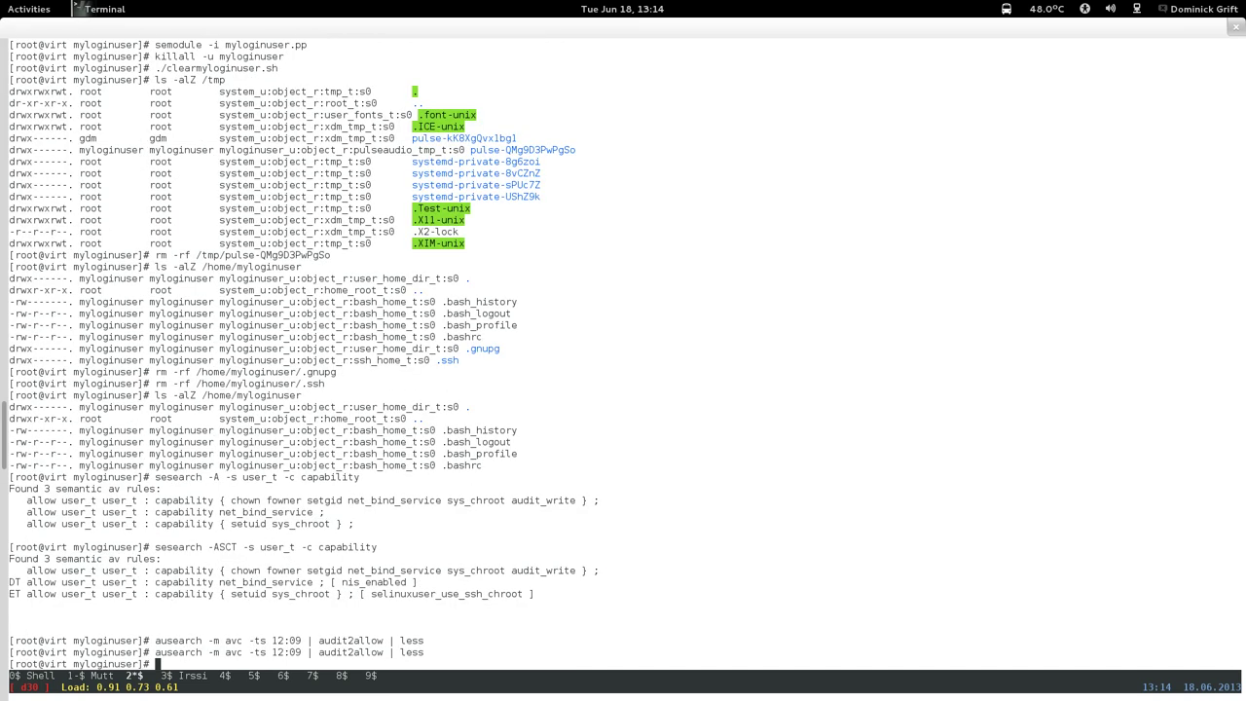
key(Up)
key(BackSpace)
key(BackSpace)
key(BackSpace)
key(BackSpace)
key(BackSpace)
key(BackSpace)
key(BackSpace)
key(BackSpace)
key(BackSpace)
key(BackSpace)
key(BackSpace)
key(BackSpace)
key(BackSpace)
key(BackSpace)
key(BackSpace)
key(BackSpace)
key(BackSpace)
key(BackSpace)
text(grep sear)
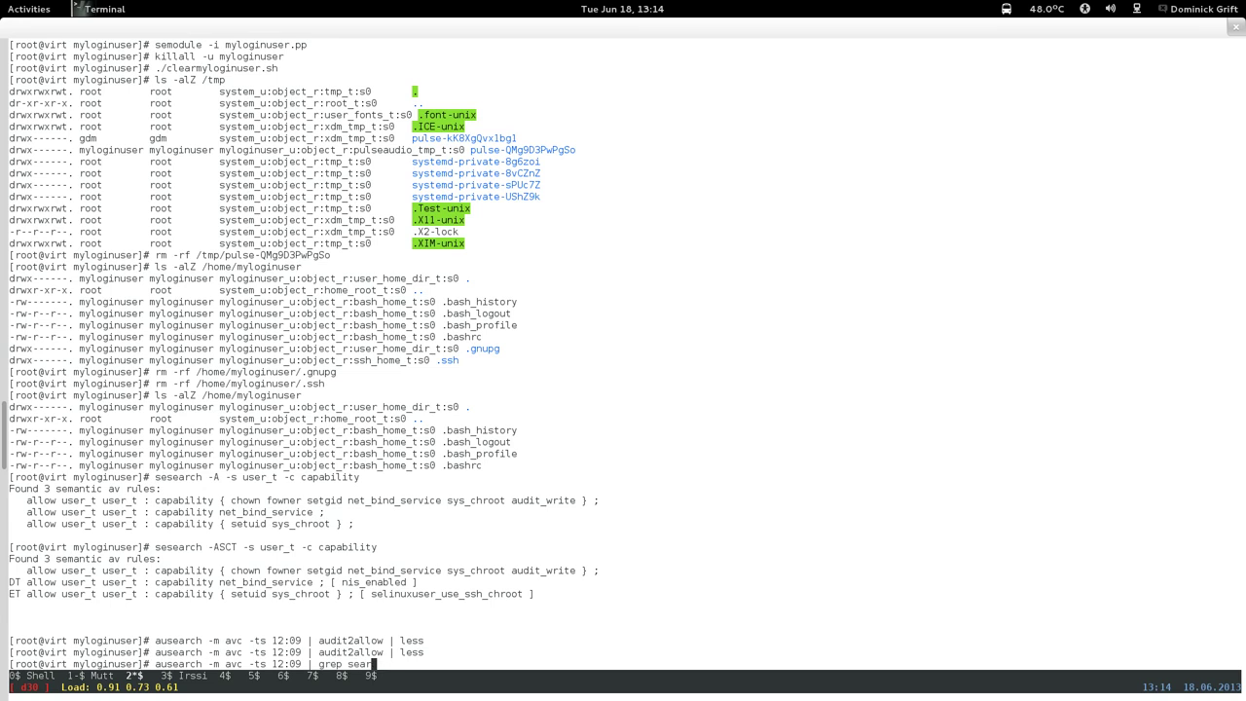
key(BackSpace)
text(horse)
key(Return)
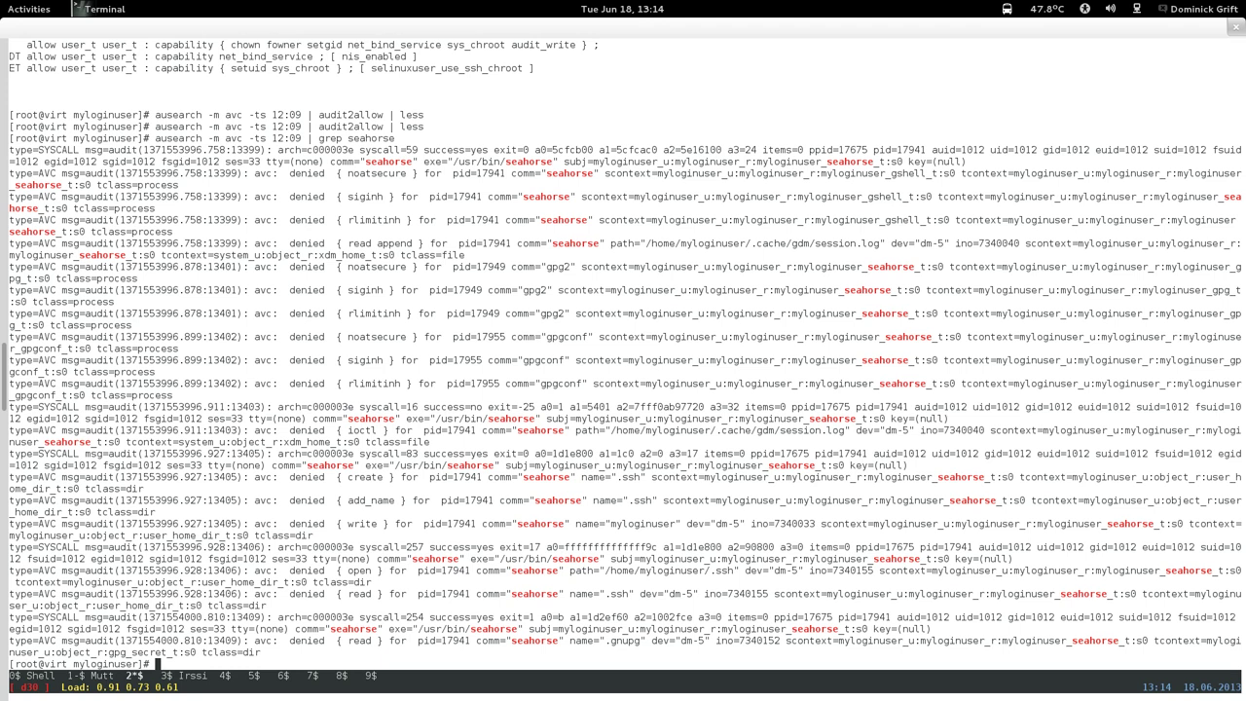
Reopen myloginuser.te in nano from the shell history.
text(g)
key(BackSpace)
key(Up)
key(Up)
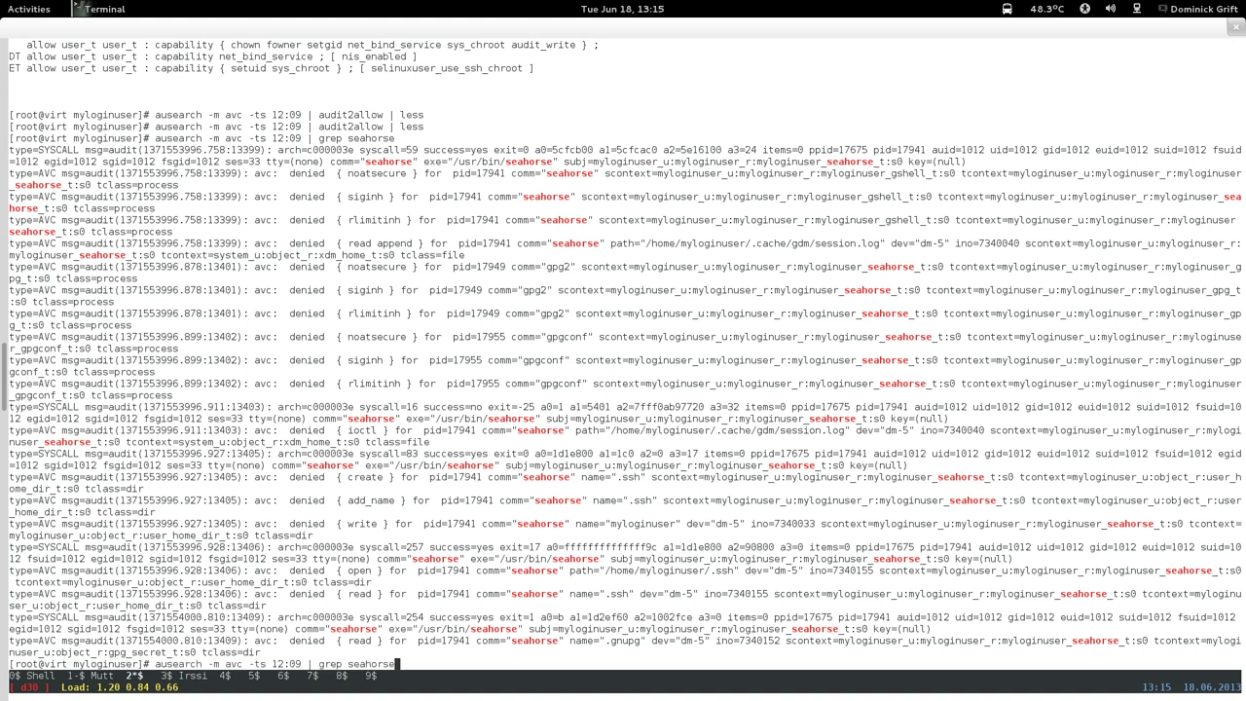
key(Up)
key(Up)
key(Up)
key(Up)
key(Up)
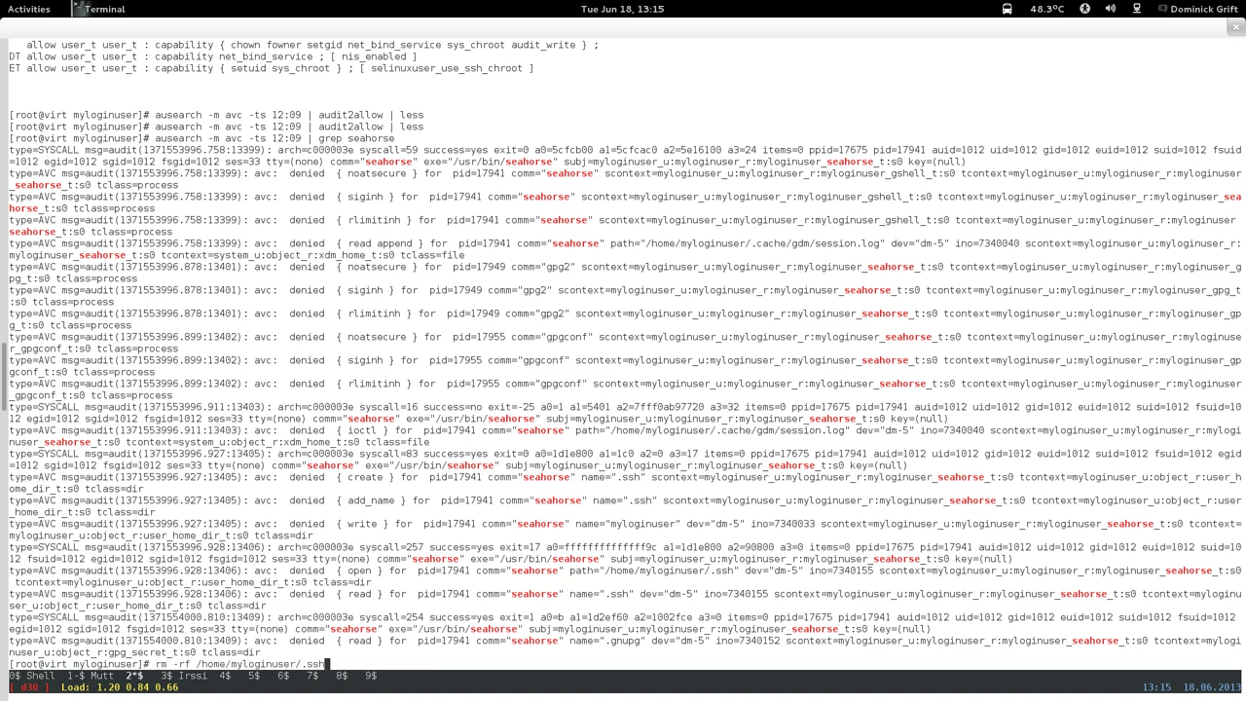
key(Up)
key(Up)
key(Up)
key(Up)
key(Up)
key(Up)
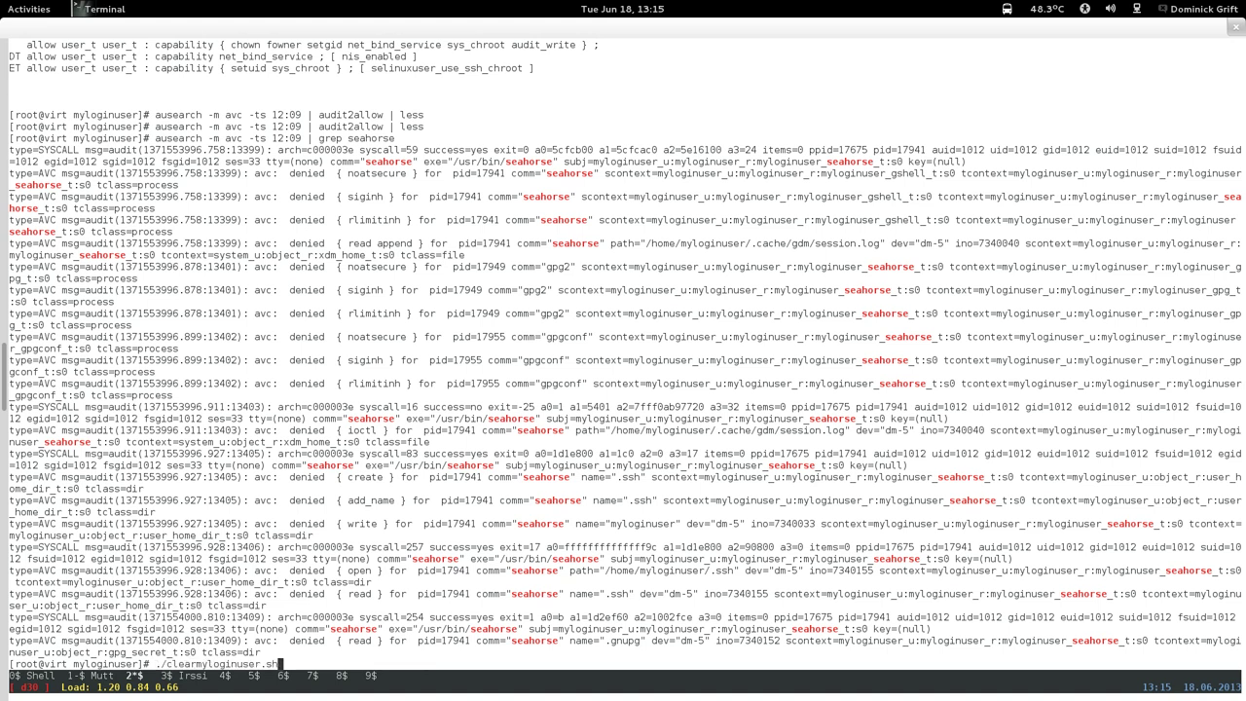
key(Up)
key(Return)
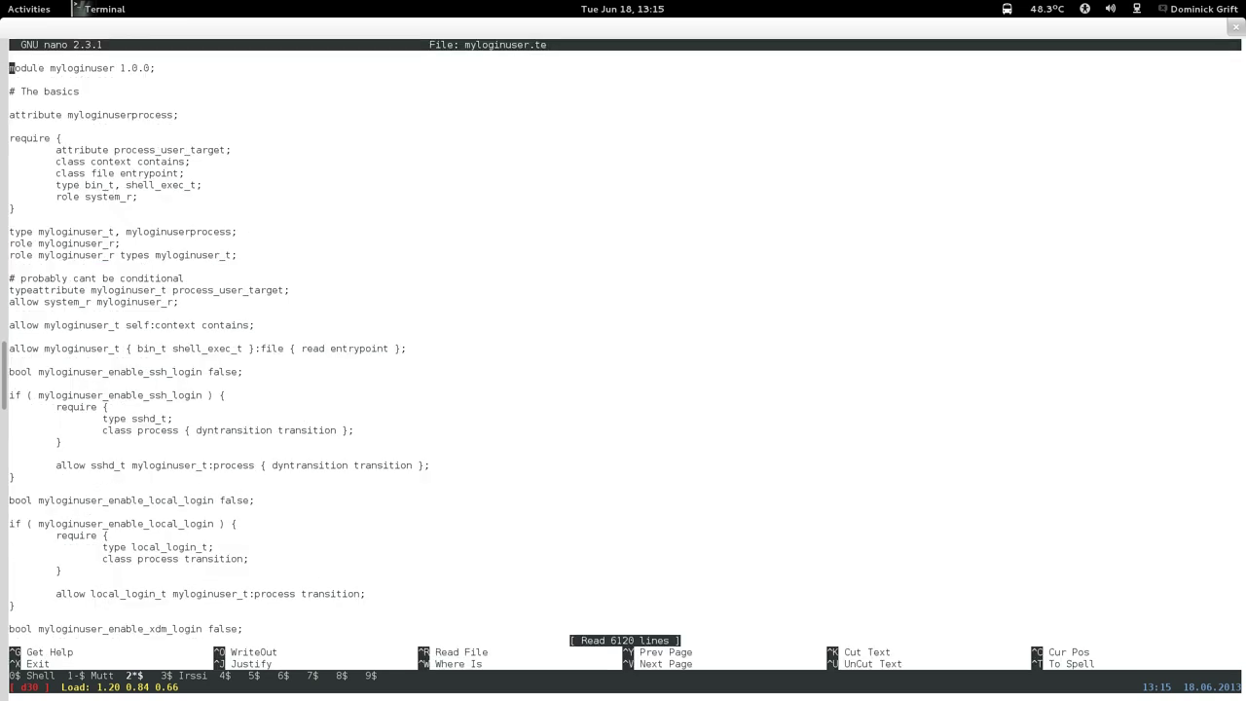
Search myloginuser.te for xdm_home_t, landing on its second occurrence.
key(ctrl+w)
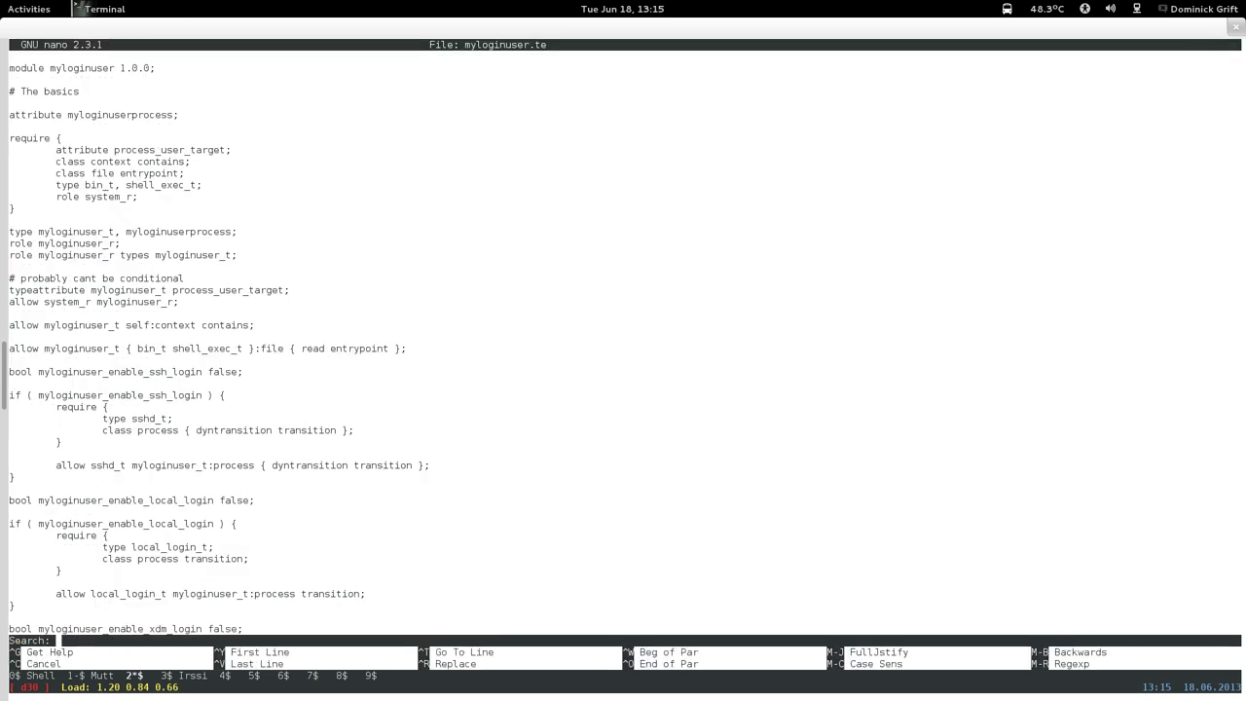
text(xfm)
text(_home))
text(_t)
key(Left)
key(Left)
key(Left)
key(Left)
key(Left)
key(Left)
key(Left)
key(Left)
key(BackSpace)
text(d)
key(Return)
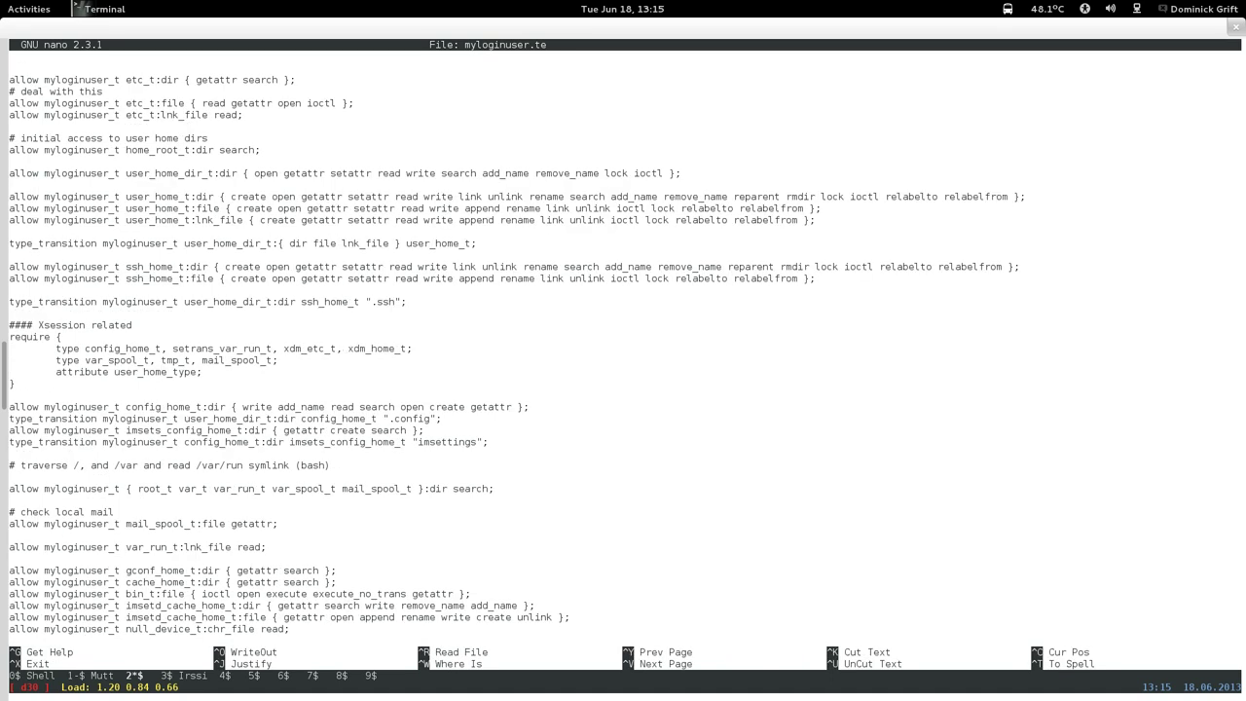
key(ctrl+w)
key(Return)
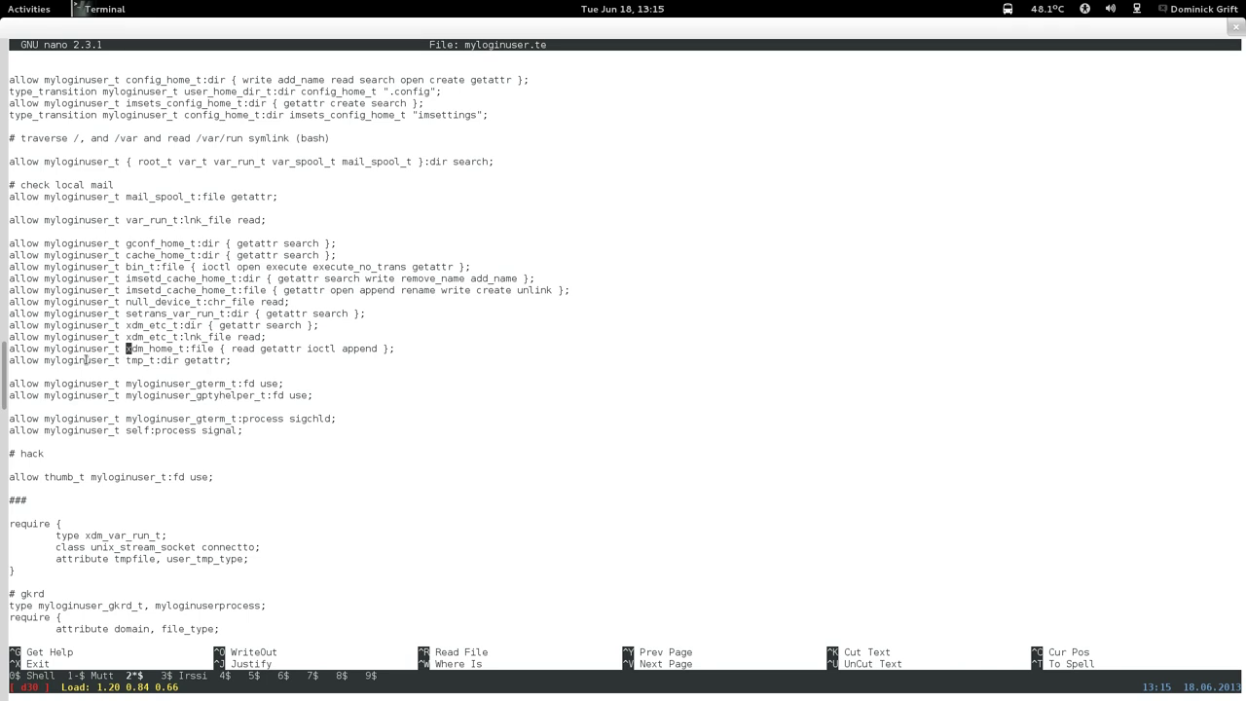
Copy the myloginuser_t xdm_home_t:file allow rule line.
drag(10, 349, 392, 351)
right_click(392, 348)
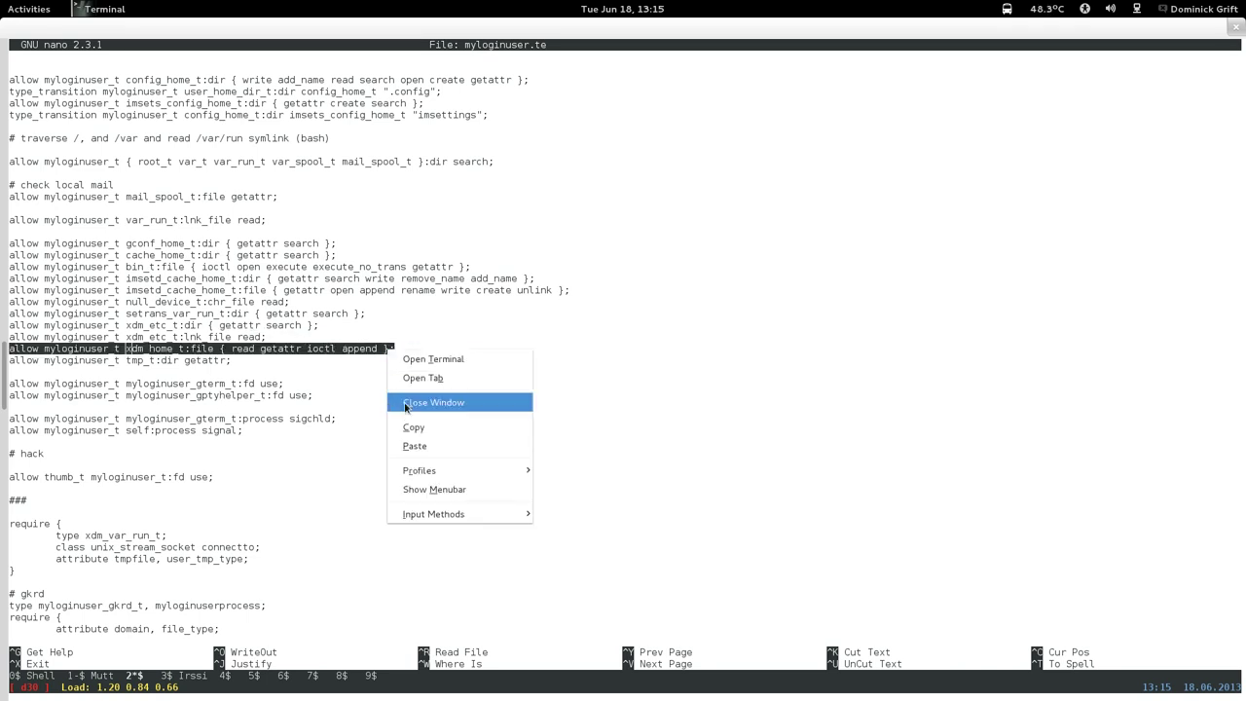
click(409, 426)
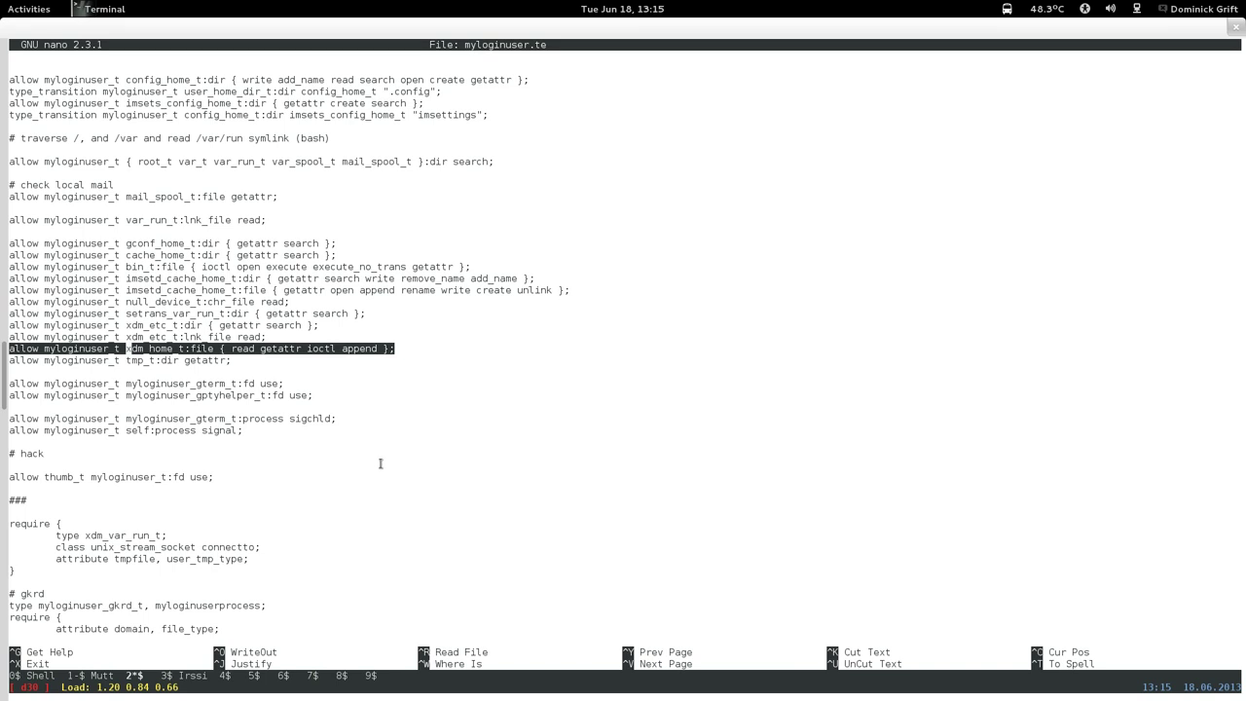
key(ctrl+w)
text(#)
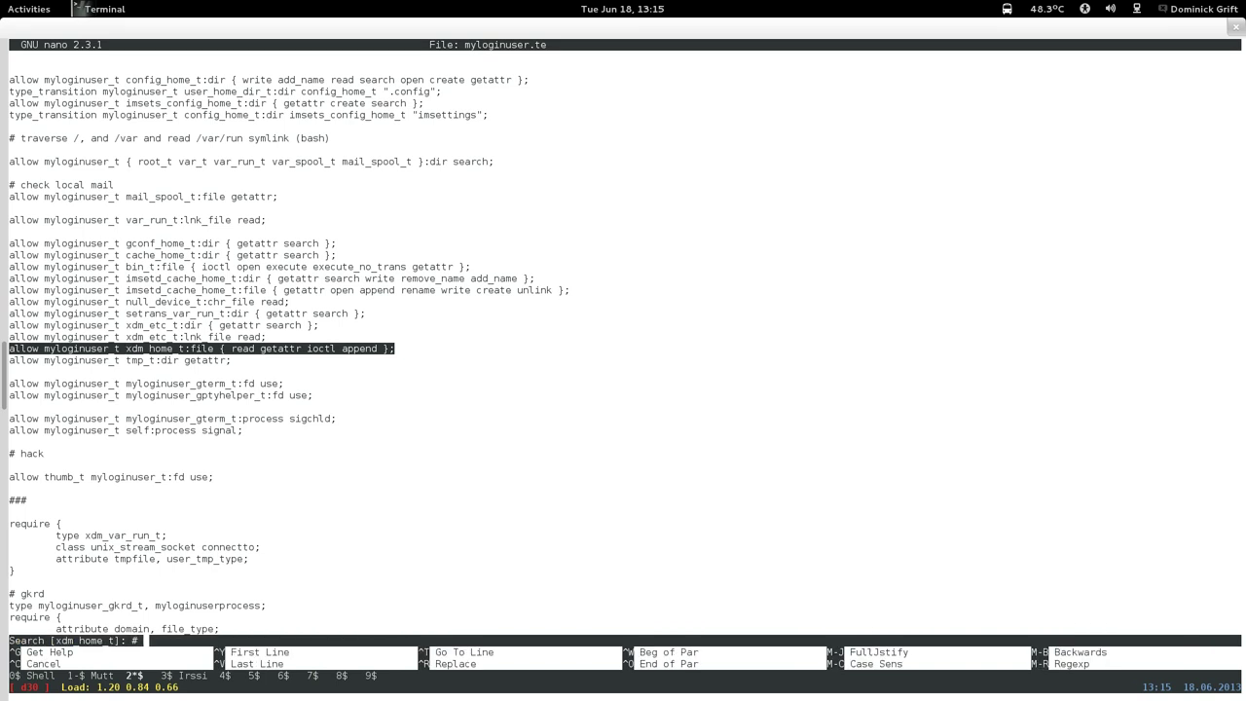
text( seahorse)
Jump to the # seahorse section and position above the gconf_home_t rule.
key(Return)
key(ctrl+v)
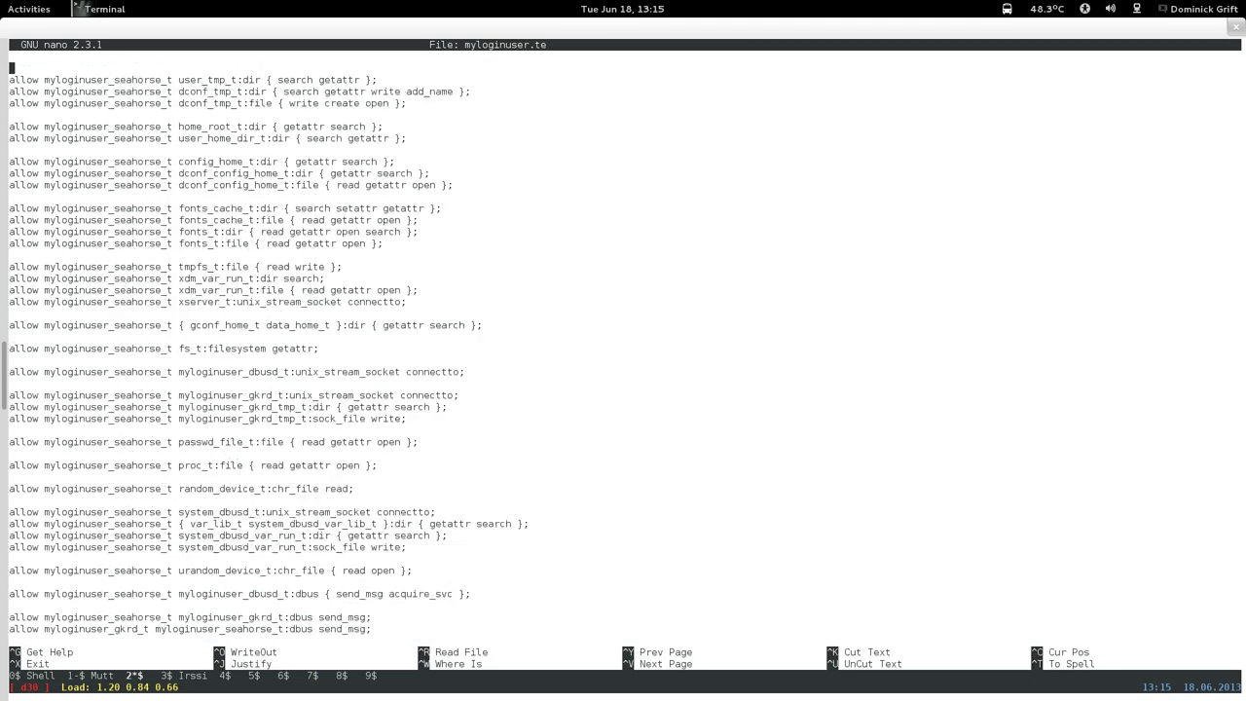
key(ctrl+v)
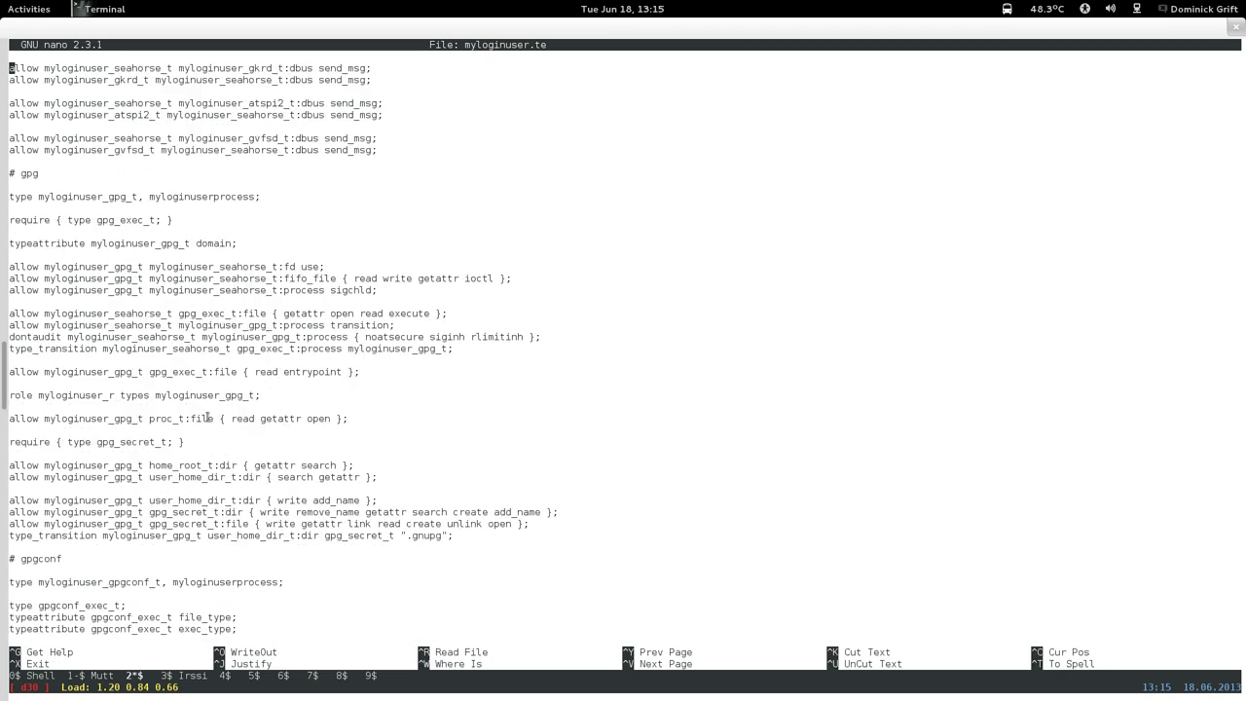
key(ctrl+y)
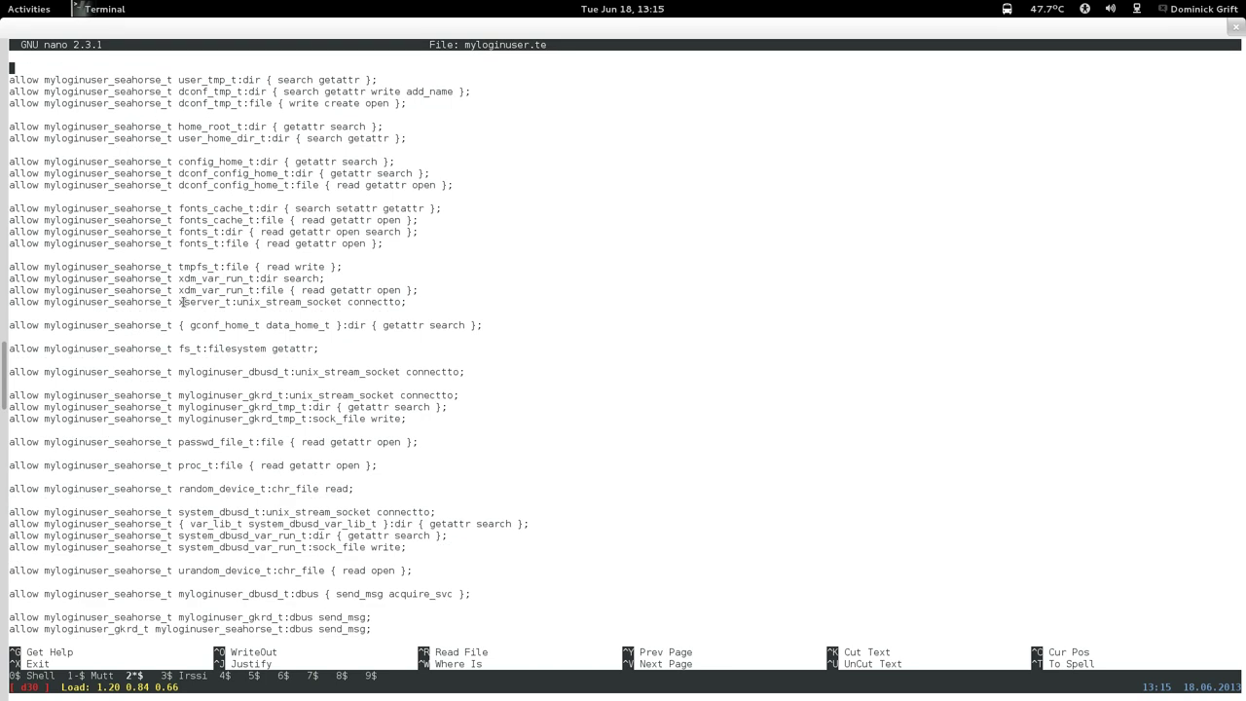
key(ctrl+v)
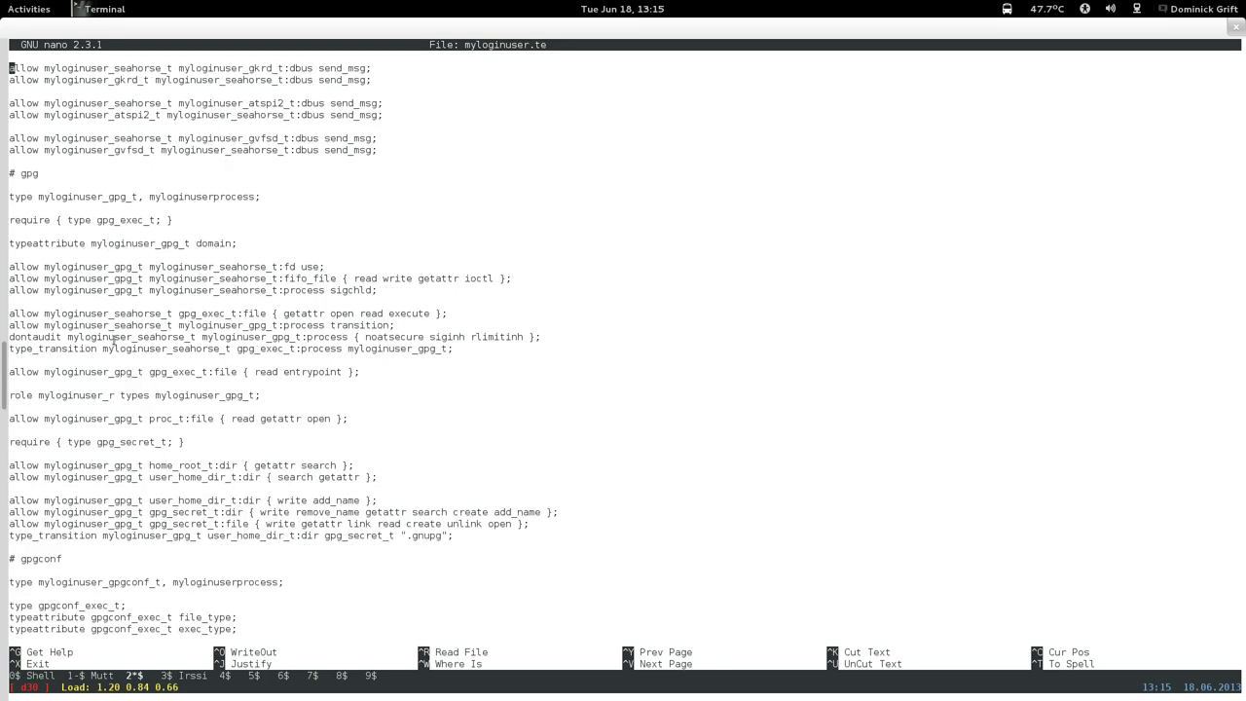
key(ctrl+y)
key(Down)
key(Down)
key(Down)
key(Down)
key(Down)
key(Down)
key(Down)
key(Down)
key(Down)
key(Down)
key(Down)
key(Down)
key(Down)
key(Down)
key(Down)
key(Down)
key(Down)
key(Down)
key(Down)
key(Down)
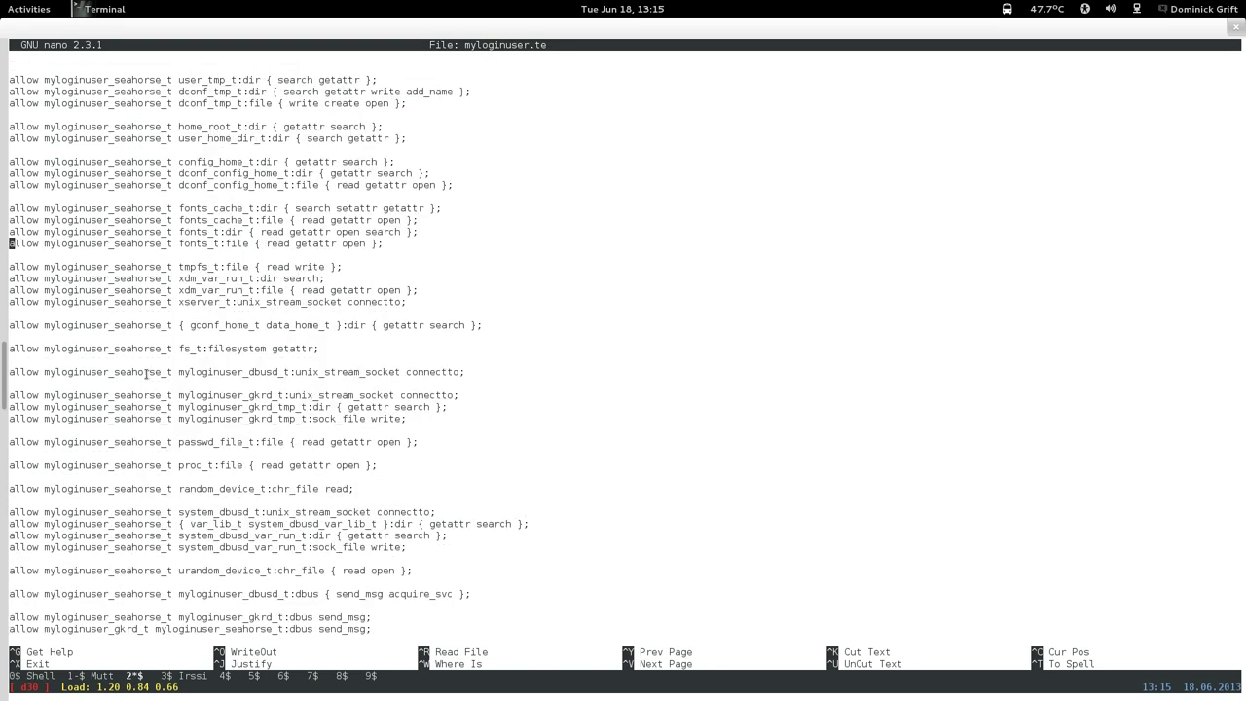
key(Up)
Paste the xdm_home_t rule as myloginuser_seahorse_t on a new line and save myloginuser.te.
key(Return)
key(Return)
key(Up)
right_click(234, 321)
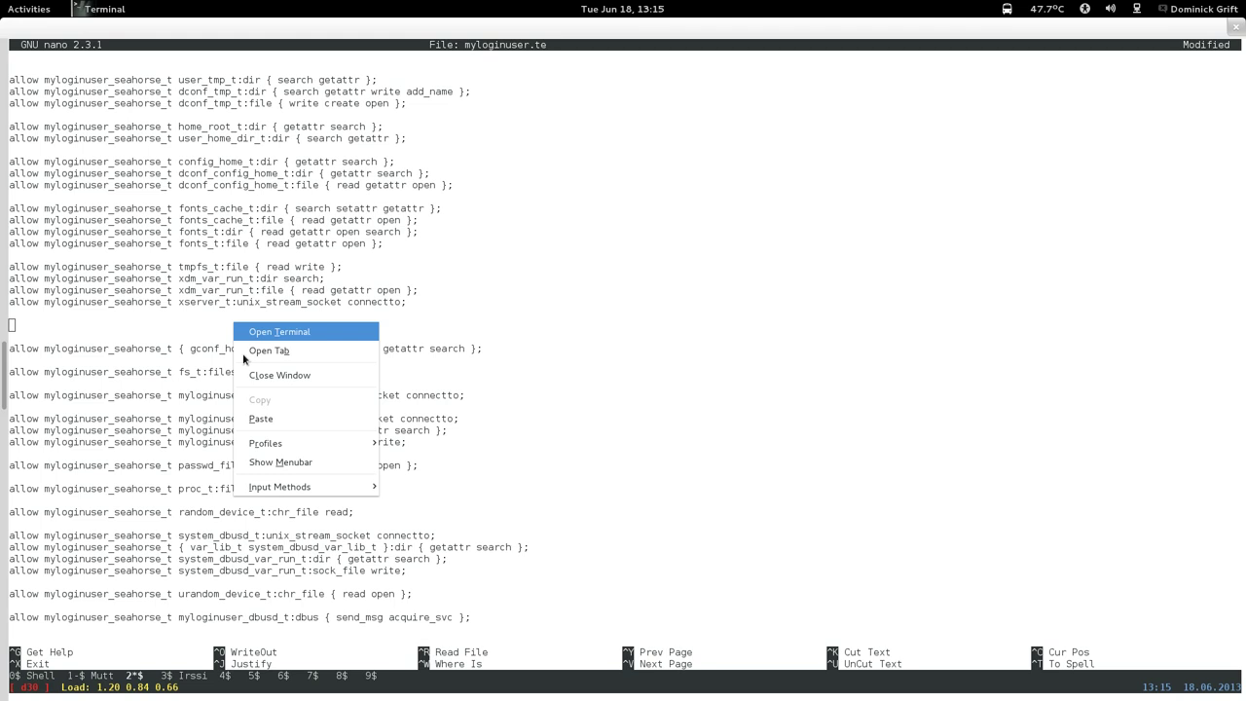
click(247, 417)
key(Left)
key(Left)
key(Left)
key(Left)
key(Left)
key(Left)
key(Left)
key(Left)
key(Left)
key(Left)
key(Left)
key(Left)
key(Left)
key(Left)
key(Left)
key(Left)
key(Left)
key(Left)
key(Left)
key(Left)
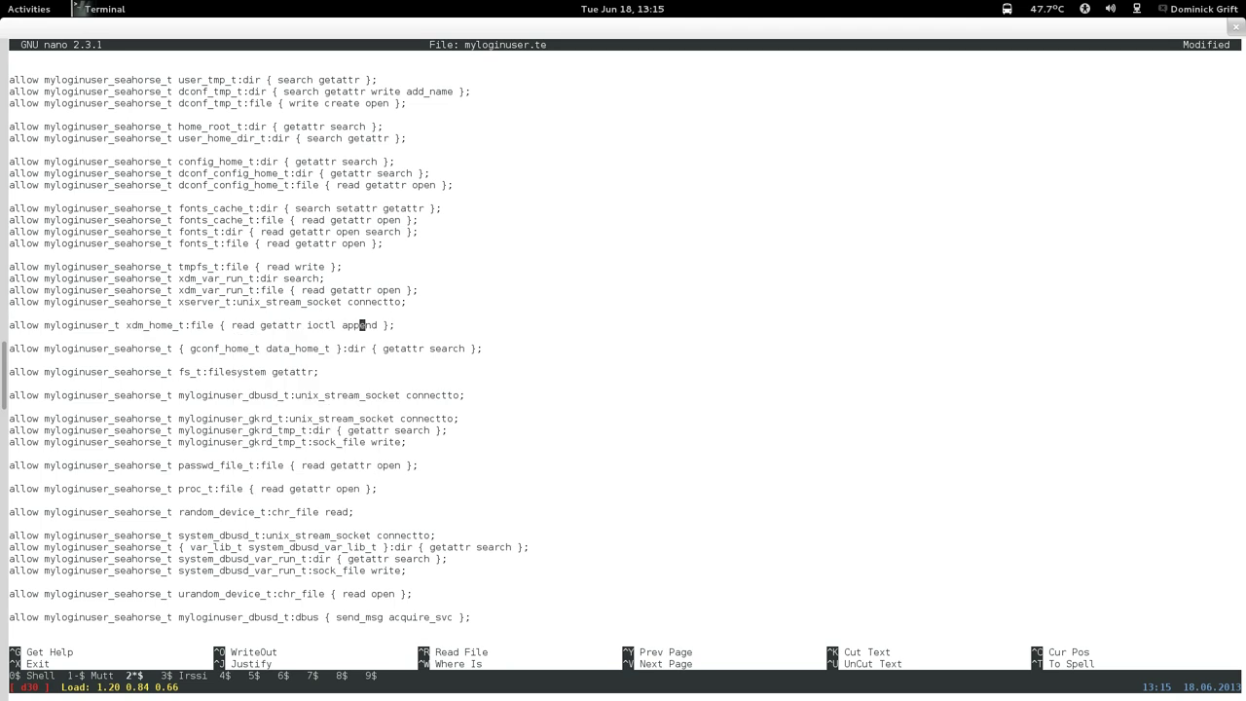
key(Left)
key(Left)
key(Left)
key(Left)
key(Left)
key(Left)
key(Left)
key(Left)
key(Left)
text(seahorse)
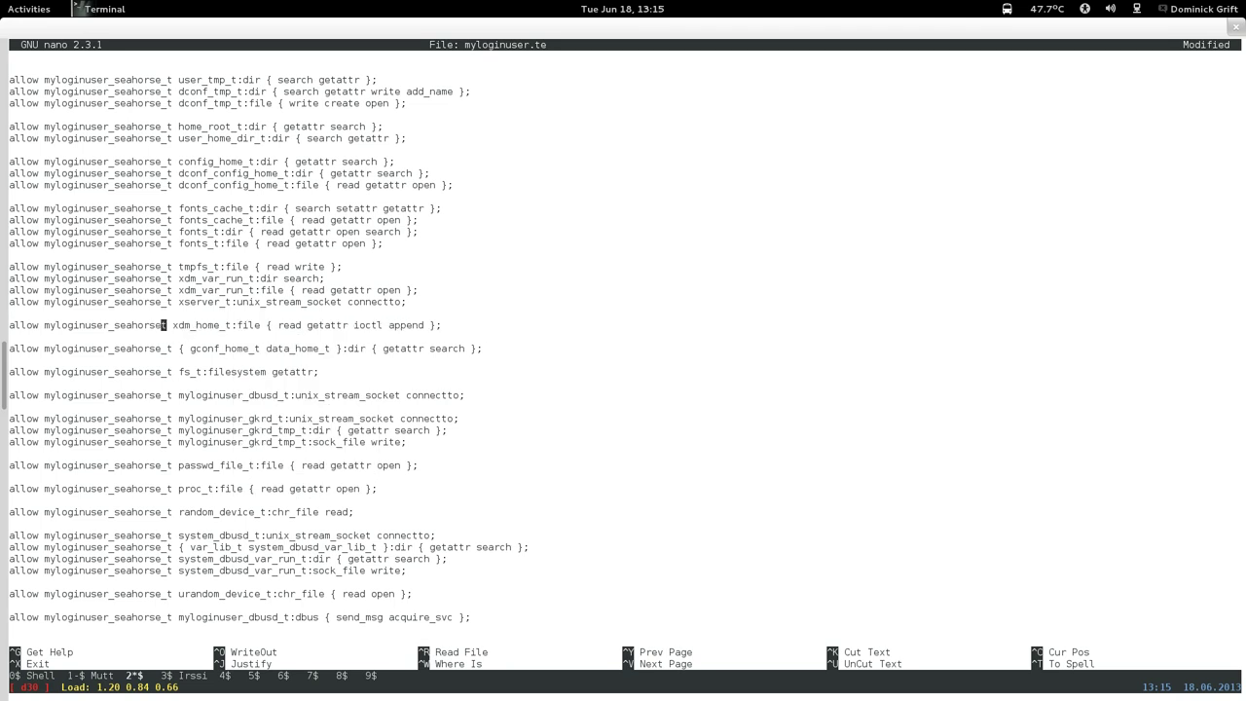
text(_t)
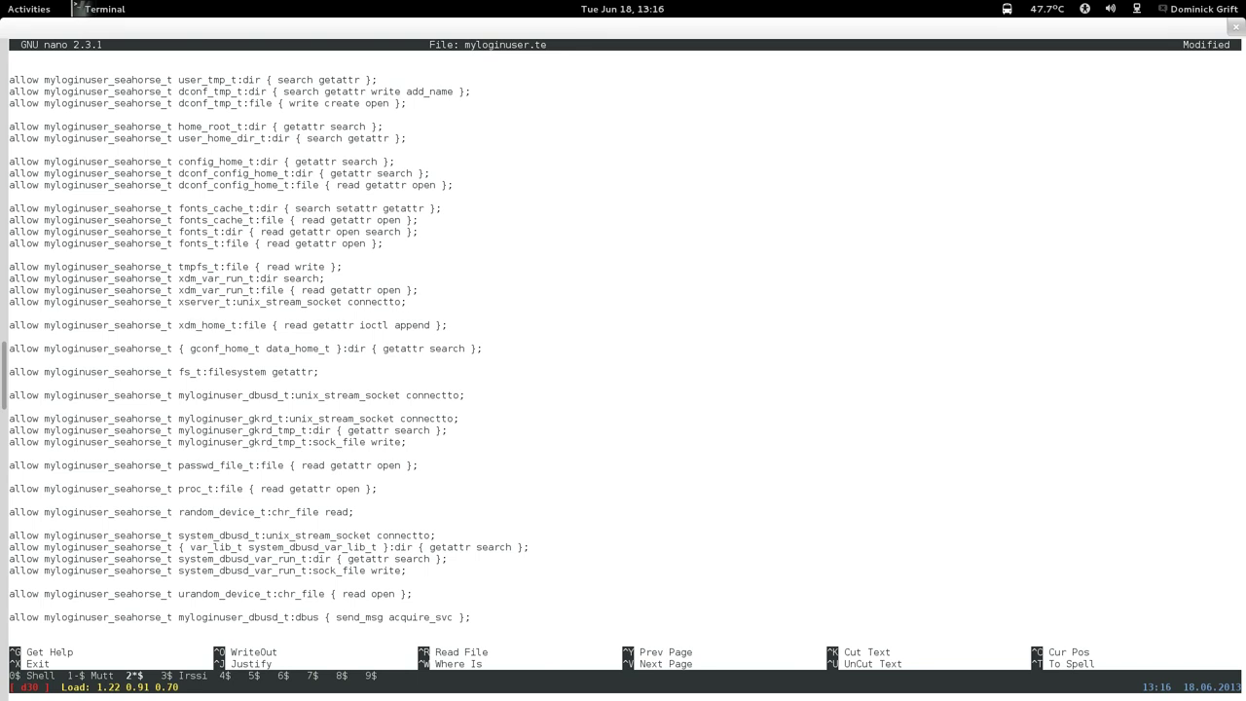
key(ctrl+x)
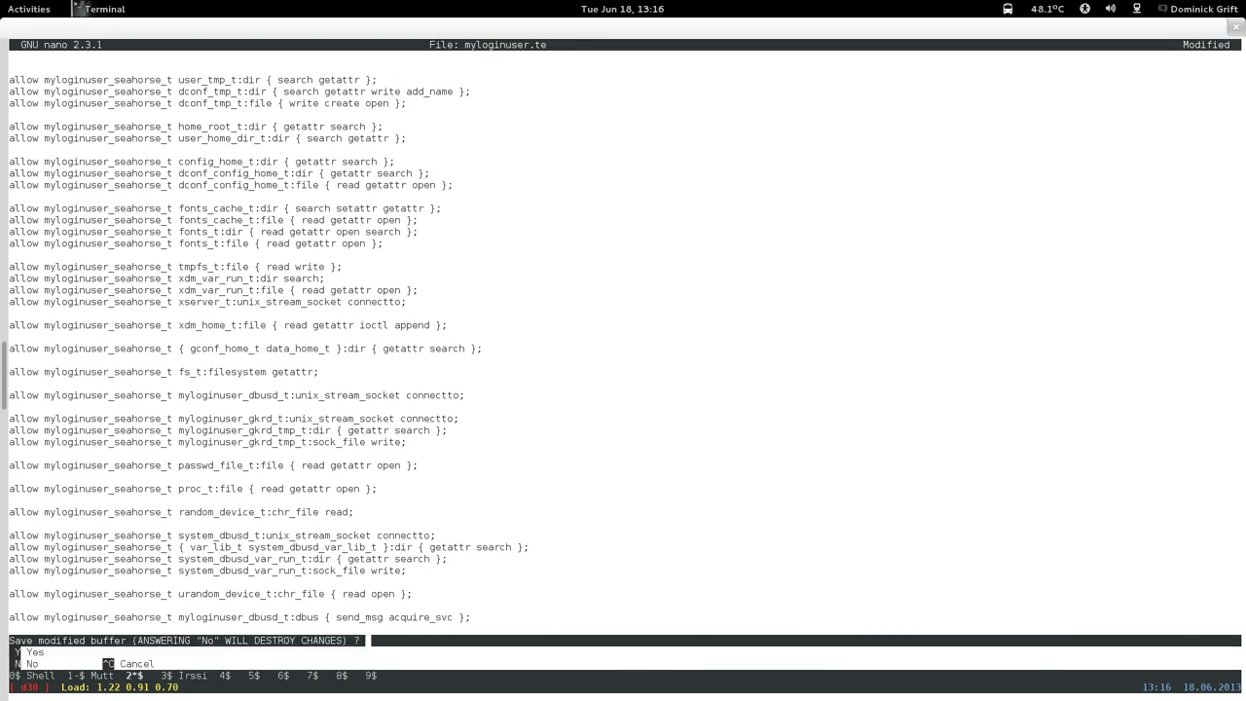
key(y)
key(Return)
key(Up)
key(Up)
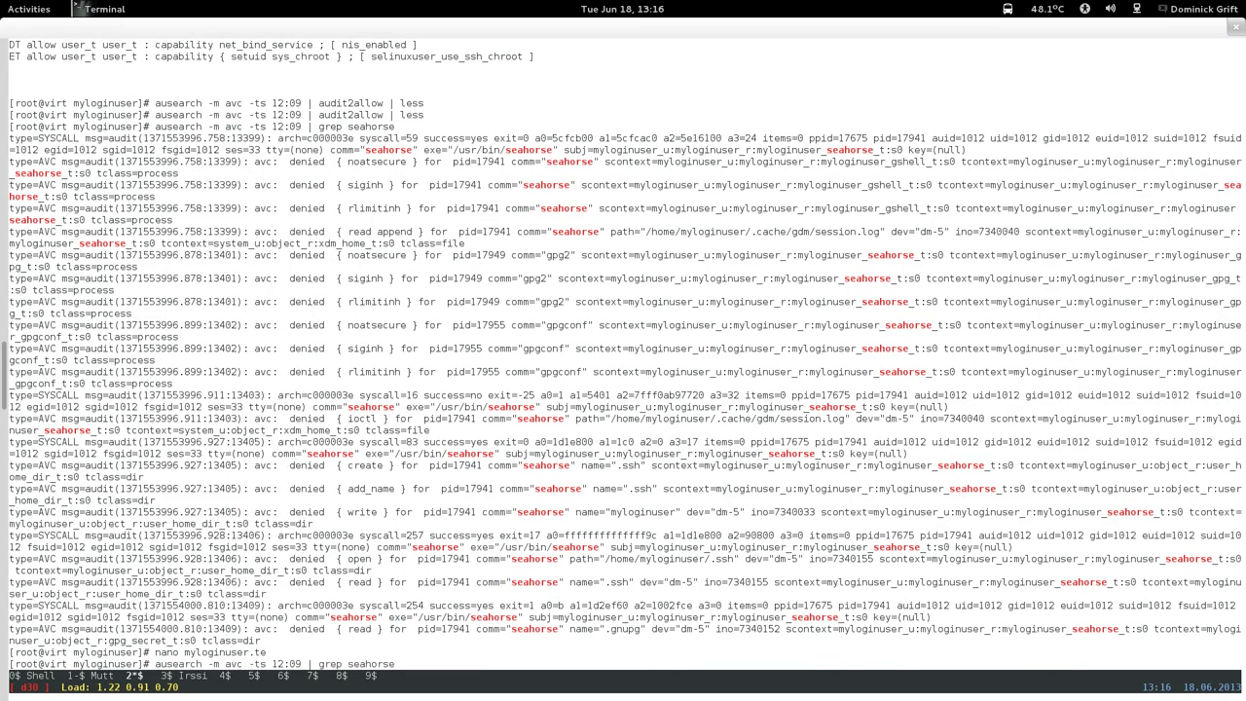
Rerun the audit2allow listing and page down to the myloginuser_seahorse_t block.
key(Up)
key(Return)
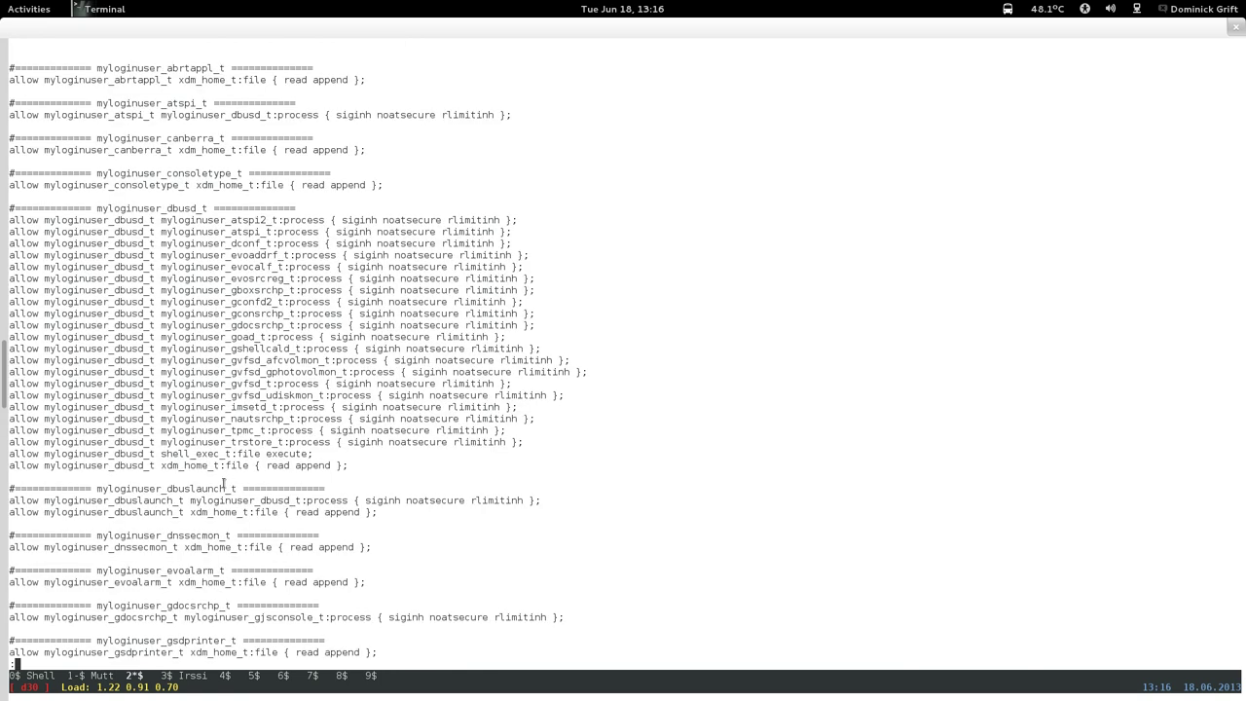
key(Down)
key(Down)
key(Down)
key(Down)
key(Down)
key(Down)
key(Down)
key(Down)
key(Down)
key(Down)
key(Down)
key(Down)
key(Down)
key(Down)
key(Down)
key(Down)
key(Down)
key(Down)
key(Down)
key(Down)
key(Down)
key(Down)
key(Down)
key(Down)
key(Down)
key(Down)
key(Down)
key(Down)
key(Down)
key(Down)
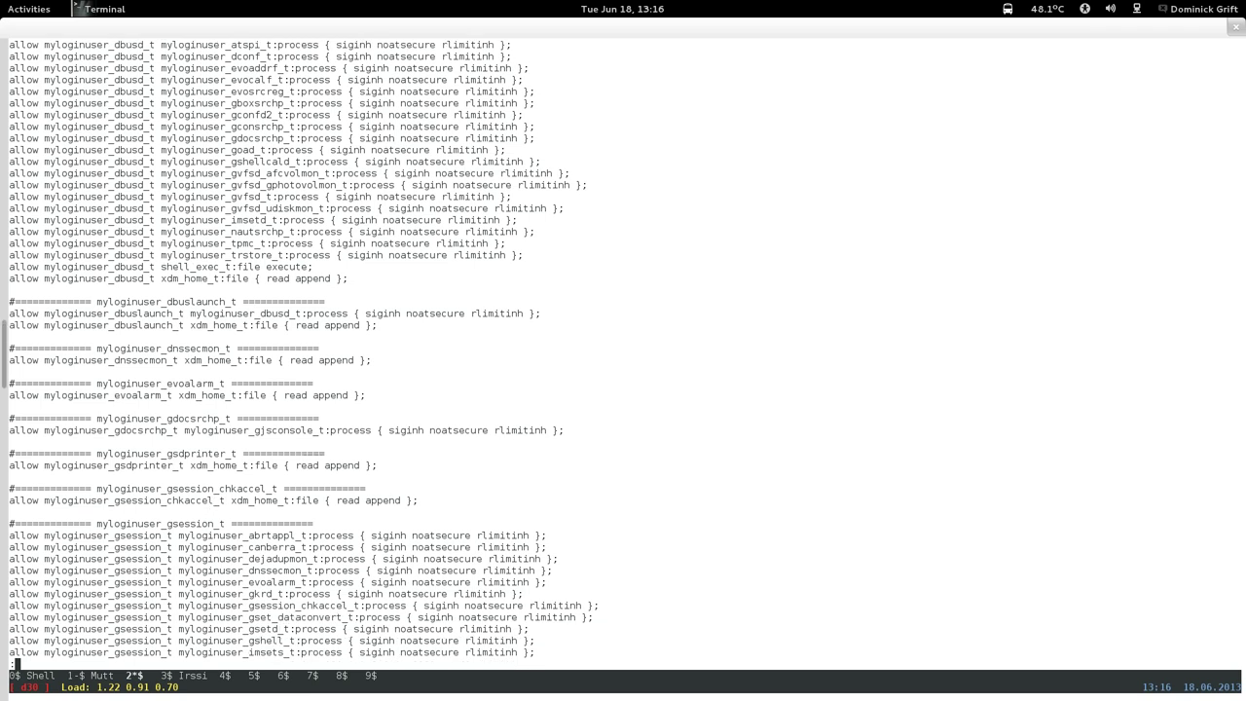
key(Down)
key(Down)
key(Down)
key(Down)
key(Down)
key(Down)
key(Down)
key(Down)
key(Down)
key(Down)
key(Down)
key(Down)
key(Down)
key(Down)
key(Down)
key(Down)
key(Down)
key(Down)
key(Down)
key(Down)
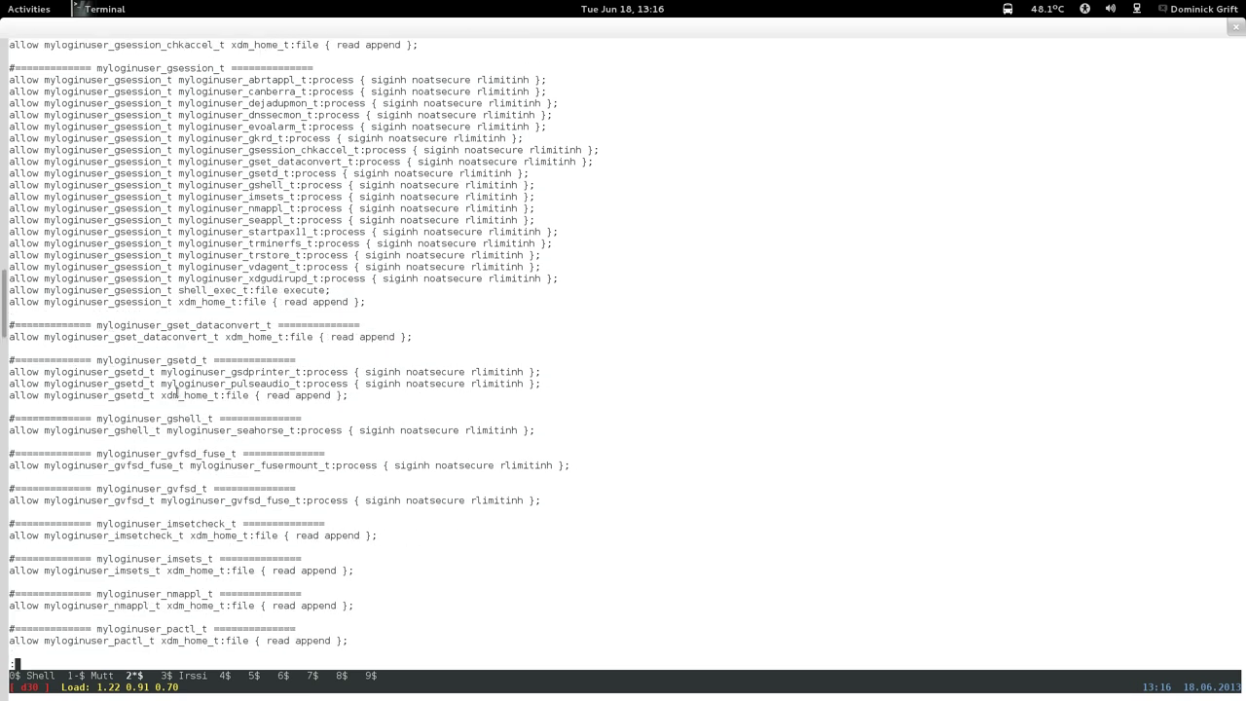
key(Down)
key(Down)
key(Down)
key(Down)
key(Down)
key(Down)
key(Down)
key(Down)
key(Down)
key(Down)
key(Down)
key(Down)
key(Down)
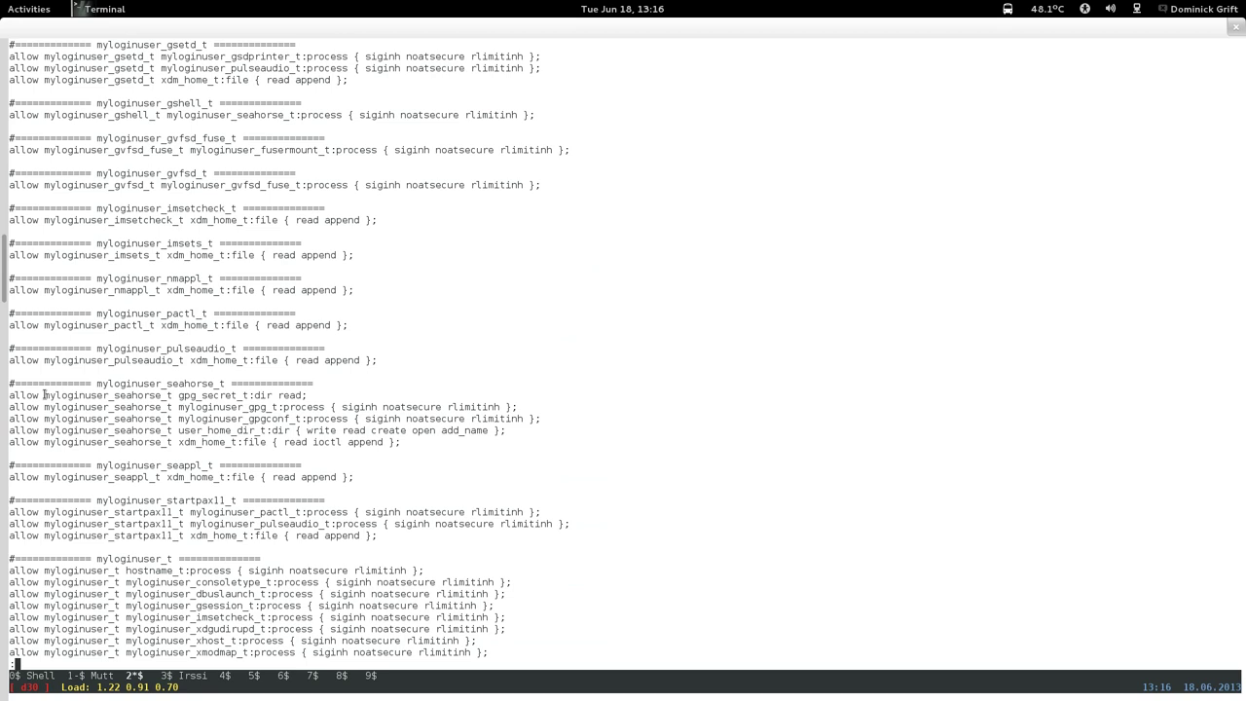
Copy the four seahorse_t rules and reopen myloginuser.te in nano.
drag(11, 394, 548, 431)
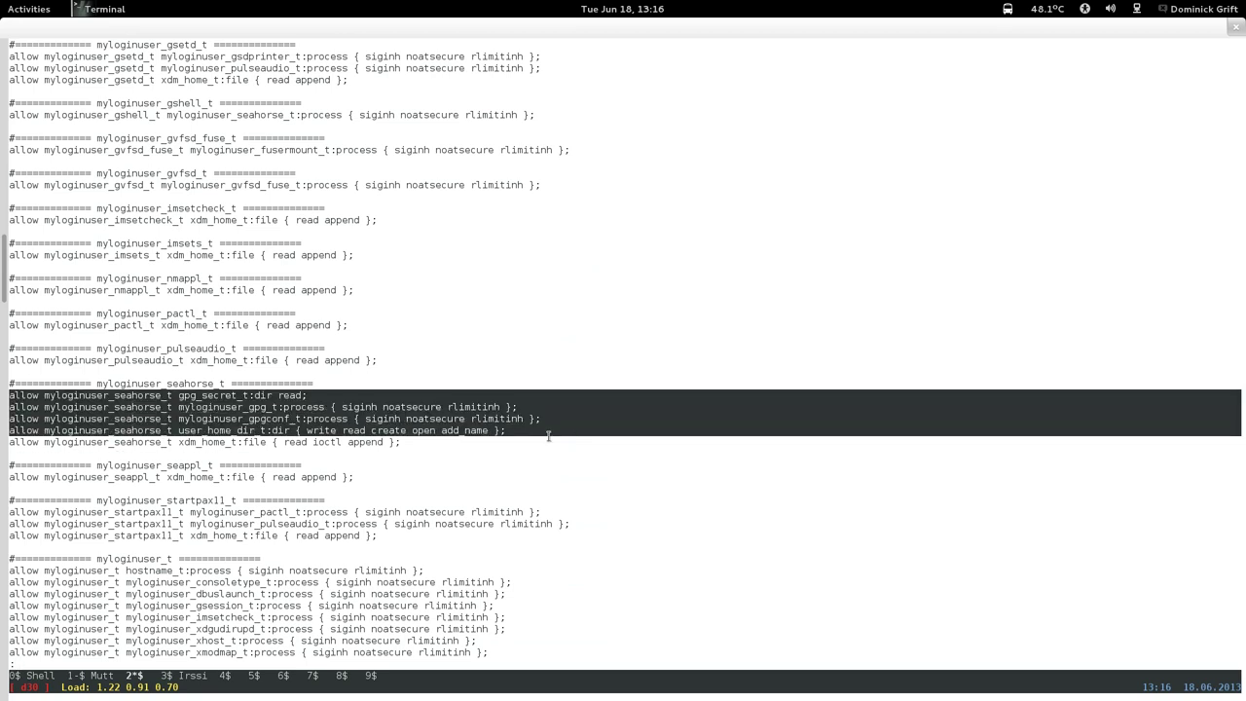
right_click(570, 434)
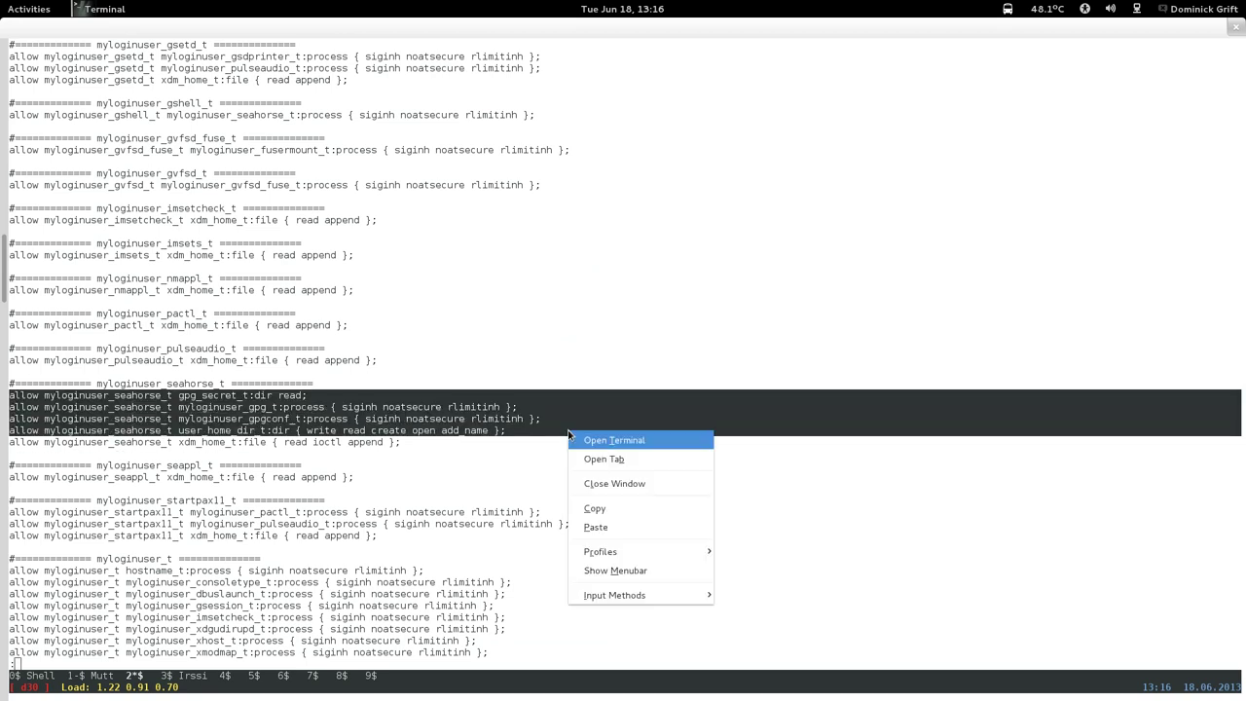
click(604, 508)
key(q)
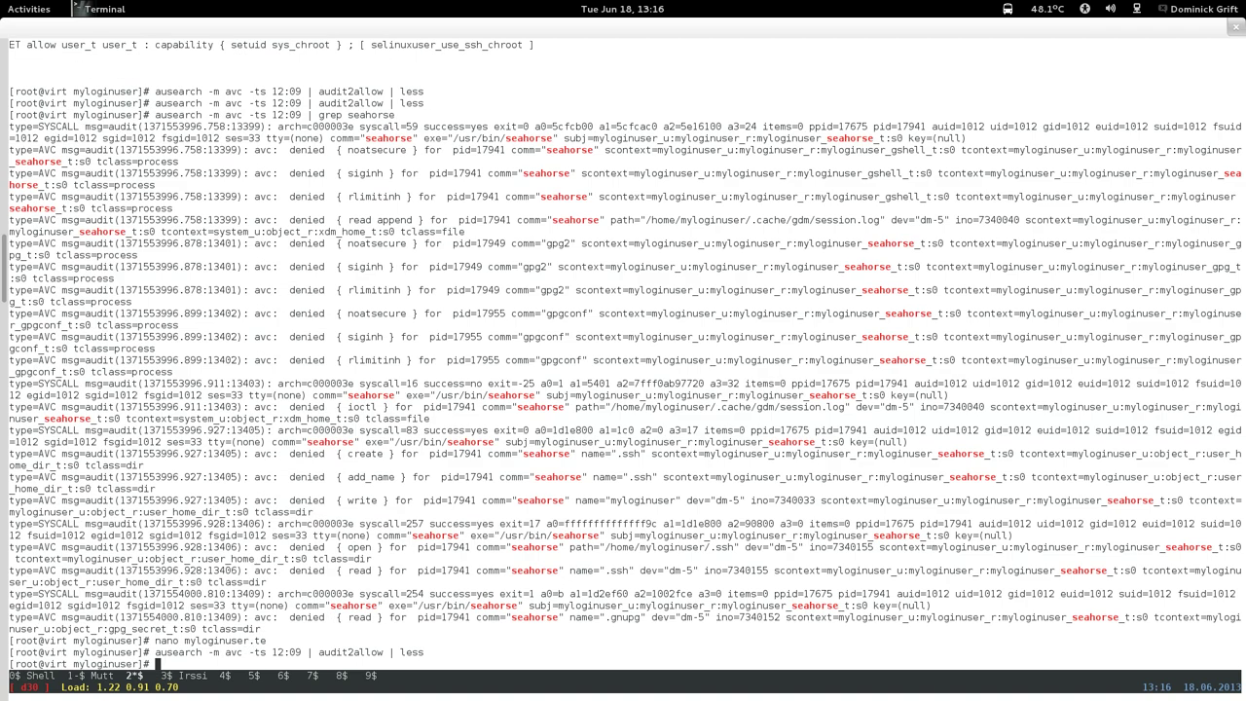
key(Up)
key(Up)
key(Return)
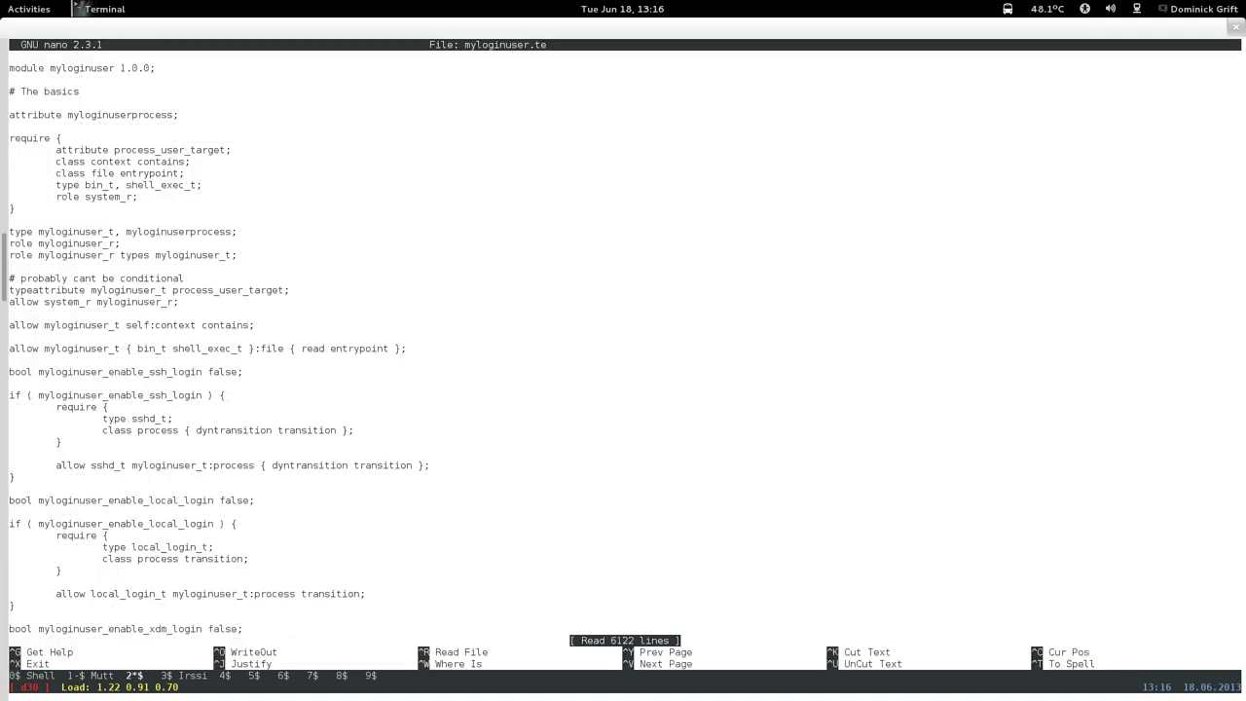
Search for '# seahorse', move to the gpg section, and paste the four copied seahorse allow rules there.
key(ctrl+w)
text(# )
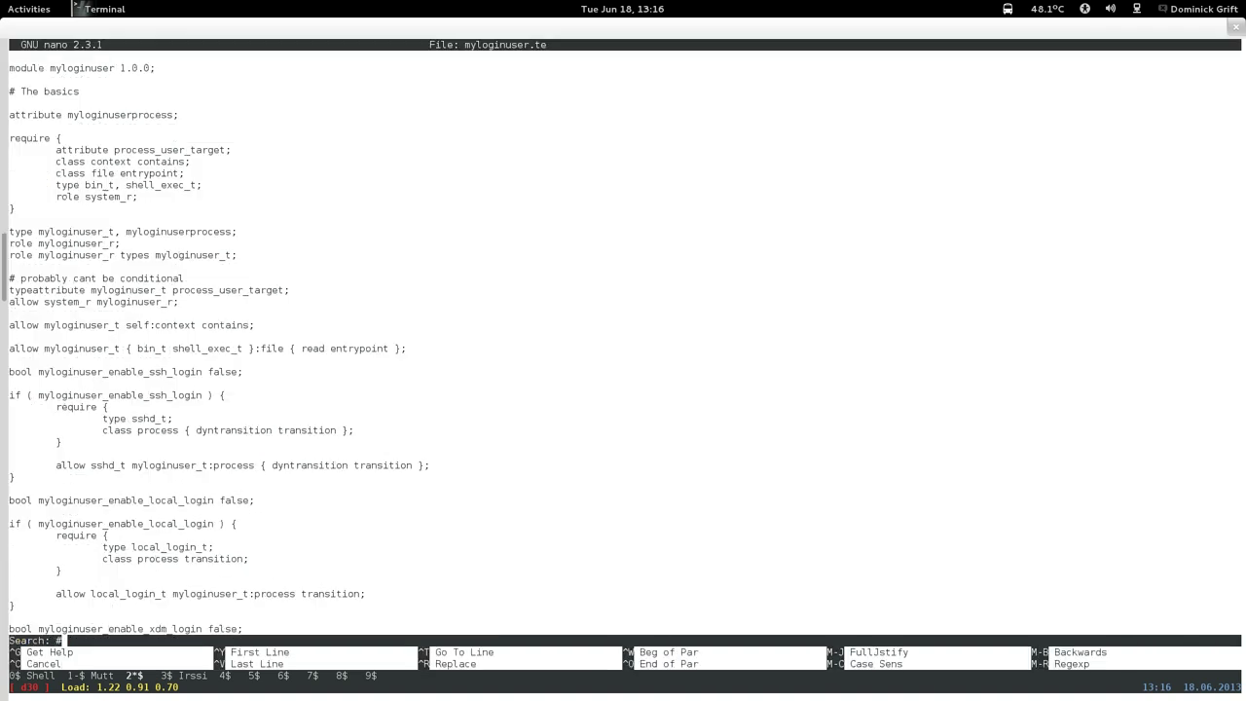
text(seahorse)
key(Return)
key(ctrl+v)
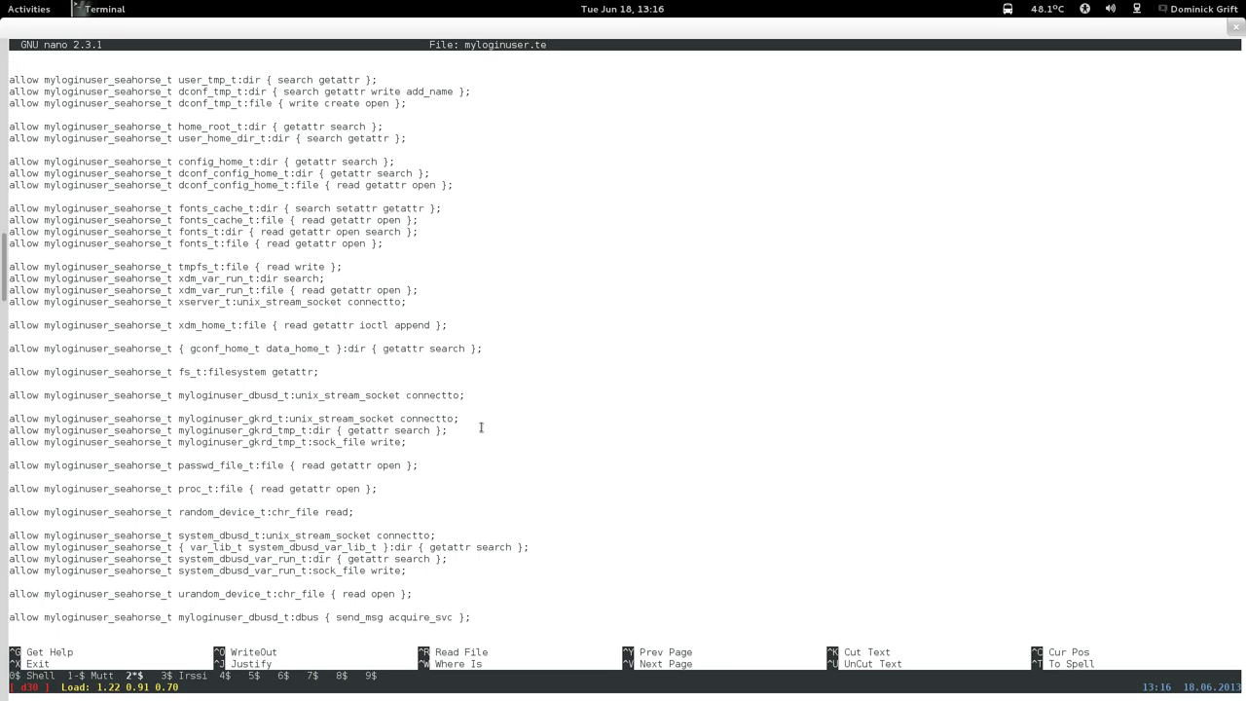
key(Page_Down)
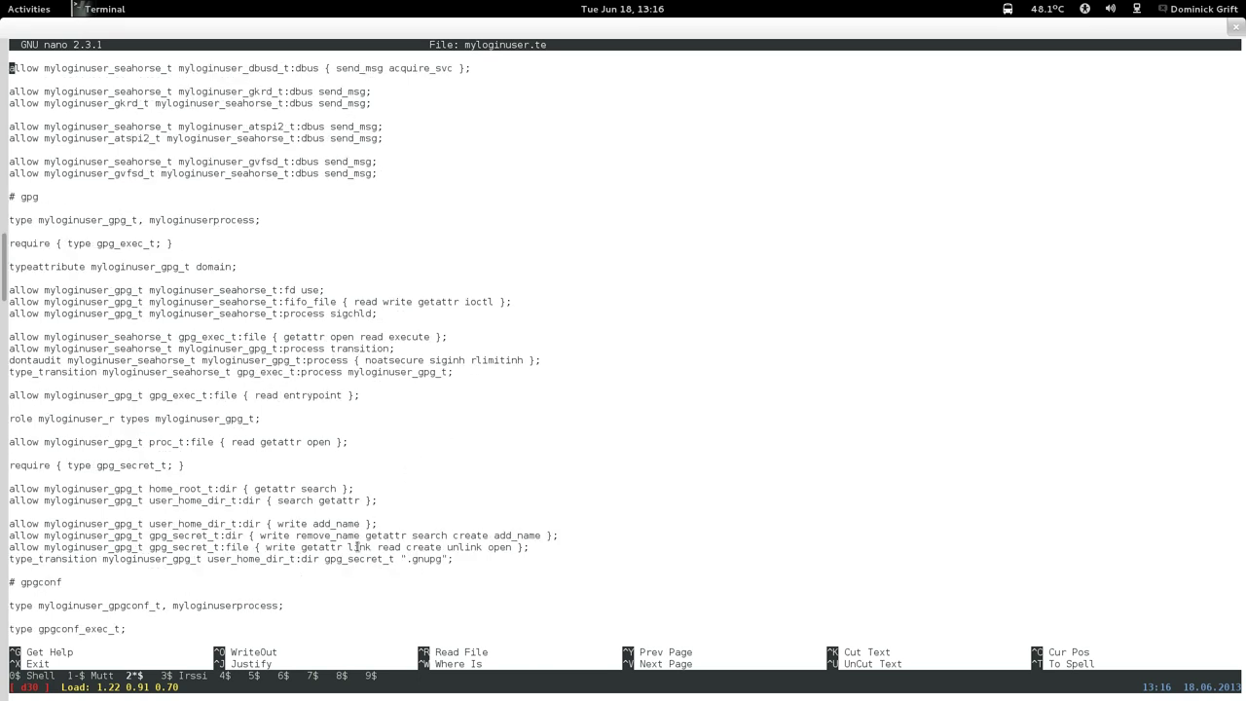
key(Down)
key(Down)
key(Down)
key(Down)
key(Down)
key(Down)
key(Down)
key(Down)
key(Down)
key(Down)
key(Down)
key(Down)
key(Down)
key(Down)
key(Down)
key(Down)
key(Down)
key(Down)
key(Down)
key(Down)
key(Return)
key(Return)
key(Up)
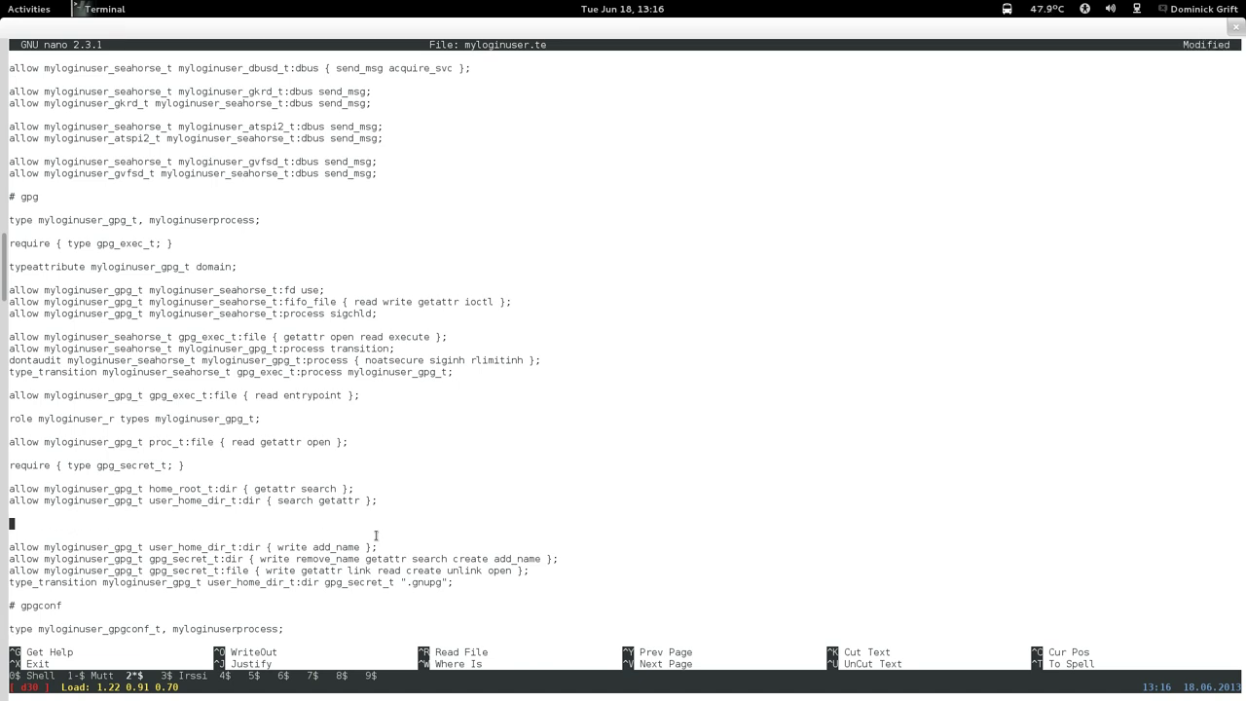
right_click(376, 534)
click(428, 458)
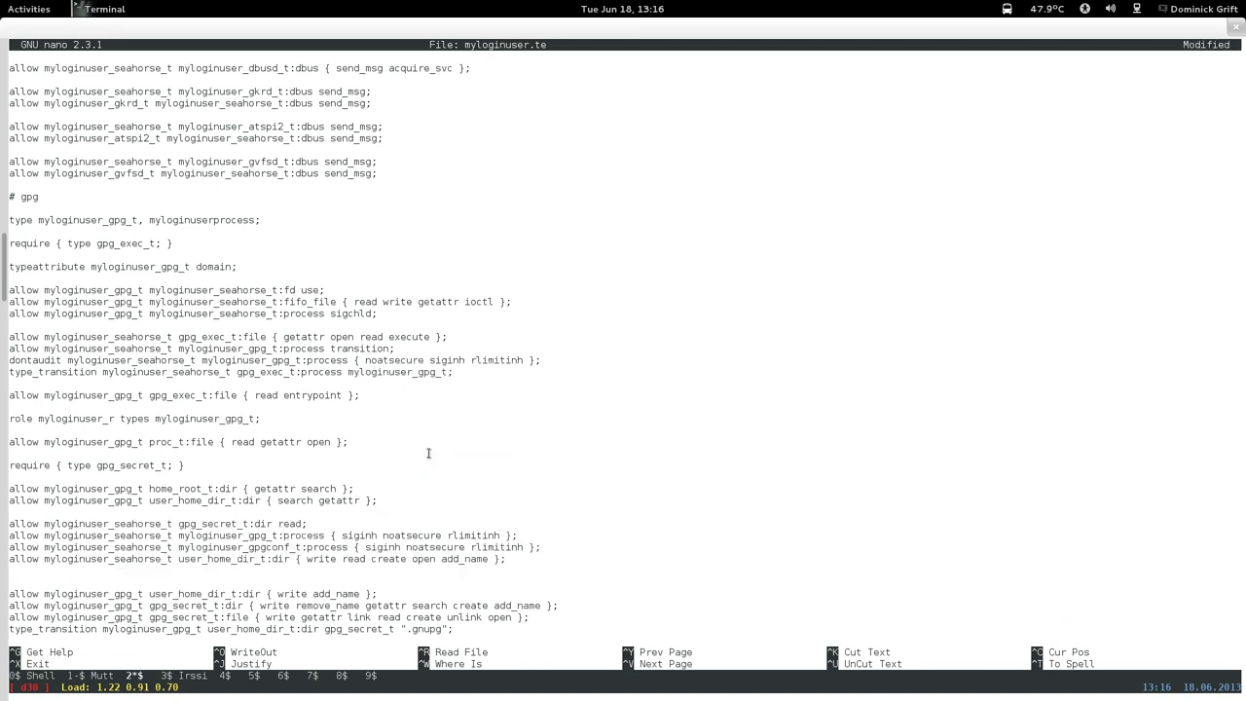
Remove the two seahorse-to-gpg process lines and add 'read open' to the gpg_secret_t:dir rule.
key(Up)
key(Up)
key(Up)
key(ctrl+k)
key(ctrl+k)
key(Down)
key(Down)
key(Down)
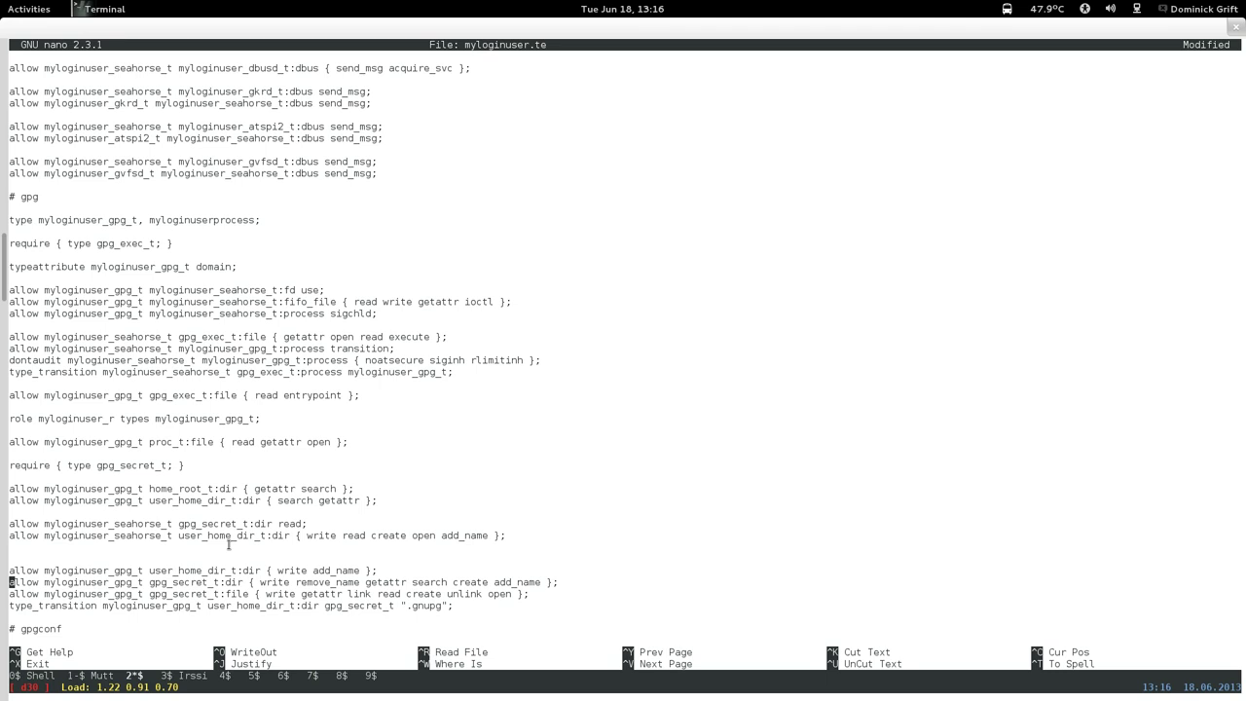
key(Up)
key(End)
key(Left)
key(Left)
text(reas)
key(BackSpace)
text(d open)
Replace the seahorse gpg_secret_t:dir read rule with a duplicate user_home_dir_t rule line, then switch to HexChat.
key(Up)
key(Up)
key(Up)
key(Up)
key(Up)
key(ctrl+k)
key(Return)
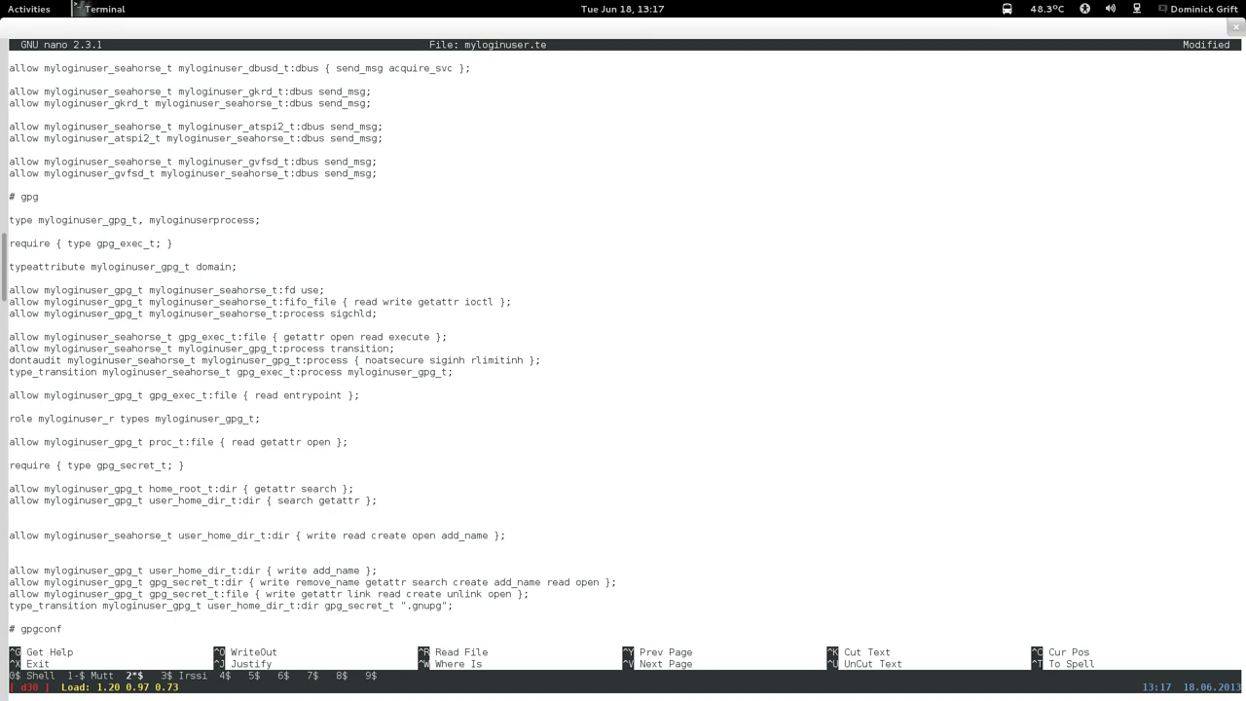
key(ctrl+u)
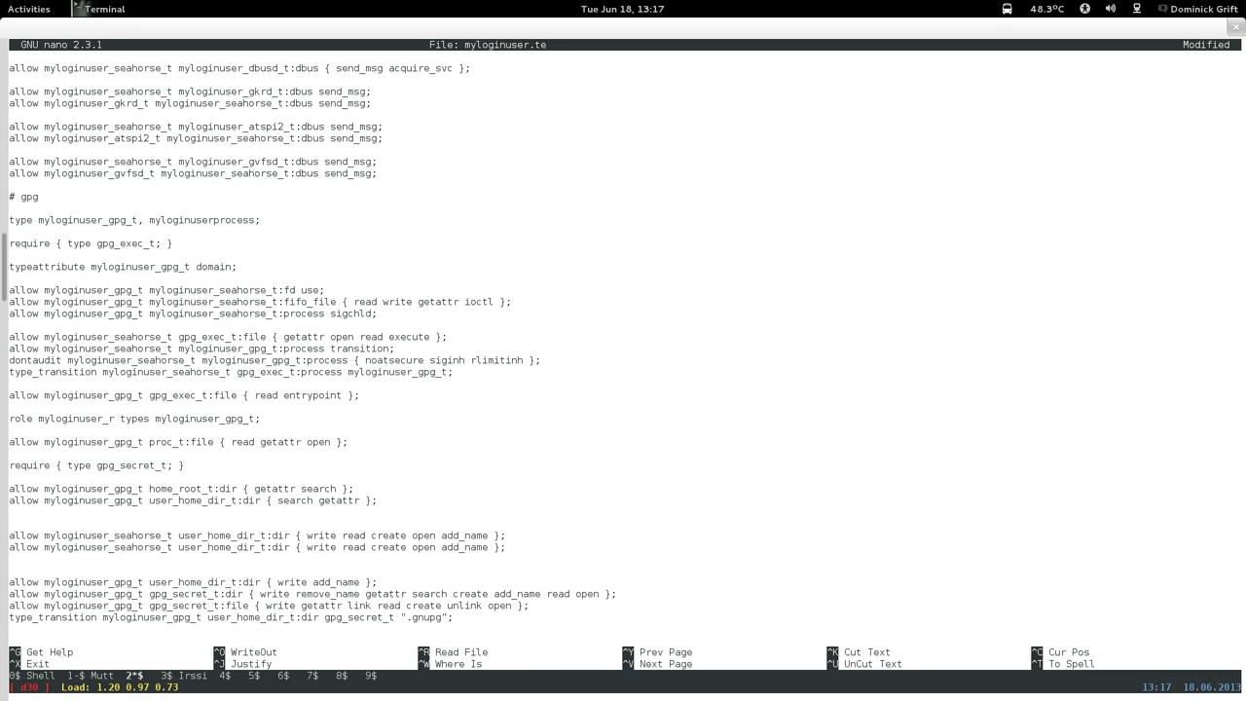
key(Up)
key(Up)
key(Up)
key(alt+Tab)
key(alt+Tab)
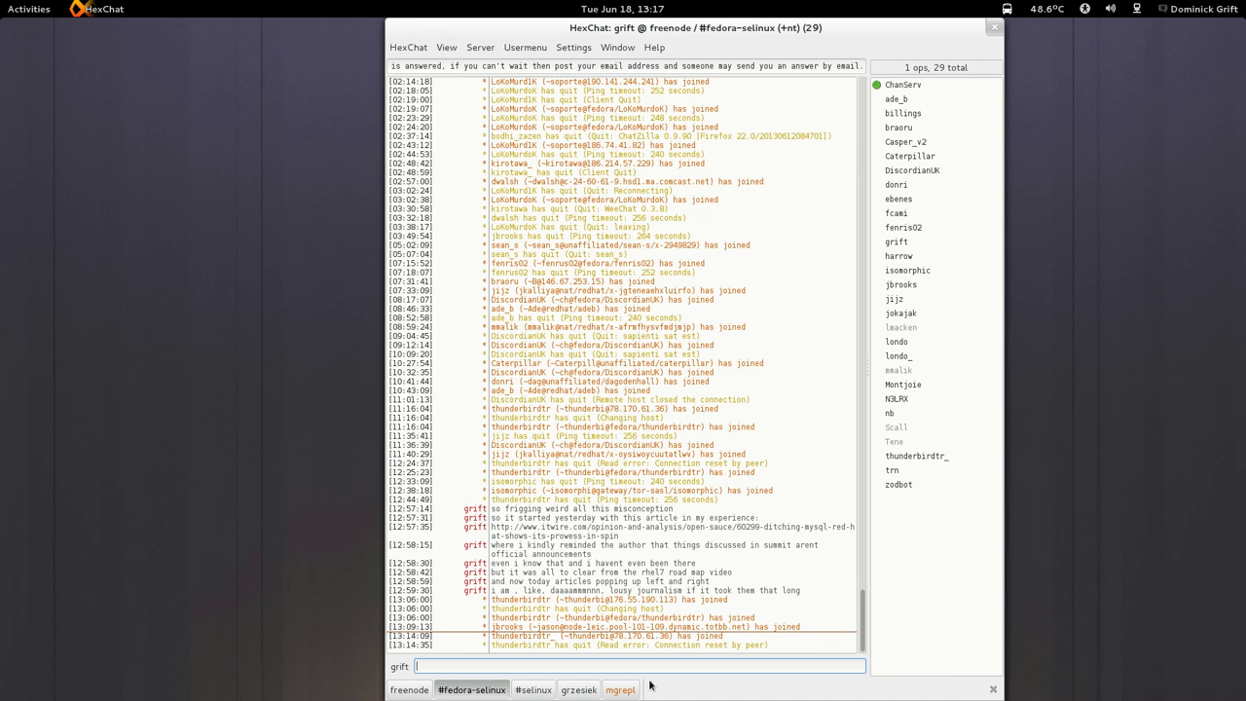
Check a private chat and the #fedora-selinux channel, then return to the terminal workspace via Activities.
click(629, 692)
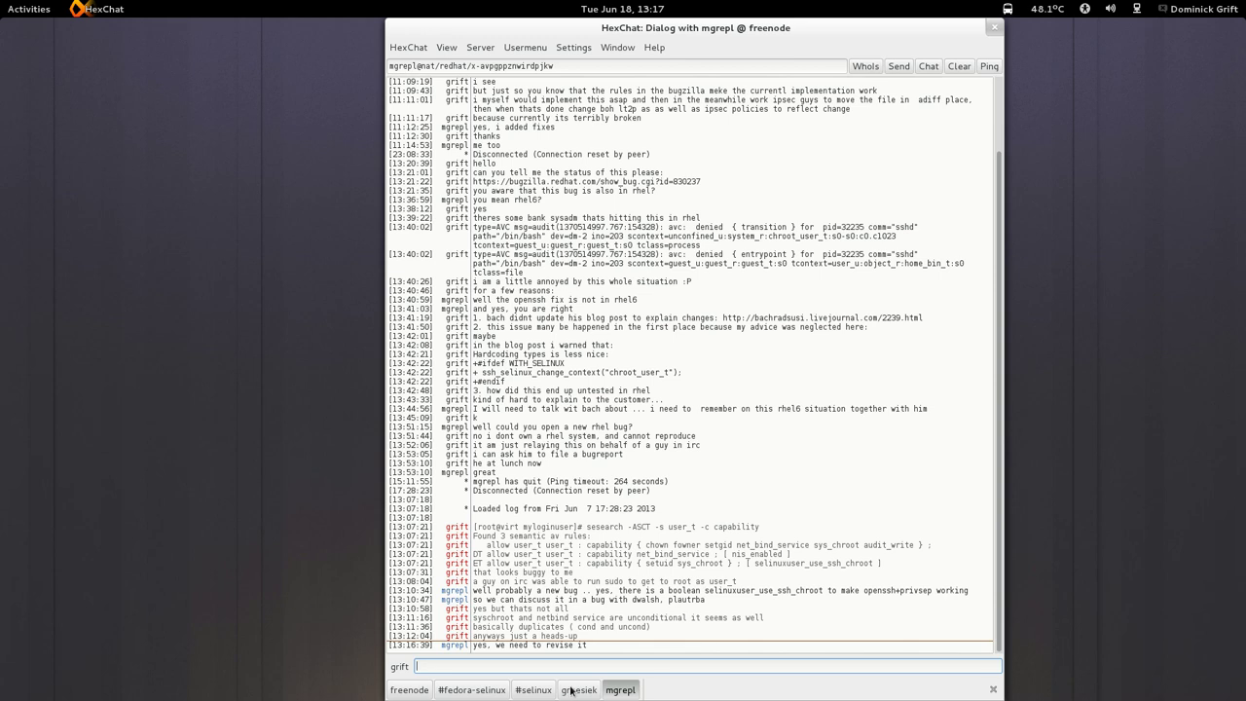
click(502, 691)
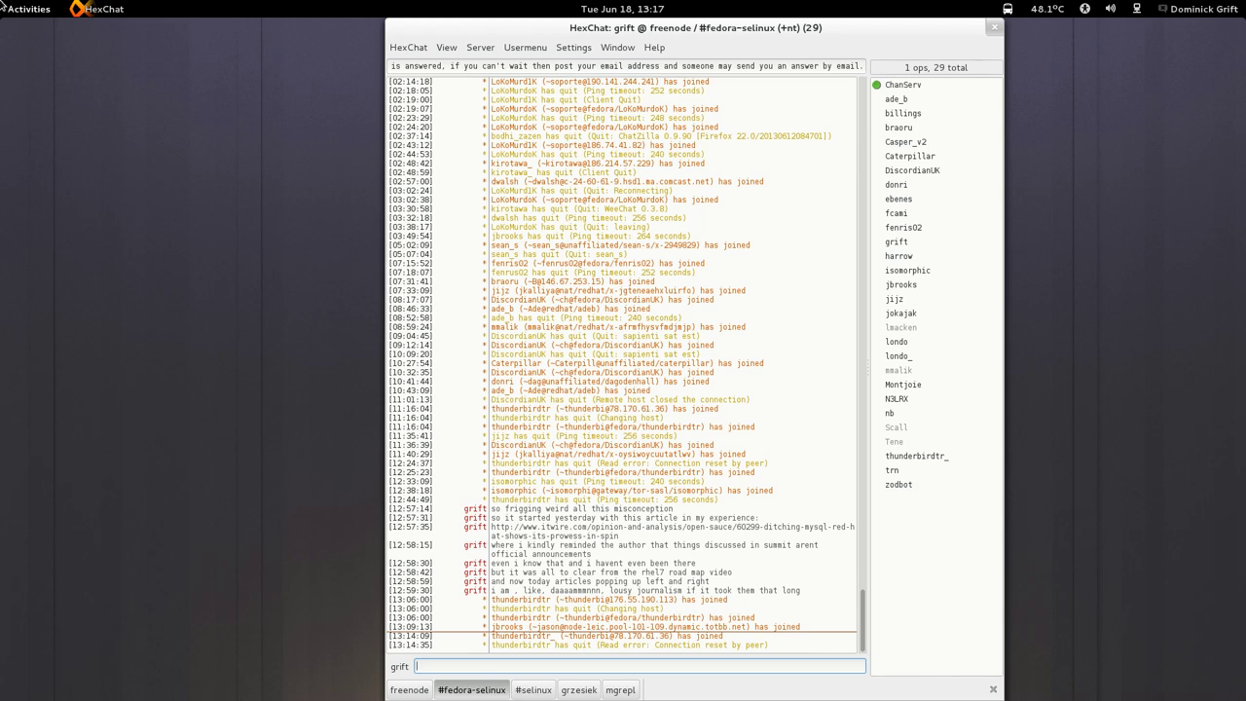
mouse_move(0, 0)
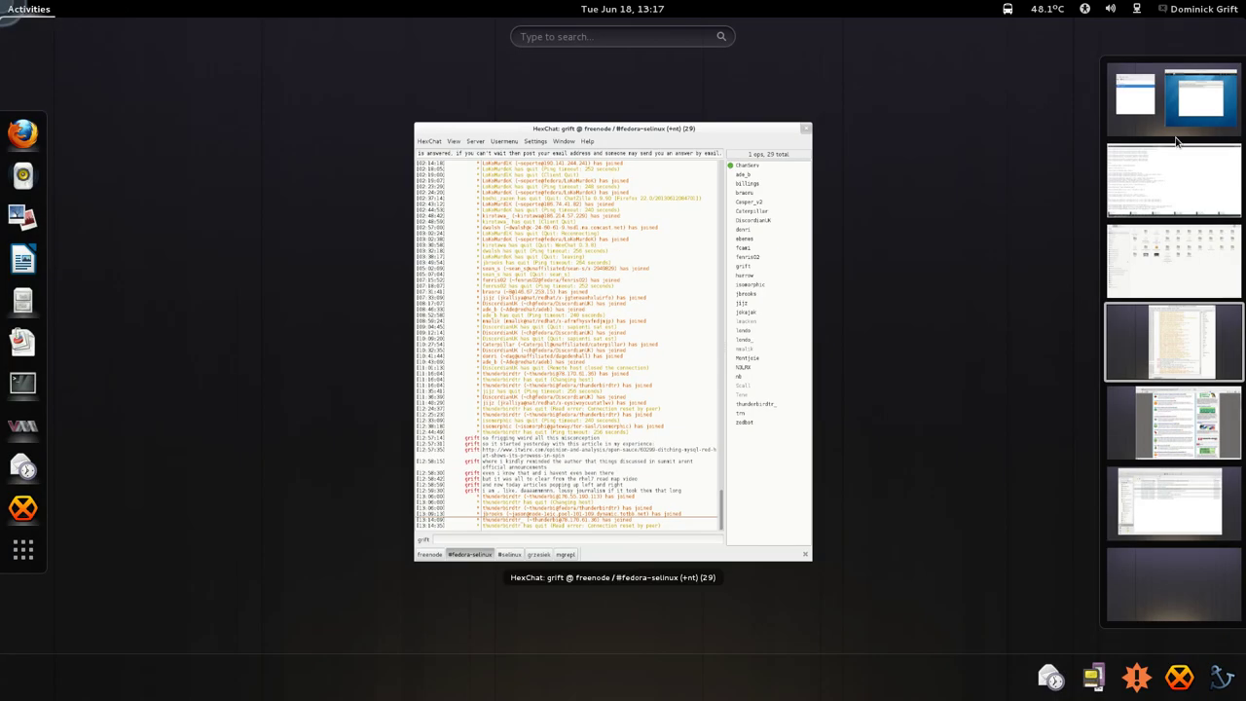
click(1199, 195)
click(628, 328)
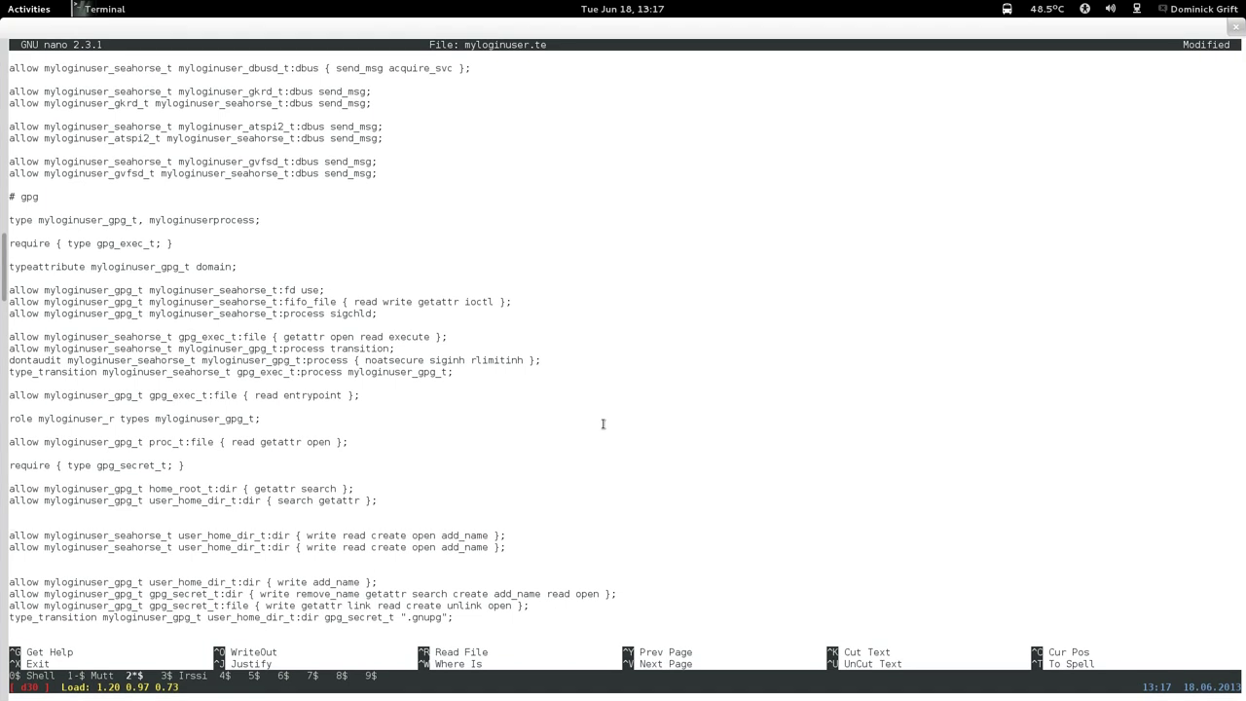
Add a 'require { type ssh_home_t; }' statement on a new line.
key(Return)
key(Up)
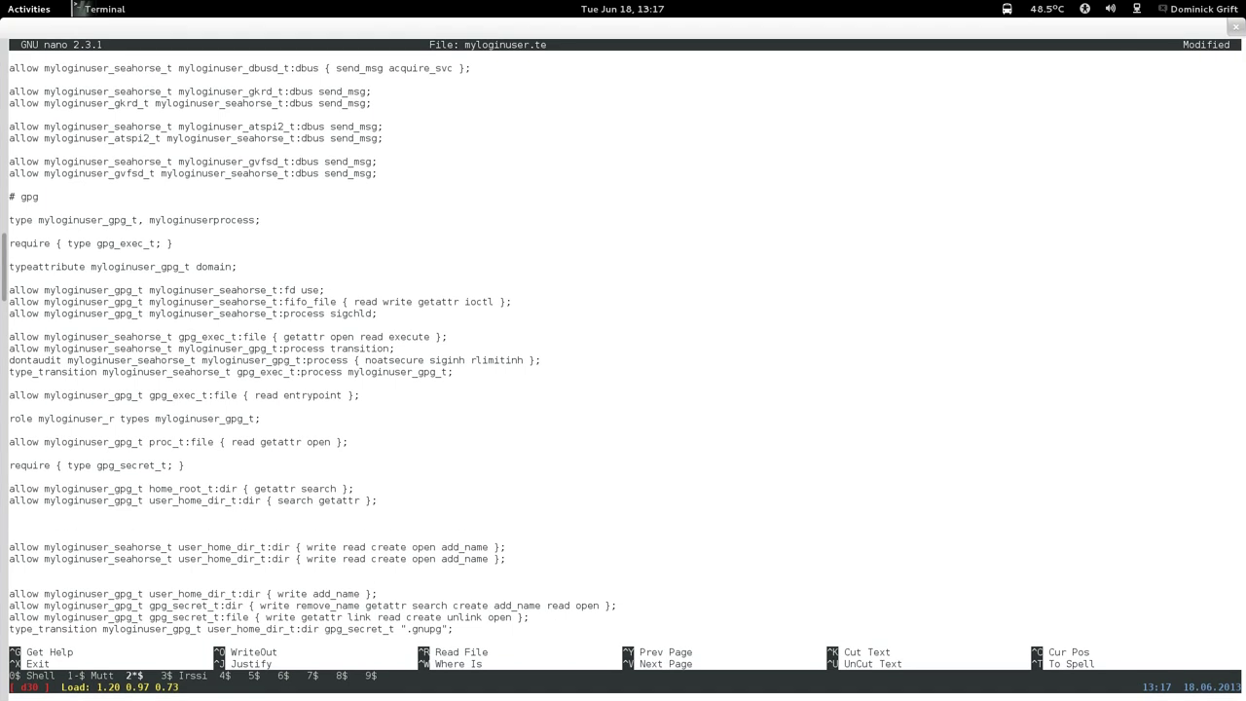
text(require { type ssh_home_t; })
Write 'type_transition myloginuser_seahorse_t user_home_dir_t:dir ssh_home_t ".ssh";' below the seahorse rules, reusing the copied type name.
key(Down)
key(Down)
key(Down)
key(Down)
text(type_)
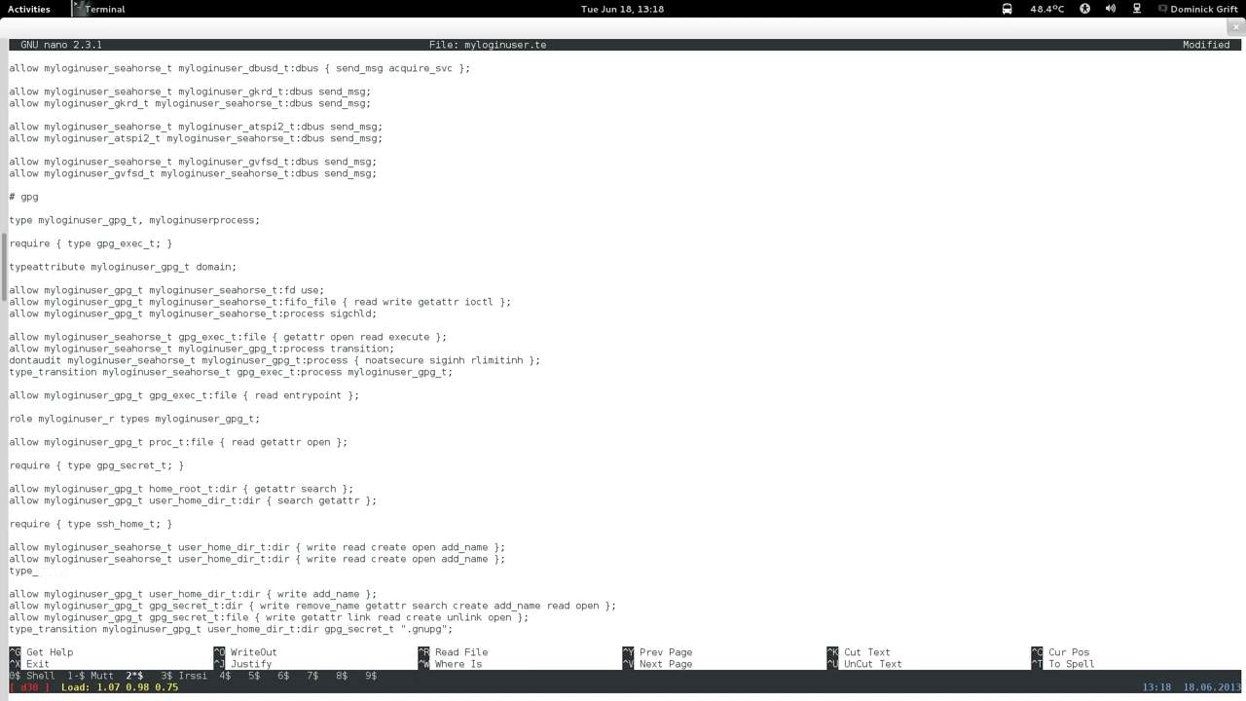
text(transition)
drag(43, 559, 166, 557)
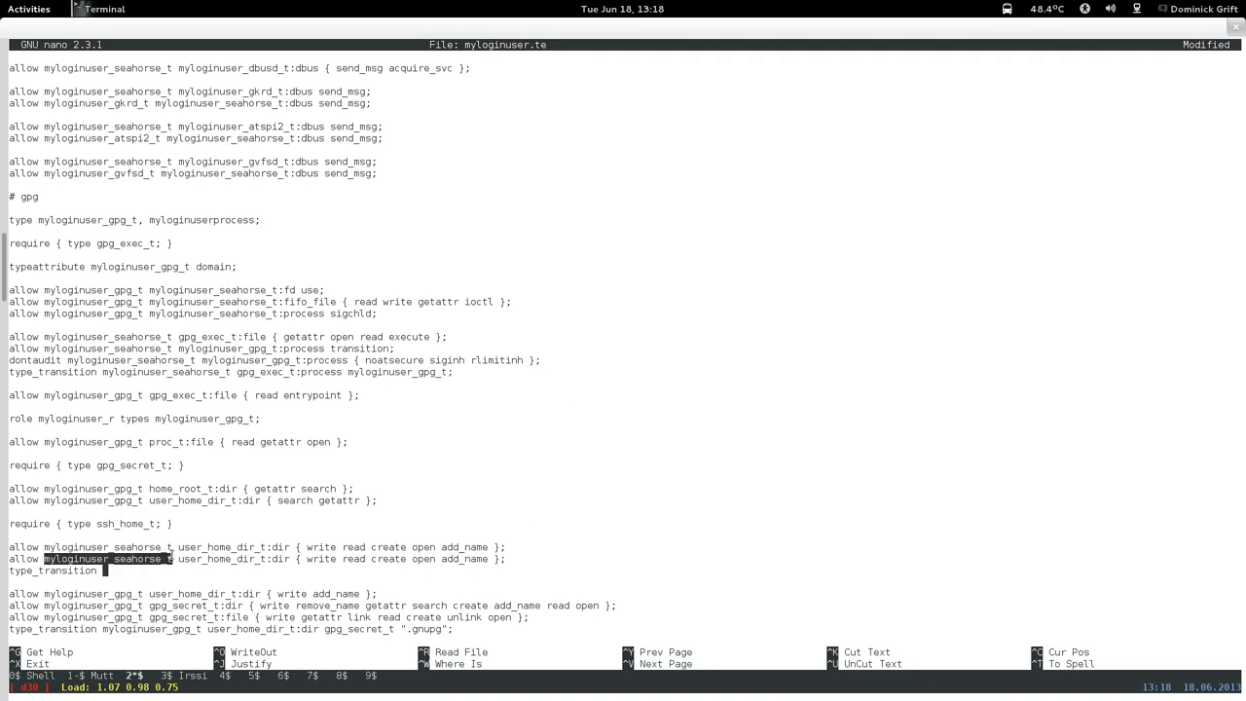
right_click(166, 559)
click(208, 458)
click(198, 547)
right_click(197, 547)
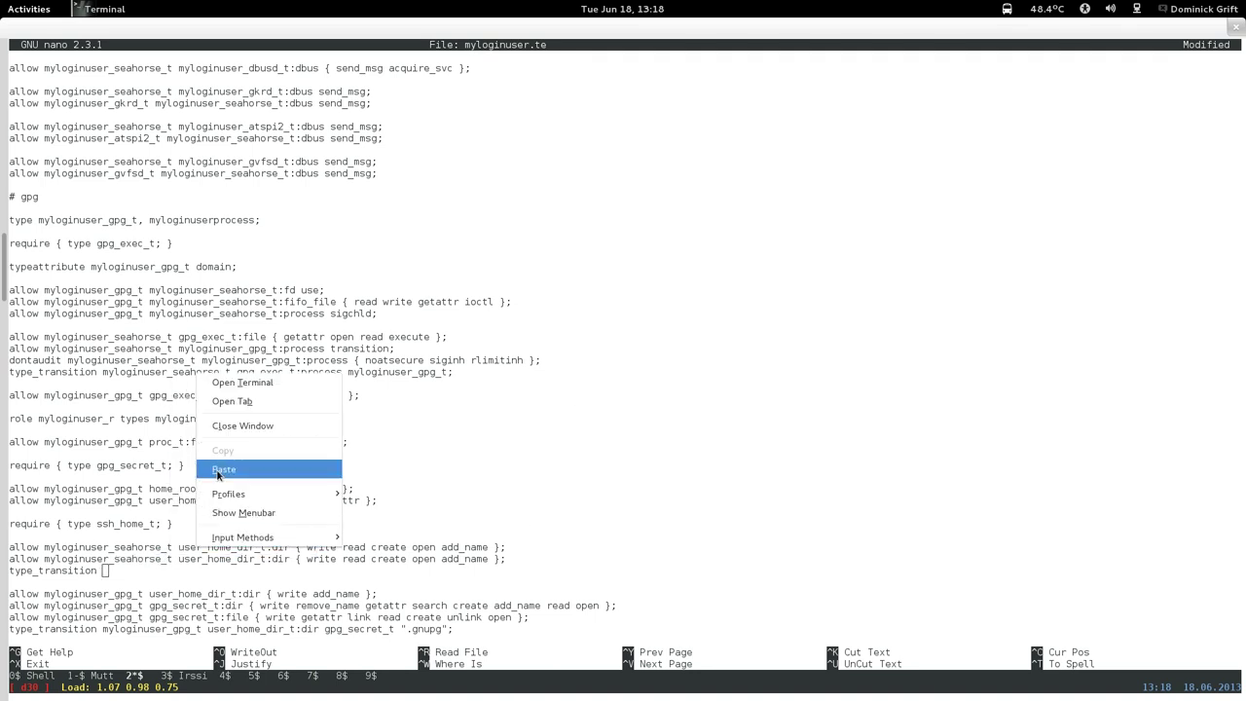
click(219, 469)
text(_t u)
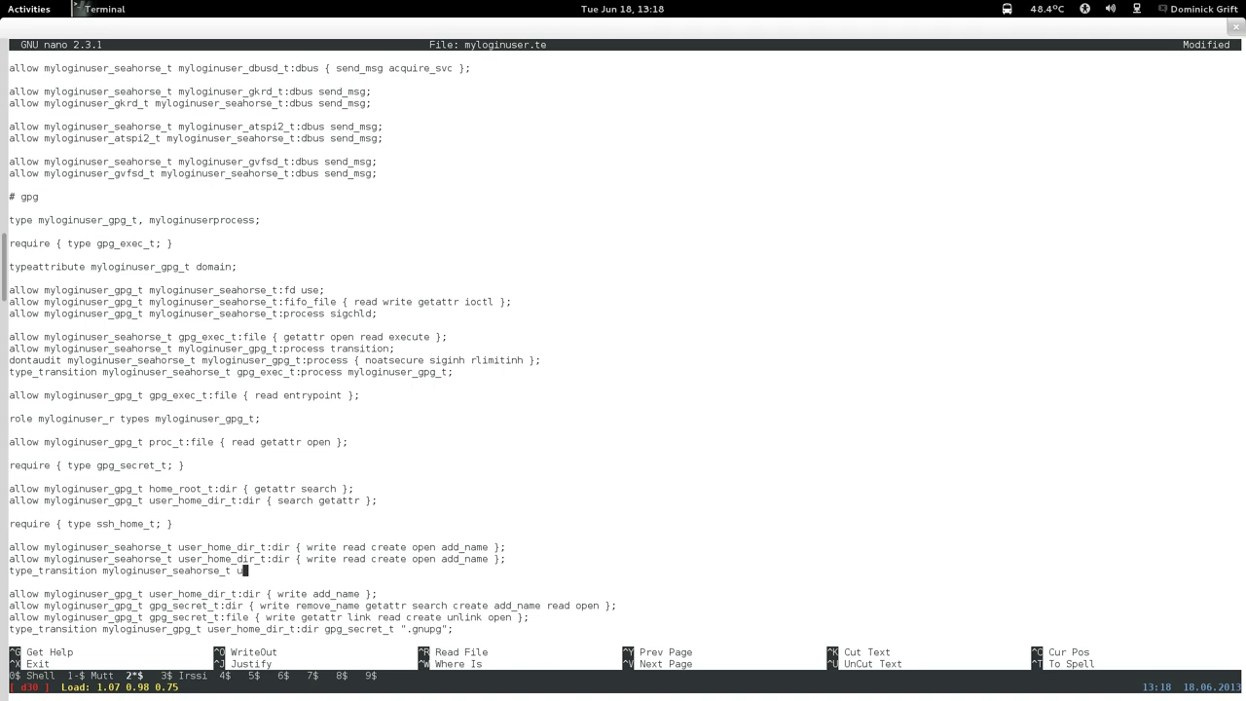
text(ser_home_dir_t:dir ssh_home_)
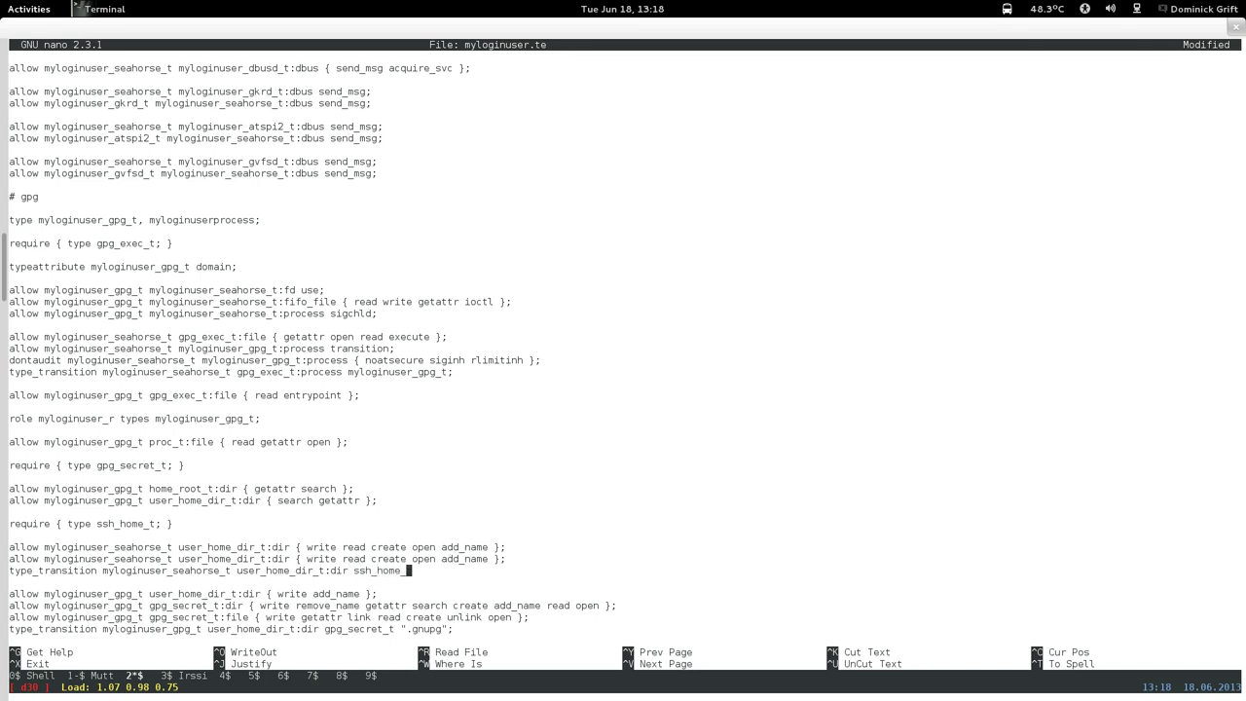
text(t ".ssh";)
Change the second seahorse rule's target from user_home_dir_t to ssh_home_t.
key(Up)
key(Left)
key(Left)
key(Left)
key(Left)
key(Left)
key(Left)
key(Left)
key(Left)
key(Left)
key(Left)
key(Left)
key(Left)
key(Left)
key(Left)
key(Left)
key(Left)
key(Left)
key(Left)
key(Left)
key(Left)
key(BackSpace)
key(BackSpace)
key(BackSpace)
key(BackSpace)
key(BackSpace)
key(BackSpace)
key(BackSpace)
key(BackSpace)
key(BackSpace)
key(BackSpace)
key(BackSpace)
key(BackSpace)
key(BackSpace)
key(BackSpace)
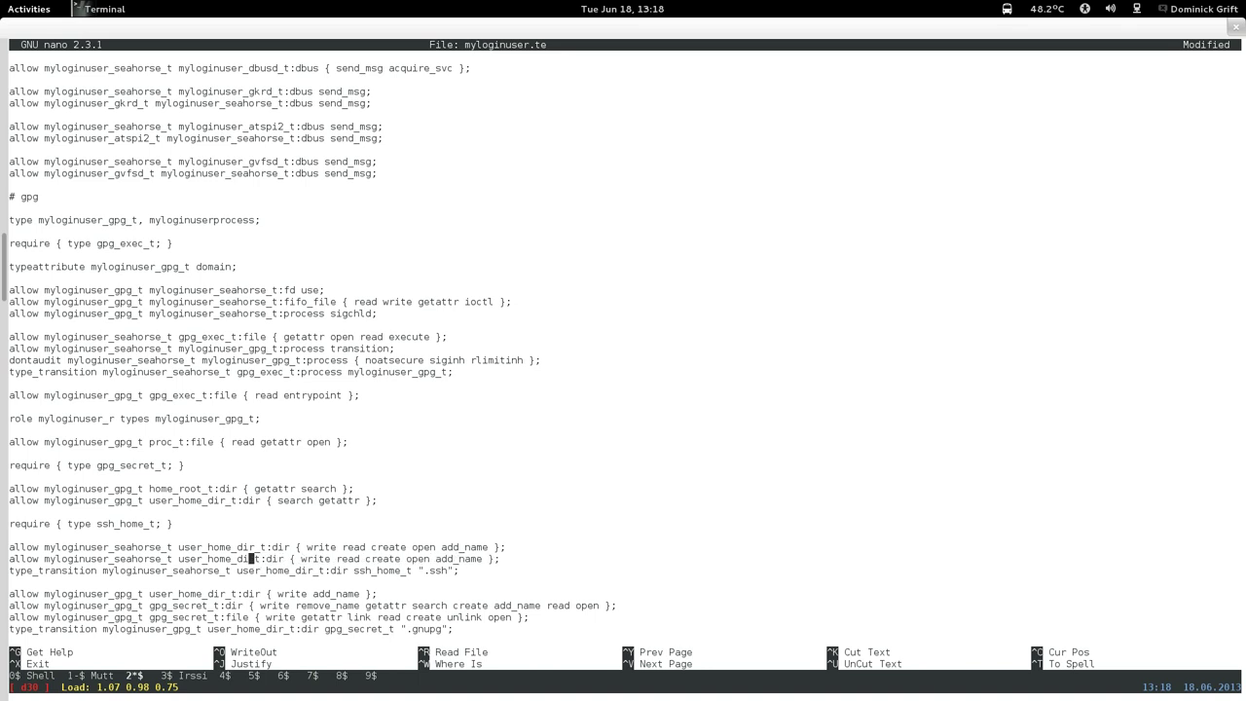
text(ssh_home_)
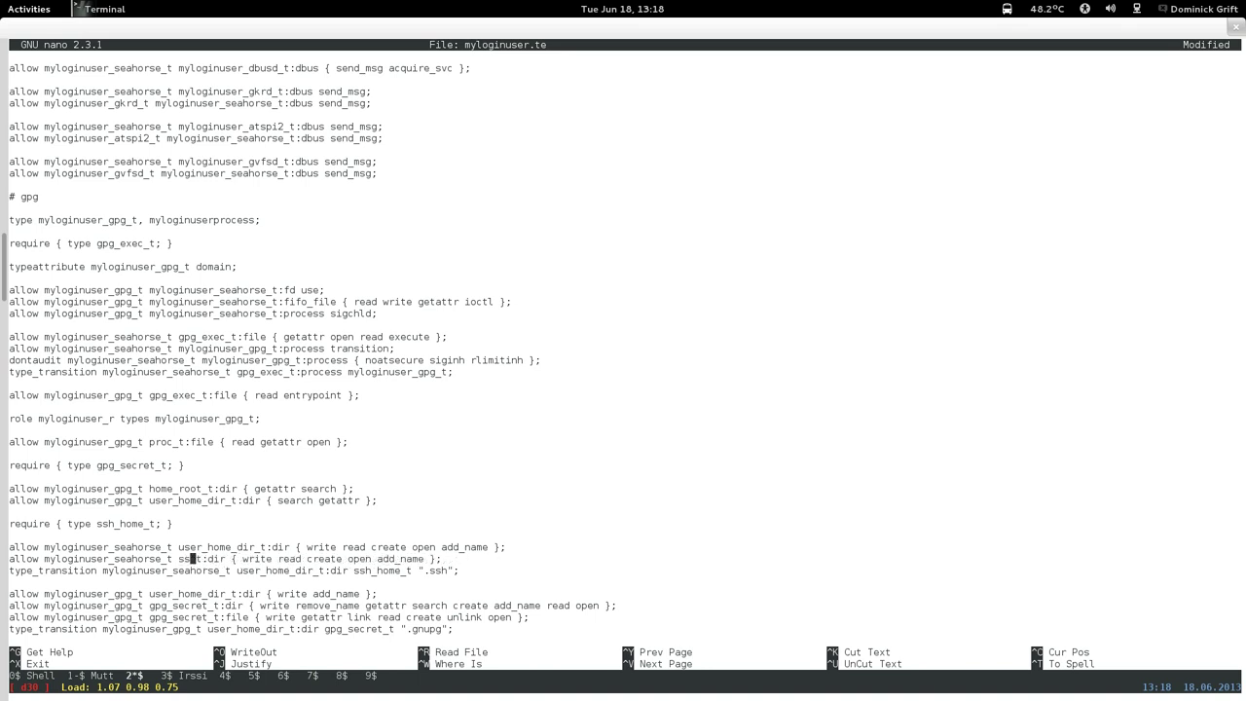
Remove read, create and open from the first seahorse home-directory rule, leaving write add_name.
key(Up)
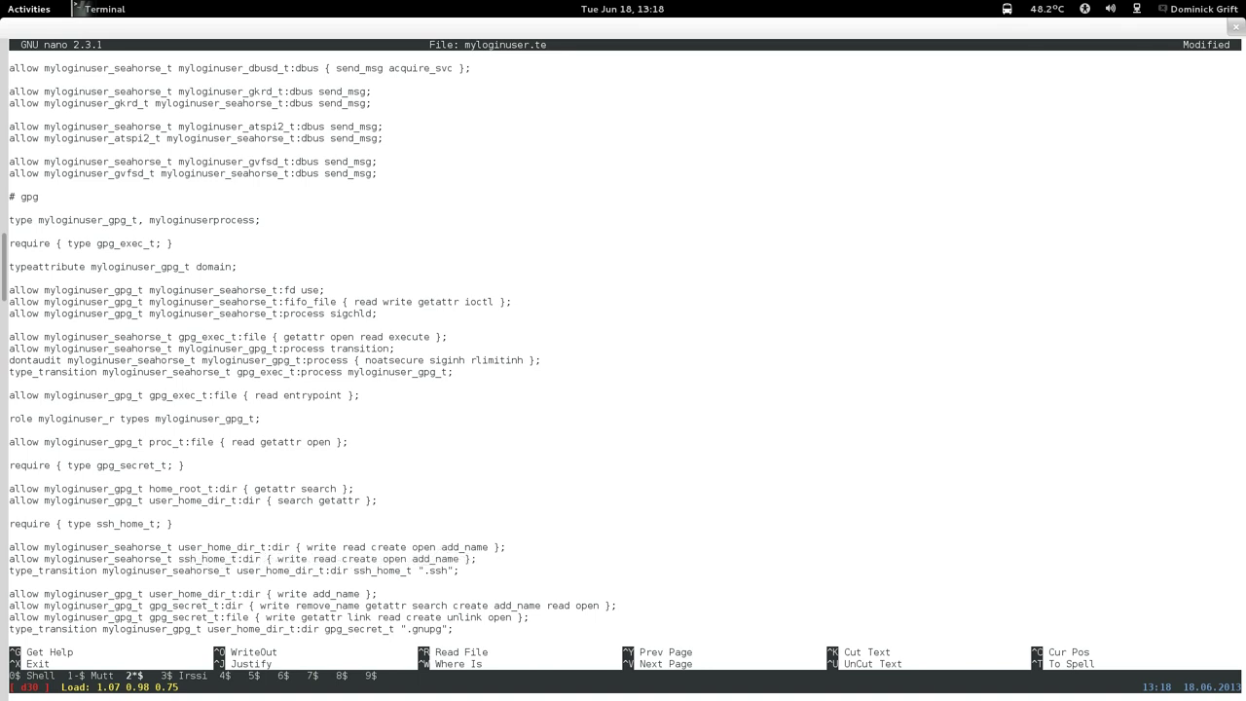
key(Right)
key(Right)
key(Right)
key(Right)
key(Right)
key(Right)
key(Right)
key(Right)
key(Right)
key(Right)
key(Right)
key(Right)
key(Right)
key(Right)
key(Right)
key(Right)
key(Right)
key(Right)
key(Right)
key(Right)
key(Right)
key(Right)
key(Right)
key(Left)
key(Left)
key(Left)
key(Left)
key(Left)
key(Left)
key(Left)
key(Left)
key(Left)
key(Left)
key(Left)
key(BackSpace)
key(BackSpace)
key(BackSpace)
key(BackSpace)
key(BackSpace)
key(BackSpace)
key(BackSpace)
key(Right)
key(Right)
key(Right)
key(Right)
key(Right)
key(Right)
key(BackSpace)
key(BackSpace)
key(BackSpace)
key(BackSpace)
key(Delete)
key(BackSpace)
key(BackSpace)
key(BackSpace)
key(BackSpace)
key(BackSpace)
key(BackSpace)
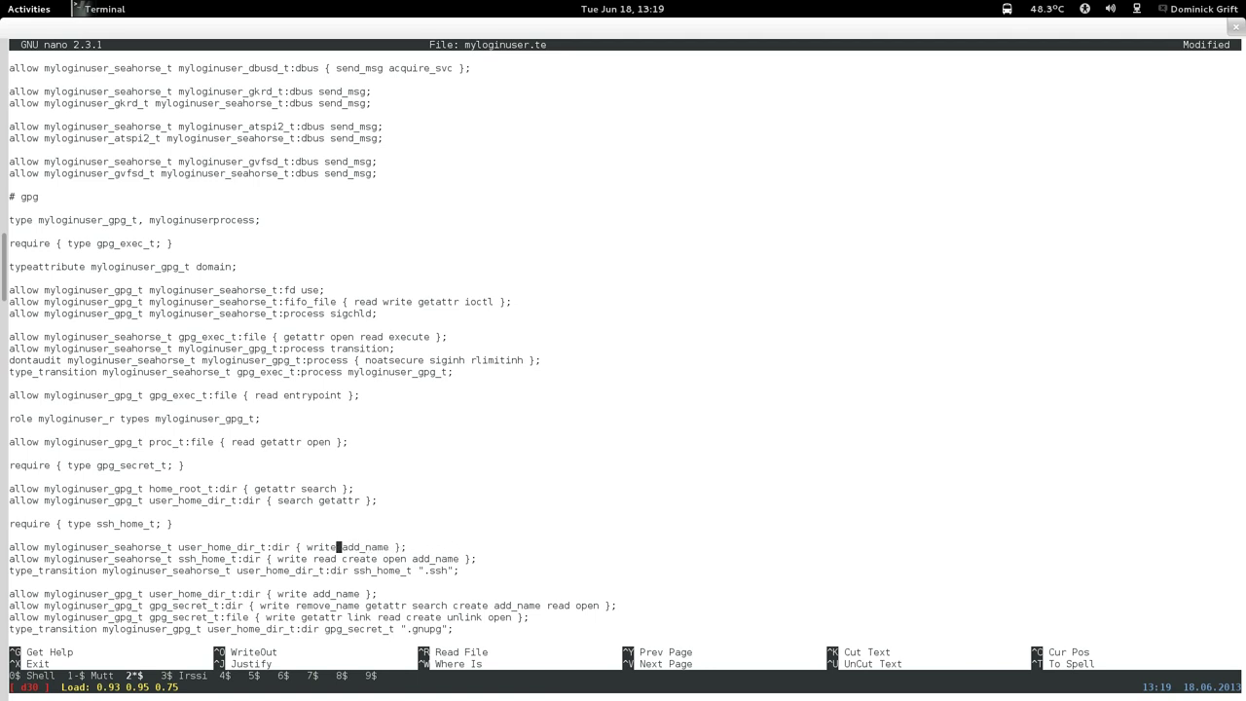
key(Down)
key(Down)
Save myloginuser.te and exit nano.
key(ctrl+x)
key(y)
key(Return)
key(Up)
key(Up)
Rebuild myloginuser.pp with the devel Makefile and load it with 'semodule -i myloginuser.pp'.
key(Up)
key(Down)
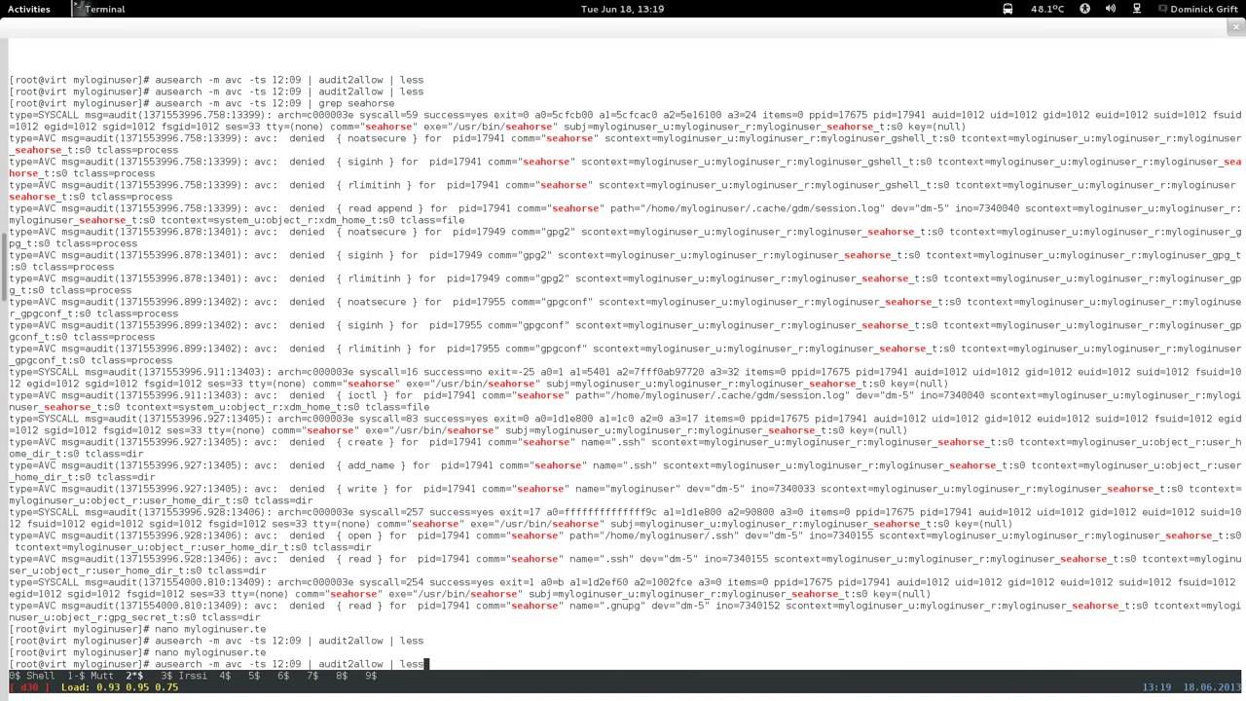
key(Up)
key(Up)
key(Up)
key(Up)
key(Up)
key(Up)
key(Up)
key(Up)
key(Up)
key(Up)
key(Up)
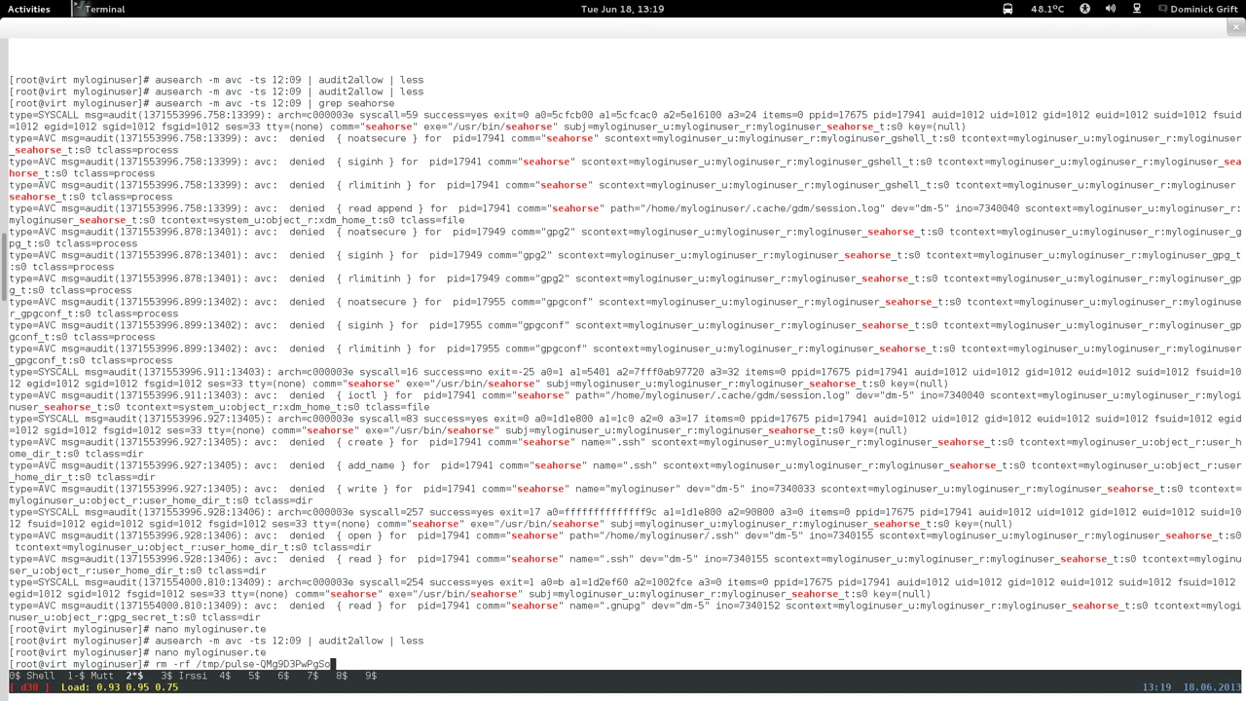
key(Up)
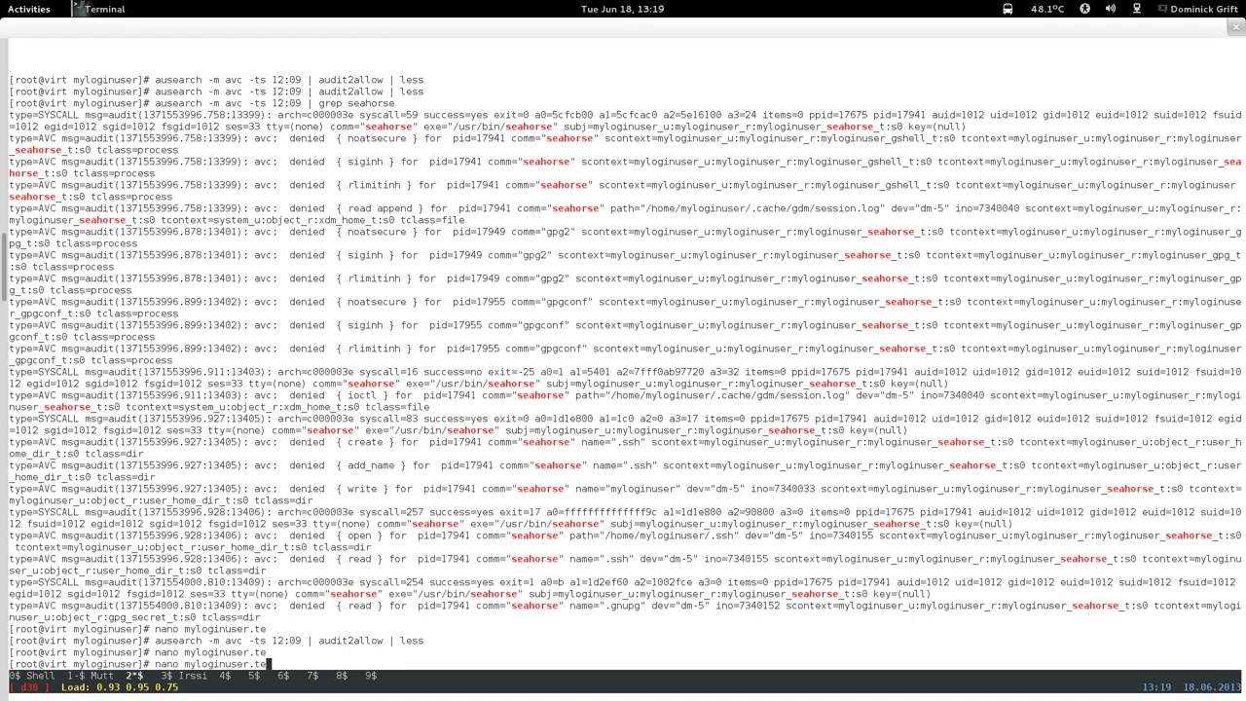
key(Down)
key(Return)
key(Up)
key(Up)
key(Up)
key(Up)
key(Up)
key(Up)
key(Up)
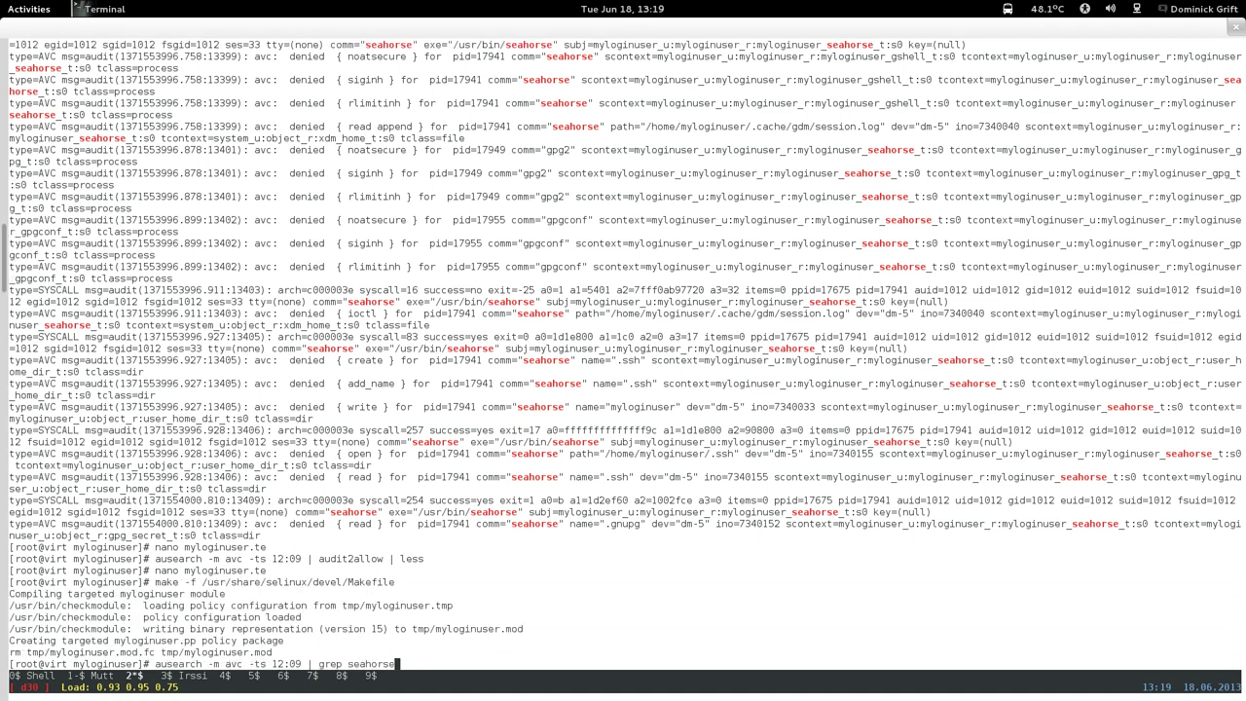
key(Down)
key(Down)
key(Down)
key(Down)
key(Down)
key(Down)
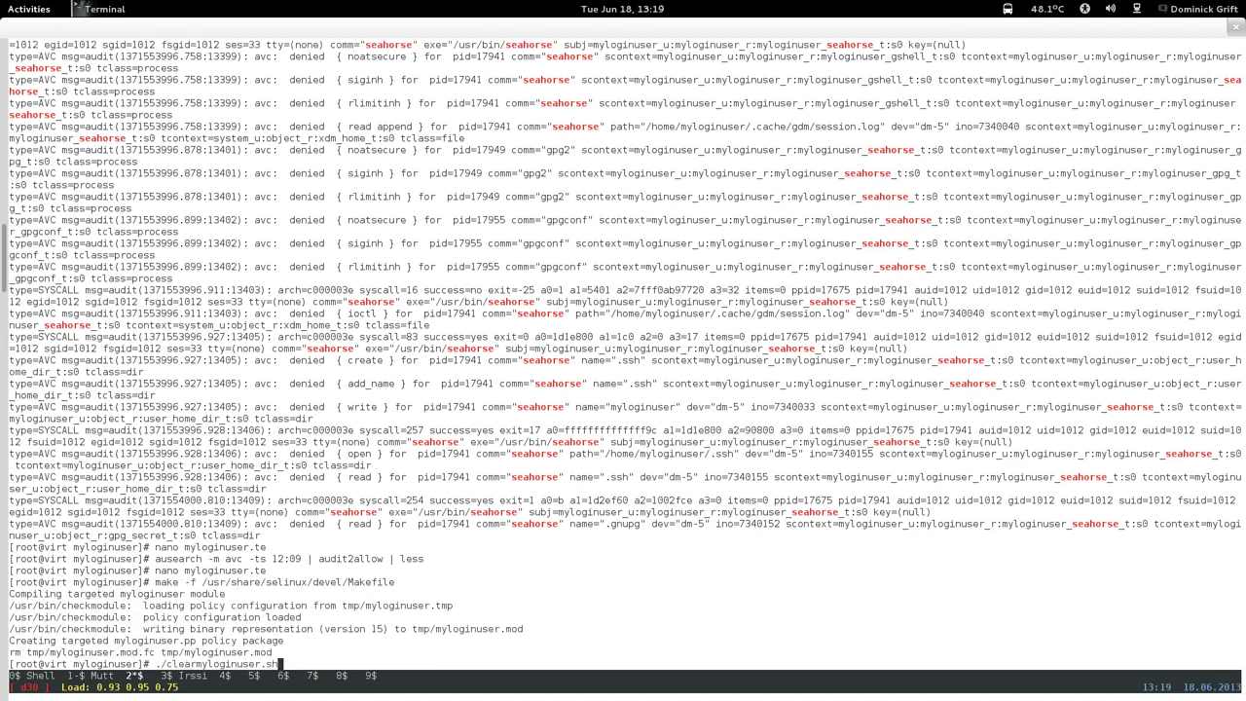
key(Down)
text(semodule -i myloginuser.pp)
key(Return)
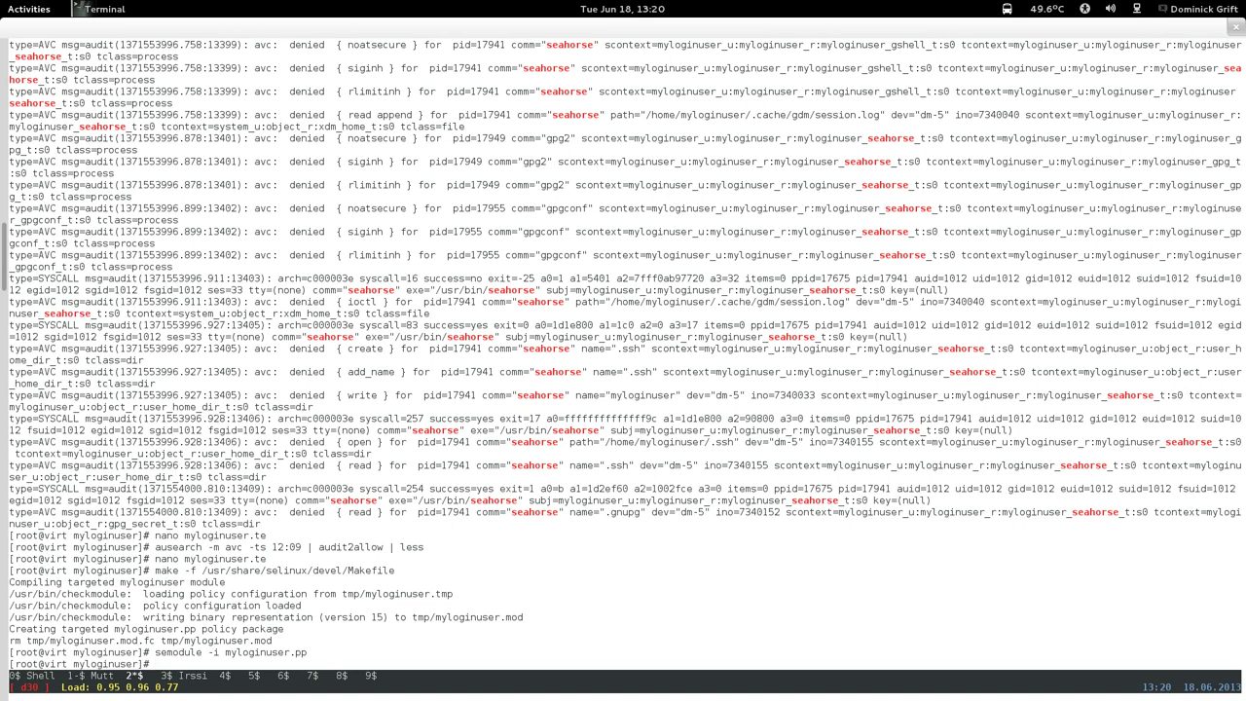
Rerun 'ausearch -m avc -ts 12:09 | audit2allow | less' from history.
key(Up)
key(Up)
key(Up)
key(Up)
key(Up)
key(Up)
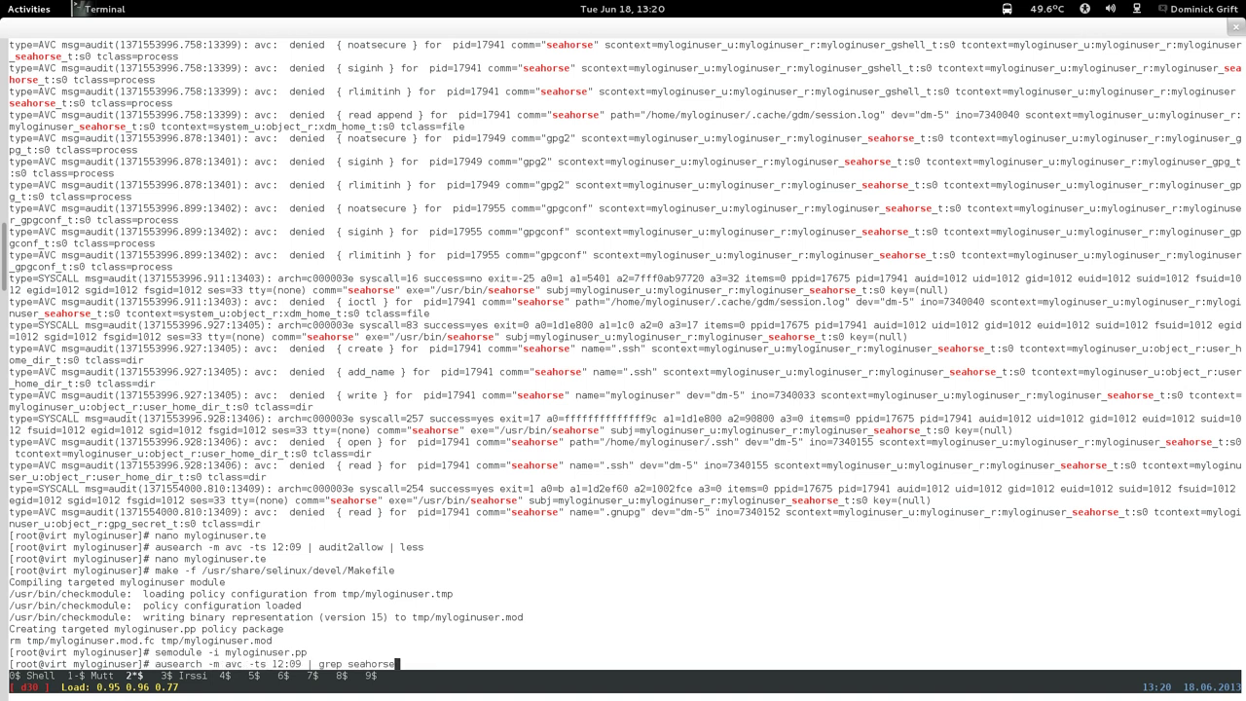
key(Up)
key(Return)
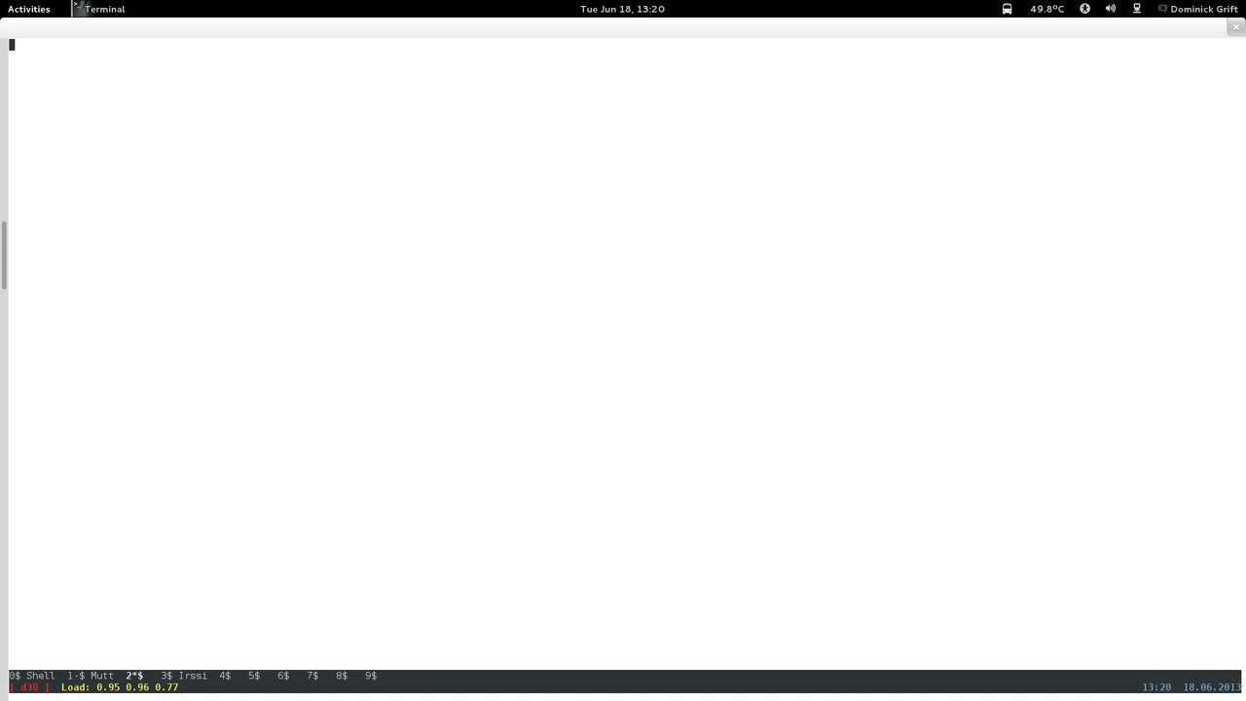
Copy the 'allow myloginuser_seahorse_t gpg_secret_t:dir read;' line from the listing and quit less.
key(space)
key(space)
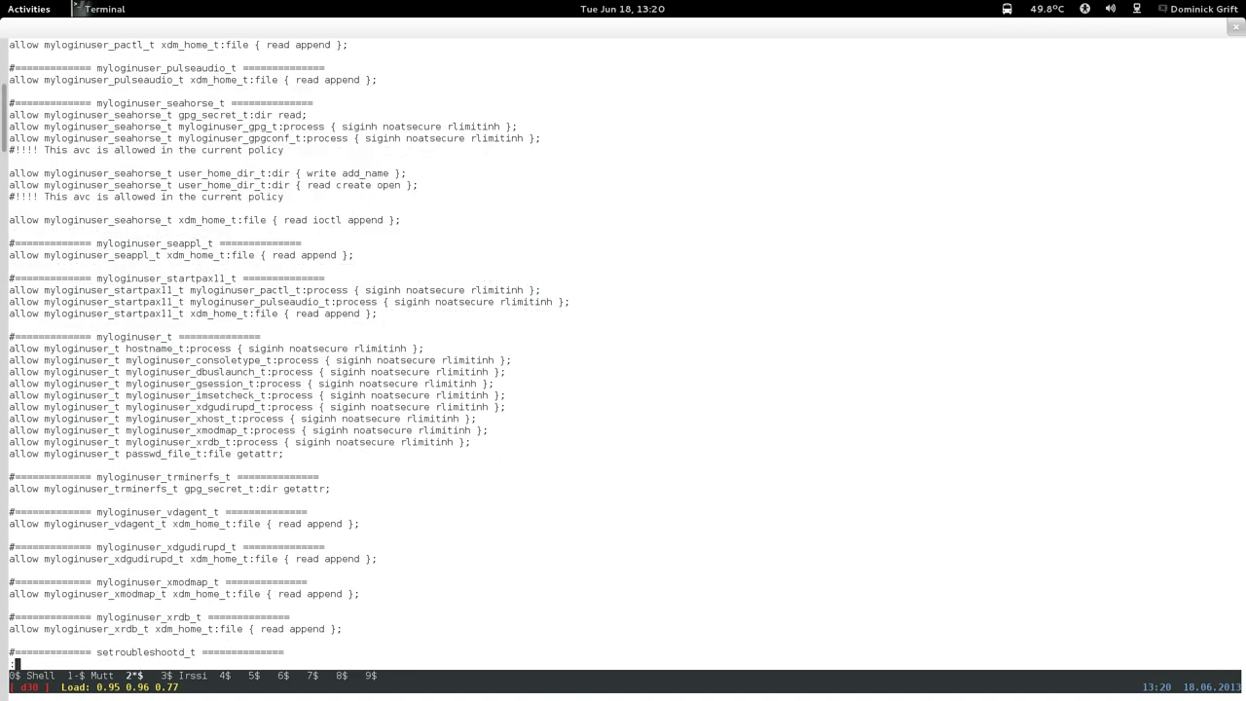
key(space)
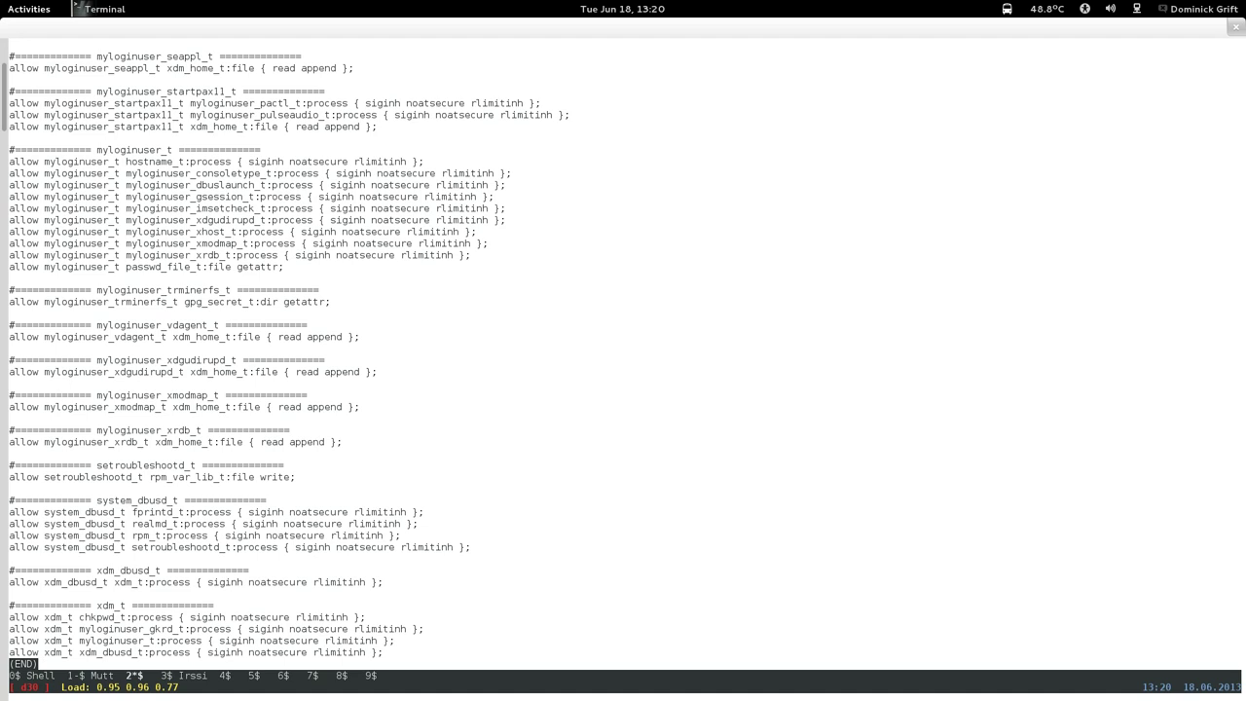
key(Page_Up)
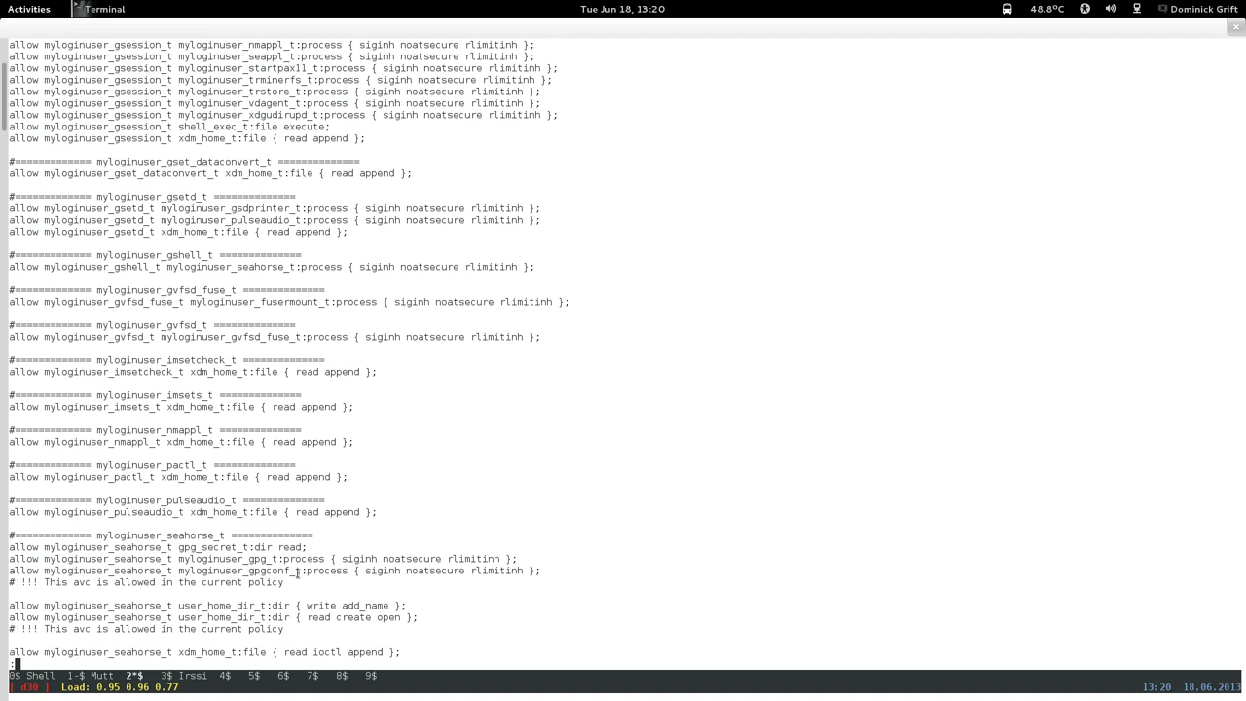
drag(15, 551, 317, 547)
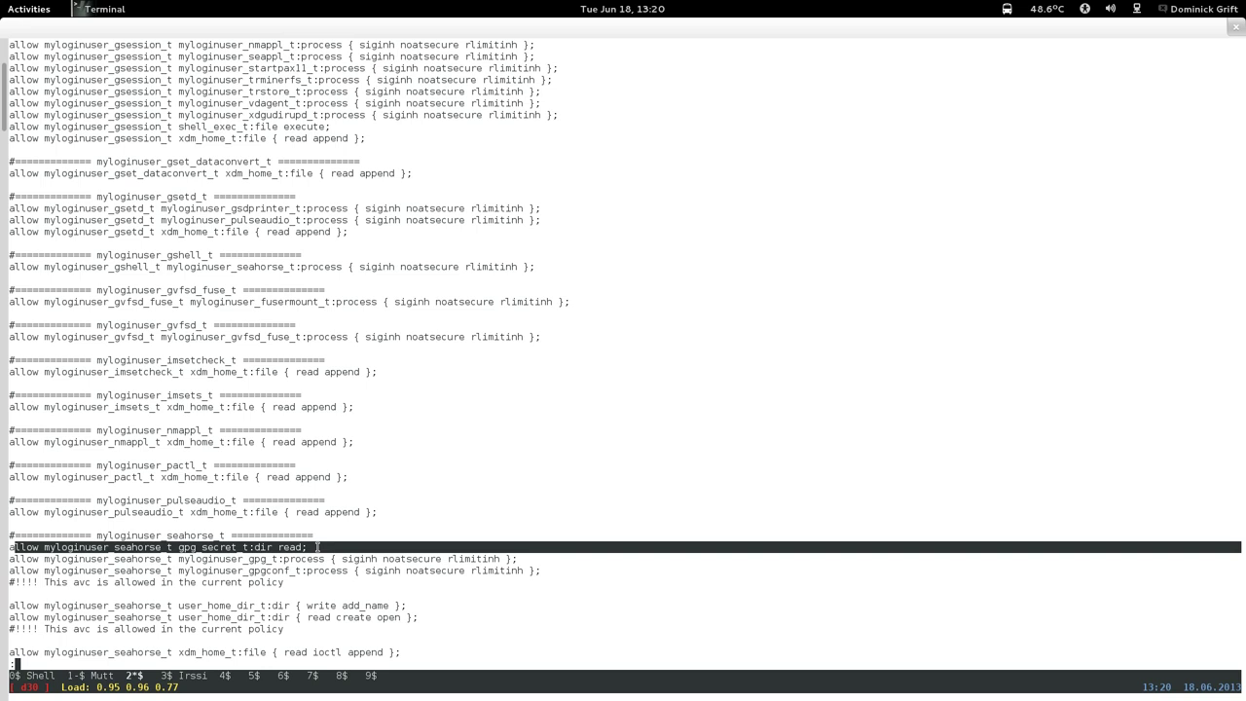
click(317, 547)
drag(8, 551, 308, 550)
right_click(308, 550)
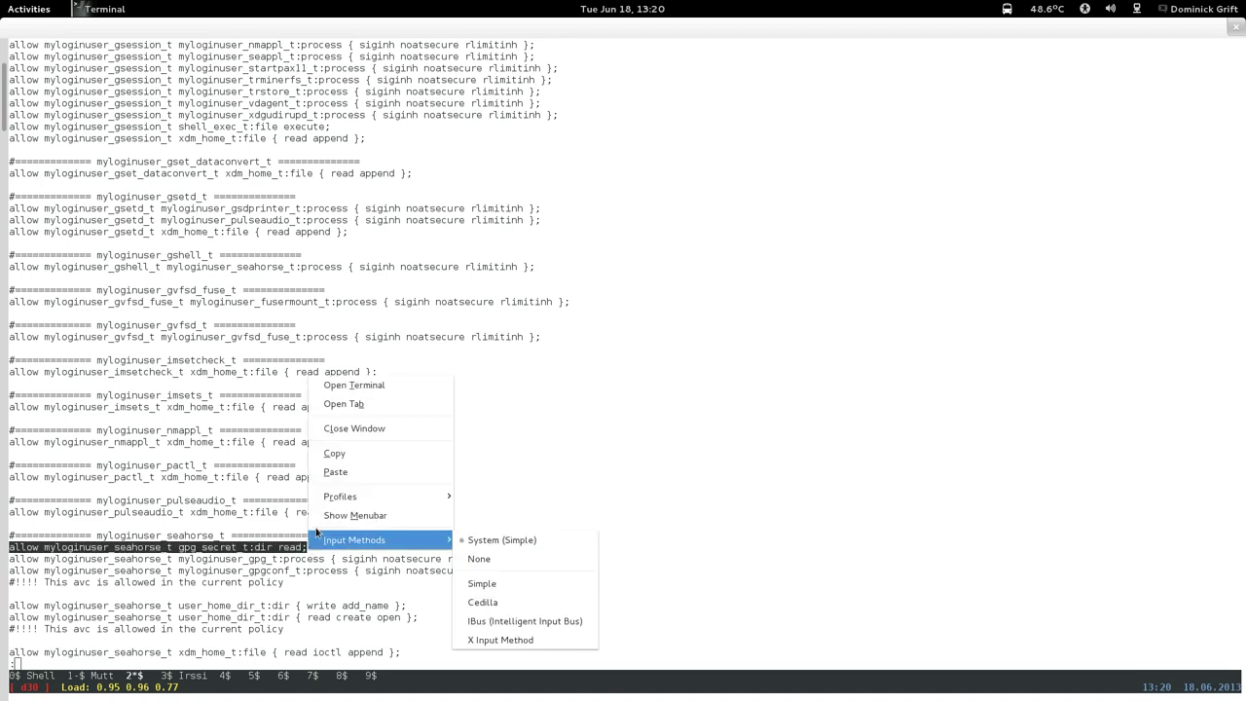
click(334, 453)
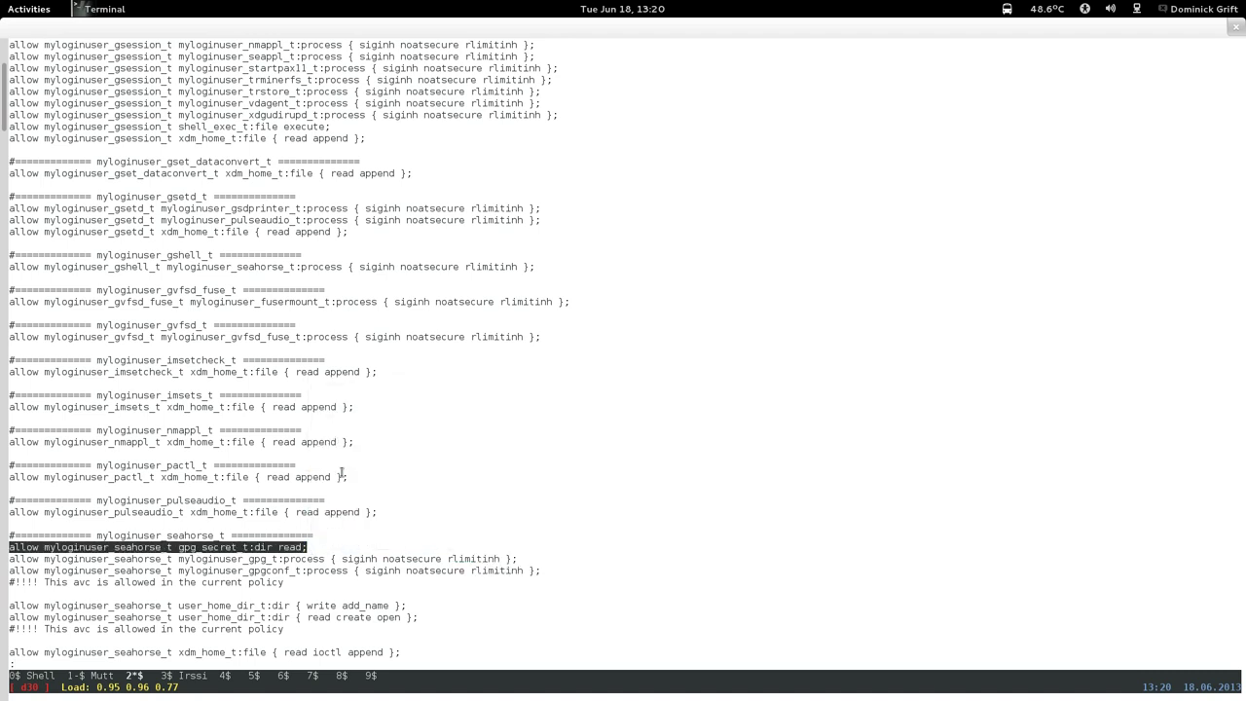
key(Down)
key(Down)
key(Down)
key(Down)
key(Down)
key(Down)
key(Down)
key(Down)
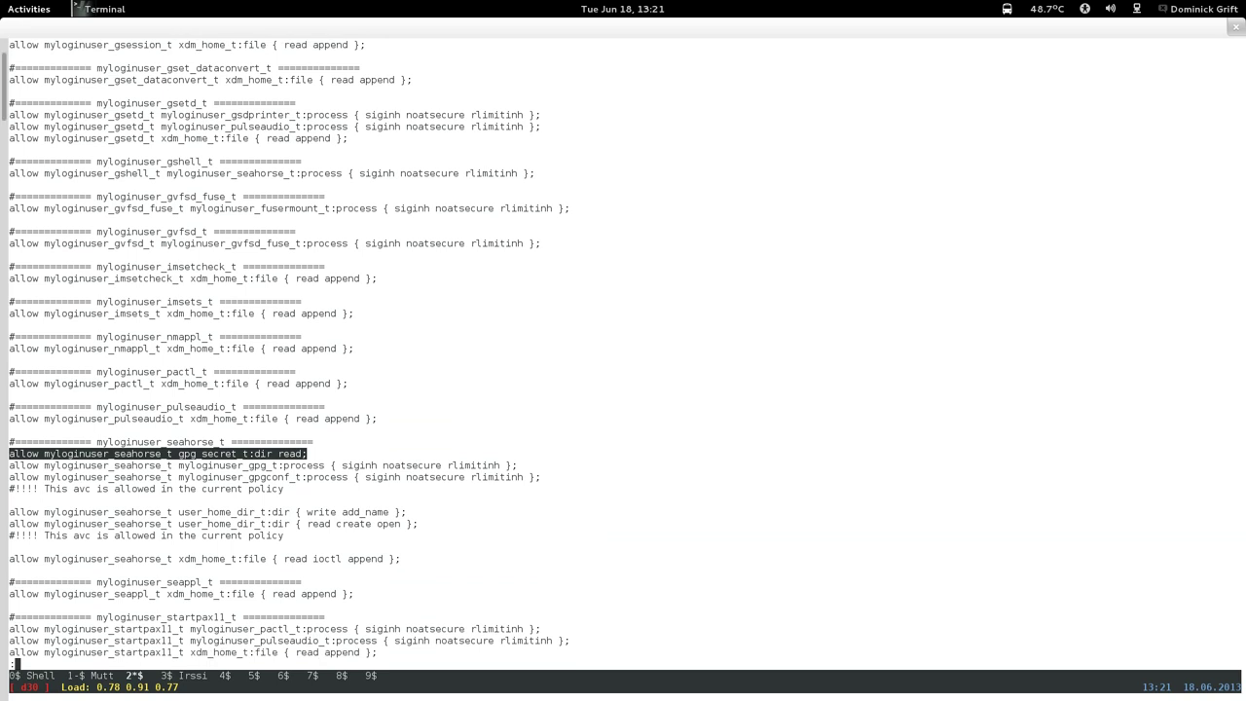
key(q)
key(Up)
key(Up)
key(Up)
key(Up)
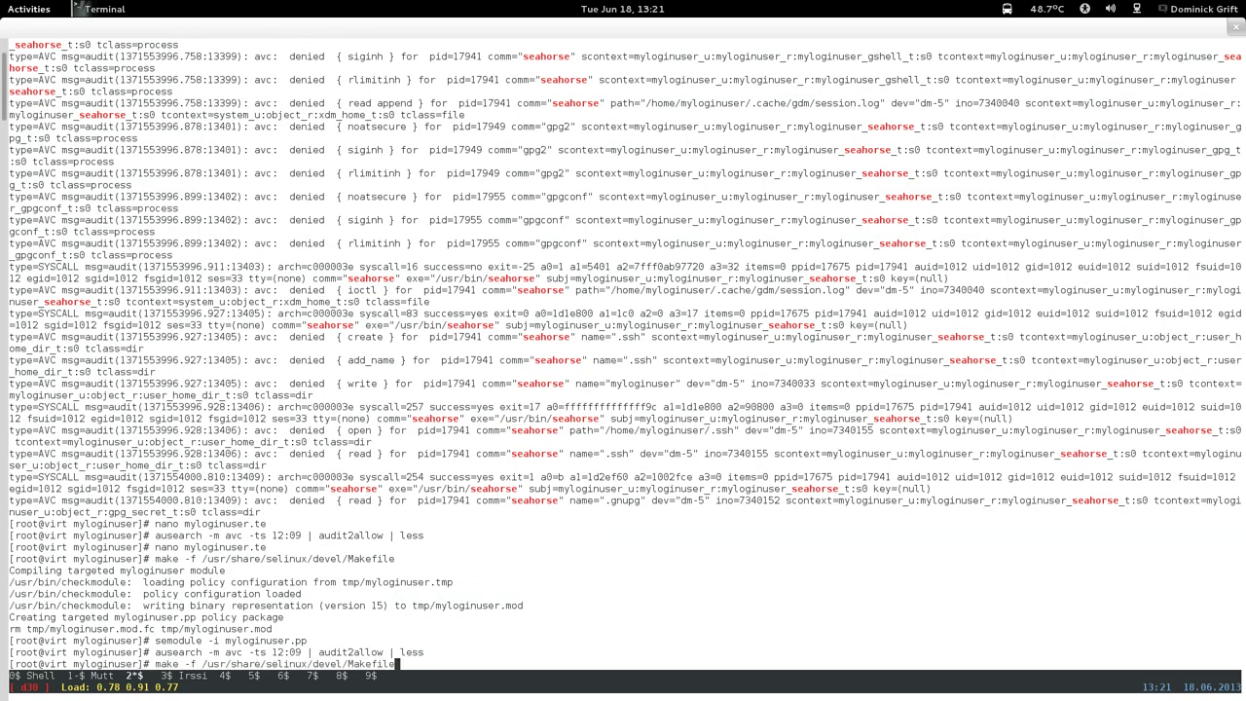
Open myloginuser.te in nano, search for the seahorse section, and page to the gpg rules.
key(Return)
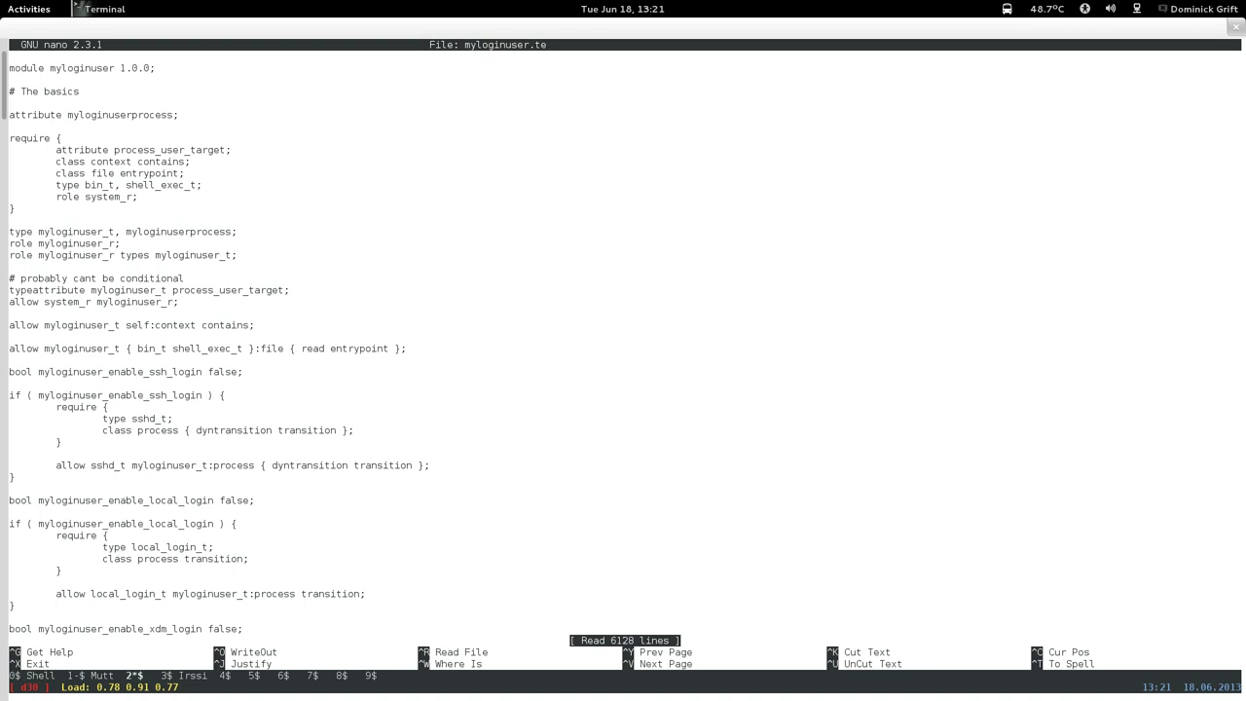
key(ctrl+w)
text(# sea)
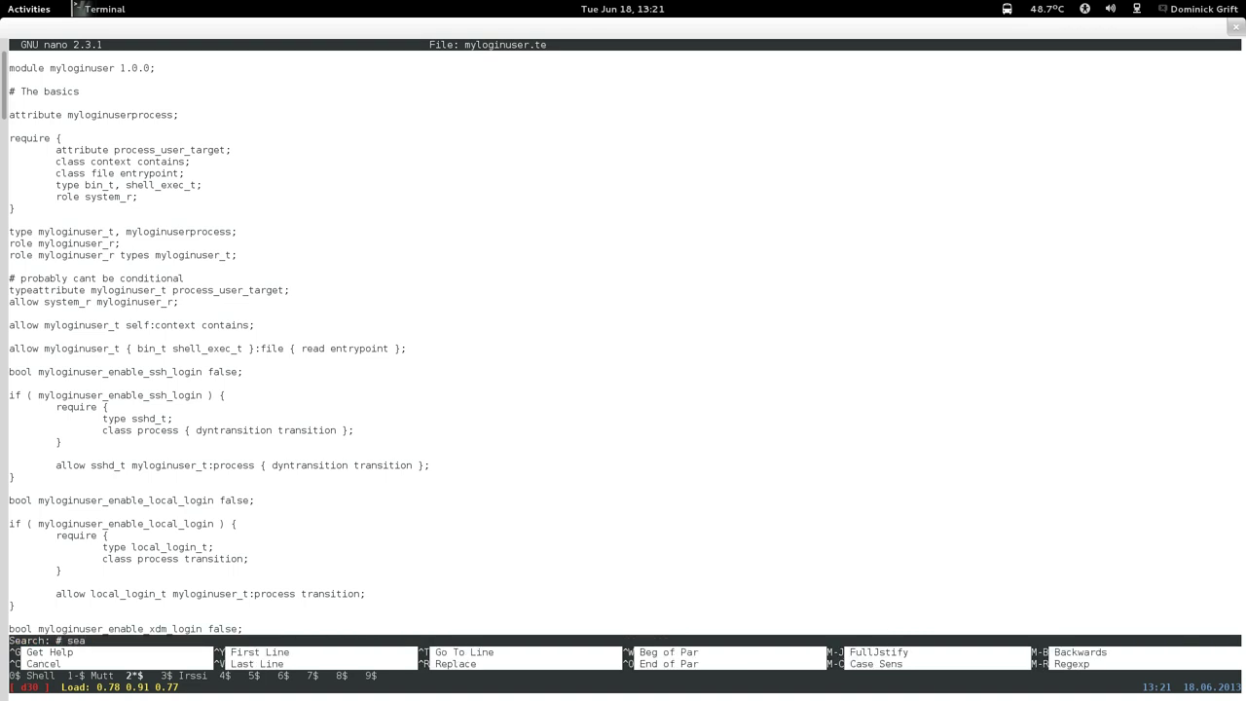
text(hp)
text(rse)
key(Return)
key(ctrl+v)
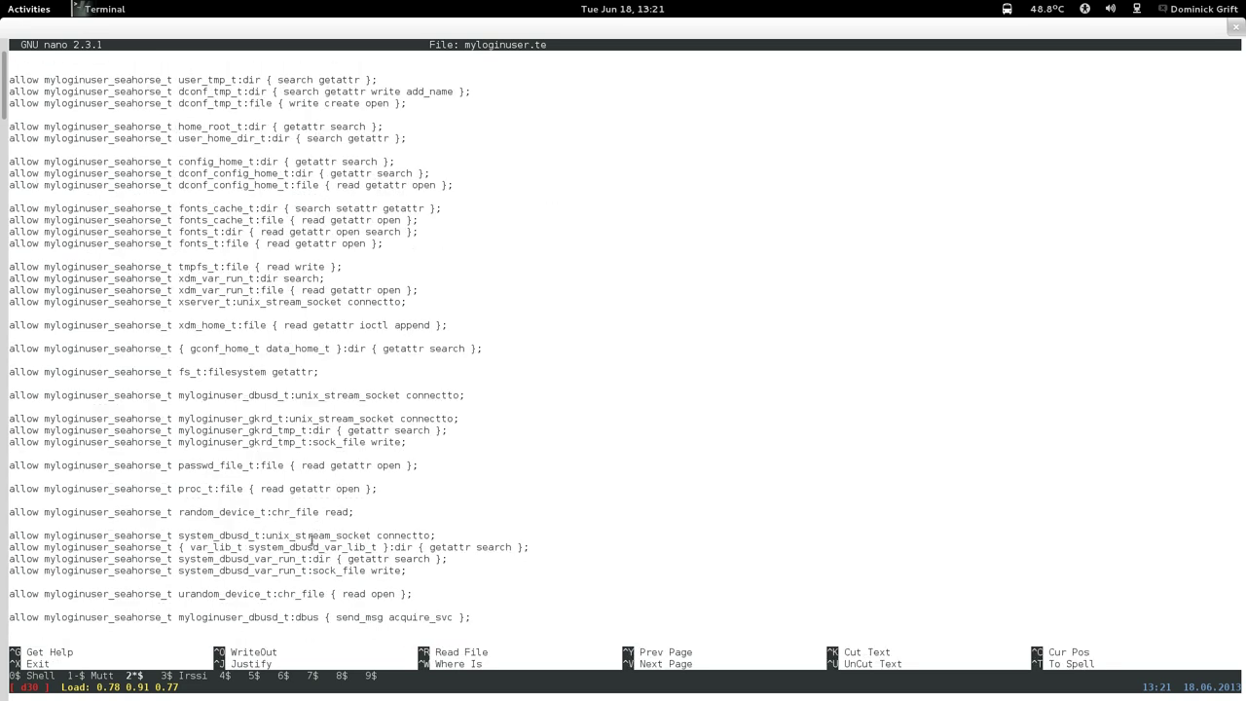
key(ctrl+v)
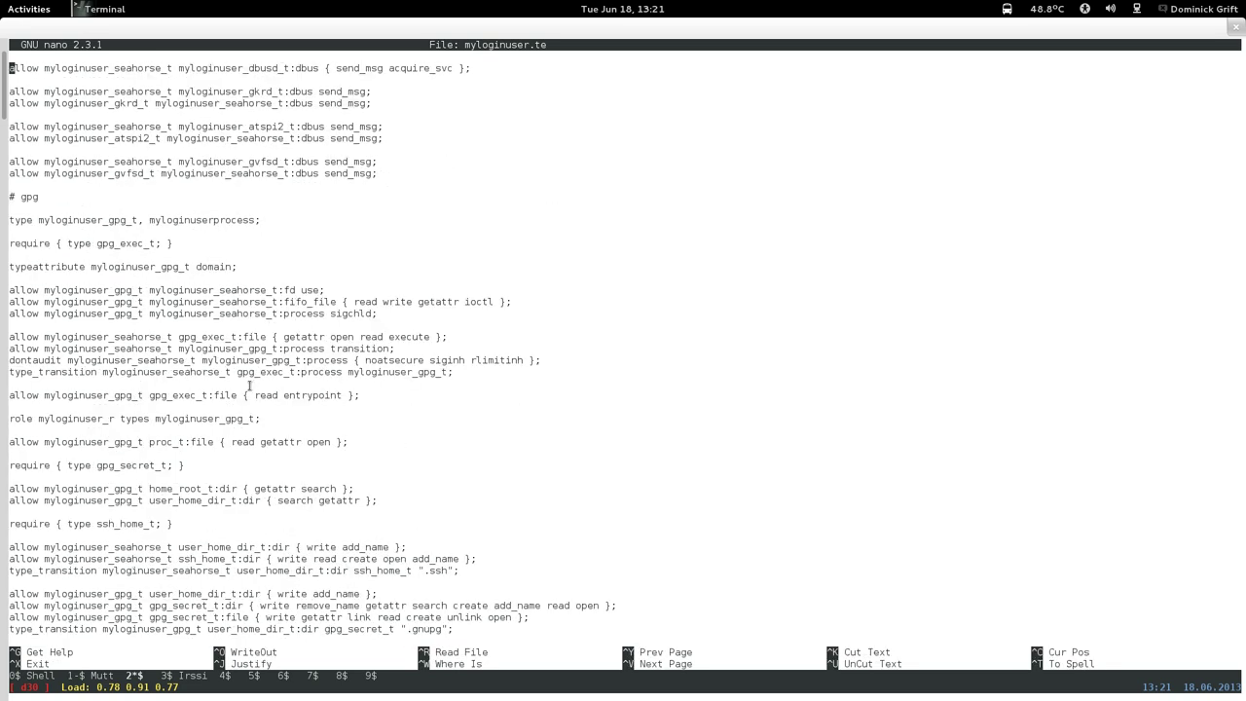
key(ctrl+y)
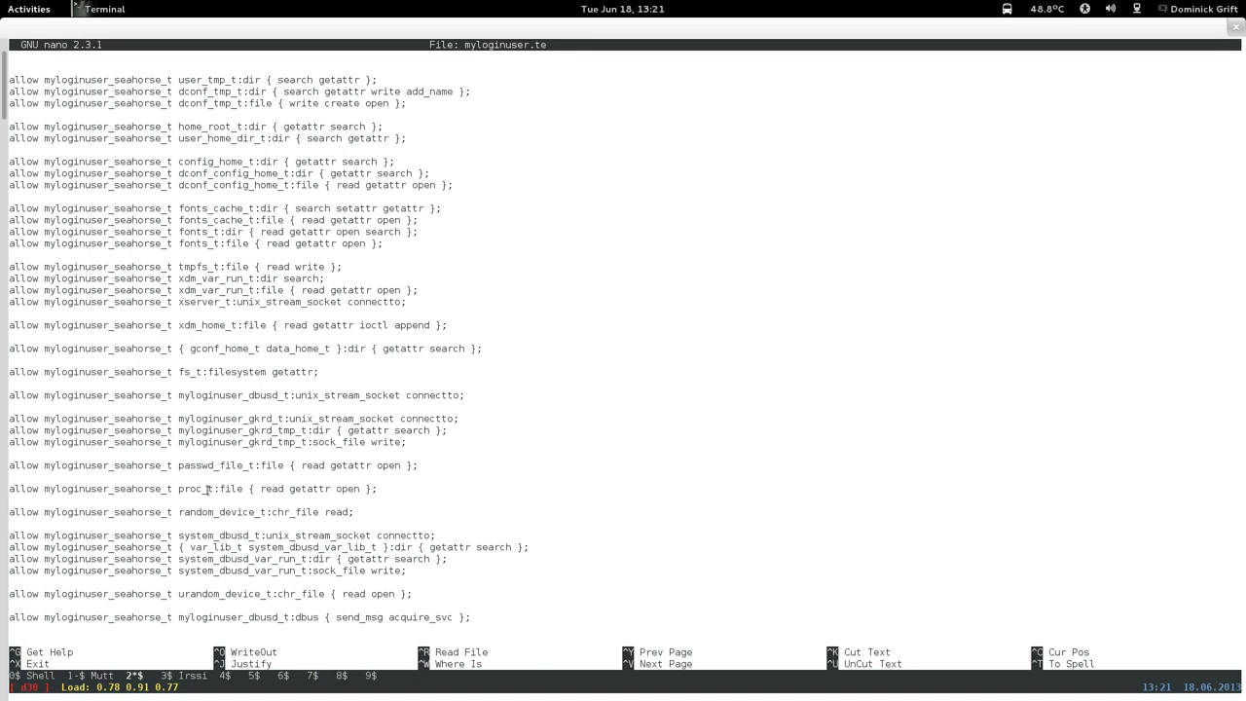
key(ctrl+y)
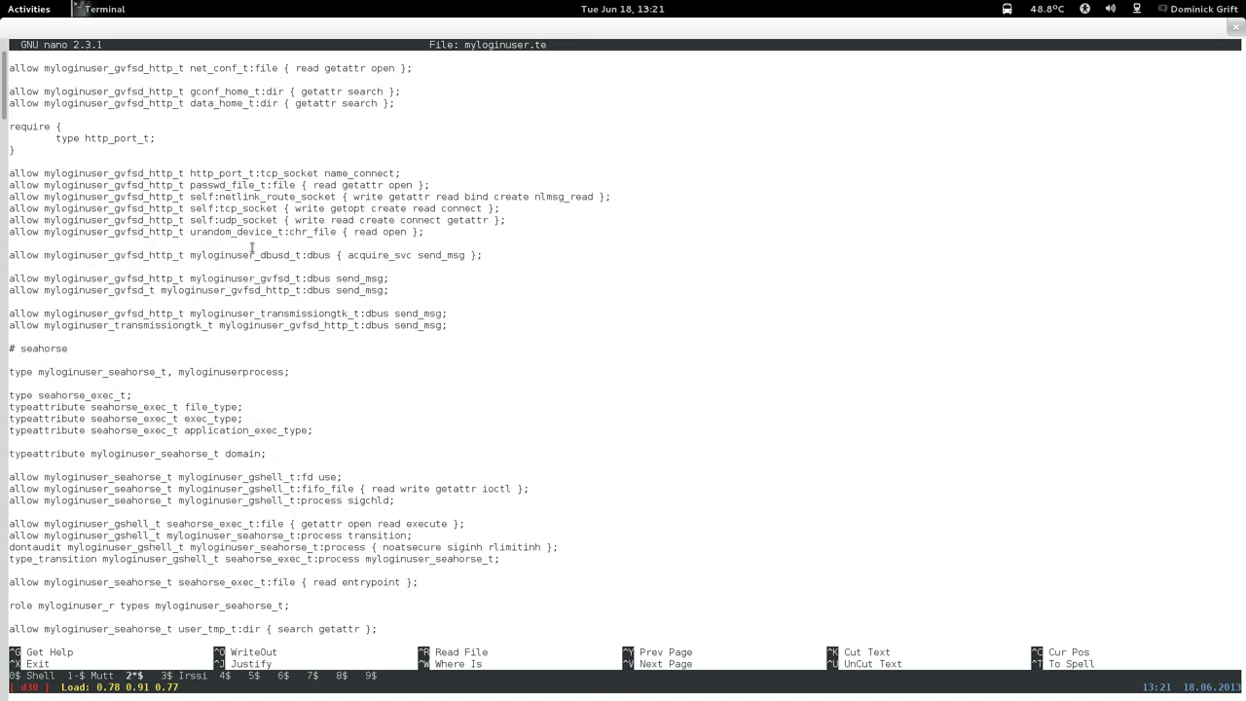
key(ctrl+v)
key(ctrl+v)
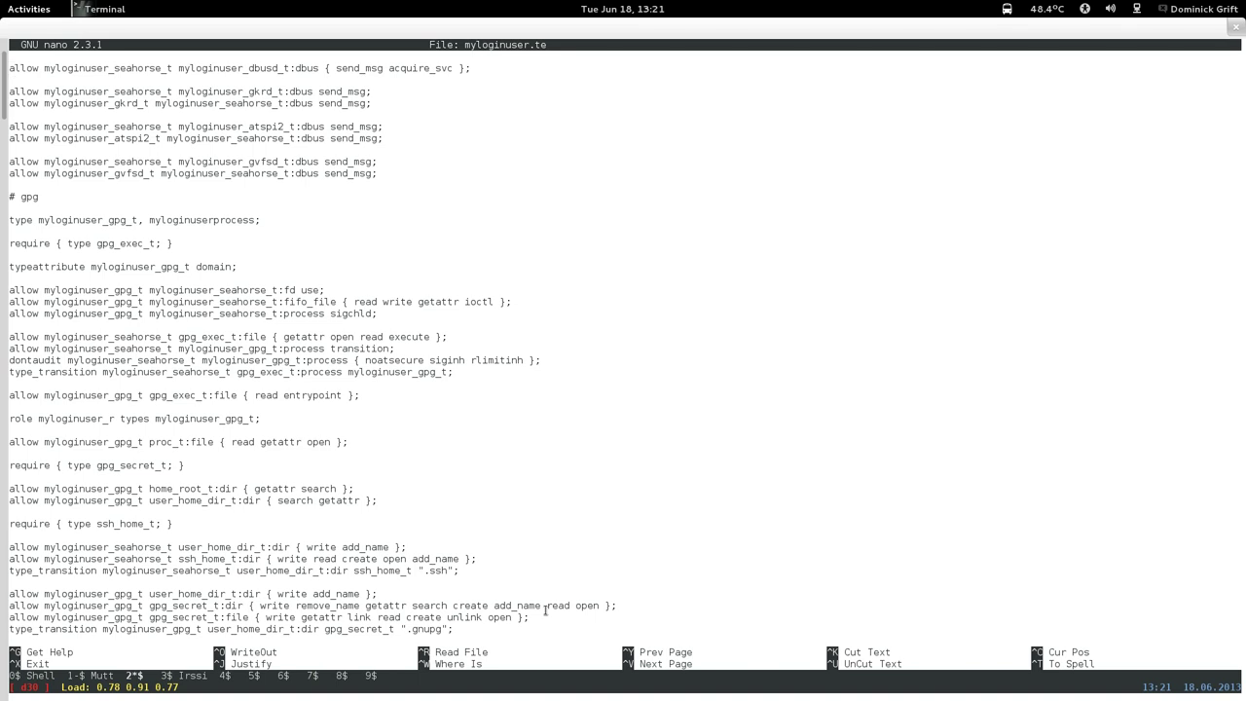
Delete ' read open' from the myloginuser_gpg_t gpg_secret_t:dir rule so it ends at add_name.
drag(546, 606, 595, 605)
click(470, 600)
key(Right)
key(Up)
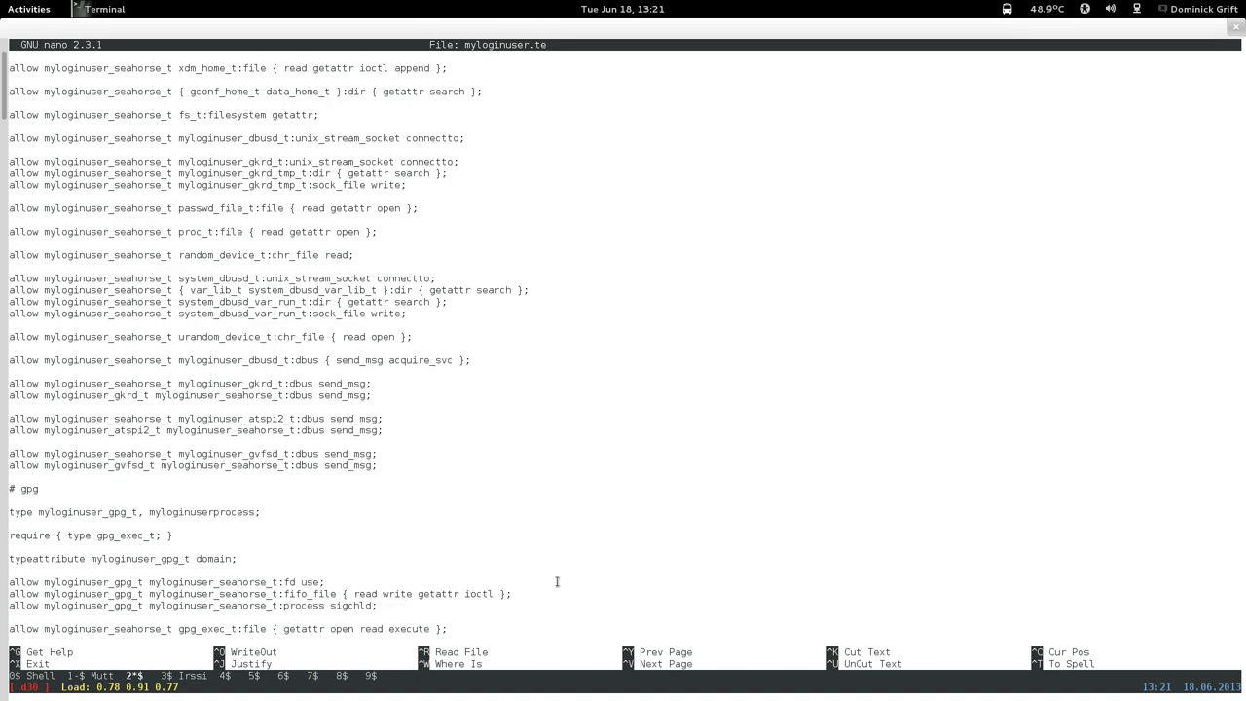
key(Page_Down)
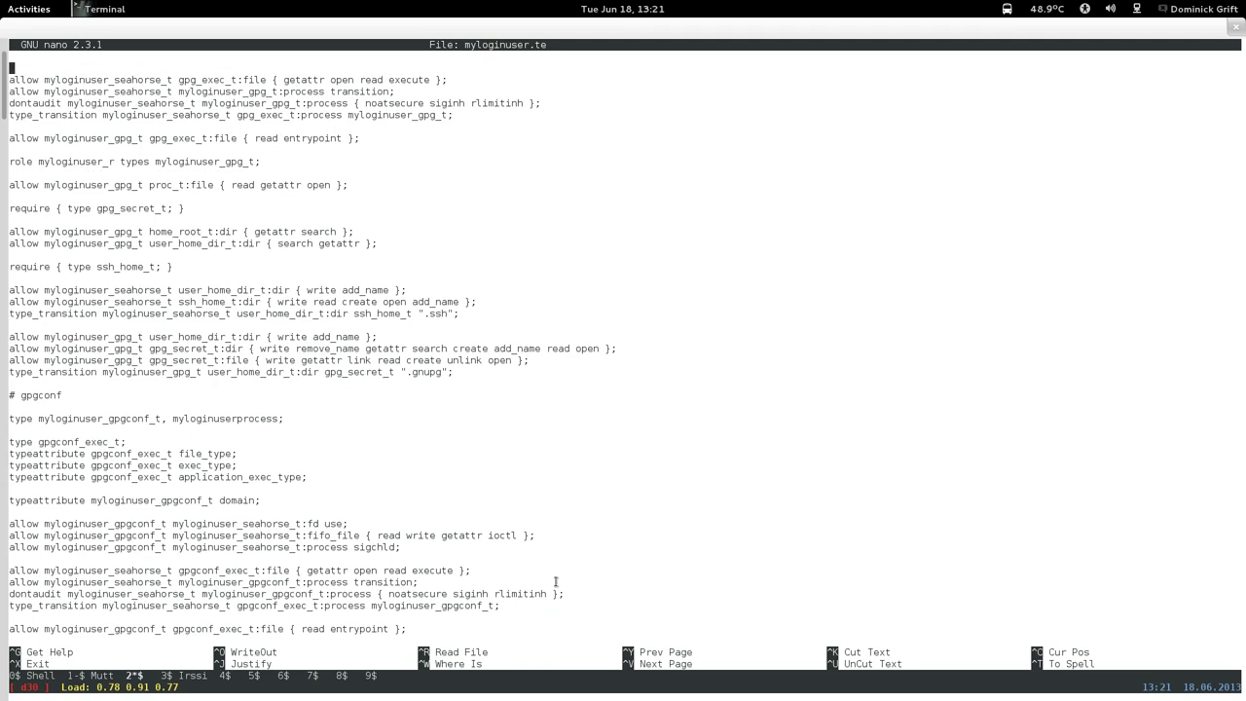
key(Down)
key(Down)
key(Down)
key(Down)
key(Down)
key(Down)
key(Down)
key(Down)
key(Down)
key(Down)
key(Down)
key(Down)
key(Down)
key(Down)
key(Down)
key(Down)
key(Down)
key(Down)
key(Down)
key(Down)
key(Down)
key(Right)
key(Right)
key(Right)
key(Right)
key(Right)
key(Right)
key(Right)
key(Right)
key(Right)
key(Right)
key(Right)
key(Right)
key(BackSpace)
key(BackSpace)
key(BackSpace)
key(BackSpace)
key(BackSpace)
key(BackSpace)
key(BackSpace)
key(BackSpace)
key(BackSpace)
key(BackSpace)
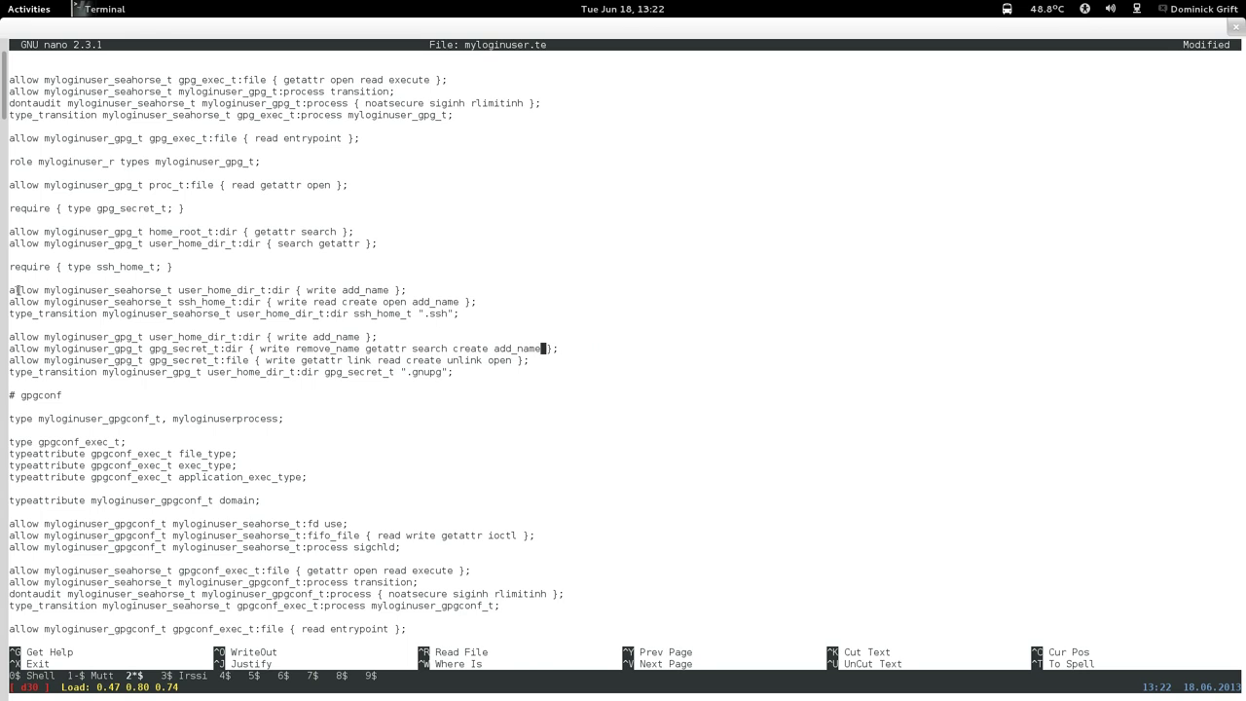
Move the three seahorse .ssh rules into the seahorse section below the system_dbusd_var_run_t sock_file rule.
drag(8, 290, 475, 309)
key(ctrl+c)
right_click(475, 309)
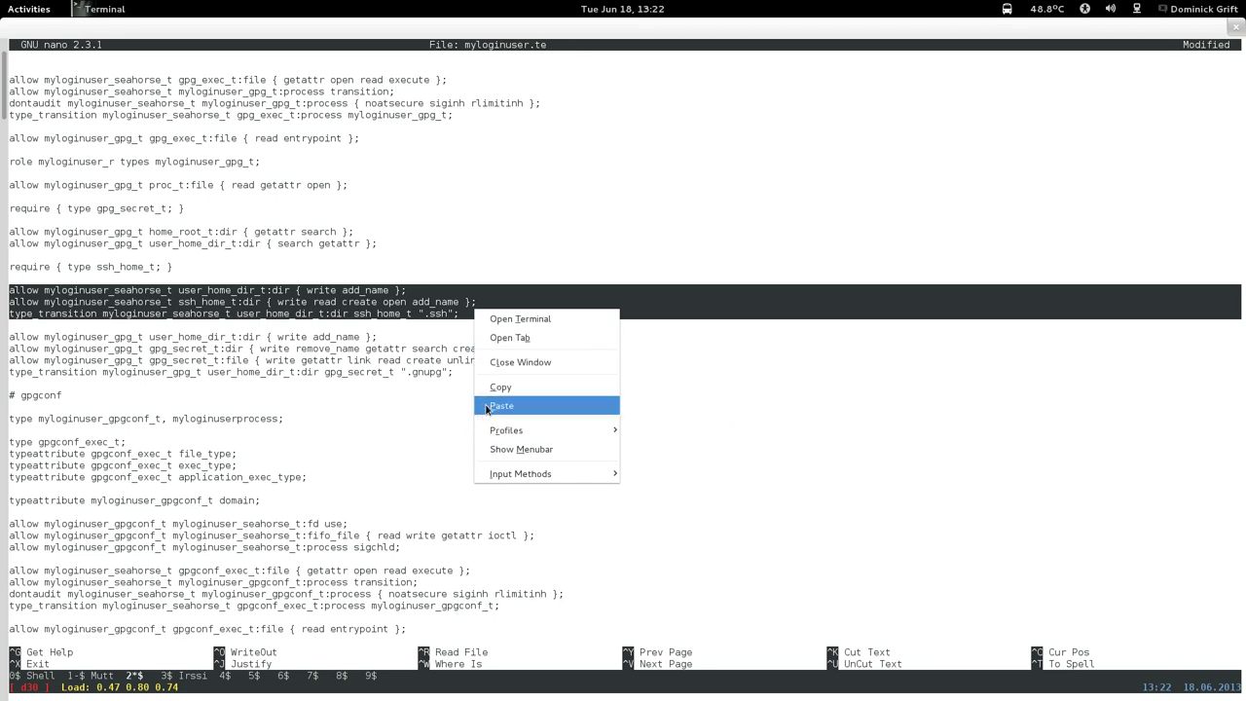
click(297, 362)
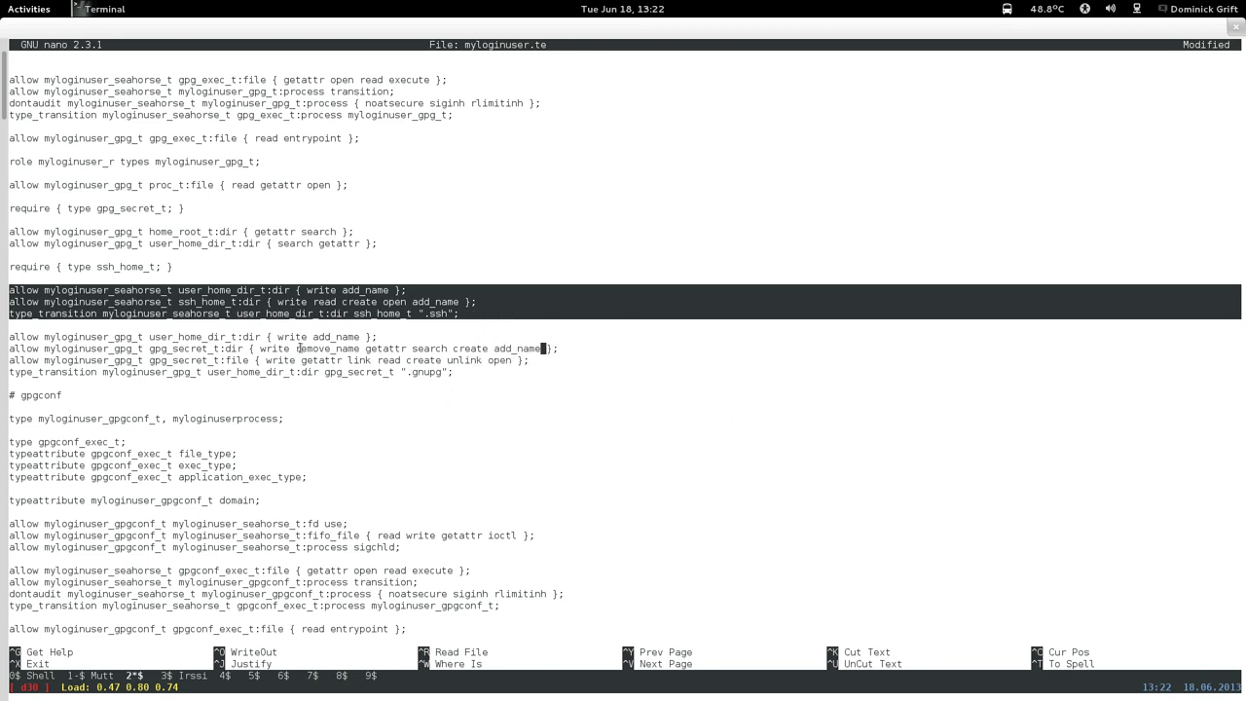
key(Left)
key(Up)
key(Up)
key(ctrl+k)
key(ctrl+k)
key(ctrl+k)
key(ctrl+k)
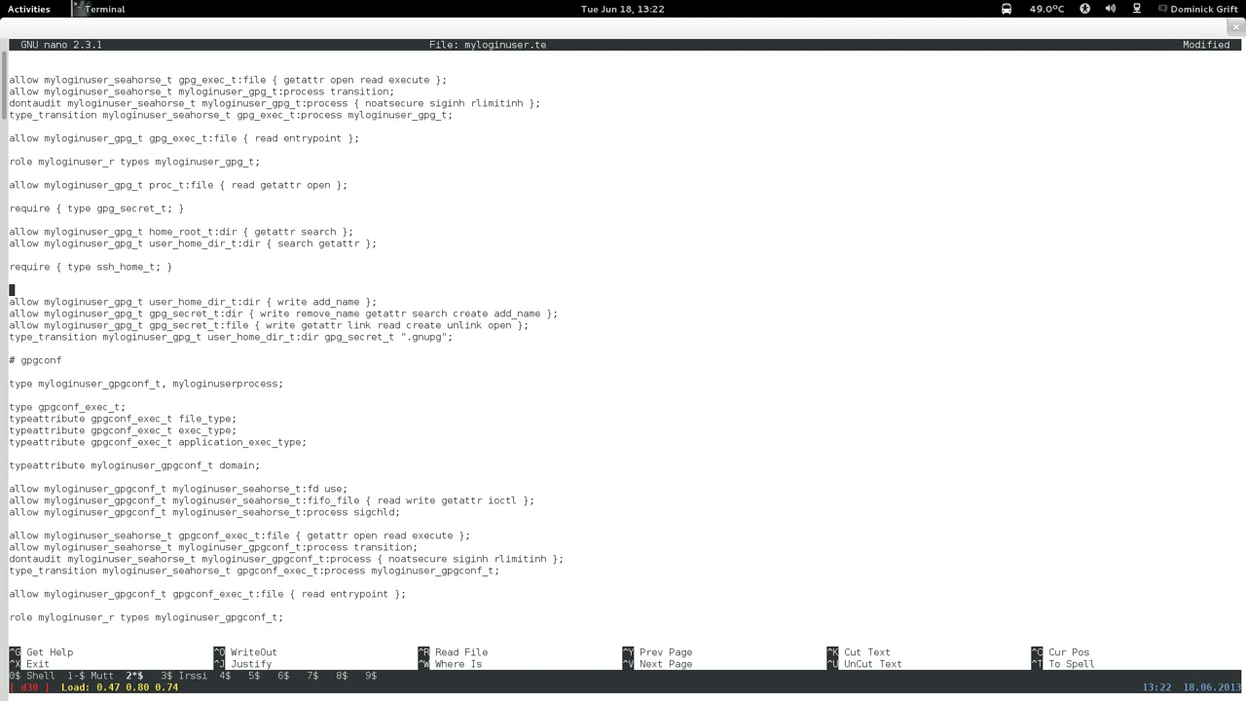
key(Up)
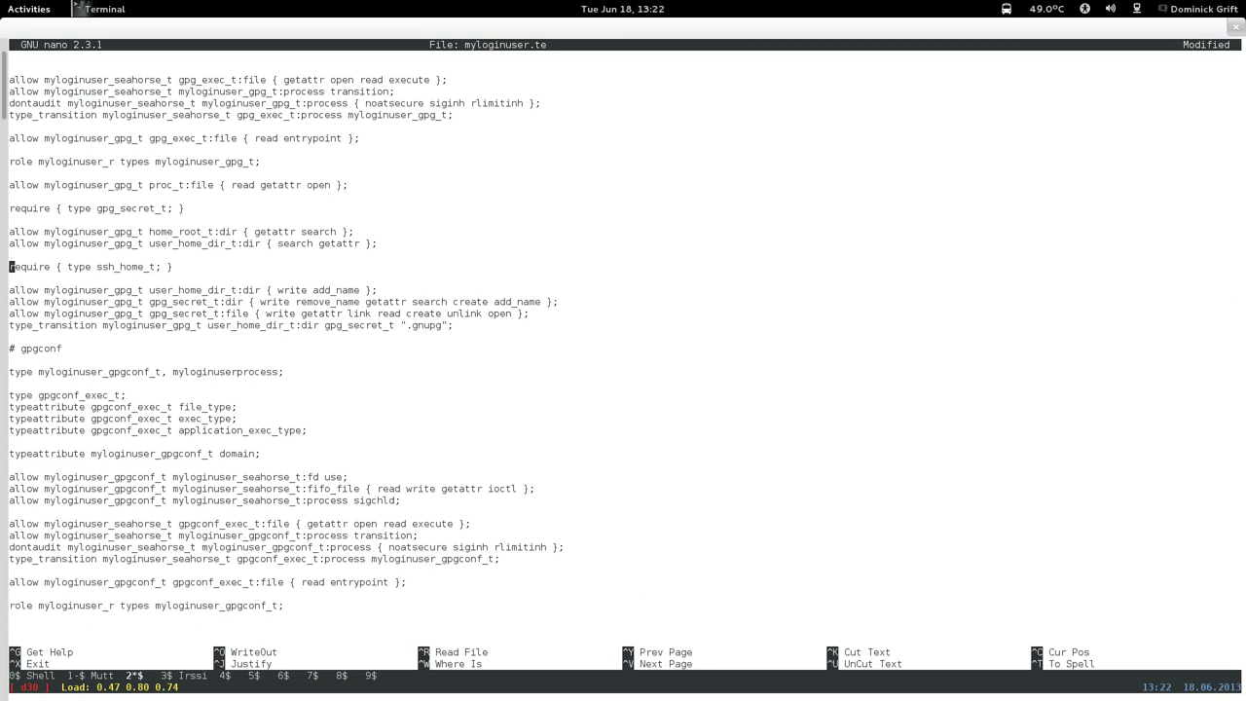
key(Page_Up)
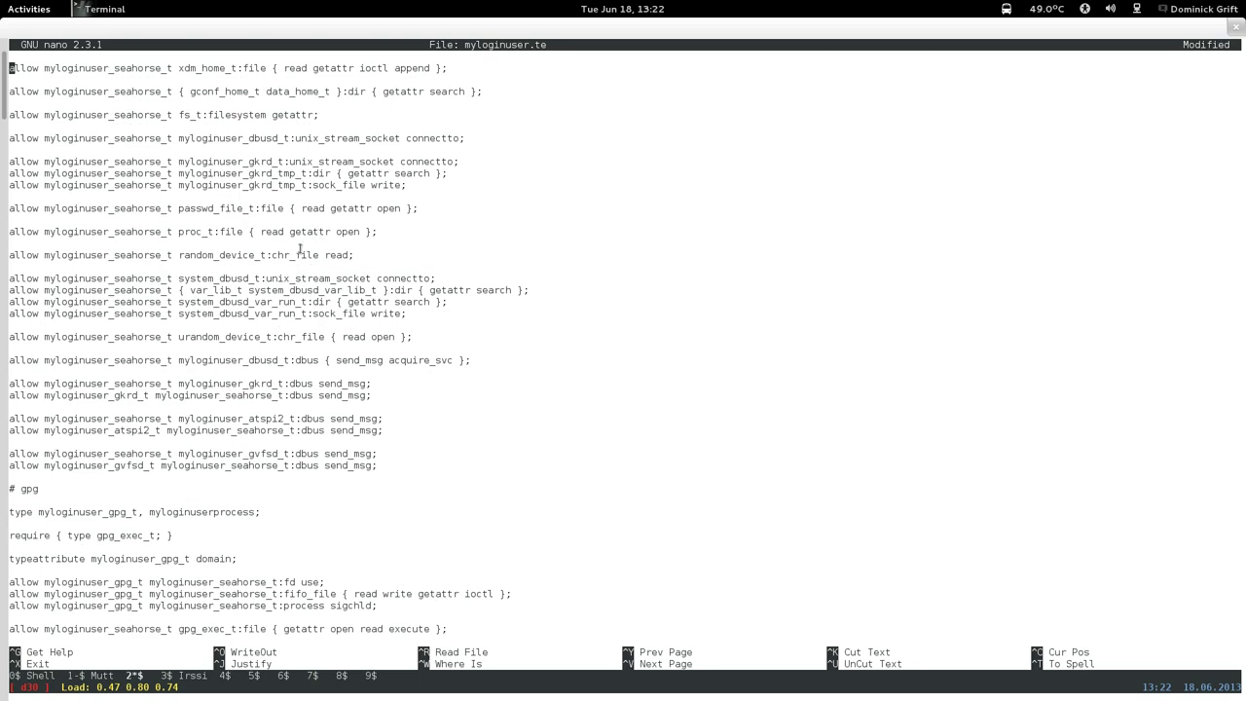
key(Down)
key(Down)
key(Down)
key(Down)
key(Down)
key(Down)
key(Down)
key(Down)
key(Down)
key(Down)
key(Down)
key(Down)
key(Down)
key(Down)
key(Down)
key(Down)
key(Down)
key(Down)
key(Down)
key(Down)
key(Down)
key(Return)
key(Return)
key(Up)
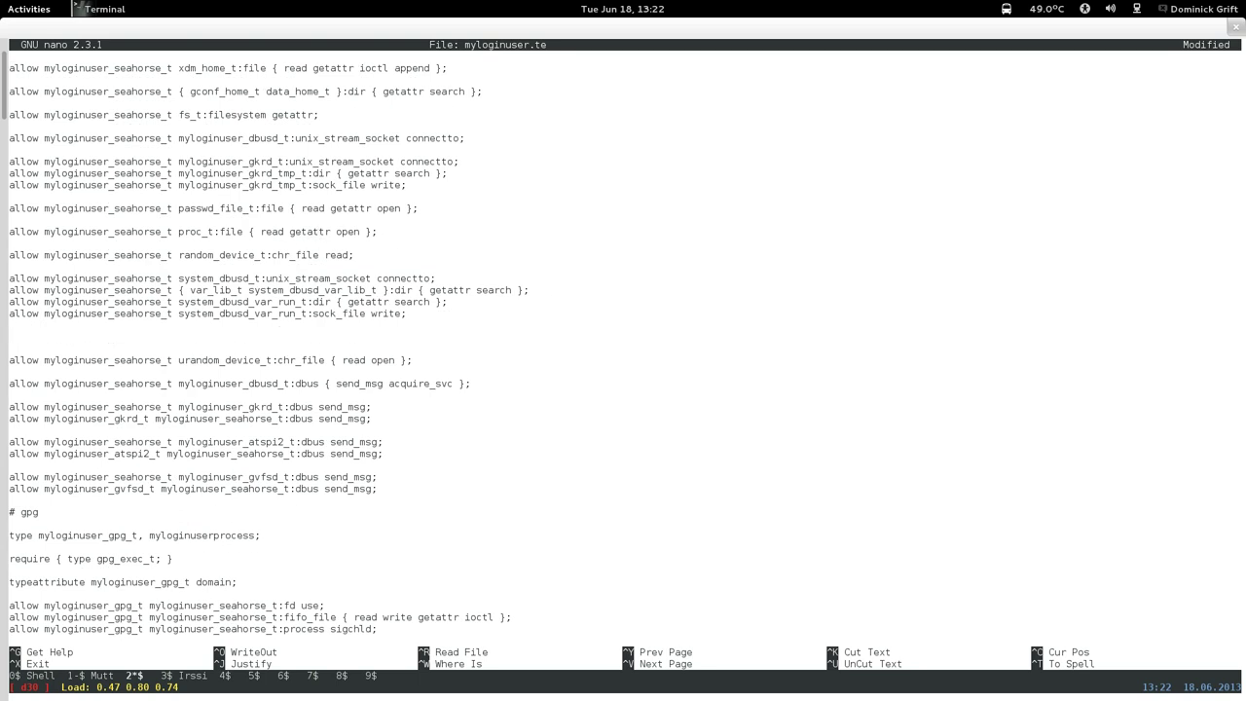
key(ctrl+shift+v)
key(BackSpace)
Cut 'require { type ssh_home_t; }' from the gpg section and paste it above the .ssh rules.
key(ctrl+v)
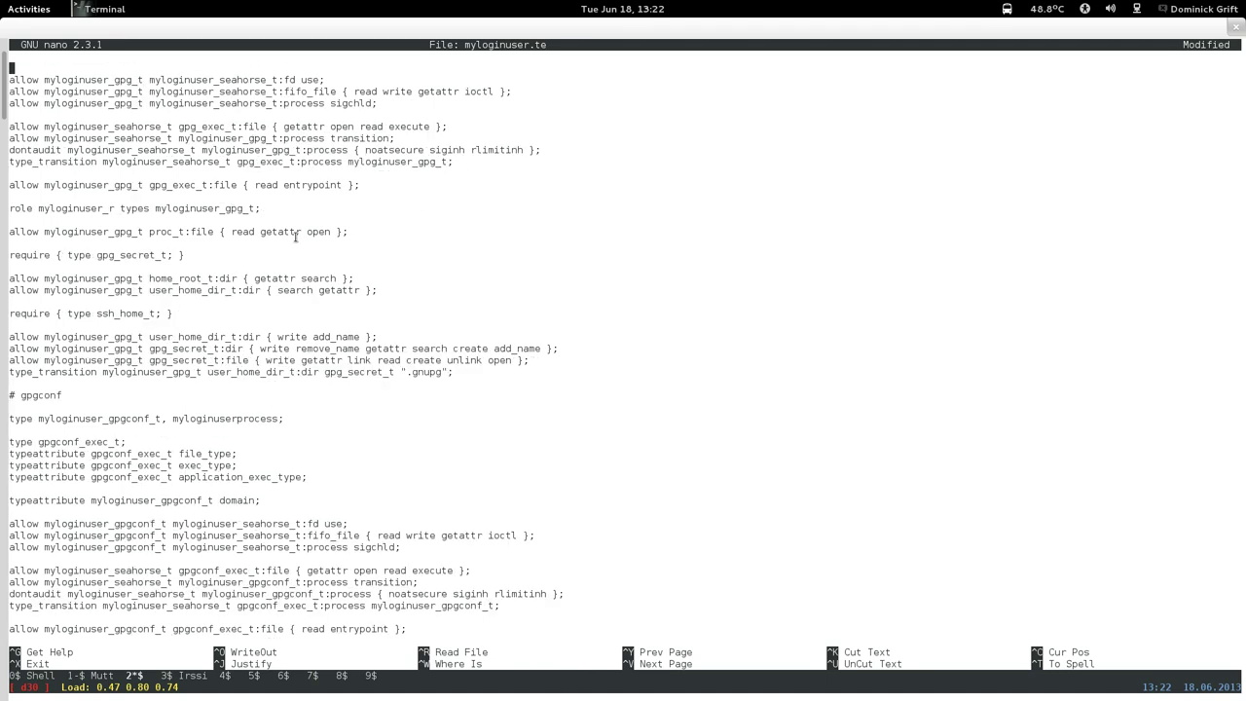
key(Down)
key(Down)
key(Down)
key(Down)
key(Down)
key(Down)
key(Down)
key(Down)
key(Down)
key(Down)
key(Down)
key(Down)
key(Down)
key(Down)
key(Down)
key(Down)
key(Down)
key(Down)
key(Down)
key(Down)
key(Down)
key(Up)
key(Up)
key(ctrl+k)
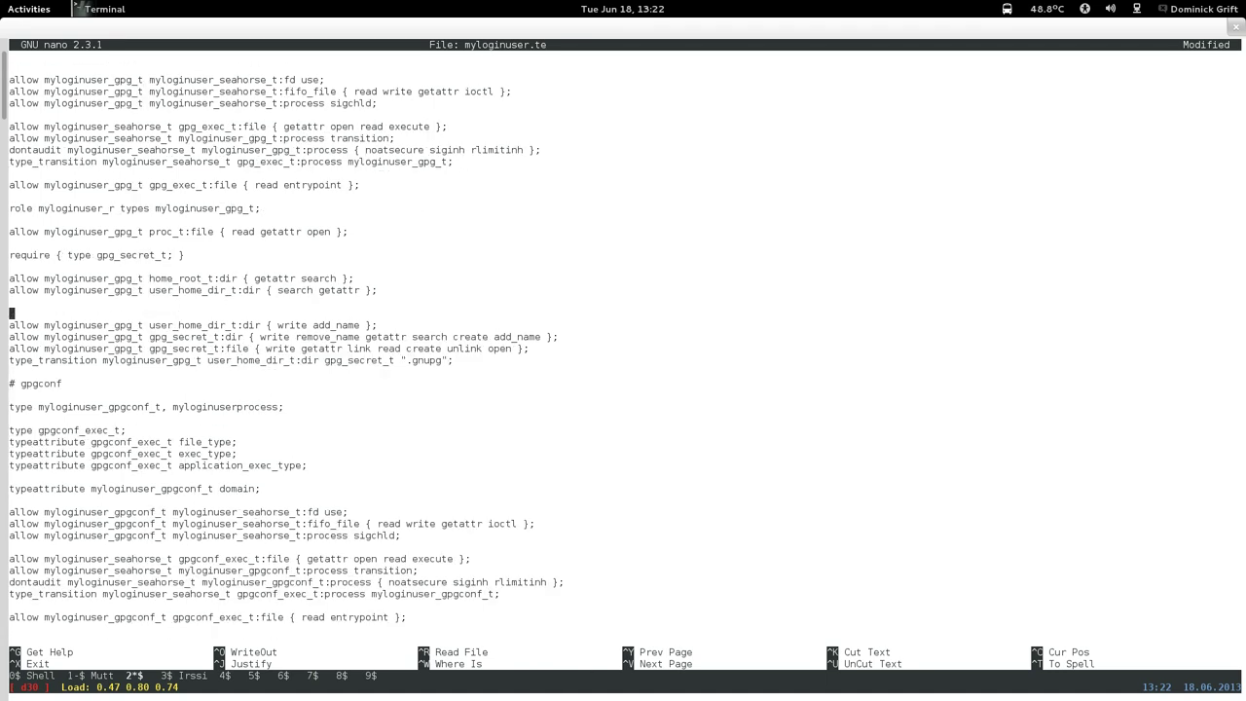
key(ctrl+k)
key(ctrl+y)
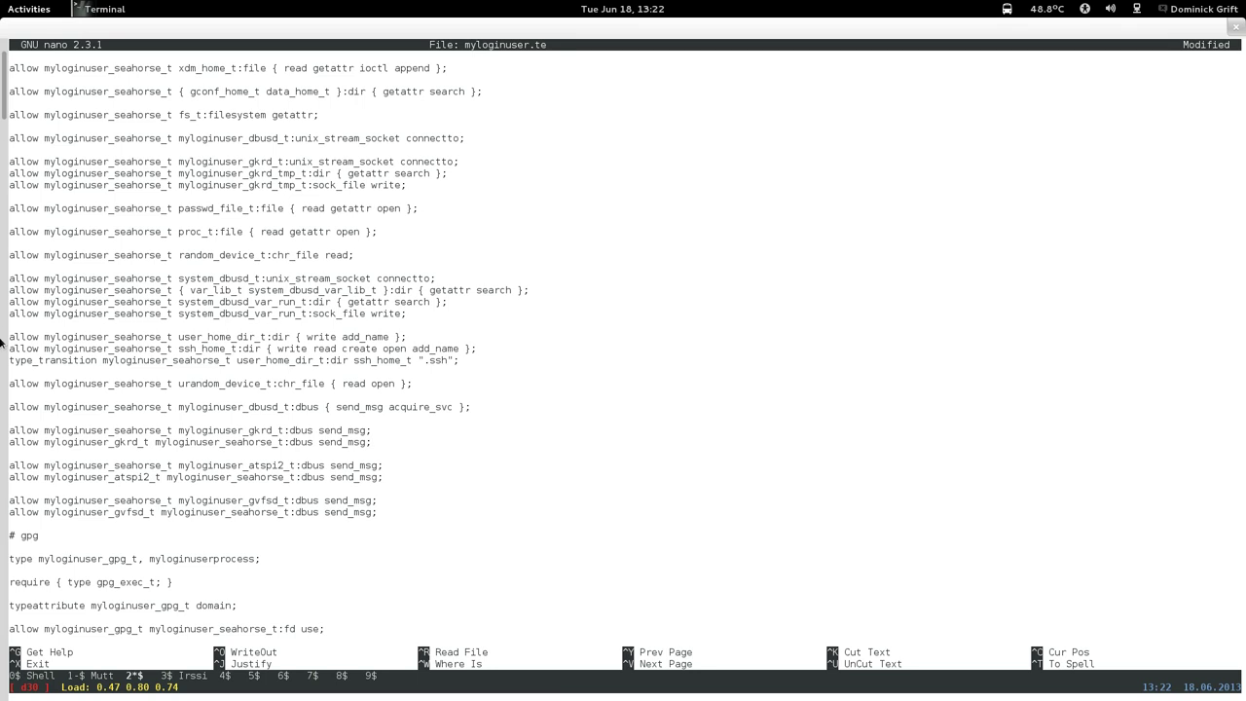
key(Down)
key(Down)
key(Down)
key(Down)
key(Down)
key(Down)
key(Down)
key(Down)
key(Down)
key(Down)
key(Down)
key(Down)
key(Down)
key(Down)
key(Down)
key(Down)
key(Down)
key(Down)
key(Down)
key(Down)
key(Down)
key(Return)
key(ctrl+u)
key(Return)
key(Up)
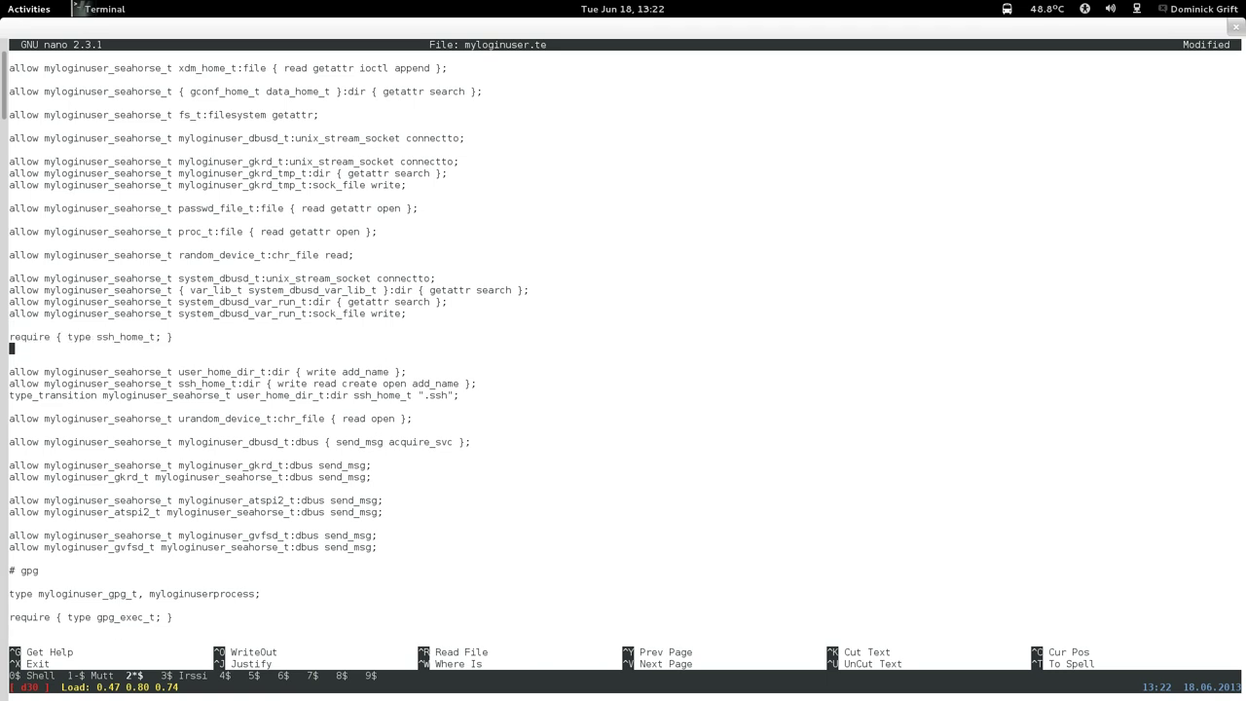
key(Delete)
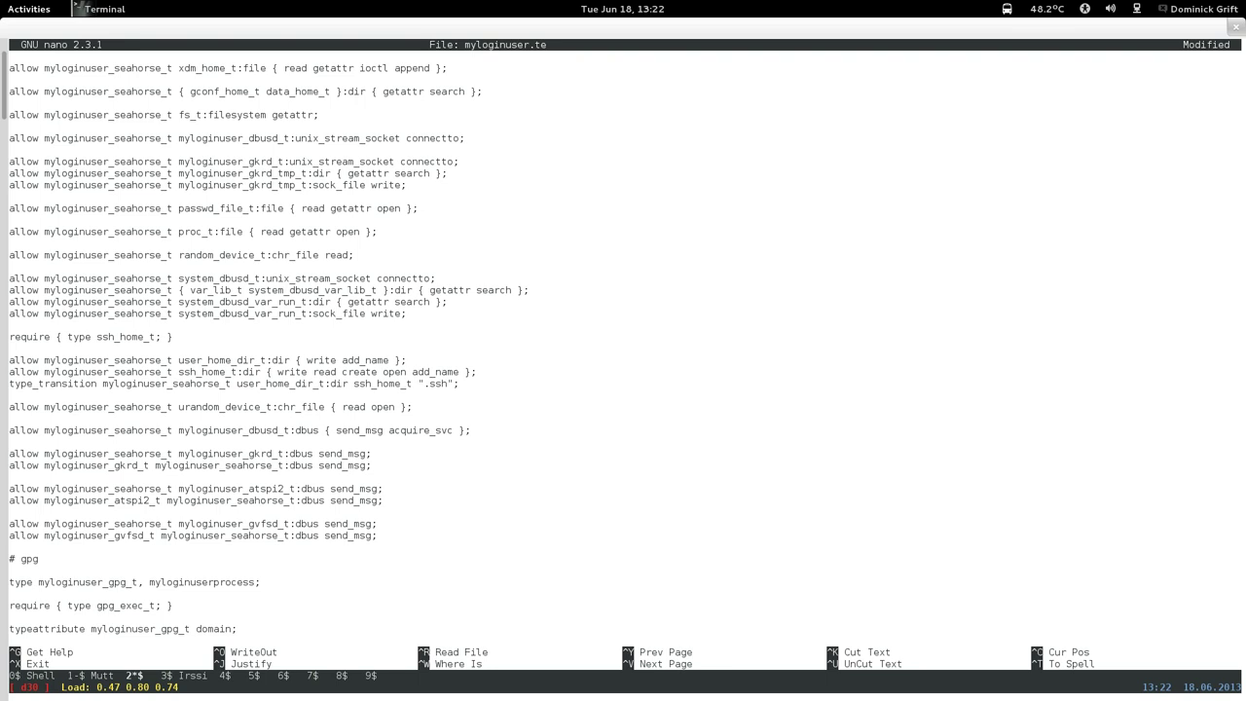
Save myloginuser.te and rerun the ausearch | audit2allow | less query.
key(ctrl+x)
key(y)
key(Return)
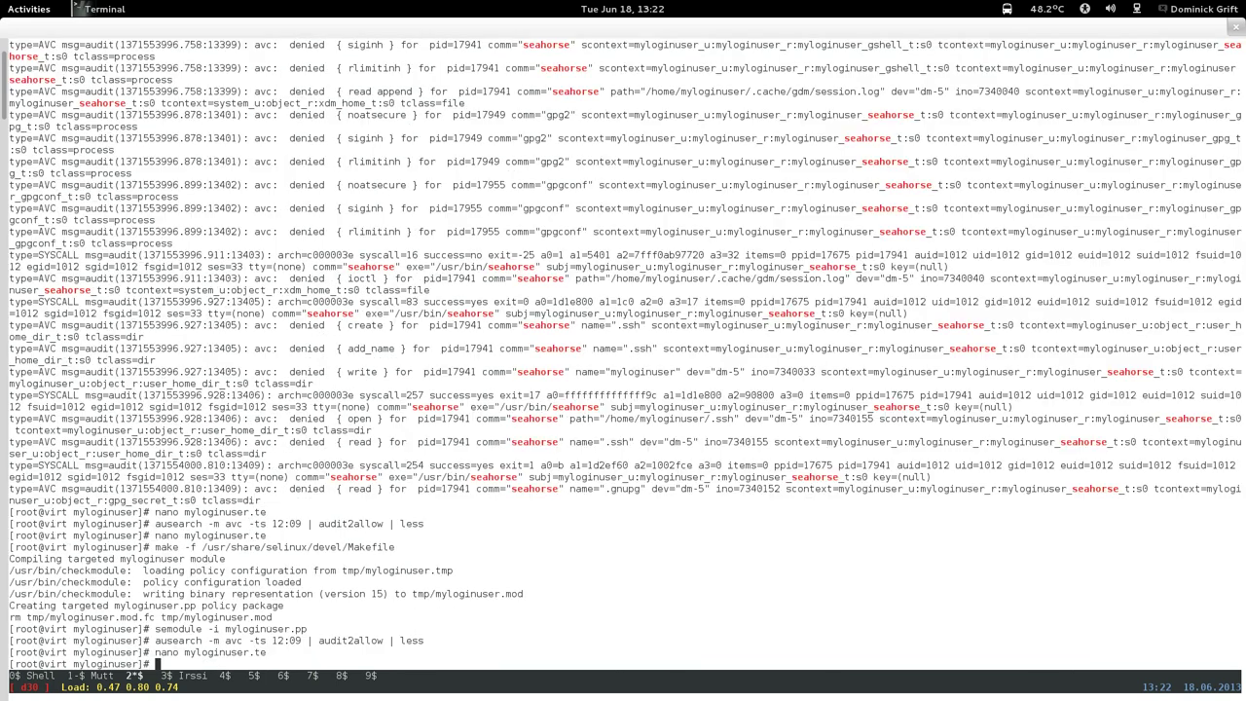
key(Up)
key(Up)
key(Return)
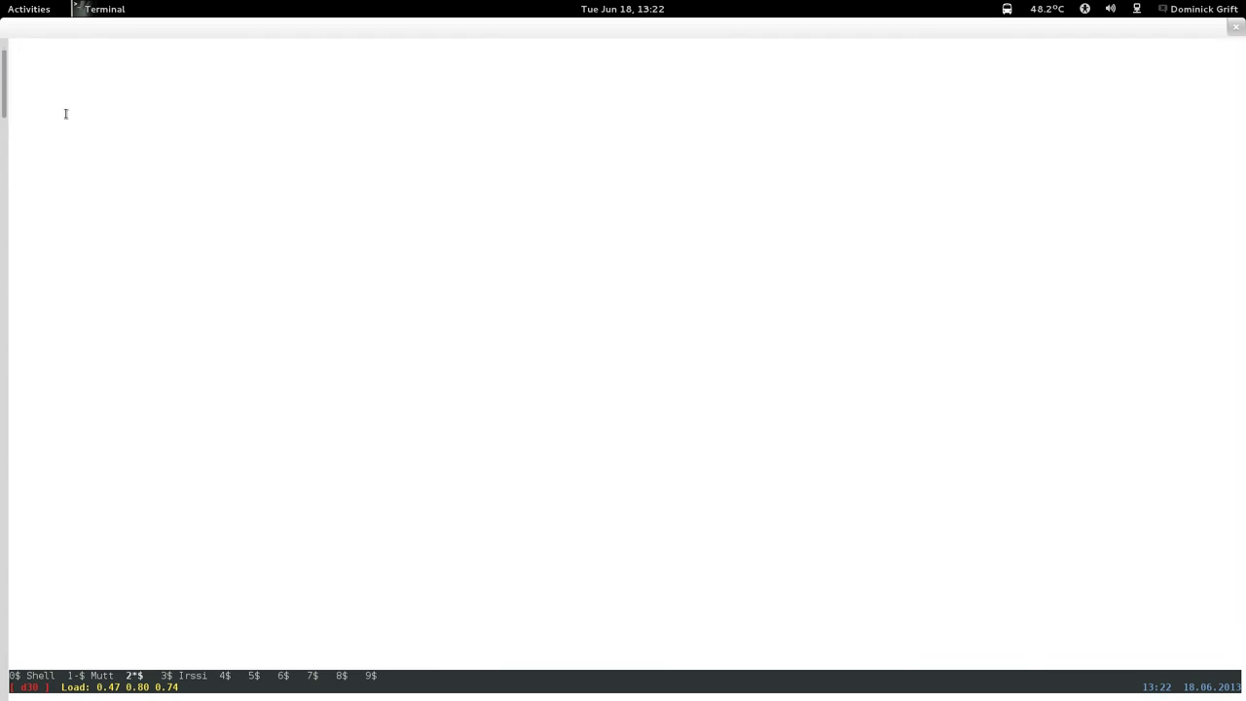
Scroll to the seahorse gpg_secret_t:dir read suggestion, then quit less.
key(Down)
key(Down)
key(Down)
key(Down)
key(Down)
key(Down)
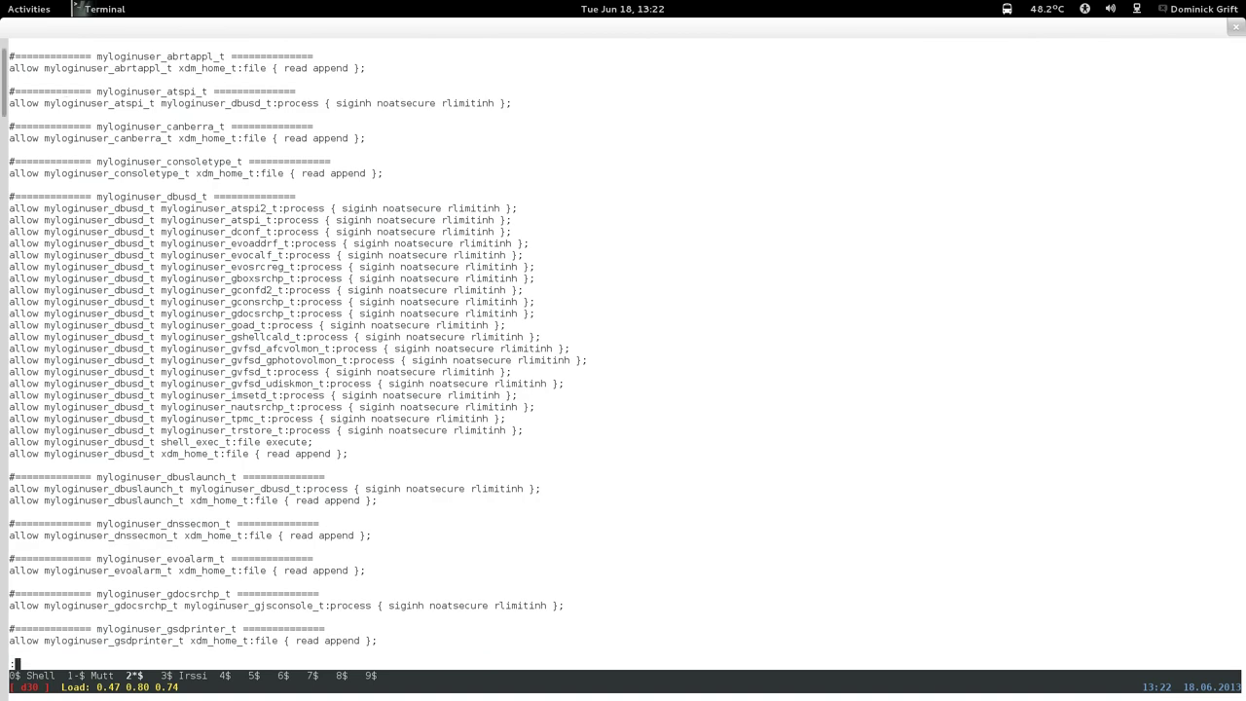
key(Down)
key(Down)
key(Down)
key(Down)
key(Down)
key(Down)
key(Down)
key(Down)
key(Down)
key(Down)
key(Down)
key(Down)
key(Down)
key(Down)
key(Down)
key(Down)
key(Down)
key(Down)
key(Down)
key(Down)
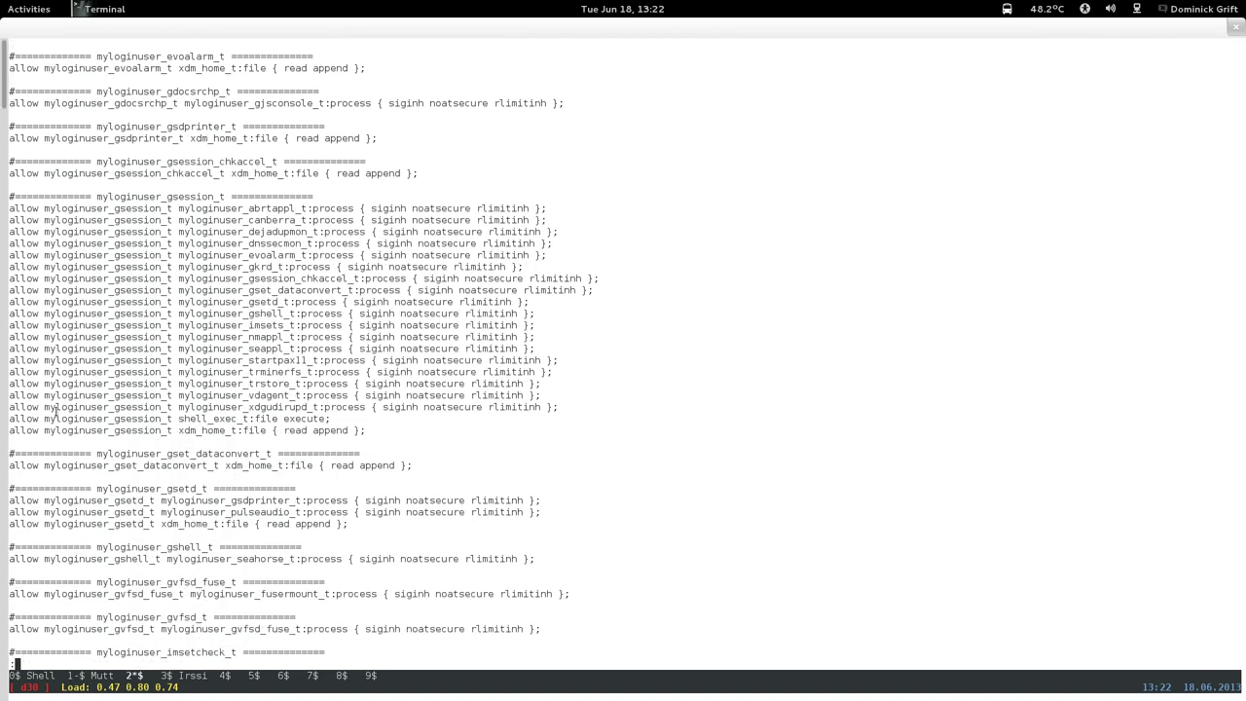
key(Down)
key(Down)
key(Down)
key(Down)
key(Down)
key(Down)
key(Down)
key(Down)
key(Down)
key(Down)
key(Down)
key(Down)
key(Down)
key(Down)
key(Down)
key(Down)
key(Down)
key(Down)
key(Down)
key(Down)
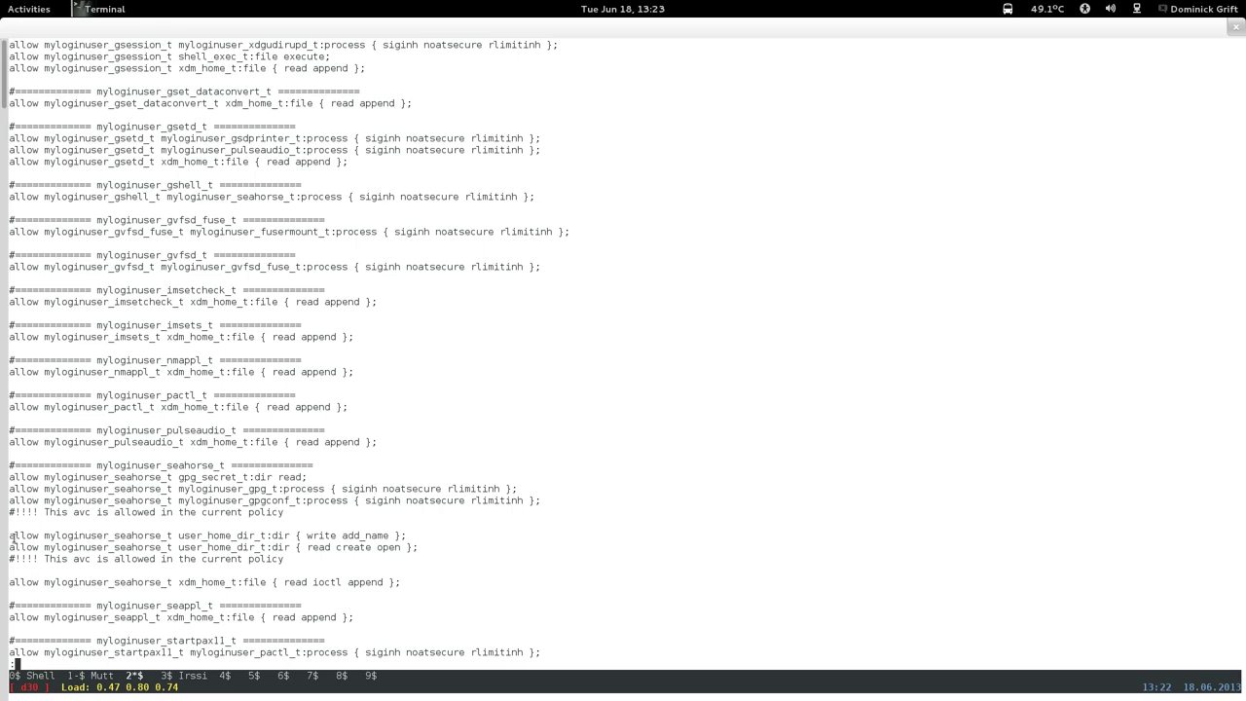
drag(231, 465, 308, 475)
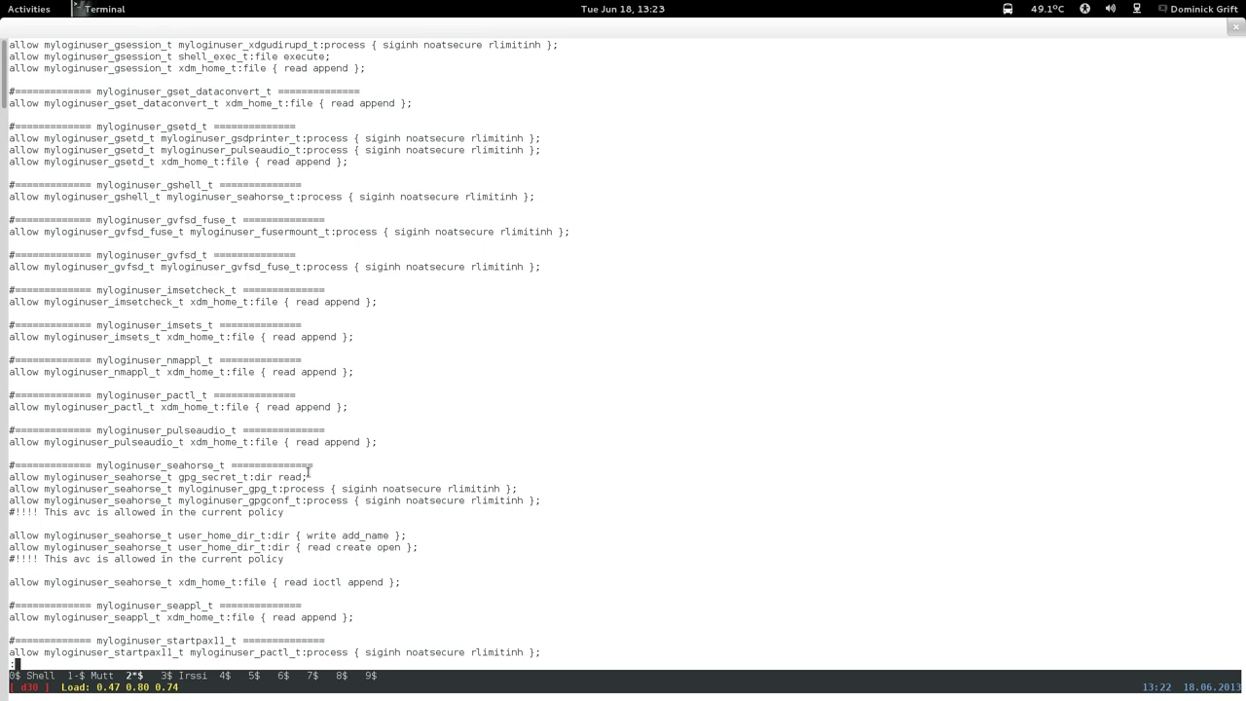
click(305, 473)
key(q)
key(Up)
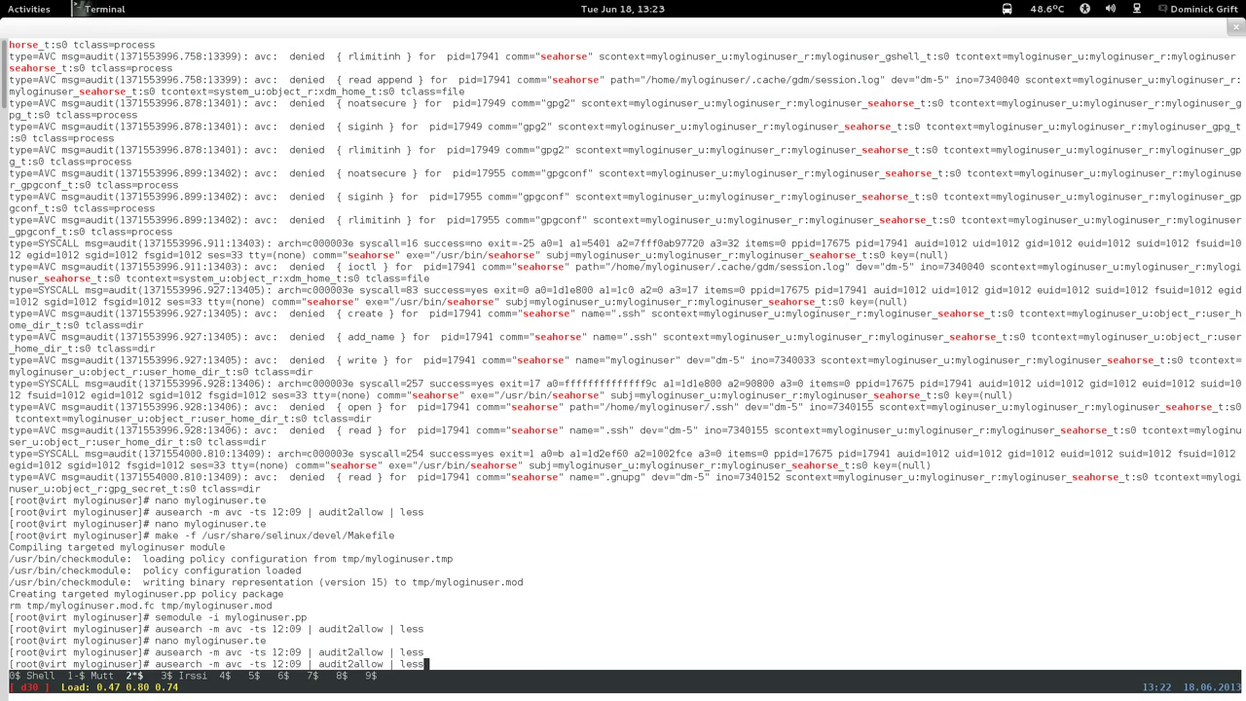
Reopen myloginuser.te in nano and search for the '# seahorse' section.
key(Up)
key(Return)
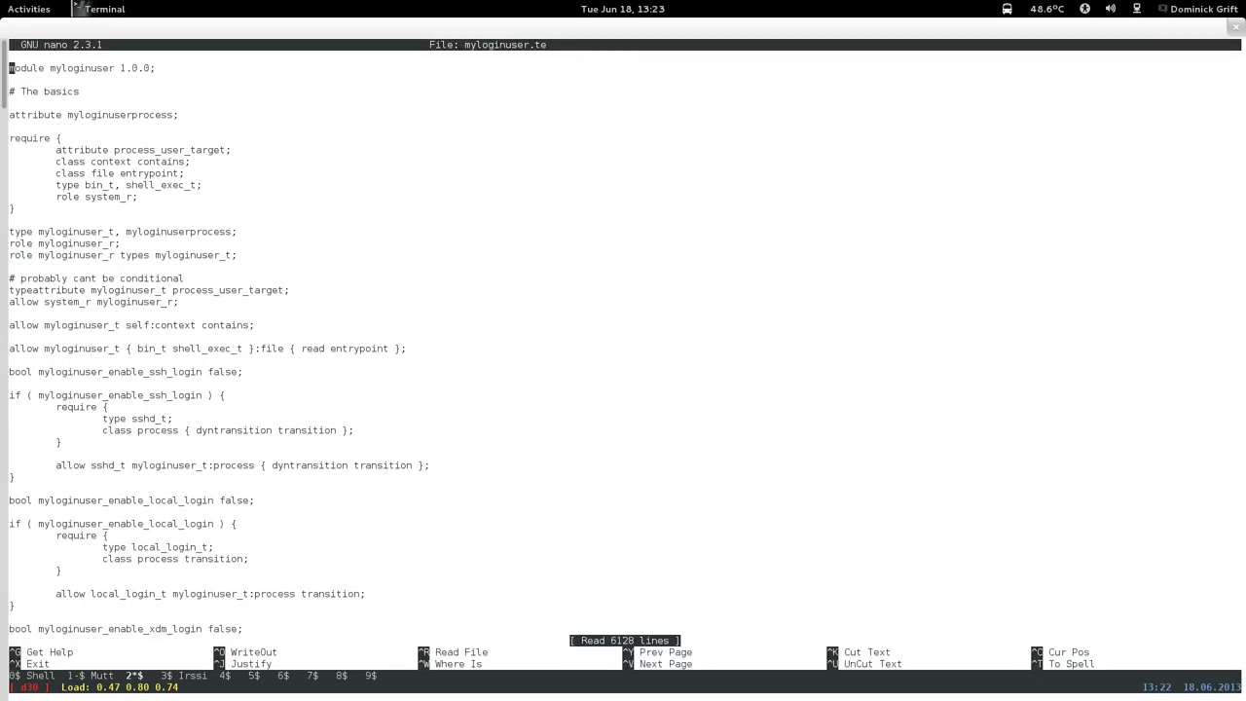
key(ctrl+w)
text(# )
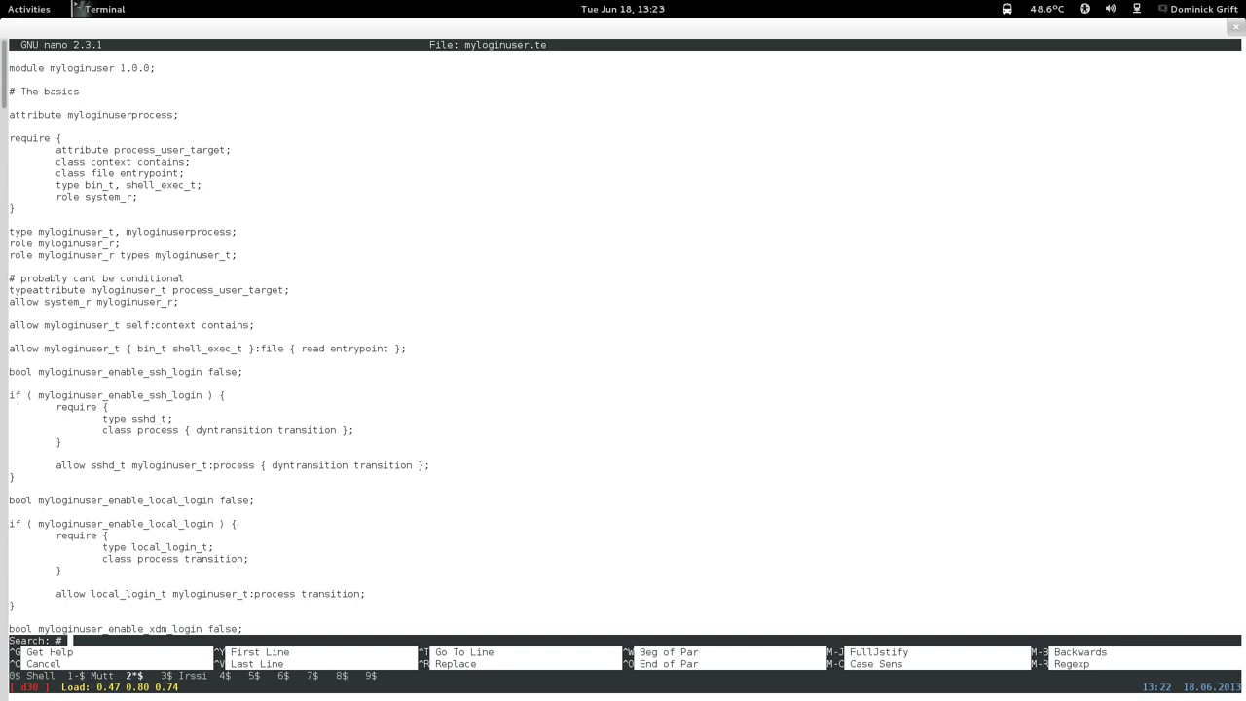
text(search)
key(BackSpace)
key(BackSpace)
text(horse)
key(Return)
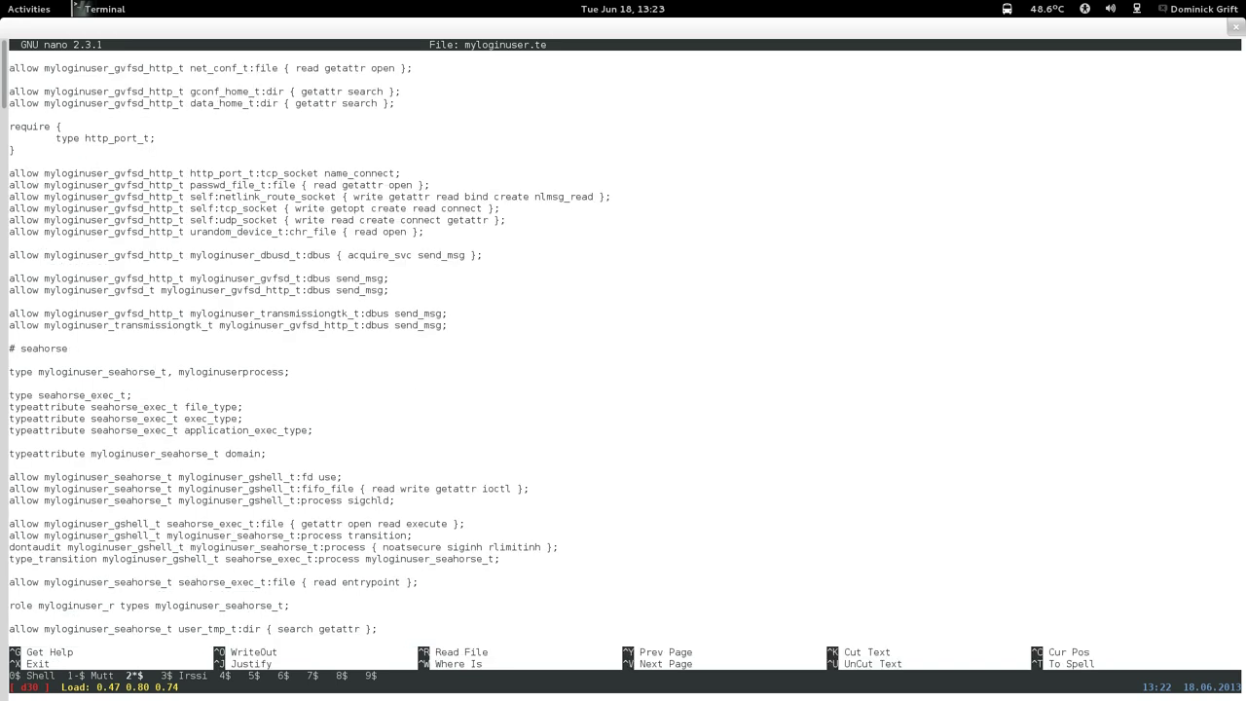
Insert a new line above the require line near the .ssh rules and start it with 'allow'.
key(ctrl+v)
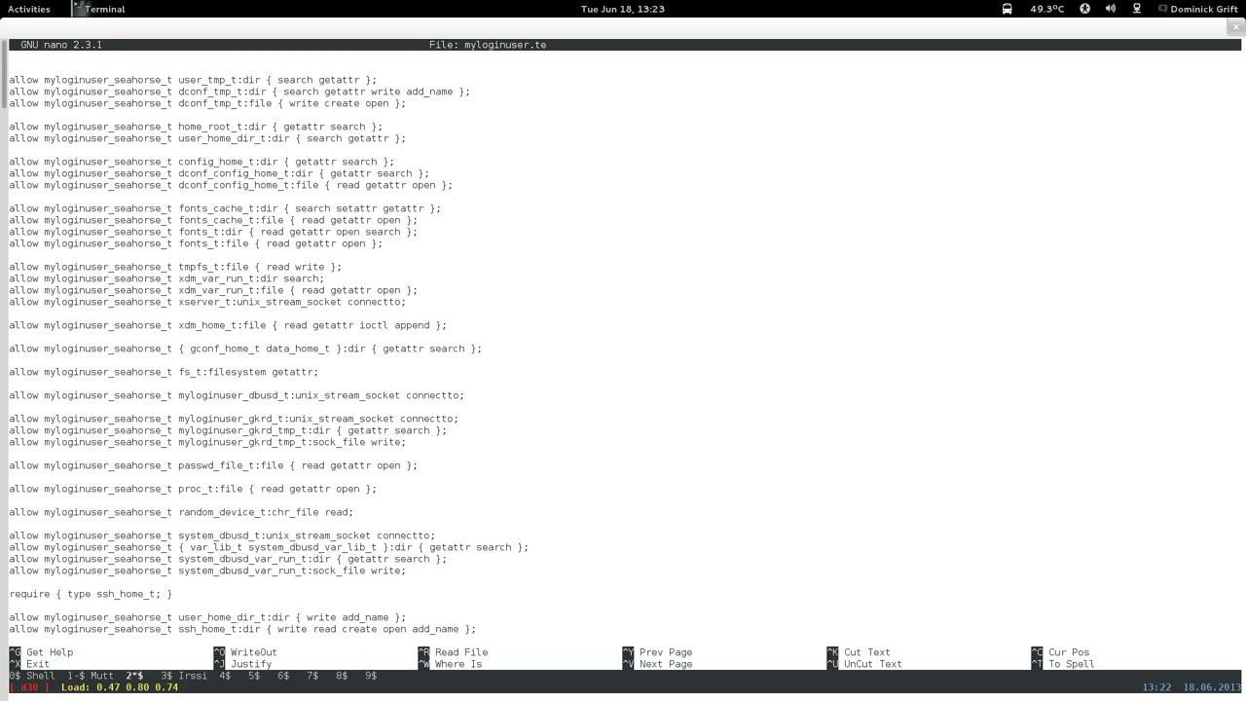
key(ctrl+v)
key(ctrl+y)
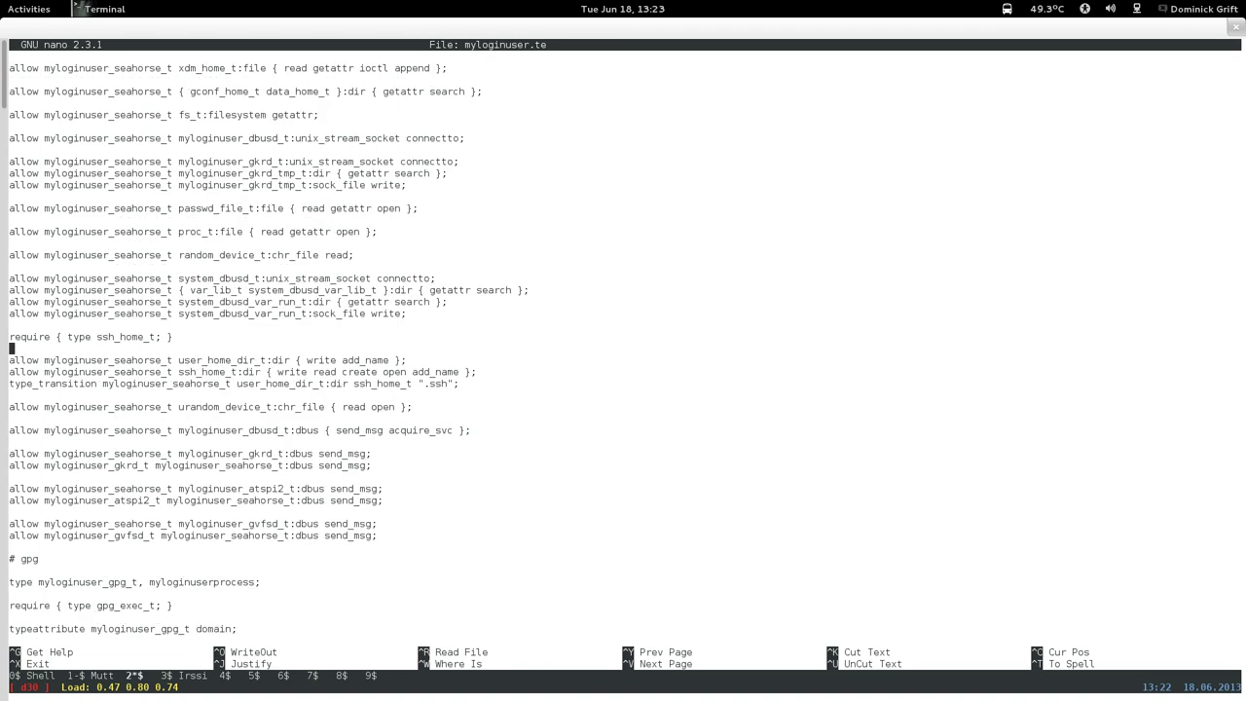
key(Down)
key(Down)
key(Down)
key(Down)
key(Down)
key(Down)
key(Down)
key(Up)
key(Up)
key(Up)
key(Up)
key(Up)
key(Up)
key(Up)
key(Up)
key(Return)
key(Up)
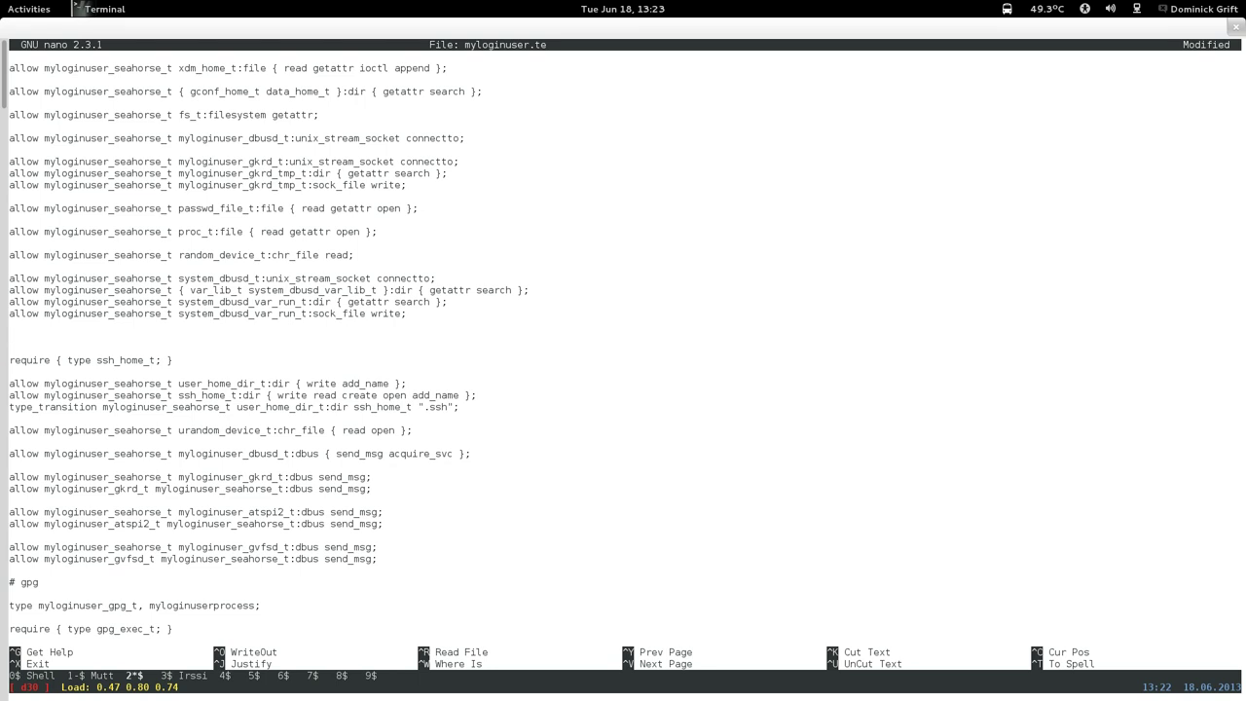
text(allow)
Complete the rule 'allow myloginuser_seahorse_t gpg_secret_t:dir { getattr search open read };'.
drag(44, 384, 124, 383)
drag(250, 373, 290, 383)
right_click(289, 383)
click(331, 434)
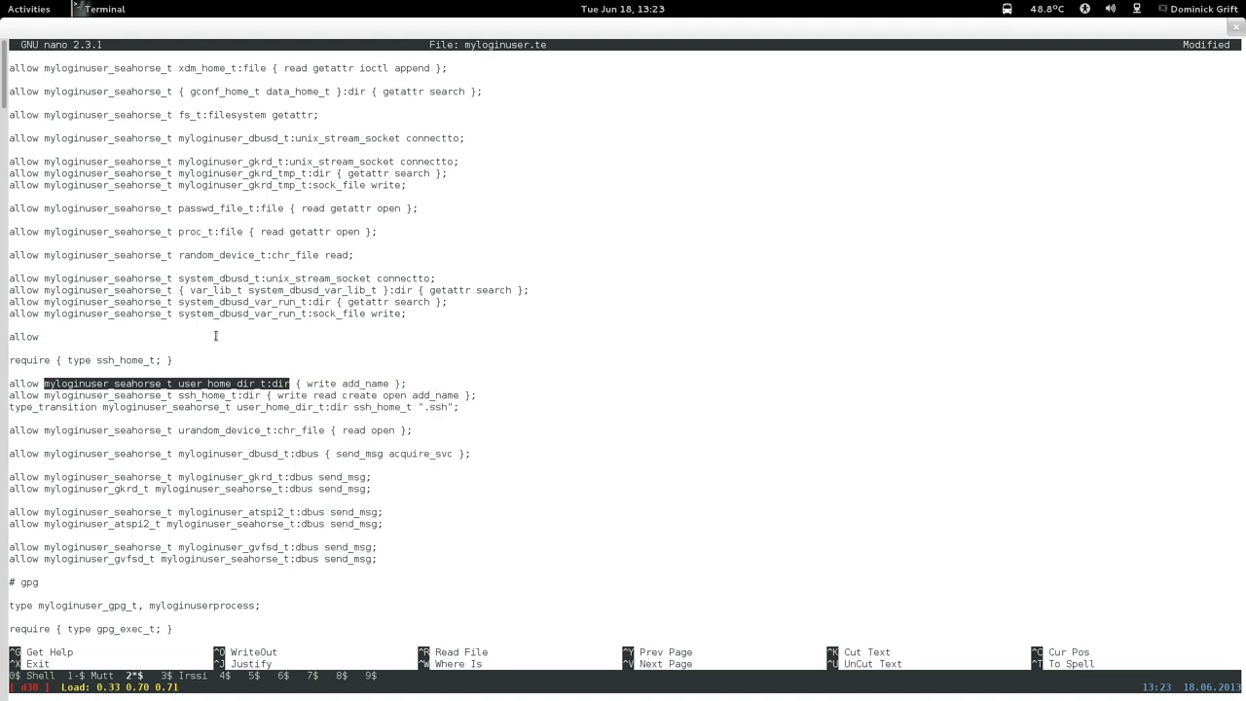
right_click(282, 334)
click(292, 431)
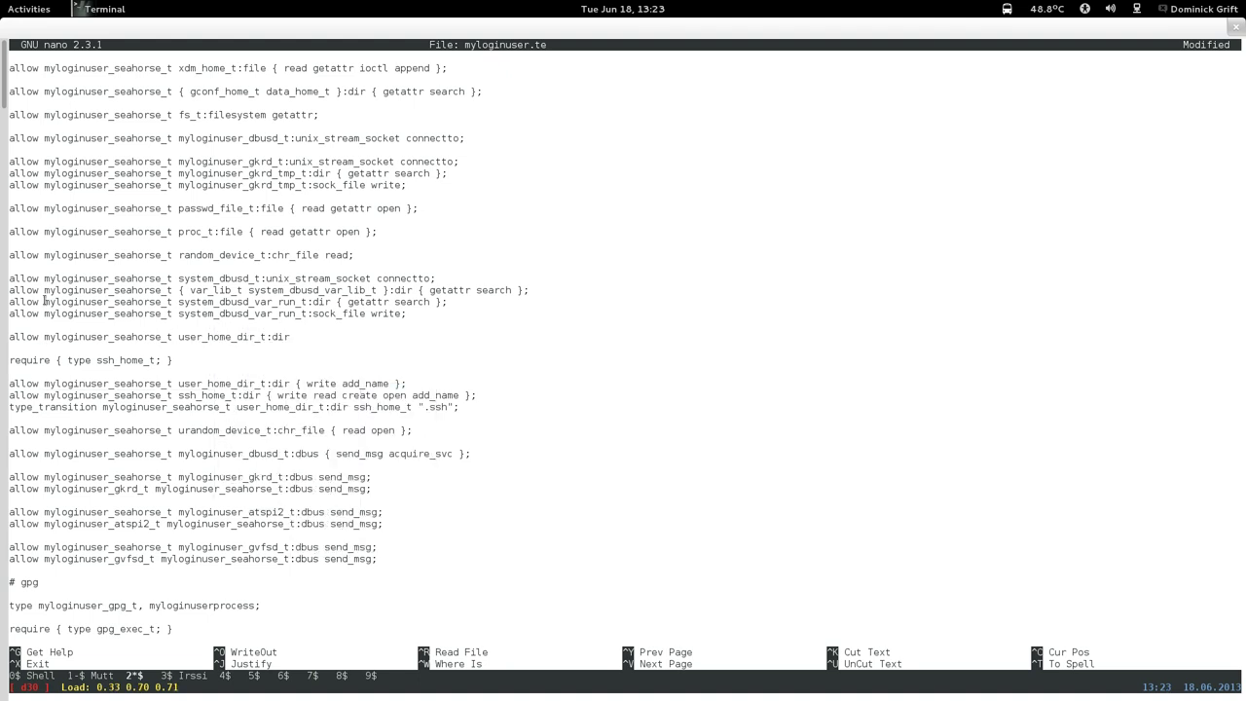
key(Left)
key(Left)
key(Left)
key(BackSpace)
key(BackSpace)
key(BackSpace)
key(BackSpace)
key(BackSpace)
key(BackSpace)
key(BackSpace)
key(BackSpace)
key(BackSpace)
key(BackSpace)
key(BackSpace)
key(BackSpace)
key(BackSpace)
key(BackSpace)
key(BackSpace)
text(gpg_secret_t)
key(Right)
key(Right)
key(Right)
key(Right)
text({ get)
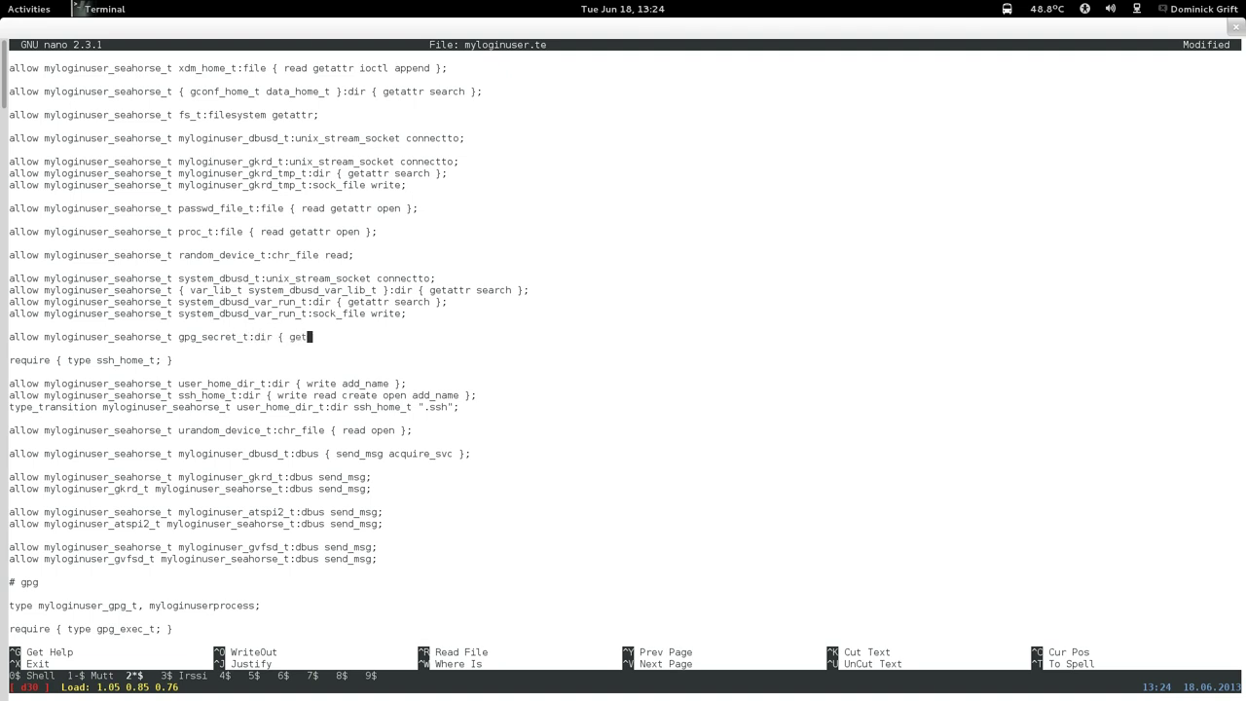
text(atrr search open read };)
Save the changes to myloginuser.te and exit nano.
key(Down)
key(ctrl+x)
key(y)
key(Return)
Rebuild the myloginuser policy package with the SELinux devel Makefile.
text(nano myloginuser.te)
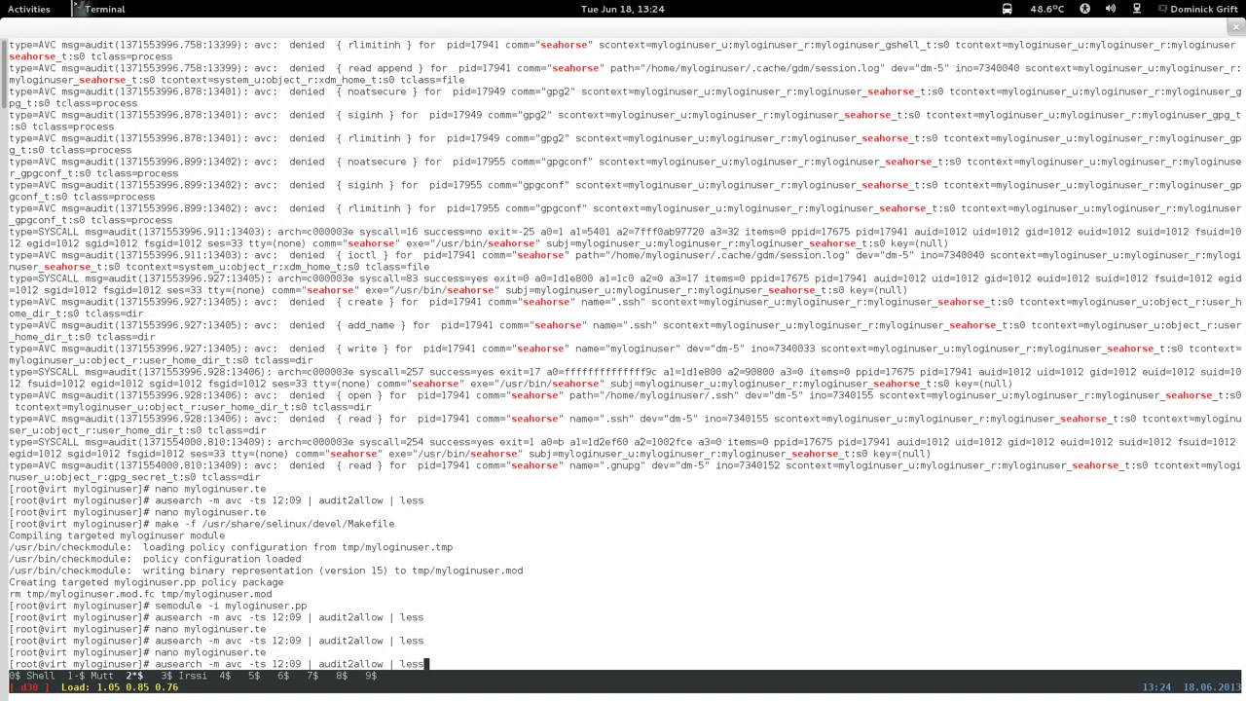
key(Up)
key(Up)
key(Up)
key(Up)
key(Up)
key(Up)
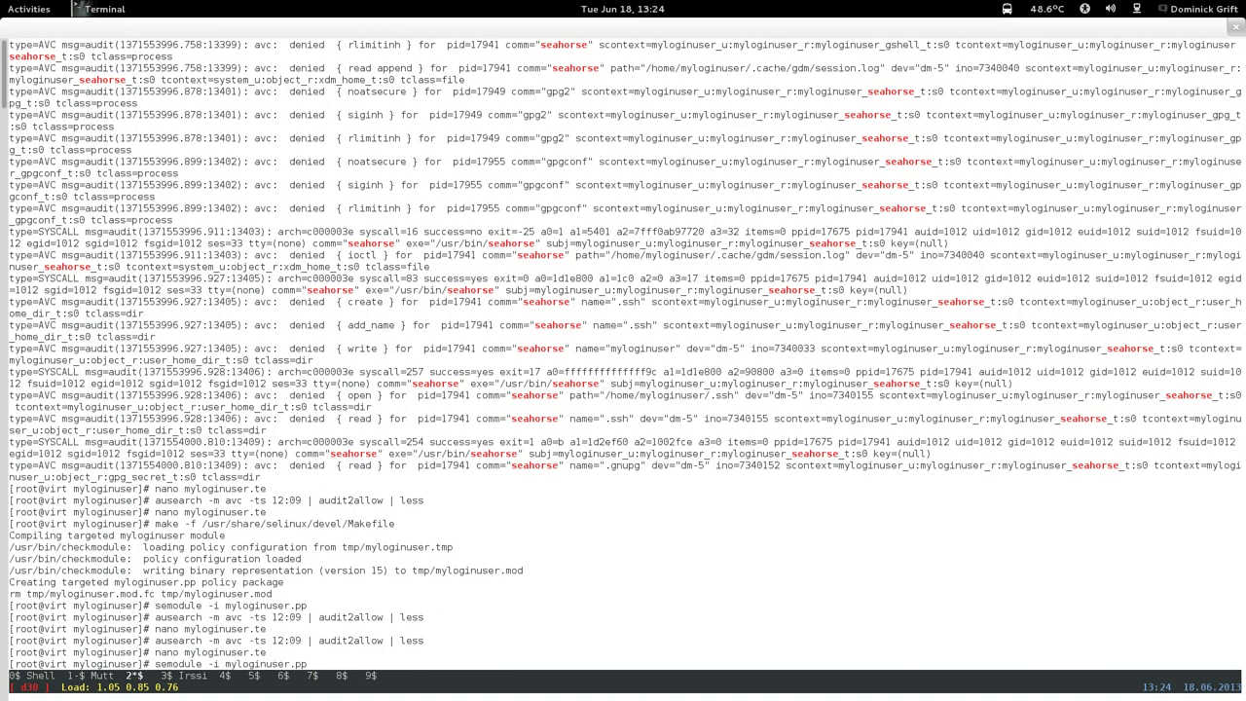
key(Return)
Load the rebuilt module with 'semodule -i myloginuser.pp'.
key(Up)
key(Up)
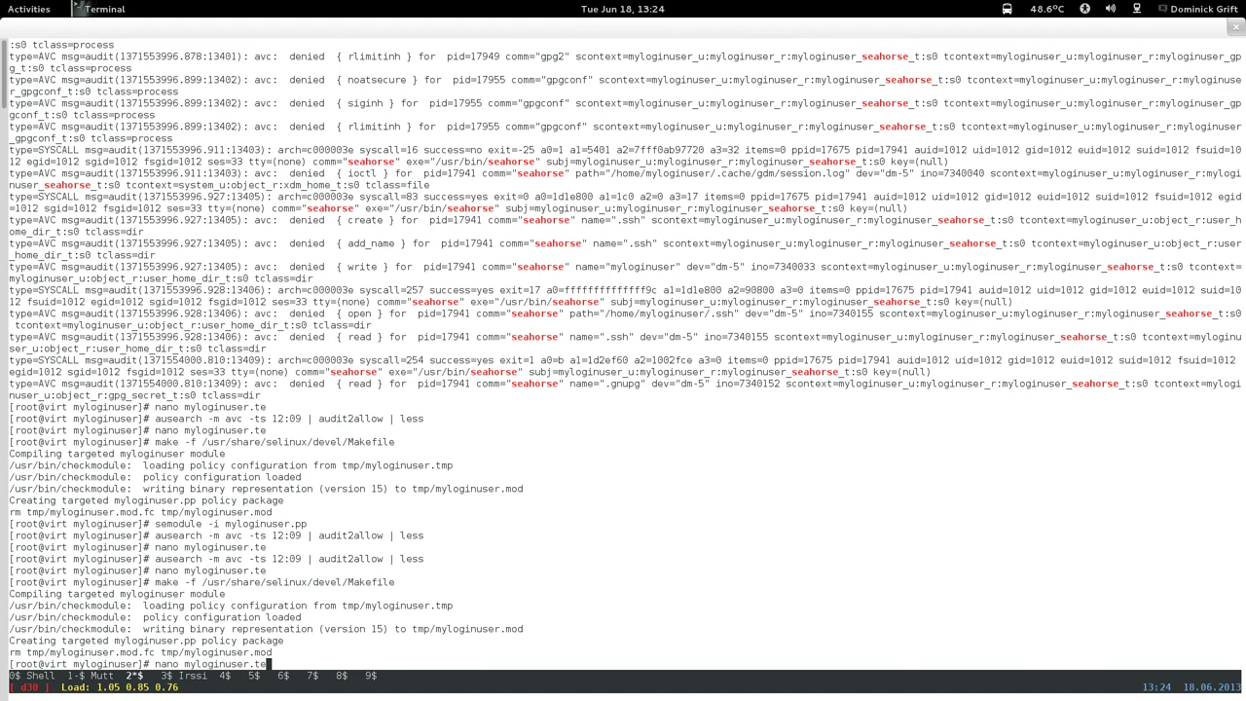
key(Up)
key(Down)
key(Down)
key(Down)
key(Down)
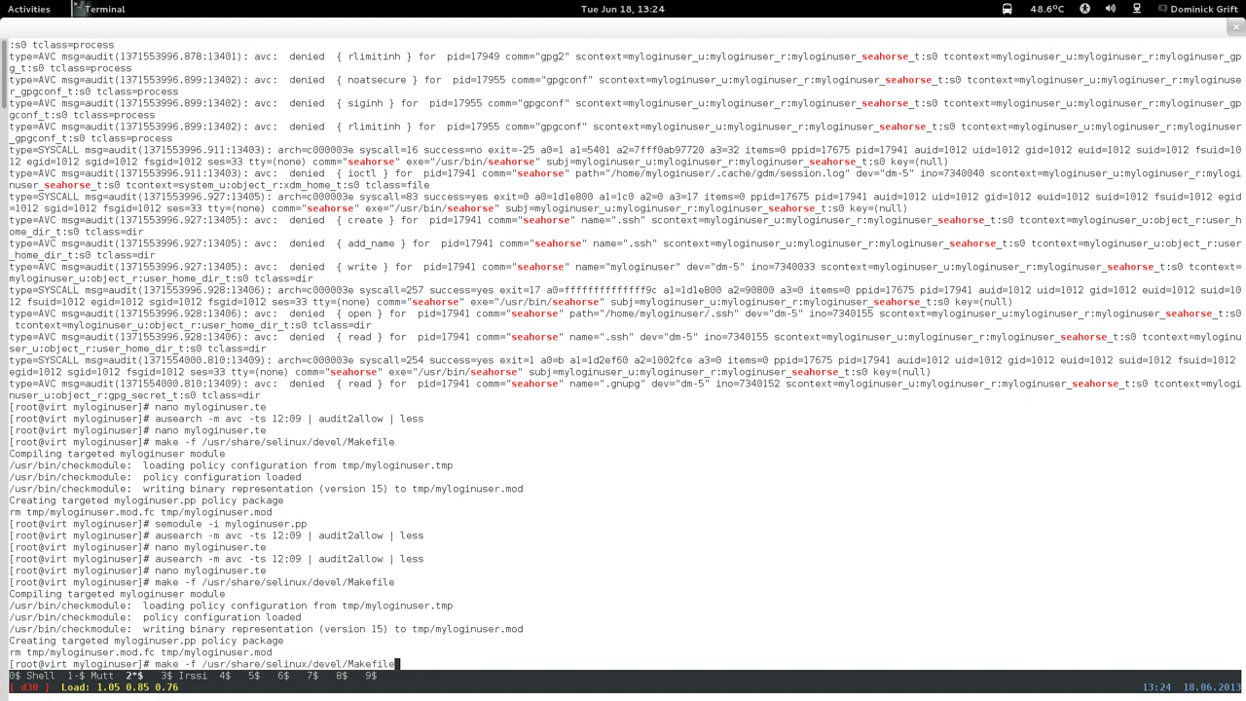
key(Up)
key(Up)
key(Up)
key(Up)
key(Up)
key(Return)
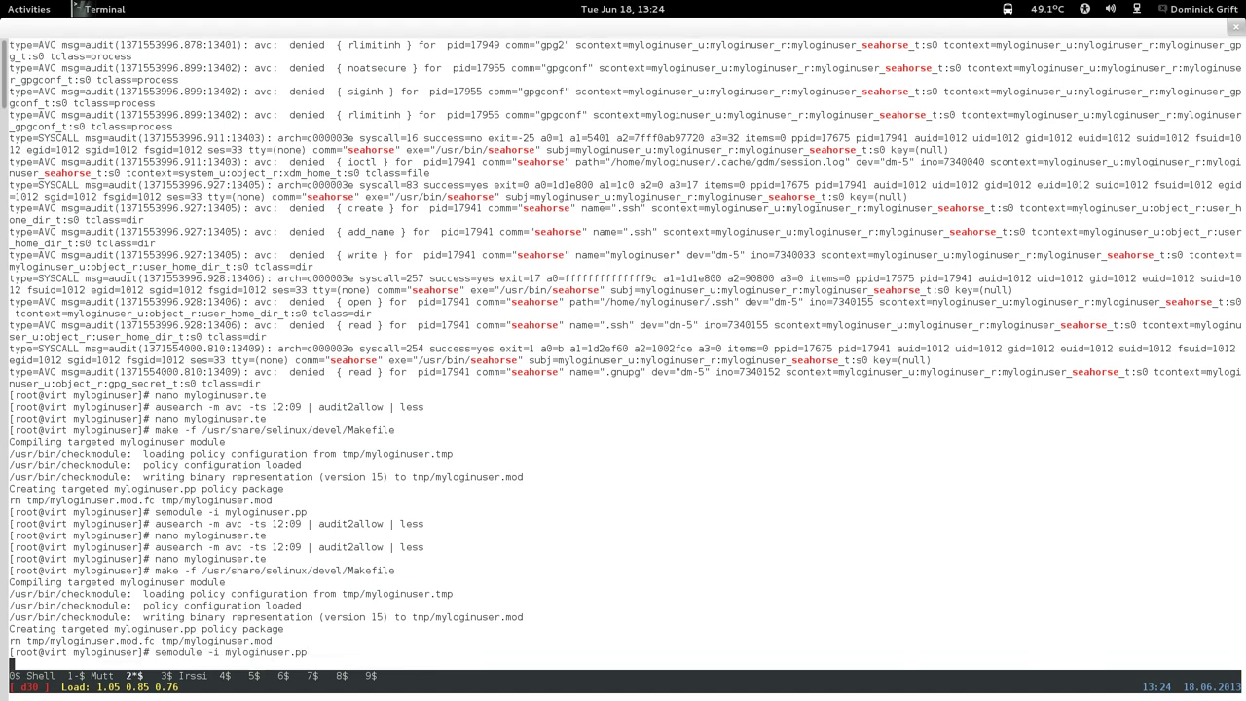
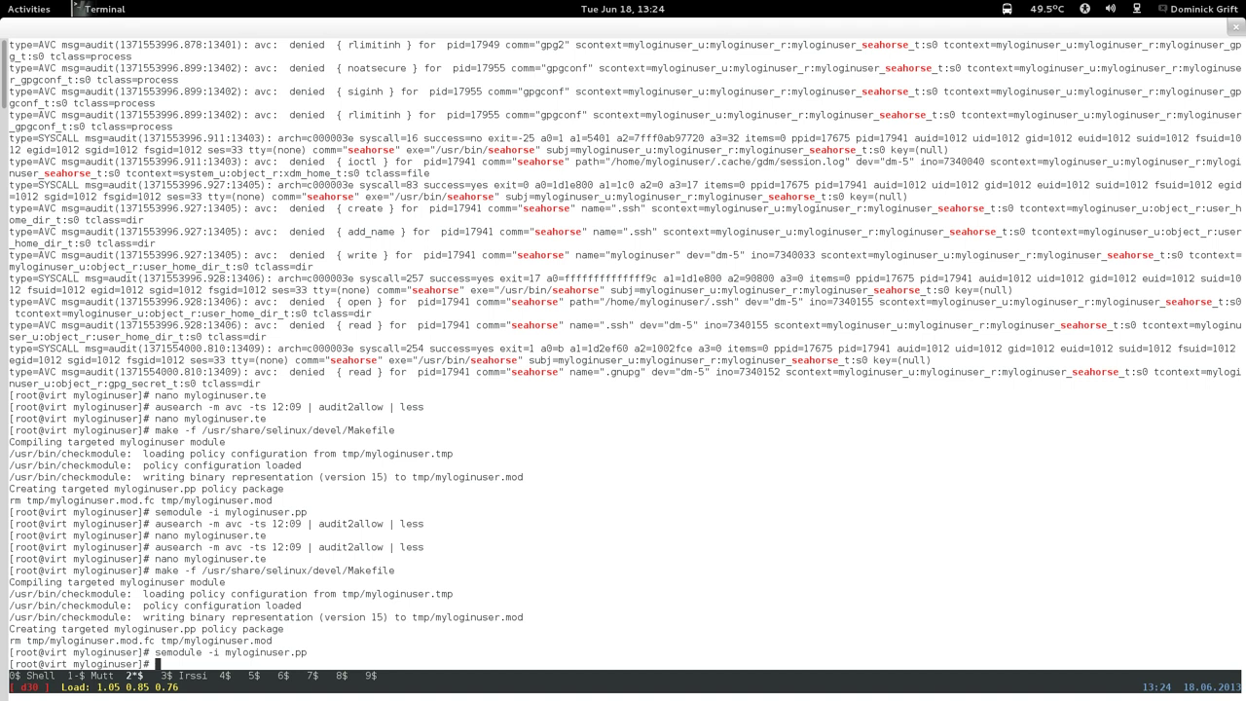
Recursively relabel /home/myloginuser/.ssh with restorecon -R -v -F.
text(restorecon -R -v -G)
key(BackSpace)
text(F /home)
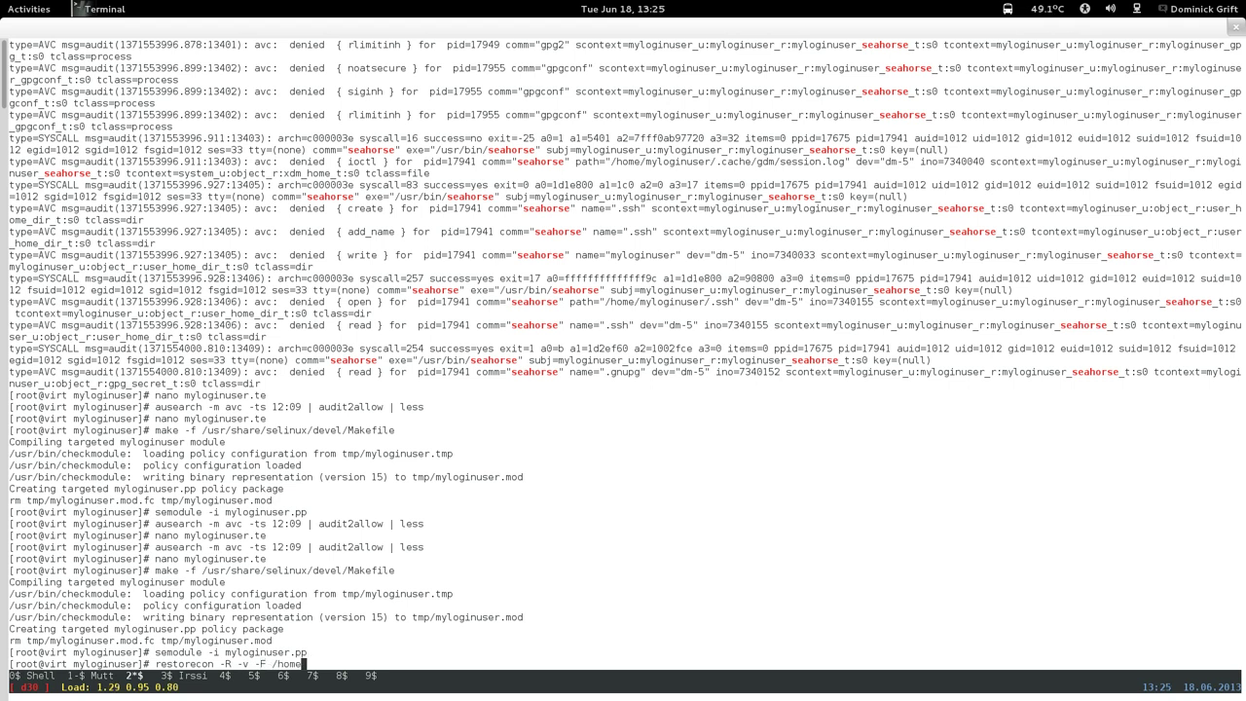
text(/mylogi)
text(nuser)
text(/.sh)
text(h)
key(Return)
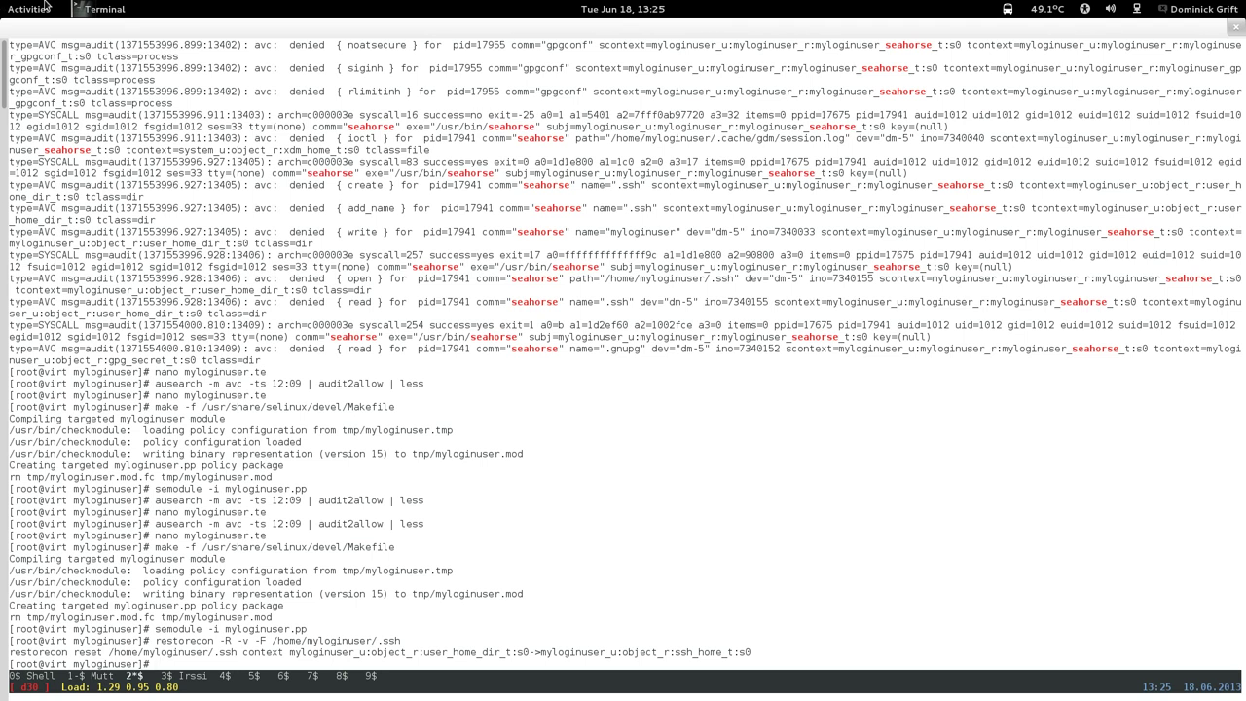
Bring the Fedora18 virtual machine window to the front.
mouse_move(2, 2)
click(1228, 78)
click(787, 328)
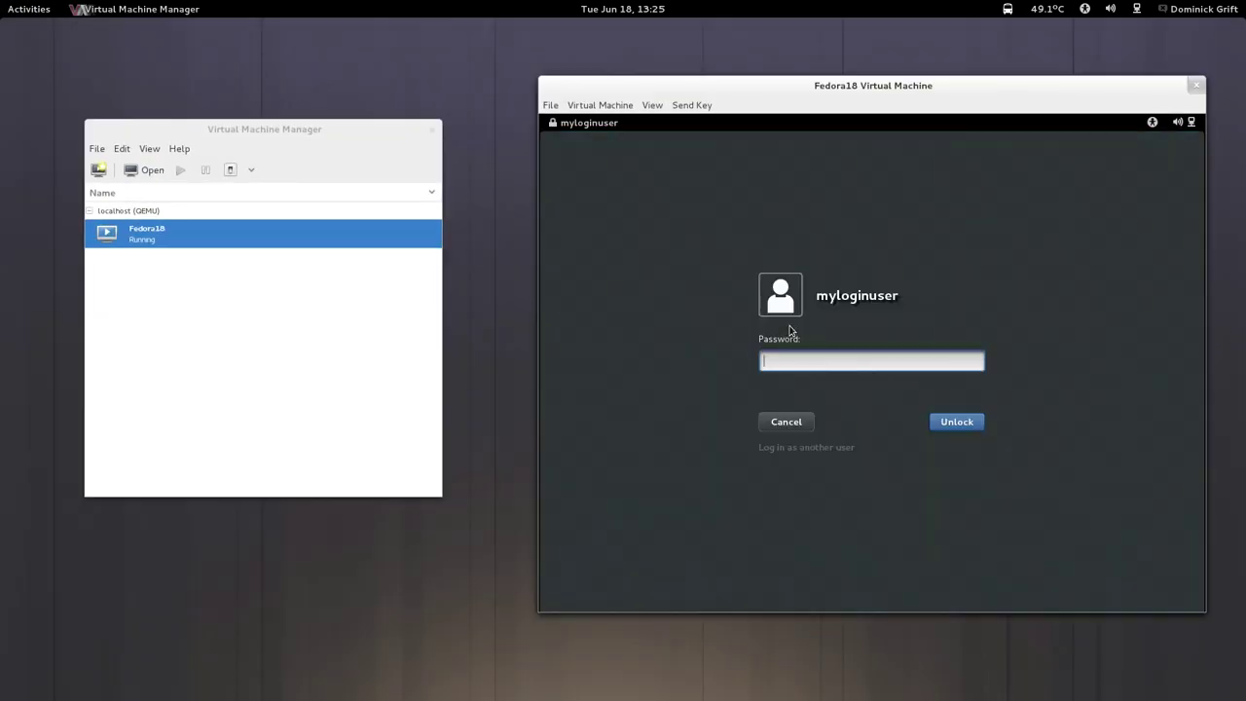
Unlock the Fedora18 guest session with the user's password.
key(BackSpace)
key(BackSpace)
text(••••••••••)
key(Return)
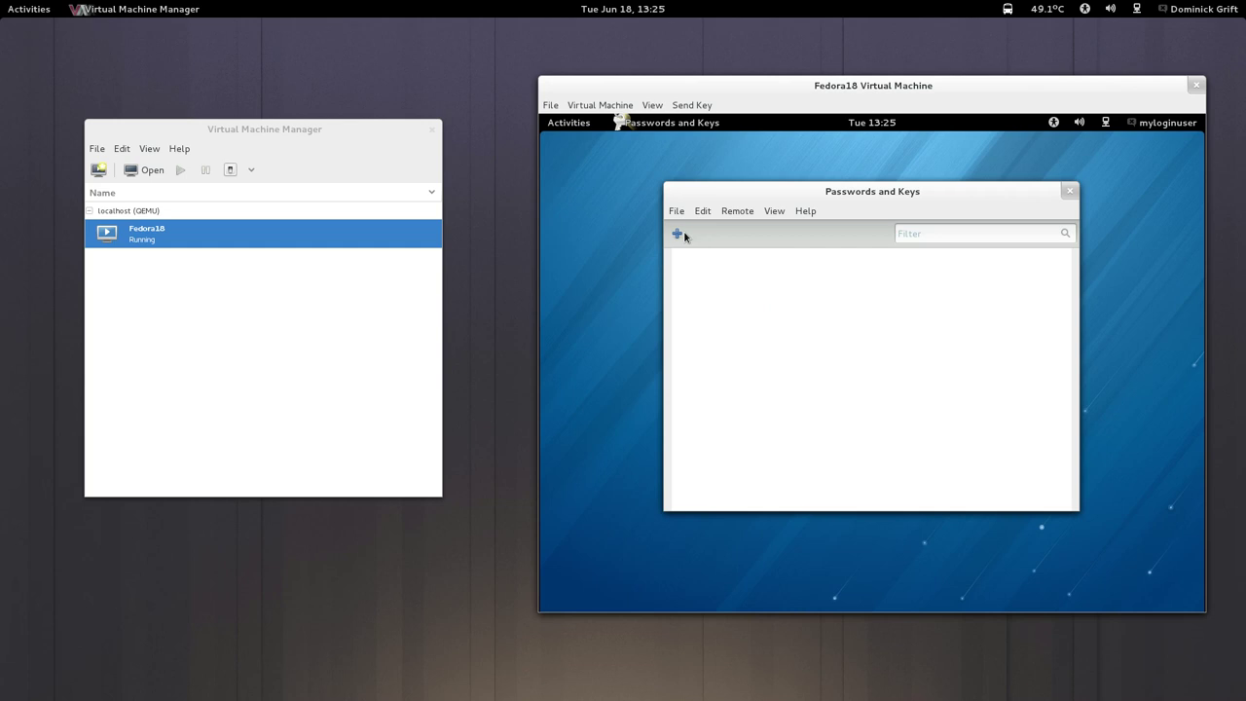
Look through the File and neighbouring menus of Passwords and Keys.
click(672, 210)
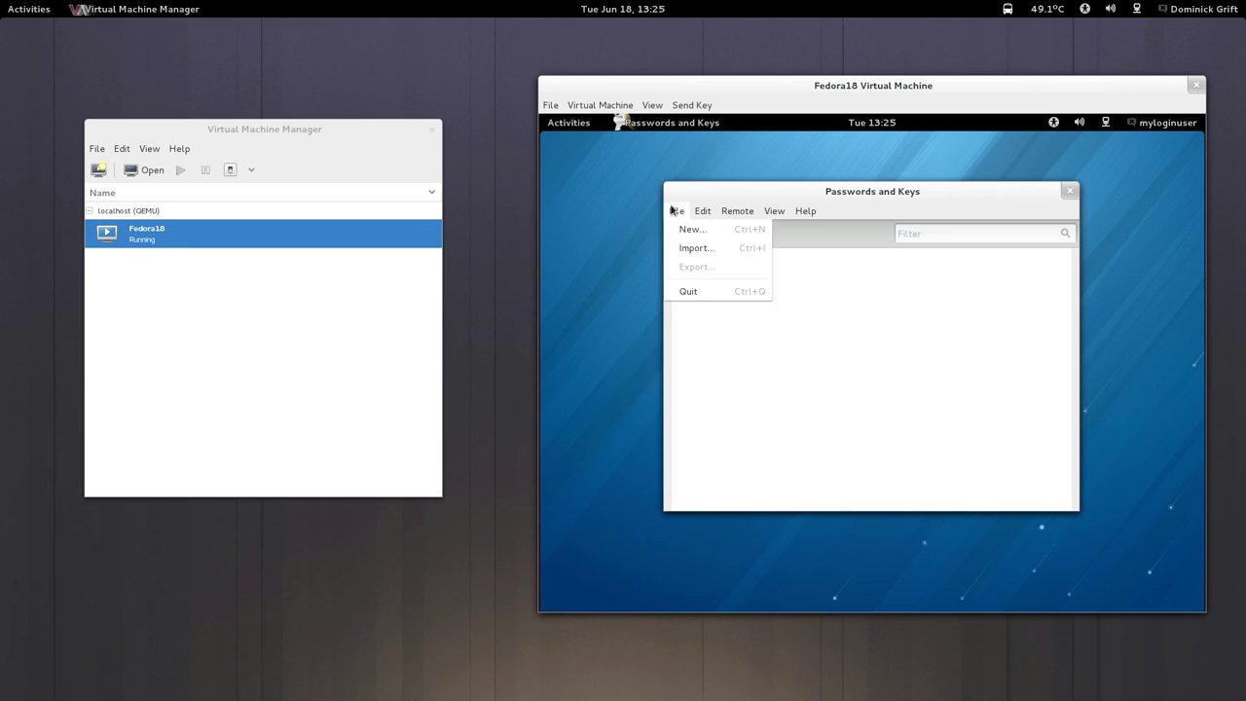
mouse_move(698, 214)
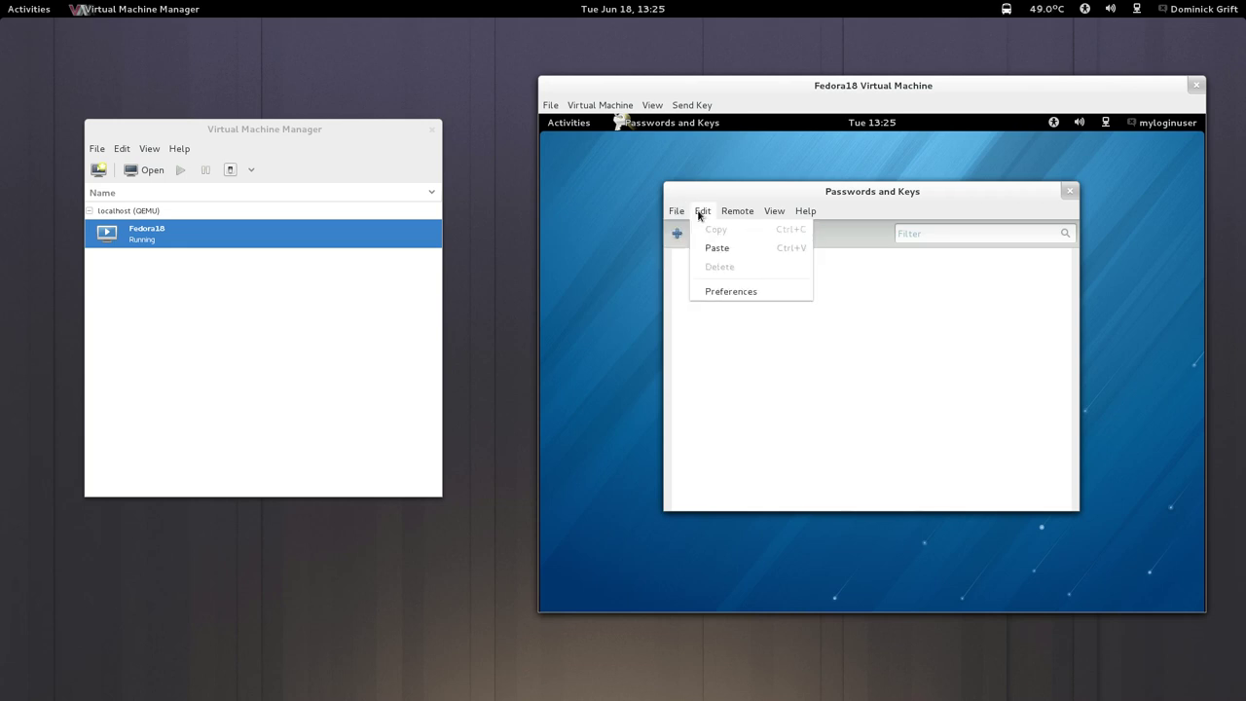
mouse_move(804, 210)
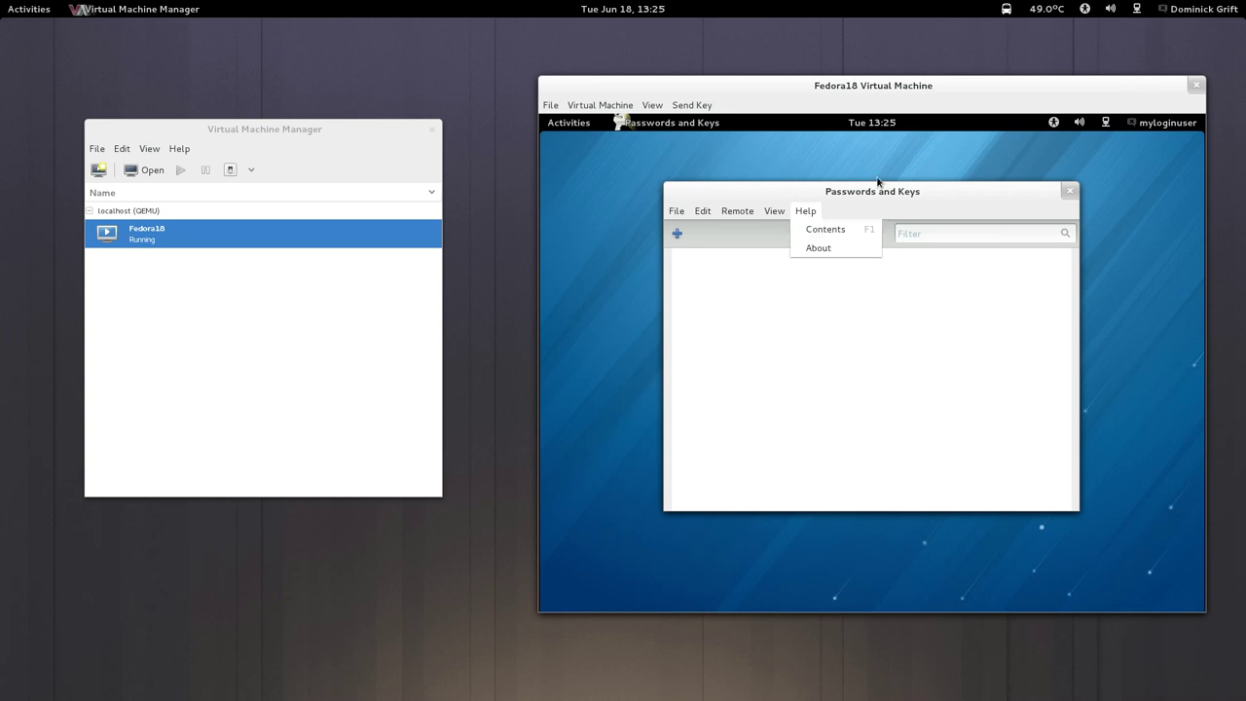
key(super)
scroll(800, 339, down, 1)
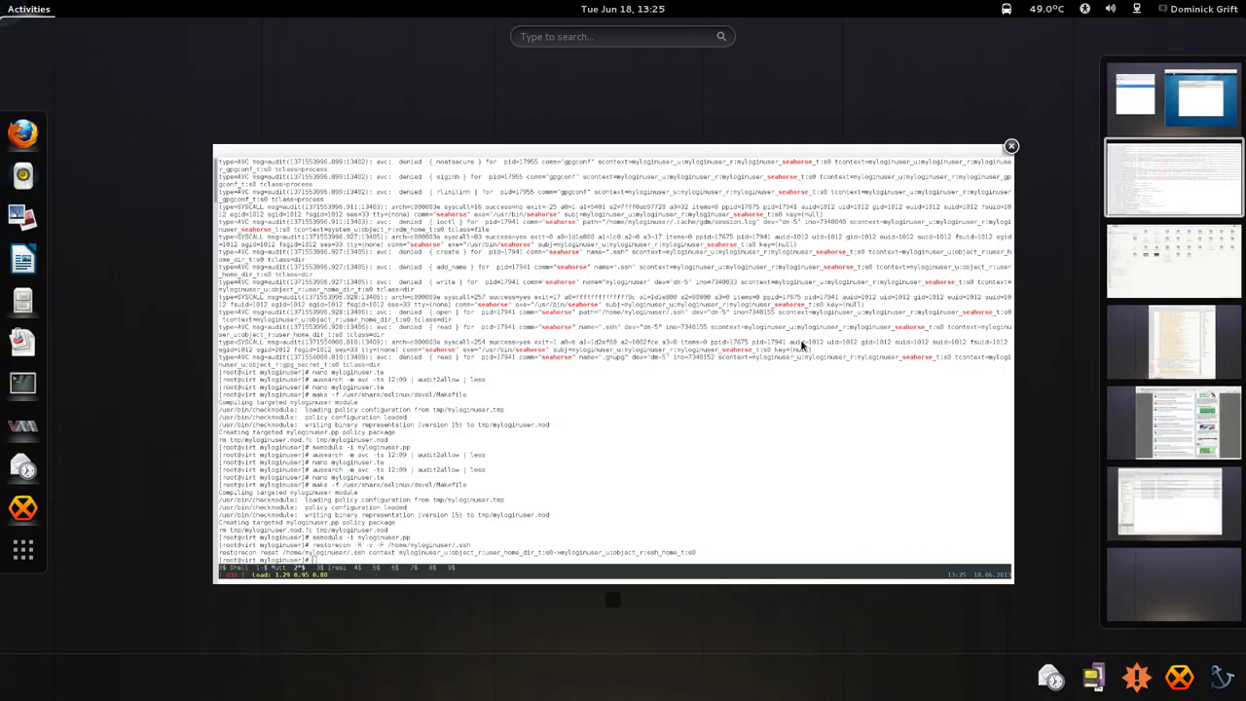
Reopen myloginuser.te in nano and jump to the # seahorse section.
click(800, 339)
key(Up)
key(Up)
key(Up)
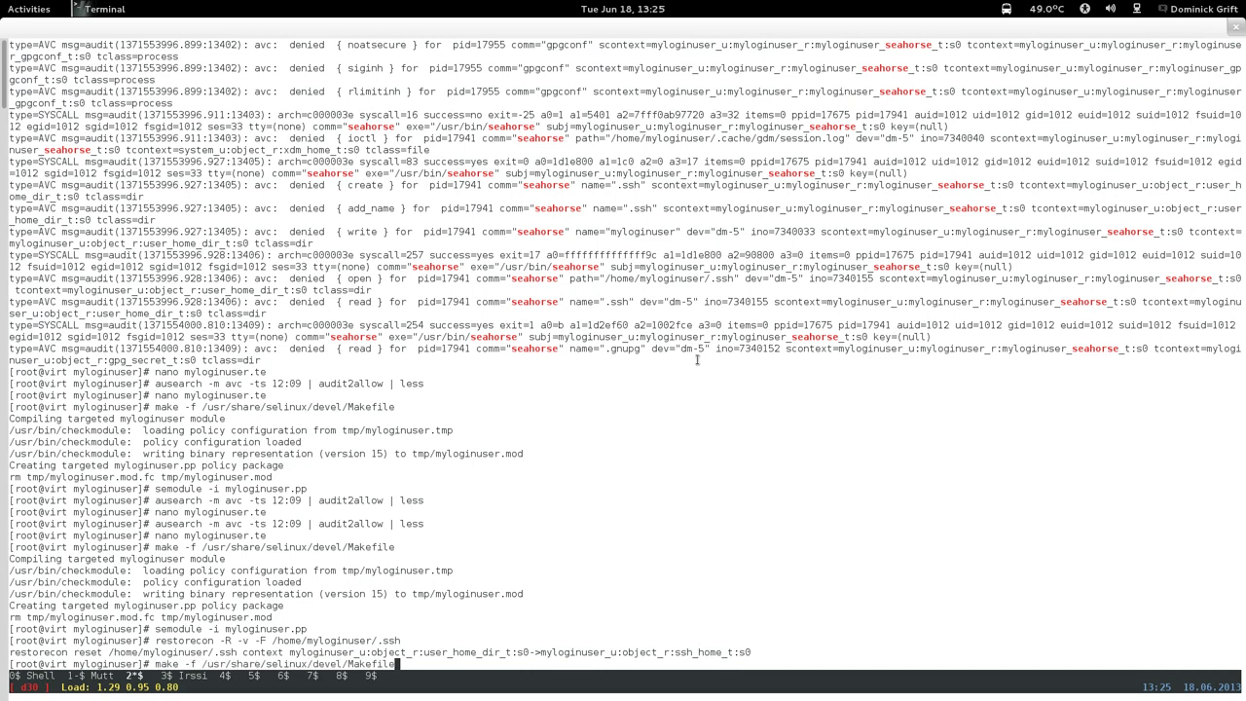
key(Up)
key(Return)
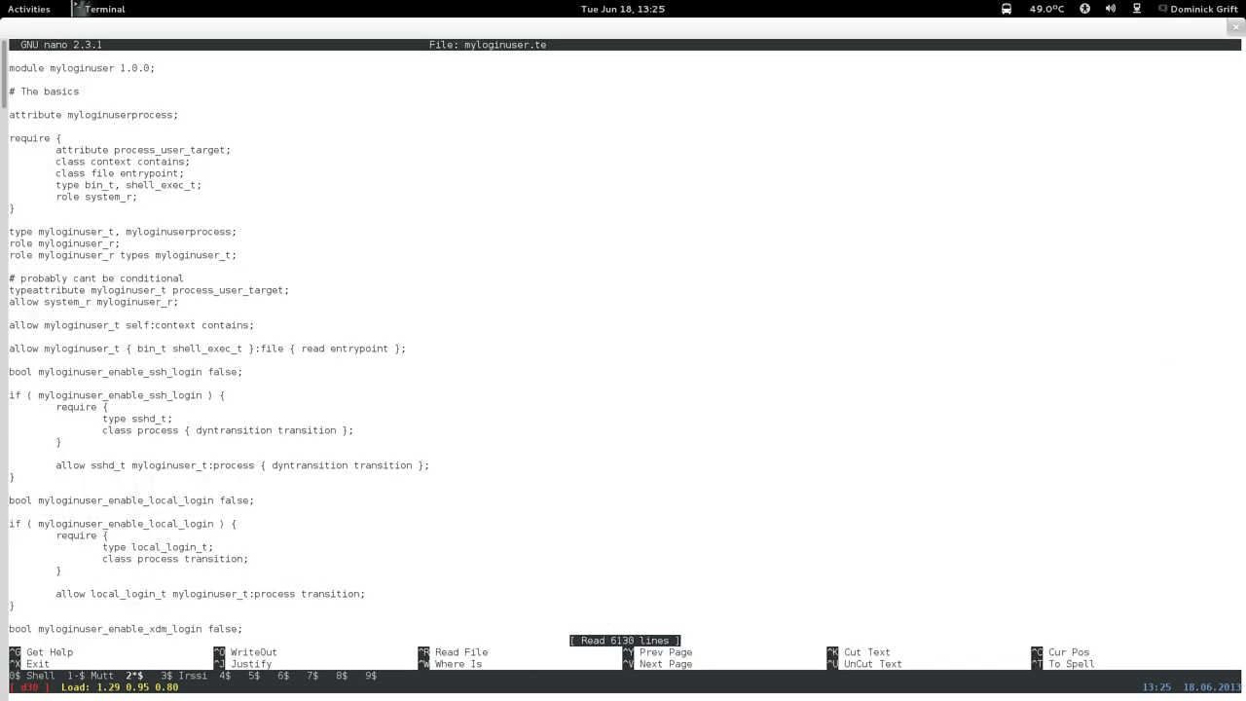
key(ctrl+w)
text(# search)
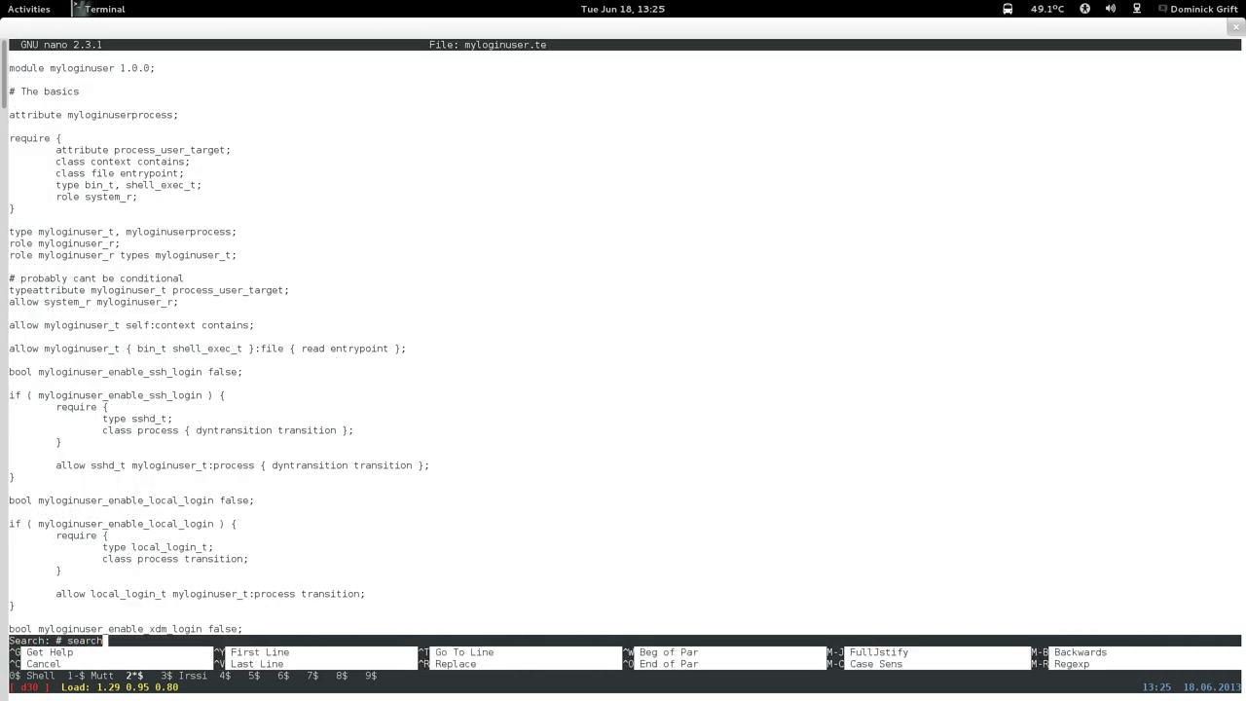
key(BackSpace)
key(BackSpace)
key(BackSpace)
text(horse)
key(Return)
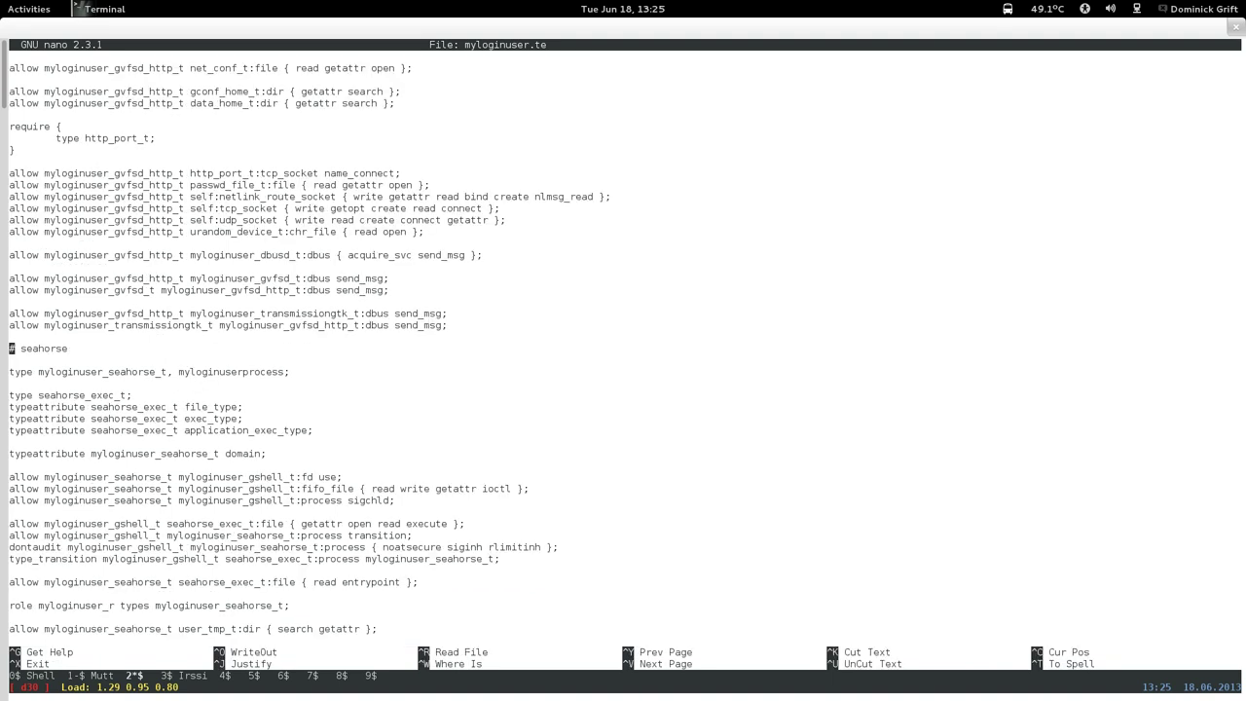
Append ', runs_yelp' to the myloginuser_seahorse_t type line.
key(Page_Down)
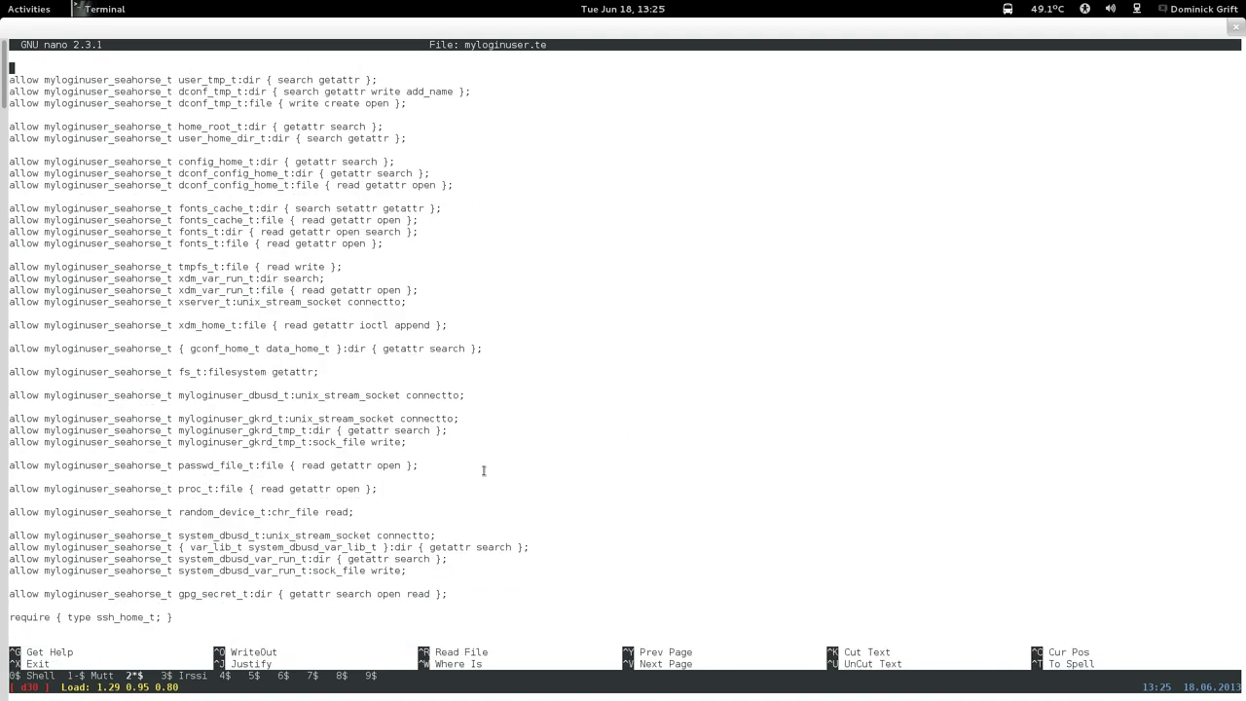
key(Page_Up)
key(Down)
key(Down)
key(Down)
key(Down)
key(Down)
key(Down)
key(Down)
key(Down)
key(Down)
key(Down)
key(Down)
key(Down)
key(Down)
key(Down)
key(Down)
key(Down)
key(Down)
key(Down)
key(Down)
key(Down)
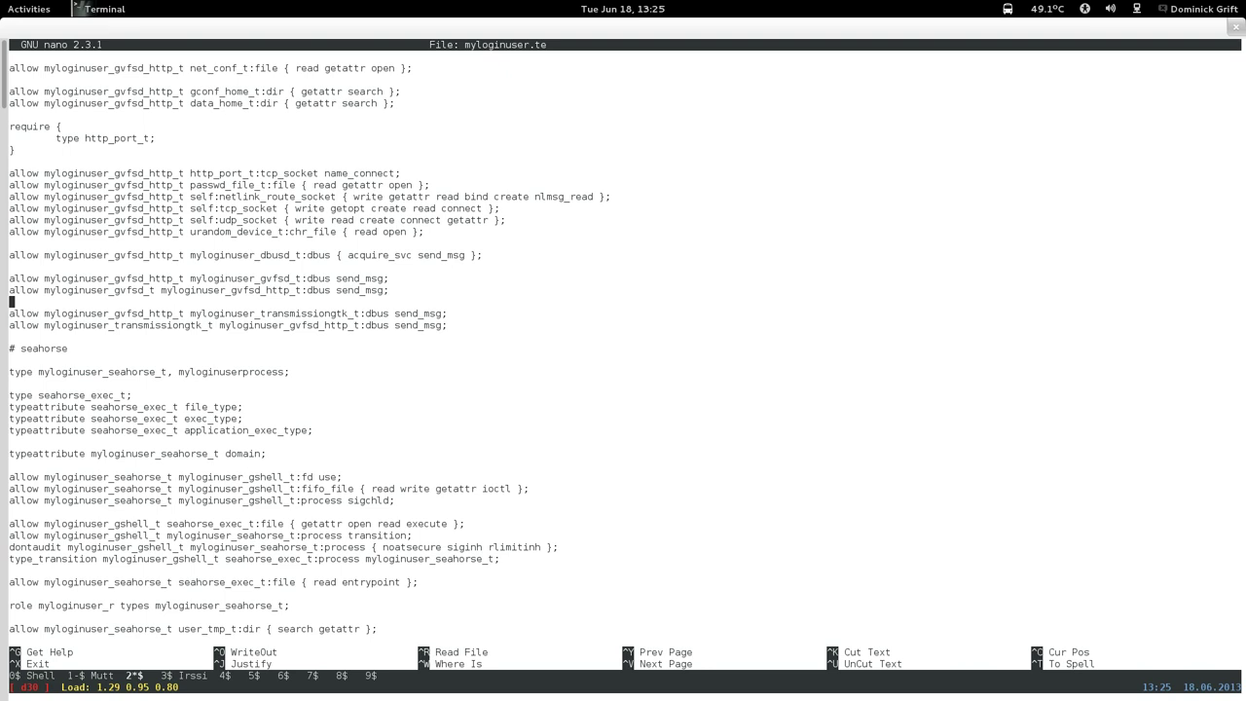
key(Up)
key(Up)
key(Left)
key(Left)
text(, runs_yelp)
Save myloginuser.te, rebuild the module with make, and load it with semodule -i myloginuser.pp.
key(ctrl+x)
key(y)
key(Return)
key(Up)
key(Up)
key(Up)
key(Up)
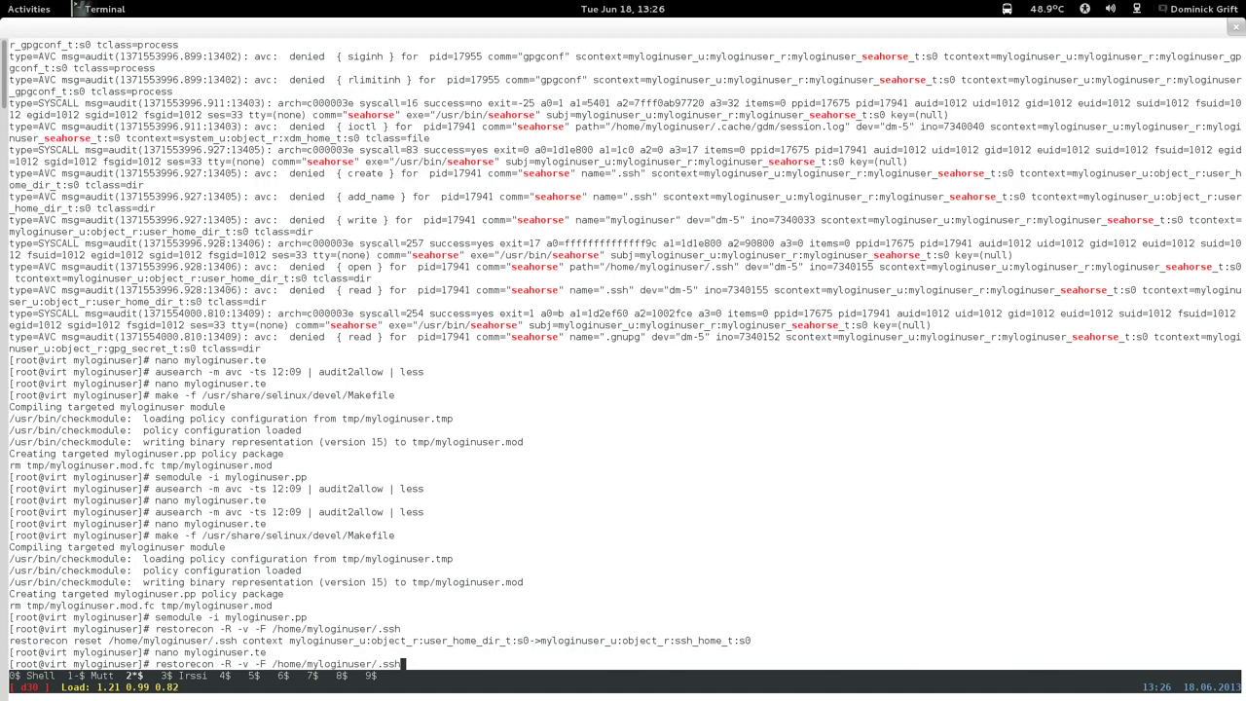
key(Return)
key(Up)
key(Up)
key(Up)
key(Up)
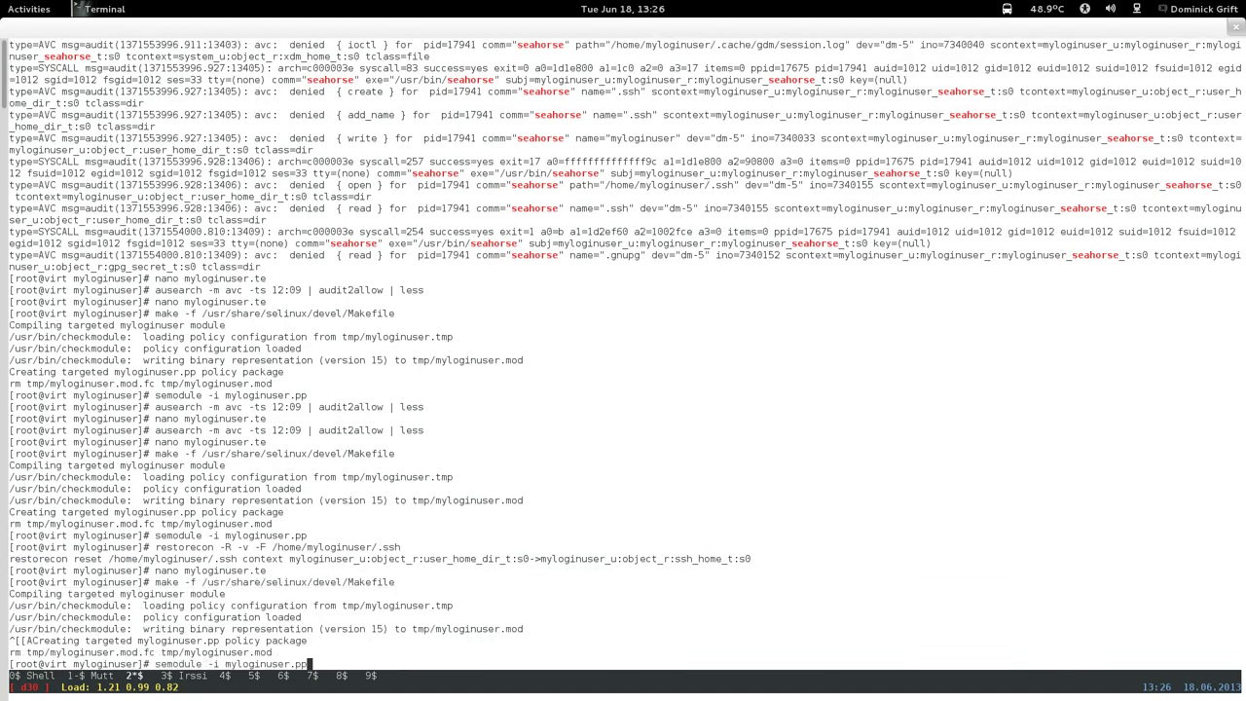
key(Return)
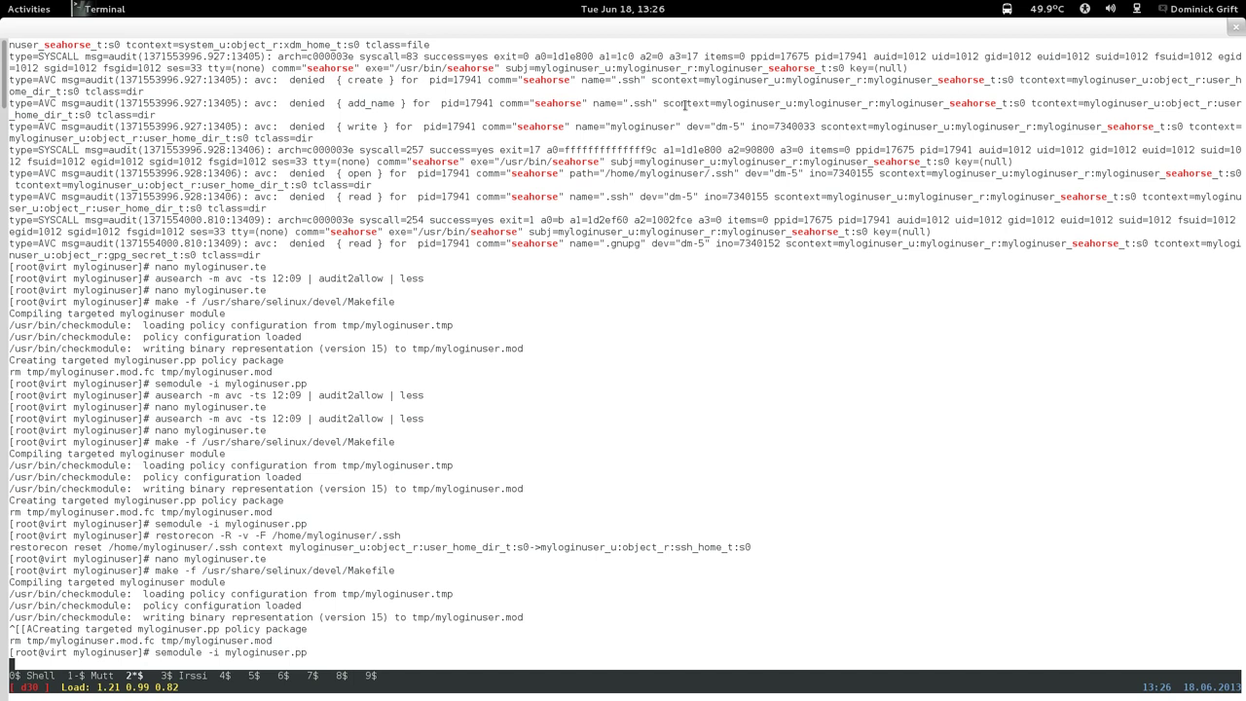
mouse_move(2, 2)
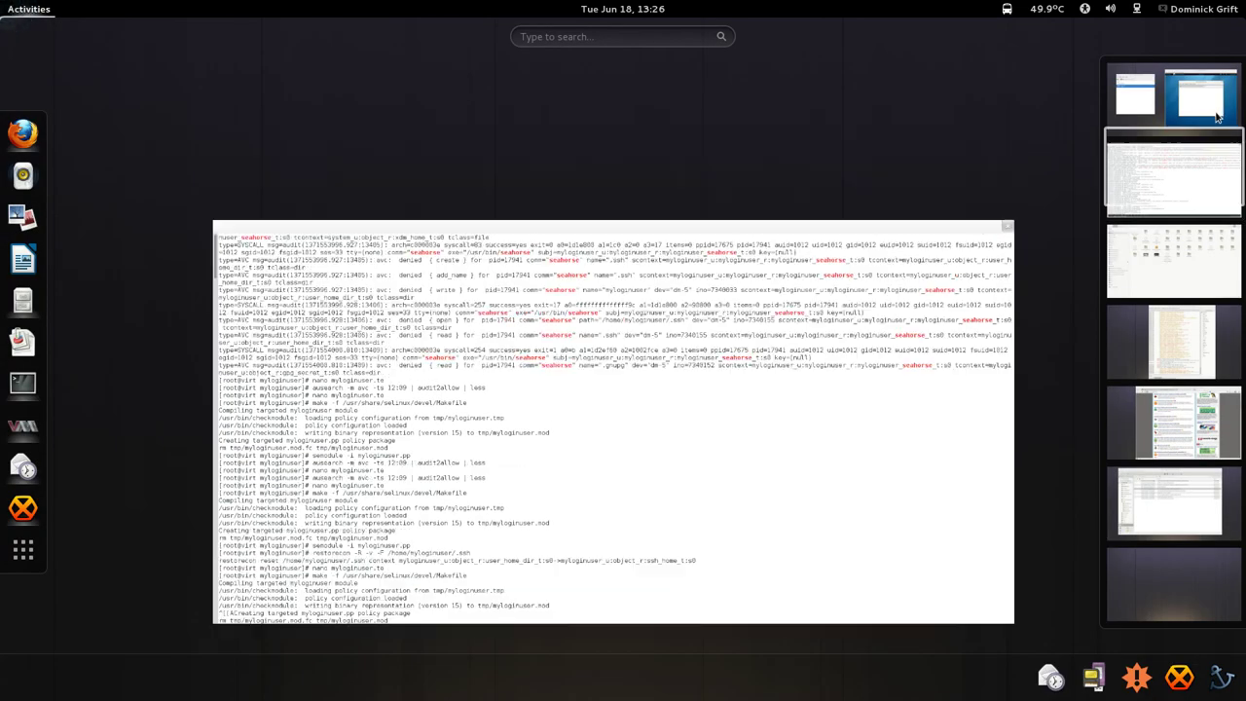
click(1215, 117)
click(887, 360)
click(807, 212)
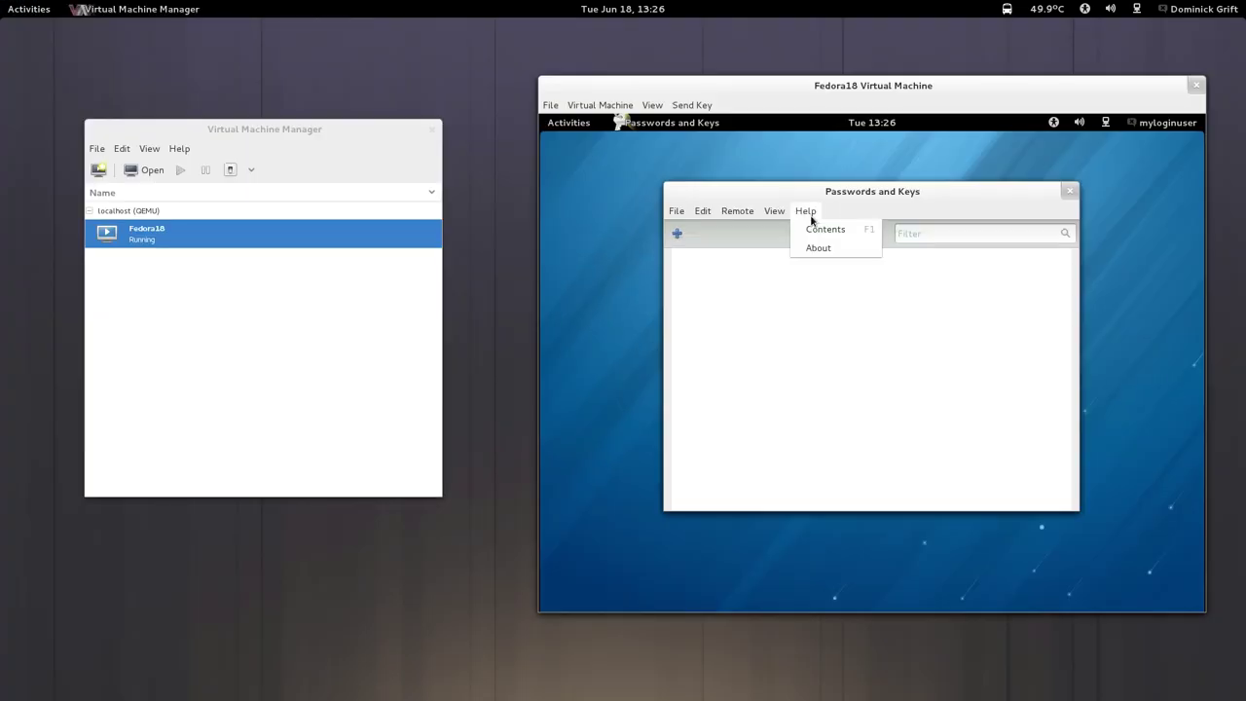
click(824, 230)
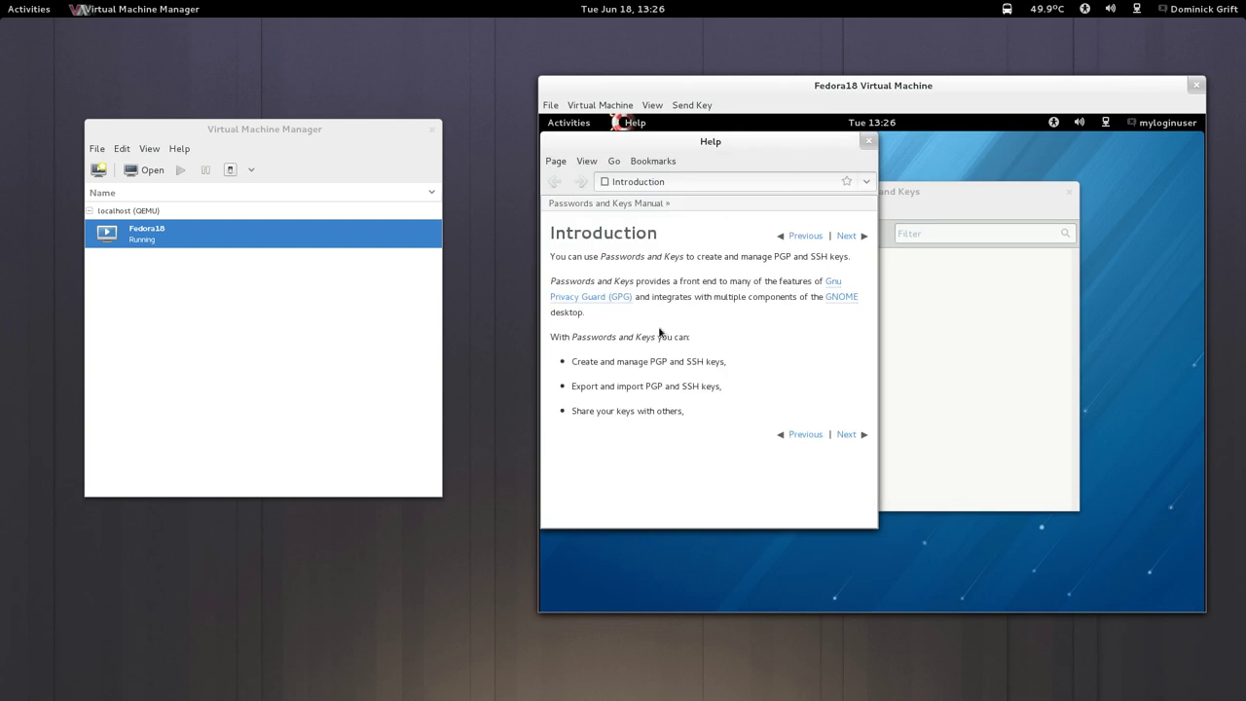
click(867, 139)
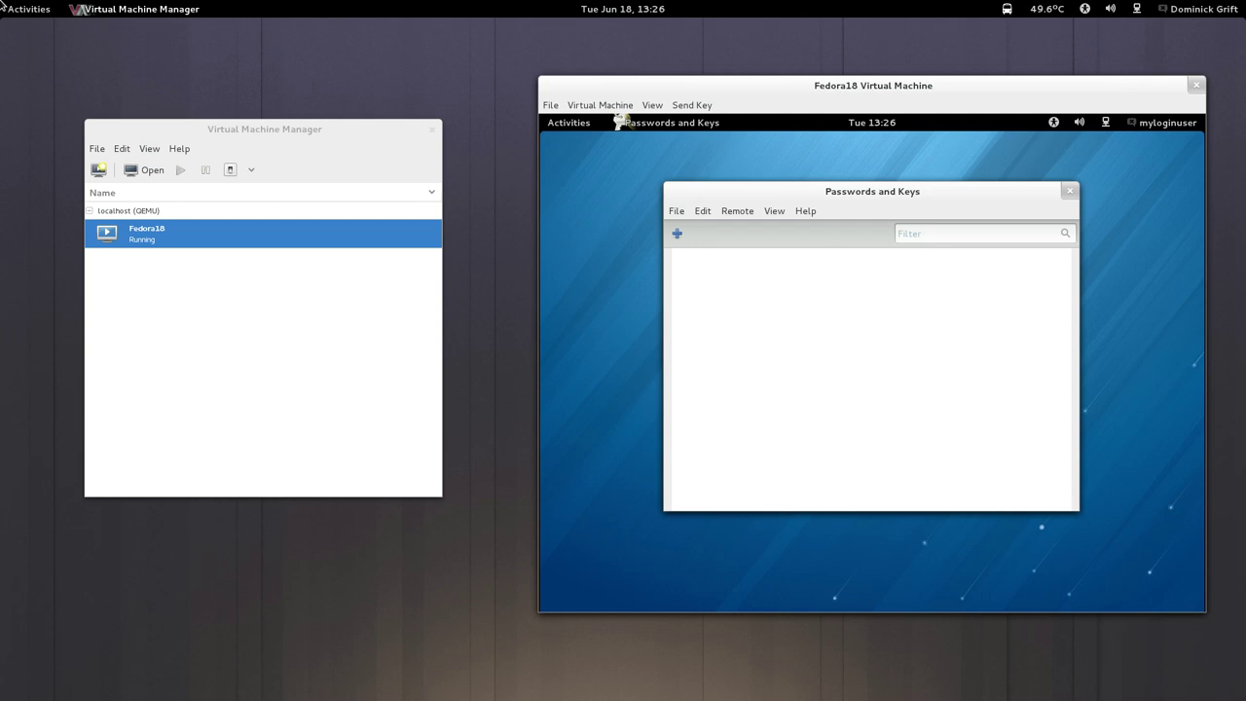
mouse_move(2, 2)
click(1238, 166)
click(759, 317)
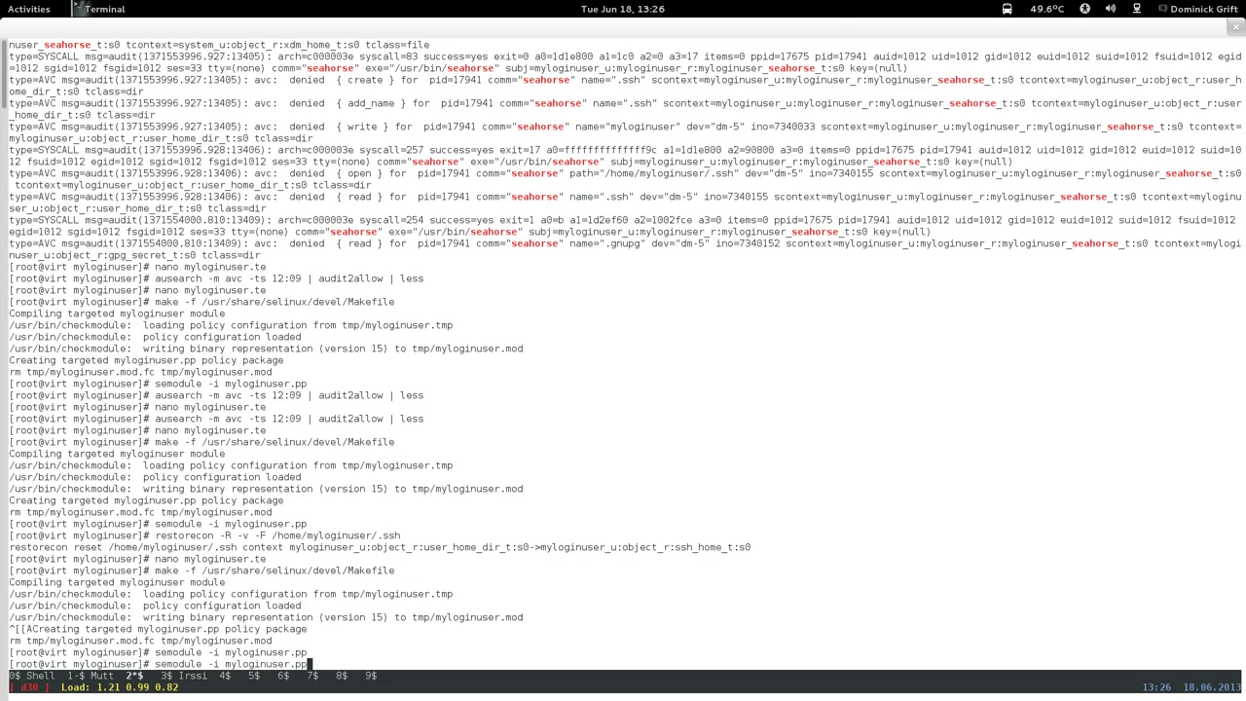
Rerun the ausearch -m avc | audit2allow listing from 13:20 and review the suggested rules.
key(Up)
key(Up)
key(Up)
key(Up)
key(Up)
key(Up)
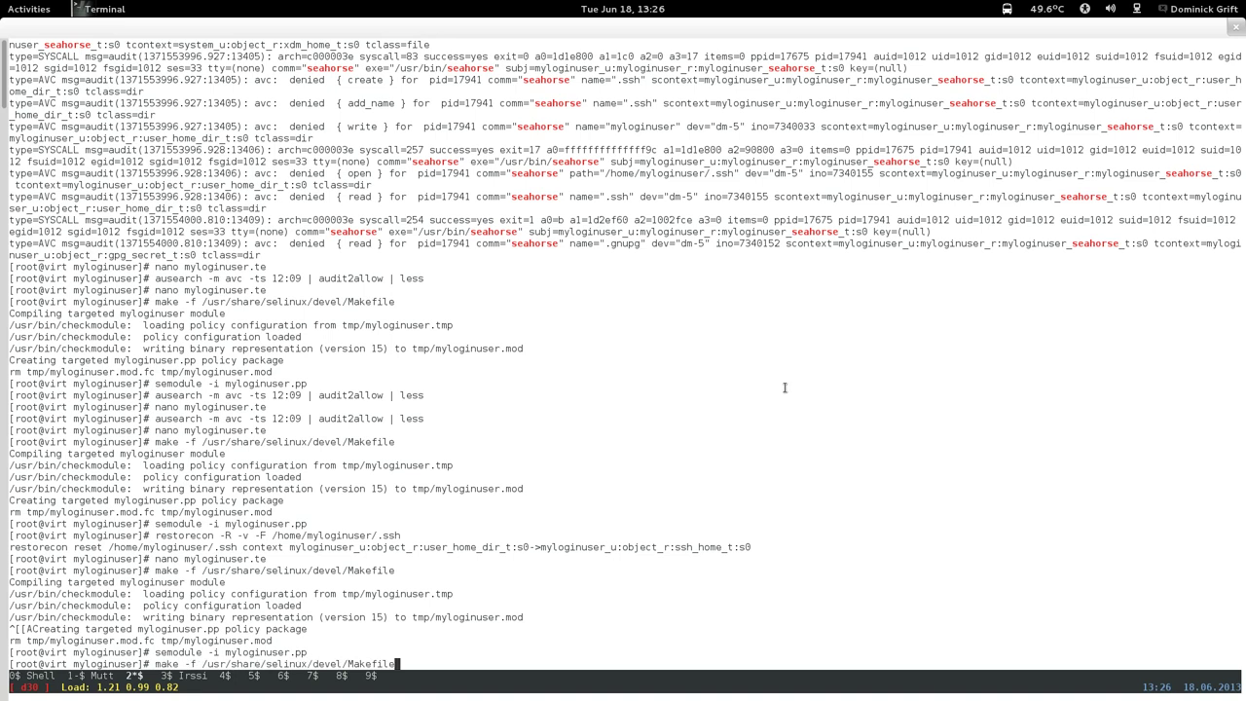
key(Up)
key(Up)
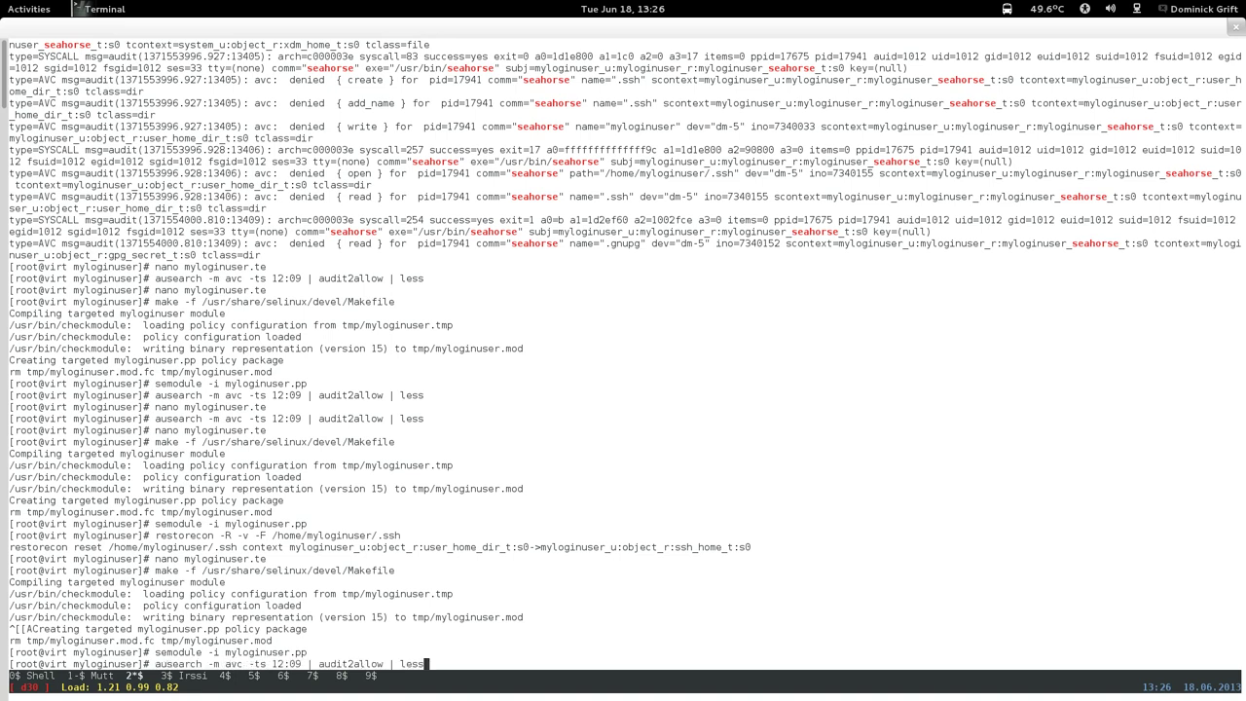
key(Left)
key(Left)
key(Left)
key(Left)
key(Left)
key(Left)
key(Left)
key(Left)
key(Left)
key(Left)
key(Left)
key(Left)
key(Left)
key(Left)
key(Left)
key(Left)
key(Left)
key(Left)
key(Left)
key(Left)
key(Right)
key(BackSpace)
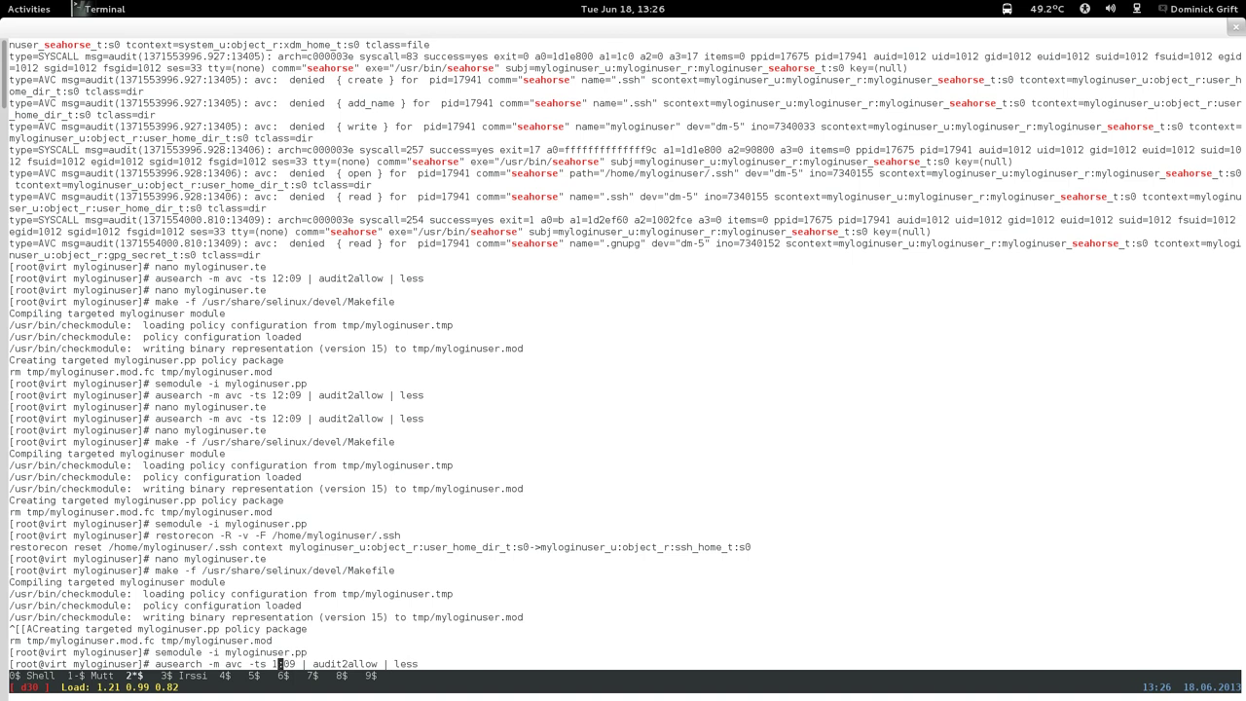
text(3)
key(Right)
key(Right)
key(Right)
key(BackSpace)
key(BackSpace)
text(20)
key(Return)
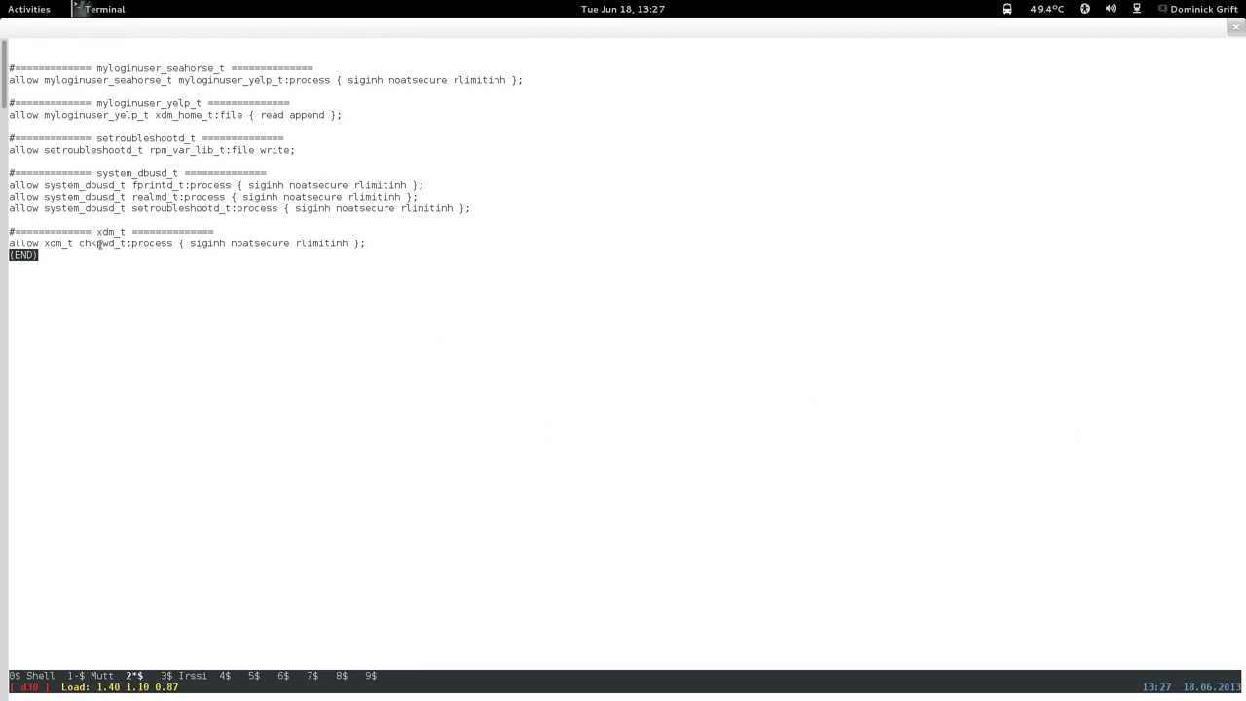
key(q)
key(super)
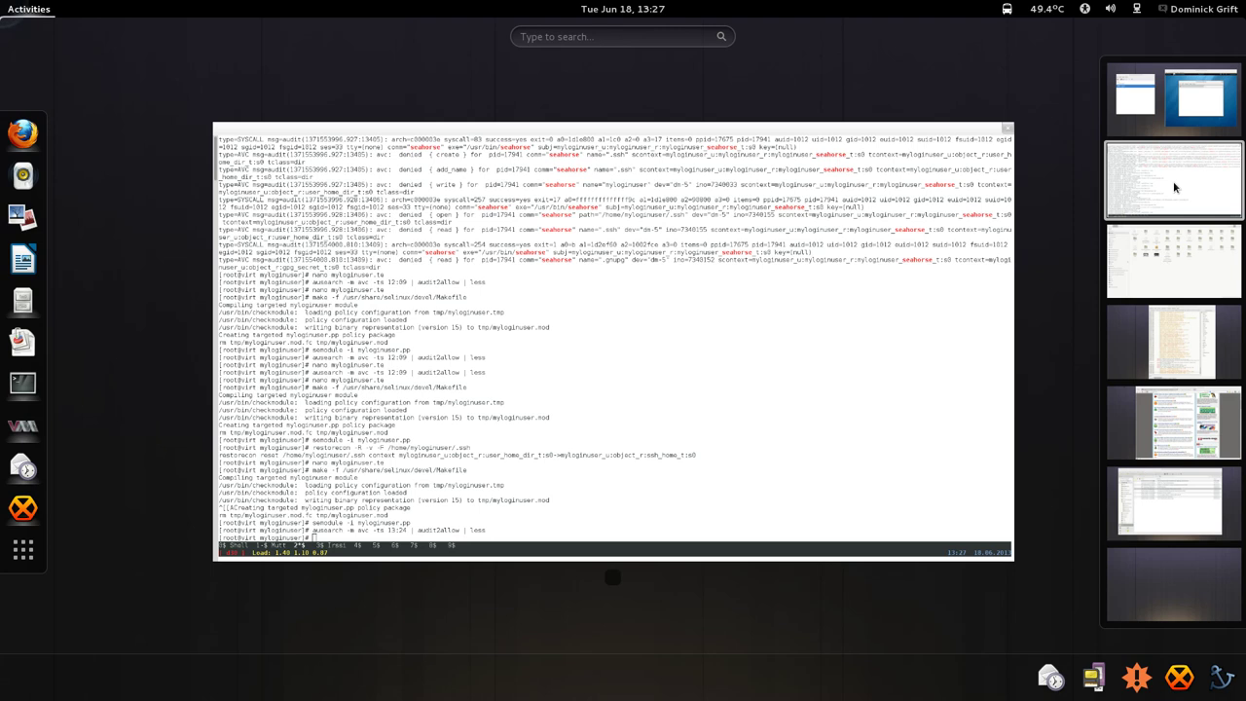
View the About dialog and credits of Passwords and Keys in the Fedora18 VM.
click(1186, 118)
click(874, 340)
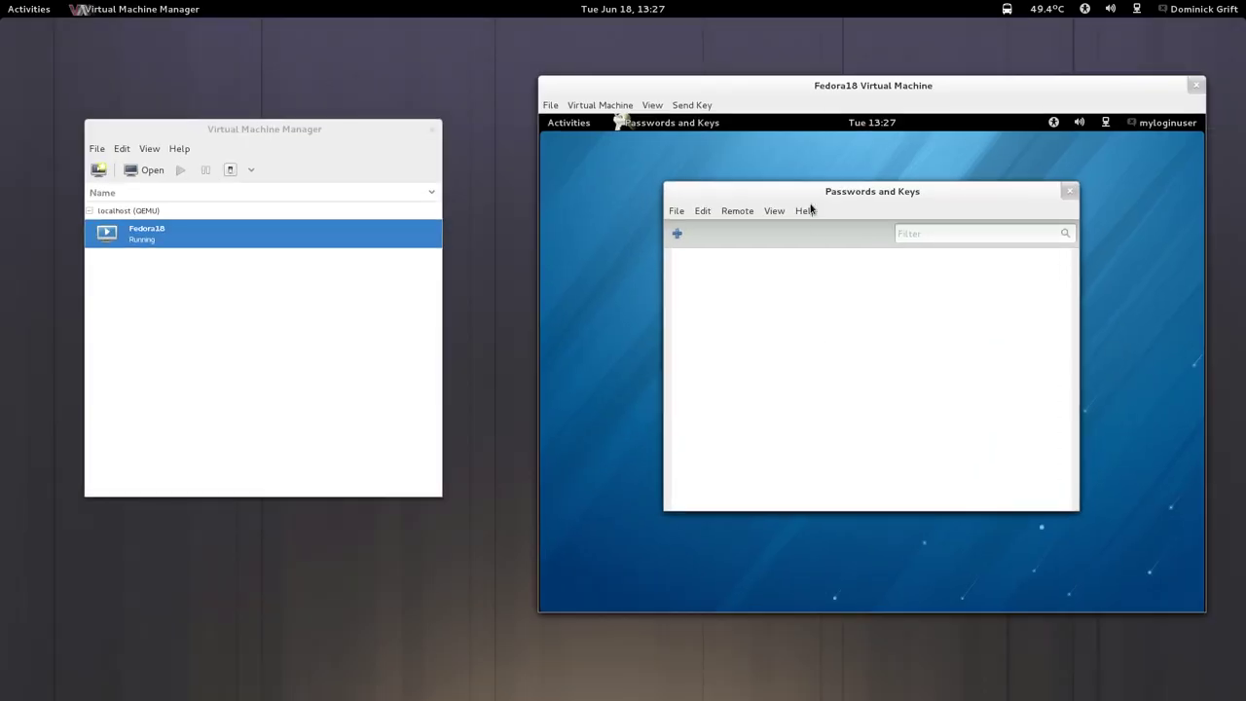
click(809, 210)
click(816, 251)
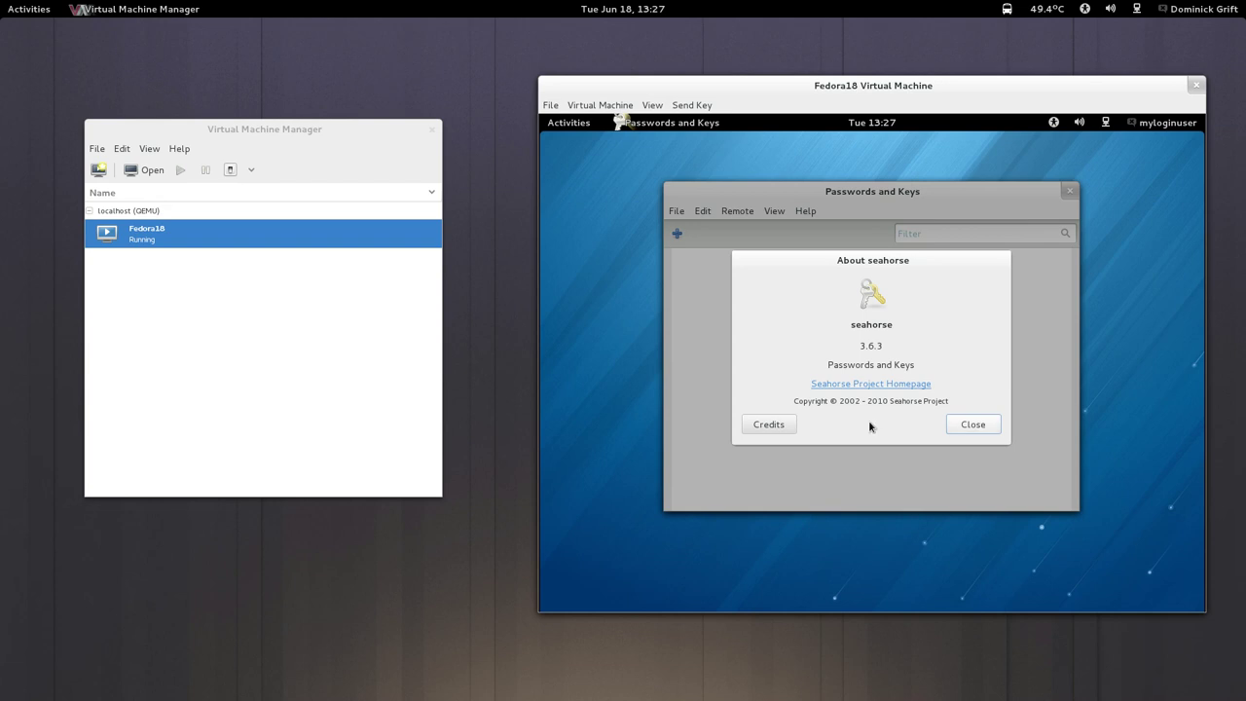
click(765, 427)
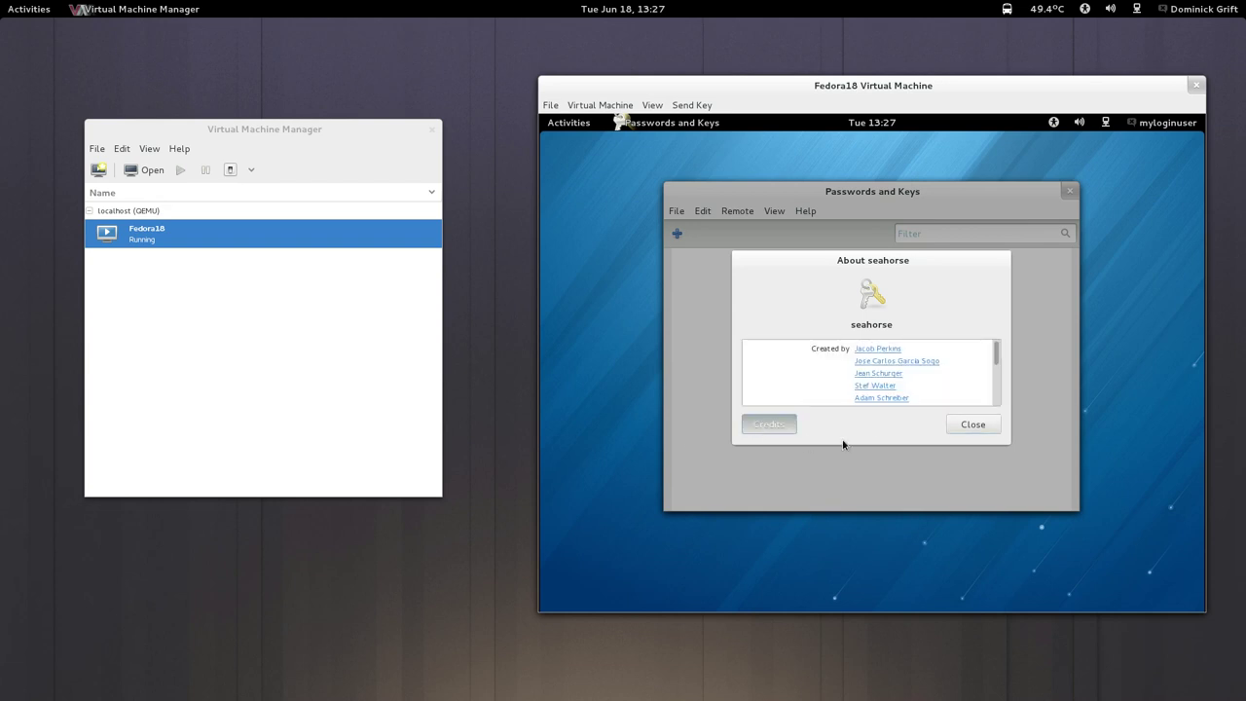
click(986, 429)
In Edit > Preferences, enable automatic key retrieval and synchronization of modified keys with key servers.
click(774, 211)
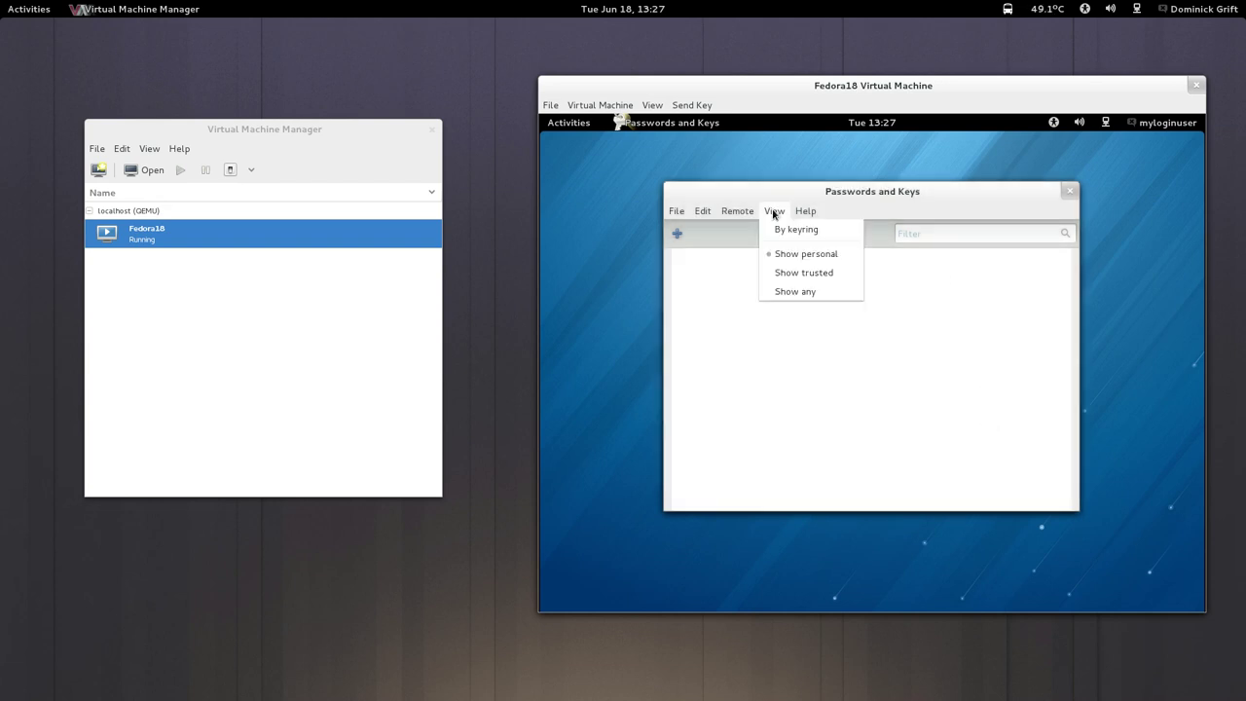
mouse_move(740, 211)
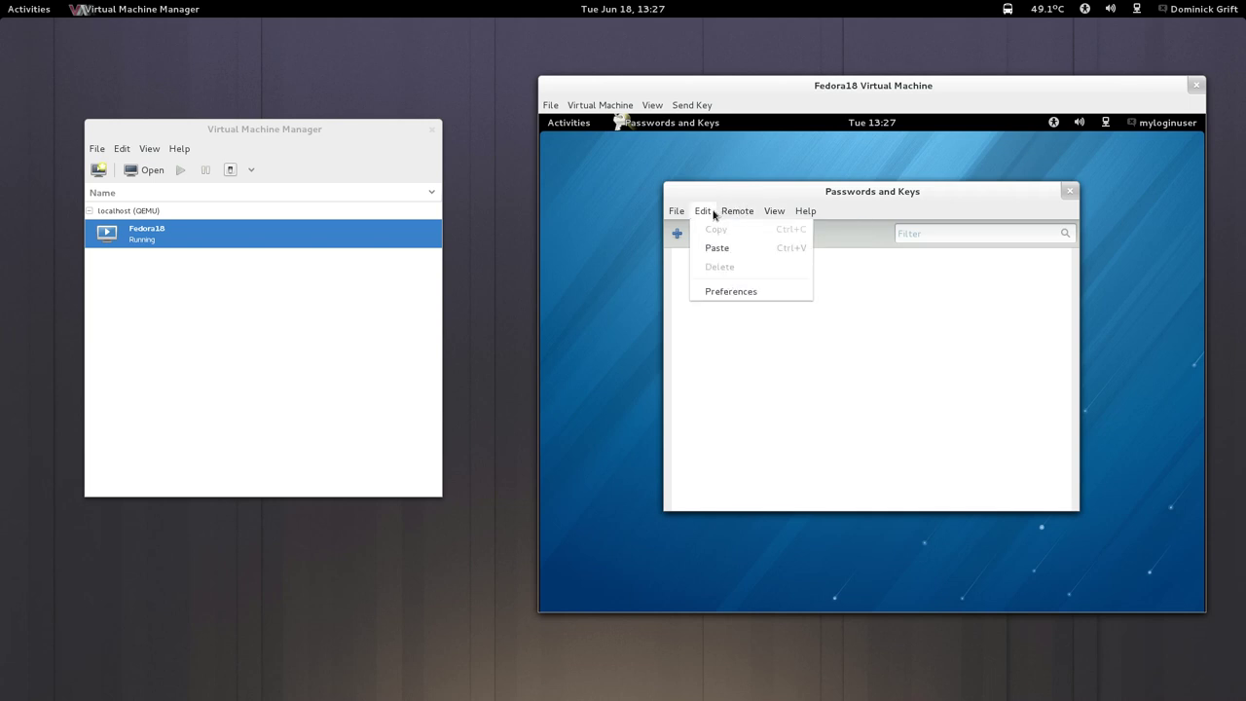
click(731, 294)
click(716, 212)
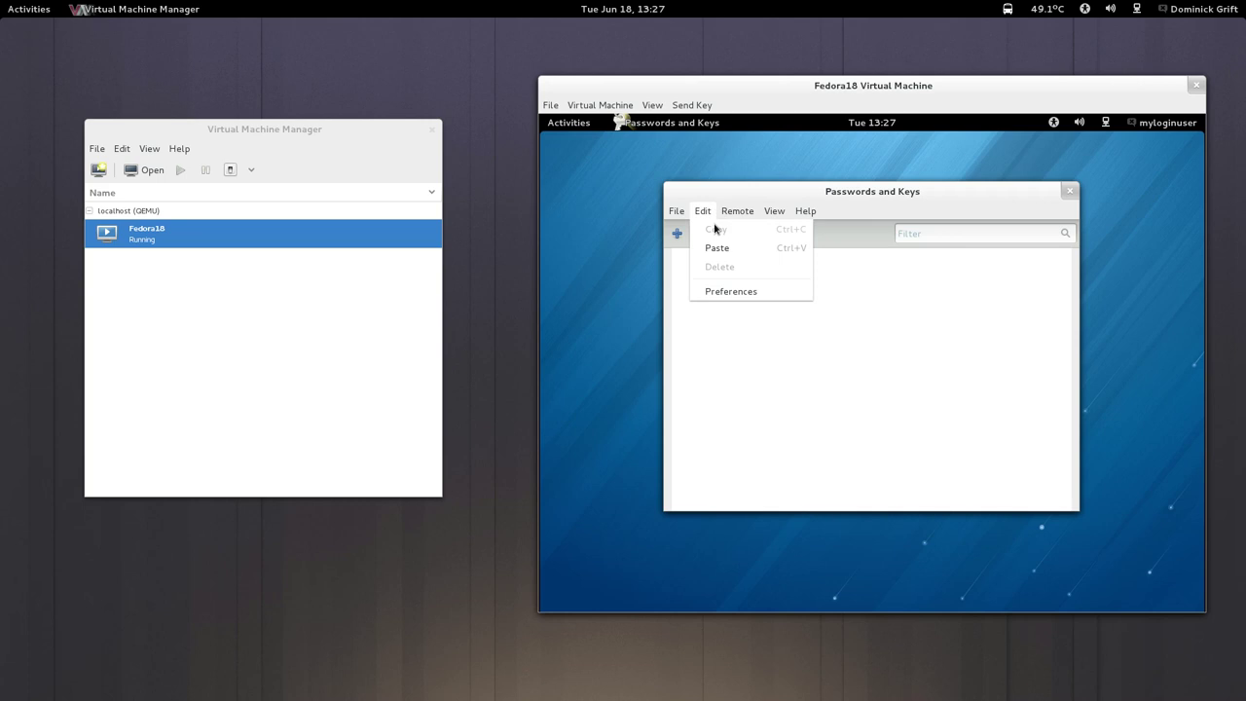
click(728, 290)
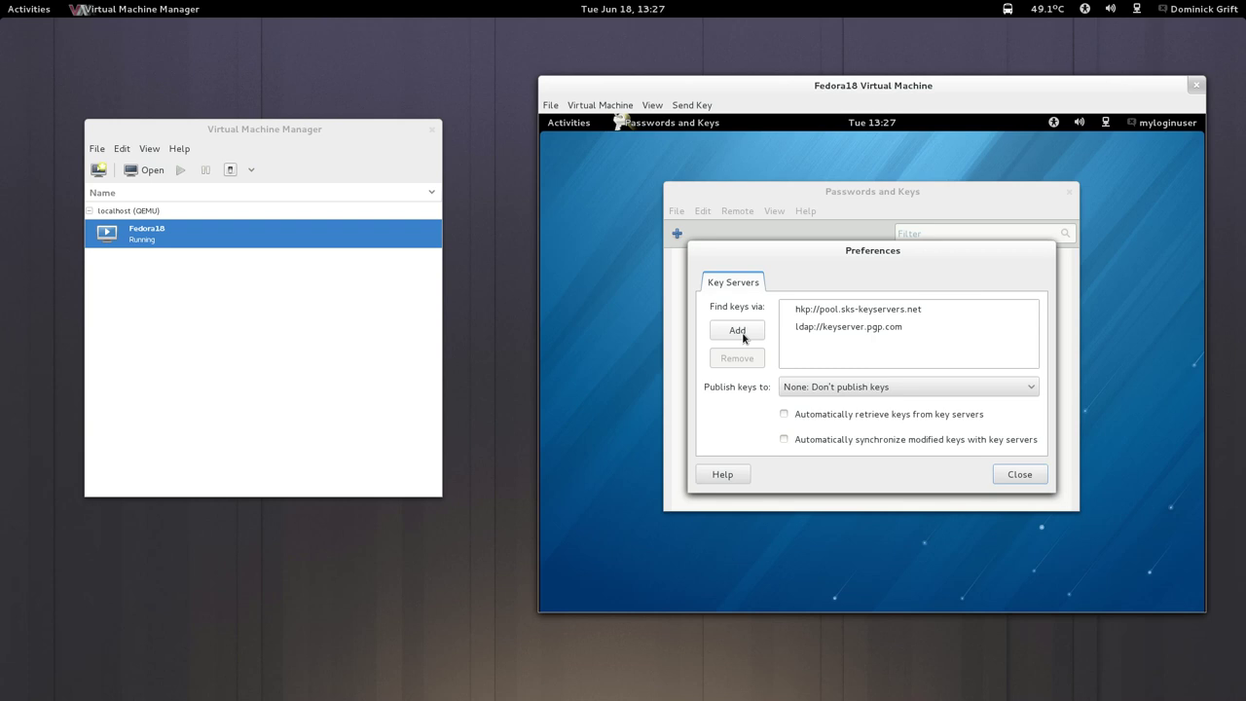
click(725, 475)
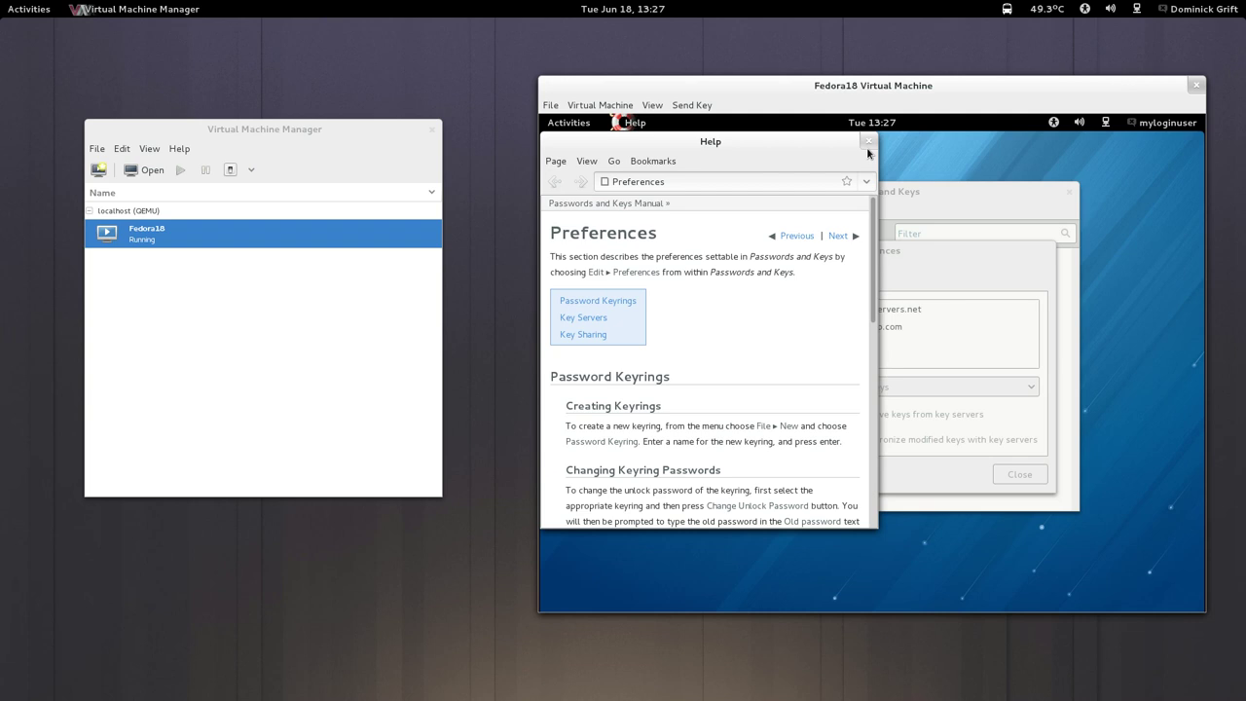
click(868, 143)
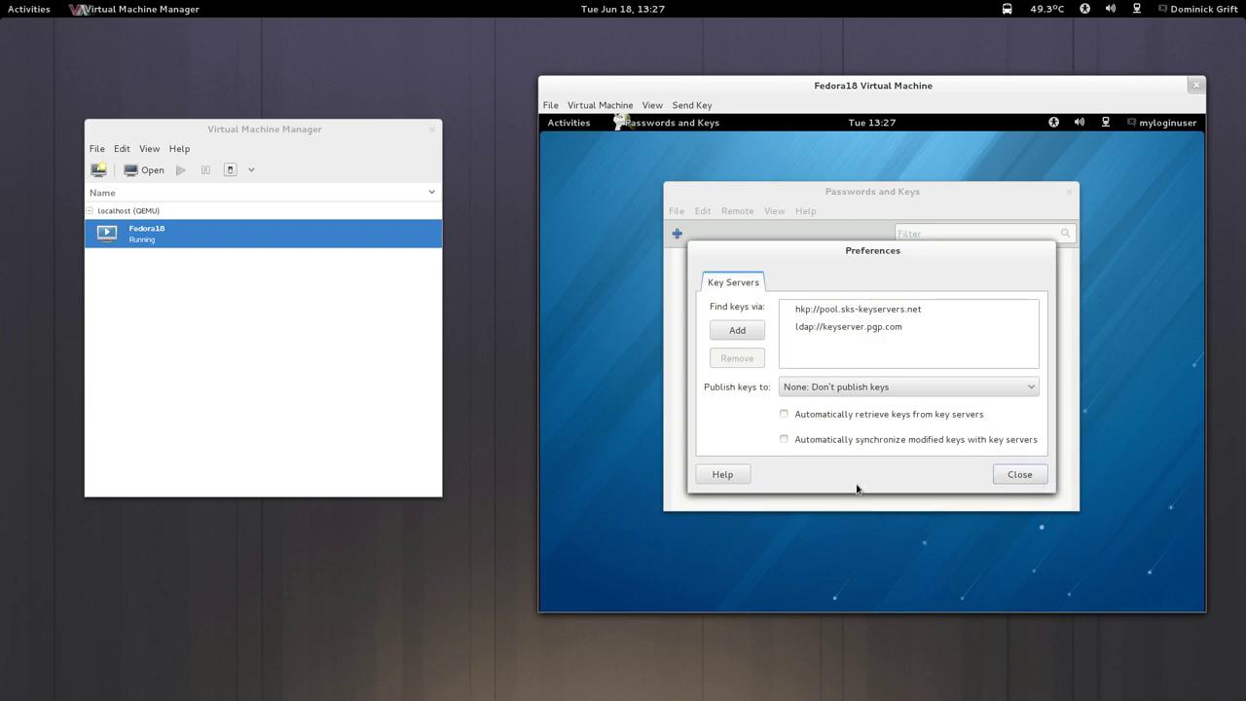
click(785, 414)
click(785, 440)
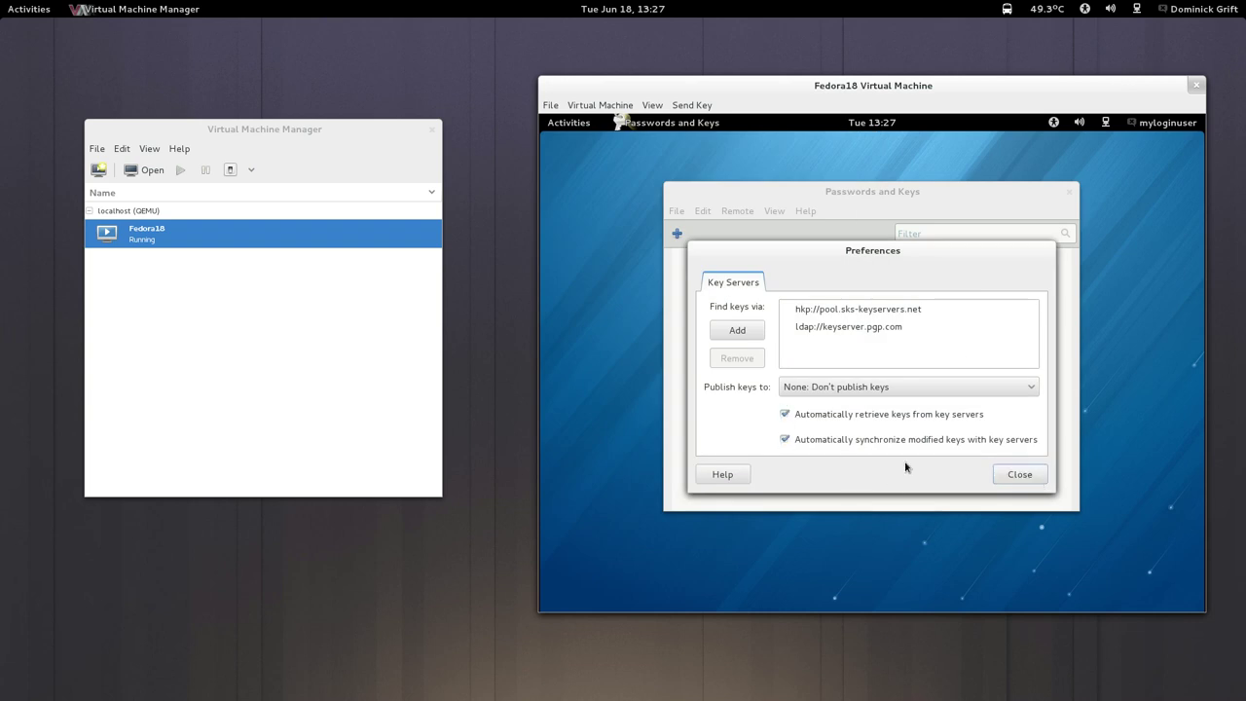
click(1018, 474)
Return to the full-screen terminal and quit the audit2allow listing.
mouse_move(2, 2)
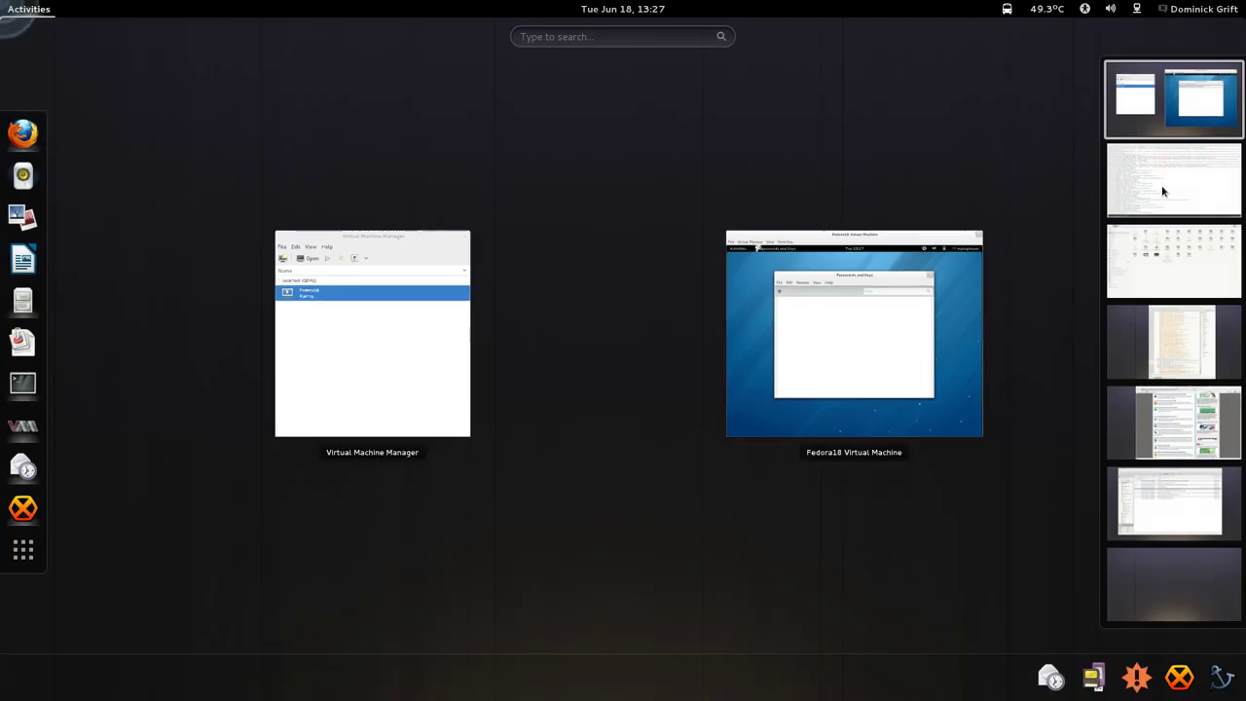
click(1162, 191)
click(576, 372)
key(ctrl+l)
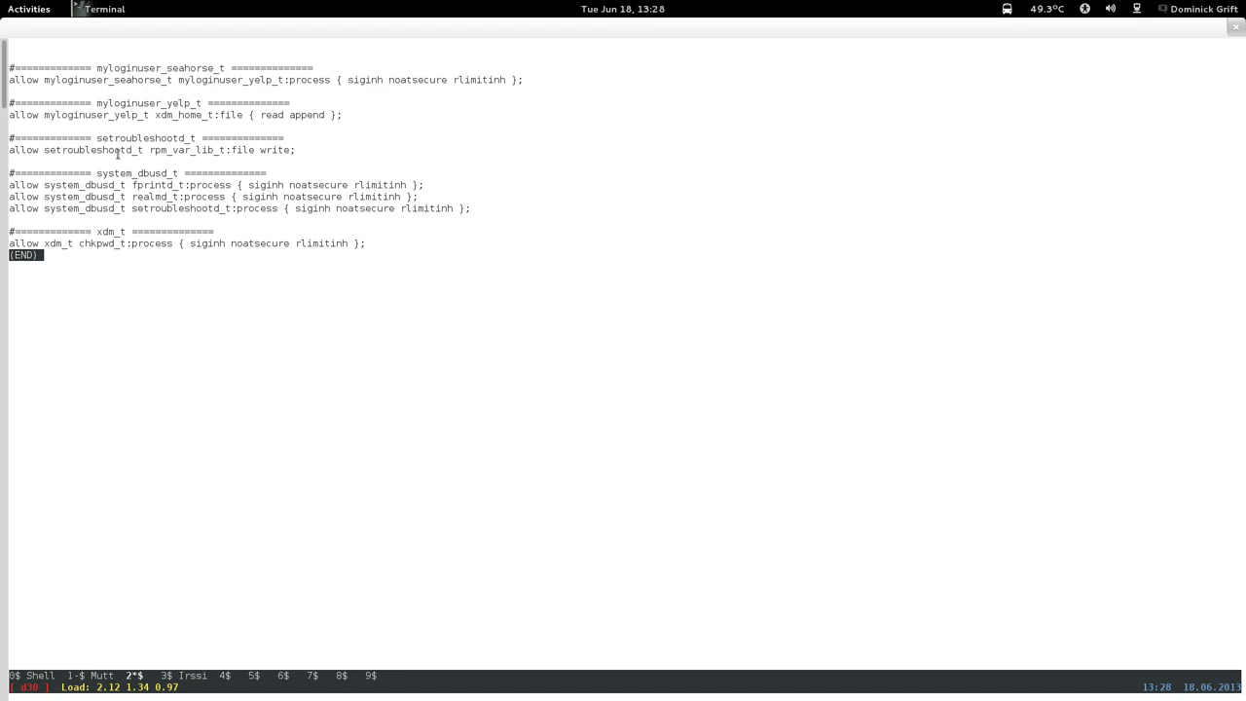
key(q)
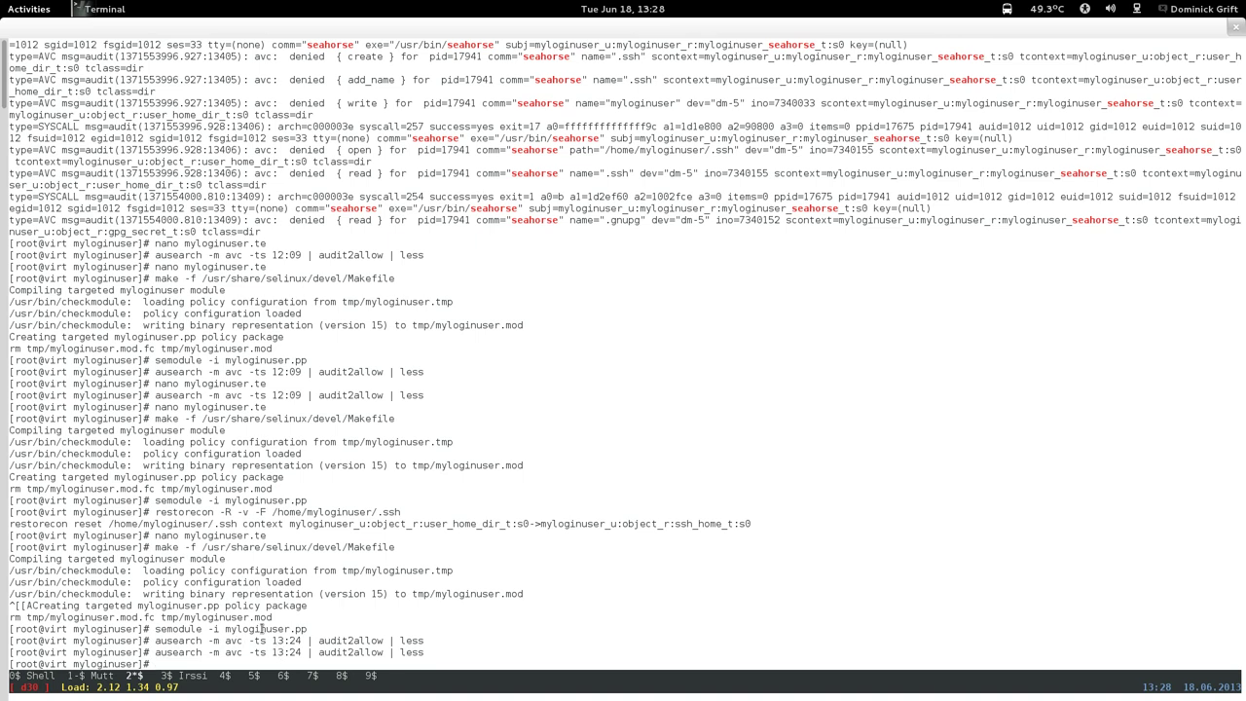
Read the latest seahorse dconf dbus denials at the end of /var/log/messages with less.
key(Up)
key(Down)
text(less /var/l)
text(og/message)
text(s)
key(Return)
key(shift+g)
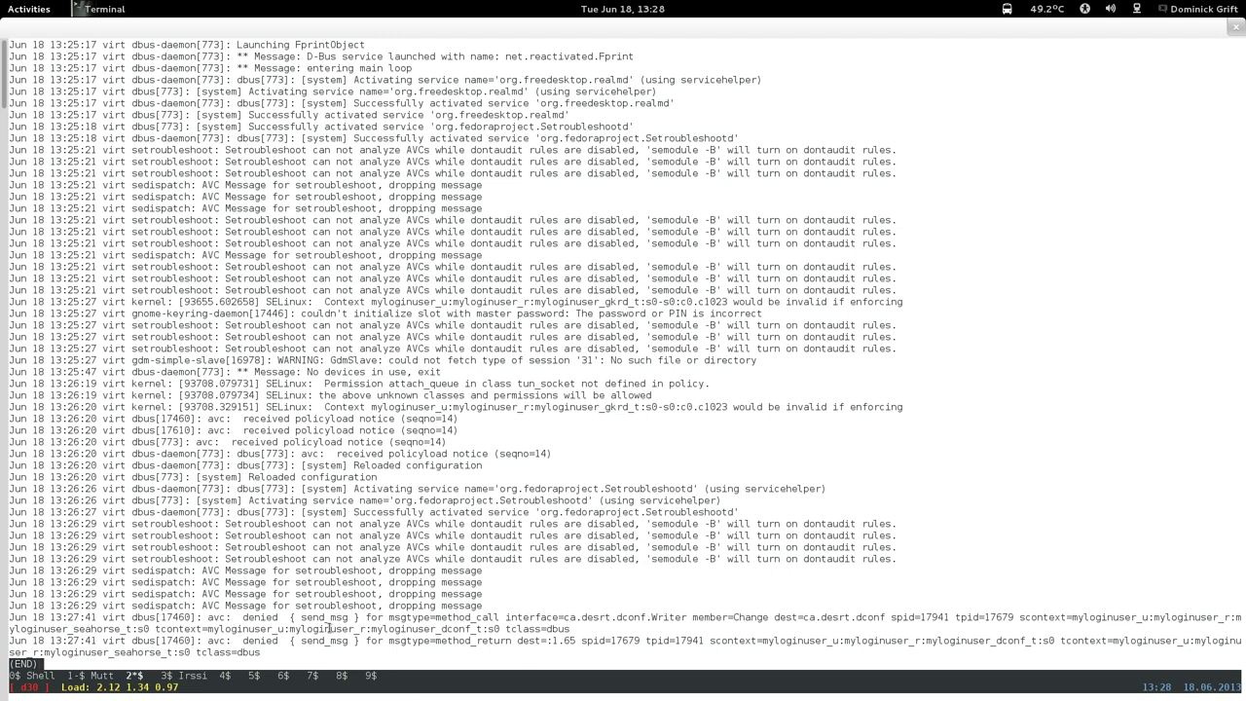
drag(320, 608, 319, 629)
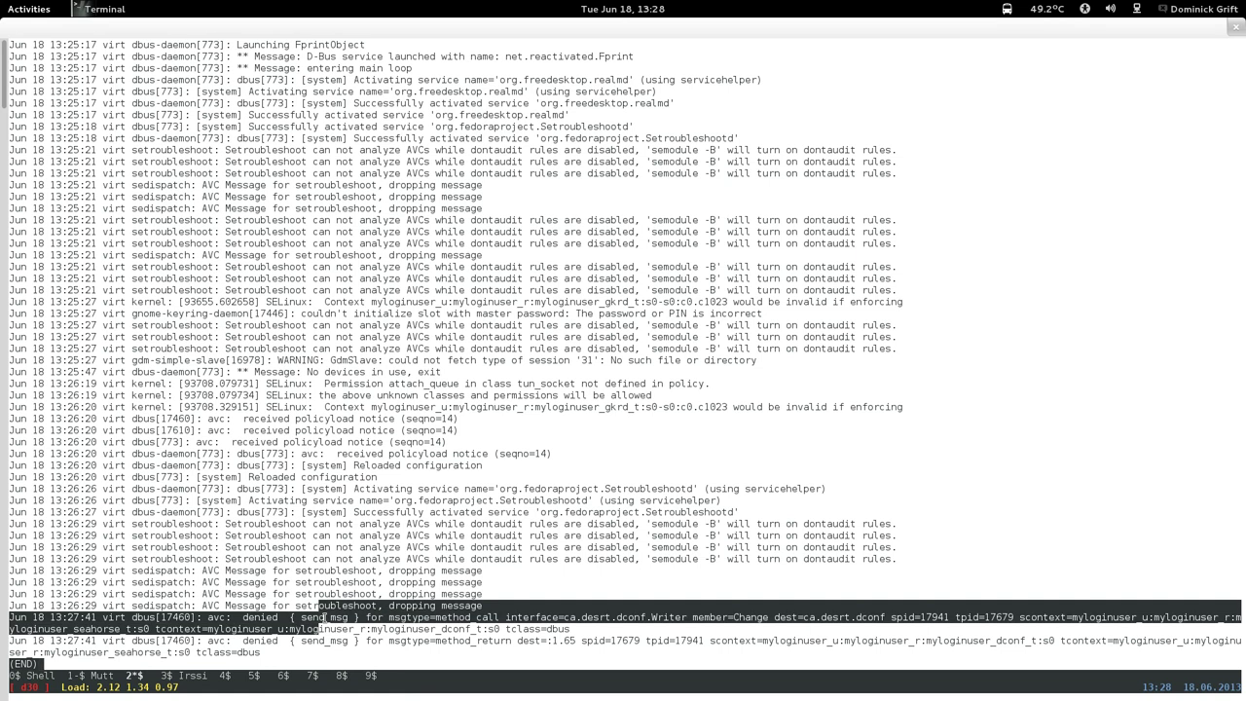
key(q)
key(Up)
key(Return)
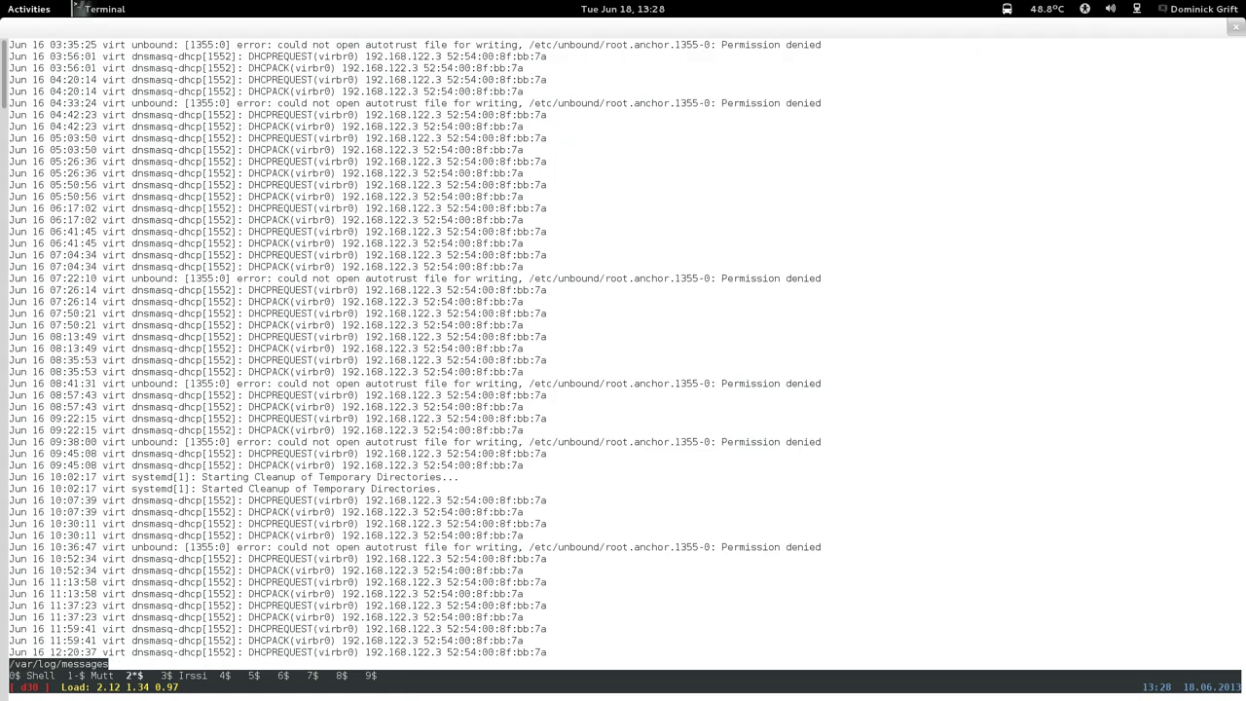
key(shift+g)
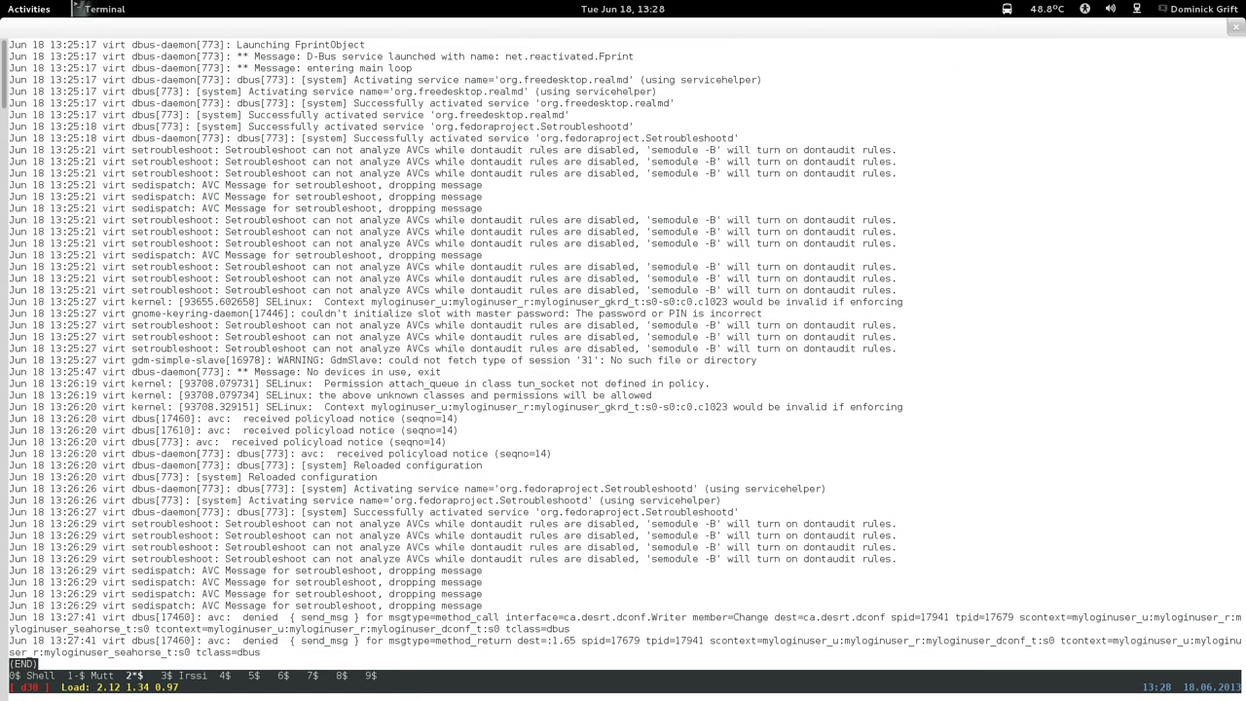
key(q)
key(Up)
key(Up)
key(Up)
key(Up)
key(Up)
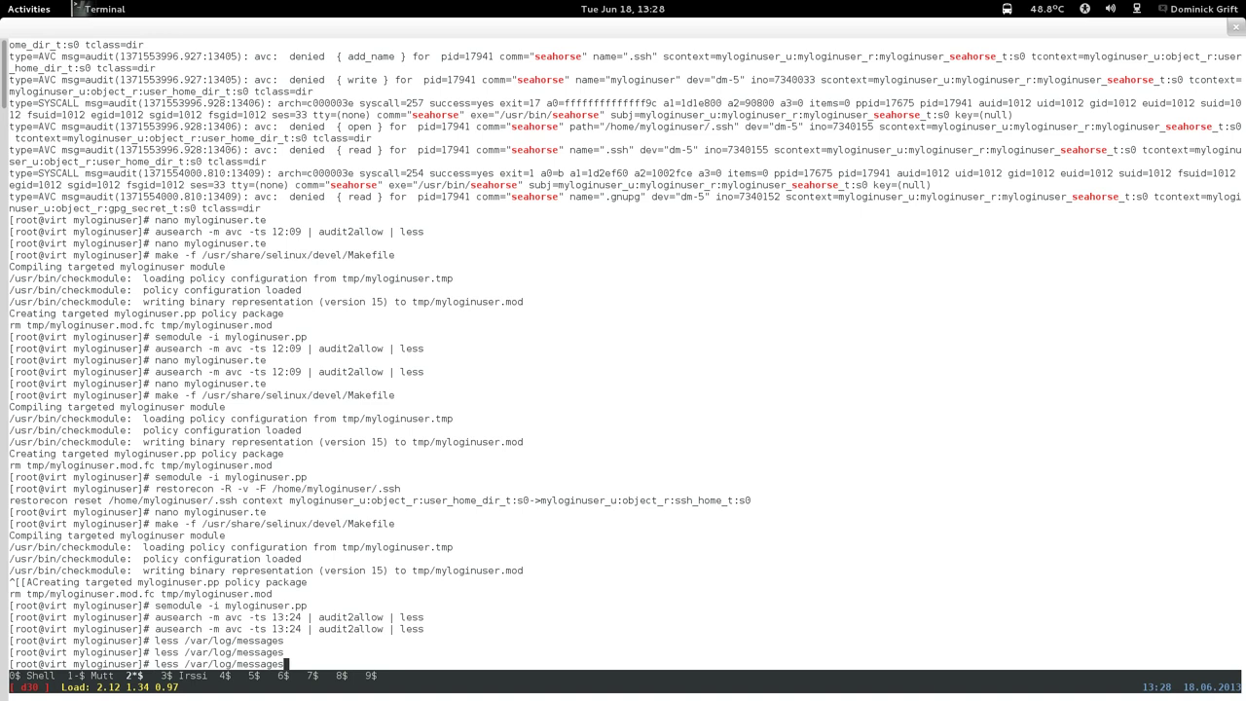
Open myloginuser.te in nano at the # seahorse section.
key(Up)
key(Up)
key(Return)
key(ctrl+w)
text(#)
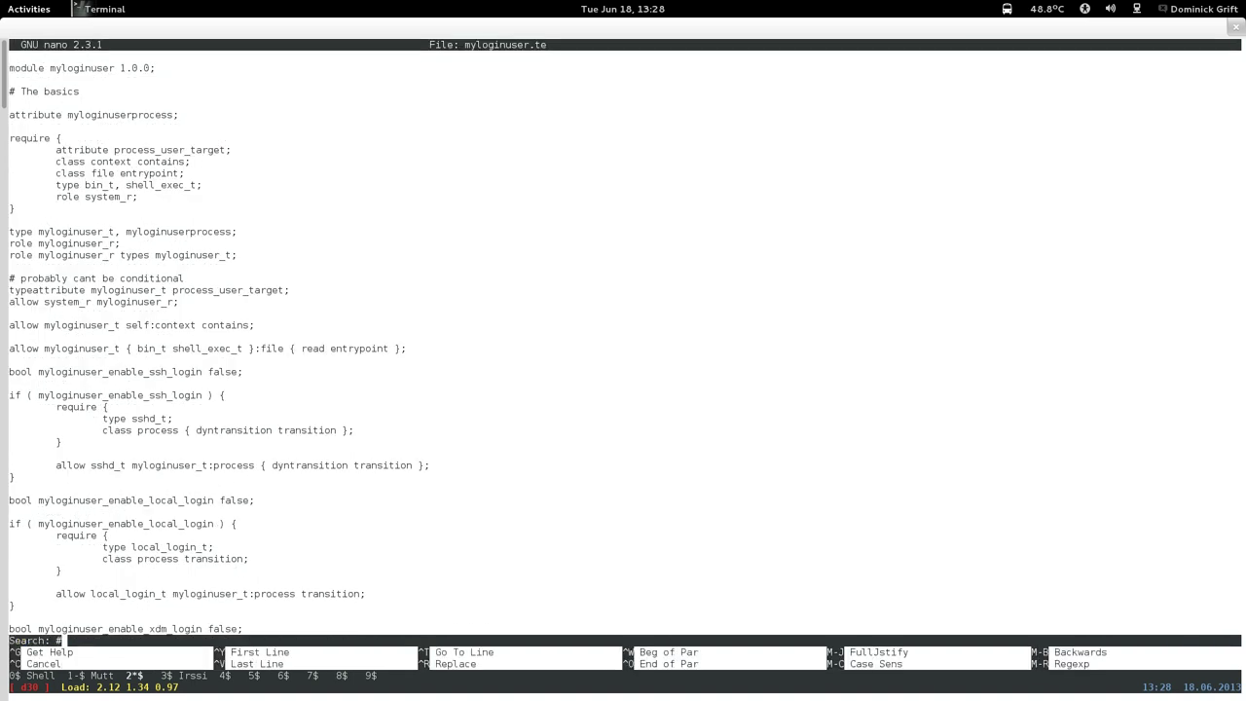
text( seahorse)
key(Return)
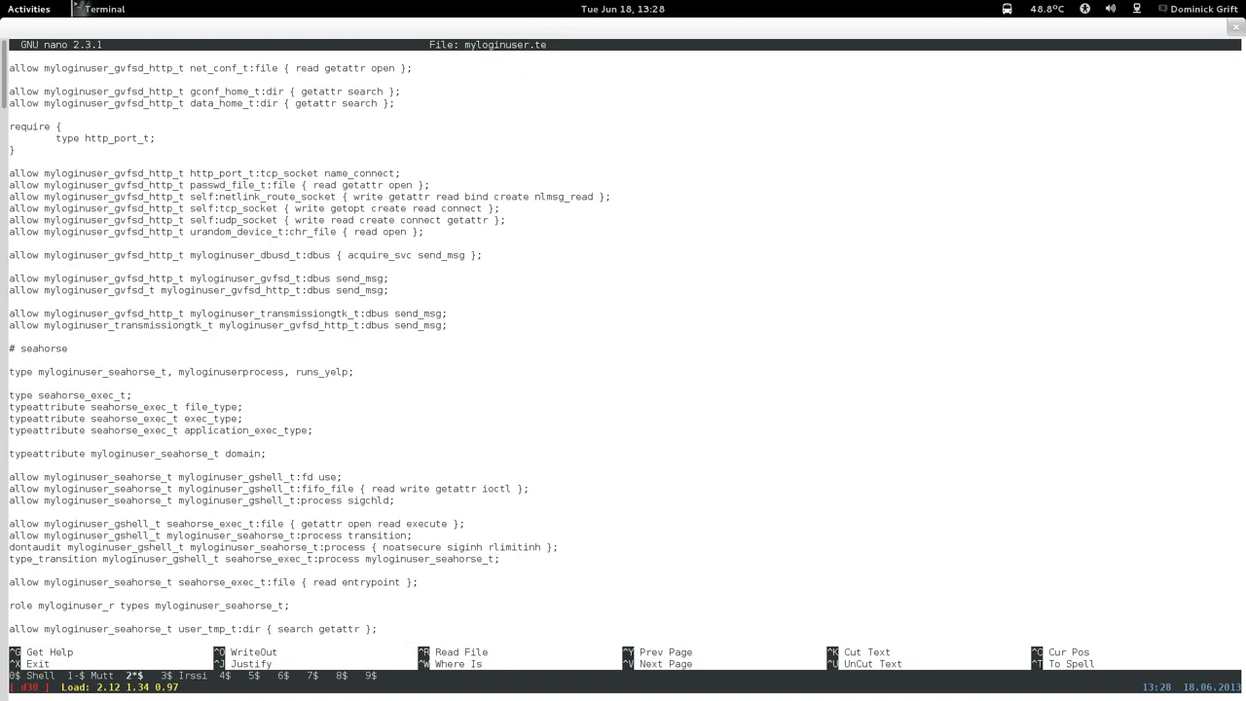
Duplicate the two gvfsd_t dbus send_msg rules in the seahorse section.
key(ctrl+v)
key(ctrl+v)
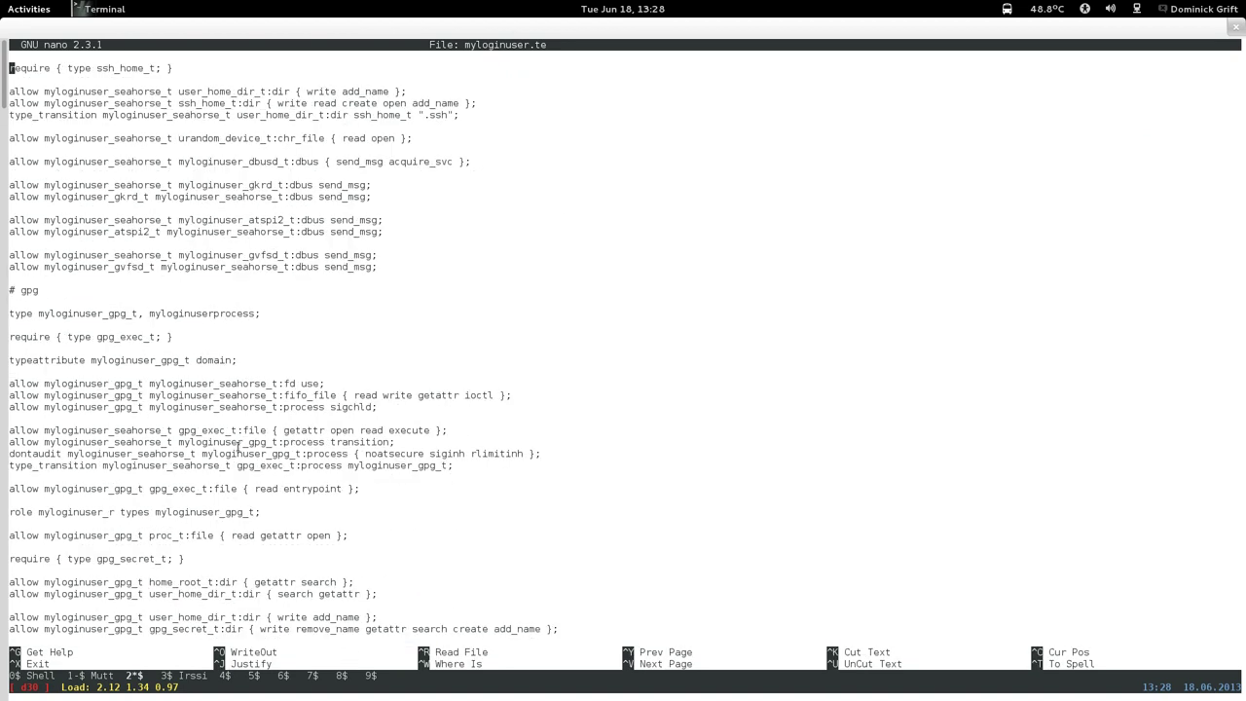
key(Down)
key(Down)
key(Down)
key(Down)
key(Down)
key(Down)
key(Down)
key(Down)
key(Down)
key(Down)
key(Down)
key(Down)
key(Down)
key(Down)
key(Down)
key(Down)
key(Down)
key(Down)
key(Down)
key(Up)
key(Up)
key(Up)
key(ctrl+k)
key(ctrl+k)
key(ctrl+u)
key(ctrl+u)
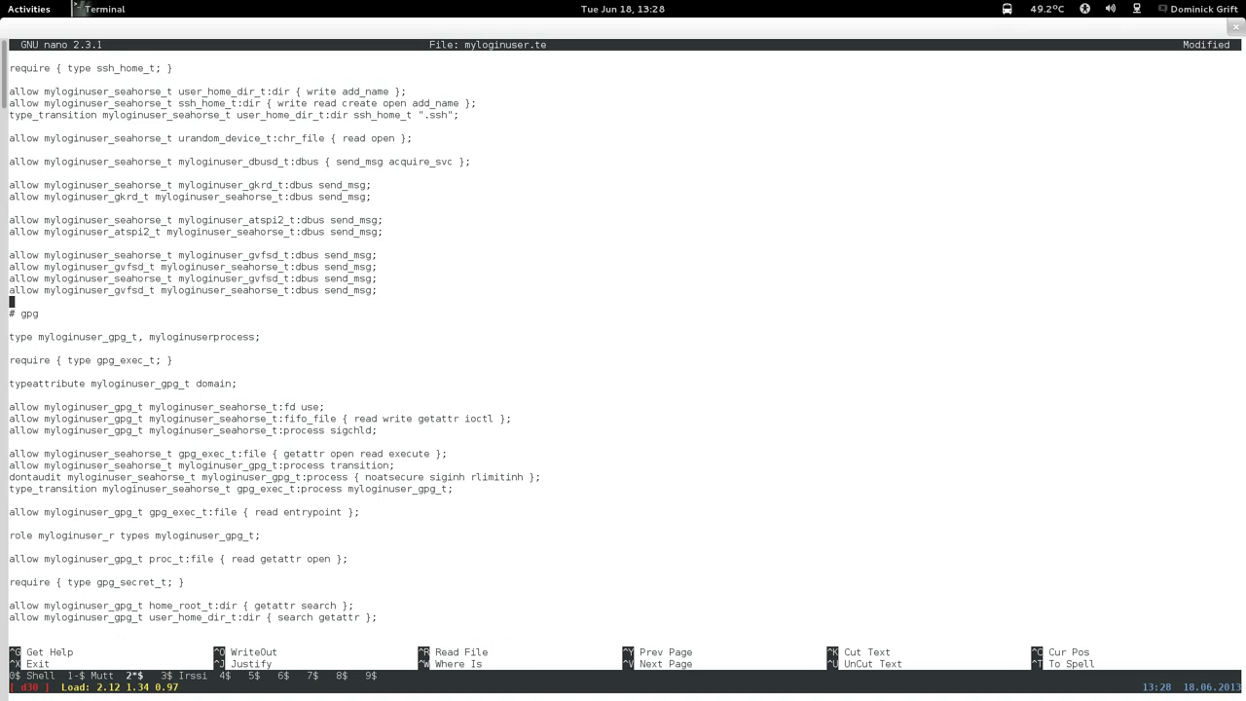
key(Up)
key(Up)
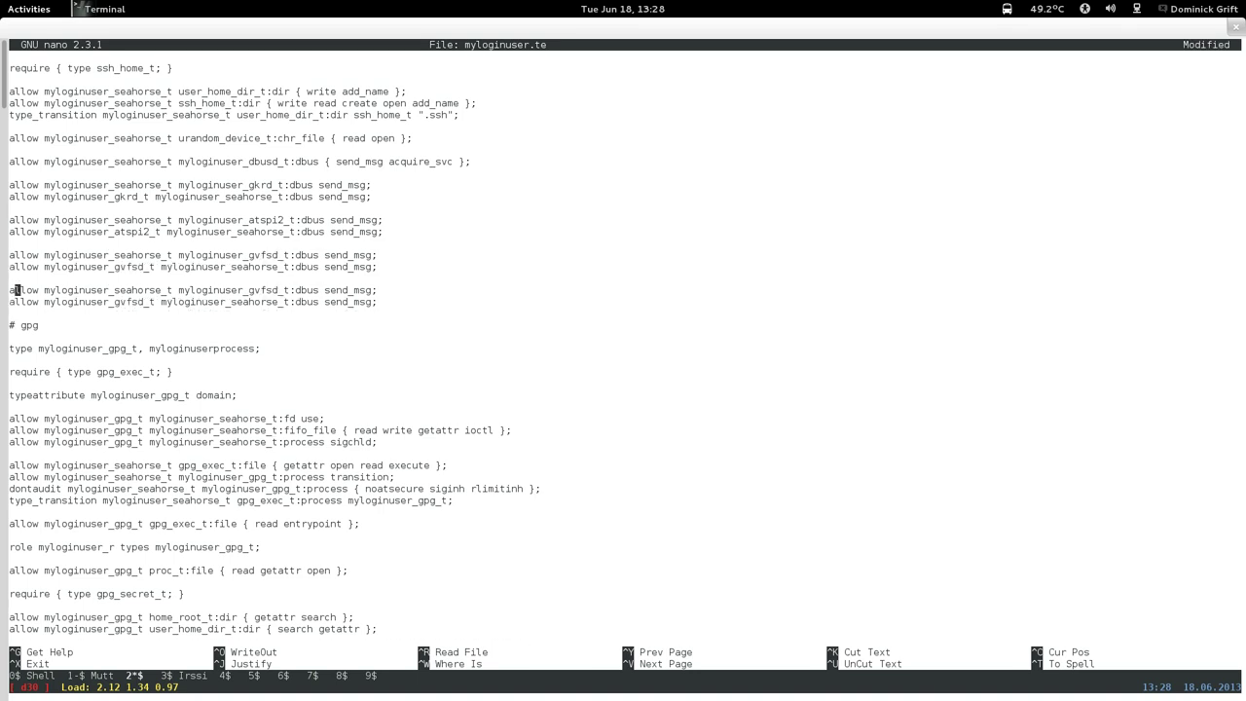
Change gvfsd to dconf in both copied rules, giving seahorse–dconf send_msg rules both ways.
key(Right)
key(Right)
key(Right)
key(Right)
key(Right)
key(Right)
key(Right)
key(Right)
key(Right)
key(Right)
key(Right)
key(Right)
key(Right)
key(Right)
key(Right)
key(Right)
key(Right)
key(Right)
key(Right)
key(Right)
key(Right)
key(Right)
key(Right)
key(BackSpace)
key(BackSpace)
key(BackSpace)
key(BackSpace)
key(BackSpace)
key(BackSpace)
text(dconf)
key(Down)
key(Left)
key(Left)
key(Left)
key(Left)
key(Left)
key(Left)
key(Left)
key(Left)
key(Left)
key(Left)
key(Left)
key(Left)
key(Left)
key(Left)
key(Left)
key(Left)
key(Left)
key(Left)
key(Left)
key(Left)
key(Right)
key(BackSpace)
key(BackSpace)
key(BackSpace)
key(BackSpace)
key(BackSpace)
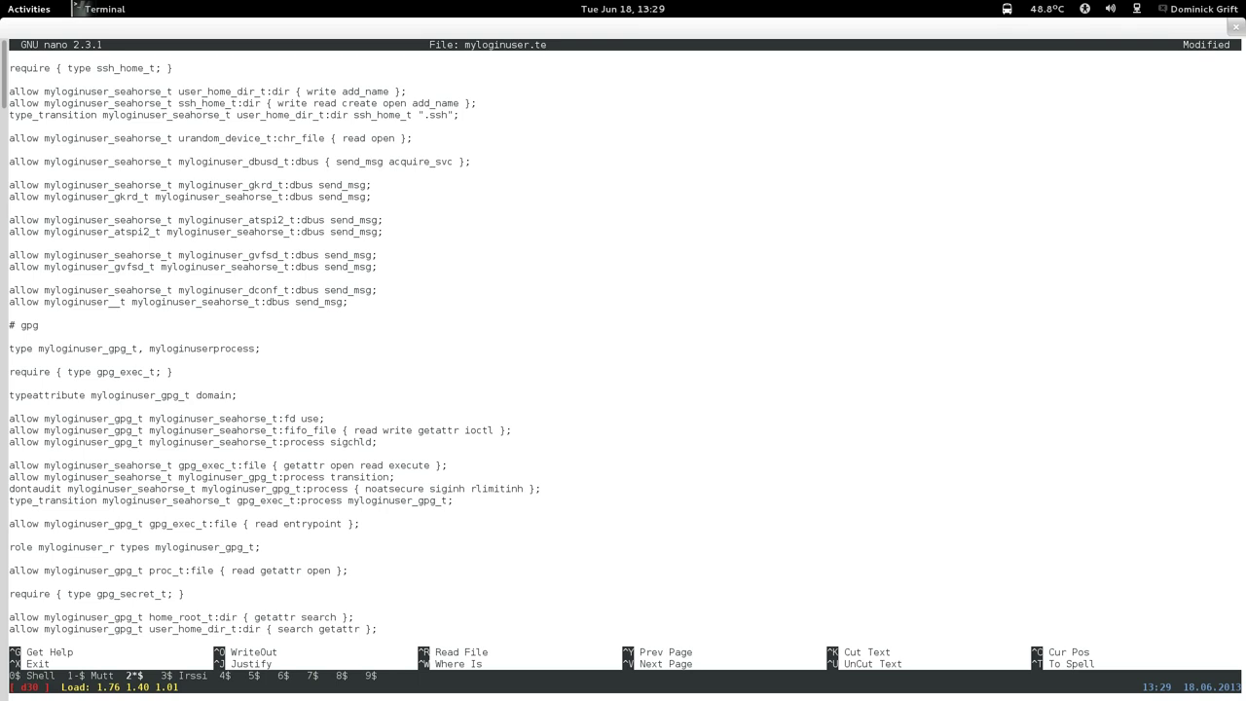
text(dc)
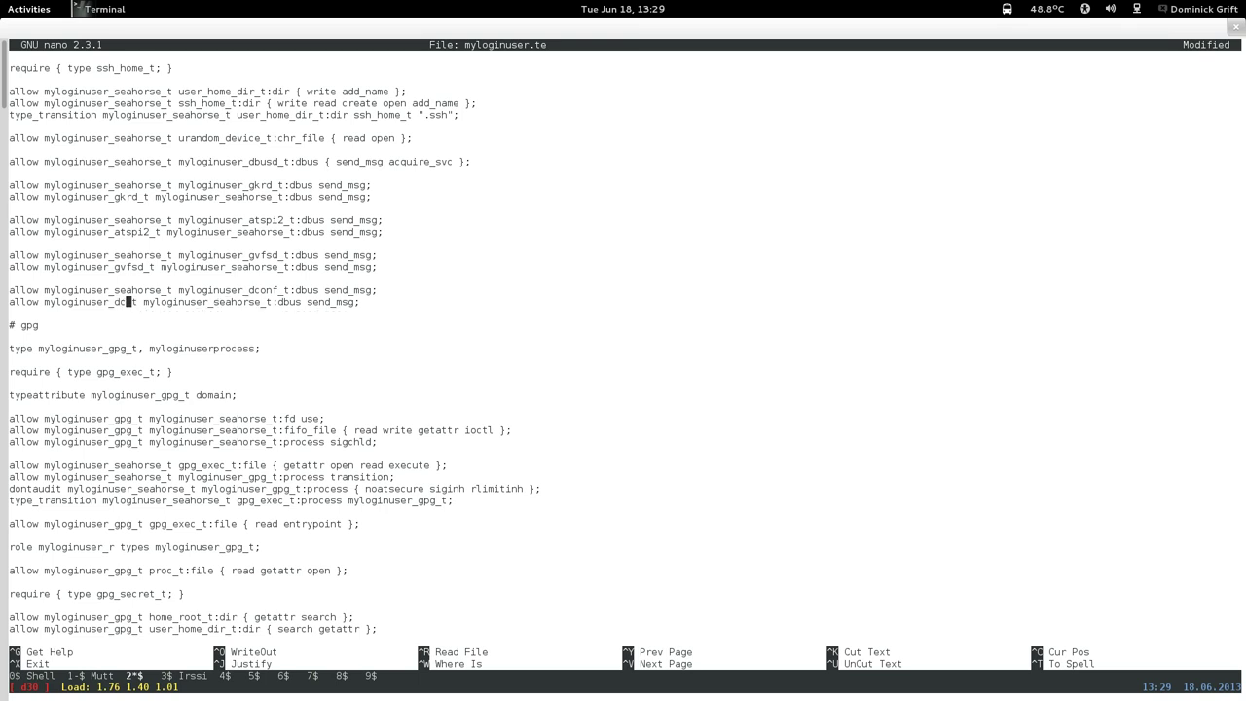
text(onf)
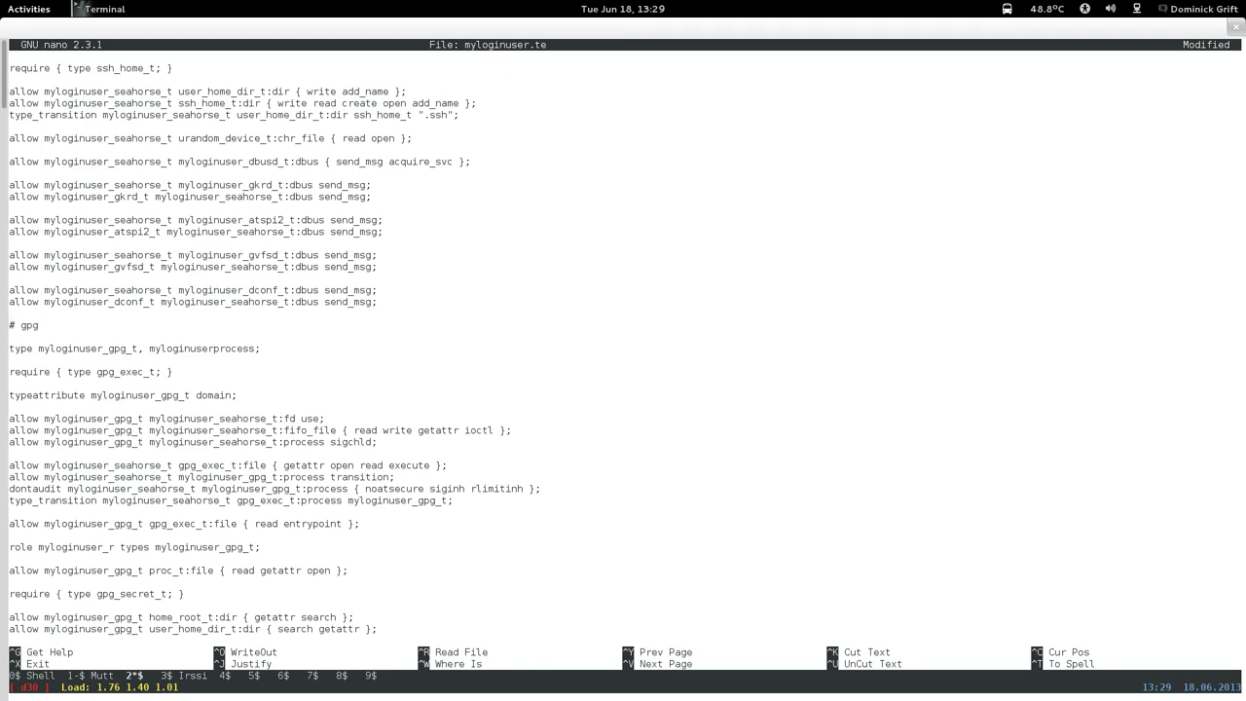
mouse_move(2, 2)
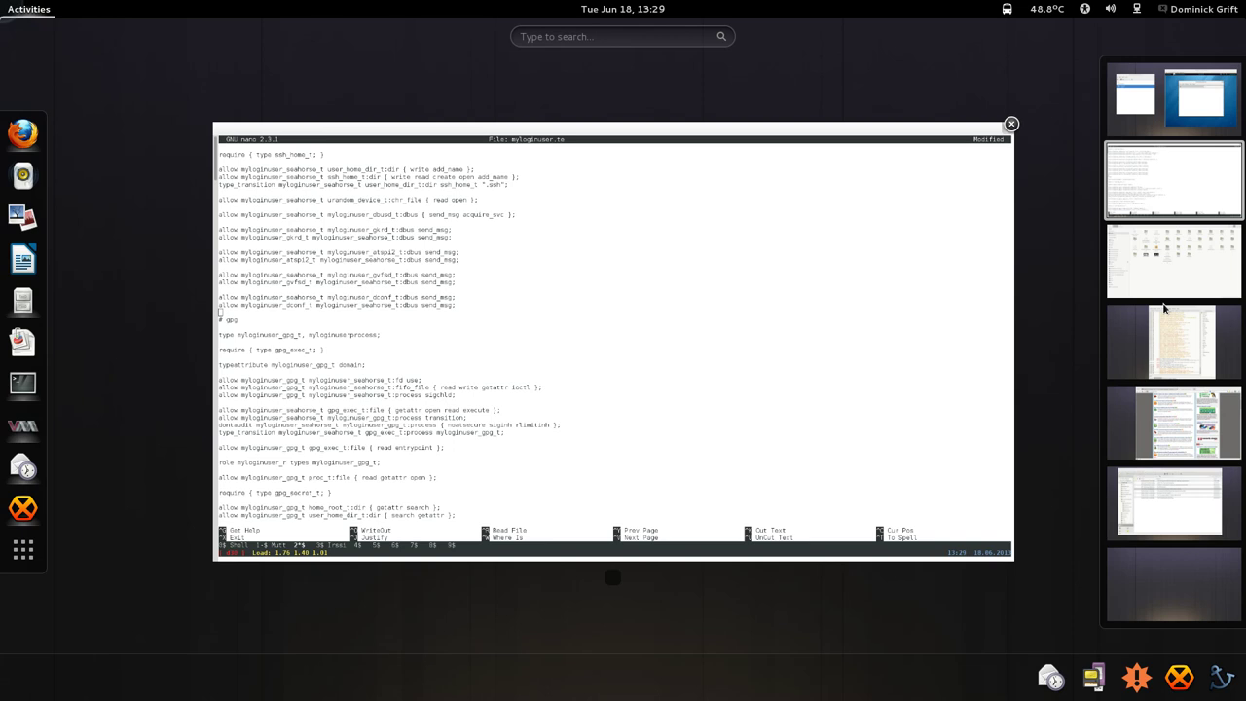
click(699, 335)
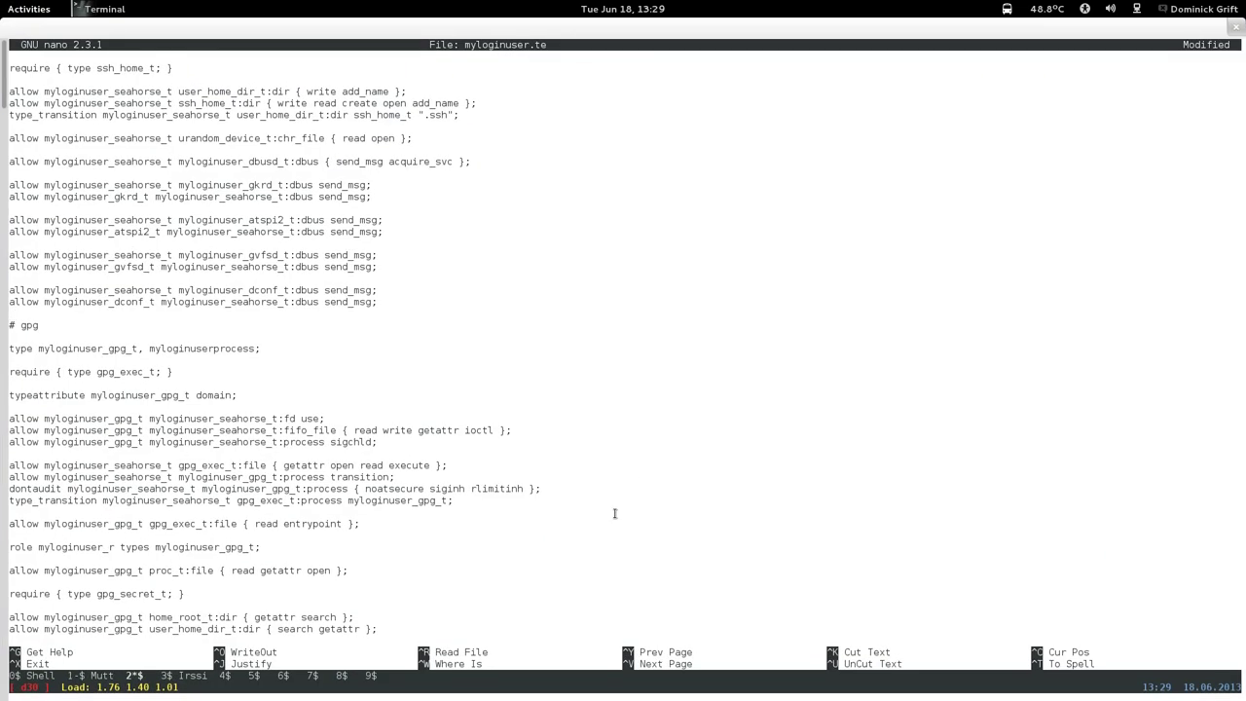
mouse_move(2, 2)
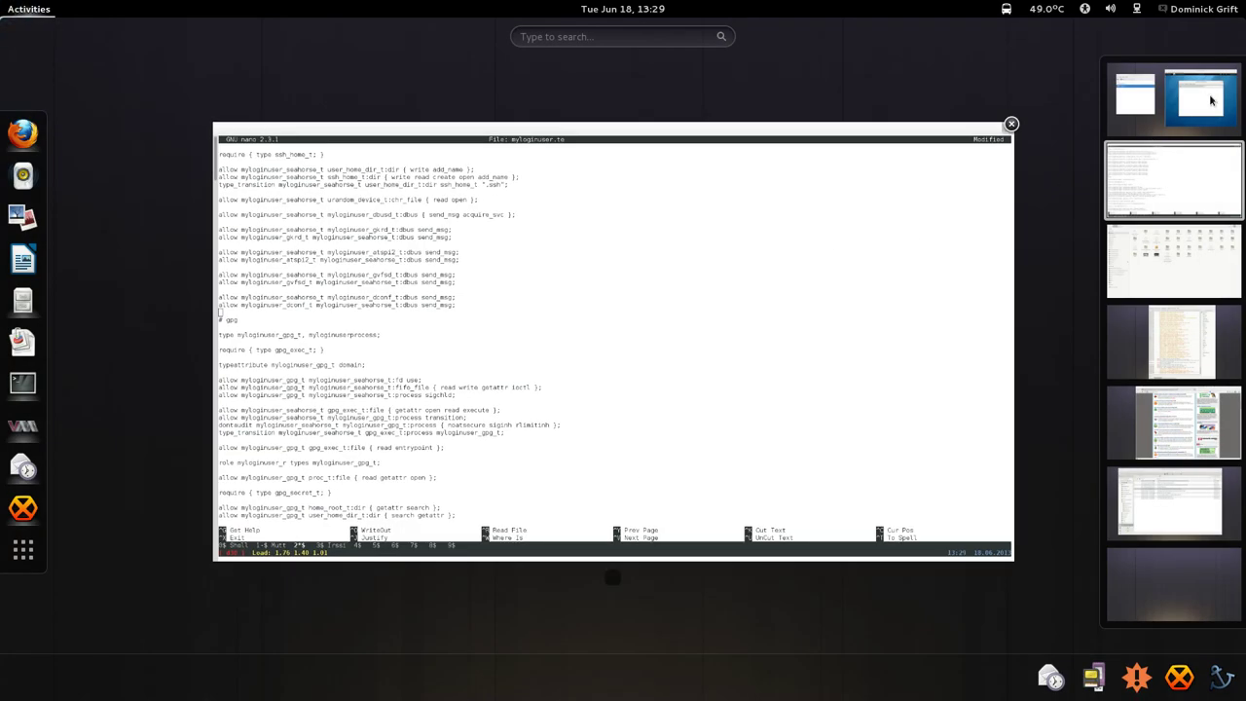
click(845, 257)
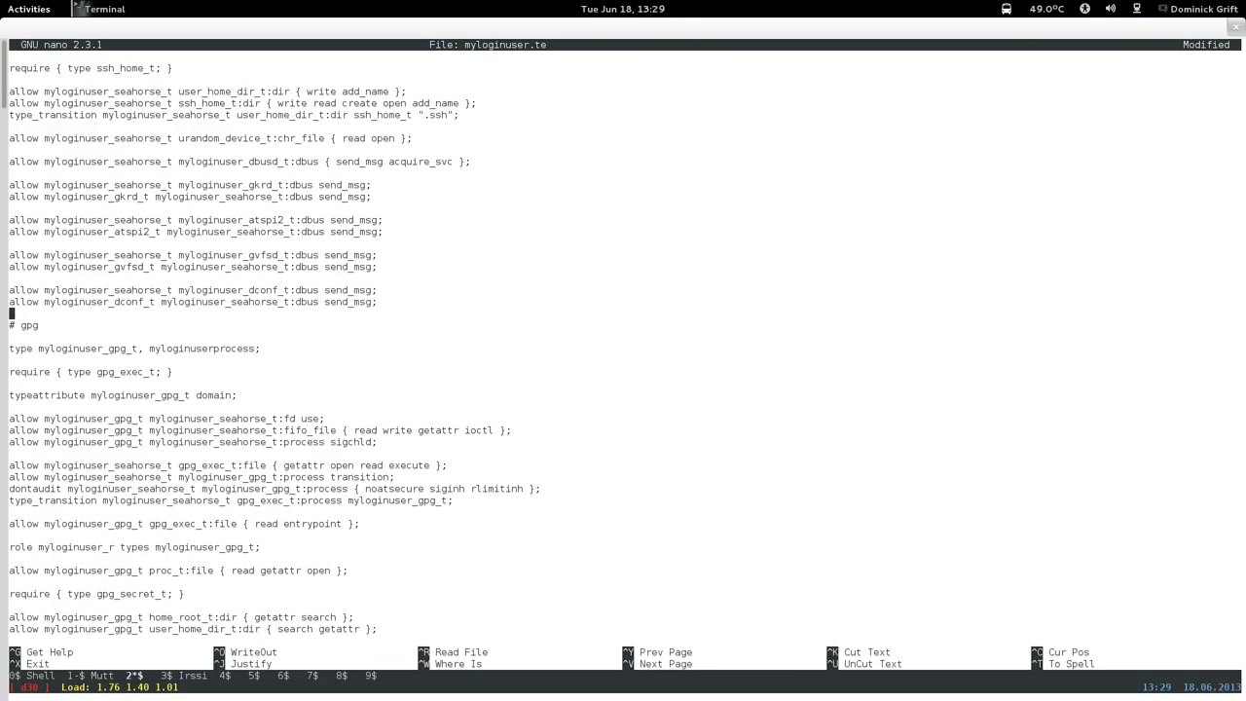
Save myloginuser.te, build with make -f /usr/share/selinux/devel/Makefile, and load myloginuser.pp via semodule -i.
key(ctrl+x)
key(y)
key(Return)
key(Up)
key(Up)
key(Up)
key(Up)
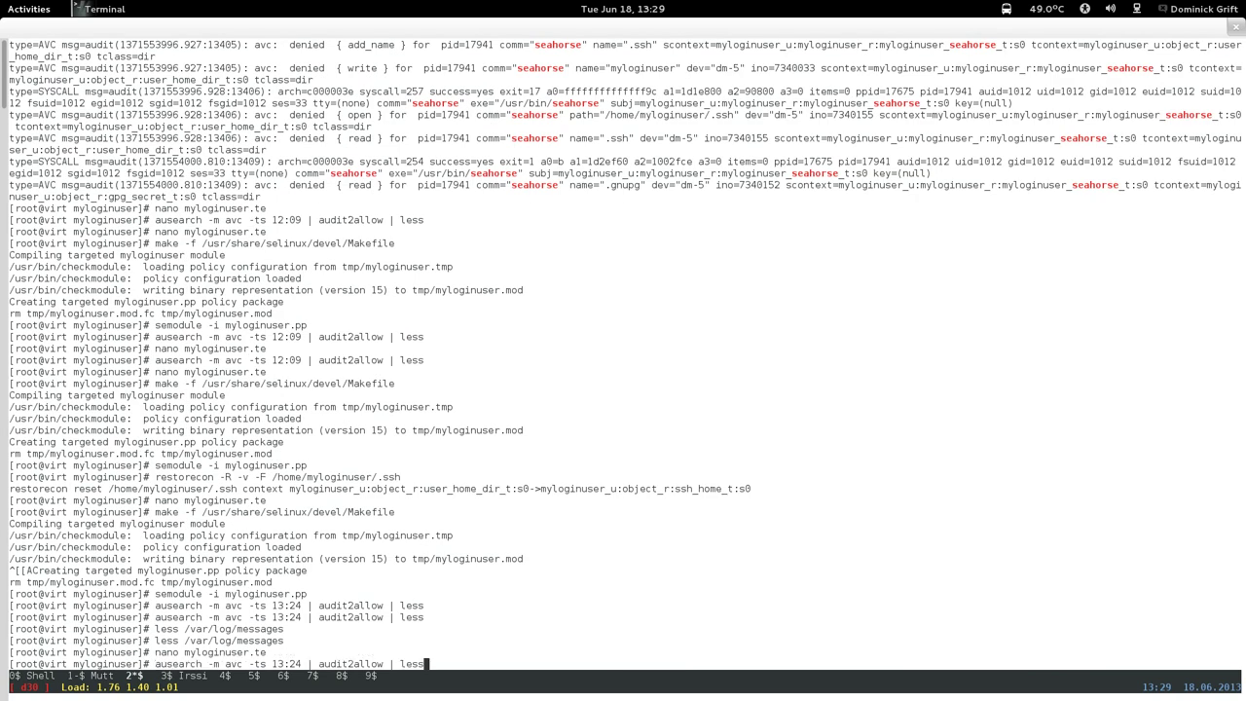
key(Up)
key(Up)
key(Return)
key(Up)
key(Up)
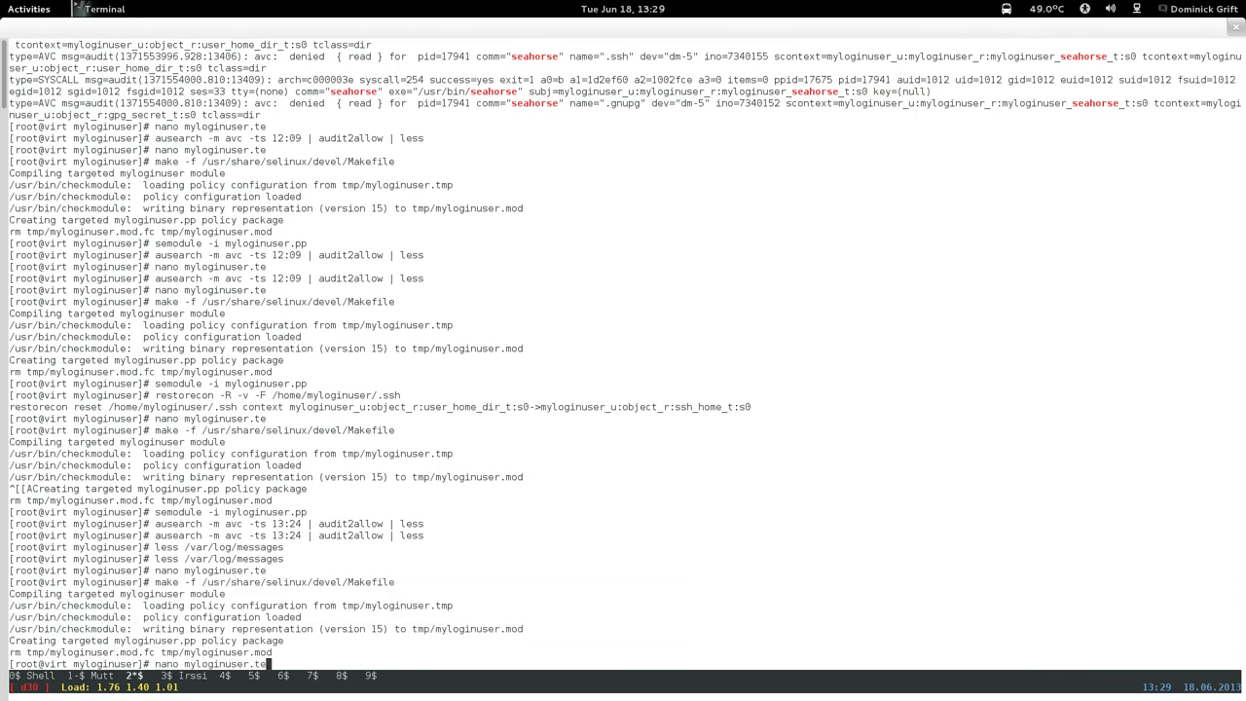
key(Up)
key(Up)
key(Up)
key(Up)
key(Up)
key(Return)
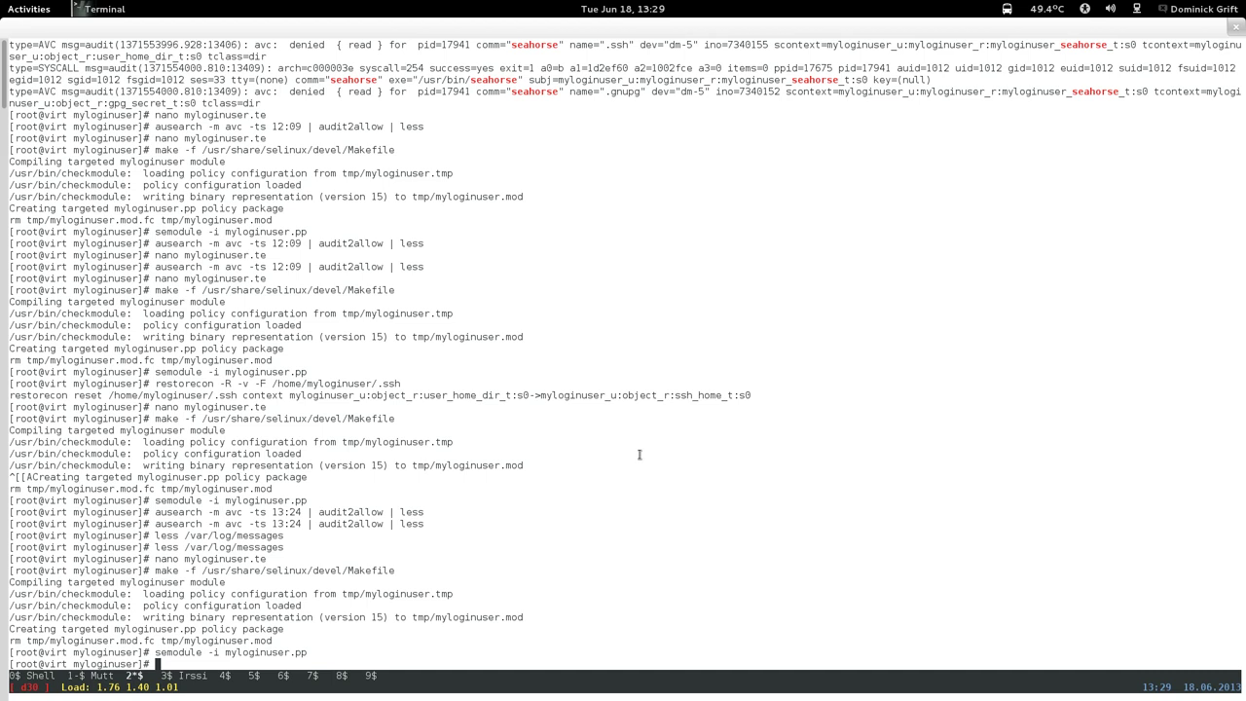
mouse_move(0, 0)
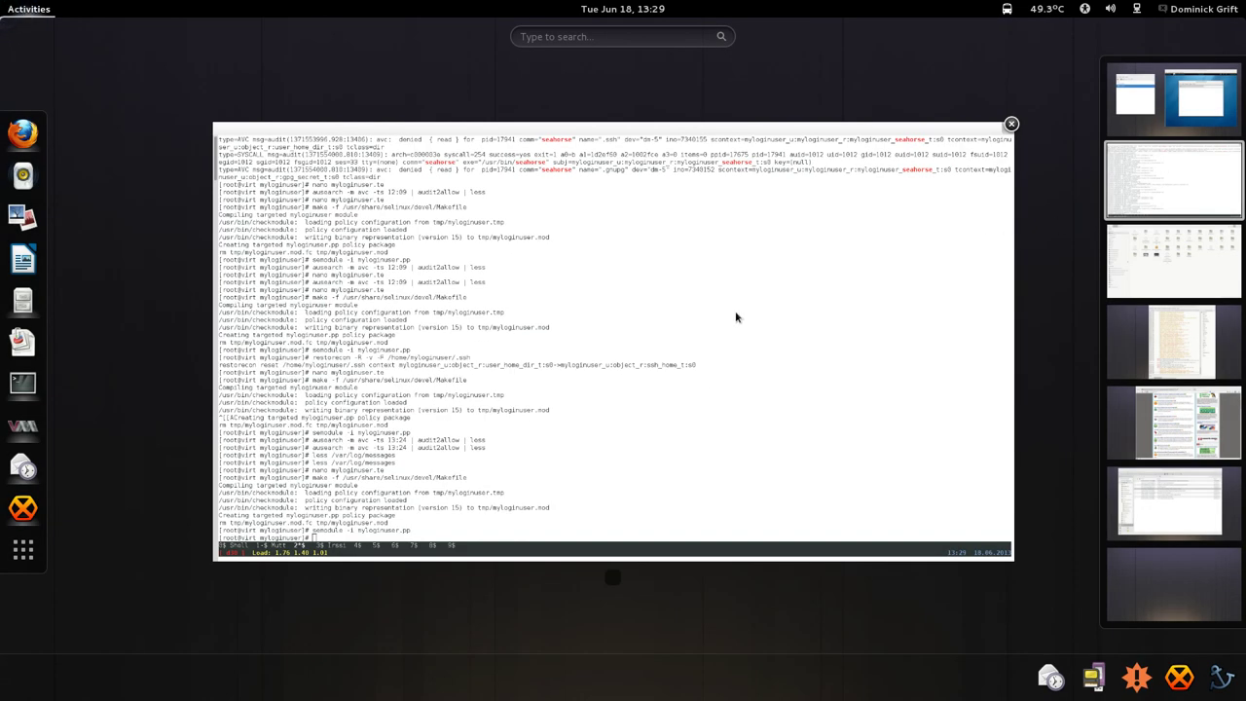
Choose File > New in Passwords and Keys in the Fedora18 VM to show the item-type chooser.
click(1211, 113)
click(793, 298)
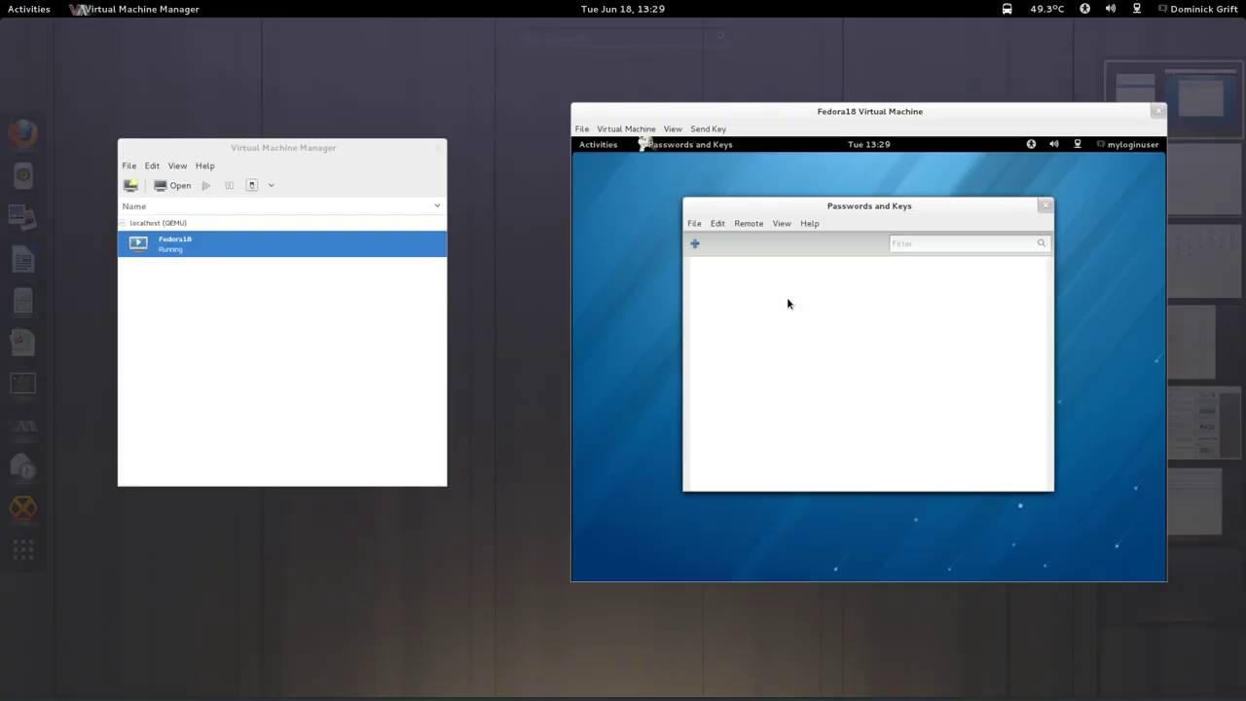
click(670, 209)
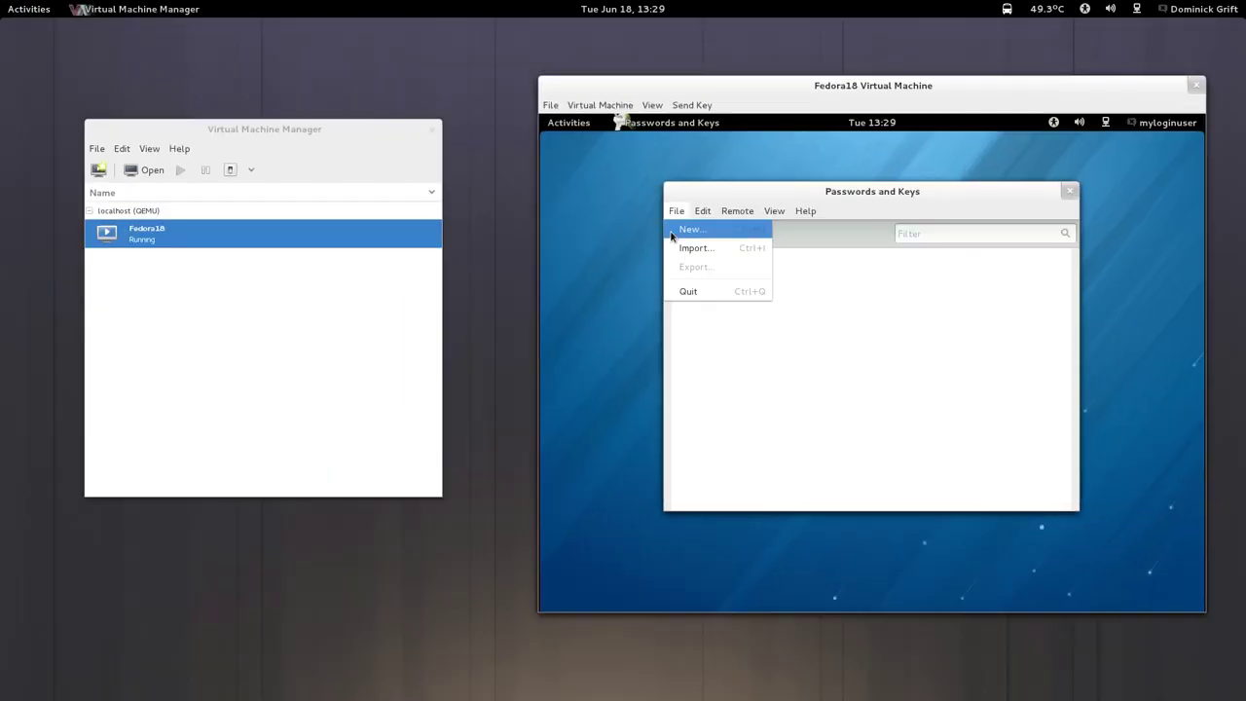
click(671, 235)
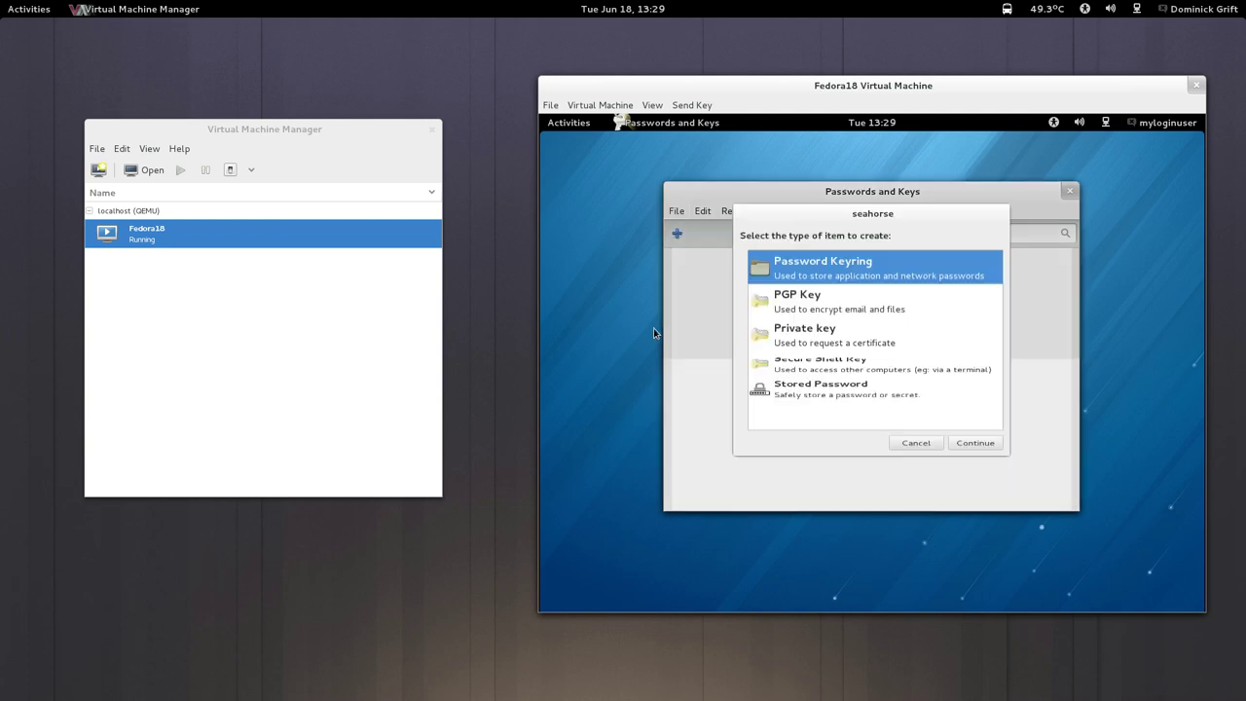
mouse_move(0, 0)
click(1120, 209)
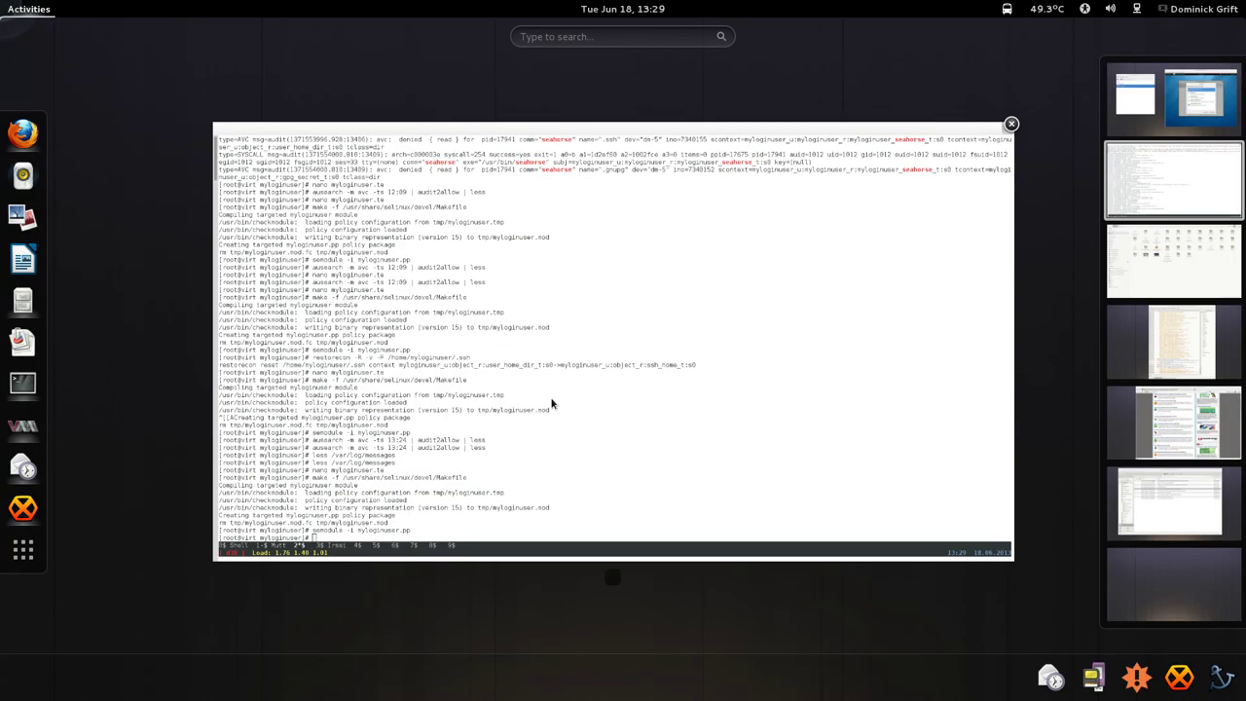
Rerun ausearch -m avc -ts 13:24 | audit2allow | less and review the suggested allow rules.
click(551, 403)
key(Up)
key(Up)
key(Up)
key(Up)
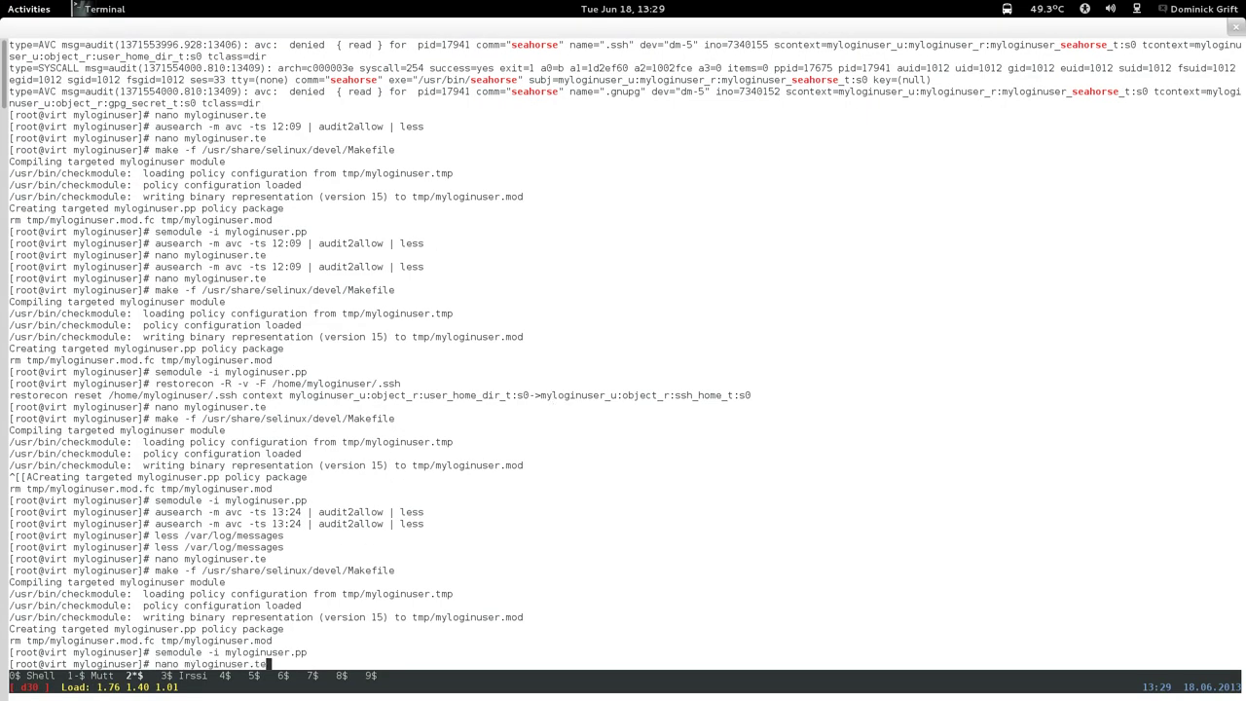
key(Up)
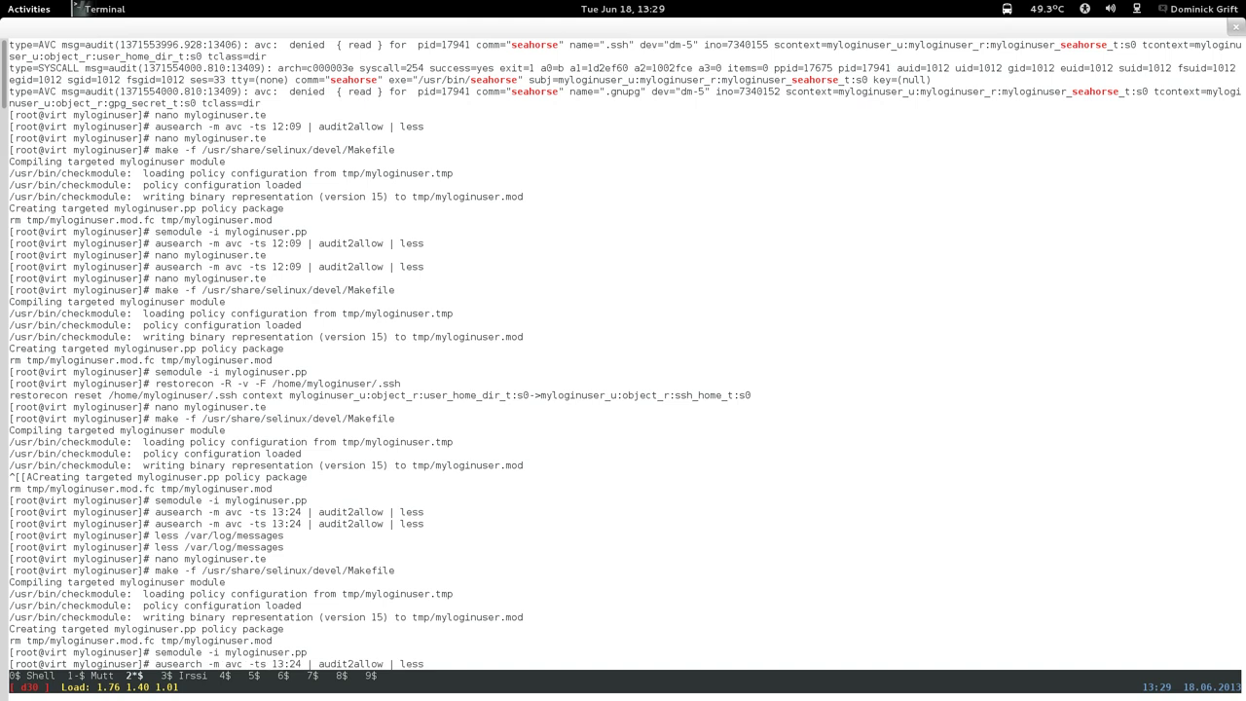
key(Return)
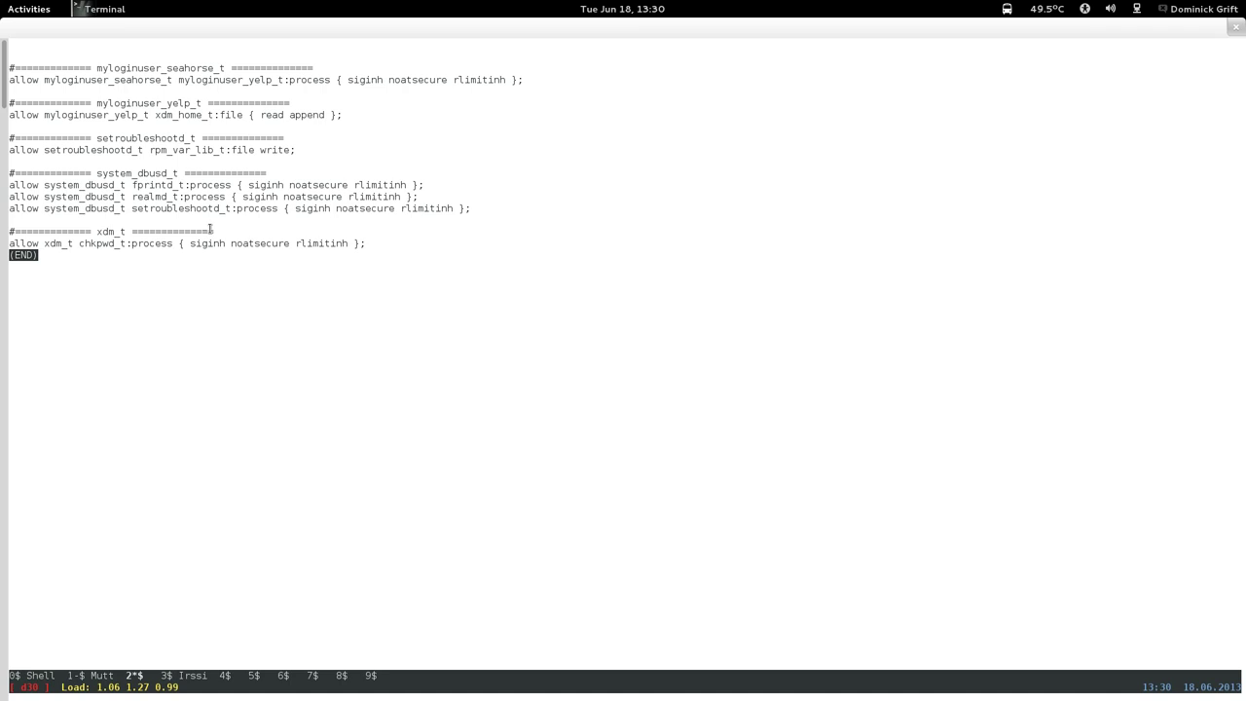
key(q)
mouse_move(1, 1)
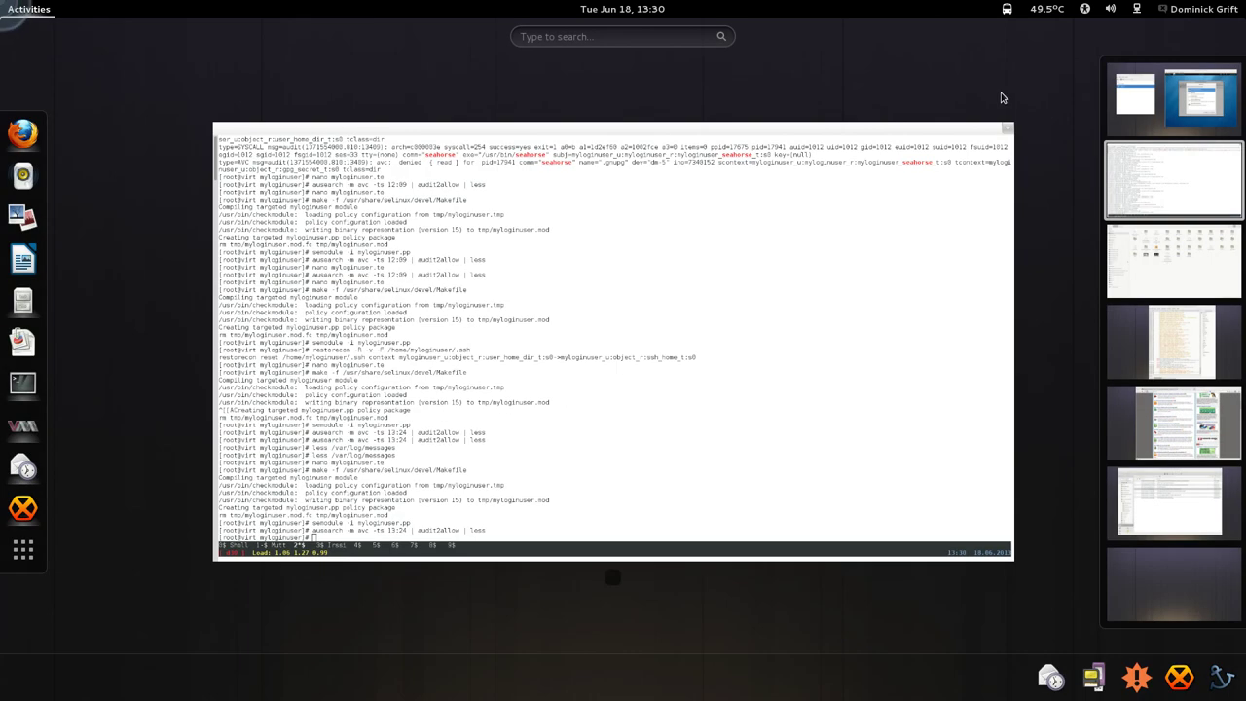
click(1203, 124)
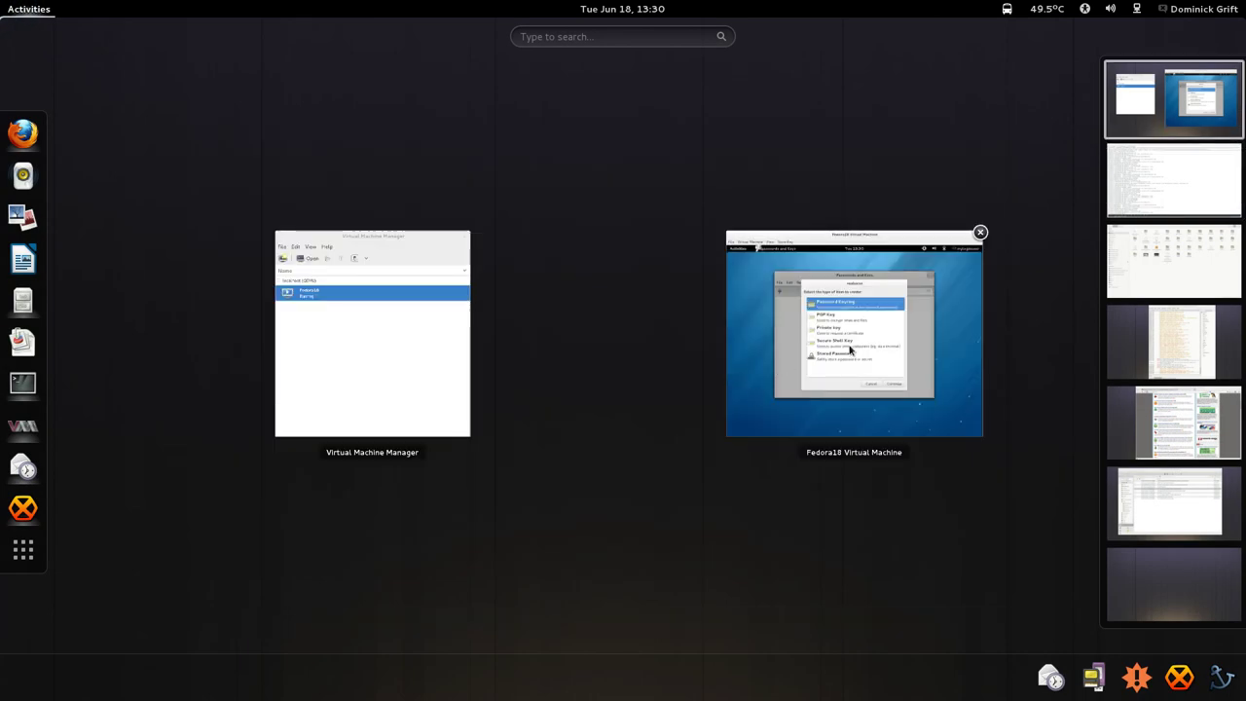
In the Fedora18 guest's Passwords and Keys, choose PGP Key and continue to the key details form.
click(776, 373)
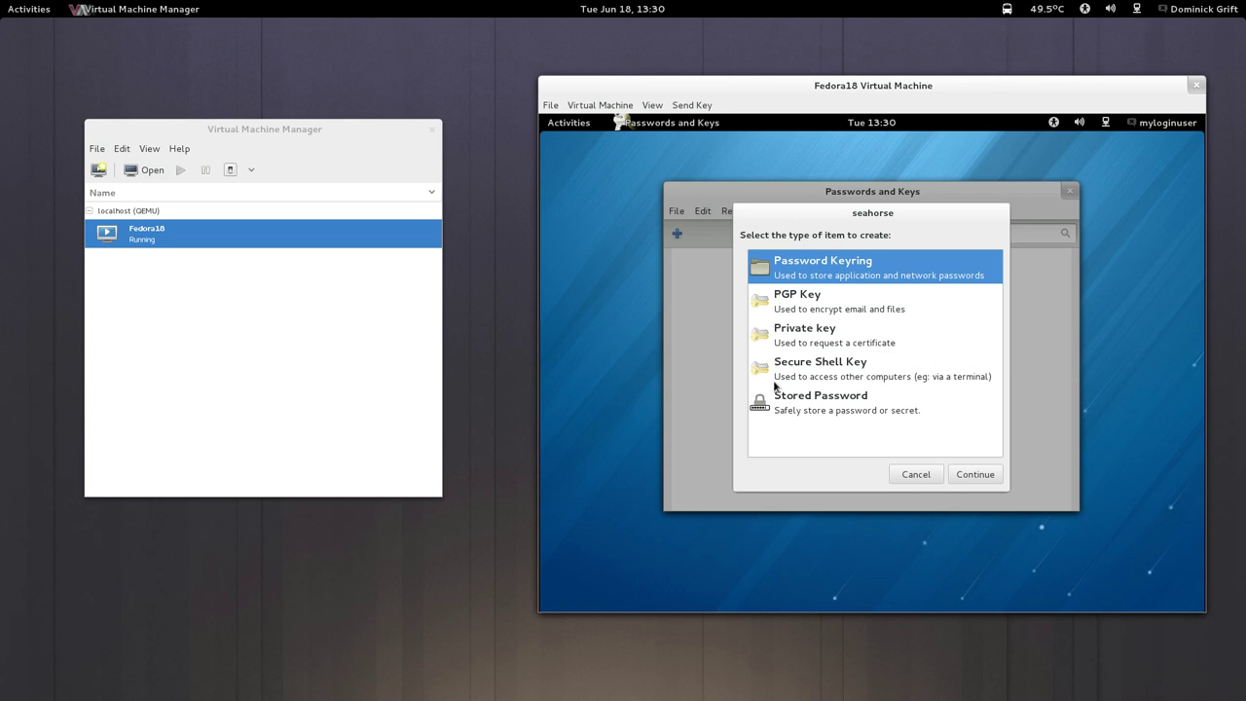
click(799, 310)
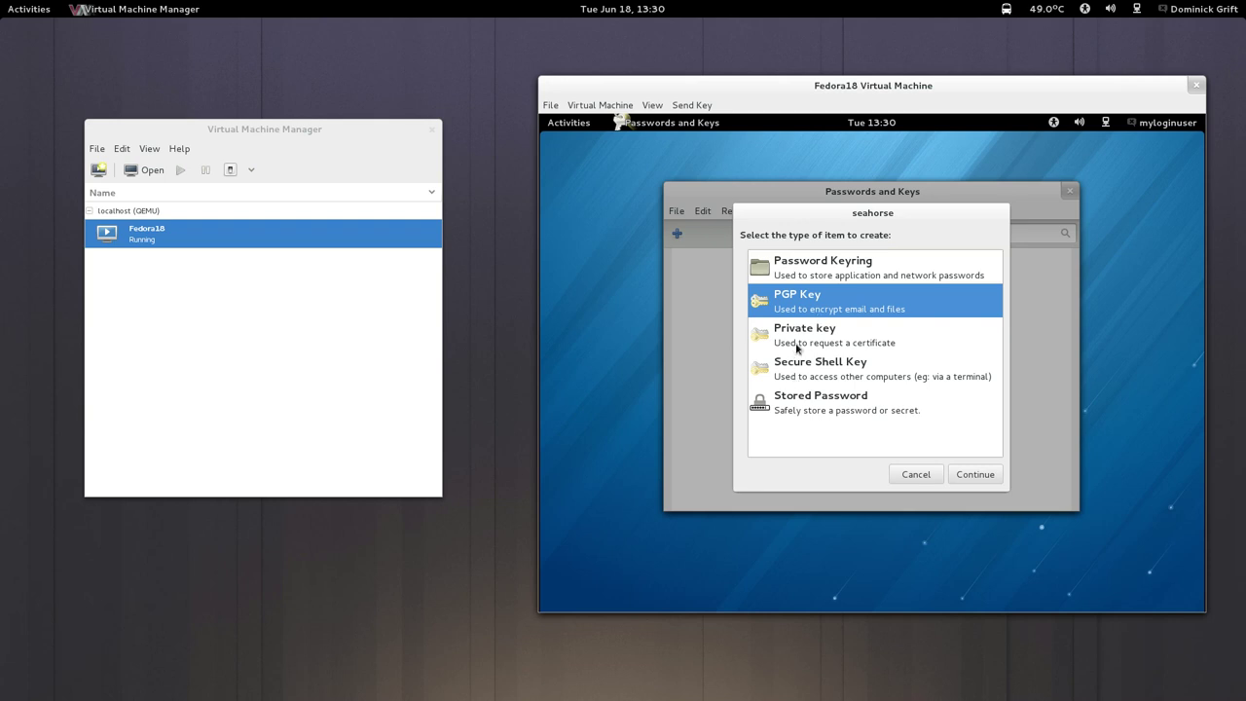
click(974, 474)
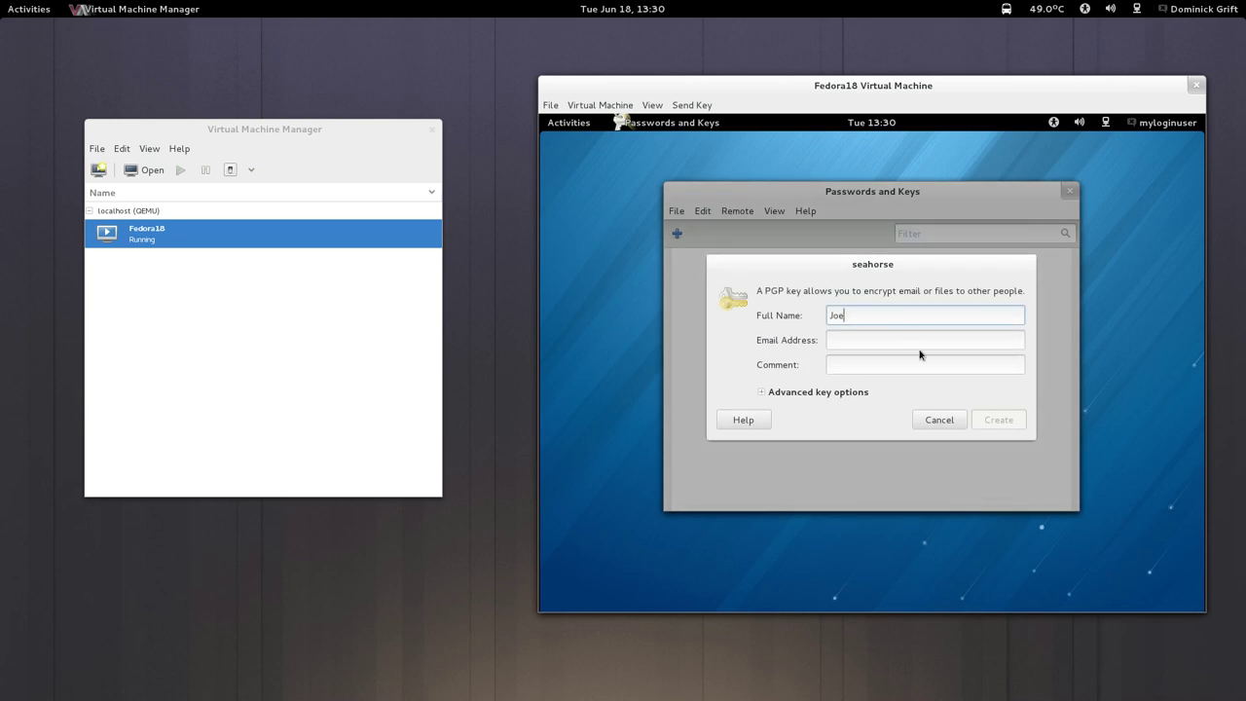
Fill in the email field and enter 'test' as the key comment.
click(922, 337)
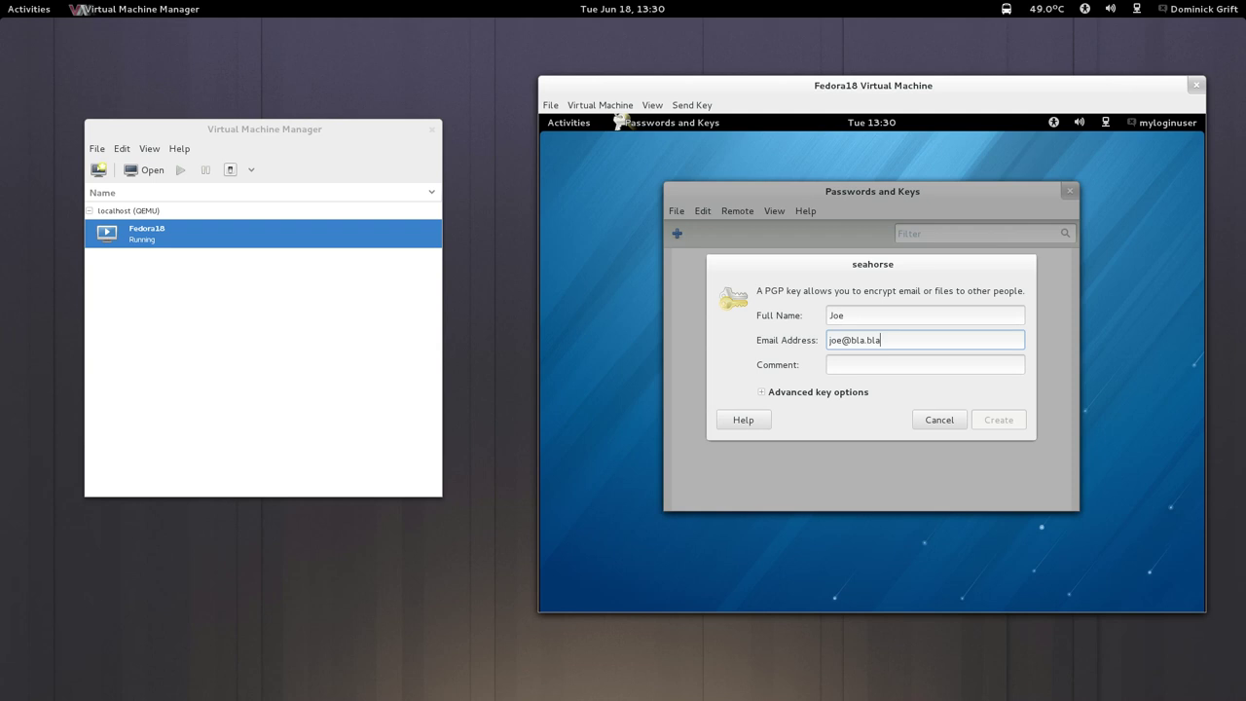
click(979, 365)
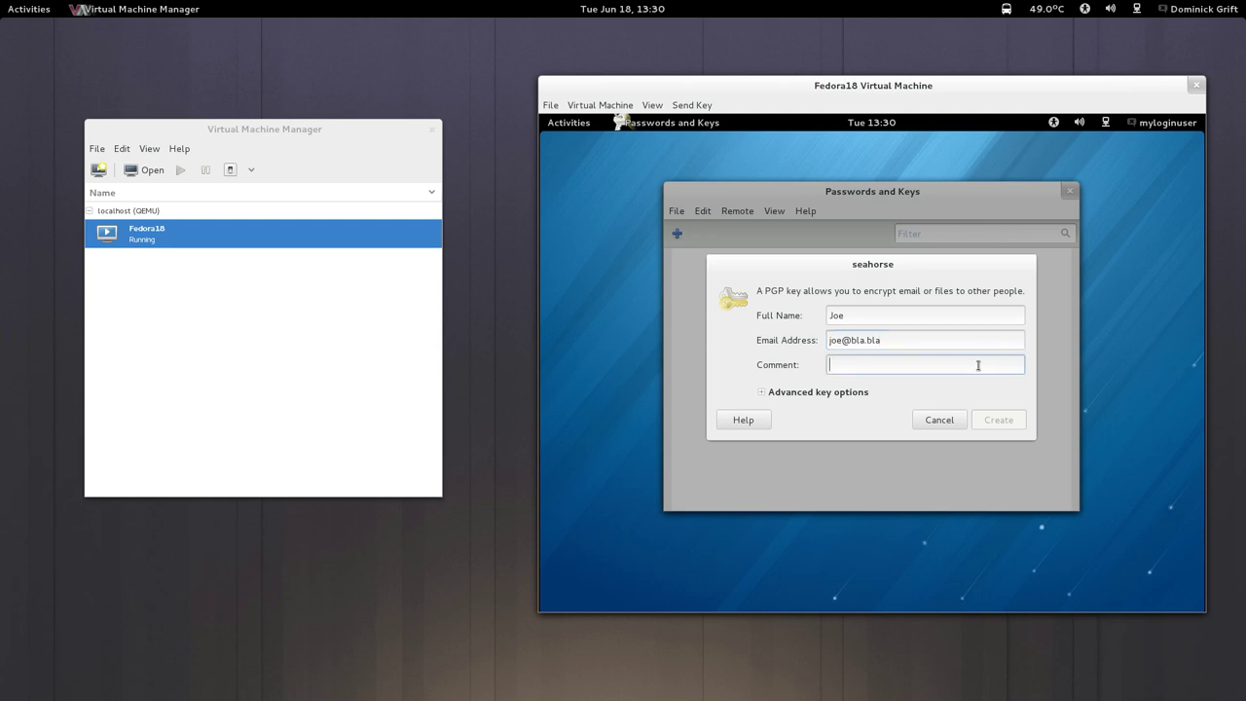
text(test)
Check the advanced key options and keep RSA as the encryption type.
click(762, 392)
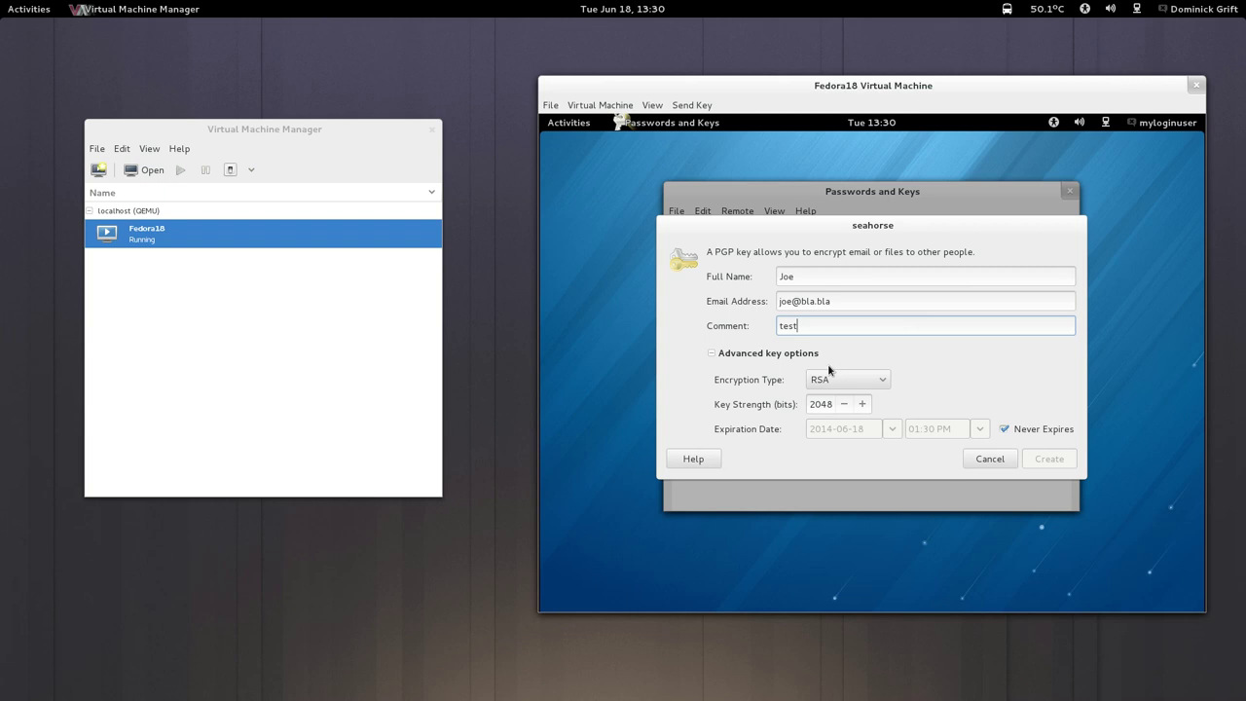
click(861, 382)
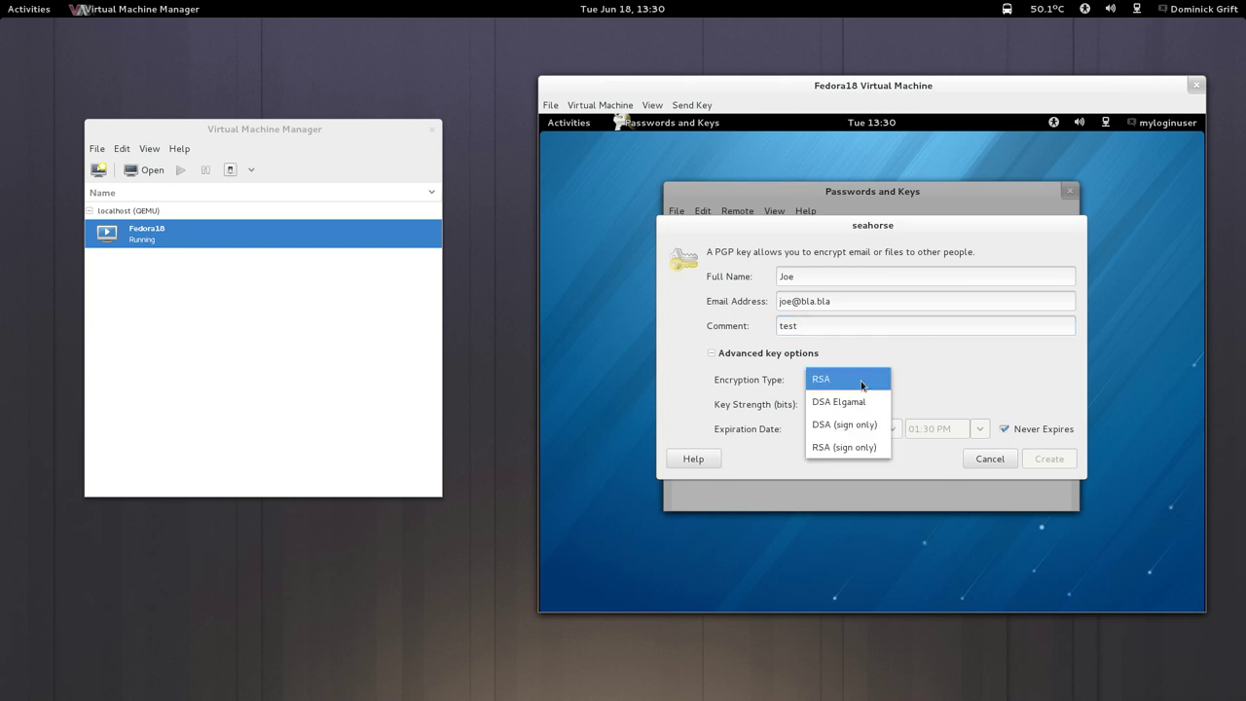
click(861, 382)
click(862, 384)
click(839, 381)
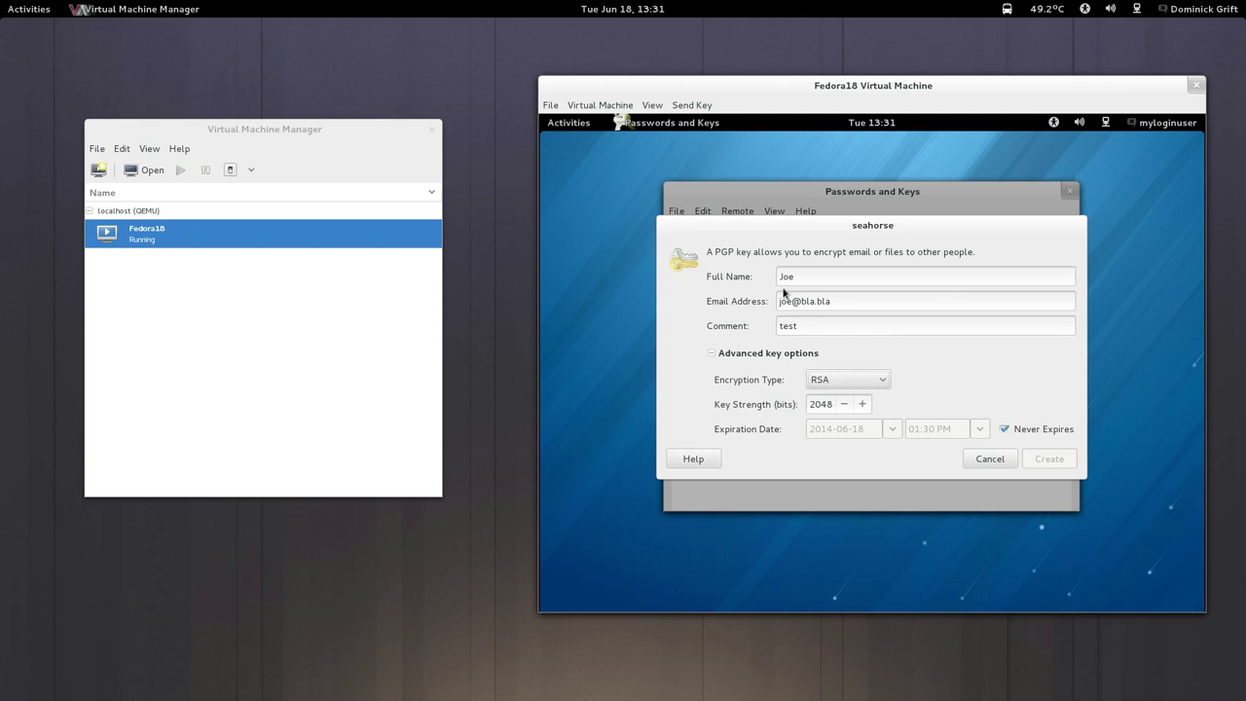
click(713, 354)
click(762, 392)
Complete the full name and create the PGP key.
click(793, 279)
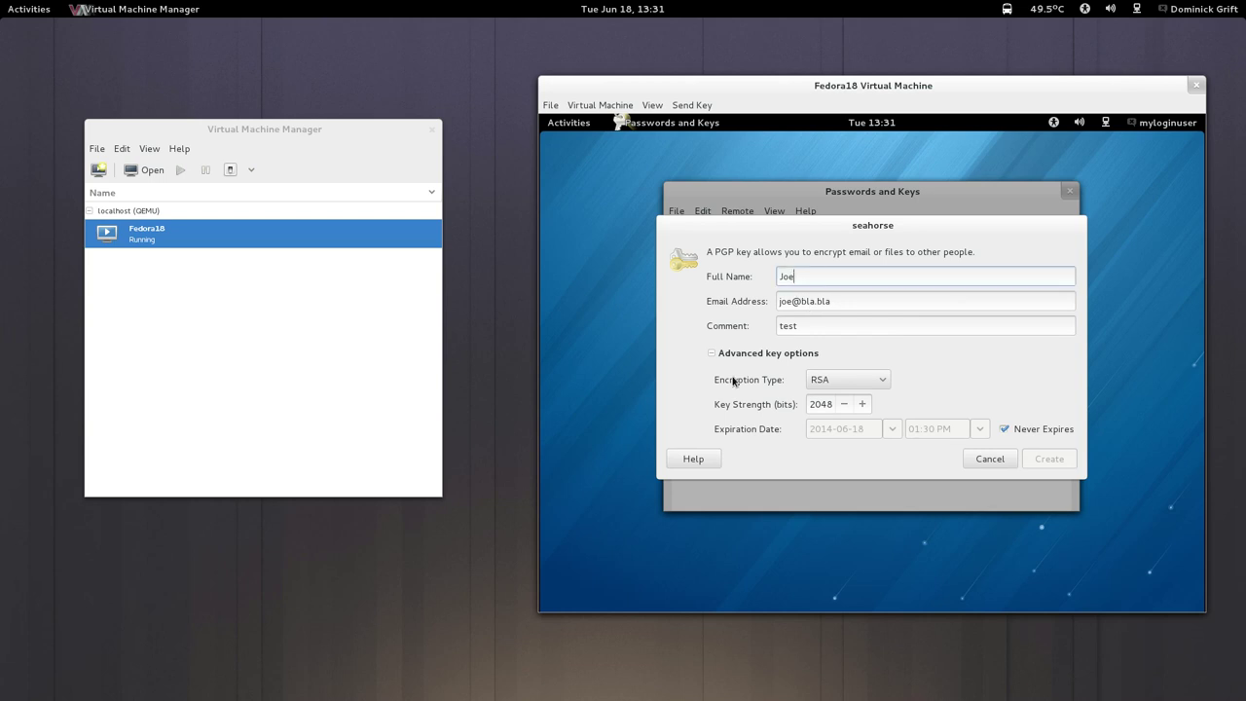
text(Blow)
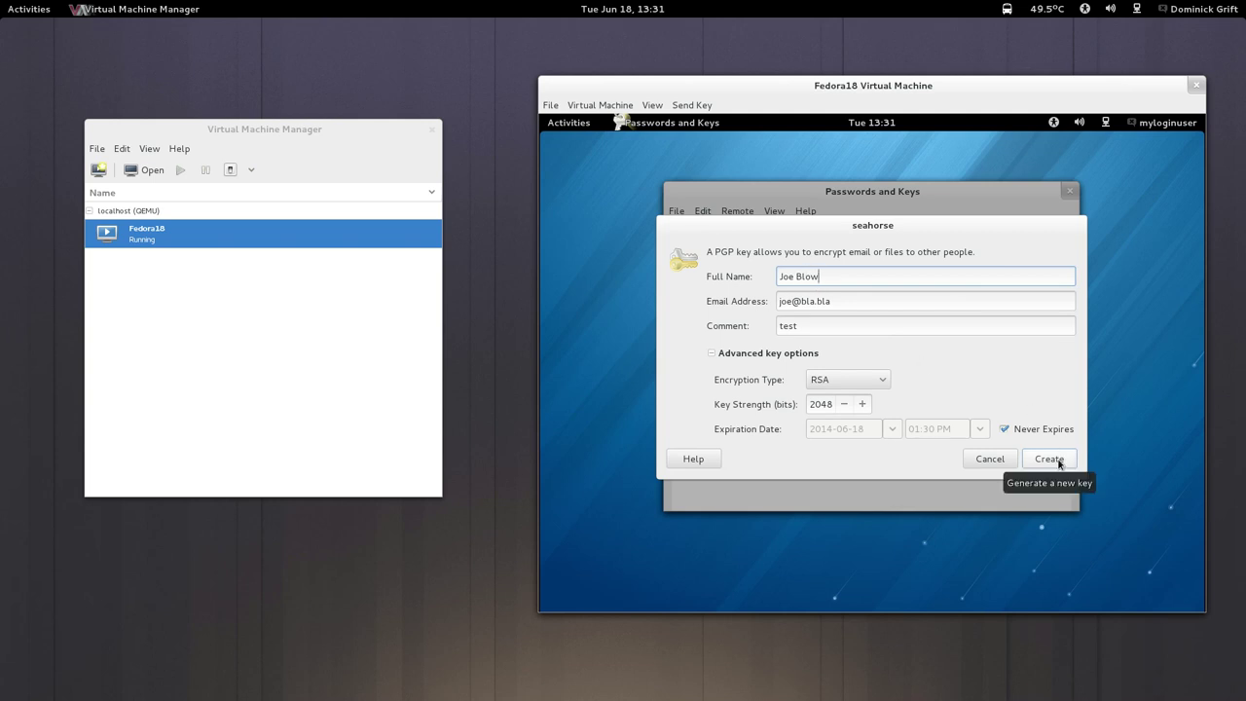
click(1057, 459)
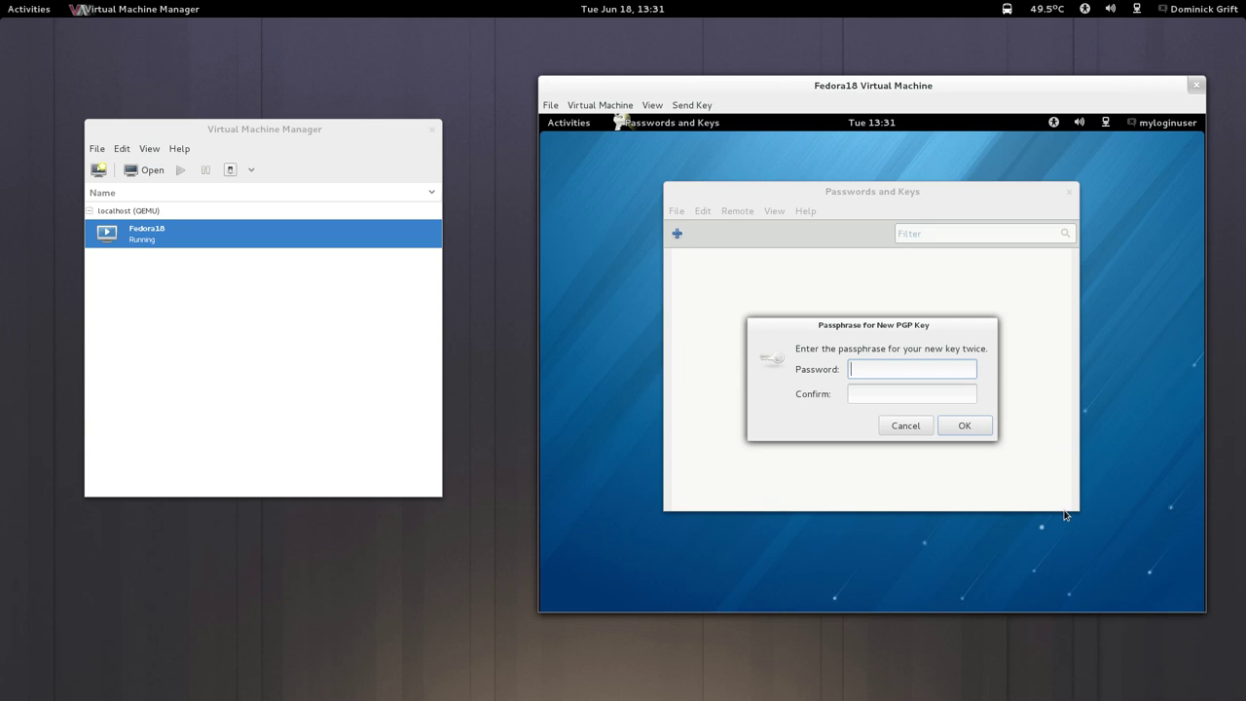
Enter and confirm the new key's passphrase to start generating it.
text(p)
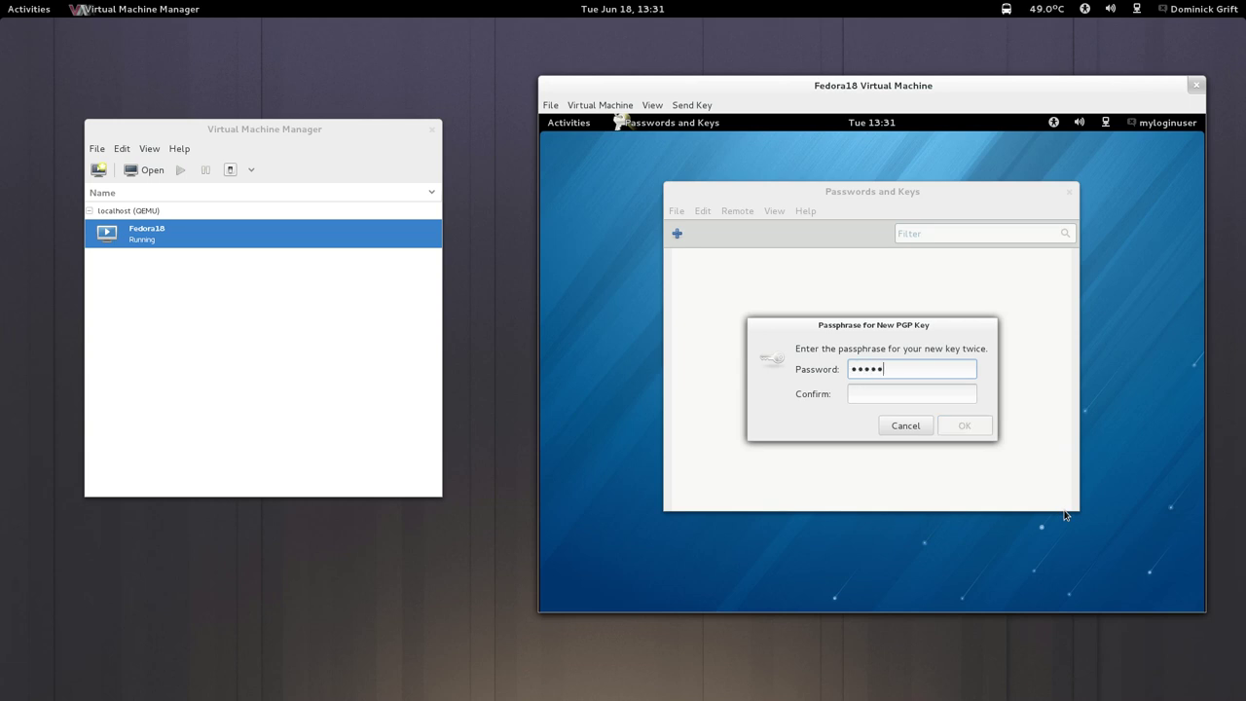
key(Tab)
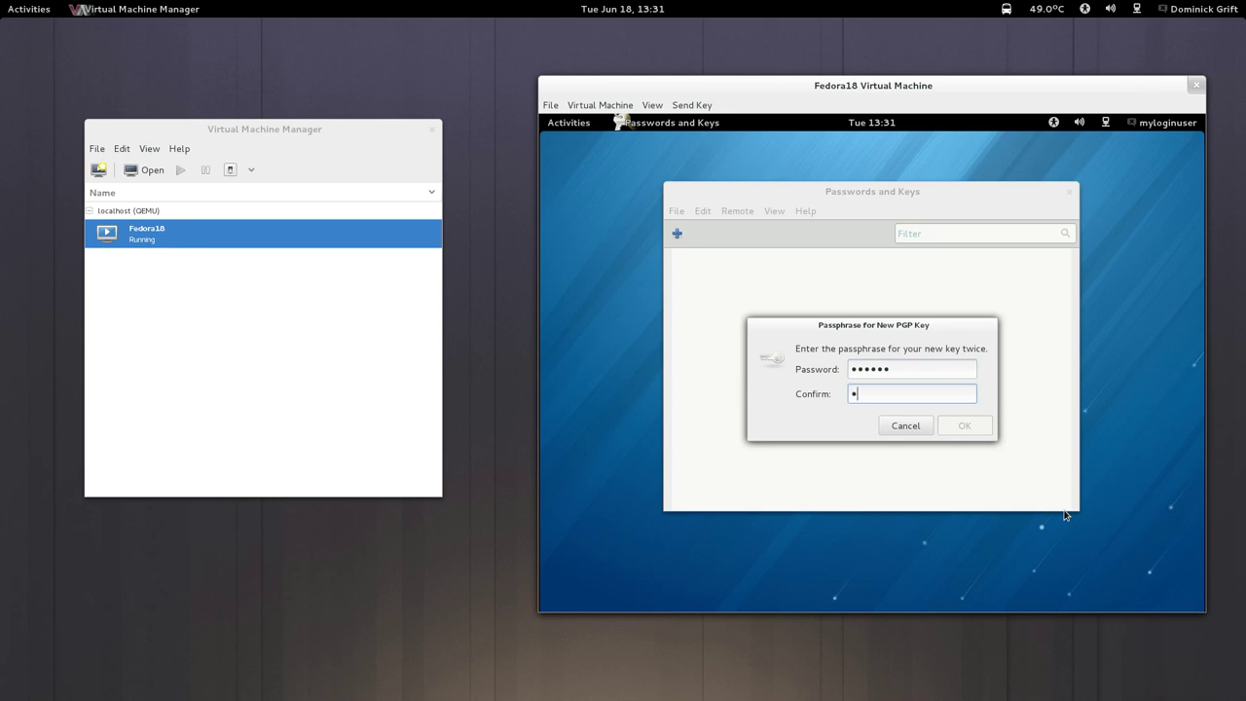
text(d)
click(964, 428)
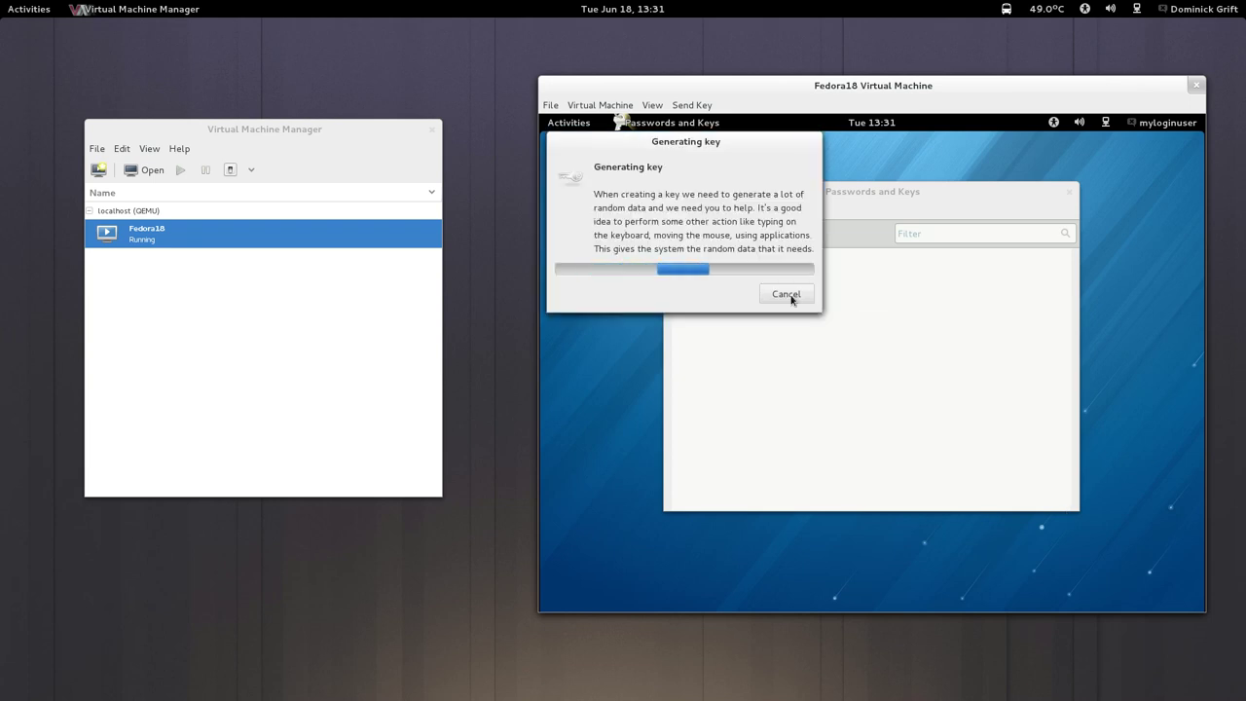
Bring the Passwords and Keys key-generation progress back to the front and wait for it to finish.
mouse_move(0, 0)
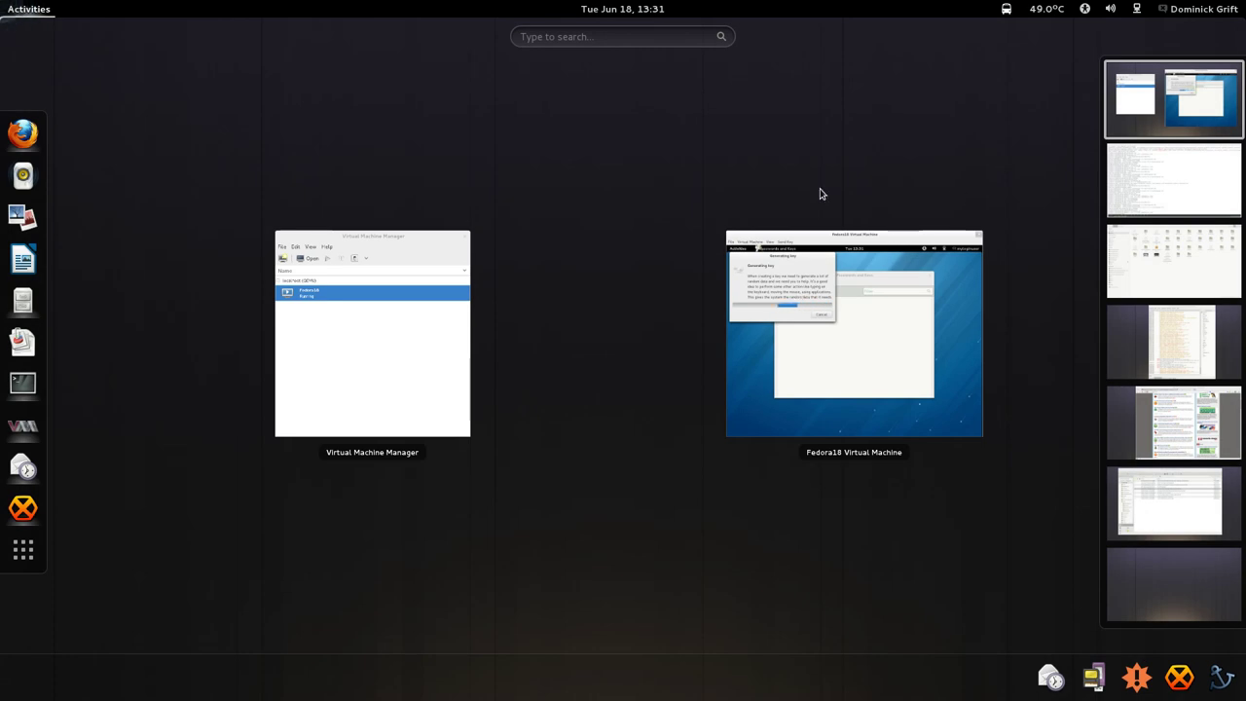
click(798, 269)
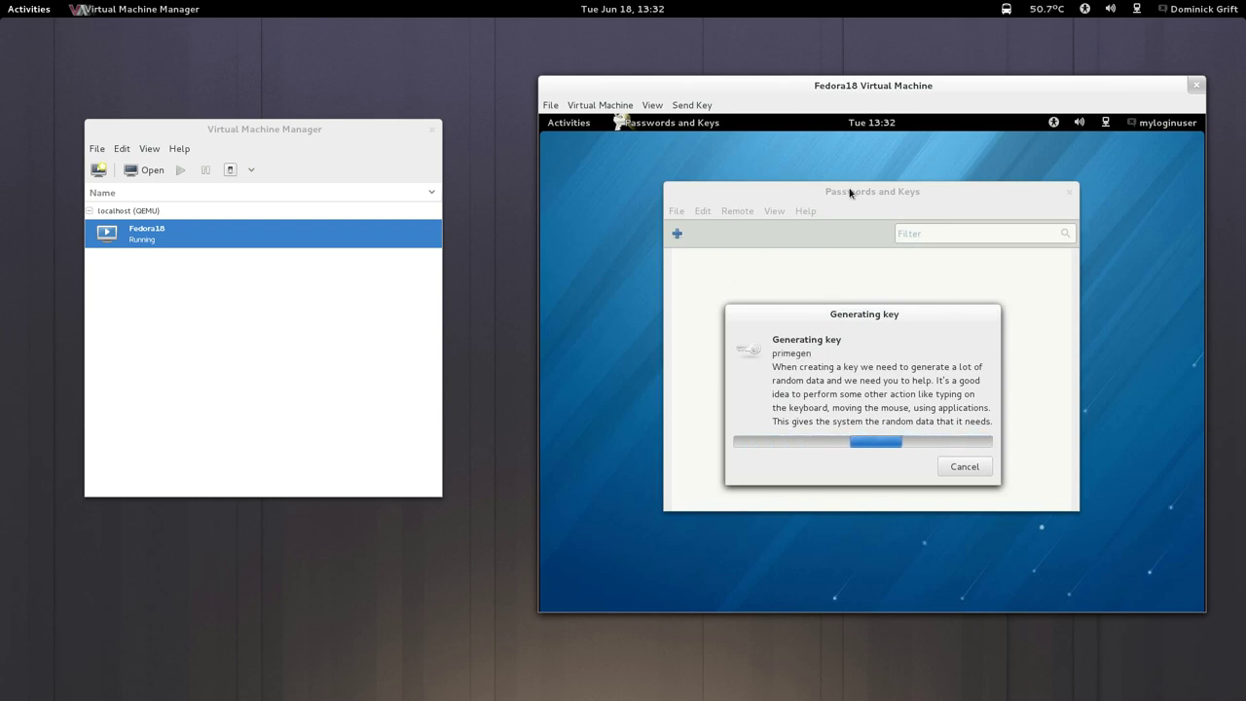
click(586, 123)
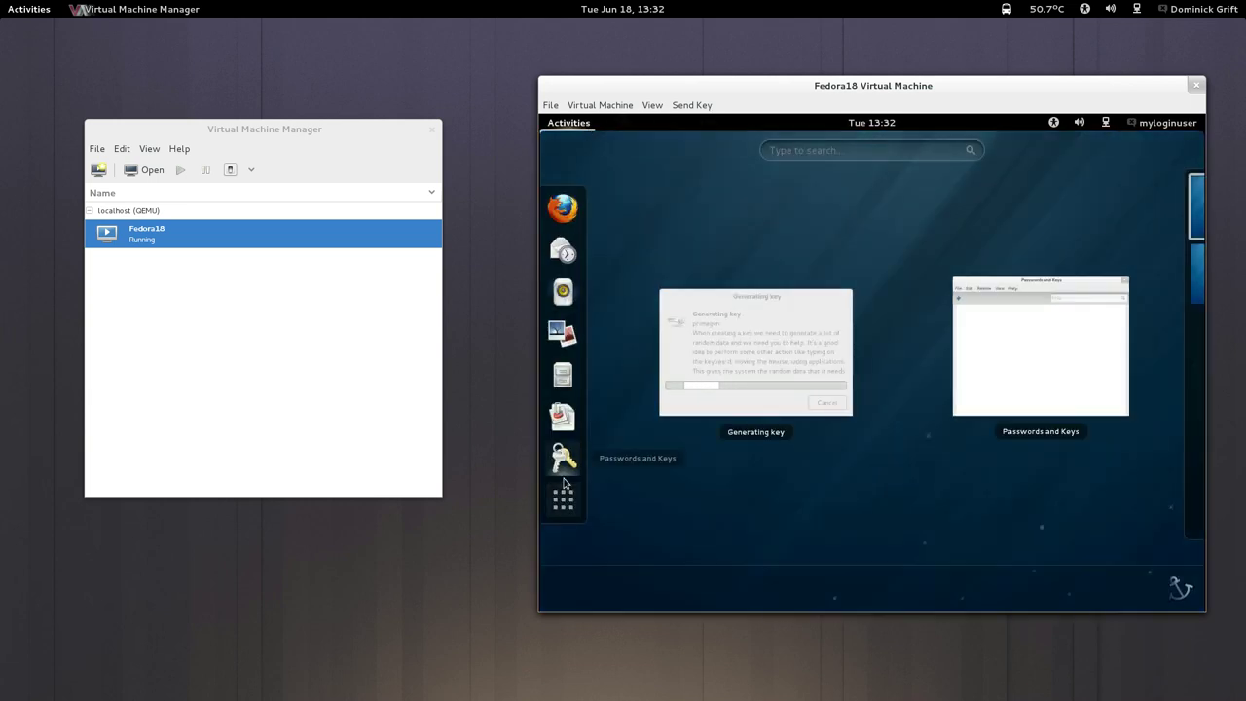
click(563, 475)
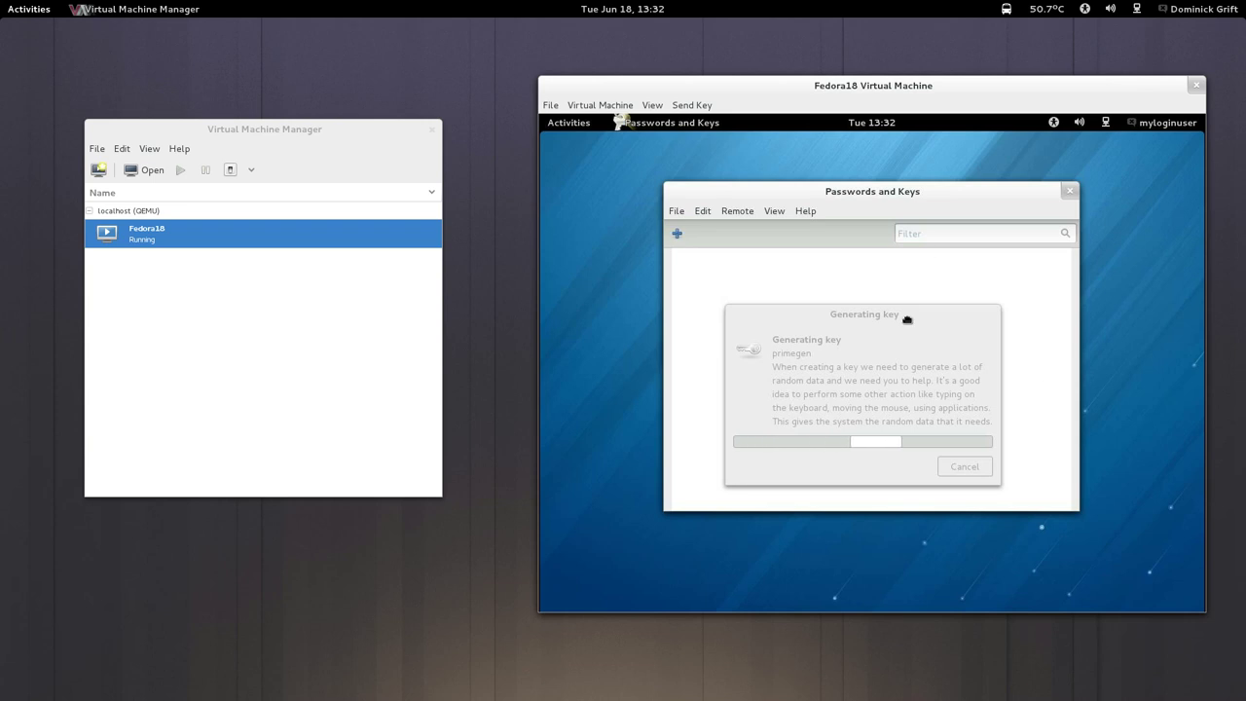
click(813, 442)
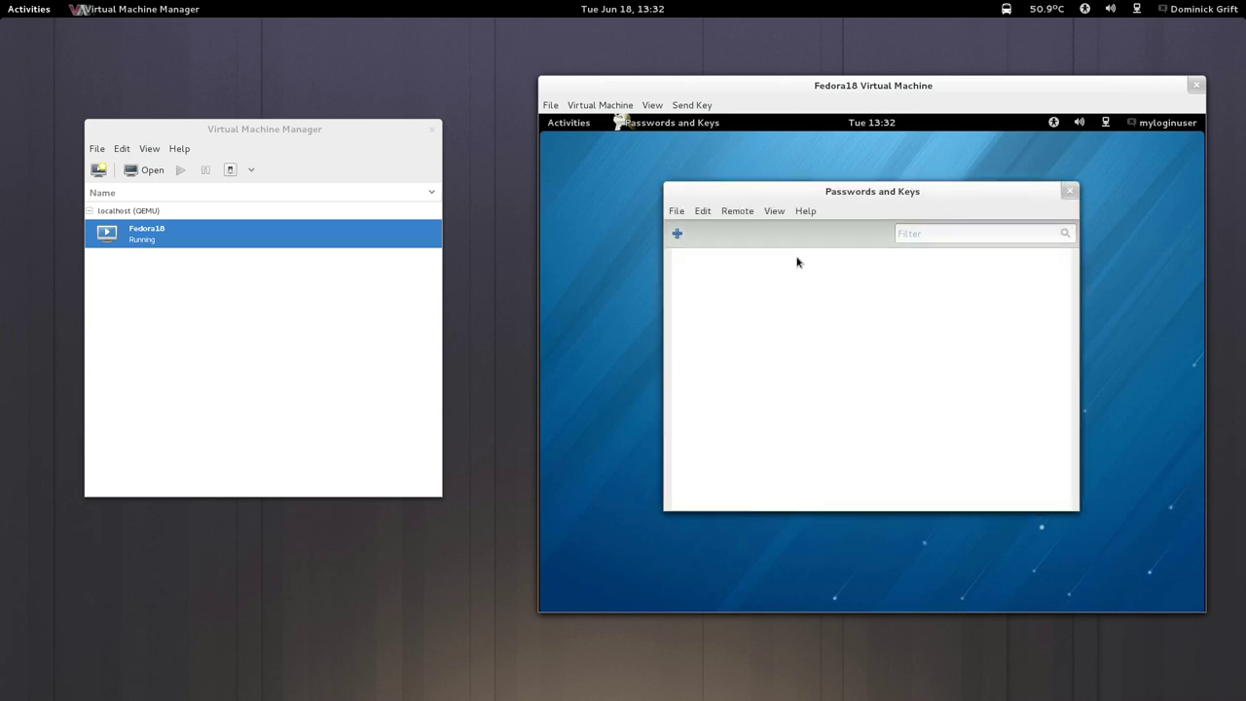
key(super)
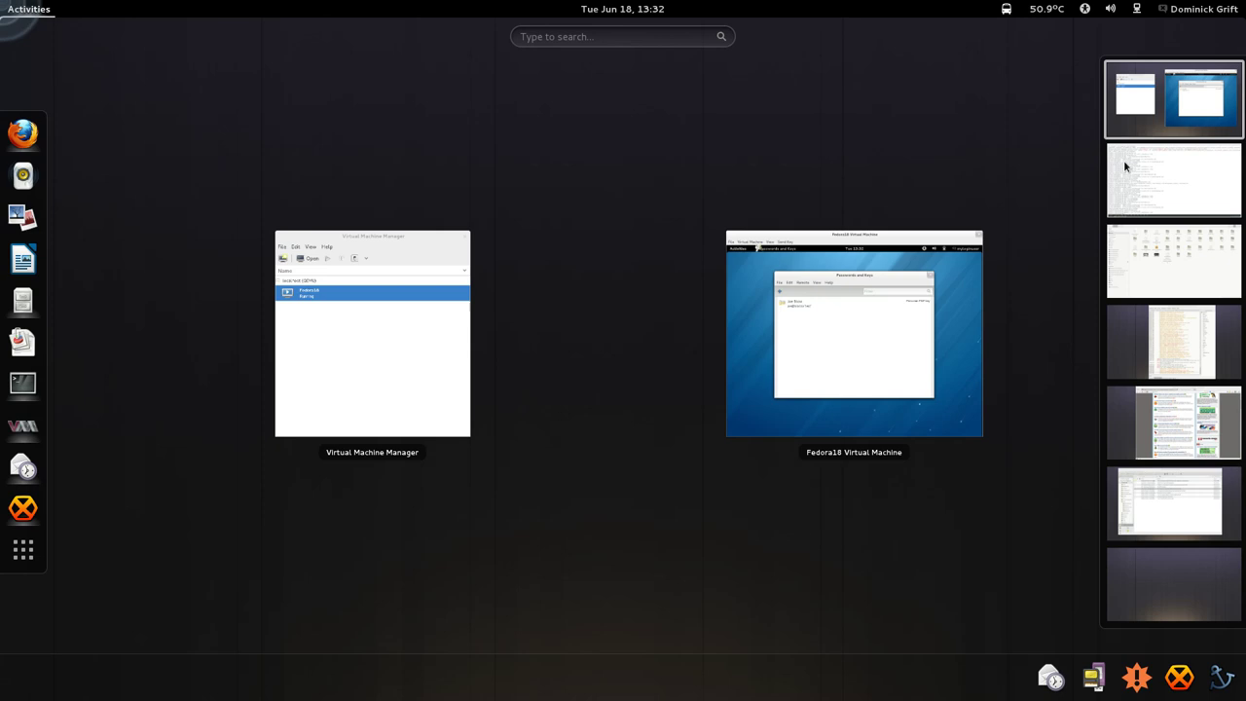
Rerun the ausearch | audit2allow | less command in the terminal.
click(1125, 159)
click(524, 394)
key(Up)
key(Return)
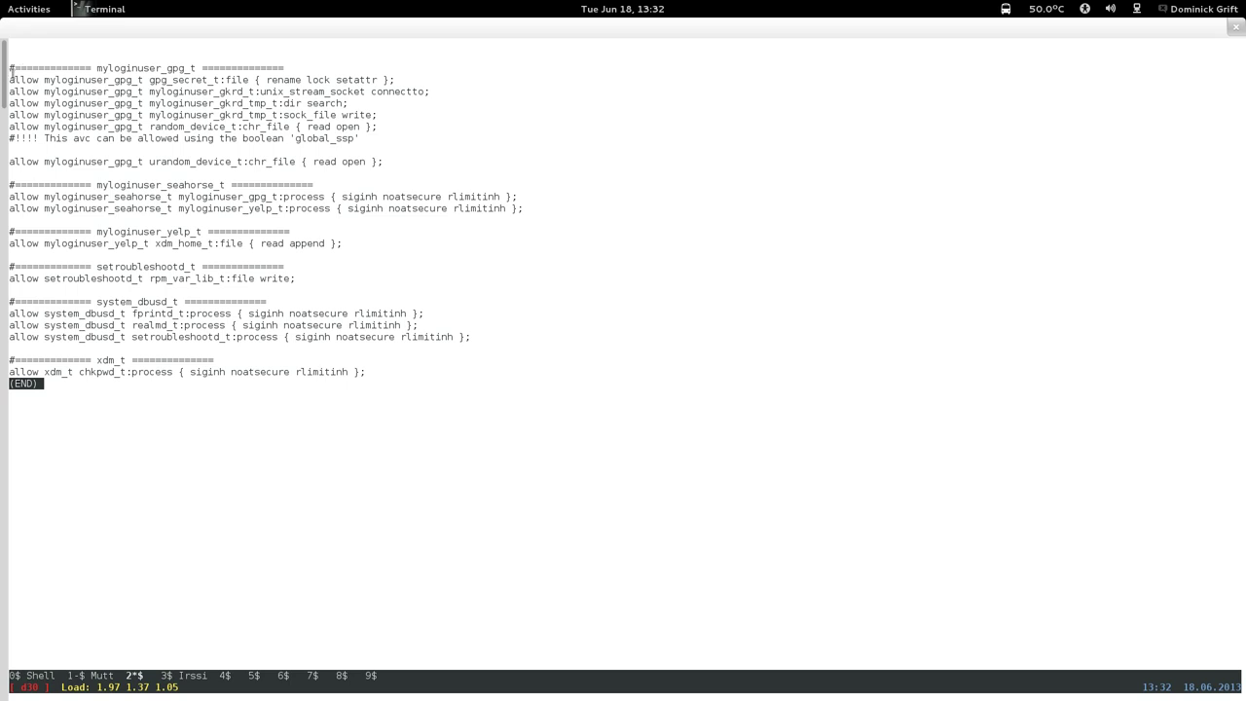
Copy the myloginuser_gpg_t allow rules from the listing and quit the pager.
drag(10, 80, 416, 163)
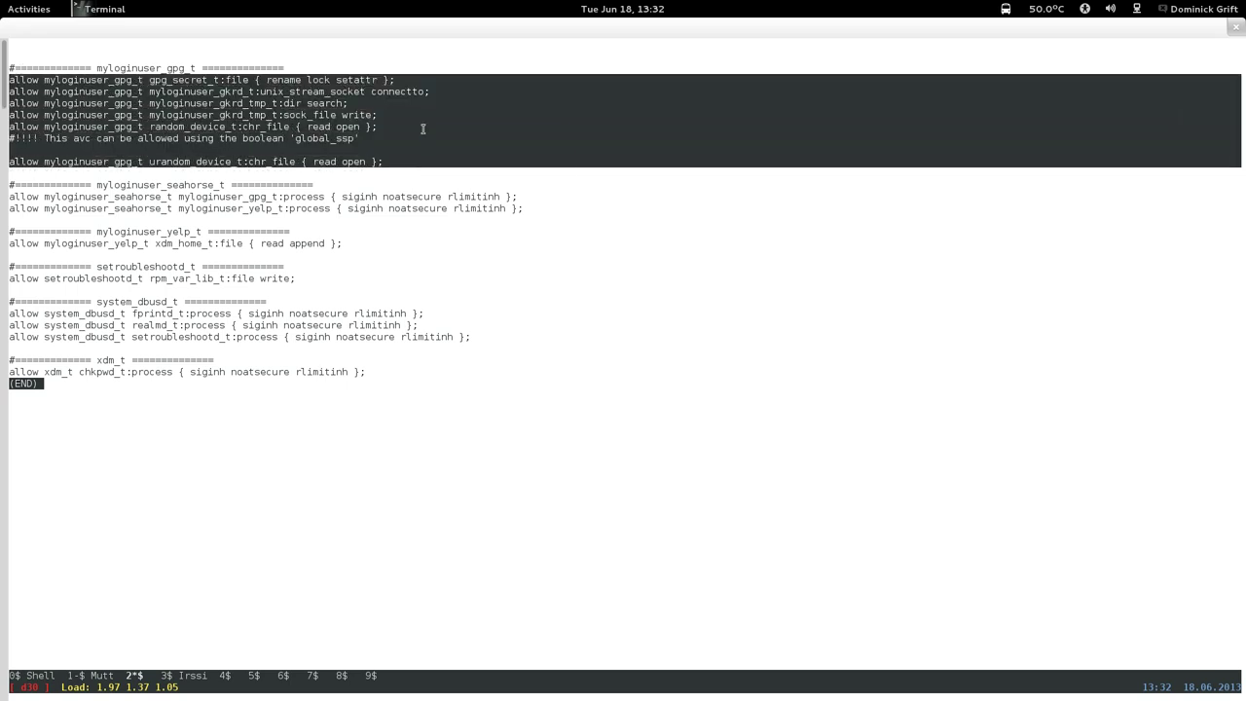
right_click(422, 130)
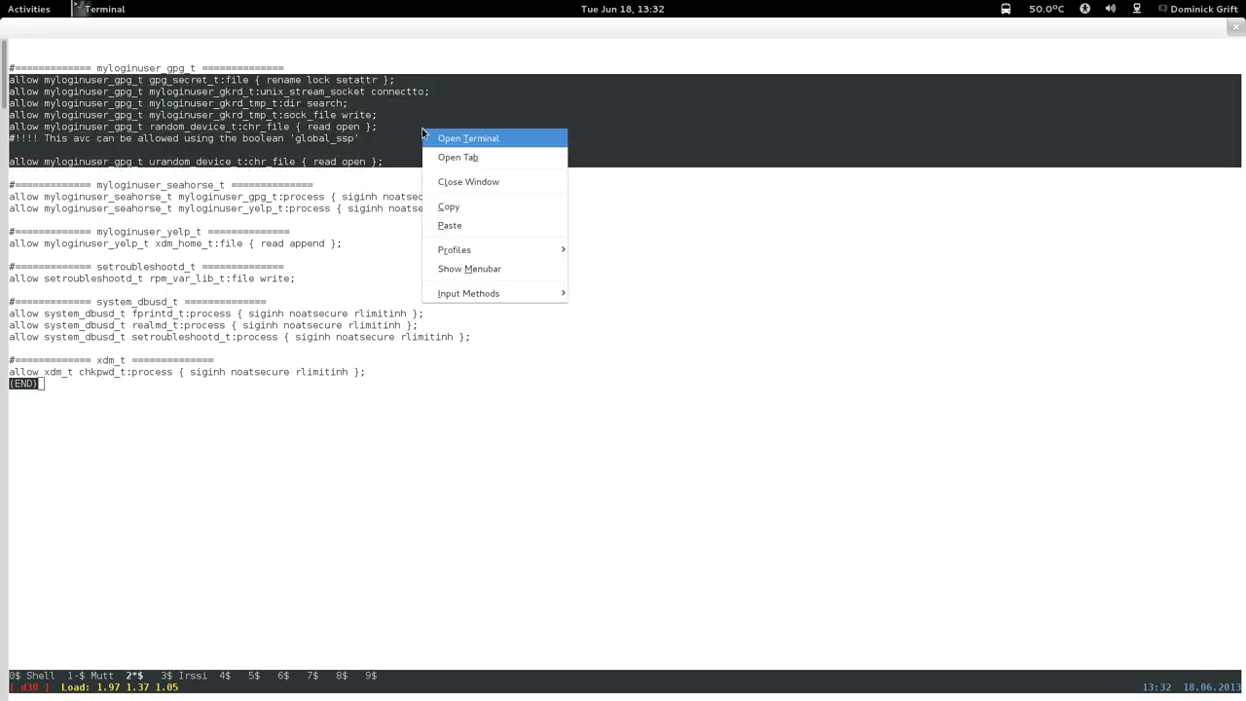
click(428, 206)
key(q)
key(Up)
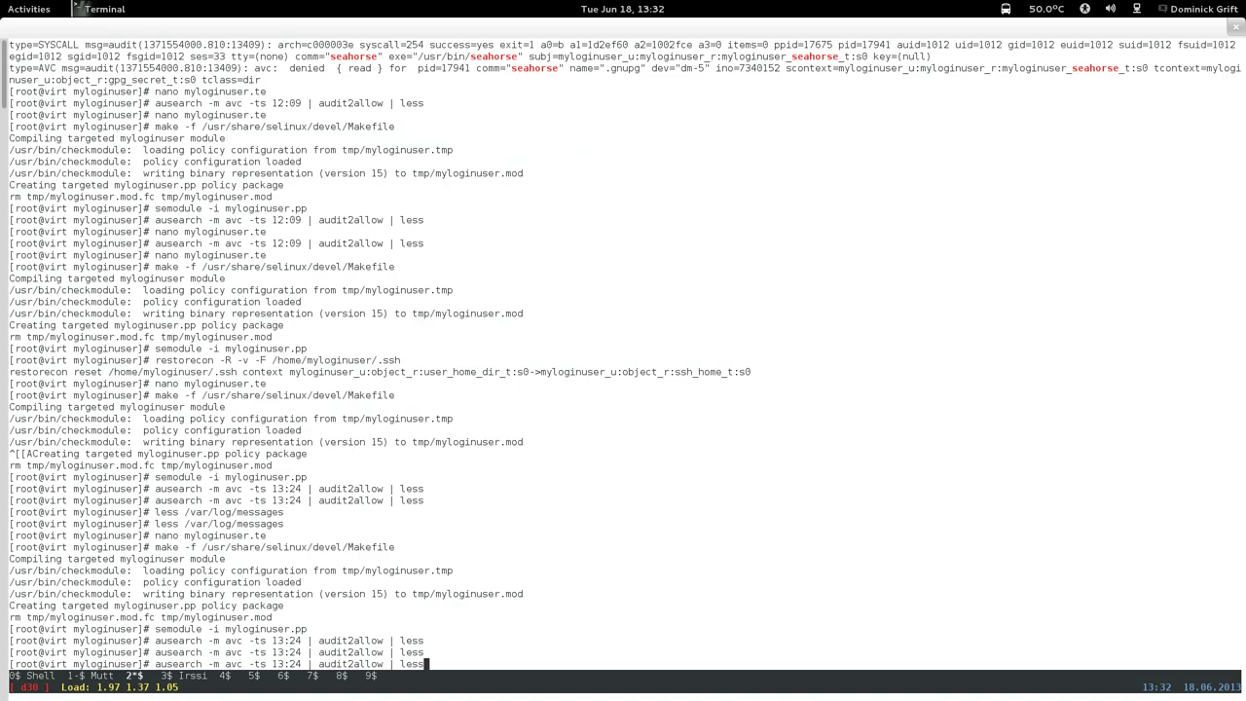
Run 'ausearch -m avc -ts 13:24 | grep gpg | less' to list gpg denials.
key(BackSpace)
key(BackSpace)
key(BackSpace)
key(BackSpace)
key(BackSpace)
key(BackSpace)
key(BackSpace)
key(BackSpace)
key(BackSpace)
key(BackSpace)
key(BackSpace)
key(BackSpace)
key(BackSpace)
key(BackSpace)
key(BackSpace)
key(BackSpace)
key(BackSpace)
key(BackSpace)
text(grep gpg | less)
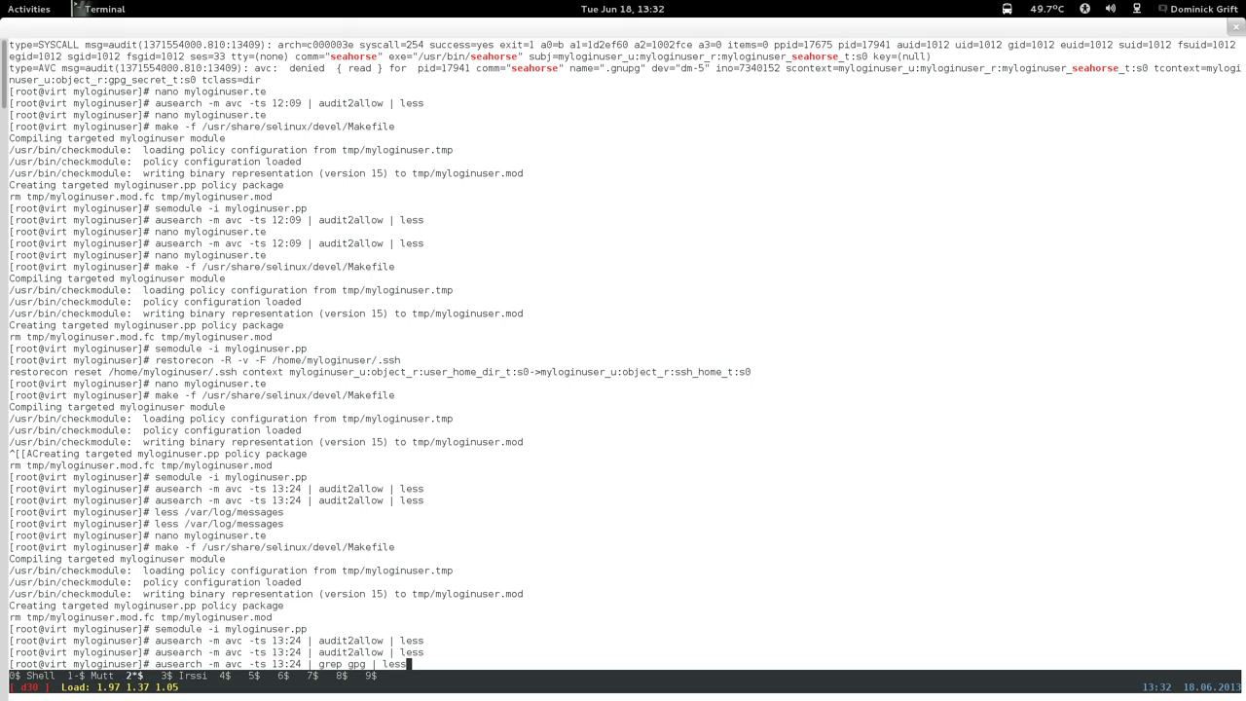
key(Return)
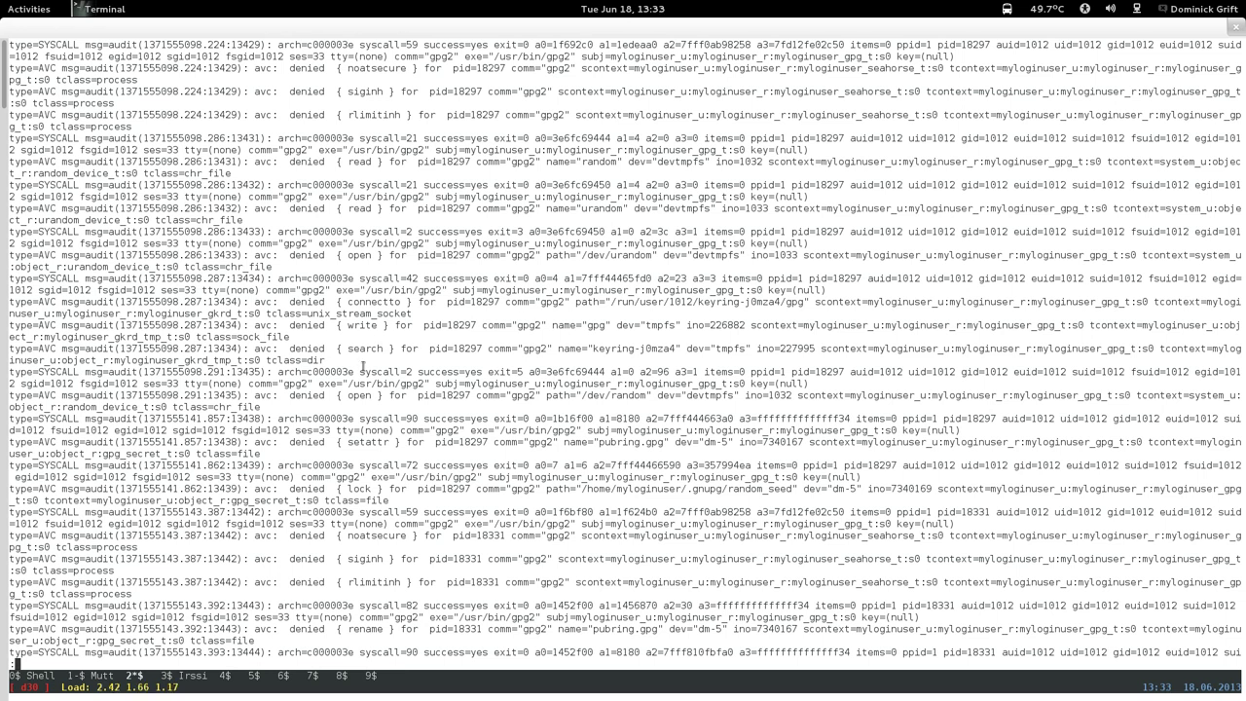
scroll(353, 395, down, 3)
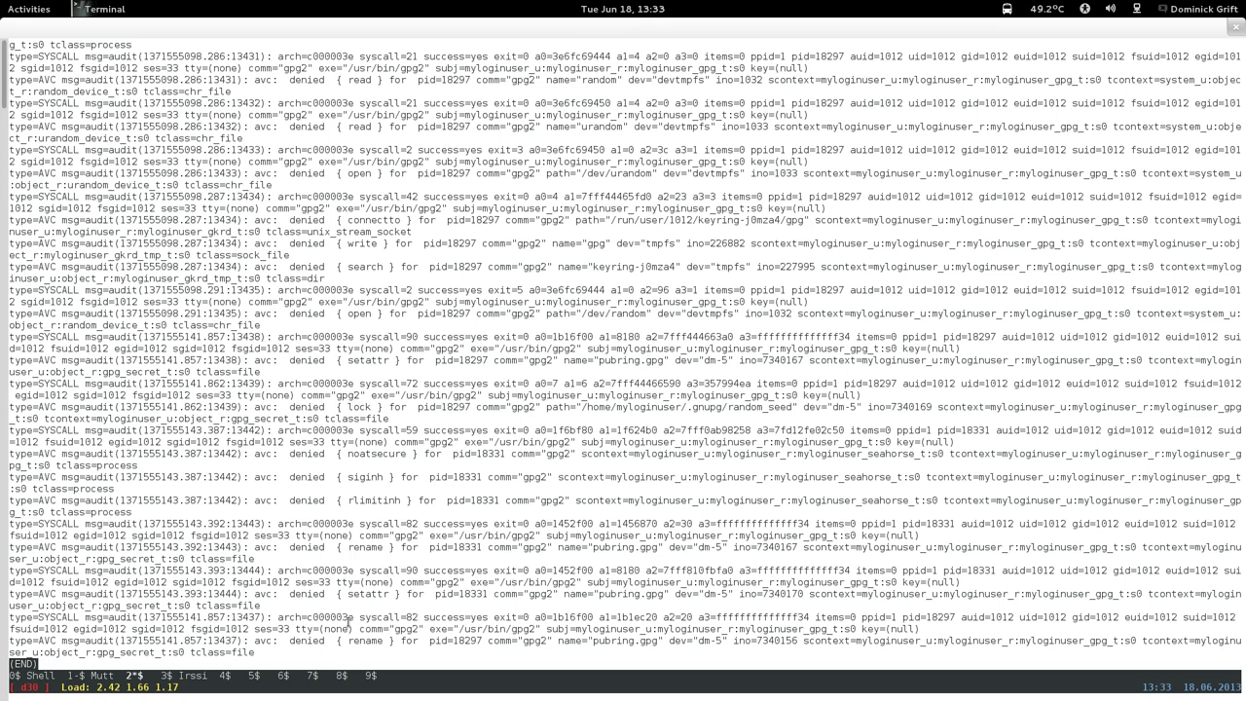
key(q)
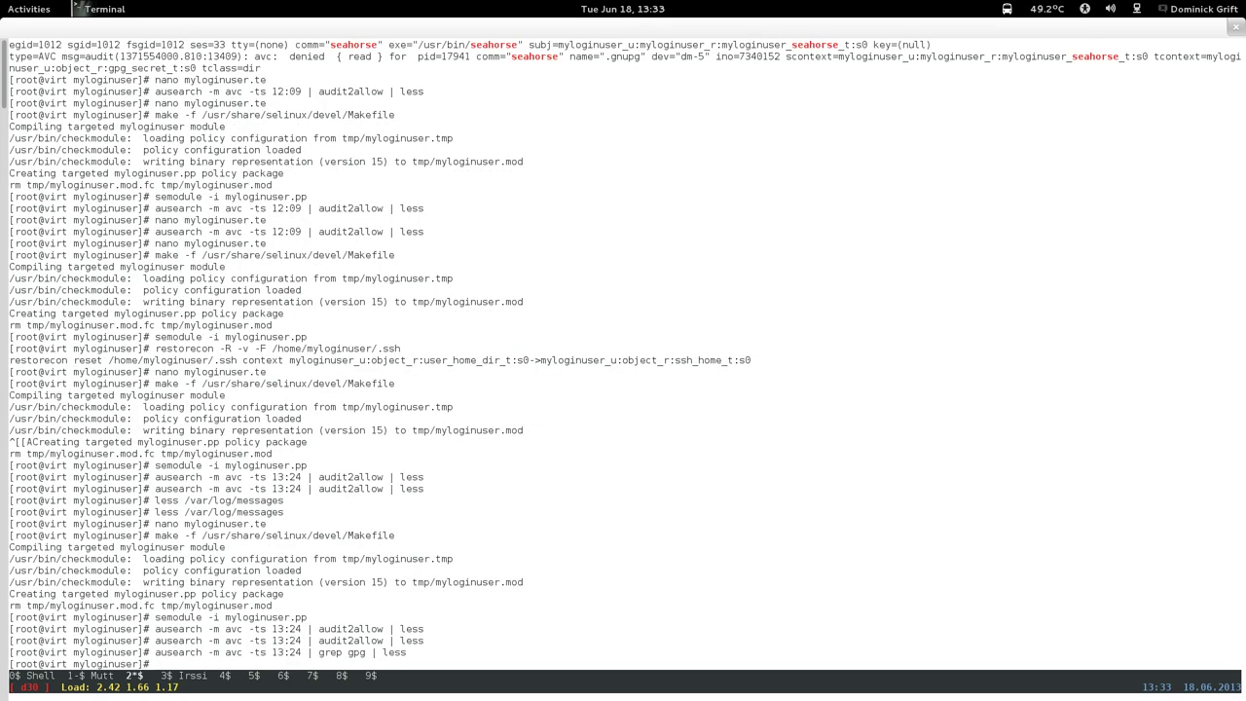
Rerun the gpg search and inspect the gpg2 and urandom denial lines.
key(Up)
key(Return)
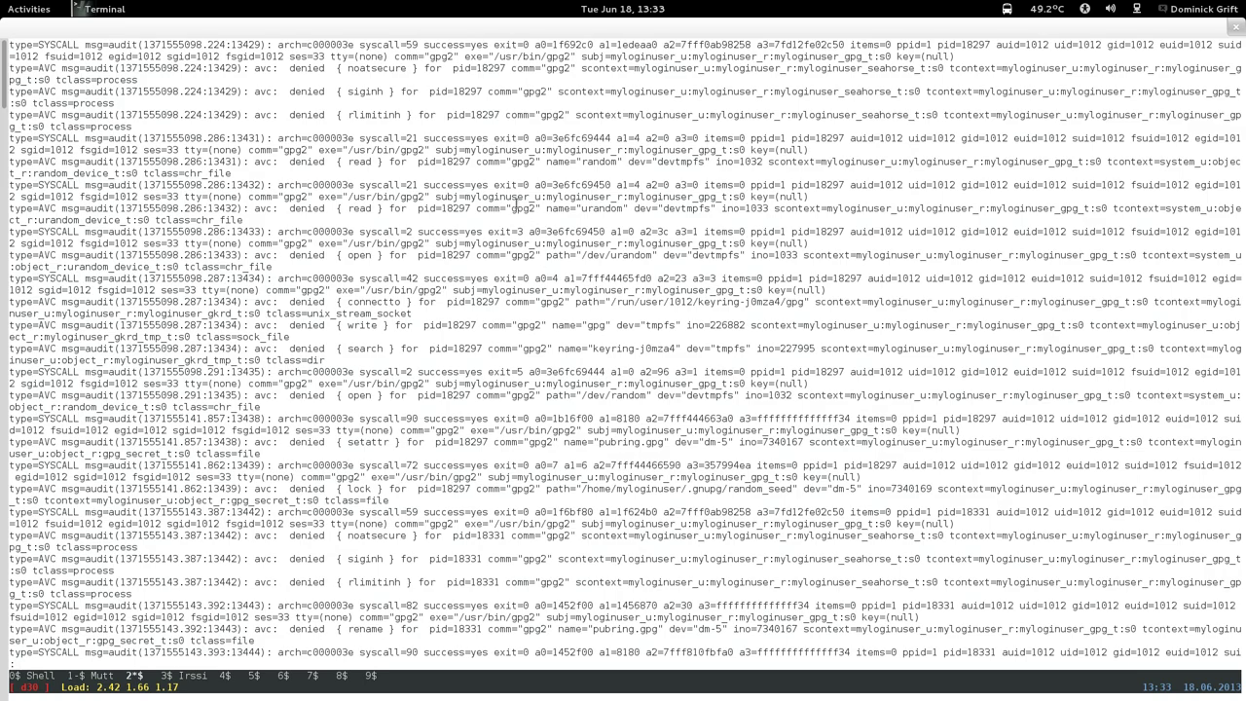
triple_click(517, 207)
drag(516, 208, 532, 208)
triple_click(1017, 210)
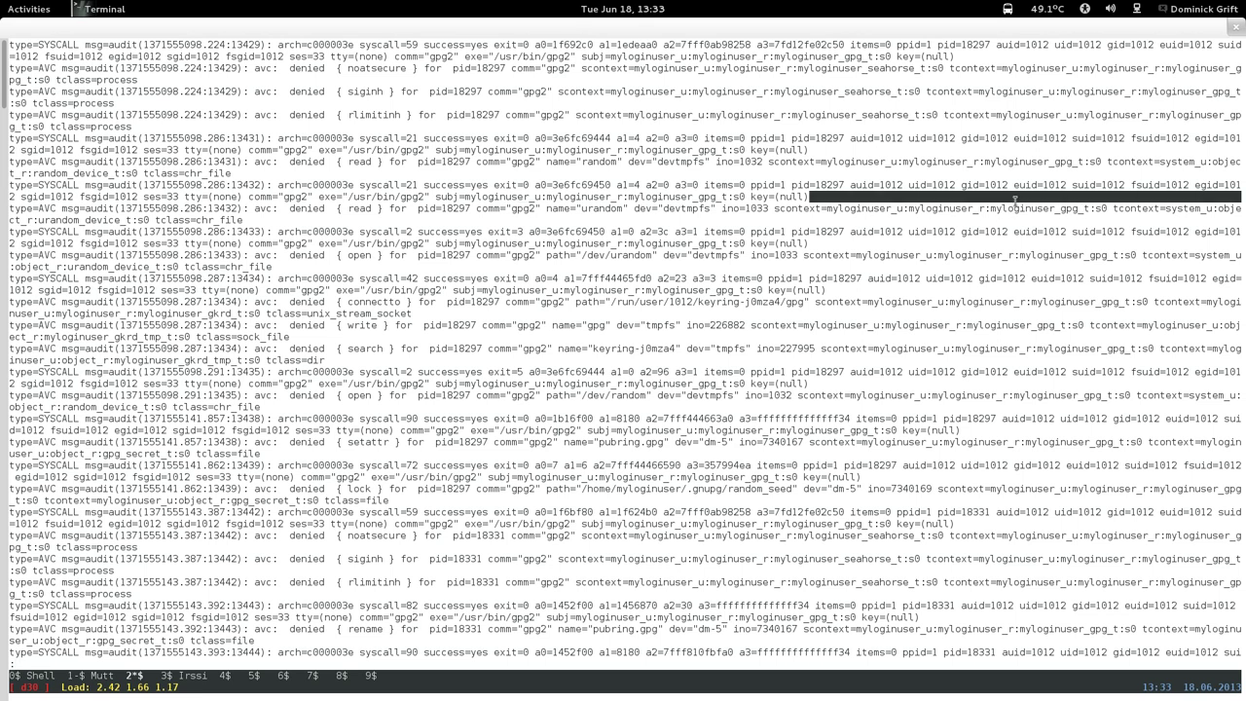
click(1052, 208)
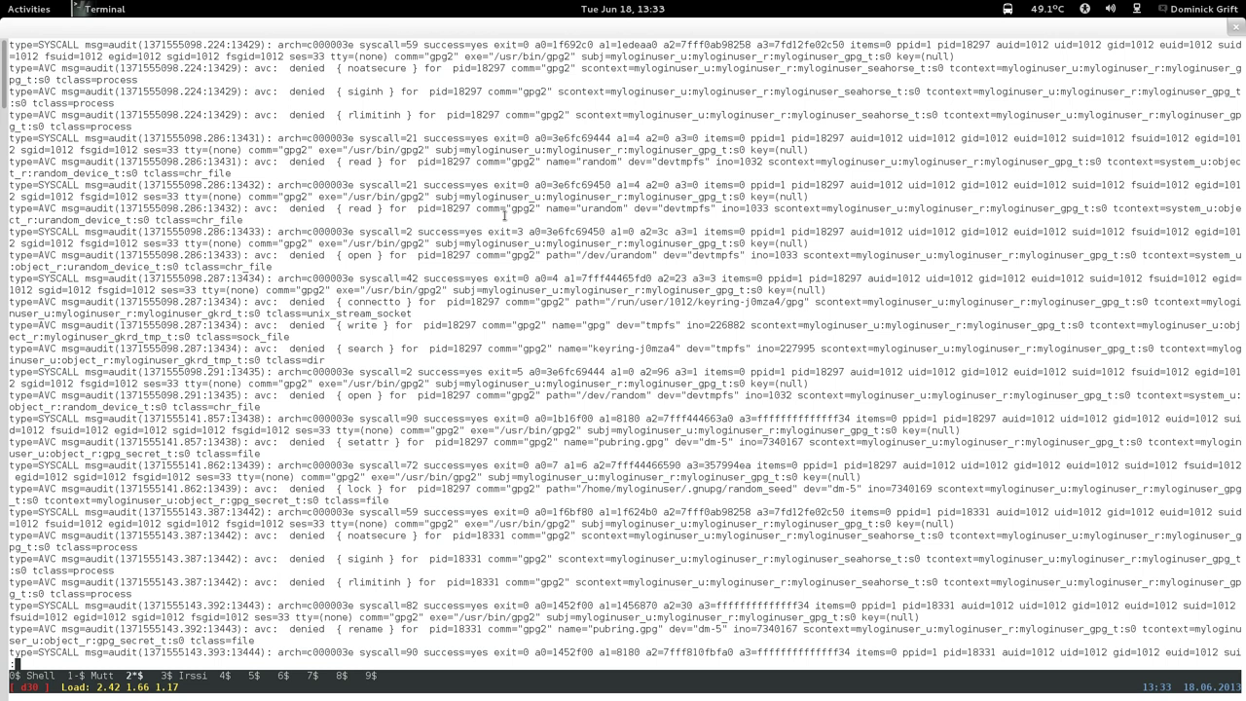
key(space)
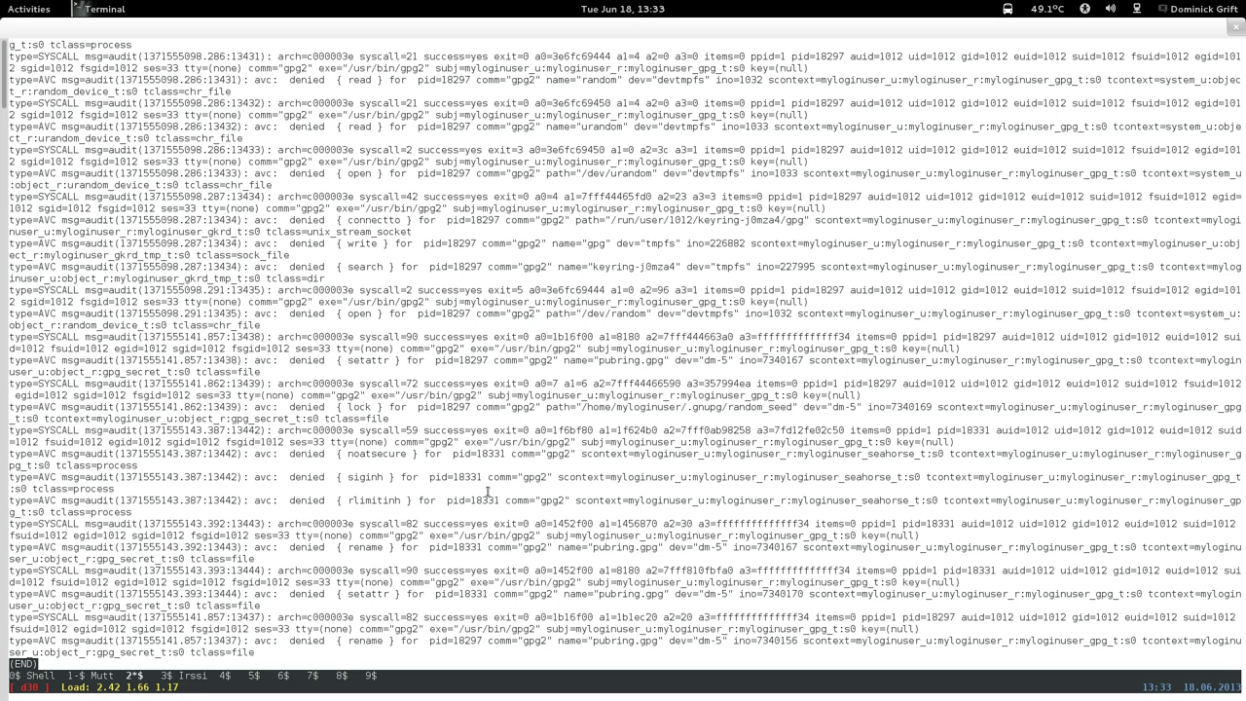
key(q)
key(Up)
key(Up)
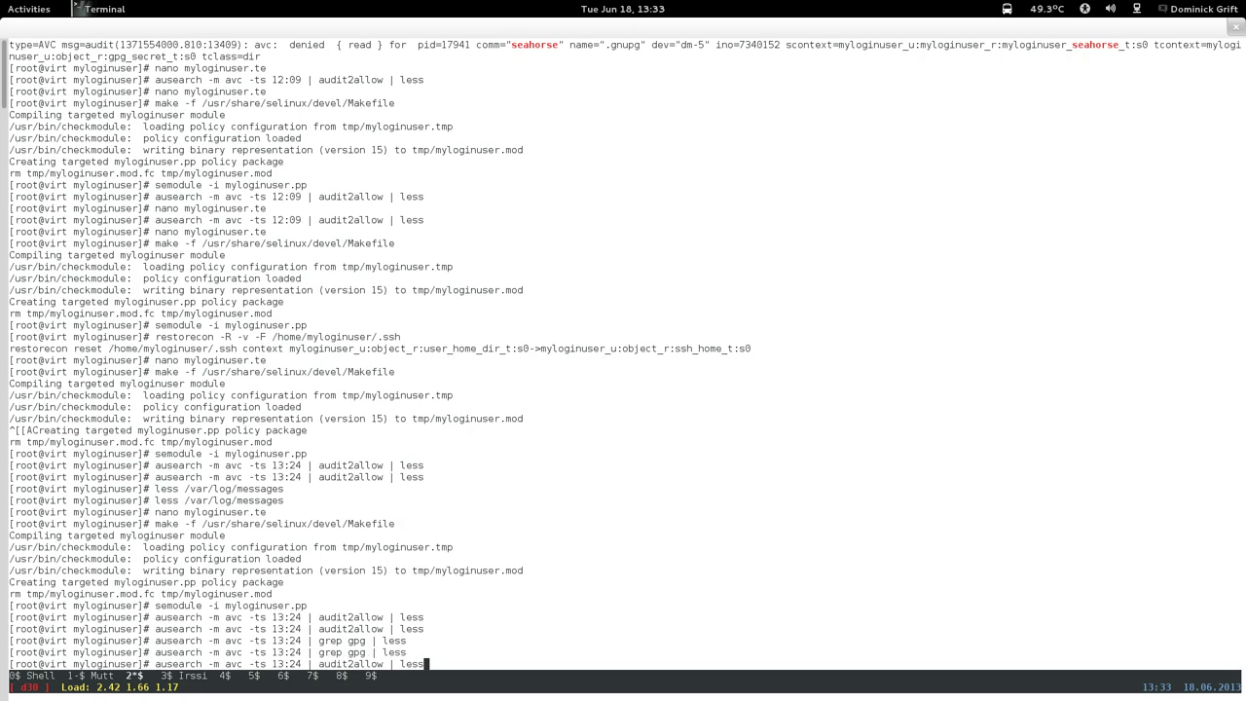
key(Up)
key(Up)
key(Up)
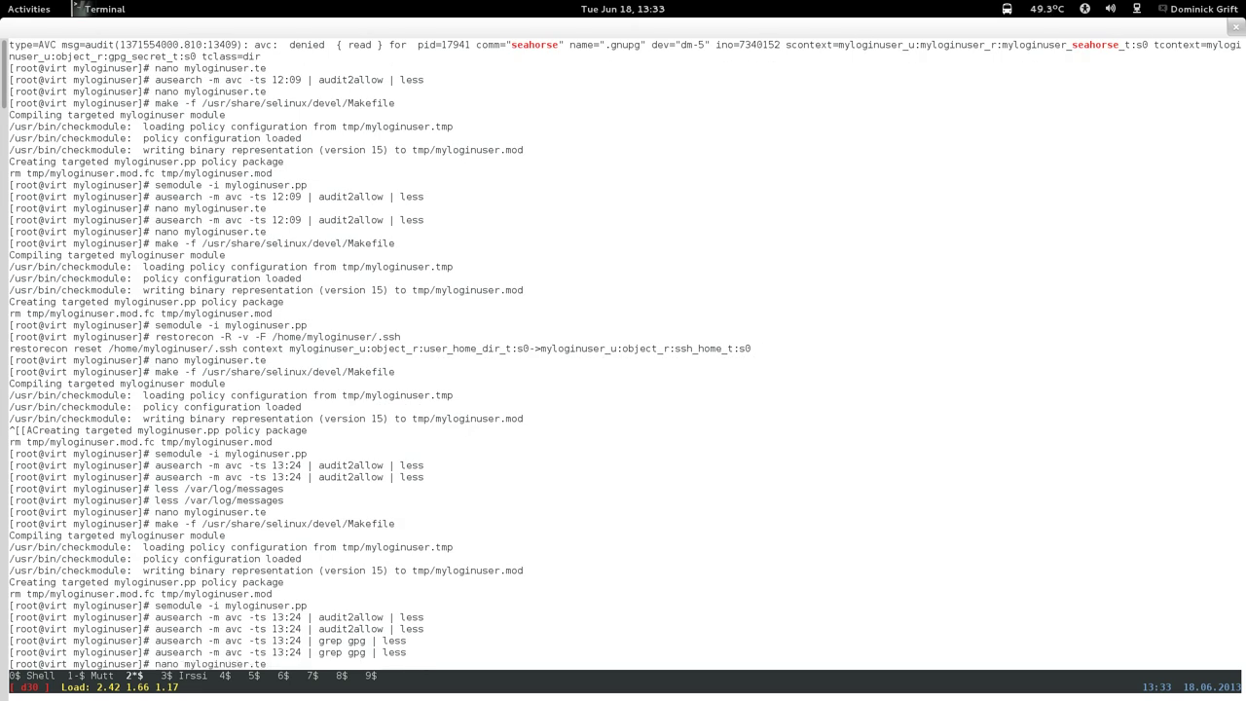
Open myloginuser.te in nano and paste the eight gpg allow rules below the # gpg section.
key(Return)
key(ctrl+w)
text(# gpg)
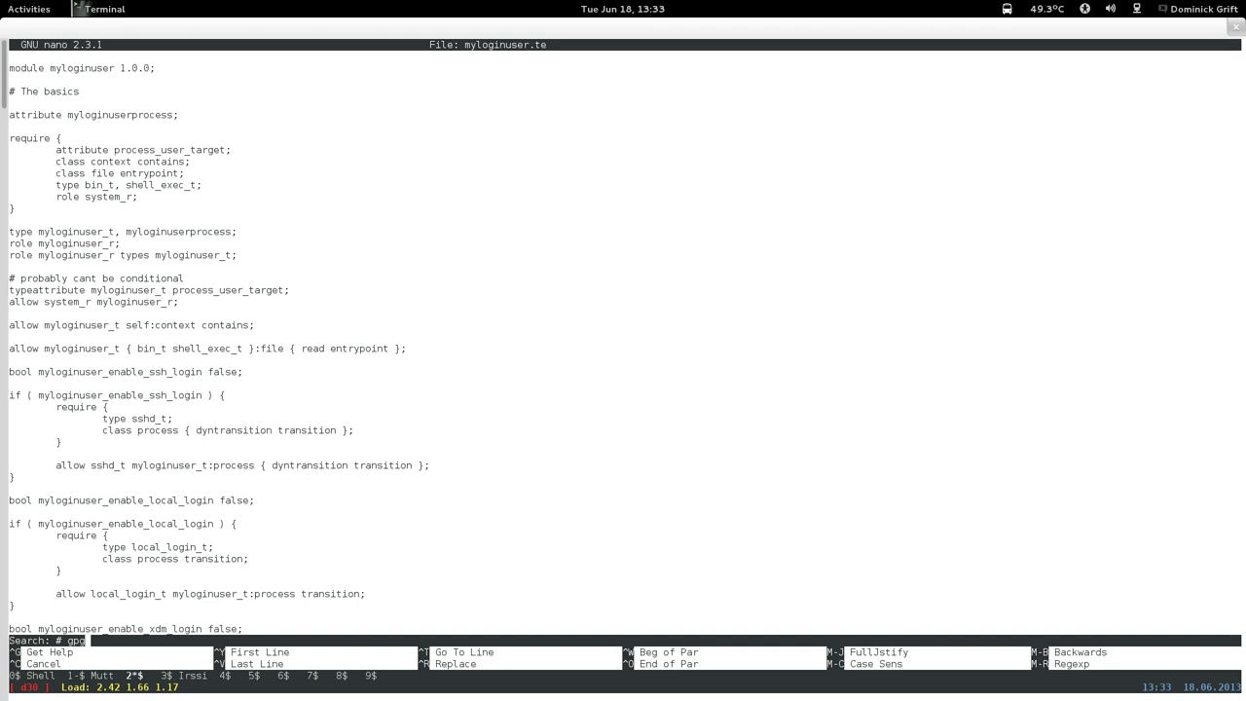
key(Return)
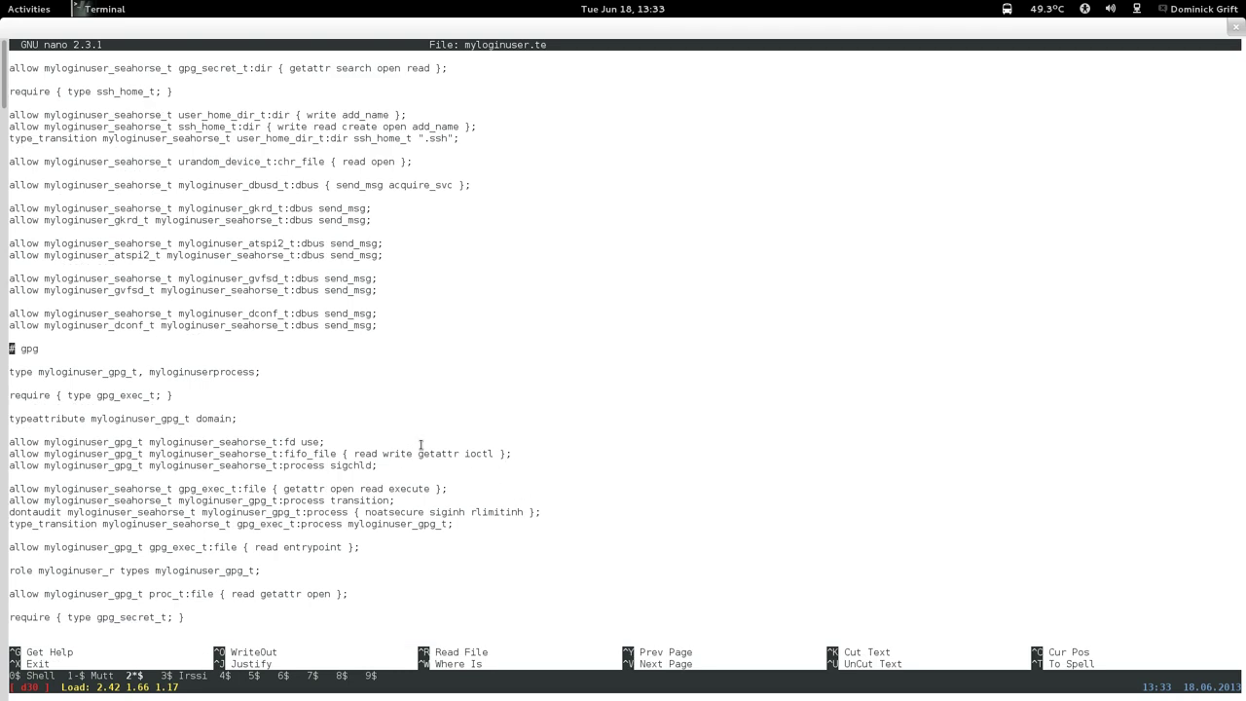
key(ctrl+v)
key(Down)
key(Down)
key(Down)
key(Down)
key(Down)
key(Down)
key(Down)
key(Down)
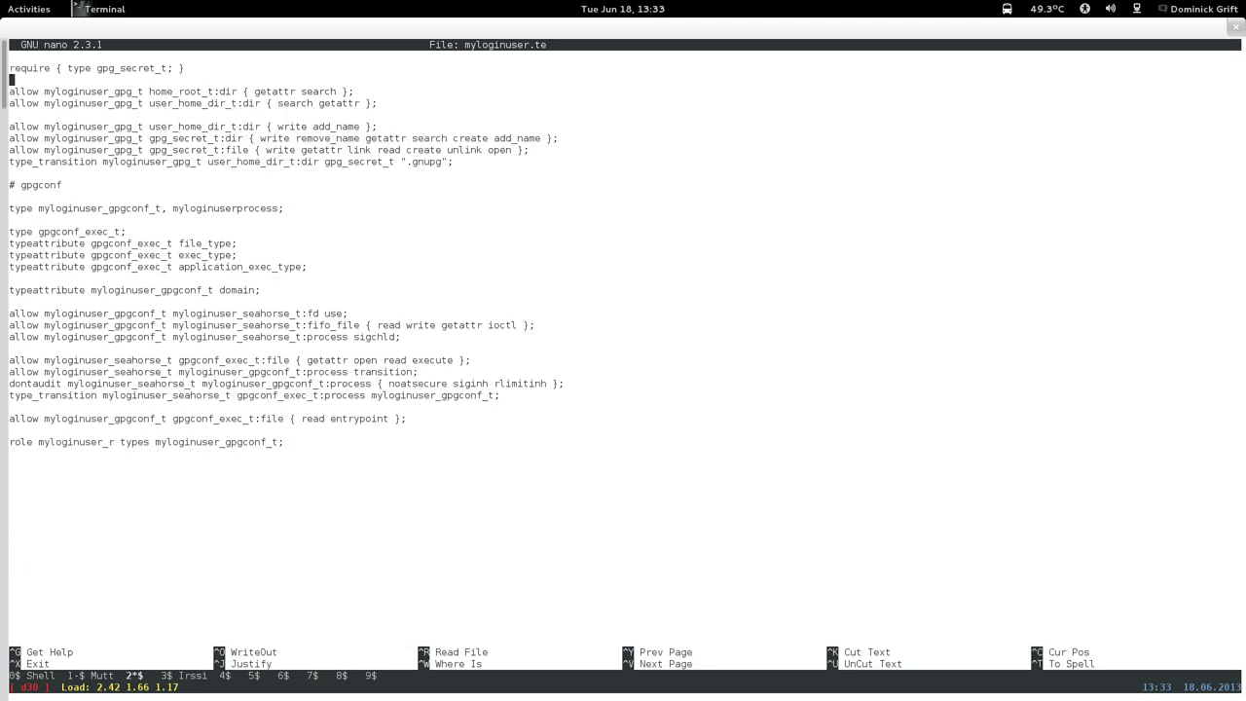
key(Down)
key(Return)
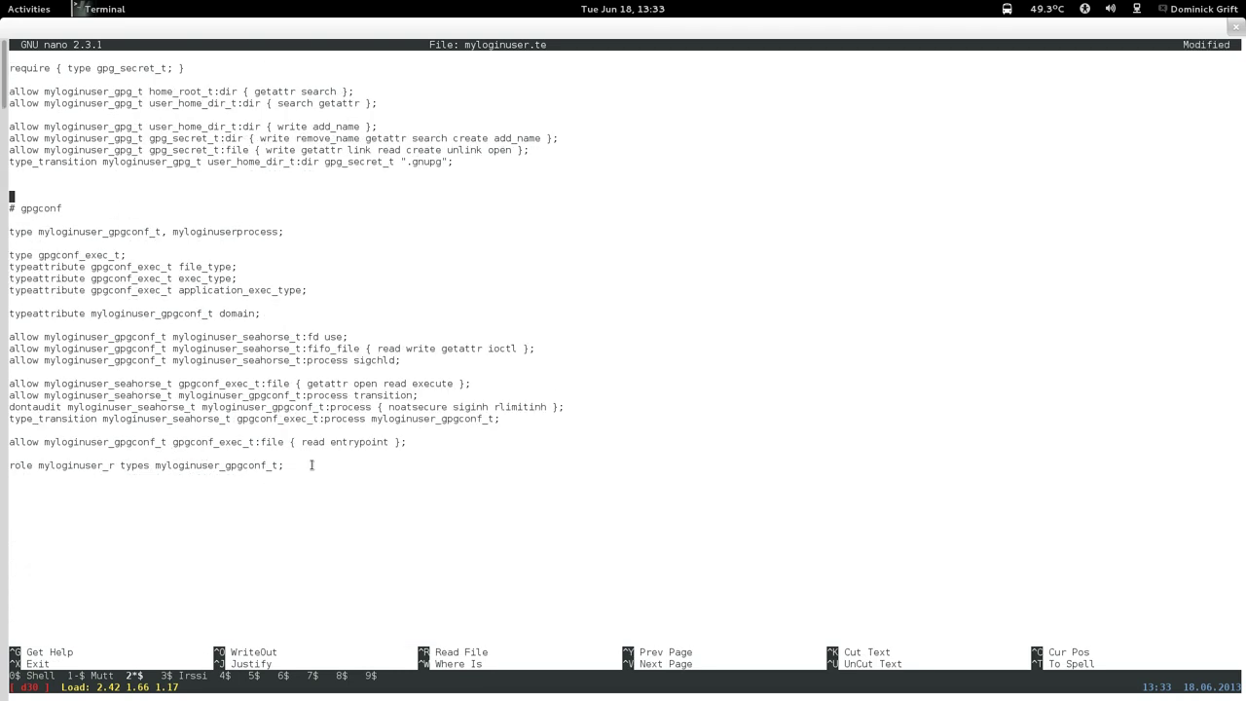
right_click(405, 362)
click(422, 459)
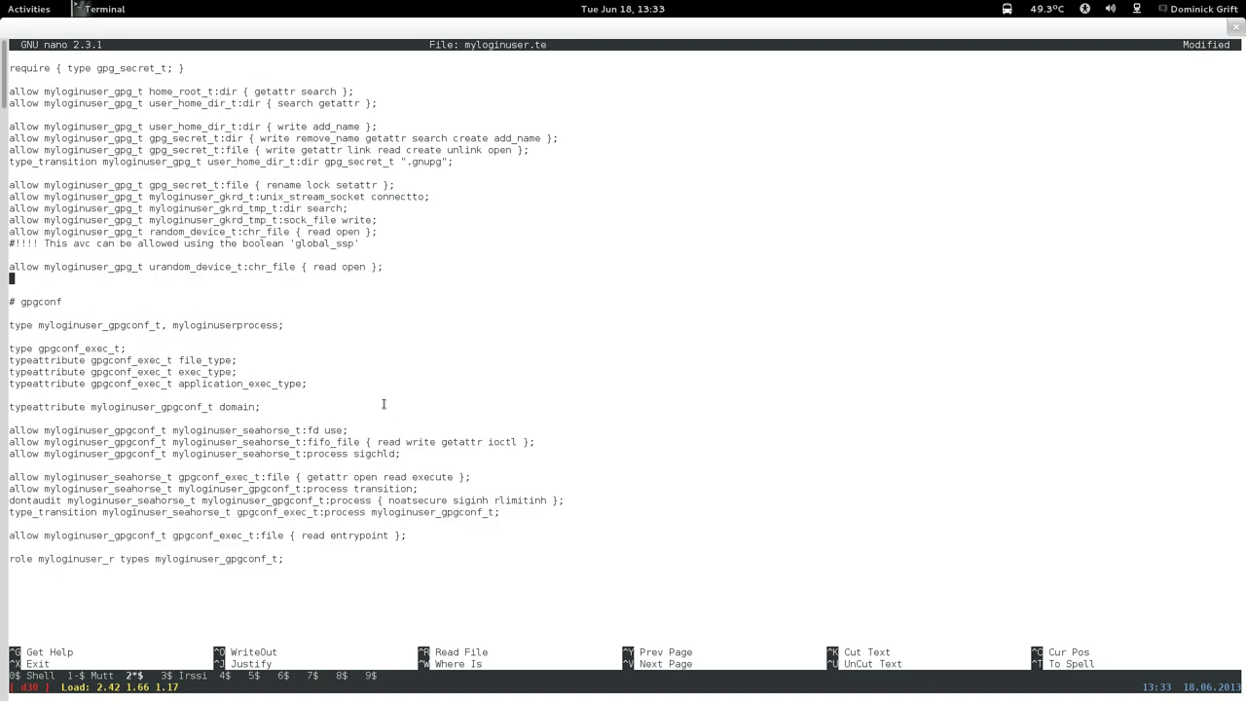
Fold rename lock setattr into the gpg_secret_t file rule and delete the redundant rule.
drag(267, 185, 373, 185)
right_click(350, 181)
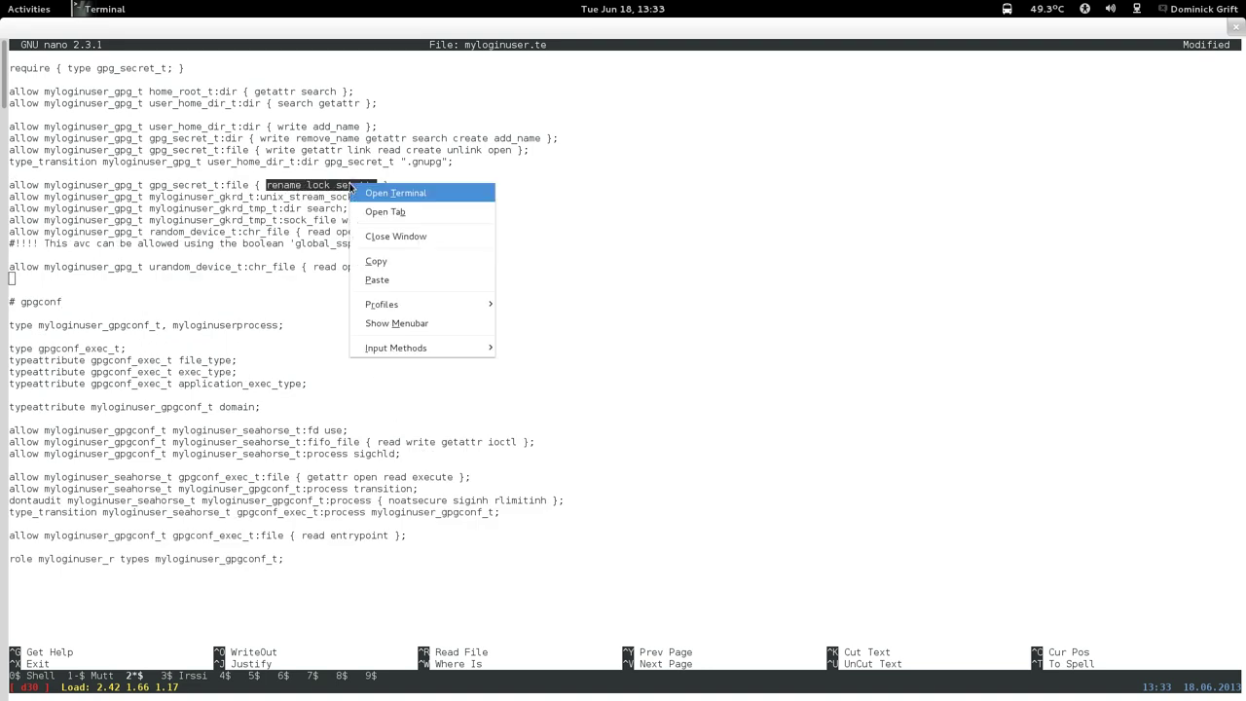
click(367, 259)
key(Up)
key(Up)
key(Up)
key(Up)
key(Up)
key(Up)
key(Up)
key(Up)
key(Up)
key(Up)
key(Up)
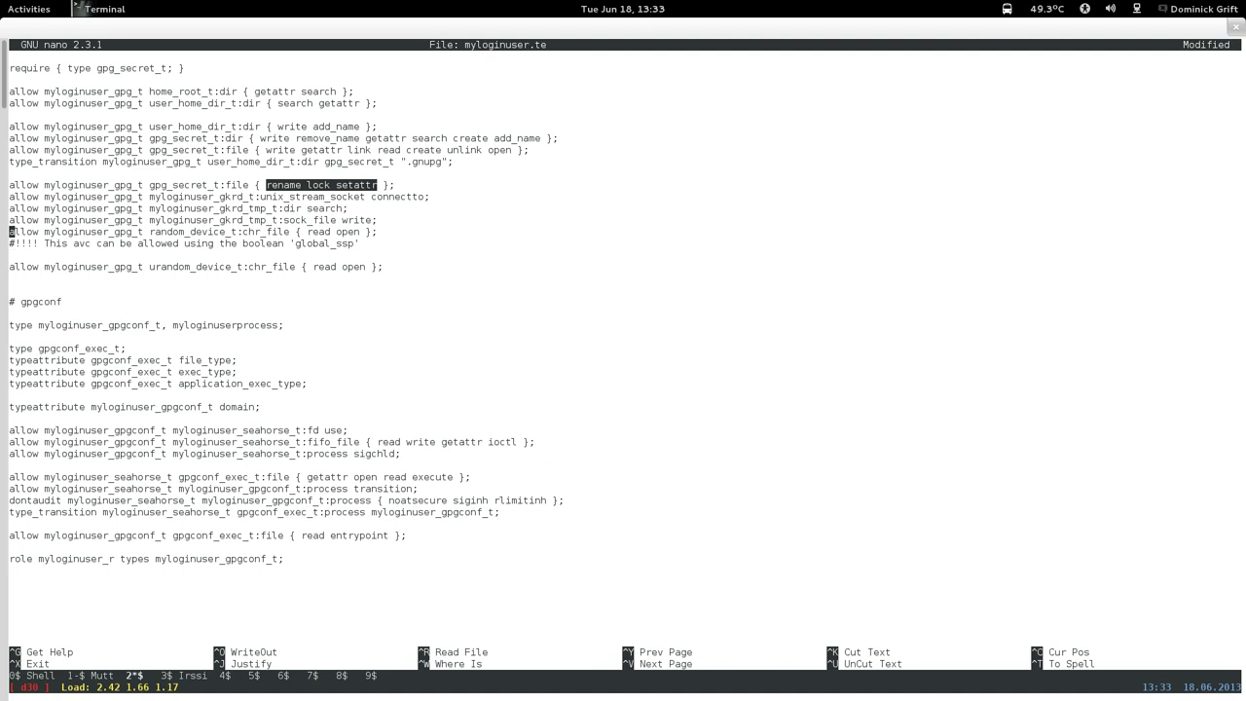
key(End)
key(Left)
key(Left)
right_click(589, 169)
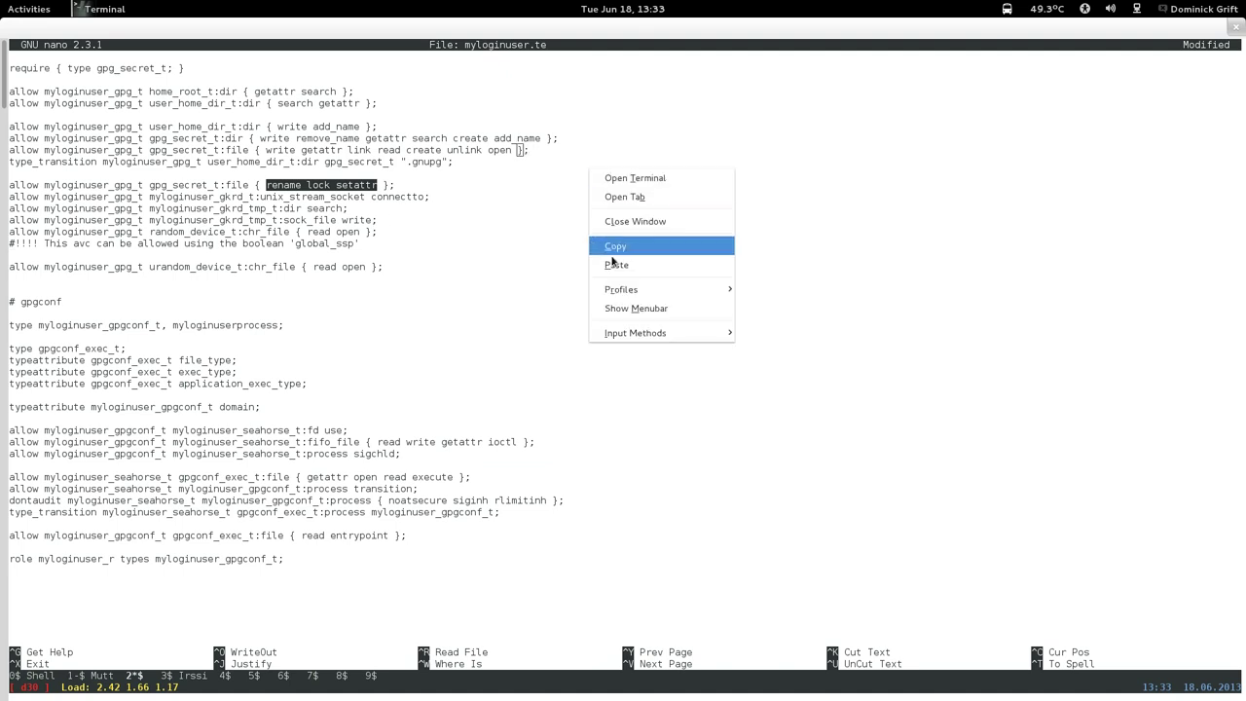
click(612, 263)
key(Down)
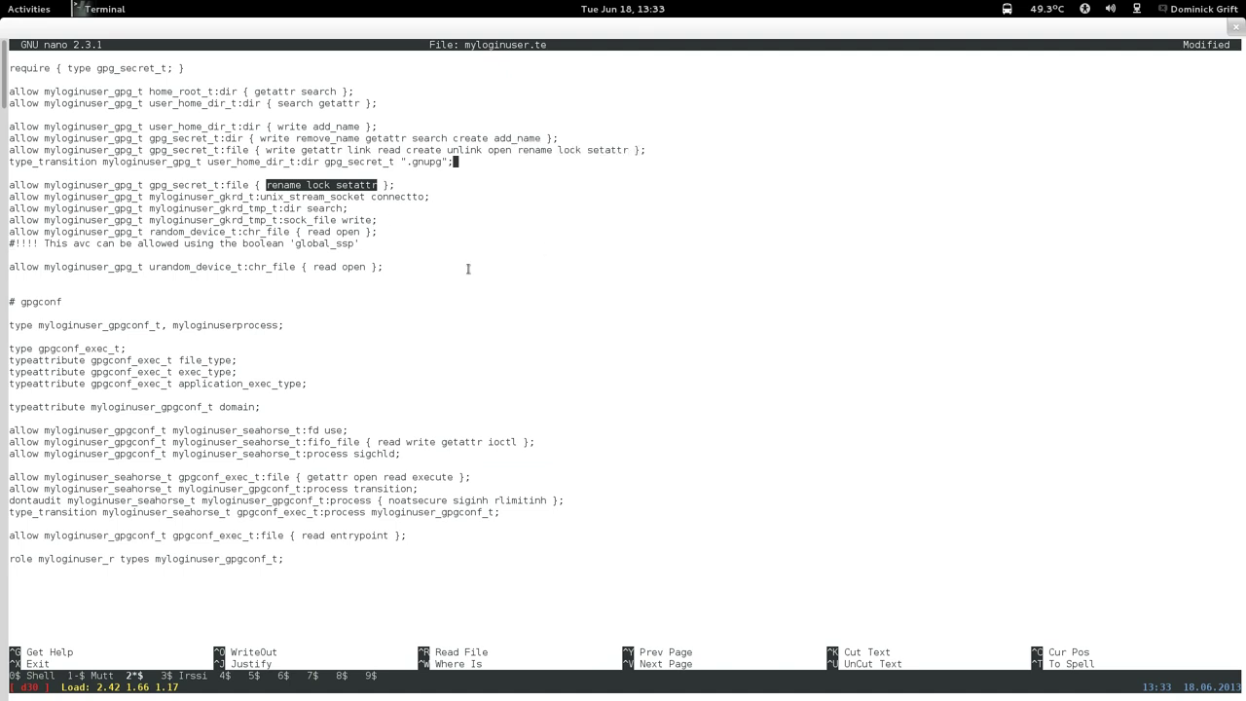
key(Down)
Add getattr to the gkrd_tmp_t dir search rule.
key(Down)
key(ctrl+k)
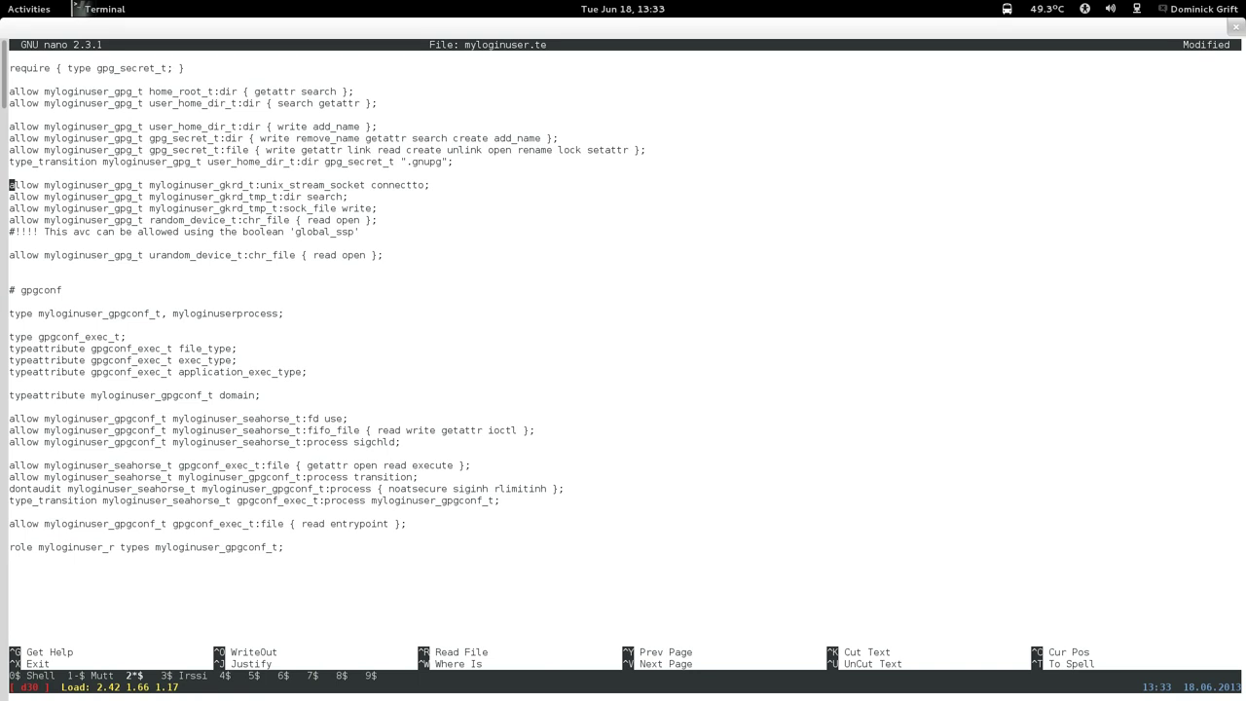
key(Down)
key(Down)
key(Down)
key(Return)
key(Up)
key(Up)
key(Up)
key(End)
key(Left)
key(Left)
key(Left)
key(Left)
key(Left)
key(Left)
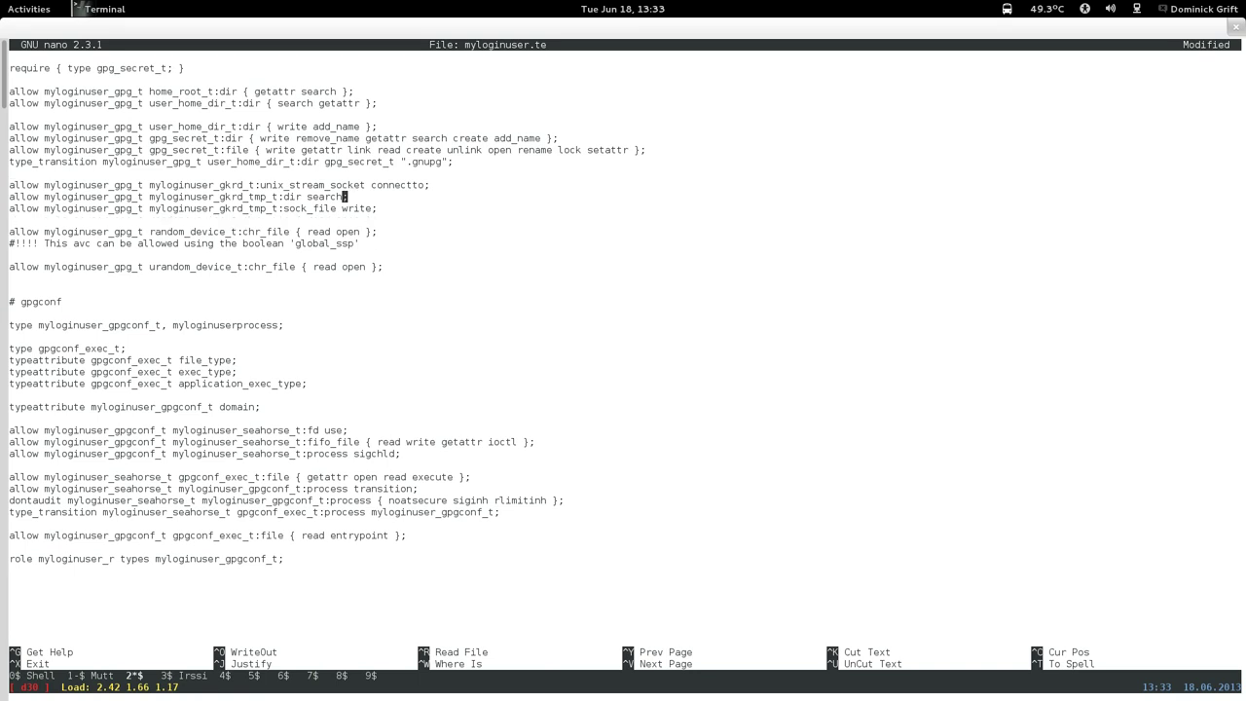
key(Left)
text({ getattr)
key(Right)
key(Right)
key(Right)
key(Right)
key(Right)
key(Right)
text({)
key(BackSpace)
text(})
Delete the global_ssp comment and extra blank line, then save myloginuser.te.
key(Down)
key(Down)
key(Down)
key(ctrl+k)
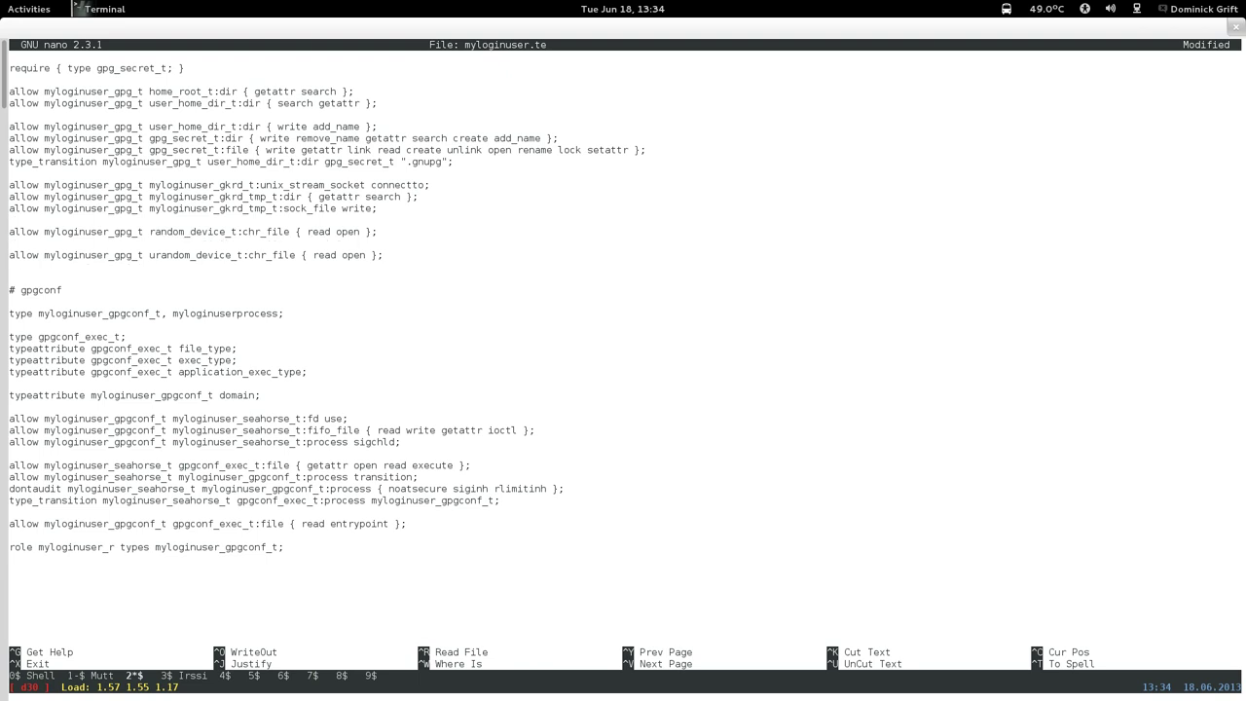
key(Down)
key(ctrl+k)
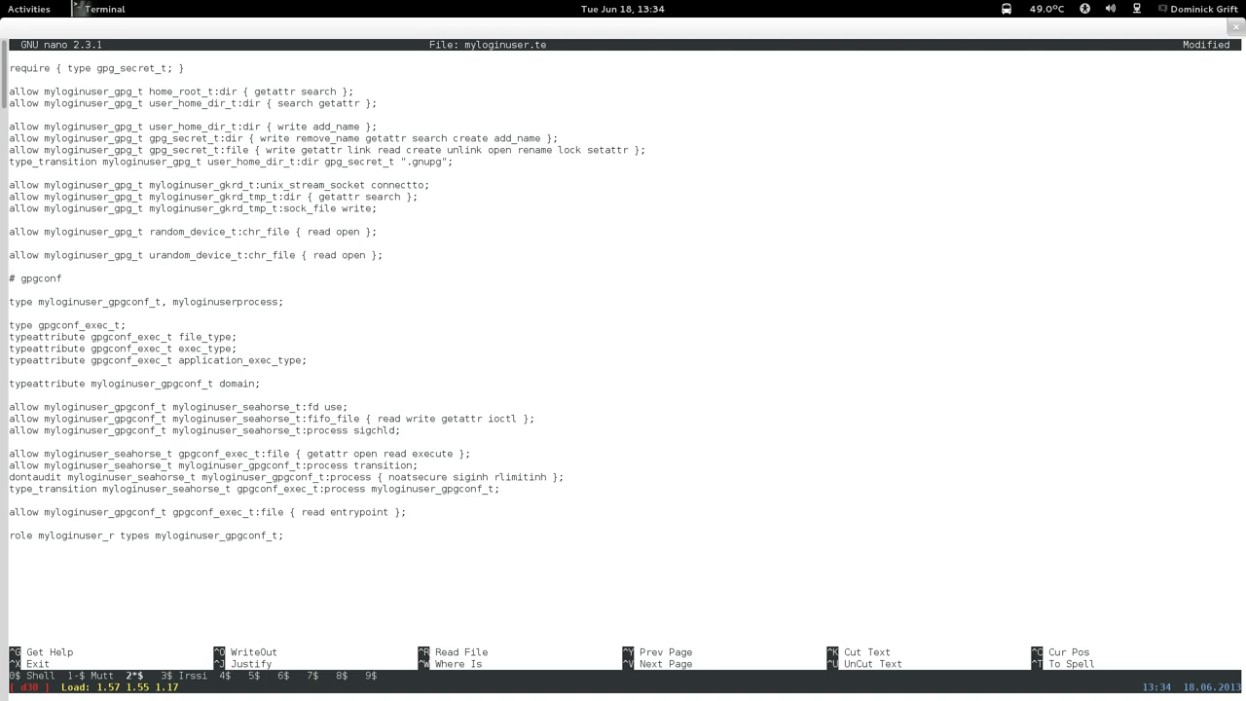
key(ctrl+x)
key(y)
key(Return)
key(Up)
key(Up)
key(Up)
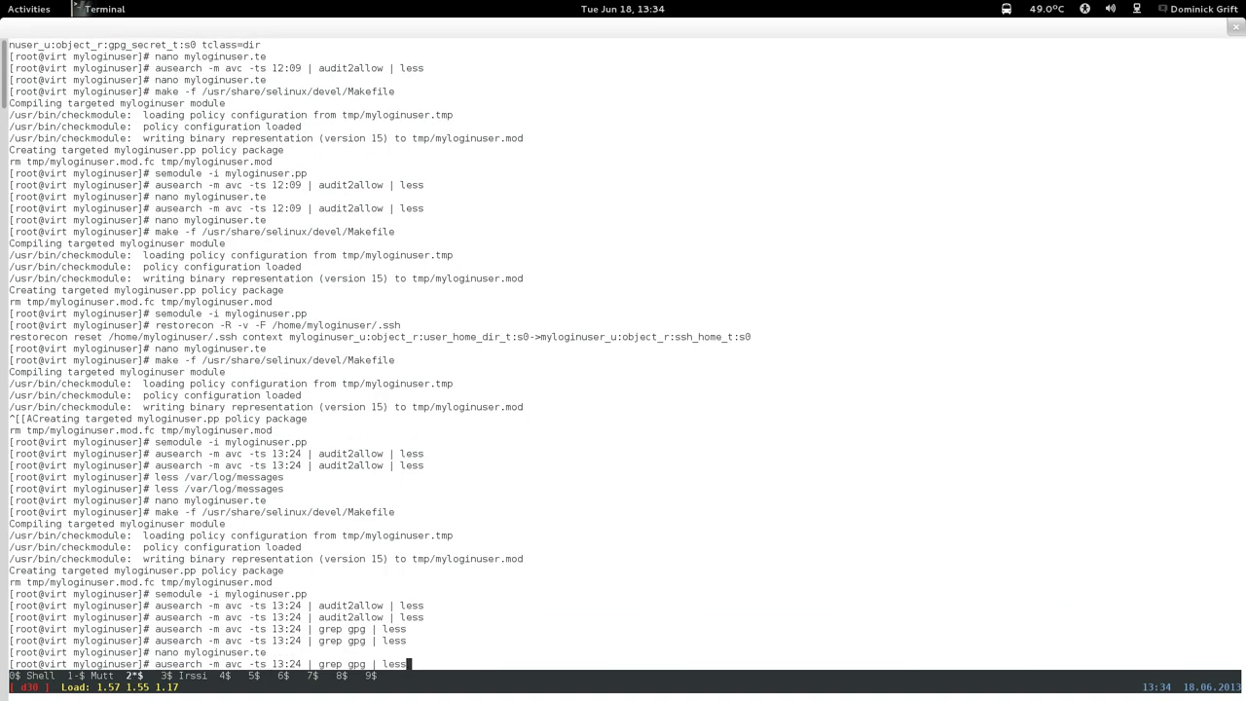
Rebuild the policy with 'make -f /usr/share/selinux/devel/Makefile'.
key(Up)
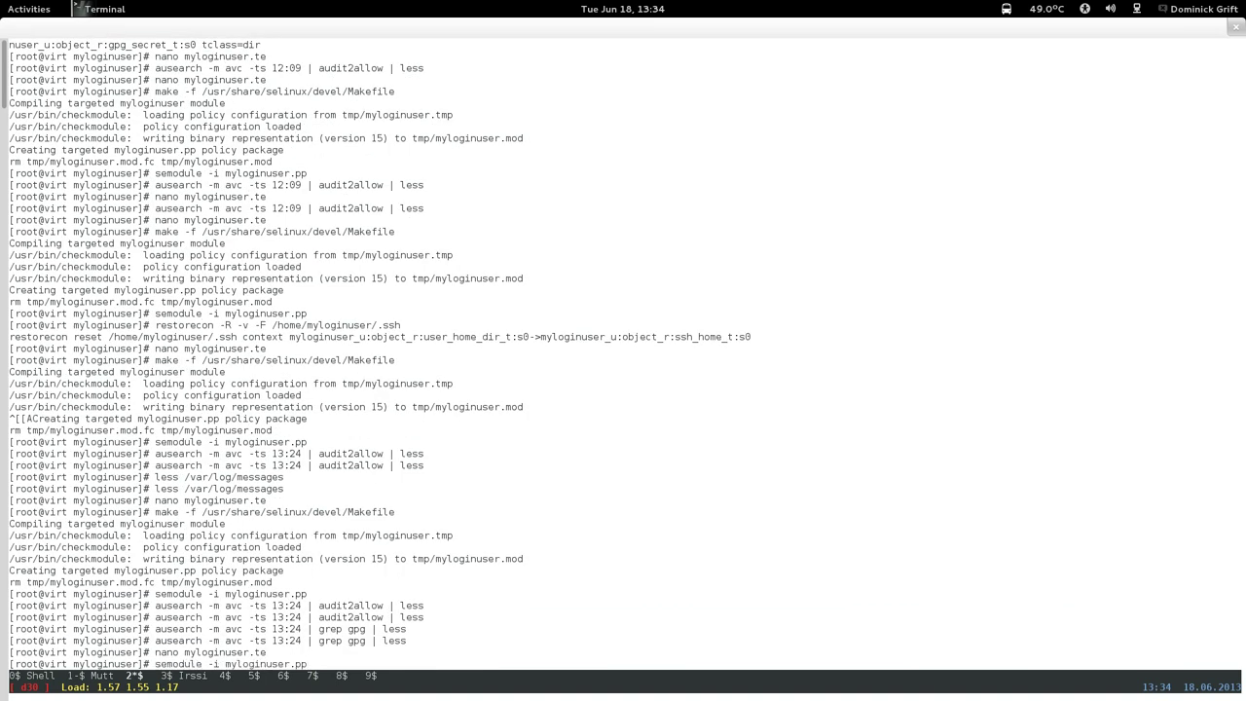
key(Up)
key(Return)
Load the rebuilt module with 'semodule -i myloginuser.pp'.
key(Up)
key(Up)
key(Up)
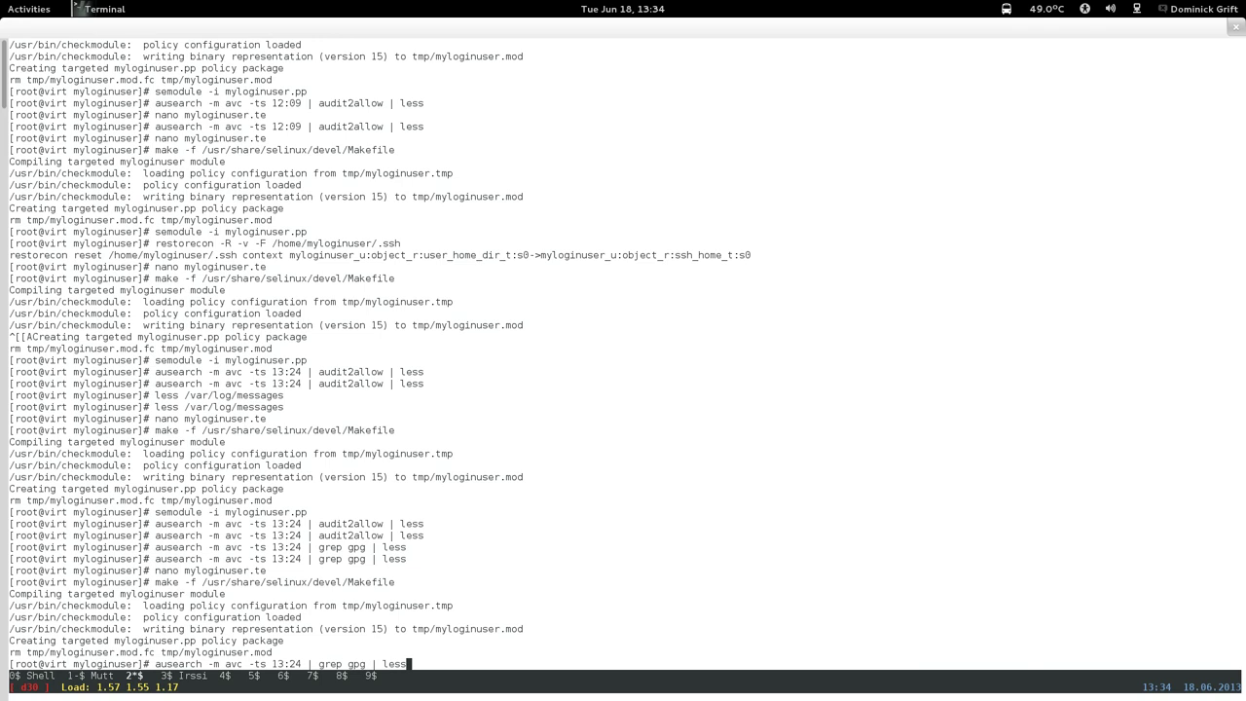
key(Up)
key(Up)
key(Return)
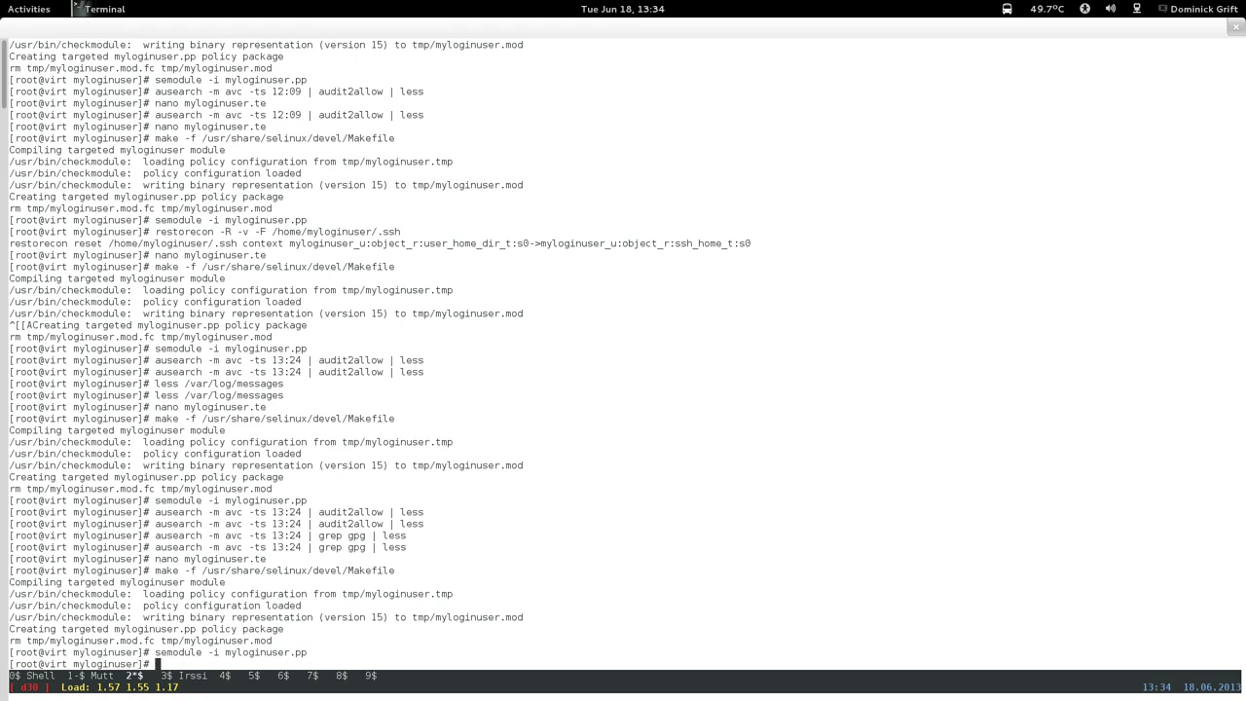
key(Up)
key(Up)
key(Up)
key(Up)
key(Up)
key(Up)
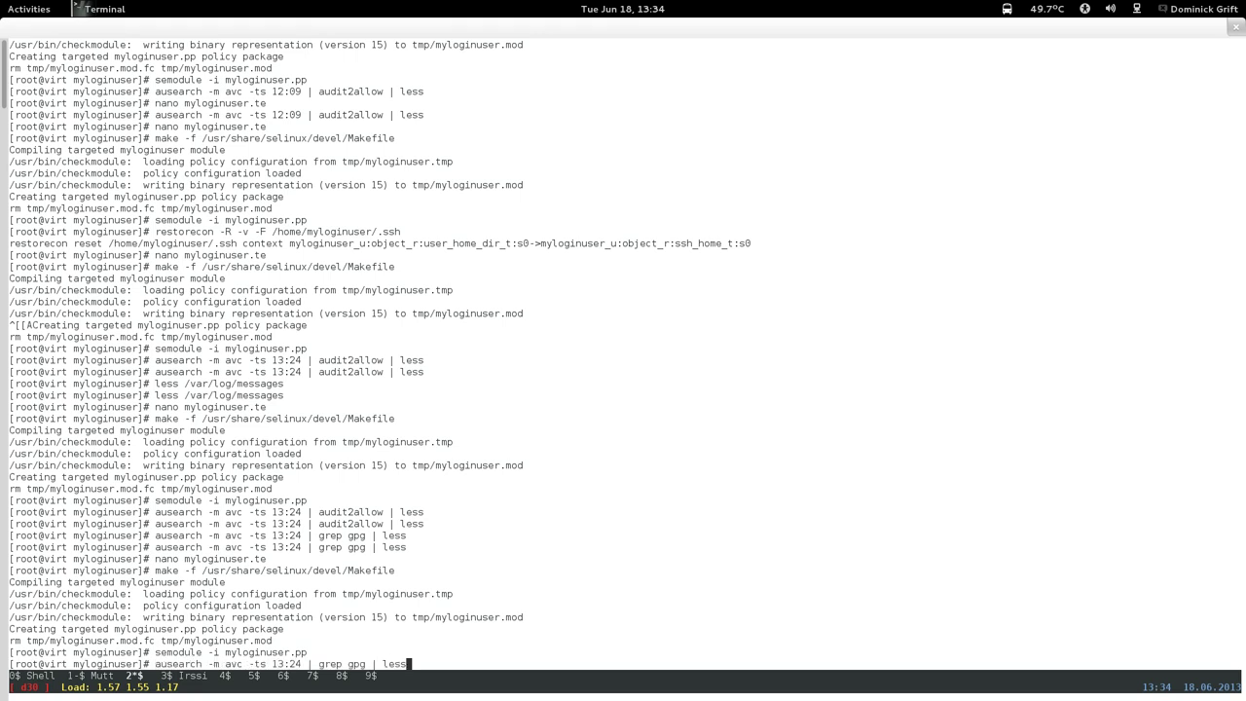
key(Down)
key(Down)
key(Down)
key(Down)
key(Down)
key(Up)
key(Up)
key(Up)
key(Up)
key(Up)
key(Up)
key(Up)
key(Up)
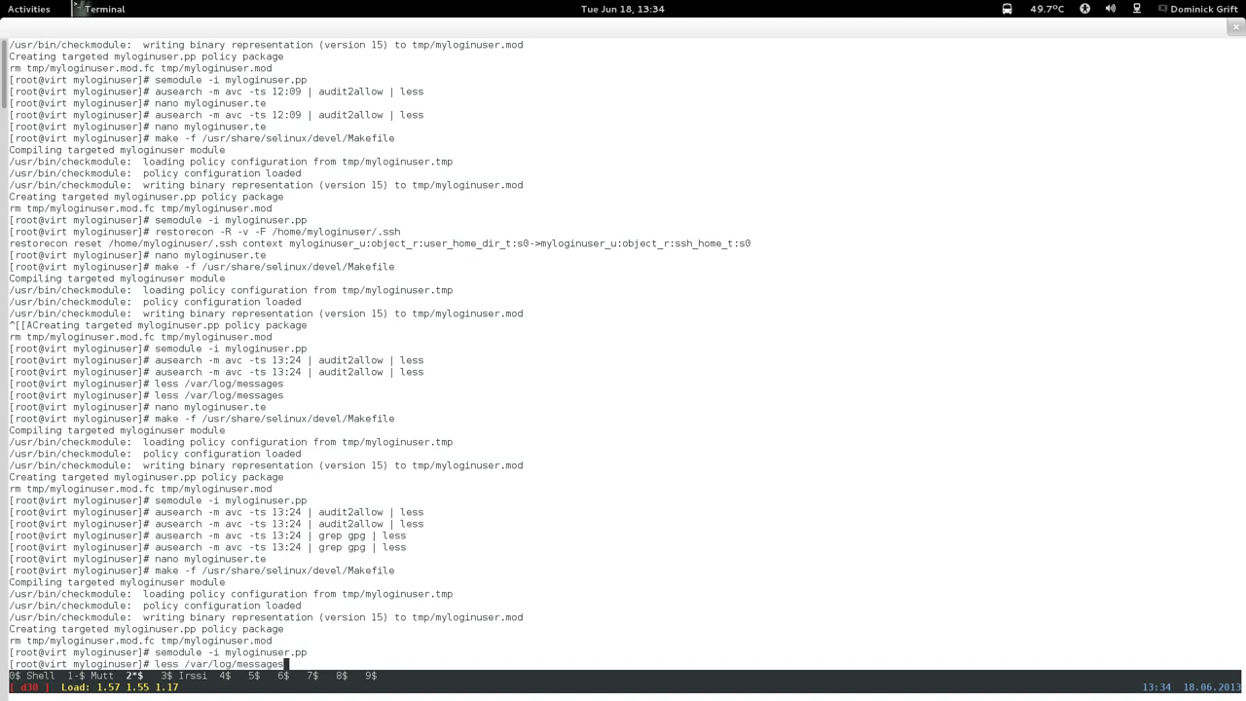
Review the latest entries in /var/log/messages.
key(Return)
key(space)
key(space)
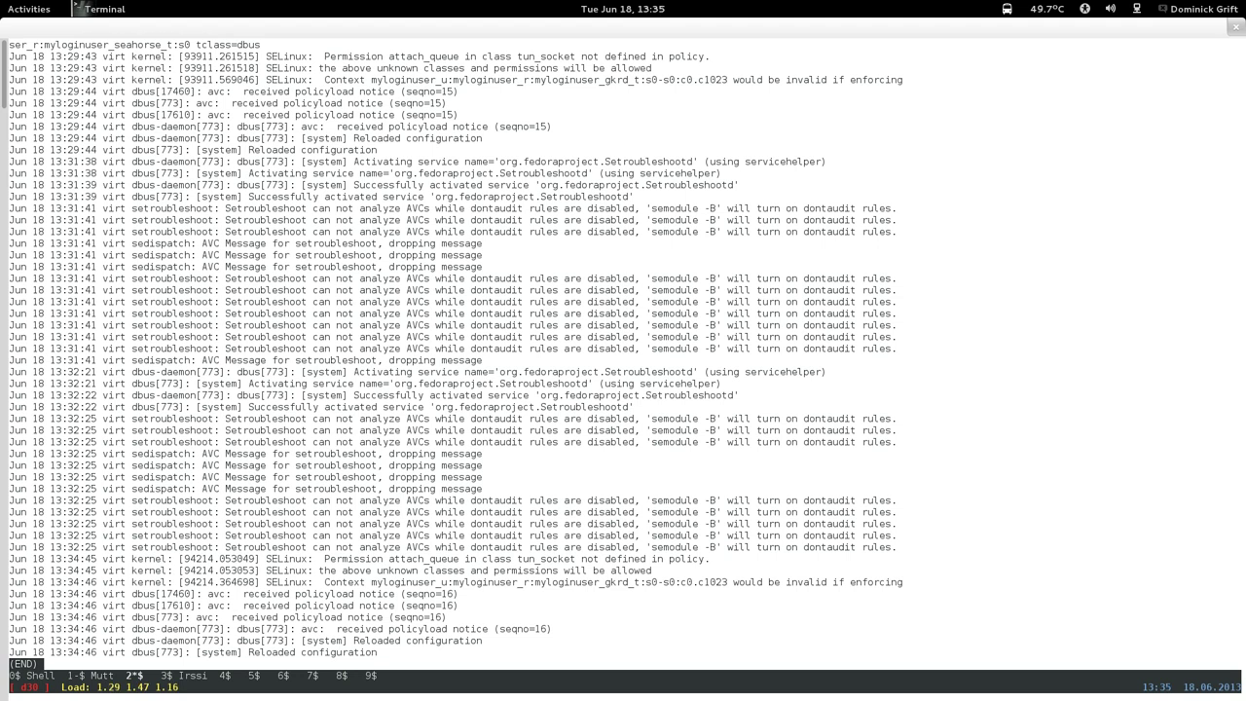
key(b)
key(Up)
key(Up)
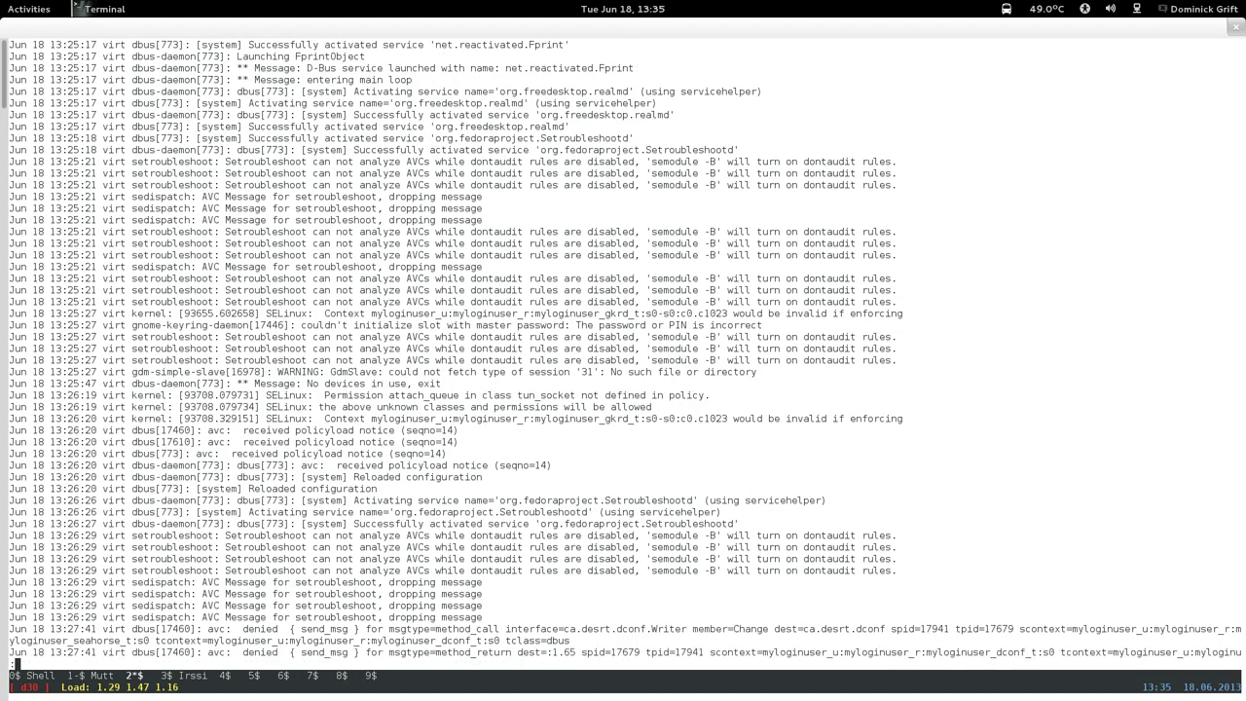
key(q)
Rerun 'ausearch -m avc -ts 13:24 | audit2allow | less' to check remaining denials.
key(Up)
key(Up)
key(Up)
key(Up)
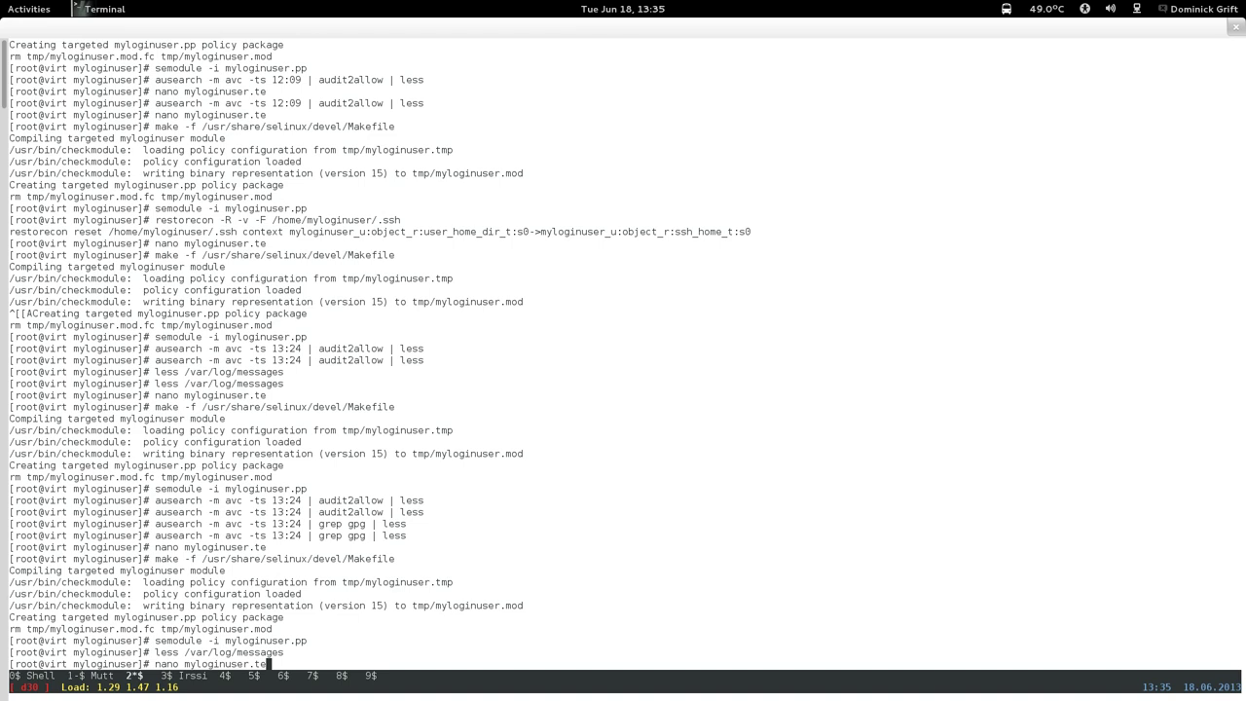
key(Up)
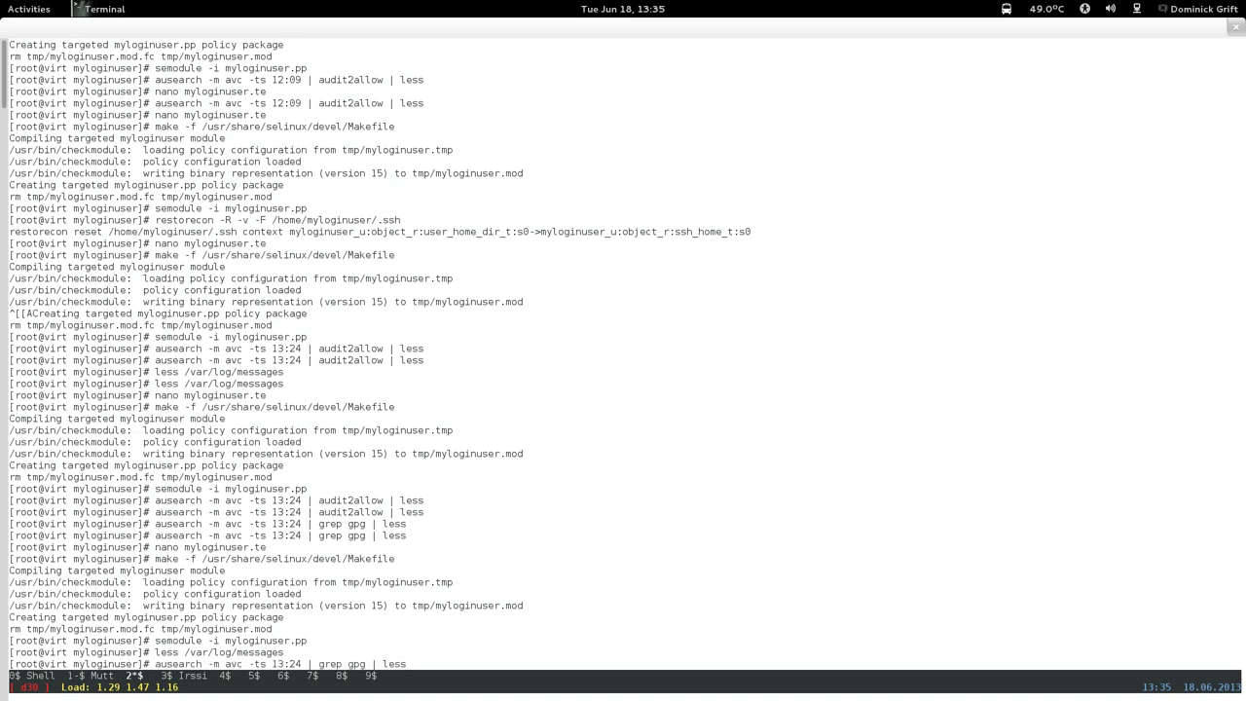
key(Up)
key(Return)
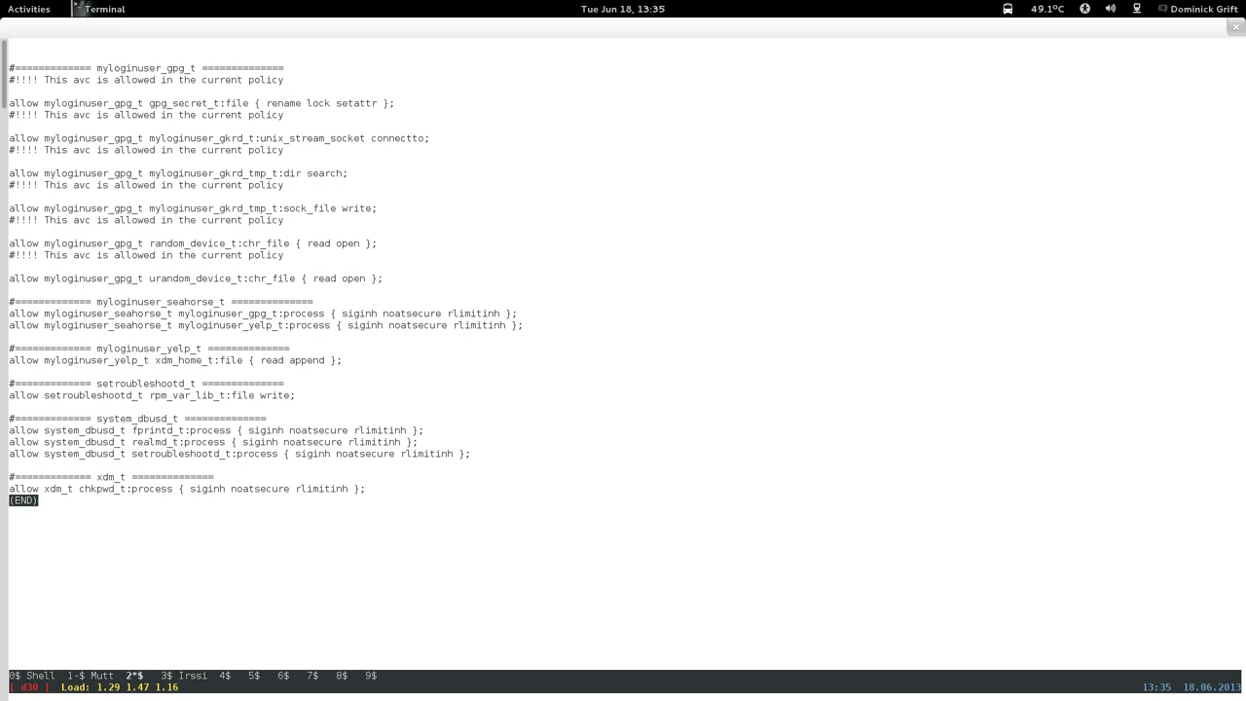
key(q)
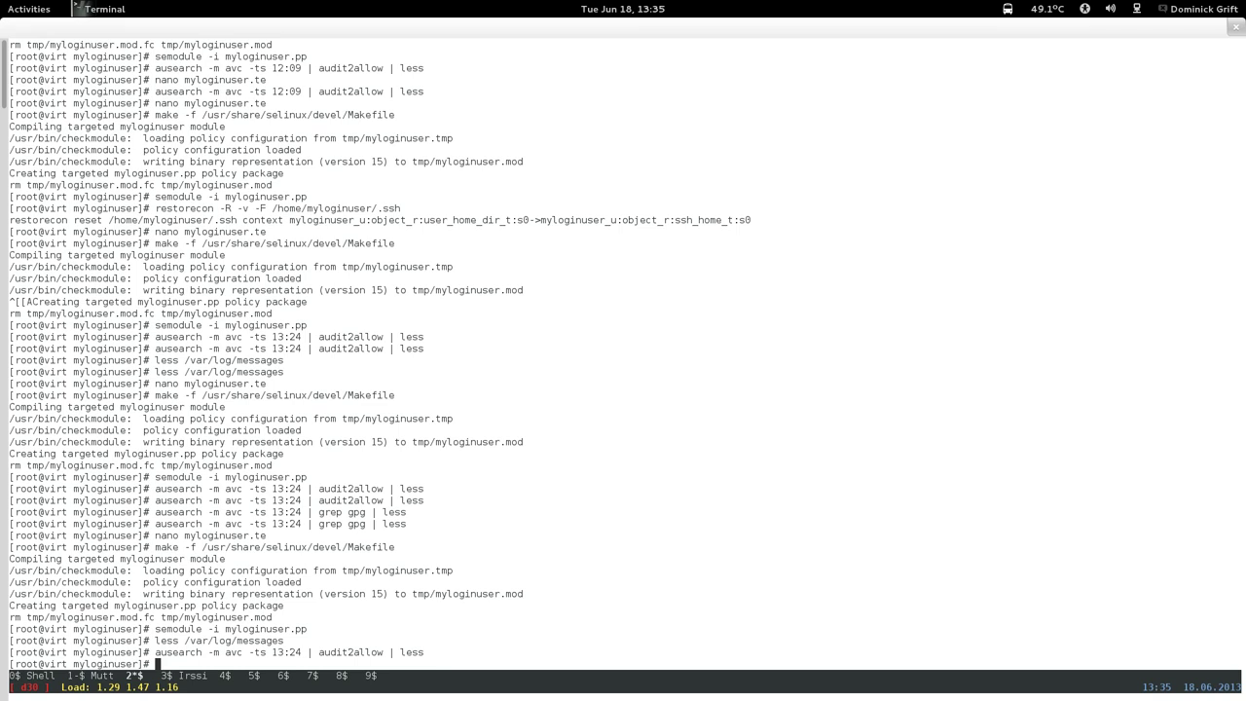
In the Fedora18 VM, open the PGP key's Names and Signatures properties and start Add Name.
click(28, 9)
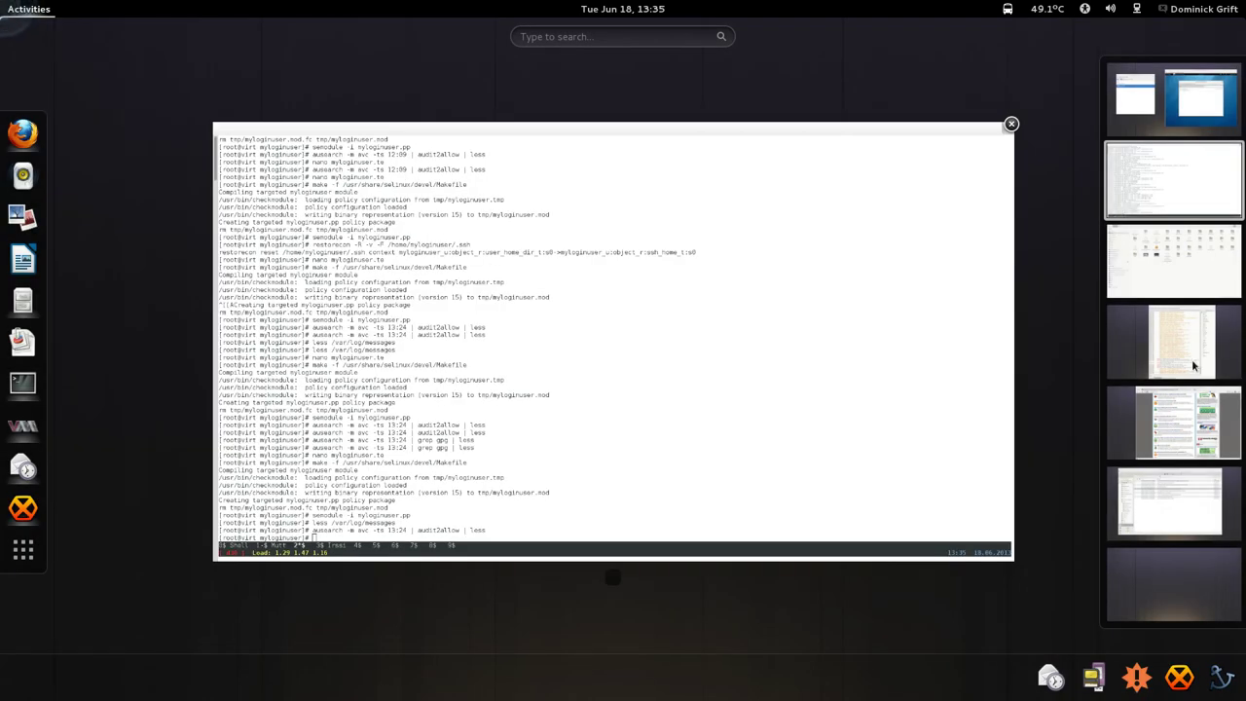
click(1197, 115)
click(940, 315)
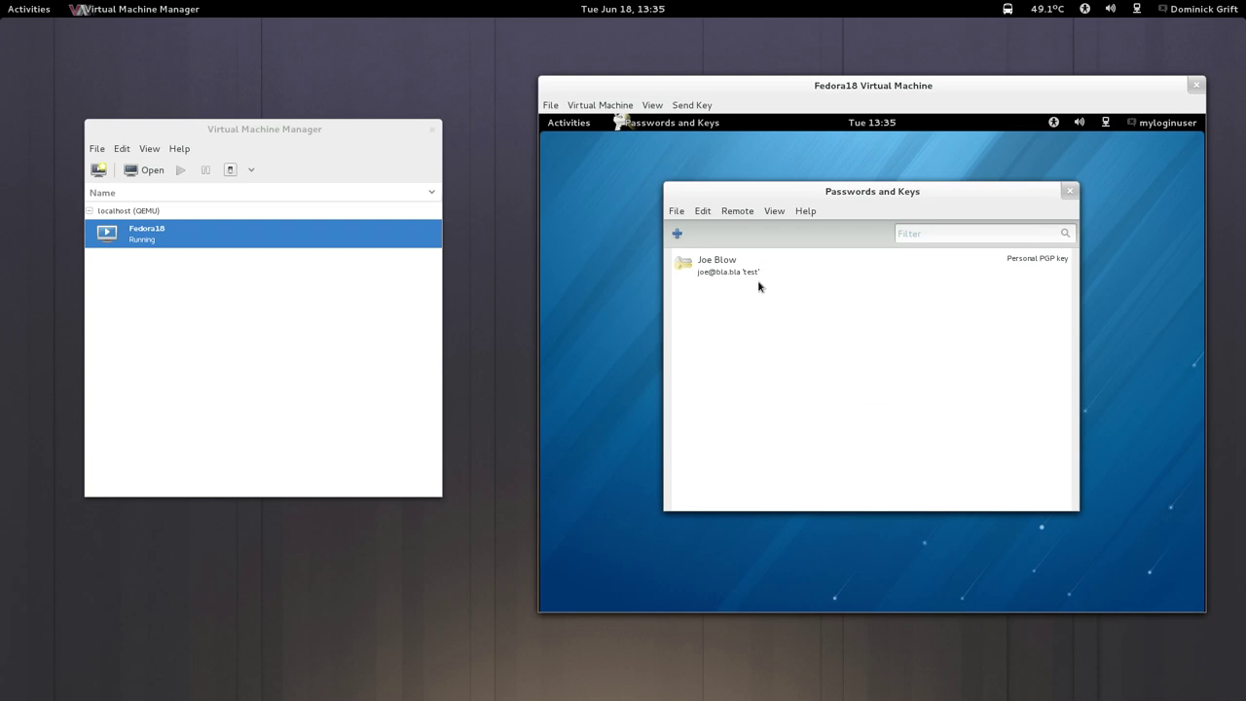
click(755, 271)
right_click(754, 271)
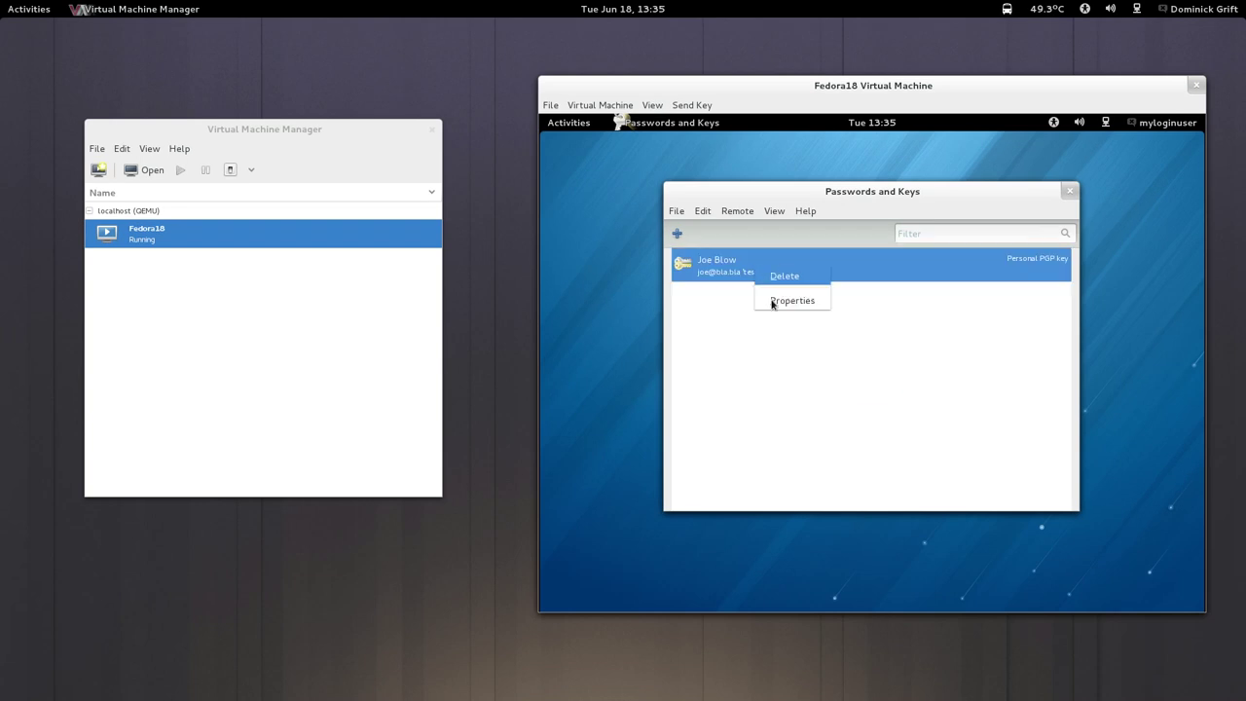
click(778, 308)
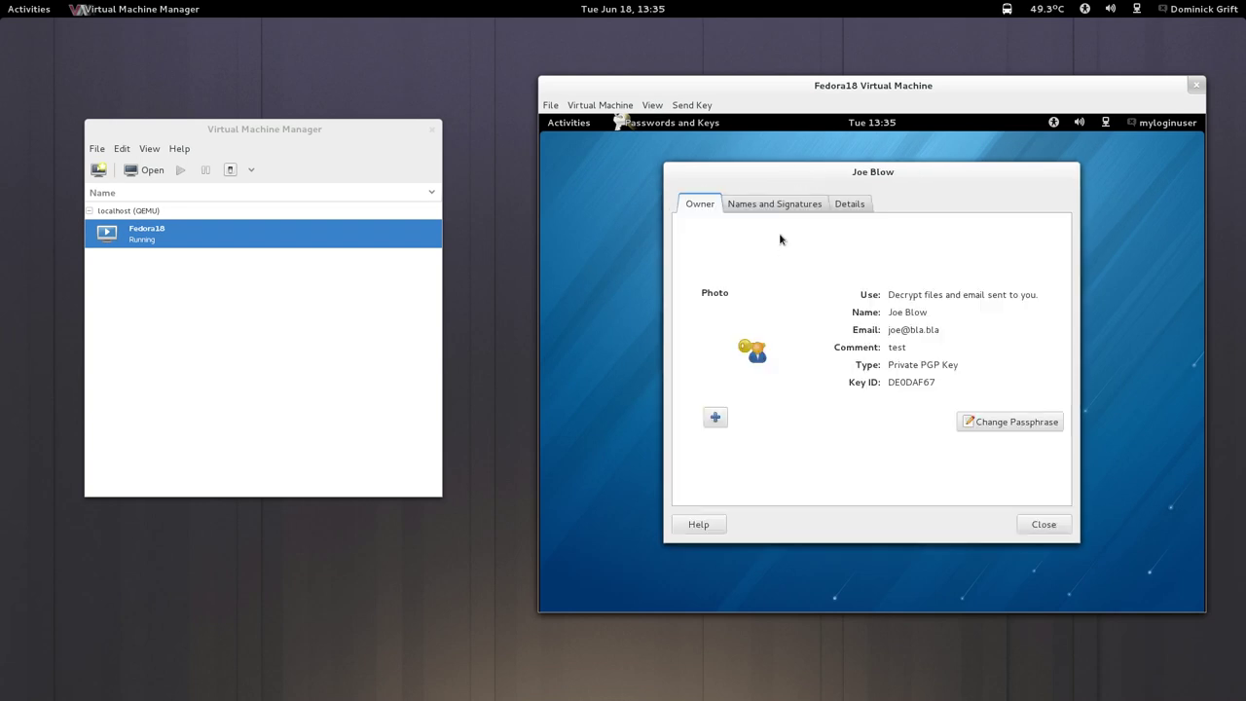
click(801, 206)
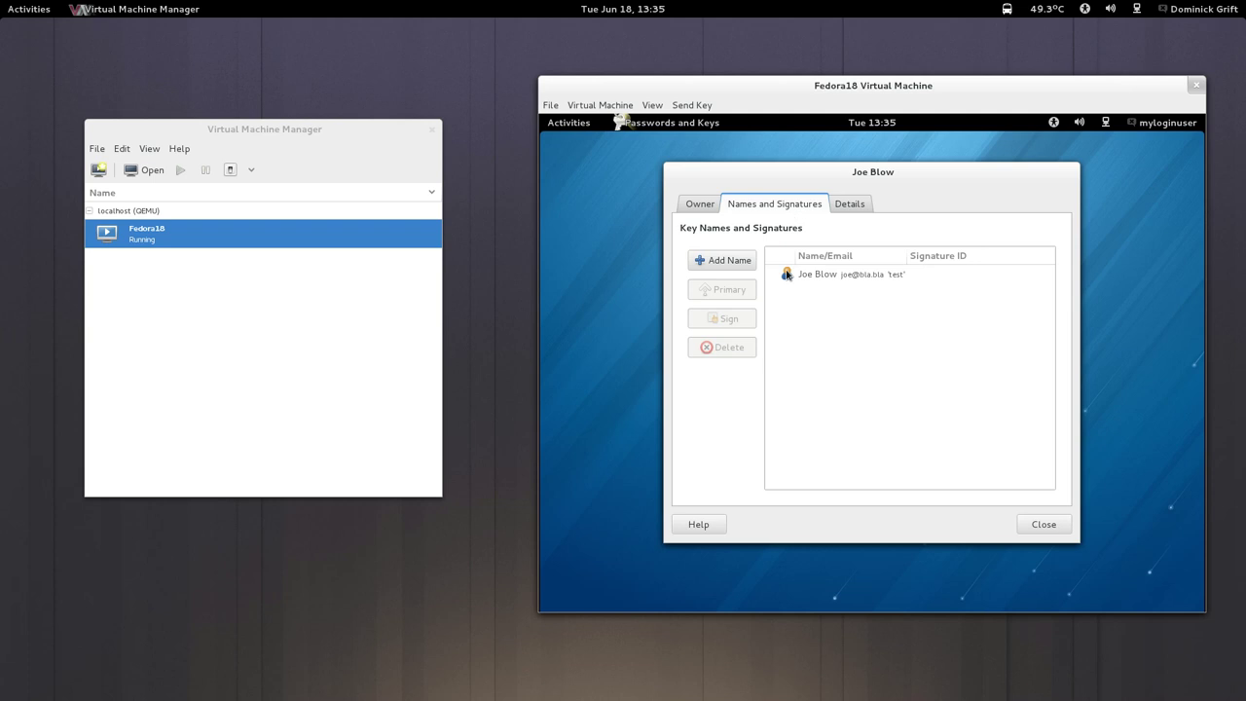
click(712, 262)
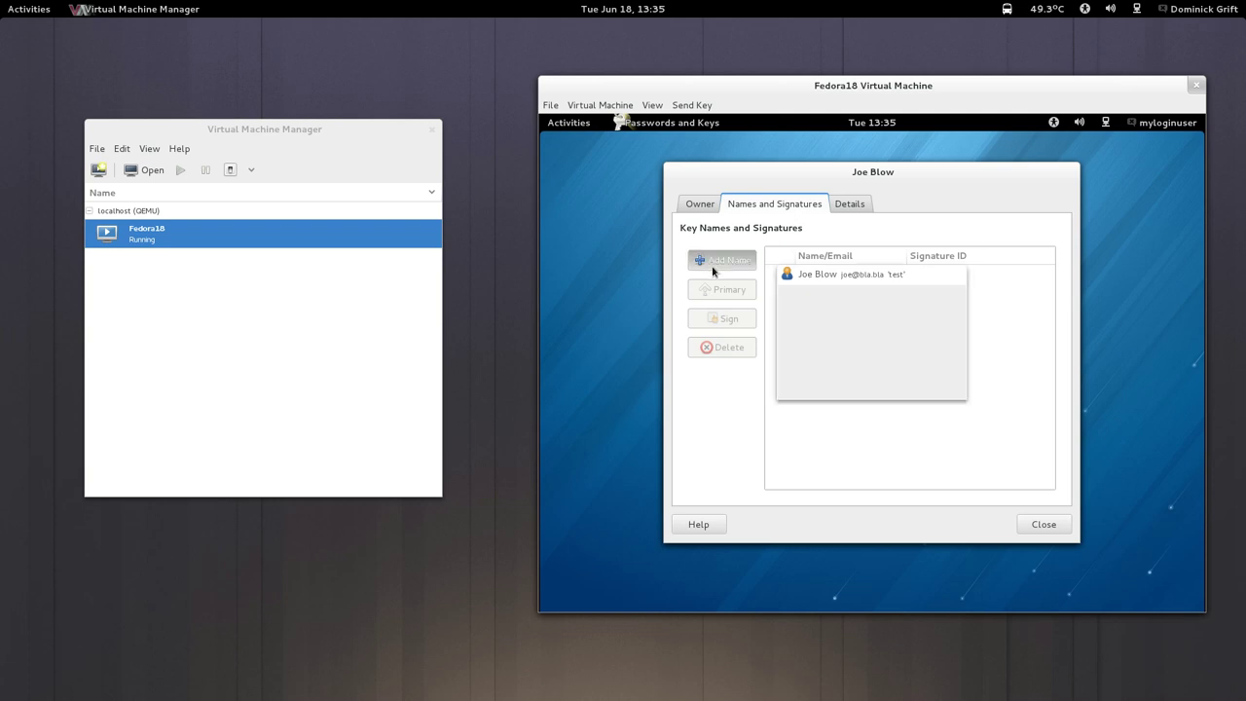
Enter the new user ID's full name, e-mail address and the comment 'another test'.
text(J)
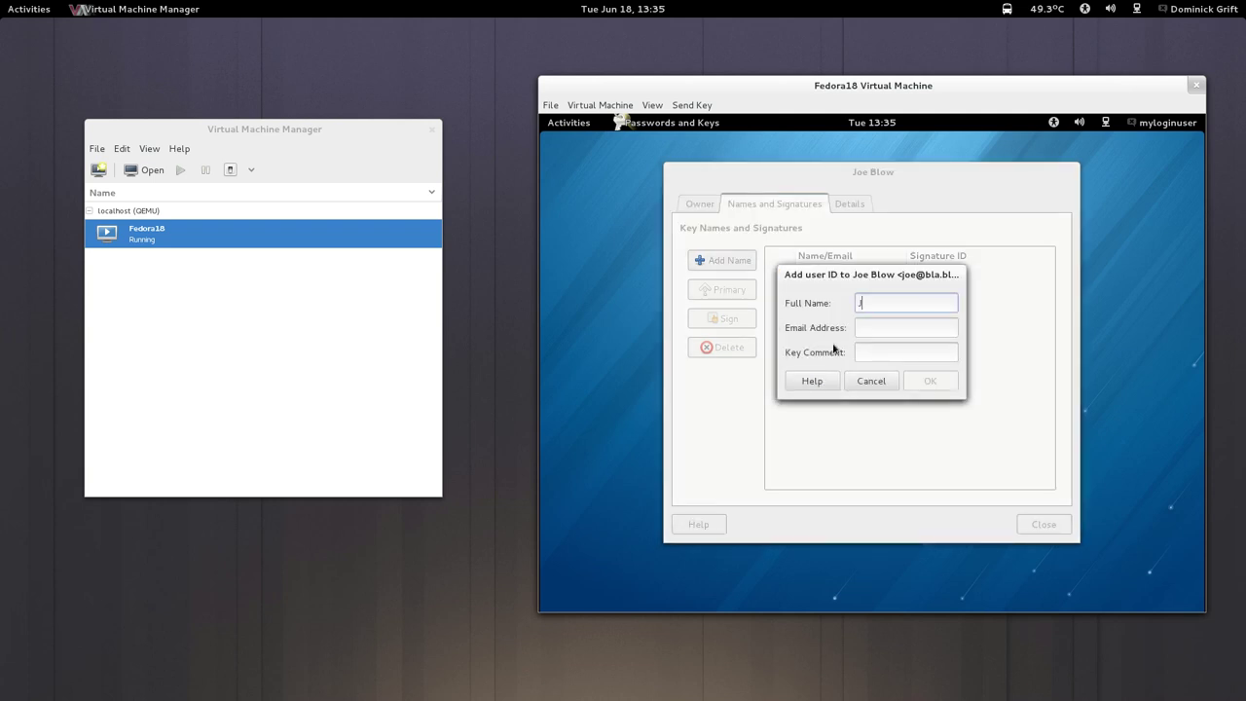
text(ohn SSmith)
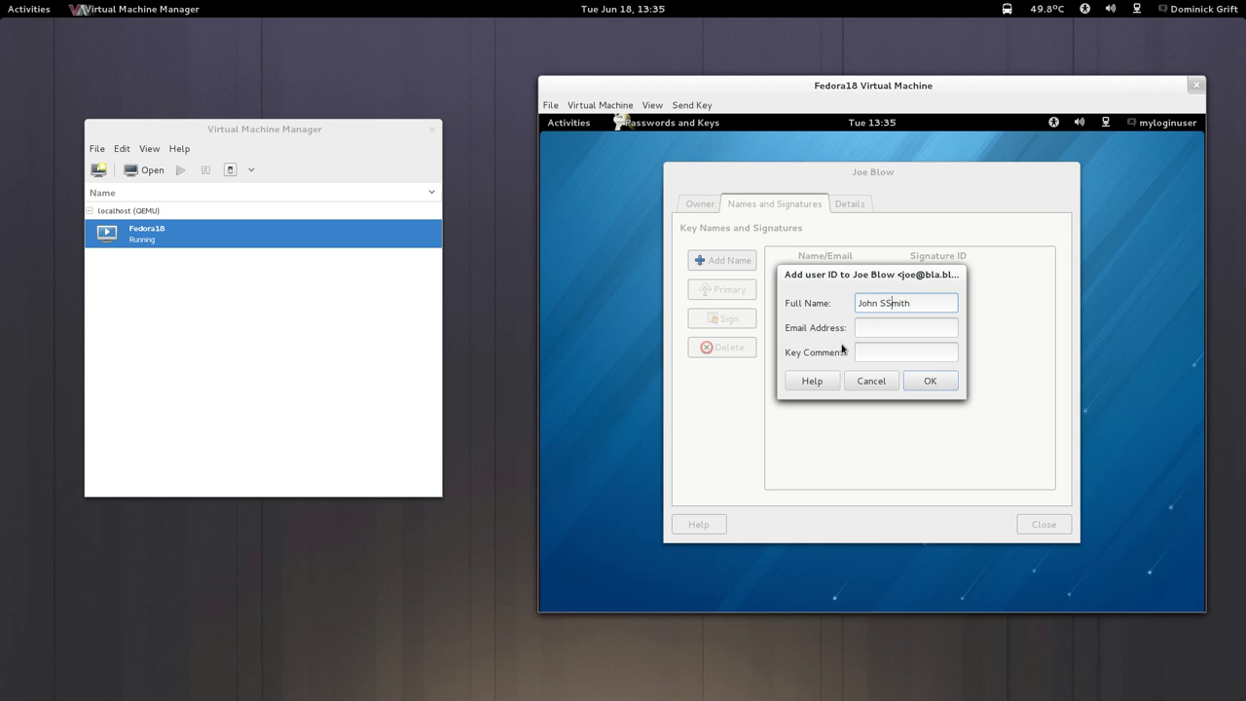
key(BackSpace)
click(916, 325)
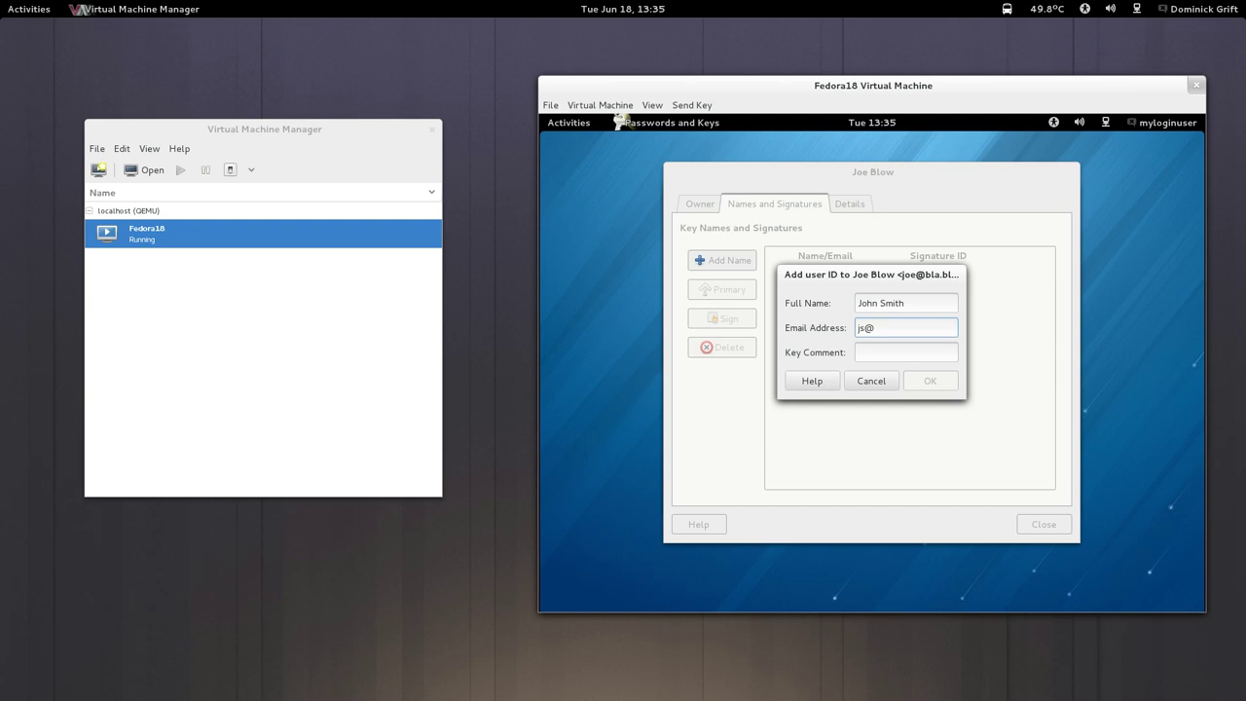
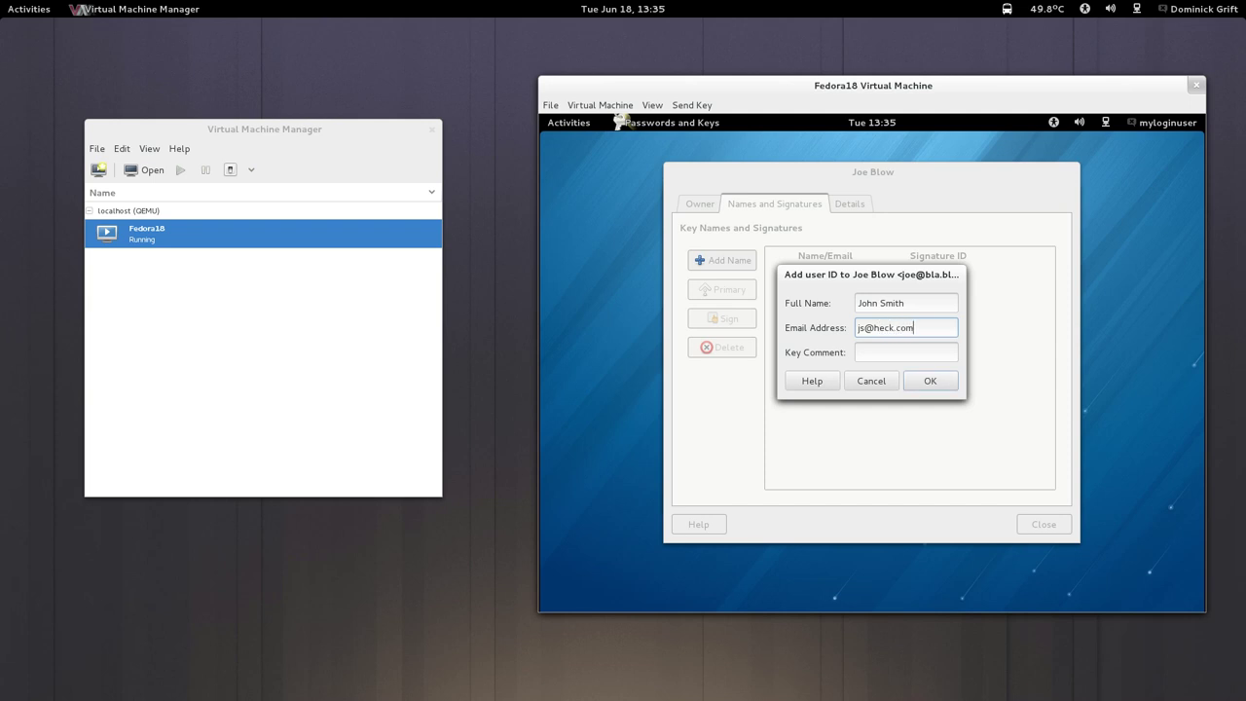
click(871, 348)
text(another te)
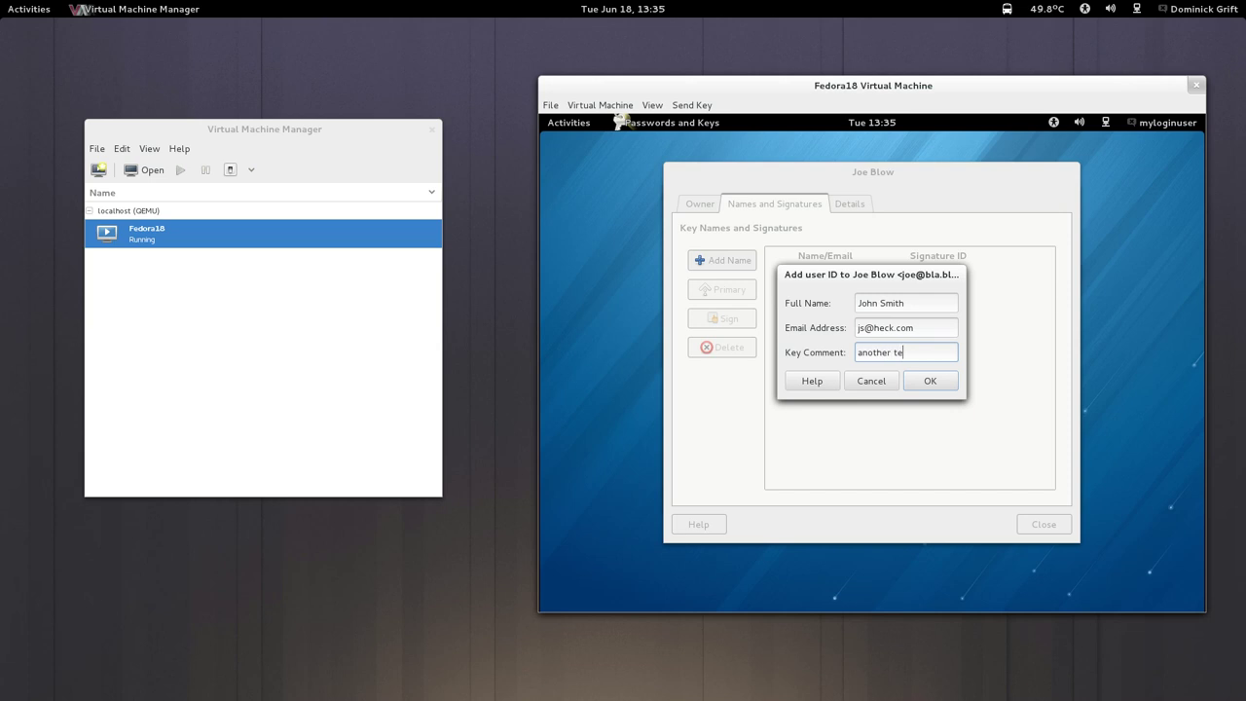
text(st)
Confirm the new user ID and unlock the secret key with its passphrase to apply it.
click(814, 380)
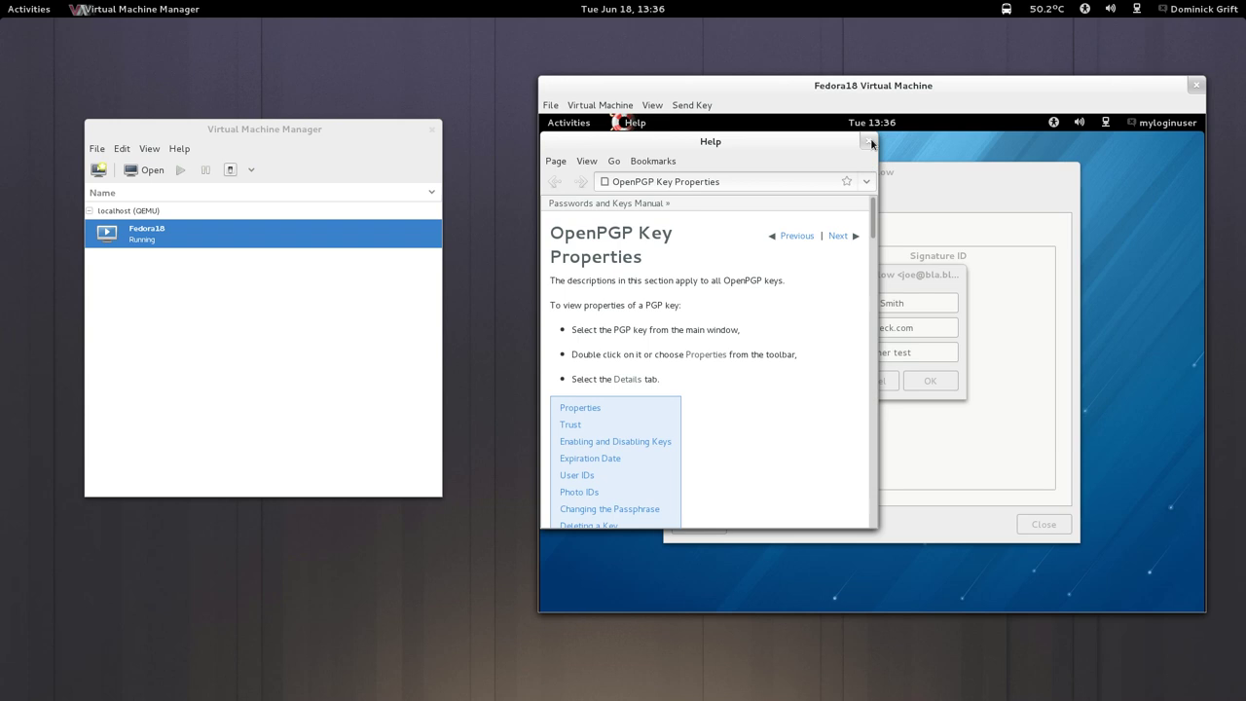
click(868, 140)
click(925, 381)
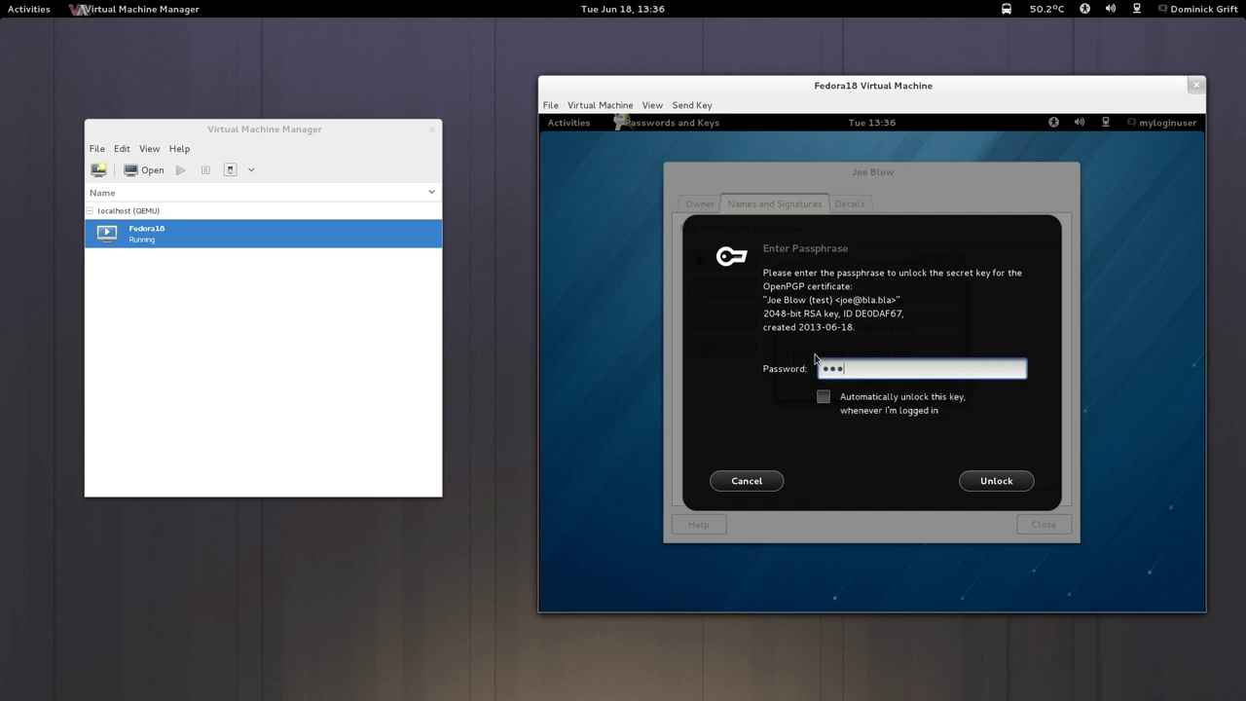
text(•••)
click(978, 481)
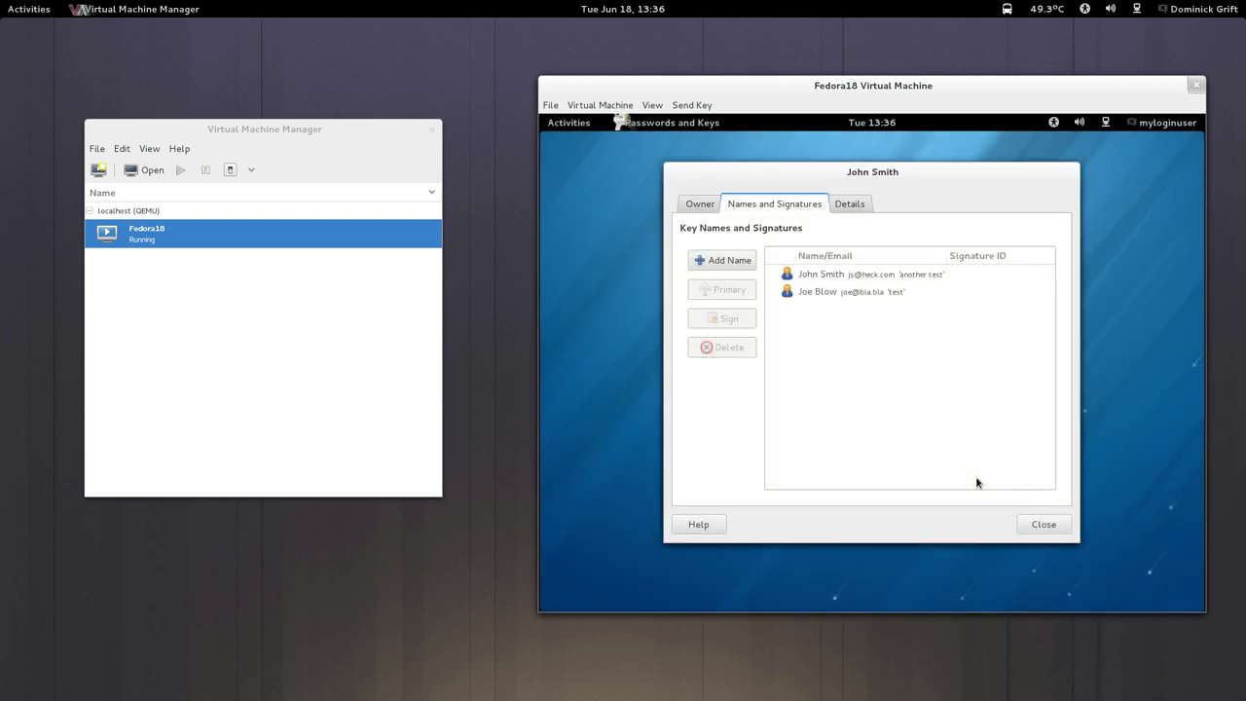
key(super)
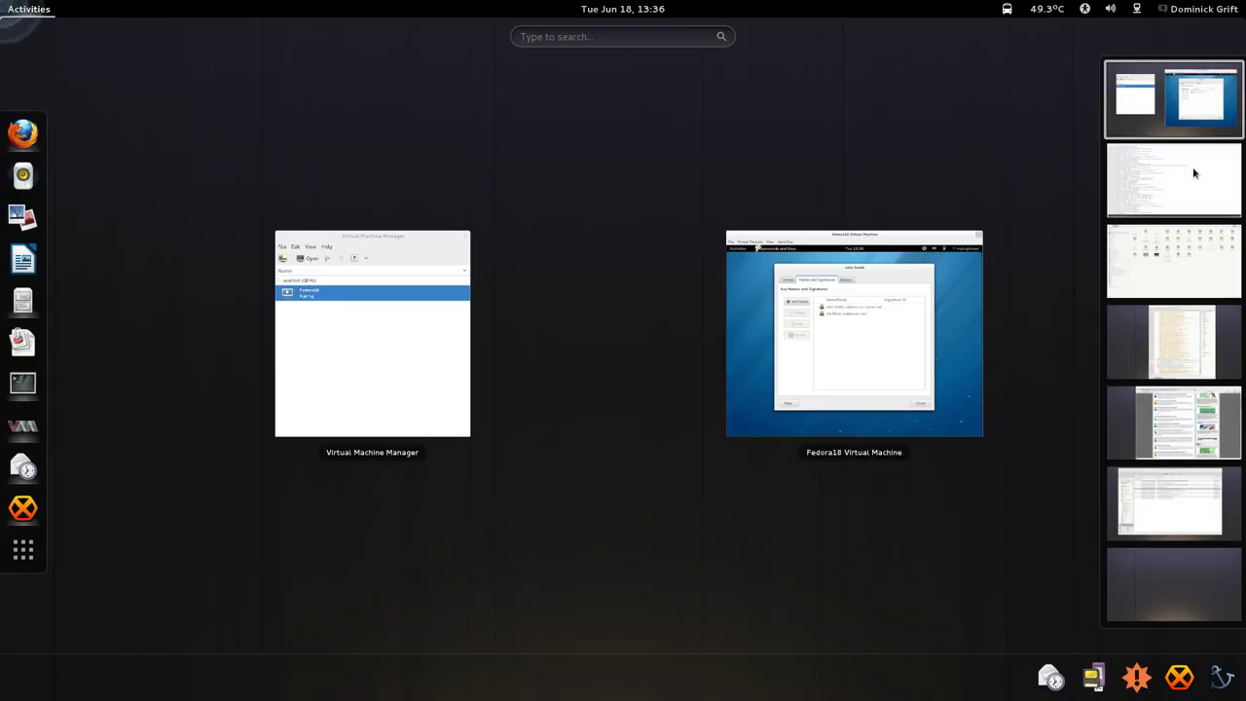
Rerun ausearch -m avc -ts 13:34 through audit2allow to list seahorse's needed allow rules.
click(1196, 172)
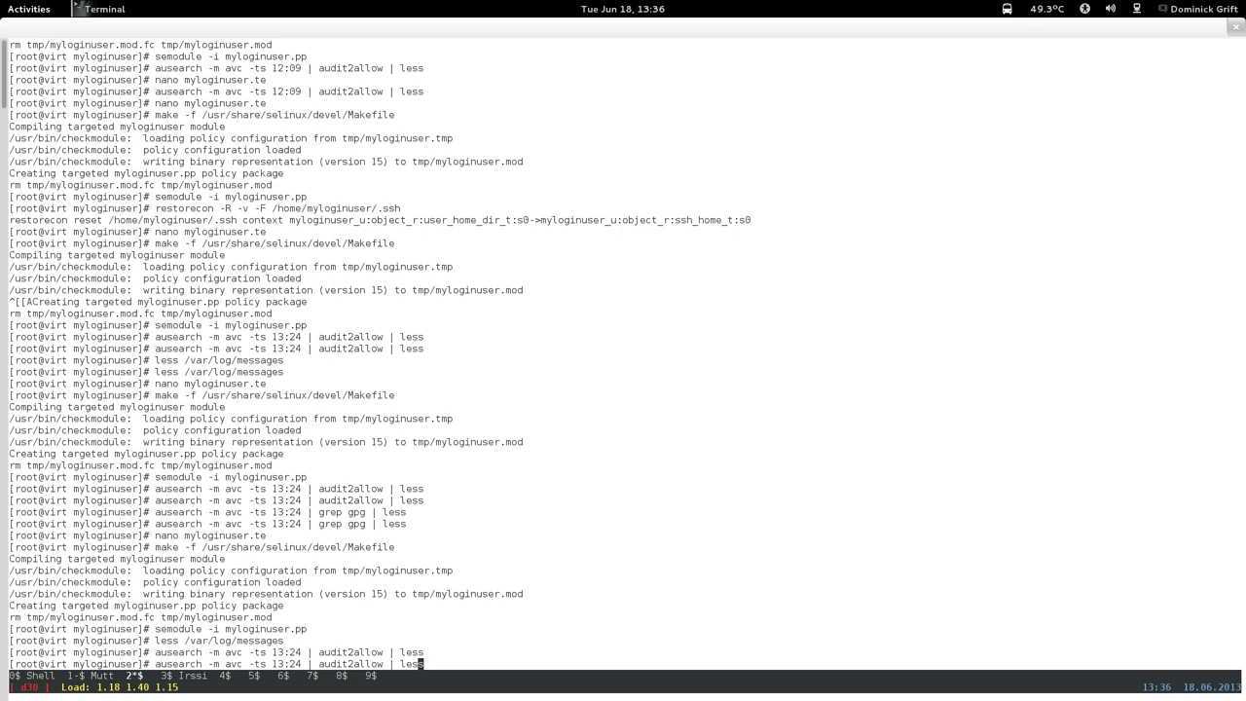
key(Left)
key(Left)
key(Left)
key(Left)
key(Left)
key(Left)
key(Left)
key(Left)
key(Left)
key(Left)
key(Left)
key(Left)
key(Left)
key(Left)
key(Left)
key(Left)
key(Left)
key(Left)
key(Left)
key(Left)
key(BackSpace)
key(BackSpace)
text(34)
key(Return)
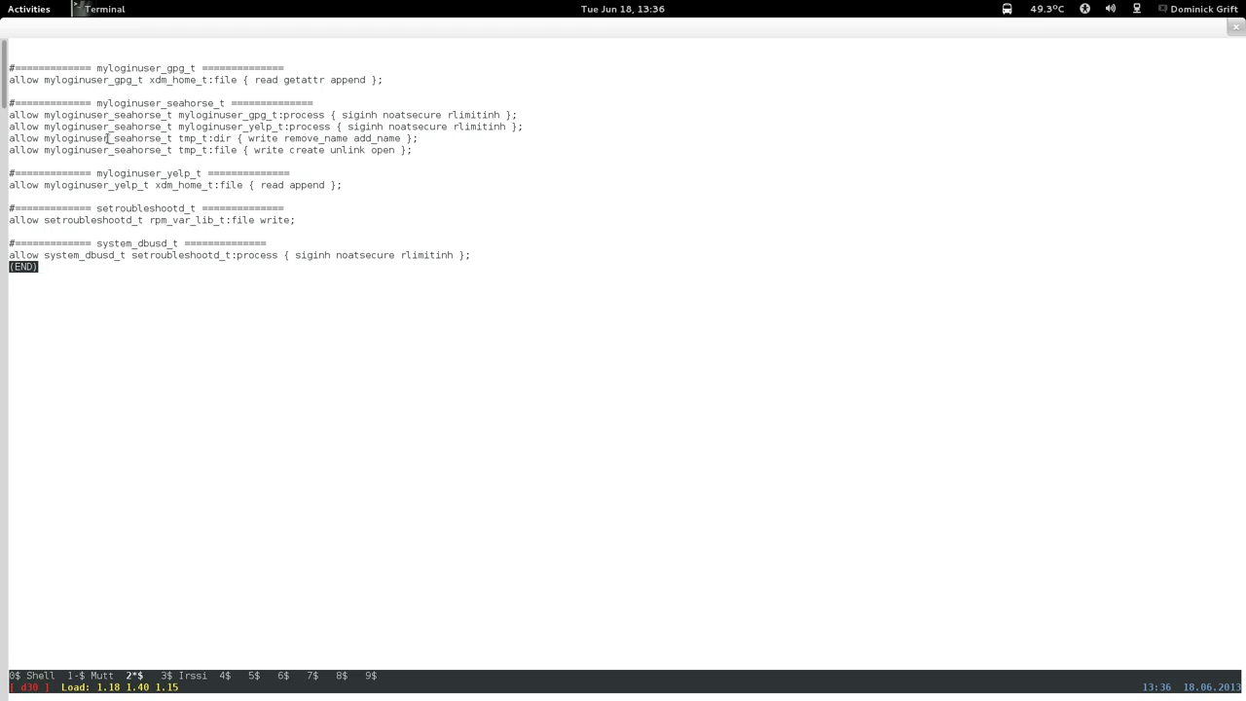
Quit the pager and recall the audit search, erasing its audit2allow part.
key(q)
key(Up)
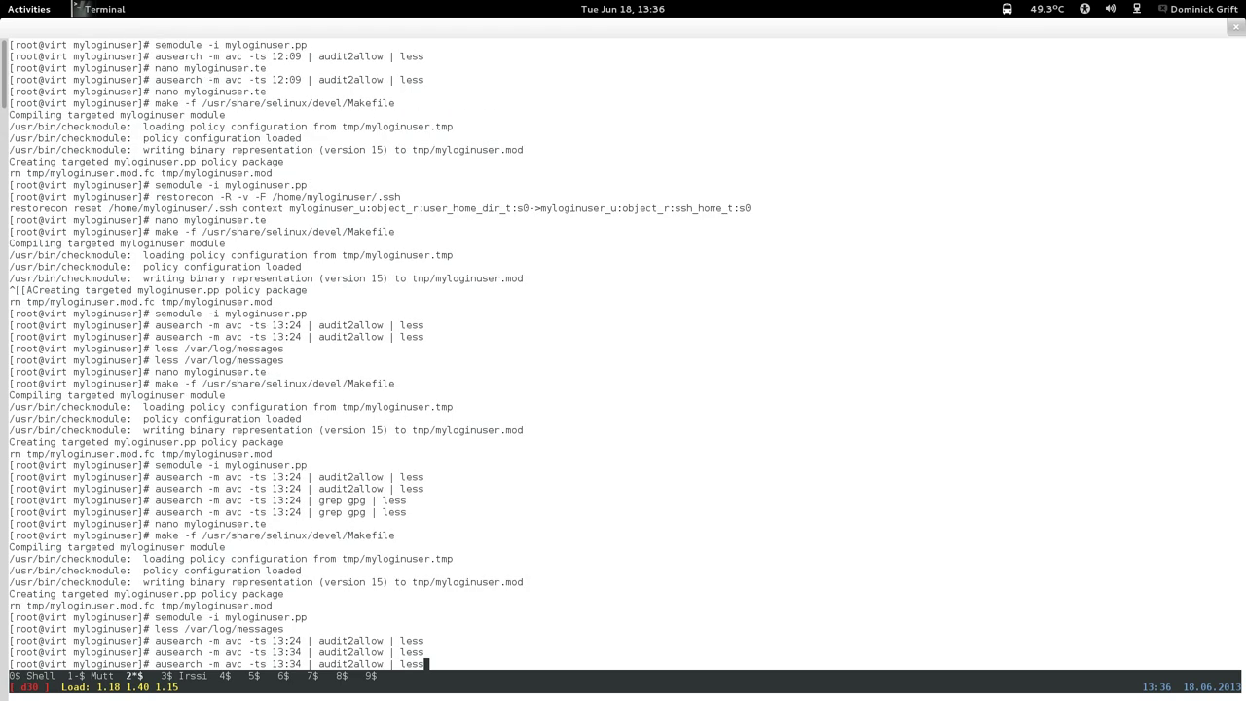
key(BackSpace)
key(BackSpace)
key(BackSpace)
key(BackSpace)
key(BackSpace)
key(BackSpace)
key(BackSpace)
key(BackSpace)
key(BackSpace)
key(BackSpace)
key(BackSpace)
key(BackSpace)
key(BackSpace)
key(BackSpace)
key(BackSpace)
key(BackSpace)
key(BackSpace)
key(BackSpace)
Filter the 13:34 audit search with grep seahorse instead of audit2allow.
text(grep)
text(seahor)
key(Return)
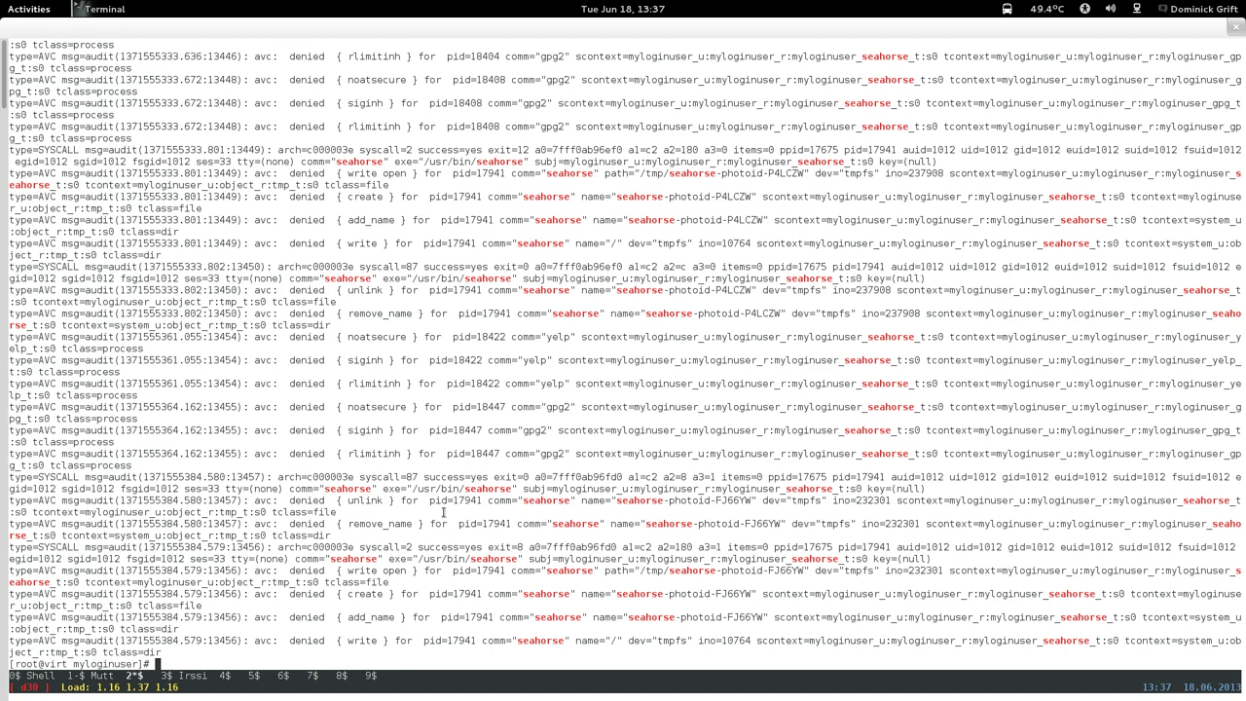
Highlight the seahorse-photoid file paths in the unlink and create denials.
drag(450, 491, 644, 476)
click(643, 476)
drag(668, 570, 740, 570)
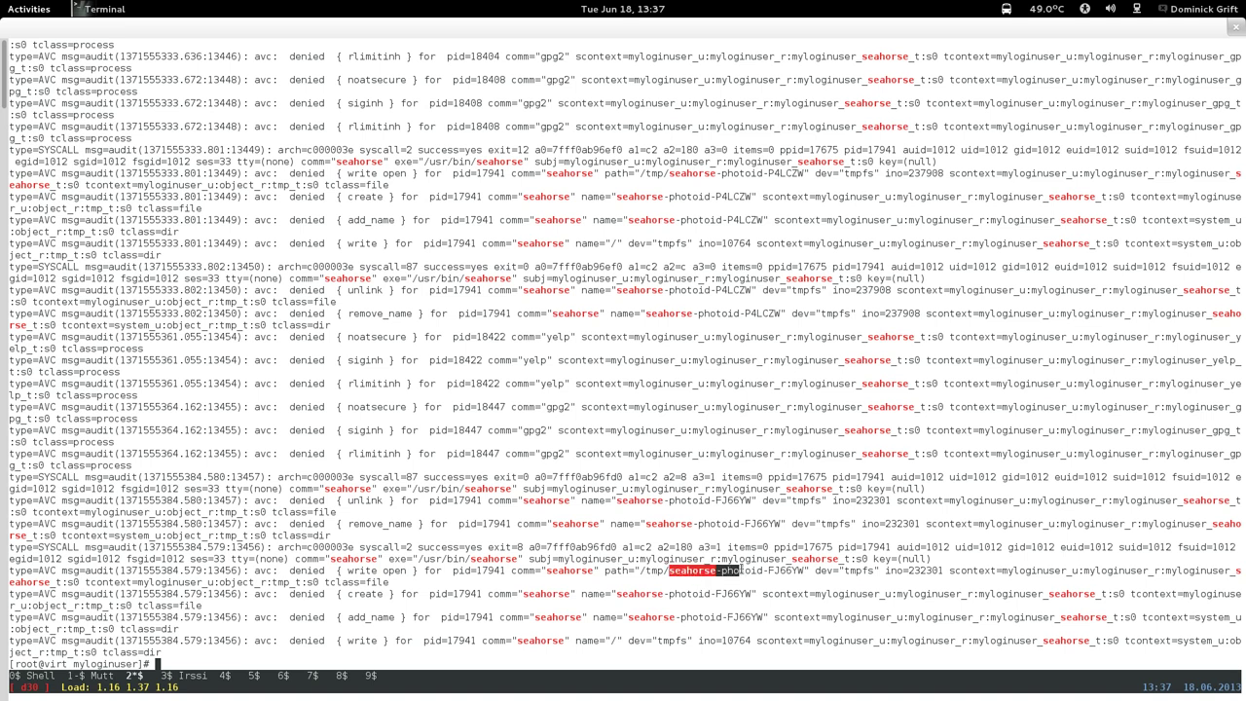
drag(628, 500, 693, 501)
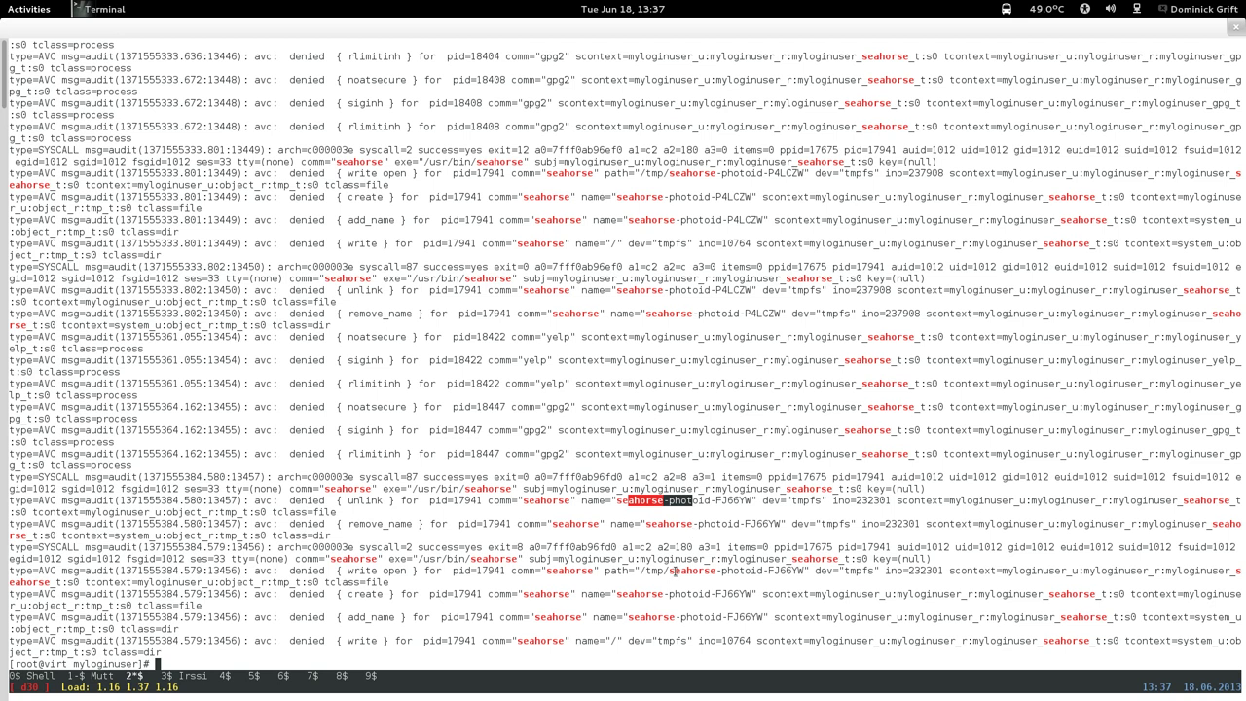
drag(658, 595, 7, 594)
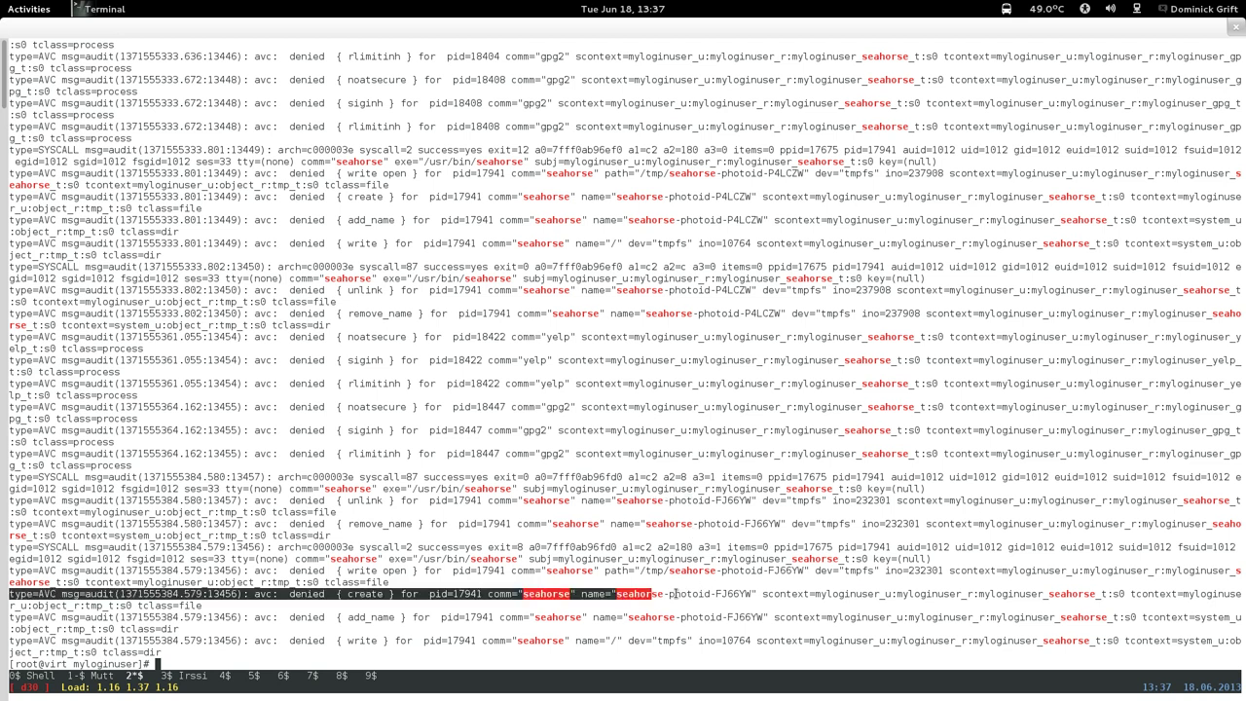
click(634, 643)
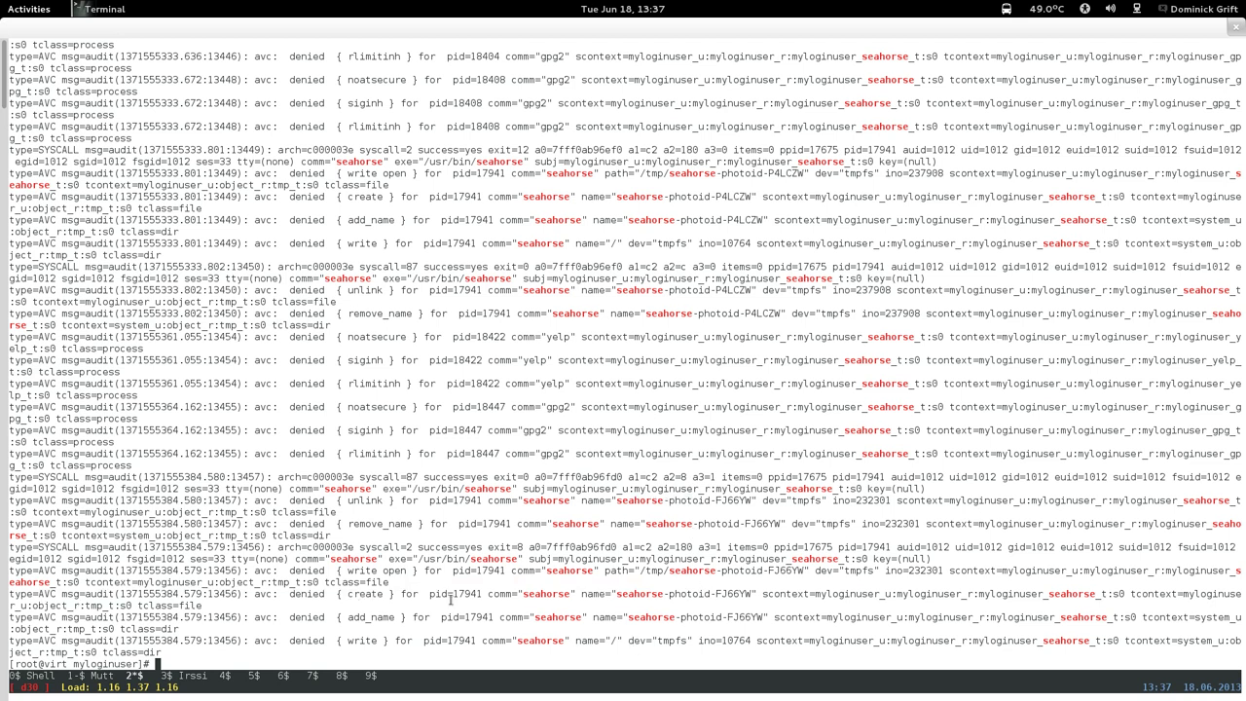
key(Up)
key(Up)
key(Up)
key(Up)
key(Up)
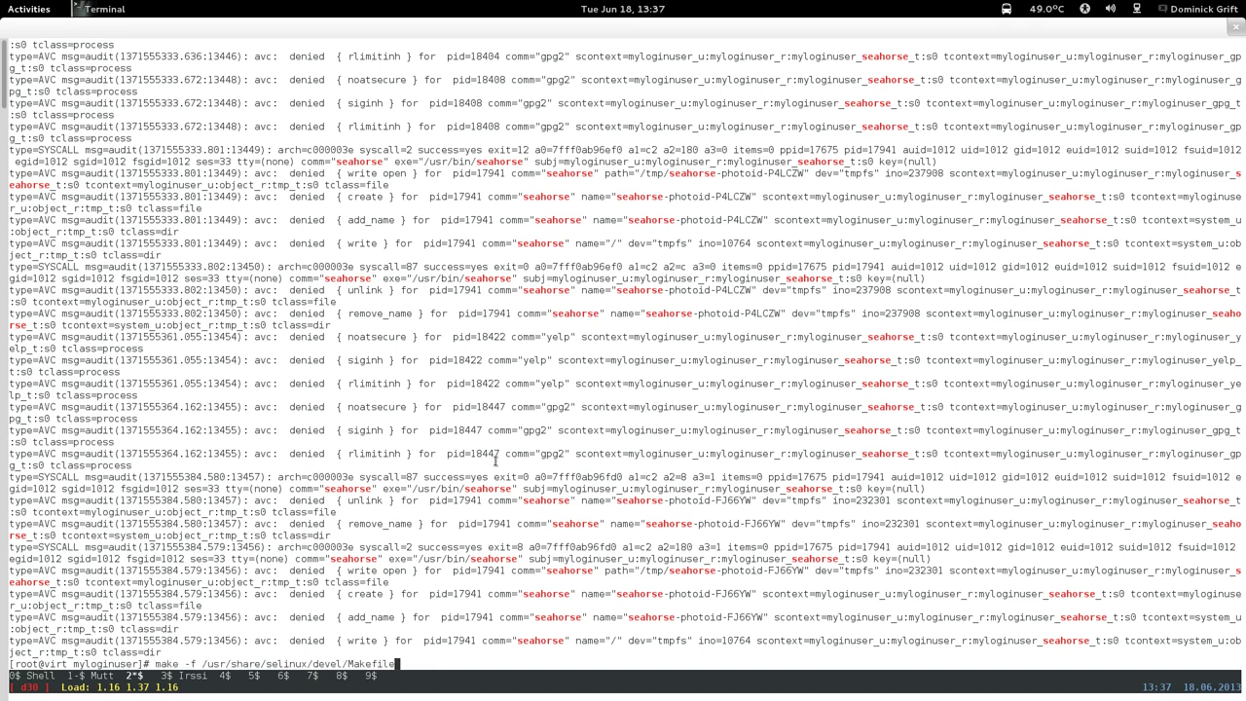
Rerun the 13:24 audit2allow listing and copy its two myloginuser_seahorse_t tmp_t dir and file rules.
key(Up)
key(Down)
key(Down)
key(Down)
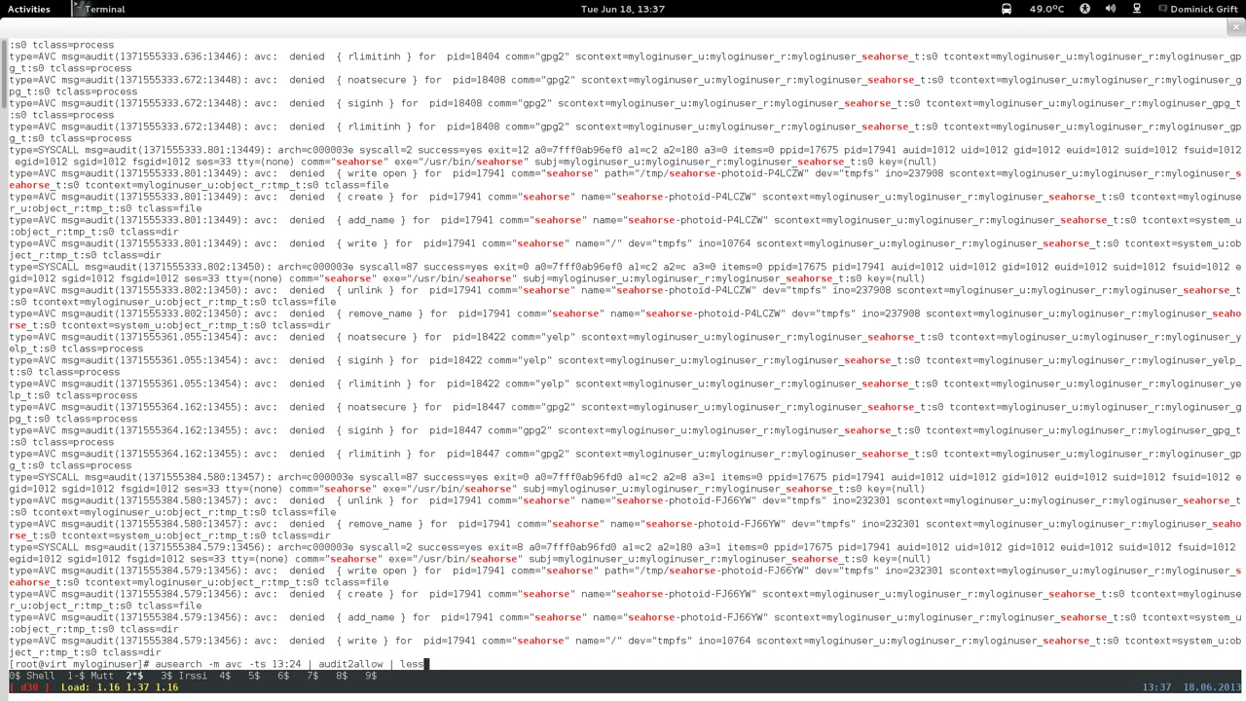
key(Return)
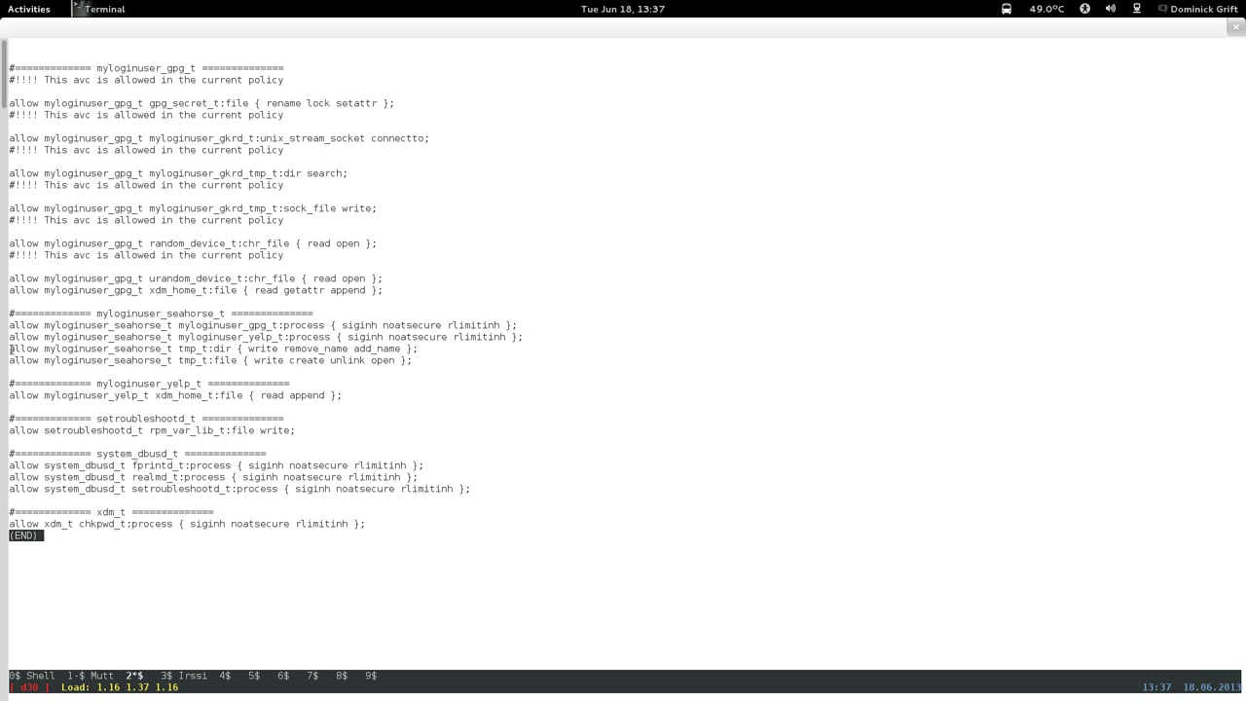
drag(10, 347, 420, 360)
right_click(422, 358)
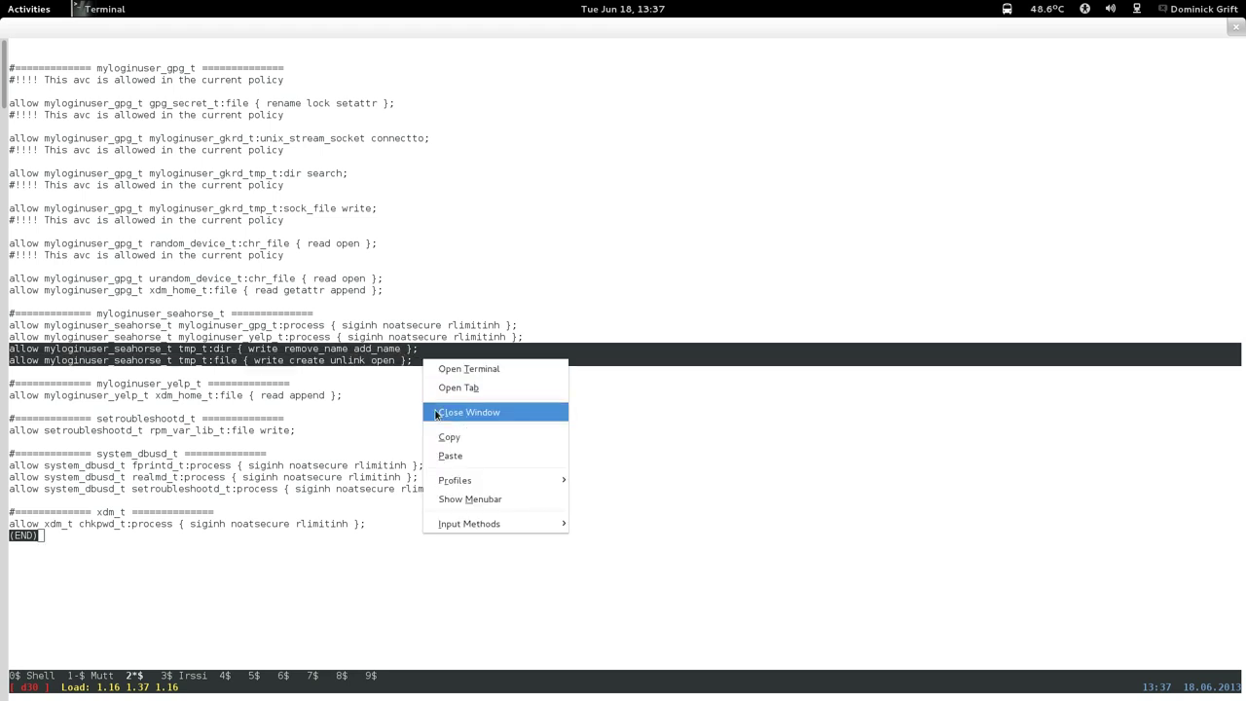
click(435, 433)
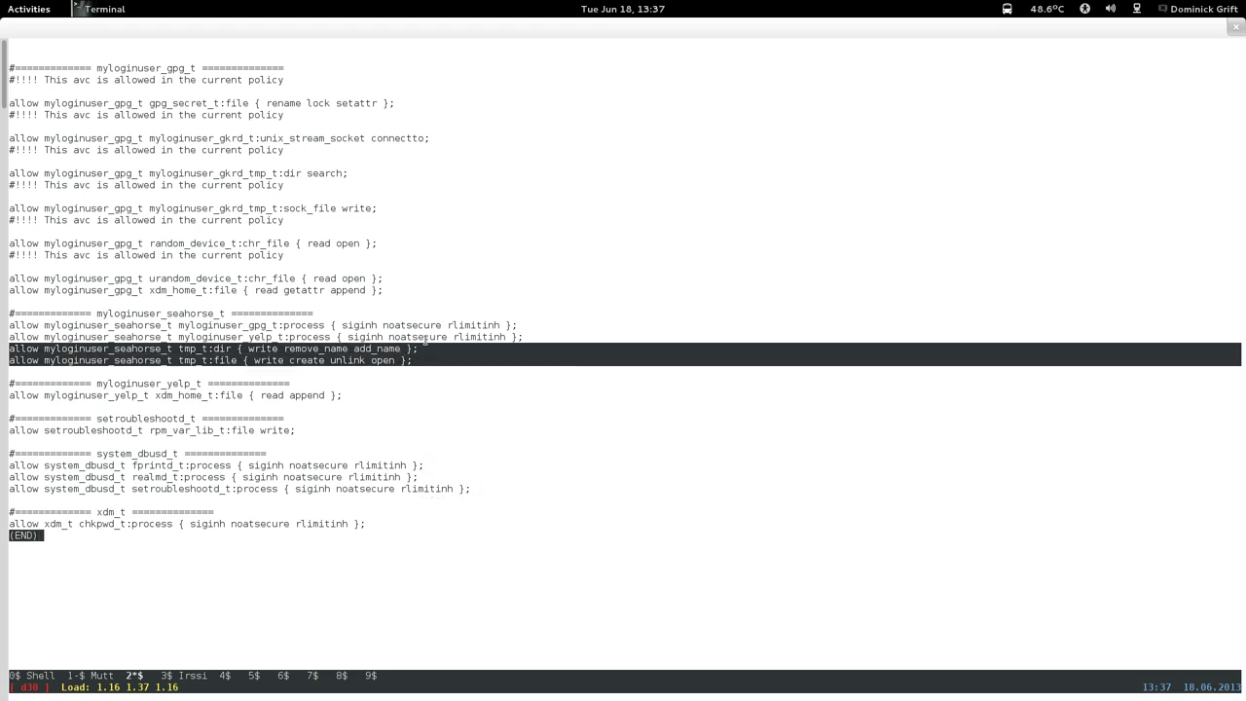
key(q)
key(Up)
key(Up)
key(Up)
key(Up)
key(Up)
key(Up)
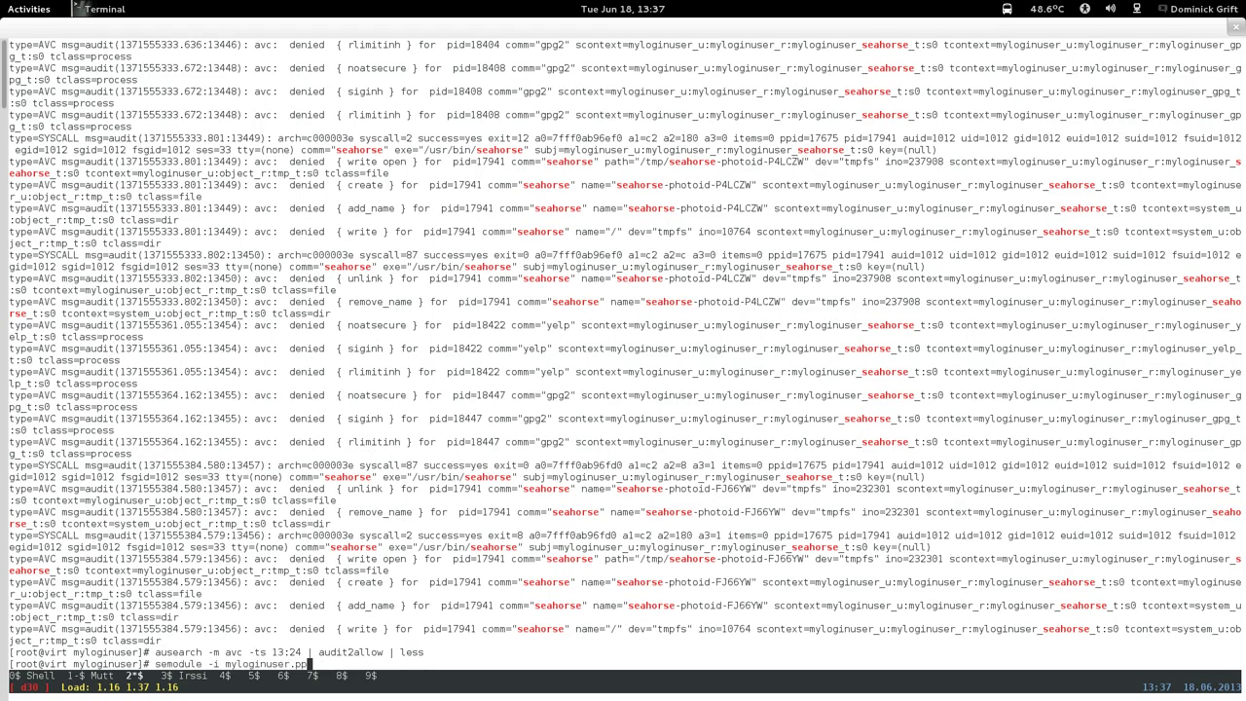
Open myloginuser.te in nano and jump to the seahorse section.
key(Up)
key(Return)
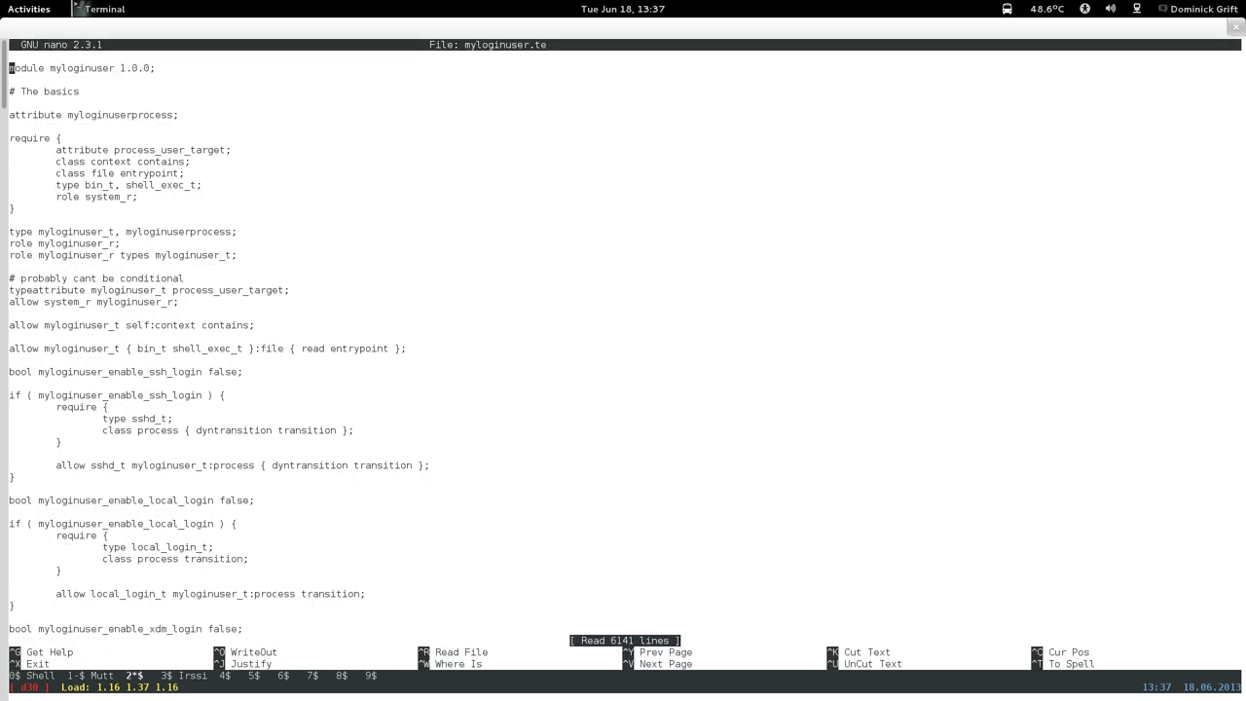
key(ctrl+w)
text(# search)
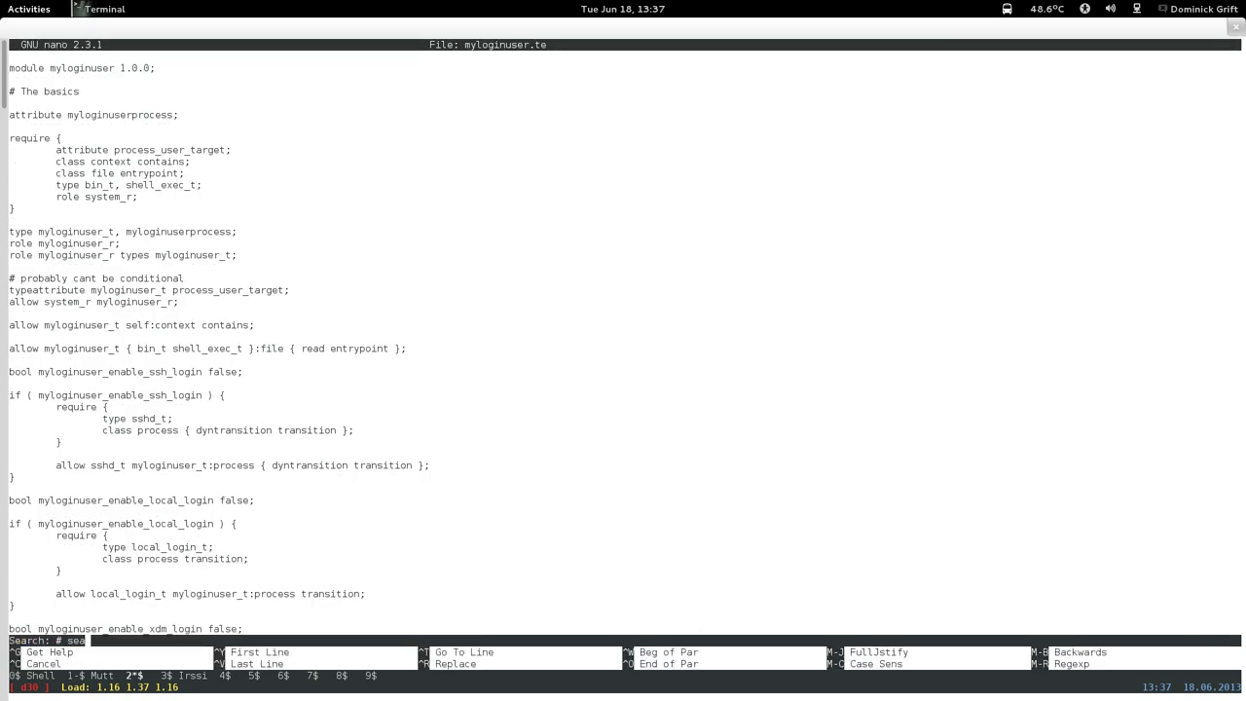
key(BackSpace)
key(BackSpace)
text(horse)
key(Return)
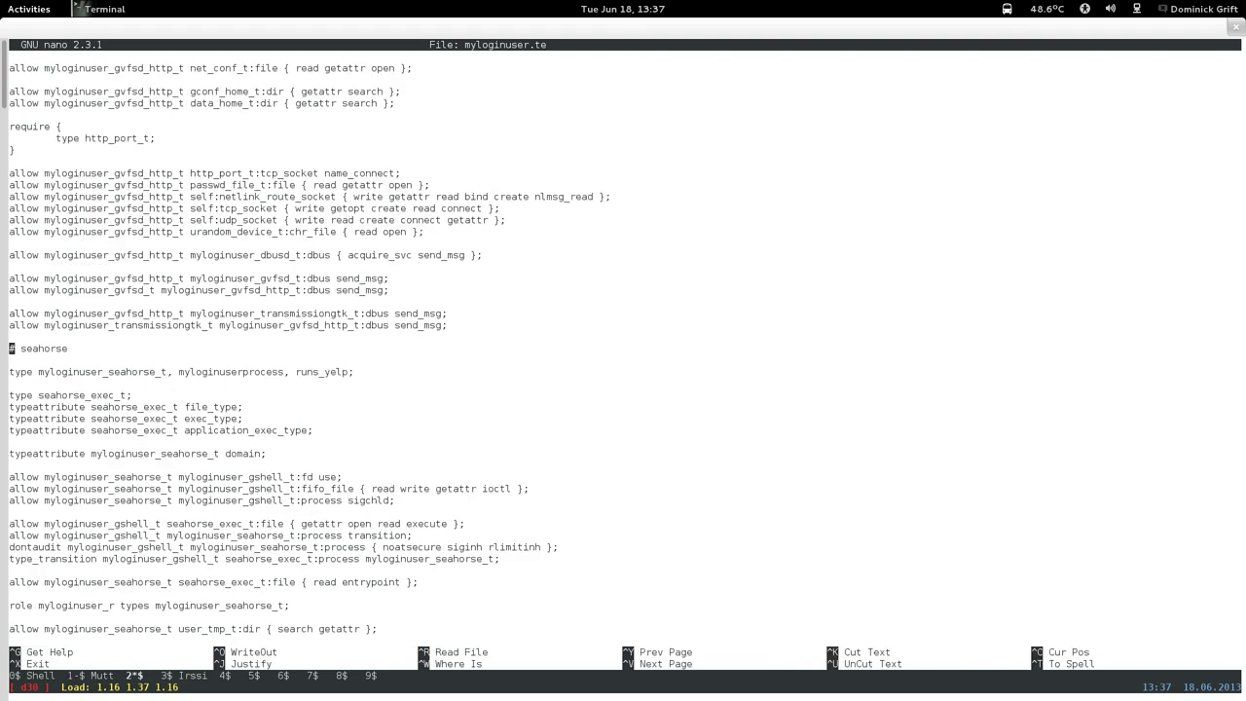
Insert a blank line after the ssh_home_t type_transition rule, above the urandom rule.
key(ctrl+v)
key(Down)
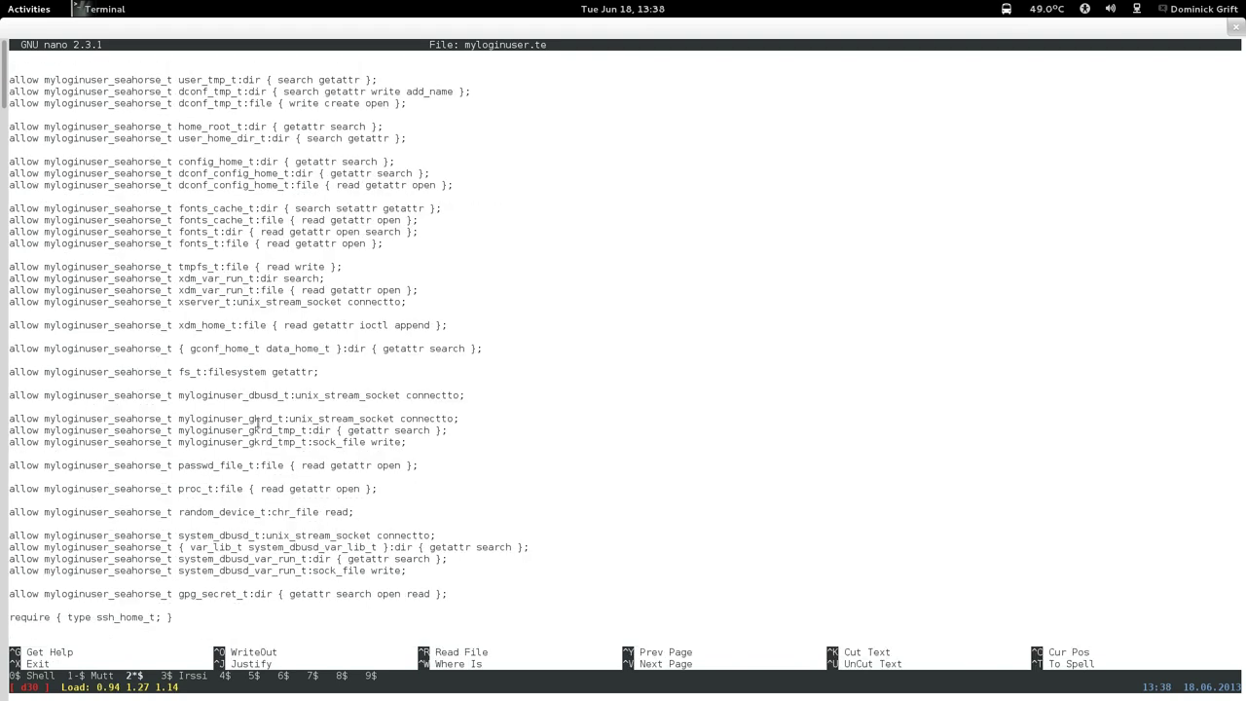
key(Down)
key(Down)
key(Down)
key(Down)
key(Down)
key(Down)
key(Down)
key(Down)
key(Down)
key(Down)
key(Down)
key(Down)
key(Down)
key(Down)
key(Down)
key(Down)
key(Down)
key(Down)
key(Down)
key(Down)
key(Down)
key(Down)
key(Down)
key(Down)
key(Down)
key(Down)
key(Down)
key(Down)
key(Down)
key(Down)
key(Down)
key(Down)
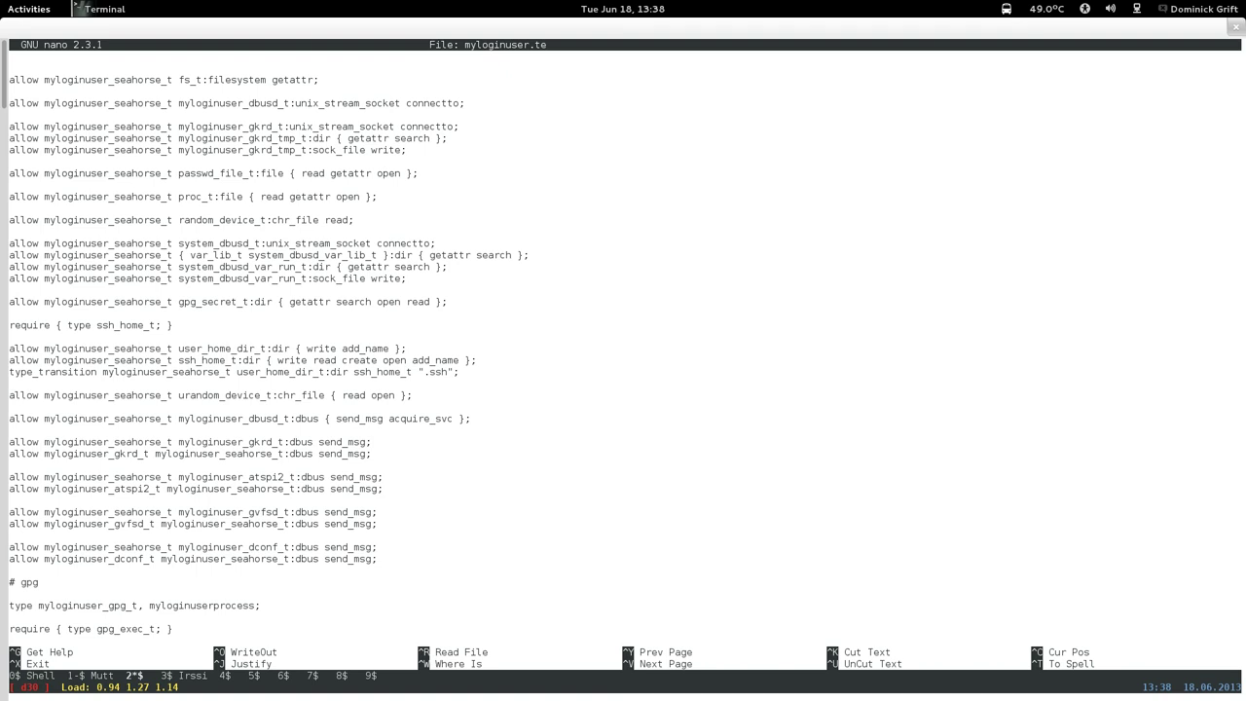
key(Up)
key(Up)
key(Down)
key(Return)
key(Return)
key(Return)
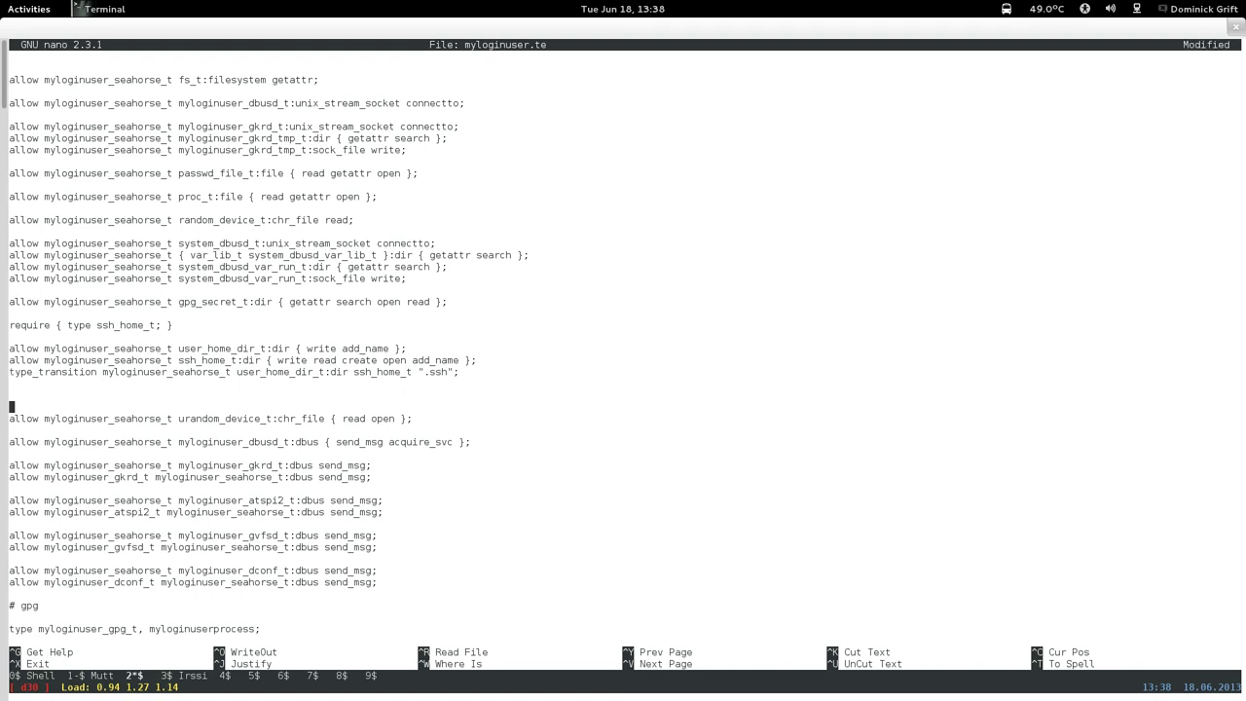
Add 'type seahorse_tmp_t;' followed by a 'typeattribute seahorse_tmp_t file_type;' line.
key(Up)
key(Up)
click(226, 489)
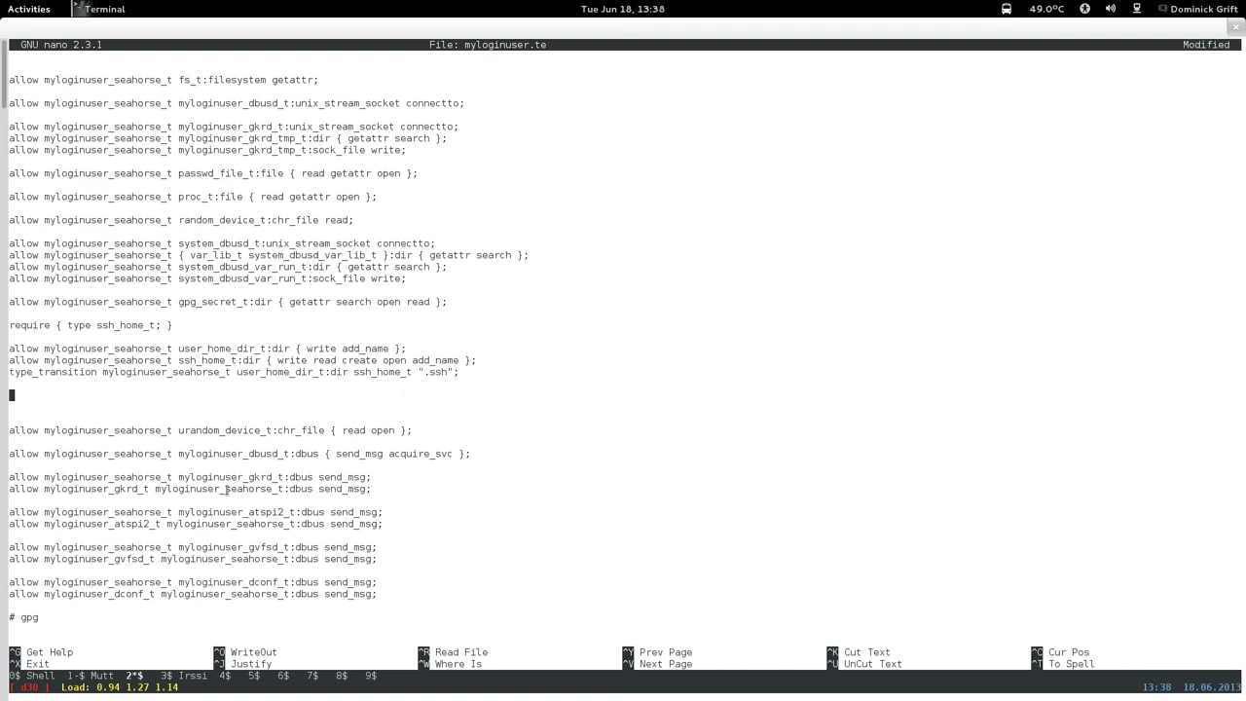
text(type seahorse_tmp_t;)
key(ctrl+k)
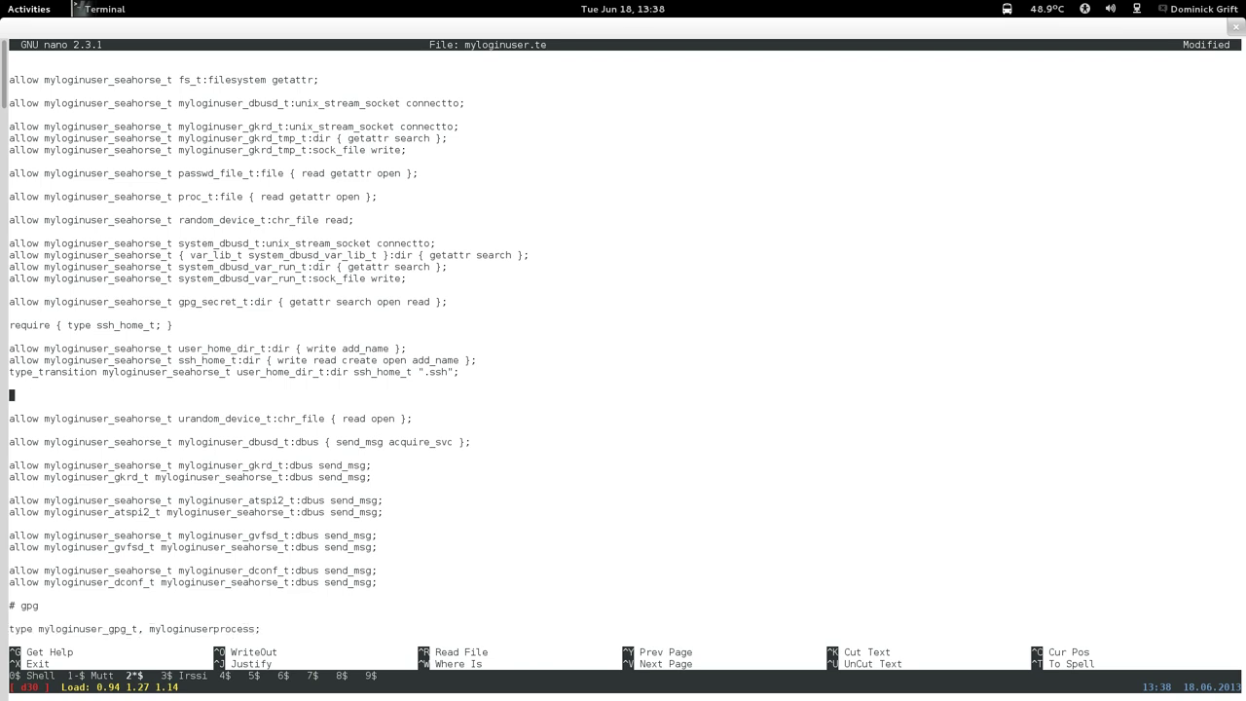
key(ctrl+u)
key(ctrl+u)
key(Left)
key(Left)
key(Left)
key(Left)
key(Left)
key(Left)
key(Left)
key(Left)
key(Left)
key(Left)
key(Left)
key(Left)
key(Left)
key(Left)
key(Left)
key(Left)
key(Left)
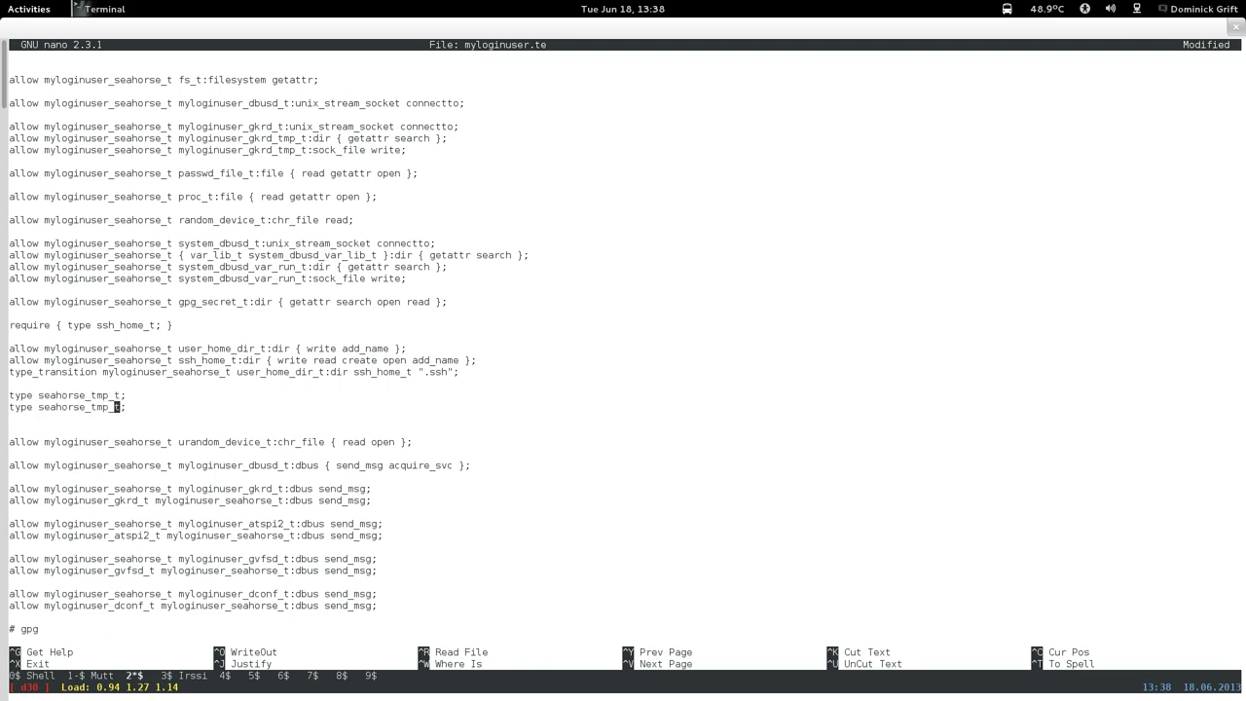
text(attribute)
key(Right)
key(Right)
key(Right)
key(Right)
key(Right)
key(Right)
key(Right)
key(Right)
key(Right)
key(Right)
key(Right)
key(Right)
key(Right)
key(Right)
key(Right)
text(fil)
text(e_type)
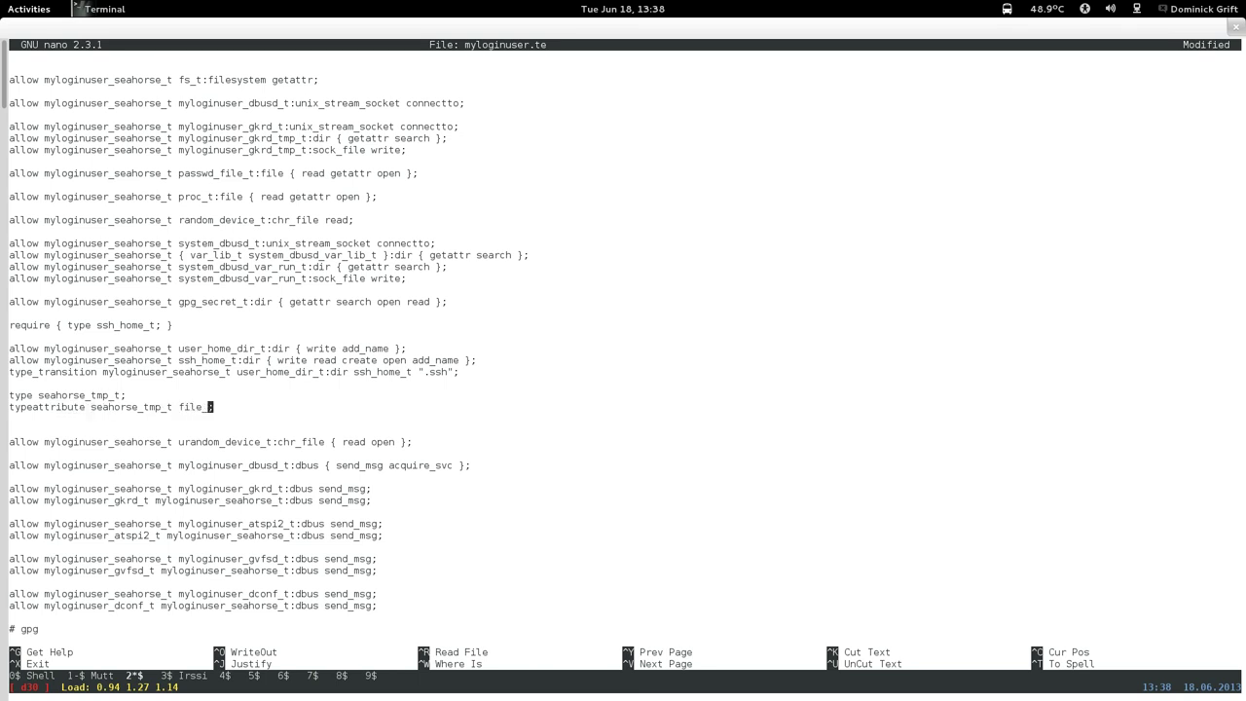
Duplicate the typeattribute line and change the middle copy's attribute to tmpfile.
key(ctrl+k)
key(ctrl+u)
key(ctrl+u)
key(ctrl+u)
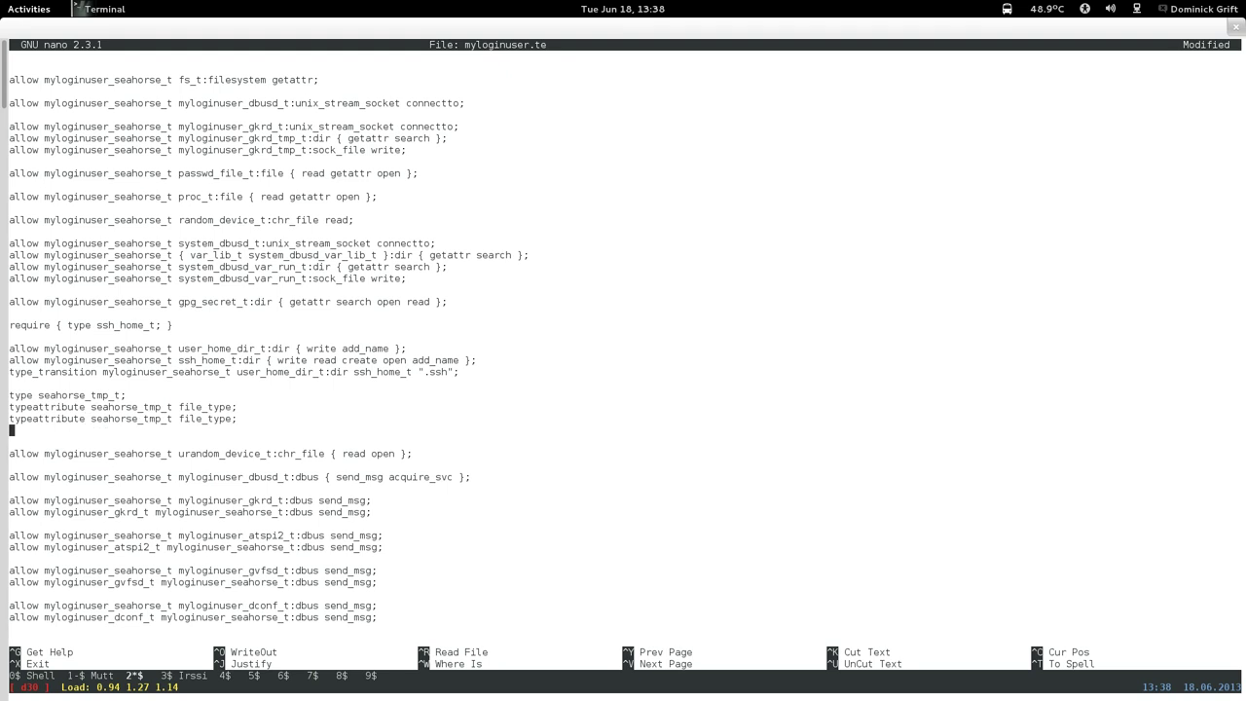
key(Up)
key(Left)
key(Left)
key(Left)
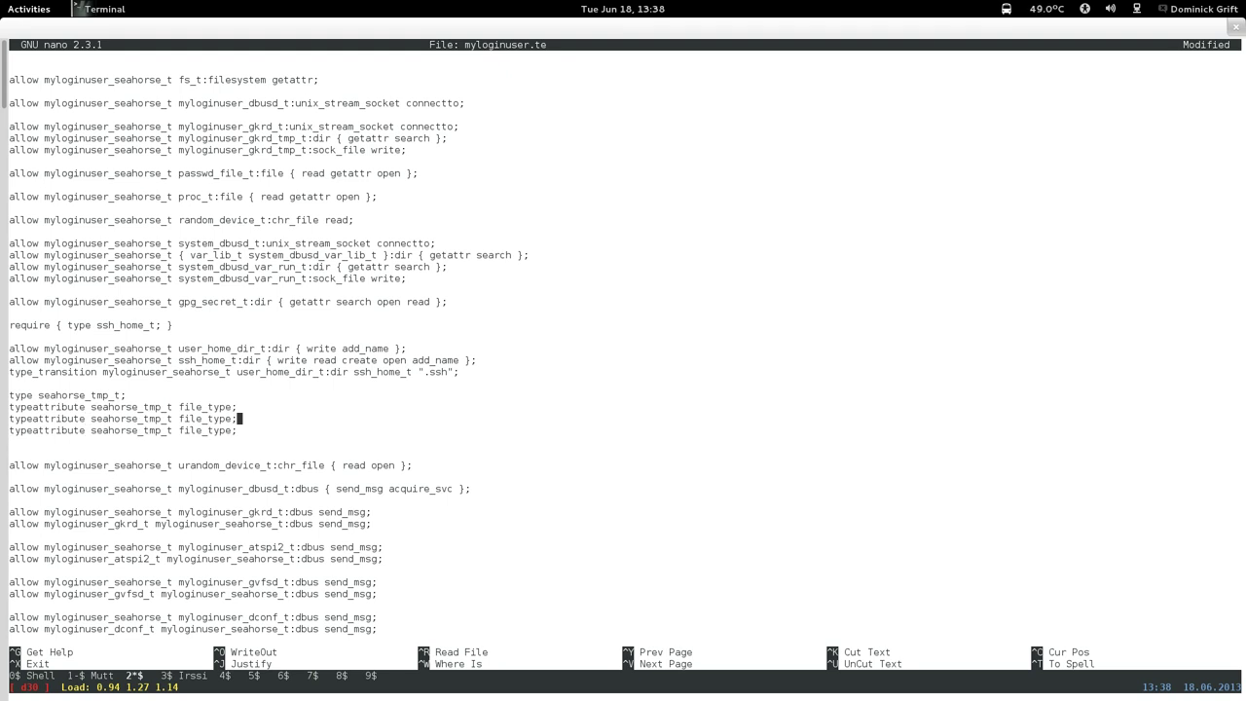
key(Delete)
key(BackSpace)
key(BackSpace)
key(BackSpace)
key(BackSpace)
key(BackSpace)
key(BackSpace)
key(BackSpace)
key(BackSpace)
text(tmpfil)
key(BackSpace)
key(BackSpace)
text(ile)
Change the last copy's attribute to user_tmp_type and add a blank line below.
key(Left)
key(Down)
key(Left)
key(Left)
key(Left)
key(Right)
key(BackSpace)
key(BackSpace)
key(BackSpace)
key(BackSpace)
text(user_tmp)
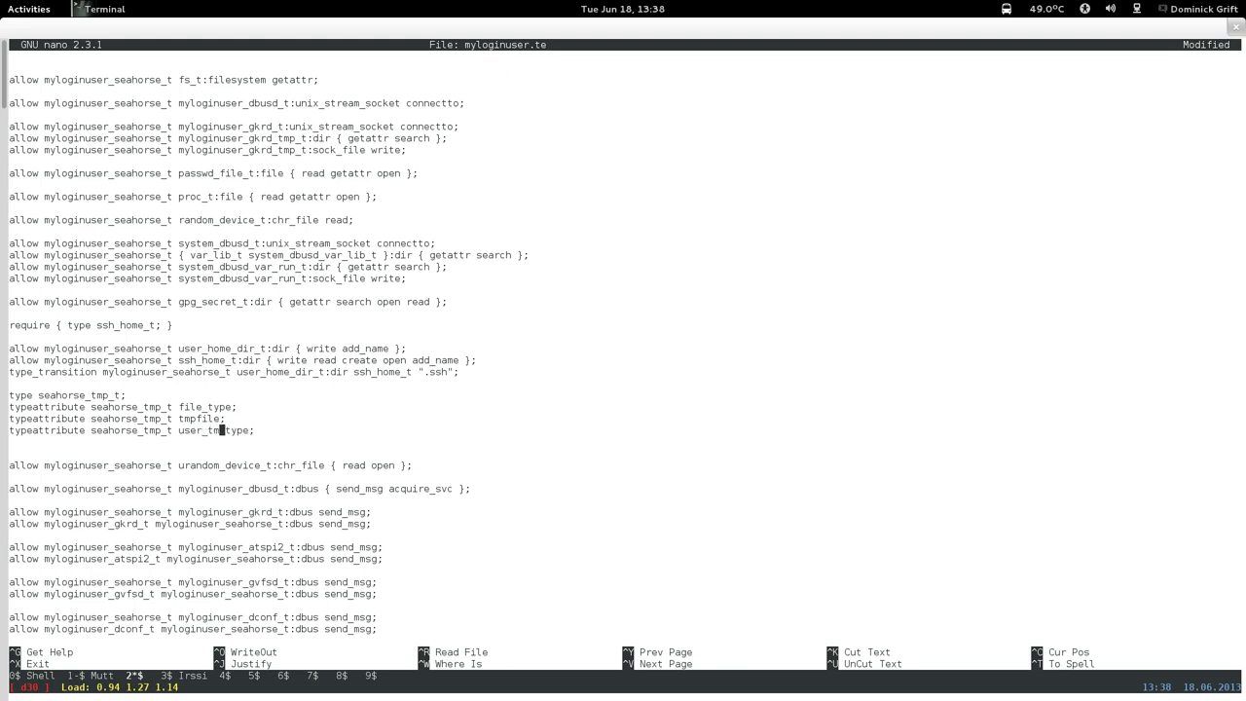
key(Down)
key(Return)
key(Up)
Paste the two copied tmp_t allow rules and remove the duplicated dir rule.
right_click(284, 449)
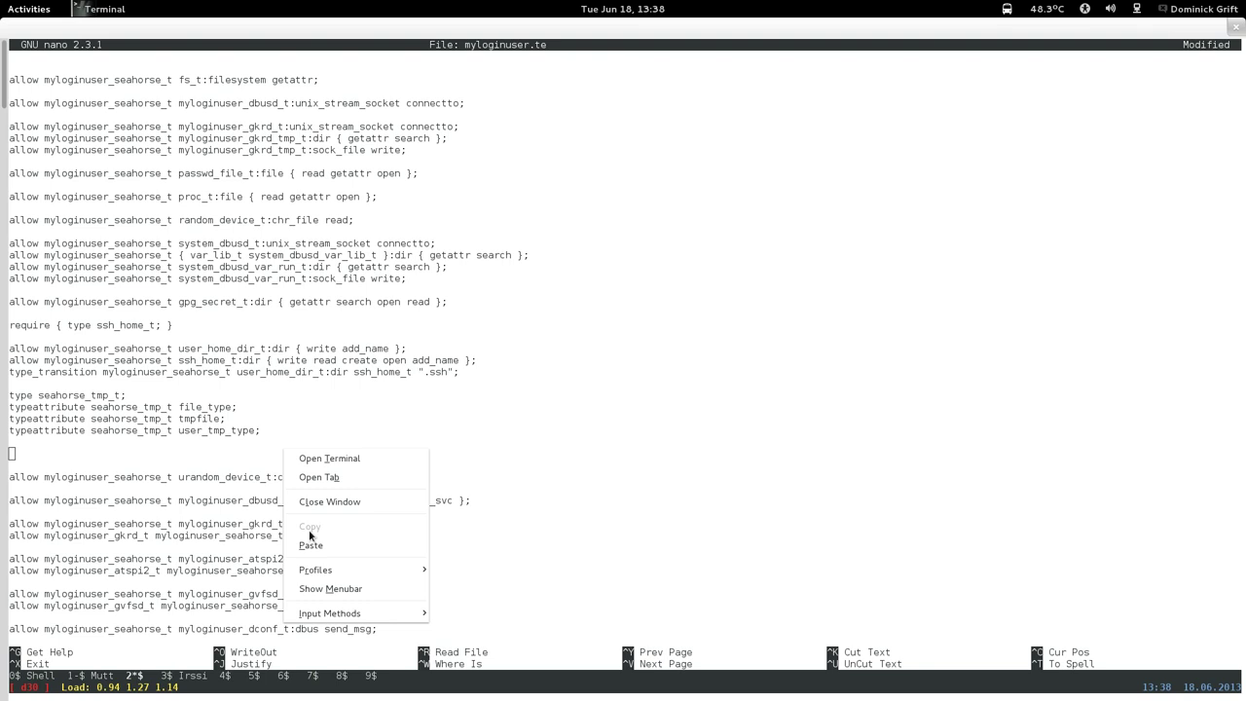
click(311, 544)
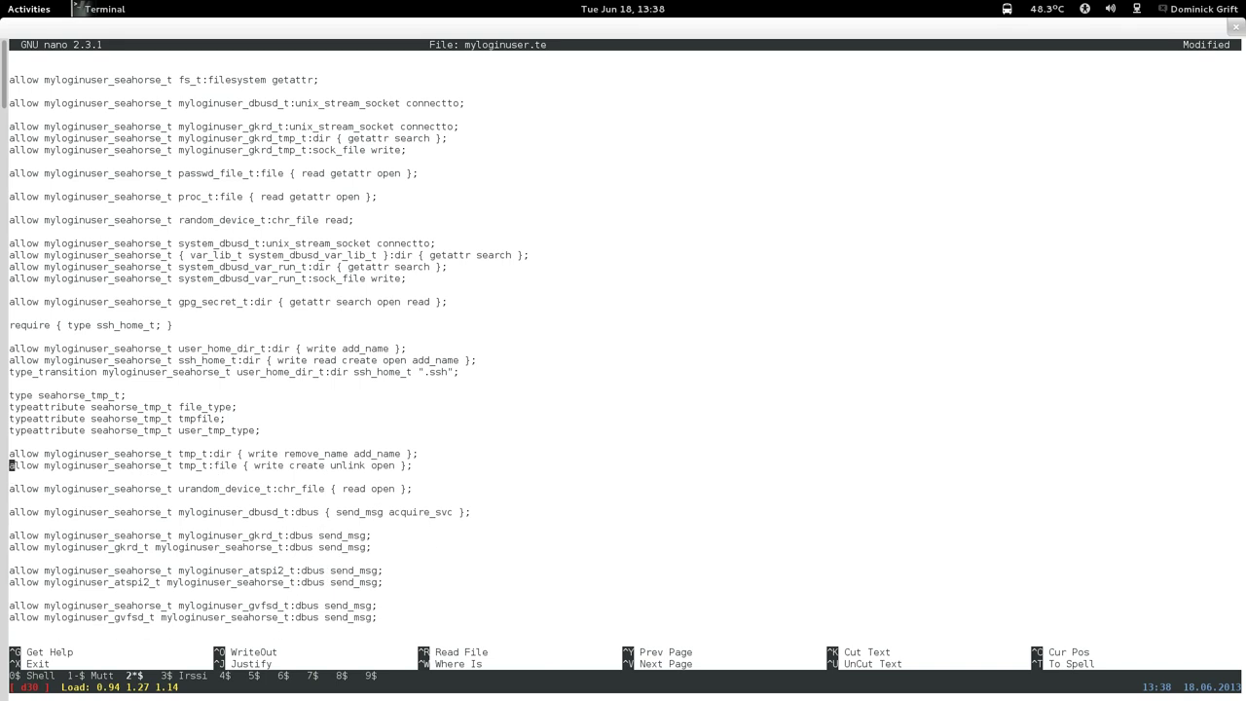
key(Up)
key(ctrl+k)
key(ctrl+u)
key(ctrl+u)
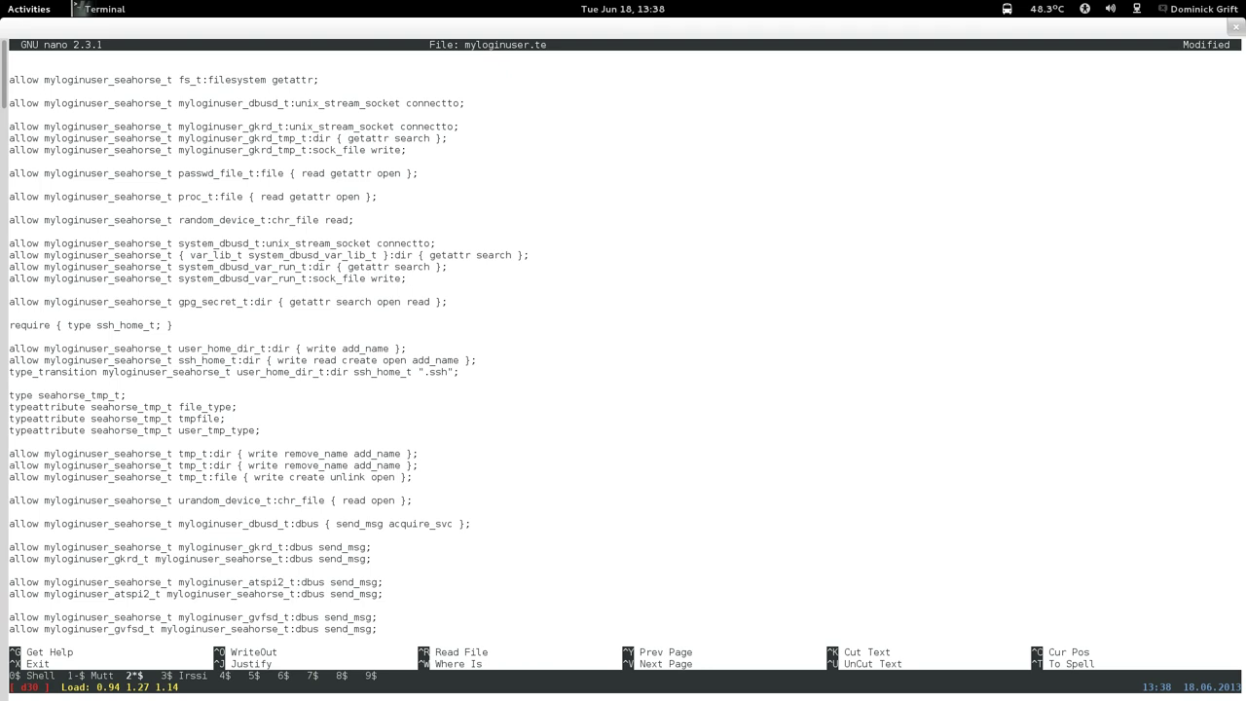
key(ctrl+k)
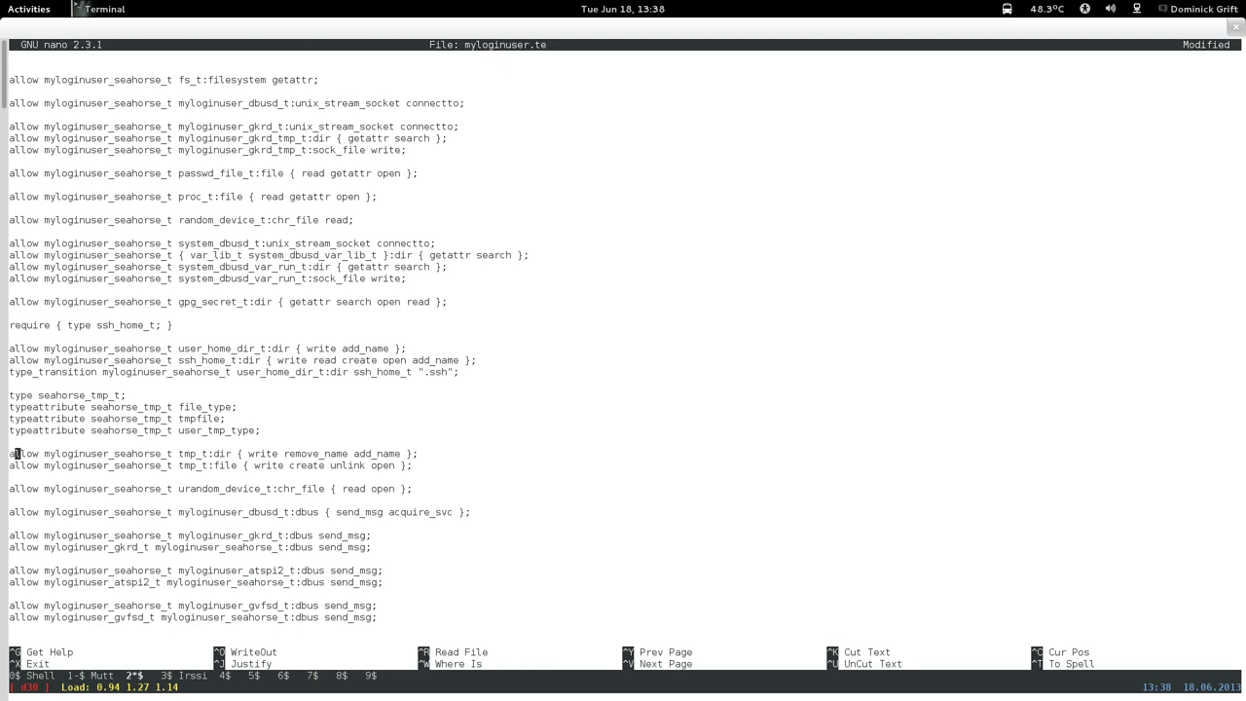
Retarget the file rule to seahorse_tmp_t, keeping the dir rule on tmp_t.
key(Right)
key(Right)
key(Right)
key(Right)
key(Right)
key(Right)
key(Right)
key(Right)
key(Right)
key(Right)
key(Right)
key(Right)
key(Right)
key(Right)
key(Right)
key(Right)
key(Right)
key(Right)
key(Right)
key(Right)
key(Right)
text(searhc)
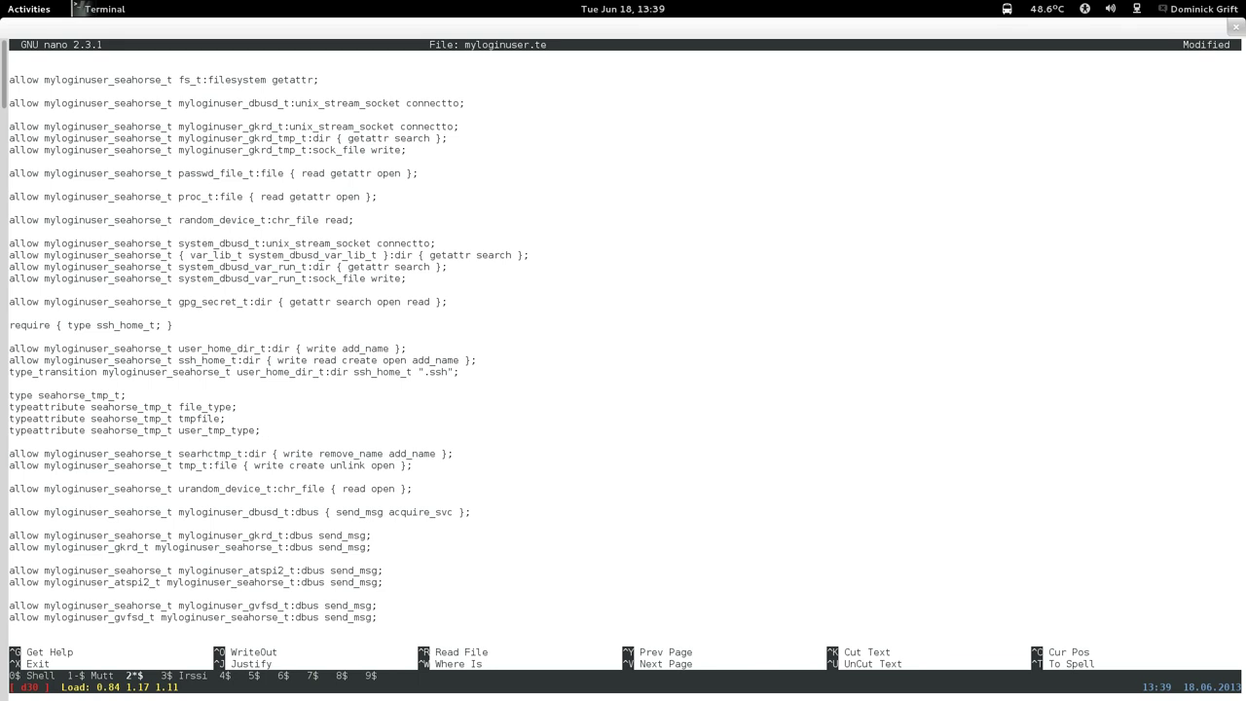
key(BackSpace)
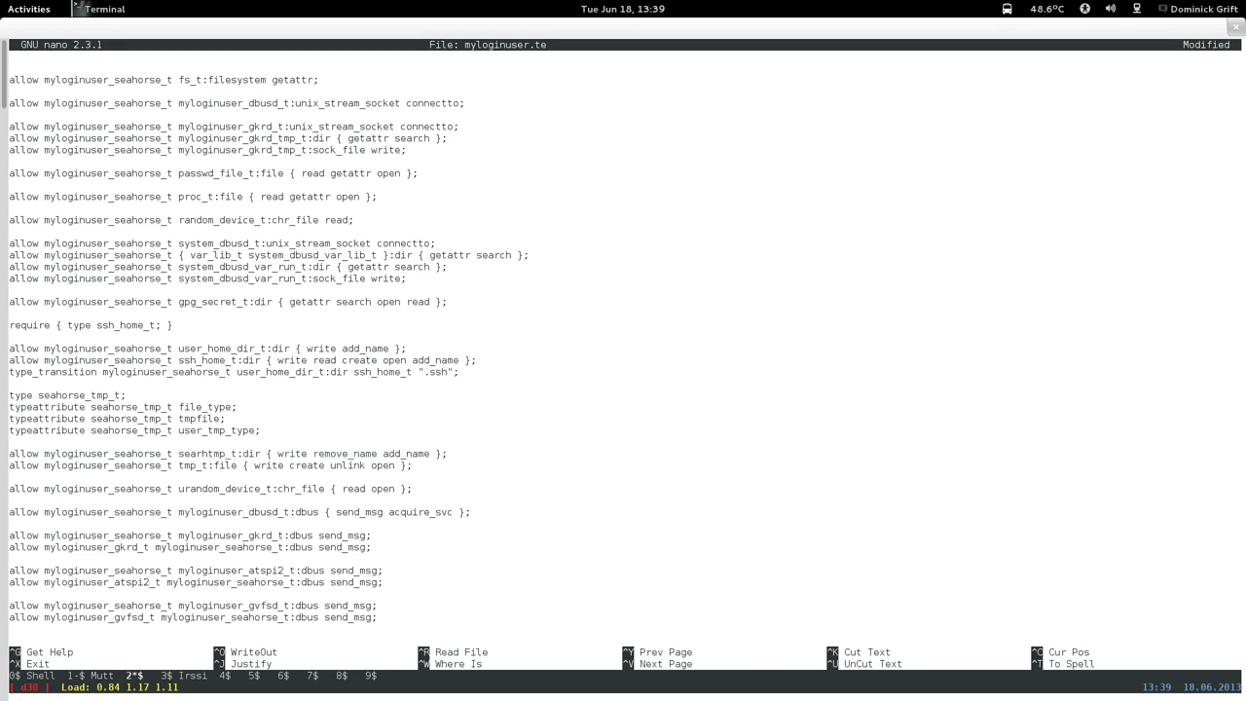
key(BackSpace)
key(BackSpace)
key(BackSpace)
key(BackSpace)
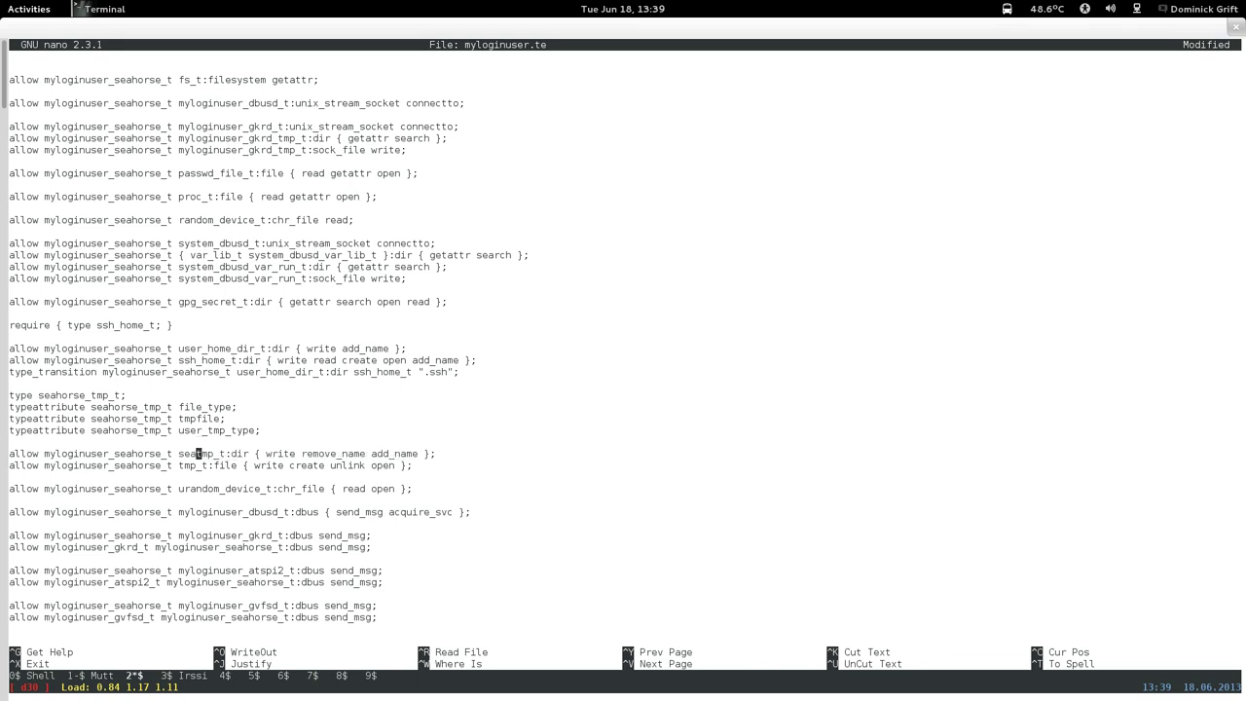
key(BackSpace)
key(Down)
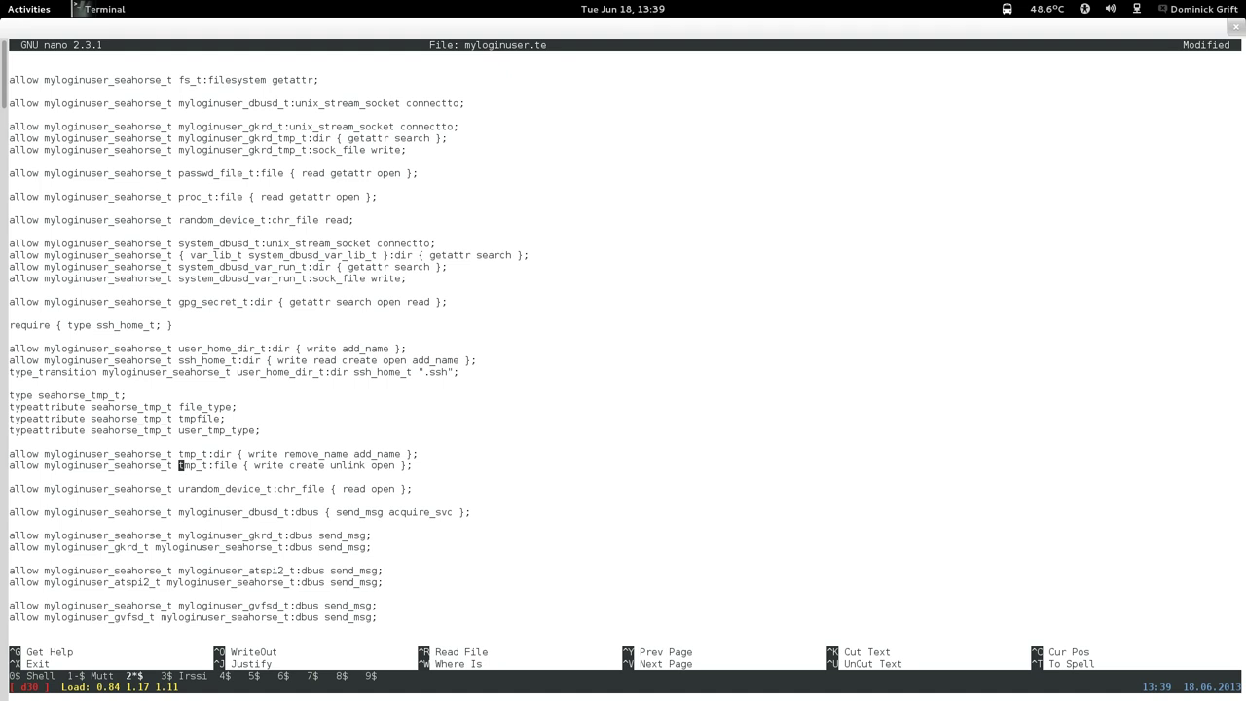
text(seahor)
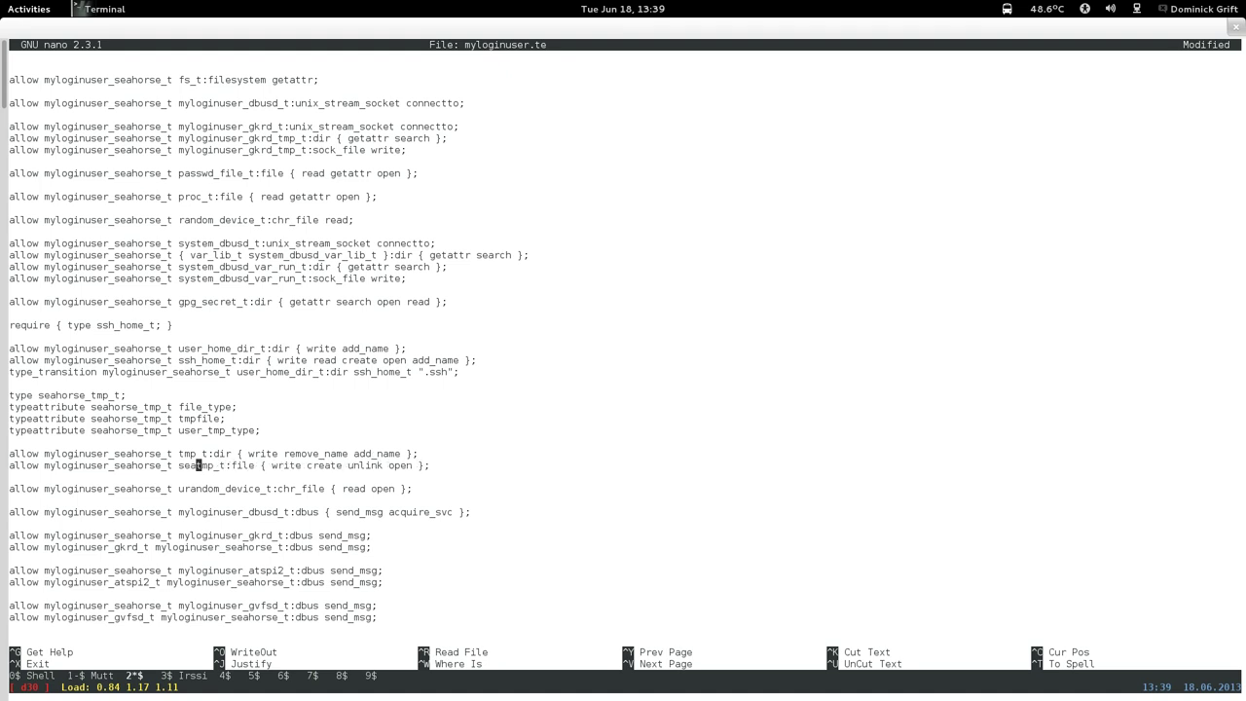
text(se_)
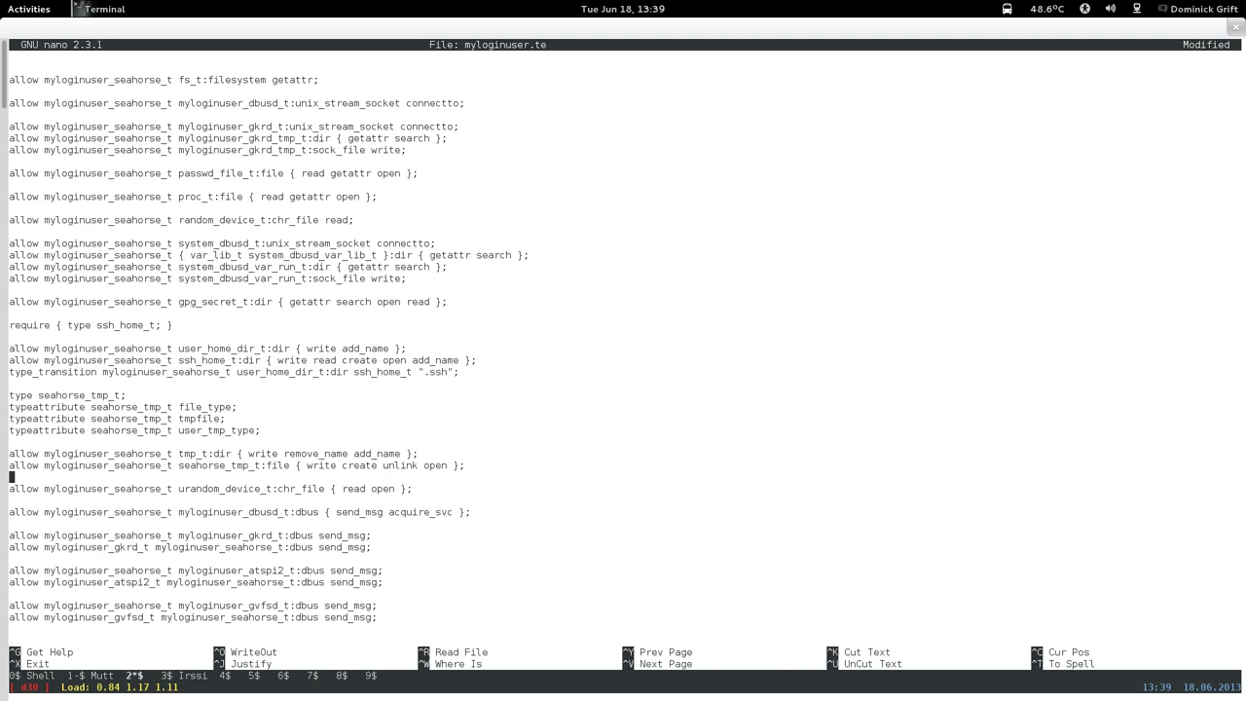
key(Down)
key(Return)
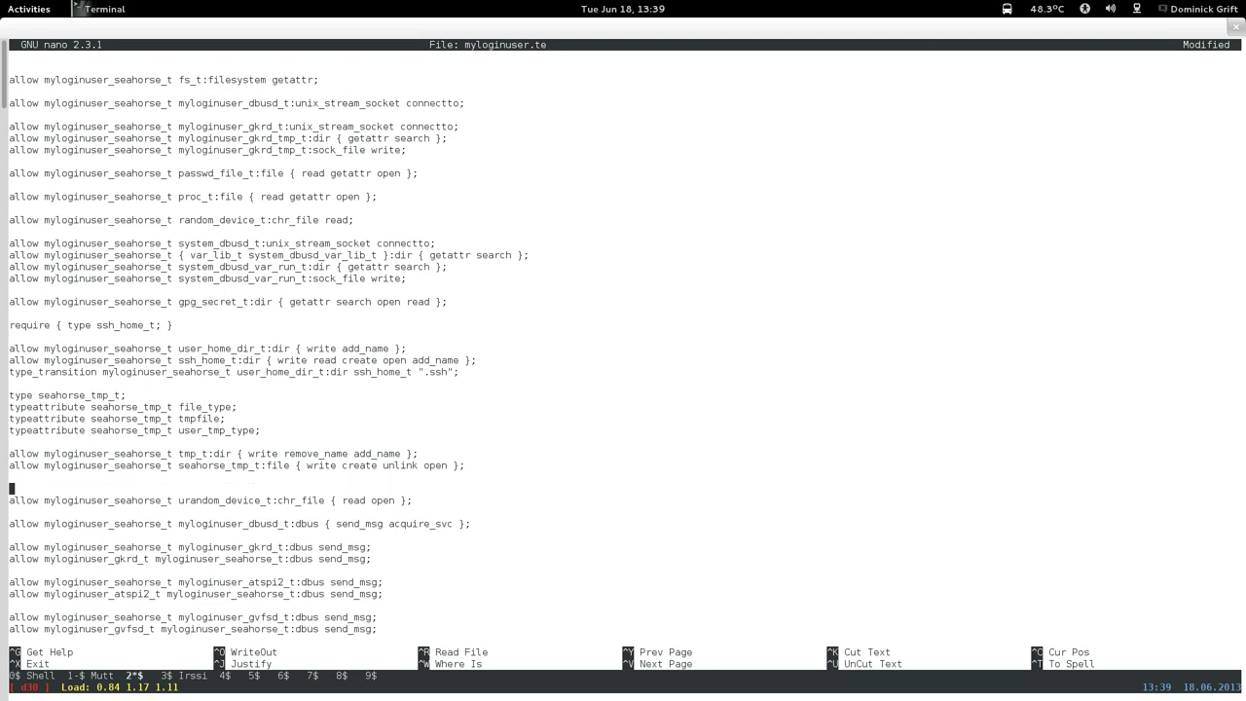
key(Up)
Begin a type_transition line with myloginuser_seahorse_t and tmp_t:file.
text(type_transition)
drag(44, 466, 172, 466)
right_click(171, 461)
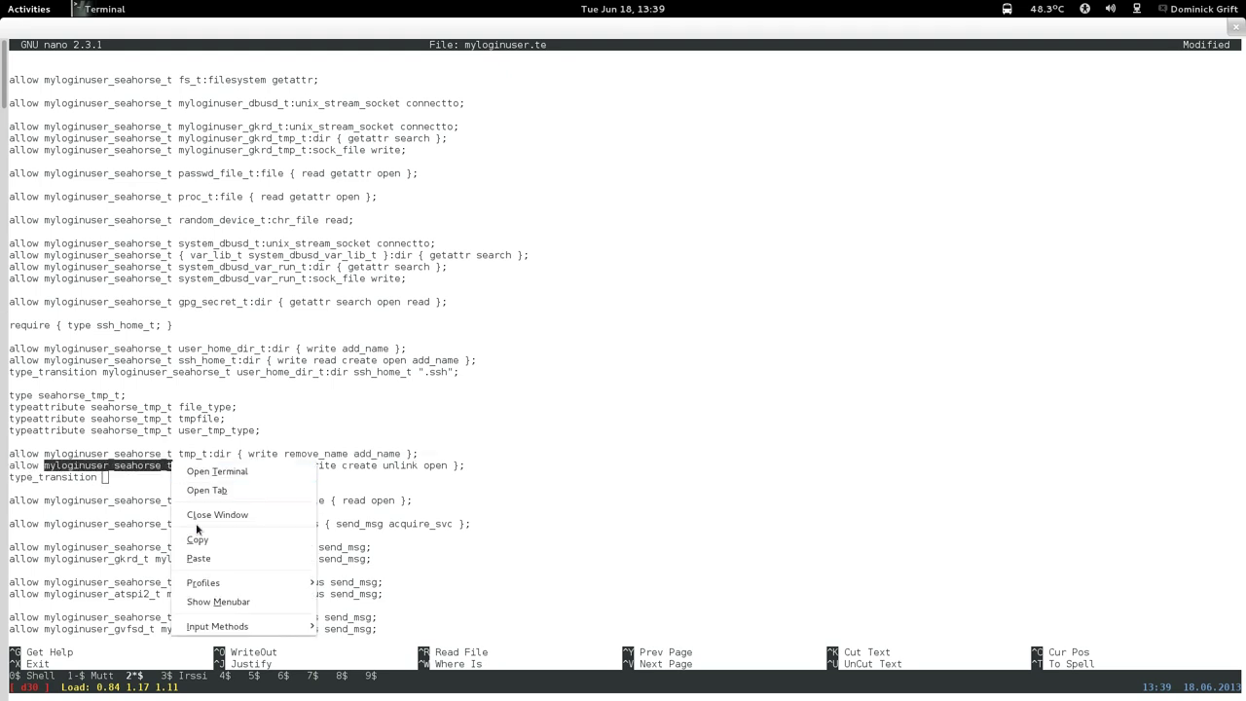
click(199, 534)
right_click(200, 510)
click(227, 604)
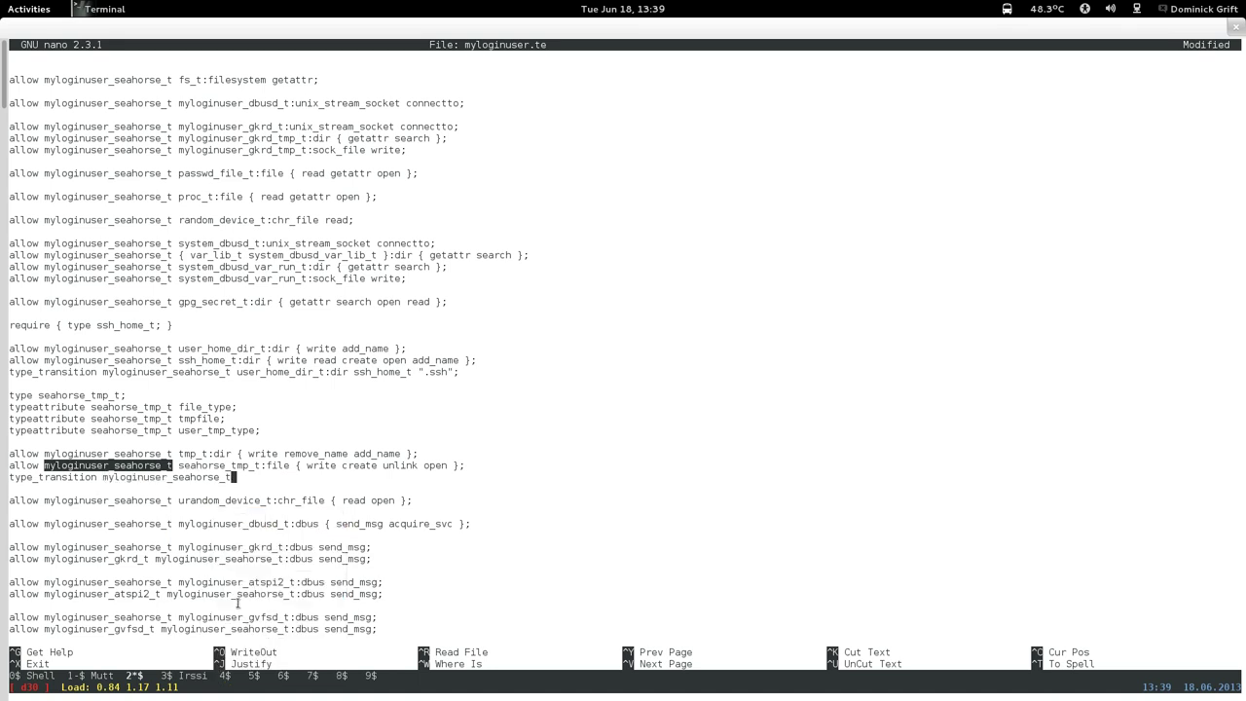
text(t)
text(mp_t:t)
text(ile)
Finish the type_transition with seahorse_tmp_t as the new file type and a closing semicolon.
drag(178, 465, 261, 470)
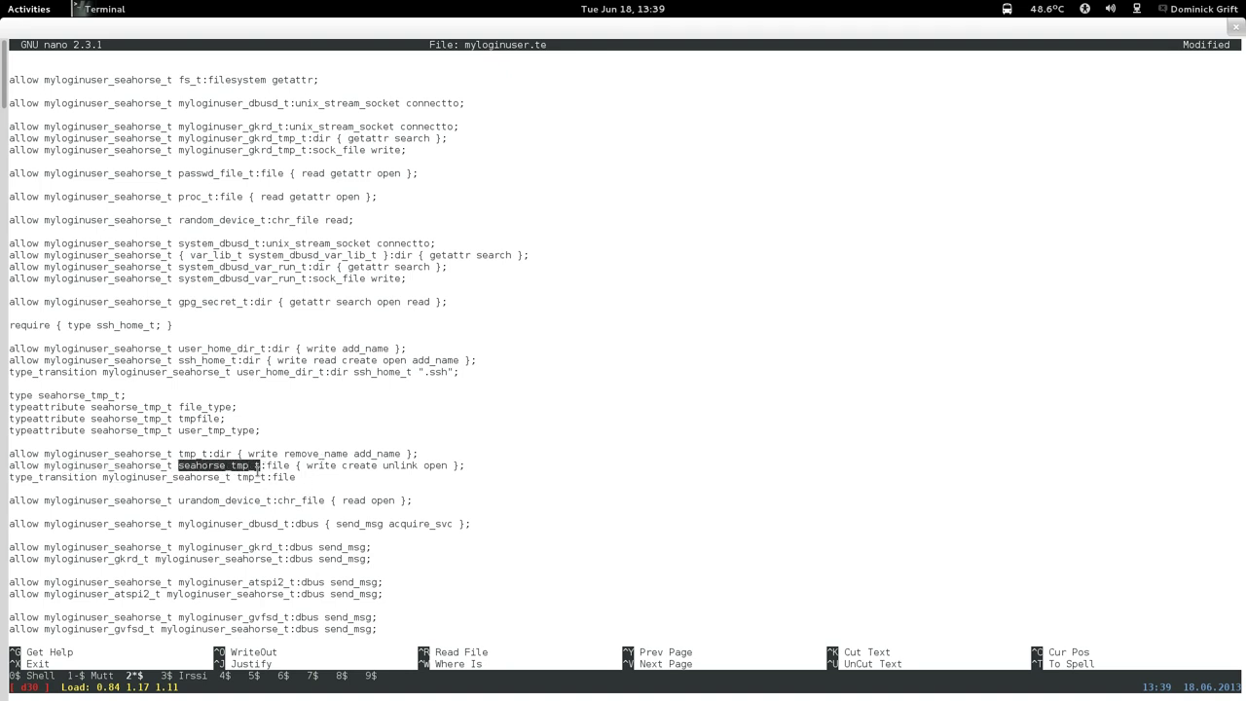
right_click(256, 470)
click(280, 553)
right_click(356, 493)
click(374, 591)
text(;)
Save myloginuser.te and exit nano.
key(ctrl+x)
key(y)
key(Return)
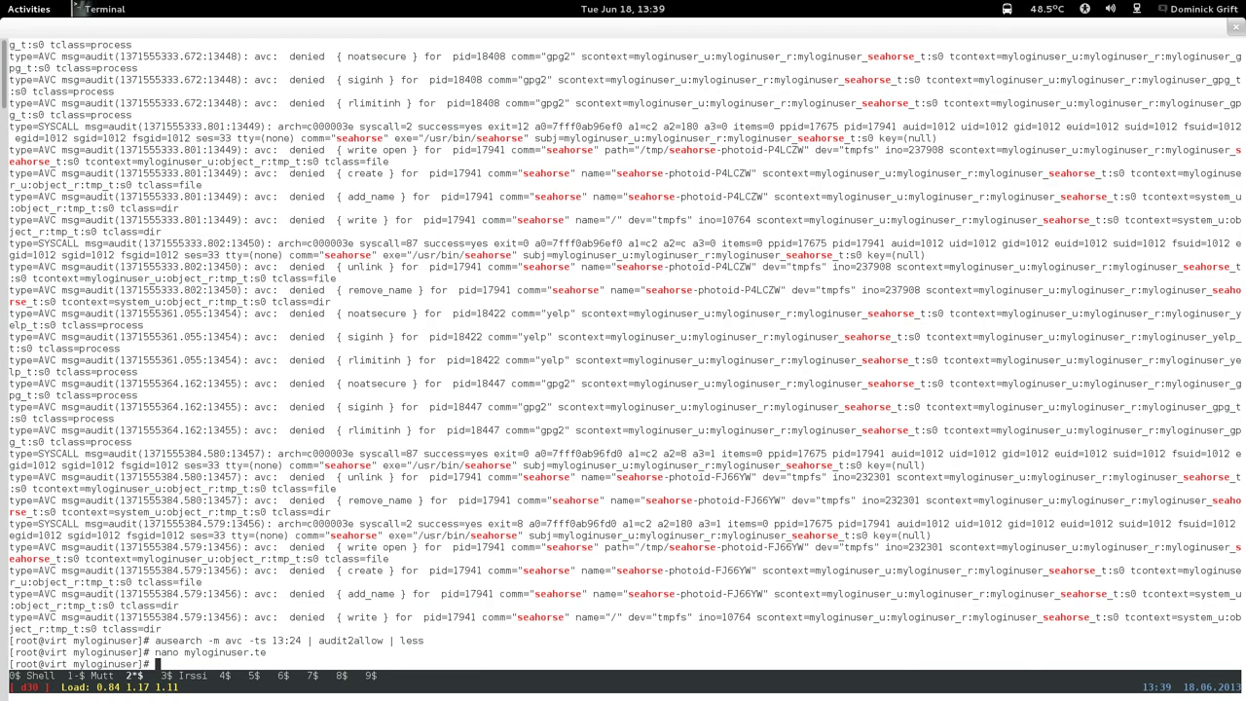
key(Up)
key(Up)
Rebuild with make -f /usr/share/selinux/devel/Makefile and run semodule -i myloginuser.pp.
key(Up)
key(Up)
key(Up)
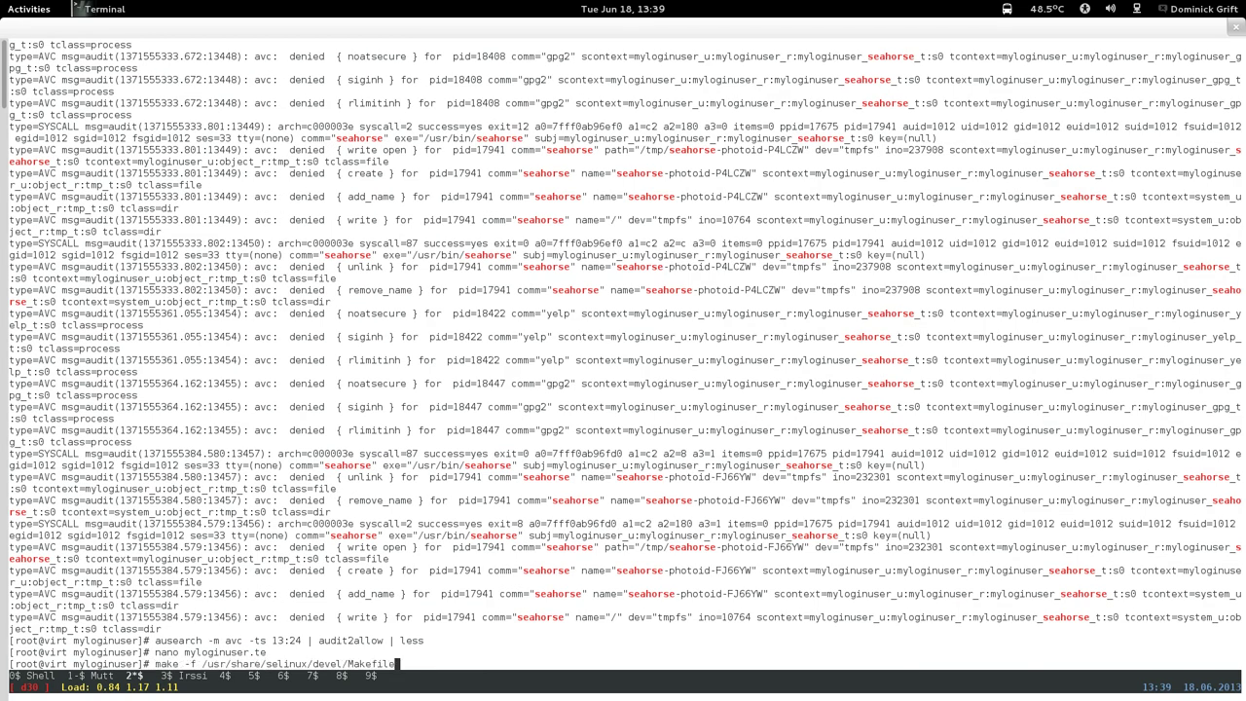
key(Return)
key(Up)
key(Up)
key(Up)
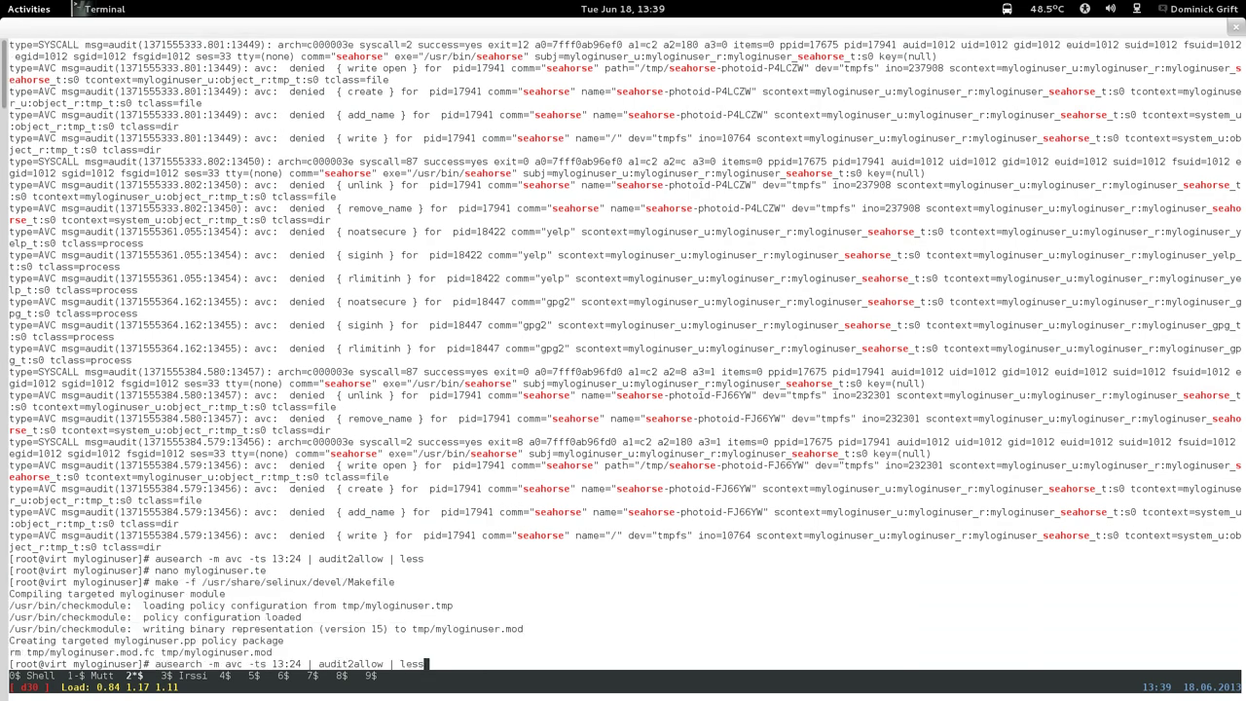
key(BackSpace)
key(BackSpace)
key(BackSpace)
key(BackSpace)
key(BackSpace)
key(BackSpace)
key(BackSpace)
key(BackSpace)
key(BackSpace)
key(BackSpace)
key(BackSpace)
key(BackSpace)
key(BackSpace)
key(BackSpace)
key(BackSpace)
key(BackSpace)
key(BackSpace)
key(BackSpace)
key(BackSpace)
key(BackSpace)
text(34 | grep seahorse)
key(Up)
key(Up)
key(Up)
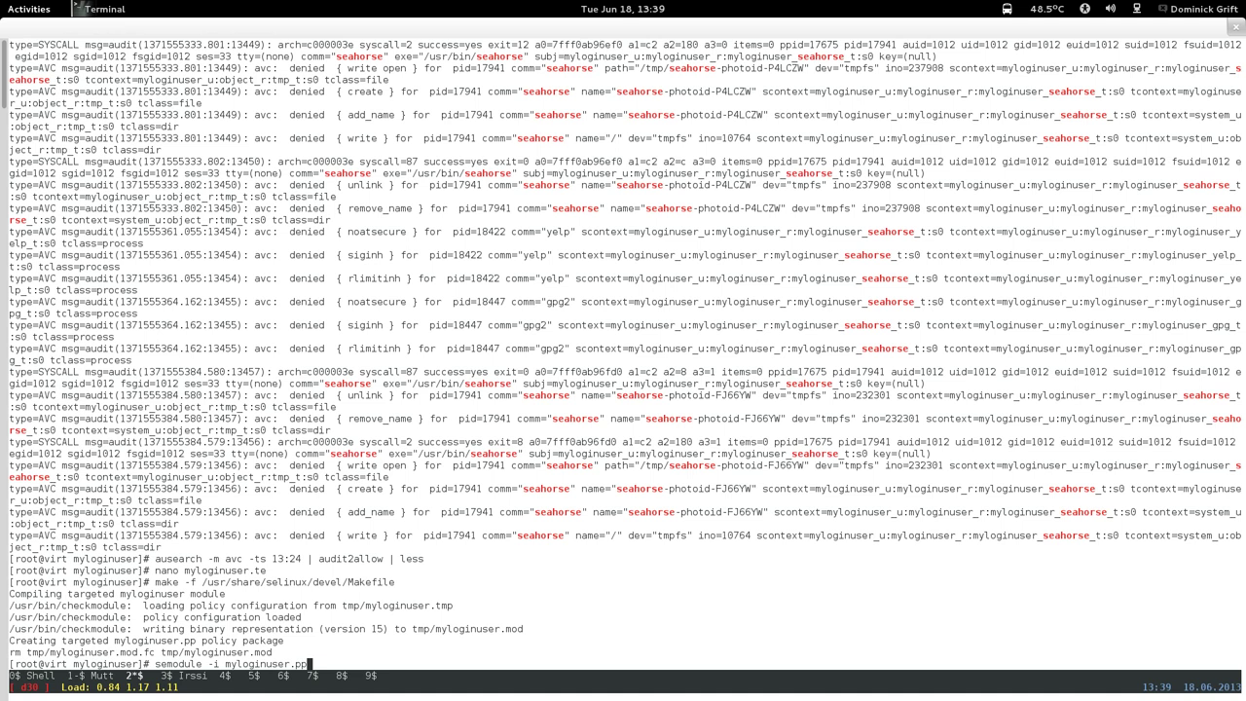
key(Return)
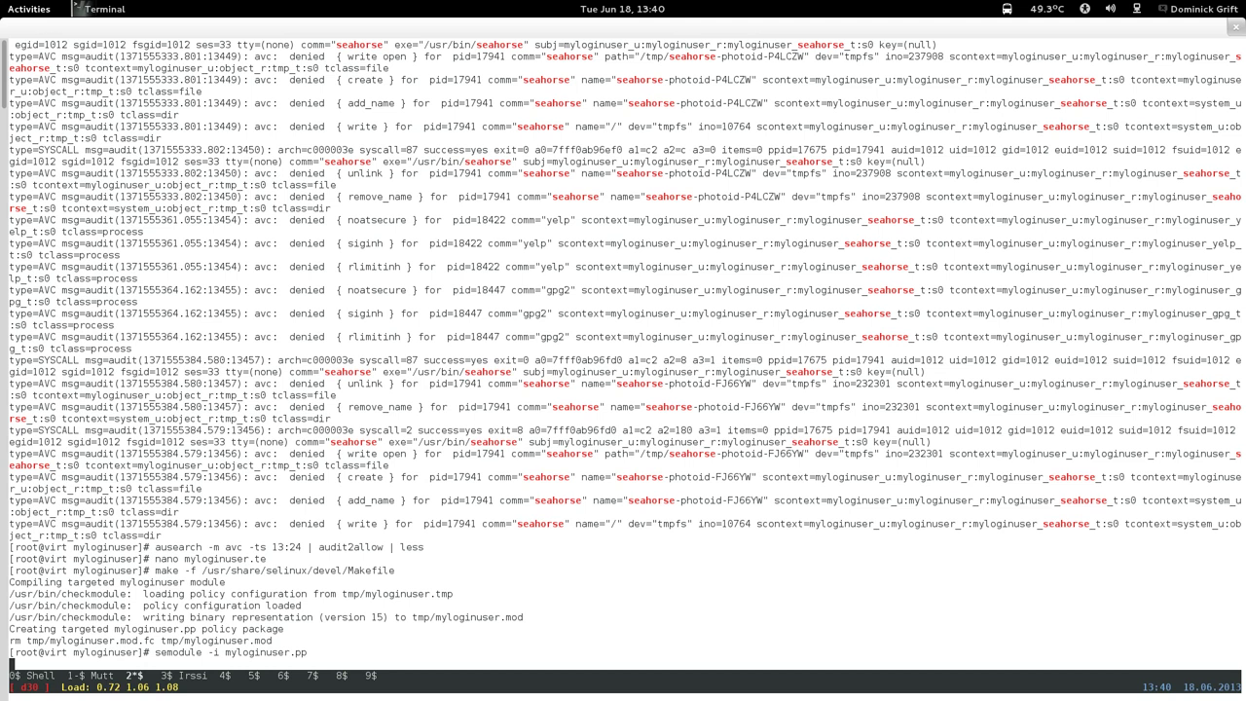
Reinstall myloginuser.pp with semodule -i and review the newest entries at the end of /var/log/messages.
key(Up)
key(Up)
key(Up)
key(Up)
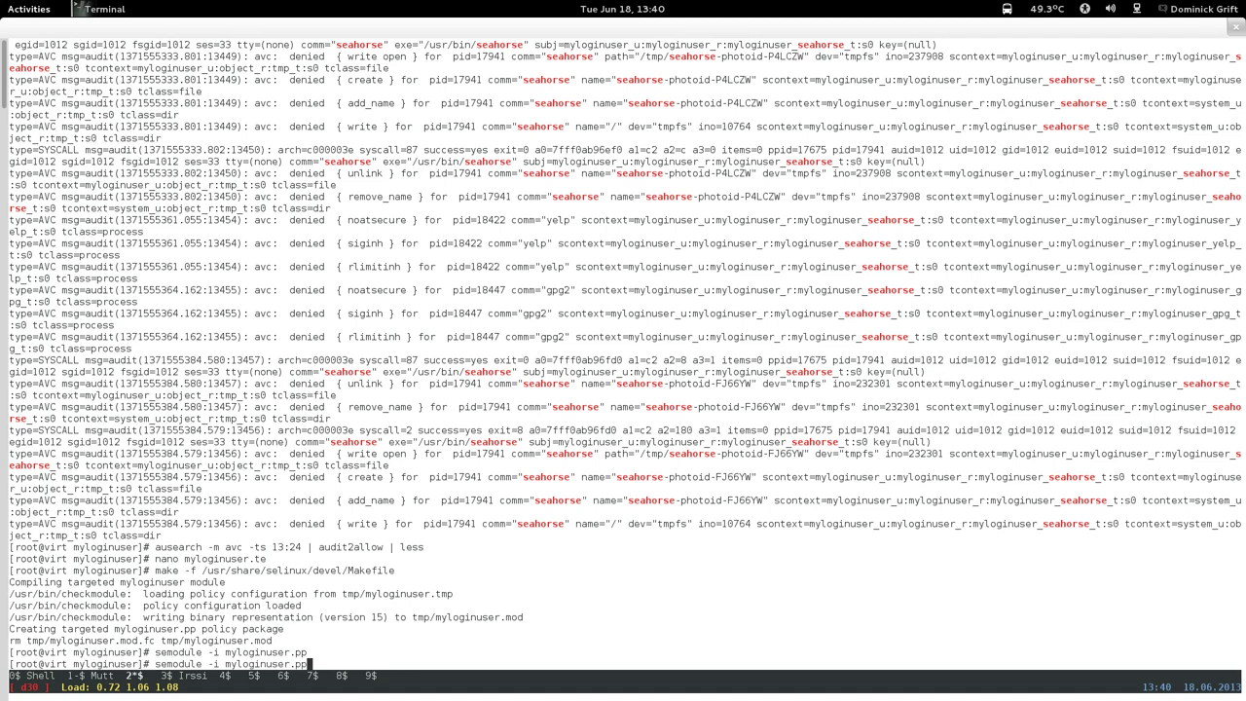
key(BackSpace)
key(BackSpace)
key(BackSpace)
key(BackSpace)
key(BackSpace)
key(BackSpace)
key(BackSpace)
key(BackSpace)
key(BackSpace)
key(BackSpace)
key(BackSpace)
key(BackSpace)
key(BackSpace)
key(BackSpace)
key(BackSpace)
key(BackSpace)
key(BackSpace)
key(BackSpace)
key(BackSpace)
key(BackSpace)
text(34 | grep seahorse)
key(Up)
key(Up)
key(Up)
key(Return)
key(space)
key(shift+g)
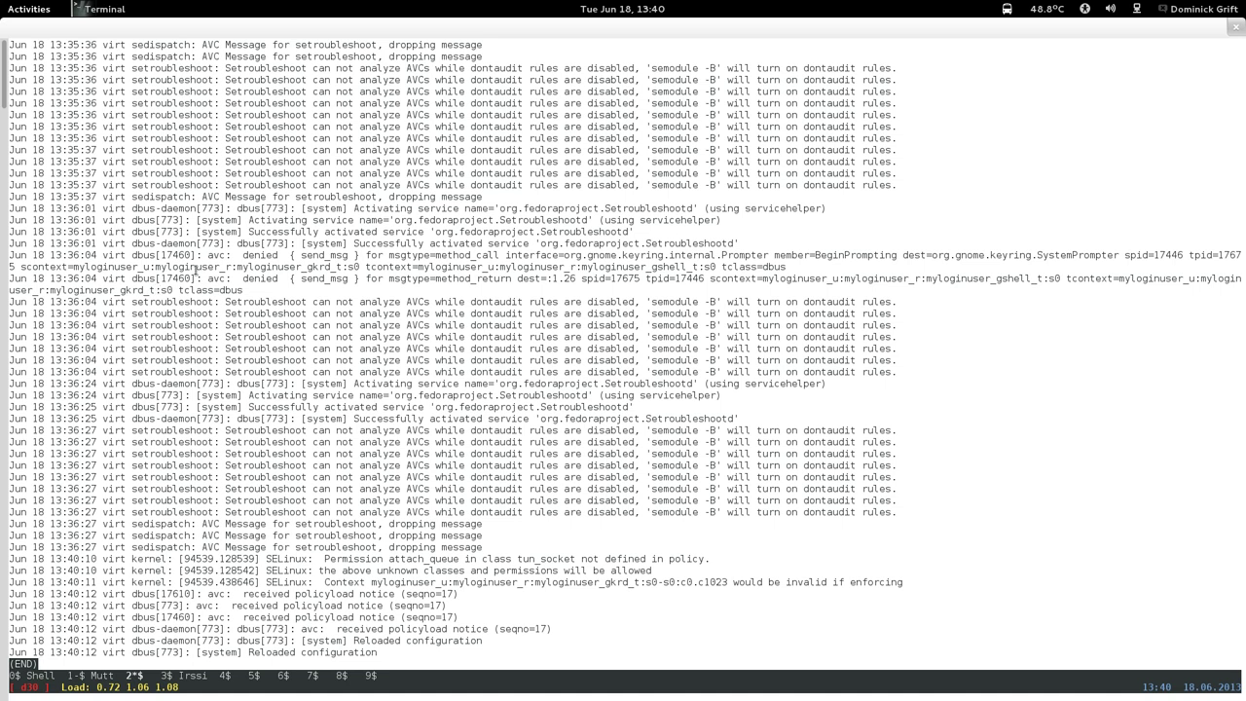
key(q)
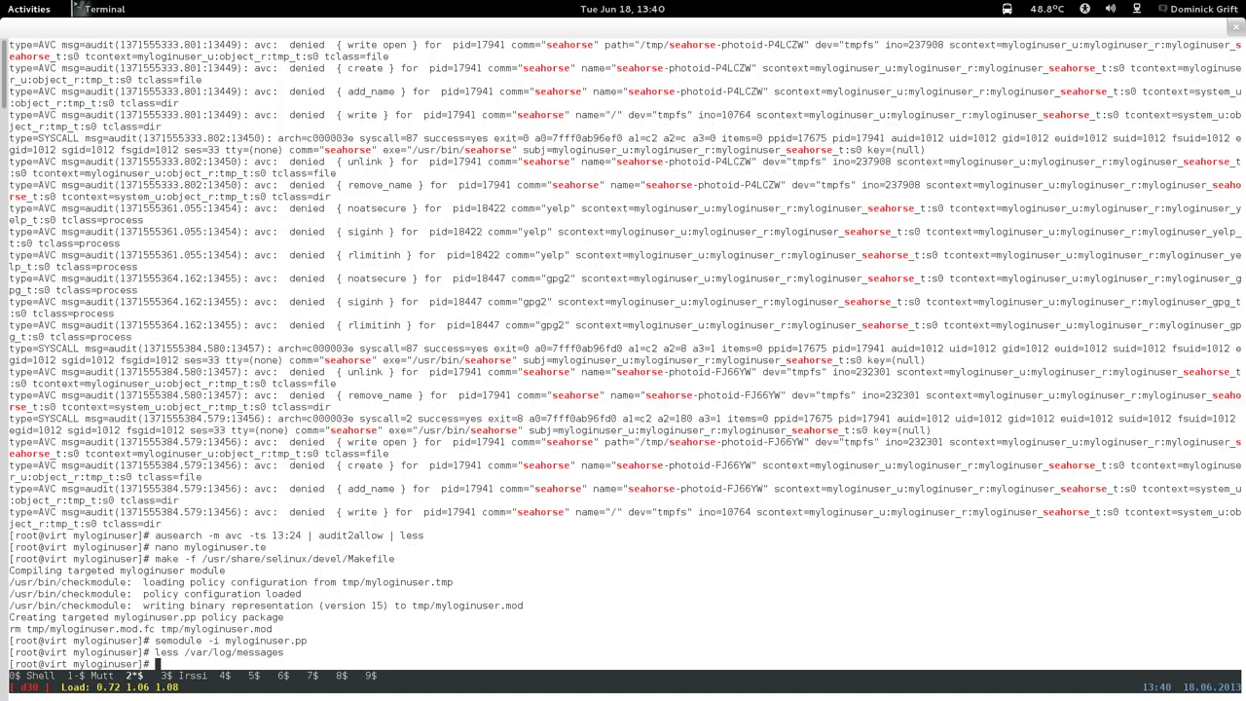
Reopen myloginuser.te in nano and start a text search.
key(Up)
key(Up)
key(Up)
key(Up)
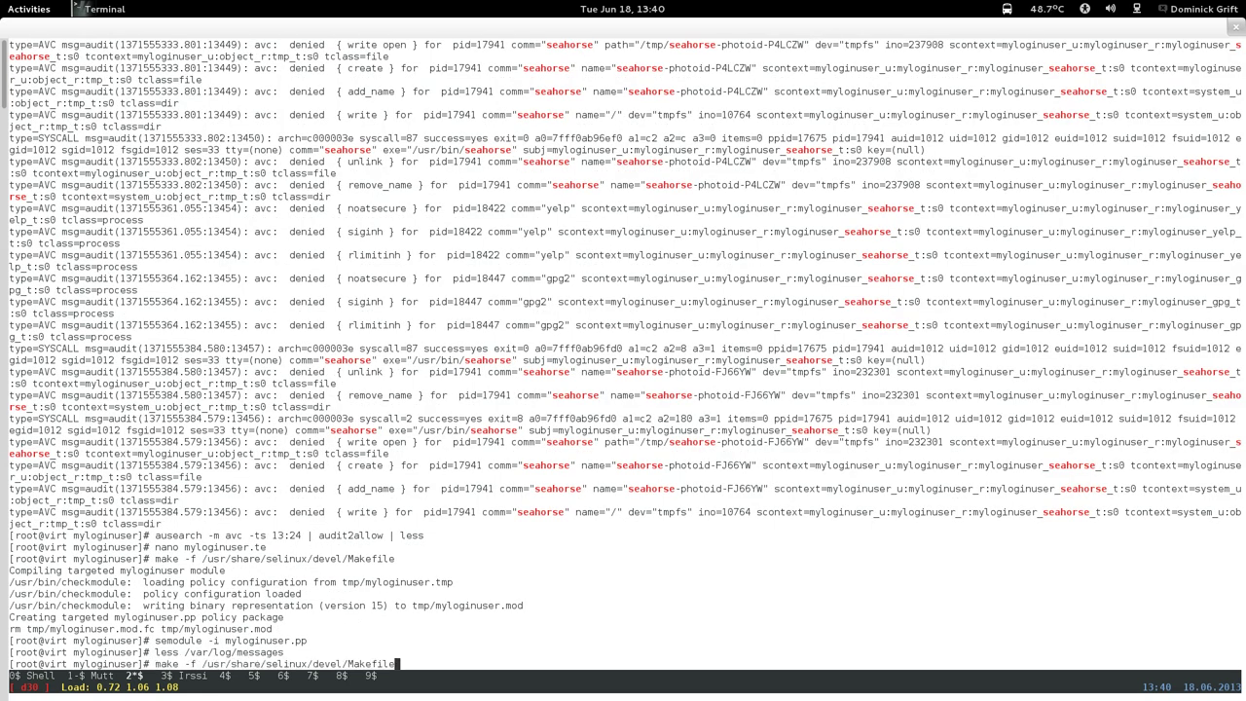
key(Return)
key(ctrl+w)
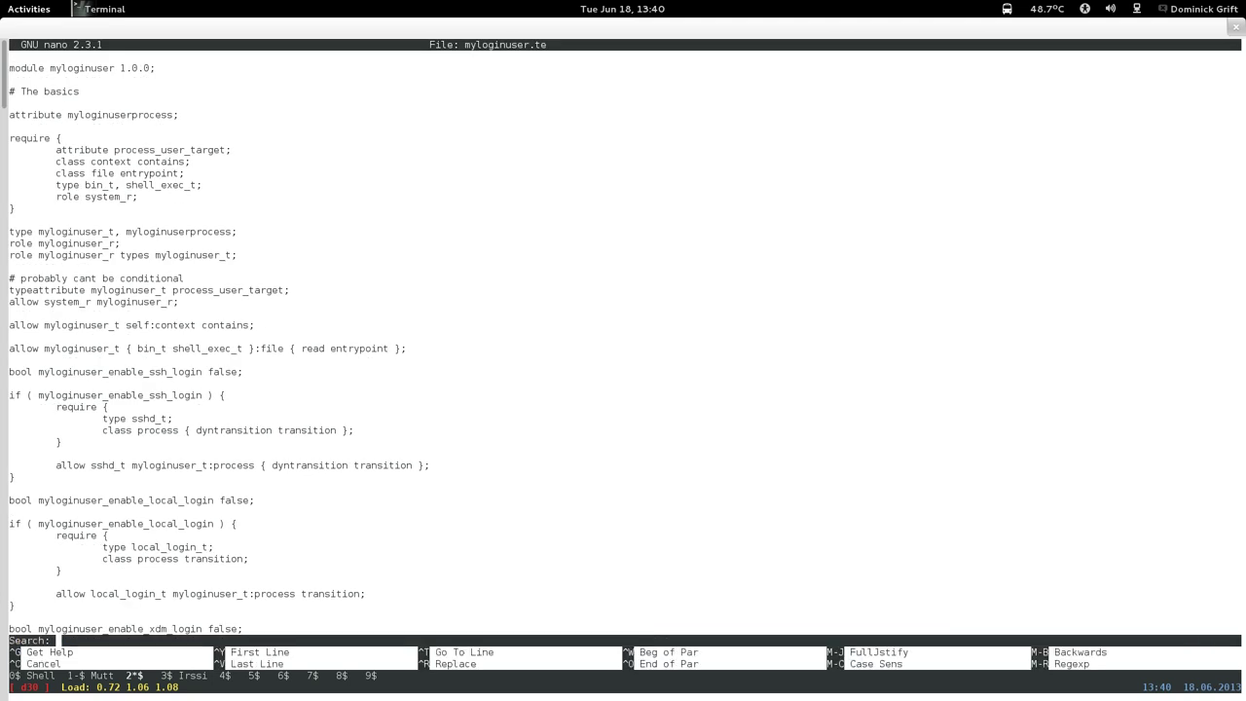
Find the gshellcald dbus send_msg rules under '# gshell' and duplicate the rule pair.
text(# gshell)
key(Return)
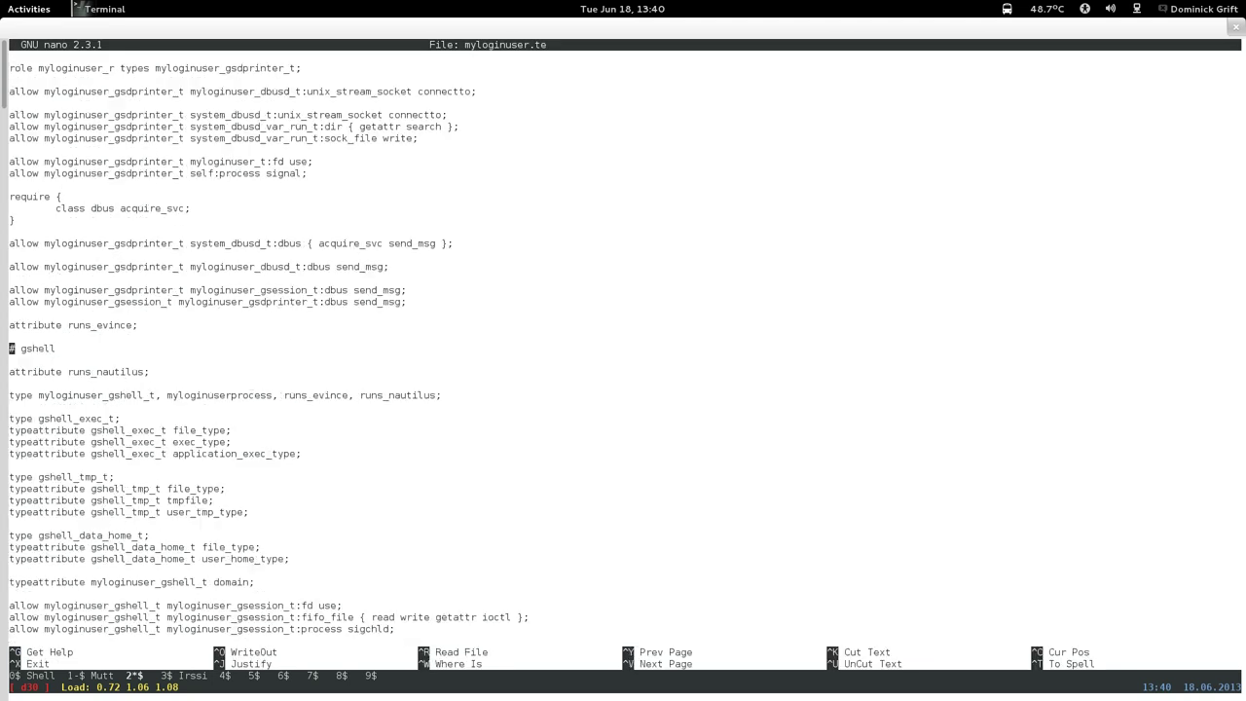
key(ctrl+v)
key(ctrl+v)
key(ctrl+v)
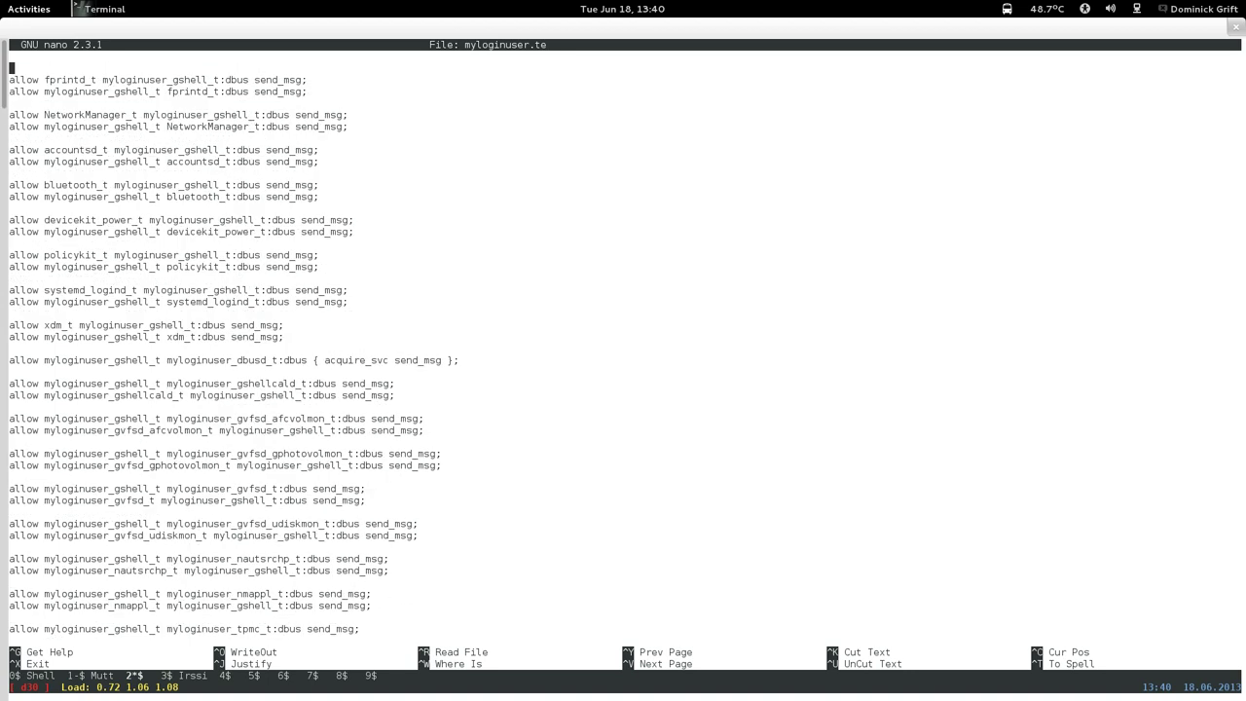
key(Down)
key(Down)
key(Down)
key(Down)
key(Down)
key(Down)
key(Down)
key(Down)
key(Down)
key(Down)
key(Down)
key(Down)
key(Down)
key(Down)
key(Down)
key(Down)
key(Down)
key(Down)
key(Down)
key(Down)
key(Up)
key(ctrl+k)
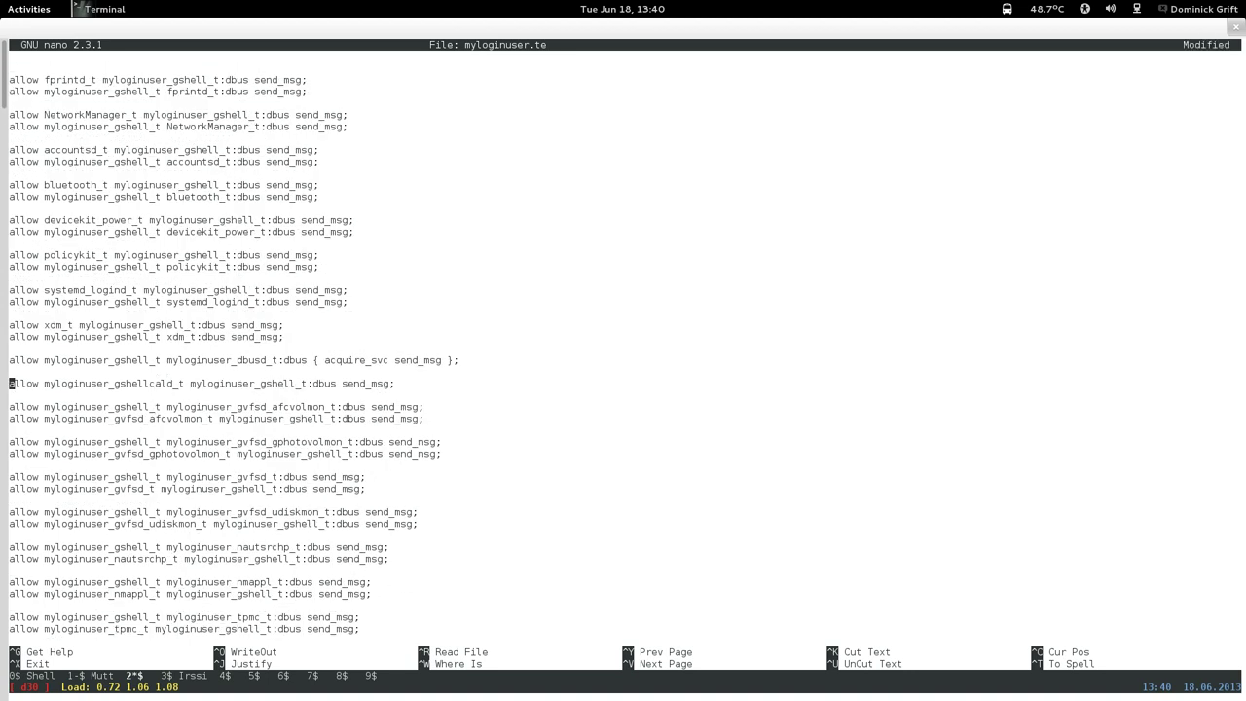
key(ctrl+k)
key(Return)
key(Up)
key(ctrl+u)
key(ctrl+u)
Rename the copied rule pair's gshellcald type to gkrd, separated by a blank line.
key(Up)
key(Up)
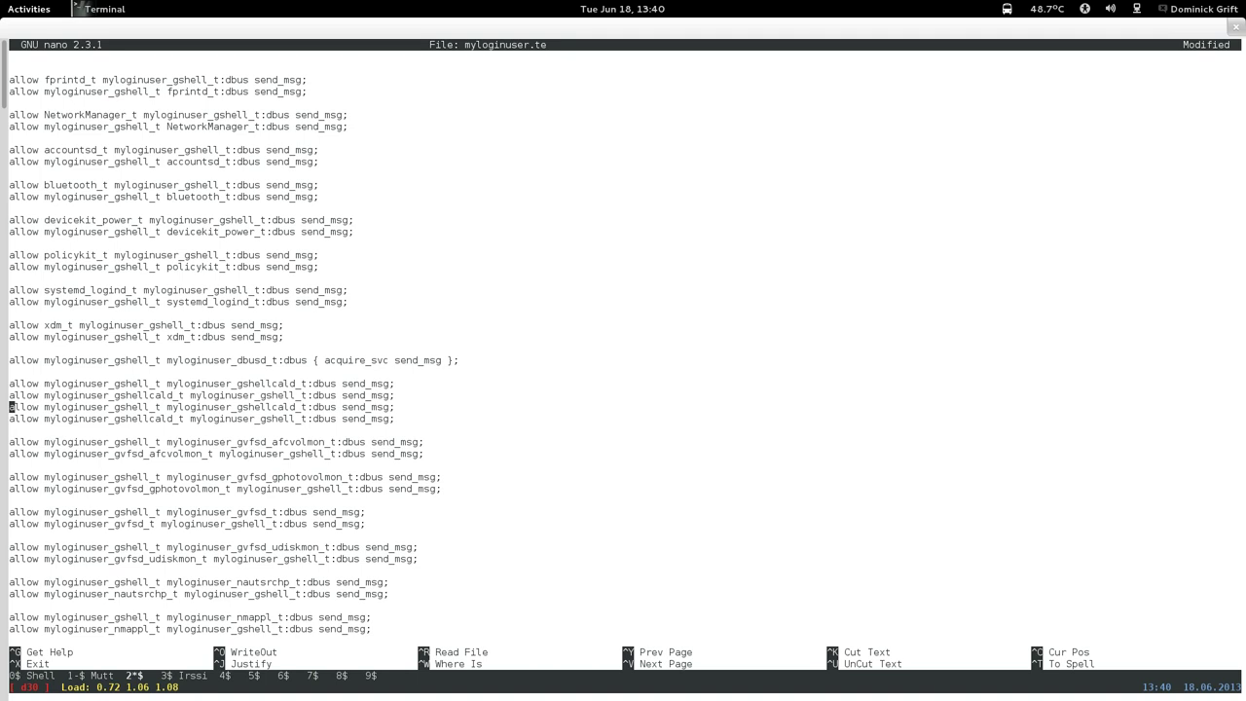
key(Return)
key(Down)
key(Left)
key(Left)
key(Left)
key(Left)
key(Left)
key(Left)
key(Left)
key(Left)
key(Left)
key(Left)
key(Left)
key(Left)
key(Left)
key(Left)
key(Left)
key(Left)
key(Left)
key(Left)
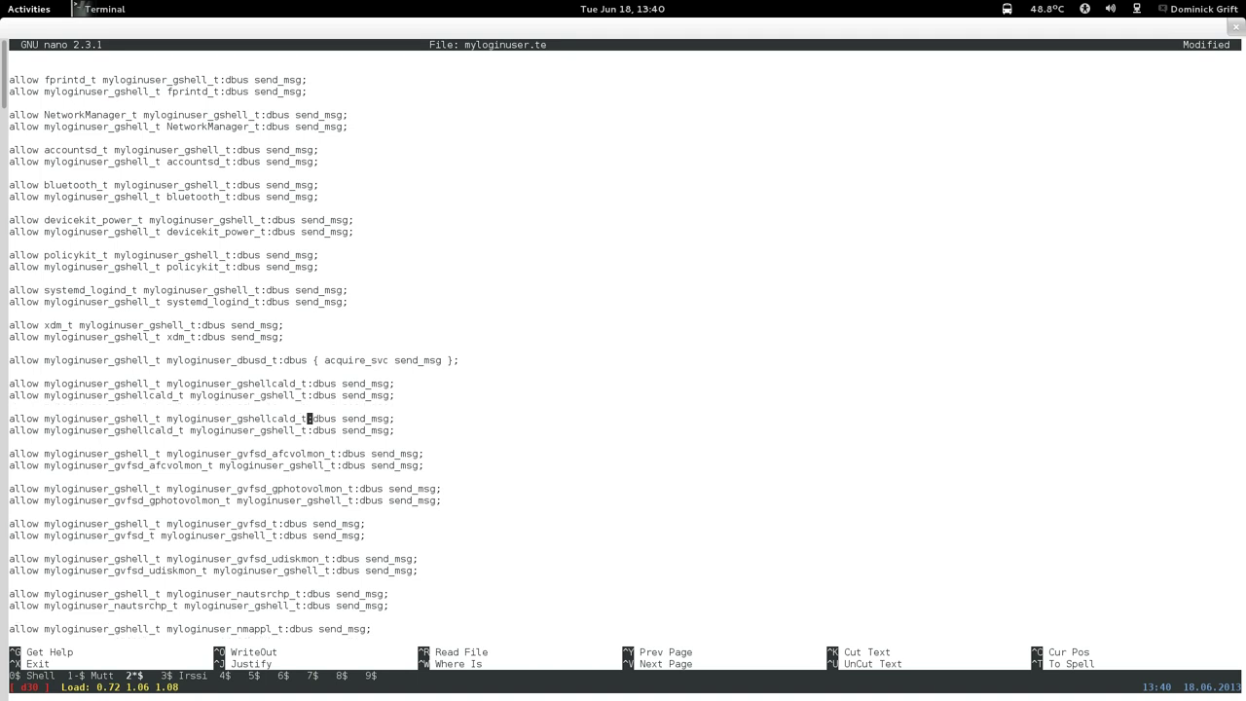
key(BackSpace)
key(BackSpace)
key(BackSpace)
key(BackSpace)
key(BackSpace)
key(BackSpace)
key(BackSpace)
key(BackSpace)
key(BackSpace)
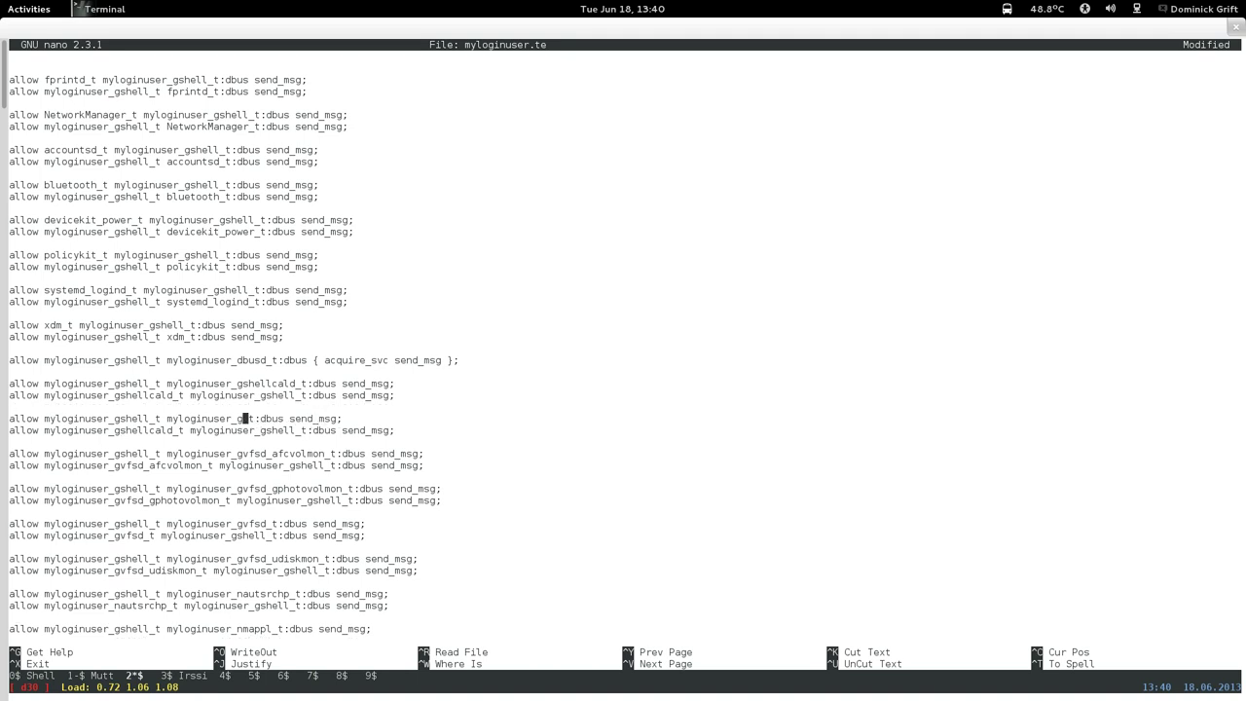
text(krd)
key(Down)
key(Left)
key(Left)
key(Left)
key(Left)
key(Left)
key(Left)
key(Left)
key(Left)
key(Left)
key(Left)
key(Left)
key(Left)
key(Left)
key(Left)
key(BackSpace)
key(BackSpace)
key(BackSpace)
key(BackSpace)
key(BackSpace)
key(BackSpace)
key(BackSpace)
key(BackSpace)
key(BackSpace)
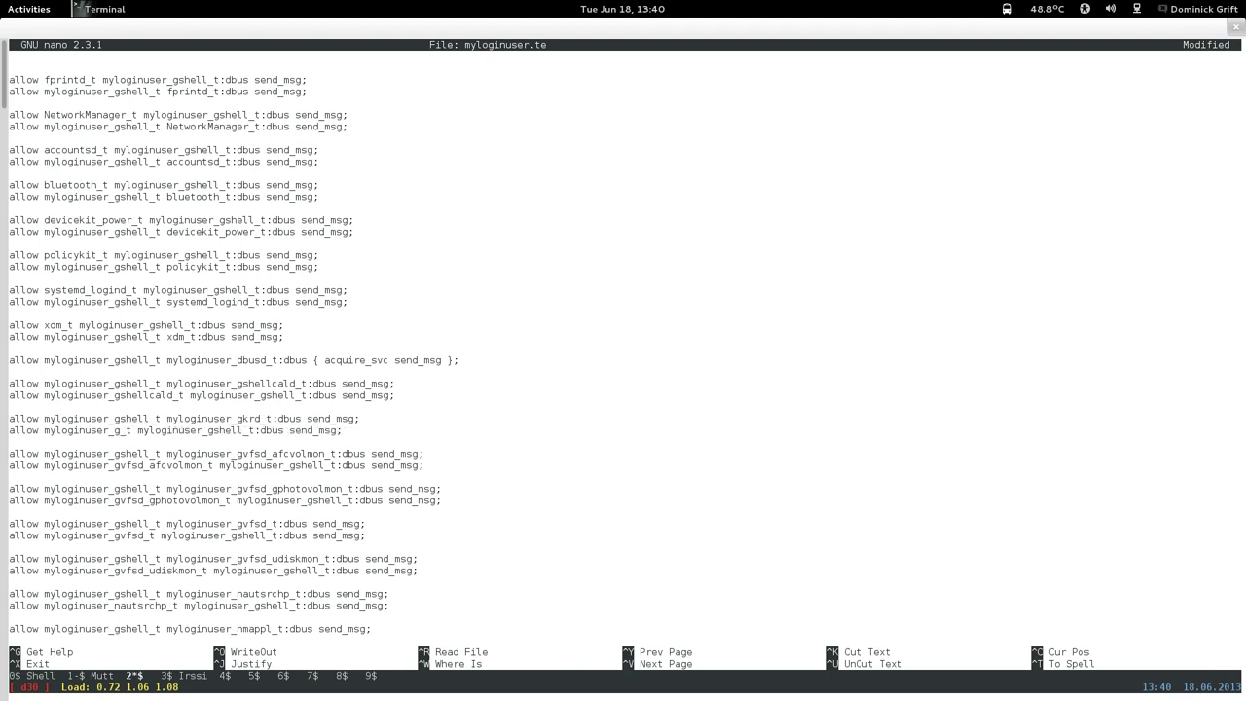
text(krd)
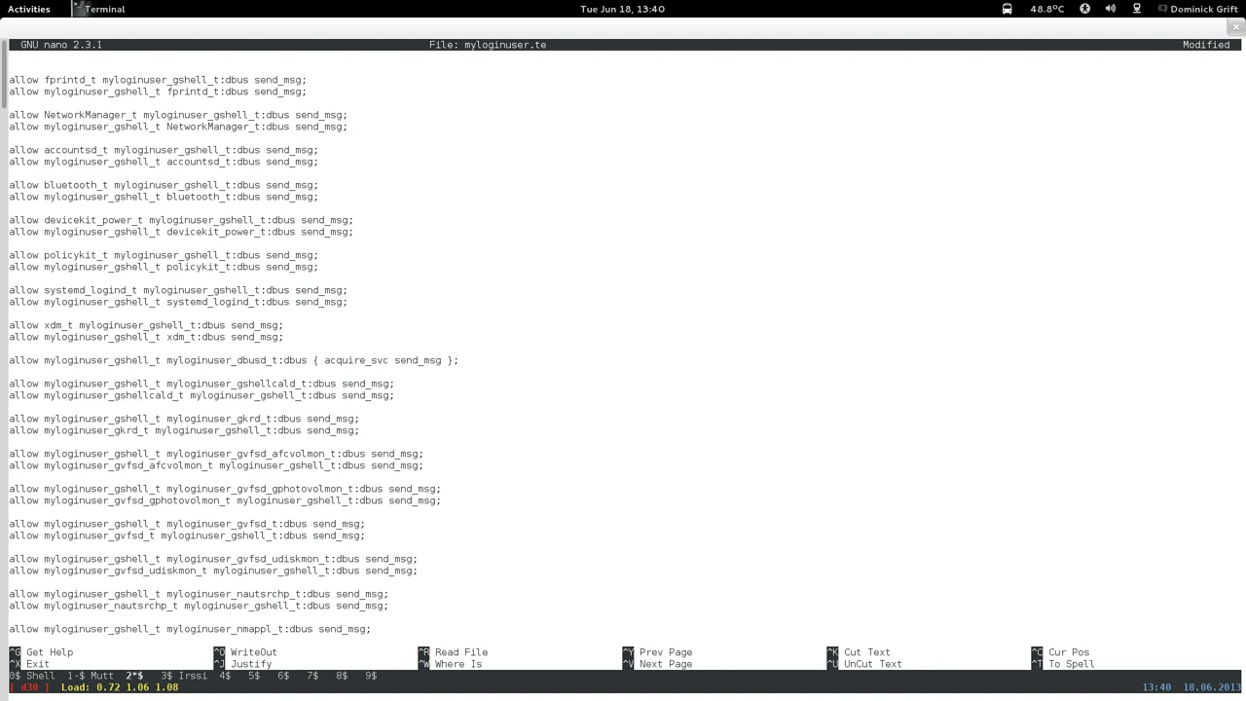
Save myloginuser.te and rebuild the policy package with make.
key(ctrl+x)
key(y)
key(Return)
key(Up)
key(Up)
key(Up)
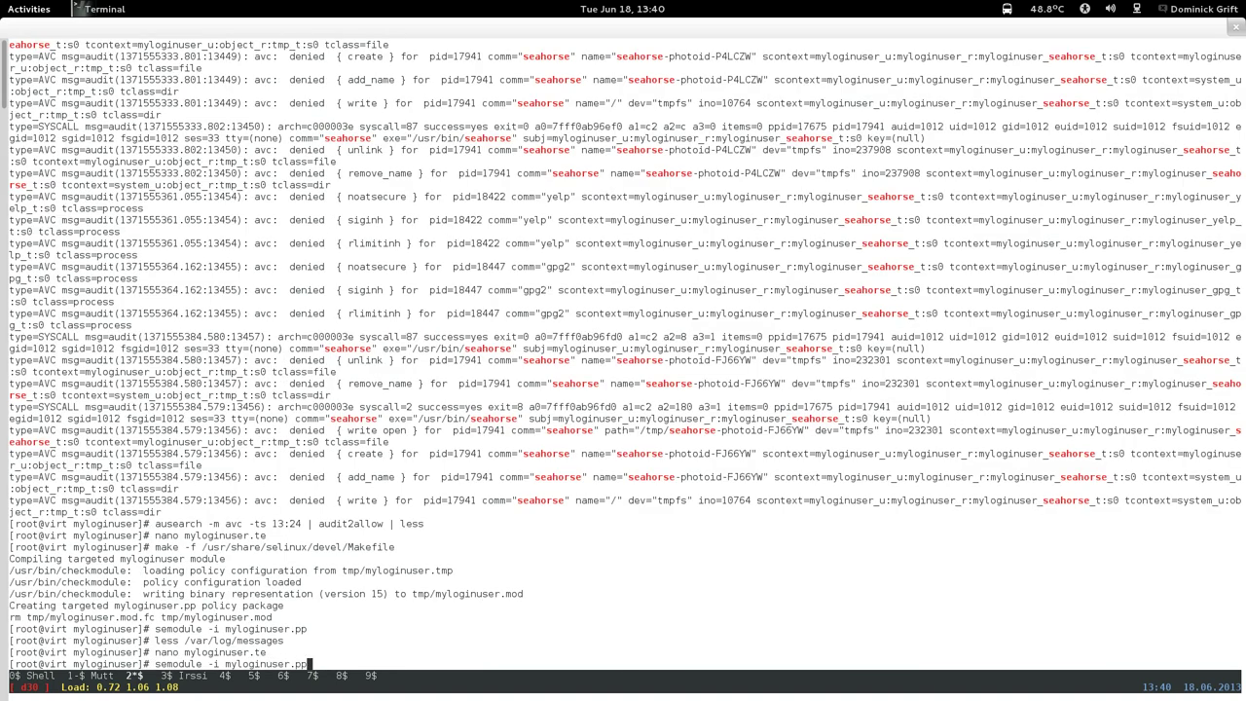
key(Up)
key(Return)
Install the rebuilt myloginuser.pp module with semodule -i.
key(Up)
key(Up)
key(Up)
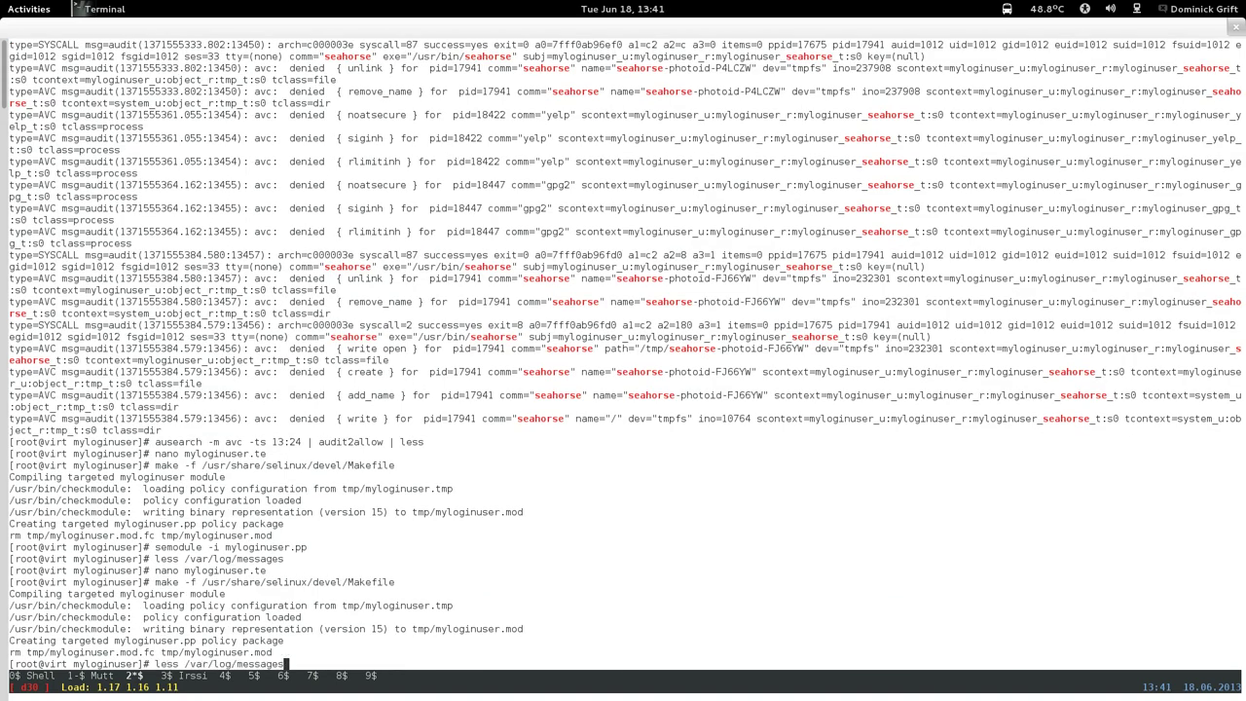
key(Up)
key(Up)
key(Down)
key(Return)
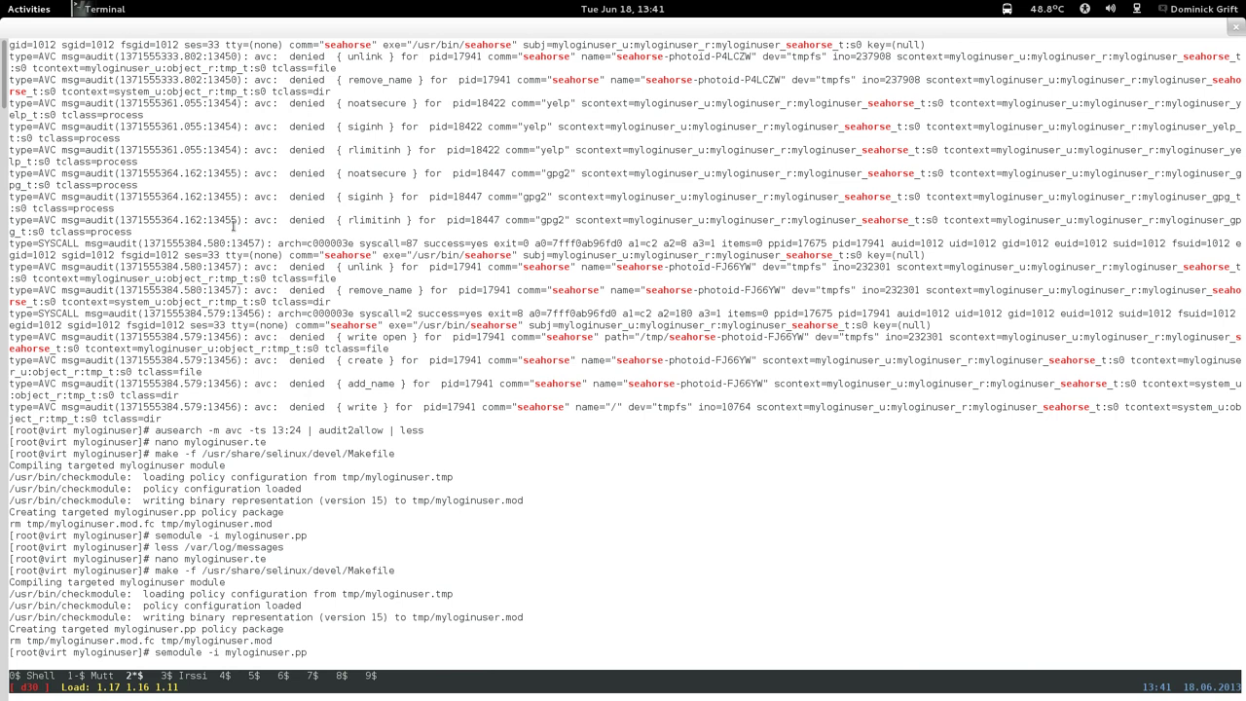
mouse_move(1, 1)
click(1201, 114)
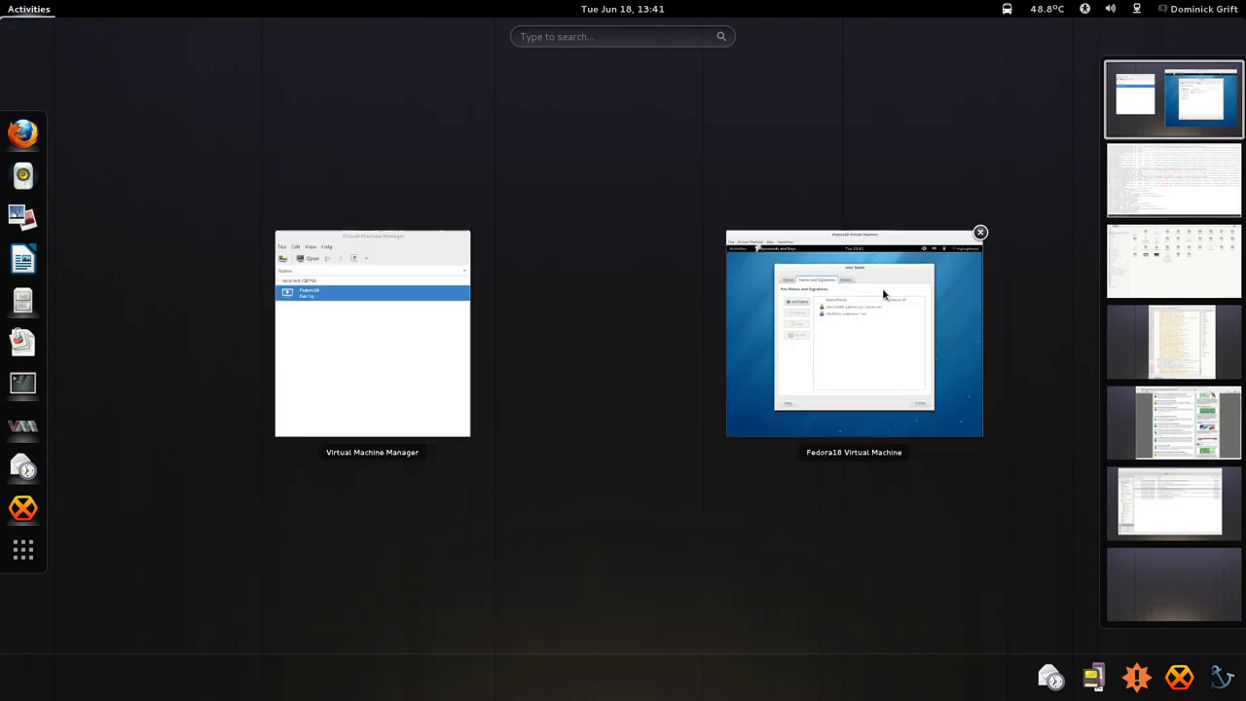
In the Fedora18 guest, add a name to the key and enter the full name and e-mail address.
click(870, 292)
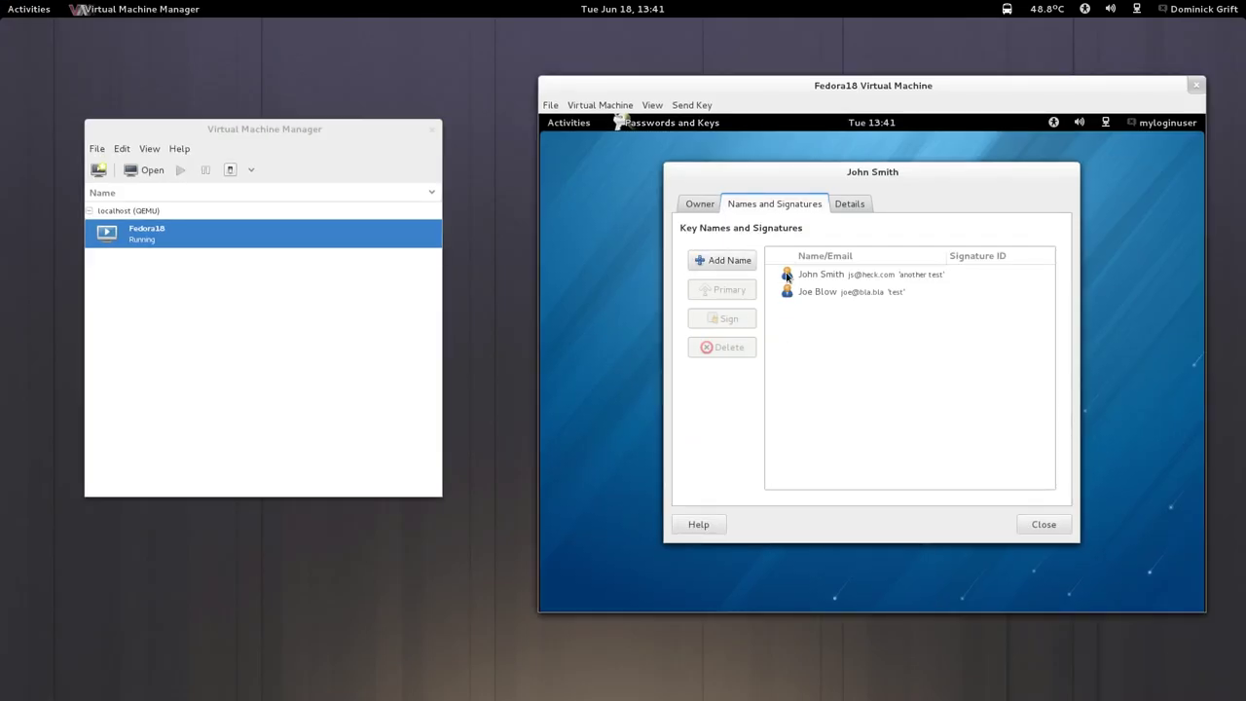
click(789, 276)
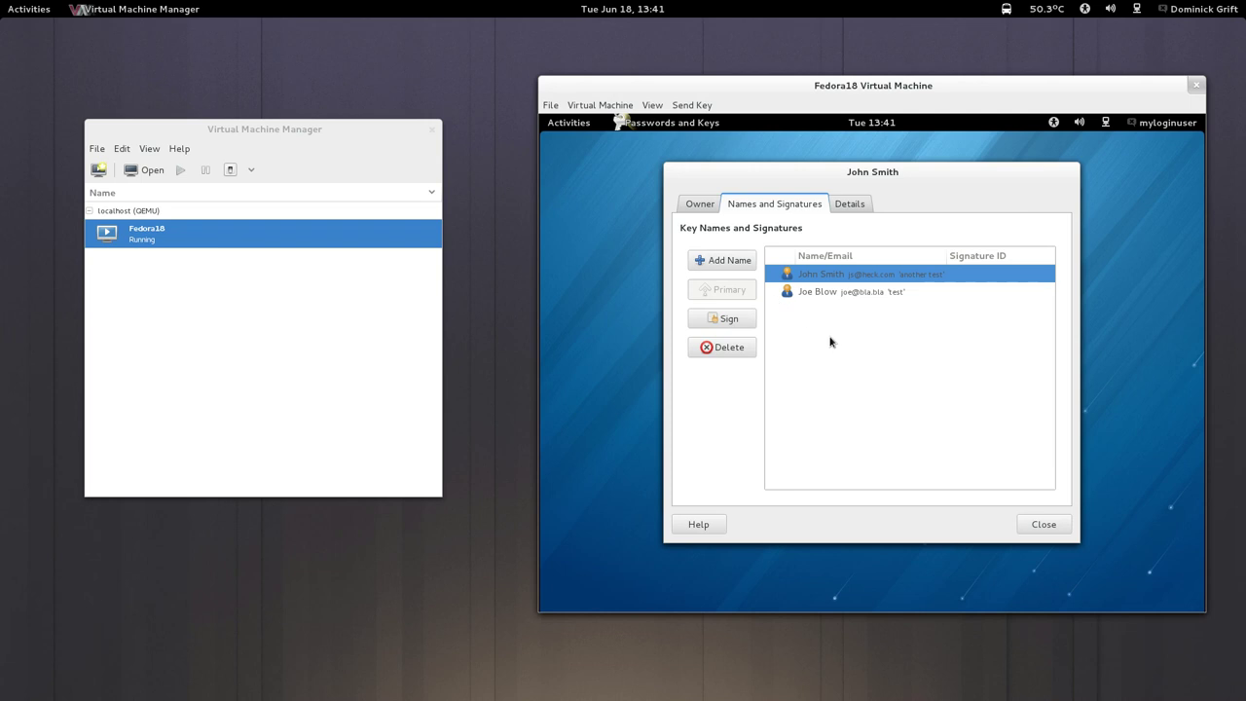
click(721, 261)
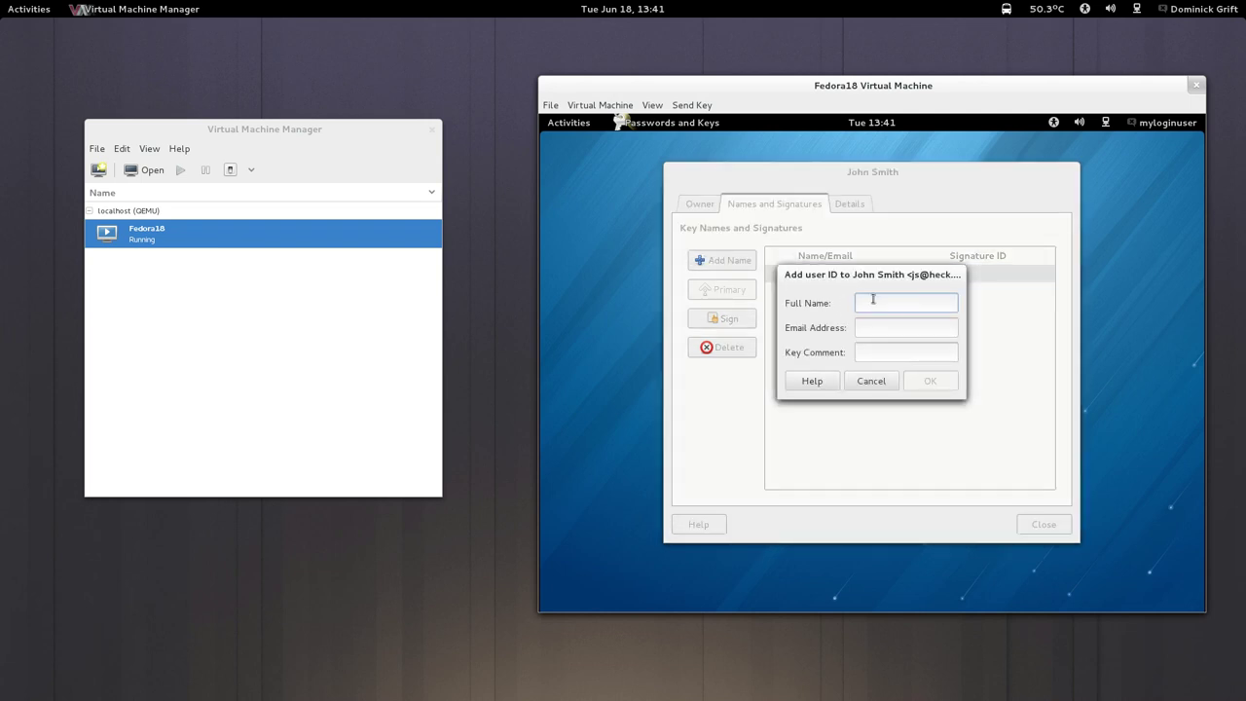
text(J)
text(ane)
key(BackSpace)
text(e smits)
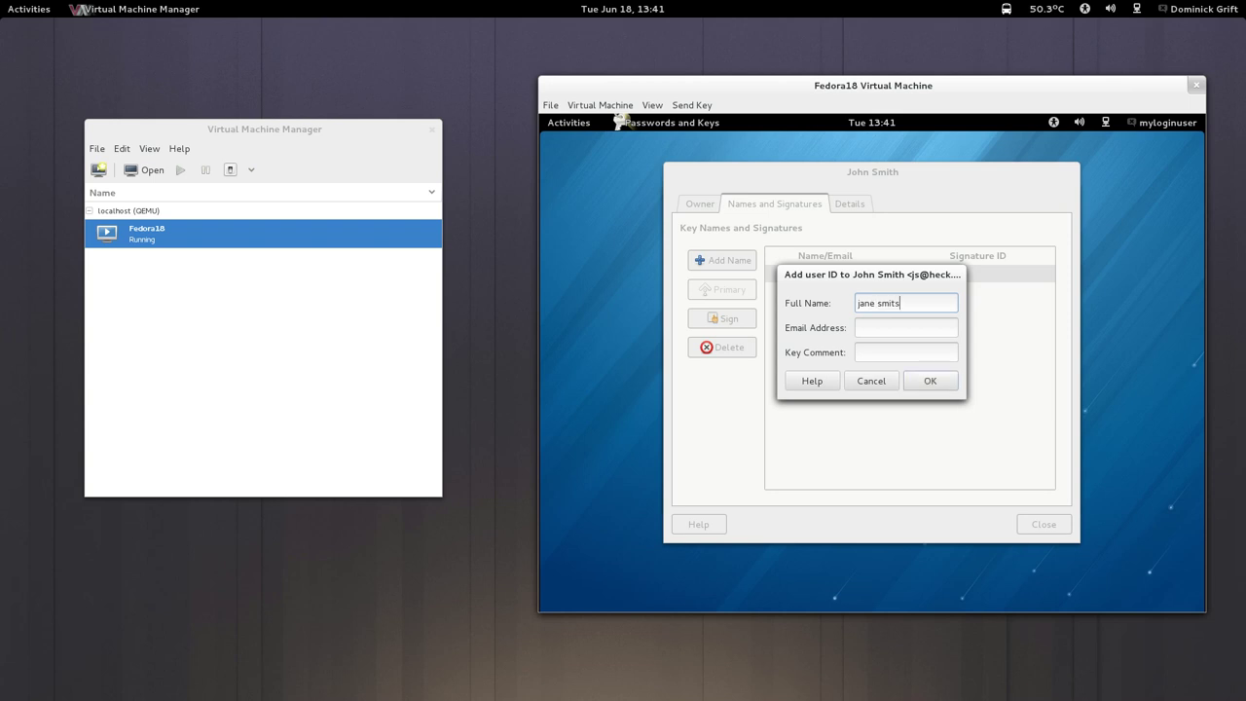
key(BackSpace)
key(BackSpace)
key(BackSpace)
key(BackSpace)
text(doe)
key(Tab)
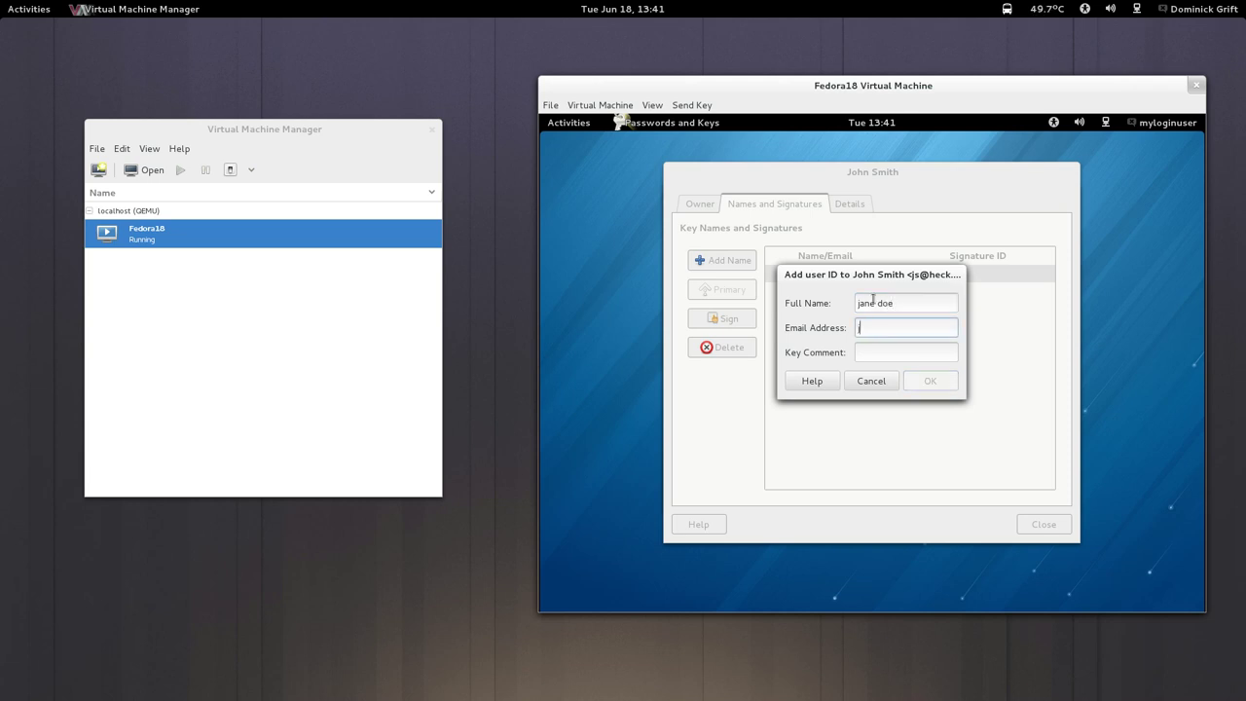
text(jane@doe.nl)
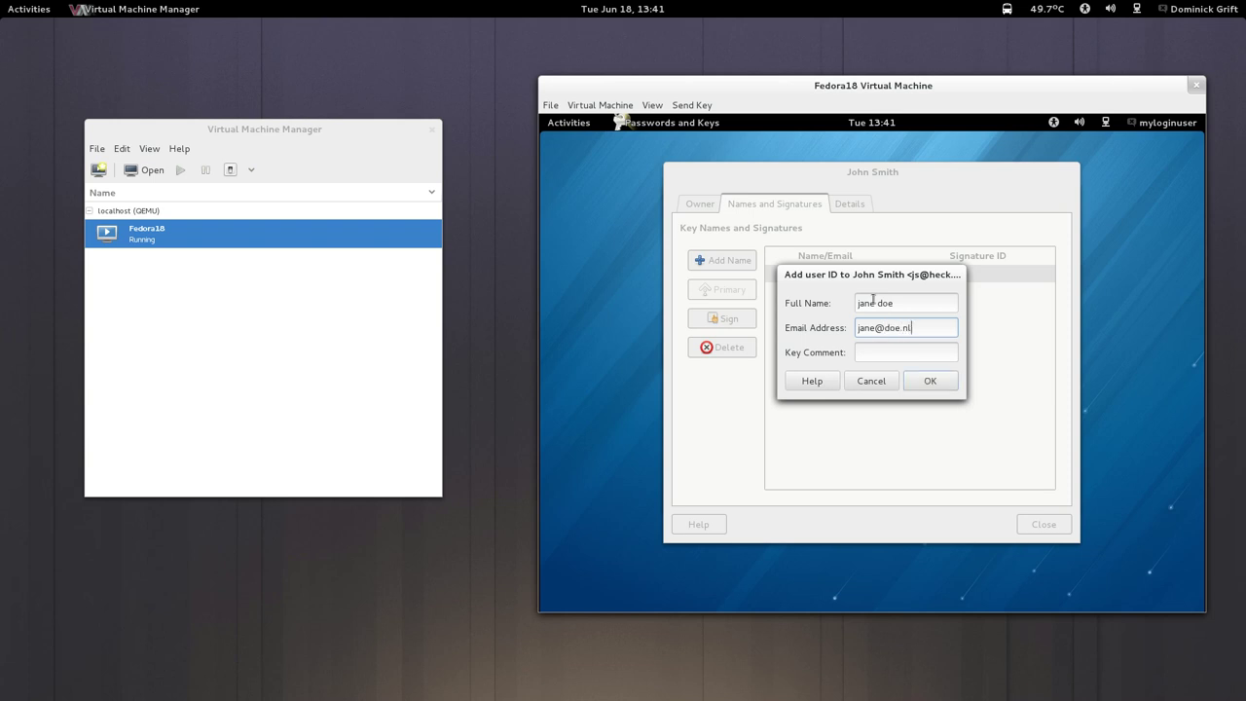
Set the key comment to 'test', confirm the new user ID, and select it.
click(919, 351)
text(test)
click(930, 381)
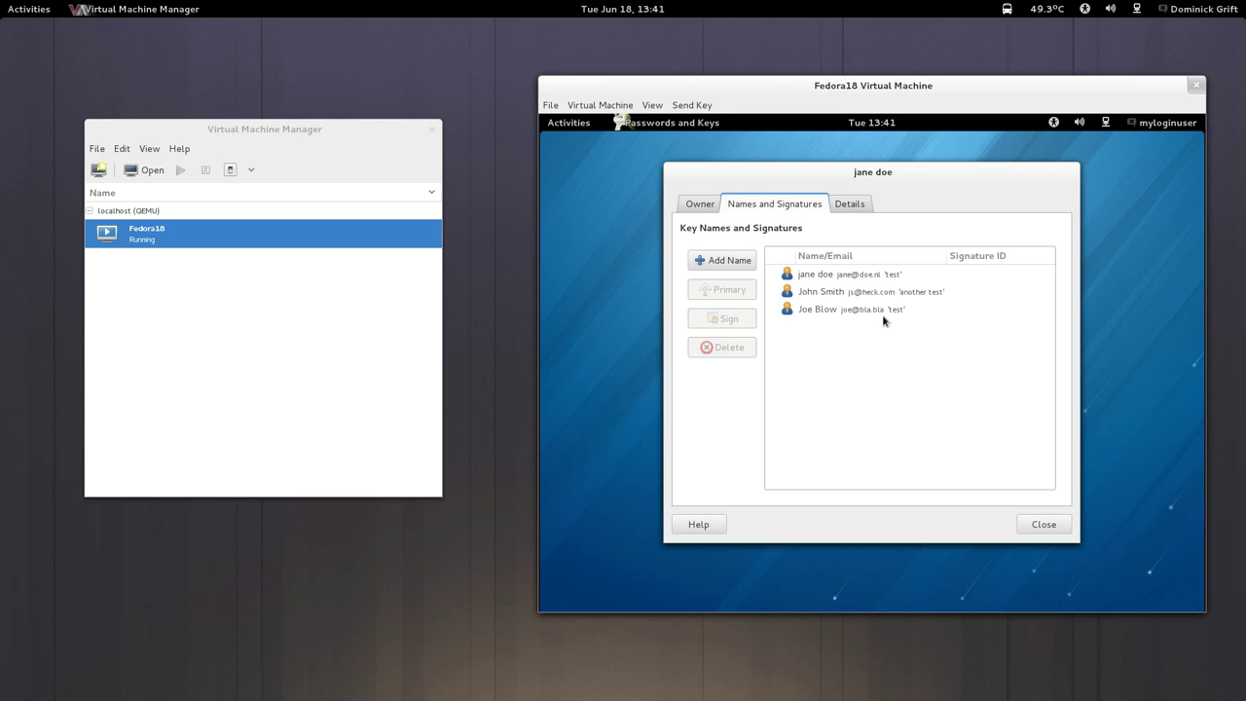
click(817, 280)
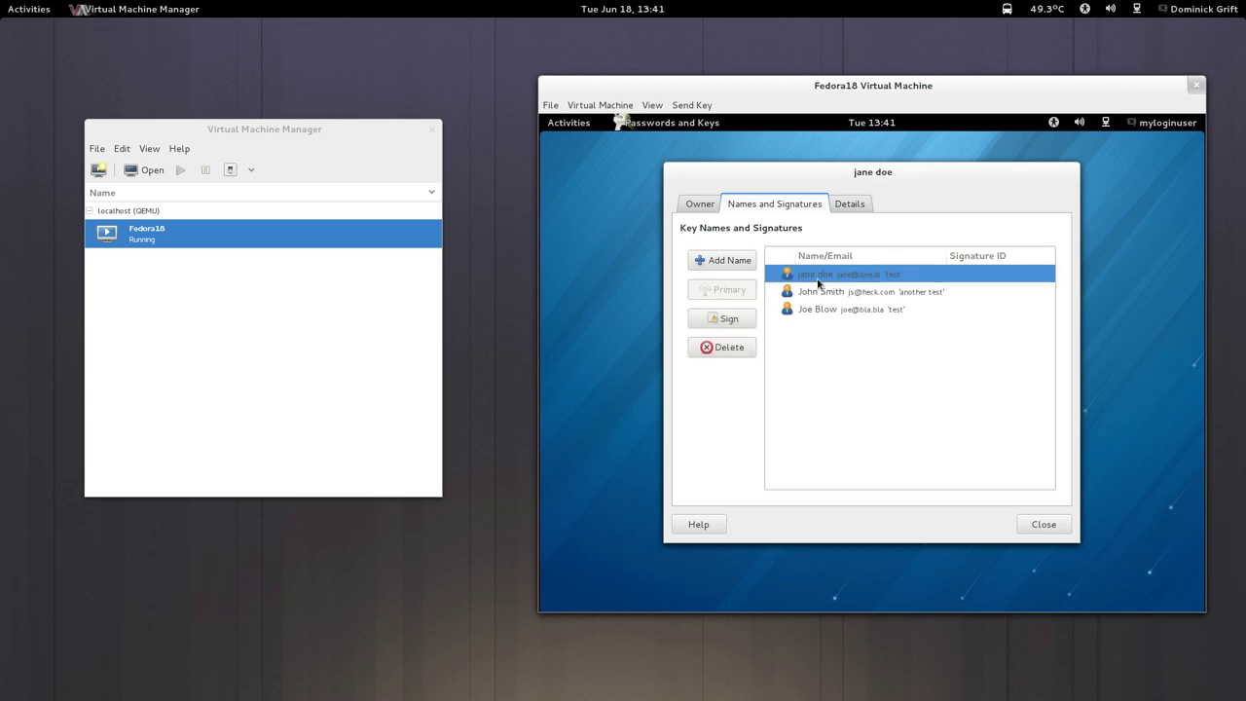
Sign the selected name as casually checked and hidden from others, dismissing the already-signed notice.
click(748, 321)
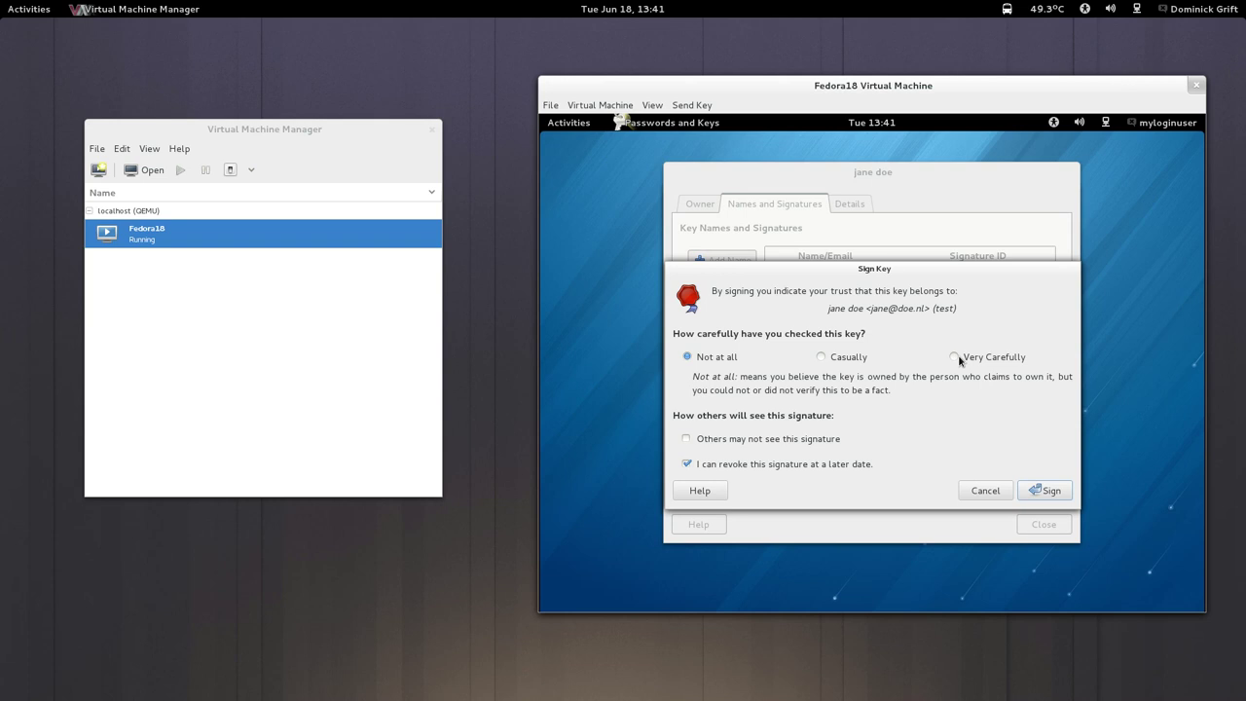
click(823, 357)
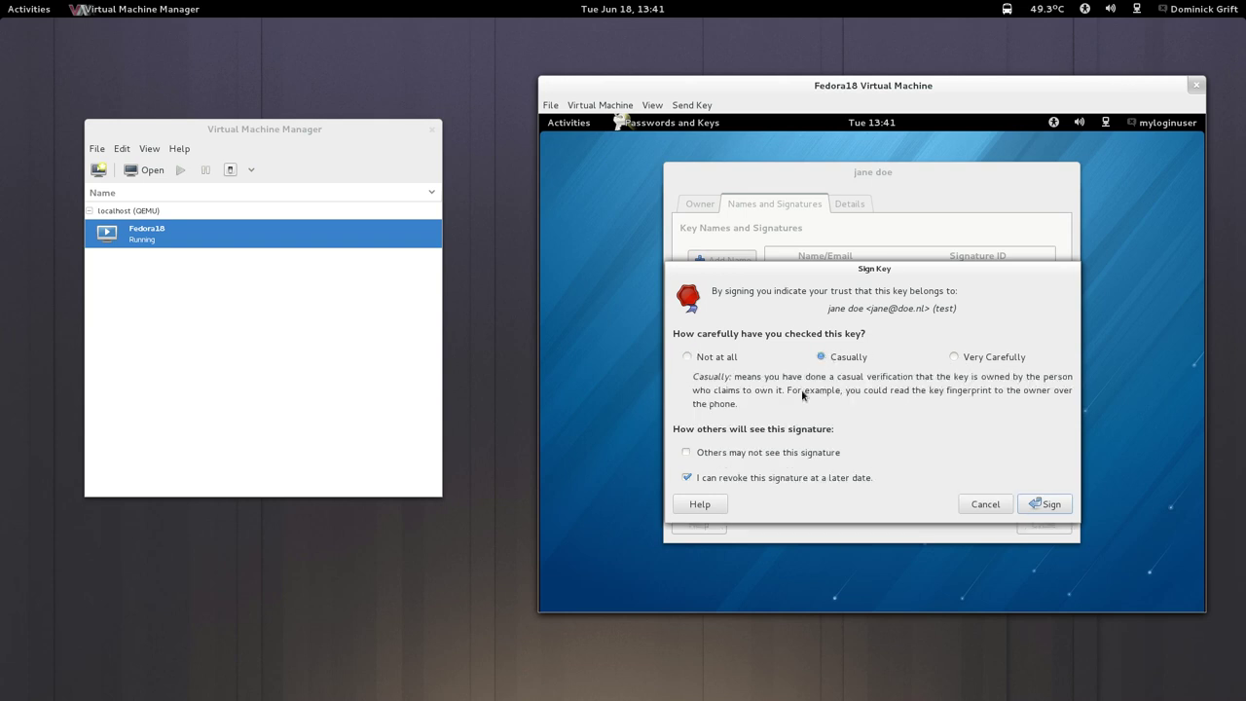
click(687, 452)
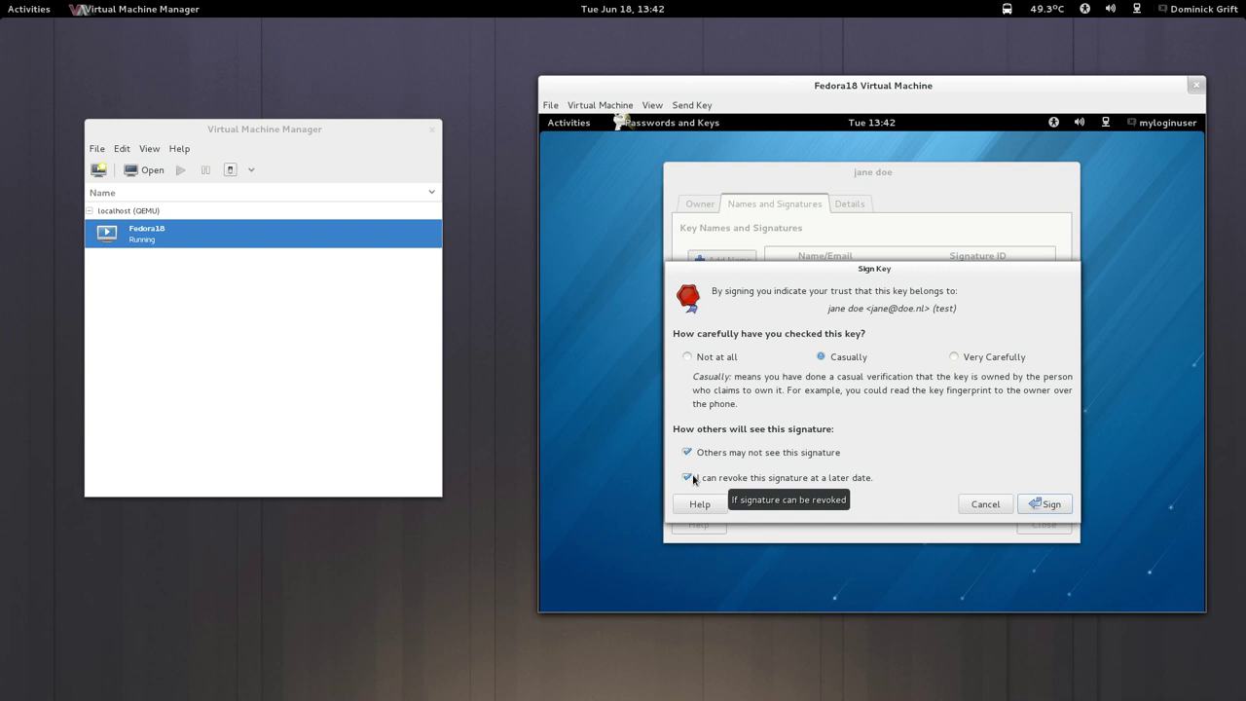
click(1042, 504)
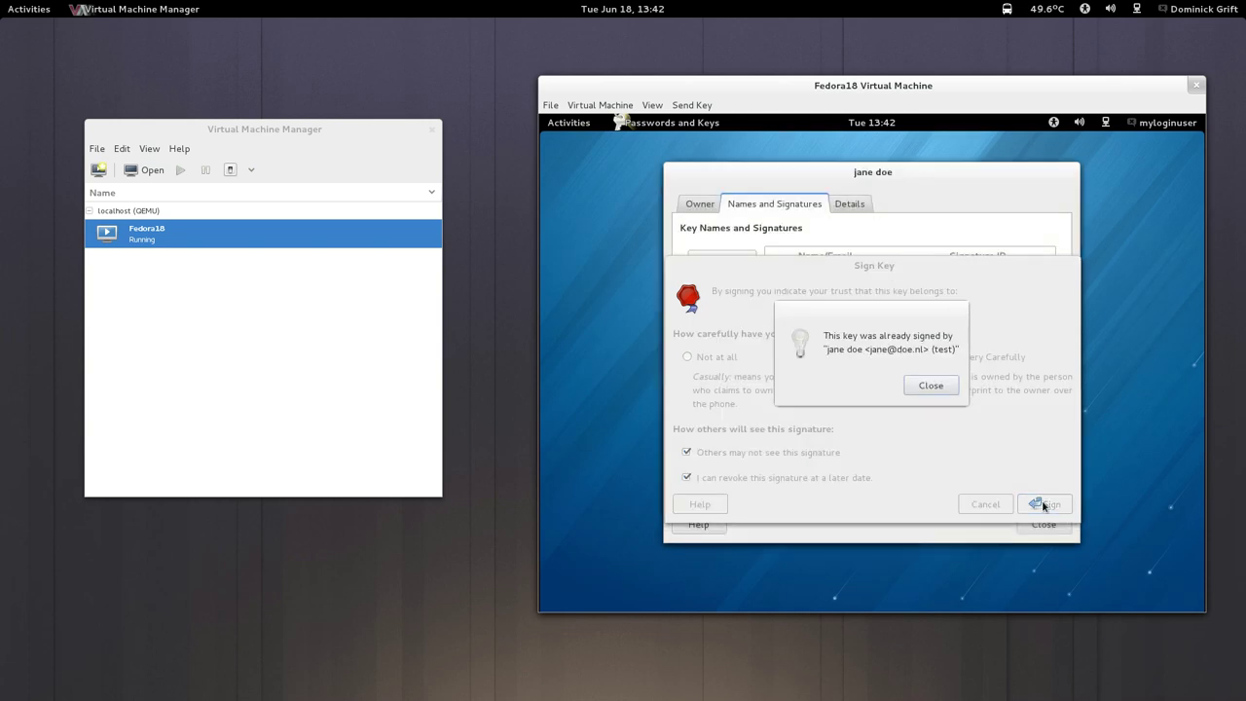
click(931, 385)
Browse the key's owner, names and details tabs, cancelling an attempted photo addition.
click(924, 293)
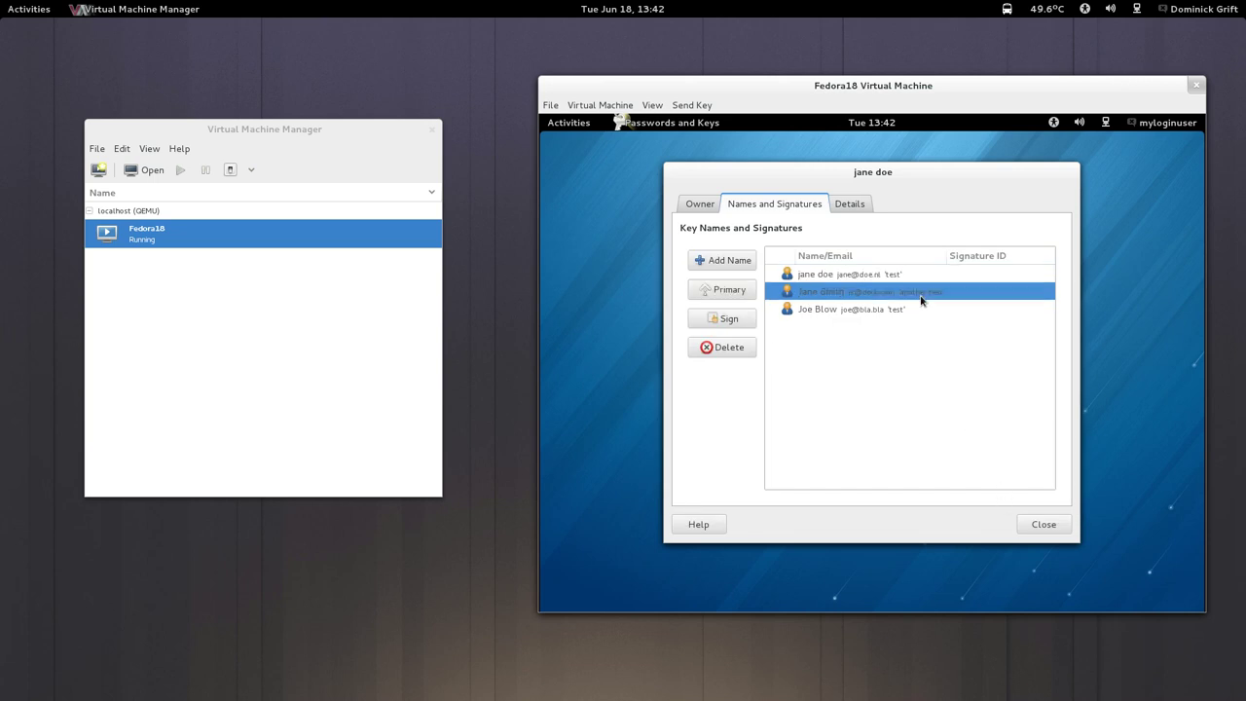
click(700, 203)
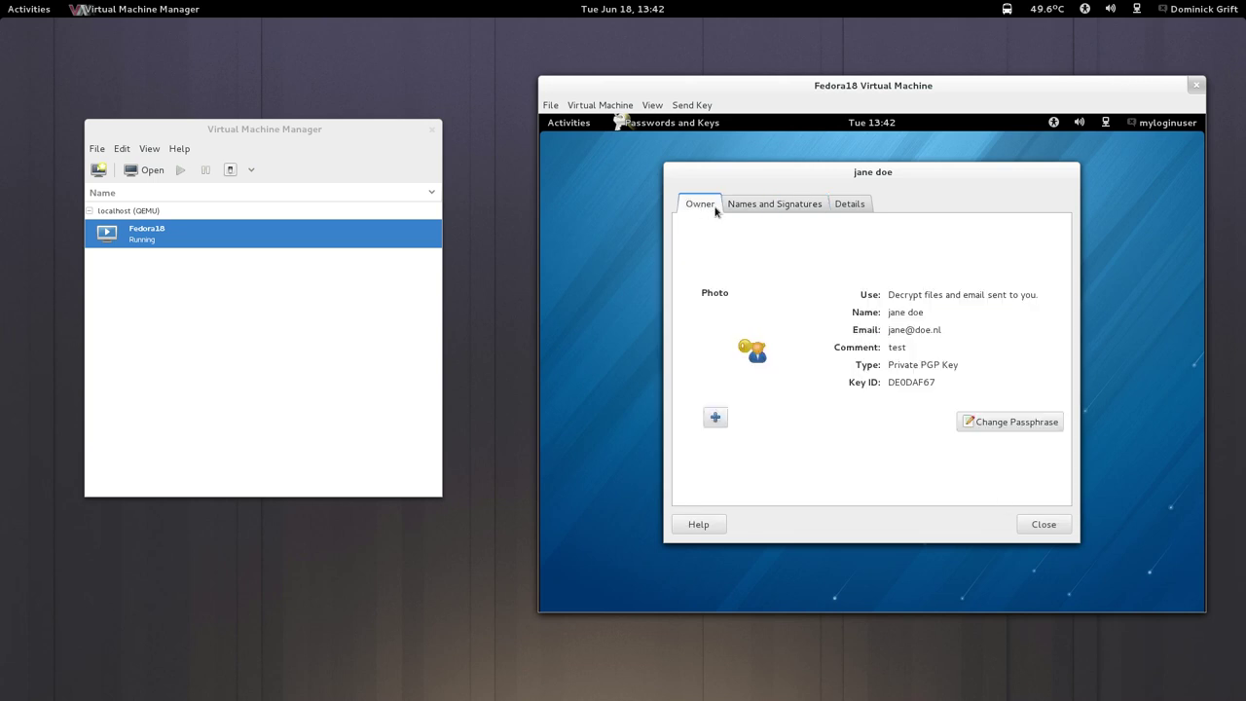
click(716, 417)
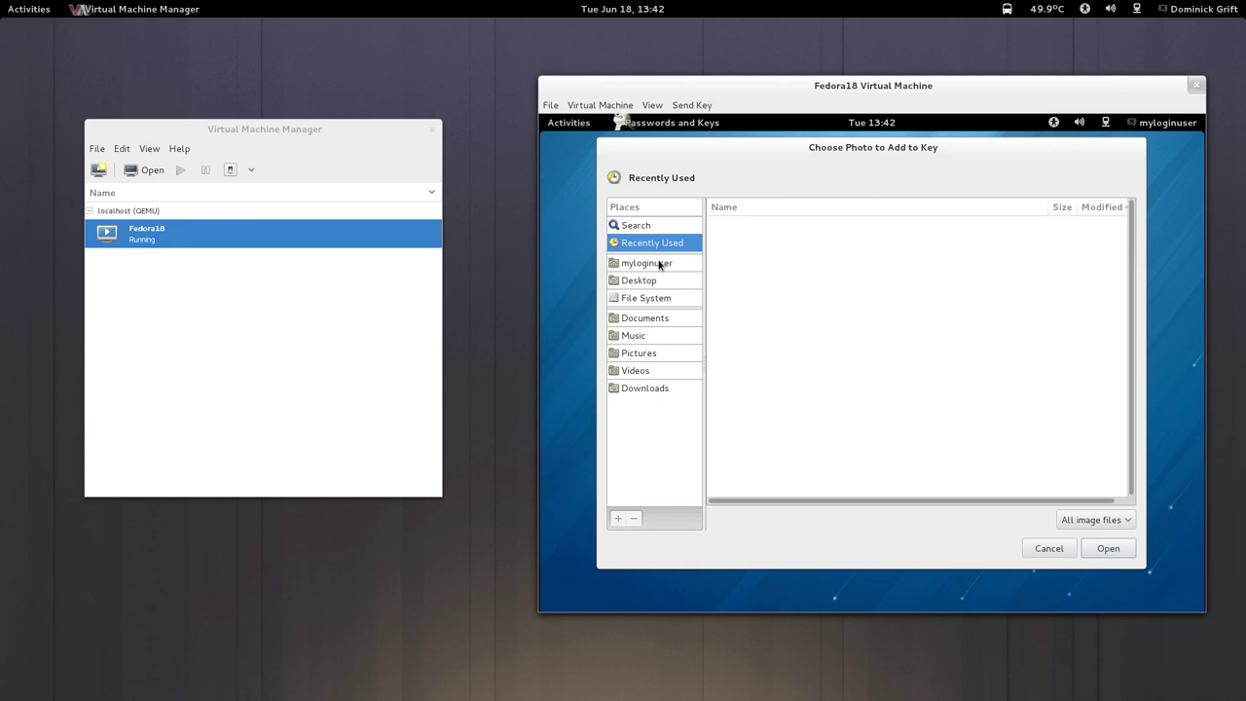
click(1047, 548)
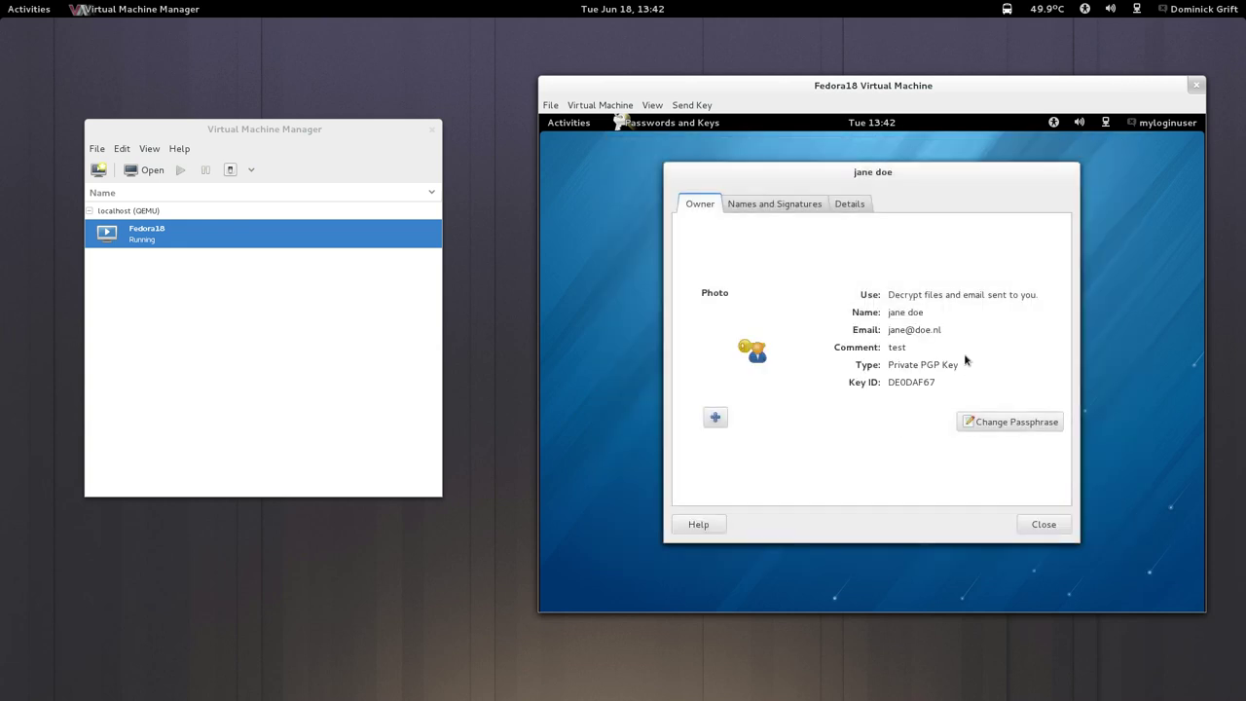
click(792, 209)
click(847, 204)
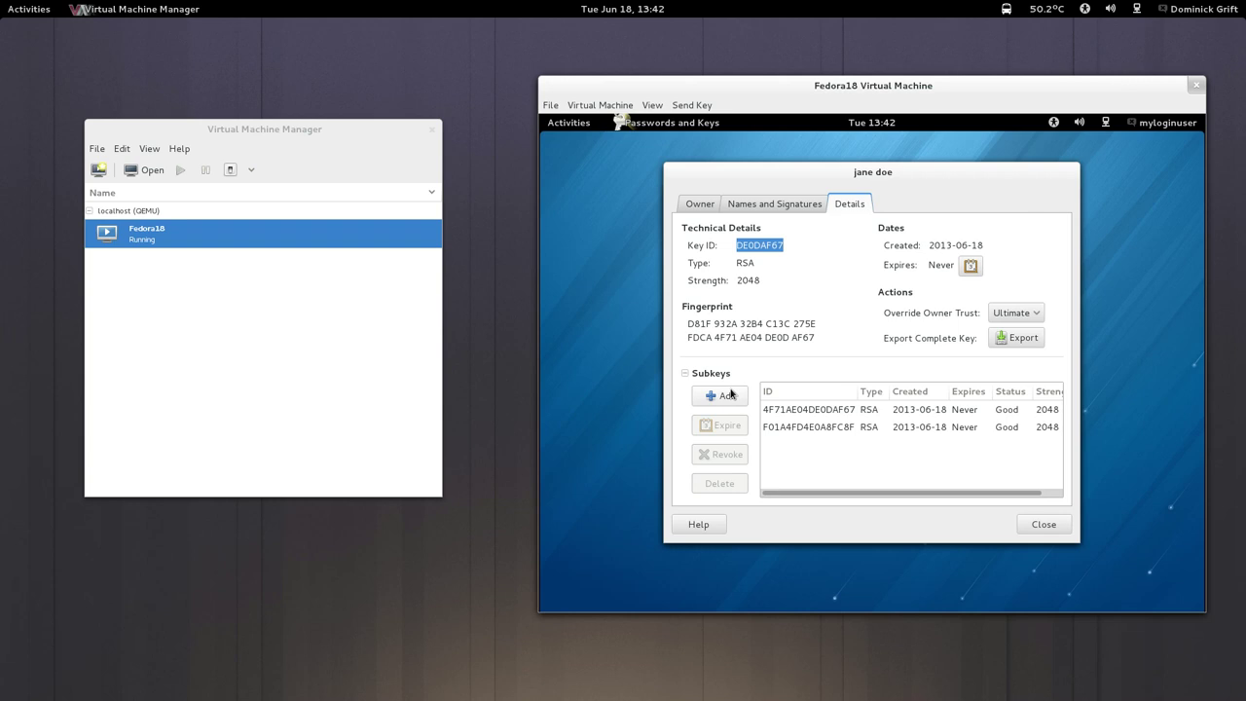
Rerun the ausearch denial query with the start time changed from 13:24 to 13:35.
mouse_move(2, 2)
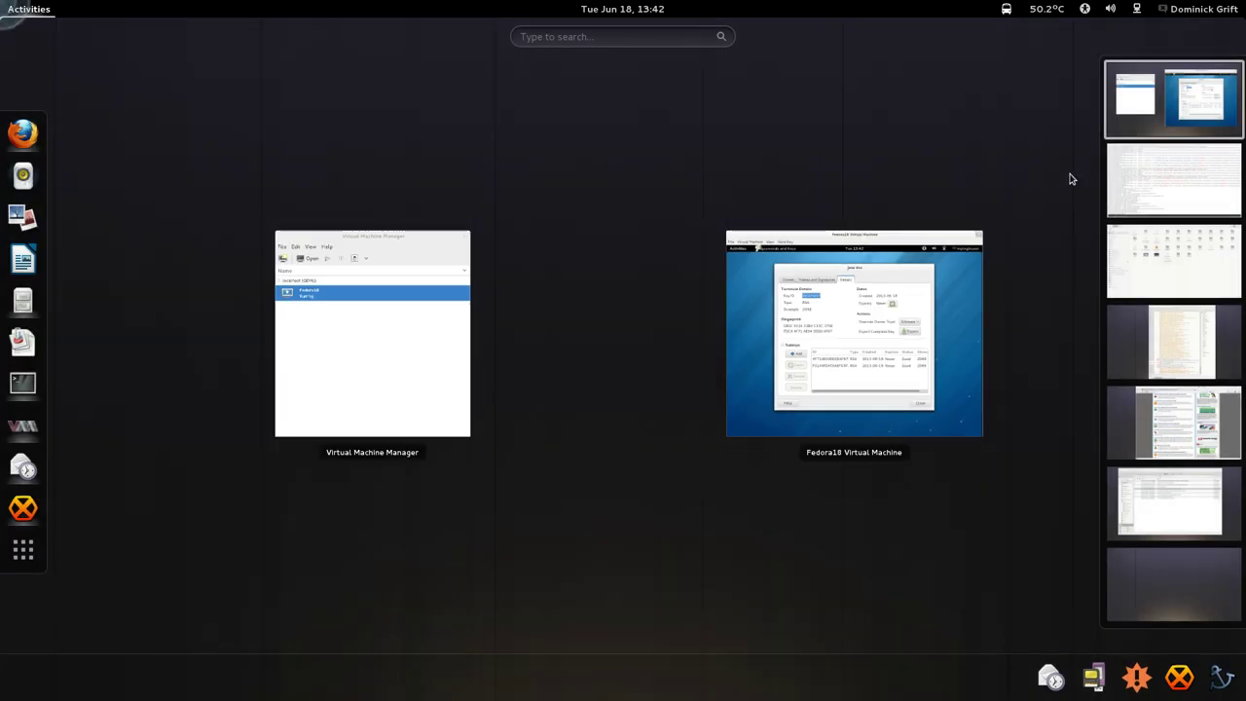
click(1163, 185)
key(Up)
key(Up)
key(Up)
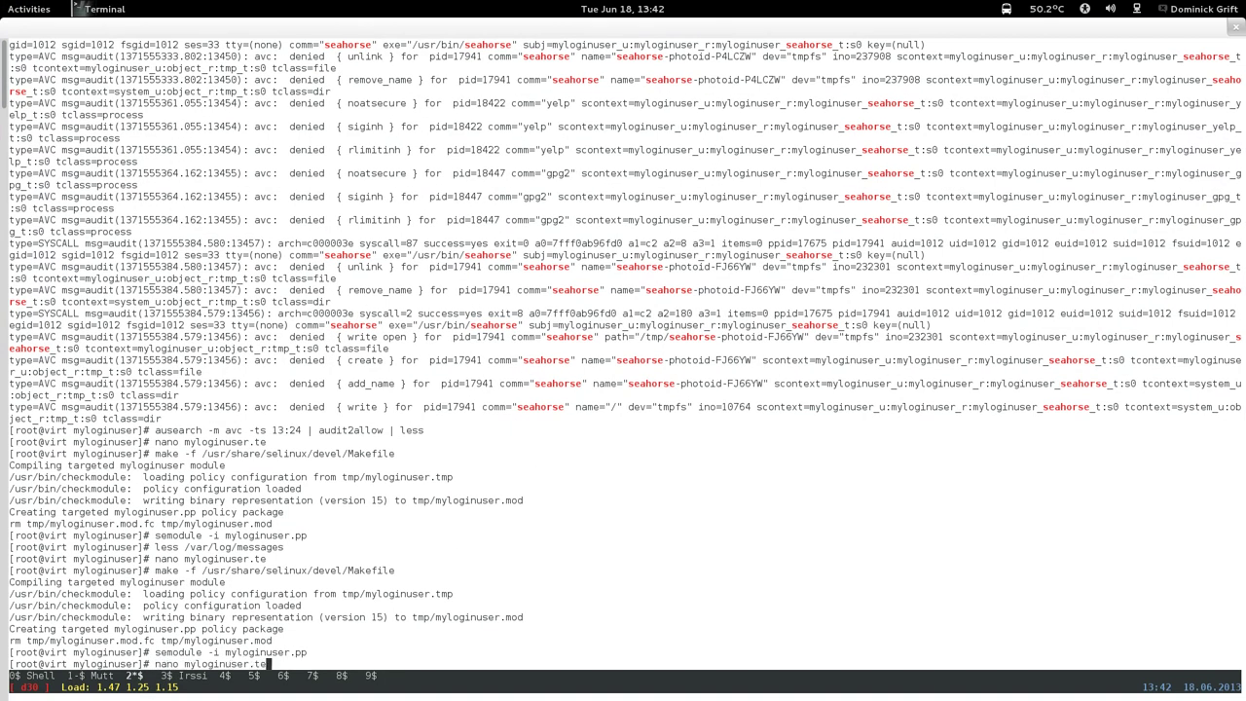
key(Up)
key(Up)
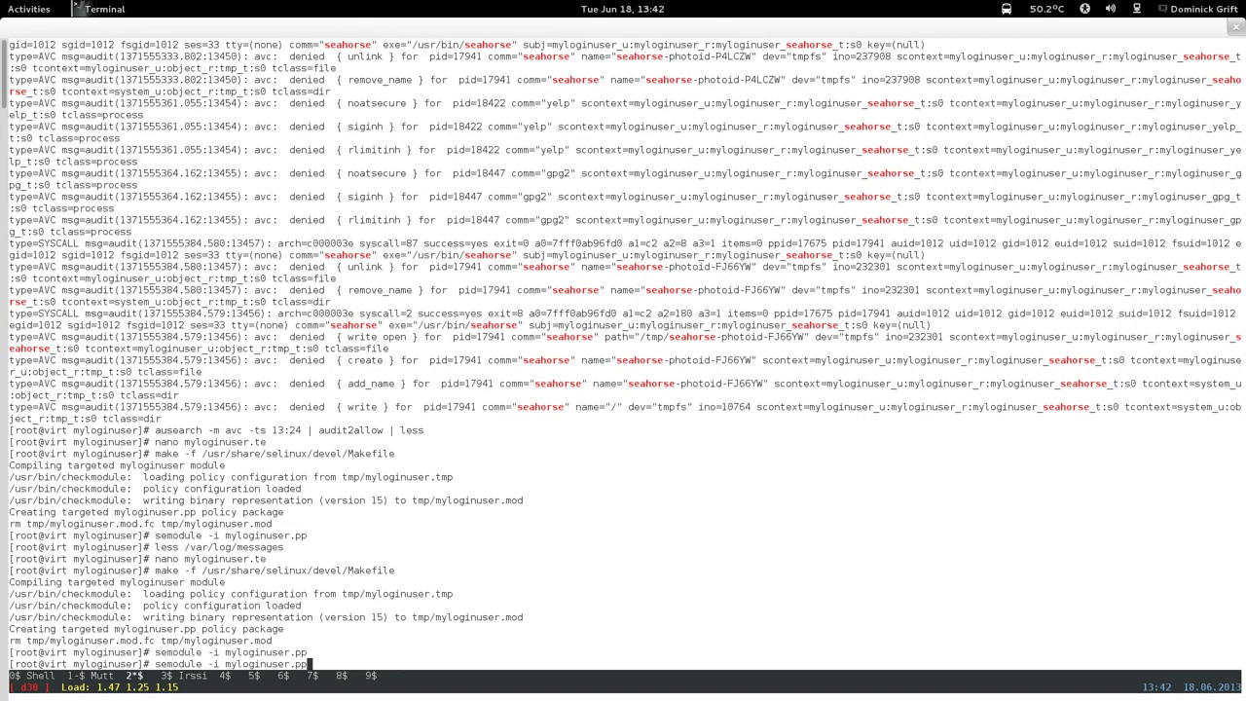
key(Down)
key(Down)
key(Down)
key(Up)
key(Down)
key(Down)
key(Up)
key(Up)
key(Up)
key(Up)
key(Up)
key(Up)
key(Up)
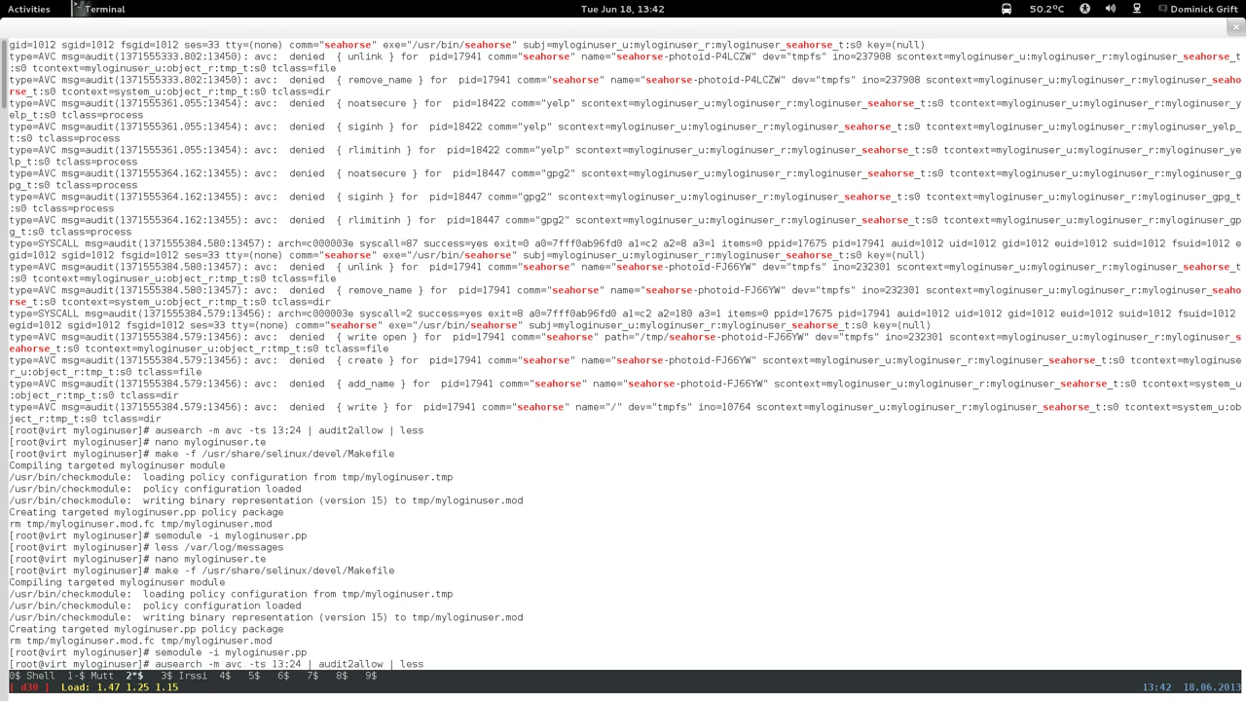
key(Left)
key(Left)
key(Left)
key(Left)
key(Left)
key(Left)
key(Left)
key(Left)
key(Left)
key(Left)
key(Left)
key(Left)
key(Left)
key(Left)
key(Left)
key(Left)
key(Left)
key(Left)
key(Left)
key(Left)
key(Right)
key(Right)
key(BackSpace)
key(BackSpace)
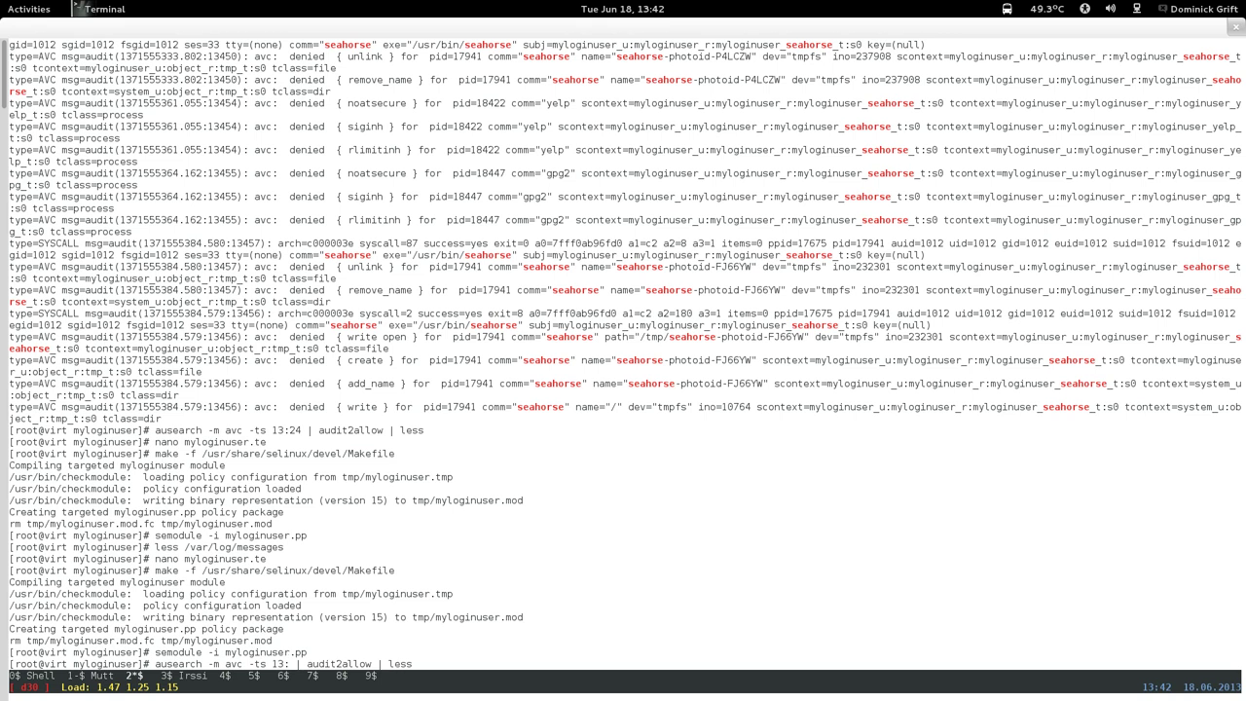
text(35)
key(Return)
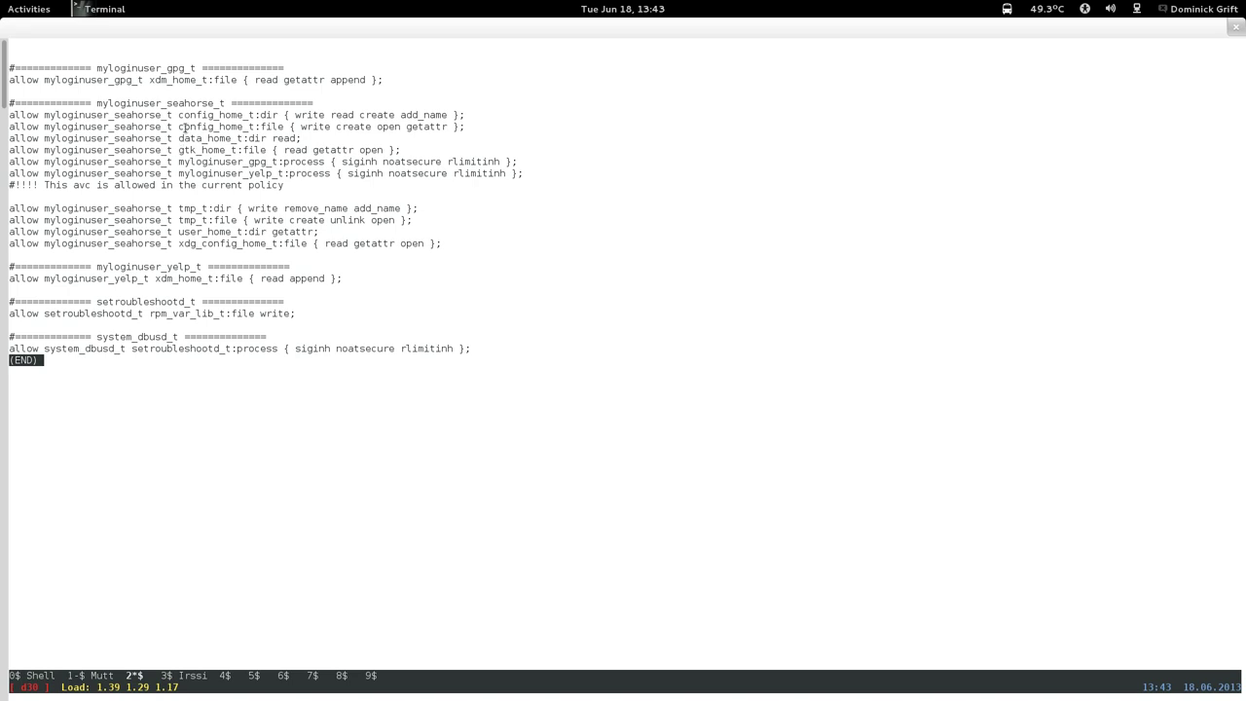
Copy the suggested myloginuser_seahorse_t allow rules and quit the denial listing.
drag(12, 115, 450, 243)
right_click(417, 212)
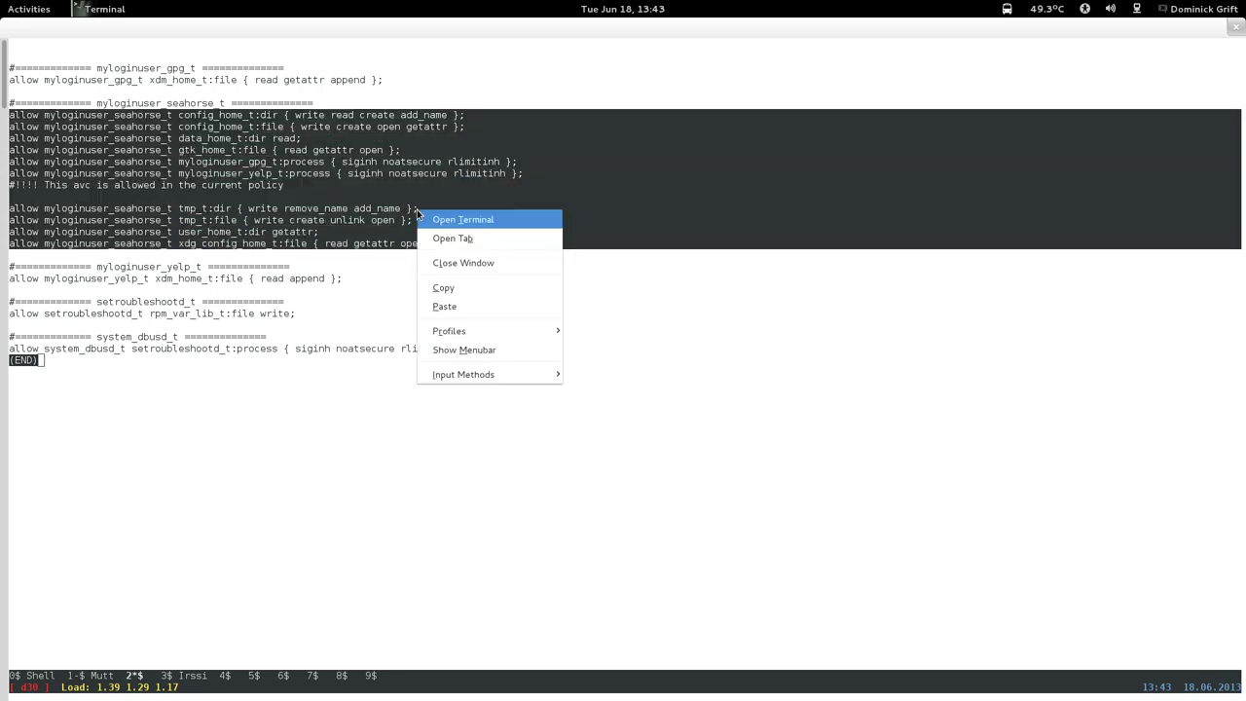
click(437, 289)
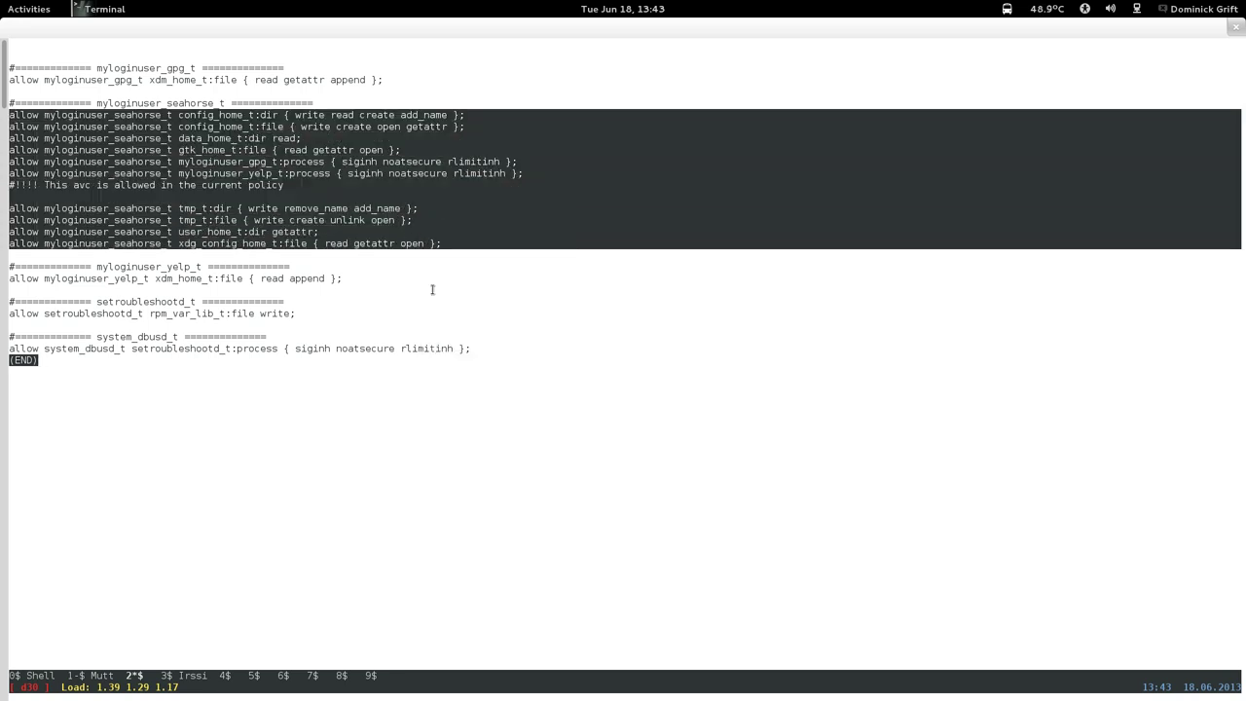
key(q)
Reopen myloginuser.te in nano and page down through it.
key(Up)
key(Up)
key(Up)
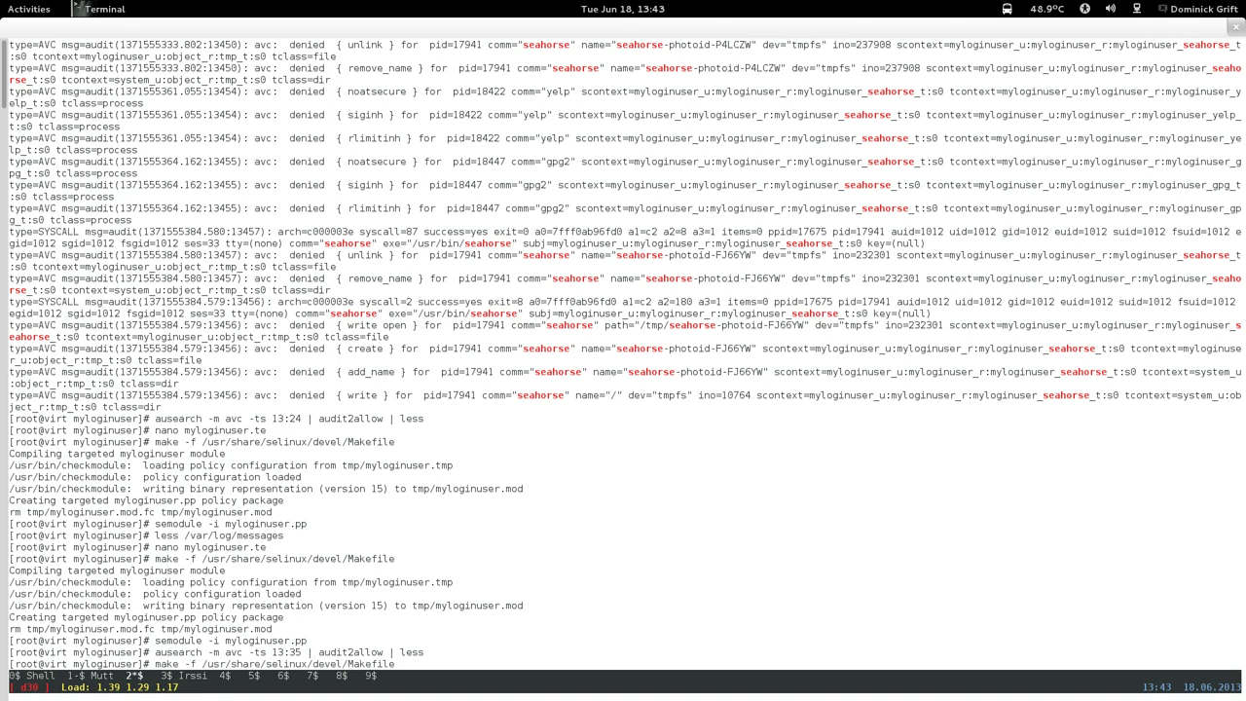
key(Down)
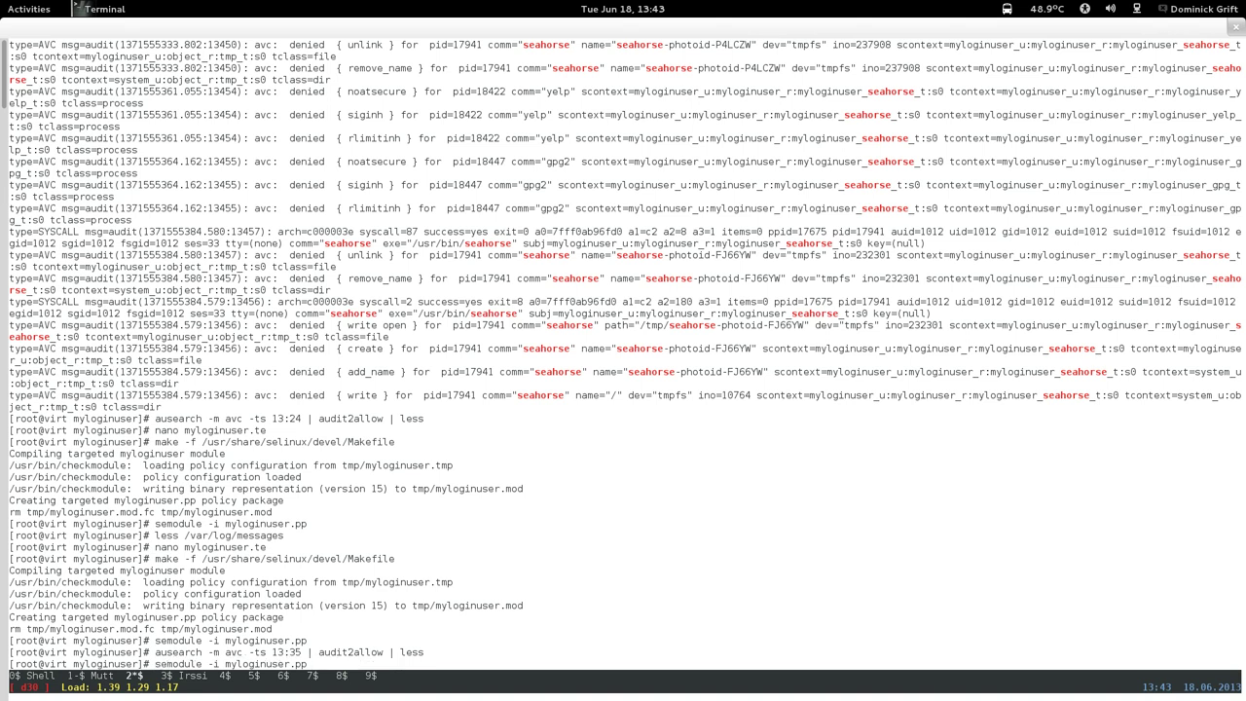
key(Up)
key(Up)
key(Up)
key(Down)
key(Return)
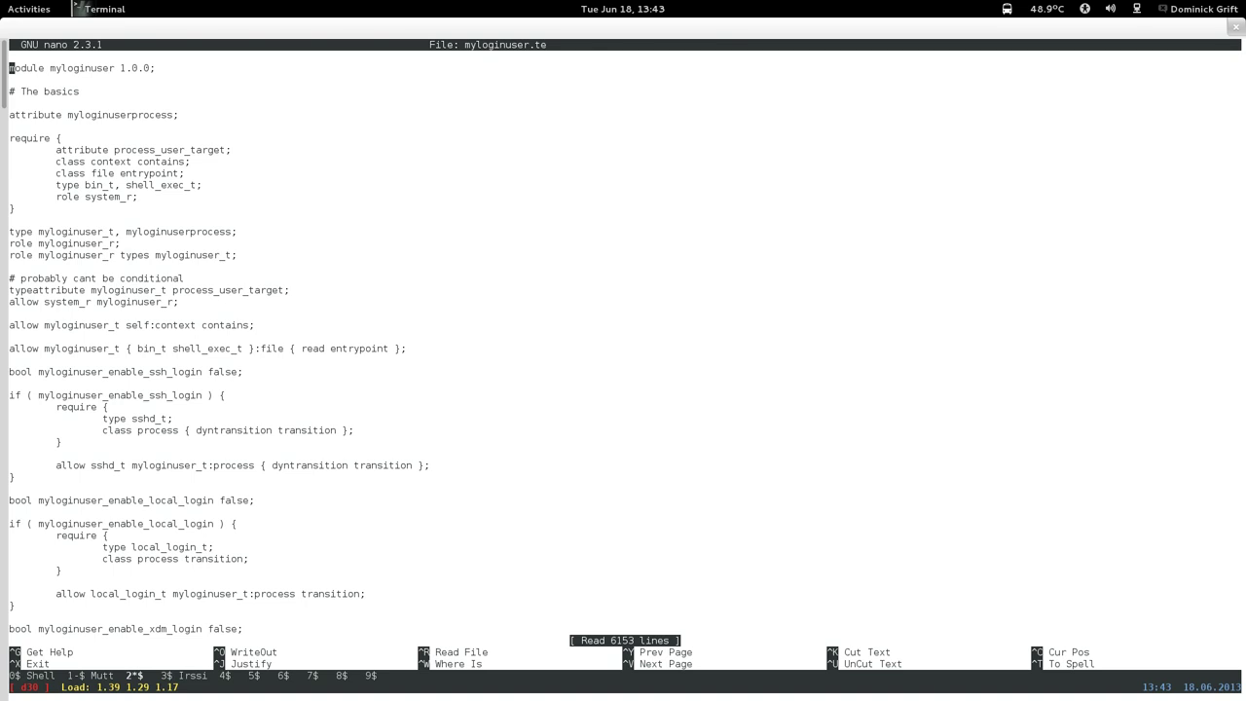
key(ctrl+v)
key(ctrl+v)
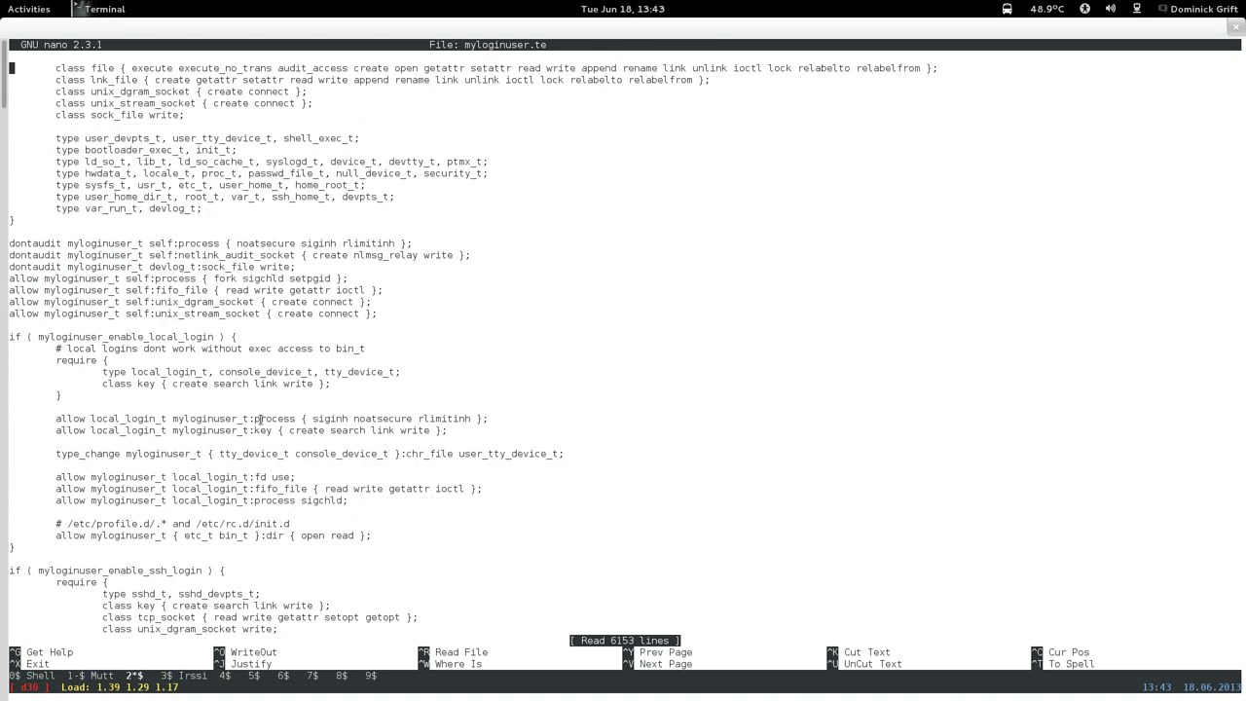
key(ctrl+v)
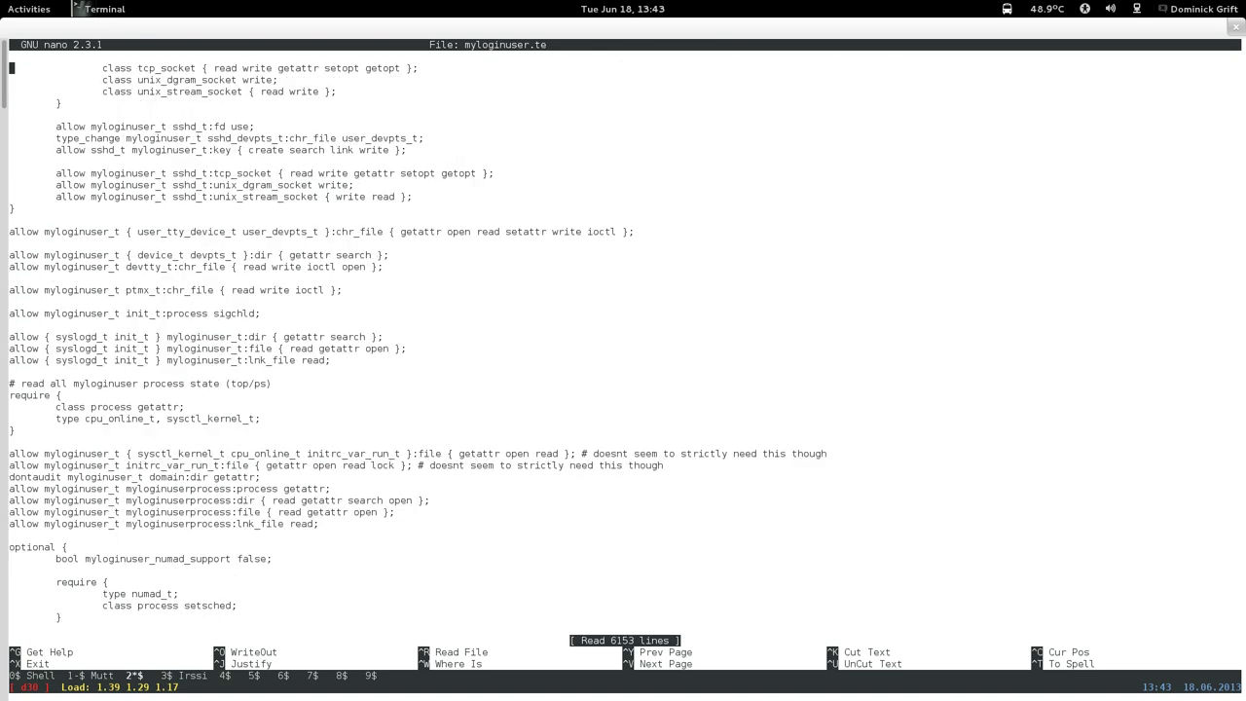
key(ctrl+v)
key(ctrl+v)
key(ctrl+v)
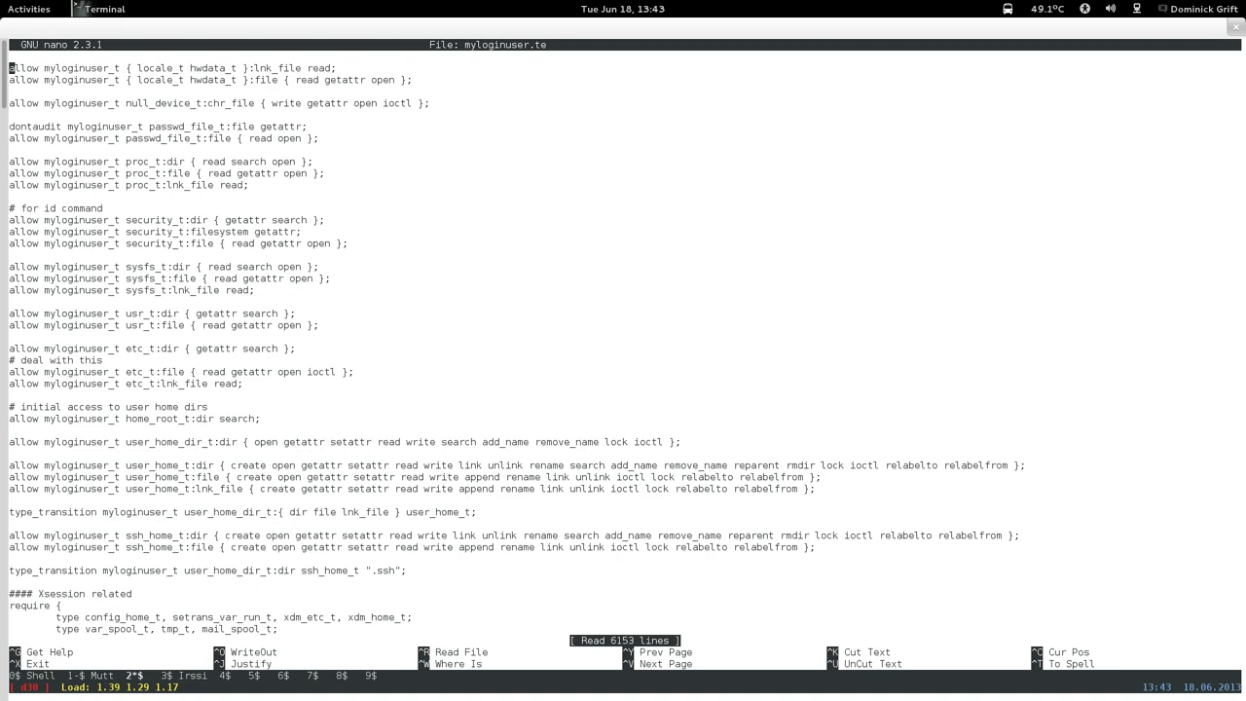
Page through myloginuser.te past the vdagent, gsetd, gshell, dconf and dnssecmon sections to the nmappl rules.
key(ctrl+v)
key(ctrl+v)
key(ctrl+v)
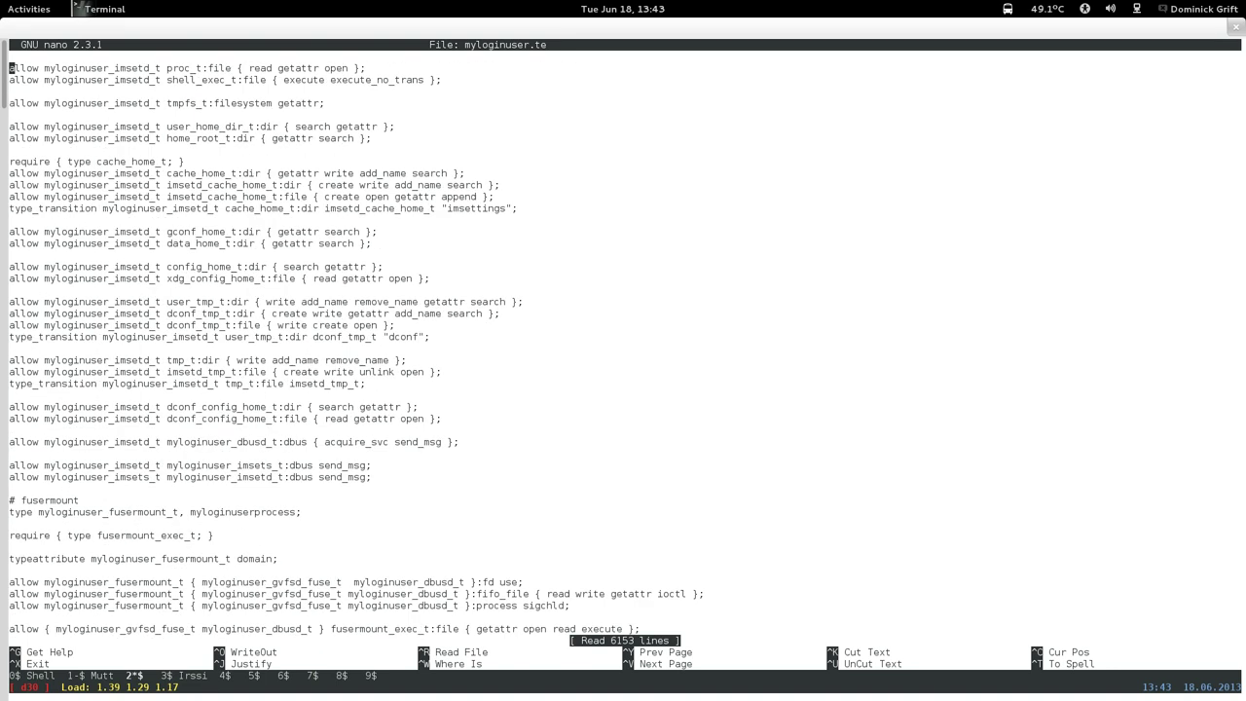
key(ctrl+v)
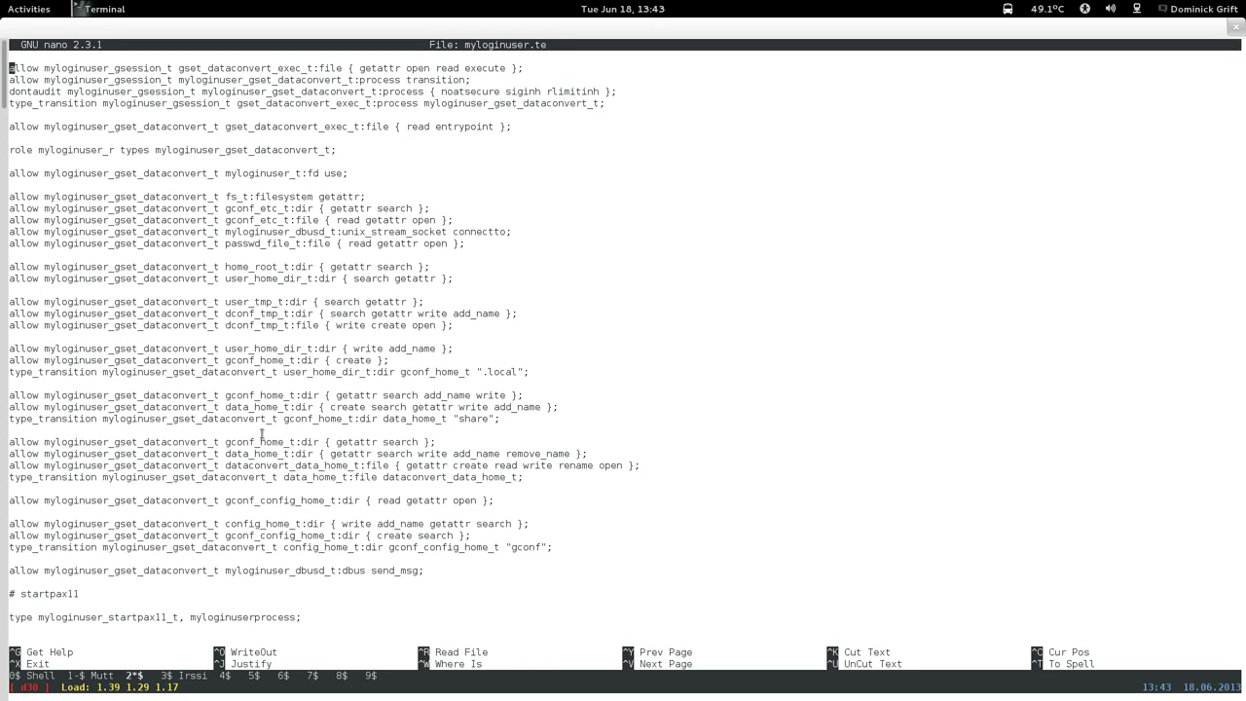
key(ctrl+v)
key(ctrl+v)
key(ctrl+v)
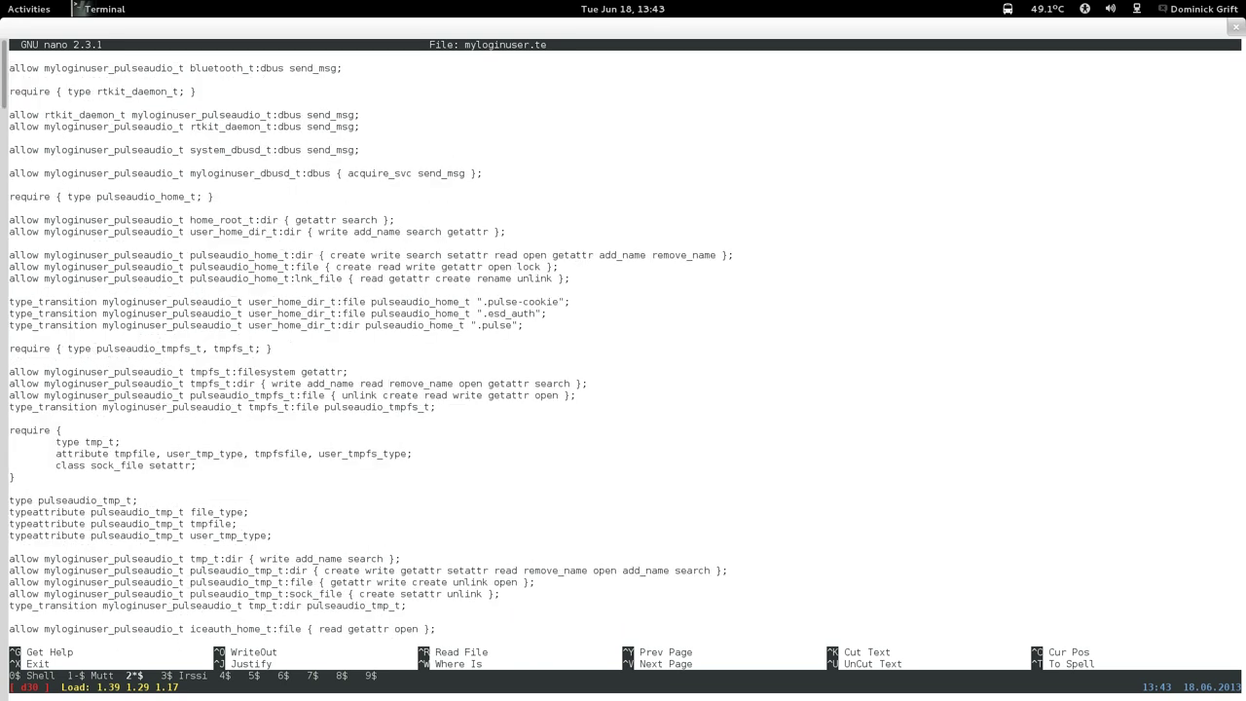
key(ctrl+v)
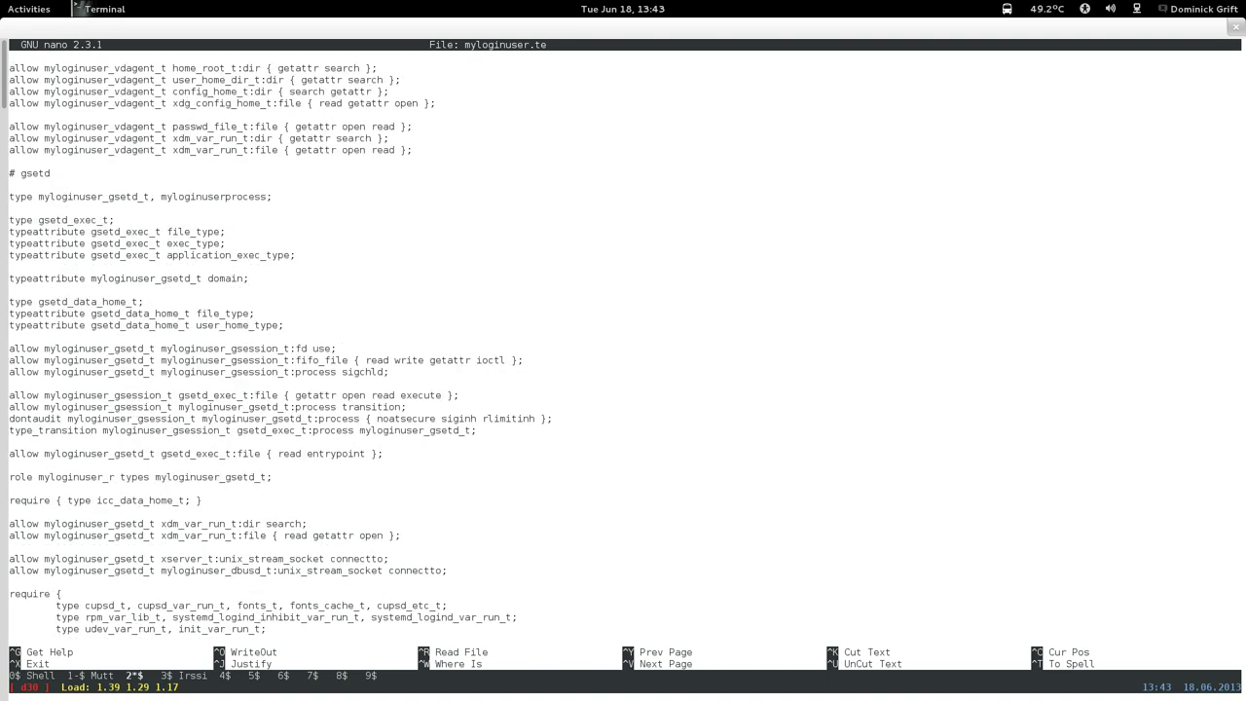
key(Page_Down)
key(Page_Down)
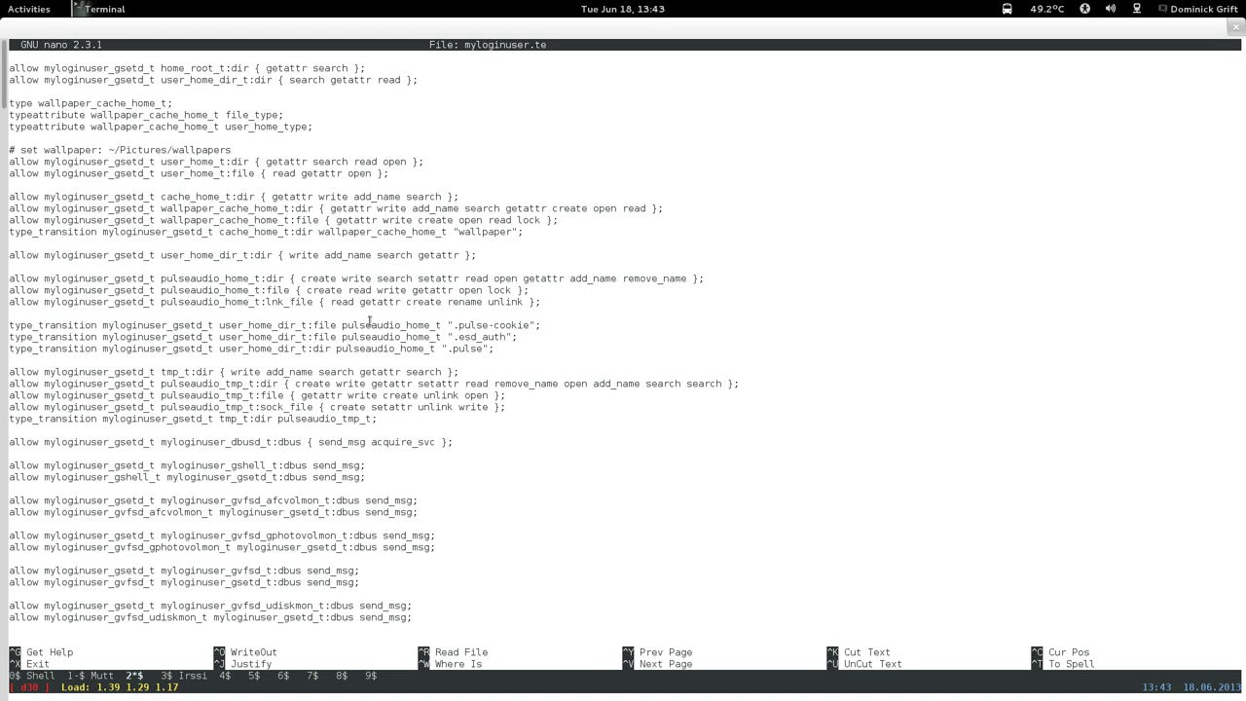
key(Page_Down)
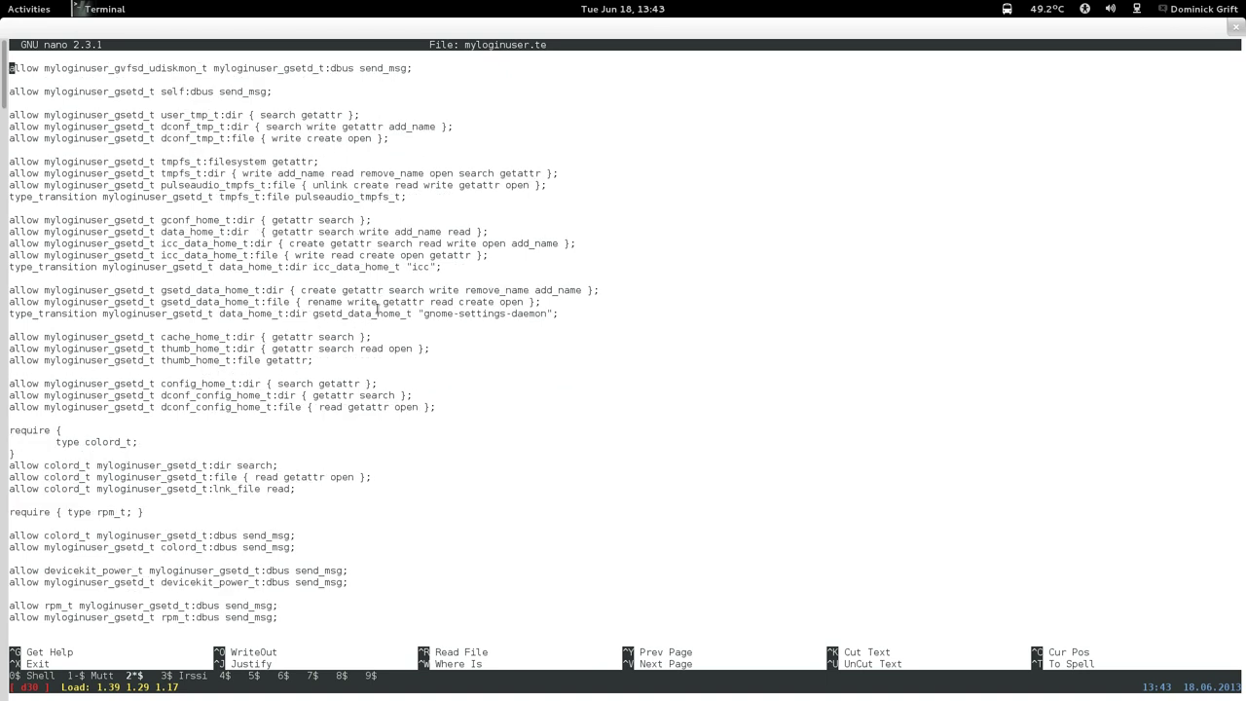
key(Page_Down)
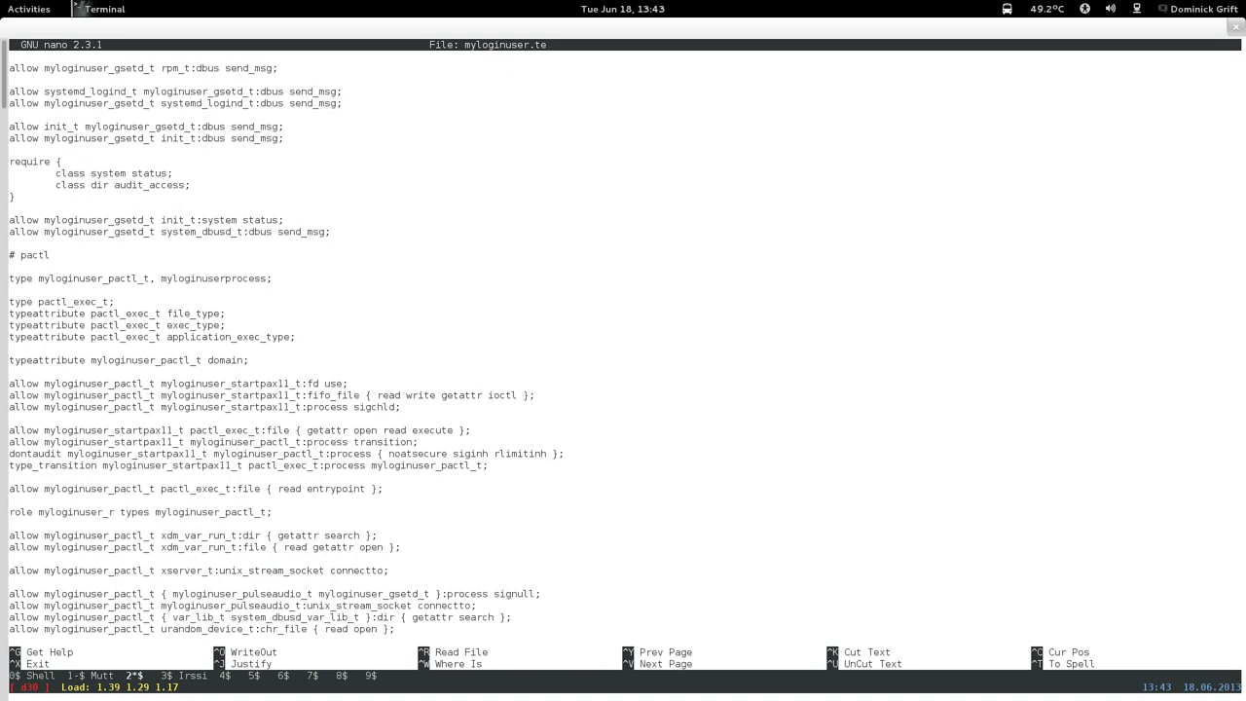
key(Page_Down)
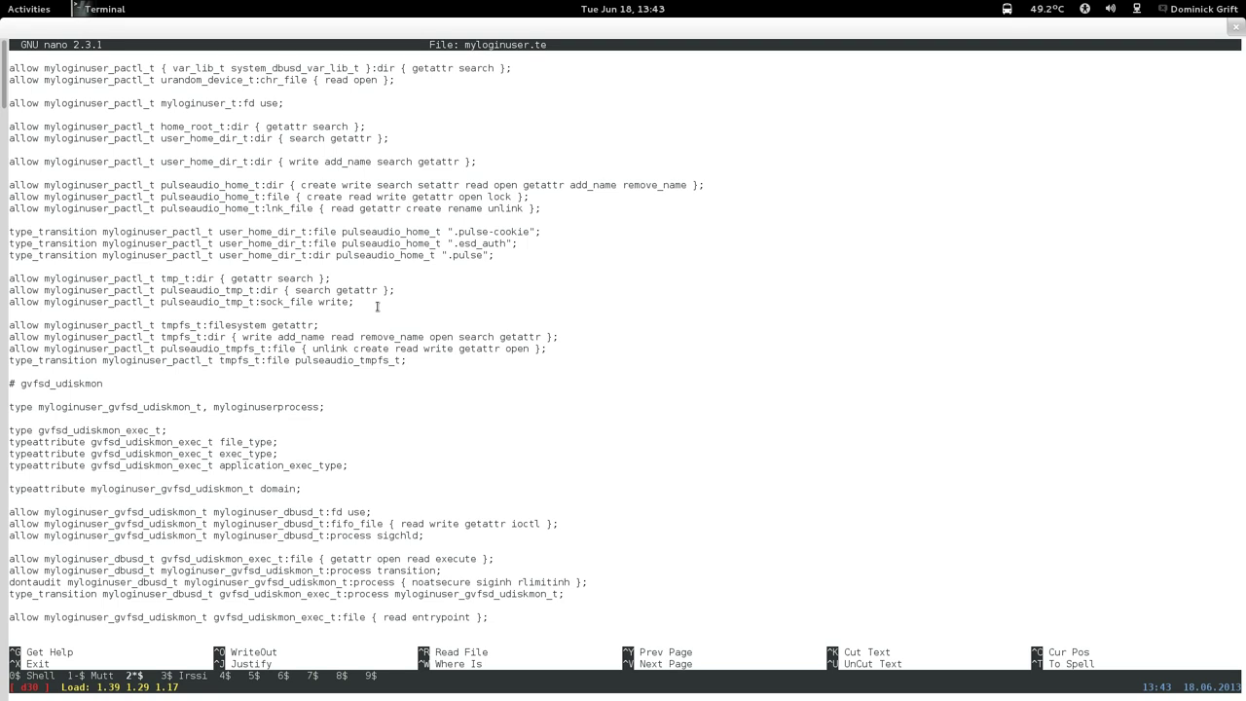
key(Page_Down)
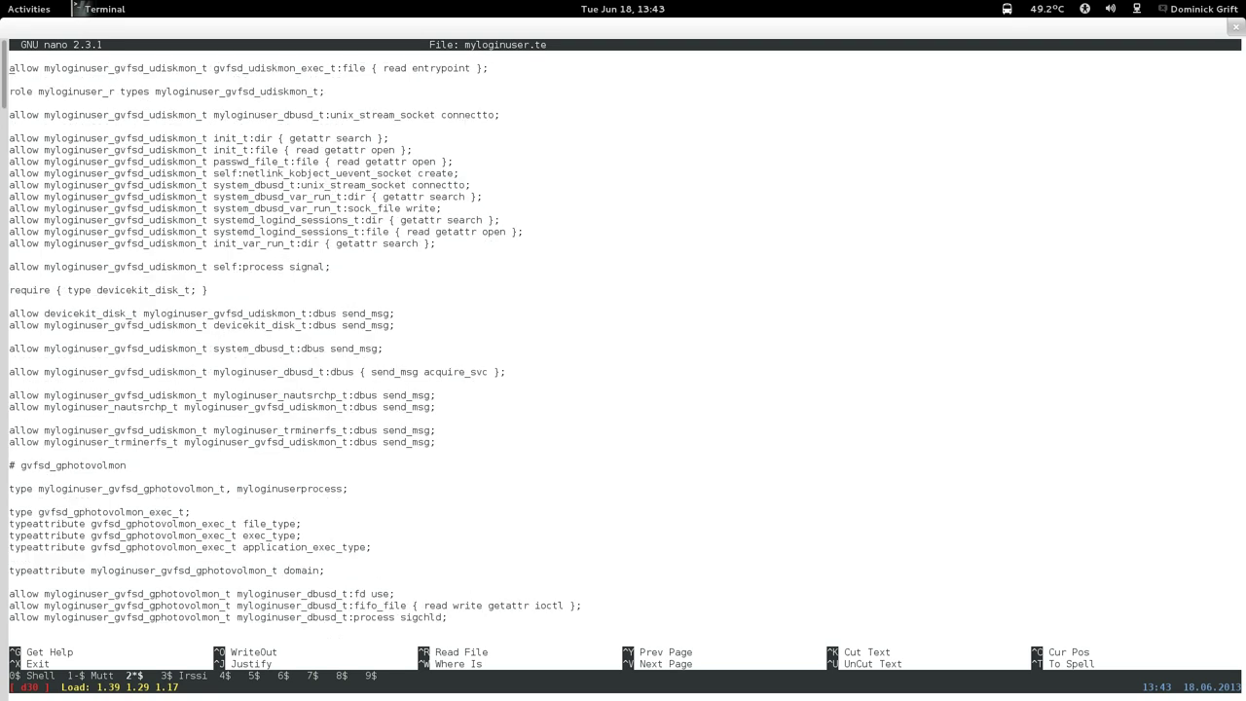
key(Page_Down)
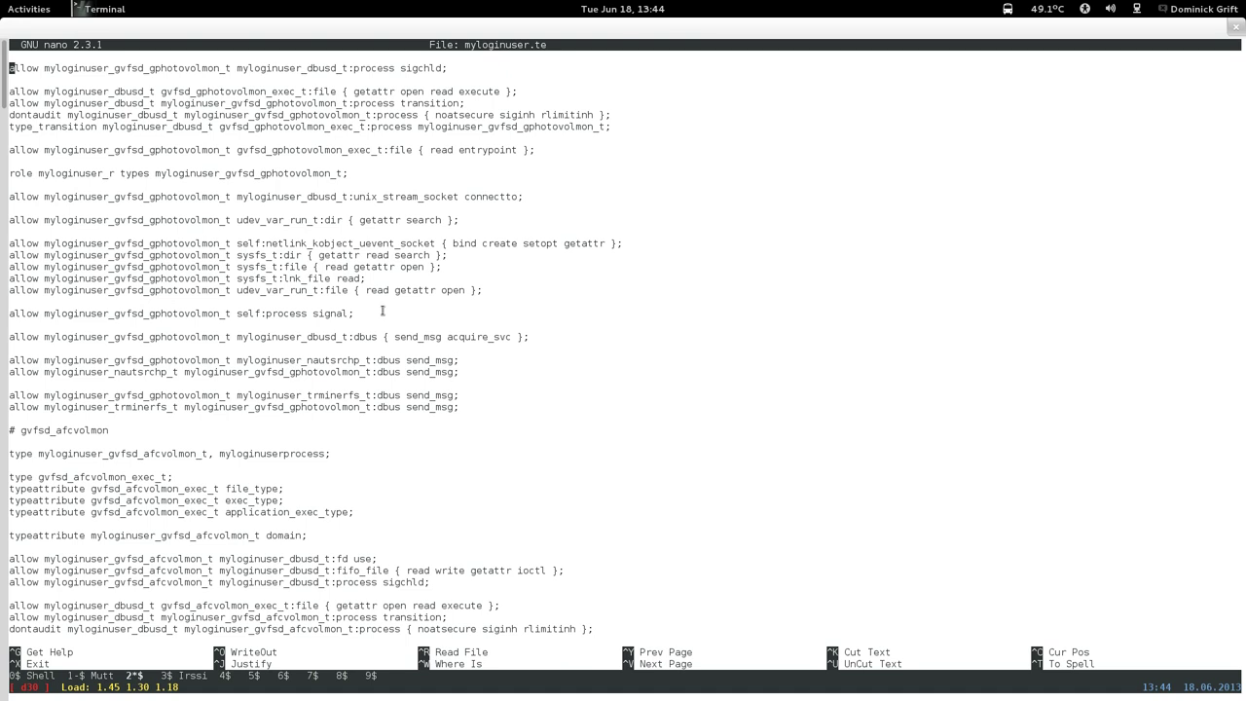
key(Page_Down)
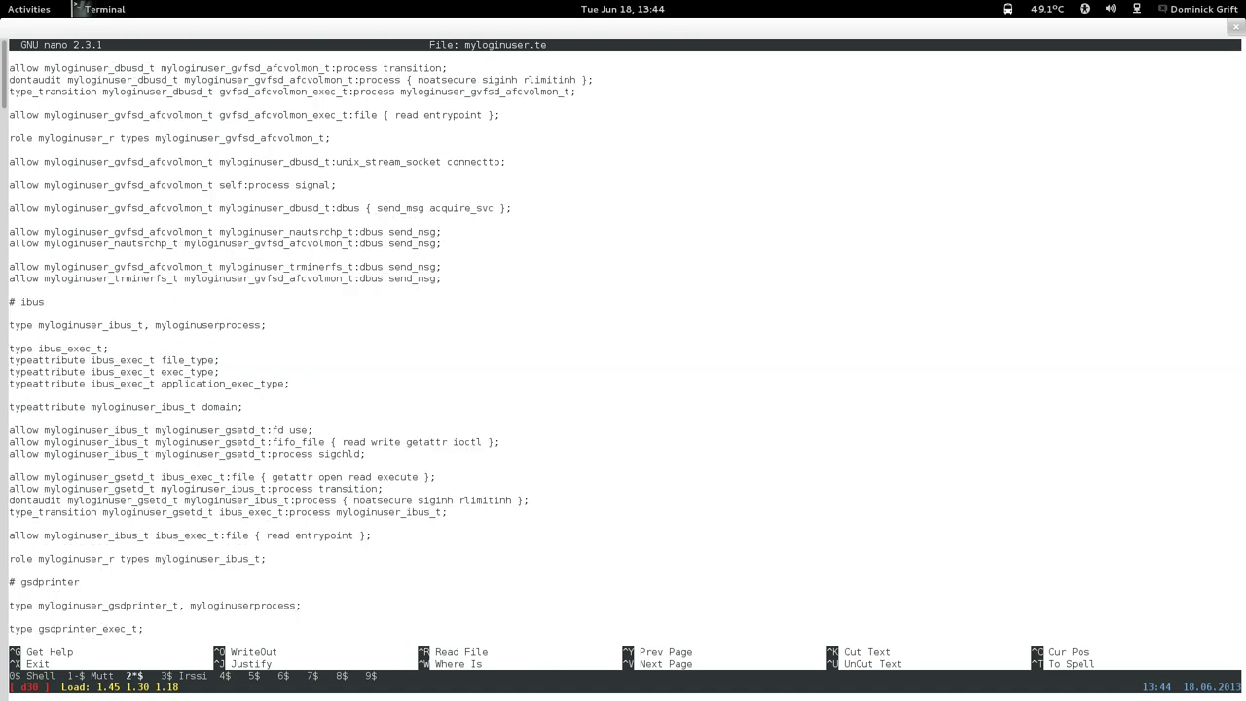
key(Page_Down)
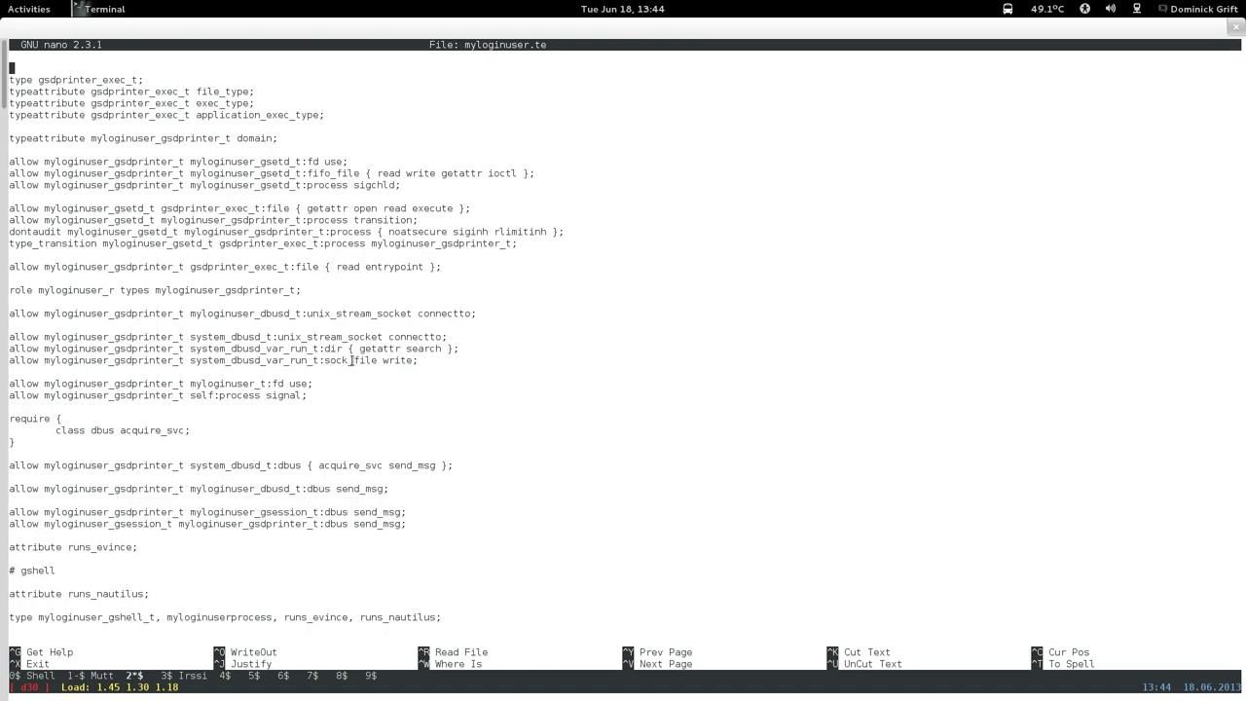
key(Page_Down)
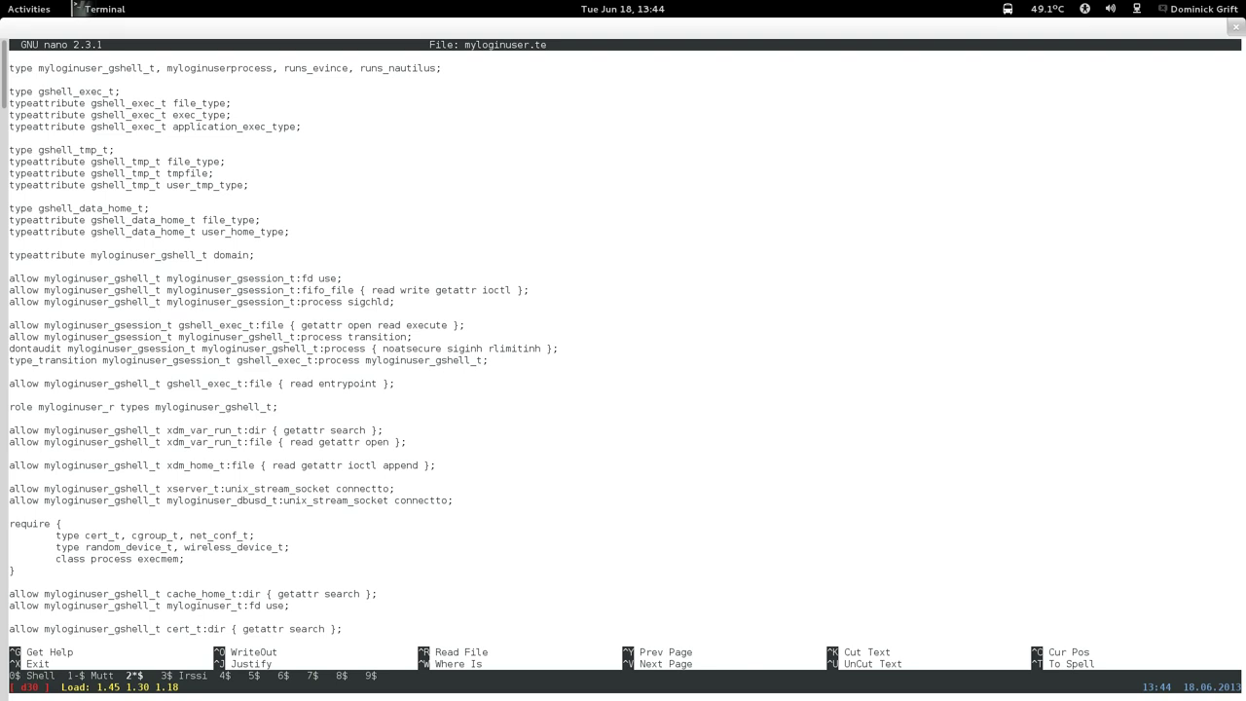
key(Page_Down)
key(Page_Down)
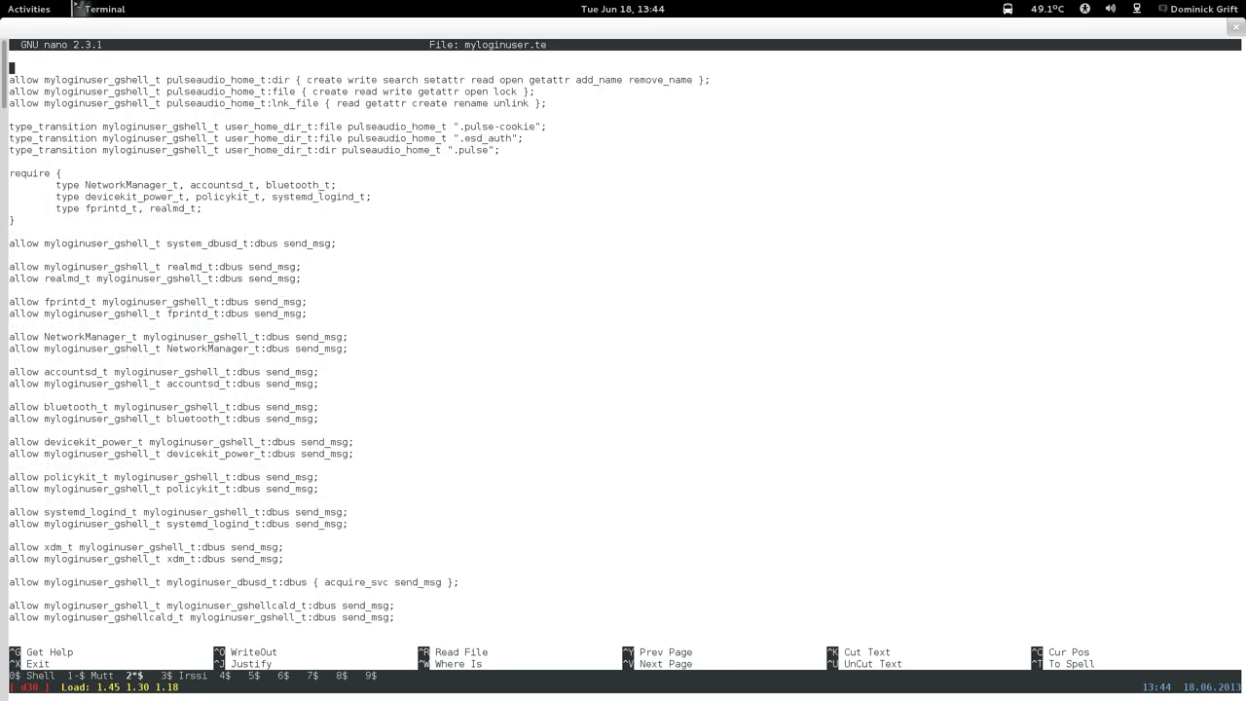
key(Page_Down)
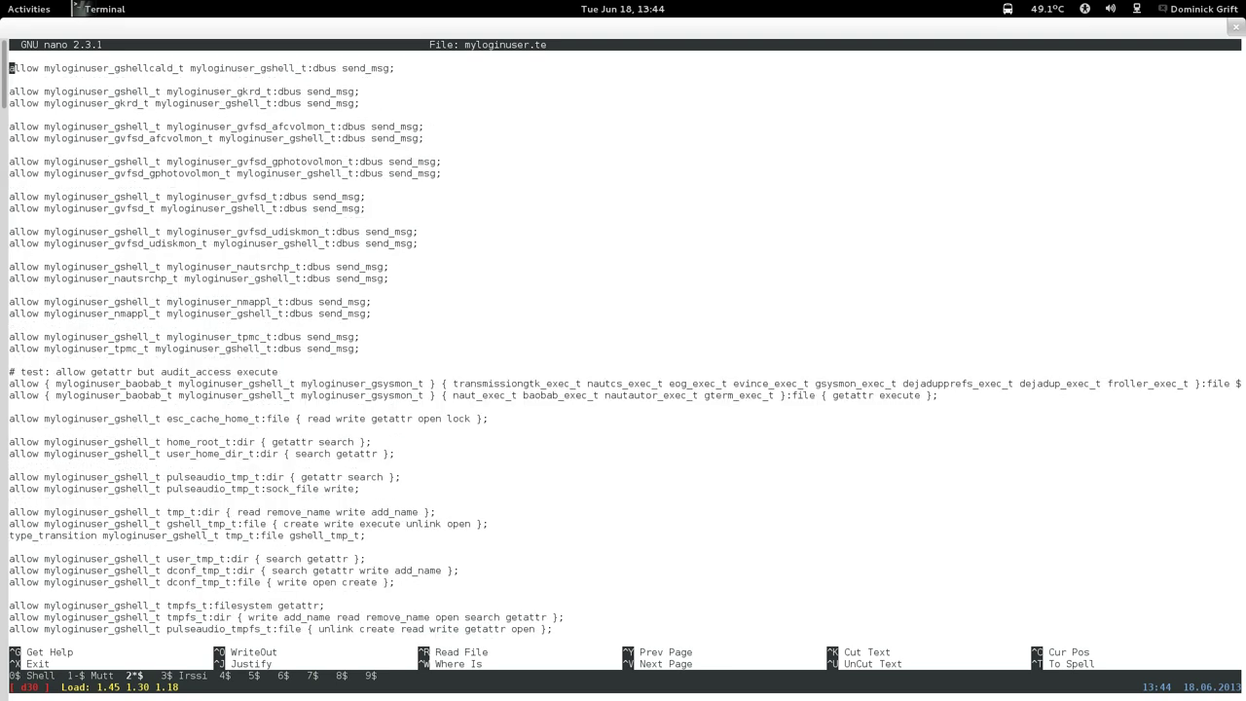
key(Page_Down)
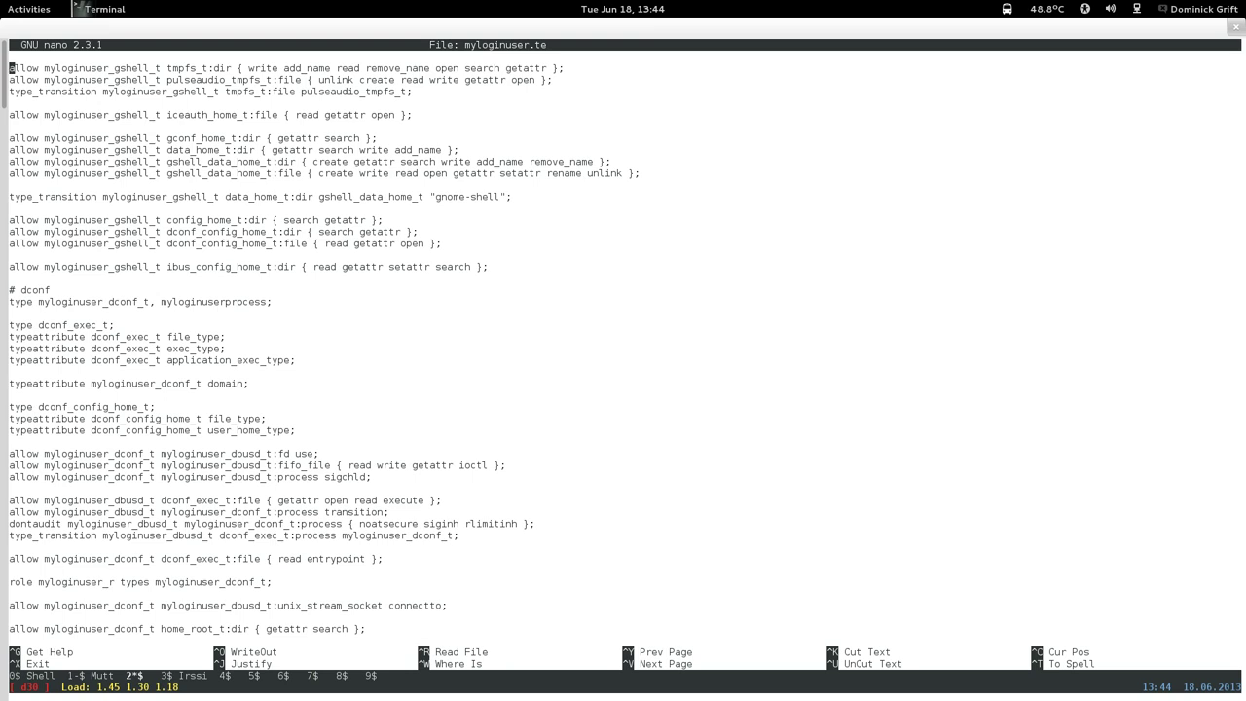
key(Page_Down)
key(Page_Down)
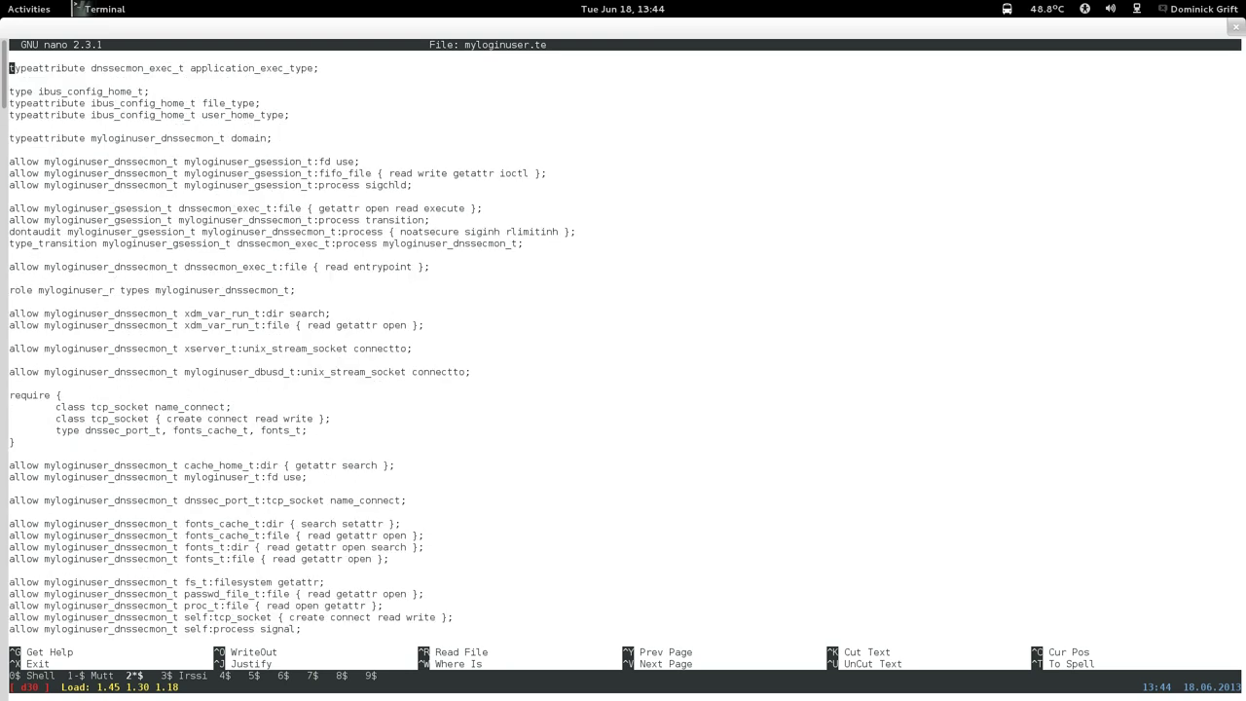
key(Page_Down)
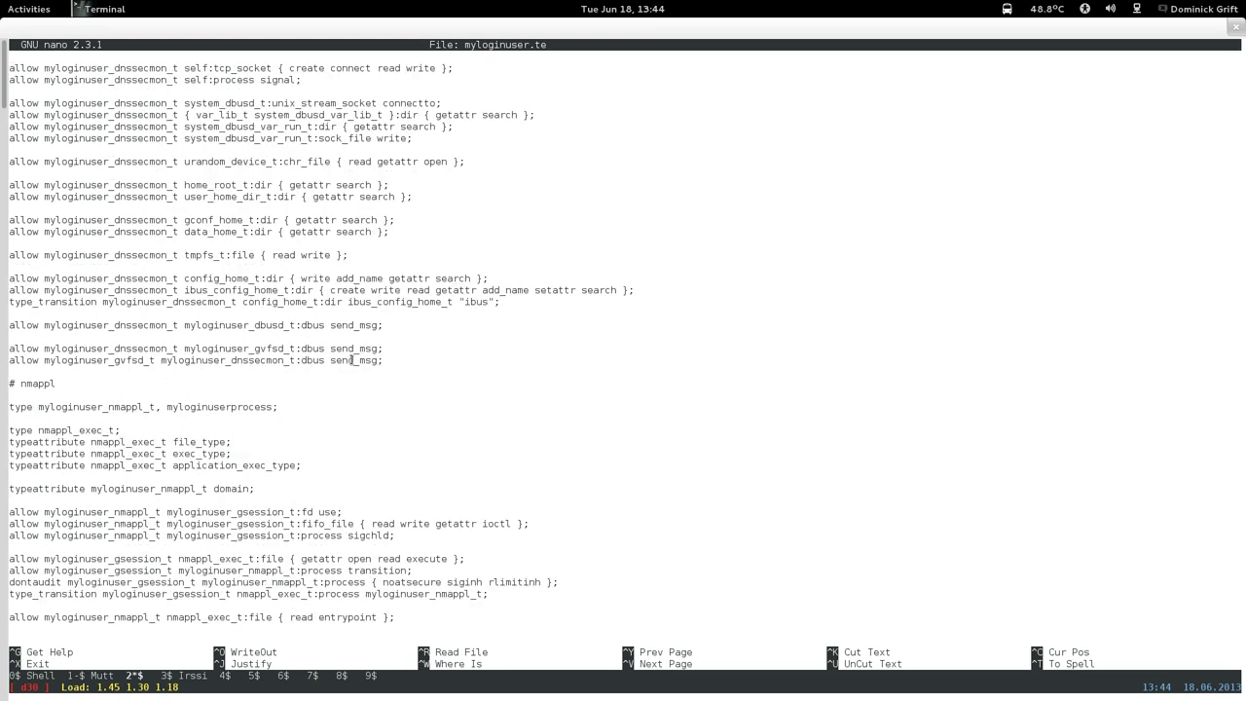
key(Page_Down)
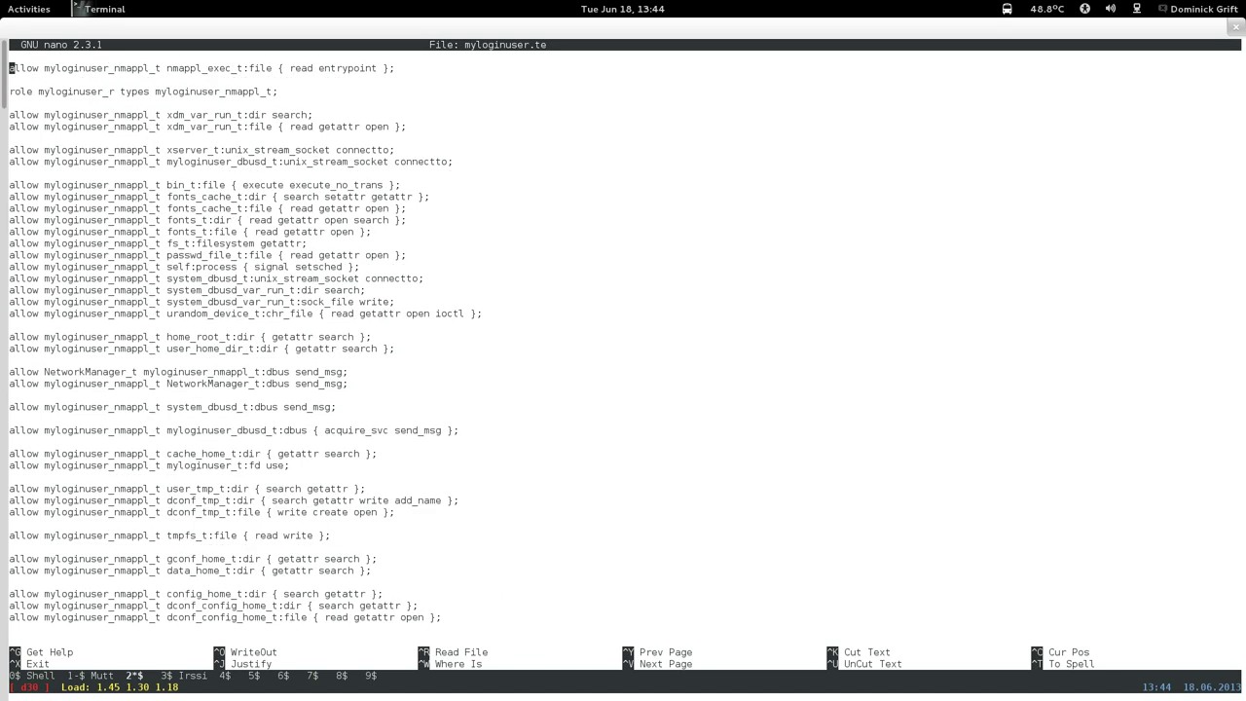
Page past the abrtappl, trstore, canberra, evolution and goad sections to the evince gtk_home_t rules.
key(Page_Down)
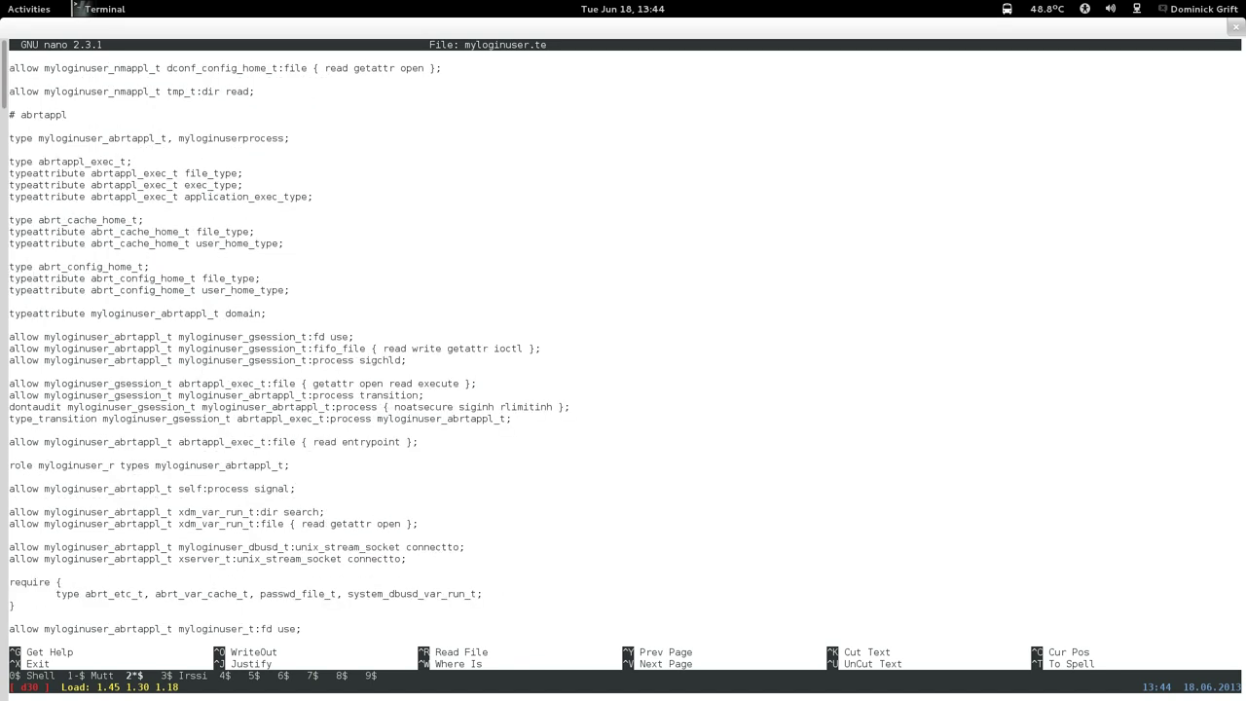
key(Page_Down)
key(Page_Down)
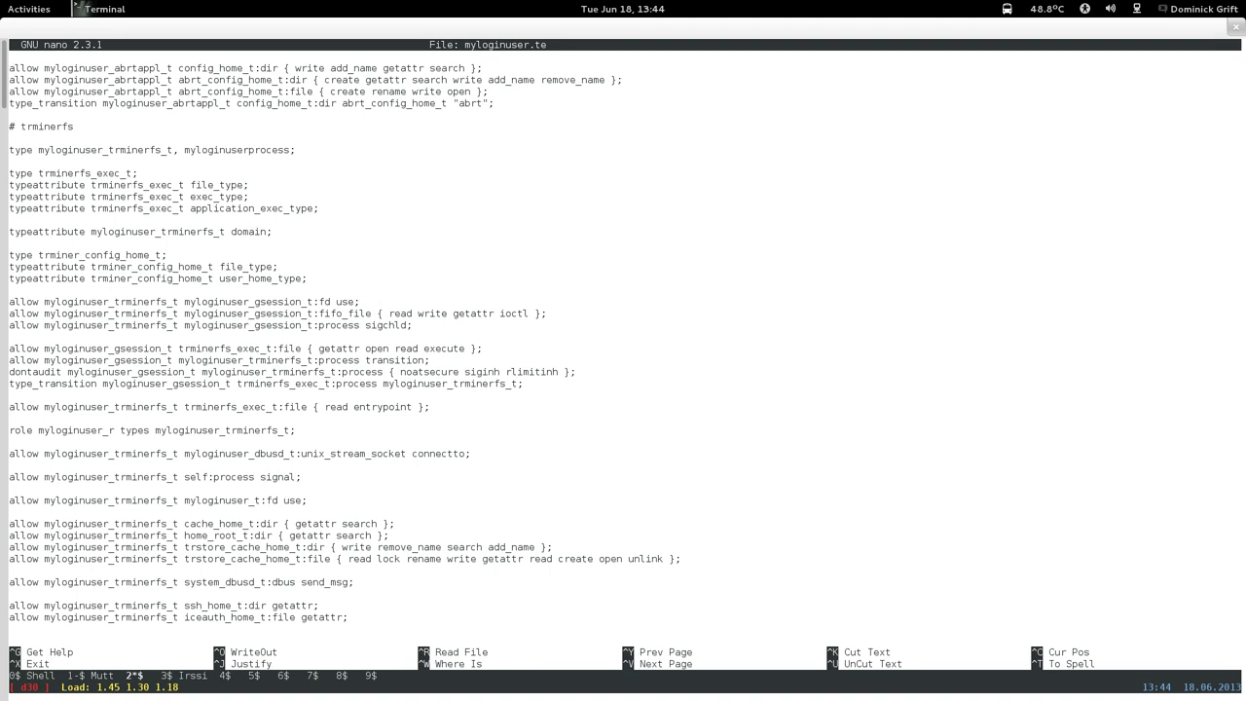
key(Page_Down)
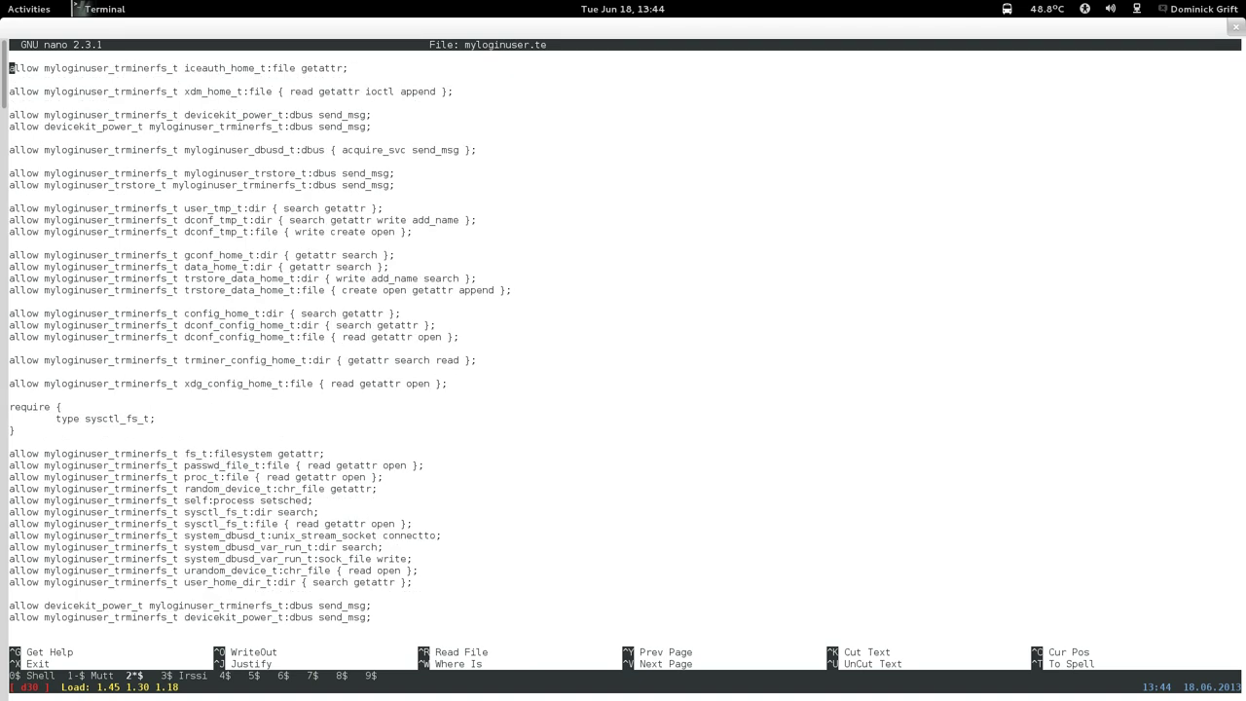
key(Page_Down)
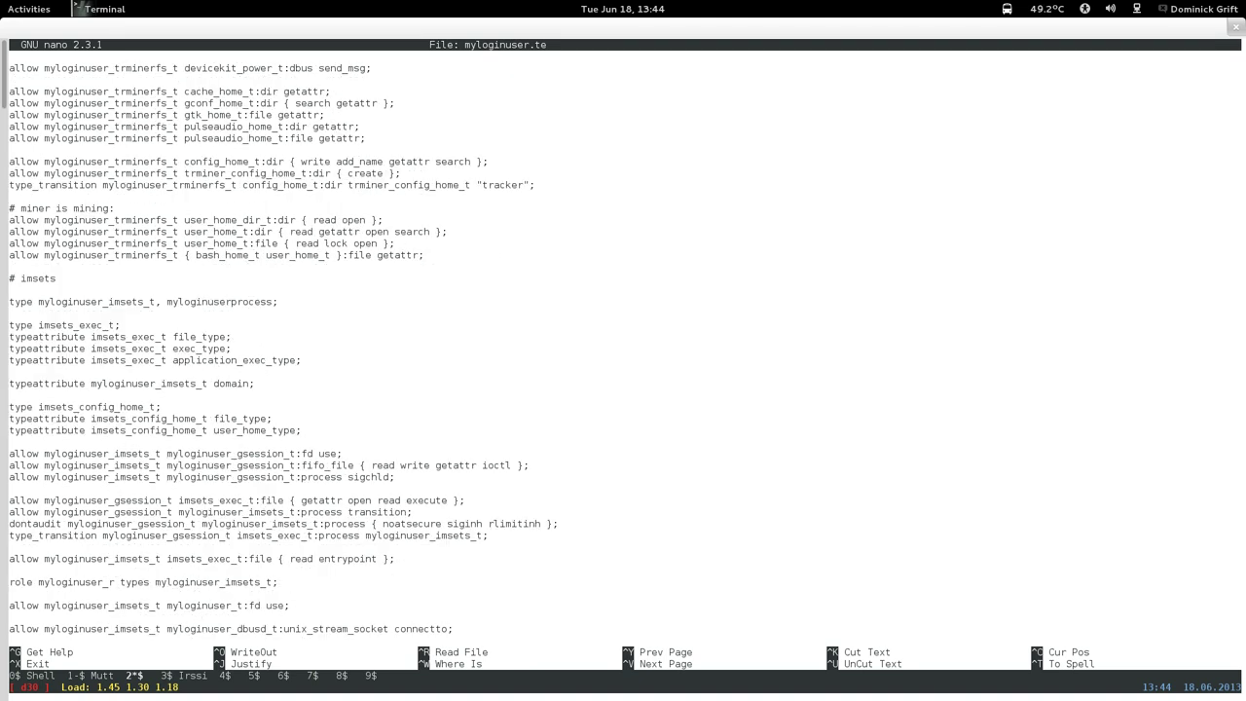
key(Page_Down)
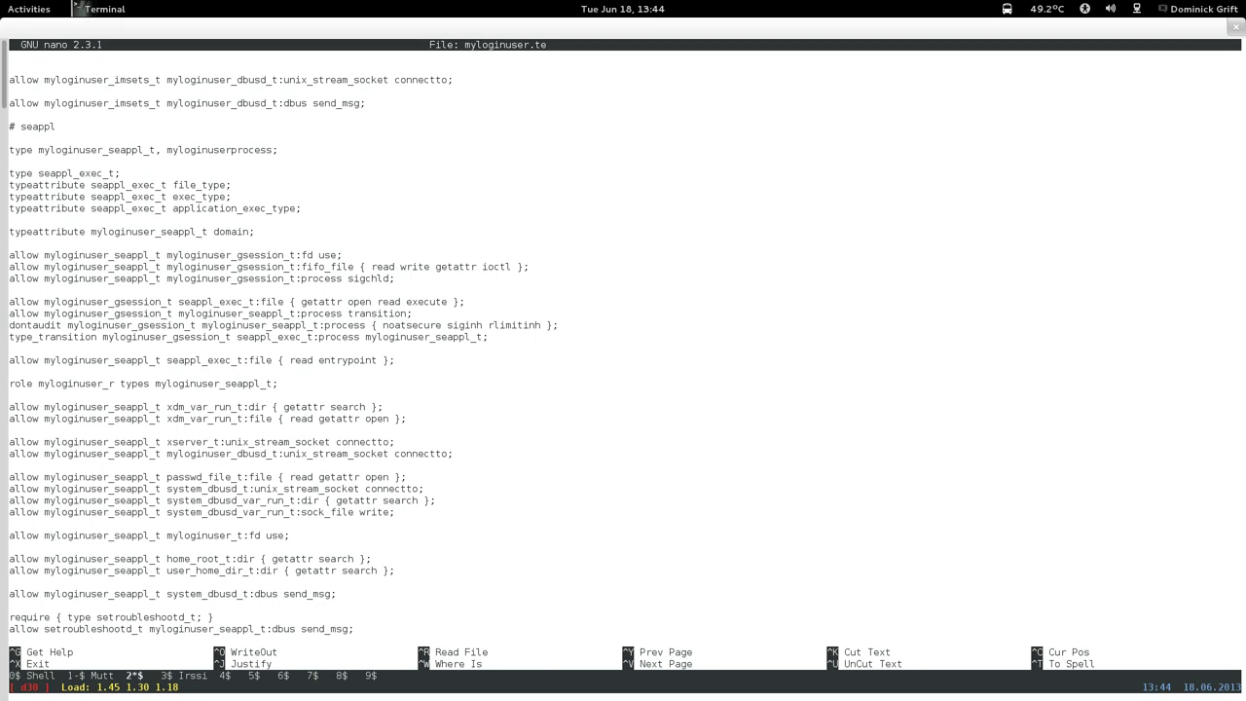
key(Page_Down)
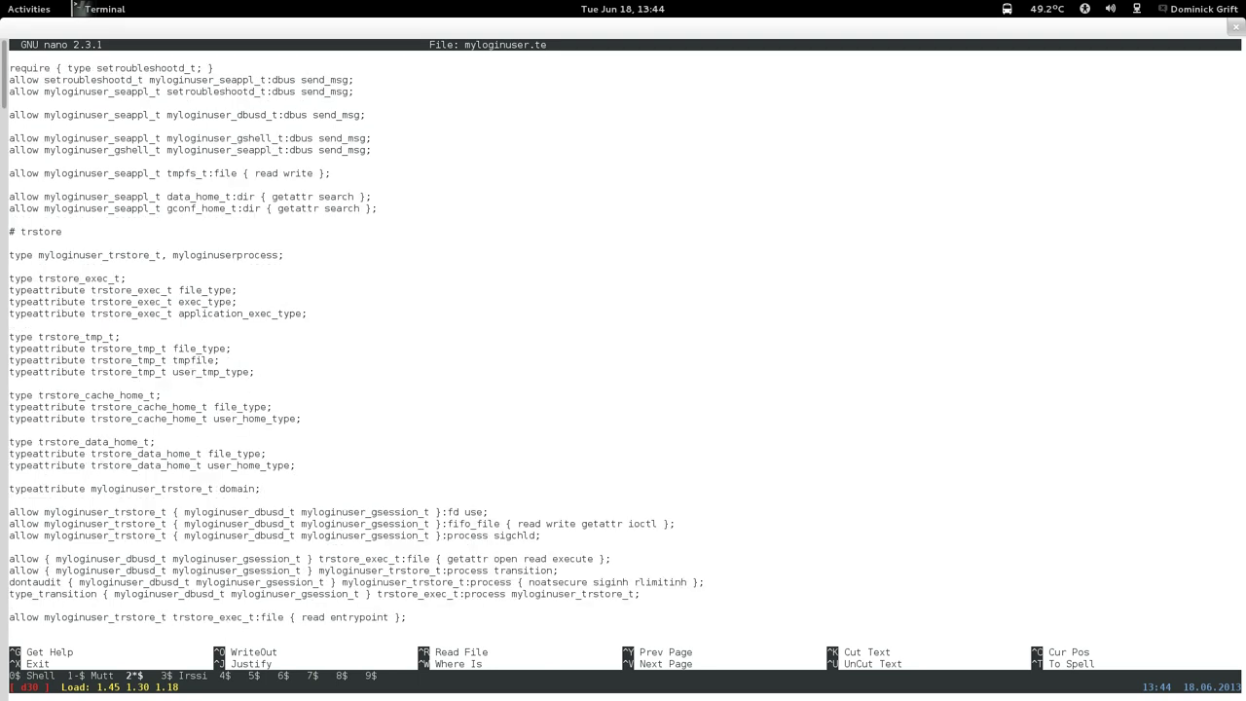
key(Page_Down)
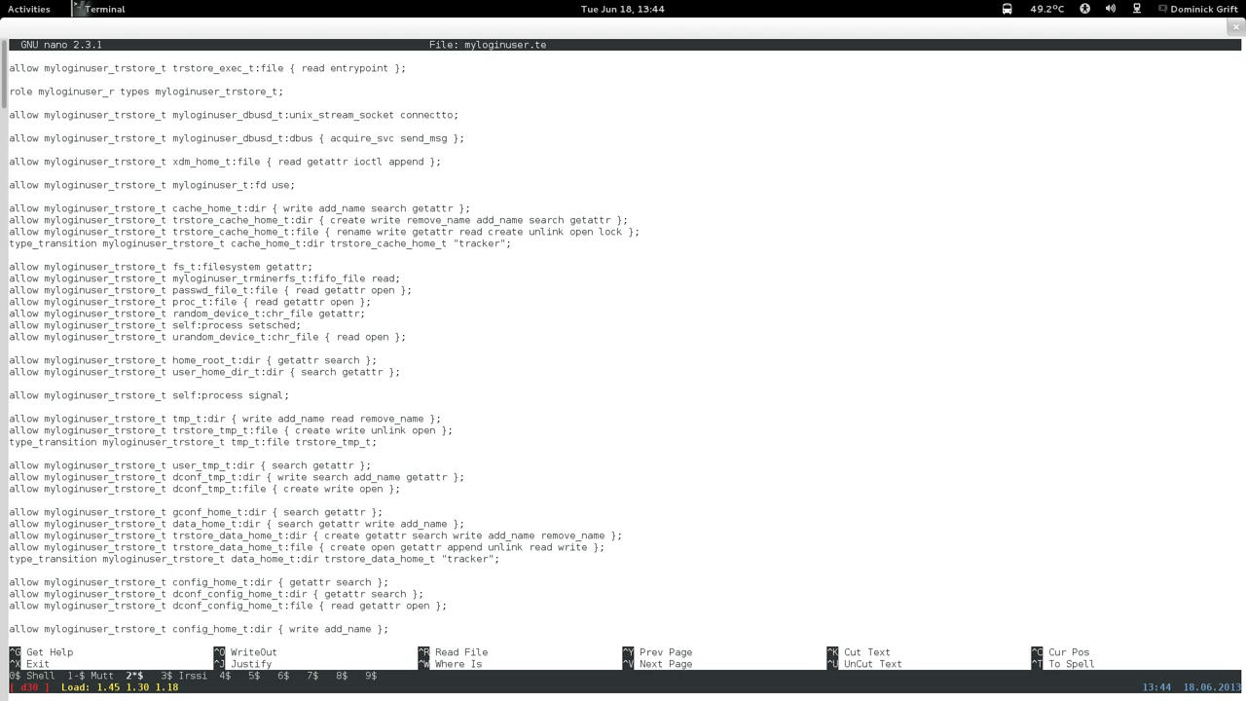
key(Page_Down)
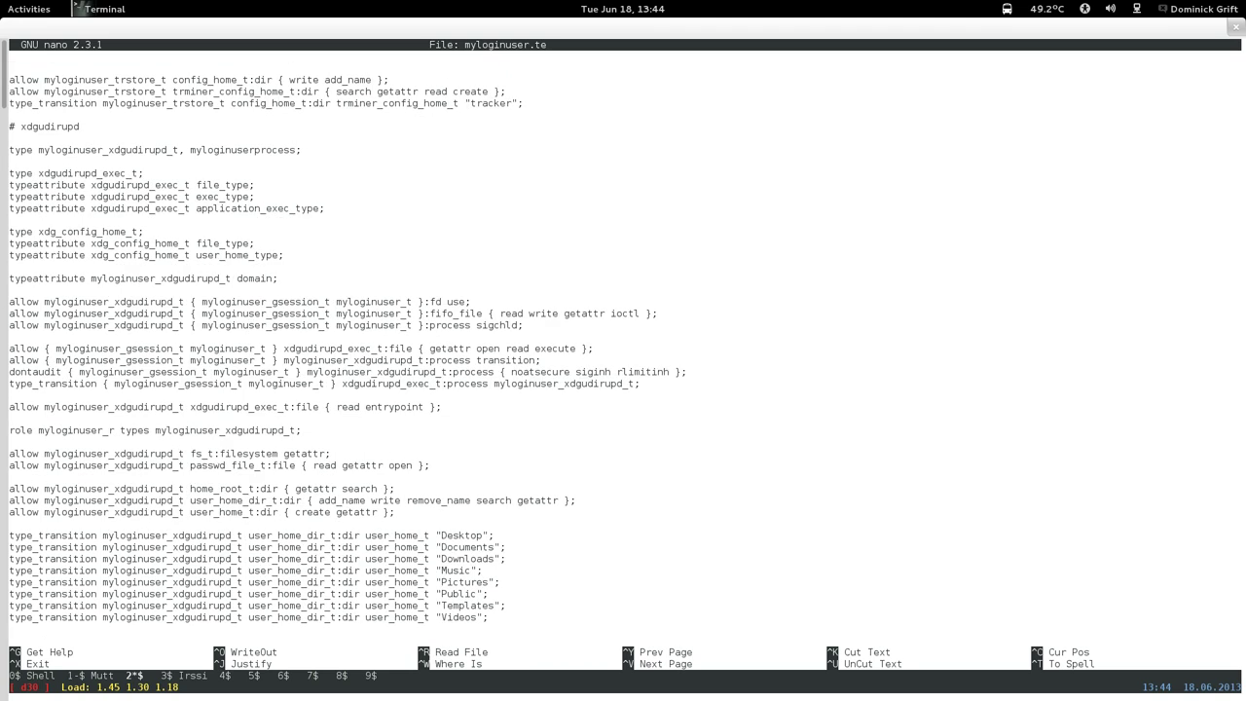
key(Page_Down)
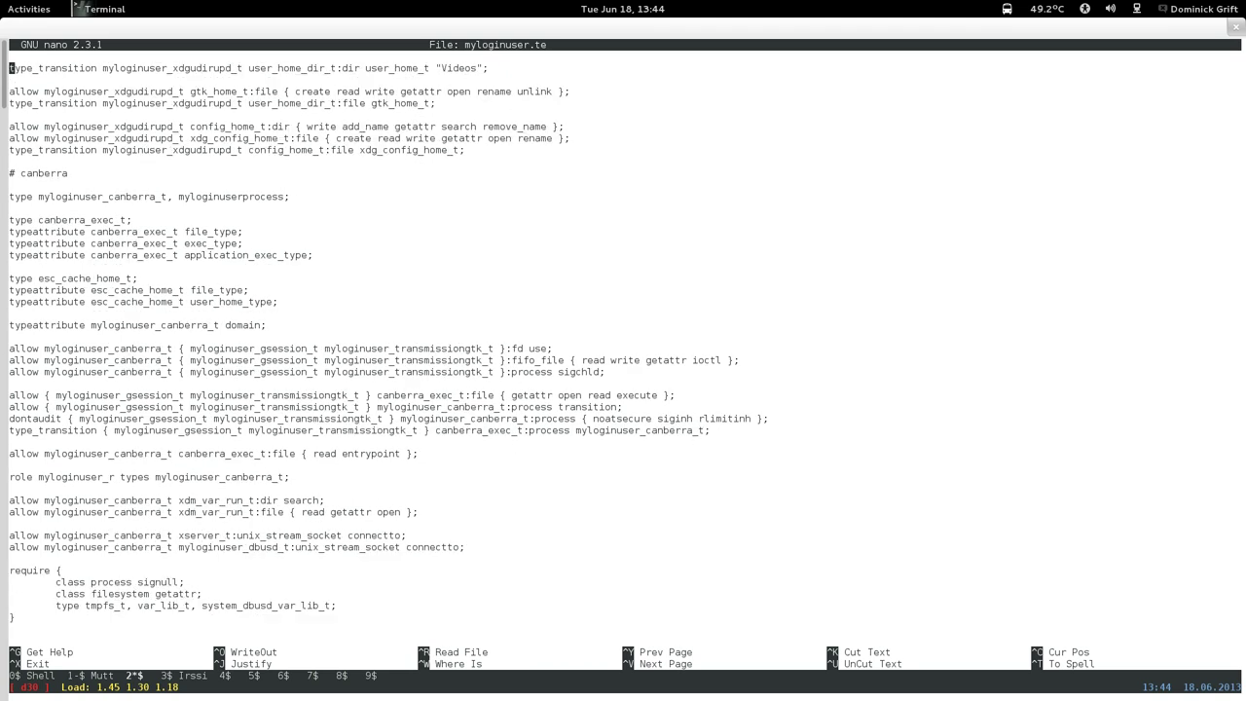
key(Page_Down)
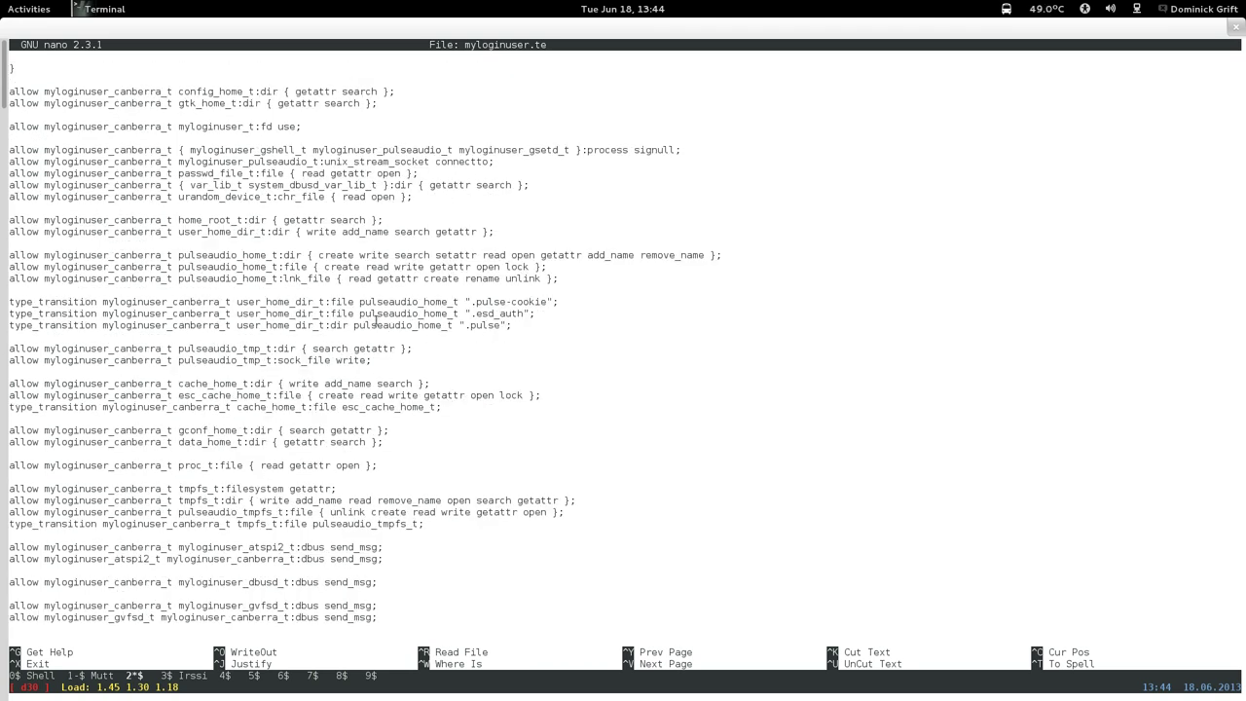
key(Page_Down)
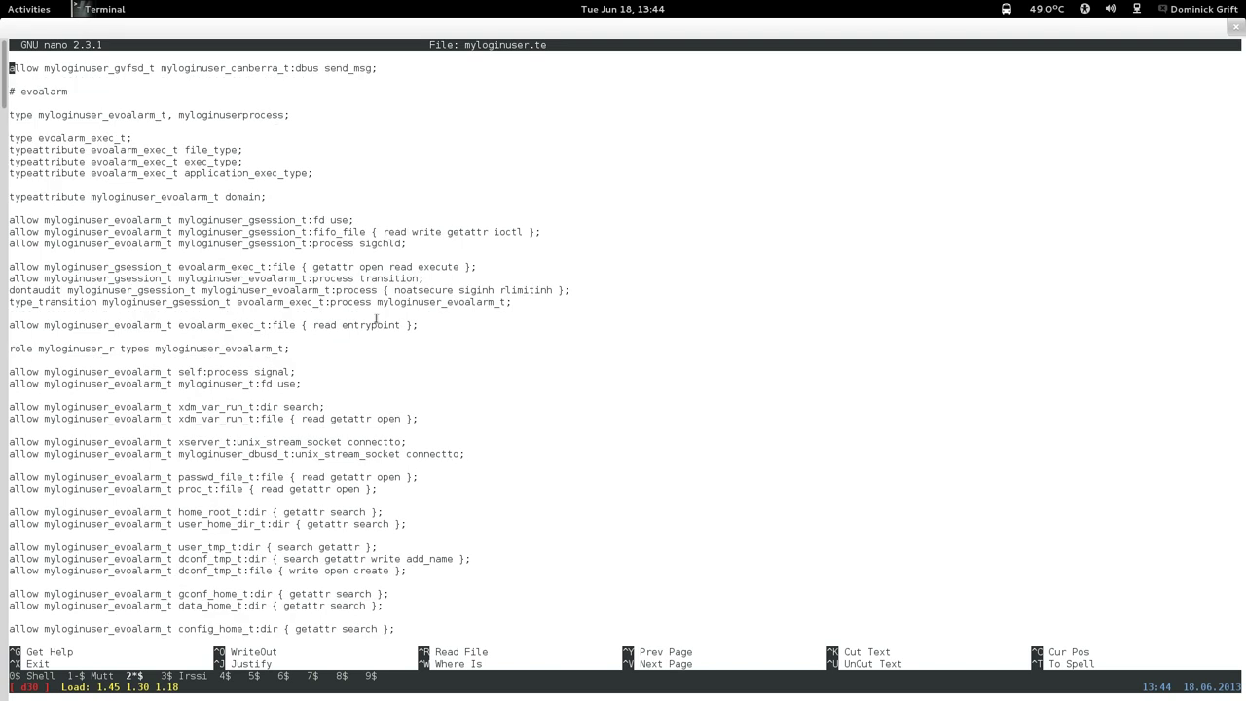
key(Page_Down)
key(Page_Down)
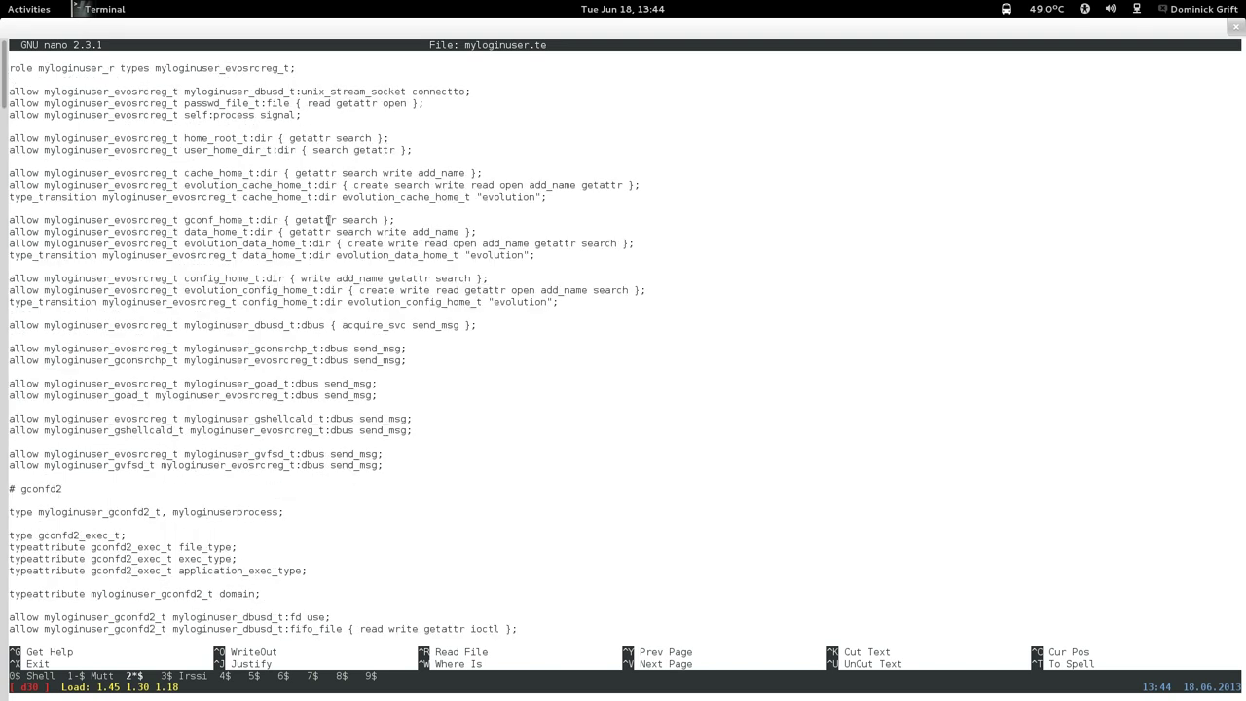
key(Page_Down)
key(Page_Down)
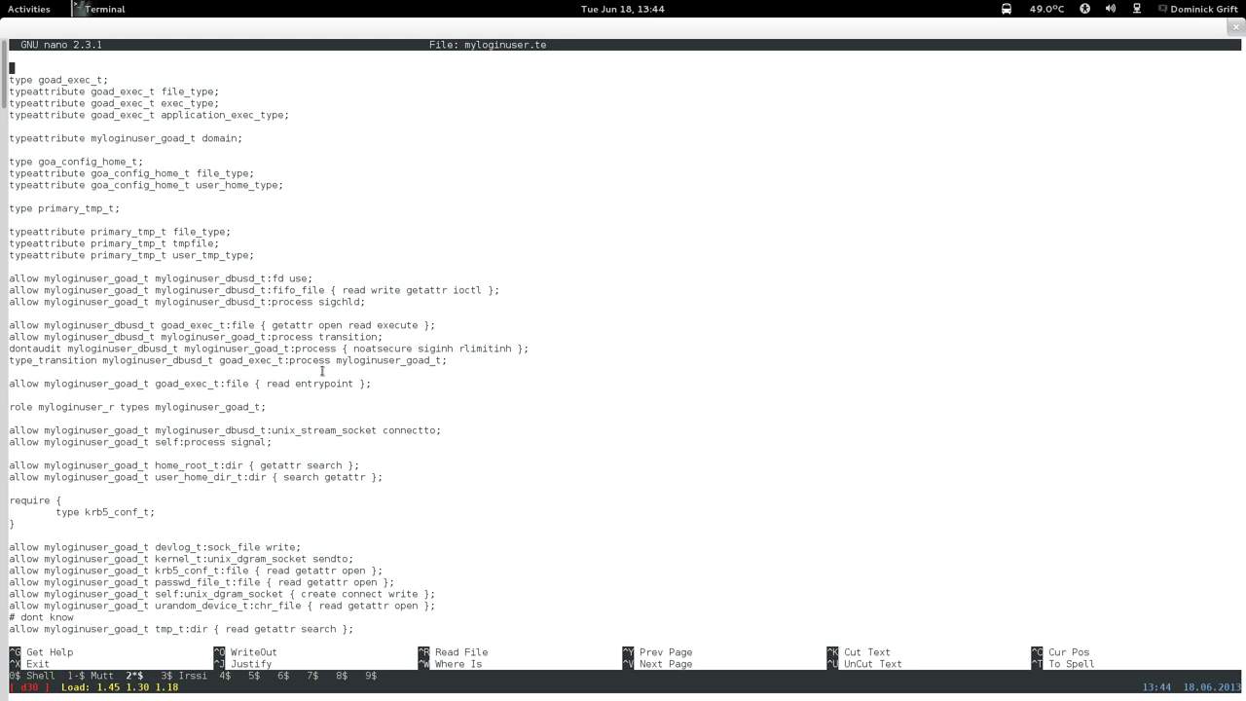
key(Page_Down)
key(Page_Down)
key(Page_Down)
key(Page_Down)
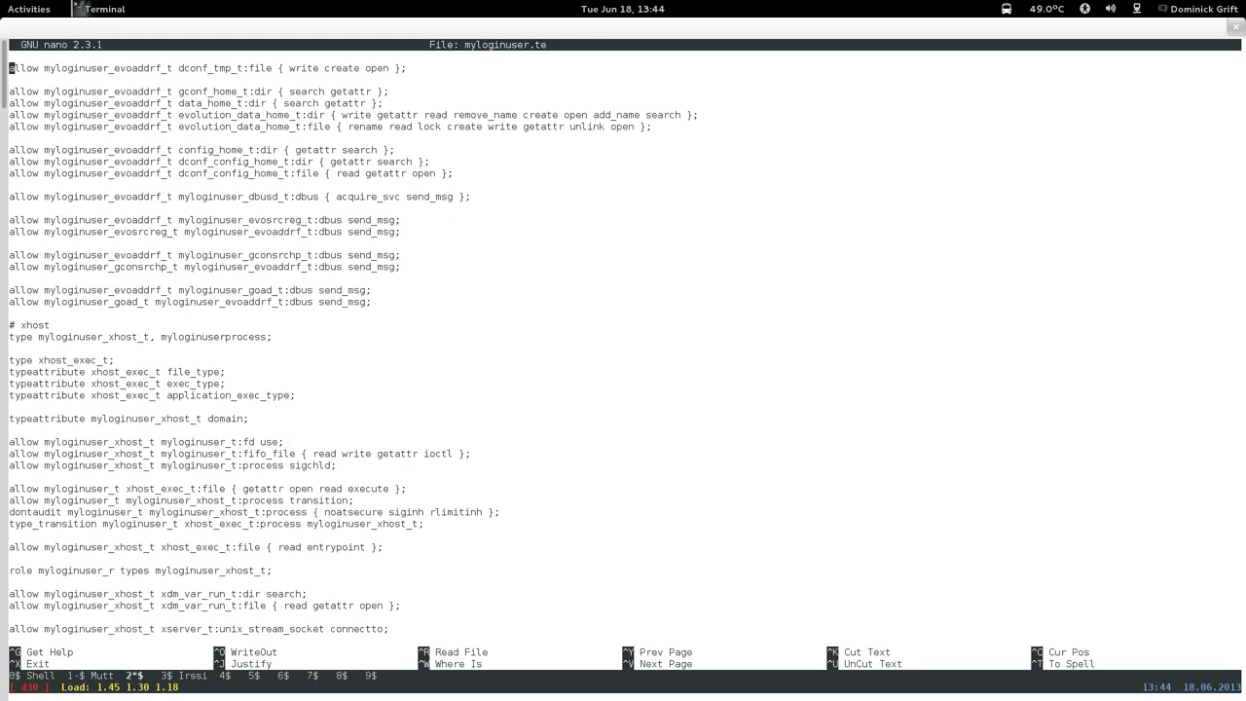
key(Page_Down)
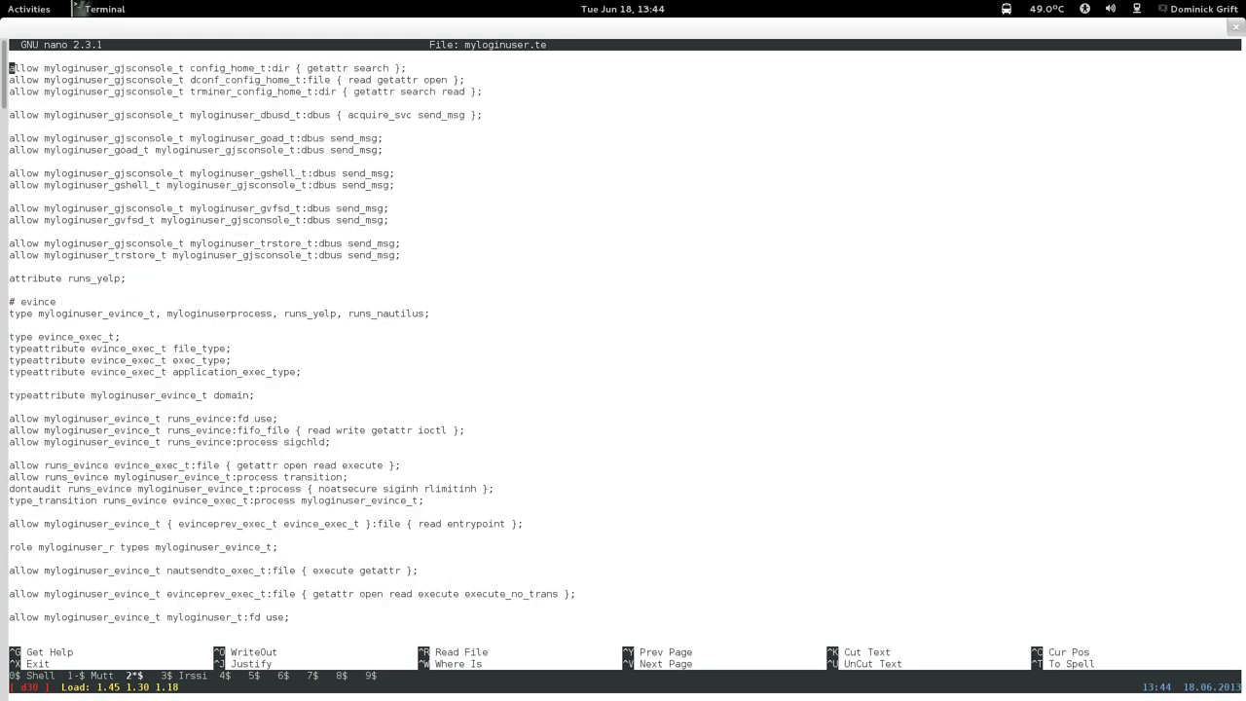
key(Page_Down)
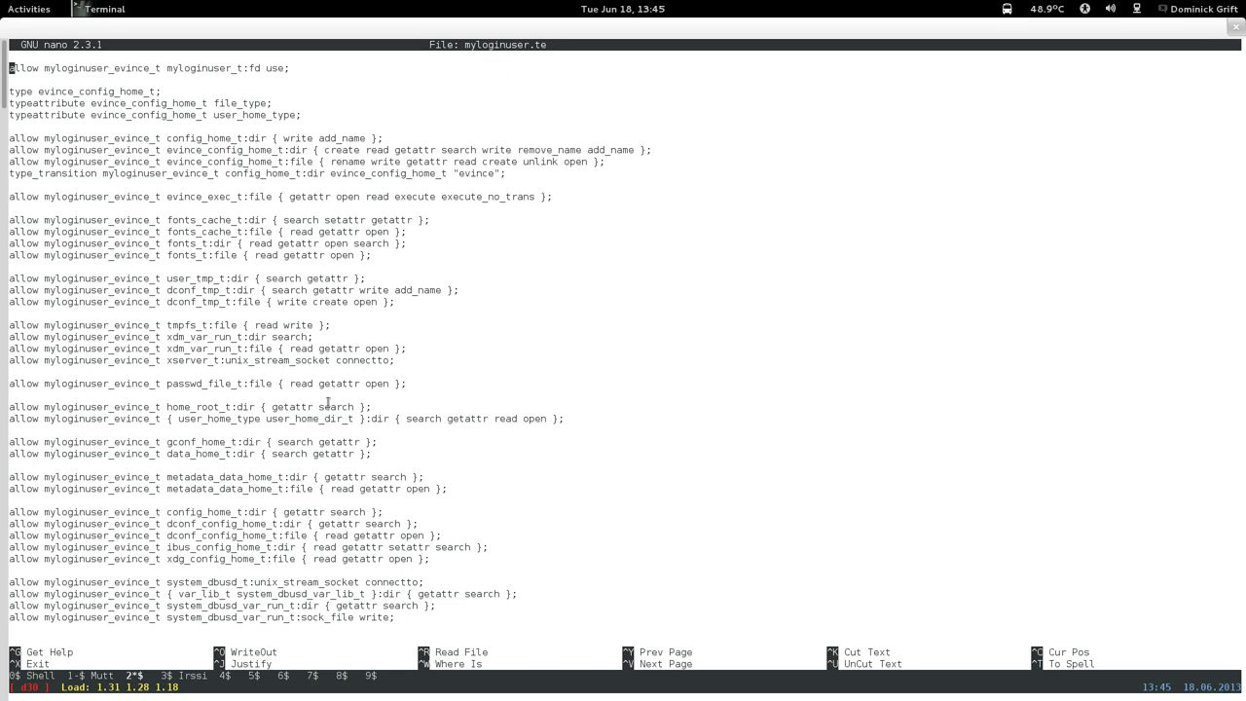
key(Page_Down)
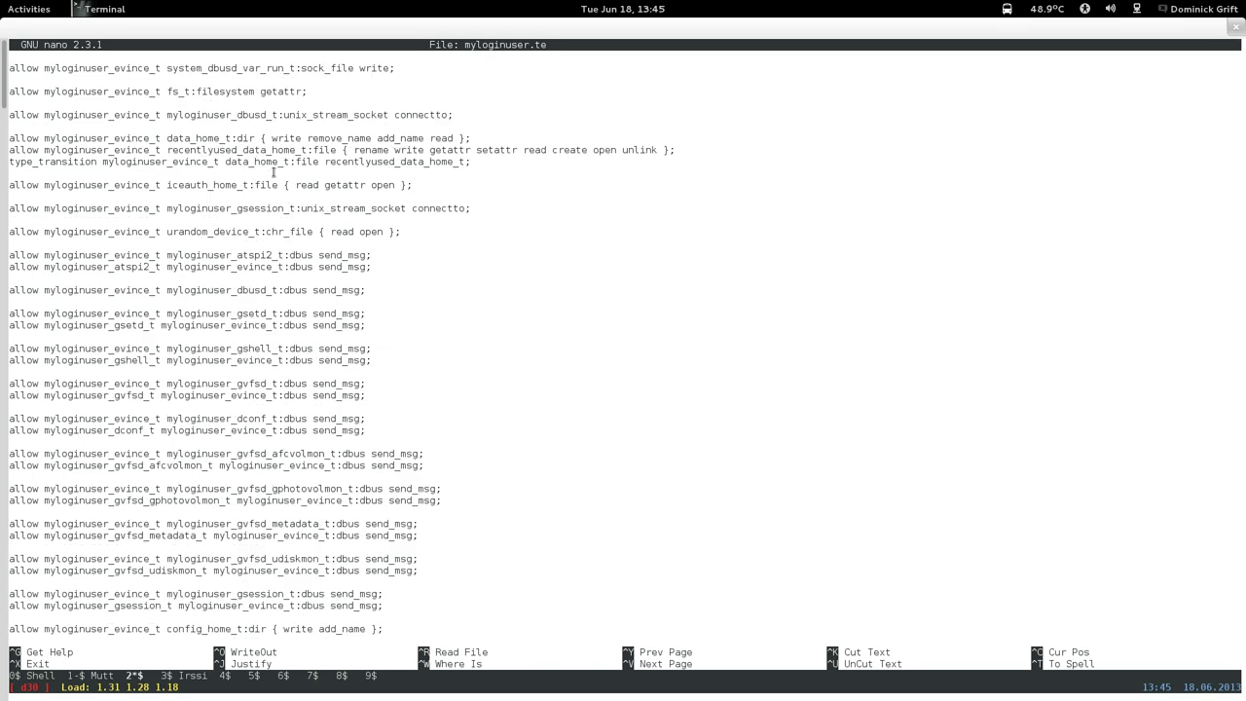
key(Page_Down)
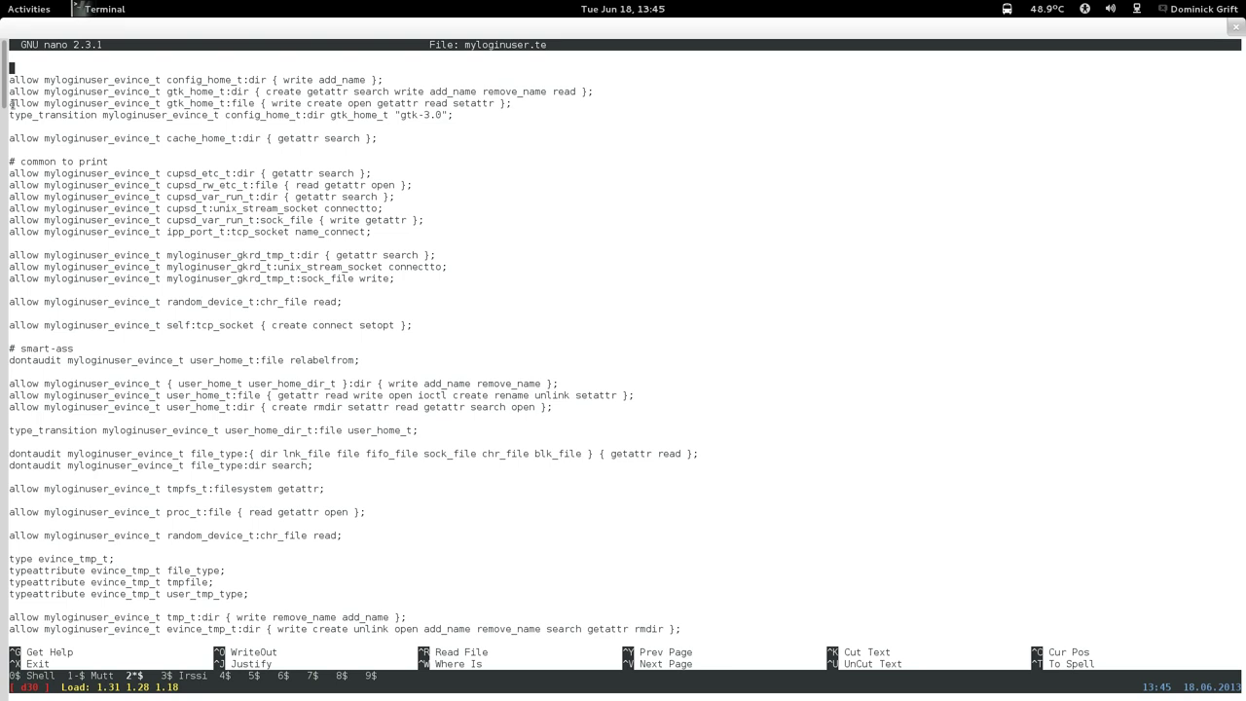
Copy the four evince gtk_home_t rules while leaving the originals in place.
key(Down)
key(ctrl+k)
key(ctrl+k)
key(ctrl+k)
key(ctrl+k)
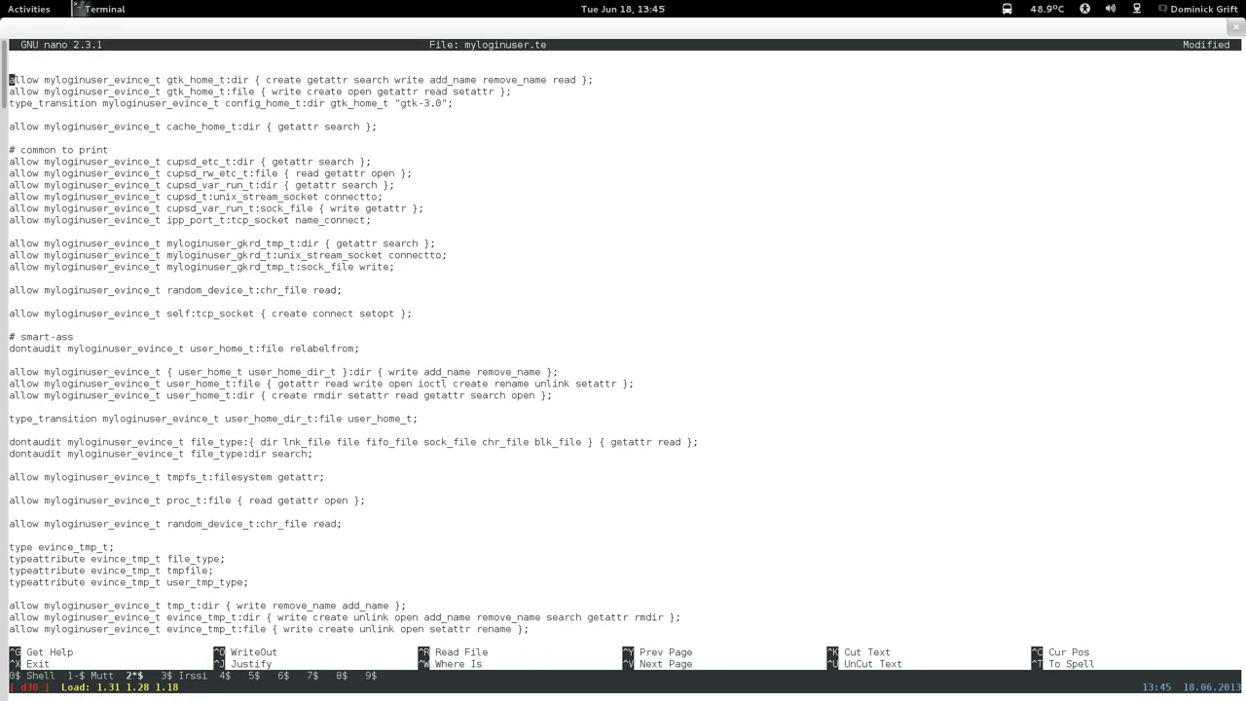
key(ctrl+u)
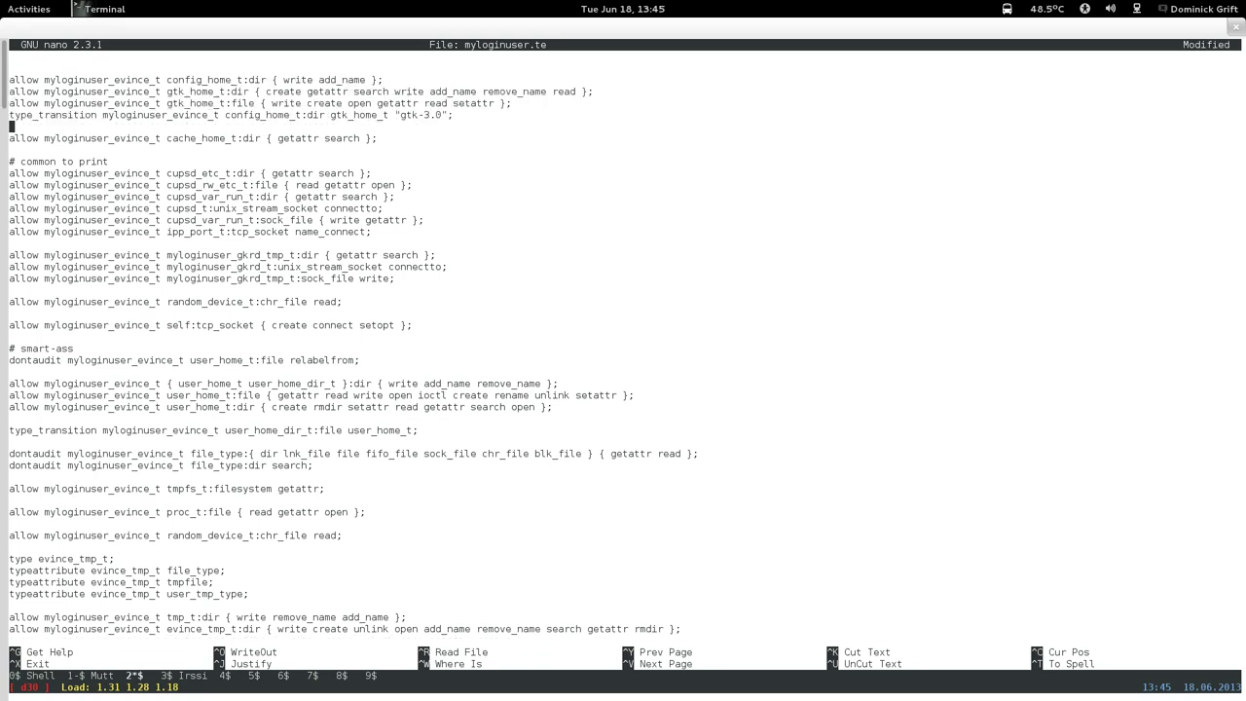
key(Up)
key(Up)
key(Up)
key(Up)
key(Up)
key(Up)
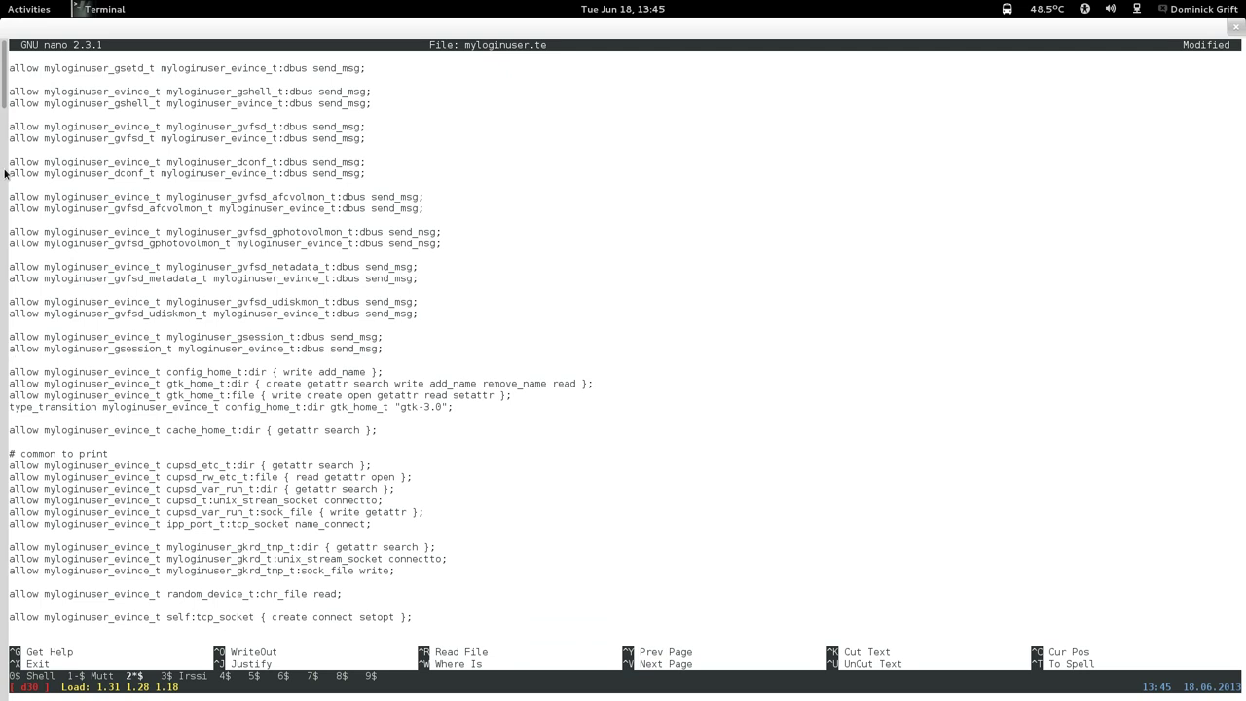
key(Page_Down)
key(Page_Down)
key(Page_Down)
key(Page_Down)
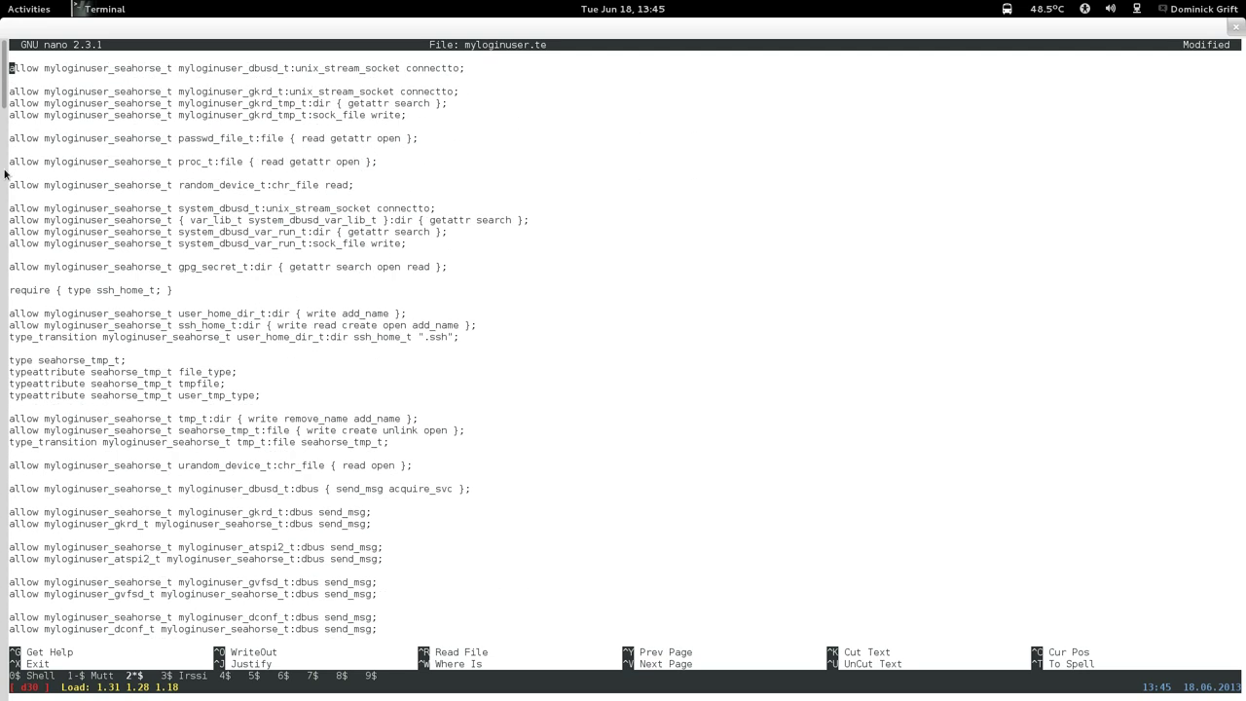
key(Page_Down)
key(Page_Up)
key(Page_Up)
Paste the four evince rules on a new line below the seahorse gpg_secret_t rule.
click(8, 198)
key(Down)
key(Down)
key(Down)
key(Down)
key(Down)
key(Down)
key(Down)
key(Return)
key(Return)
key(Up)
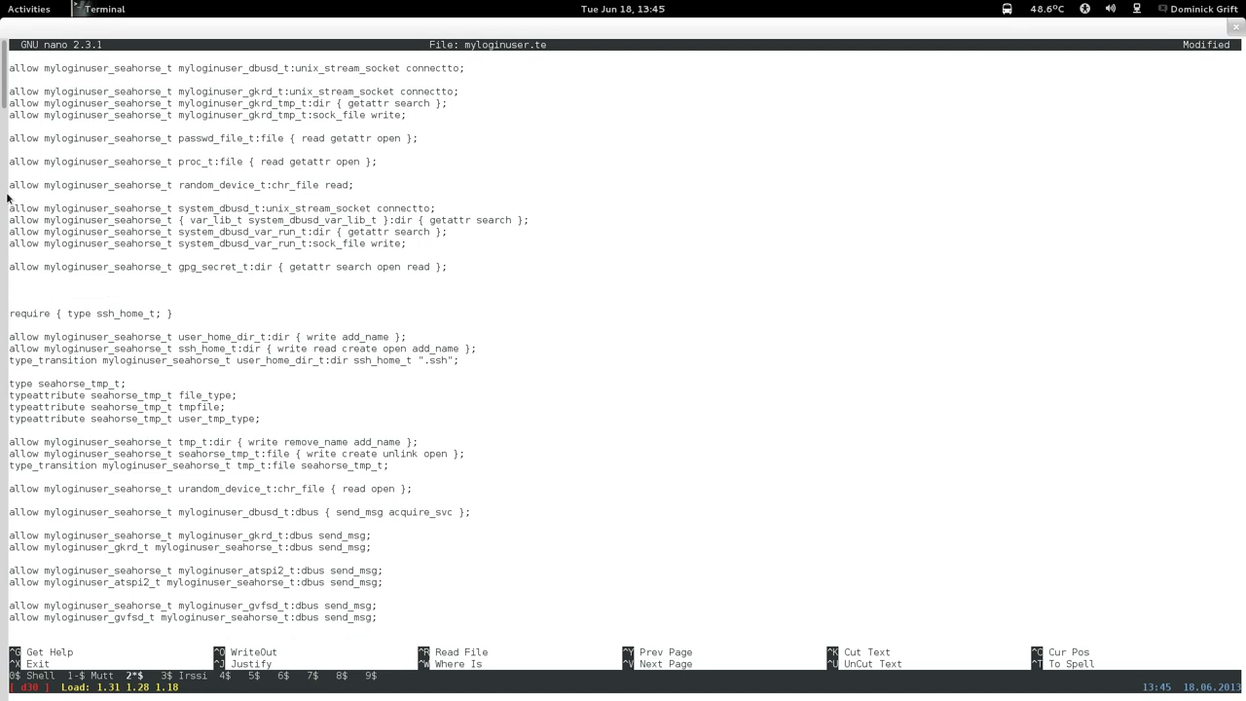
text(allow myloginuser_evince_t config_home_t:dir { write add_name }; allow myloginuser_evince_t gtk_home_t:dir { create getattr search write add_name remove_name read }; allow myloginuser_evince_t gtk_home_t:file { write create open getattr read setattr }; type_transition myloginuser_evince_t config_home_t:dir gtk_home_t "gtk-3.0";)
Rename the domain in the first three pasted rules from evince to seahorse.
key(Up)
key(Up)
key(Up)
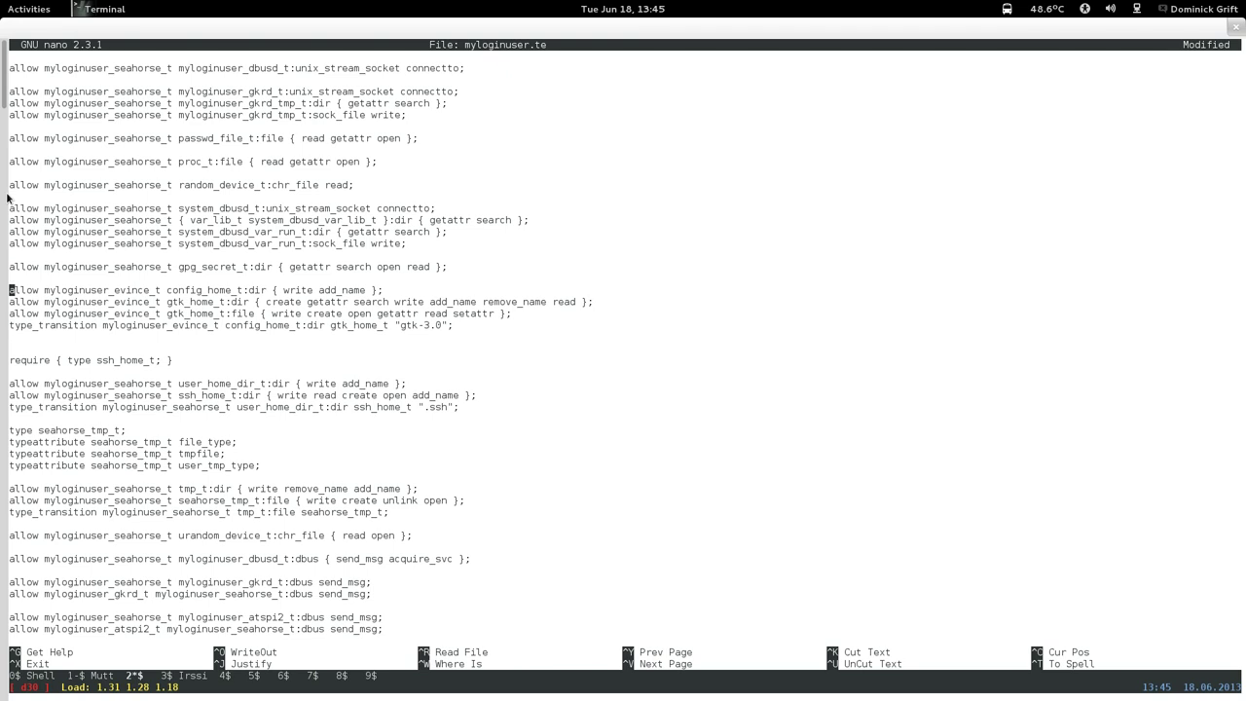
key(Right)
key(Right)
key(Right)
key(Right)
key(Right)
key(Right)
key(Right)
key(Right)
key(Right)
key(Right)
key(Right)
key(Right)
key(Right)
key(Right)
key(Right)
key(Right)
key(Right)
key(Right)
key(Right)
key(Right)
key(BackSpace)
key(BackSpace)
key(BackSpace)
key(BackSpace)
key(BackSpace)
key(BackSpace)
text(seaho)
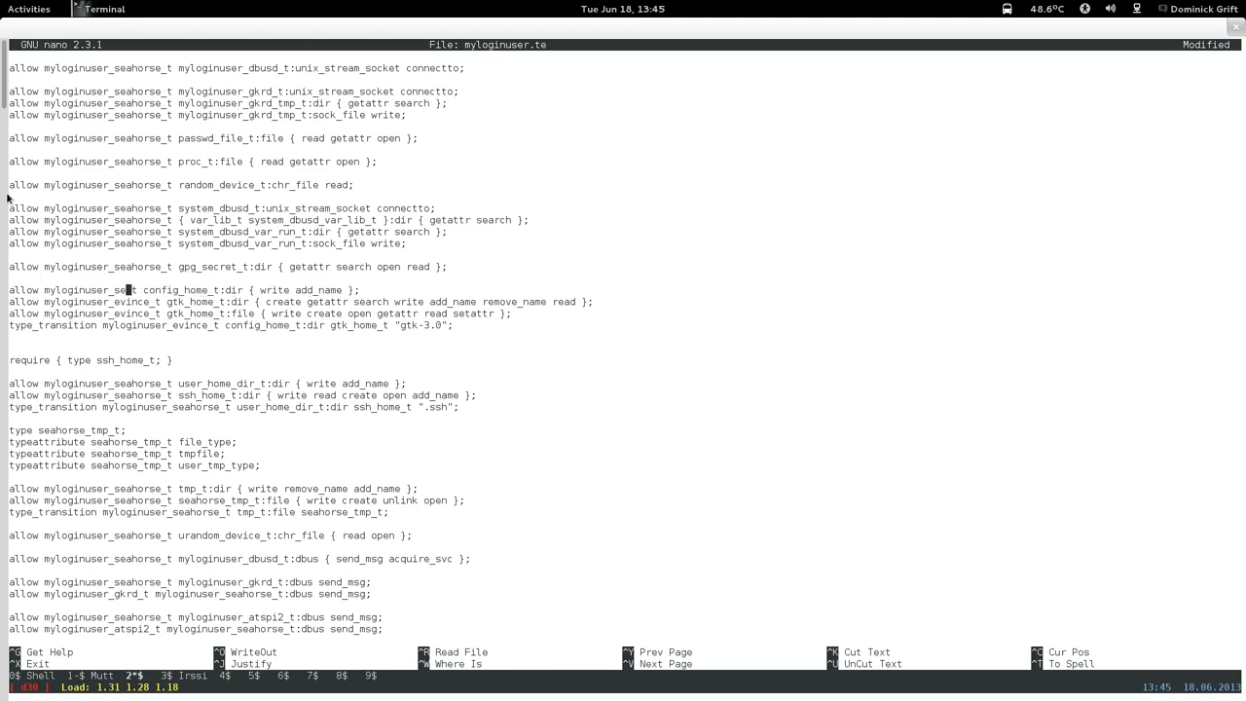
text(rse)
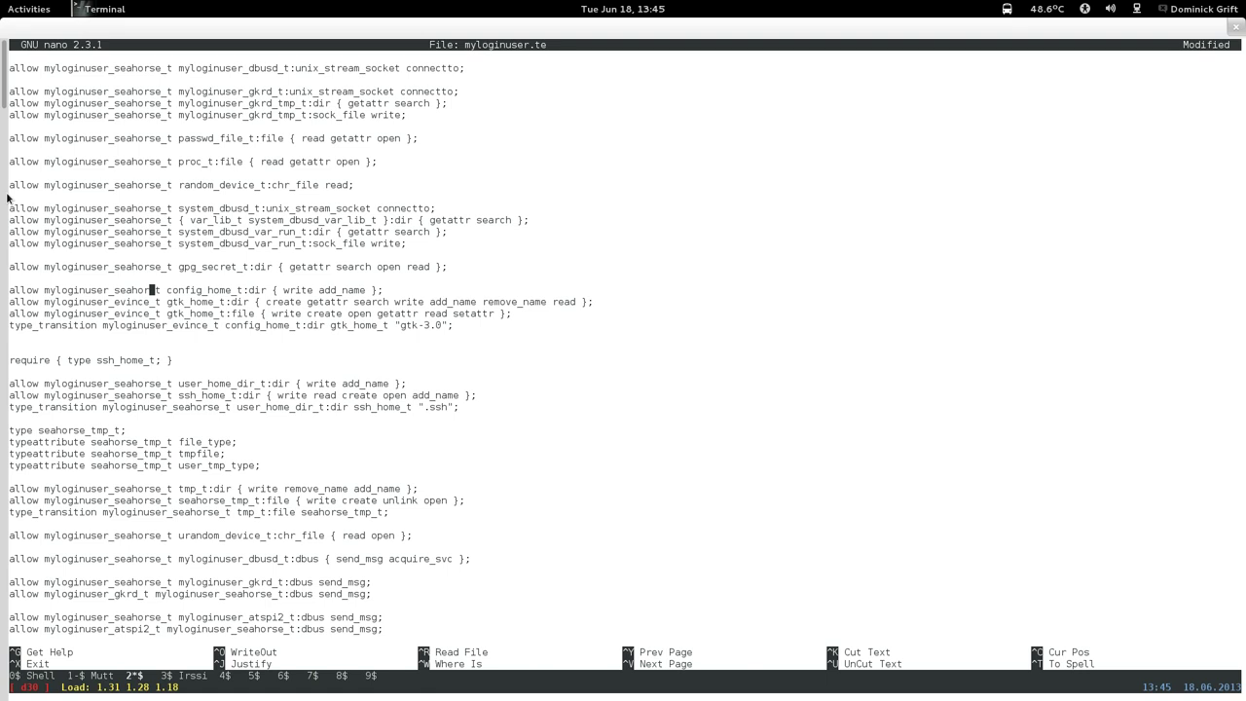
key(Down)
key(Left)
key(Left)
key(BackSpace)
key(BackSpace)
key(BackSpace)
key(BackSpace)
key(BackSpace)
key(BackSpace)
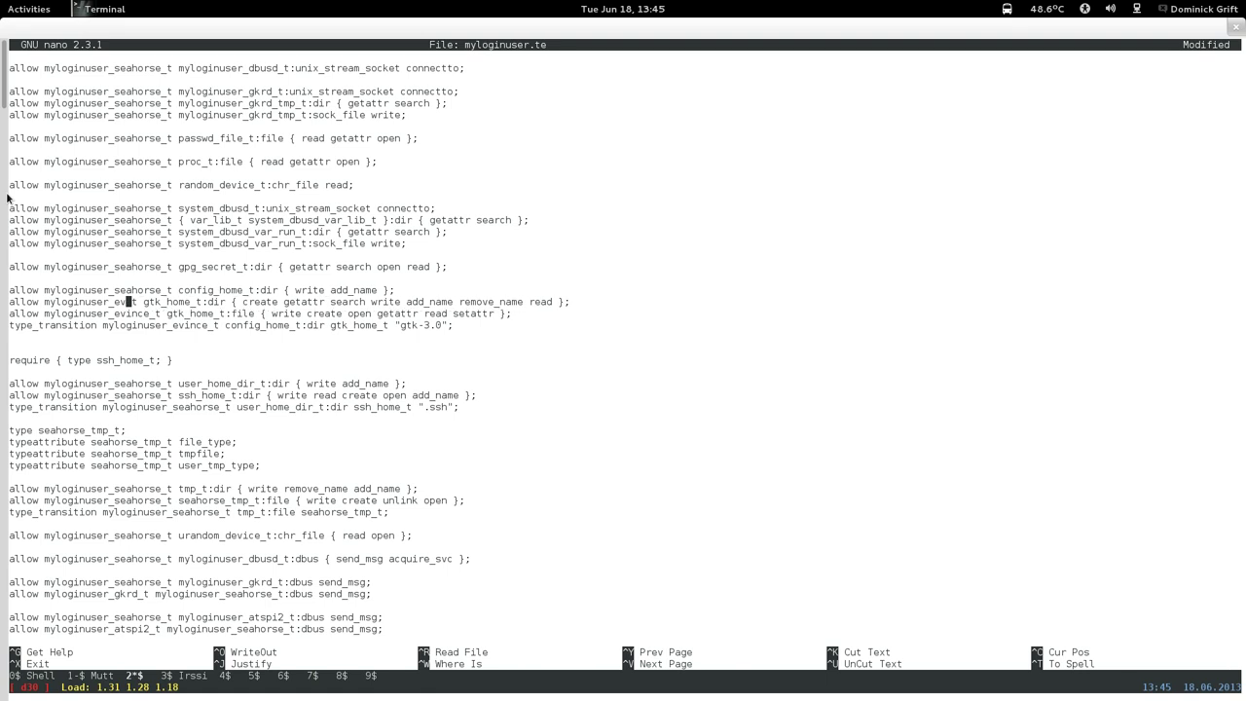
text(seahorse)
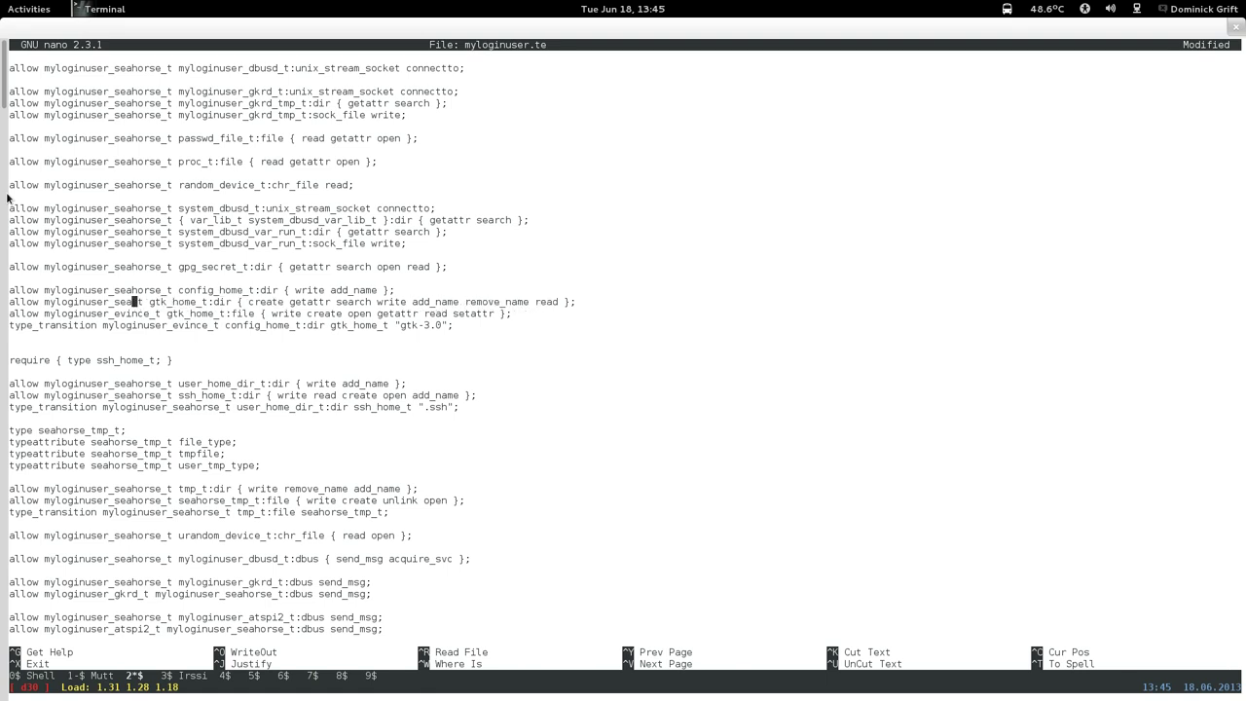
key(Down)
key(Left)
key(Left)
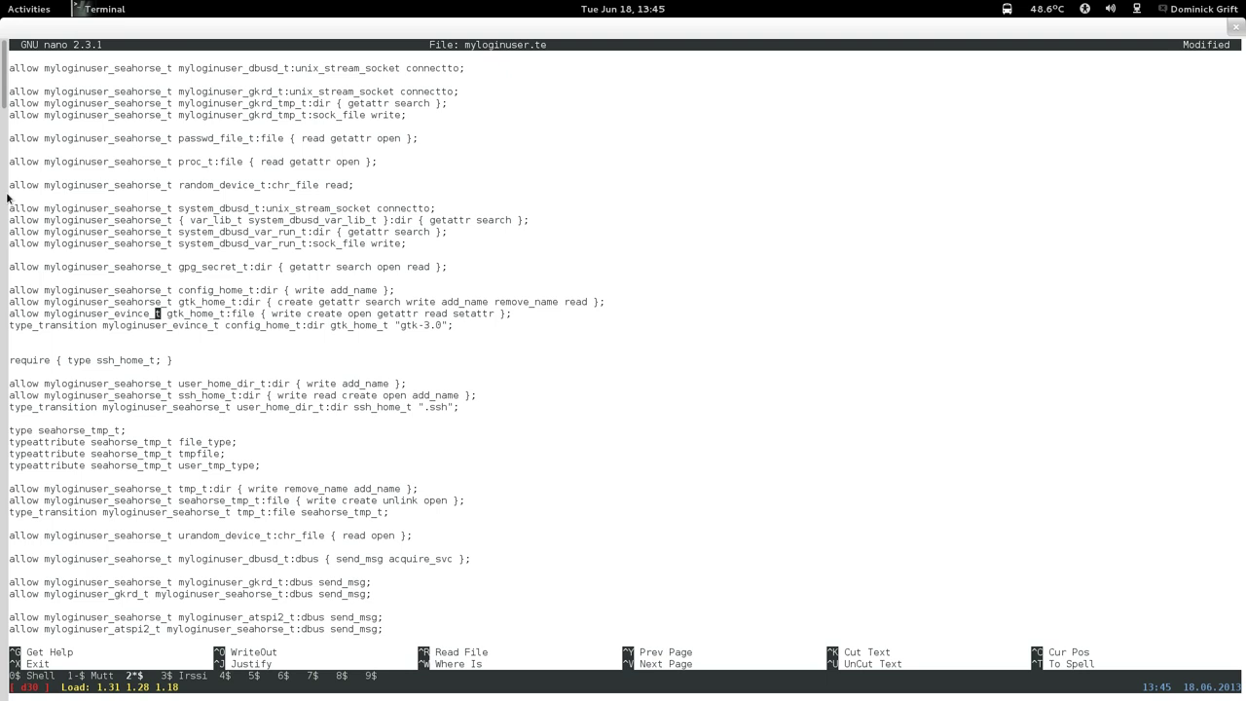
key(BackSpace)
key(BackSpace)
key(BackSpace)
key(BackSpace)
key(BackSpace)
key(BackSpace)
text(seahorse)
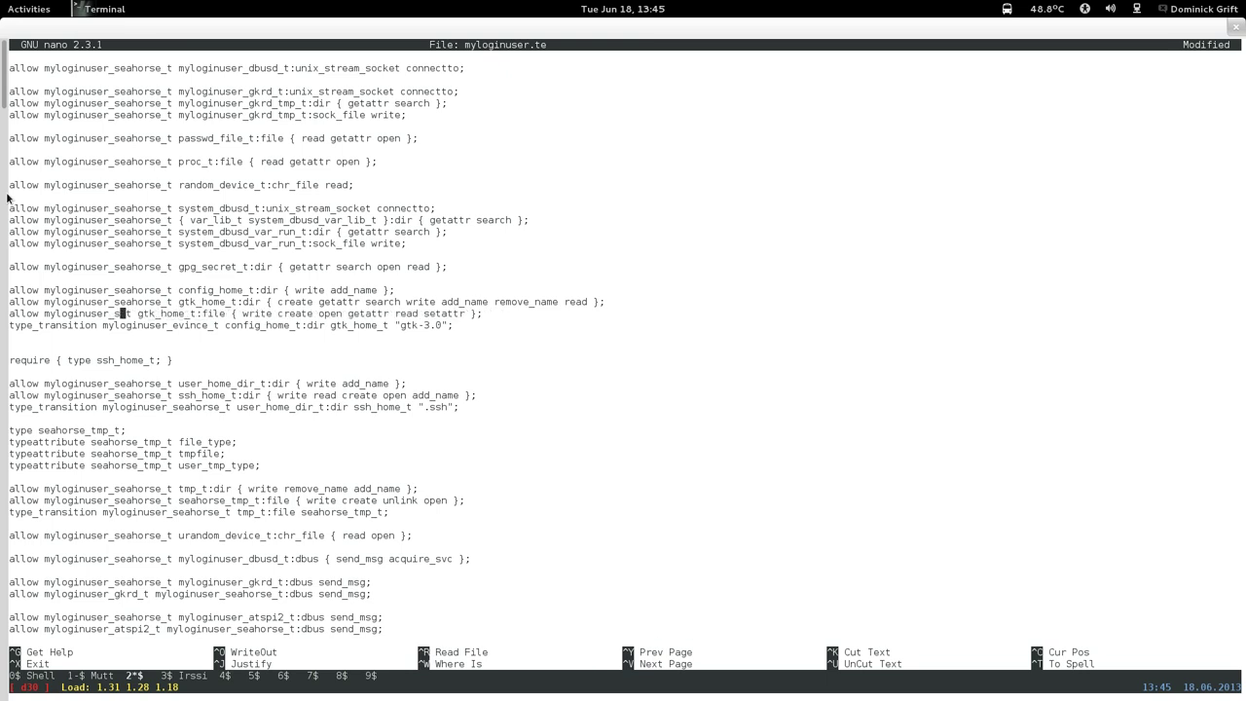
Switch the gtk-3.0 type_transition rule's domain from evince to myloginuser_seahorse_t.
key(Down)
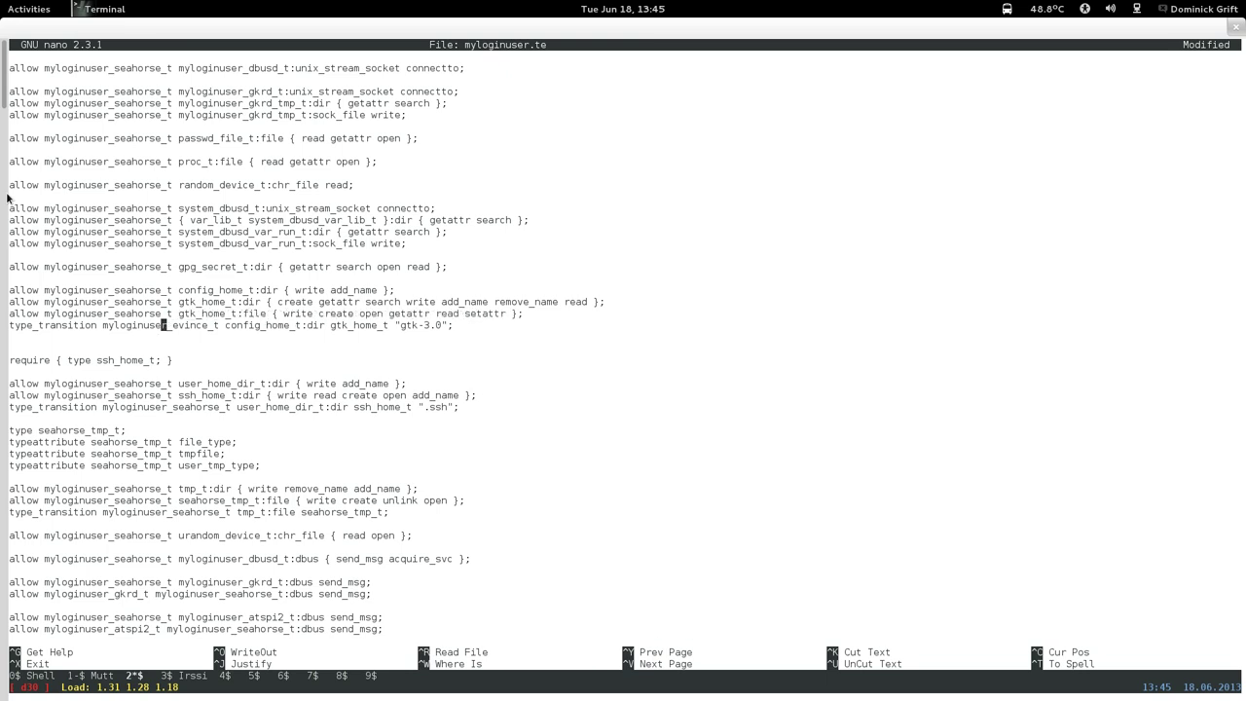
key(Right)
key(Right)
key(Right)
key(Right)
key(Right)
key(Right)
key(Right)
key(Right)
key(BackSpace)
key(BackSpace)
key(BackSpace)
key(BackSpace)
key(BackSpace)
key(BackSpace)
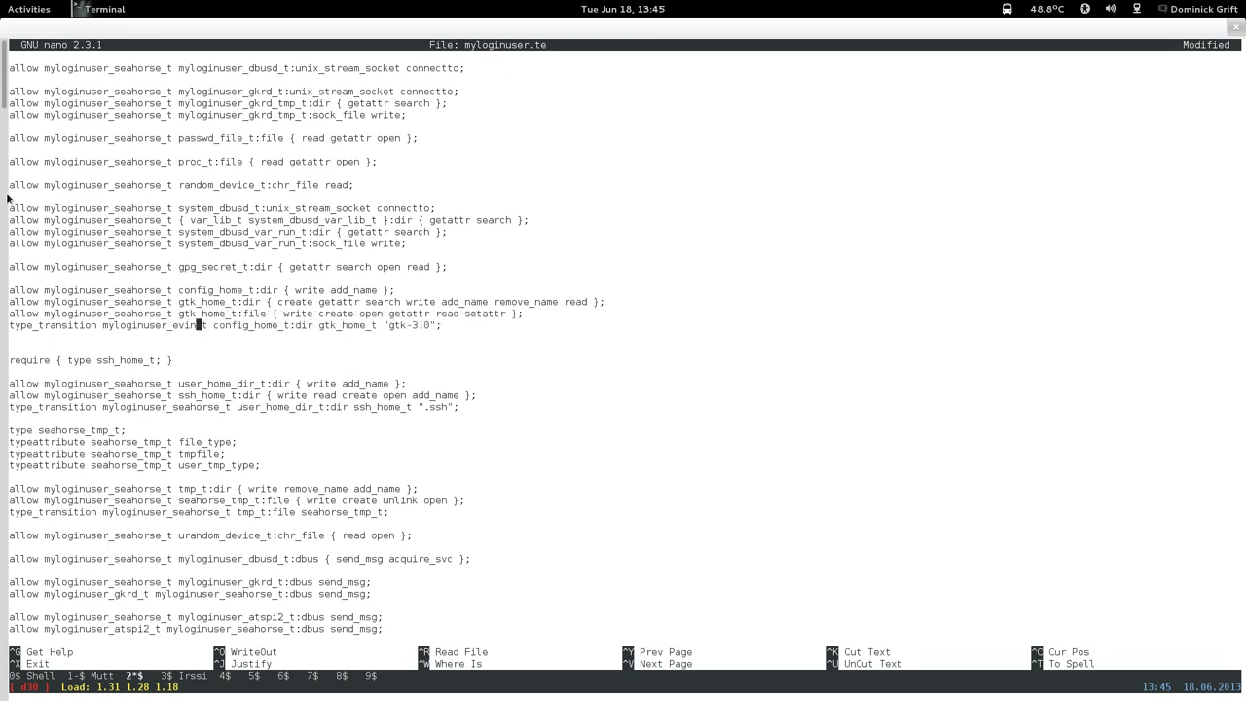
text(seahorse)
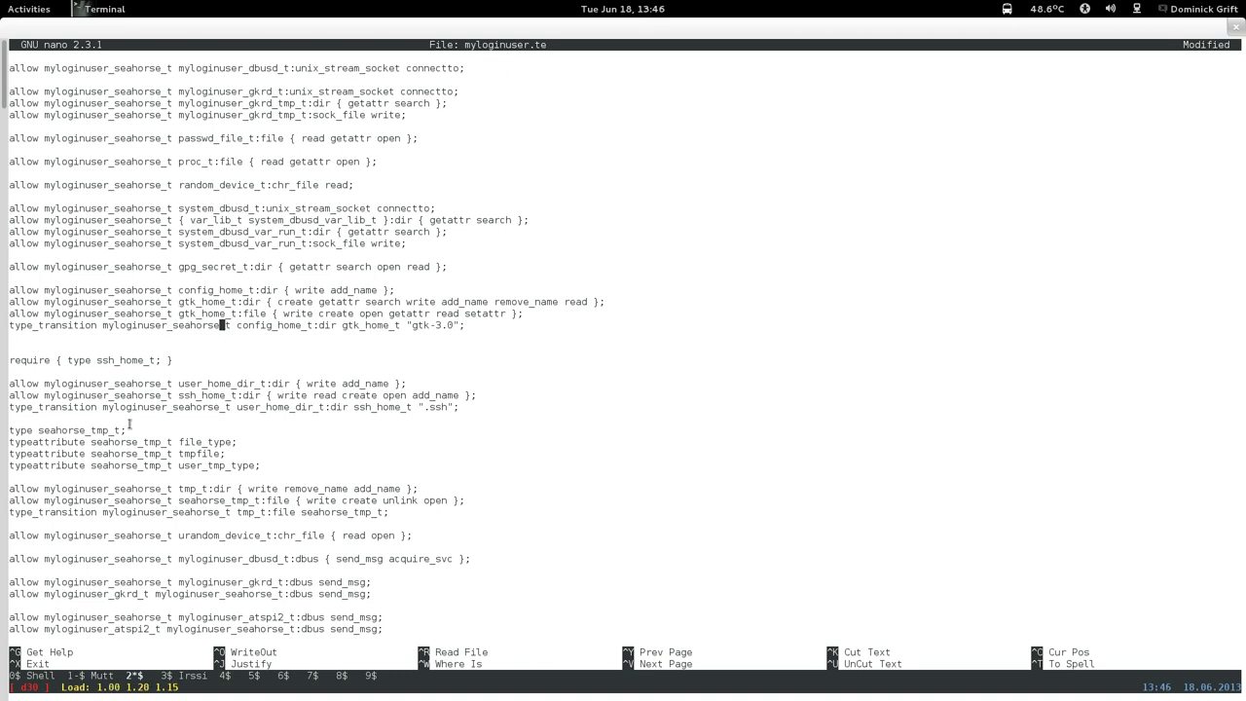
Page back through the policy file to the gvfsd_recent rules.
key(Page_Up)
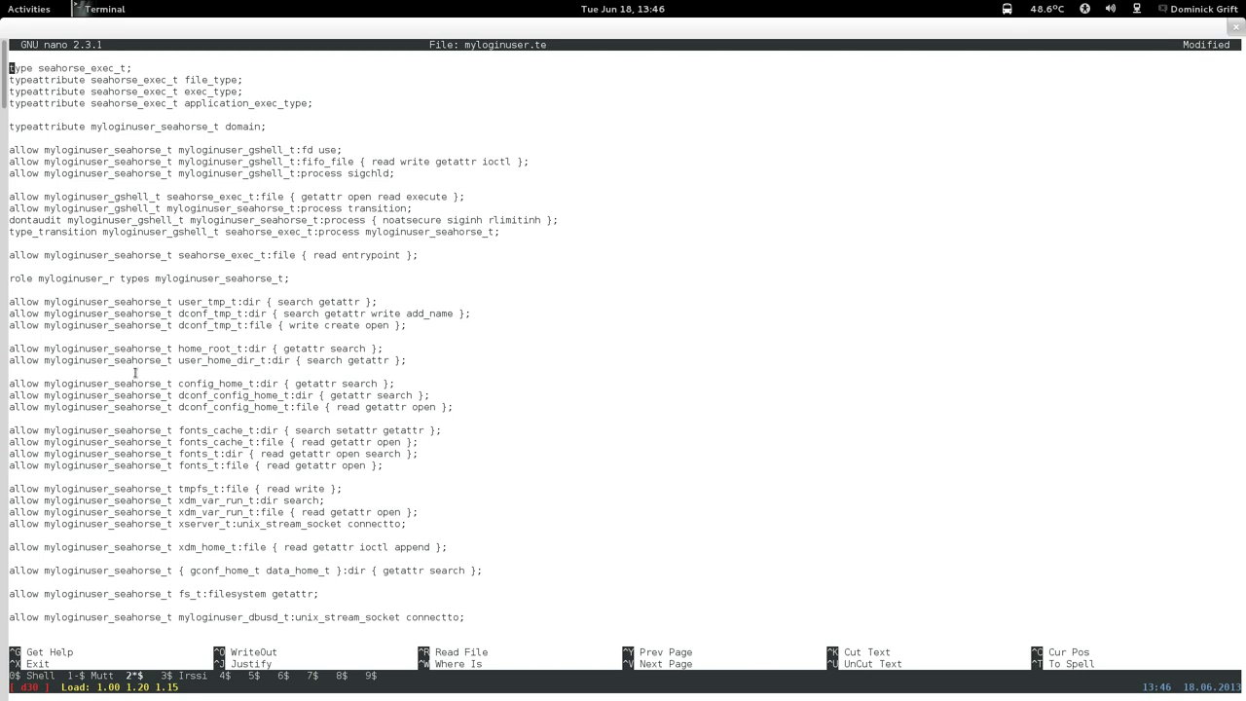
key(Page_Up)
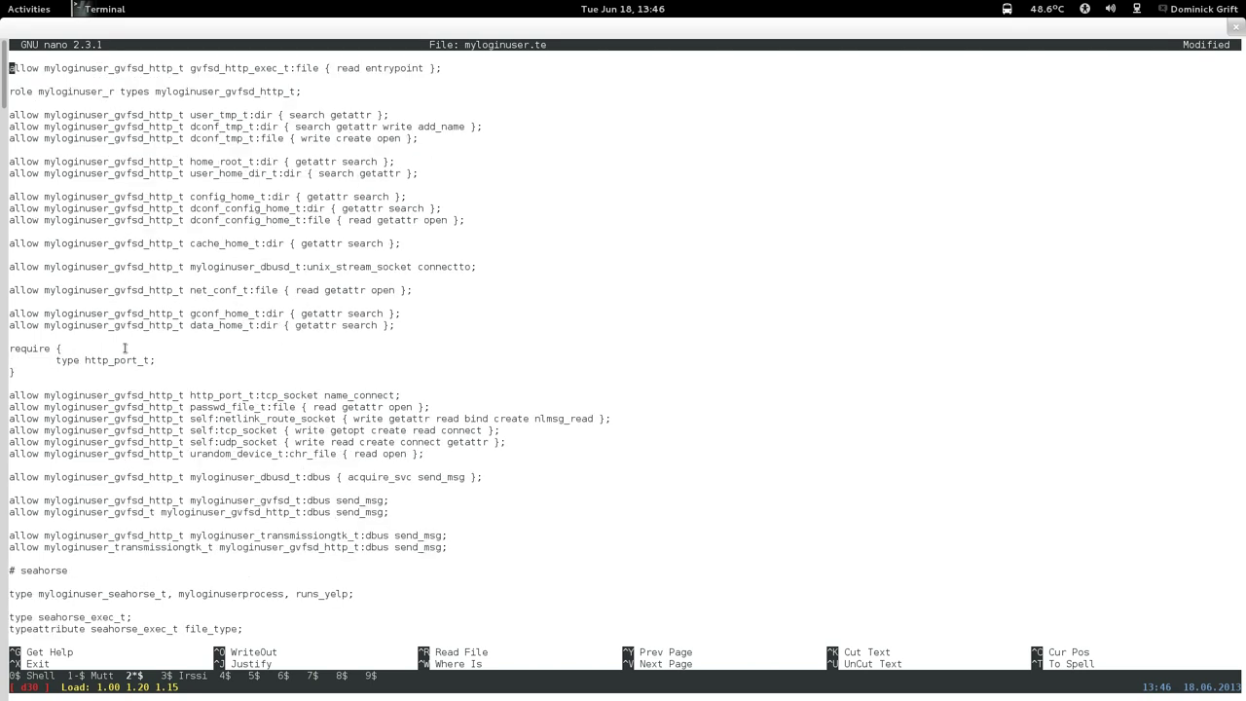
key(Page_Up)
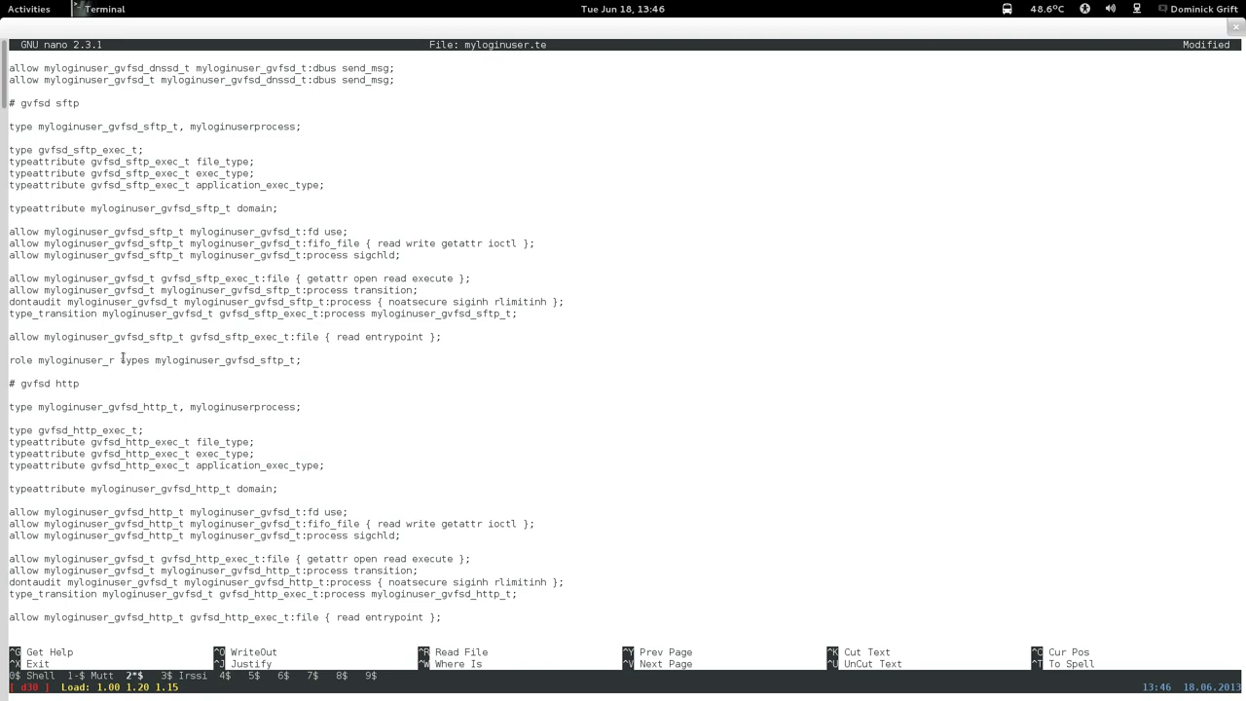
key(Page_Up)
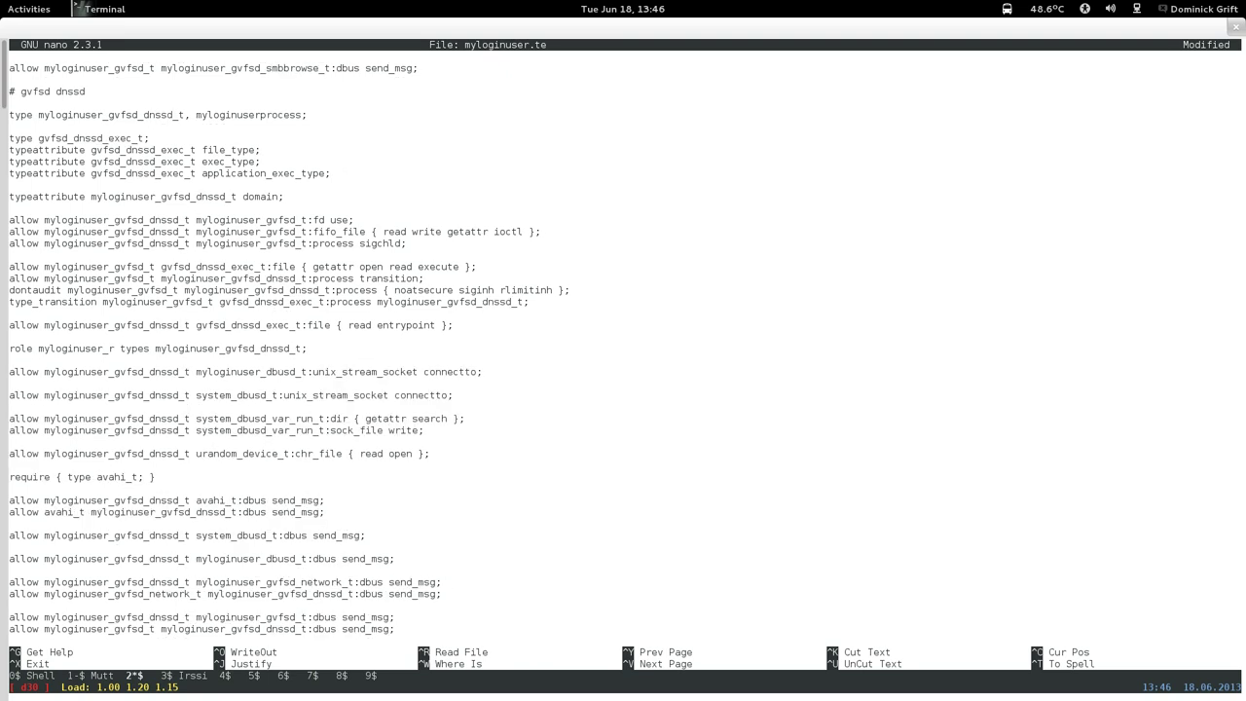
key(Page_Up)
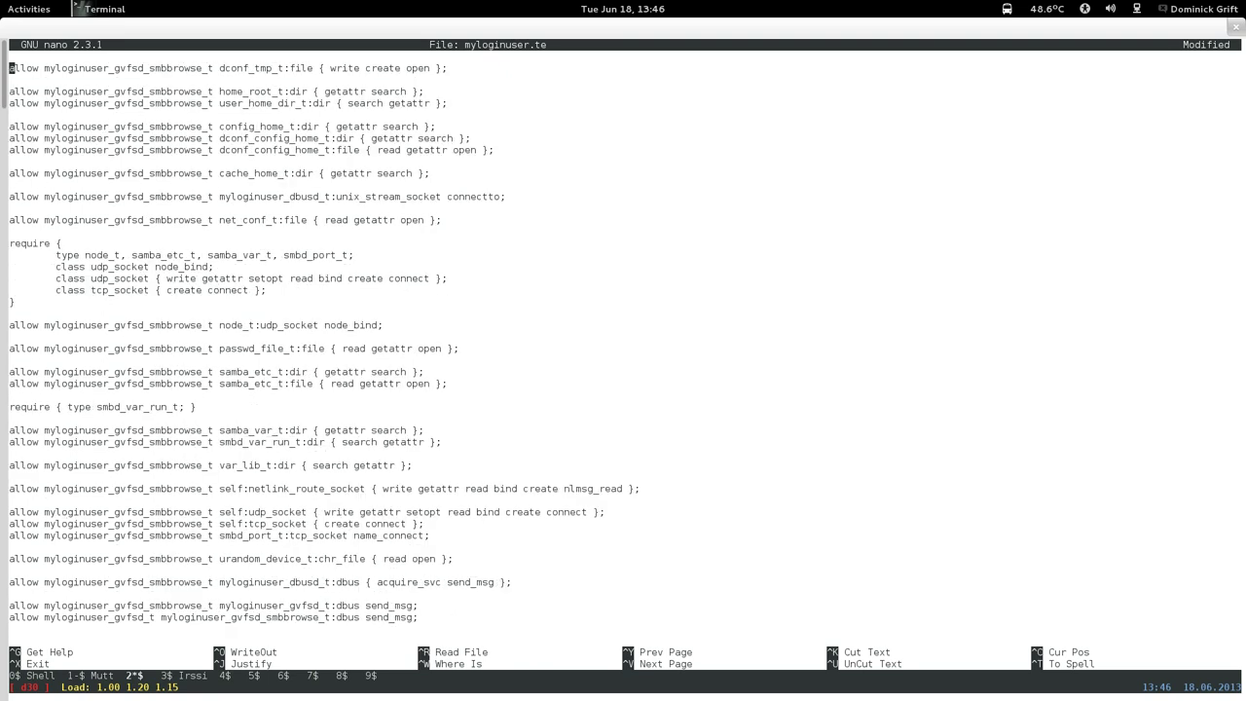
key(Page_Up)
key(Page_Up)
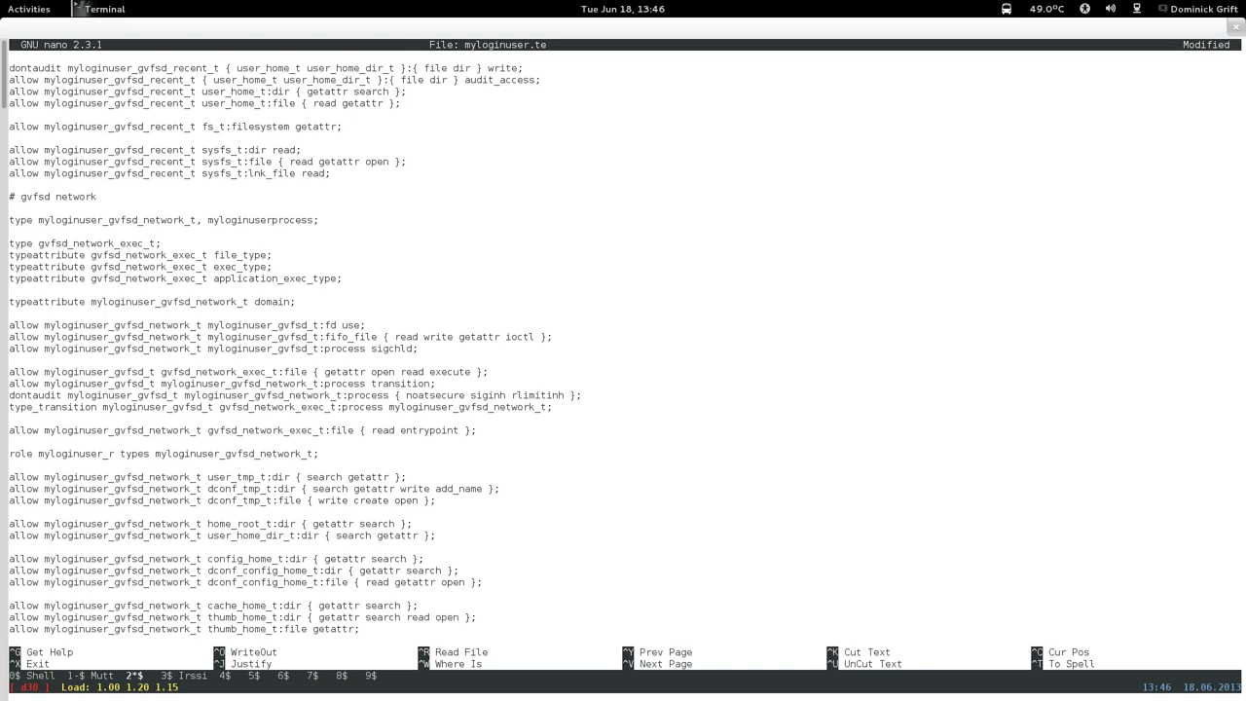
key(Page_Up)
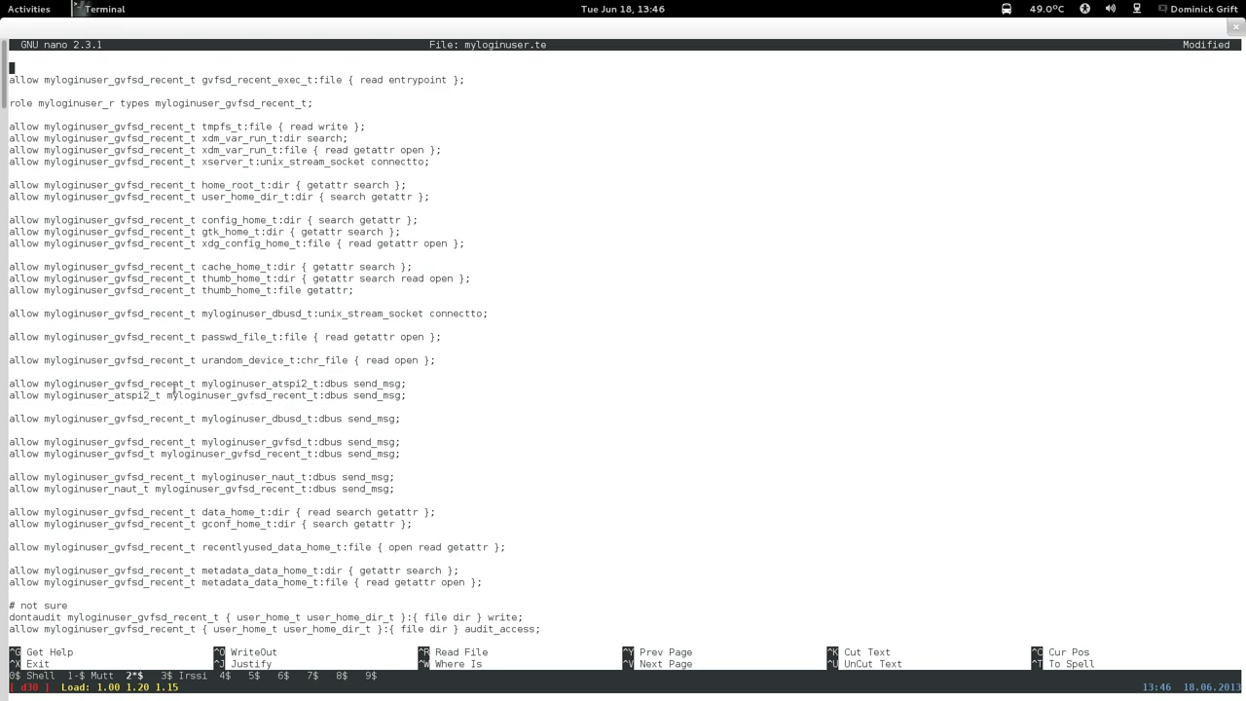
Copy the gvfsd_recent xdg_config_home_t file read/getattr/open rule, then return to seahorse.
key(Down)
key(Down)
key(Down)
key(Down)
key(Down)
key(Down)
key(Down)
key(Down)
key(Down)
key(Down)
key(Down)
key(Down)
key(Down)
key(Down)
key(ctrl+k)
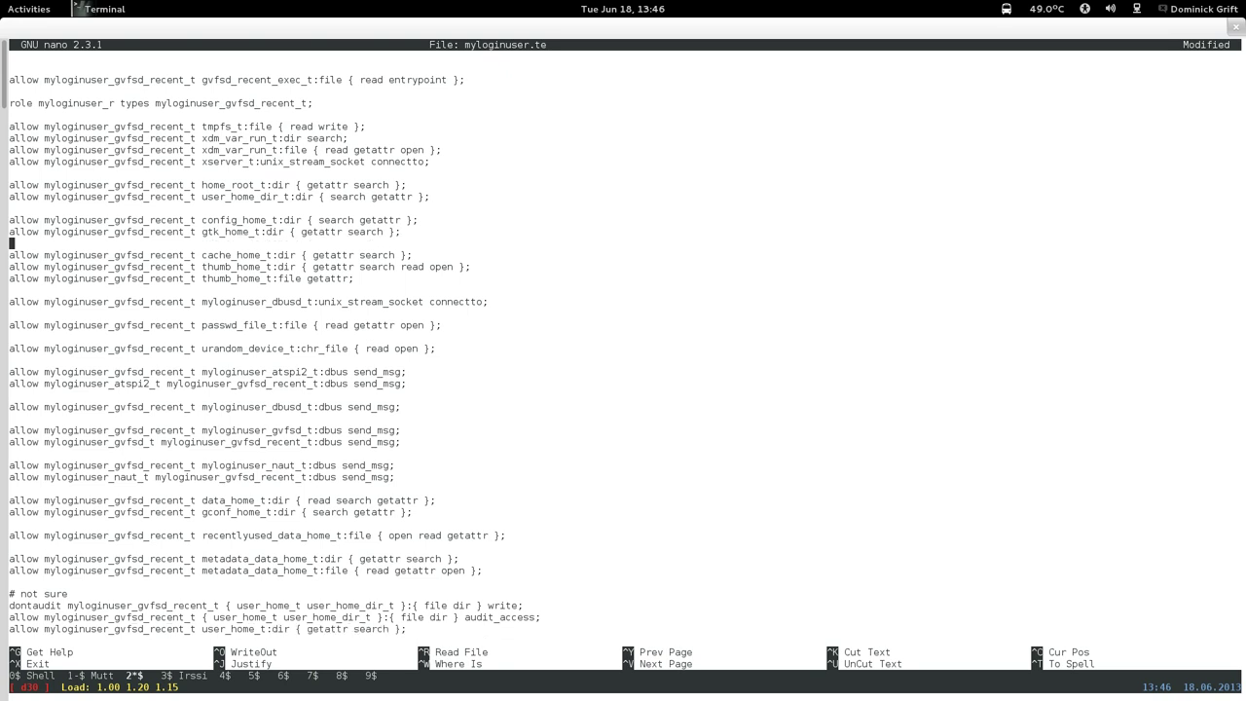
key(ctrl+u)
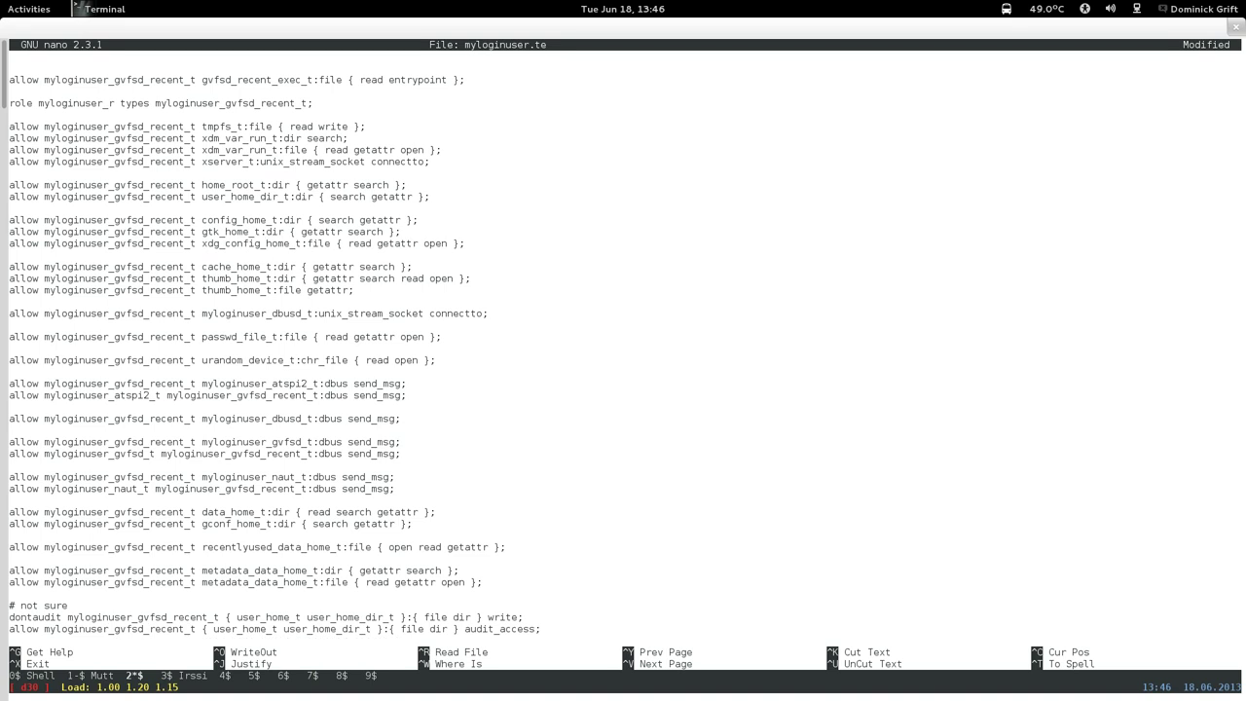
key(Page_Down)
key(Page_Down)
key(Page_Down)
key(Page_Down)
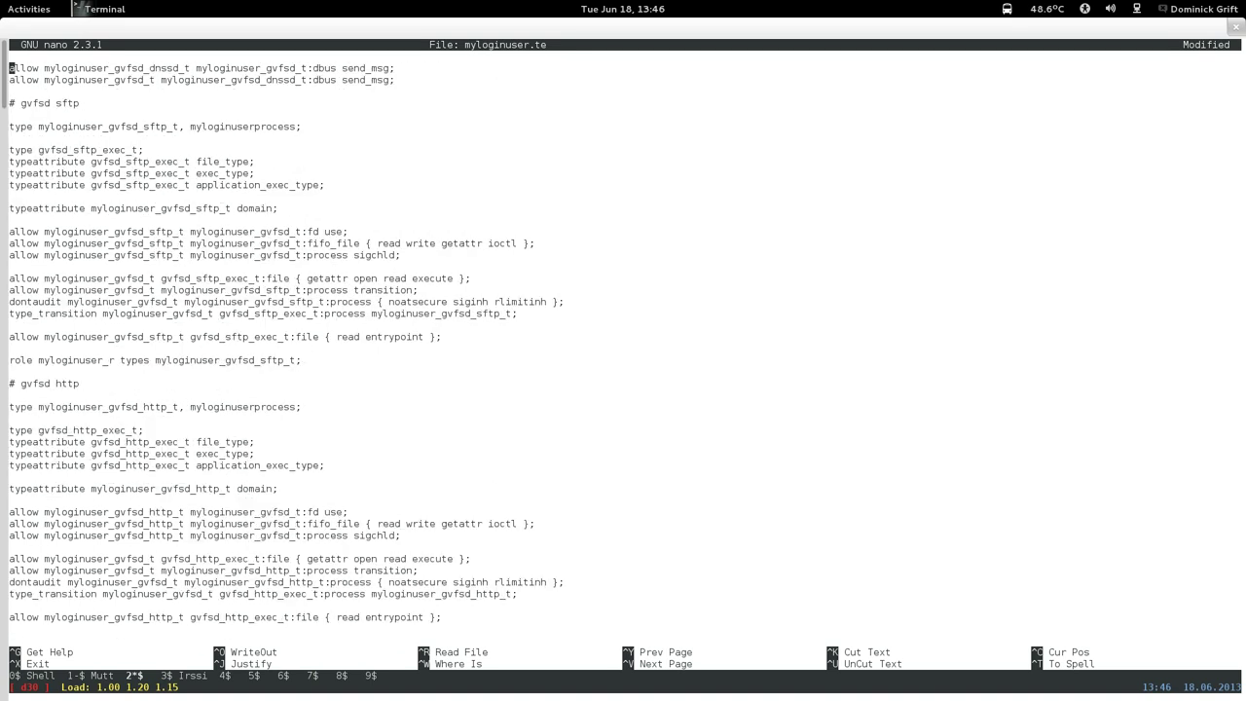
key(Page_Down)
key(Page_Down)
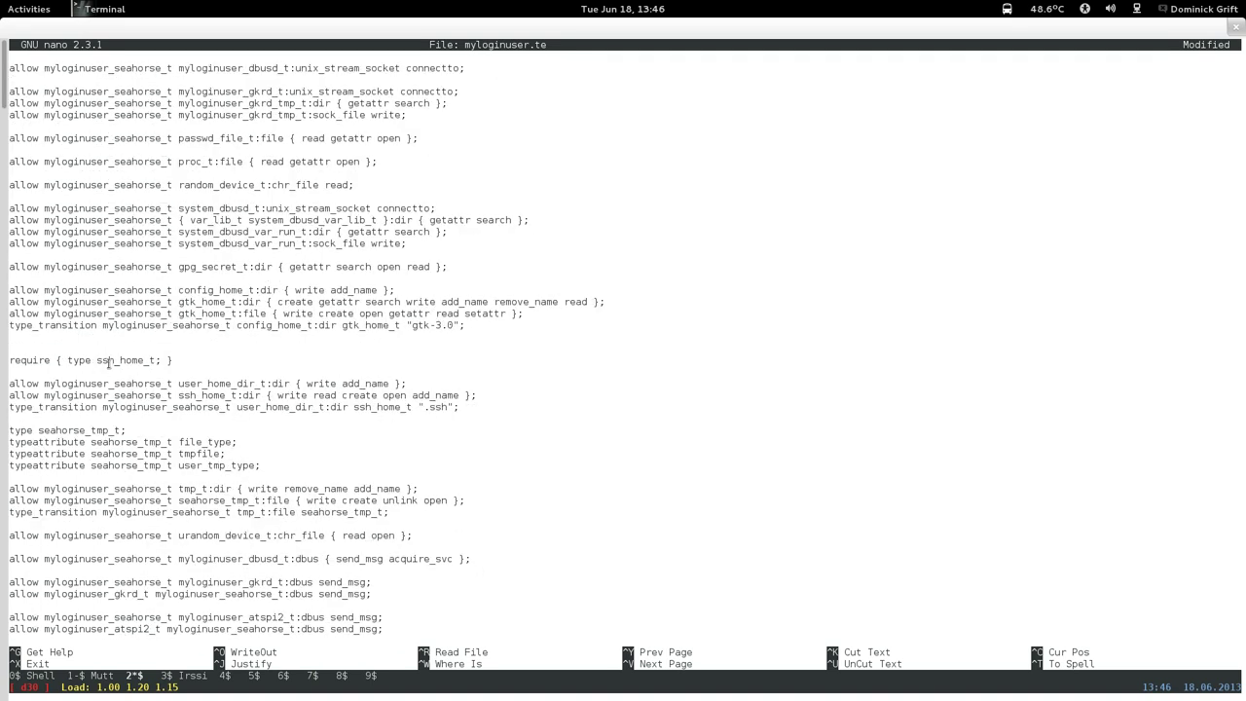
Paste the copied xdg_config_home_t rule on a new line above the fonts_cache_t rules.
key(Up)
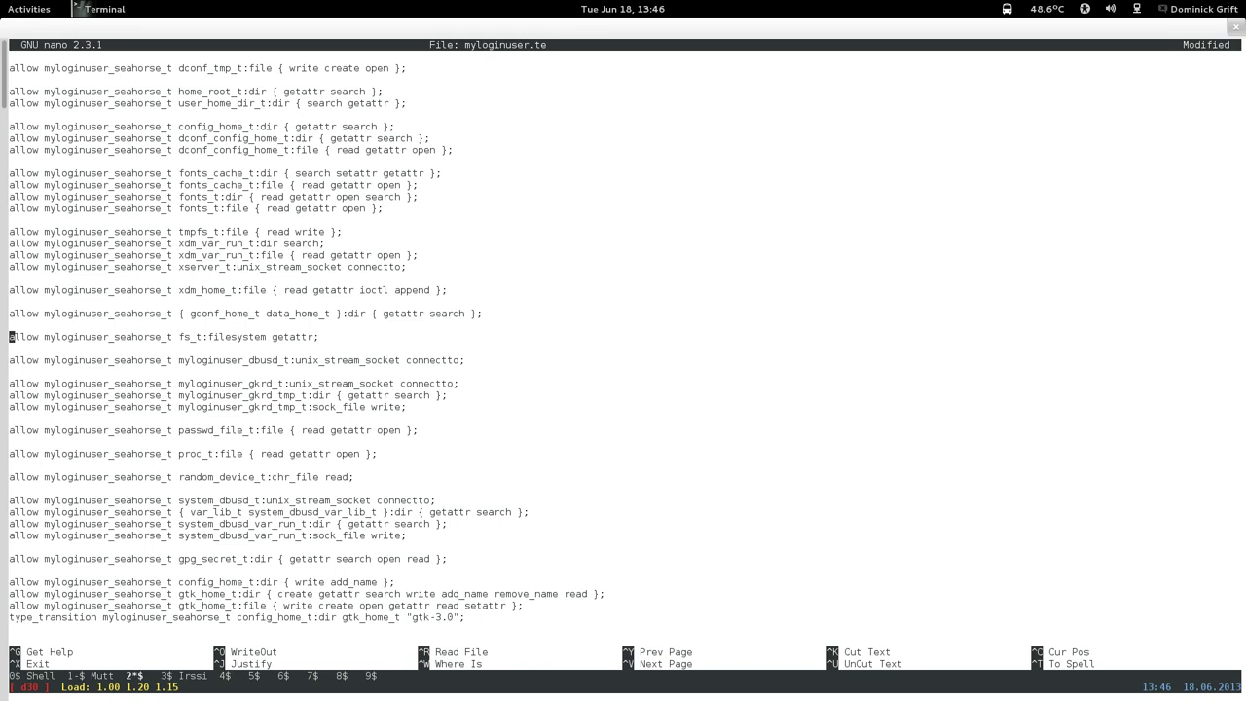
key(Up)
key(Up)
key(Up)
key(Up)
key(Up)
key(Up)
key(Up)
key(Up)
key(Up)
key(Up)
key(Up)
key(Up)
key(Up)
key(Up)
key(Up)
key(Return)
key(Return)
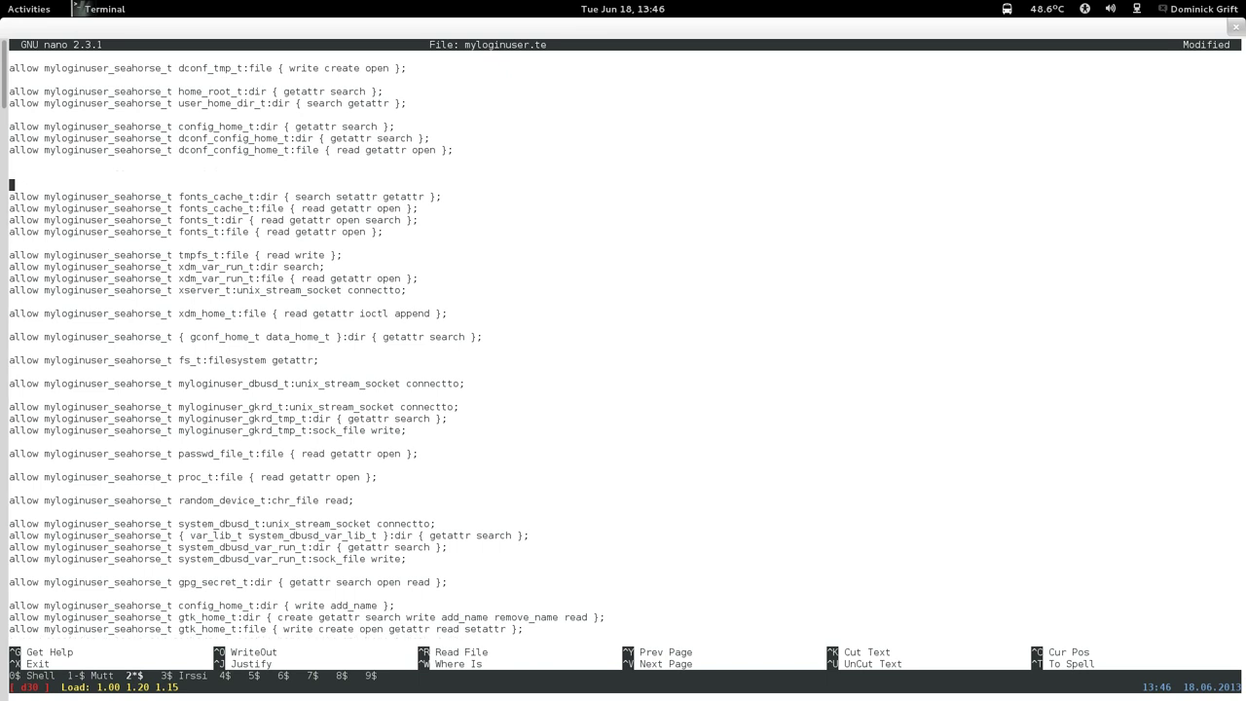
key(Up)
key(Up)
text(allow myloginuser_gvfsd_recent_t xdg_config_home_t:file { read getattr open };)
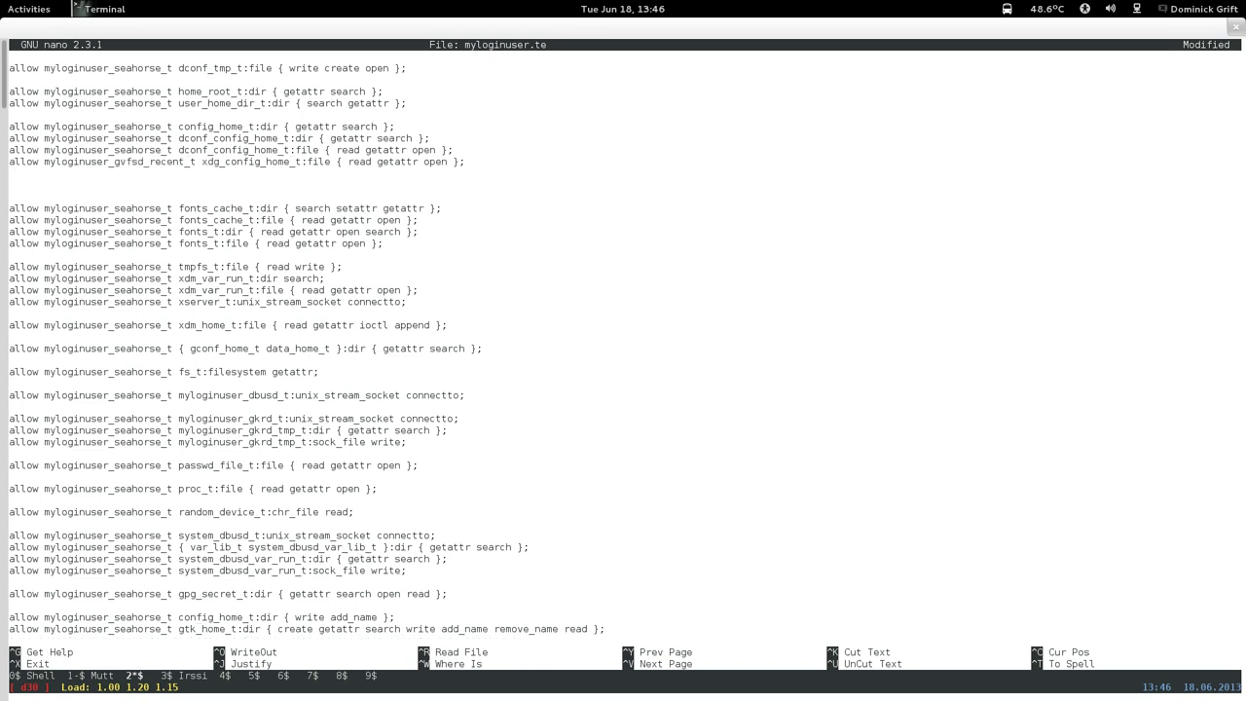
key(BackSpace)
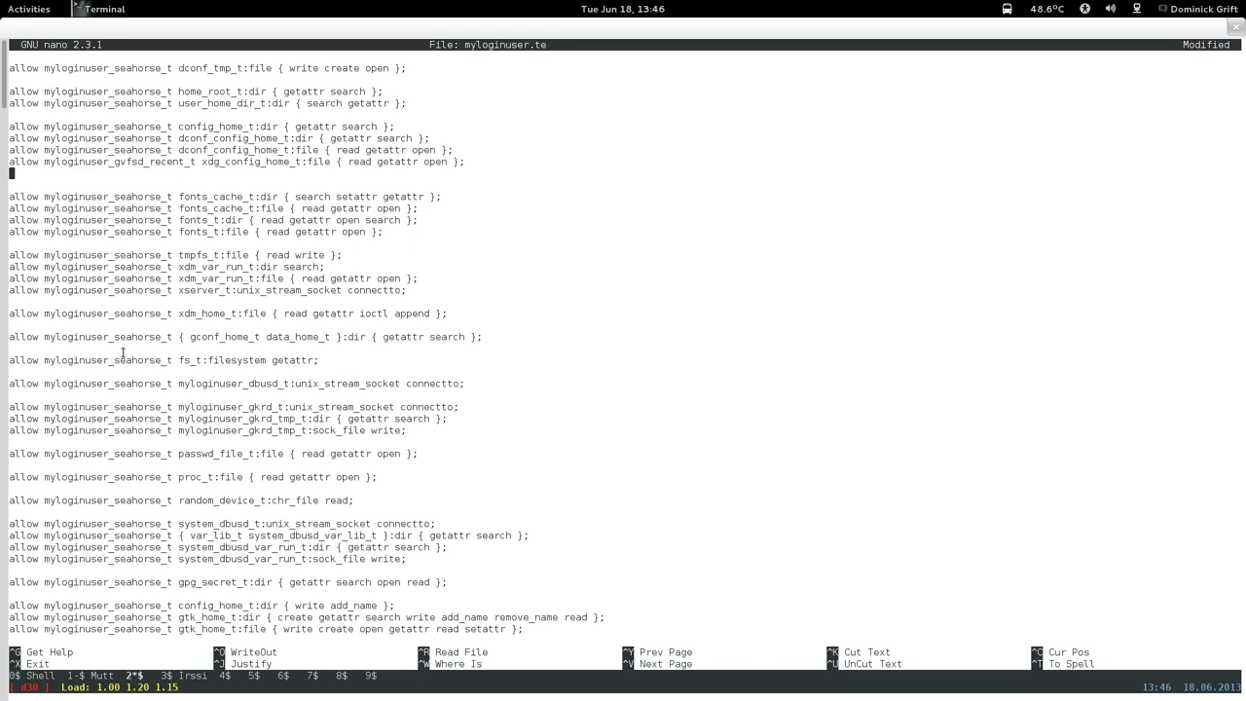
key(BackSpace)
key(Up)
key(Right)
key(Right)
key(Right)
key(Right)
key(Right)
key(Right)
key(Right)
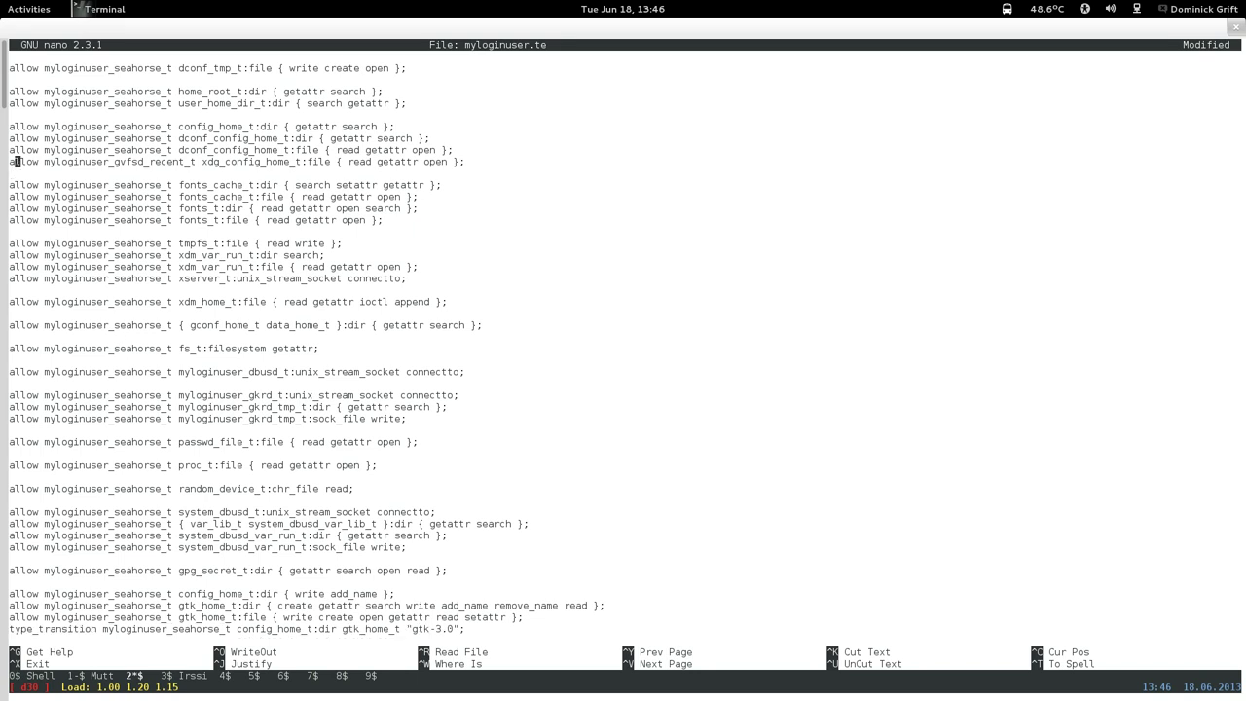
Rename the pasted rule's domain from gvfsd_recent to seahorse and set it apart with a blank line.
key(Right)
key(Right)
key(Right)
key(Right)
key(Right)
key(Right)
key(Right)
key(Right)
key(Right)
key(Right)
key(Right)
key(Right)
key(Right)
key(Right)
key(Right)
key(Right)
key(Right)
key(Right)
key(Right)
key(Right)
key(Left)
key(Left)
key(BackSpace)
key(BackSpace)
key(BackSpace)
key(BackSpace)
key(BackSpace)
key(BackSpace)
key(BackSpace)
key(BackSpace)
key(BackSpace)
key(BackSpace)
key(BackSpace)
key(BackSpace)
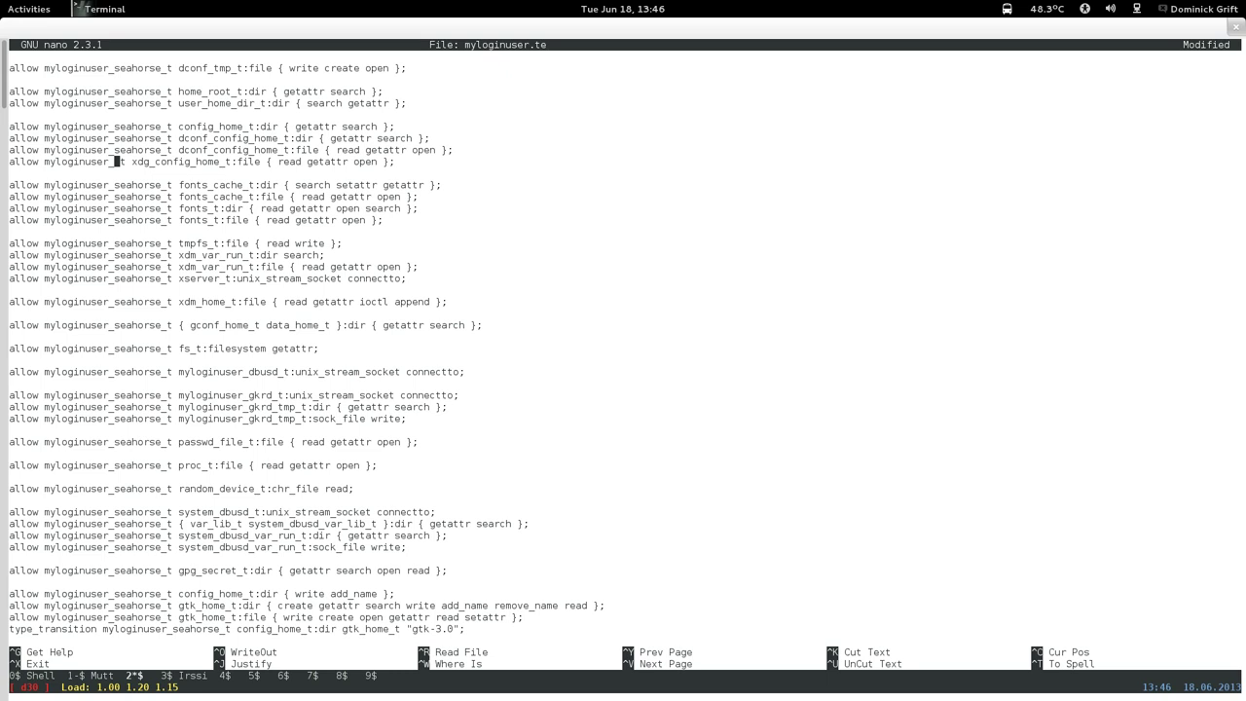
text(search)
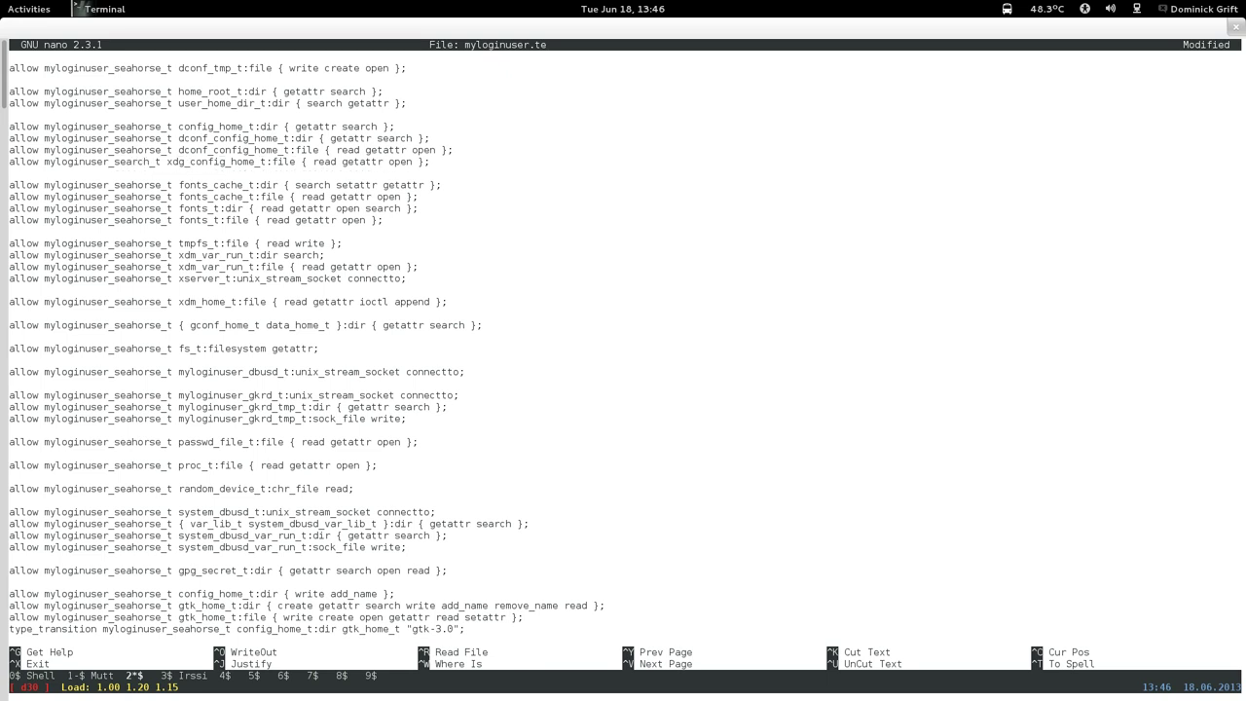
key(BackSpace)
key(BackSpace)
key(BackSpace)
text(ho)
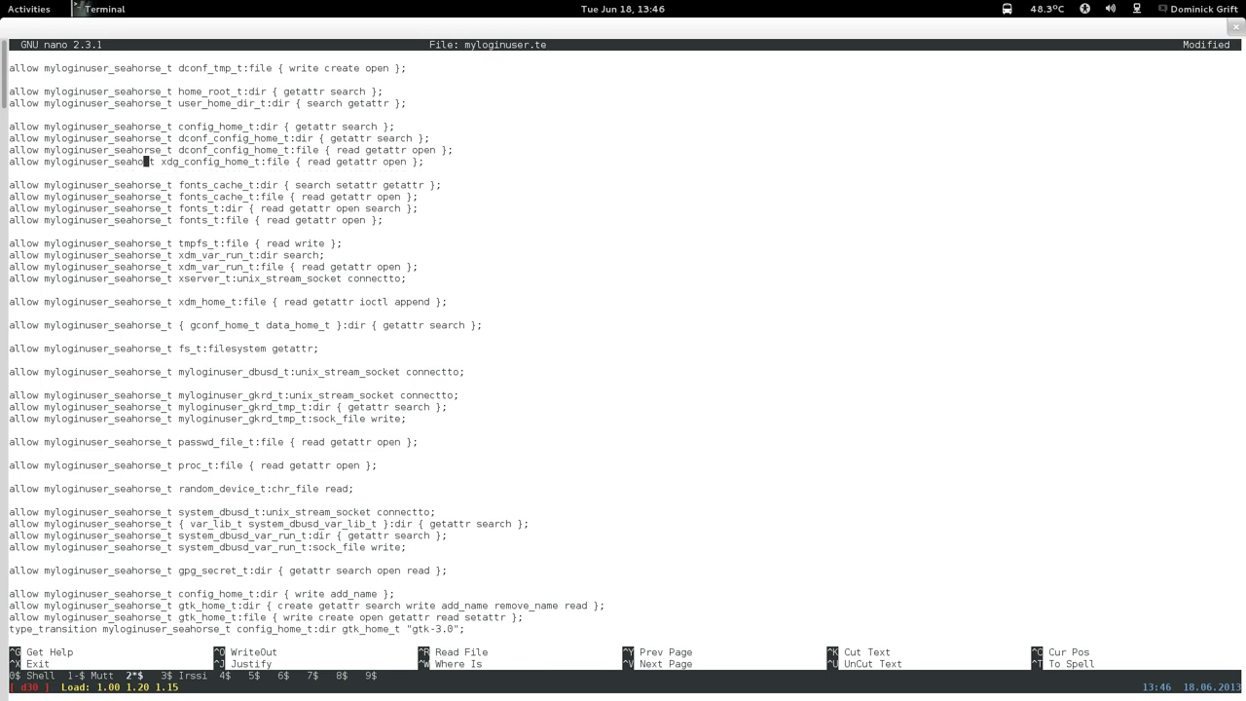
text(rse)
key(Left)
key(Left)
key(Left)
key(Left)
key(Left)
key(Left)
key(Left)
key(Left)
key(Left)
key(Left)
key(Left)
key(Left)
key(Left)
key(Left)
key(Left)
key(Left)
key(Left)
key(Left)
key(Left)
key(Left)
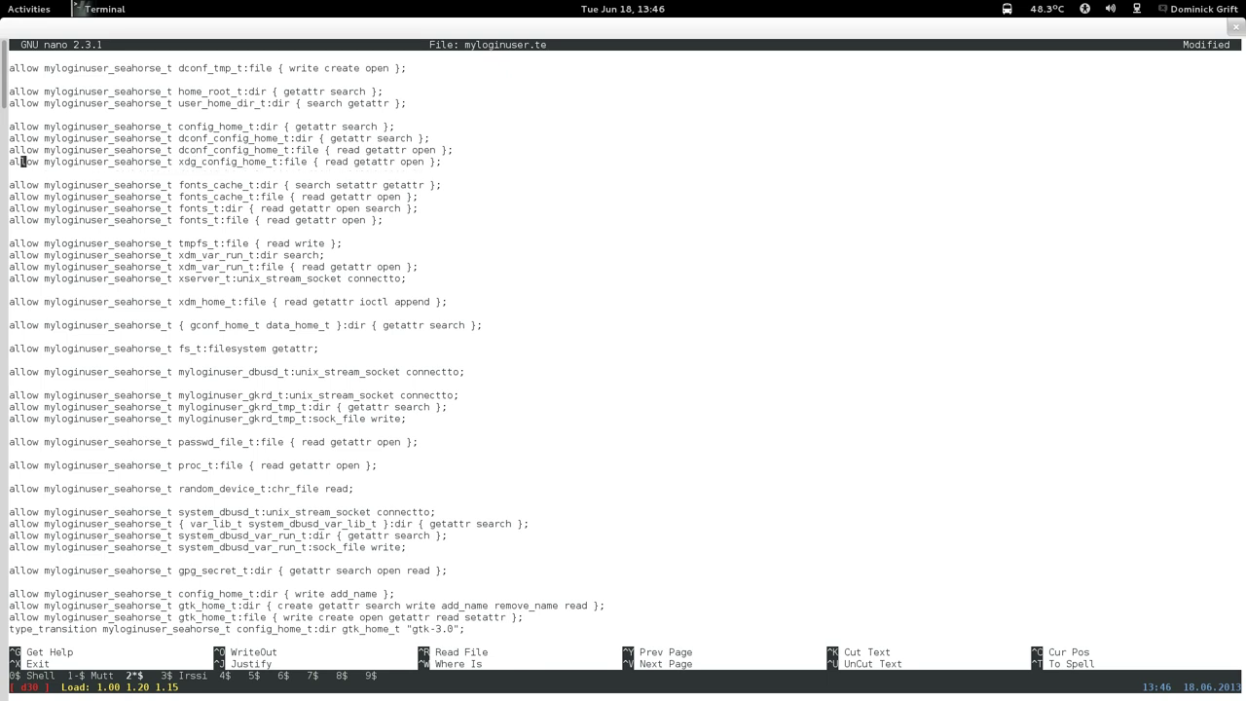
key(Left)
key(Left)
key(Return)
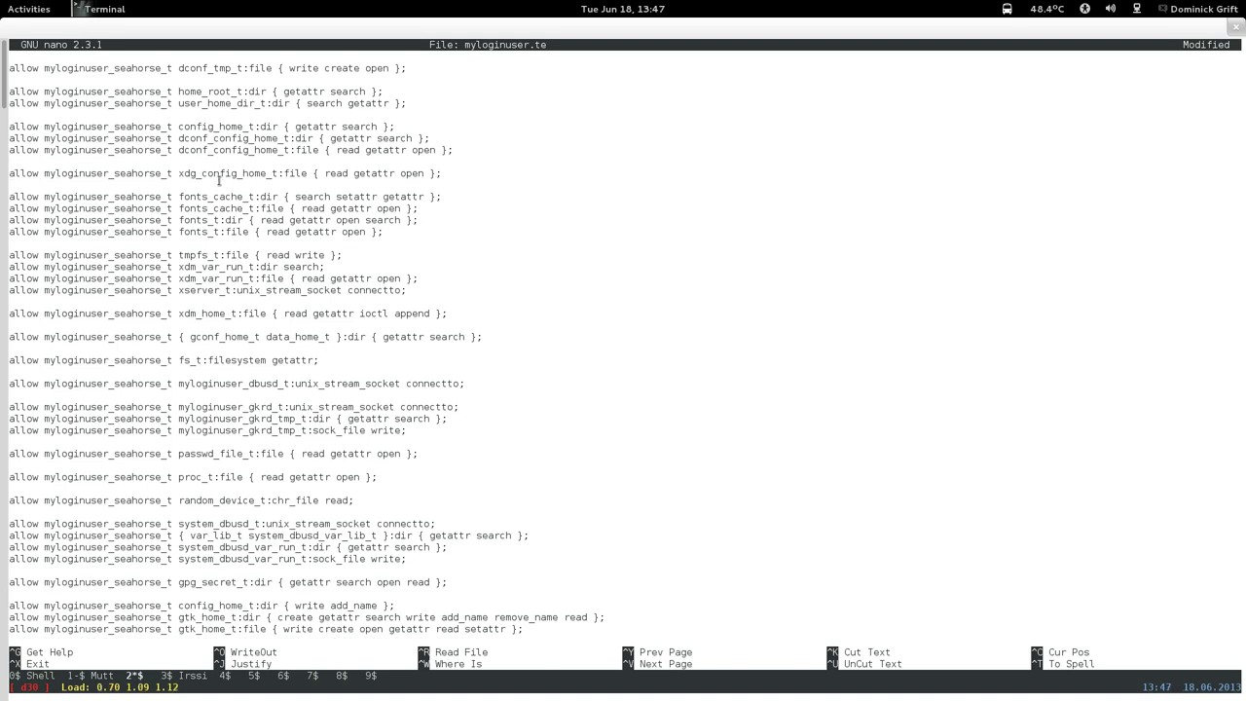
Insert blank lines below the gkrd_tmp_t sock_file rule.
key(Down)
key(Down)
key(Down)
key(Down)
key(Down)
key(Down)
key(Down)
key(Down)
key(Down)
key(Down)
key(Down)
key(Down)
key(Down)
key(Down)
key(Down)
key(Down)
key(Down)
key(Down)
key(Down)
key(Down)
key(Down)
key(Return)
key(Return)
key(Return)
key(Up)
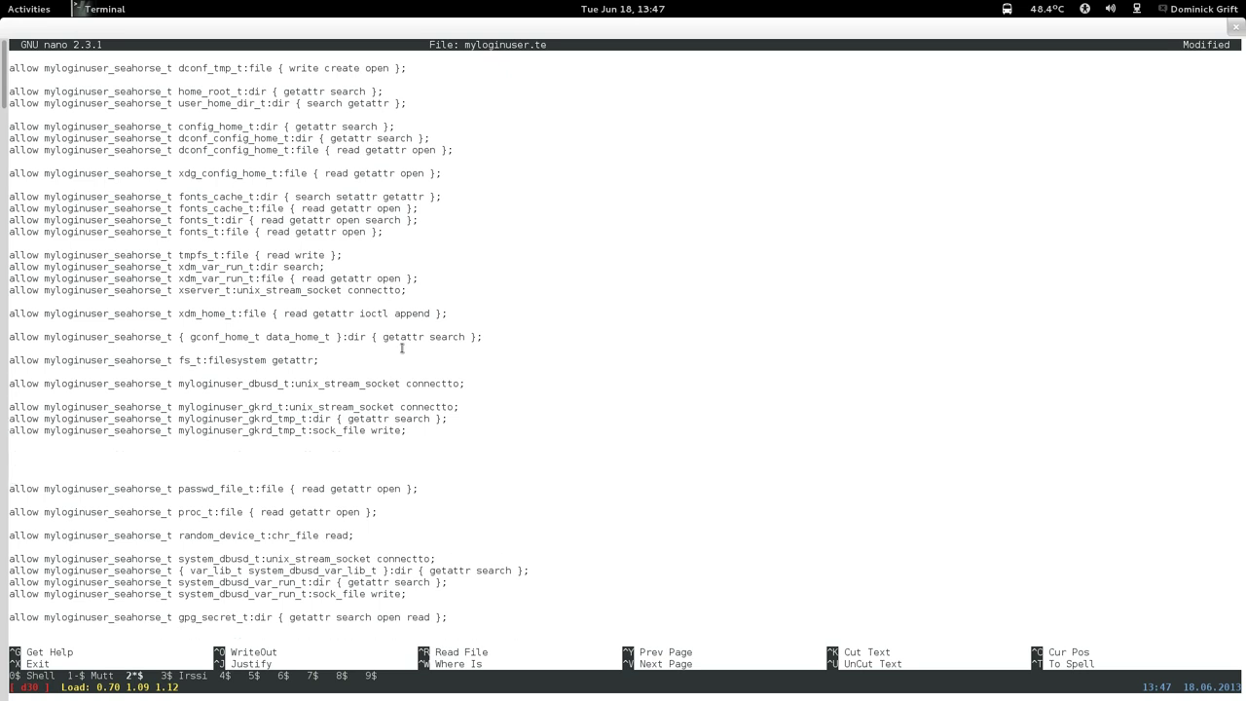
key(Return)
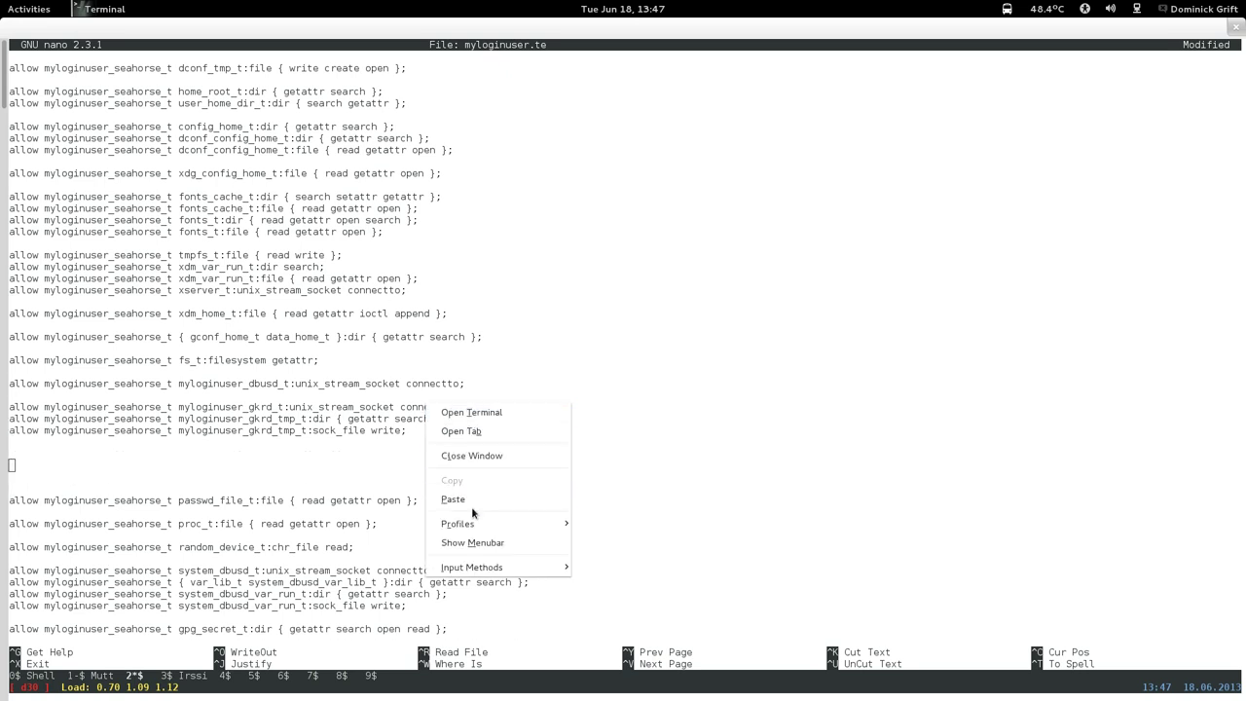
Paste the seahorse allow-rule block and delete the gpg_t, yelp_t, gtk_home_t and comment lines.
click(459, 500)
key(Up)
key(Up)
key(Up)
key(Up)
key(Up)
key(Up)
key(Up)
key(Up)
key(Up)
key(Up)
key(Up)
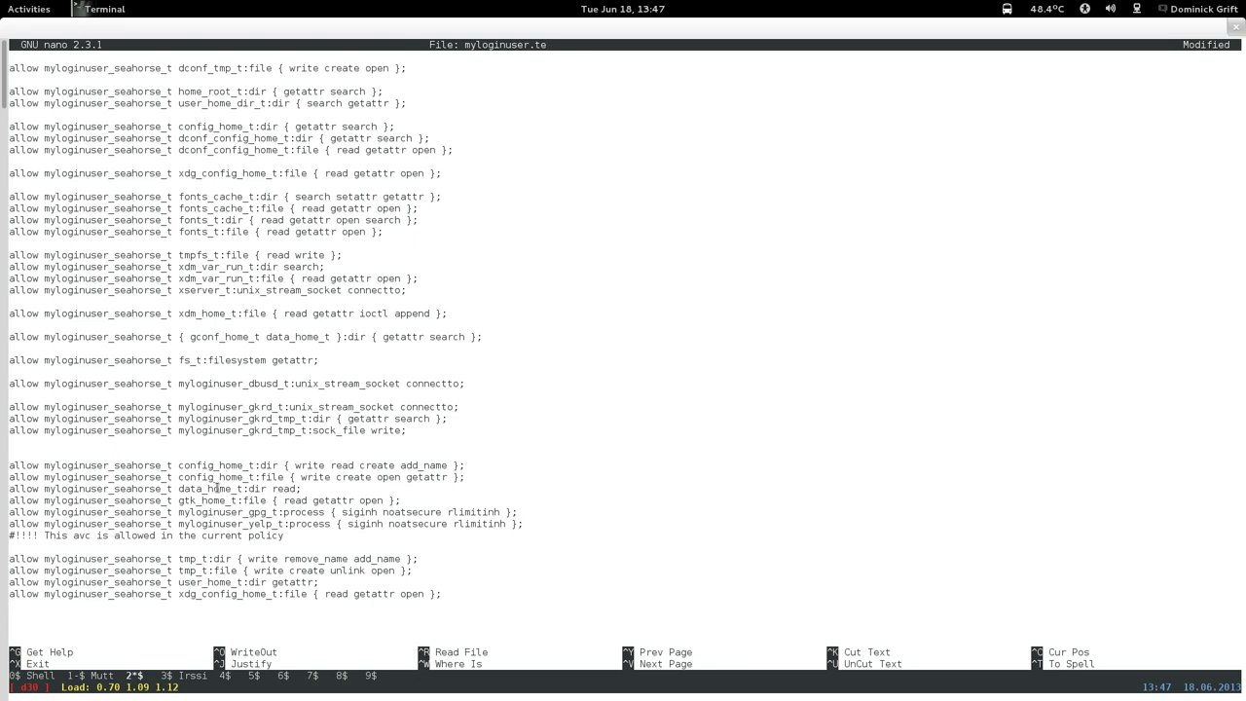
drag(213, 488, 295, 490)
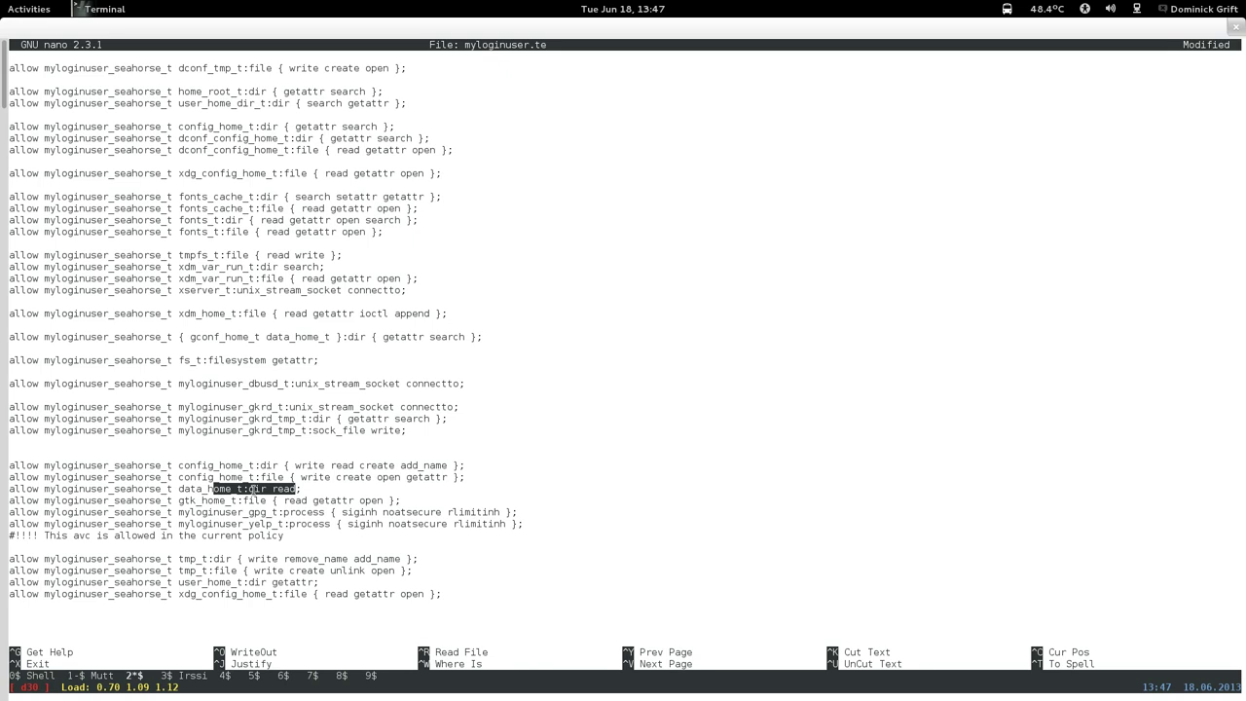
key(Down)
key(Down)
key(Down)
key(ctrl+k)
key(ctrl+k)
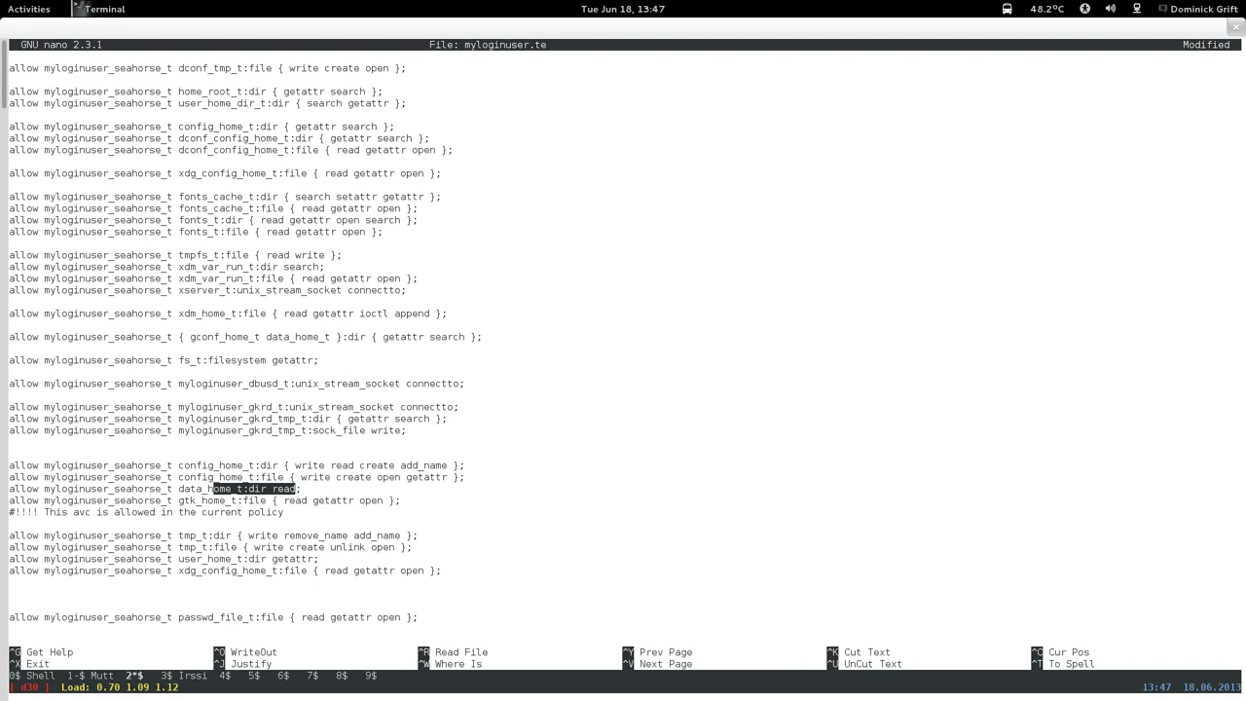
key(Up)
key(ctrl+k)
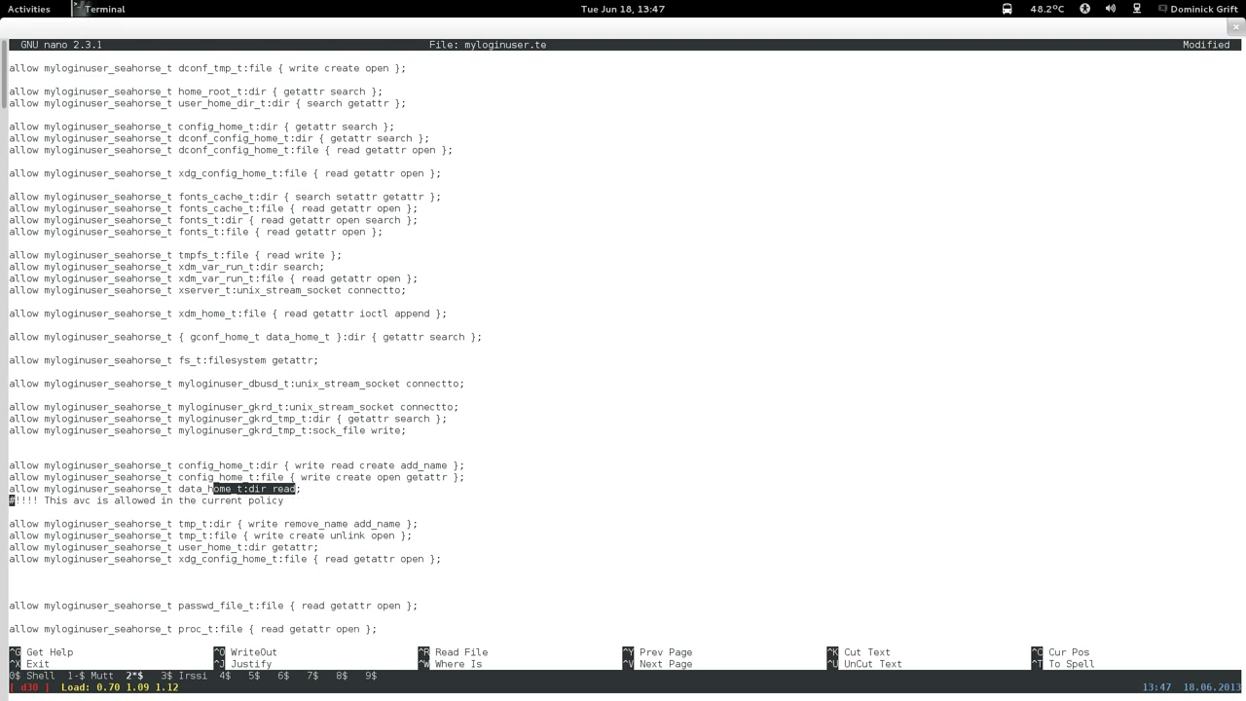
key(ctrl+k)
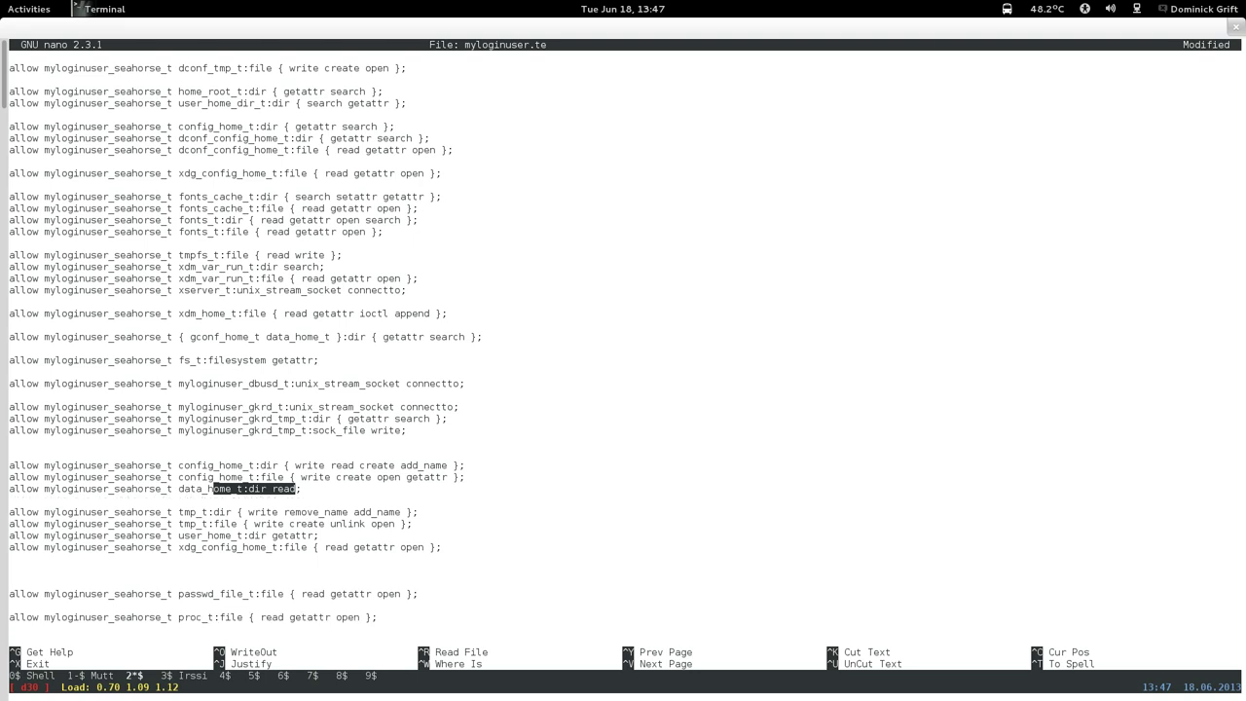
key(ctrl+k)
key(ctrl+k)
key(ctrl+k)
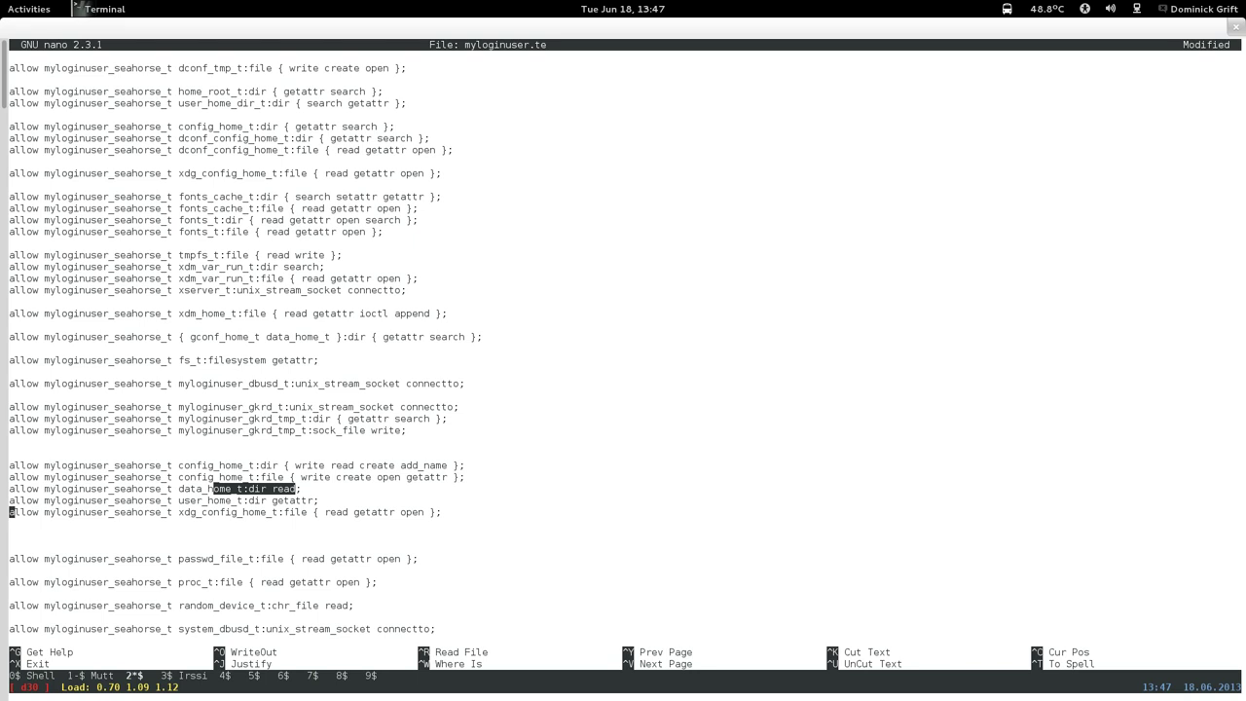
Cut the seahorse xdg_config_home_t, config_home_t, data_home_t and user_home_t rules, then save.
key(ctrl+k)
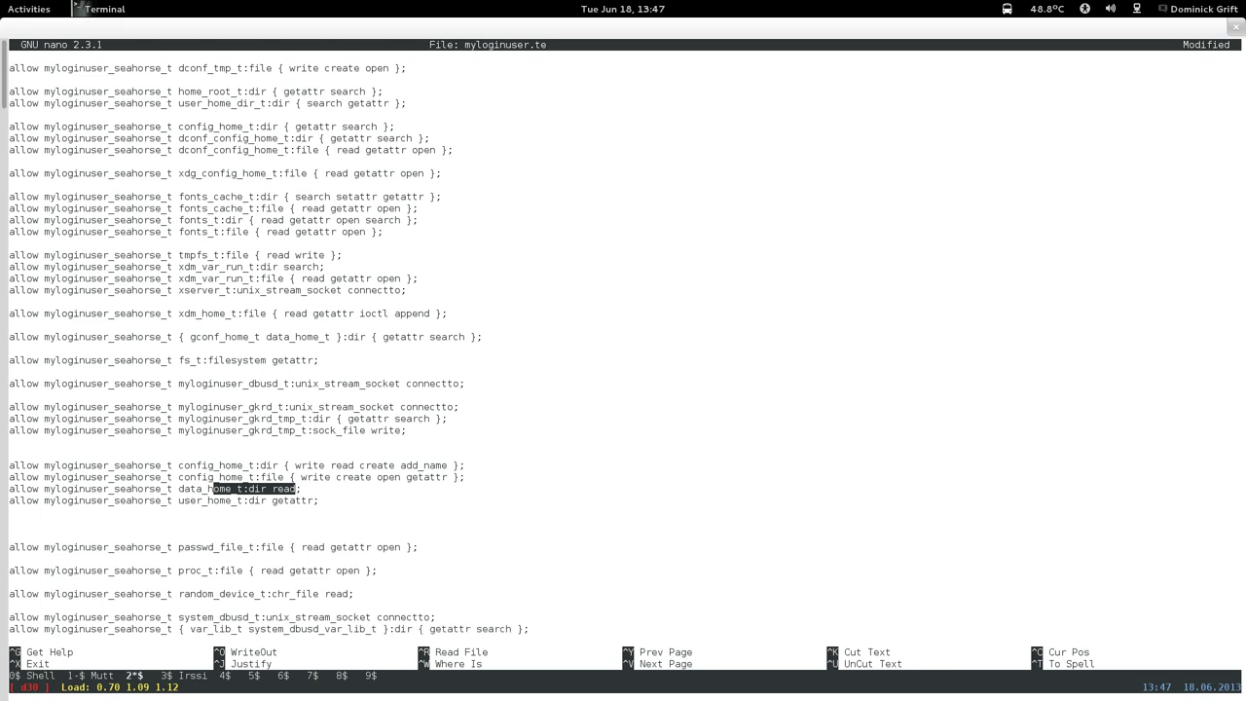
key(Up)
key(Up)
key(Up)
key(Up)
key(ctrl+k)
key(ctrl+k)
key(ctrl+k)
key(ctrl+k)
key(ctrl+k)
key(ctrl+k)
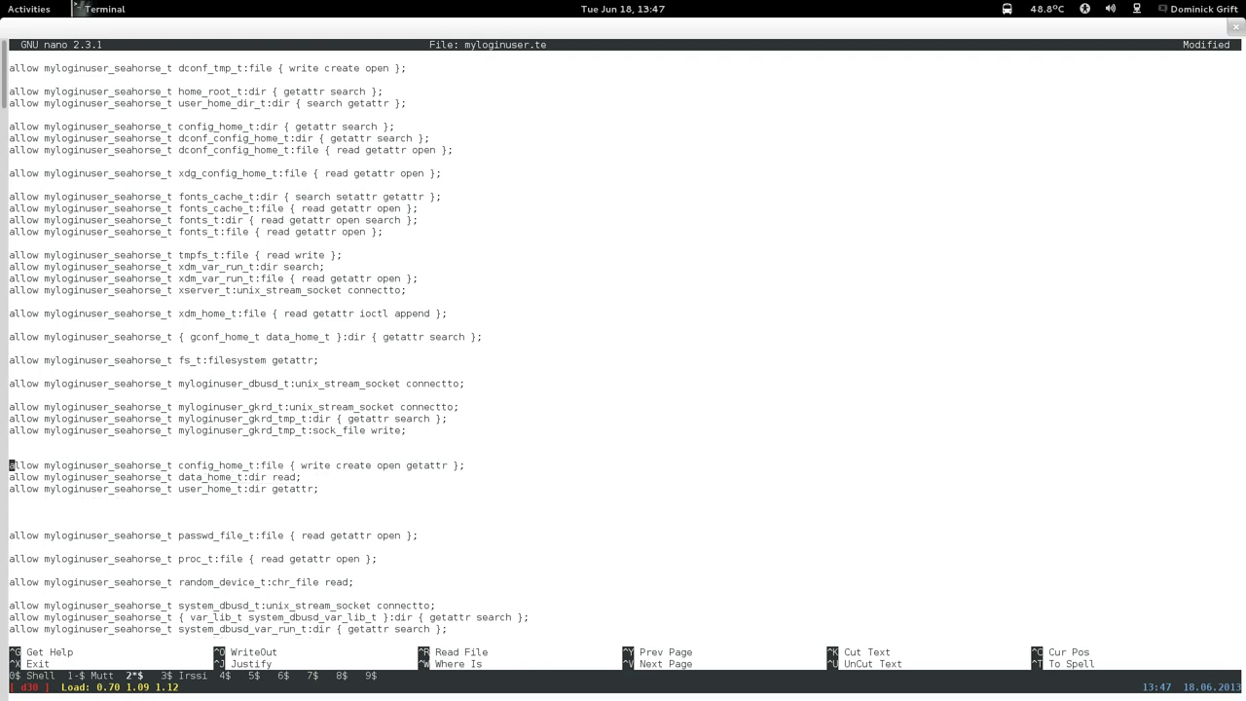
key(Up)
key(BackSpace)
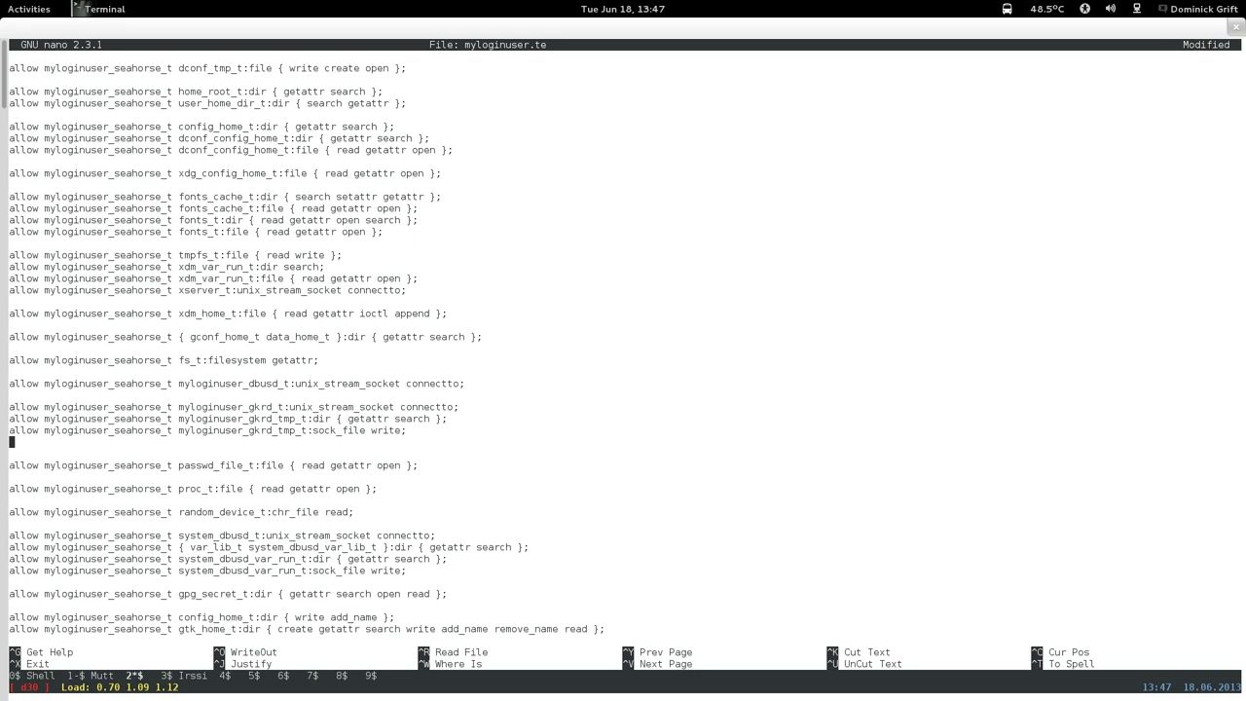
key(BackSpace)
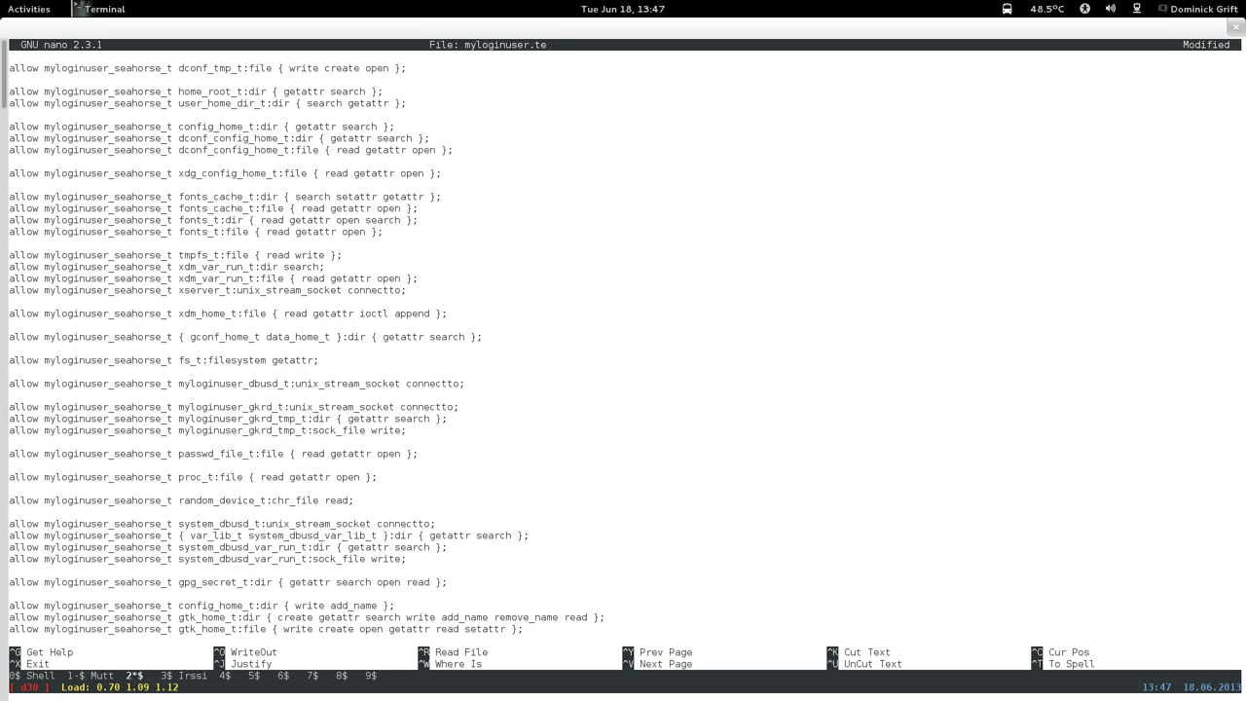
key(ctrl+o)
Save and exit nano, then search AVC denials since 13:35 with 'grep user_home_t'.
key(Return)
key(ctrl+x)
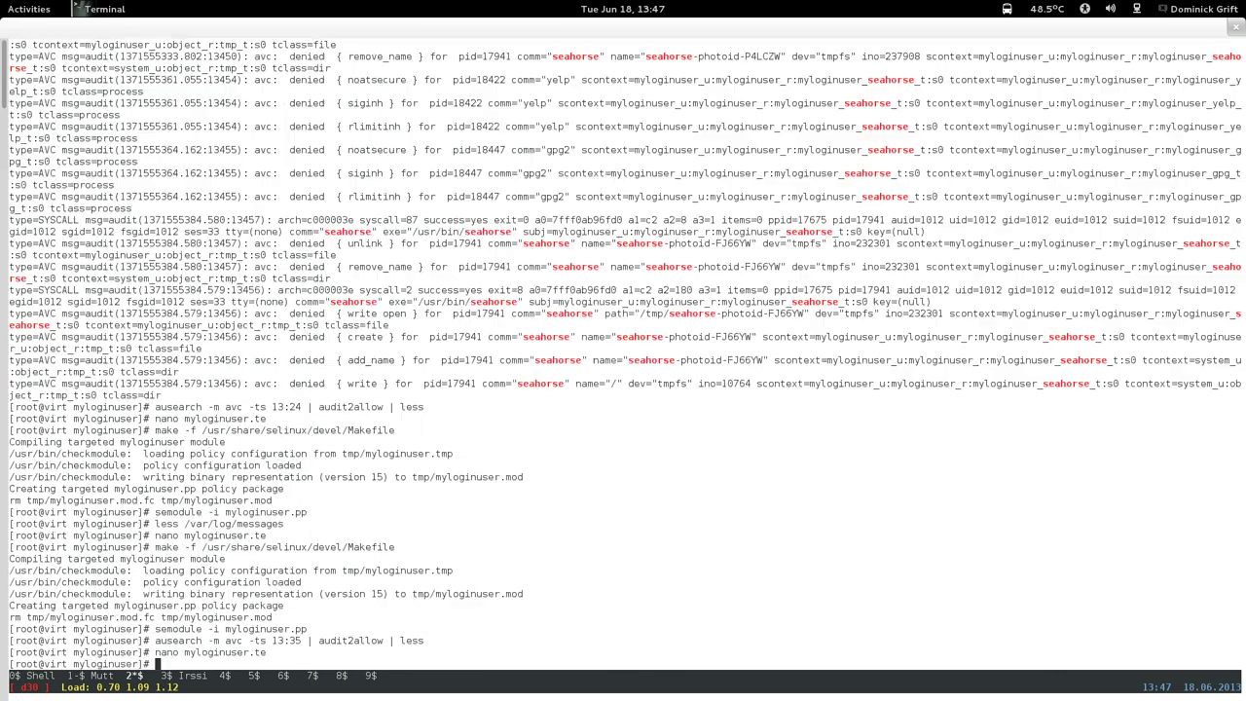
key(Up)
key(Up)
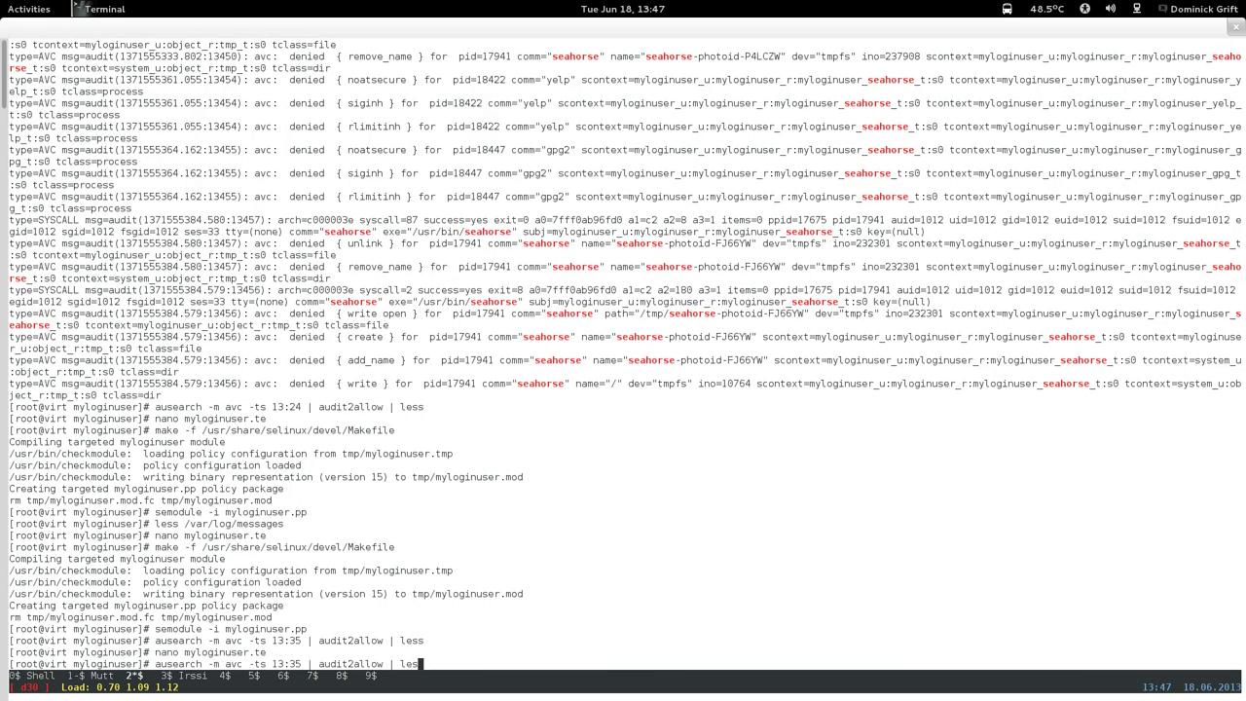
key(BackSpace)
key(BackSpace)
key(BackSpace)
key(BackSpace)
key(BackSpace)
key(BackSpace)
key(BackSpace)
key(BackSpace)
key(BackSpace)
key(BackSpace)
key(BackSpace)
key(BackSpace)
key(BackSpace)
key(BackSpace)
key(BackSpace)
key(BackSpace)
key(BackSpace)
text(grep user_home_t)
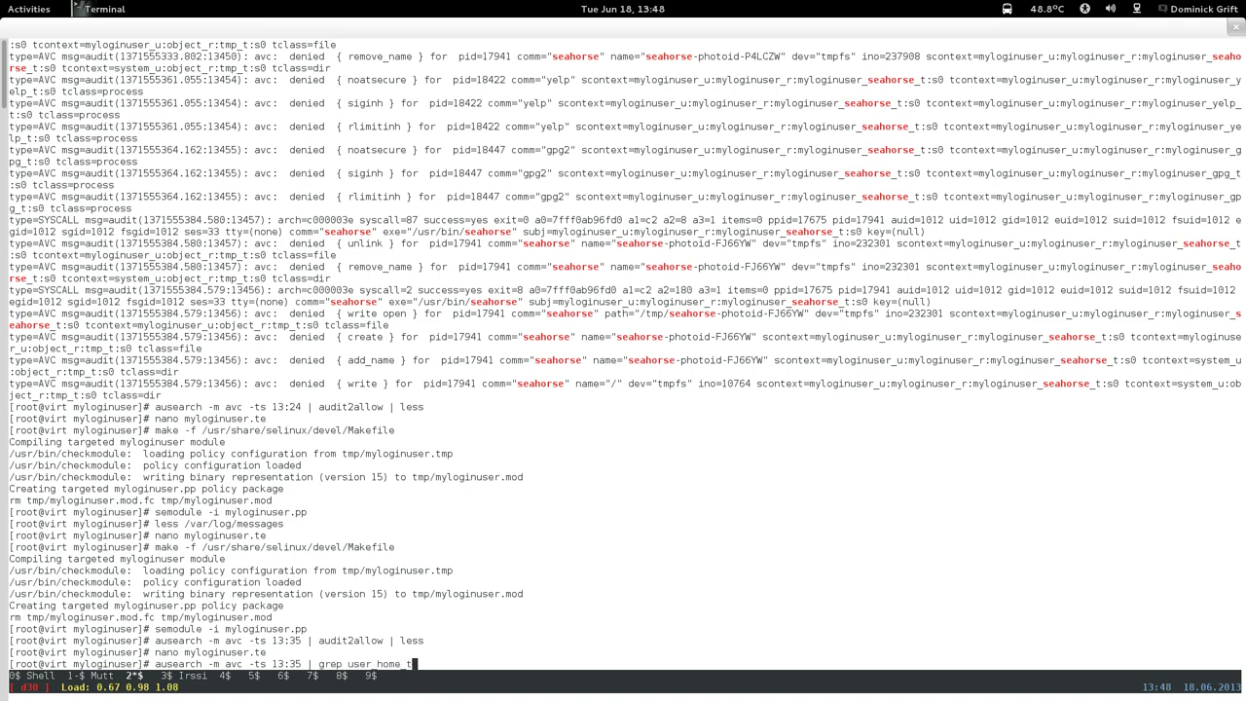
key(Return)
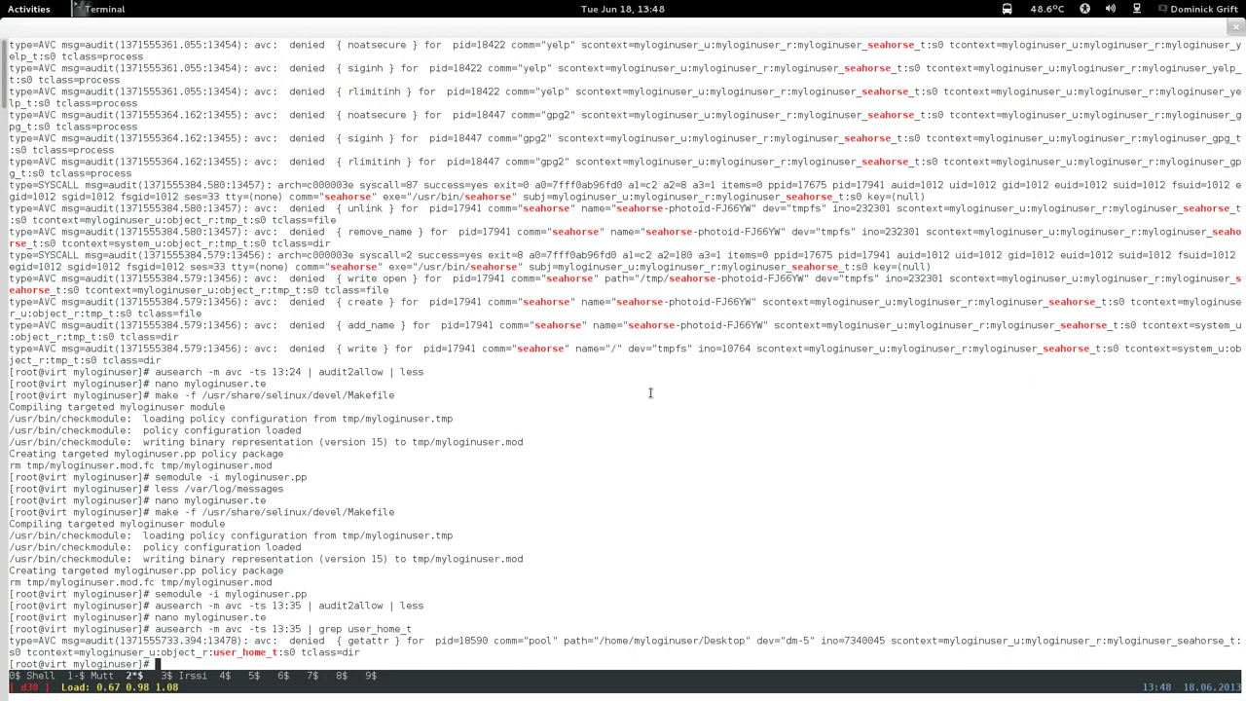
Reopen myloginuser.te in nano from the command history.
key(Up)
key(Up)
key(Up)
key(Up)
key(Up)
key(Down)
key(Down)
key(Down)
key(Return)
Page down through the seahorse, gvfsd_recent and gvfsd_trash rules, then back to yelp.
key(Page_Down)
key(Page_Down)
key(Page_Down)
key(Page_Down)
key(Page_Down)
key(Page_Down)
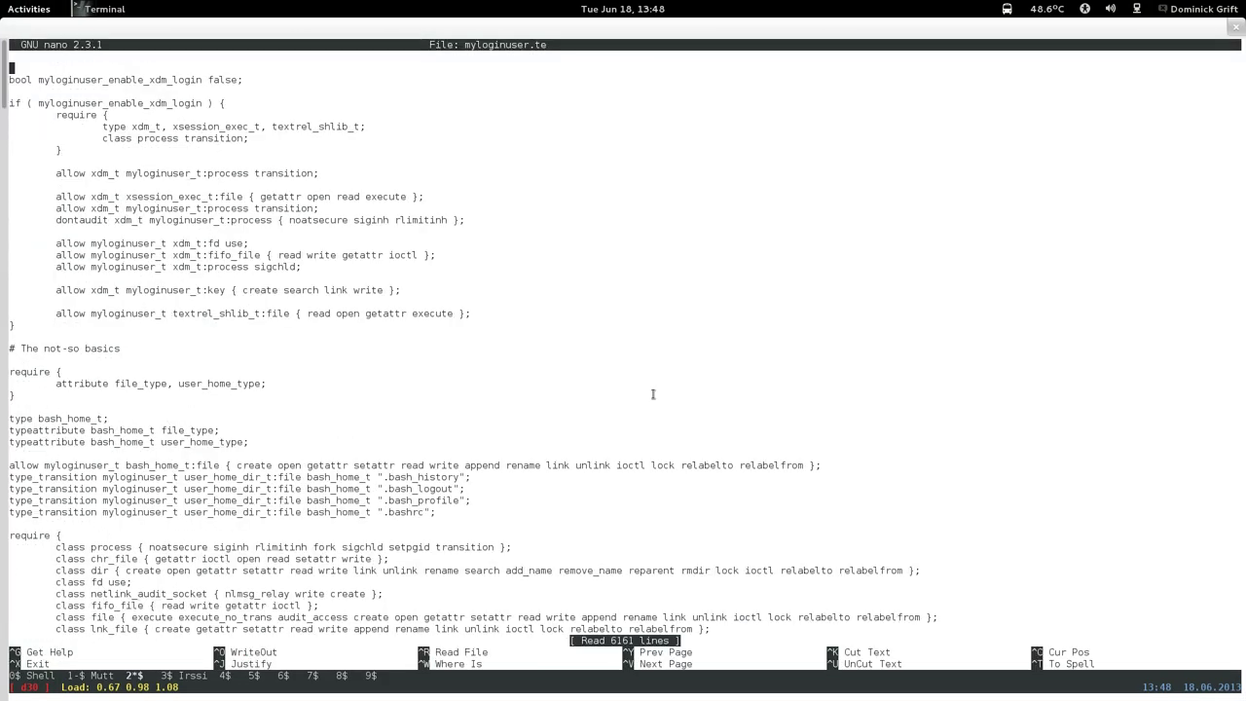
key(Page_Down)
key(Page_Down)
key(Page_Down)
key(Page_Down)
key(Page_Down)
key(Page_Down)
key(Page_Down)
key(Page_Down)
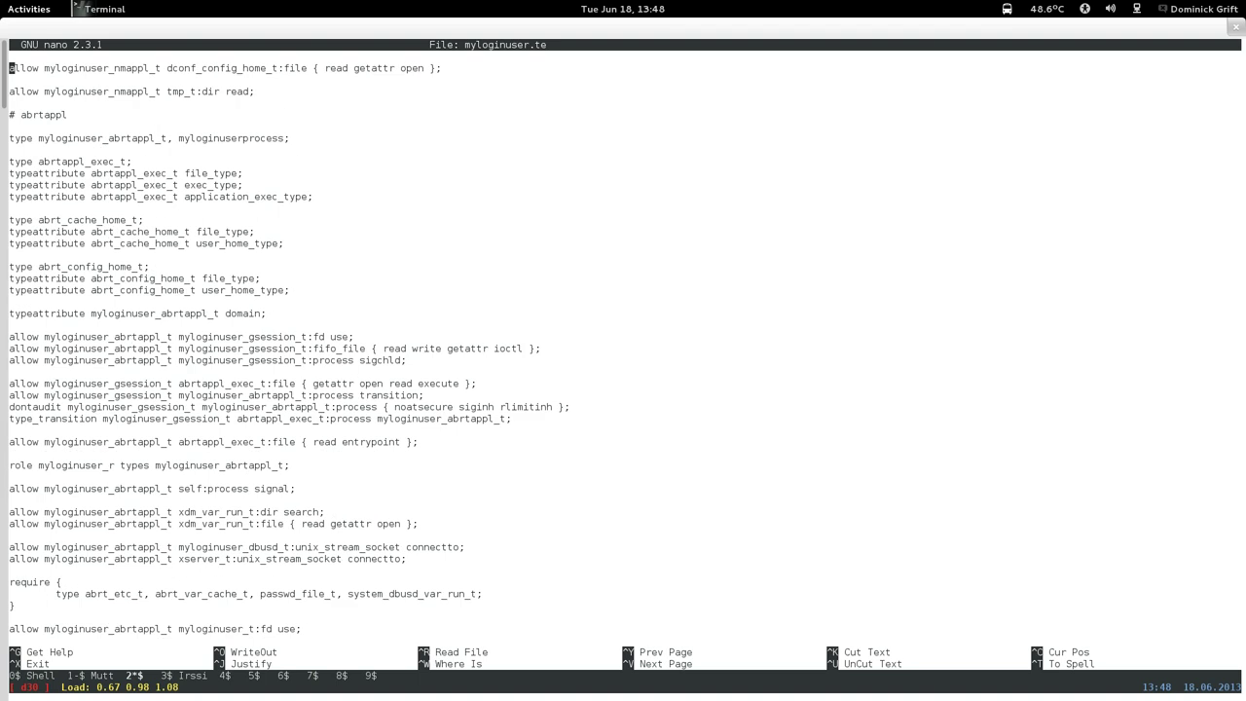
key(Page_Down)
key(Page_Down)
key(Page_Down)
key(Page_Down)
key(Page_Down)
key(Page_Down)
key(Page_Down)
key(Page_Down)
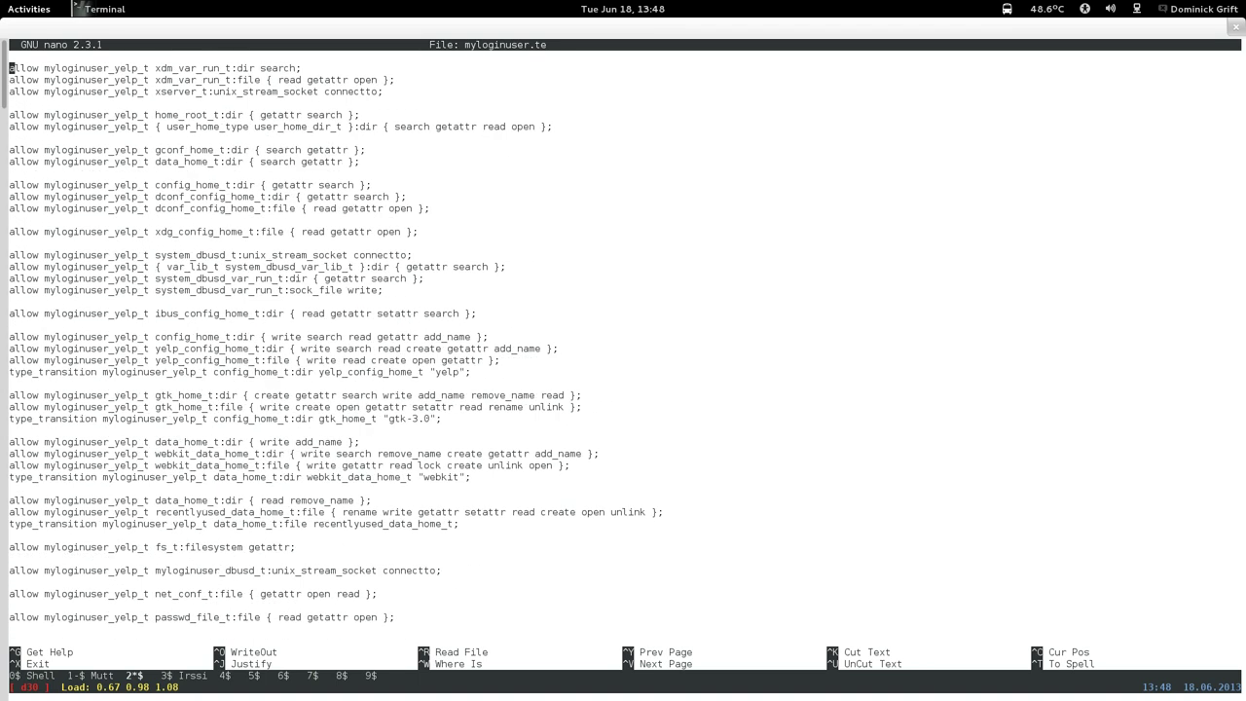
key(Page_Down)
key(Page_Down)
key(Page_Down)
key(Page_Down)
key(Page_Down)
key(Page_Down)
key(Page_Down)
key(Page_Down)
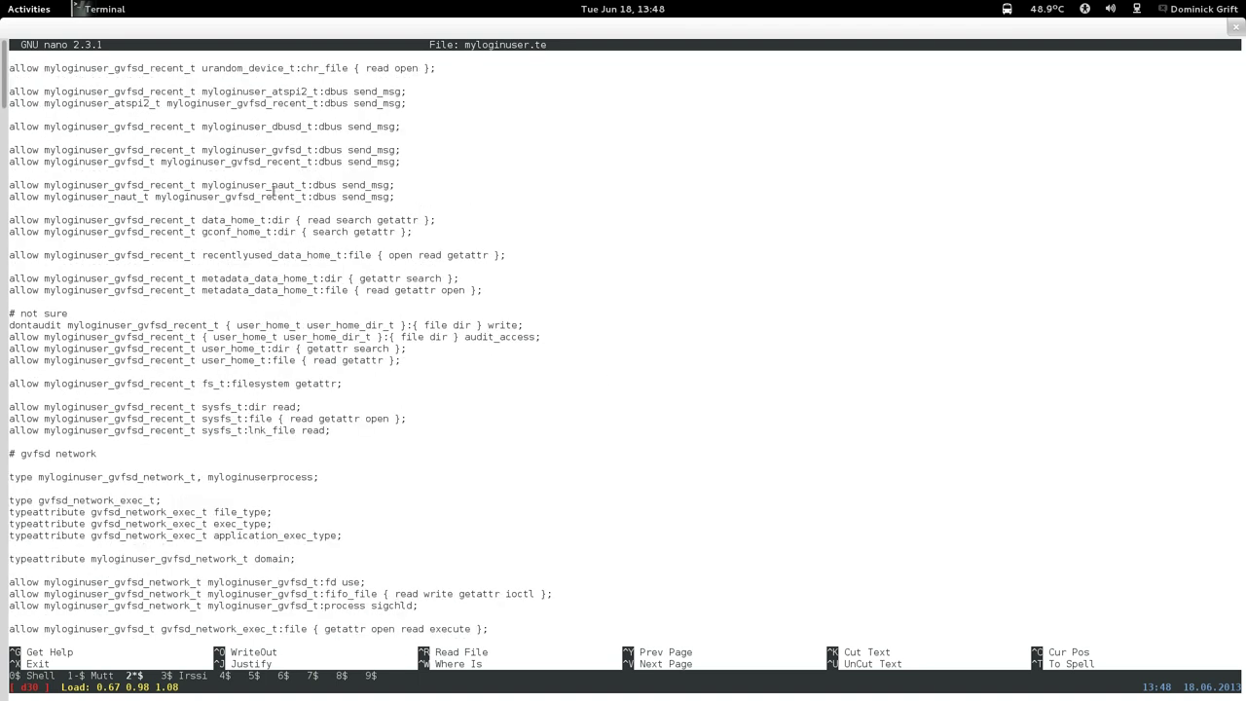
key(Page_Down)
key(Page_Down)
key(Page_Down)
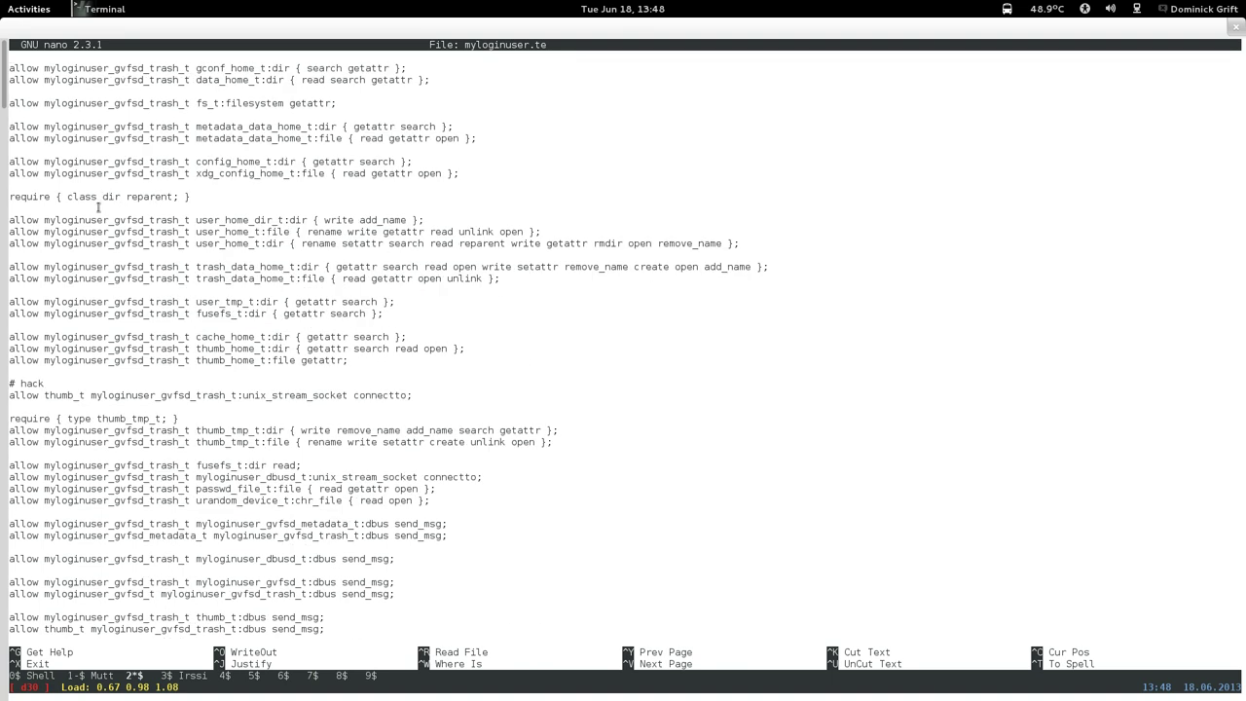
key(Page_Up)
key(Page_Up)
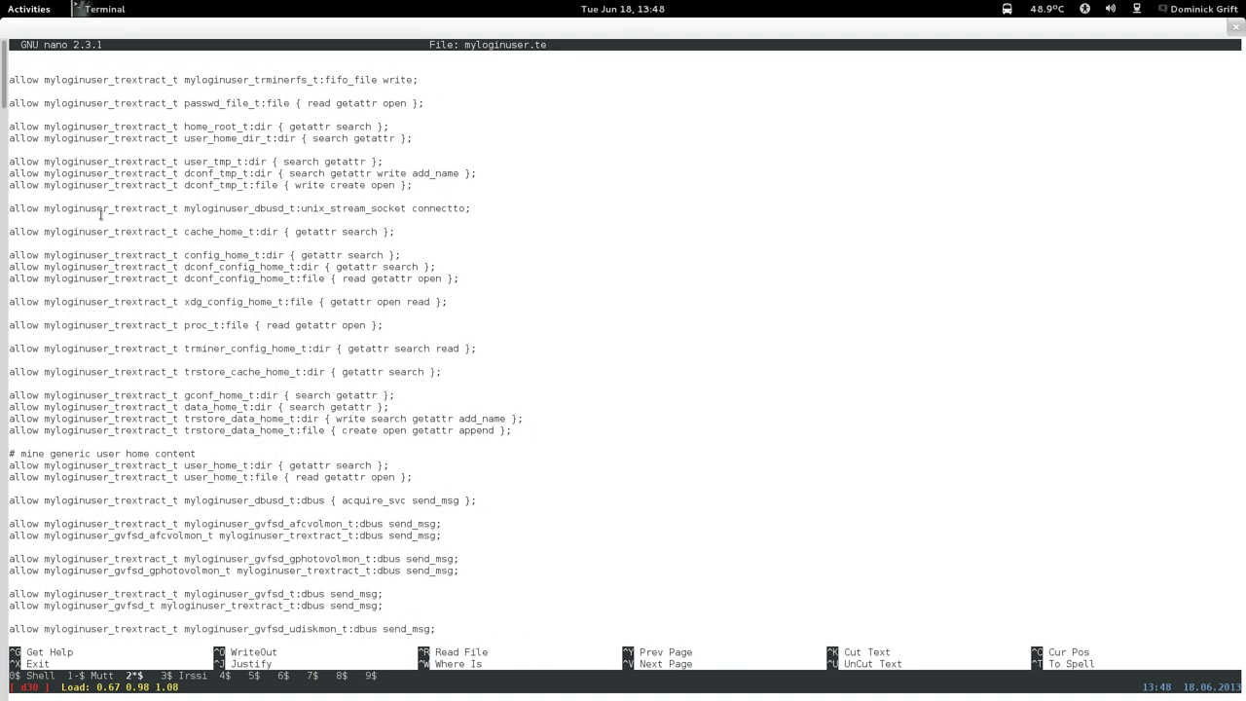
key(Page_Up)
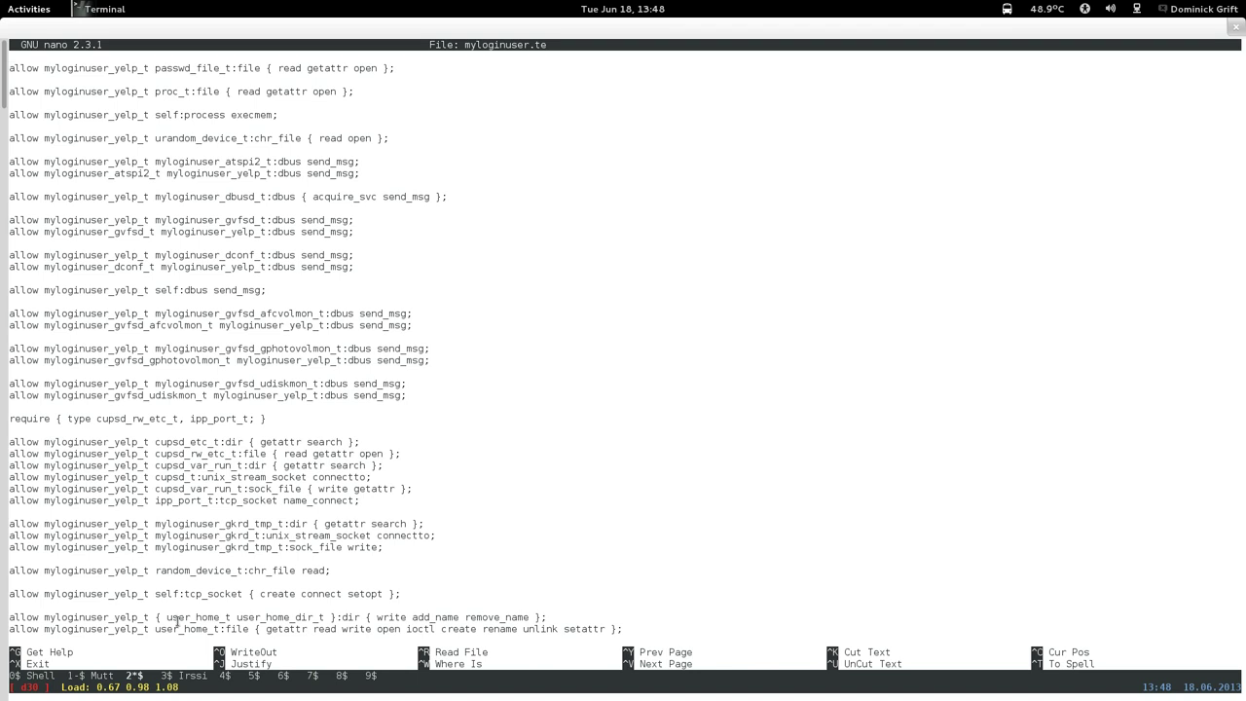
key(Down)
key(Down)
key(Down)
key(Down)
key(Down)
key(Down)
key(Down)
key(Down)
key(Down)
key(Down)
key(Down)
key(Down)
key(Down)
key(Down)
key(Down)
key(Down)
key(Down)
key(Down)
key(Down)
key(Down)
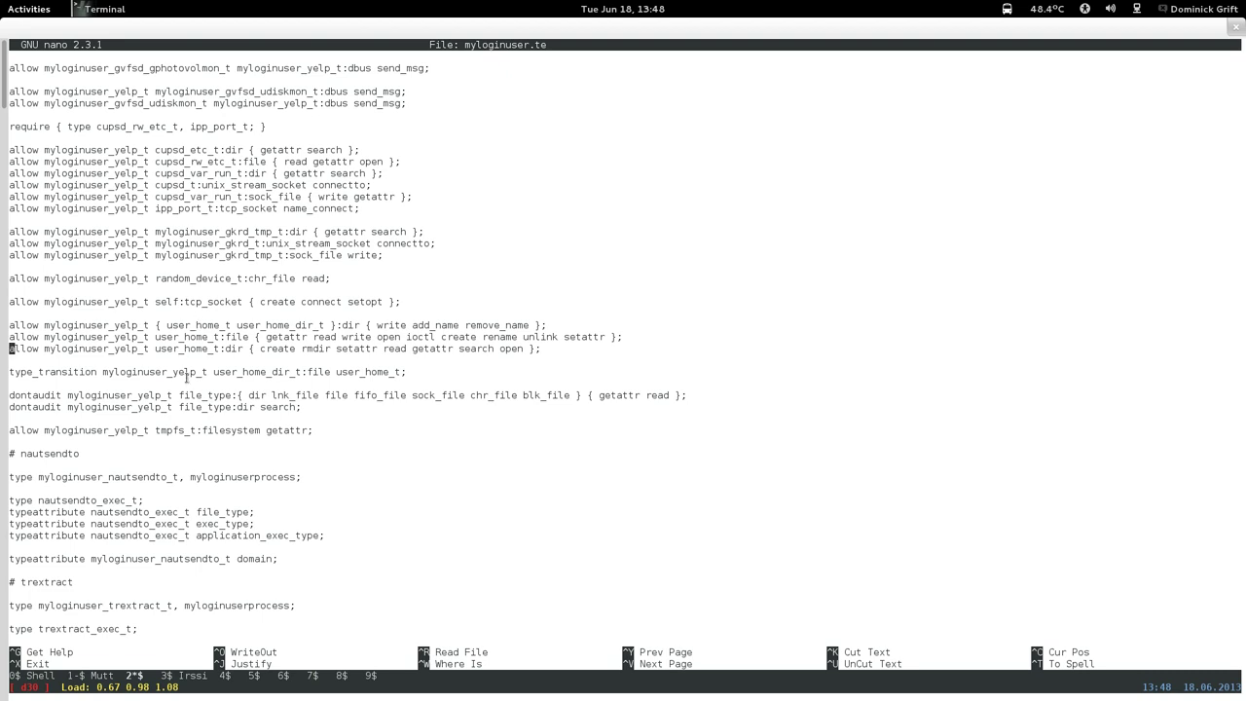
Page back through the gterm, baobab and nautilus rules to the froller user_home_type rules.
key(Page_Up)
key(Page_Up)
key(Page_Up)
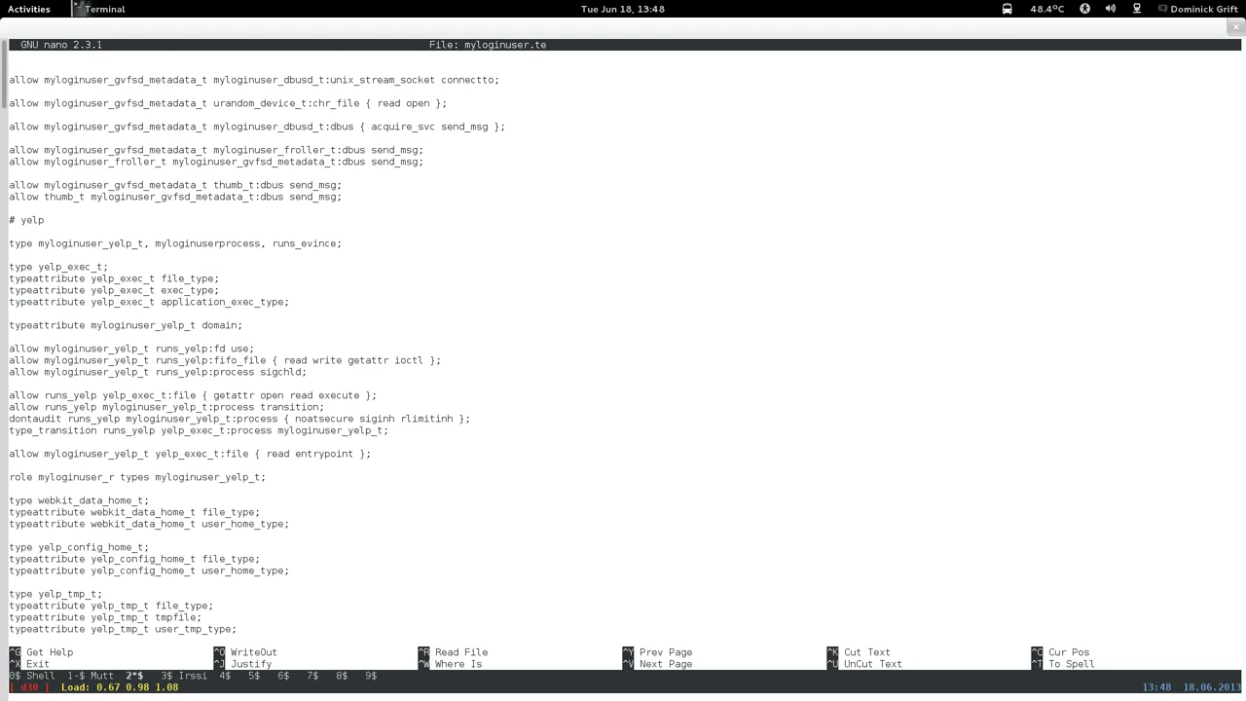
key(Page_Up)
key(Page_Up)
key(Page_Up)
key(Page_Up)
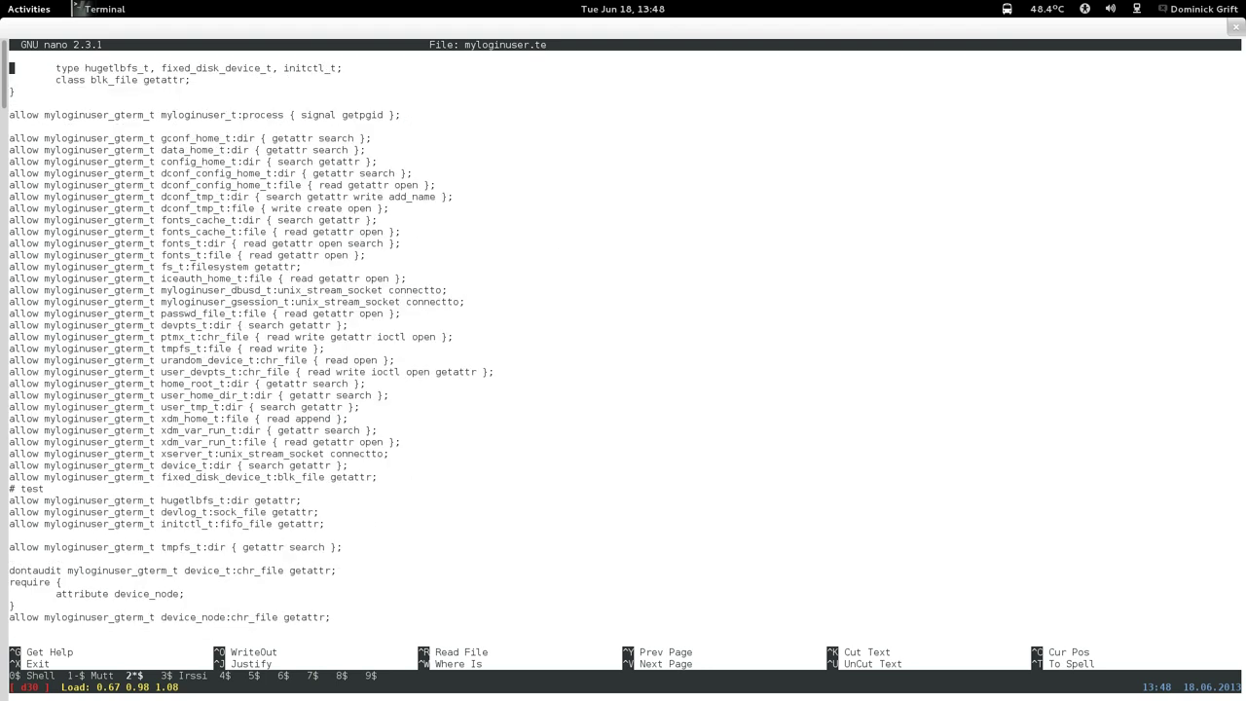
key(Page_Up)
key(Page_Up)
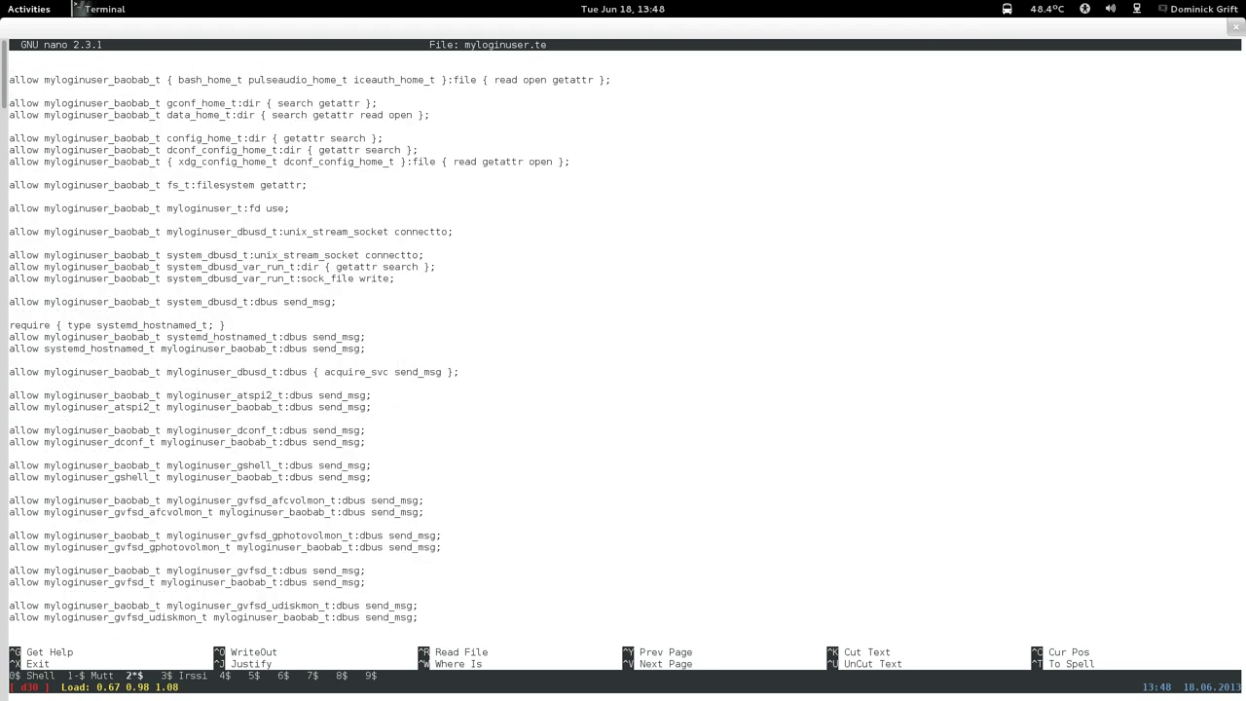
key(Page_Up)
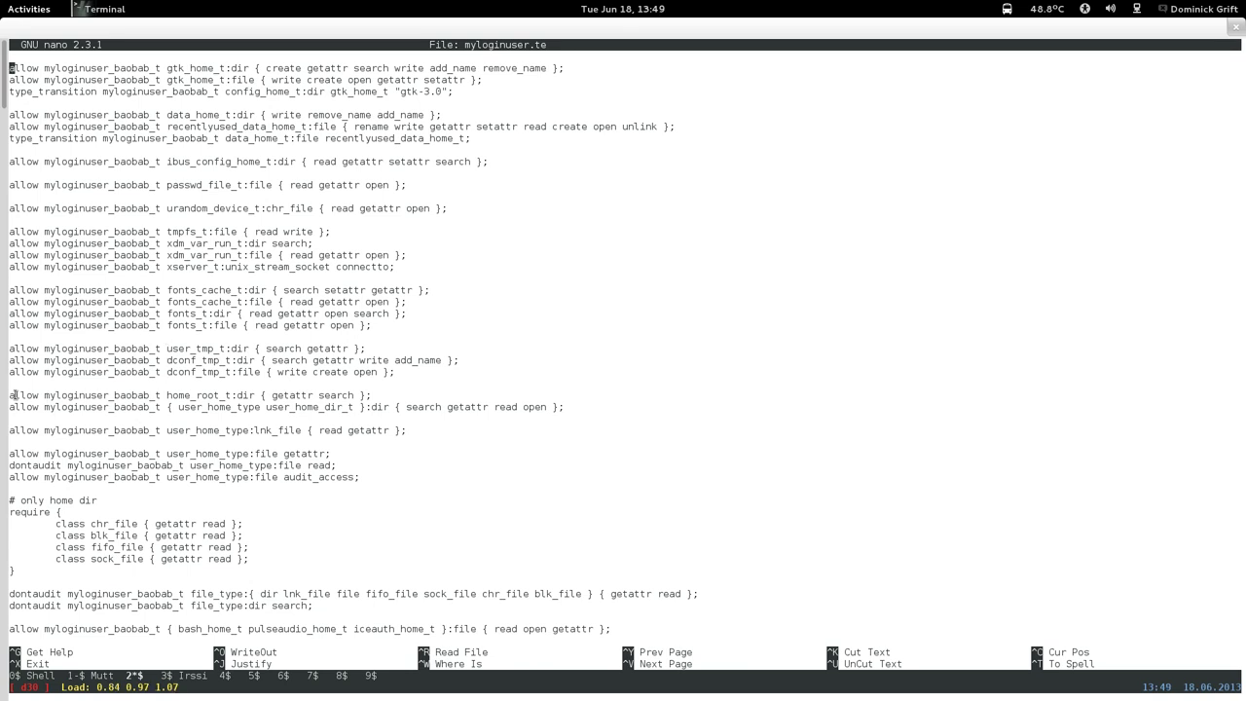
key(Page_Up)
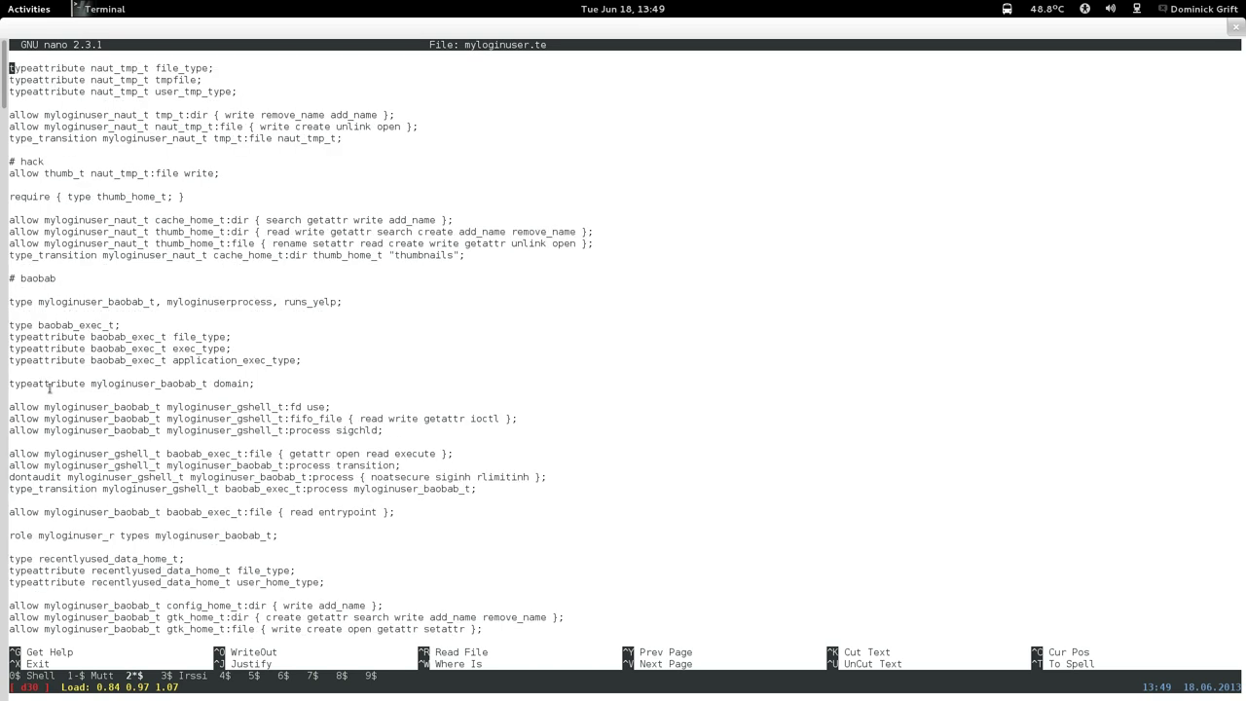
key(Page_Up)
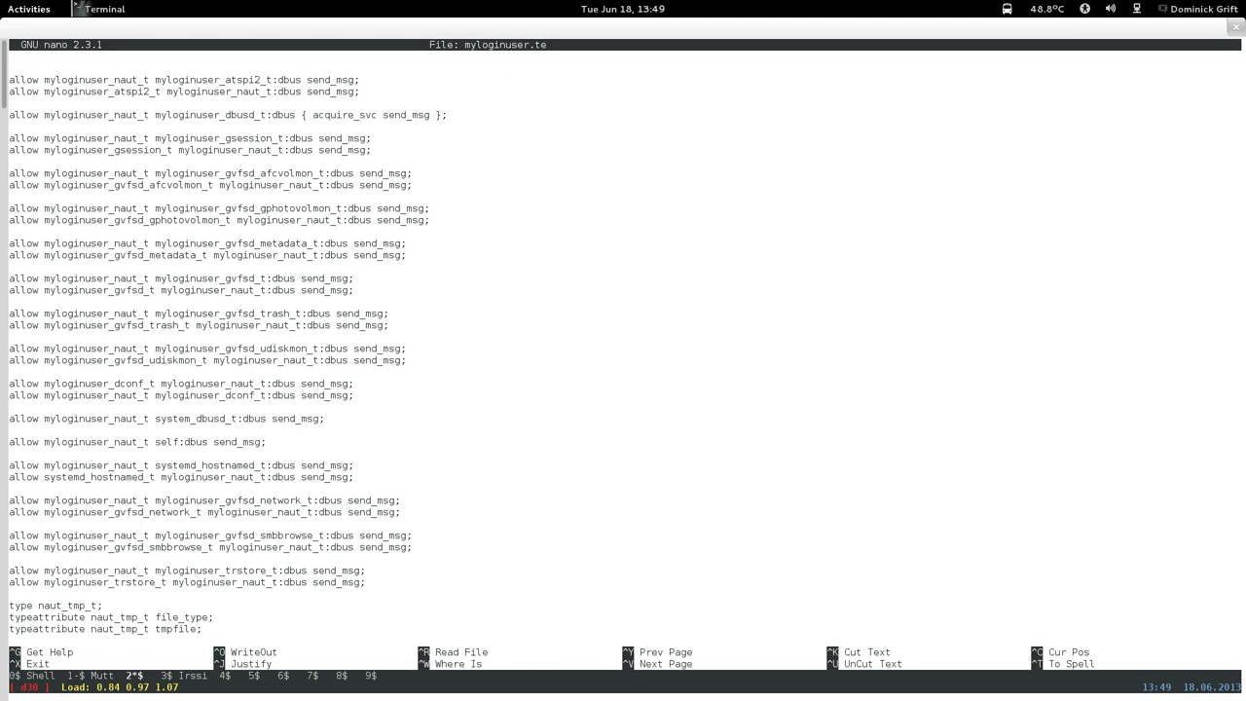
key(ctrl+v)
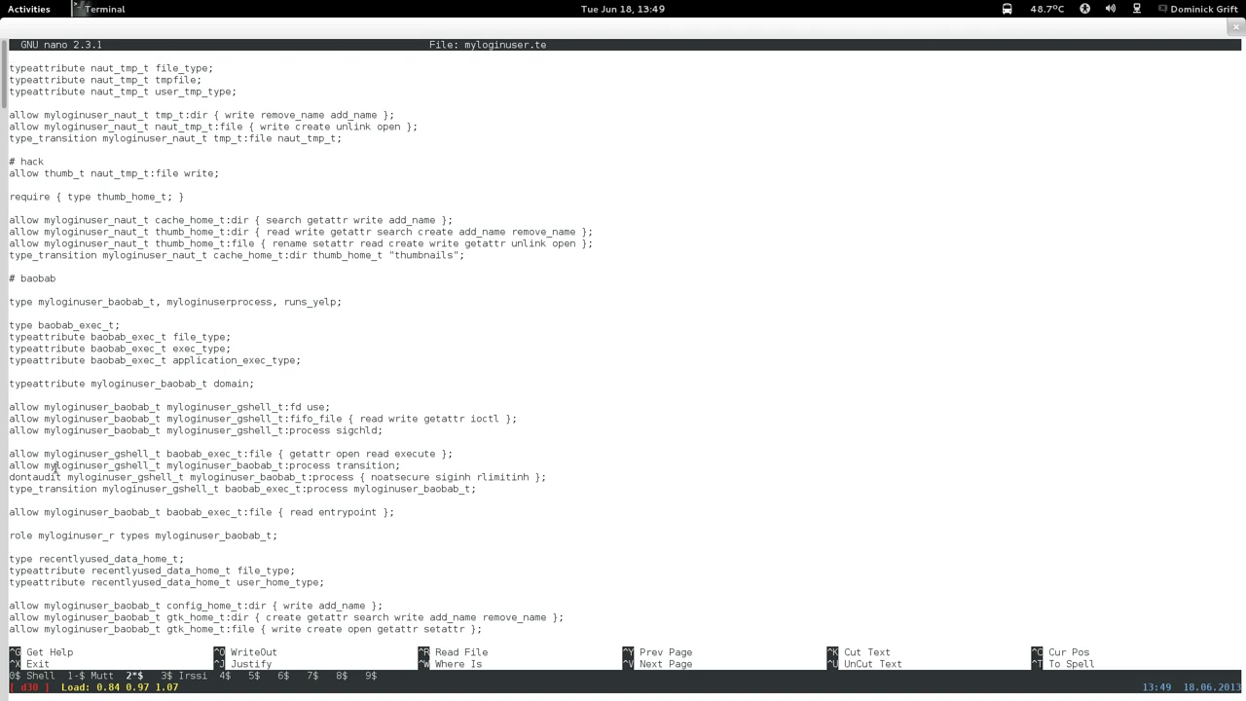
key(ctrl+y)
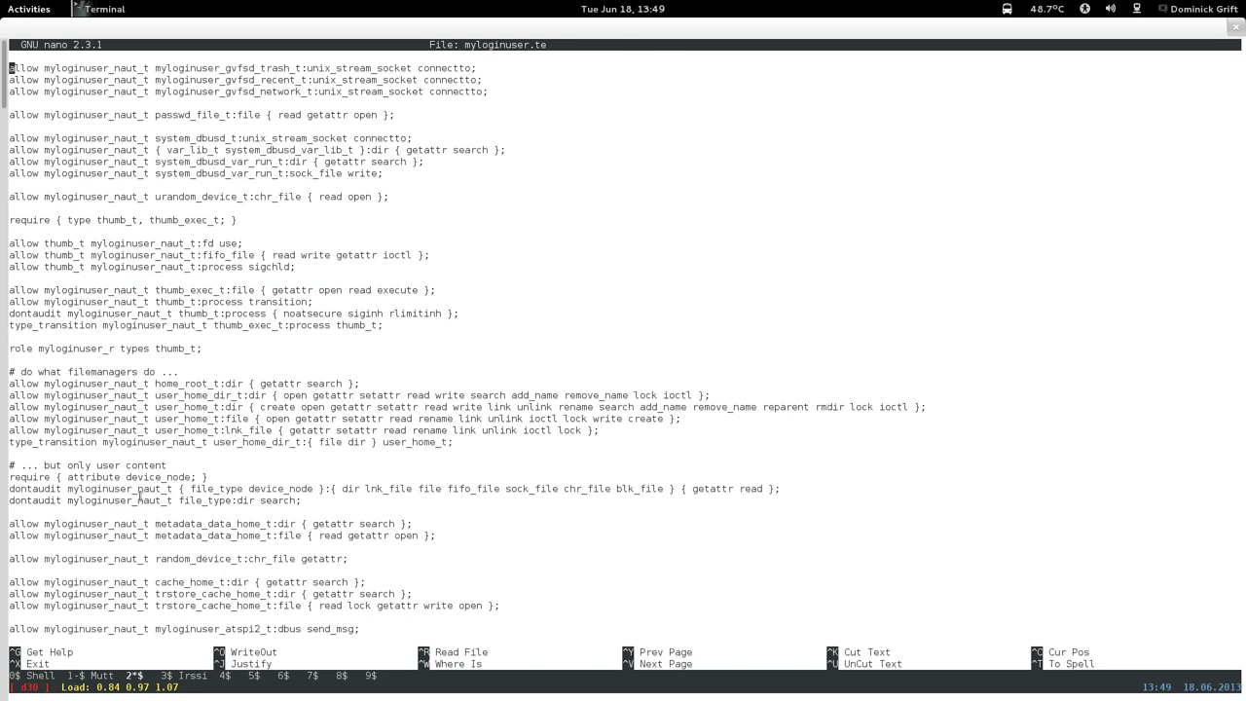
key(Page_Up)
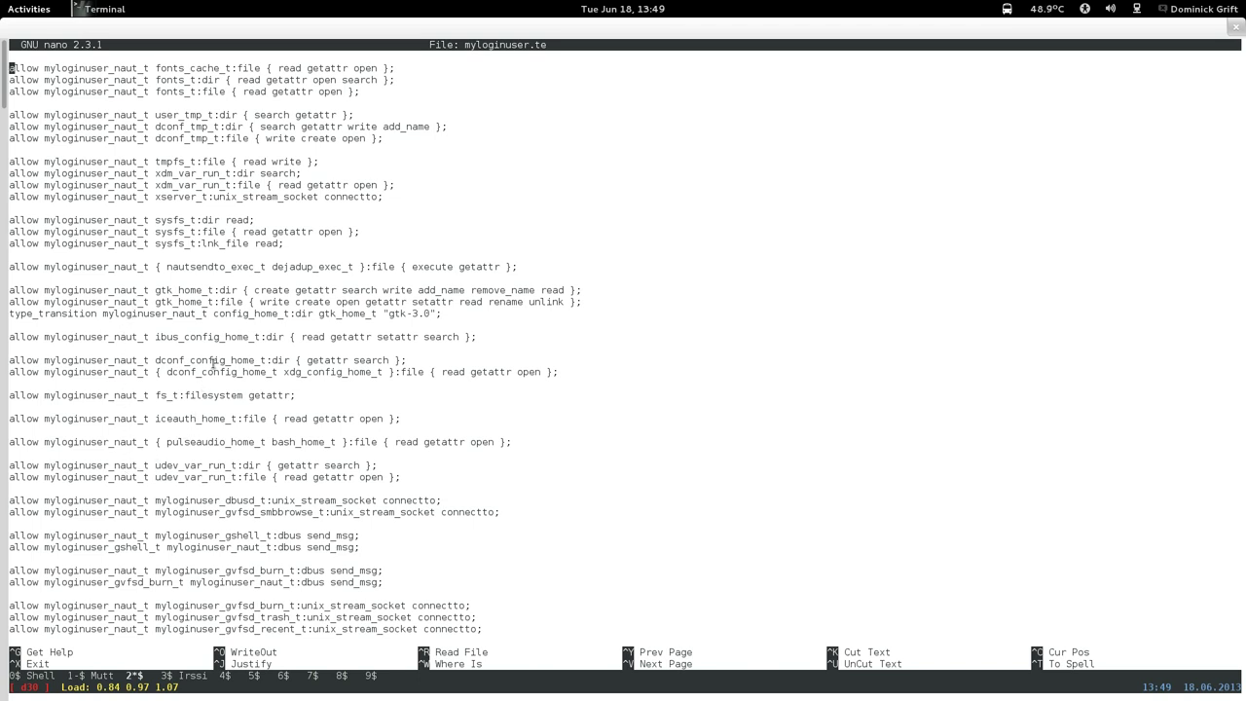
key(Page_Up)
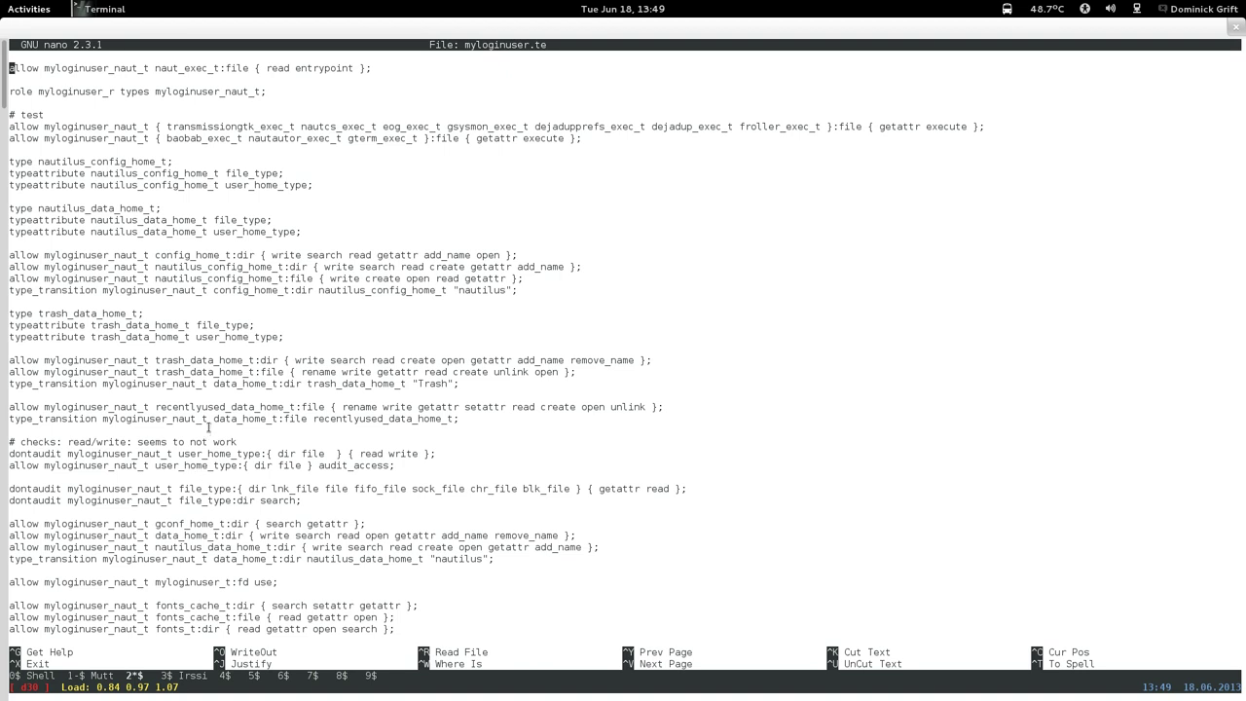
key(Page_Up)
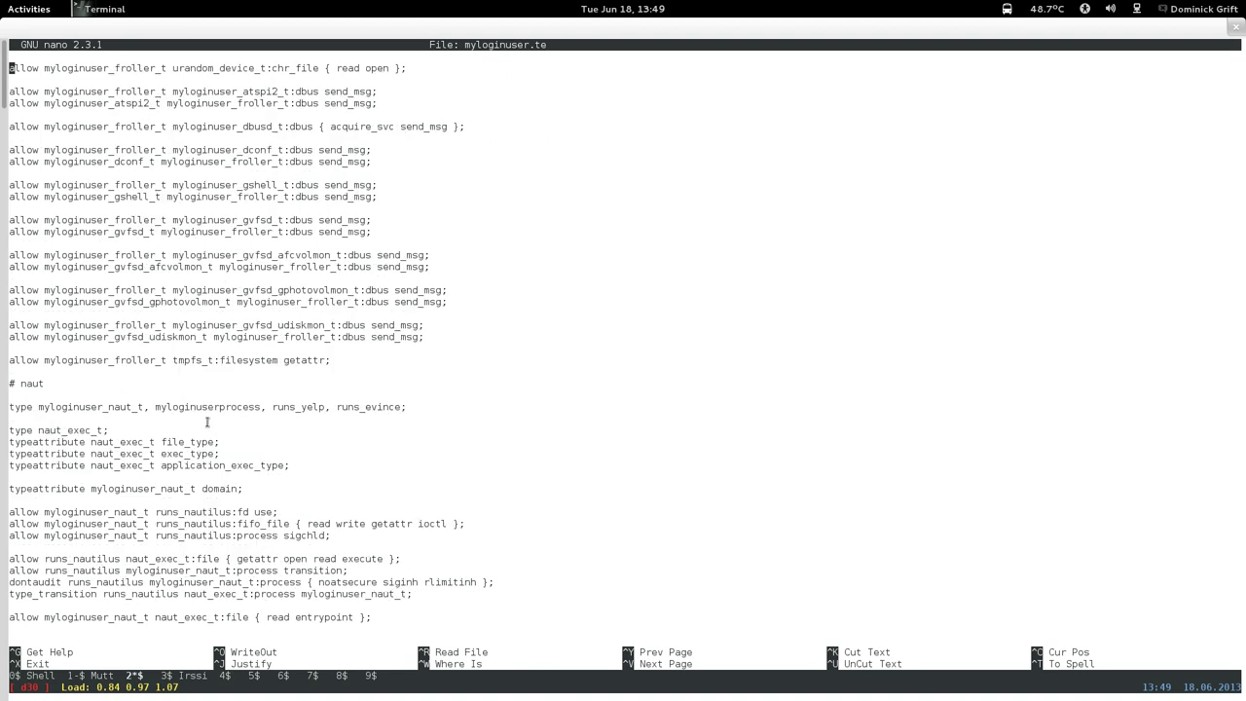
key(Page_Up)
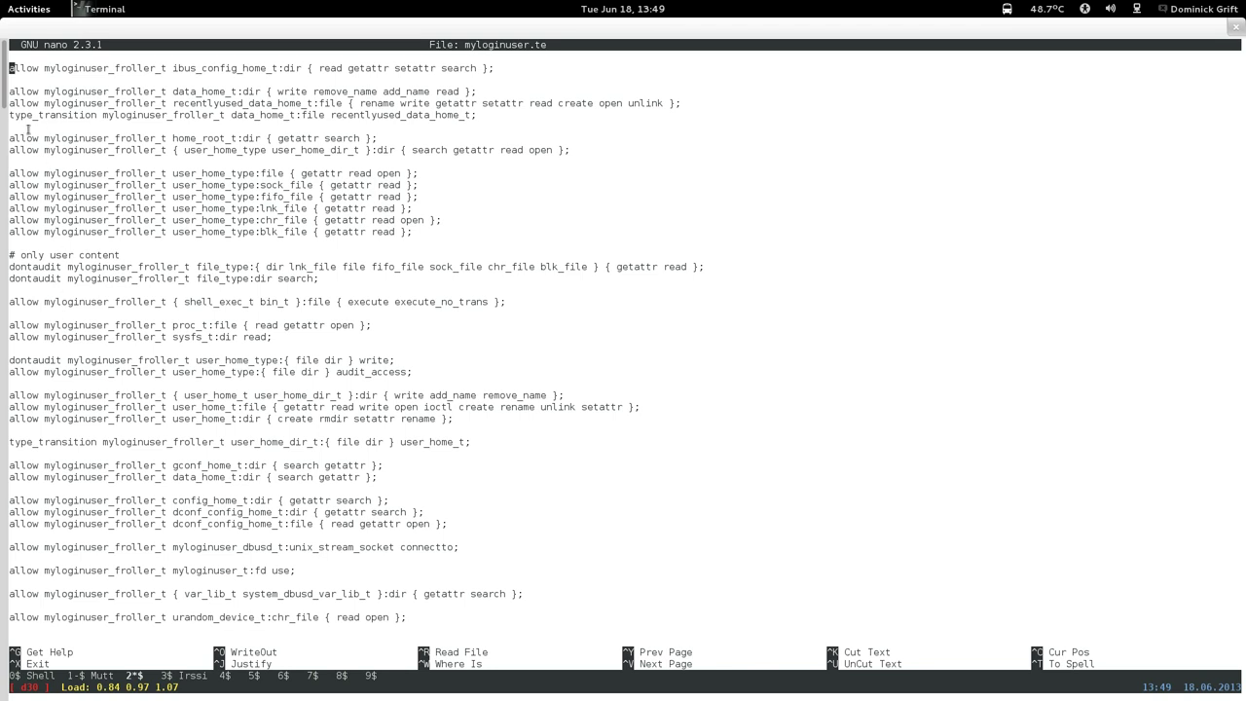
Copy the froller rules from home_root_t through the file_type:dir search rule.
drag(11, 142, 475, 278)
right_click(481, 255)
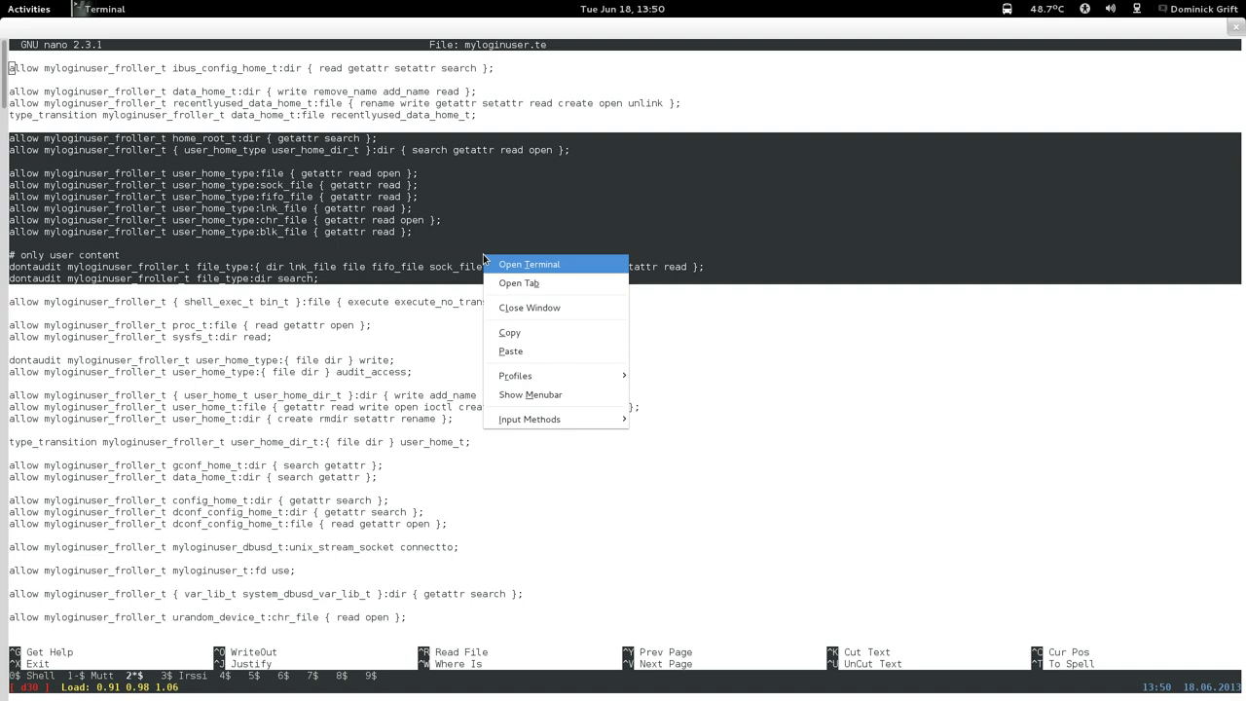
click(498, 335)
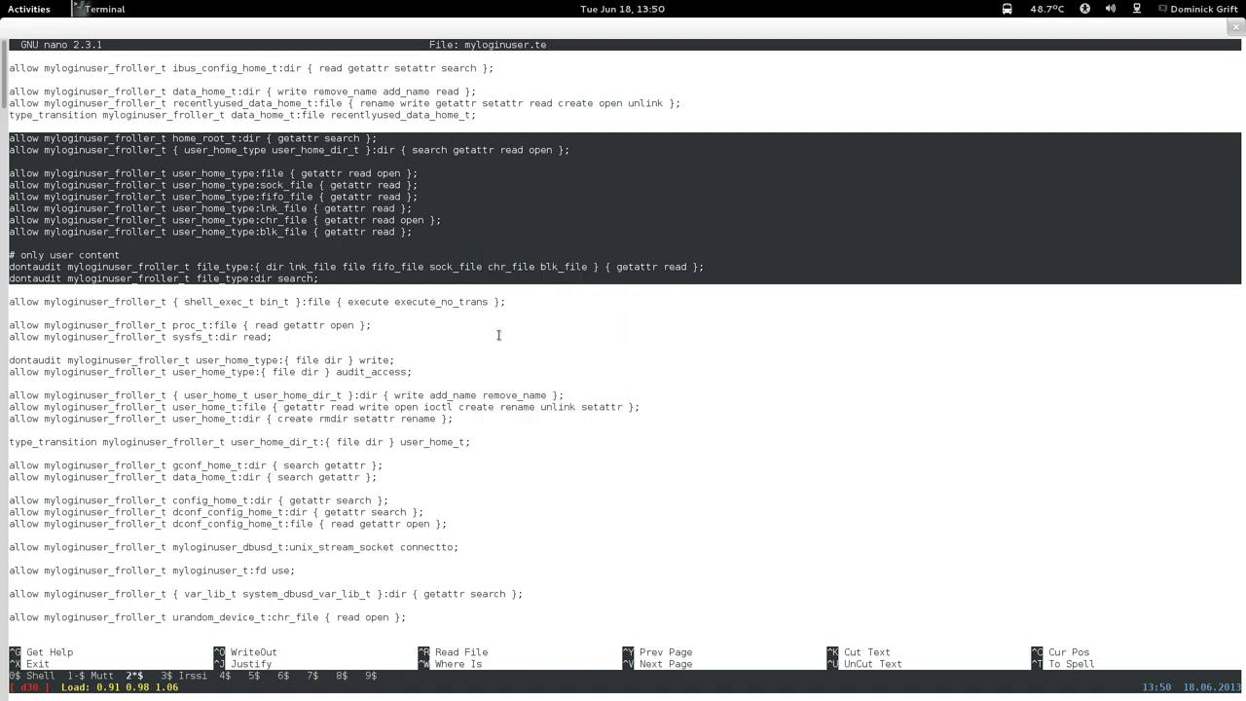
Paste the copied froller rules on a new line below the gtk-3.0 transition, removing the extra blank line.
key(ctrl+v)
key(ctrl+v)
key(ctrl+v)
key(ctrl+v)
key(ctrl+v)
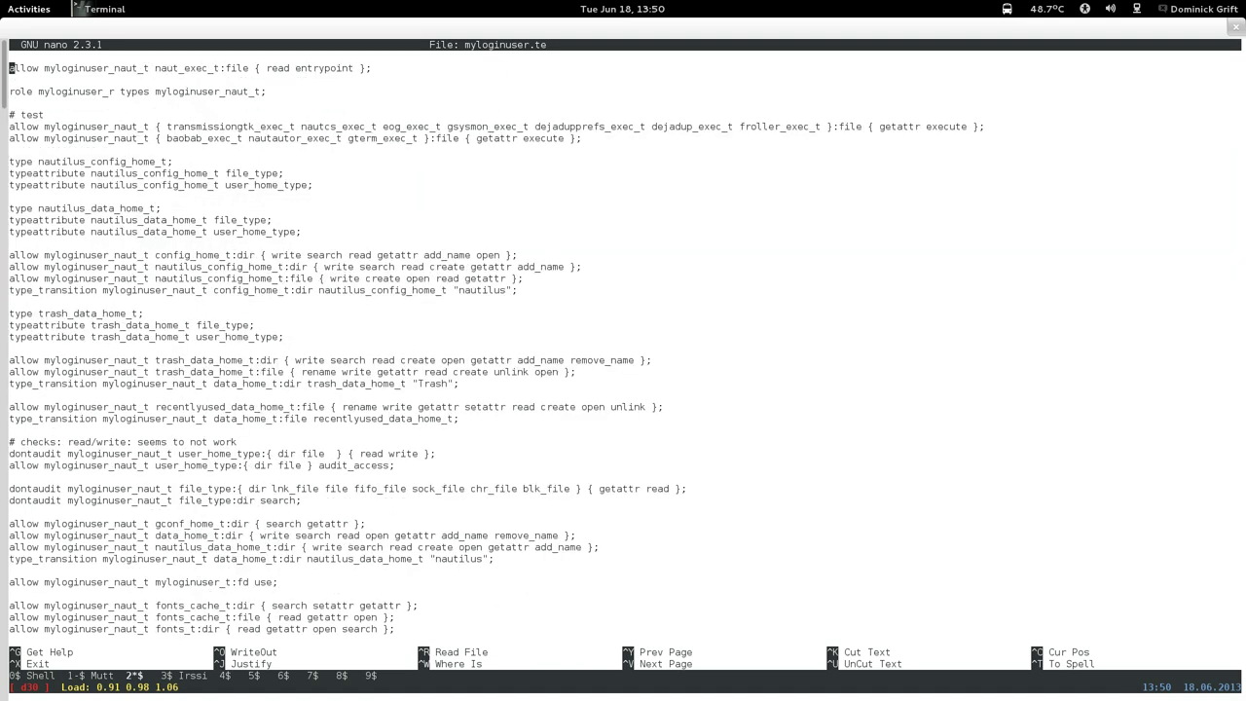
key(ctrl+y)
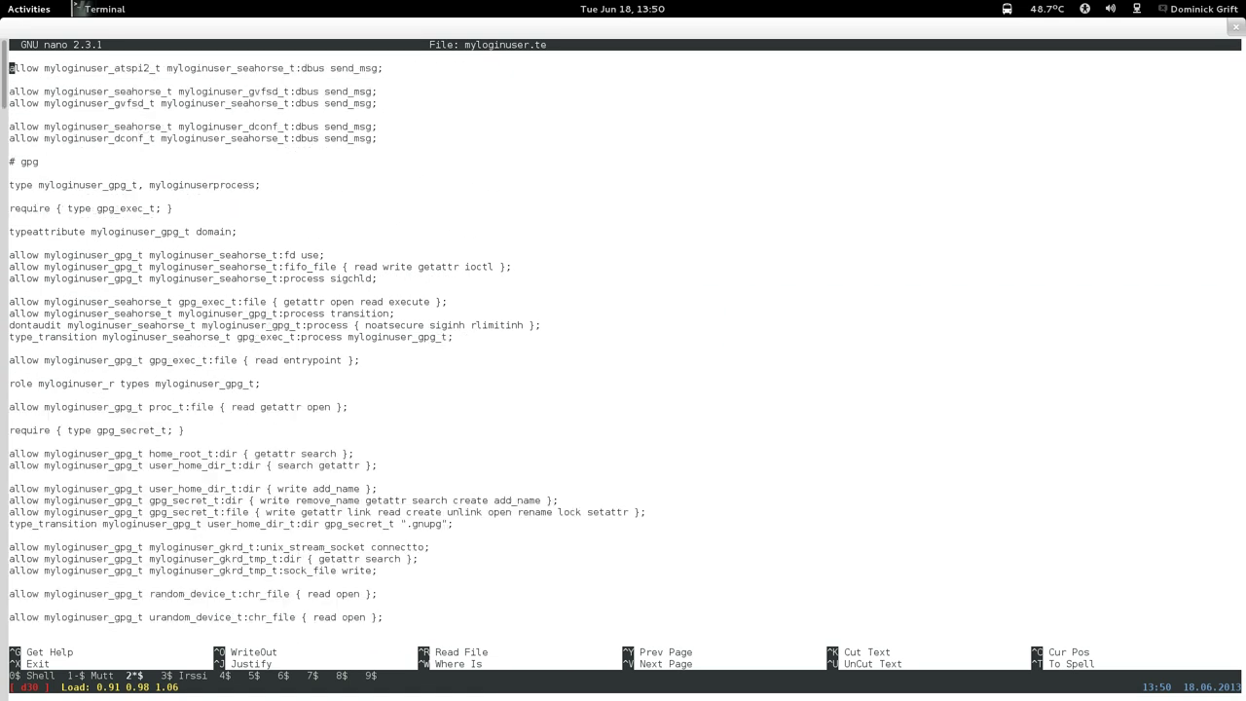
key(ctrl+y)
key(Down)
key(Down)
key(Down)
key(Down)
key(Down)
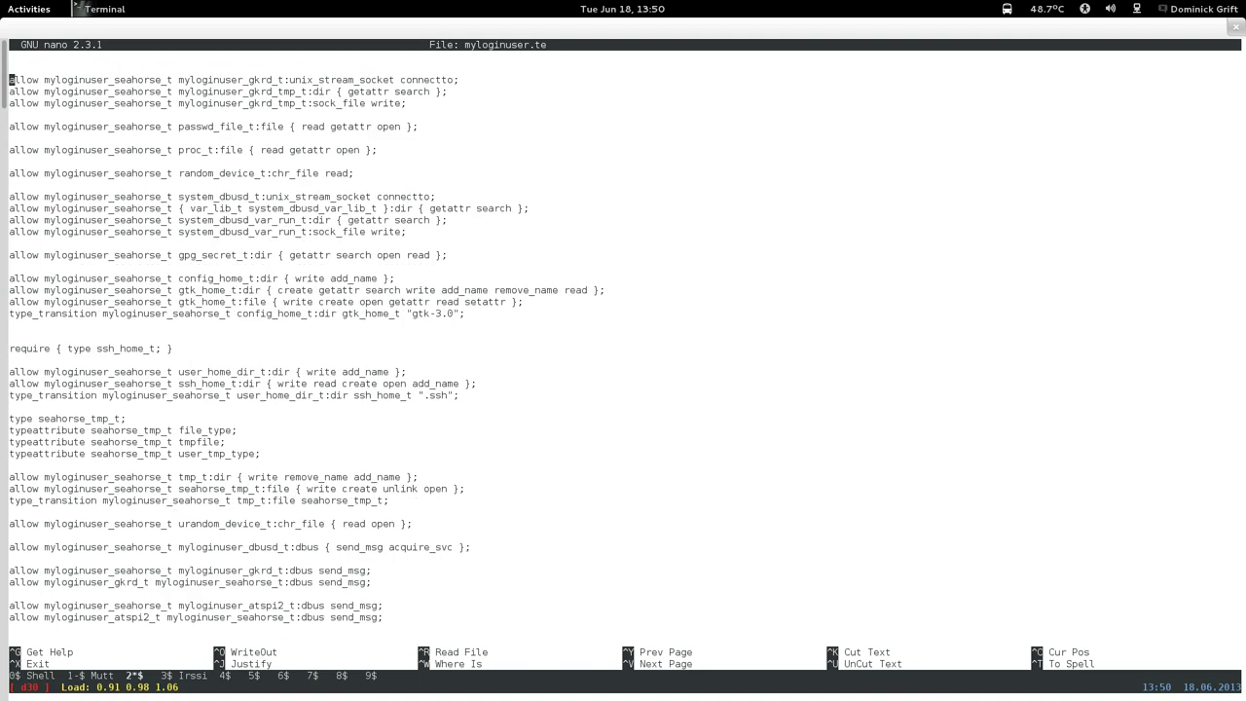
key(Down)
key(Down)
key(Down)
key(Down)
key(Down)
key(Down)
key(Down)
key(Down)
key(Down)
key(Down)
key(Down)
key(Down)
key(Down)
key(Down)
key(Down)
key(Down)
key(Down)
key(Return)
right_click(239, 352)
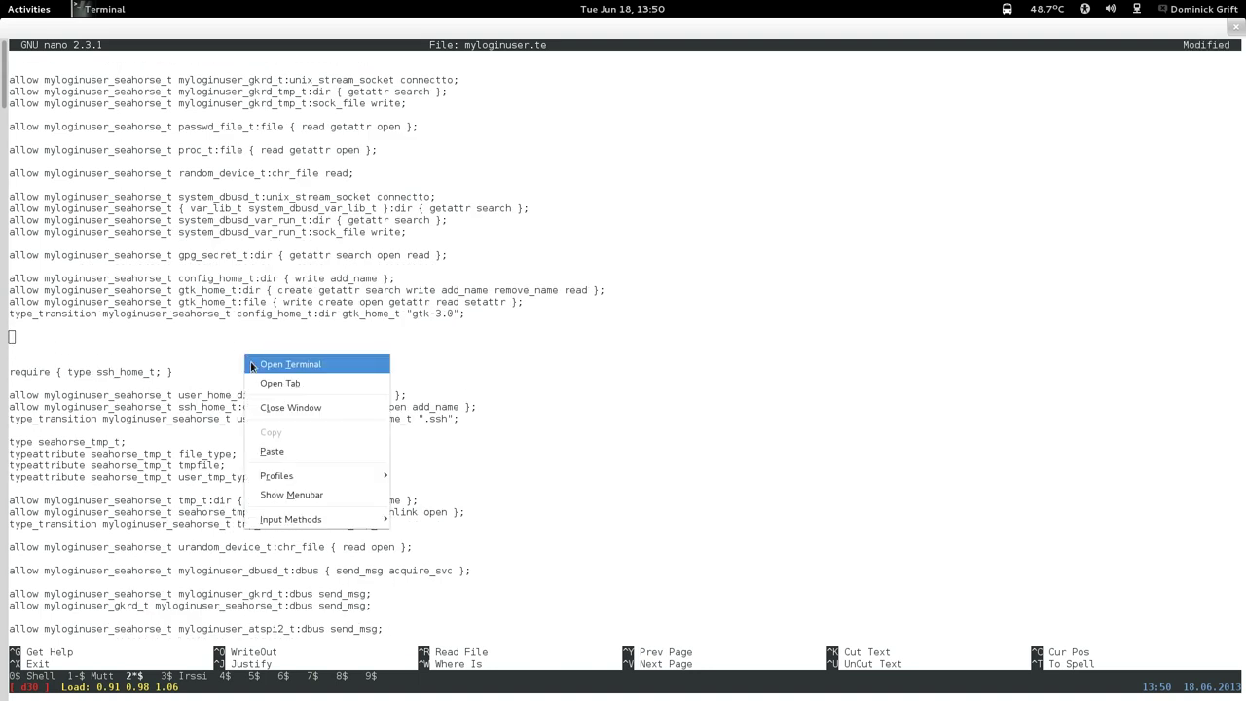
click(275, 450)
key(Down)
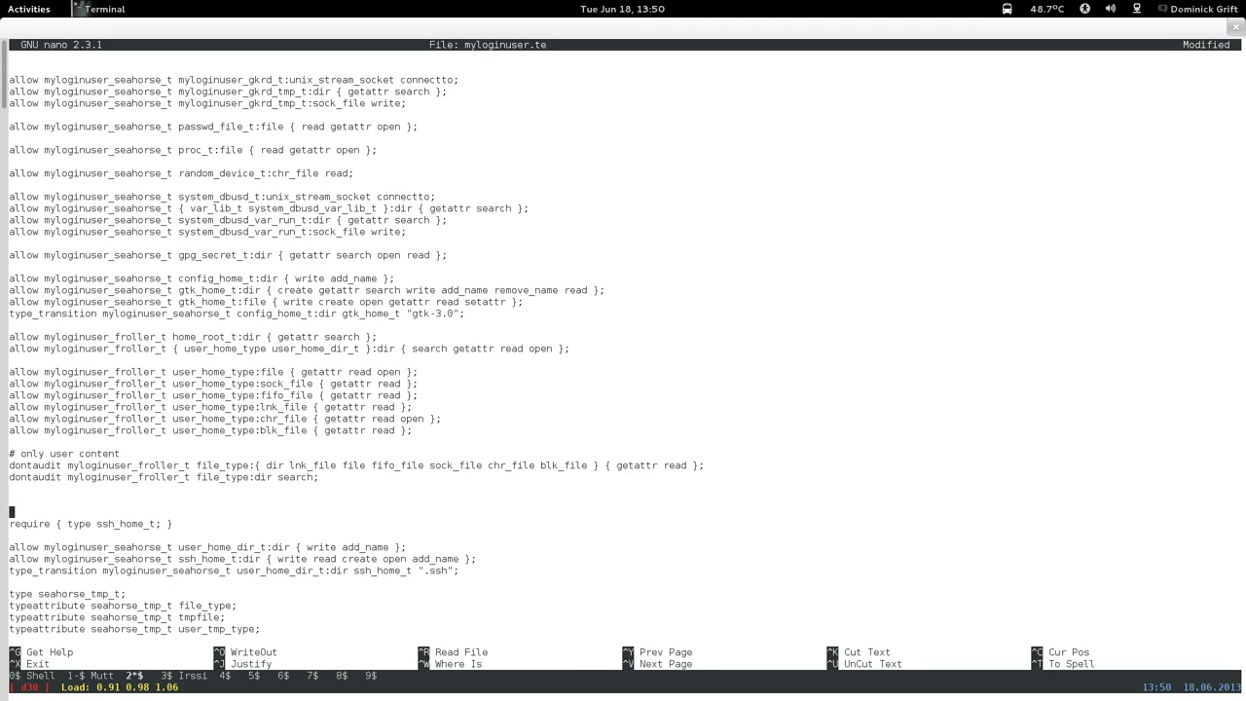
key(Delete)
key(Delete)
Comment out both dontaudit lines with # and change froller to seahorse in them.
key(Up)
key(Up)
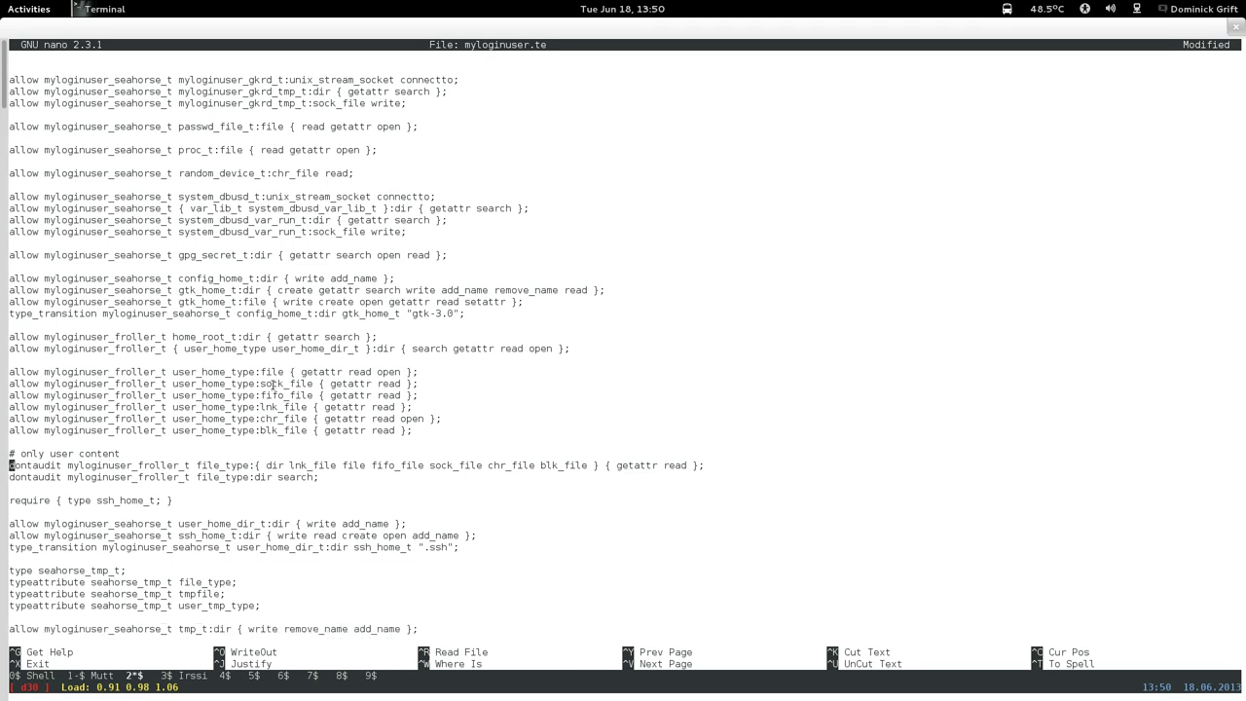
text(#)
key(Down)
key(Left)
key(Left)
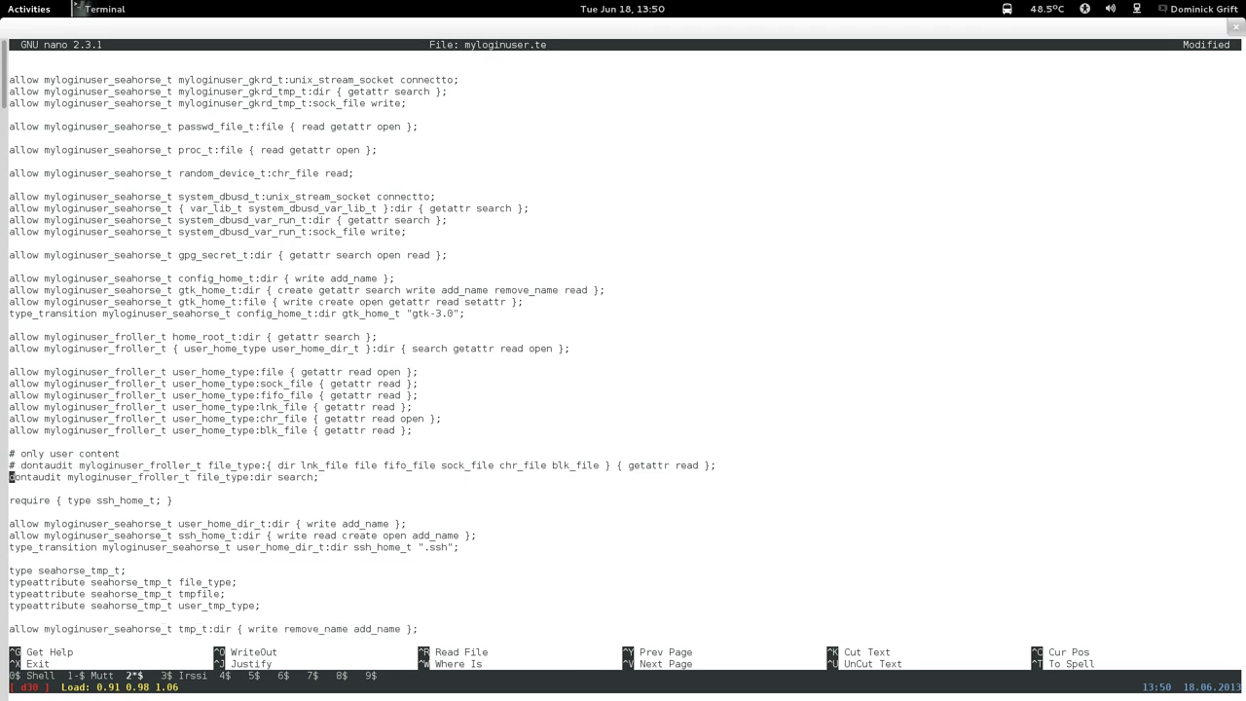
text(#)
key(Up)
key(Right)
key(Right)
key(Right)
key(Right)
key(Right)
key(Right)
key(Right)
key(Right)
key(Right)
key(Right)
key(Right)
key(Right)
key(Right)
key(Right)
key(Right)
key(Right)
key(Right)
key(Right)
key(Right)
key(Right)
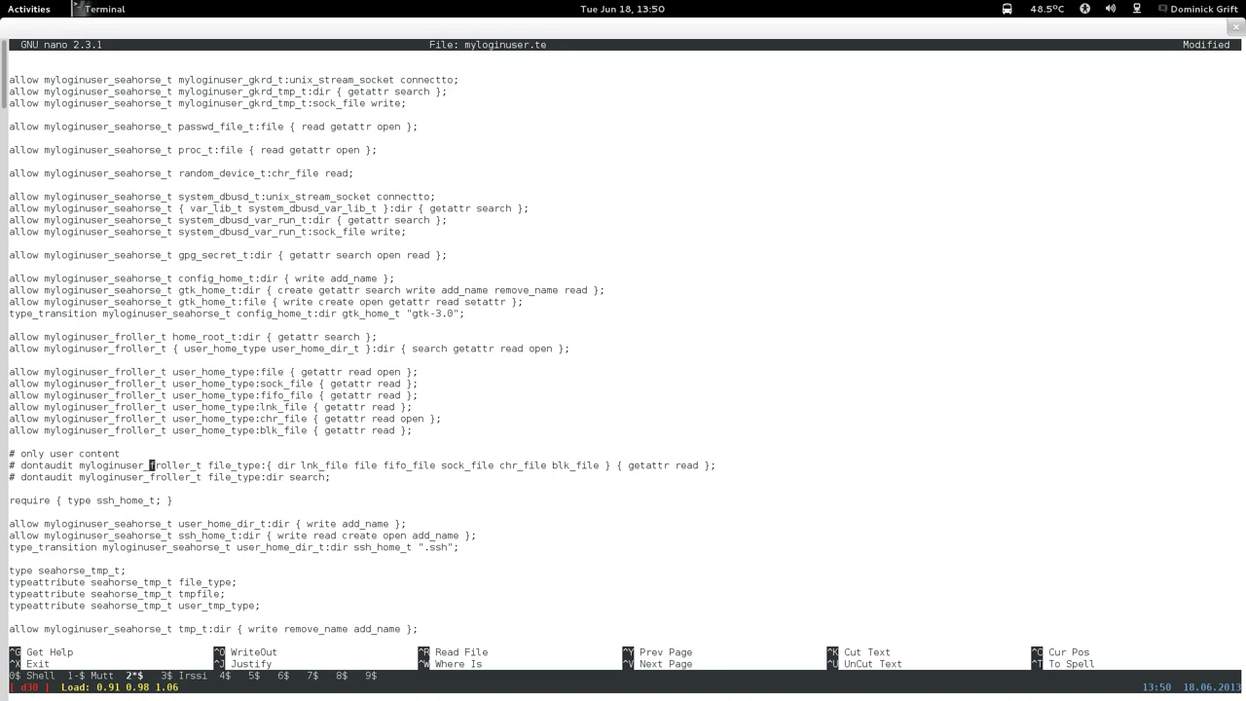
key(Right)
key(Right)
key(Right)
key(BackSpace)
key(BackSpace)
key(BackSpace)
key(BackSpace)
key(BackSpace)
key(BackSpace)
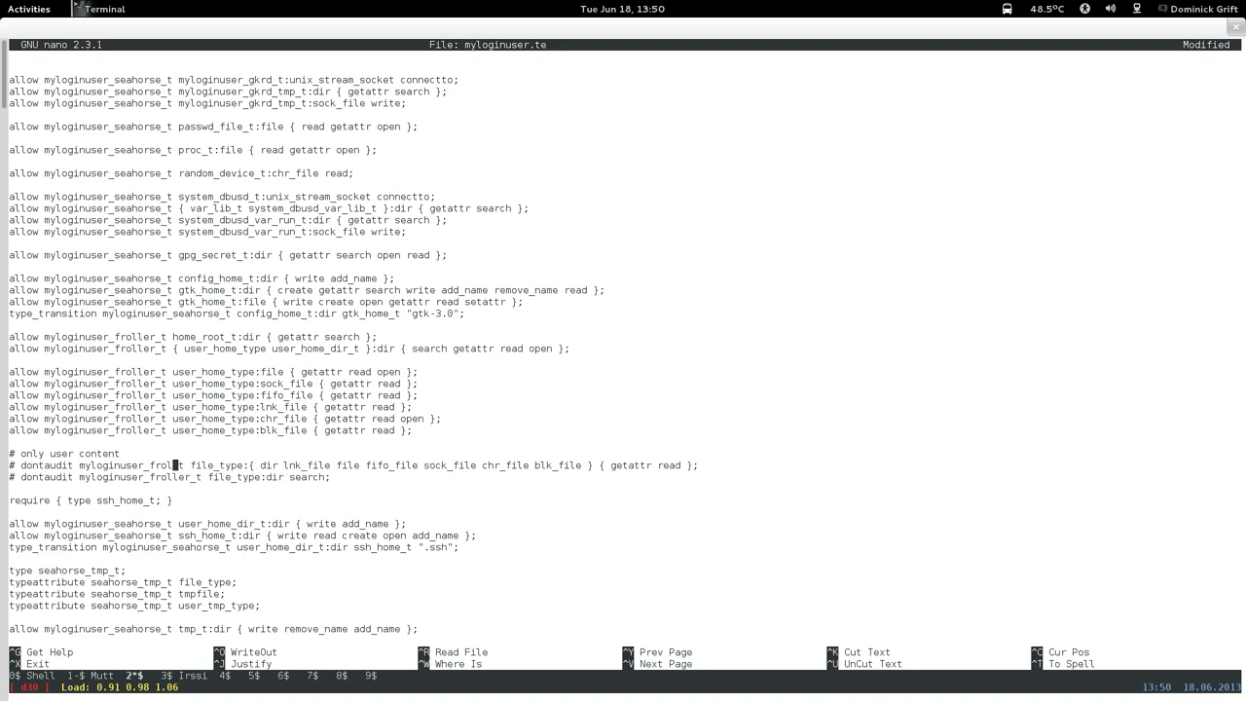
key(BackSpace)
text(seahor)
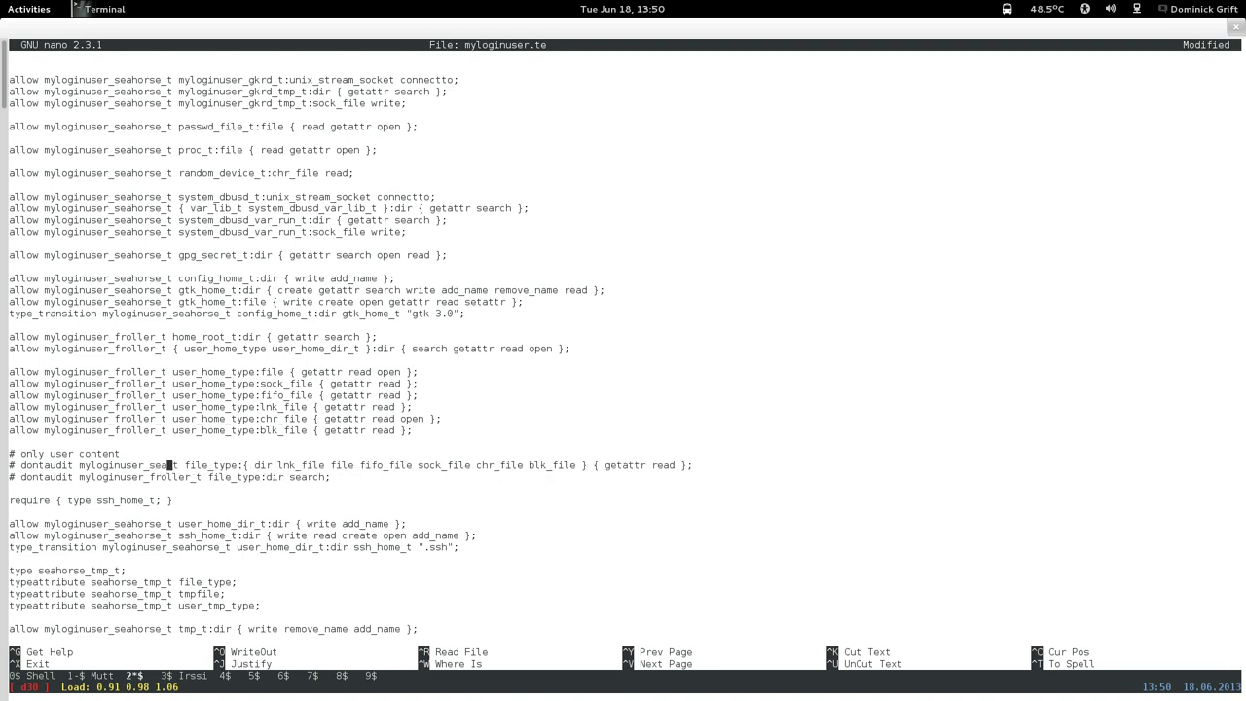
text(se)
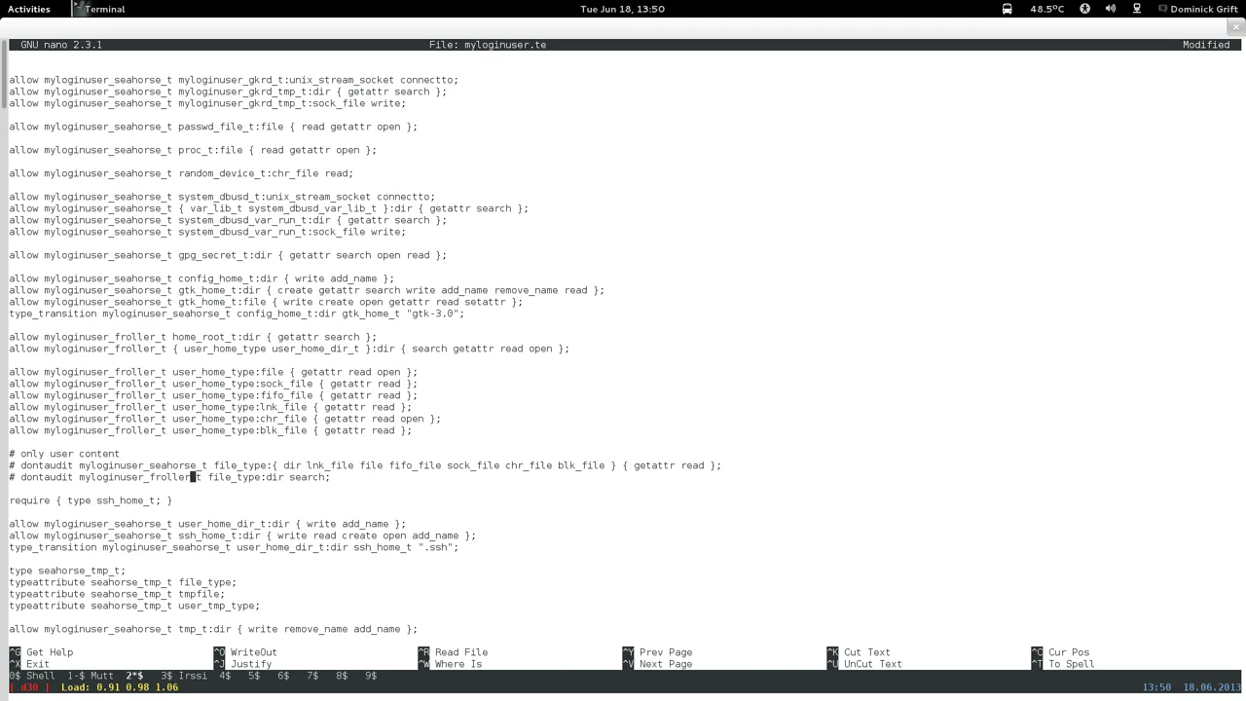
key(BackSpace)
key(BackSpace)
key(BackSpace)
key(BackSpace)
key(BackSpace)
key(BackSpace)
key(BackSpace)
text(seahorse)
Cut the six user_home_type rules and rename froller to seahorse in the home_root_t and user_home_dir_t rules.
key(Up)
key(Up)
key(Up)
key(Up)
key(Up)
key(Up)
key(Up)
key(Up)
key(Up)
key(ctrl+k)
key(ctrl+k)
key(ctrl+k)
key(ctrl+k)
key(ctrl+k)
key(ctrl+k)
key(ctrl+k)
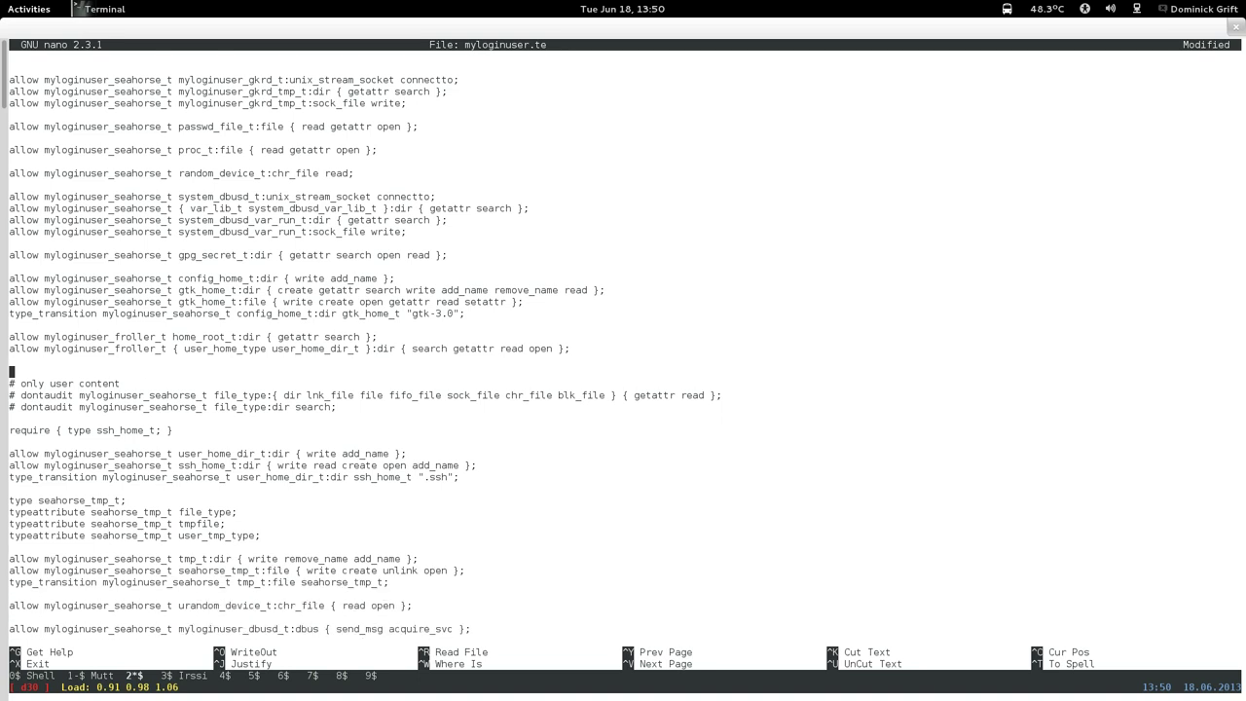
key(Up)
key(Up)
key(Right)
key(Right)
key(Right)
key(Right)
key(Right)
key(Right)
key(Right)
key(Right)
key(Right)
key(Right)
key(Right)
key(Right)
key(Right)
key(Right)
key(Right)
key(Right)
key(Right)
key(Right)
key(Right)
key(Right)
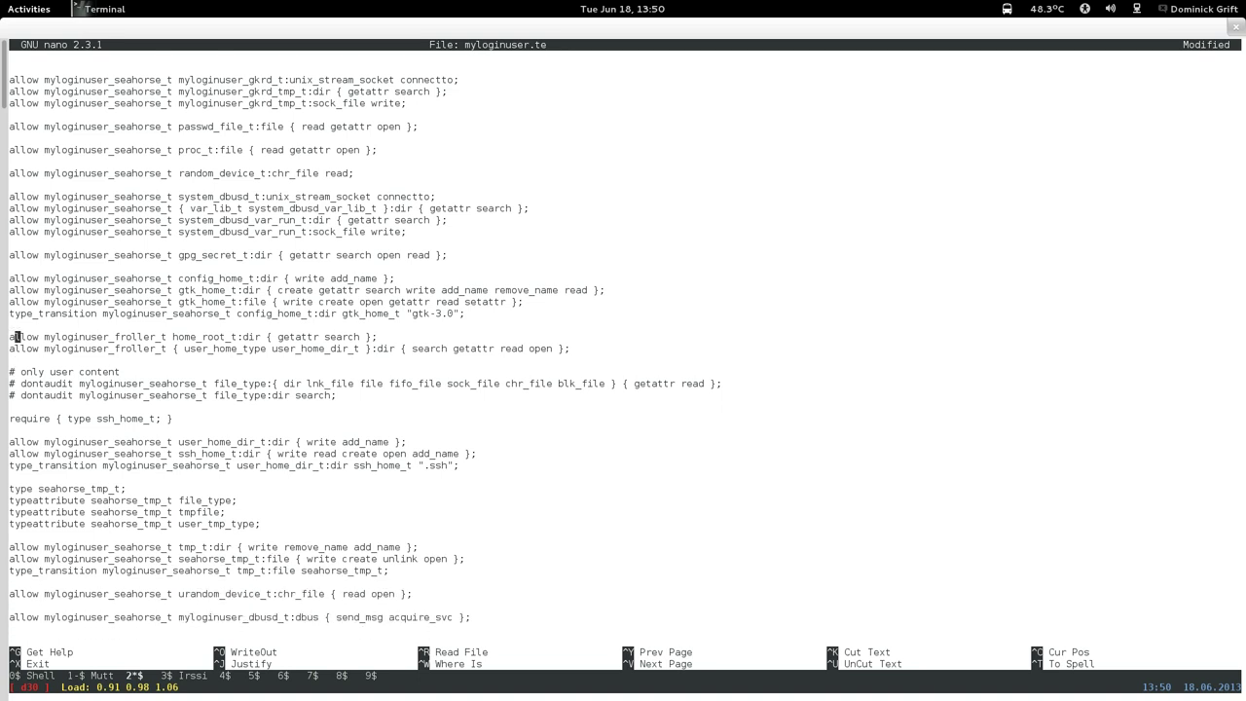
key(Right)
key(Right)
key(Right)
key(Right)
key(BackSpace)
key(BackSpace)
key(BackSpace)
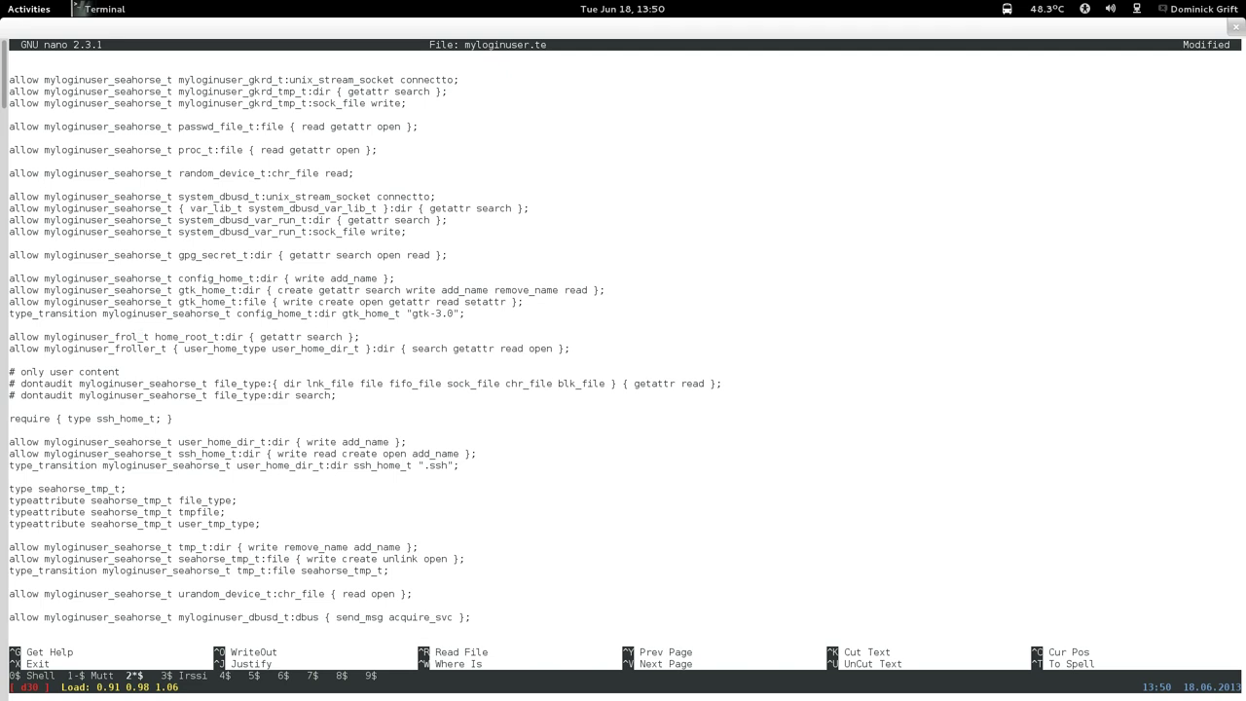
key(BackSpace)
key(BackSpace)
key(BackSpace)
key(BackSpace)
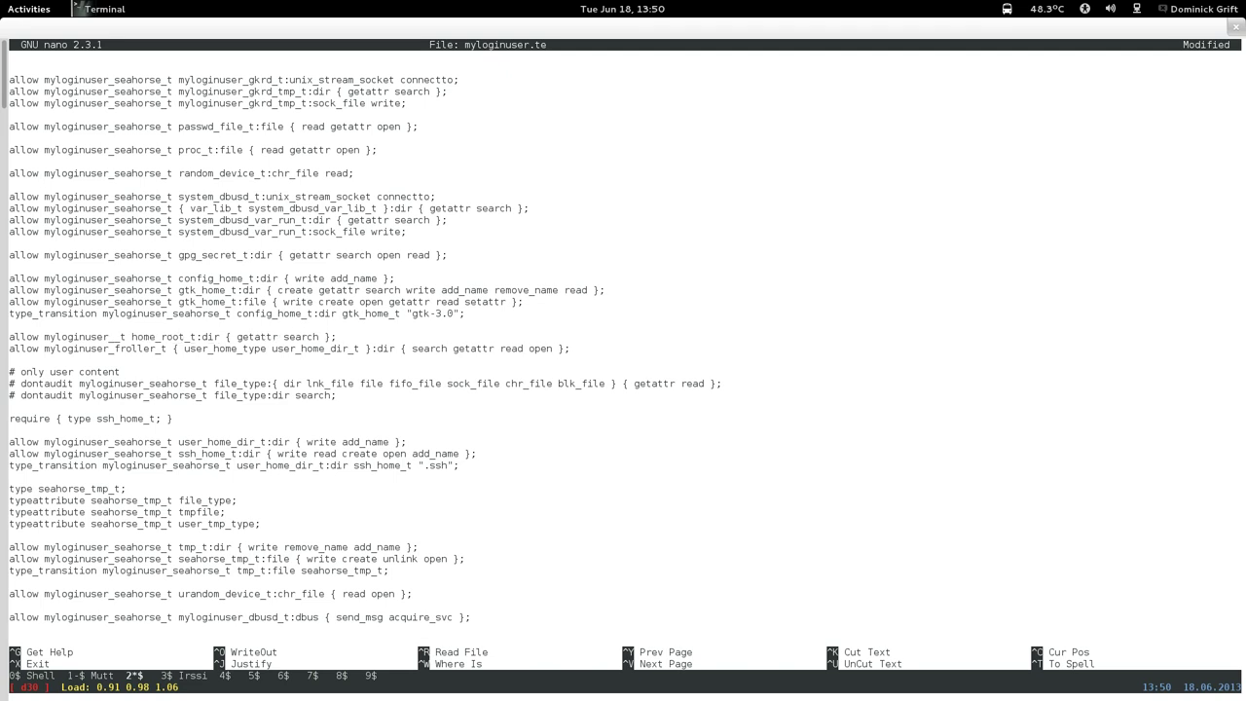
text(seahorse)
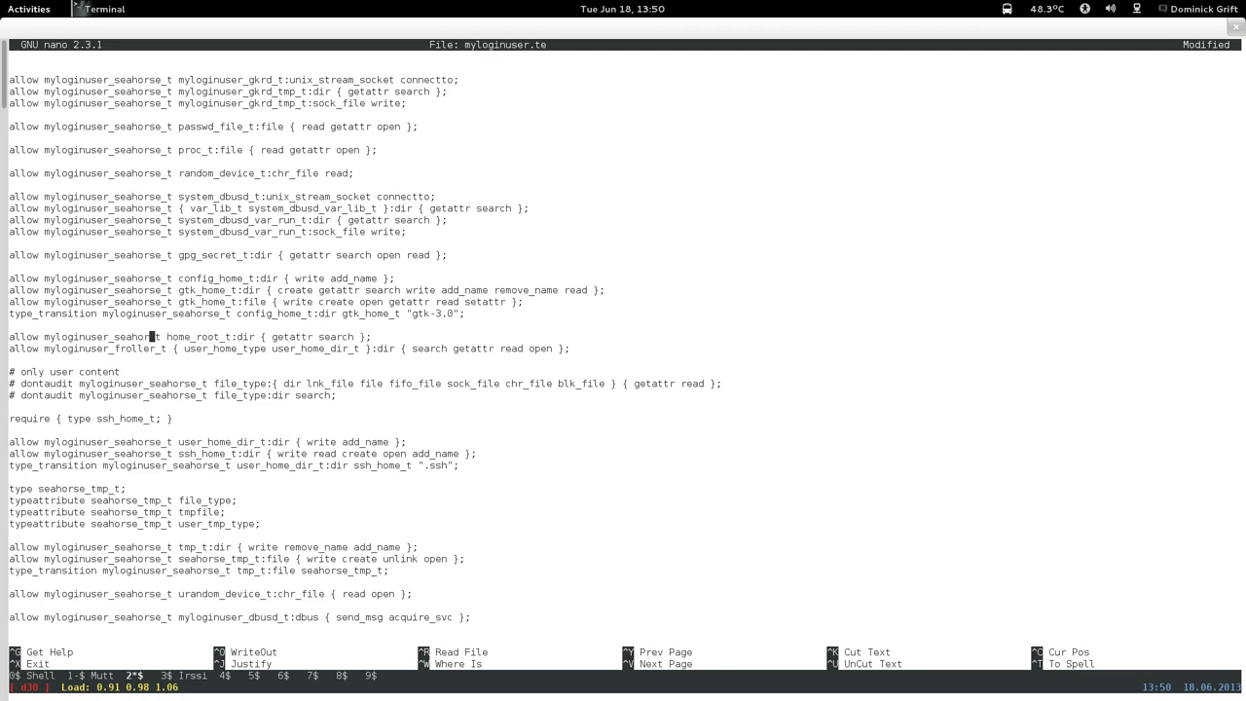
key(Down)
key(BackSpace)
key(BackSpace)
key(BackSpace)
key(BackSpace)
key(BackSpace)
key(BackSpace)
key(BackSpace)
key(BackSpace)
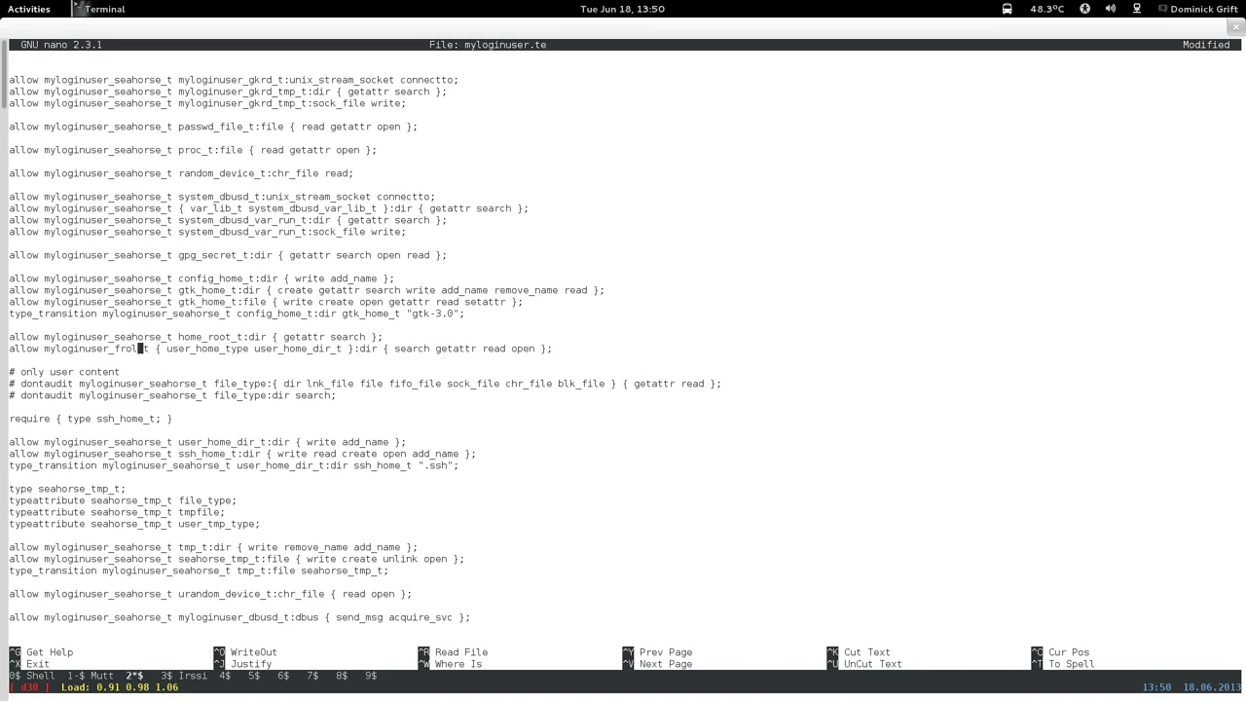
text(seahorse)
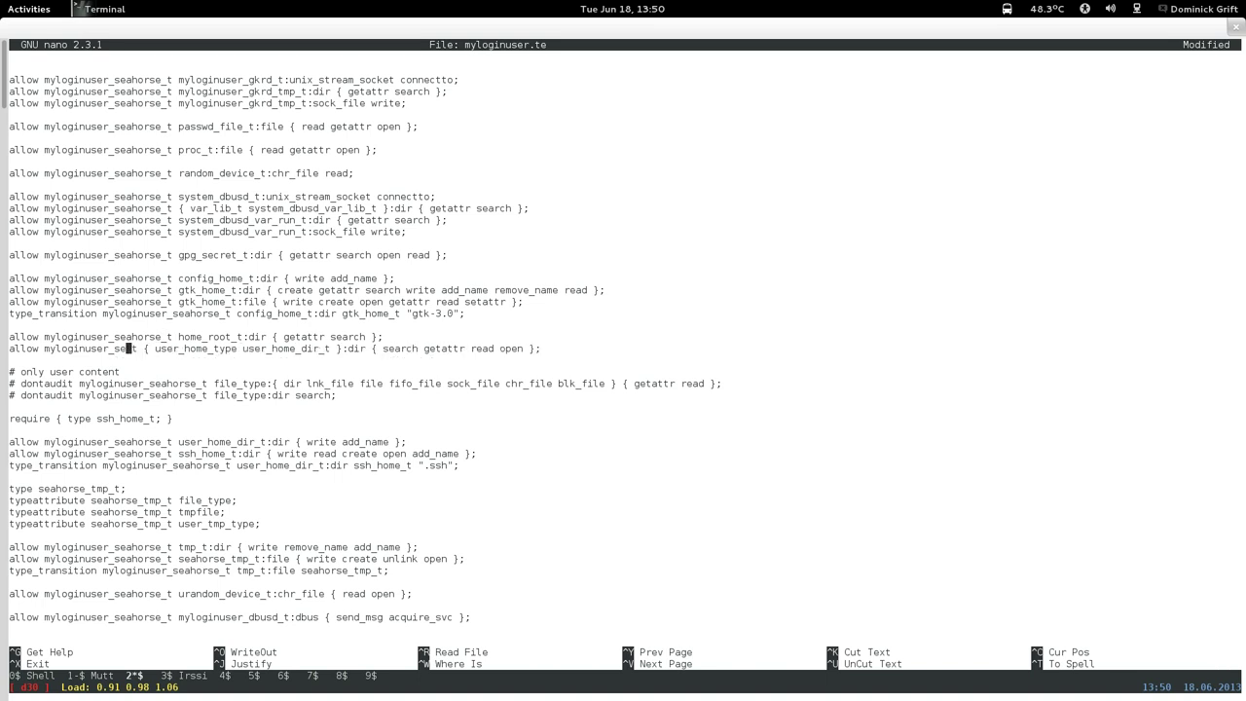
click(12, 360)
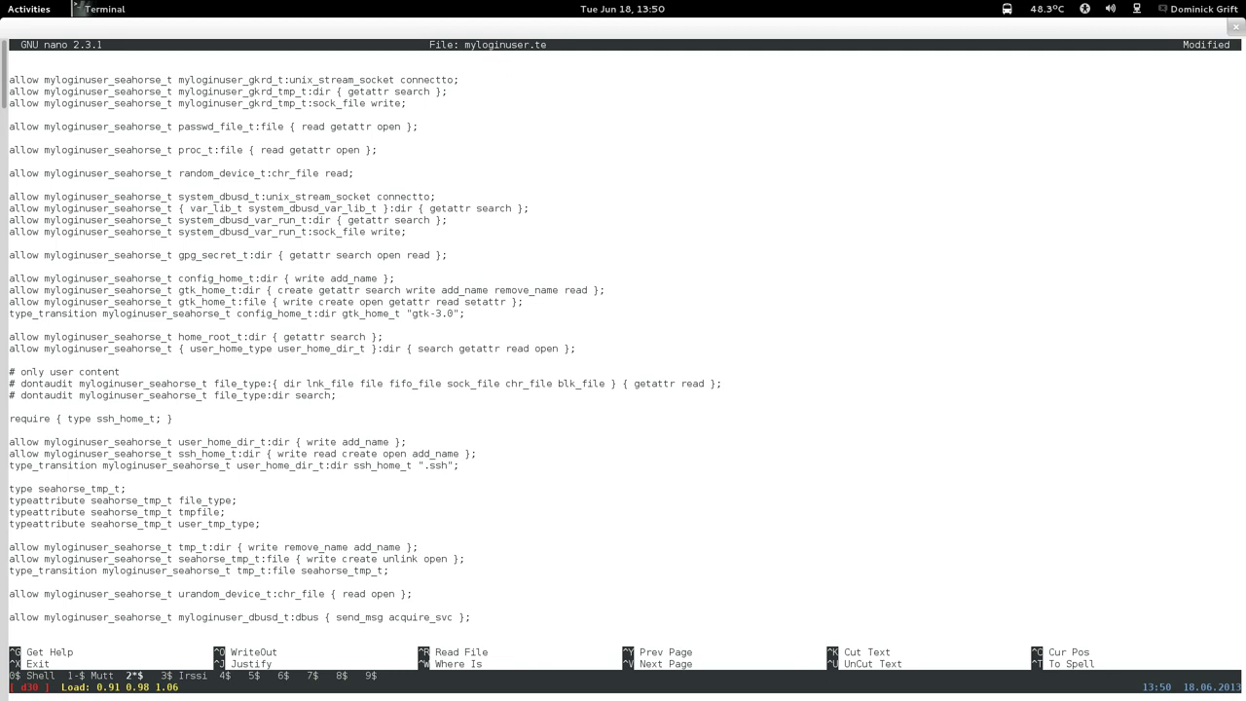
Save myloginuser.te under its existing name and exit nano.
key(ctrl+x)
key(y)
key(Return)
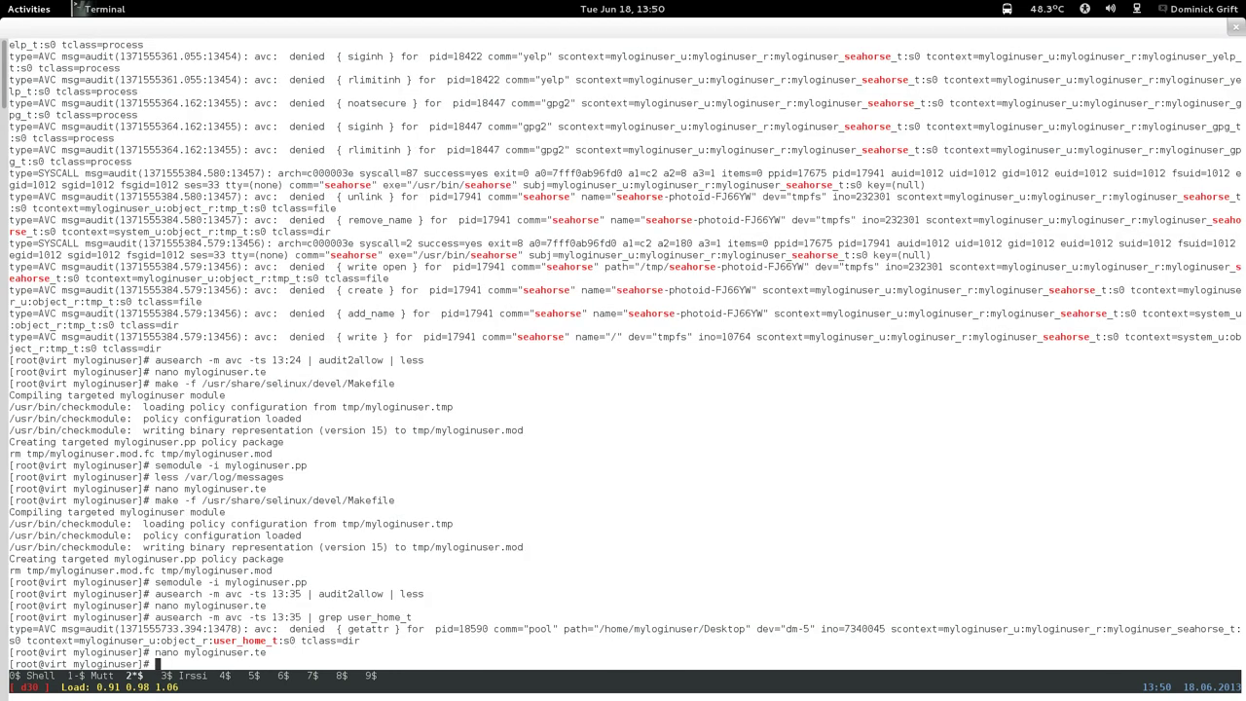
Run 'ausearch -m avc -ts 13:35 | grep config' to list config-related denials.
key(Up)
key(Up)
key(BackSpace)
key(BackSpace)
key(BackSpace)
key(BackSpace)
key(BackSpace)
key(BackSpace)
key(BackSpace)
key(BackSpace)
key(BackSpace)
key(BackSpace)
key(BackSpace)
text(xonfi)
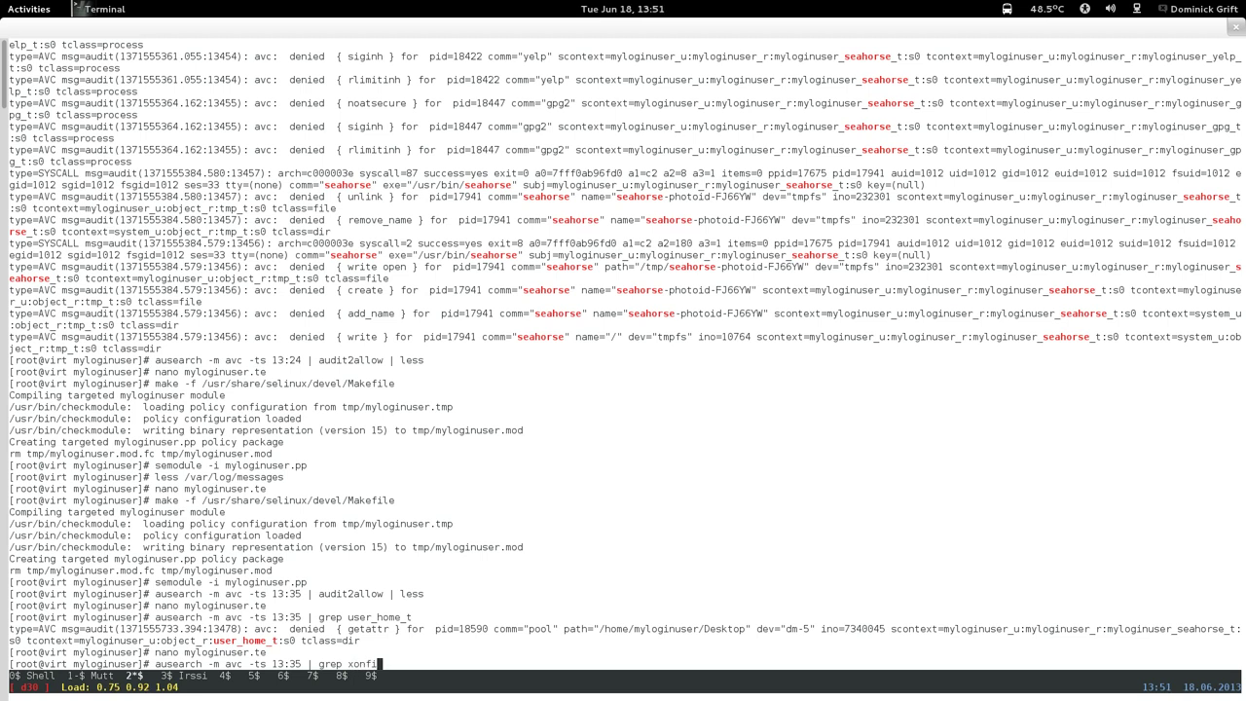
key(BackSpace)
key(BackSpace)
key(BackSpace)
key(BackSpace)
key(BackSpace)
text(config)
key(Return)
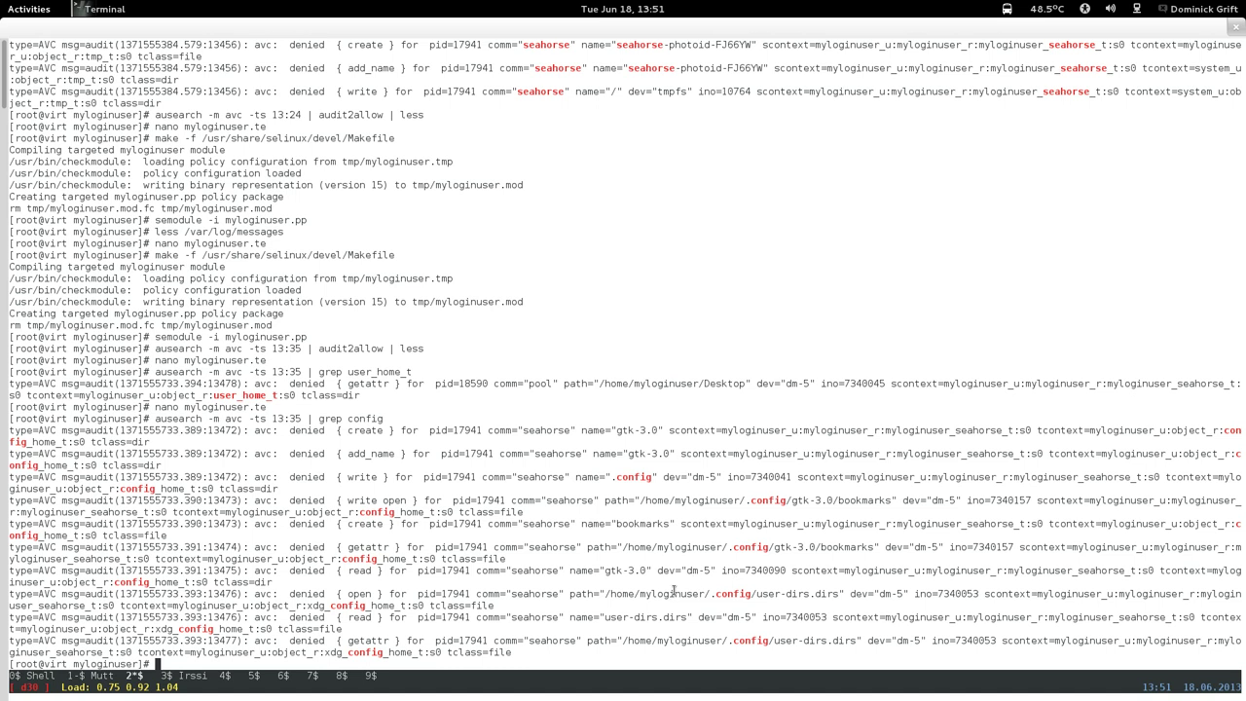
Rerun 'ausearch -m avc -ts 13:24 | audit2allow | less' from history.
key(Up)
key(Up)
key(Up)
key(Up)
key(Up)
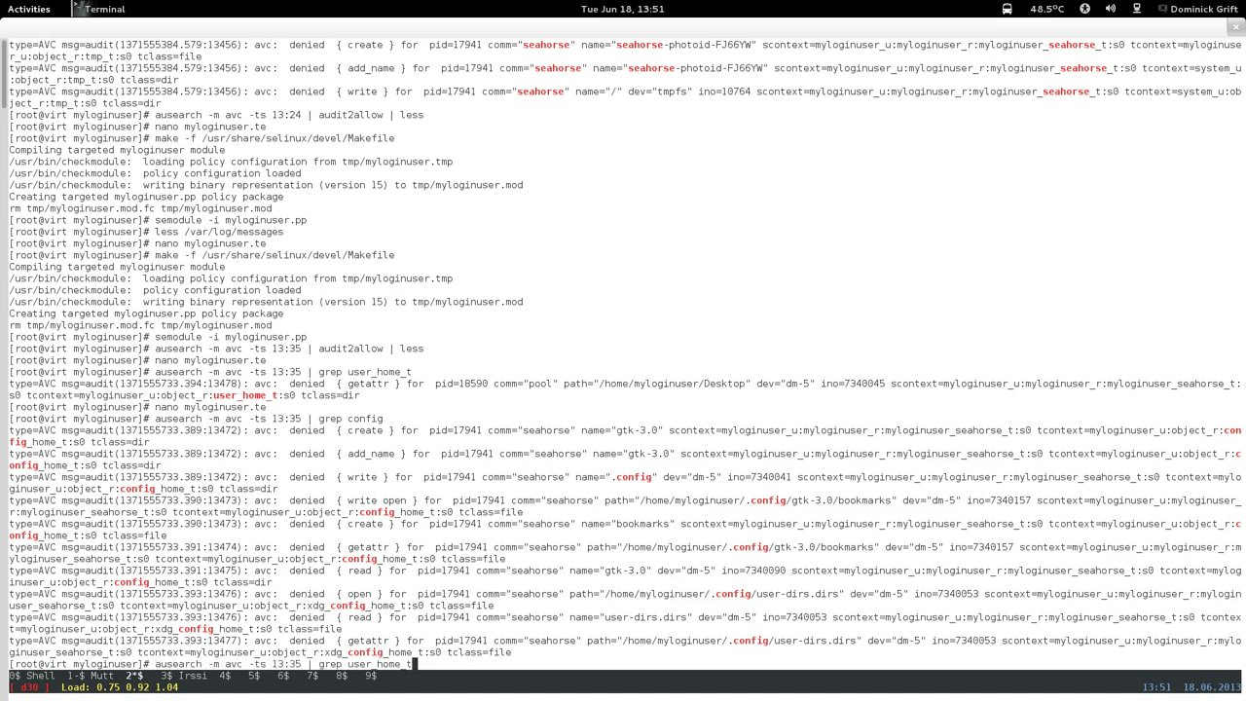
key(Up)
key(Up)
key(Up)
key(Up)
key(Up)
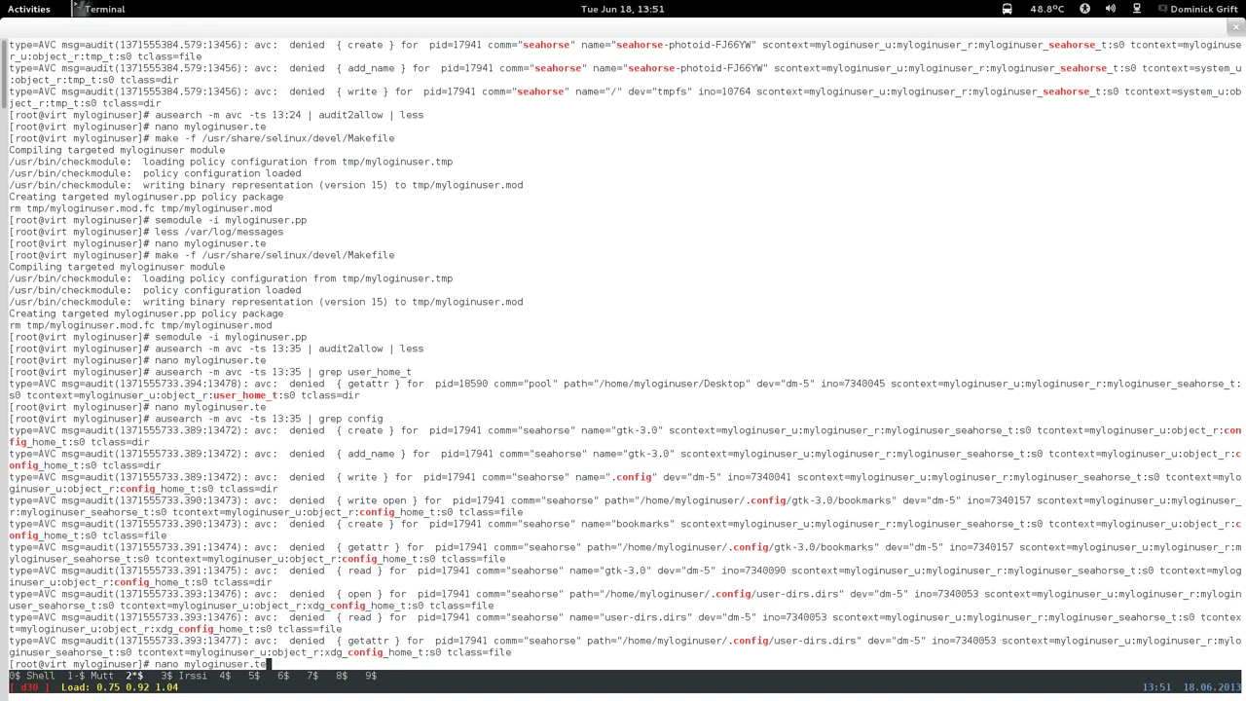
key(Up)
key(Up)
key(Up)
key(Return)
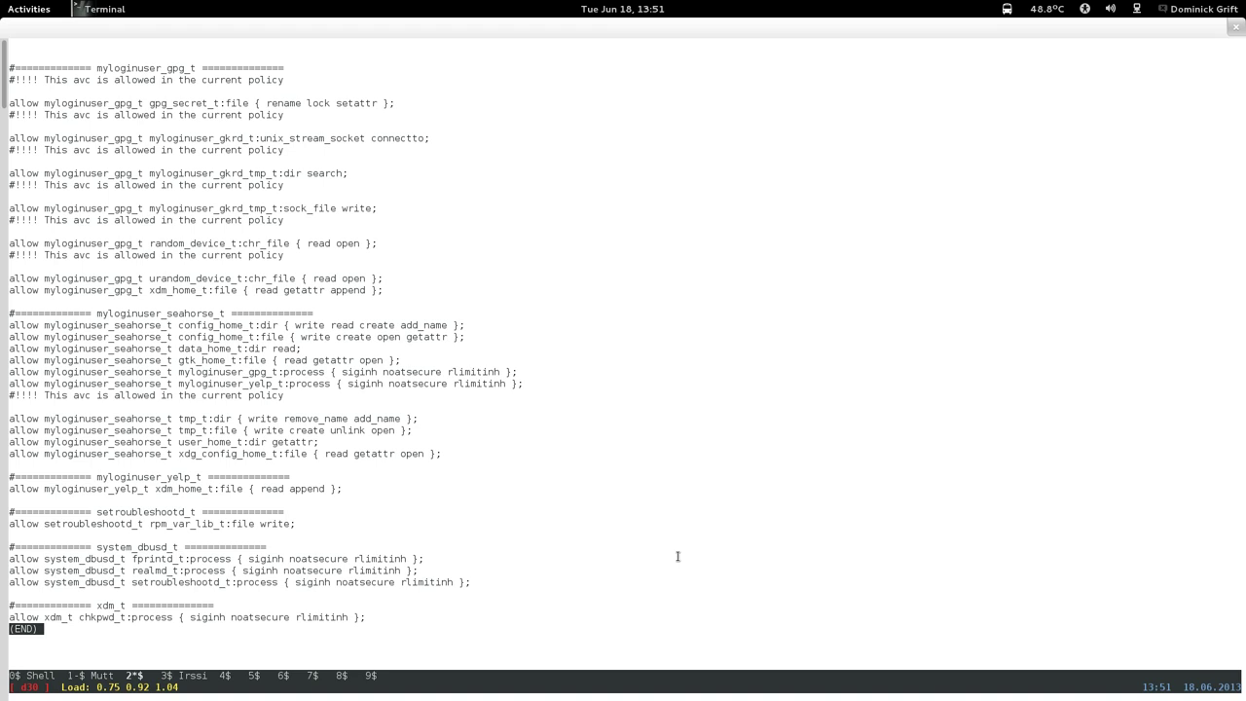
Pick out data_home_t:dir in the audit2allow output, then run the 13:24 ausearch filtered with 'grep data_home_t'.
drag(195, 329, 273, 352)
double_click(199, 348)
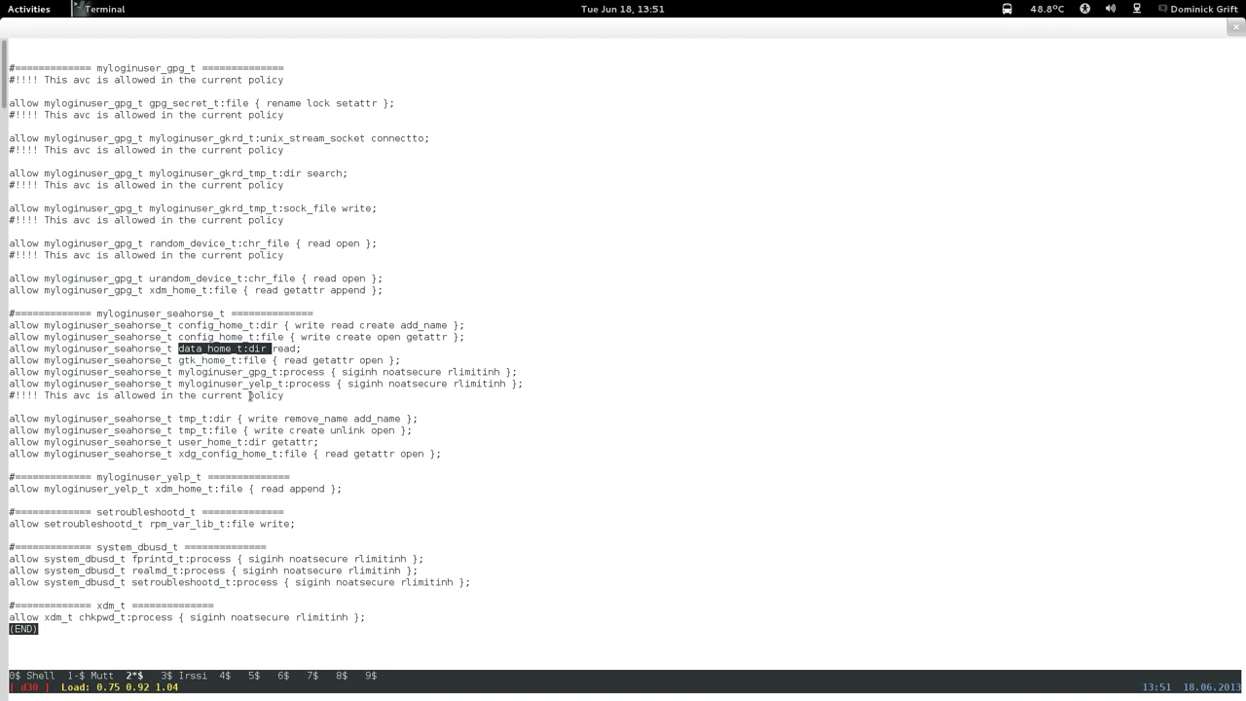
key(q)
key(Up)
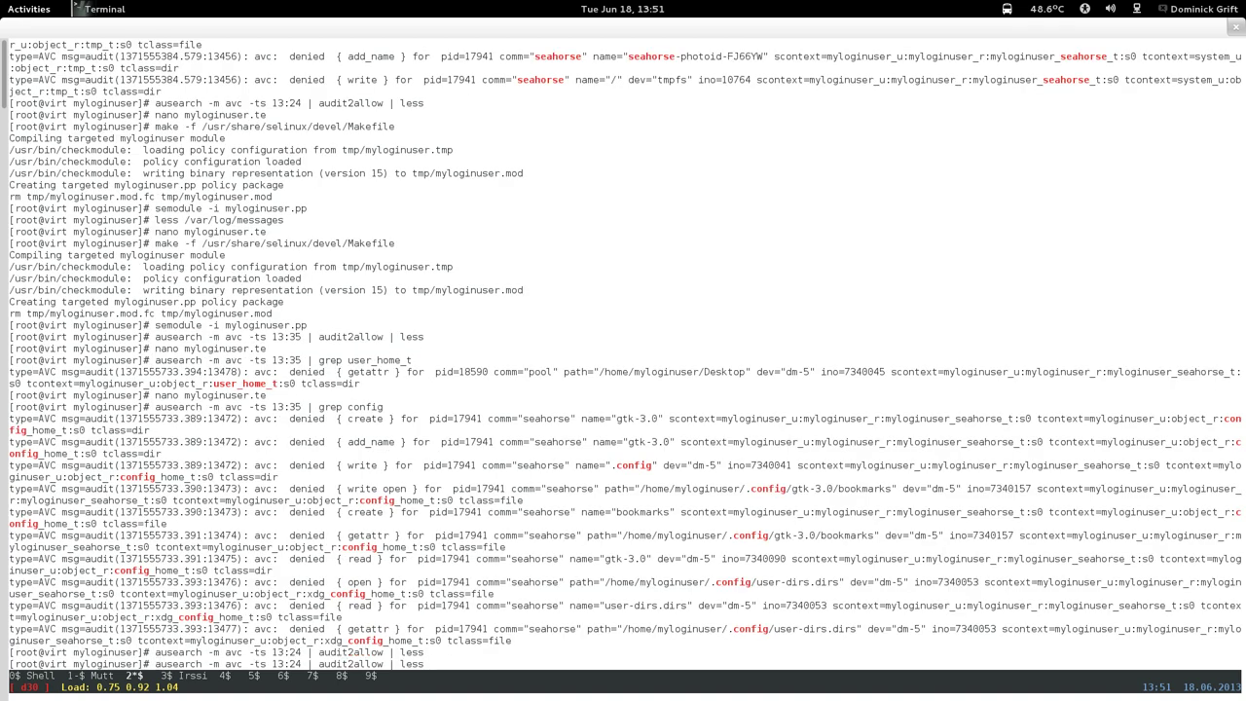
key(BackSpace)
key(BackSpace)
key(BackSpace)
key(BackSpace)
key(BackSpace)
key(BackSpace)
key(BackSpace)
key(BackSpace)
key(BackSpace)
key(BackSpace)
key(BackSpace)
key(BackSpace)
key(BackSpace)
key(BackSpace)
key(BackSpace)
key(BackSpace)
key(BackSpace)
text(grep data_home_t)
key(Return)
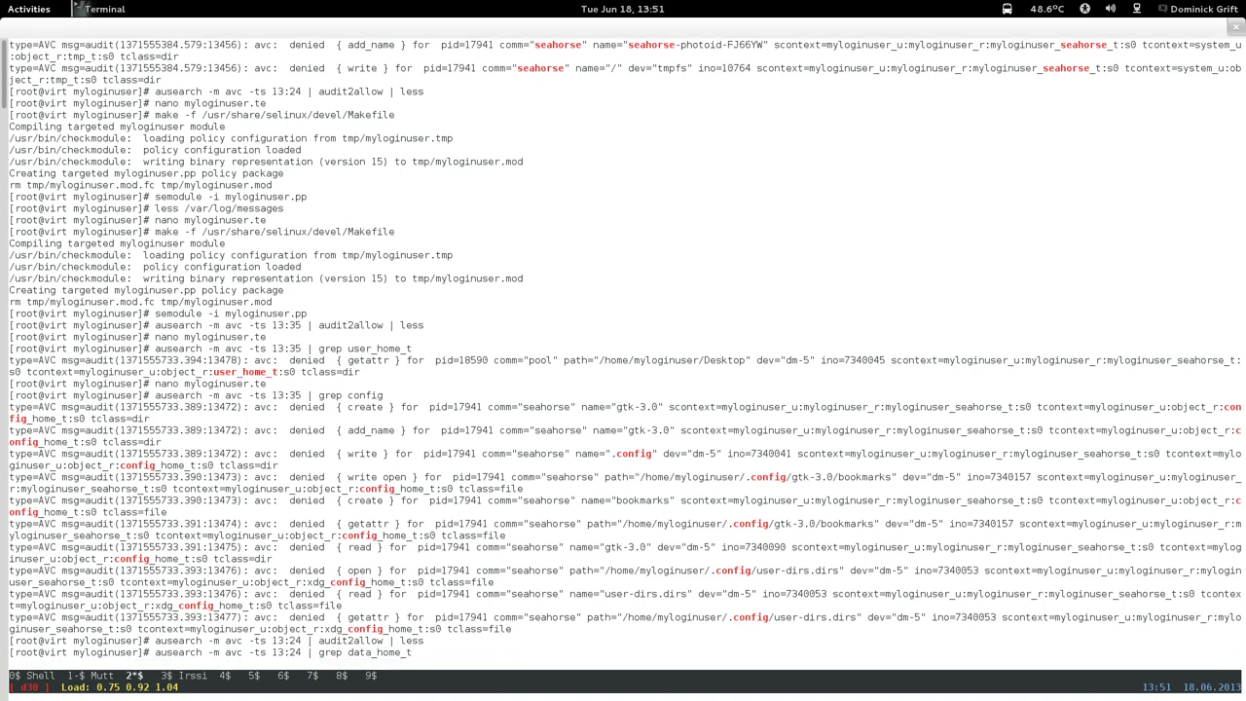
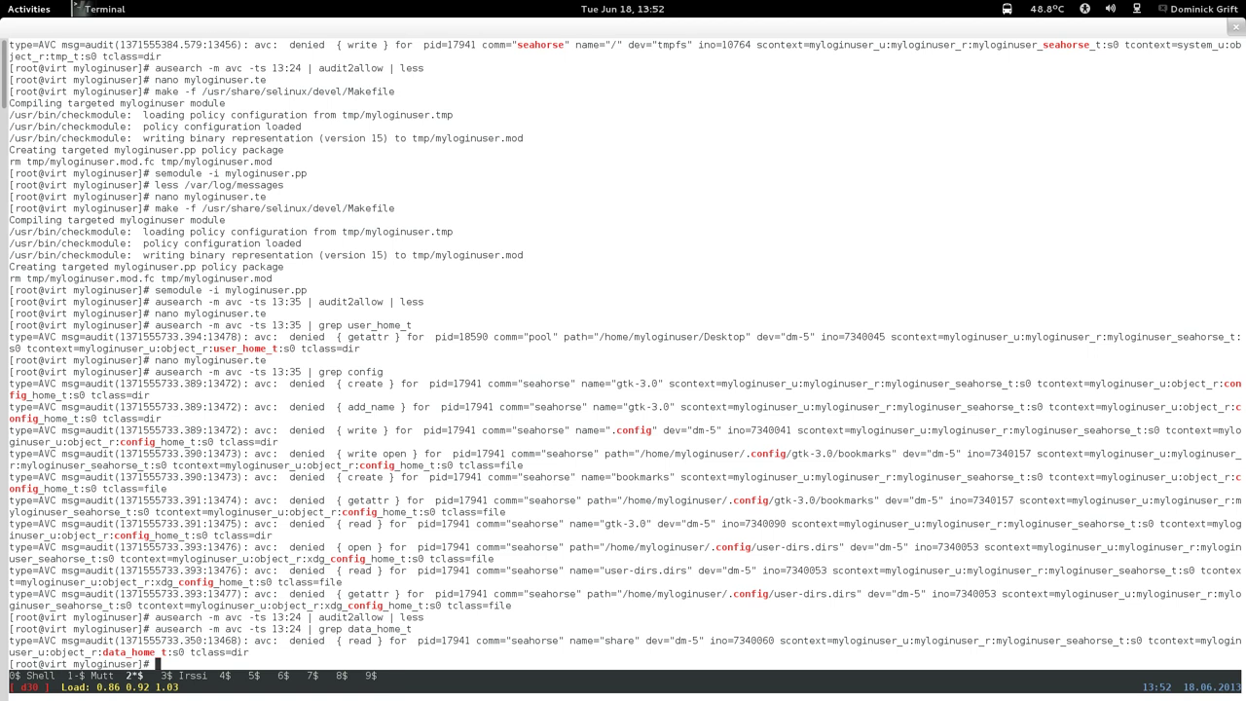
View the end of /var/log/messages in less, then quit the pager.
text(less /var/log/messages)
key(Return)
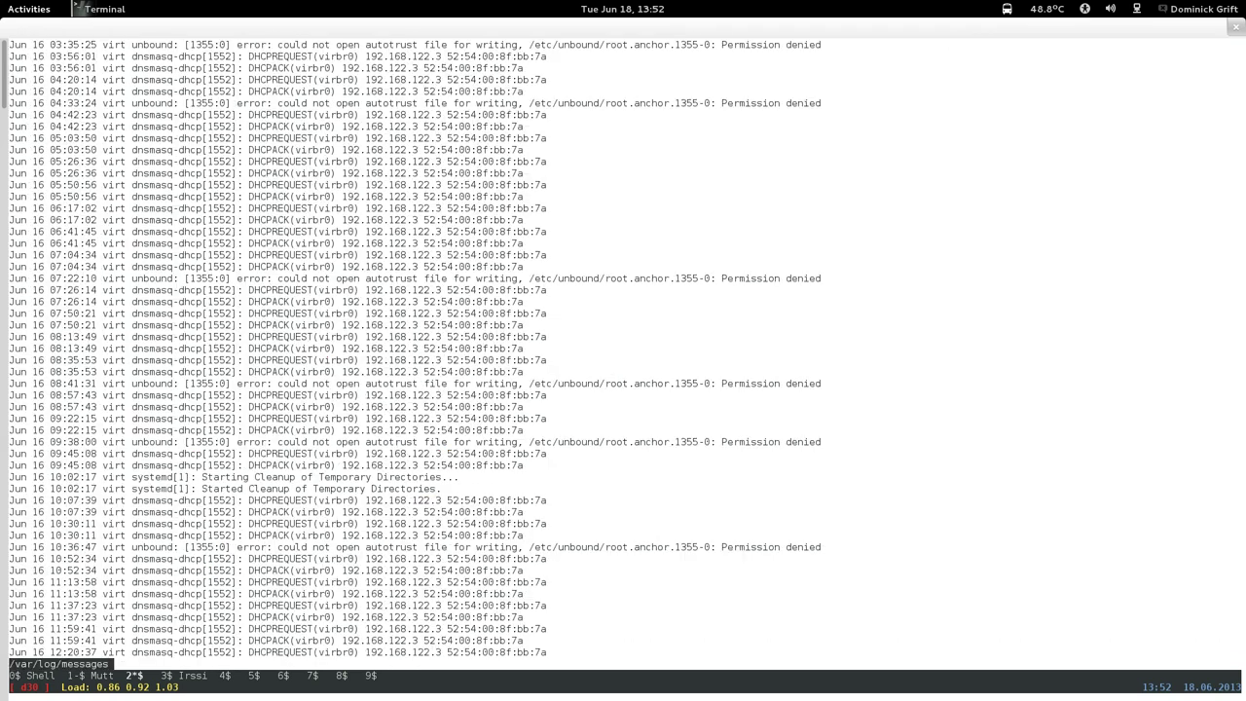
key(shift+g)
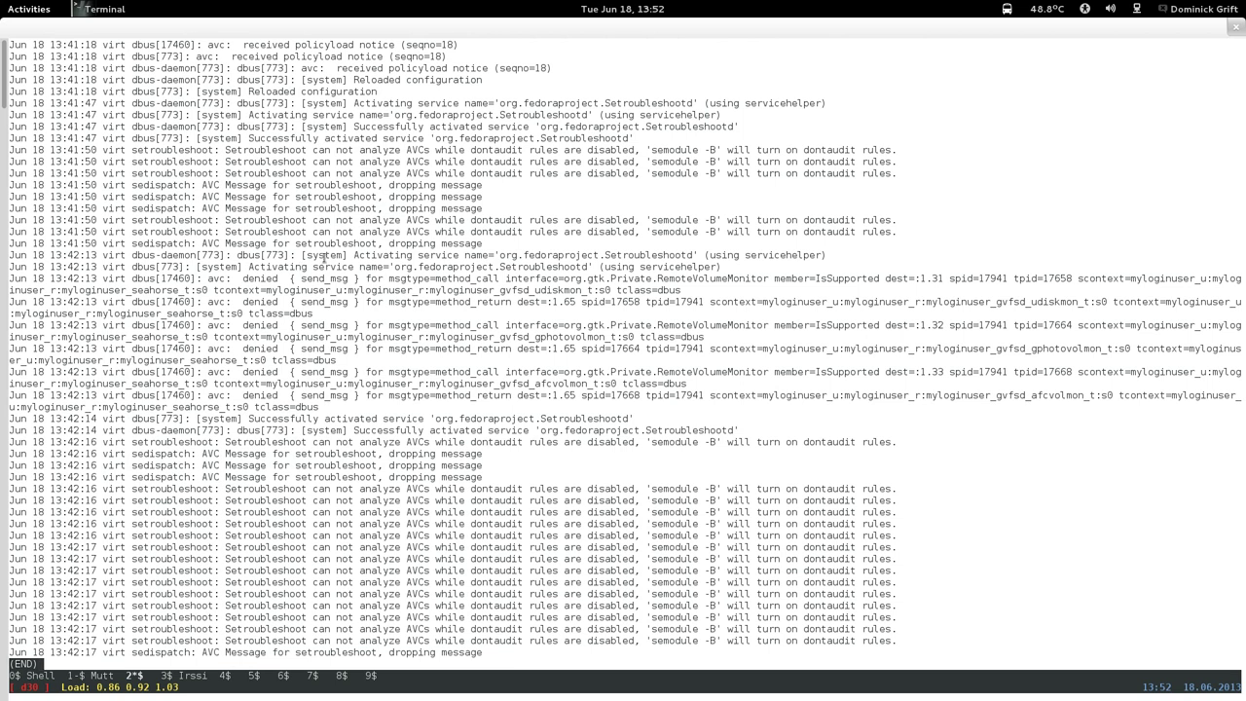
drag(73, 218, 74, 245)
click(74, 249)
key(q)
Recall the earlier log-viewing command and strip the pager, keeping the /var/log/messages path.
key(Up)
key(Up)
key(Up)
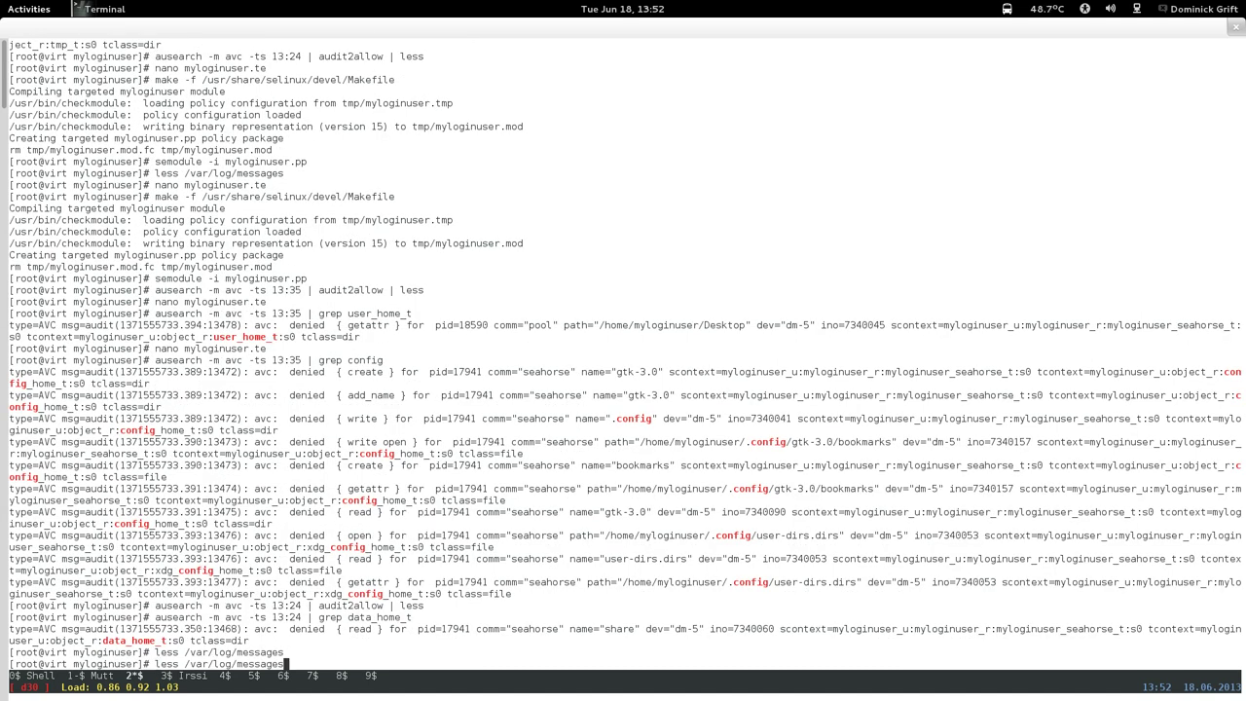
key(Up)
key(Up)
key(Up)
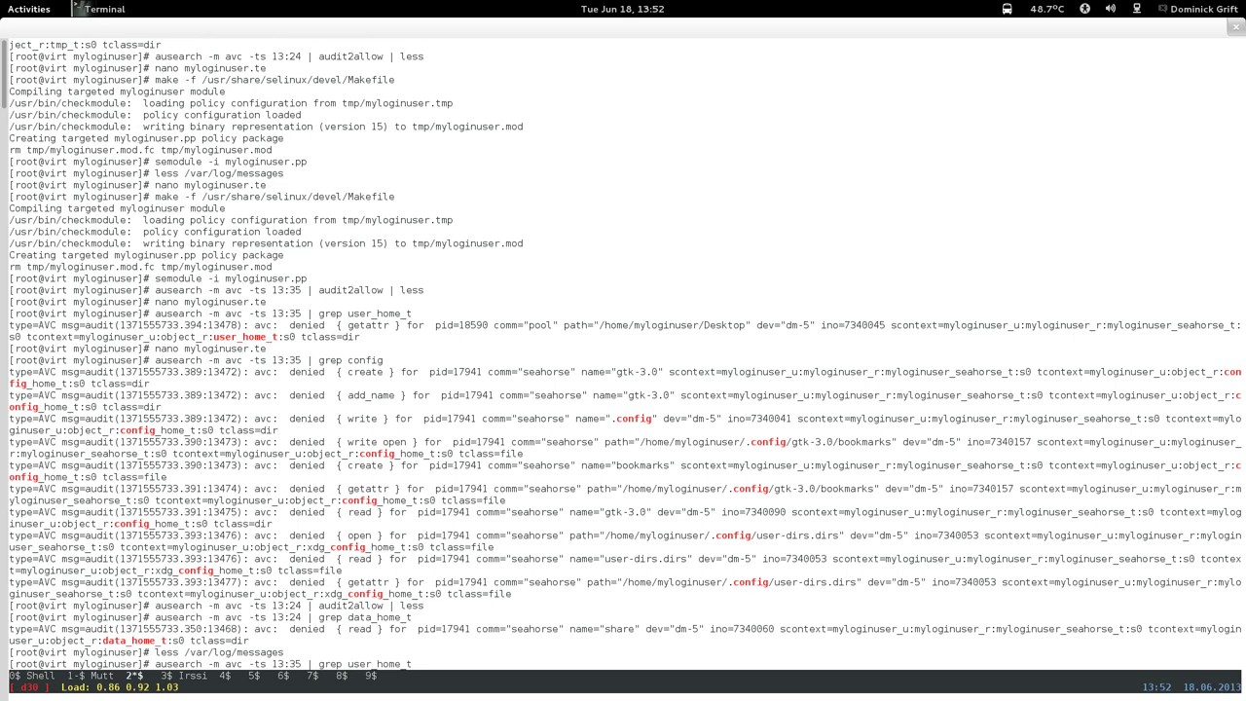
key(Up)
key(Up)
key(Up)
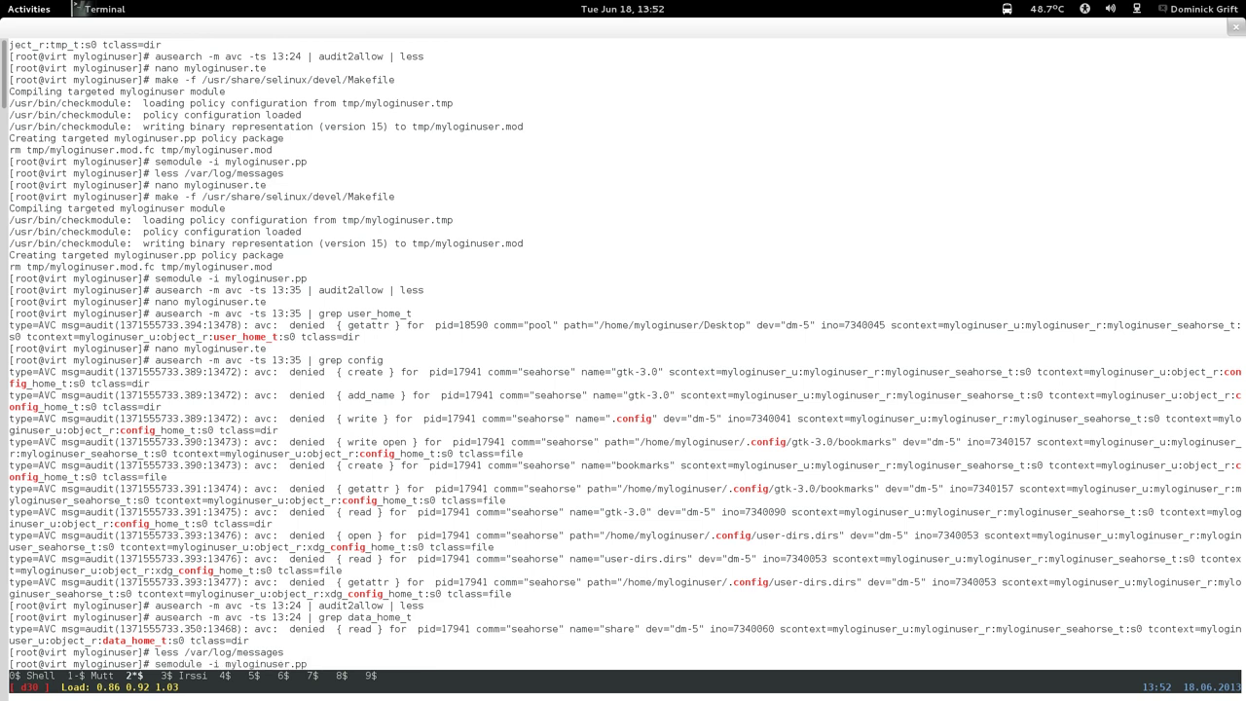
key(Up)
key(Up)
key(Up)
key(Left)
key(Left)
key(Left)
key(Left)
key(Left)
key(Left)
key(Left)
key(Left)
key(Left)
key(Left)
key(Left)
key(Left)
key(Left)
key(Left)
key(Left)
key(Left)
key(Left)
key(Left)
key(Left)
key(ctrl+a)
key(ctrl+k)
key(Up)
key(Left)
key(Left)
key(Left)
key(Left)
key(Left)
key(Left)
key(Left)
key(Left)
key(Left)
key(Left)
key(Left)
key(Left)
key(Left)
key(Left)
key(Left)
key(Left)
key(Left)
key(Left)
key(Left)
key(Left)
key(Right)
key(Right)
key(Right)
key(BackSpace)
key(BackSpace)
key(BackSpace)
key(BackSpace)
key(BackSpace)
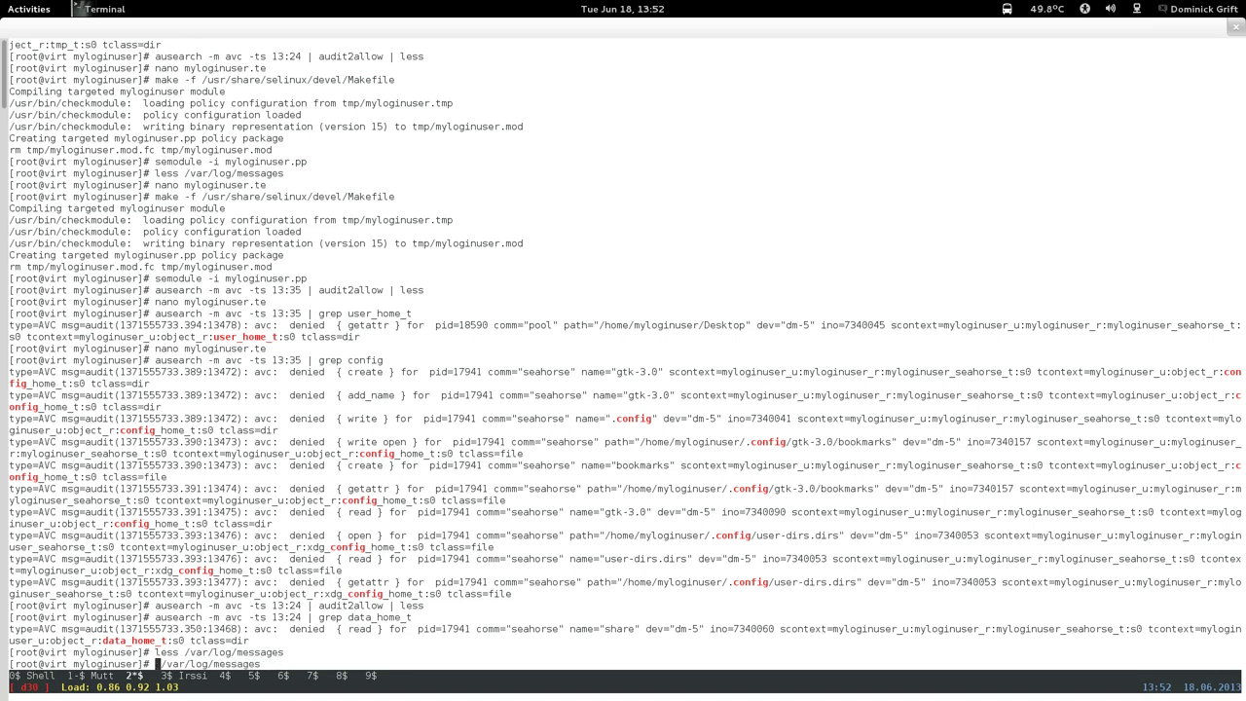
Run tail -n 50 /var/log/messages | audit2allow, adding the missing -n flag.
text(tail 50)
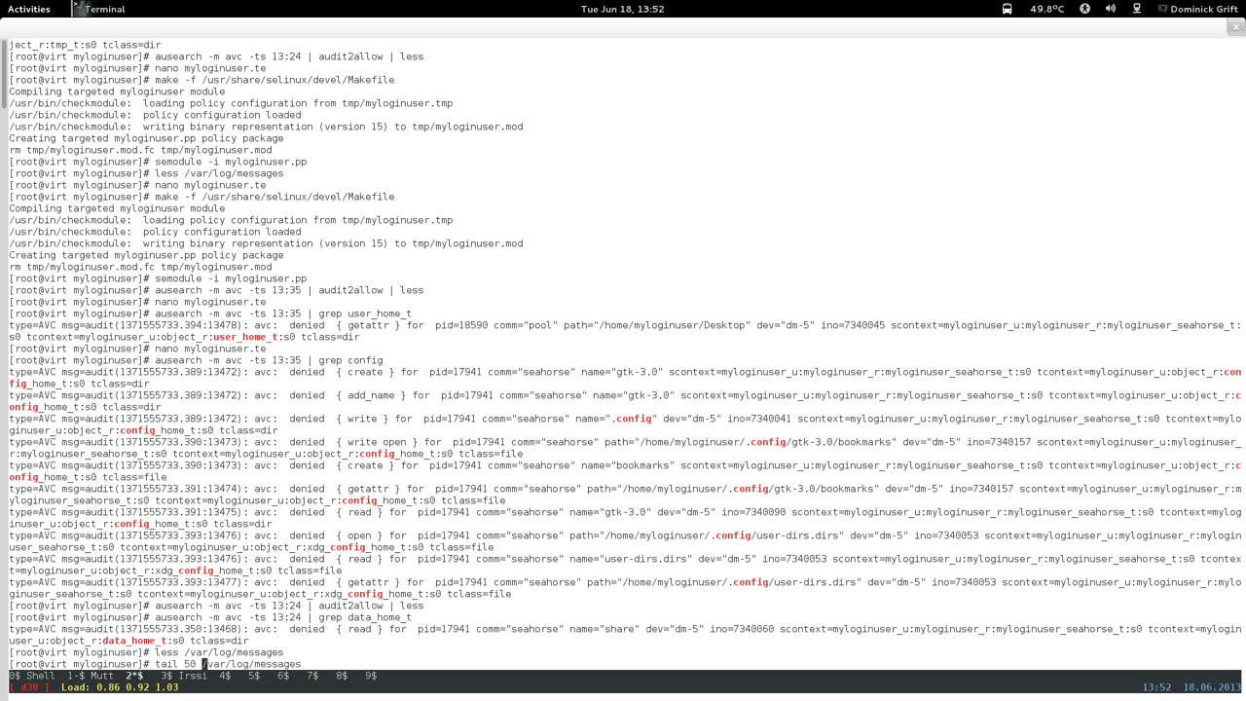
key(Right)
key(Right)
key(Right)
key(Right)
key(Right)
key(Right)
key(Right)
key(Right)
key(Right)
key(Right)
key(Right)
key(Right)
key(Right)
key(Right)
key(Right)
key(Right)
key(Right)
text(| audit2allow)
key(Return)
key(Up)
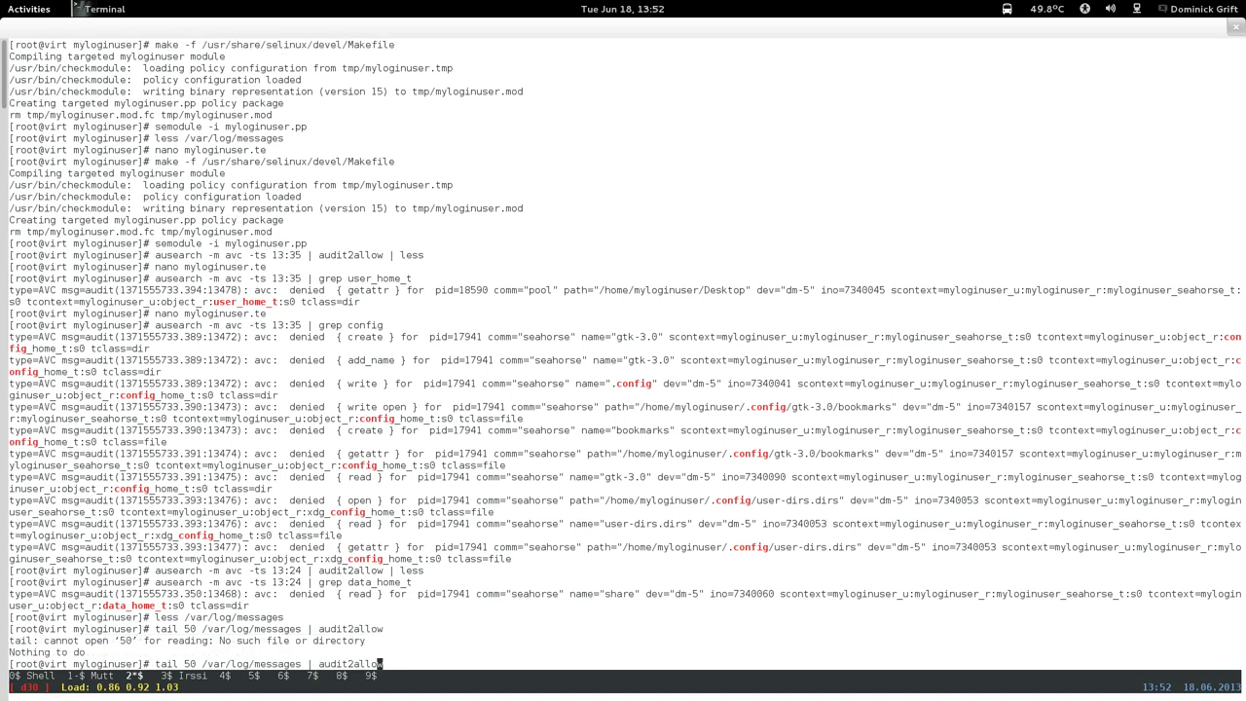
key(Left)
key(Left)
key(Left)
key(Left)
key(Left)
key(Left)
key(Left)
key(Left)
key(Left)
key(Left)
key(Left)
key(Left)
key(Left)
key(Left)
key(Left)
key(Left)
key(Left)
key(Left)
key(Left)
key(Left)
key(Right)
text(-n)
key(Return)
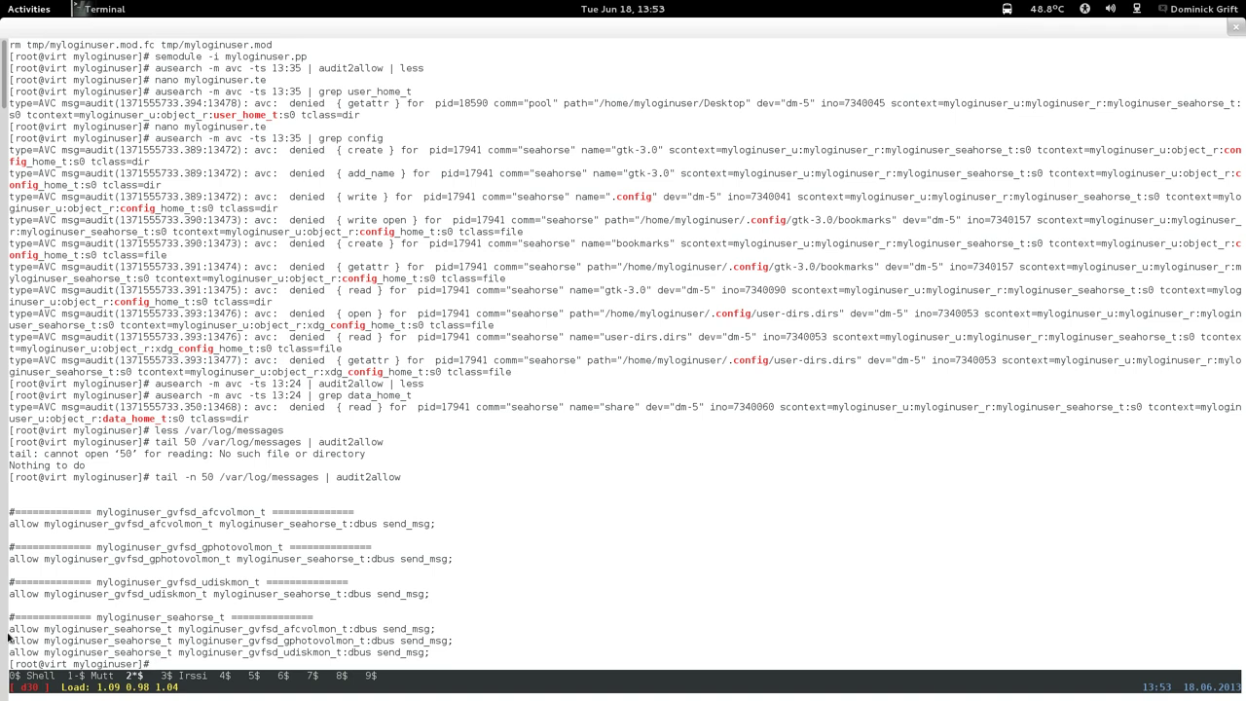
Copy the three seahorse dbus send_msg allow rules from the audit2allow output.
drag(9, 628, 548, 654)
right_click(548, 659)
click(581, 551)
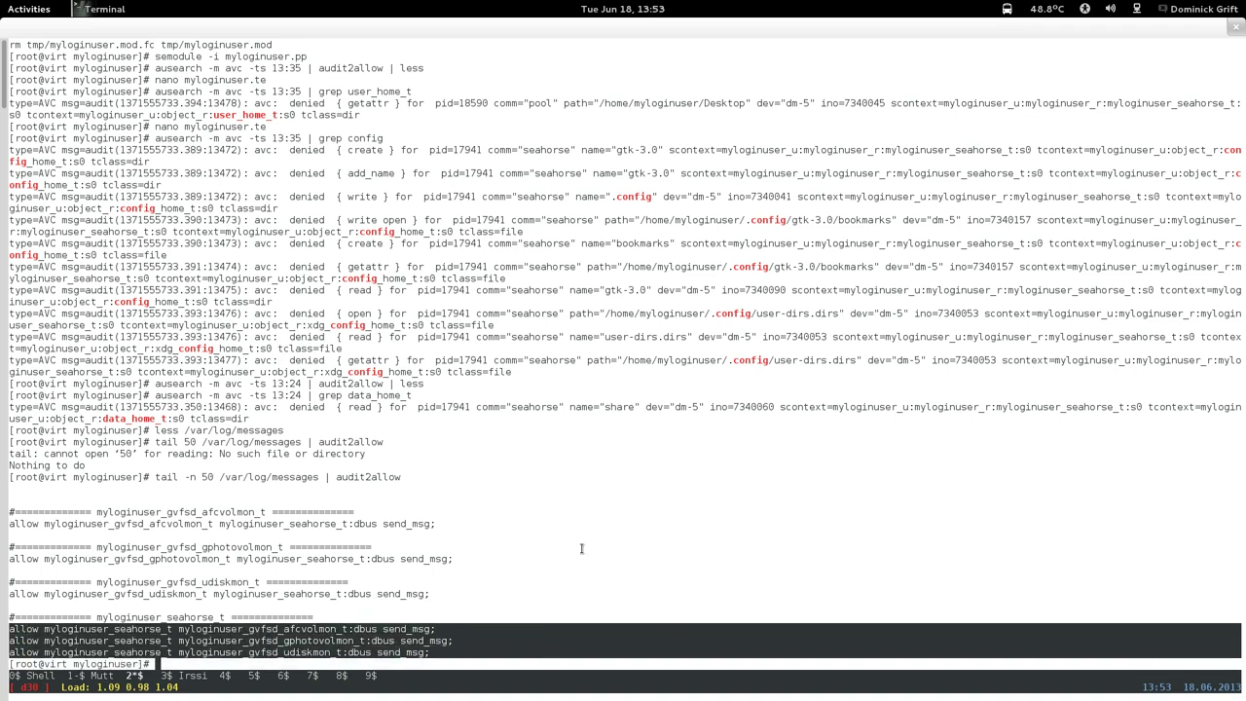
Open myloginuser.te in nano and start a text search.
key(Up)
key(Up)
key(Up)
key(Up)
key(Up)
key(Up)
key(Up)
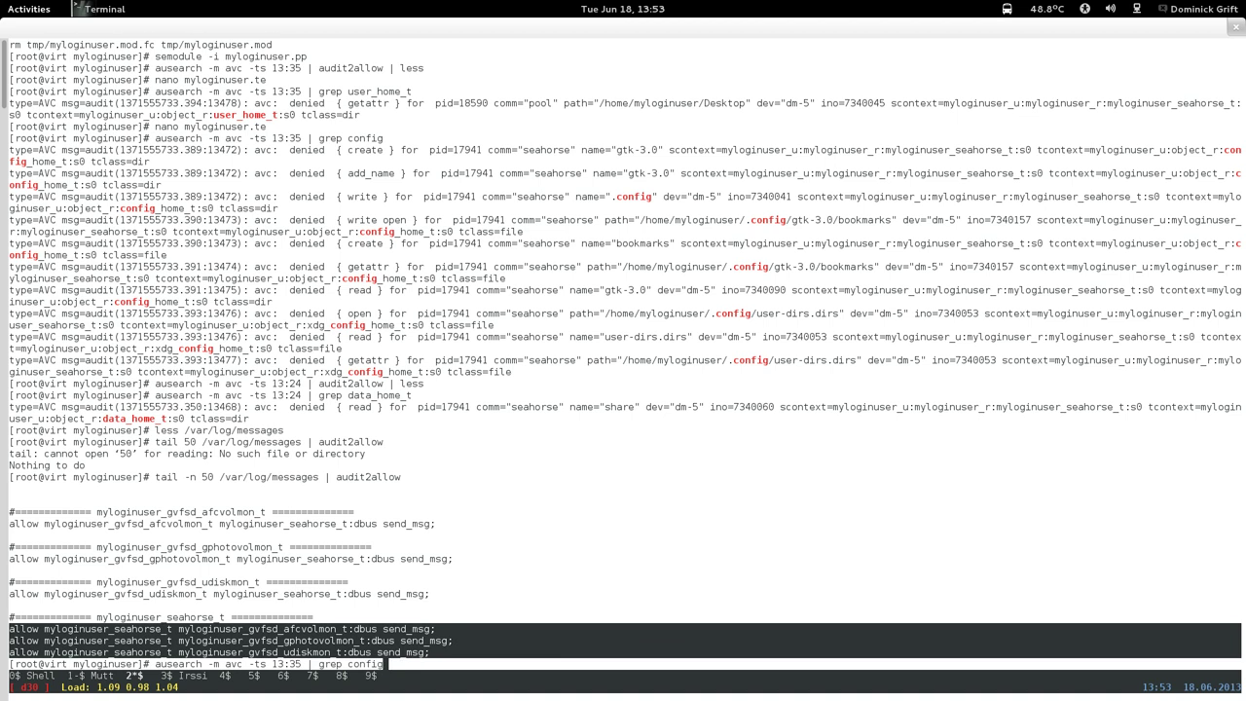
key(Return)
key(ctrl+w)
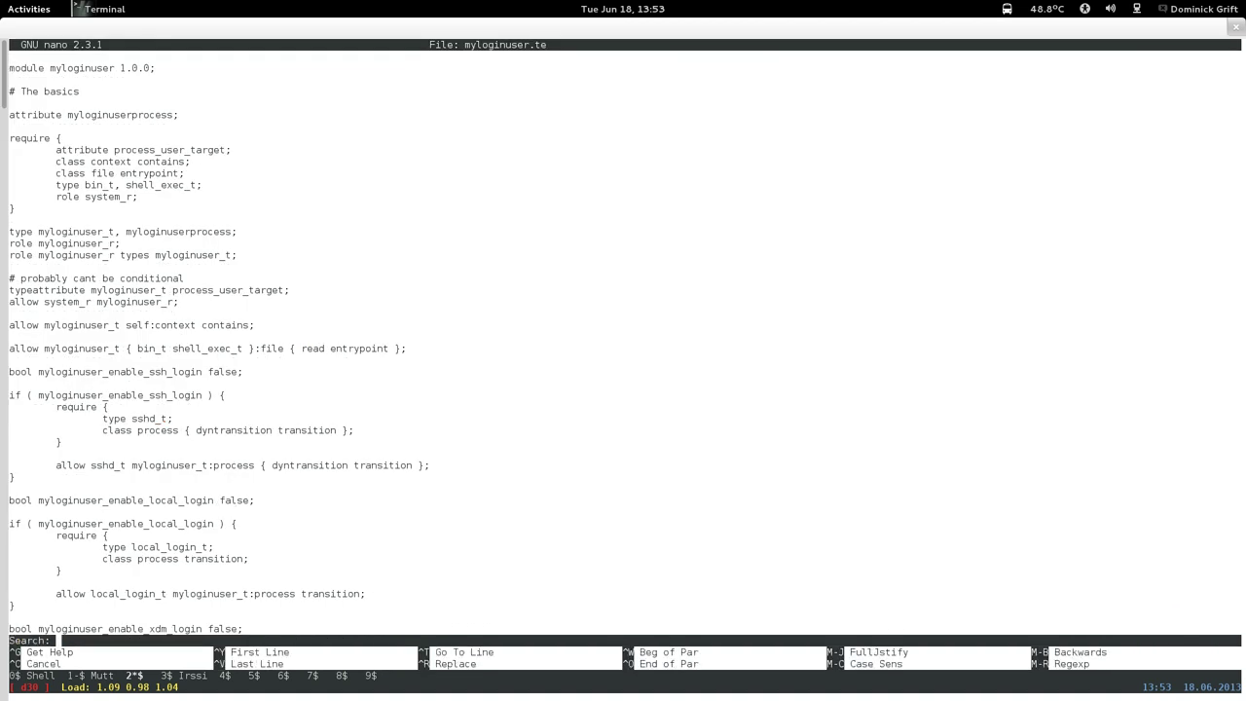
Find the '# seahorse' section and move to the blank line before '# gpg'.
text(# seahorse)
key(Return)
key(ctrl+v)
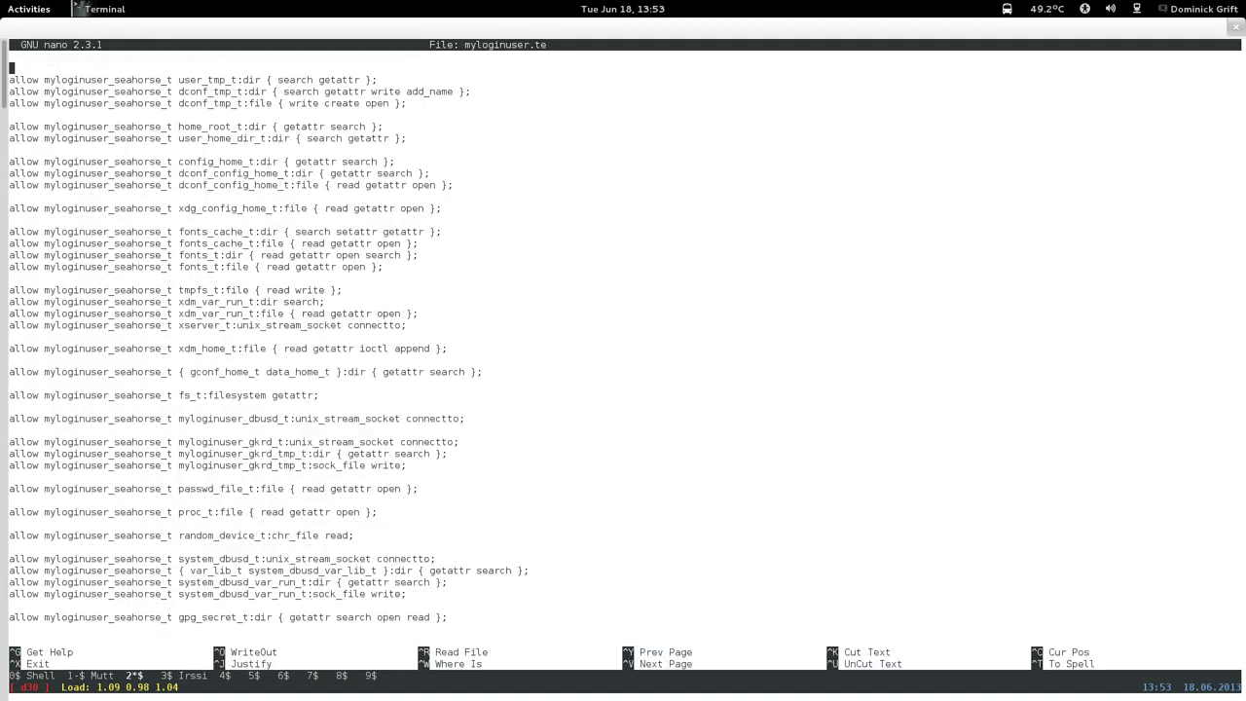
key(ctrl+v)
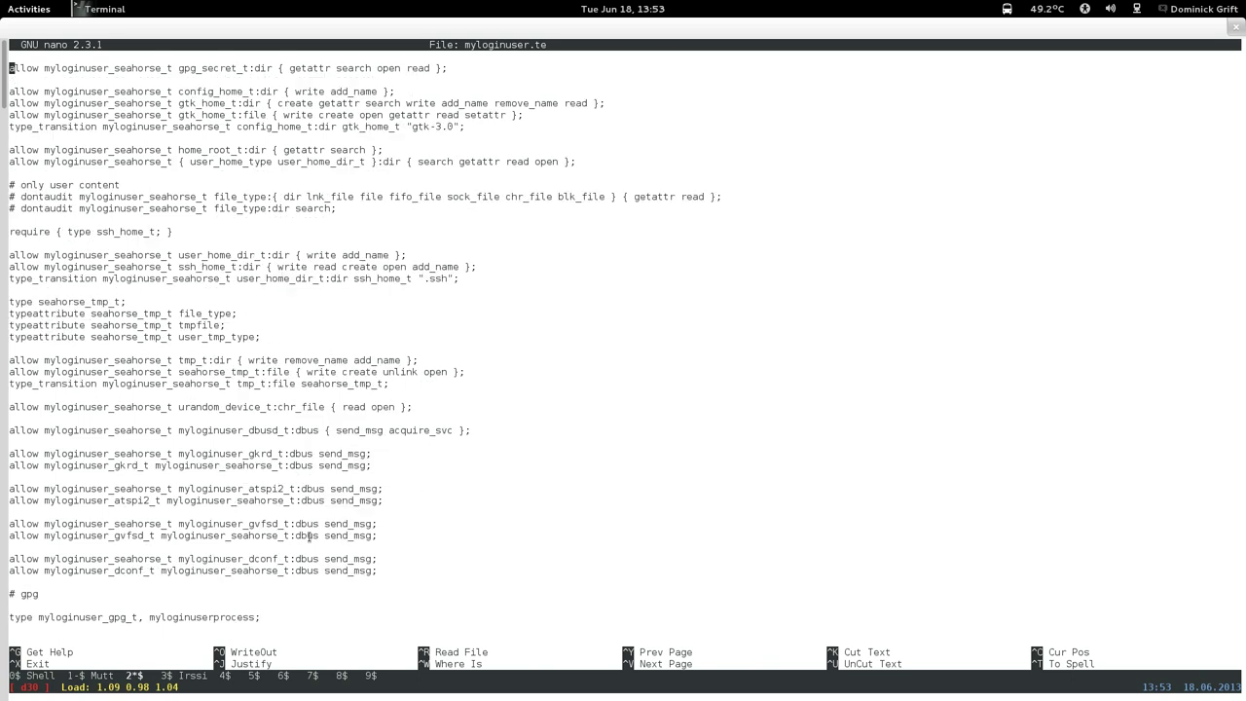
key(Down)
key(Down)
key(Down)
key(Down)
key(Down)
key(Down)
key(Down)
key(Down)
key(Down)
key(Down)
key(Down)
key(Down)
key(Down)
key(Down)
key(Down)
key(Down)
key(Down)
key(Down)
key(Down)
key(Down)
key(Down)
key(Down)
key(Down)
key(Down)
key(Down)
key(Down)
key(Down)
key(Down)
key(Down)
key(Down)
key(Down)
key(Down)
key(Down)
key(Down)
key(Down)
key(Down)
key(Down)
key(Down)
key(Up)
key(Up)
key(Up)
key(Return)
key(Return)
Paste the three seahorse allow rules there, separated by blank lines.
right_click(304, 614)
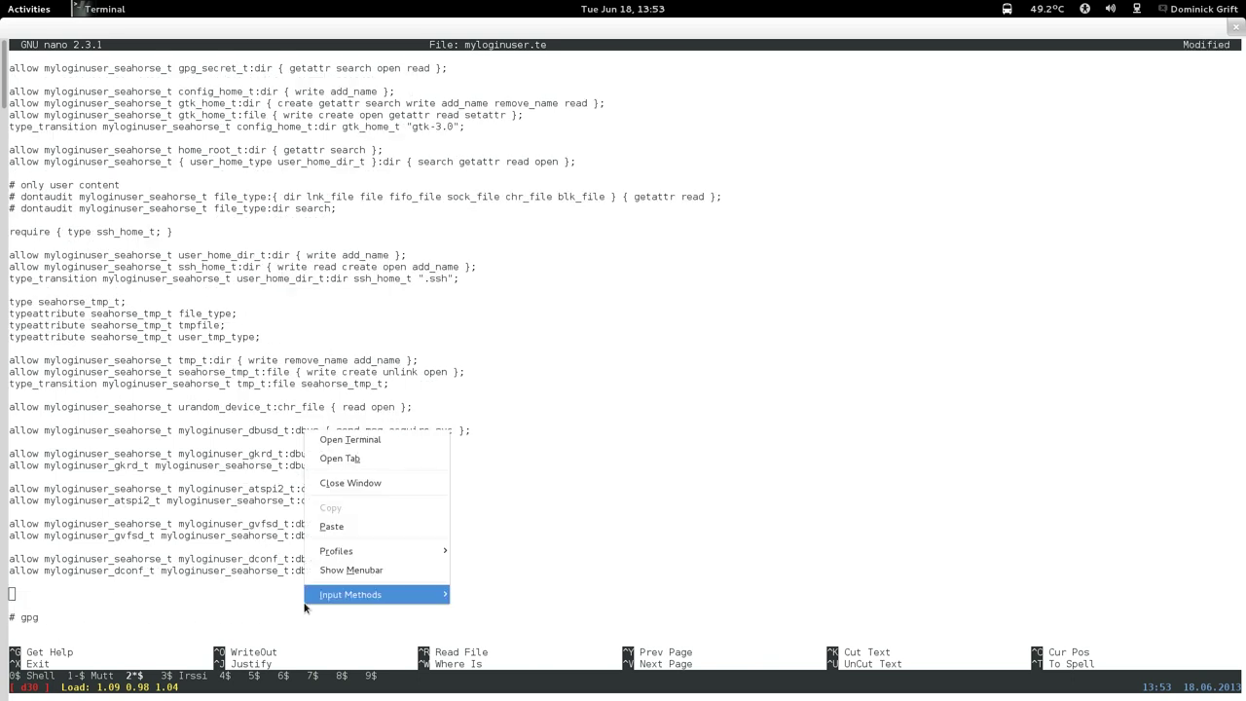
click(340, 532)
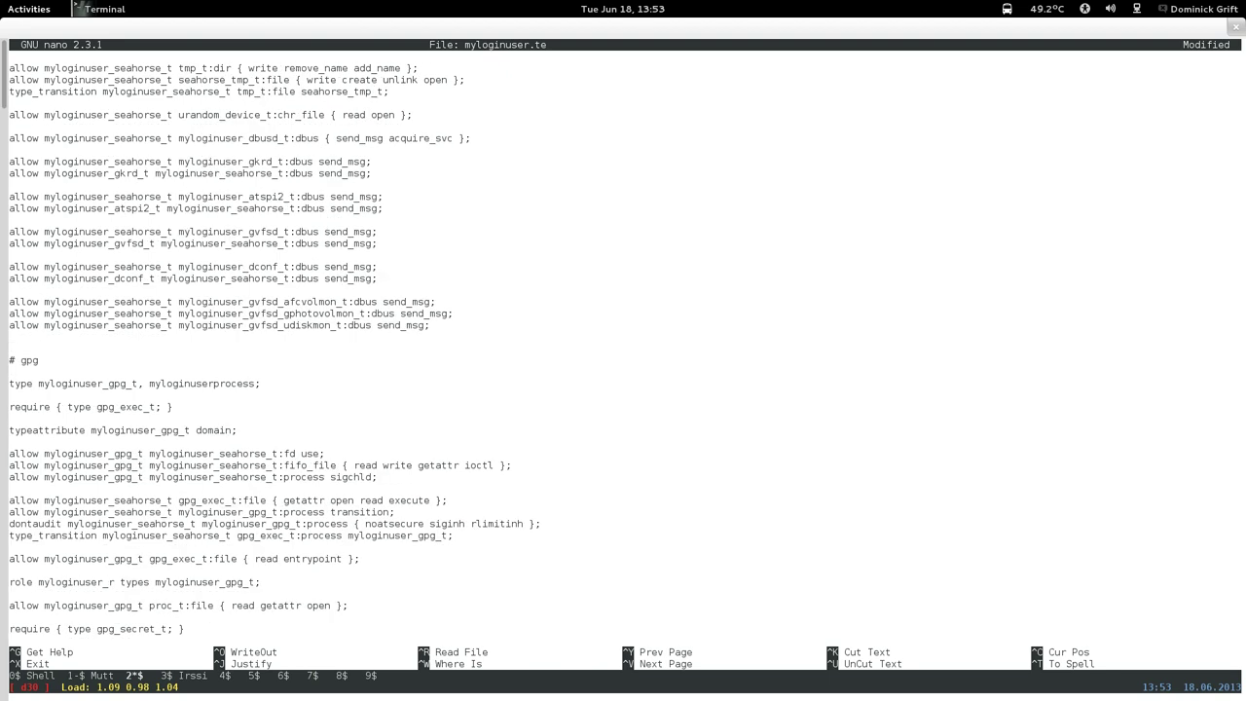
key(Delete)
key(Up)
key(Up)
key(Return)
key(Down)
key(Return)
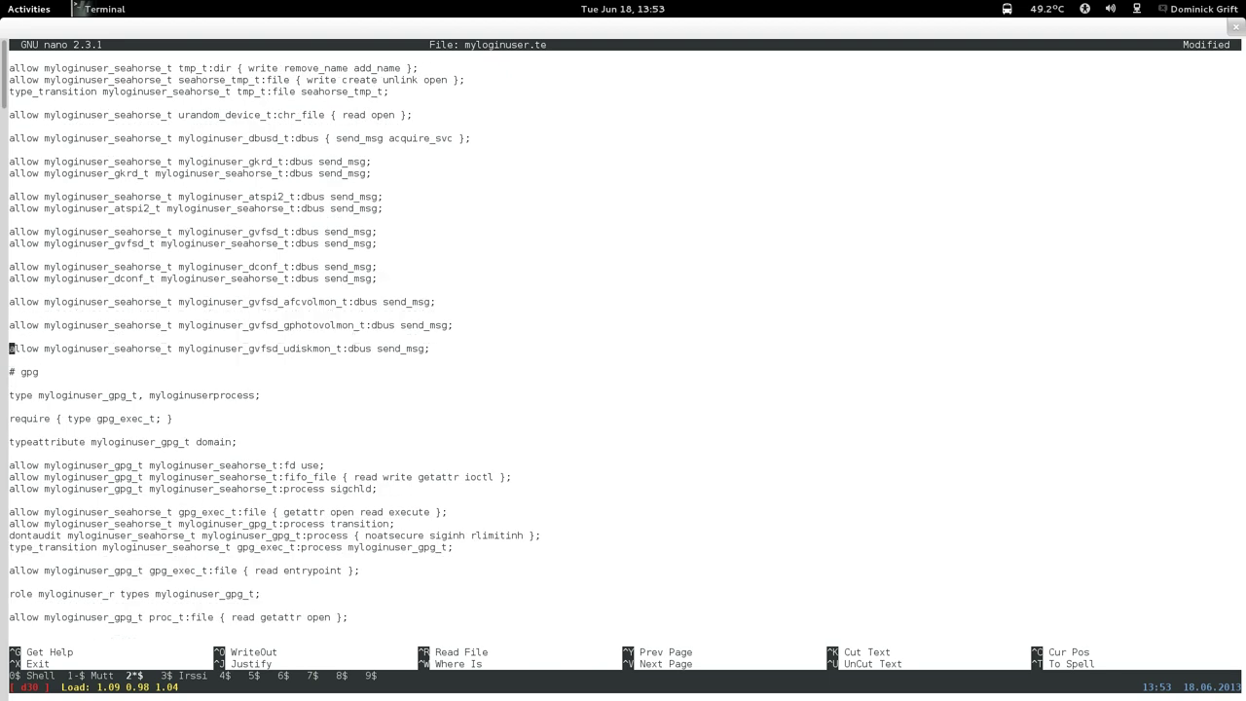
Duplicate the afcvolmon, gphotovolmon and udiskmon rules with Ctrl+K/Ctrl+U.
key(Up)
key(Up)
key(Up)
key(Up)
key(ctrl+k)
key(ctrl+u)
key(ctrl+u)
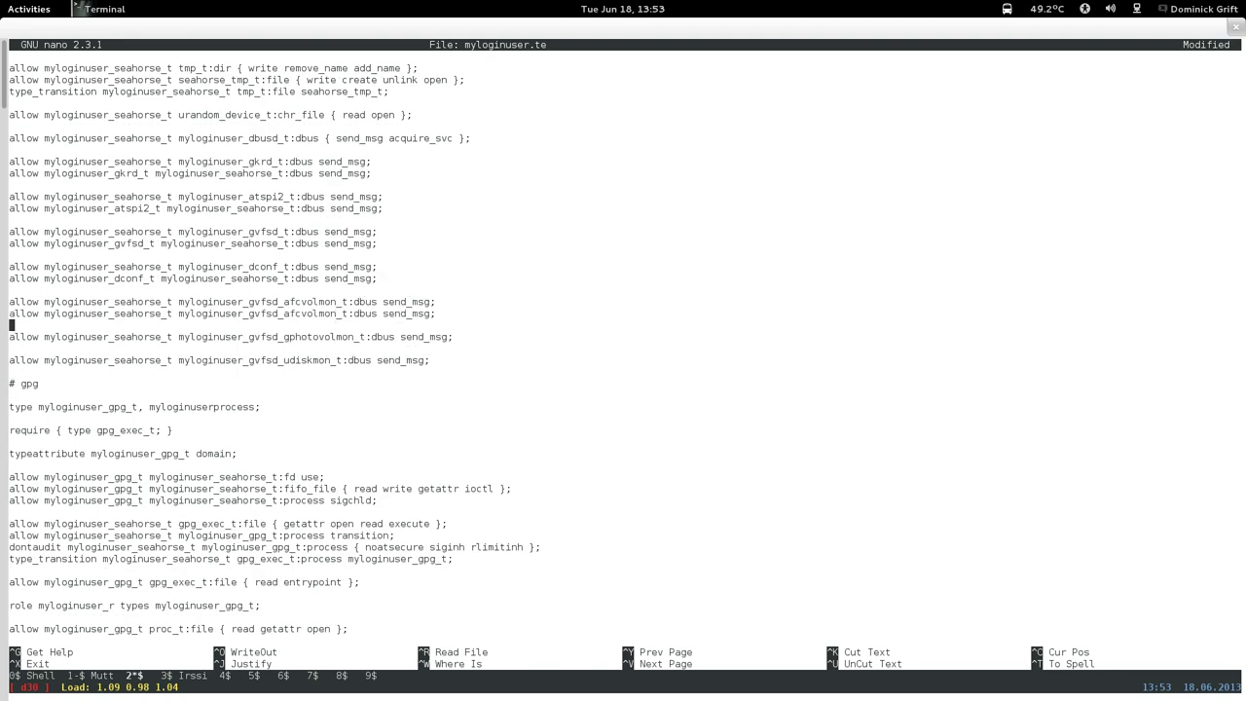
key(Down)
key(ctrl+k)
key(ctrl+u)
key(ctrl+u)
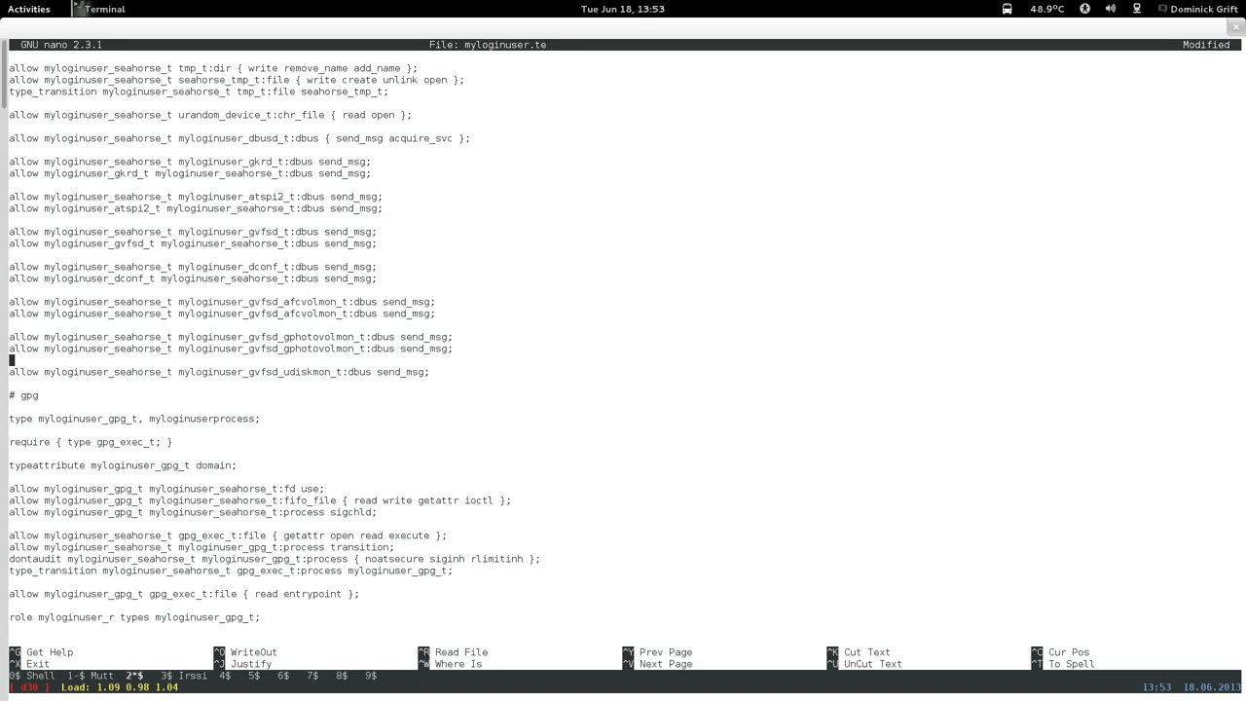
key(Down)
key(ctrl+k)
key(ctrl+u)
key(ctrl+u)
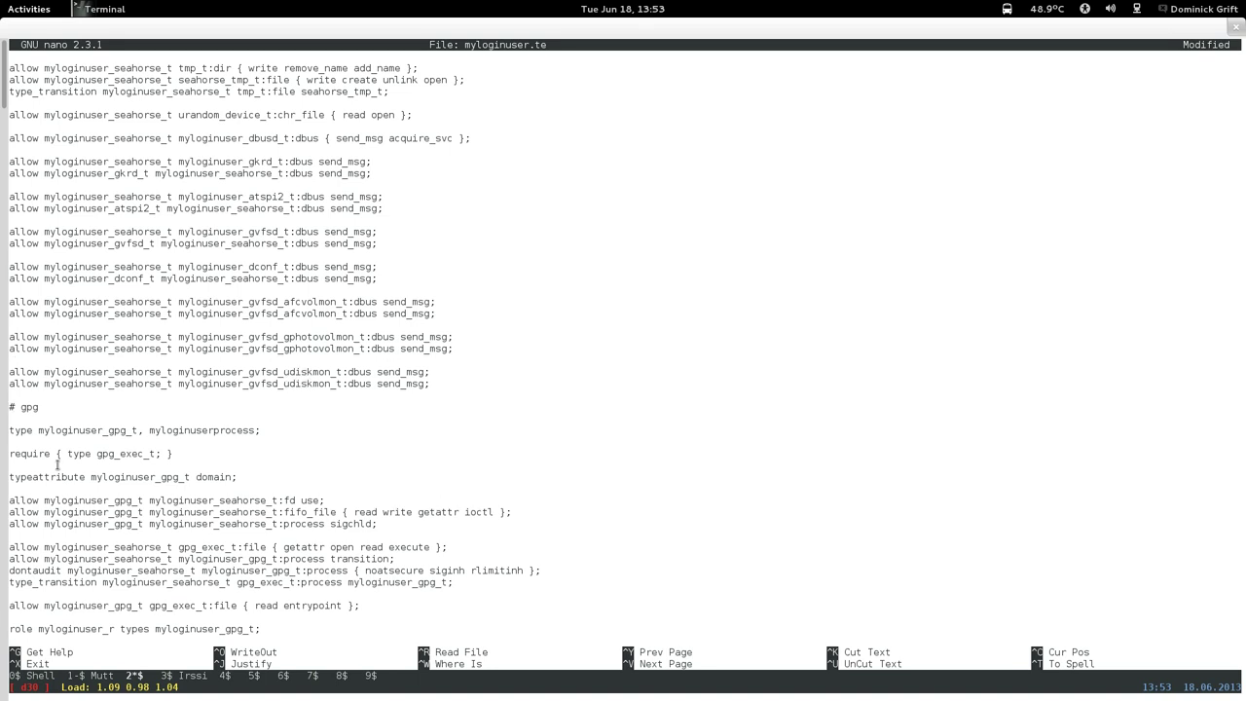
Copy myloginuser_seahorse_t and make the duplicate afcvolmon rule target it instead.
triple_click(47, 314)
double_click(170, 313)
right_click(172, 315)
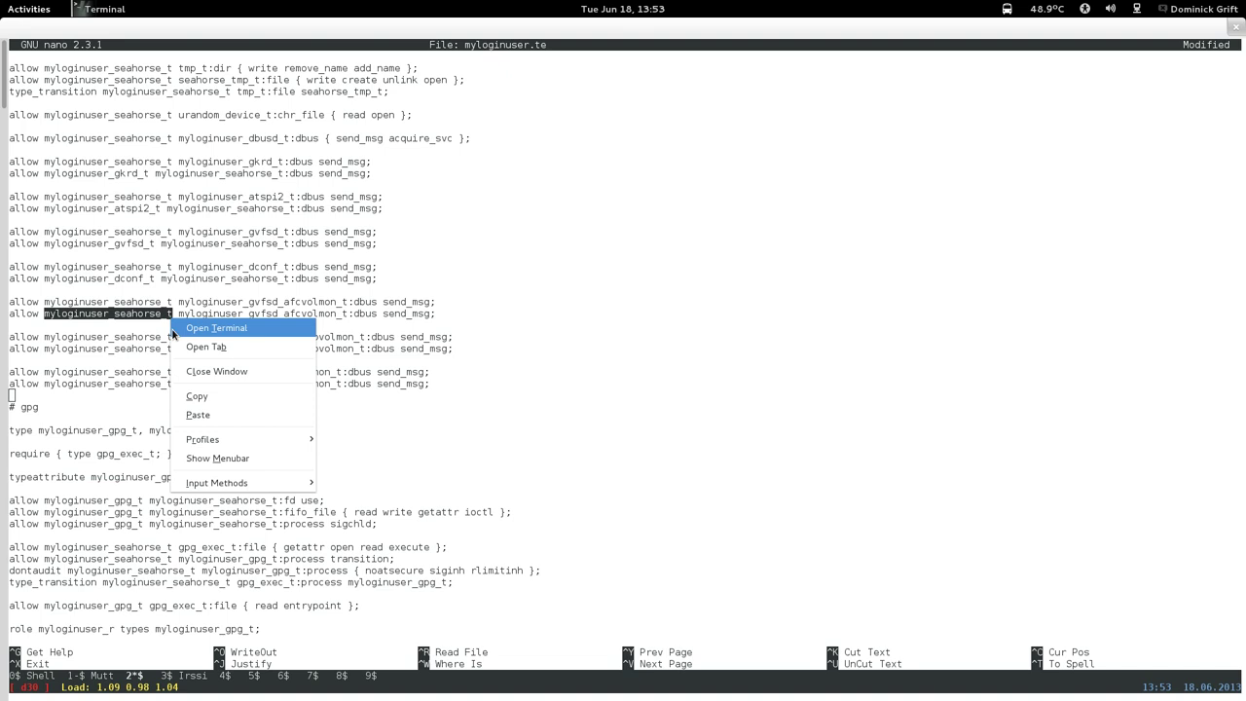
click(185, 399)
key(Up)
key(Up)
key(Up)
key(Up)
key(Up)
key(Up)
key(Up)
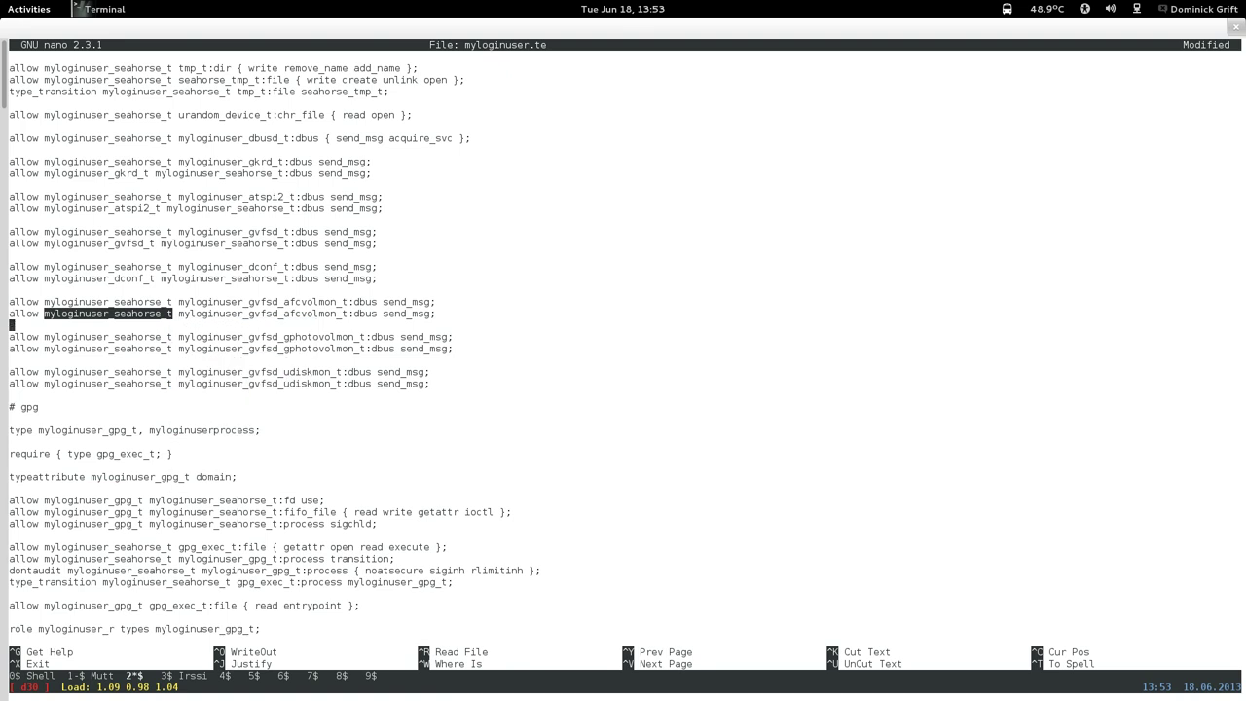
key(End)
key(Left)
key(Left)
key(Left)
key(Left)
key(Left)
key(Left)
key(Left)
key(Left)
key(Left)
key(Left)
key(Left)
key(Left)
key(Left)
key(Left)
key(Left)
key(Left)
key(Left)
key(Left)
key(Left)
key(Left)
key(Left)
key(Left)
key(Left)
key(Left)
key(Left)
key(Left)
key(Left)
key(Left)
key(Left)
key(Left)
key(Left)
key(Left)
key(Left)
key(Left)
key(Left)
key(Left)
key(Left)
key(BackSpace)
key(BackSpace)
key(BackSpace)
key(BackSpace)
key(BackSpace)
key(BackSpace)
key(BackSpace)
key(BackSpace)
key(BackSpace)
key(BackSpace)
key(BackSpace)
key(BackSpace)
key(BackSpace)
key(BackSpace)
key(BackSpace)
key(BackSpace)
key(BackSpace)
key(BackSpace)
key(BackSpace)
key(BackSpace)
key(BackSpace)
key(BackSpace)
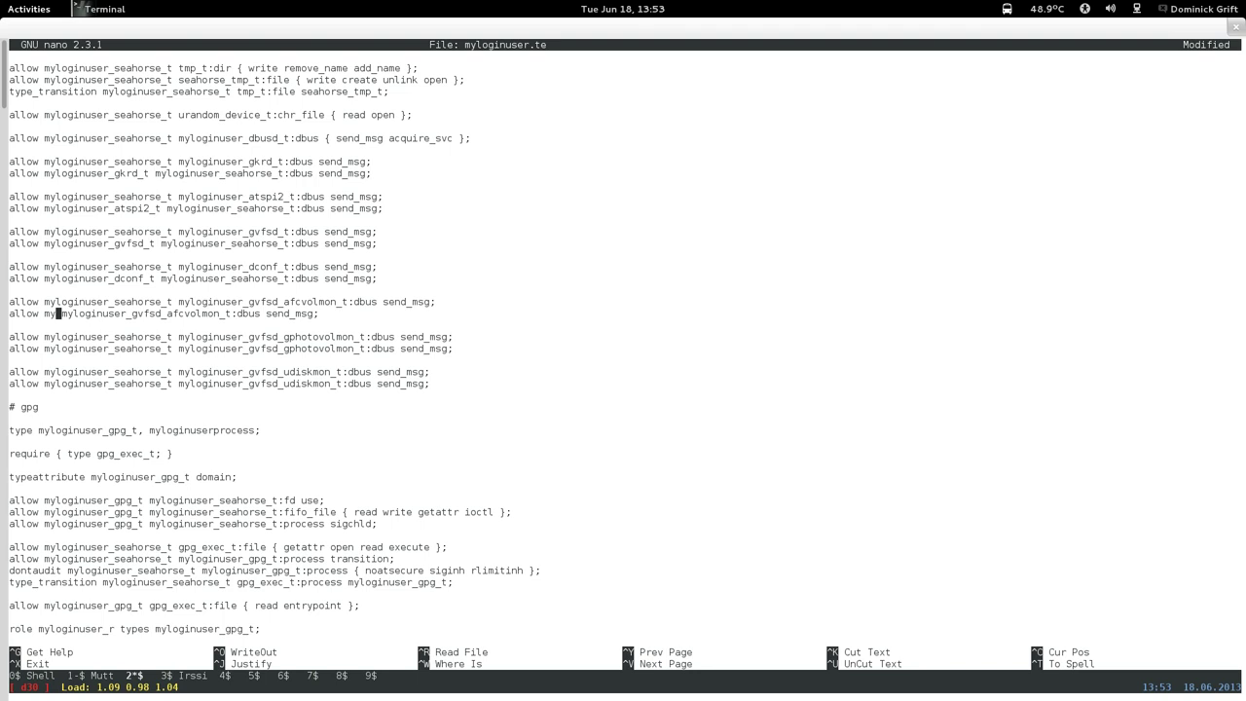
key(Right)
key(Right)
key(Right)
key(Right)
key(Right)
key(Right)
key(Right)
key(Right)
key(Right)
key(Right)
key(Right)
key(Right)
key(Right)
key(Right)
key(Right)
key(Right)
key(Right)
key(Right)
key(Right)
key(Right)
key(Right)
key(Right)
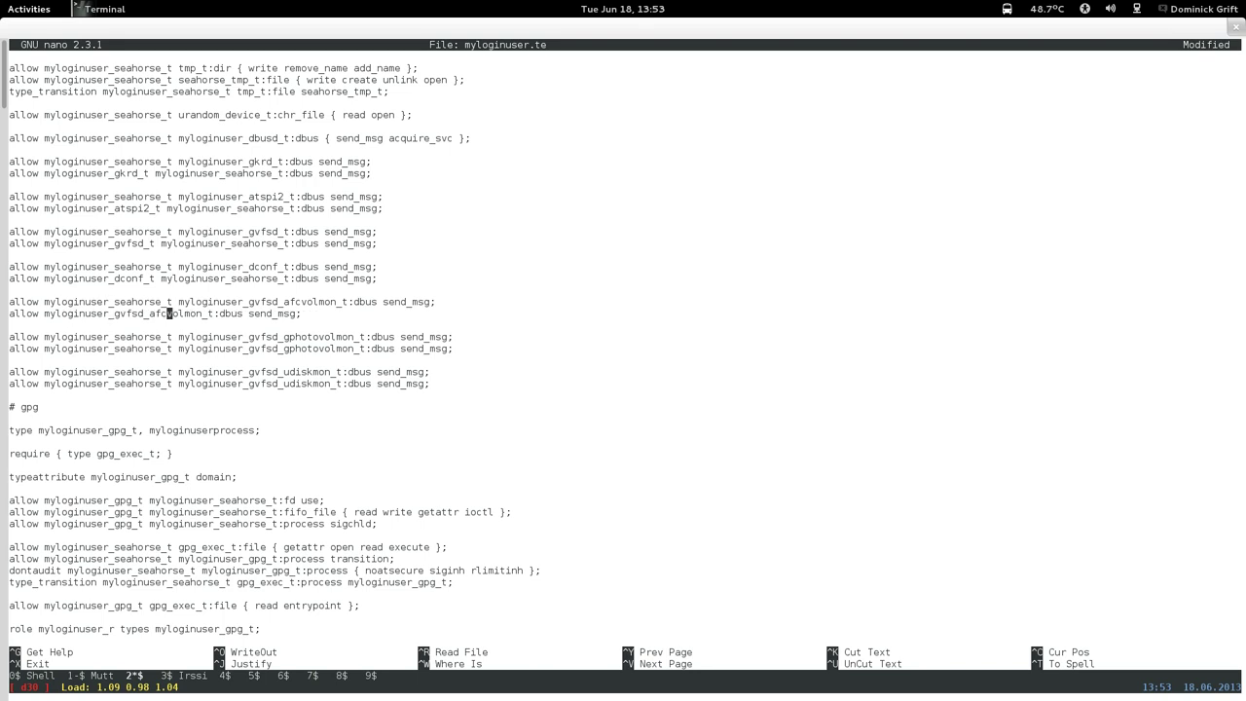
right_click(376, 345)
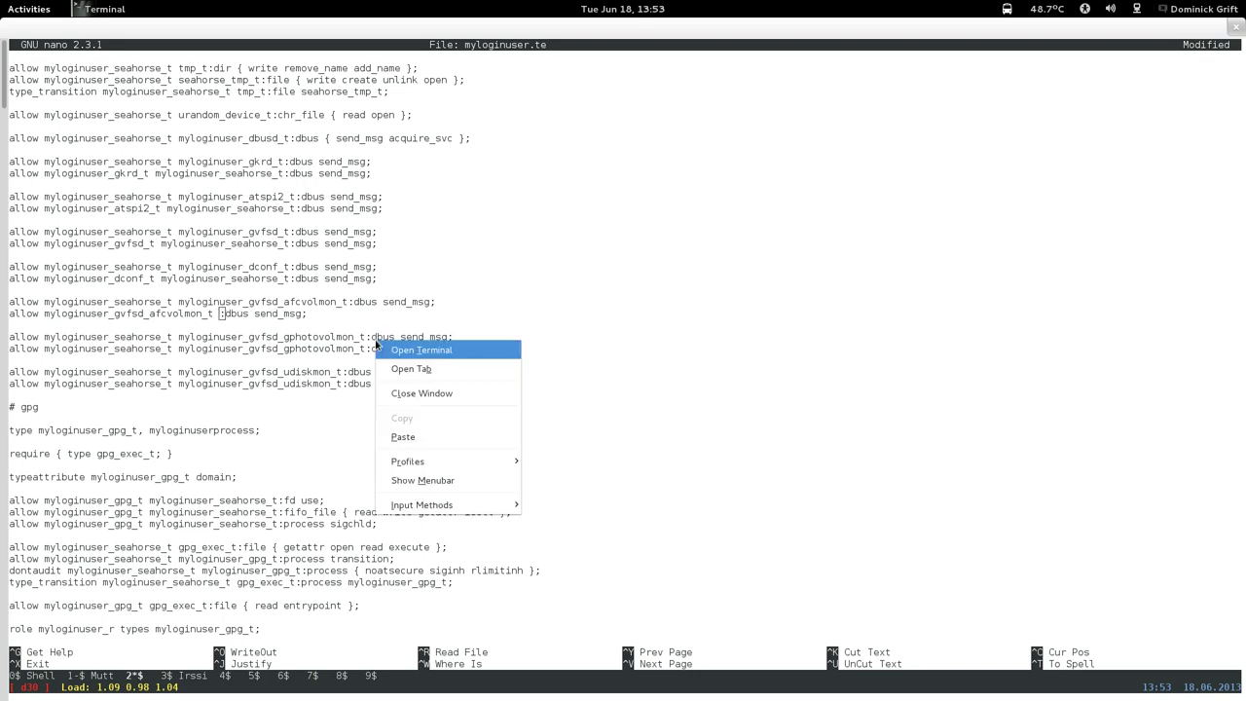
click(403, 437)
Reverse the duplicate gphotovolmon and udiskmon rules so they target myloginuser_seahorse_t.
key(Down)
key(Down)
key(Down)
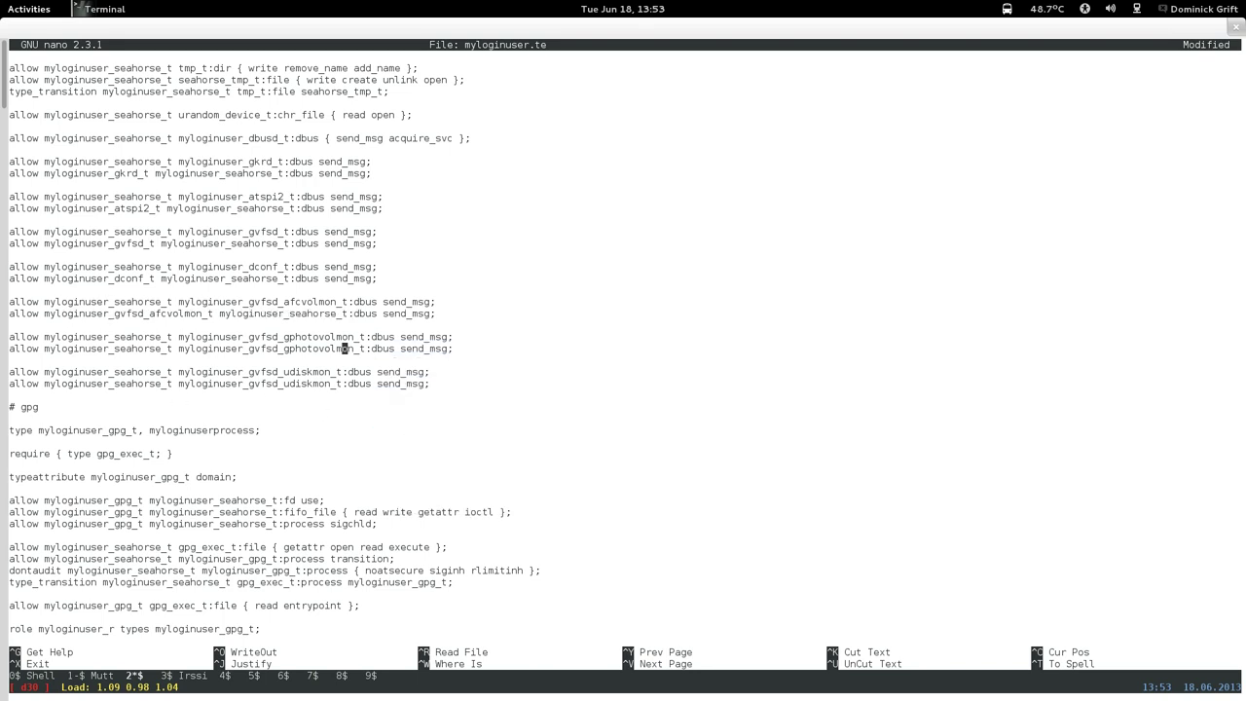
key(Left)
key(Left)
key(Left)
key(Left)
key(Left)
key(Left)
key(Left)
key(Left)
key(Left)
key(Left)
key(Left)
key(Left)
key(Left)
key(Left)
key(Left)
key(Left)
key(Left)
key(Left)
key(Left)
key(Left)
key(Right)
key(Right)
key(BackSpace)
key(BackSpace)
key(BackSpace)
key(BackSpace)
key(BackSpace)
key(BackSpace)
key(BackSpace)
key(BackSpace)
key(BackSpace)
key(BackSpace)
key(BackSpace)
key(BackSpace)
key(BackSpace)
key(BackSpace)
key(BackSpace)
key(BackSpace)
key(BackSpace)
key(BackSpace)
key(BackSpace)
key(BackSpace)
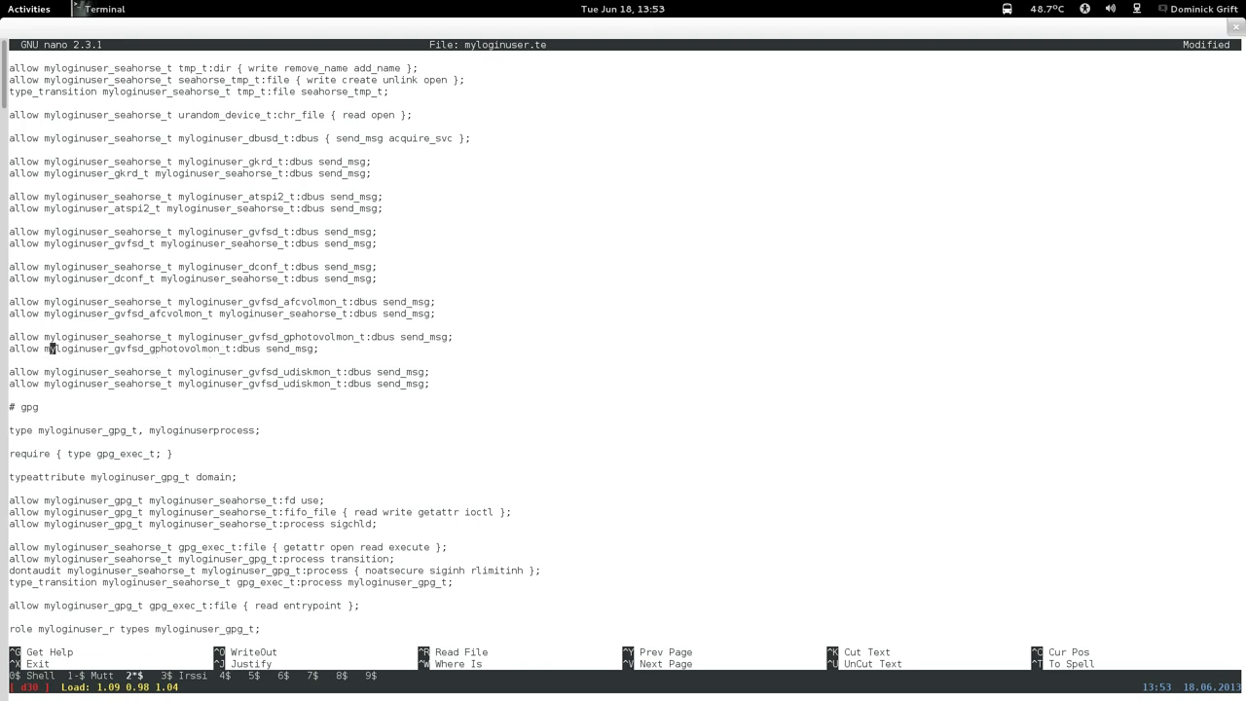
key(Right)
key(Right)
key(Right)
key(Right)
key(Right)
key(Right)
key(Right)
key(Right)
key(Right)
key(Right)
key(Right)
key(Right)
key(Right)
key(Right)
key(Right)
key(Right)
key(Right)
key(Right)
key(Right)
key(Right)
right_click(337, 370)
click(356, 459)
key(Down)
key(Down)
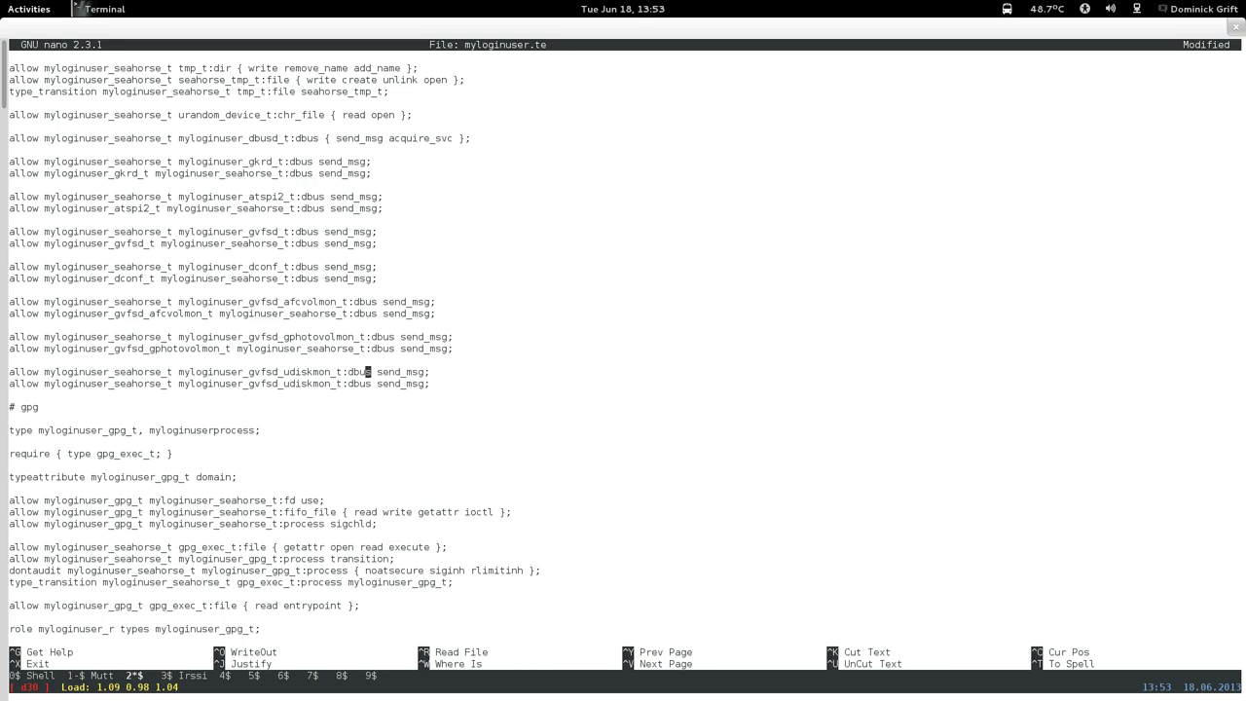
key(Down)
key(Left)
key(Left)
key(Left)
key(Left)
key(Left)
key(Left)
key(Left)
key(Left)
key(Left)
key(Left)
key(Left)
key(Left)
key(Left)
key(Left)
key(Left)
key(Left)
key(Left)
key(Left)
key(Left)
key(Left)
key(BackSpace)
key(BackSpace)
key(BackSpace)
key(BackSpace)
key(BackSpace)
key(BackSpace)
key(BackSpace)
key(BackSpace)
key(BackSpace)
key(BackSpace)
key(BackSpace)
key(BackSpace)
key(BackSpace)
key(BackSpace)
key(BackSpace)
key(BackSpace)
key(BackSpace)
key(BackSpace)
key(BackSpace)
key(BackSpace)
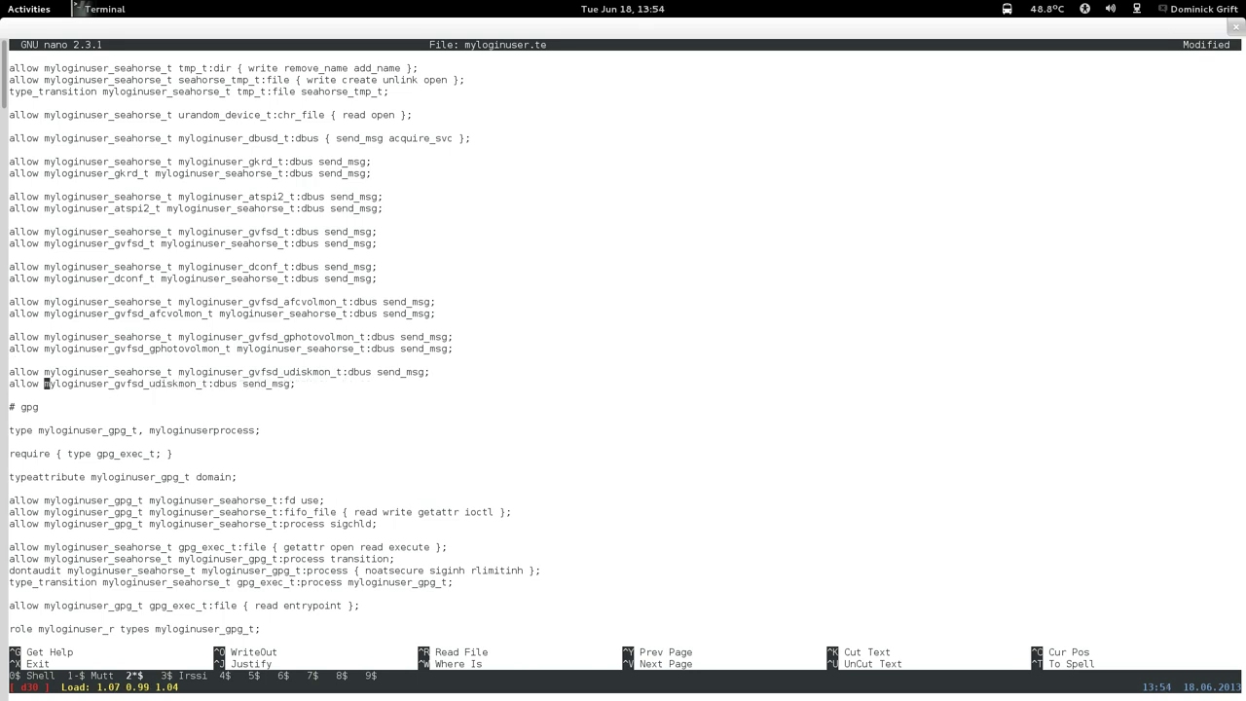
key(Right)
key(Right)
key(Right)
key(Right)
key(Right)
key(Right)
key(Right)
key(Right)
key(Right)
key(Right)
key(Right)
key(Right)
key(Right)
key(Right)
key(Right)
key(Right)
key(Right)
key(Right)
key(Right)
key(Right)
right_click(438, 410)
click(461, 504)
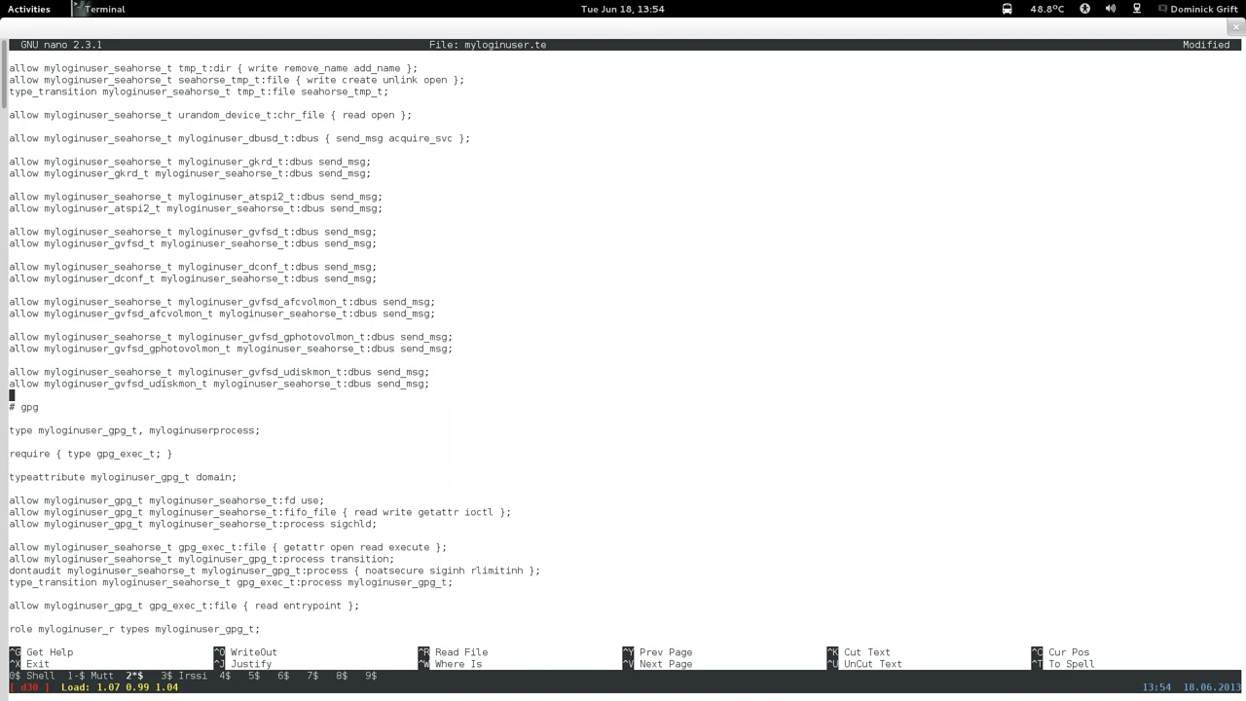
Save myloginuser.te and exit nano.
key(ctrl+x)
key(y)
key(Return)
key(Up)
key(Up)
key(Up)
key(Up)
key(Up)
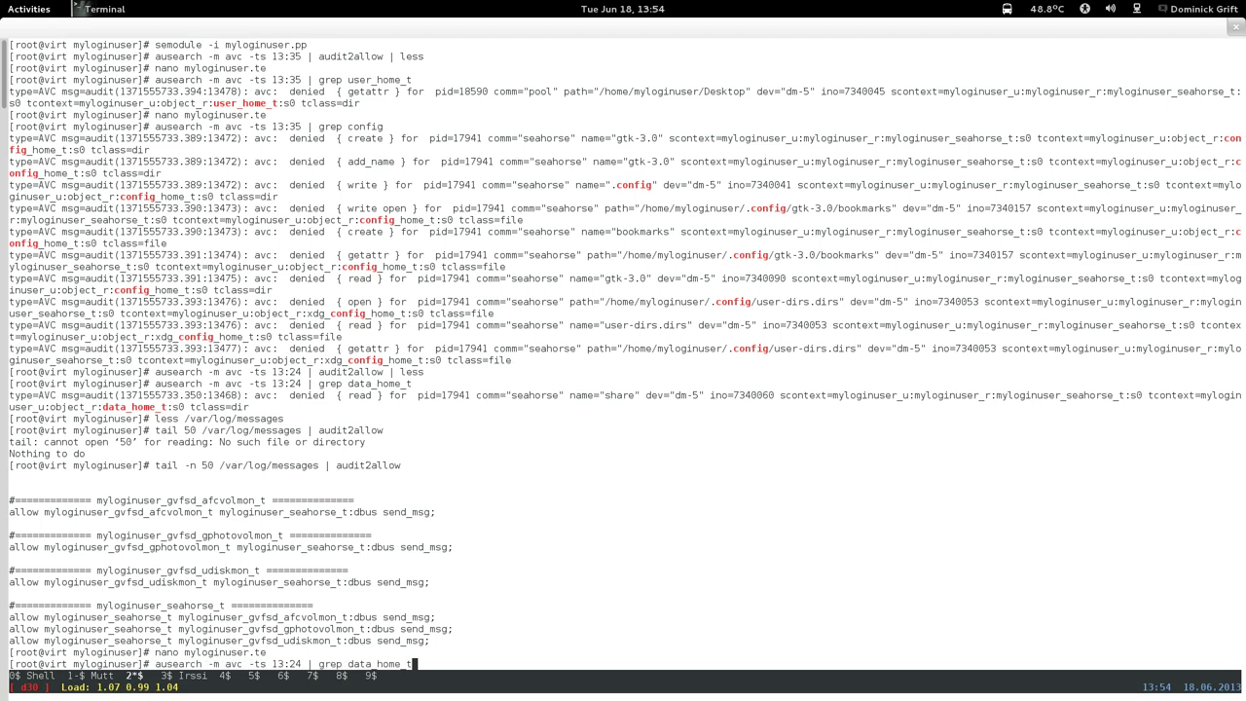
Build the module with make -f /usr/share/selinux/devel/Makefile and install it with semodule -i myloginuser.pp.
key(Up)
key(Up)
key(Up)
key(Up)
key(Up)
key(Up)
key(Up)
key(Up)
key(Return)
key(Up)
key(Up)
key(Up)
key(Up)
key(Up)
key(Up)
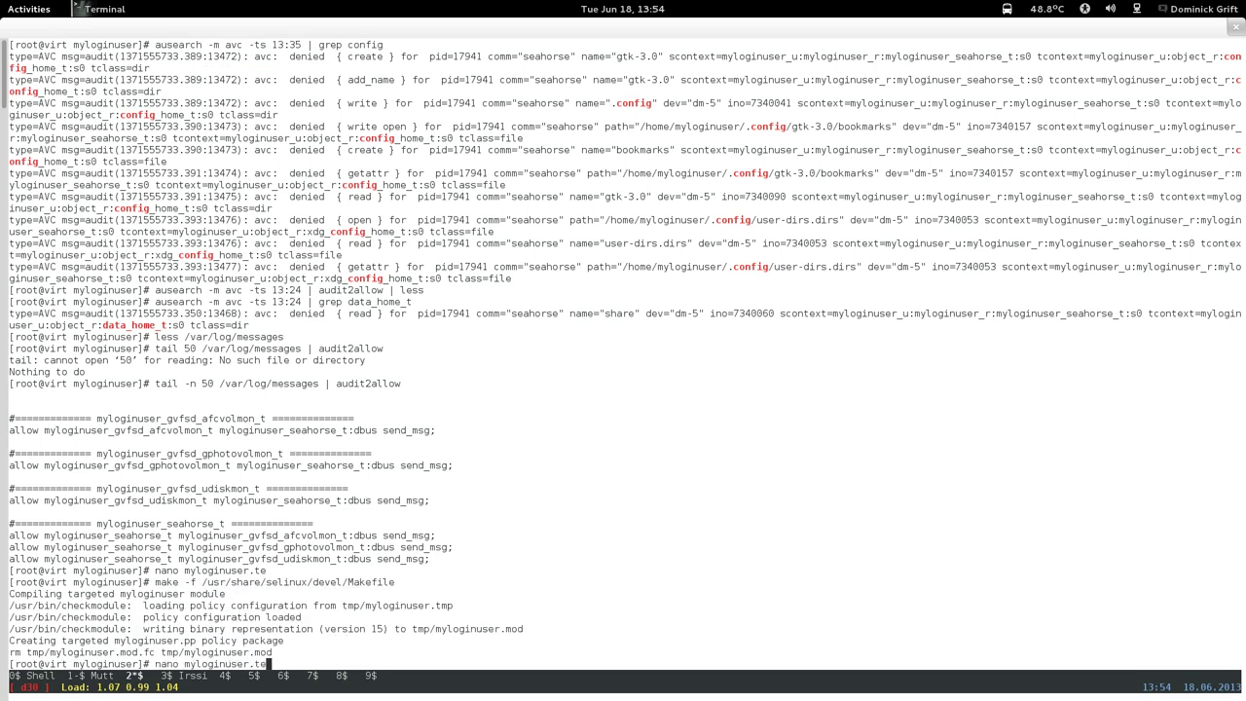
key(Down)
key(Down)
key(Down)
key(Down)
key(Down)
key(Up)
key(Up)
key(Up)
key(Up)
key(Up)
key(Down)
key(Down)
key(Down)
key(Down)
key(Down)
key(Down)
key(Down)
key(Up)
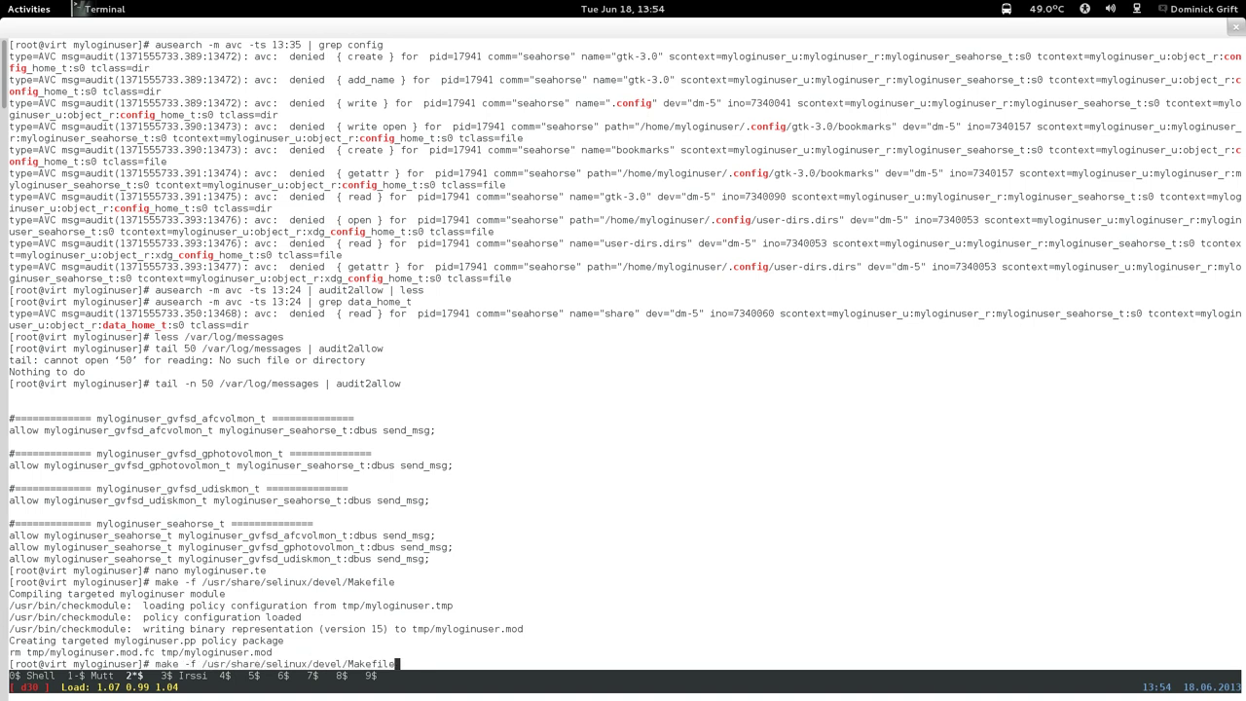
key(Down)
key(Return)
Switch to the virtual machine workspace and bring the Fedora18 window forward.
key(super)
key(ctrl+alt+Up)
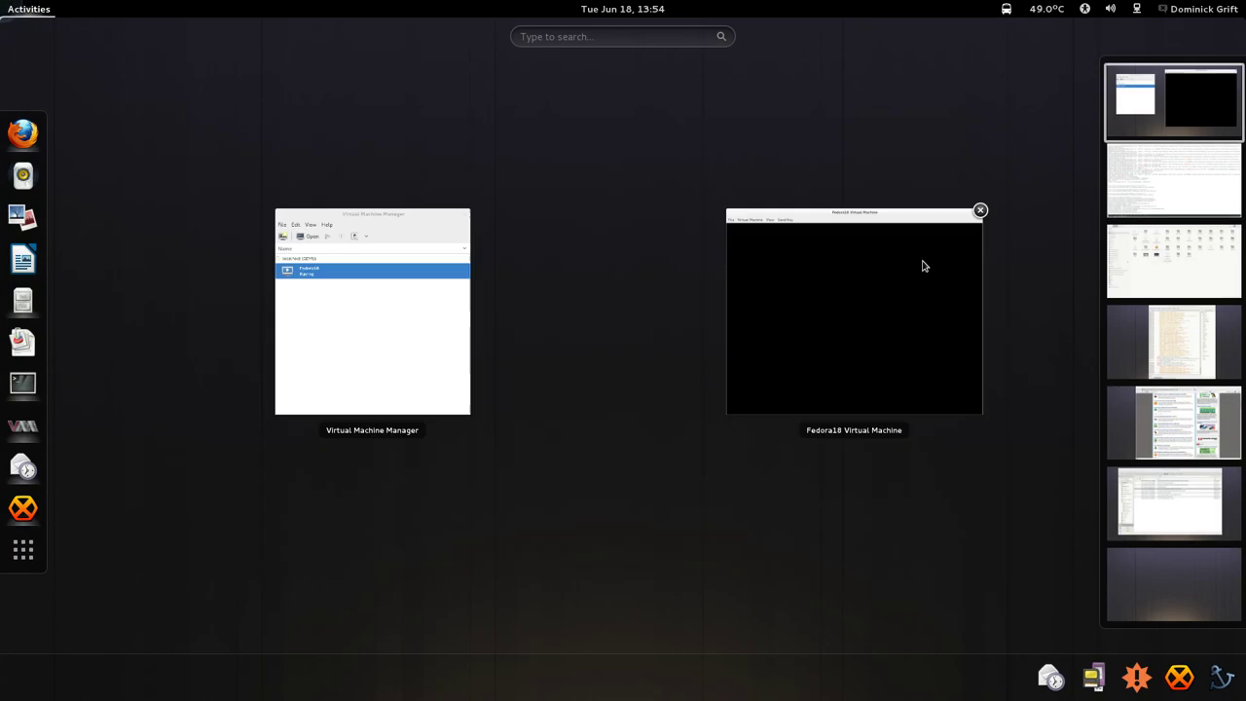
click(883, 308)
Unlock the Fedora18 guest with its password, then glance at the terminal.
click(882, 305)
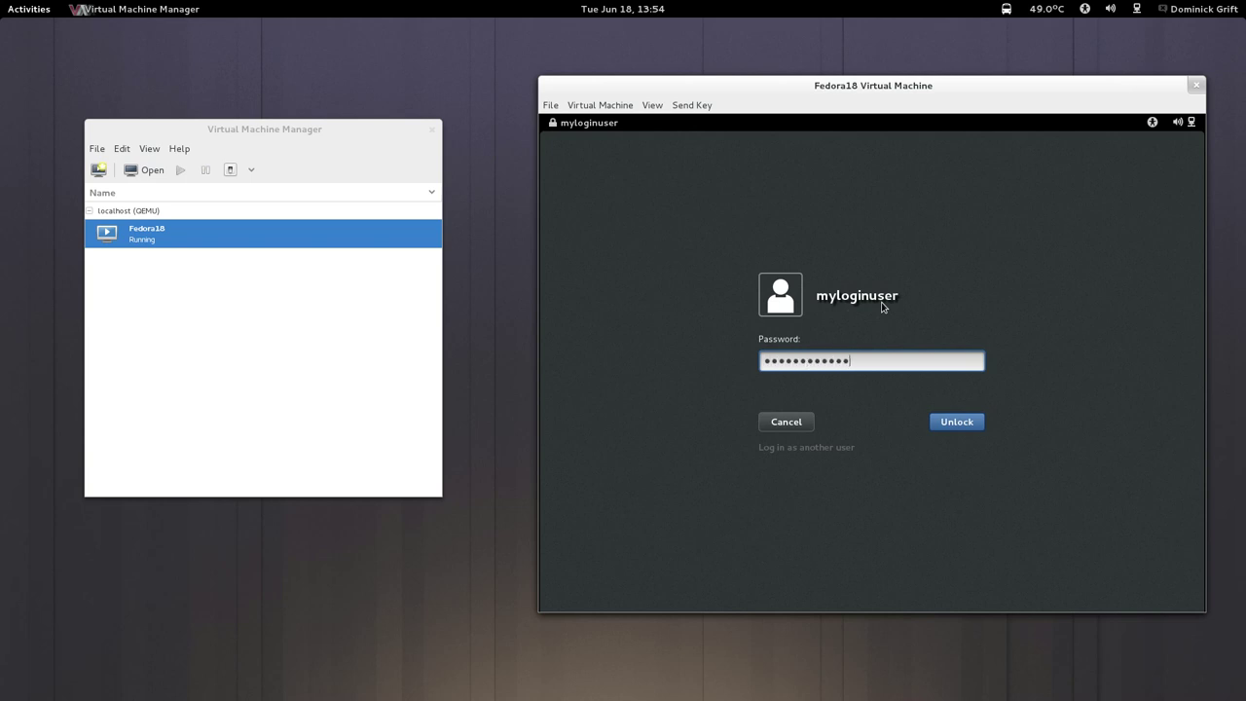
key(Return)
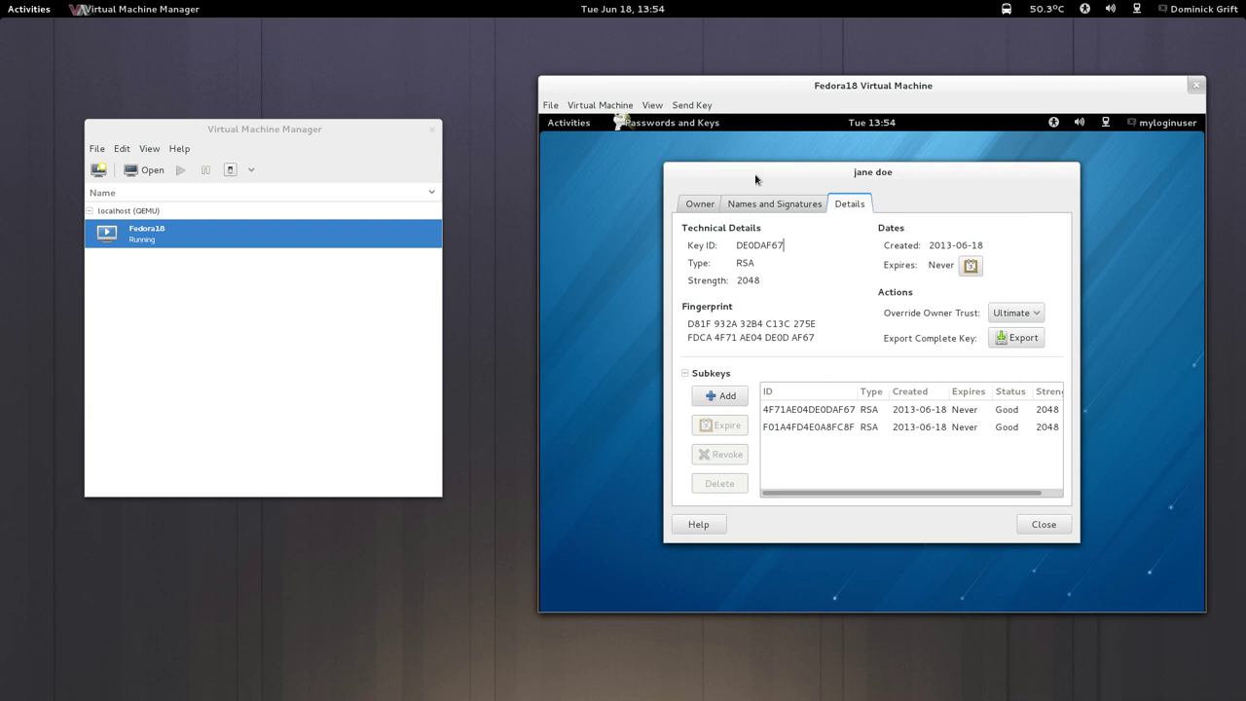
mouse_move(3, 5)
click(1173, 182)
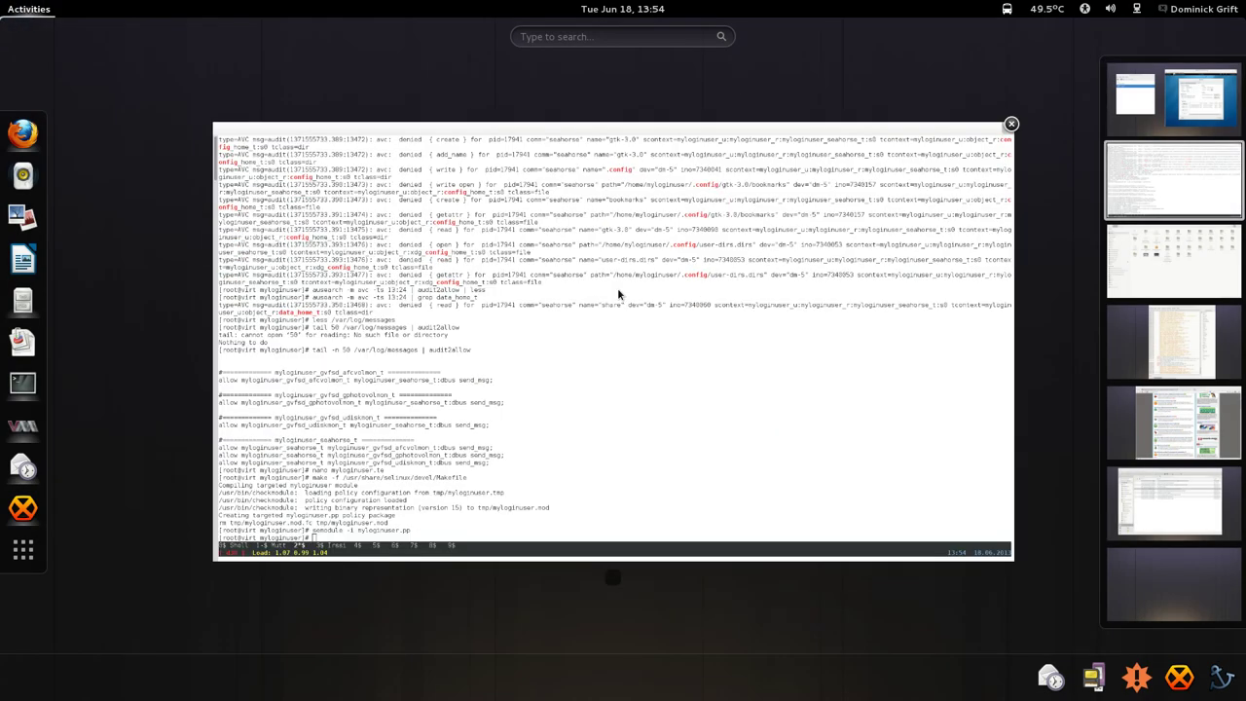
click(617, 287)
click(790, 281)
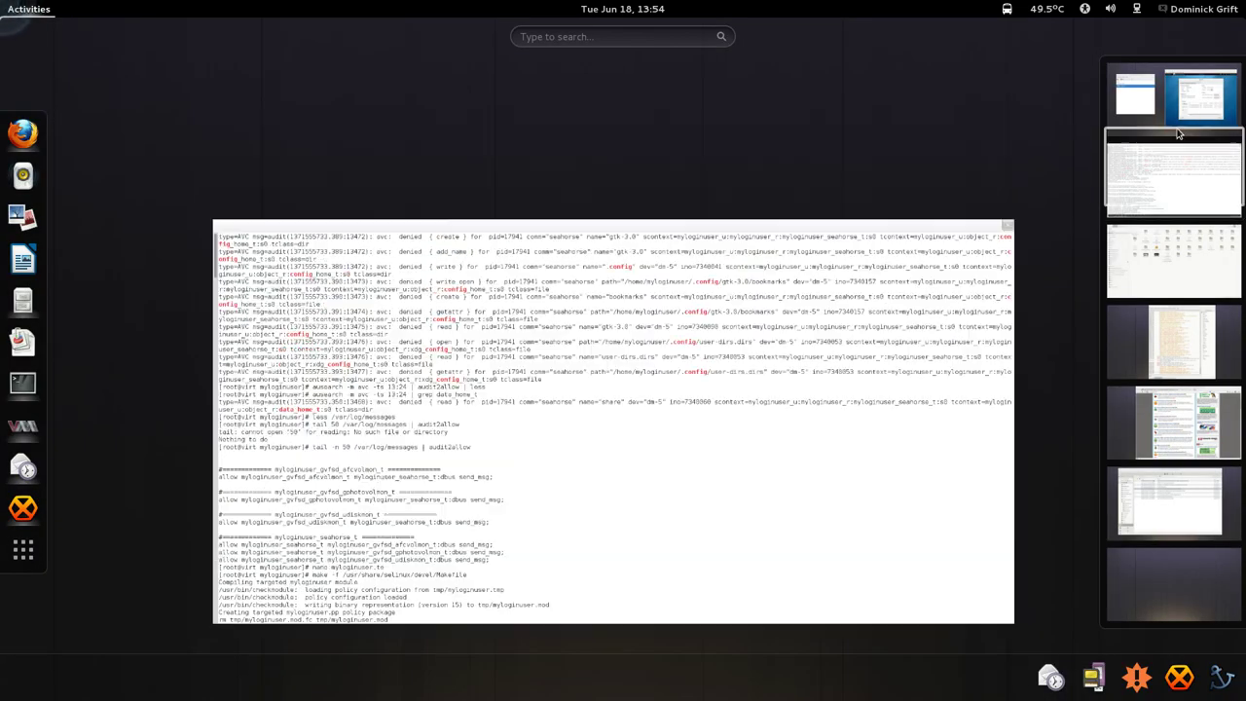
Return to the Fedora18 VM and click Add under the test key's Subkeys.
key(ctrl+alt+Up)
click(866, 372)
click(720, 395)
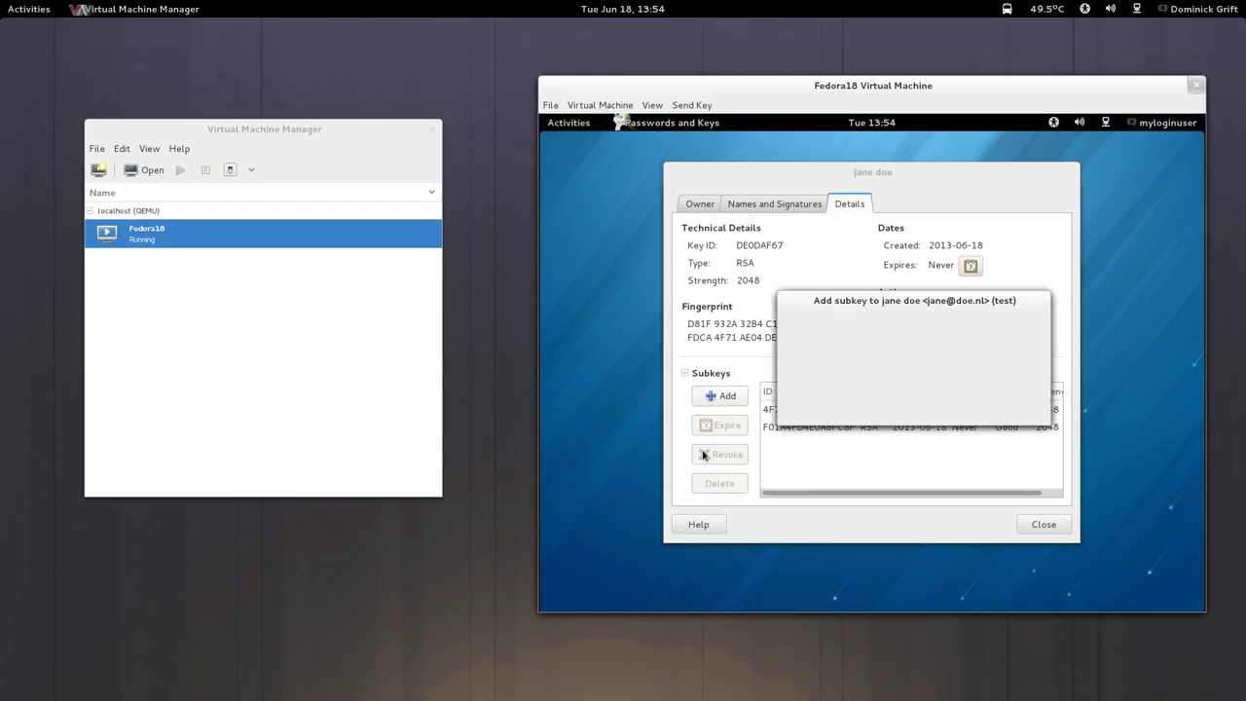
Choose RSA (sign only), keep 2048 bits and Never Expires, and confirm the subkey.
click(925, 336)
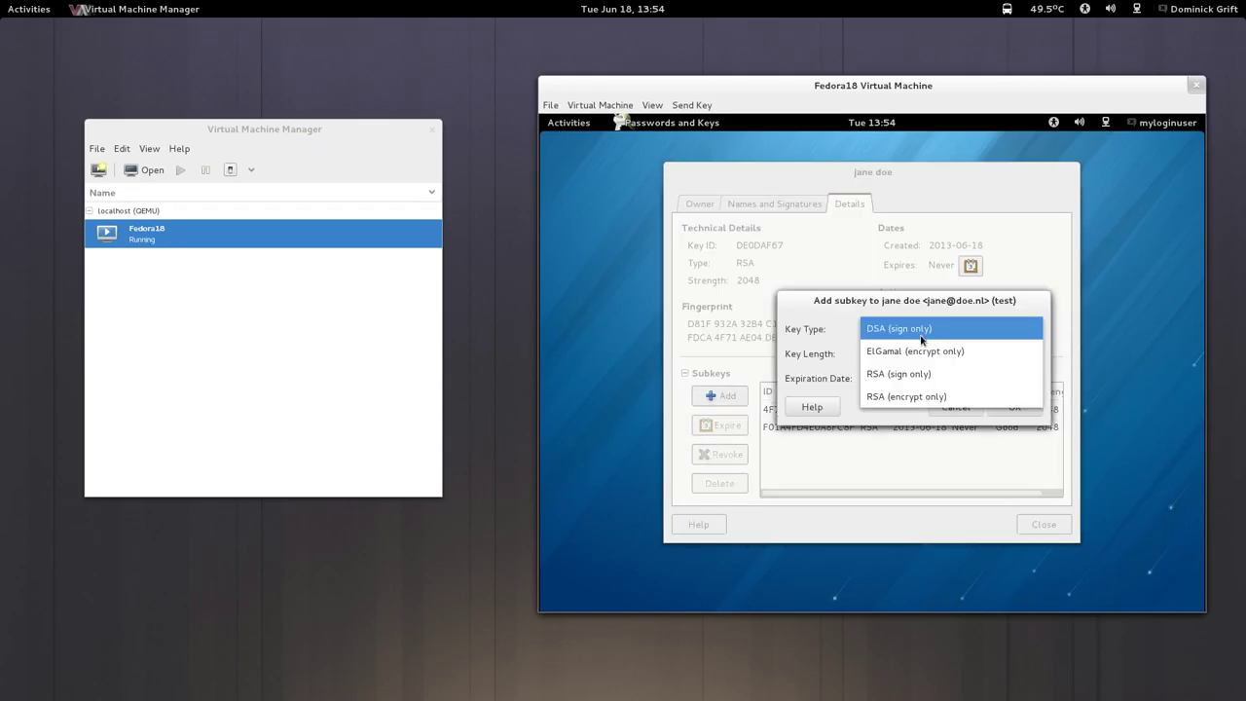
click(904, 380)
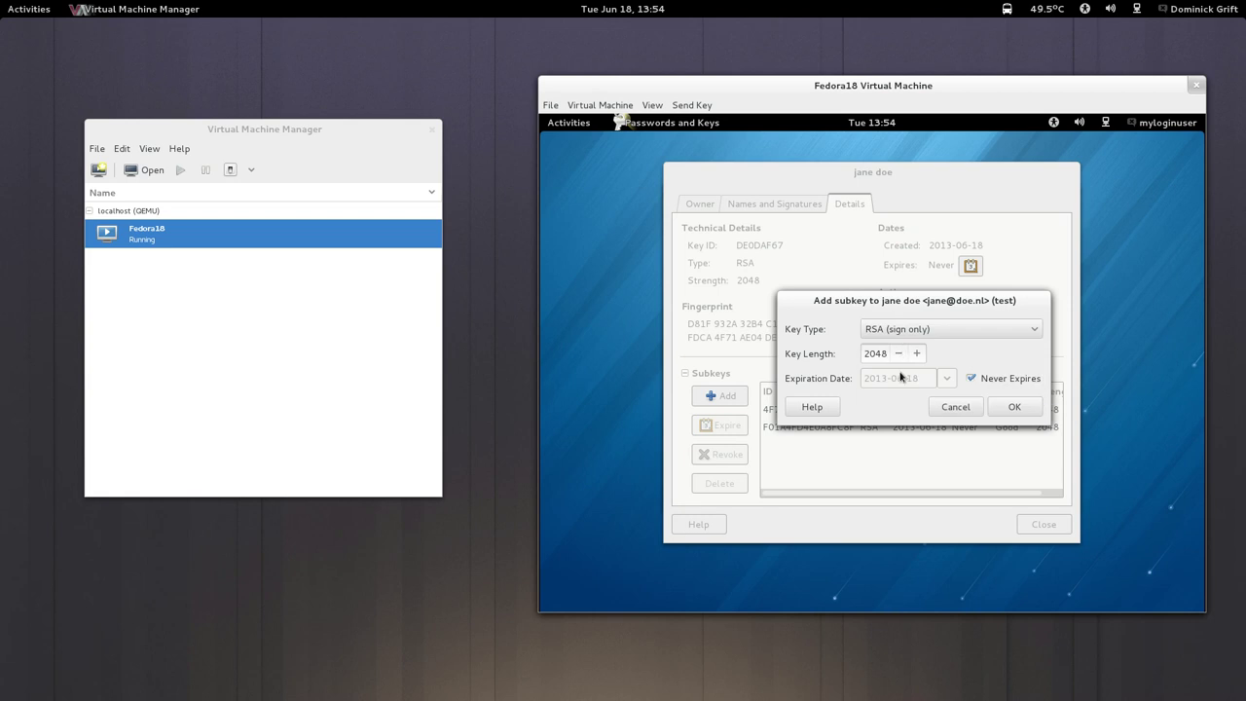
click(1008, 408)
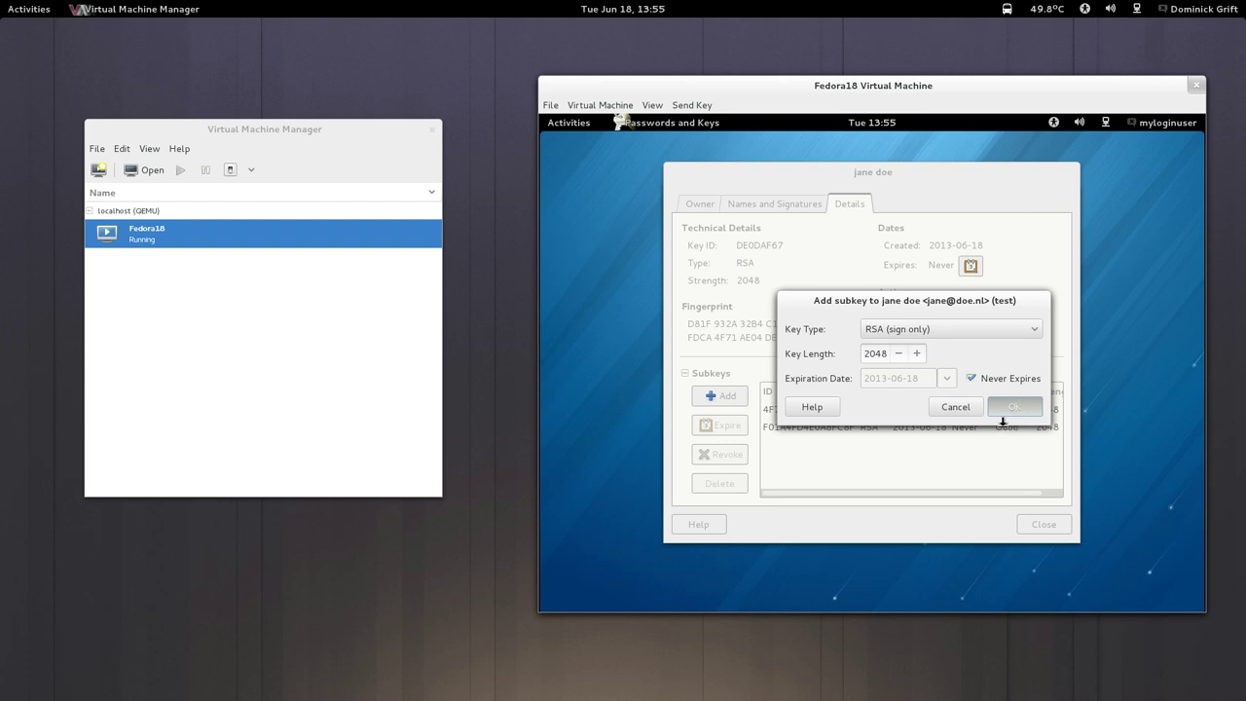
Rerun the ausearch | audit2allow | less command with start time 13:50 instead of 13:24.
mouse_move(0, 0)
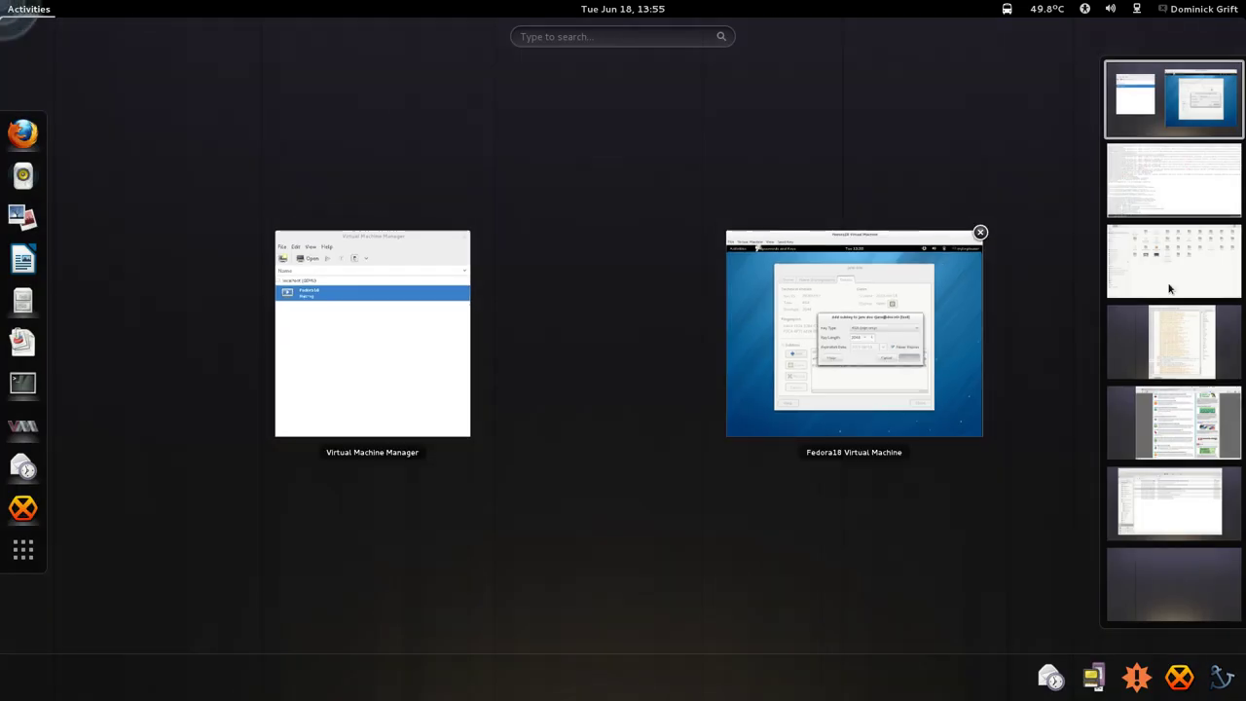
click(1191, 182)
key(Up)
key(Up)
key(Up)
key(Up)
key(Up)
key(Up)
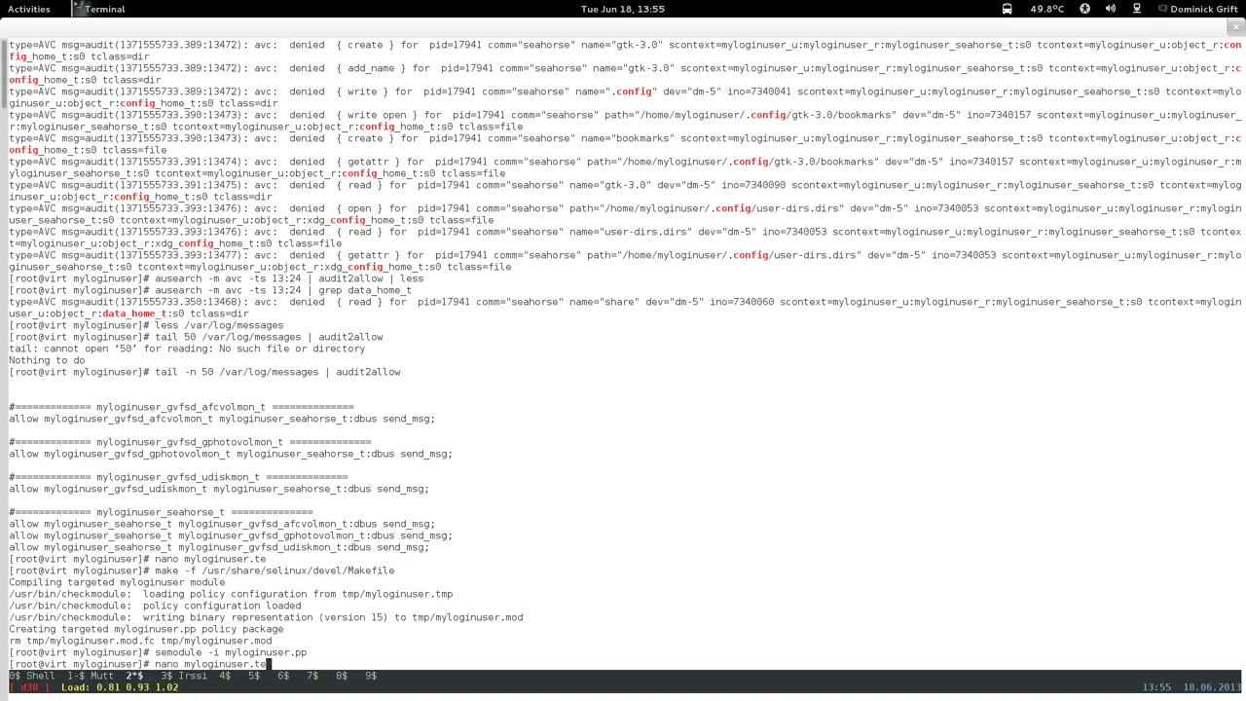
key(Up)
key(Up)
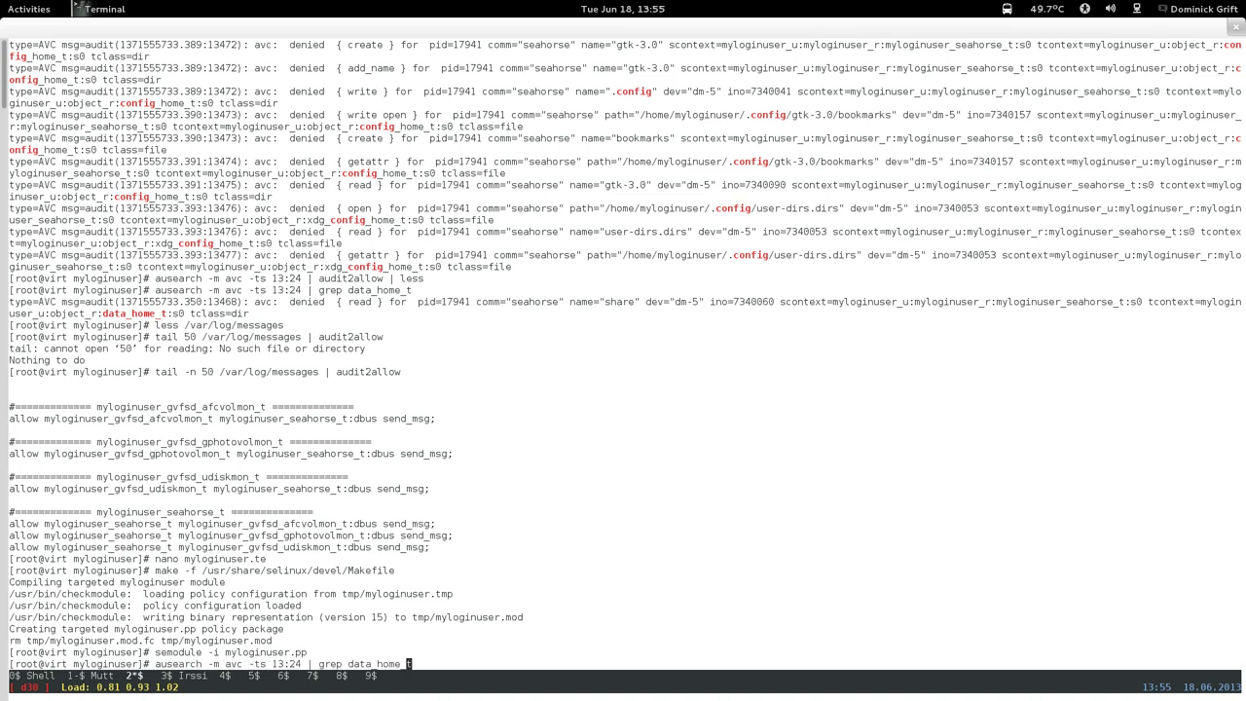
key(Left)
key(Left)
key(Left)
key(Left)
key(Left)
key(Left)
key(Left)
key(Left)
key(Left)
key(Left)
key(Left)
key(Left)
key(Left)
key(Left)
key(Left)
key(Left)
key(Left)
key(Left)
key(Left)
key(Left)
key(BackSpace)
key(BackSpace)
text(50)
key(Return)
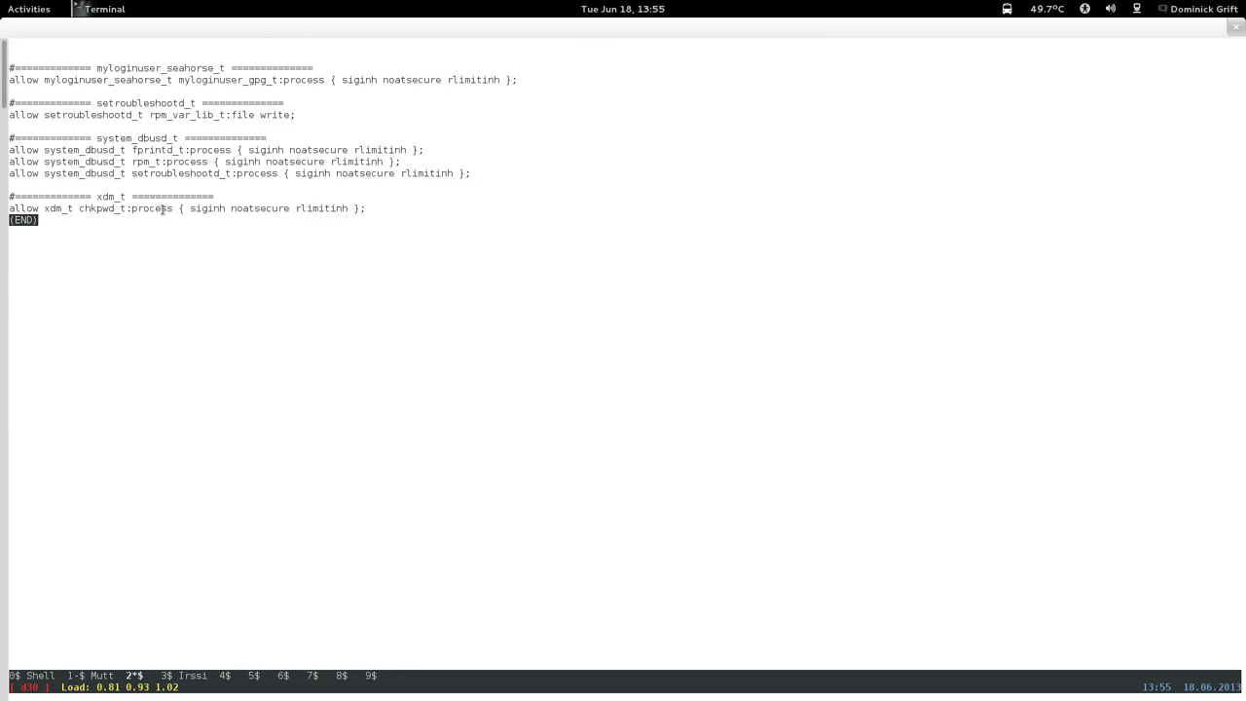
mouse_move(1, 1)
click(1195, 115)
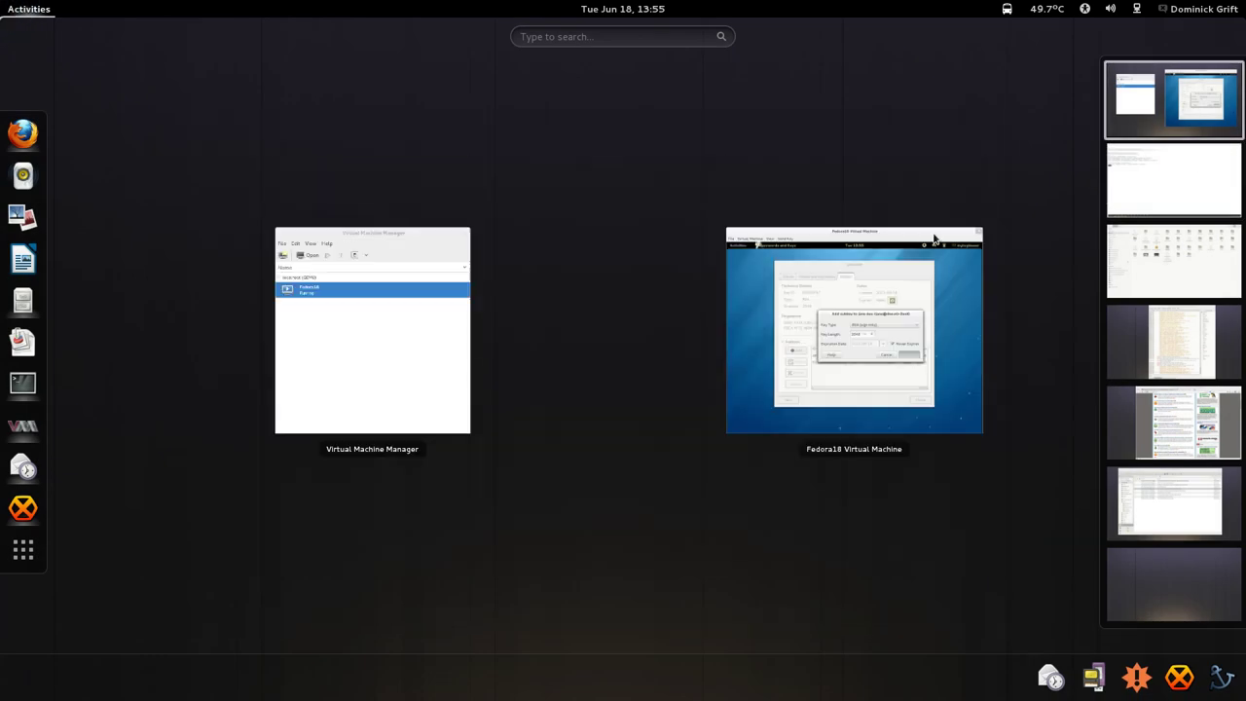
Move the Add subkey dialog aside while the RSA subkey generates.
click(843, 314)
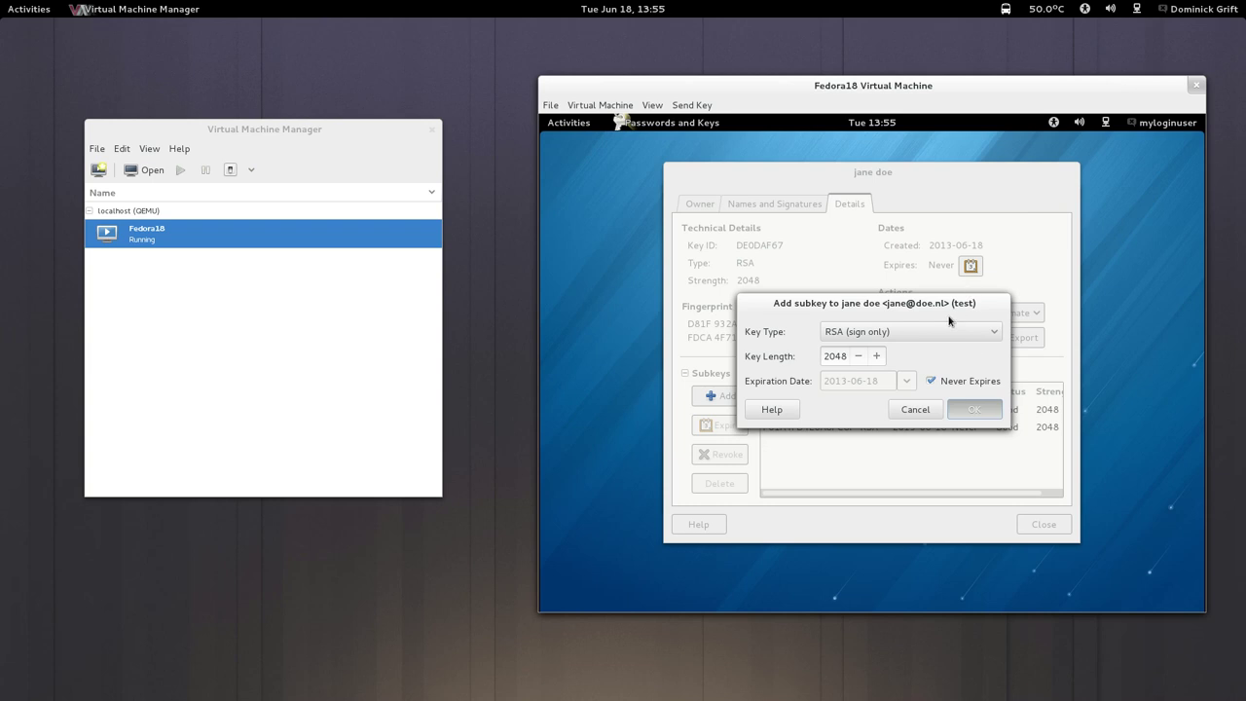
drag(950, 302, 959, 234)
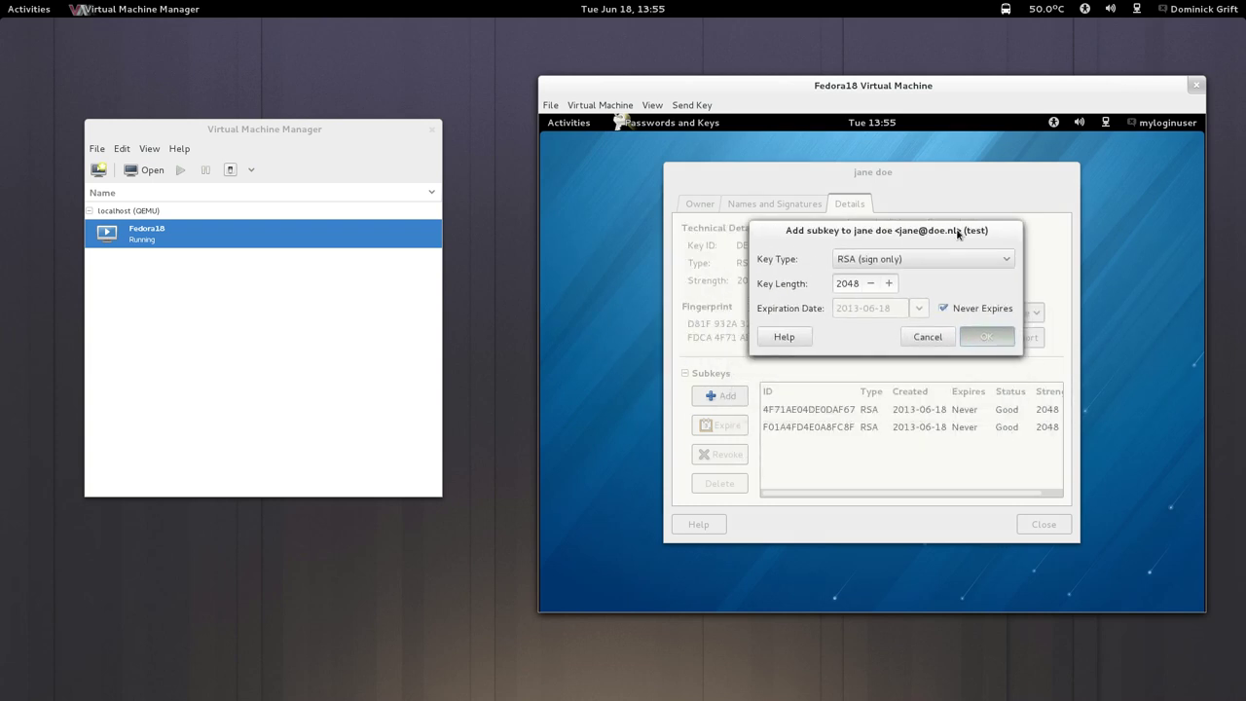
click(892, 176)
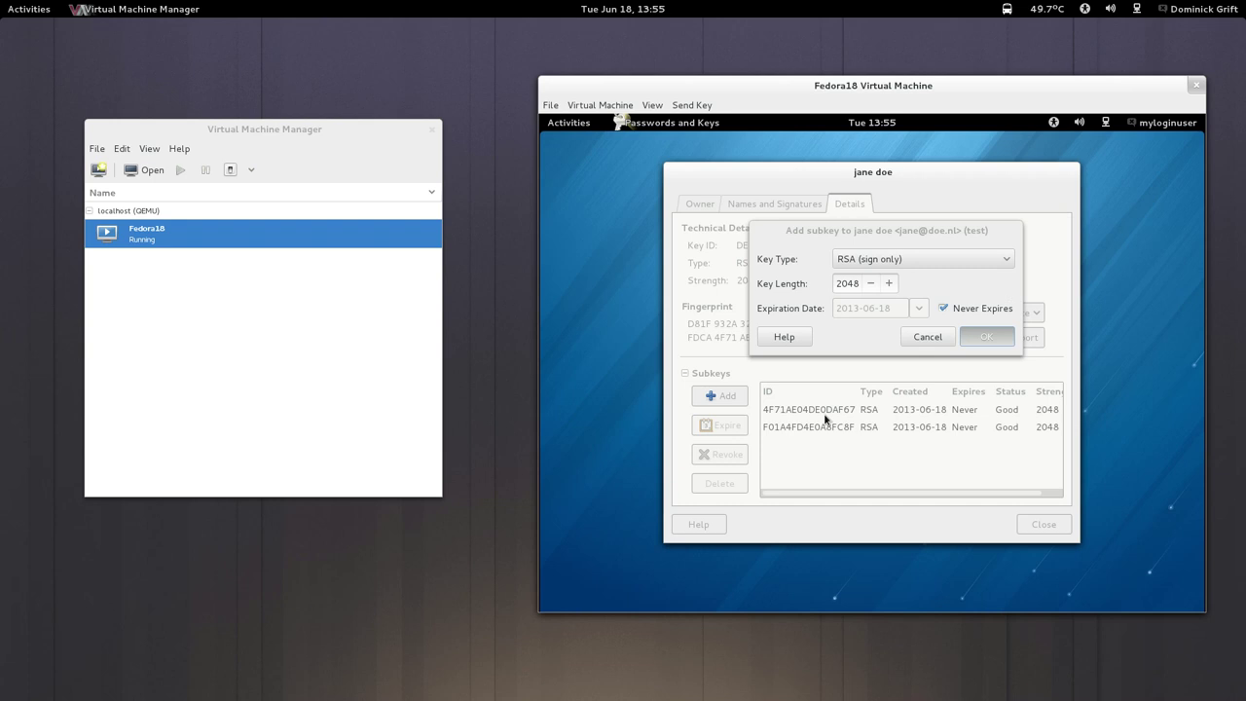
click(963, 240)
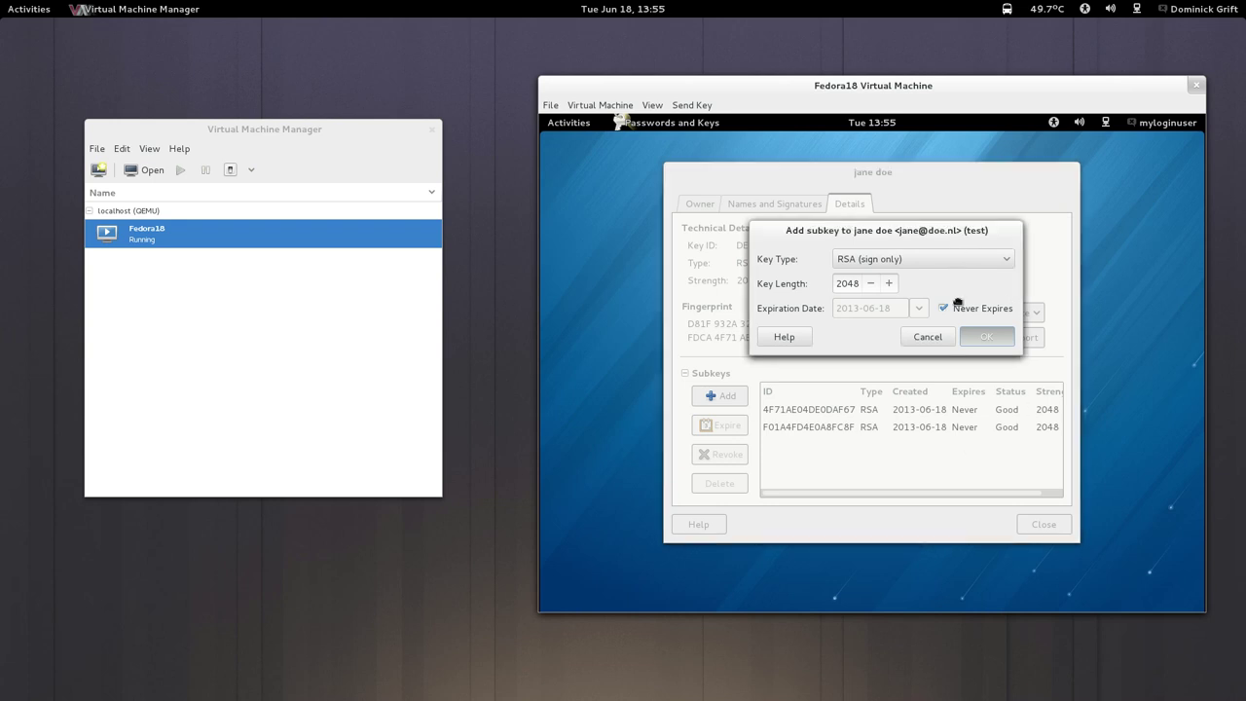
drag(958, 303, 965, 340)
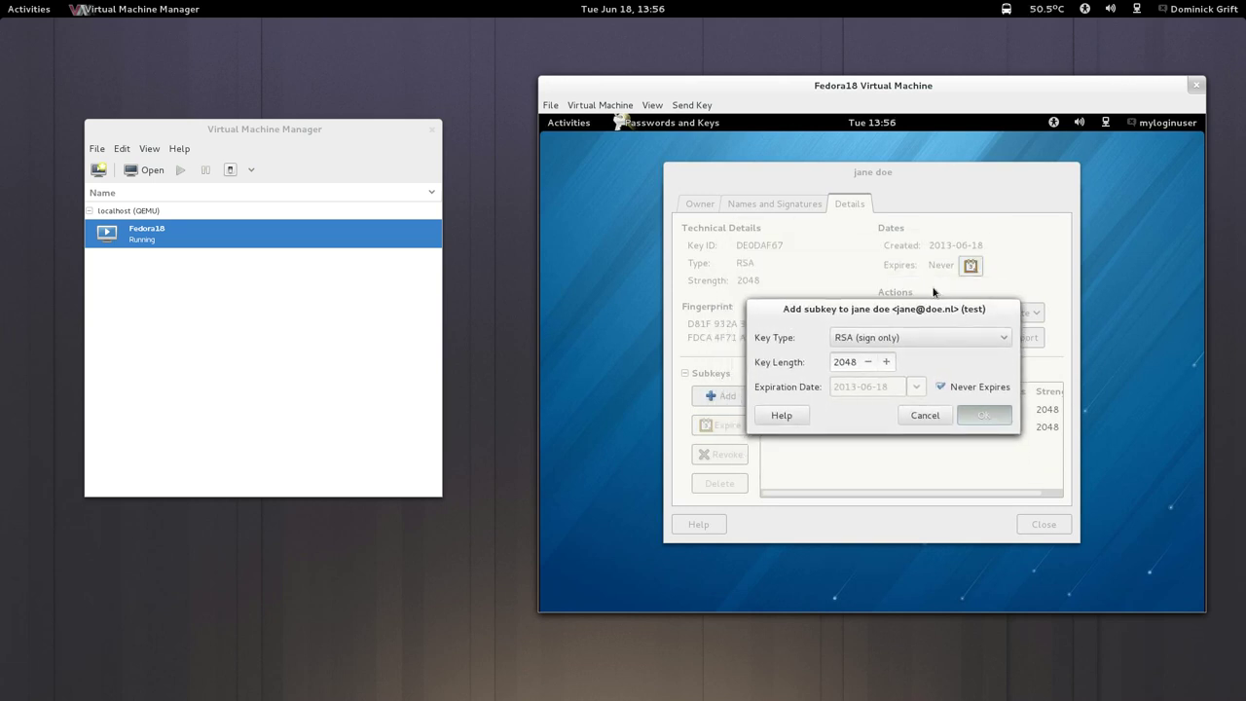
key(super)
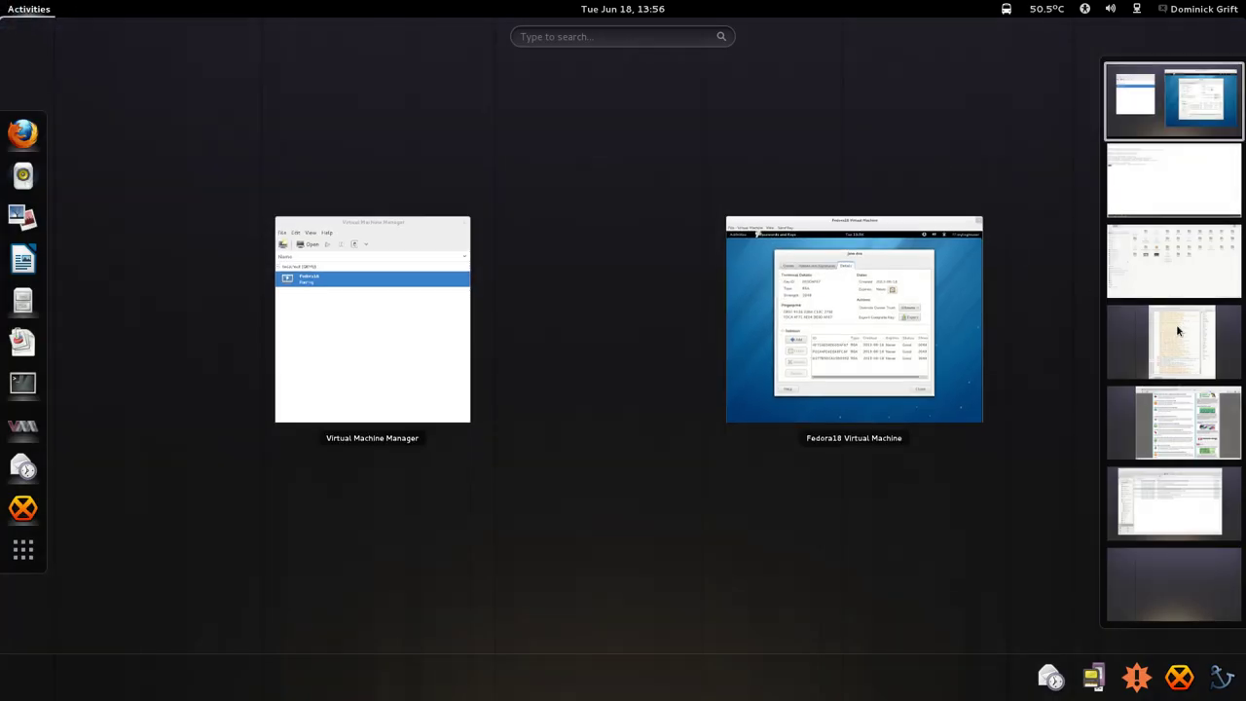
Read new messages in HexChat's #selinux and #fedora-selinux, then return to the Fedora18 VM.
click(1176, 329)
click(611, 471)
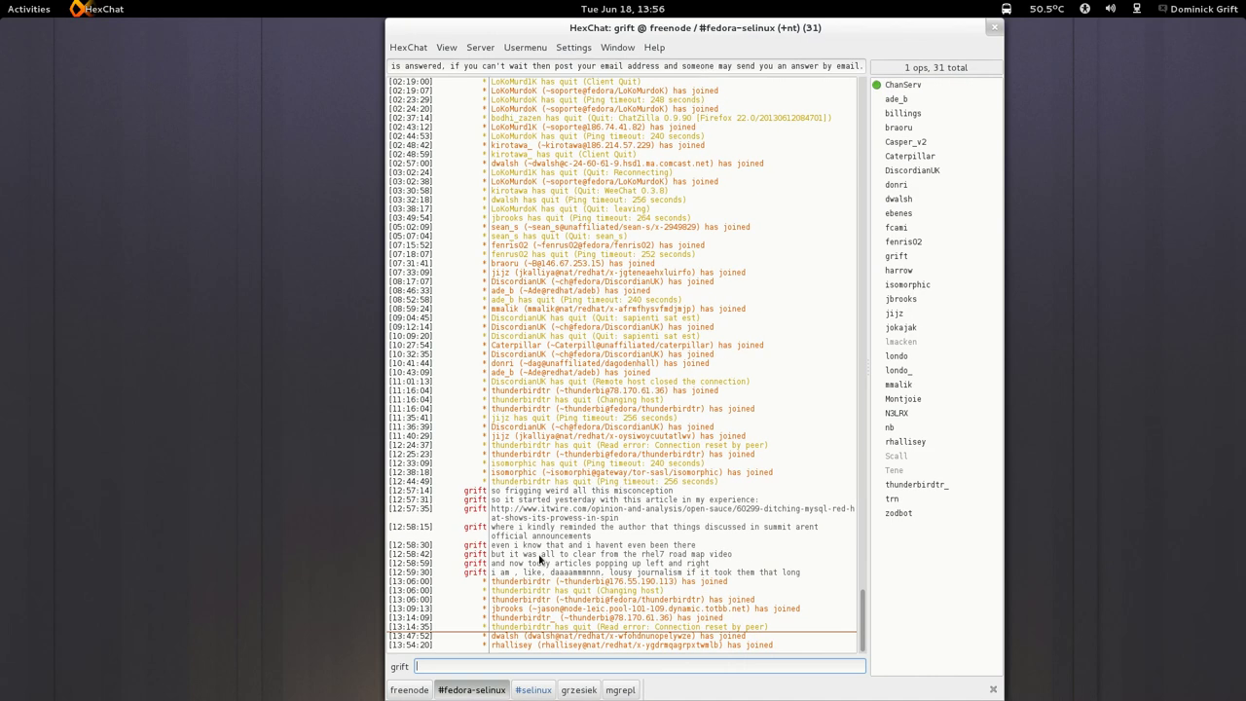
click(528, 689)
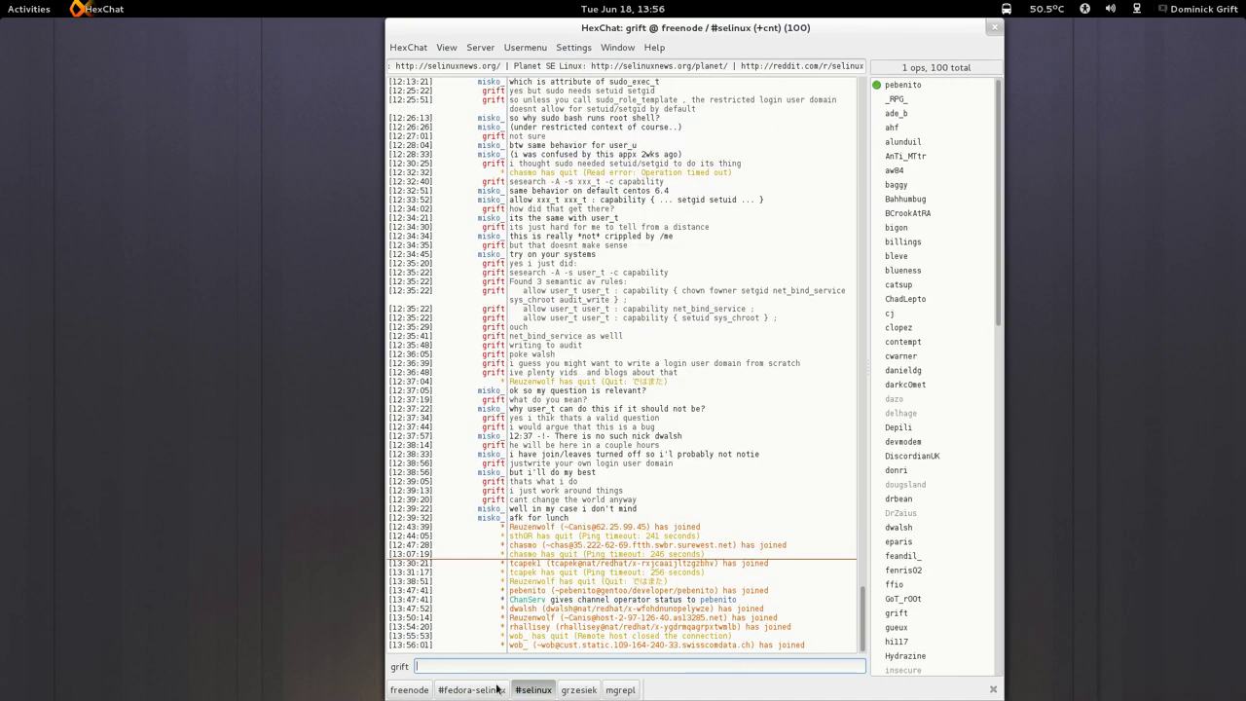
click(496, 689)
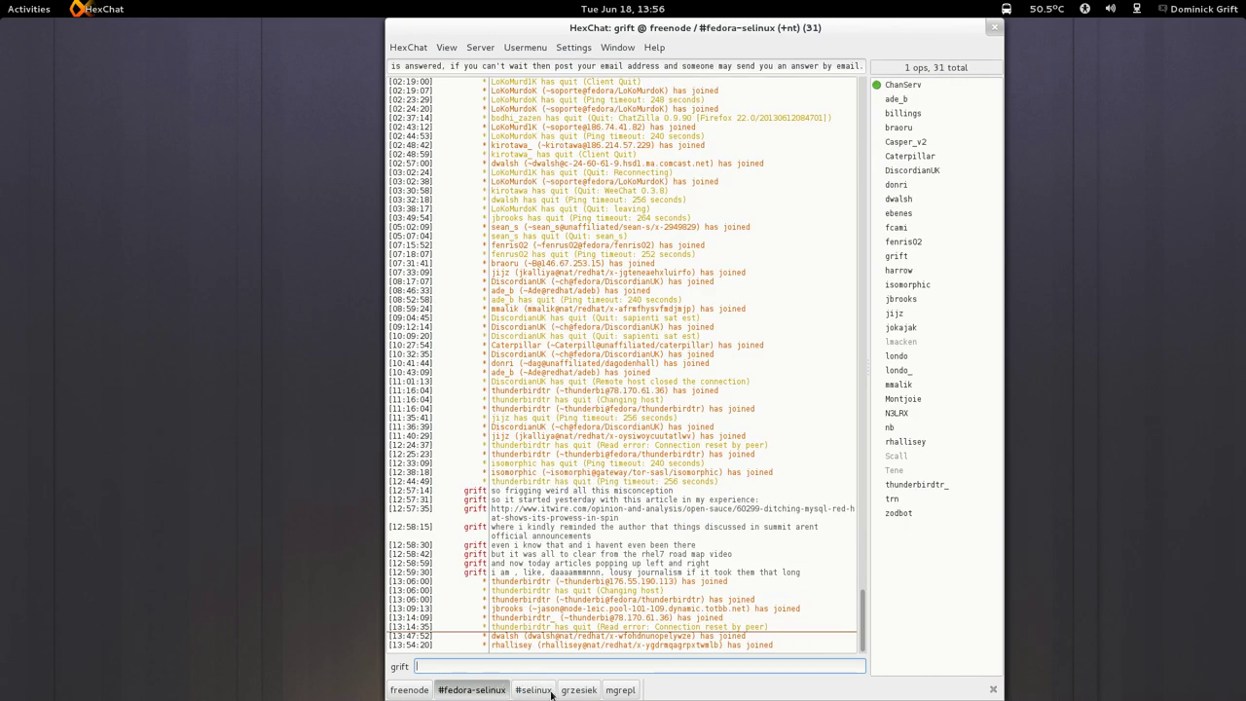
key(super)
click(1217, 105)
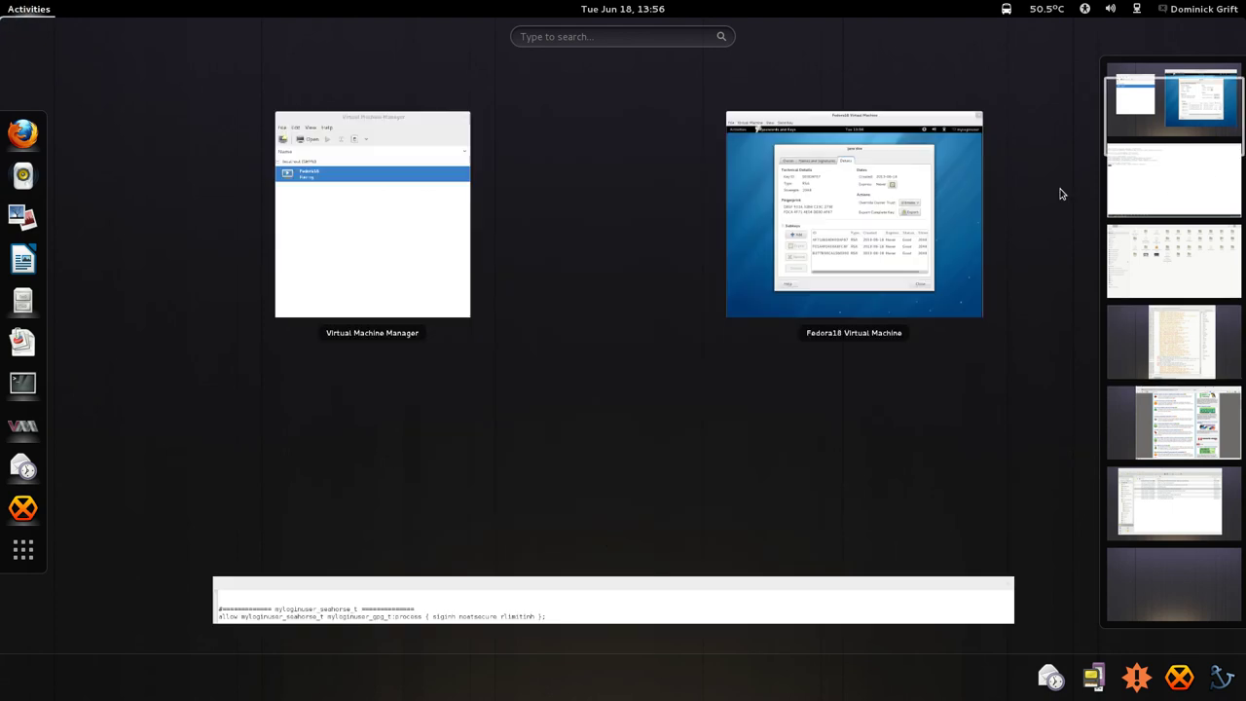
click(823, 353)
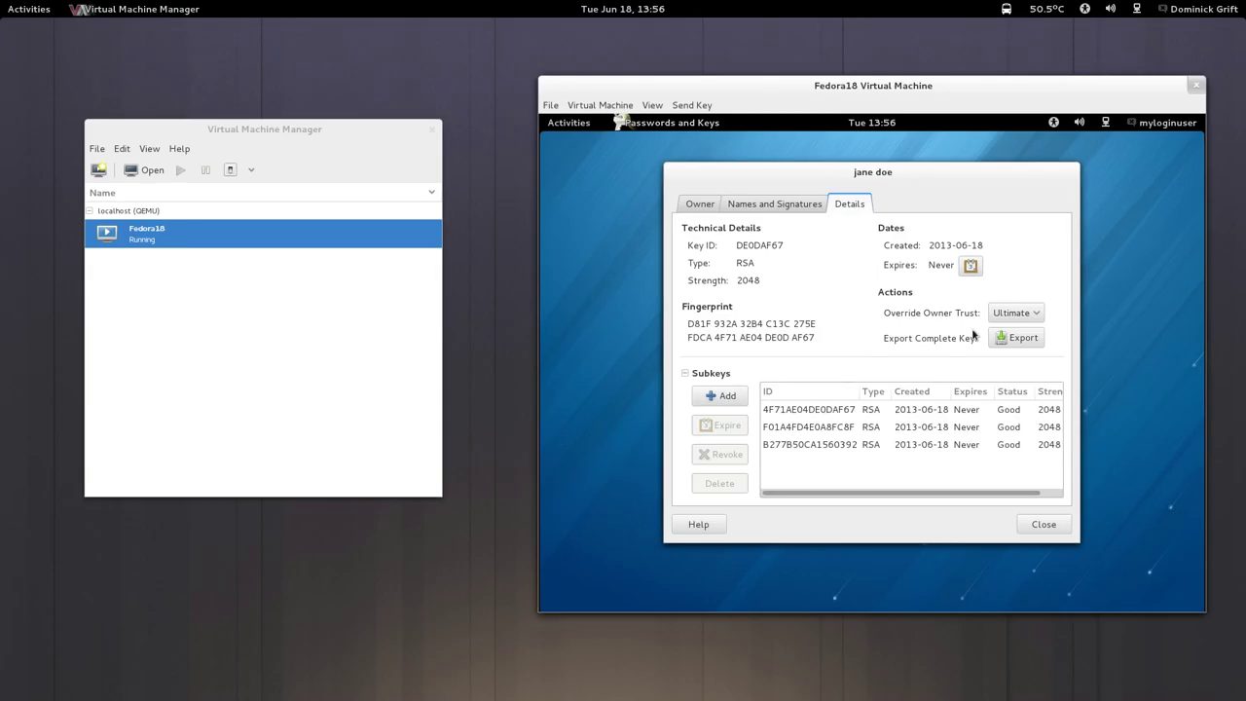
Check the key's three subkeys, then bring the terminal's audit2allow output back to front.
mouse_move(905, 173)
mouse_down()
mouse_move(892, 600)
mouse_move(896, 182)
mouse_up()
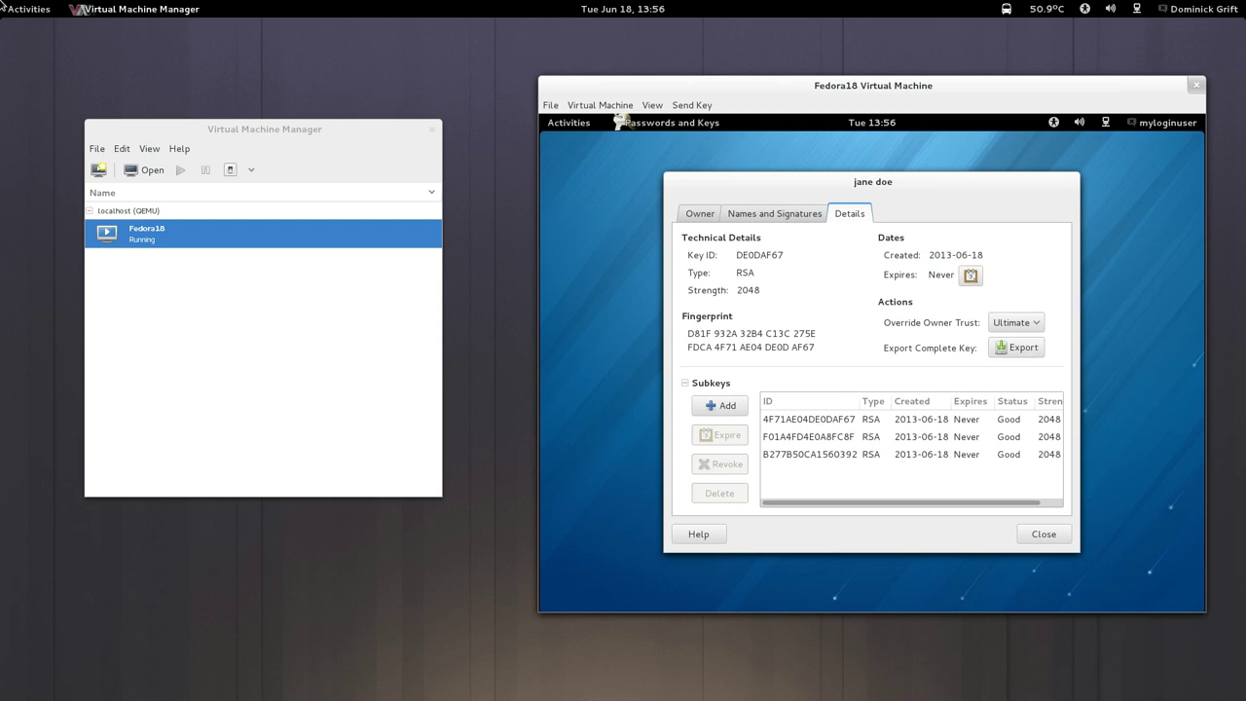
key(super)
key(ctrl+alt+Down)
click(882, 292)
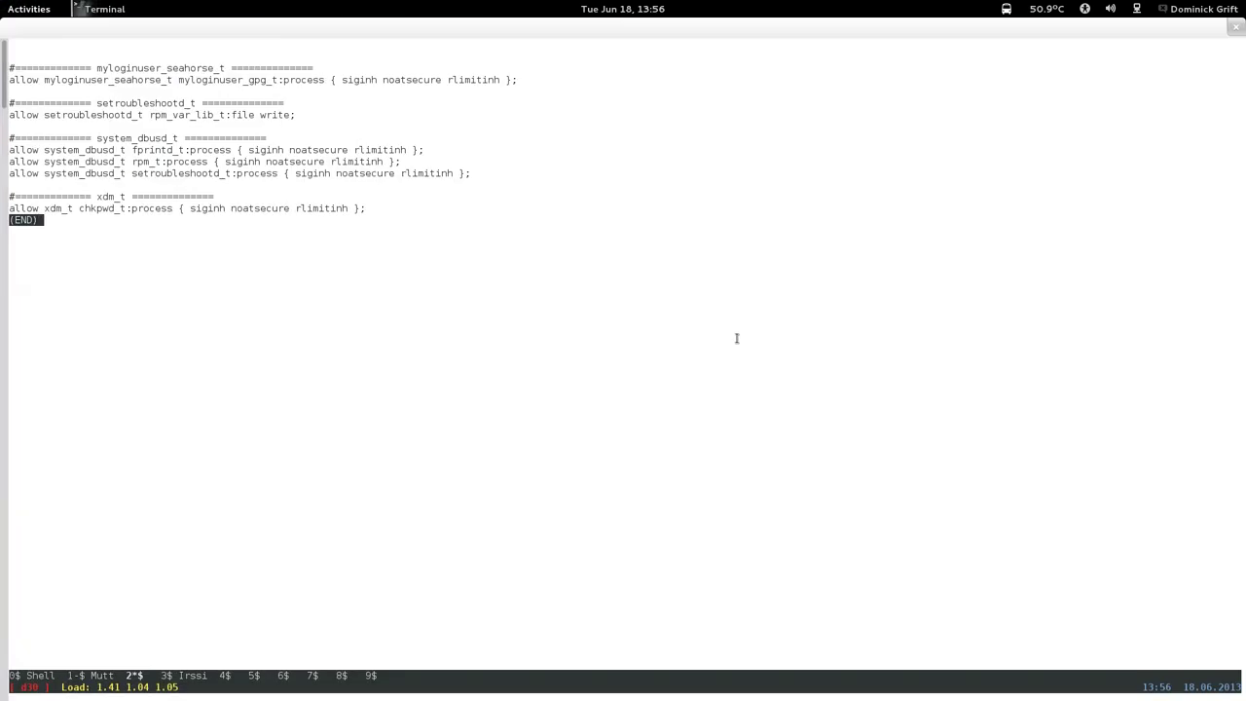
Rerun the audit2allow search and inspect the myloginuser_gpg_t xdm_home_t rule line.
key(q)
key(Up)
key(Return)
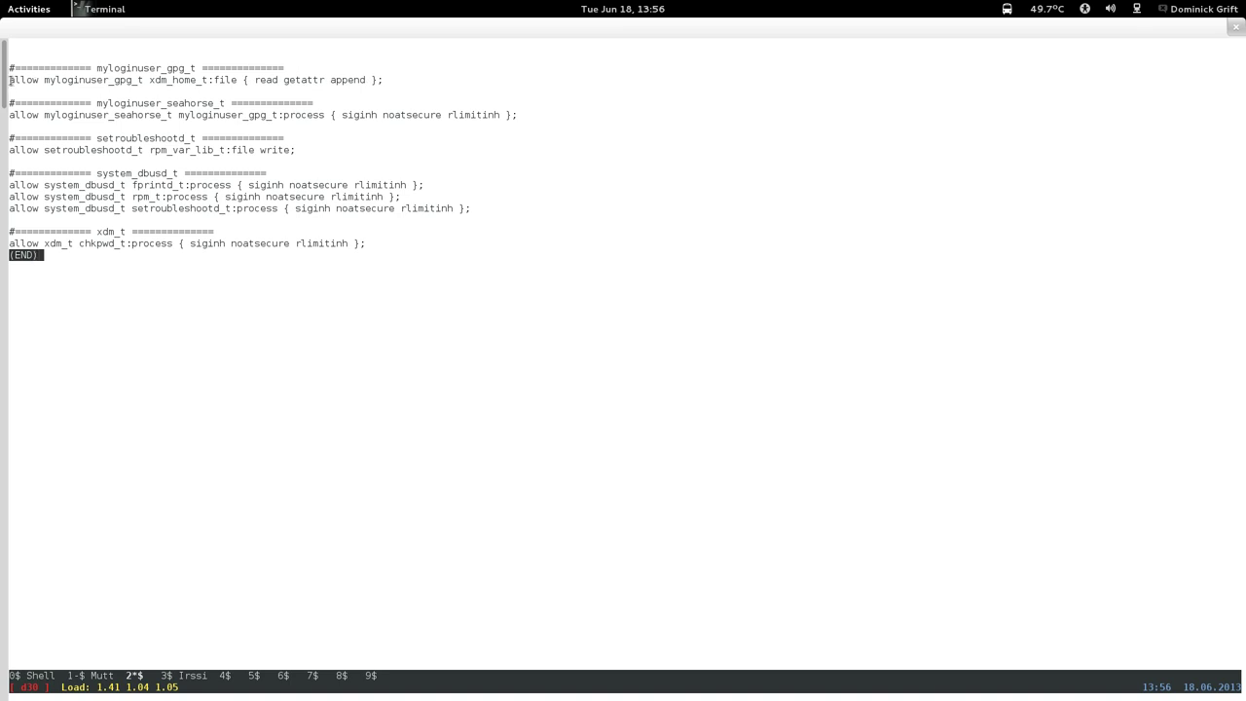
drag(10, 80, 356, 55)
click(389, 64)
triple_click(392, 75)
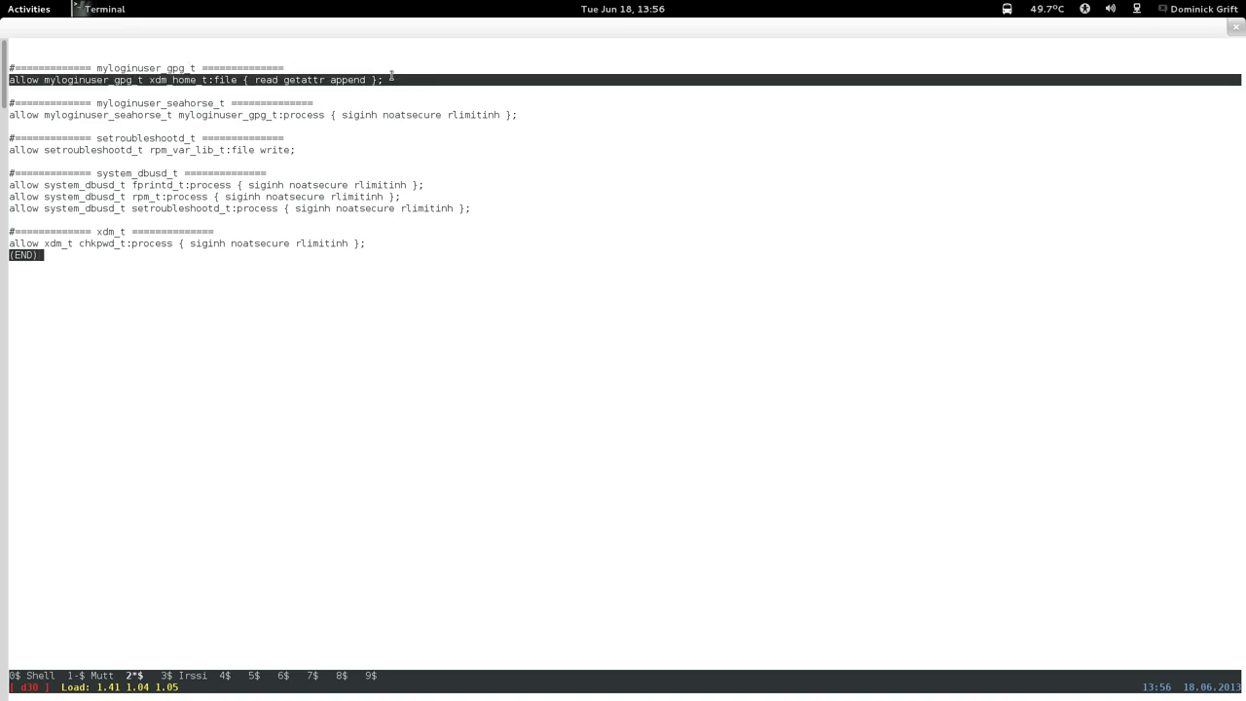
click(391, 75)
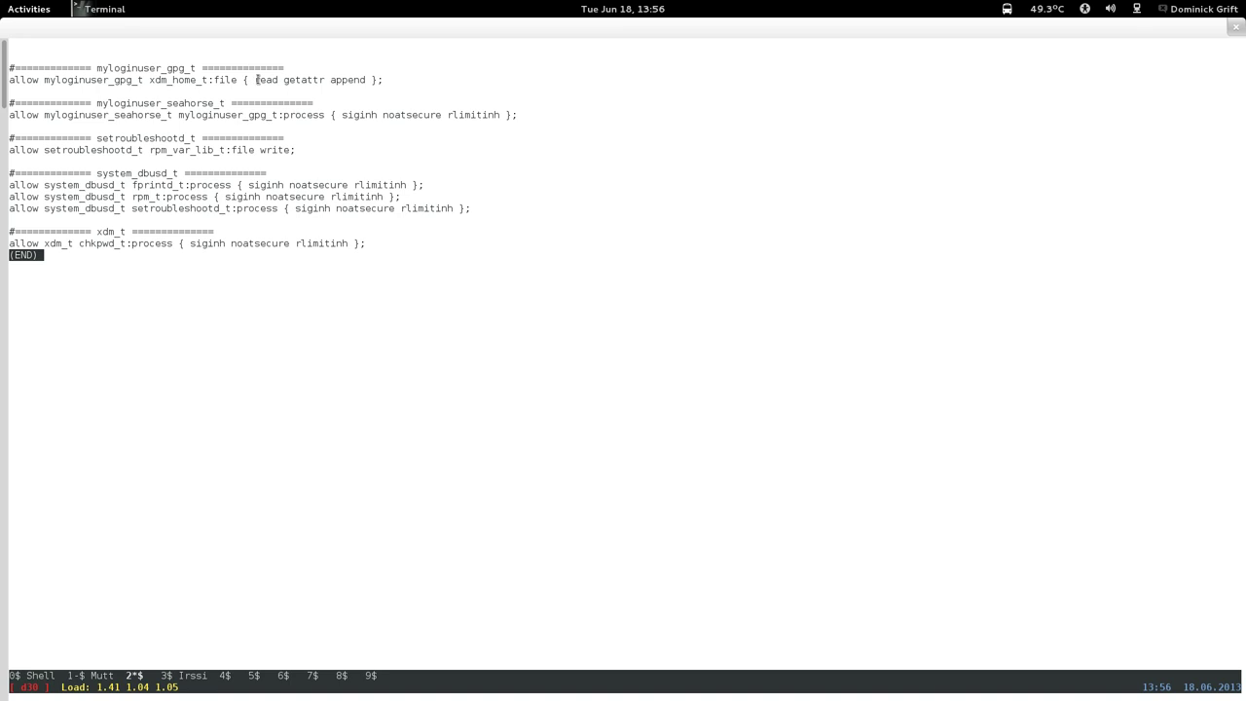
Quit the audit2allow listing and recall the earlier ausearch command at the prompt.
drag(258, 97, 256, 132)
click(256, 132)
key(q)
key(Up)
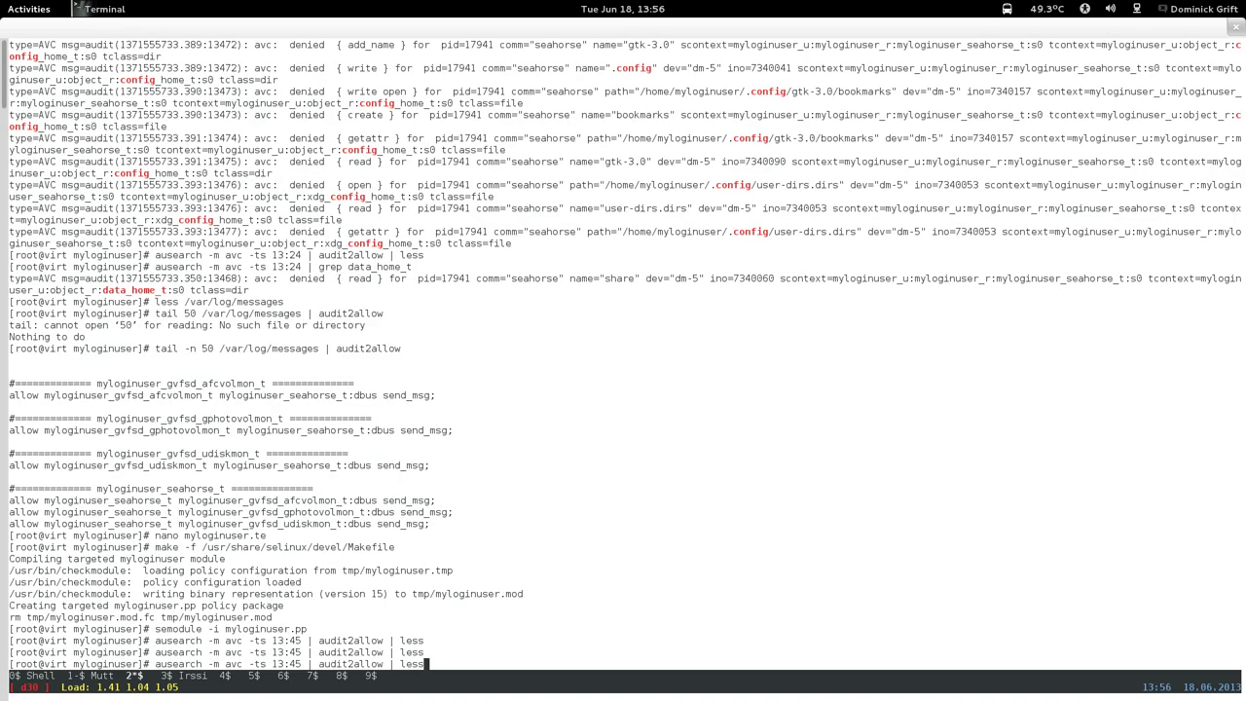
Reopen myloginuser.te in nano and page through it to the seahorse rules.
key(Up)
key(Up)
key(Up)
key(Up)
key(Down)
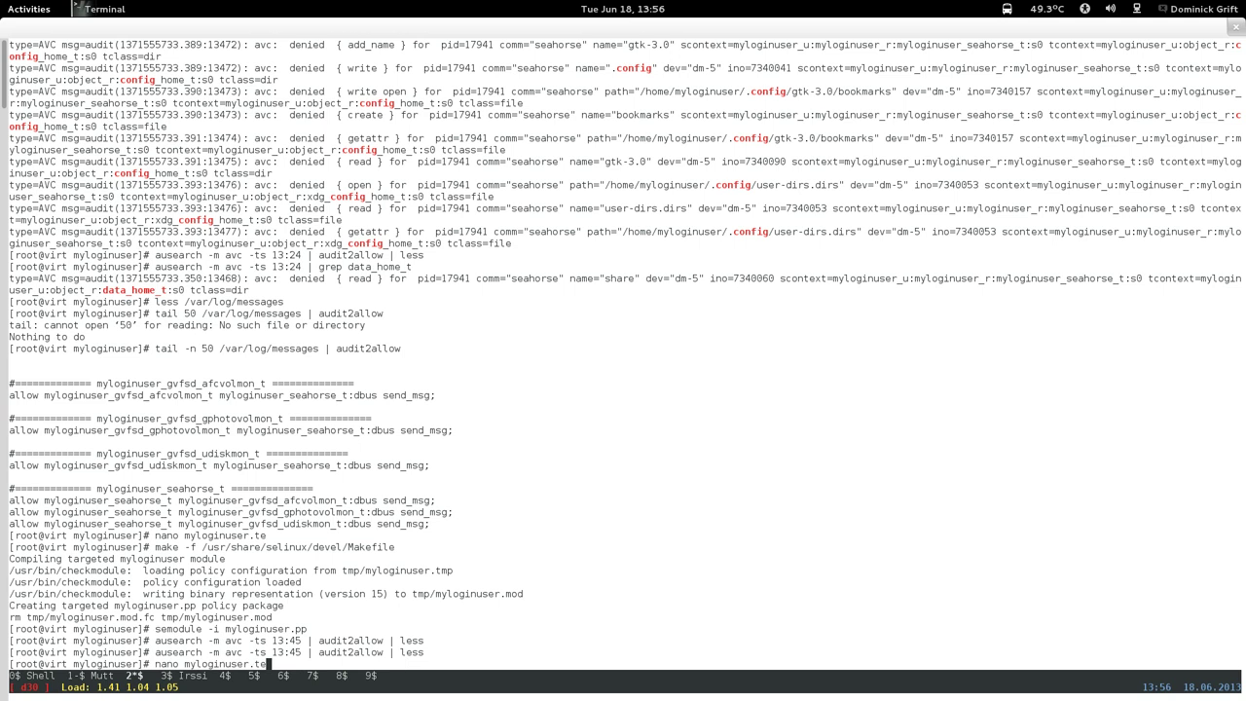
key(Return)
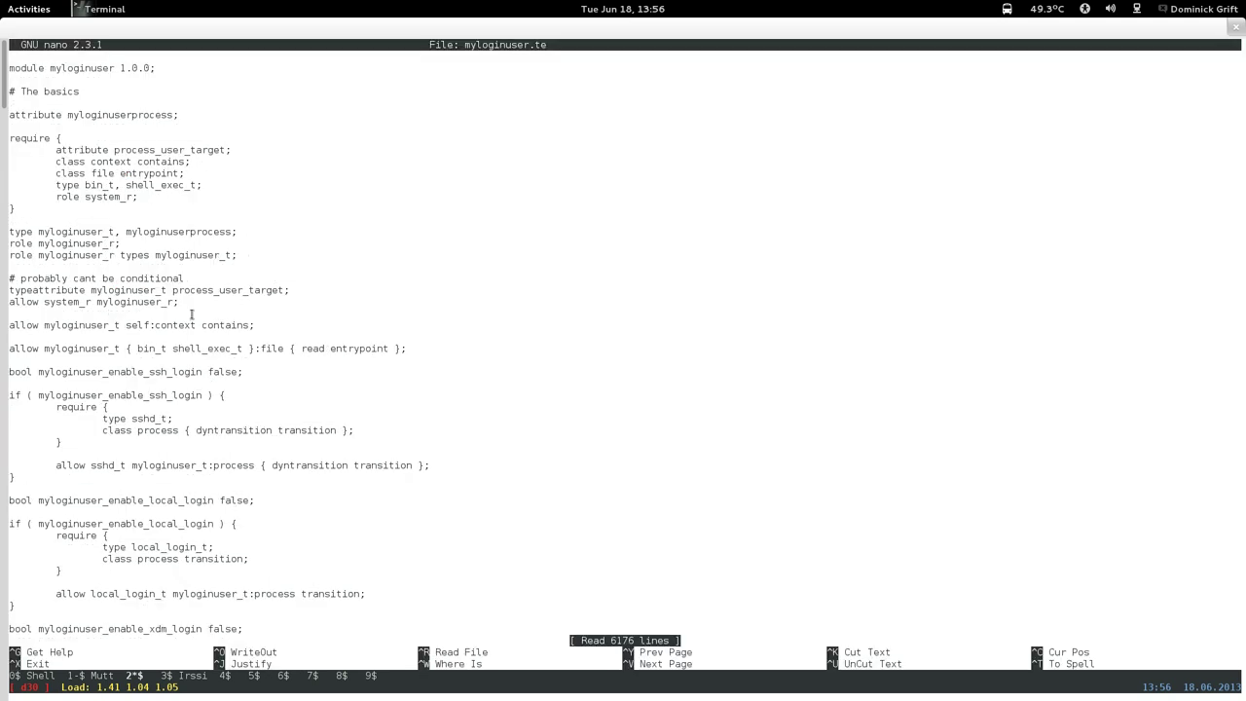
key(Page_Down)
key(Page_Down)
key(Page_Down)
key(Page_Down)
key(Page_Down)
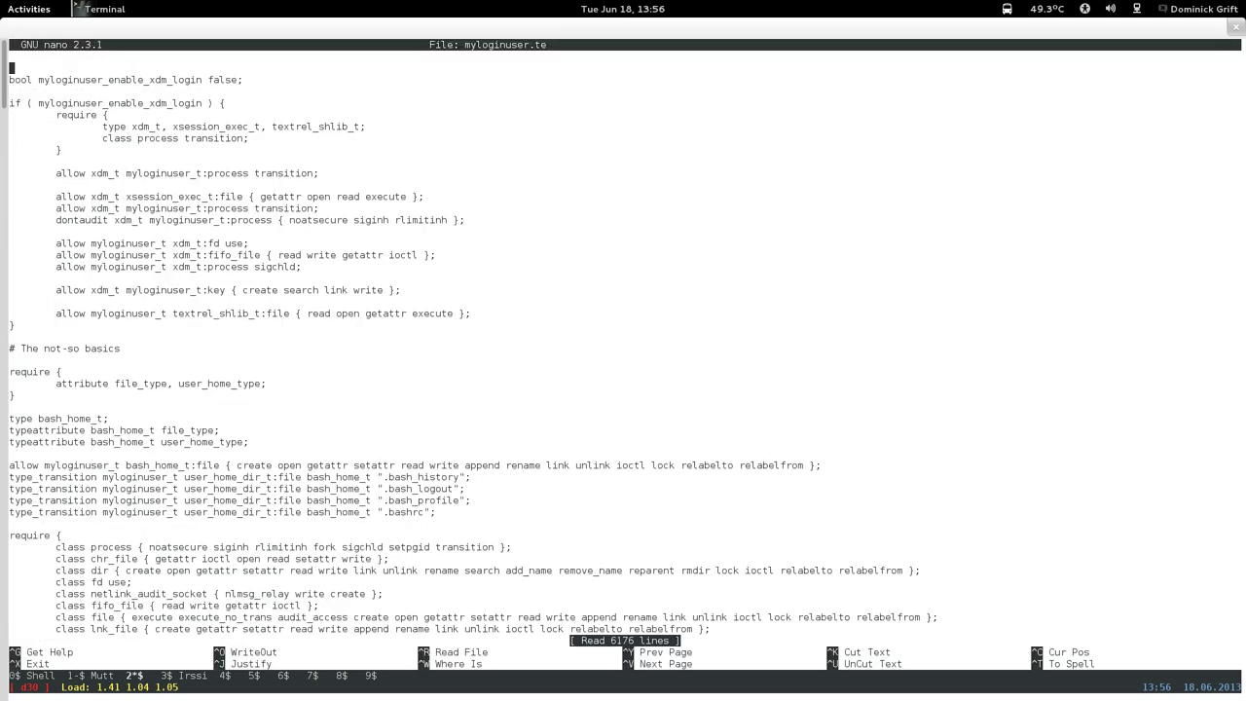
key(Page_Down)
key(Page_Down)
key(Page_Down)
key(Page_Down)
key(Page_Down)
key(Page_Down)
key(Page_Down)
key(Page_Down)
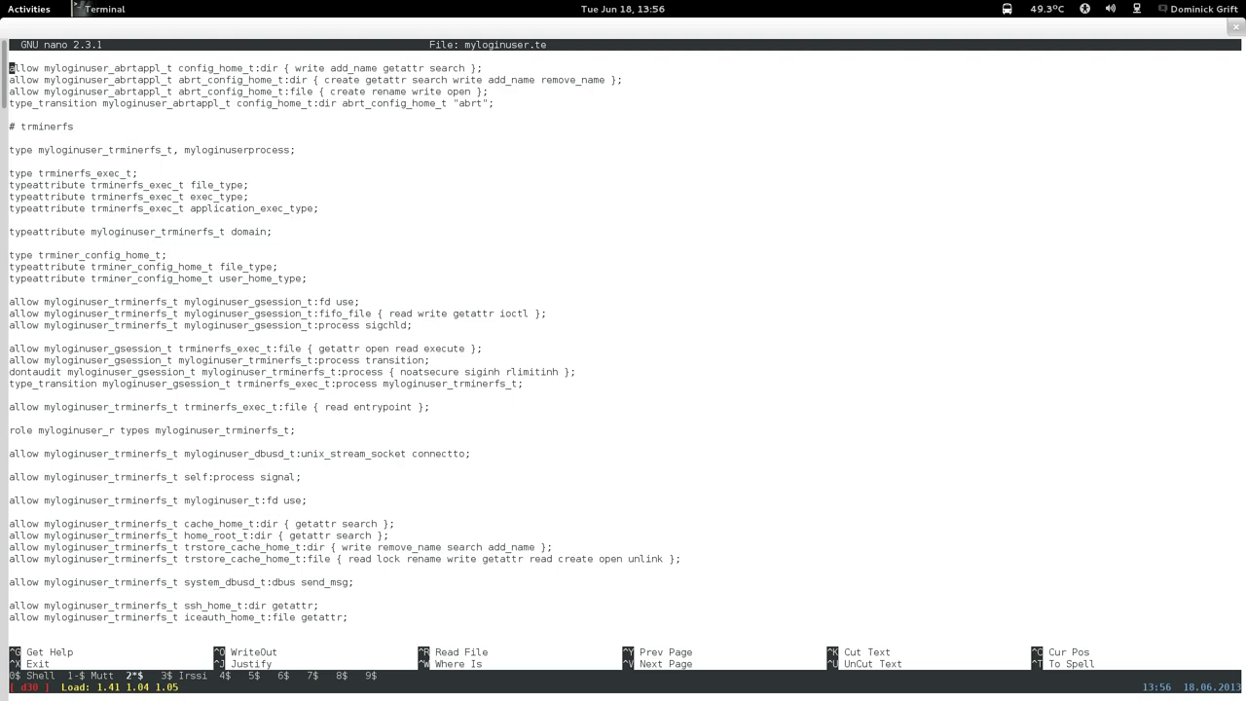
key(Page_Down)
key(Page_Down)
key(Page_Down)
key(Page_Down)
key(Page_Down)
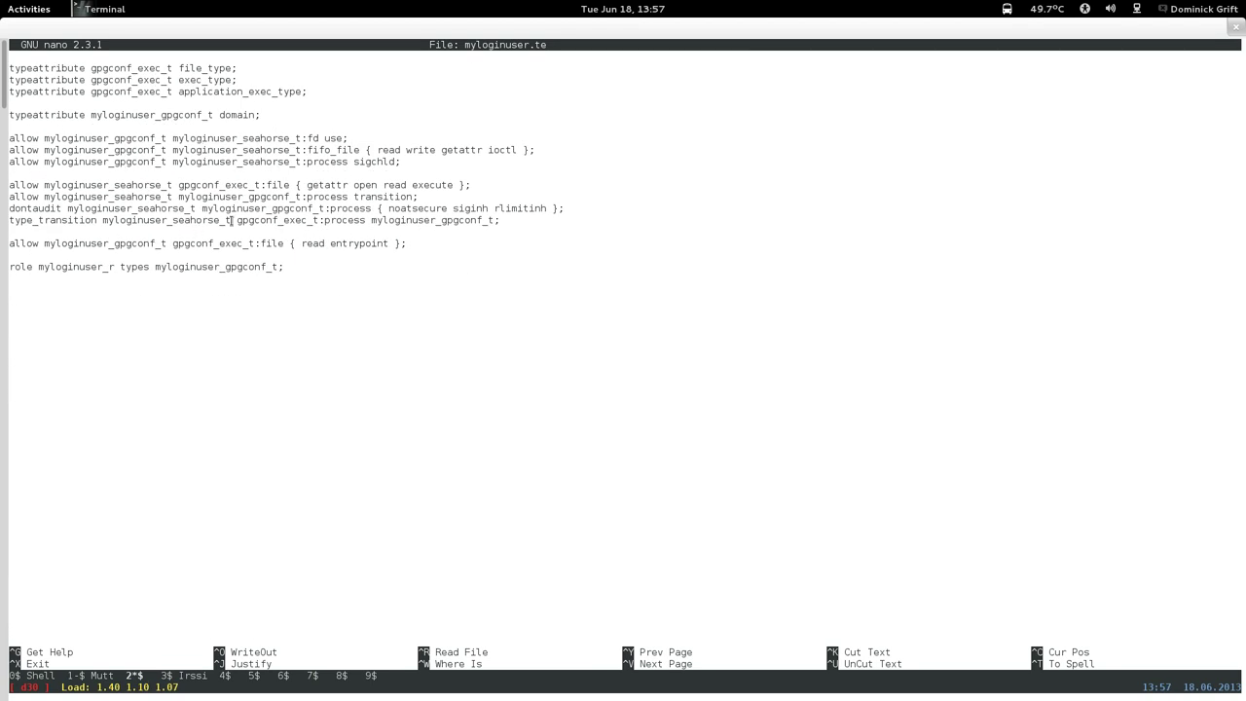
key(Page_Up)
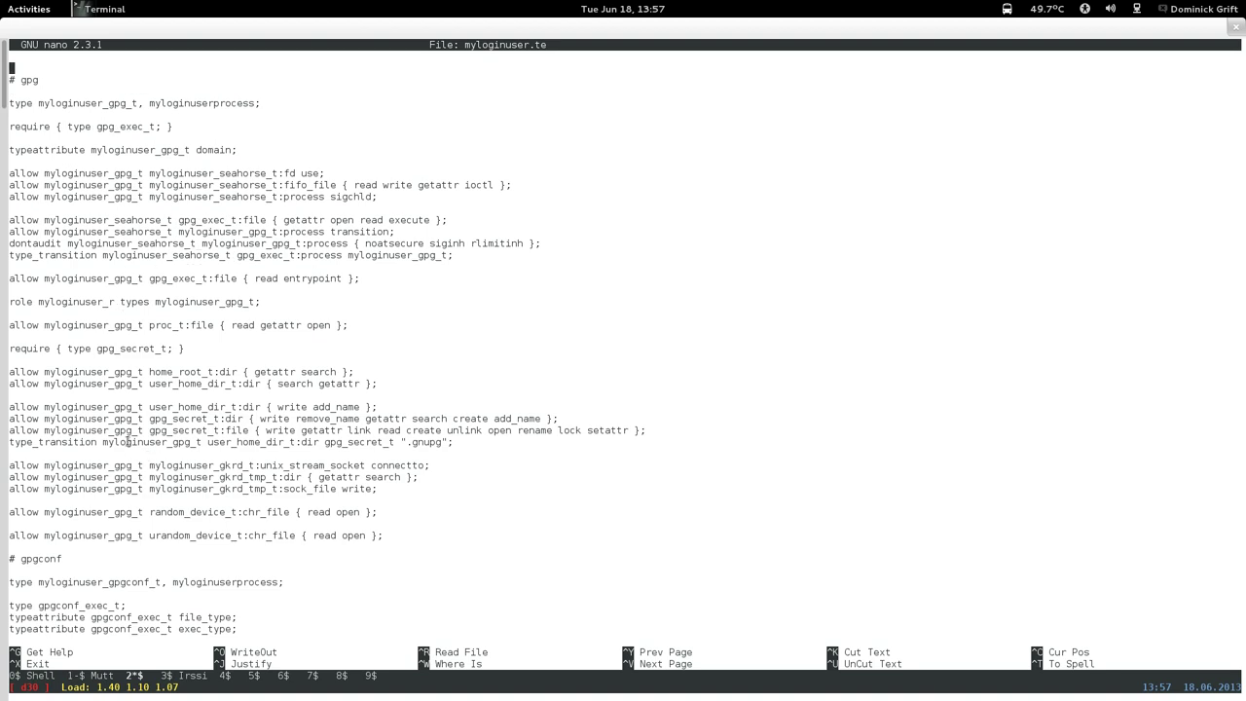
key(Page_Up)
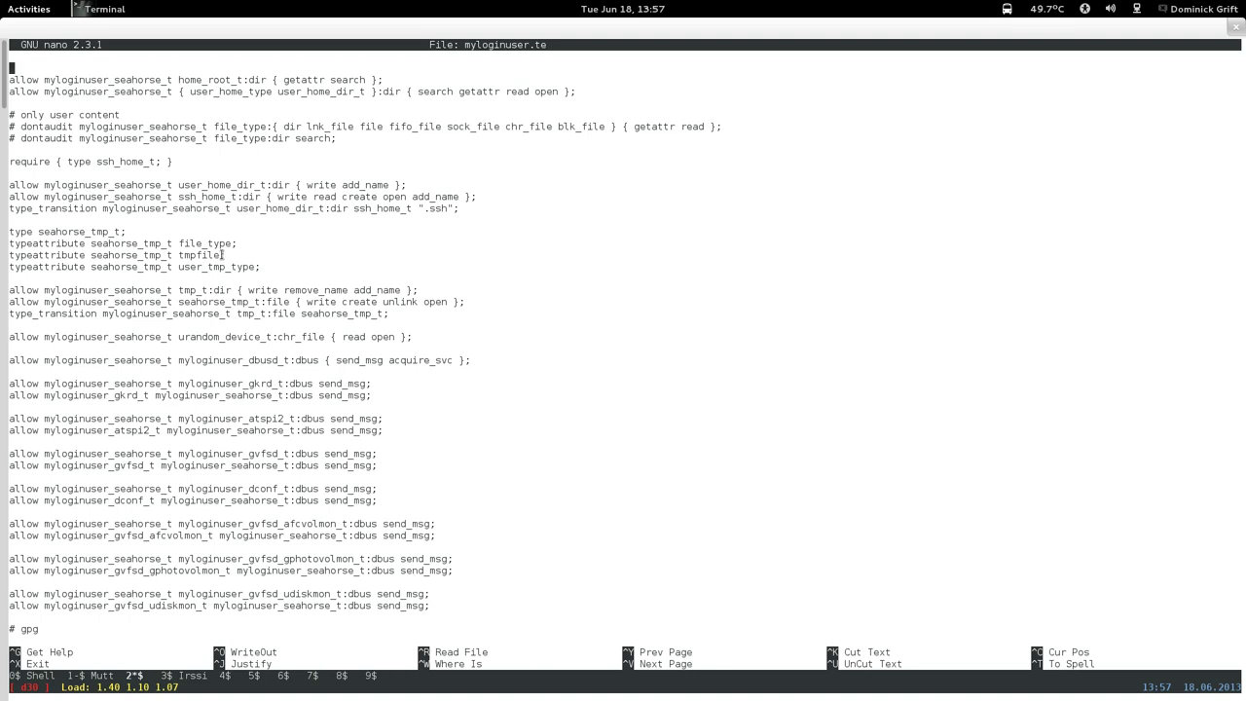
key(Page_Up)
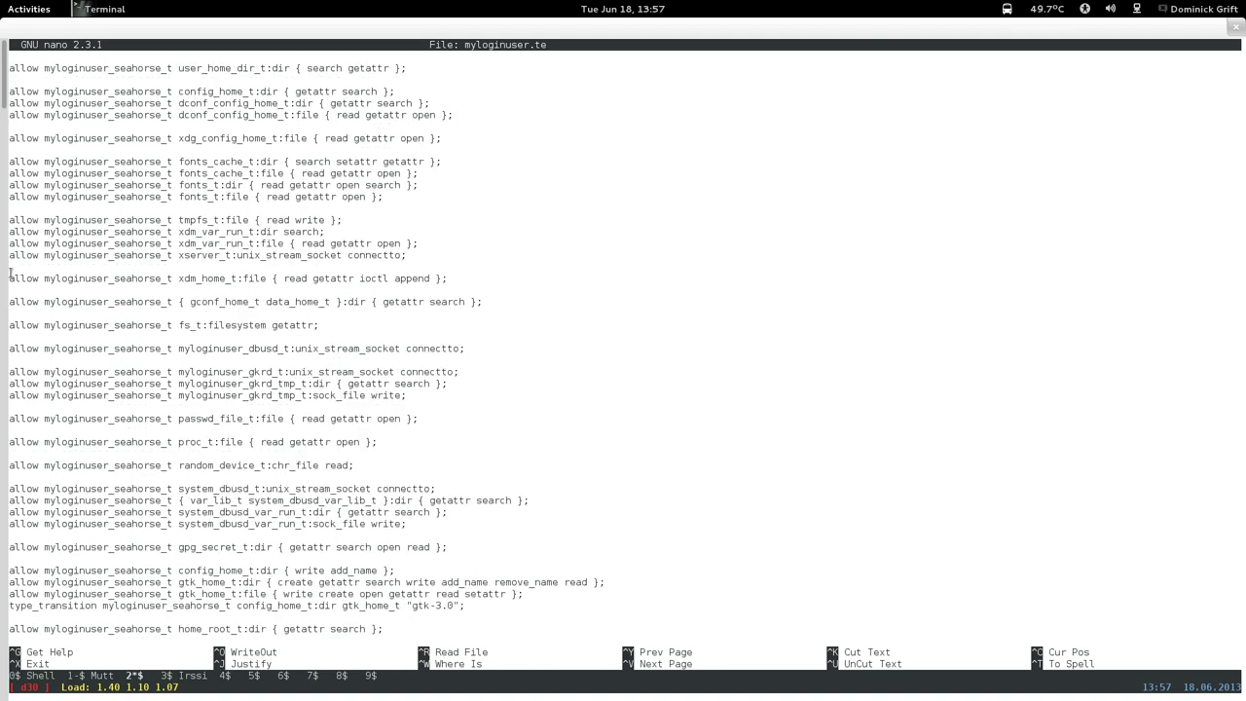
Copy the seahorse xdm_home_t file rule and paste it on a new line in the gpg section.
drag(12, 278, 446, 280)
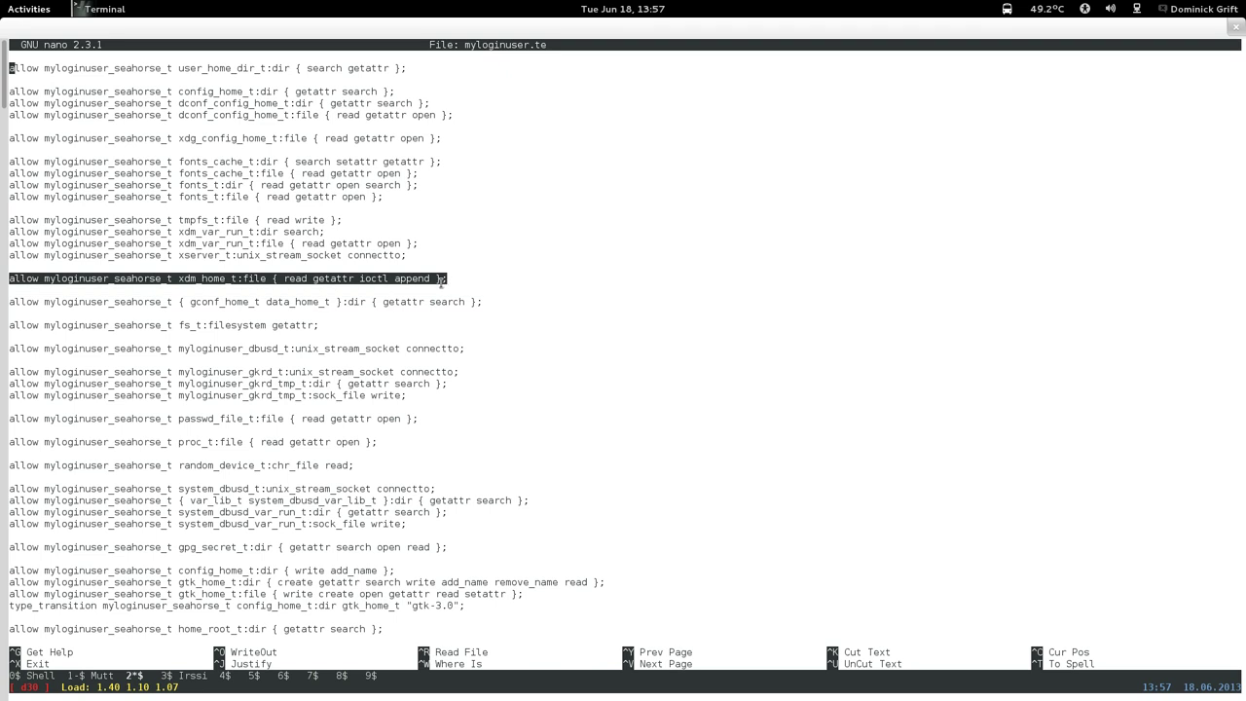
right_click(441, 282)
click(463, 360)
key(ctrl+v)
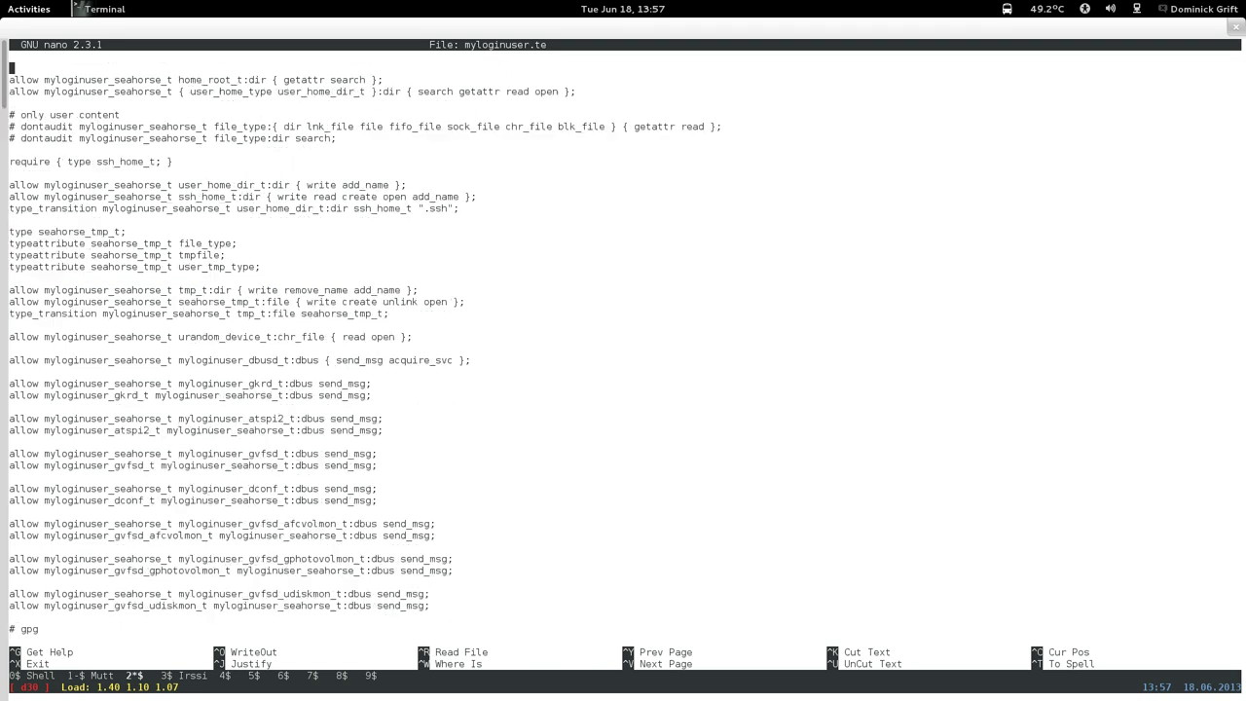
key(ctrl+v)
key(ctrl+v)
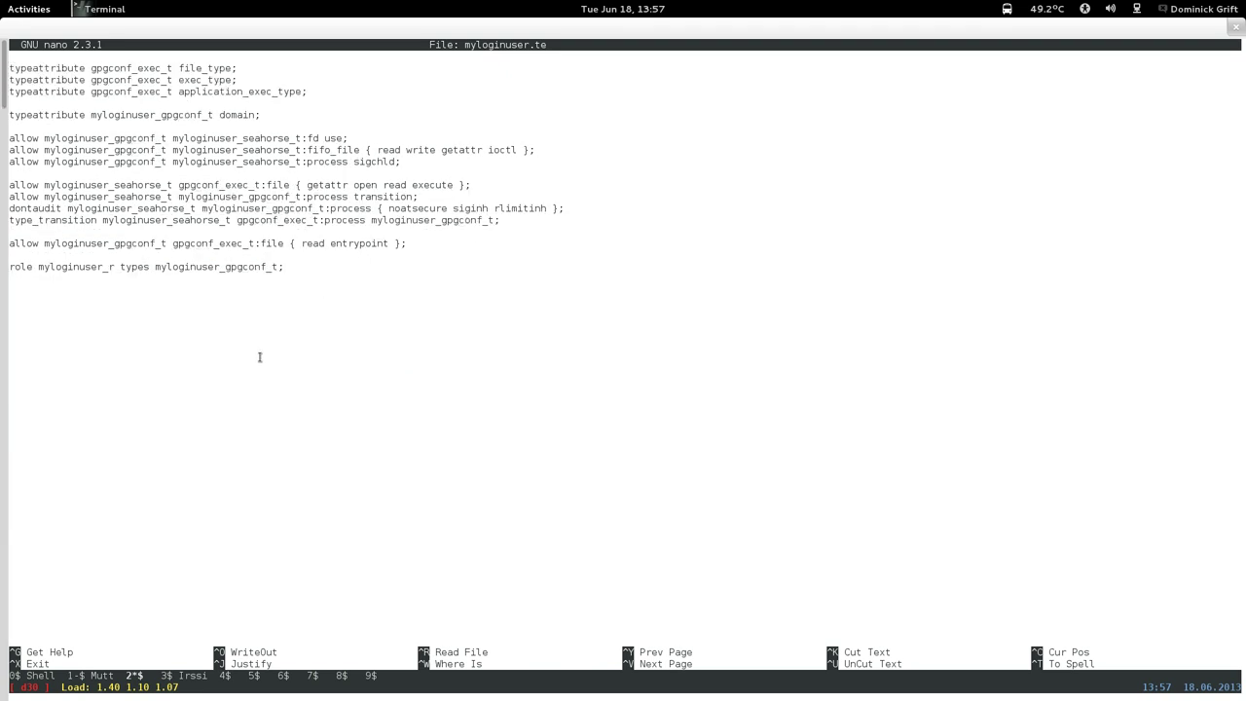
key(ctrl+y)
key(Down)
key(Down)
key(Down)
key(Down)
key(Down)
key(Down)
key(Down)
key(Down)
key(Down)
key(Down)
key(Down)
key(Down)
key(Down)
key(Down)
key(Down)
key(Down)
key(Down)
key(Down)
key(Down)
key(Down)
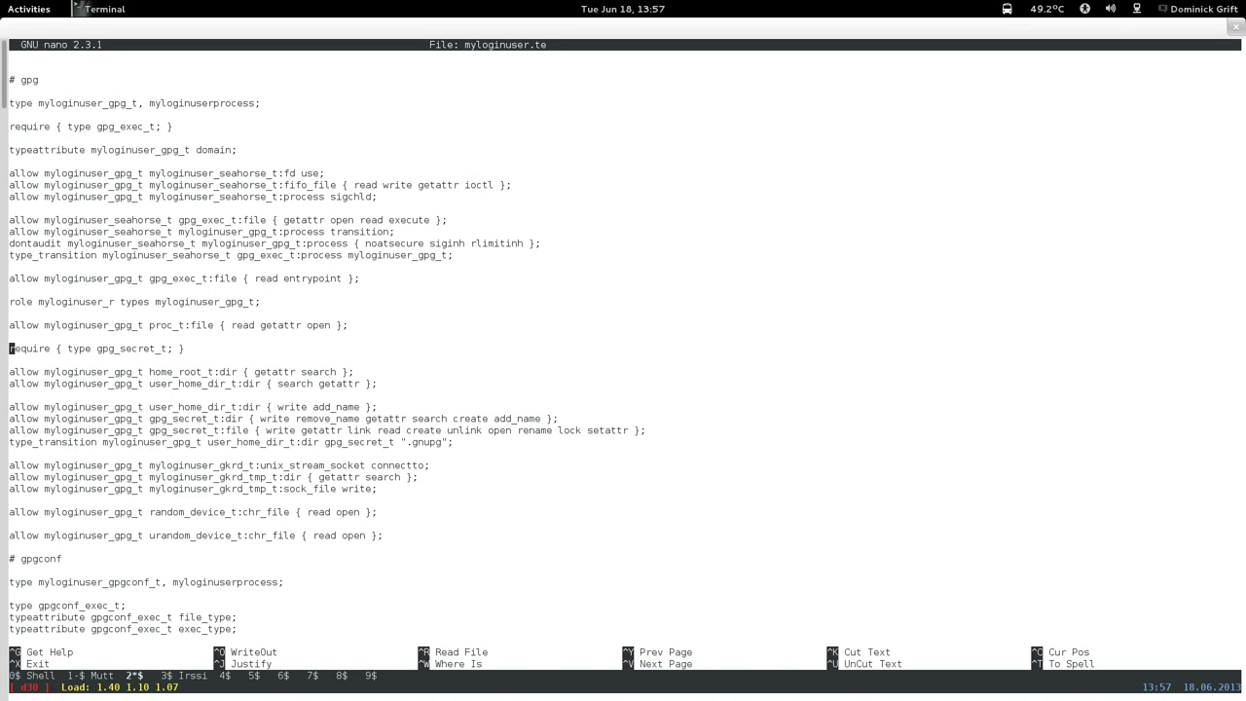
key(Down)
key(Down)
key(Down)
key(Down)
key(Down)
key(Down)
key(Down)
key(Down)
key(Down)
key(Down)
key(Down)
key(Return)
key(Return)
key(Up)
right_click(389, 498)
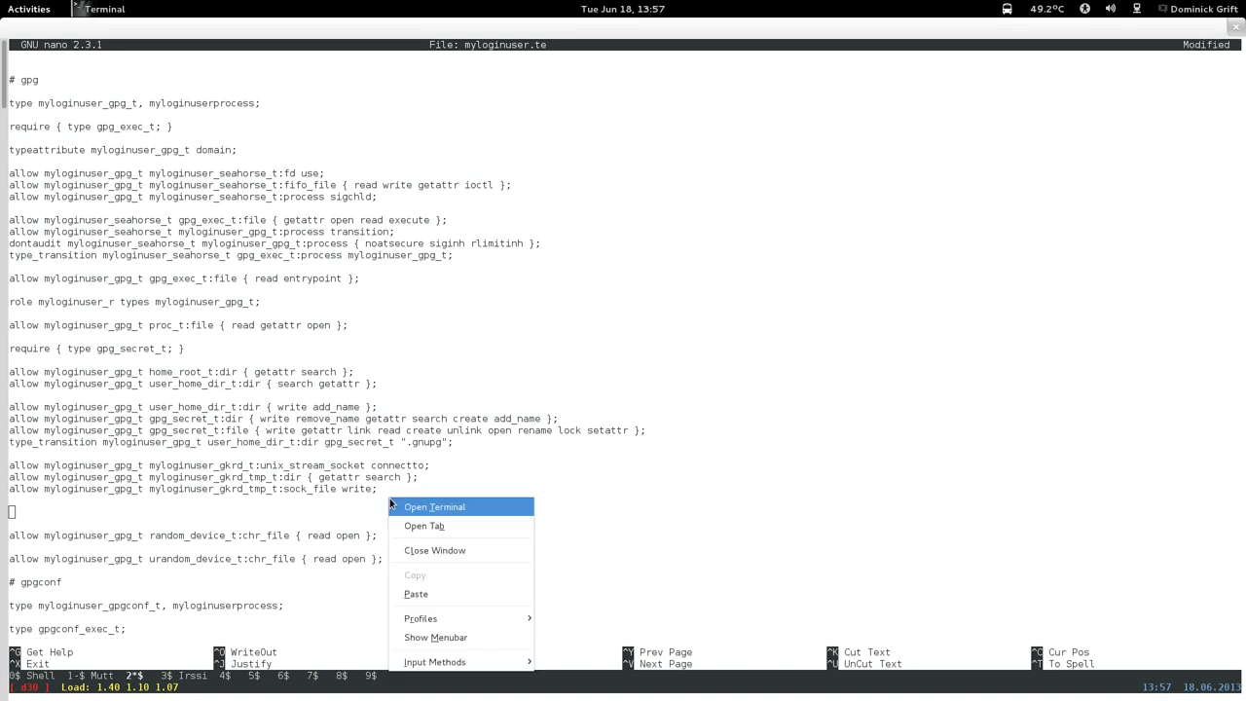
click(409, 591)
Change the pasted rule's domain from seahorse to gpg and save myloginuser.te.
key(Left)
key(Left)
key(Left)
key(Left)
key(Left)
key(Left)
key(Left)
key(Left)
key(Left)
key(Left)
key(Left)
key(Left)
key(Left)
key(Left)
key(Left)
key(Left)
key(Left)
key(Left)
key(Left)
key(Left)
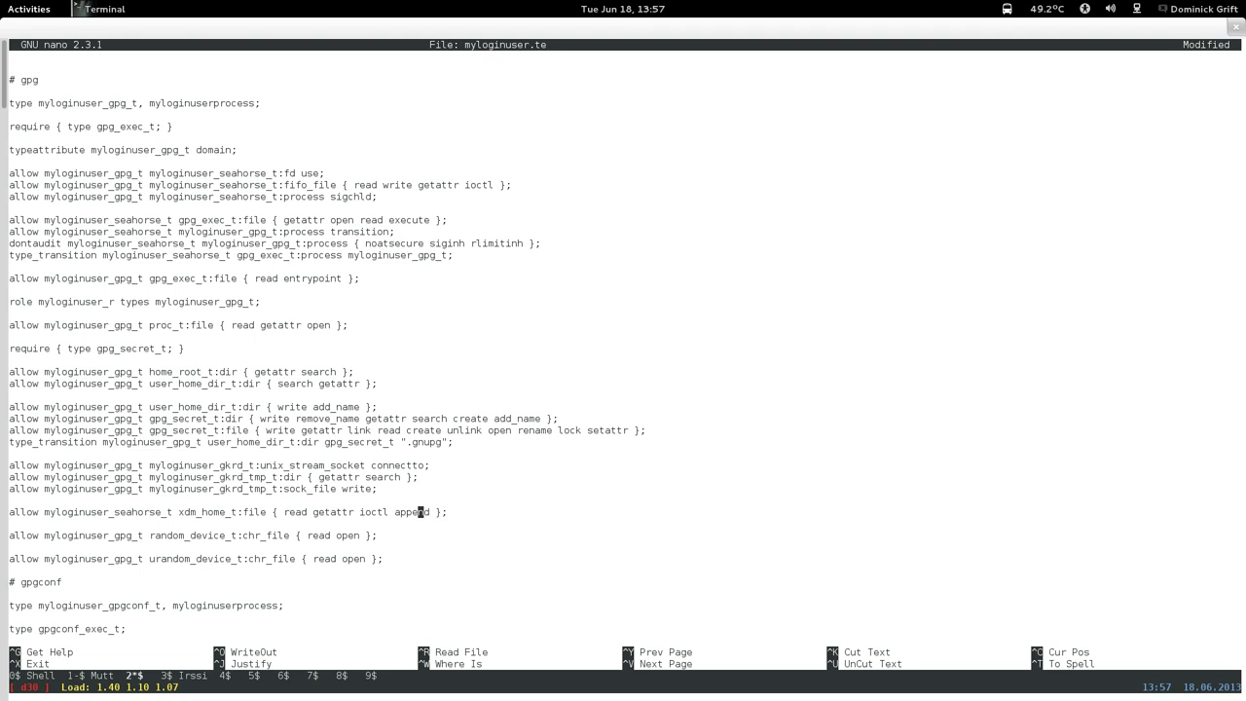
key(Left)
key(Left)
key(Left)
key(Left)
key(Left)
key(Left)
key(Left)
key(Left)
key(Left)
key(Left)
key(Left)
key(Left)
key(Left)
key(Left)
key(Left)
key(Left)
key(Left)
key(Left)
key(Left)
key(Left)
key(BackSpace)
key(BackSpace)
key(BackSpace)
key(BackSpace)
key(BackSpace)
key(BackSpace)
key(BackSpace)
key(BackSpace)
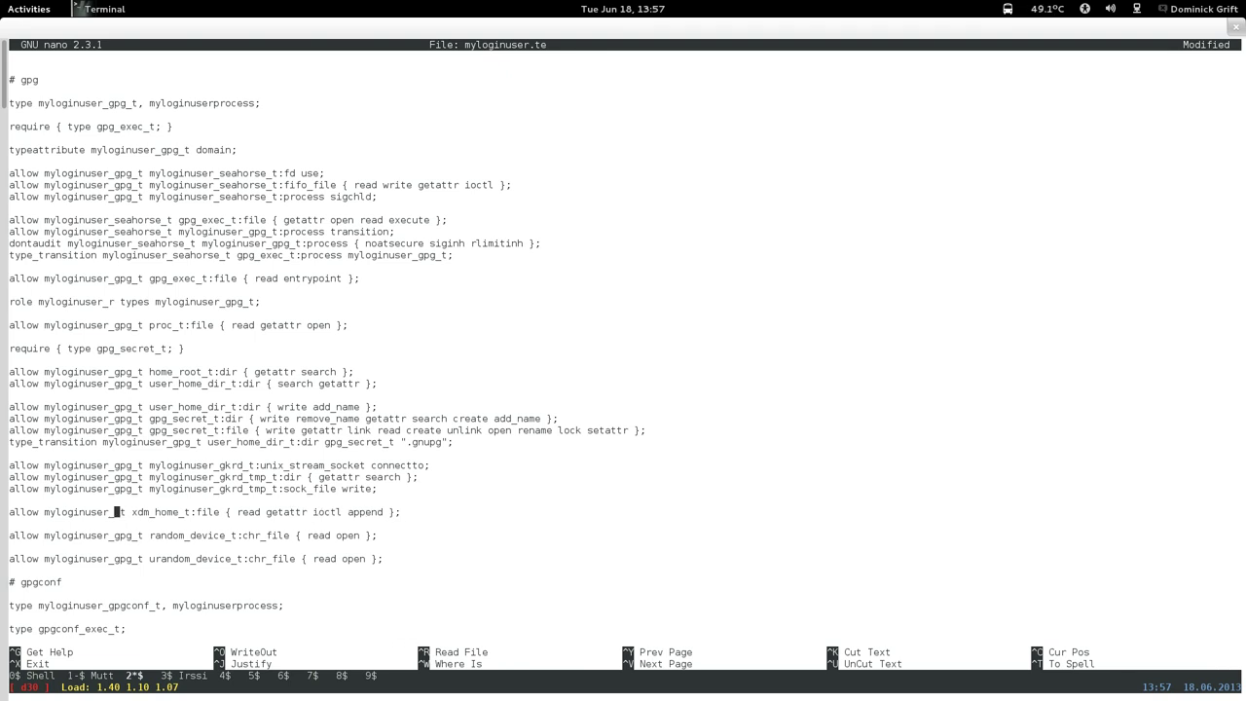
text(gpg)
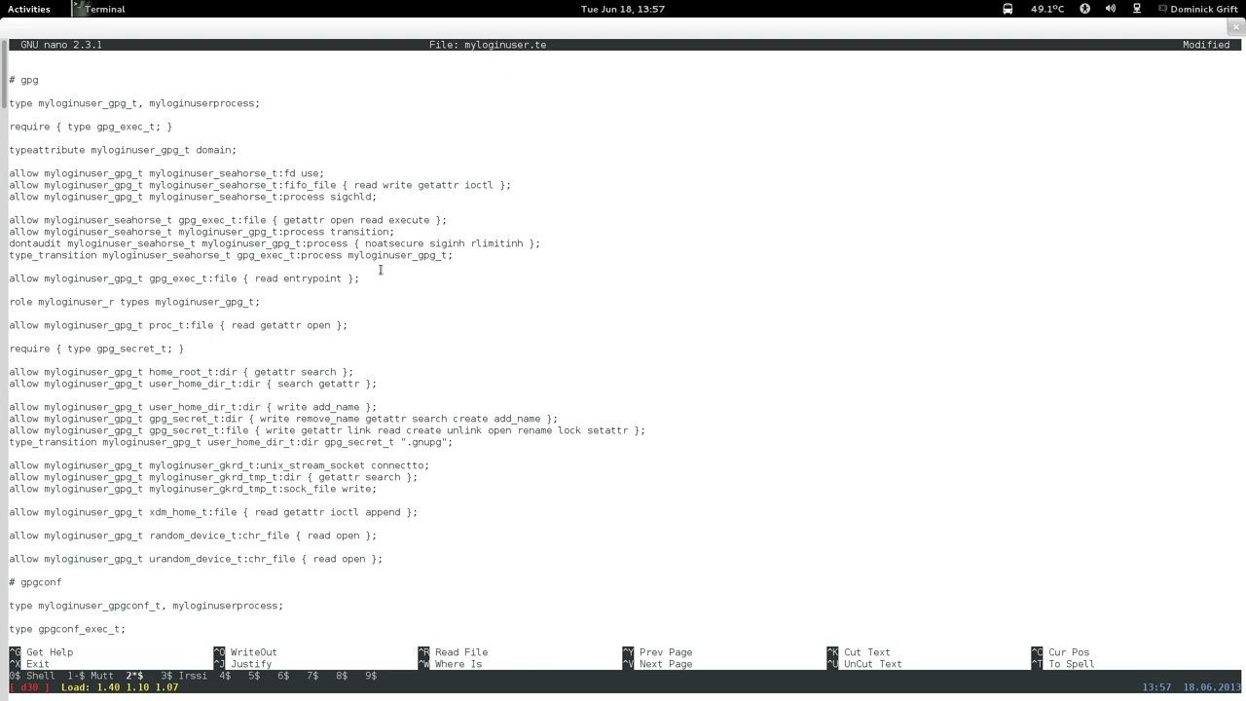
key(ctrl+x)
key(y)
key(Return)
Switch to the Fedora18 VM workspace and set the key's Override Owner Trust to Full.
mouse_move(2, 2)
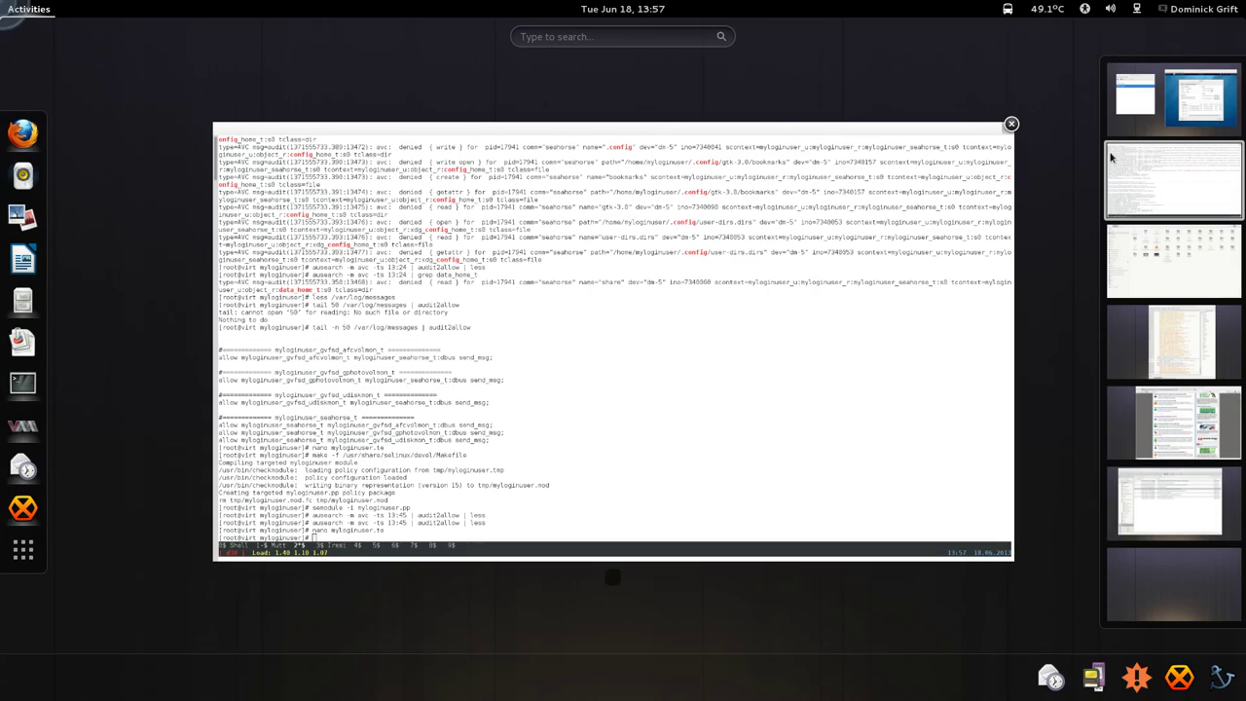
click(1173, 97)
click(925, 325)
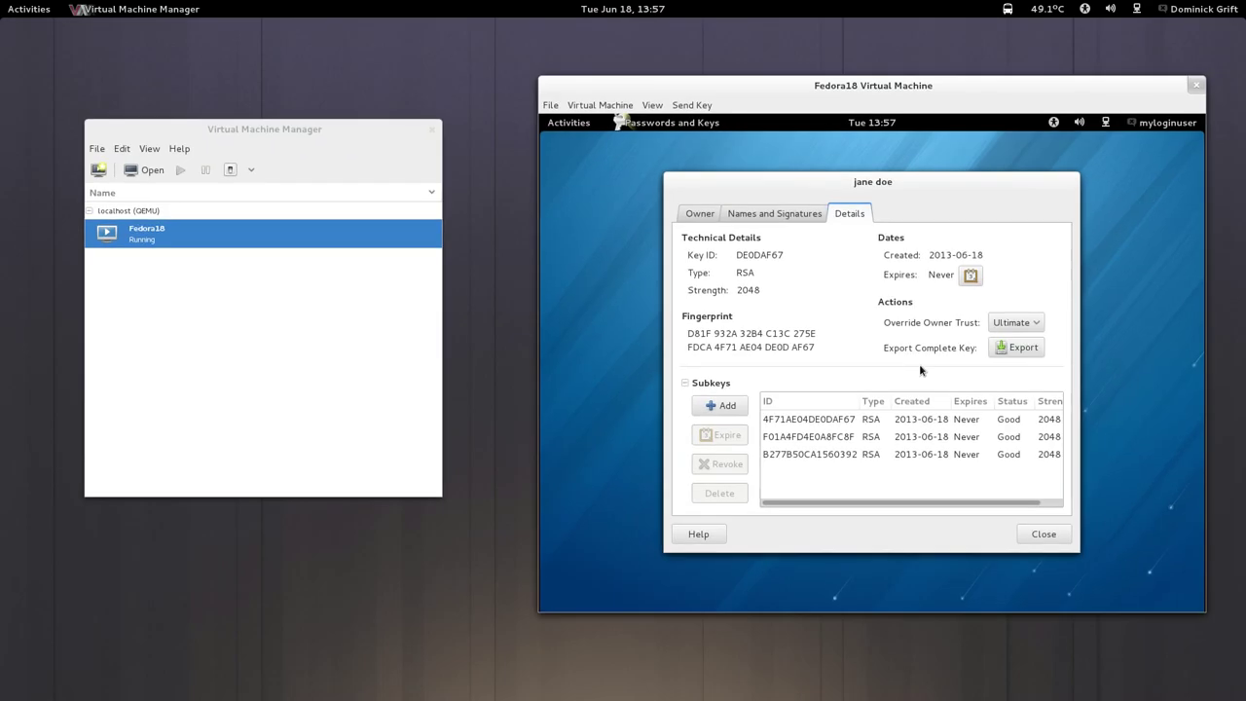
click(1014, 322)
click(1019, 297)
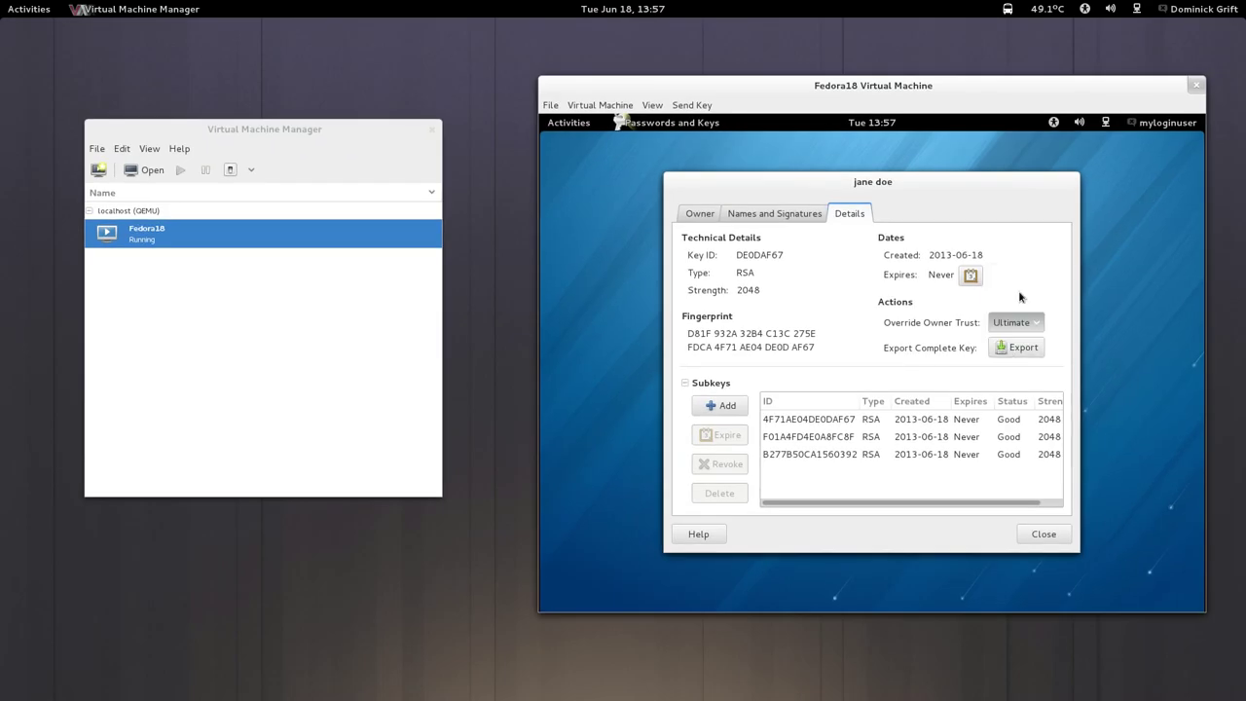
click(1020, 322)
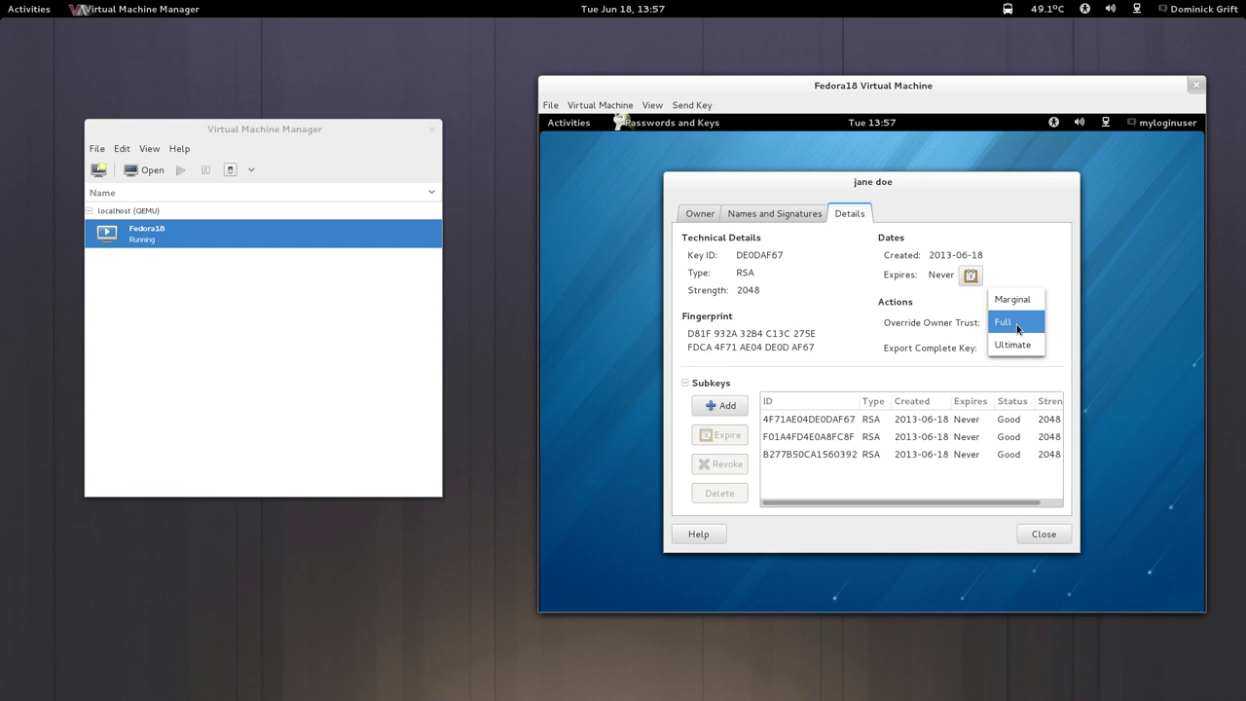
click(1017, 324)
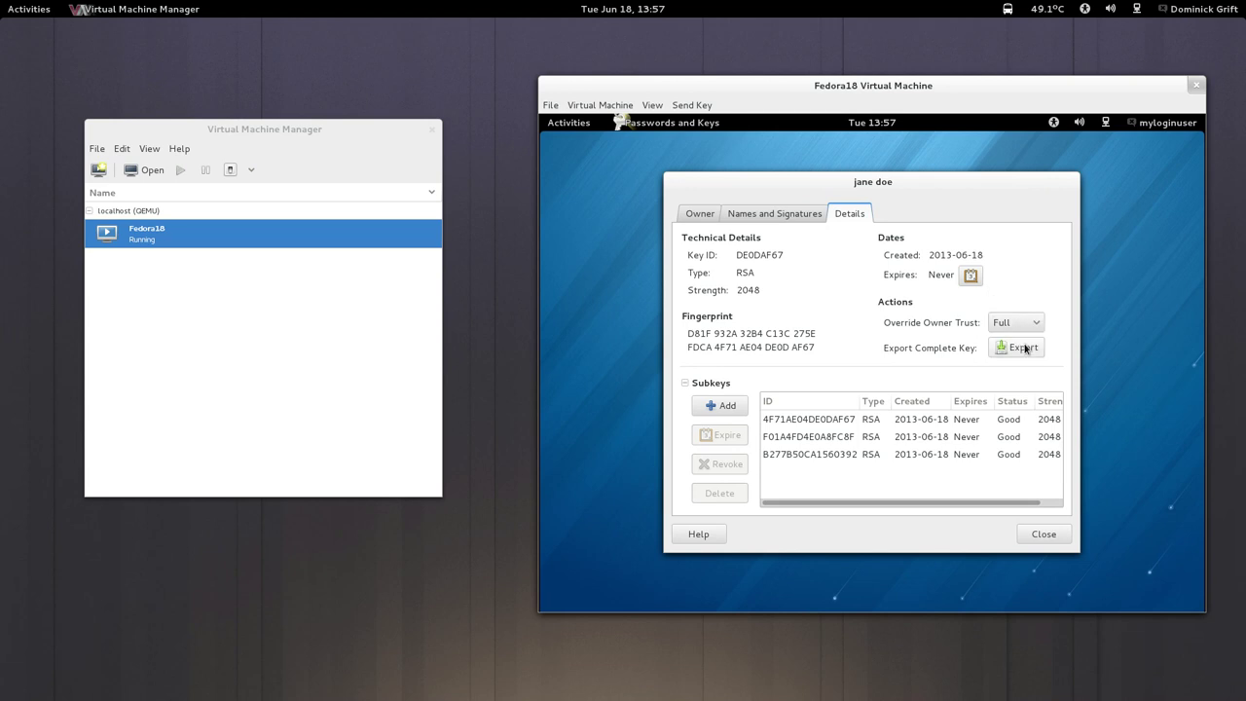
click(1022, 346)
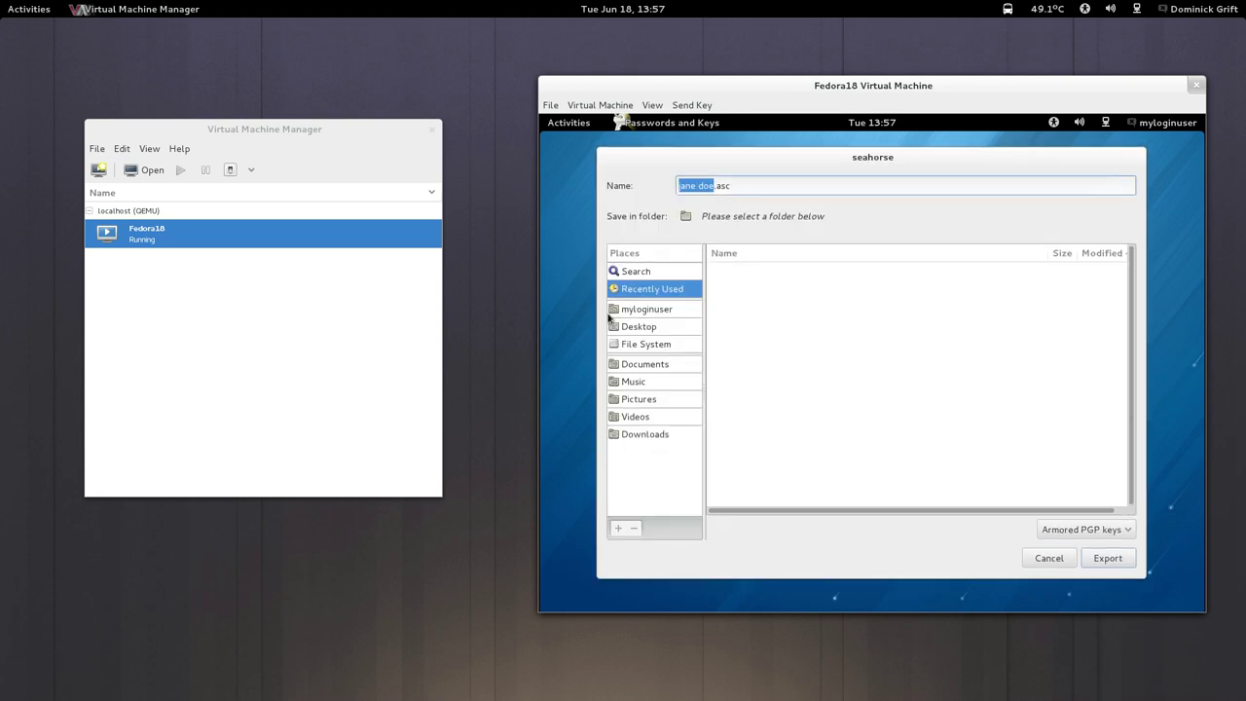
Export the complete key as an armored .asc file into the myloginuser home folder.
click(644, 311)
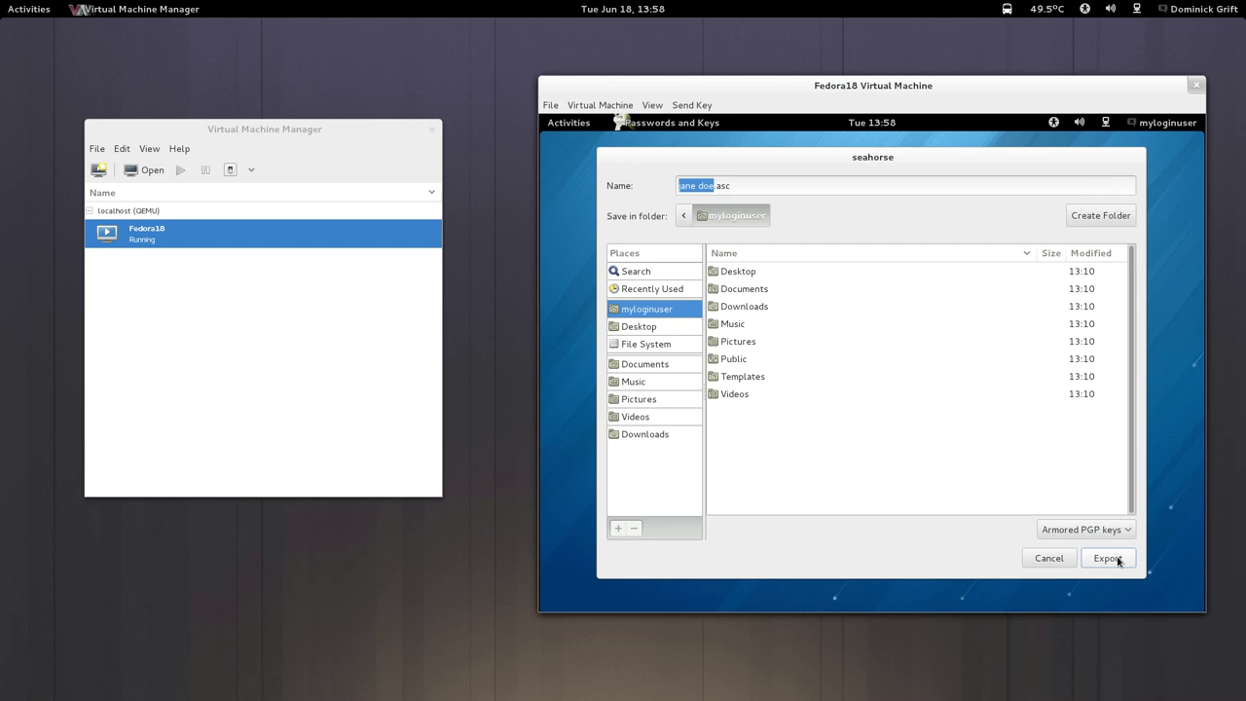
click(1118, 560)
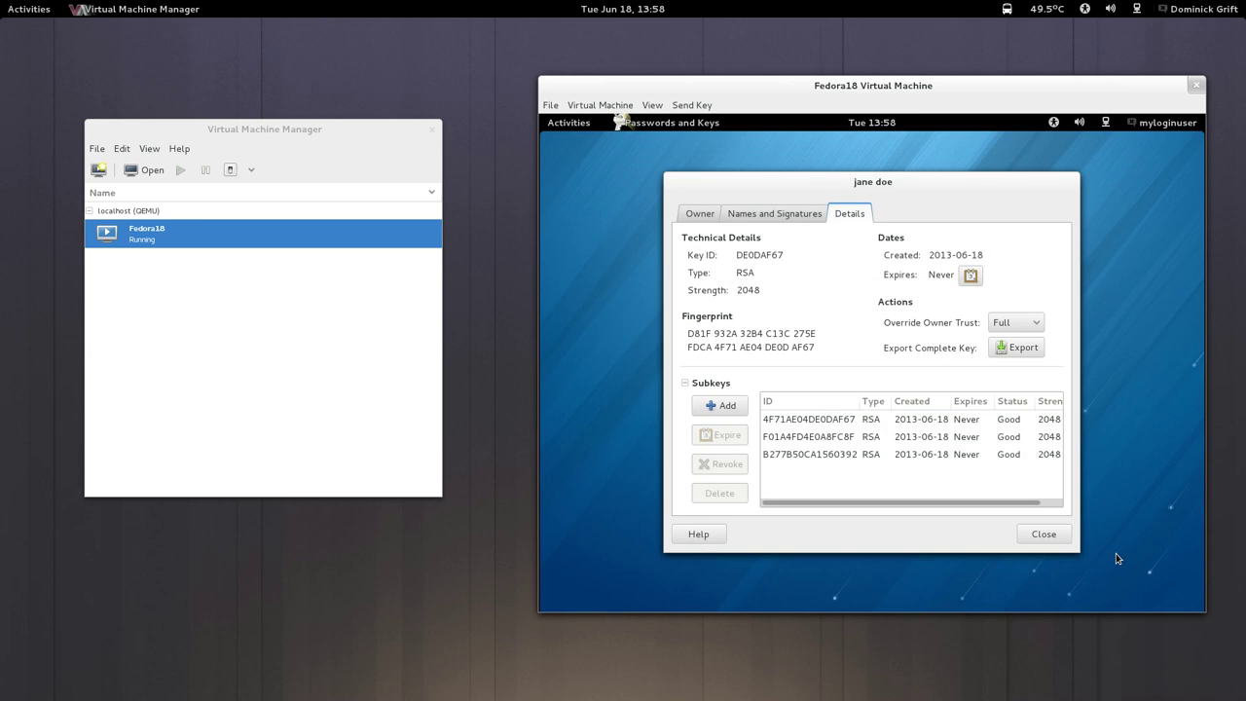
key(super)
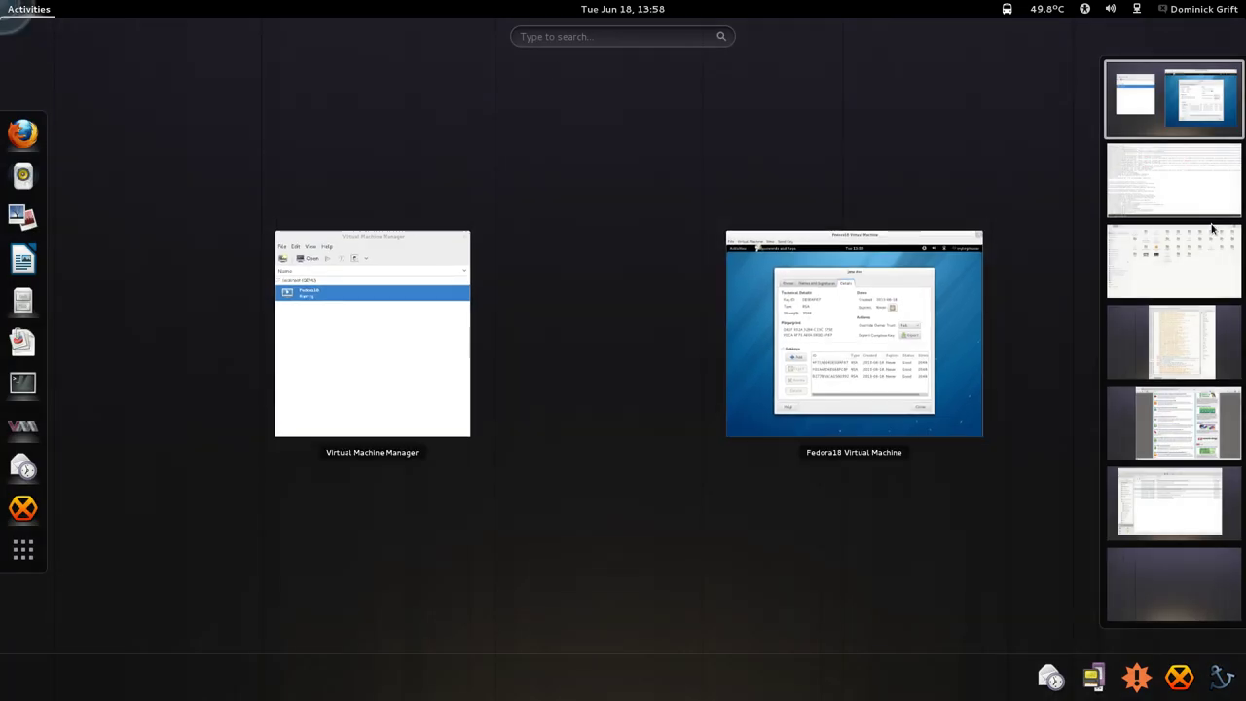
click(1181, 210)
Rerun audit2allow and highlight the bash_home_t, data_home_t and user_home_dir_t rules for reference.
click(698, 331)
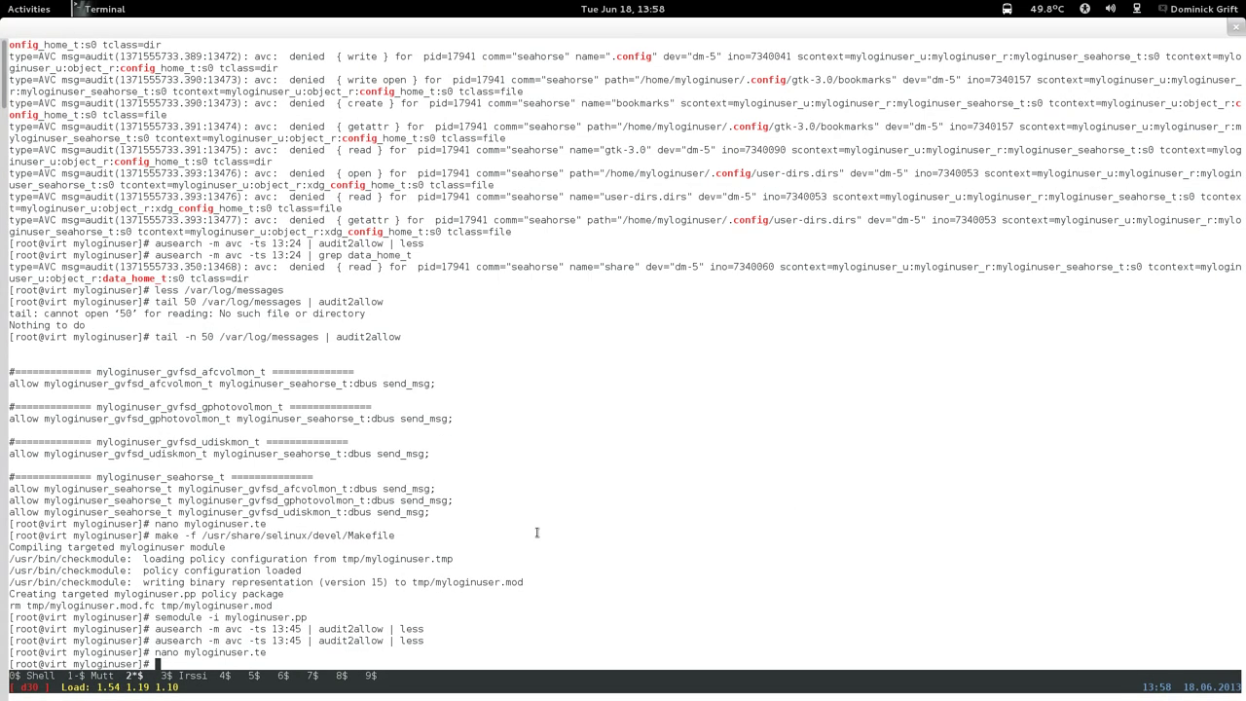
key(Up)
key(Up)
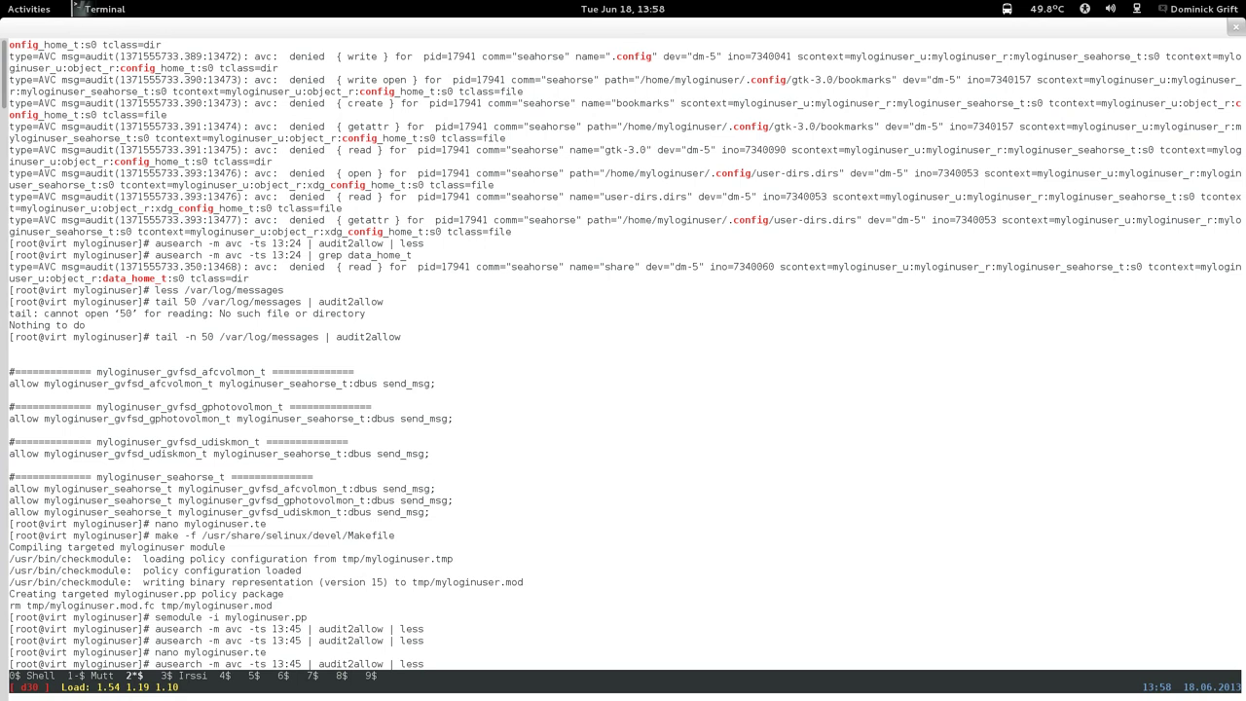
key(Return)
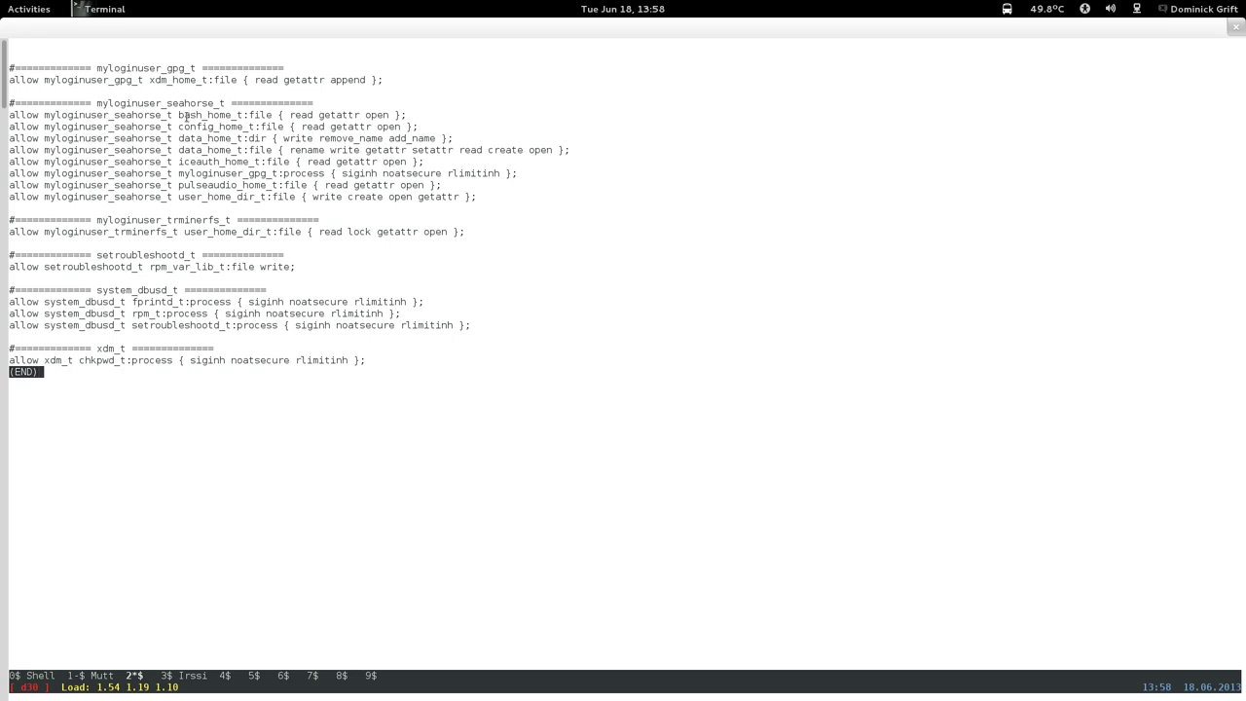
drag(185, 117, 407, 115)
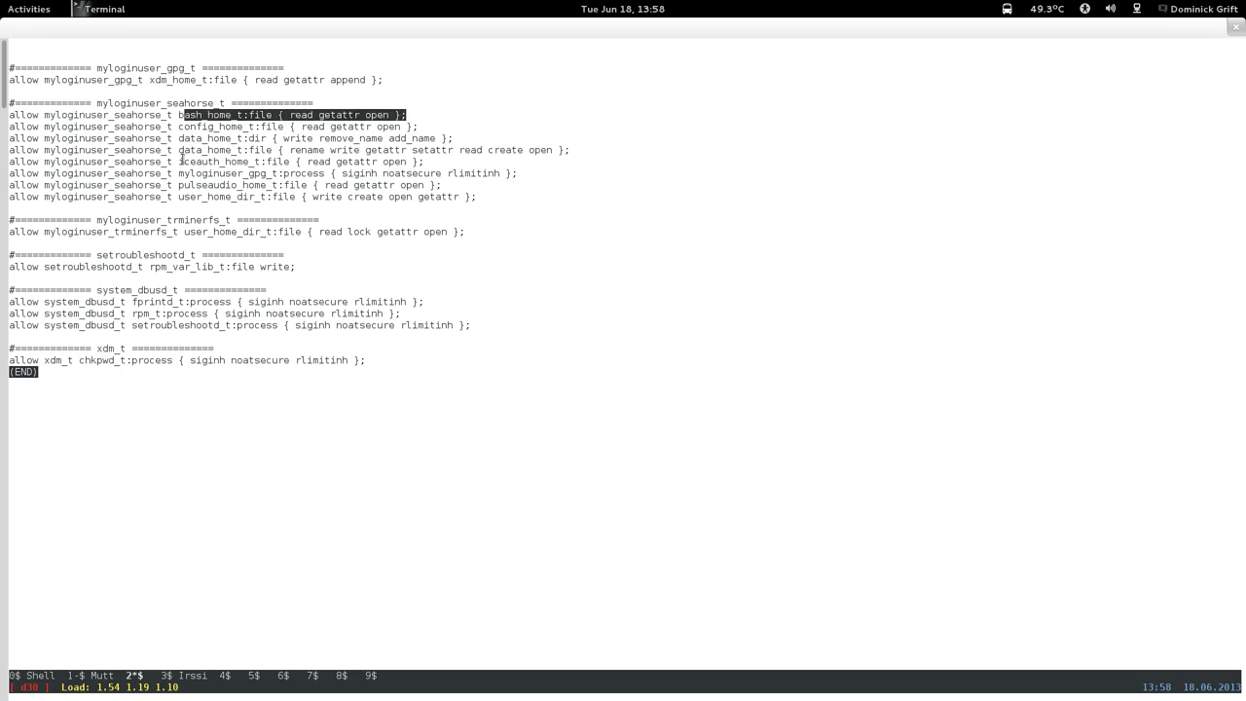
drag(195, 151, 586, 150)
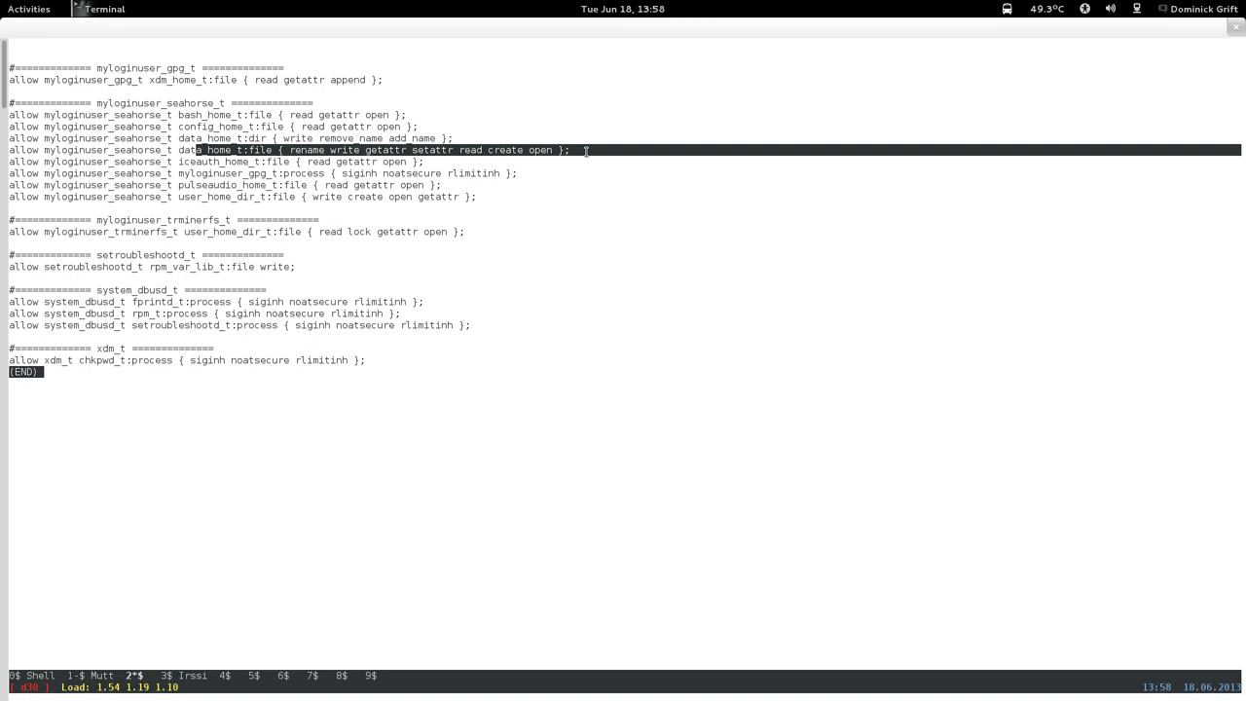
click(388, 145)
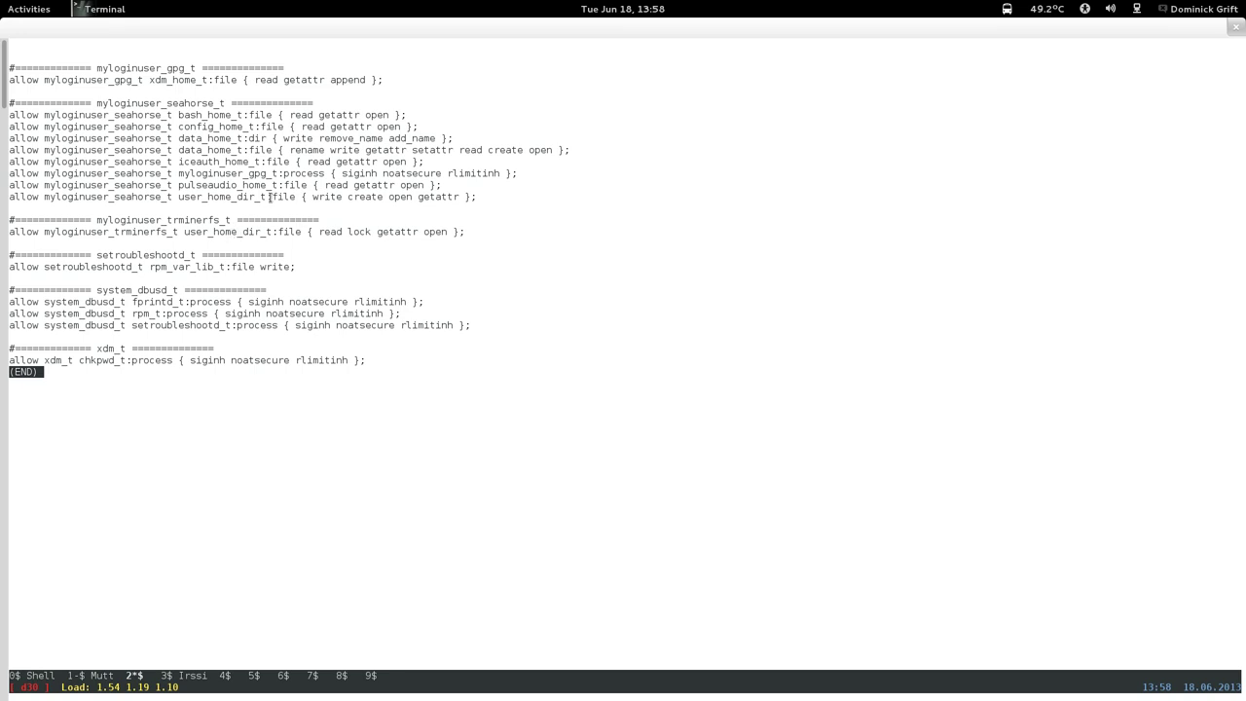
drag(270, 196, 383, 197)
click(271, 244)
drag(281, 232, 488, 230)
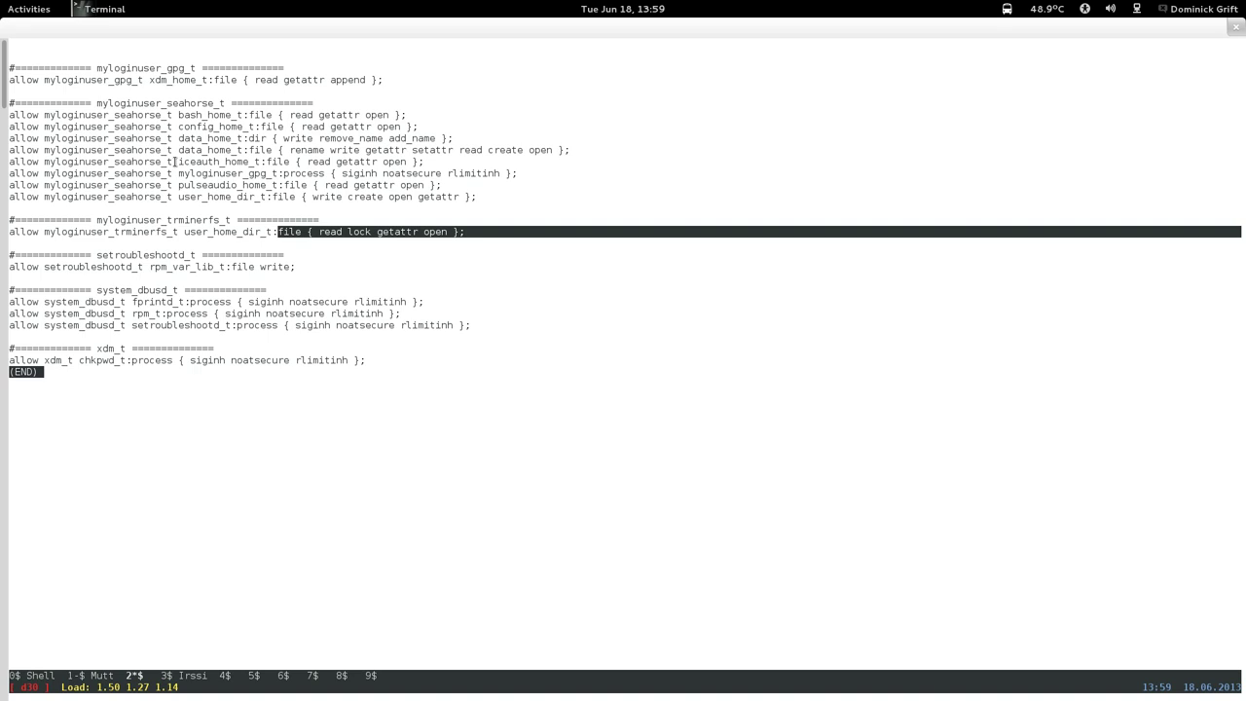
Quit the listing, reopen myloginuser.te in nano and page to the evince iceauth_home_t rule.
key(q)
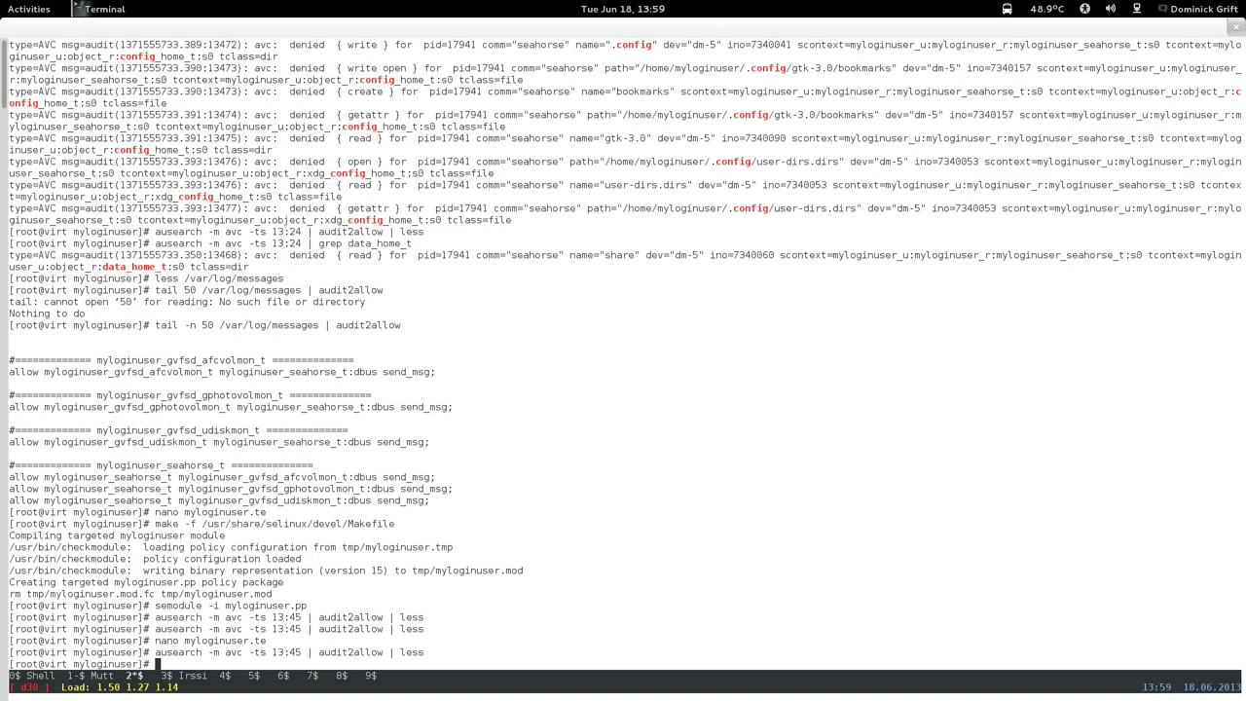
key(Up)
key(Up)
key(Return)
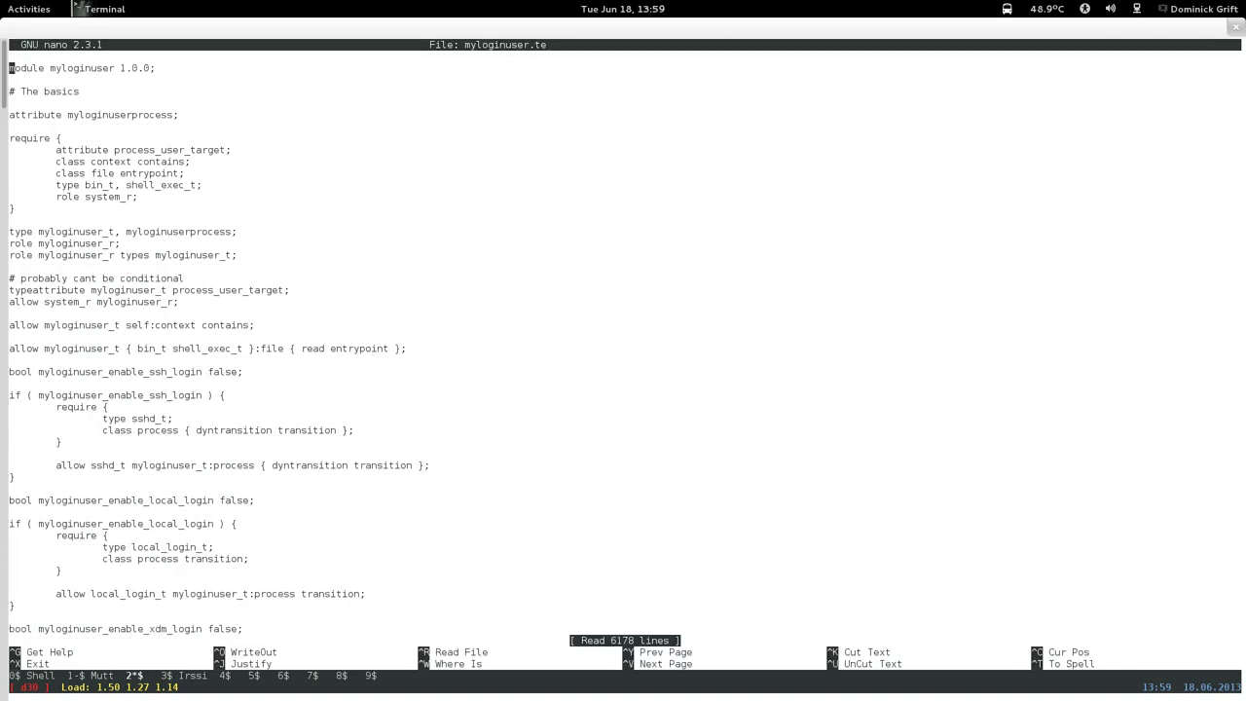
key(ctrl+v)
key(ctrl+v)
key(ctrl+v)
key(ctrl+v)
key(ctrl+v)
key(ctrl+v)
key(ctrl+v)
key(ctrl+v)
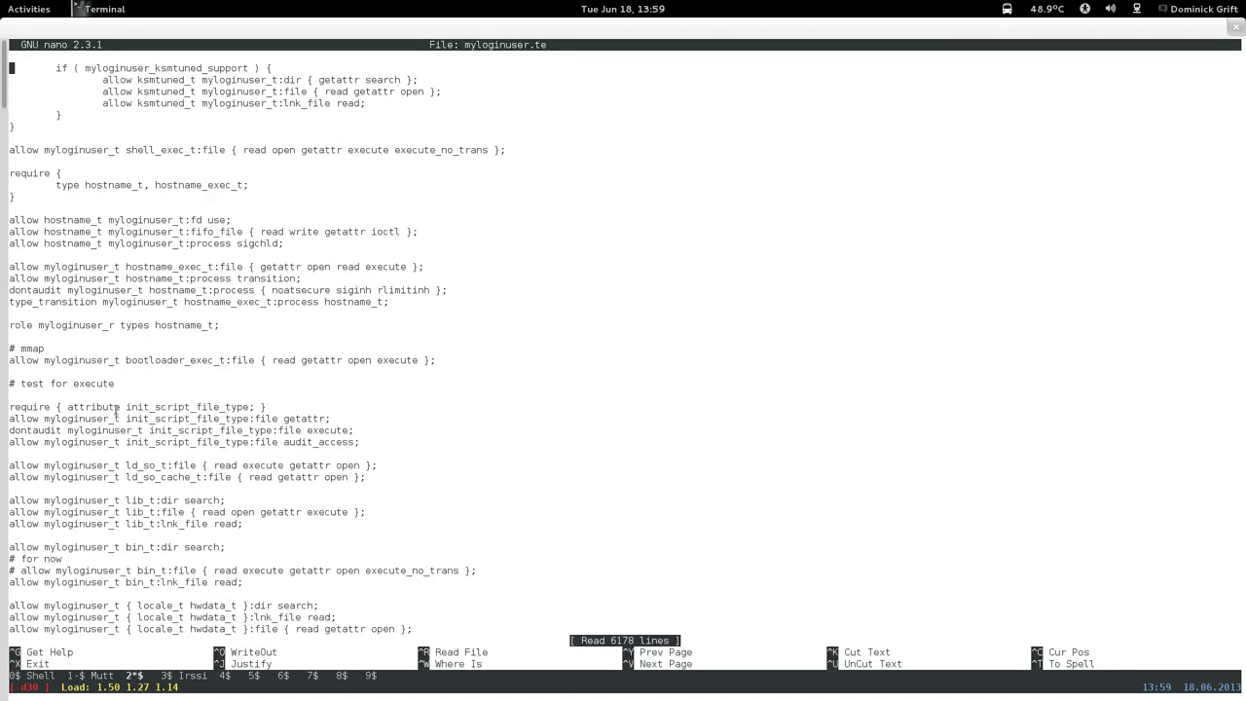
key(ctrl+v)
key(ctrl+v)
key(ctrl+v)
key(ctrl+v)
key(ctrl+v)
key(ctrl+v)
key(ctrl+v)
key(ctrl+v)
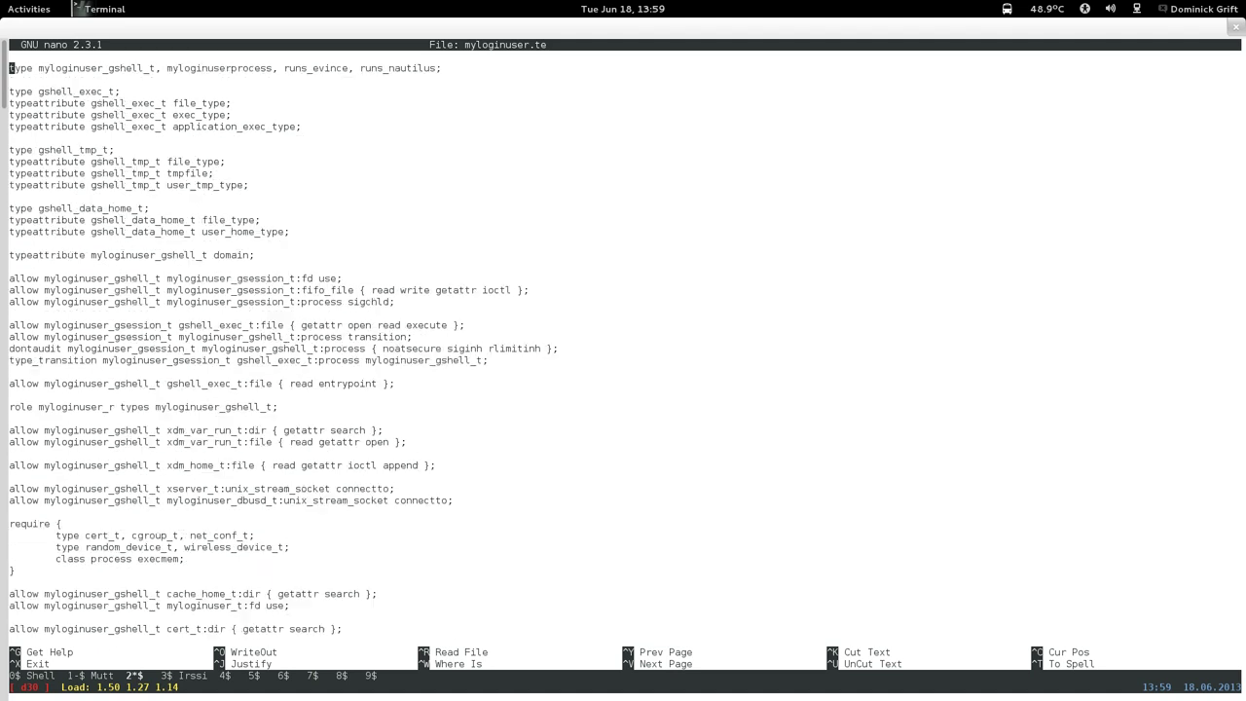
key(ctrl+v)
key(ctrl+v)
key(ctrl+v)
key(ctrl+v)
key(ctrl+v)
key(ctrl+v)
key(ctrl+v)
key(ctrl+v)
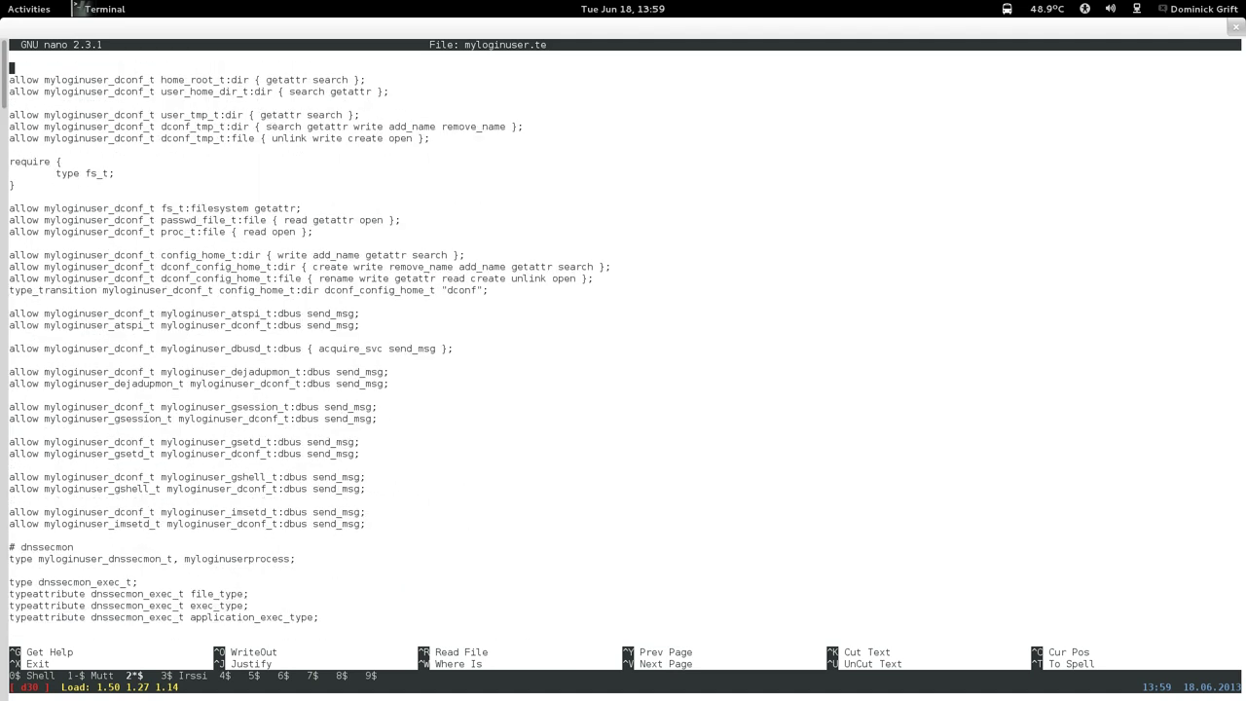
key(ctrl+v)
key(ctrl+v)
key(ctrl+v)
key(ctrl+v)
key(ctrl+v)
key(ctrl+v)
key(ctrl+v)
key(ctrl+v)
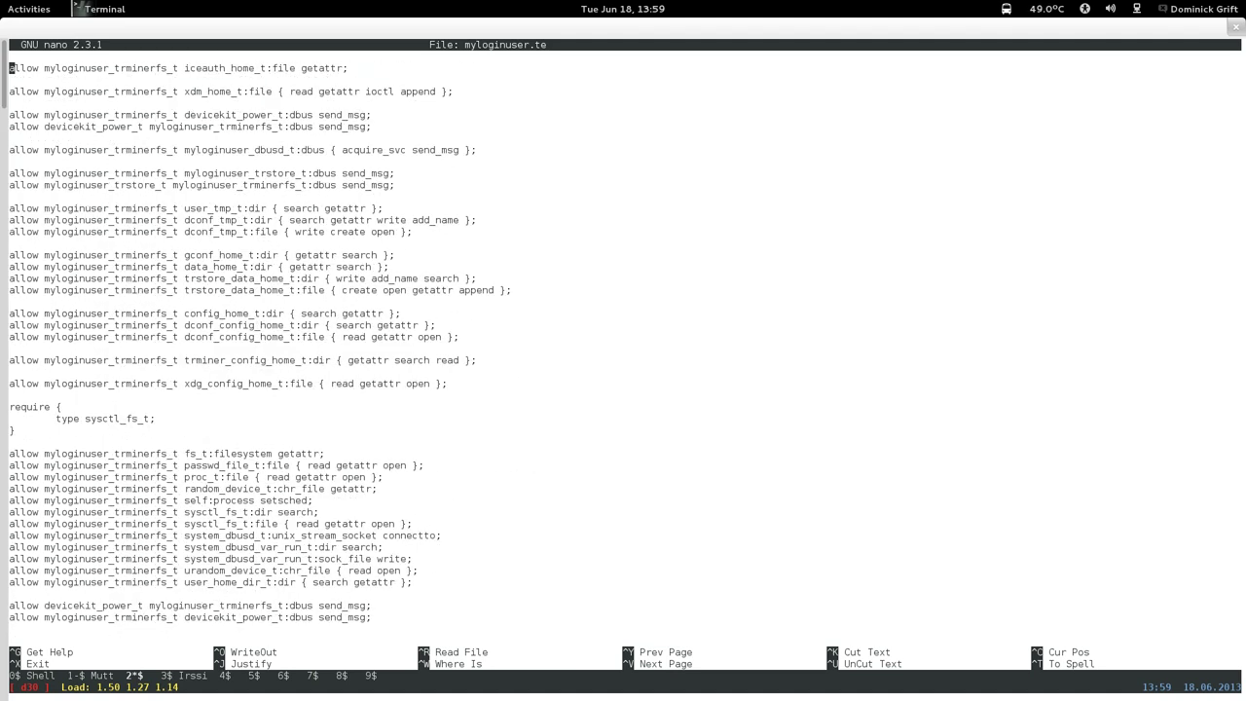
key(ctrl+v)
key(ctrl+v)
key(ctrl+v)
key(ctrl+v)
key(ctrl+v)
key(ctrl+v)
key(ctrl+v)
key(ctrl+v)
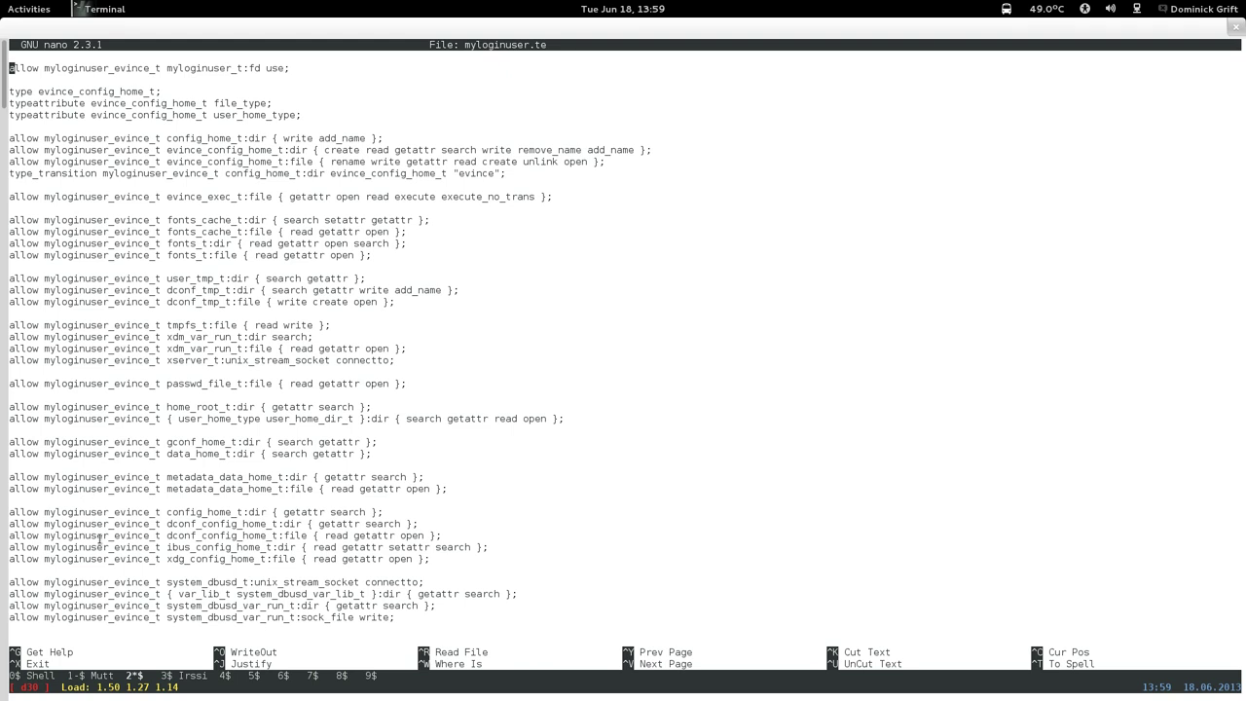
key(Page_Down)
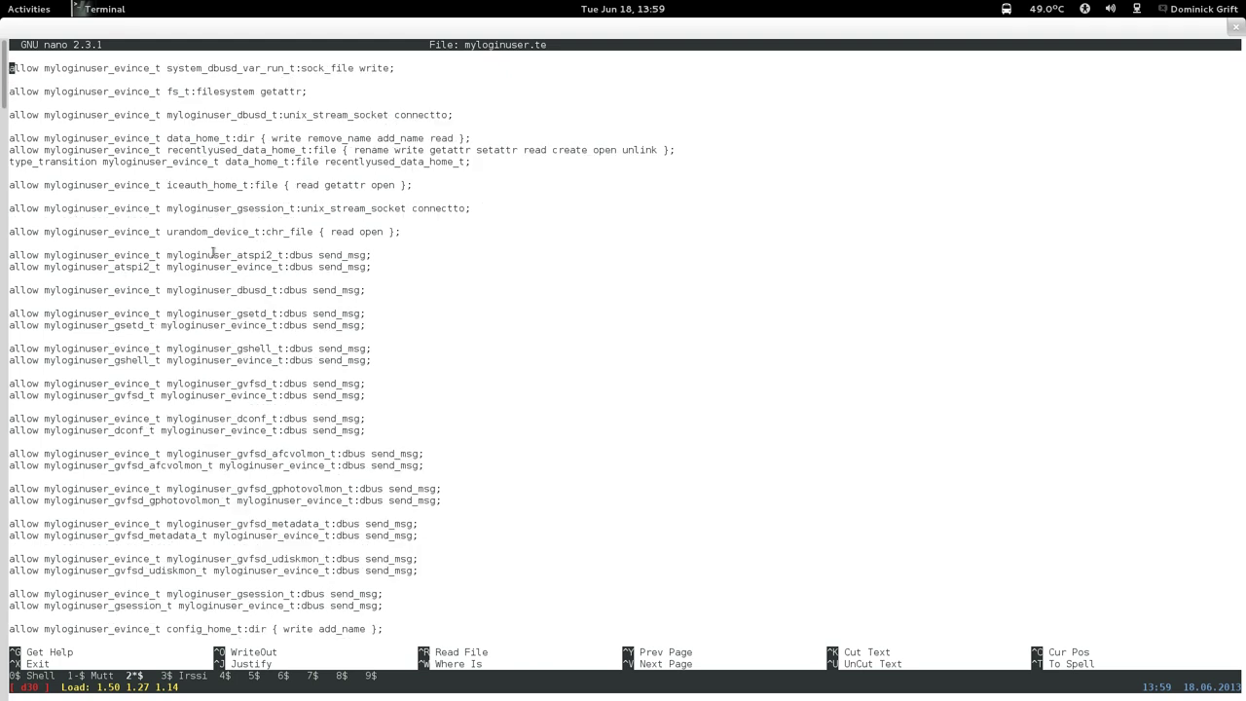
key(Page_Down)
key(Page_Up)
Copy the evince iceauth_home_t file rule and paste it on a new line in the seahorse section.
drag(12, 185, 413, 185)
right_click(412, 188)
click(438, 265)
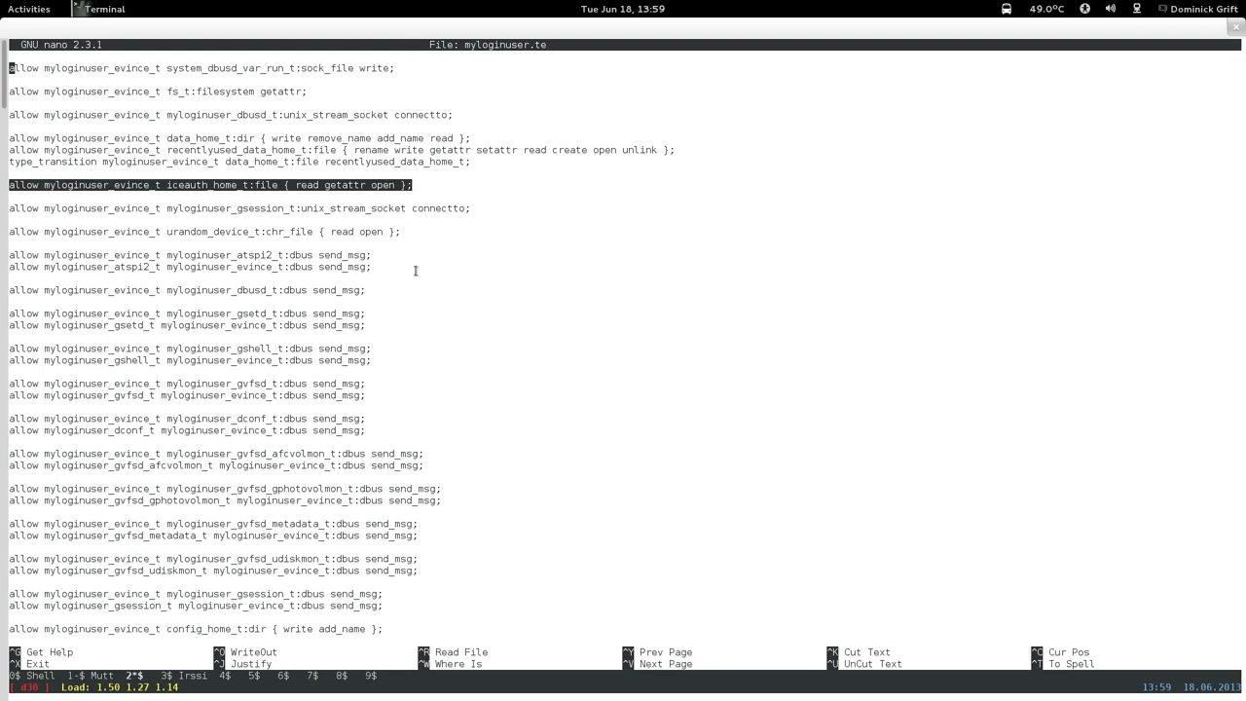
key(Page_Down)
key(Page_Down)
key(Page_Down)
key(Page_Down)
key(Page_Down)
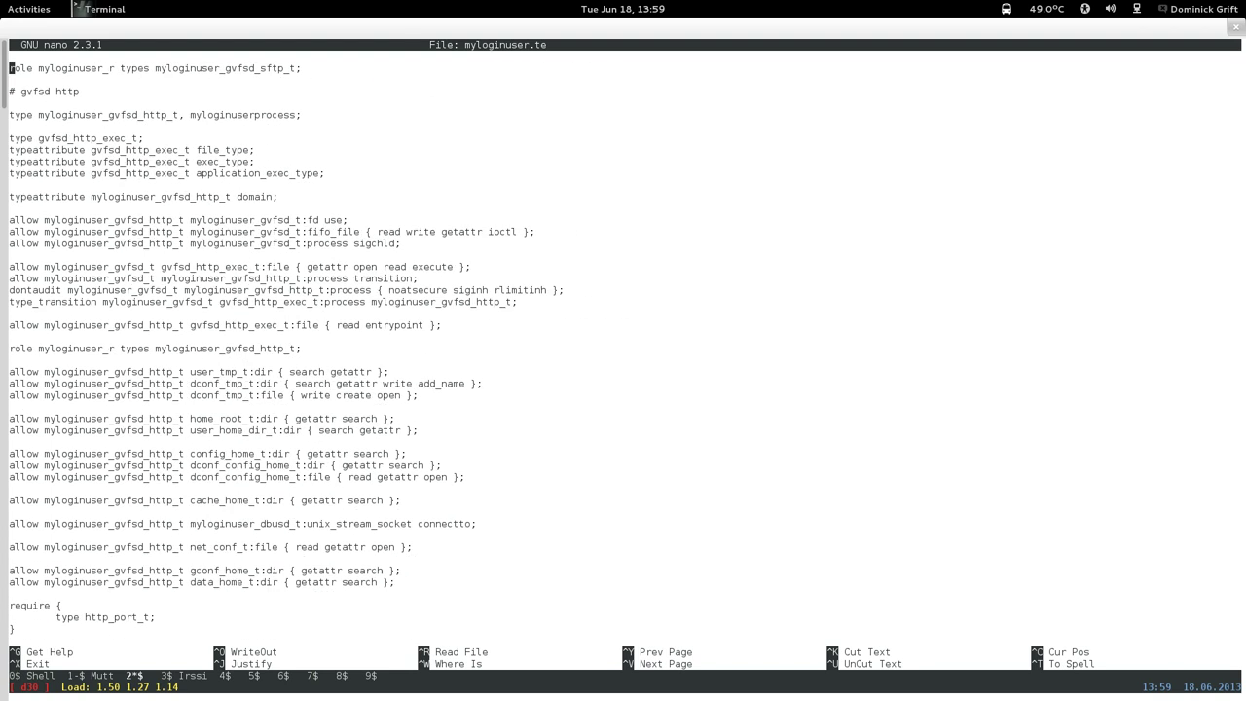
key(Page_Up)
key(Page_Up)
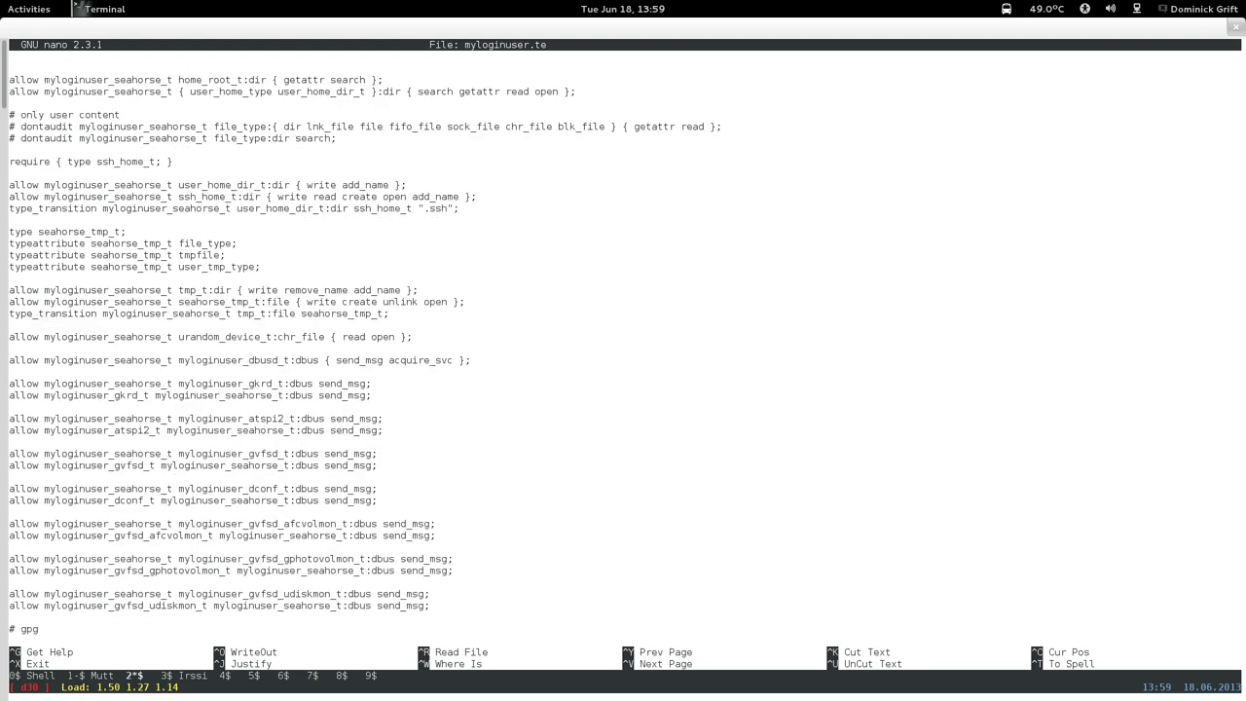
key(Down)
key(Down)
key(Down)
key(Down)
key(Down)
key(Down)
key(Down)
key(Down)
key(Down)
key(Down)
key(Down)
key(Down)
key(Down)
key(Return)
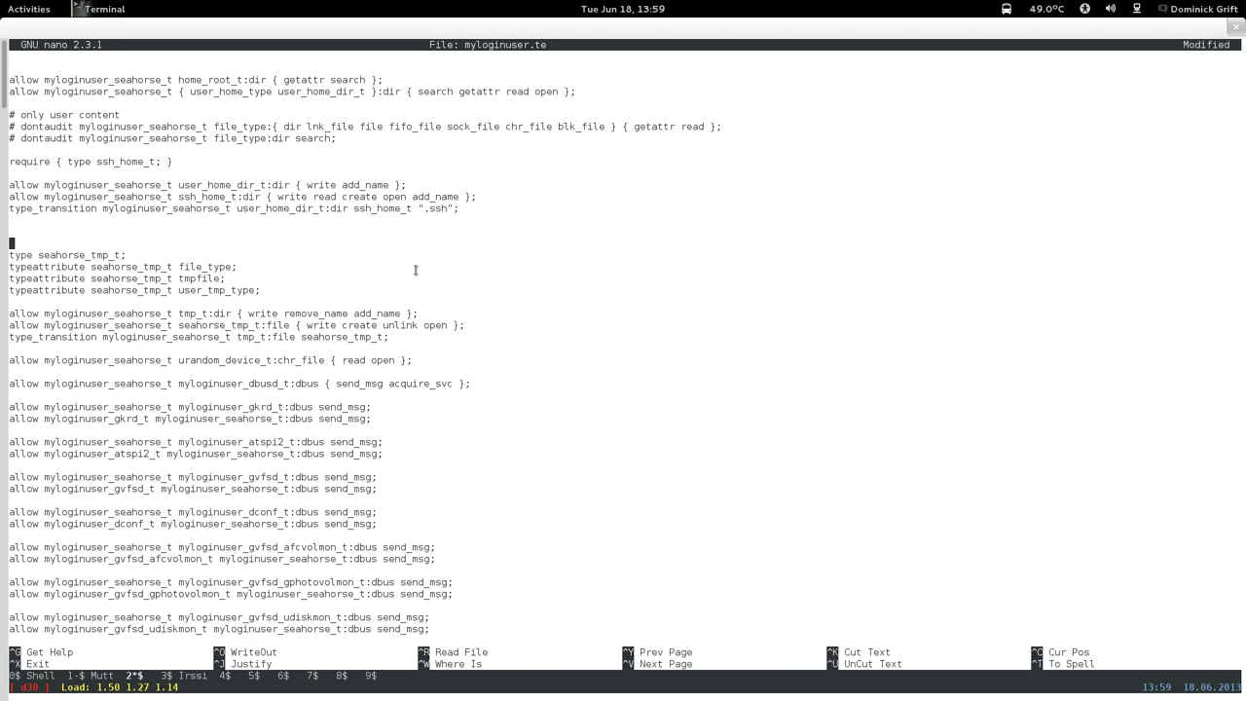
right_click(464, 261)
click(490, 358)
Rename the pasted rule's domain from evince to seahorse.
key(Left)
key(Left)
key(Left)
key(Left)
key(Left)
key(Left)
key(Left)
key(Left)
key(Left)
key(Left)
key(Left)
key(Left)
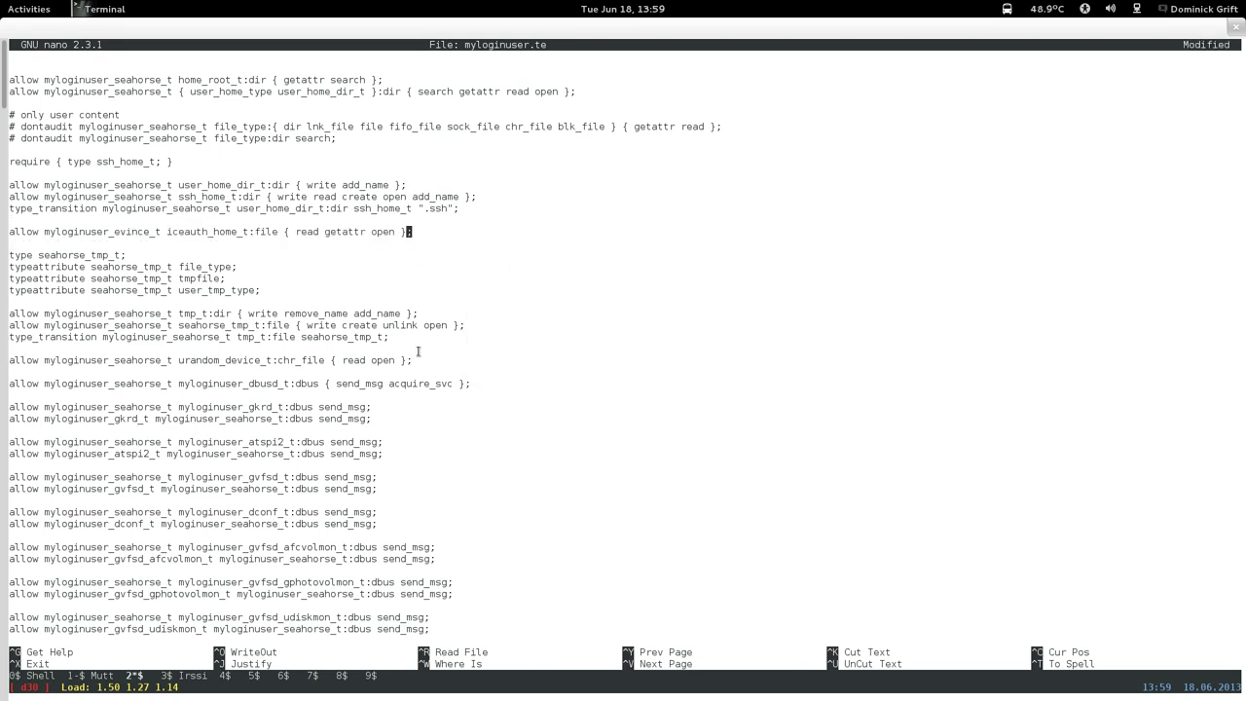
key(Left)
key(Left)
key(Left)
key(Left)
key(Left)
key(Left)
key(Left)
key(Left)
key(Left)
key(Left)
key(Left)
key(Left)
key(Left)
key(Left)
key(Left)
key(Left)
key(Left)
key(Left)
key(Left)
key(Left)
key(BackSpace)
key(BackSpace)
key(BackSpace)
key(BackSpace)
key(BackSpace)
key(BackSpace)
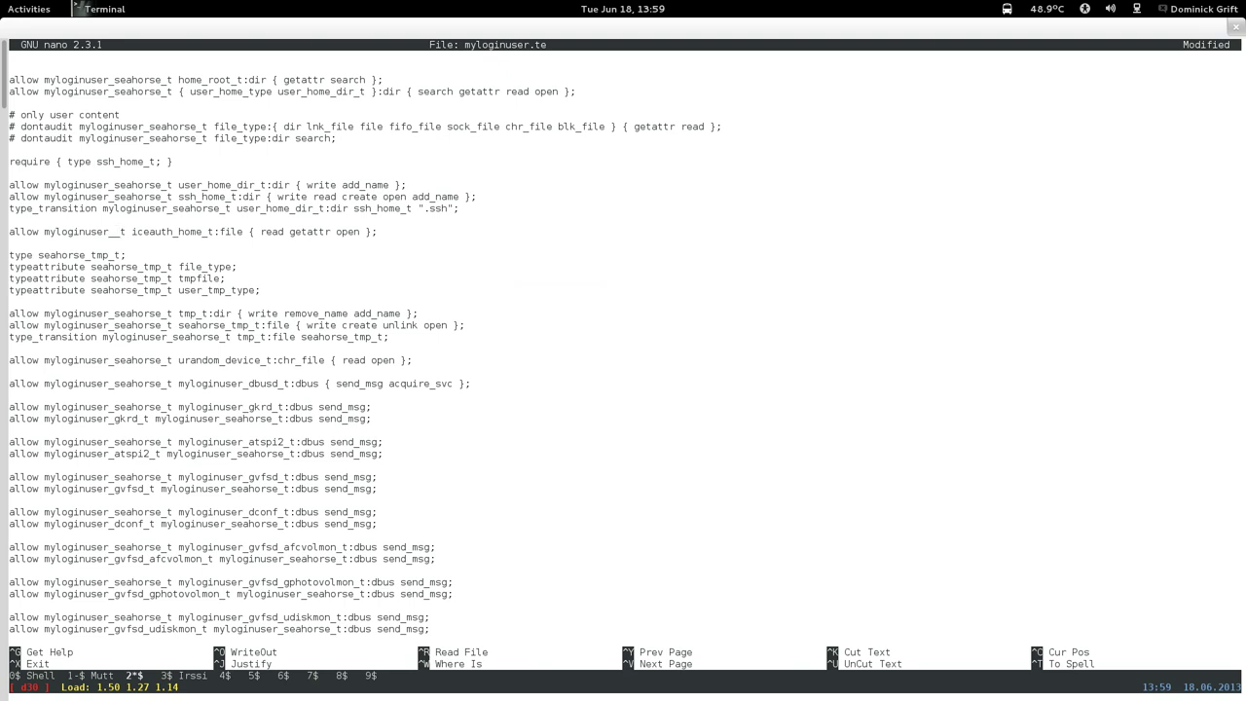
text(seah)
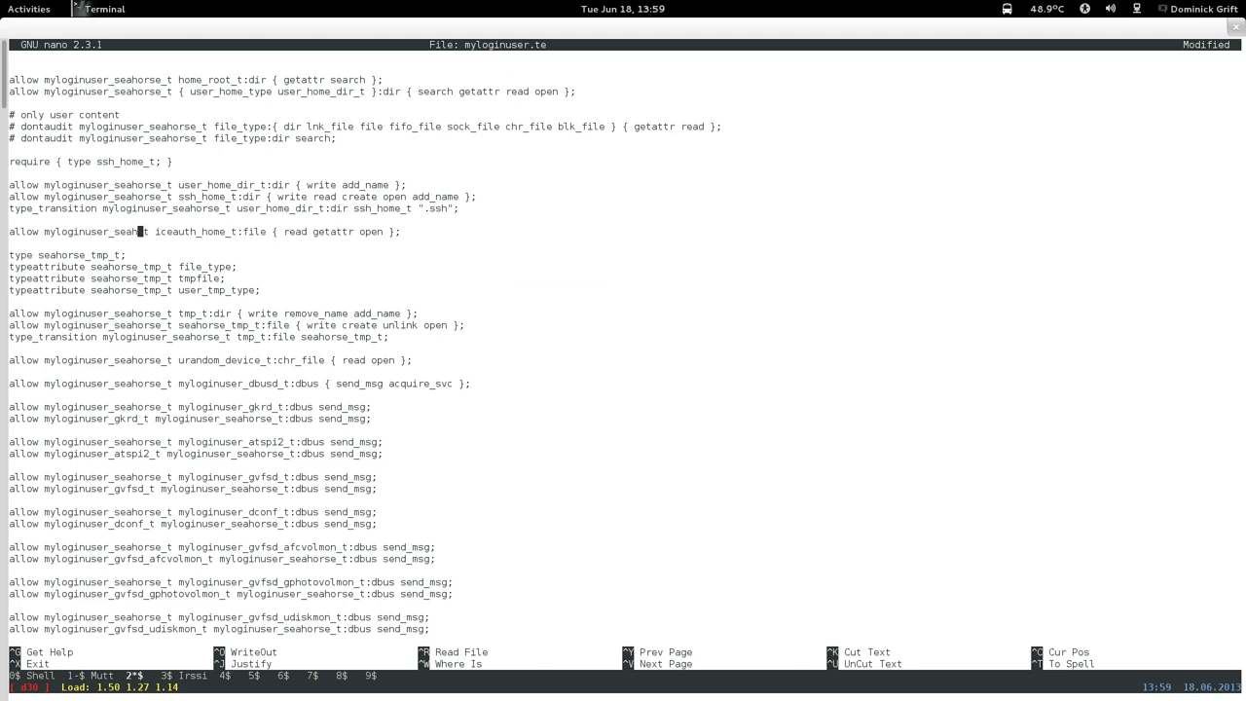
text(orse)
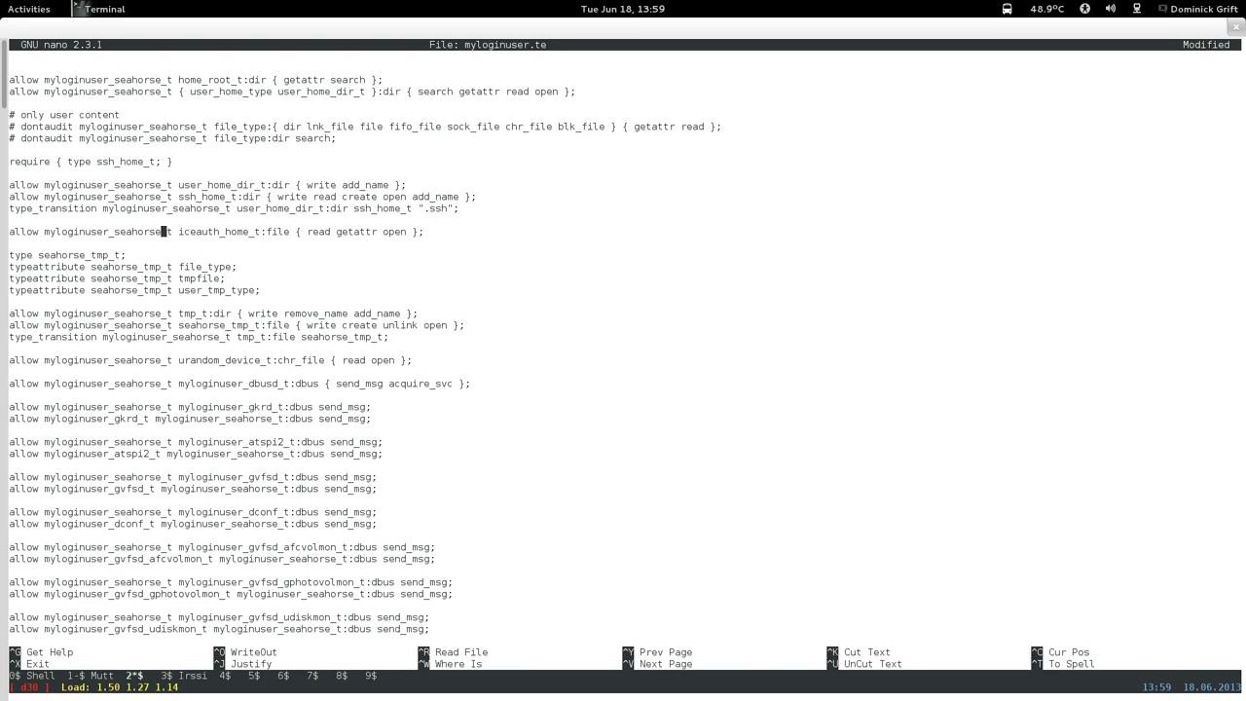
key(Page_Down)
key(Page_Down)
key(Page_Down)
key(Page_Down)
key(Page_Down)
key(Page_Down)
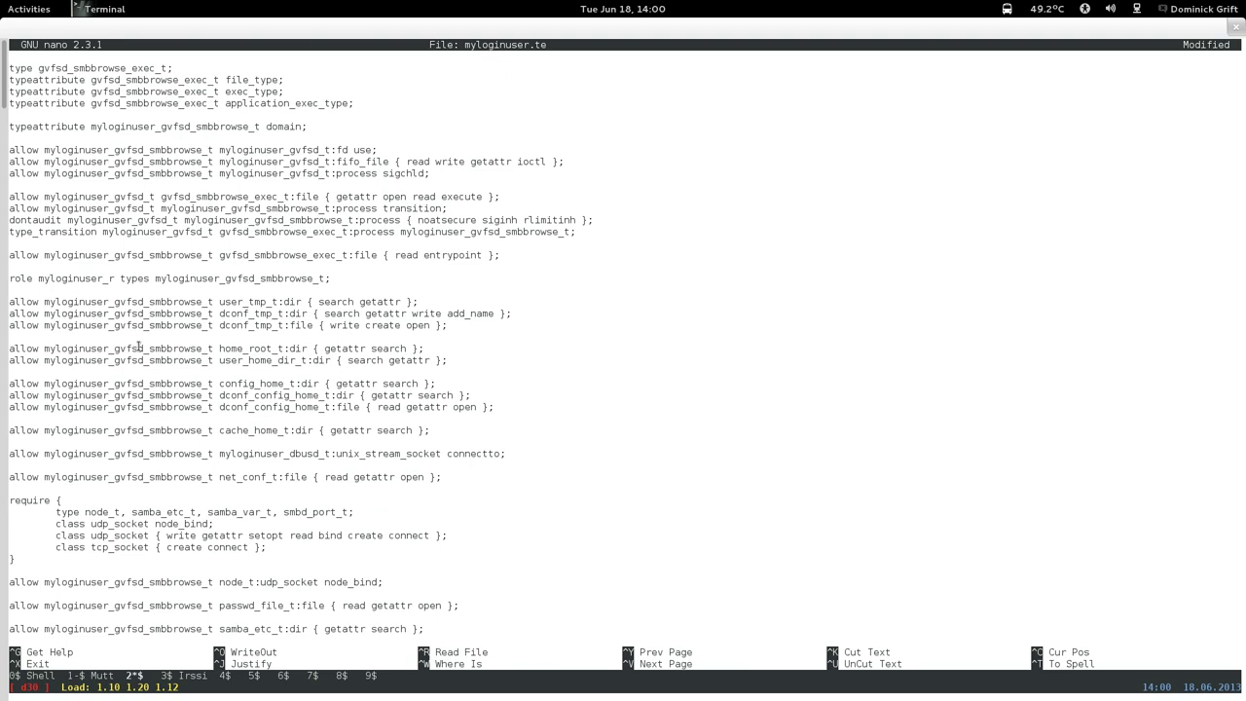
Page back up past the gvfsd, yelp, xmail and gterm rules to the naut section.
key(Page_Up)
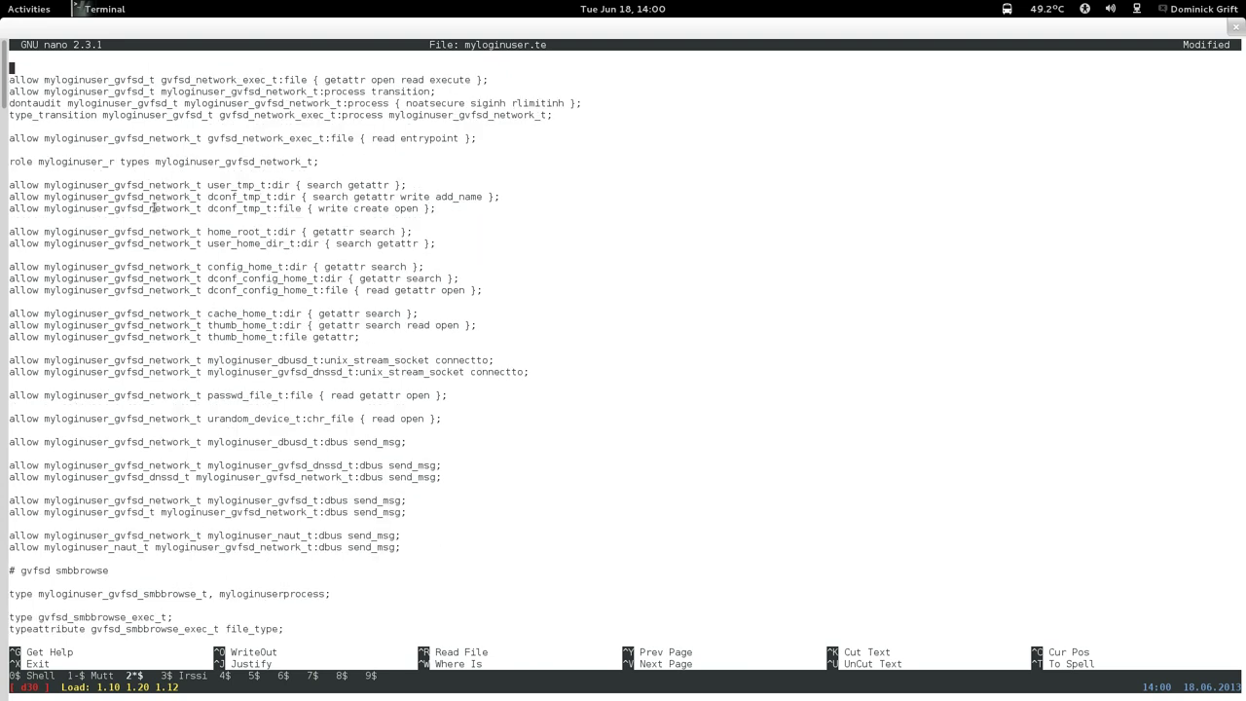
key(Page_Up)
key(Page_Up)
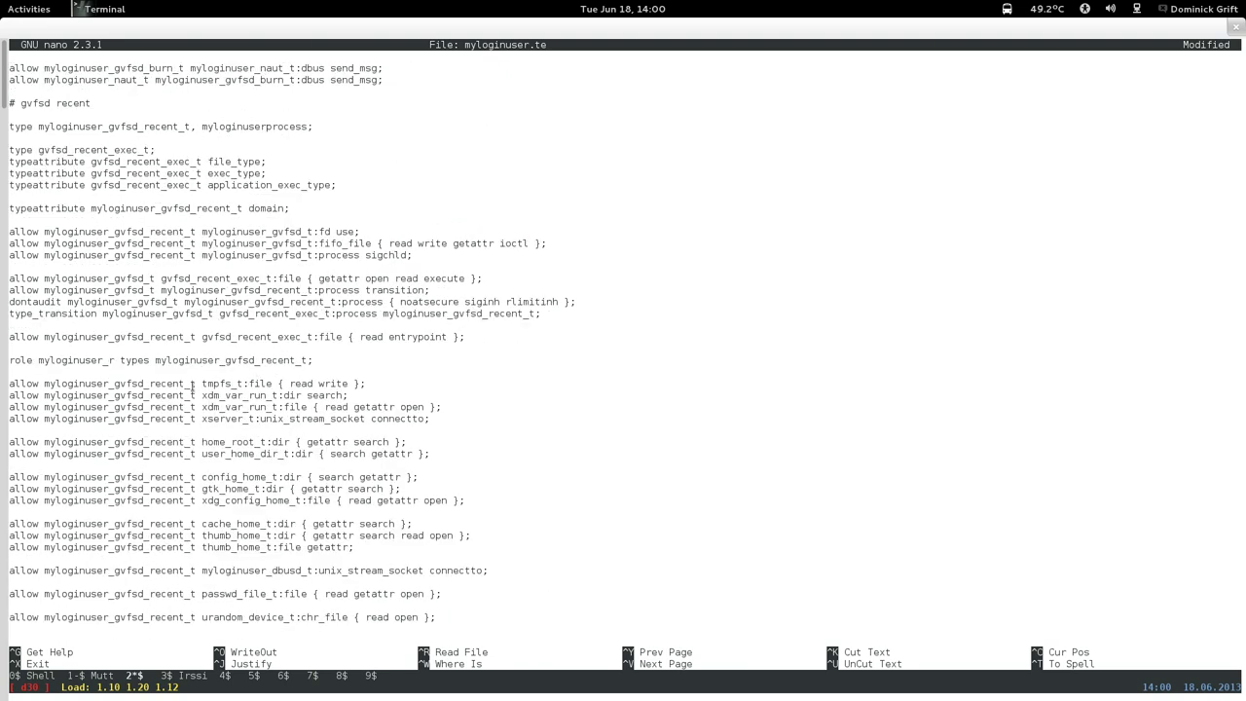
key(Page_Up)
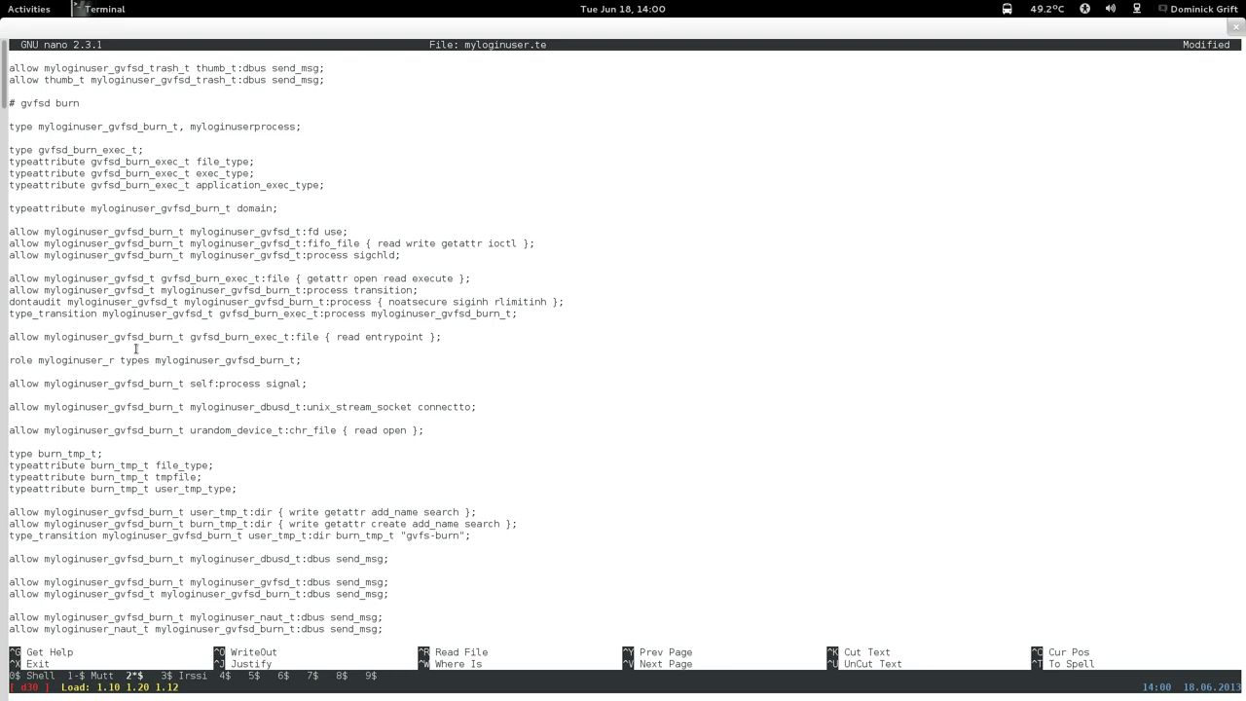
key(Page_Up)
key(Page_Up)
key(Page_Up)
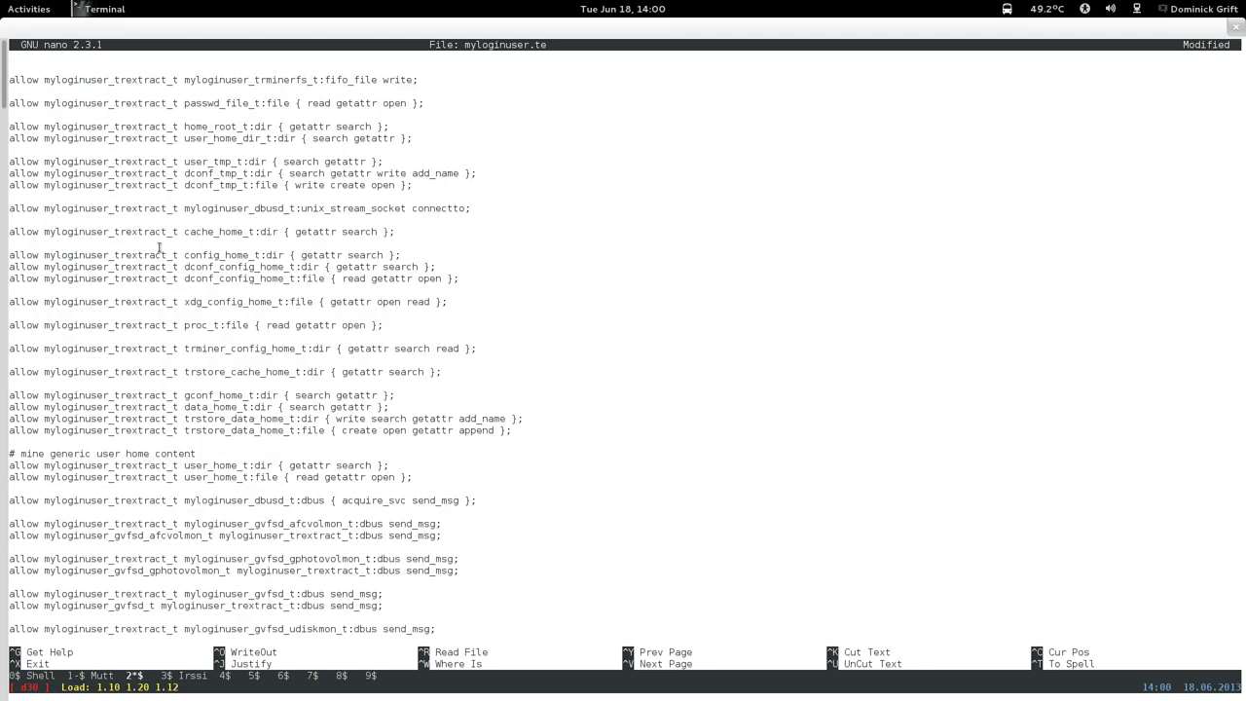
key(Page_Up)
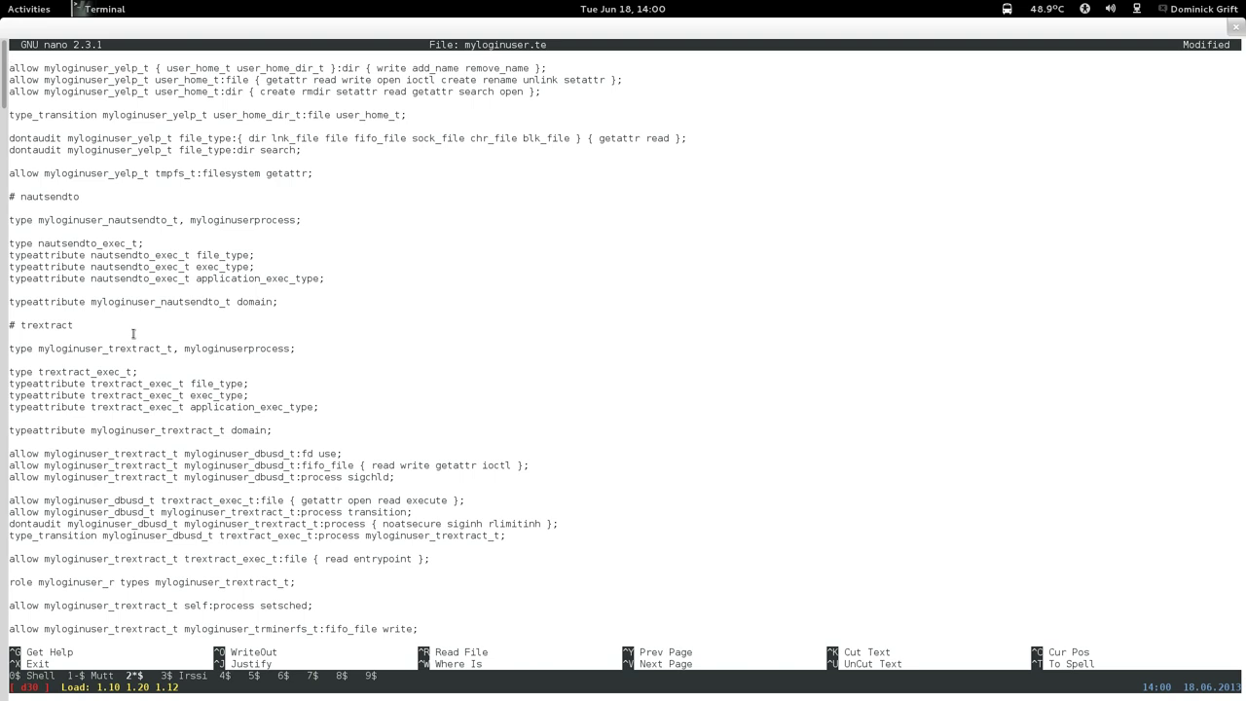
key(Page_Up)
key(Page_Up)
key(Page_Up)
key(Page_Up)
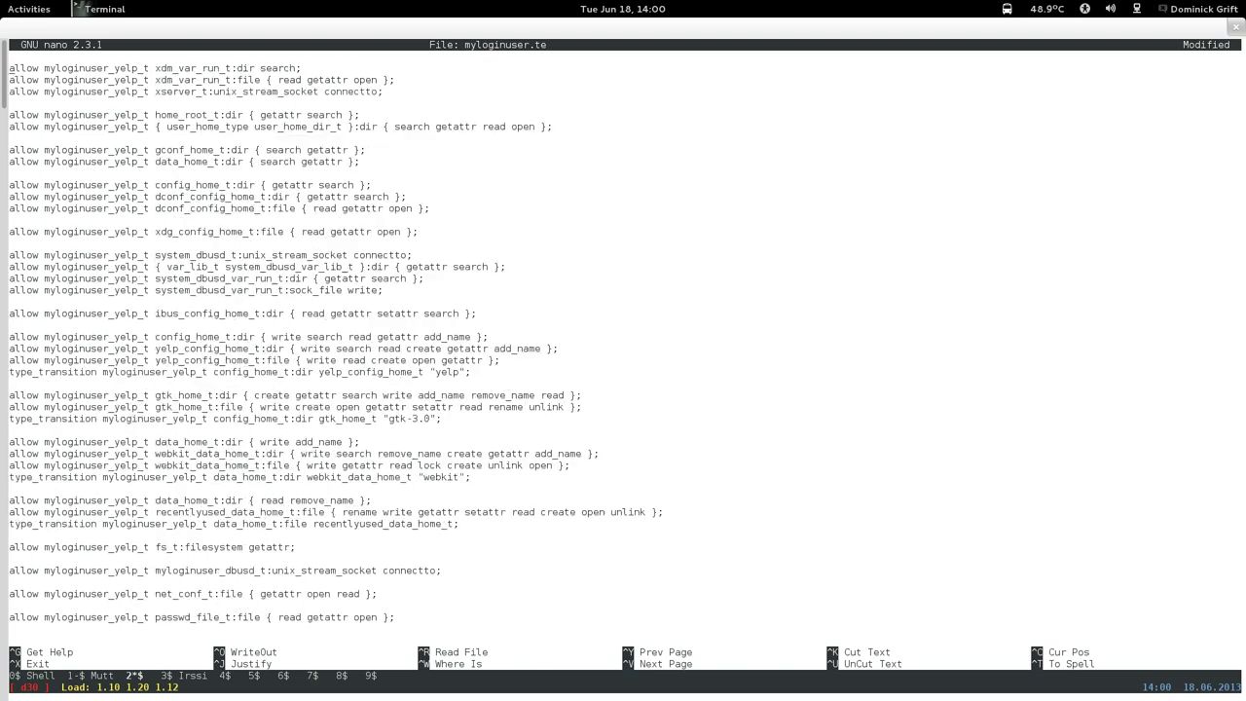
key(Page_Up)
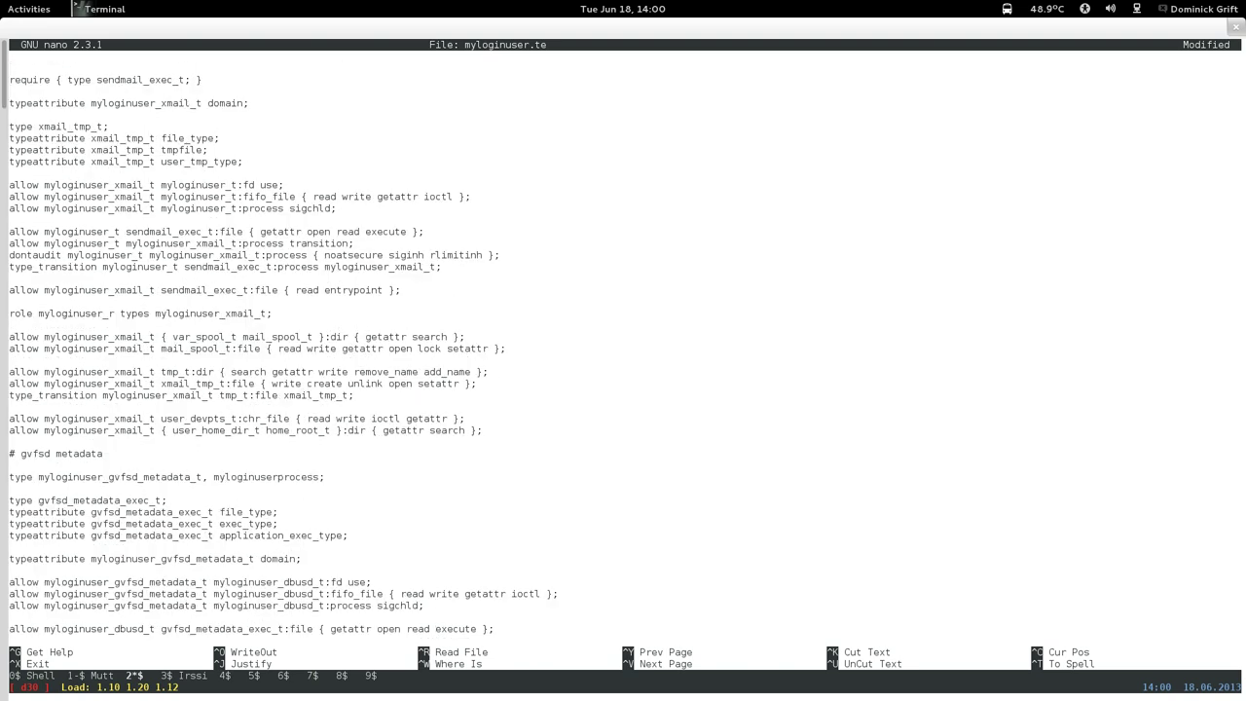
key(Page_Up)
key(Page_Up)
key(Page_Up)
key(Page_Up)
key(Page_Up)
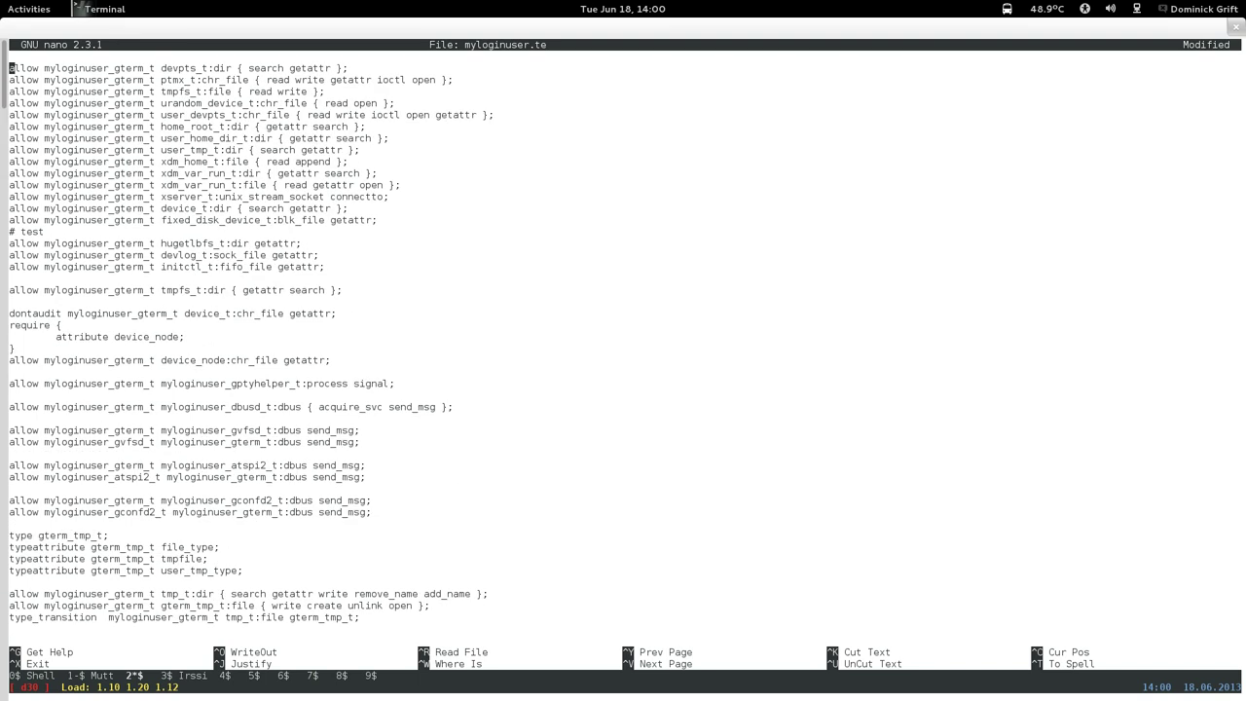
key(Page_Up)
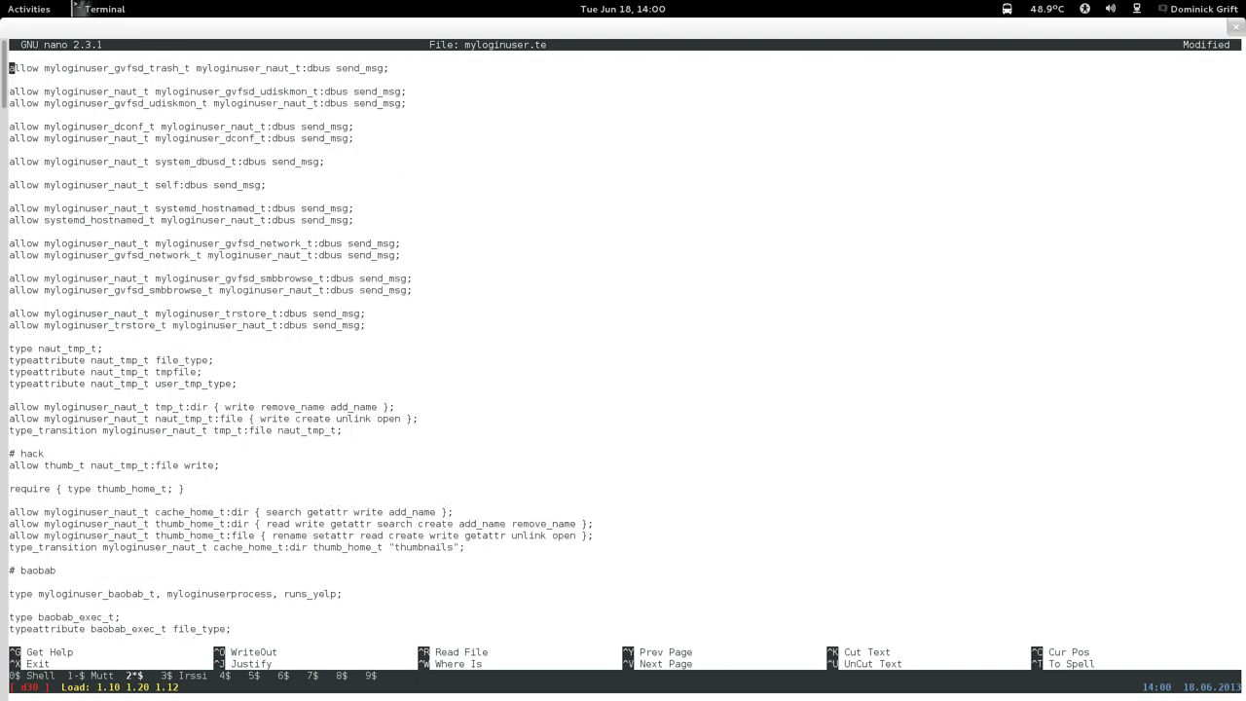
key(Page_Up)
key(Page_Up)
key(Page_Up)
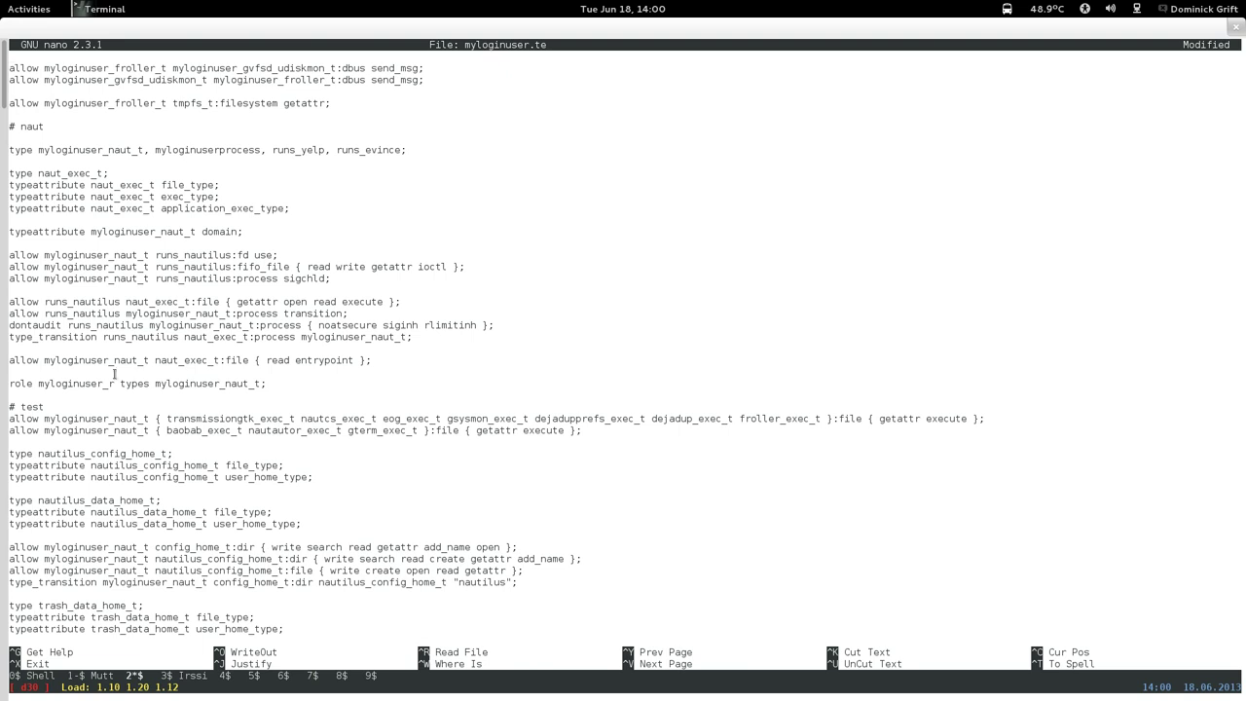
Copy the myloginuser_naut_t rule reading pulseaudio_home_t and bash_home_t files.
key(Page_Down)
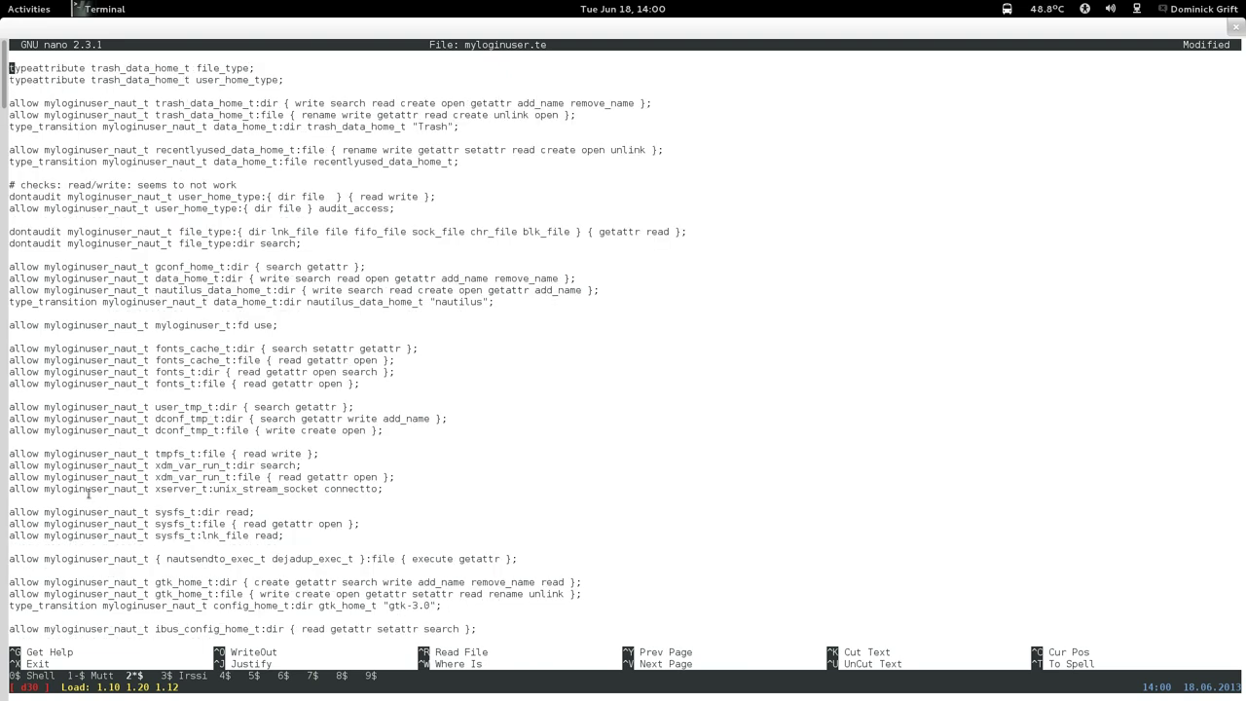
key(Down)
key(Down)
key(Down)
key(Down)
key(Down)
key(Down)
key(Down)
key(Down)
key(Down)
key(Down)
key(Down)
key(Down)
key(Down)
key(Down)
key(Down)
key(Down)
key(Down)
key(Down)
key(Down)
key(Down)
key(Down)
key(Down)
key(Down)
key(Down)
key(Down)
key(Down)
key(Down)
key(Down)
key(Down)
key(Down)
key(Down)
key(Down)
key(Down)
key(Down)
key(Down)
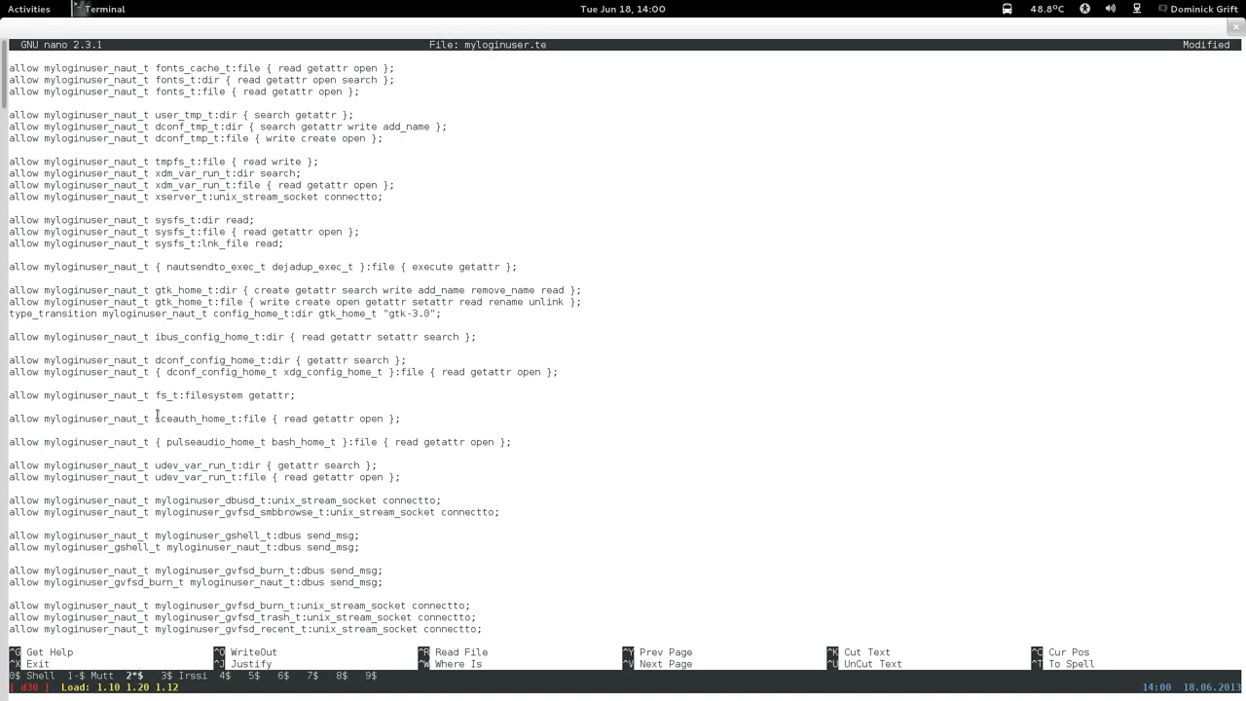
key(Down)
key(Down)
key(Down)
key(Down)
key(Down)
key(Down)
key(Down)
key(Down)
key(Down)
key(Down)
key(Down)
key(Down)
key(Down)
key(Down)
key(Down)
key(Down)
key(Down)
key(Down)
key(Down)
key(Down)
key(Down)
key(Down)
key(Down)
key(Down)
key(Down)
key(Down)
key(Down)
key(Down)
key(Down)
key(Down)
key(Down)
key(Down)
key(Up)
key(Up)
key(Up)
key(Up)
key(Up)
key(Up)
key(Up)
key(Up)
key(Up)
key(Up)
key(Up)
key(Up)
key(Up)
key(Up)
key(Up)
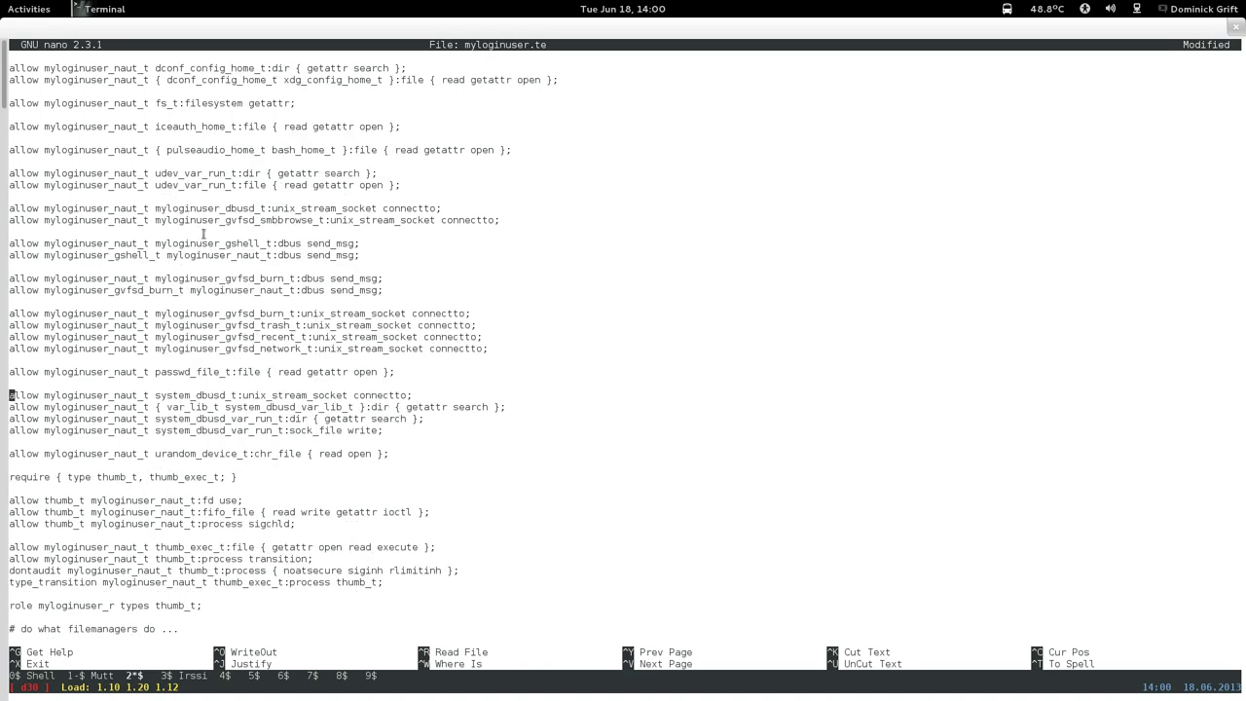
drag(12, 150, 516, 150)
right_click(516, 151)
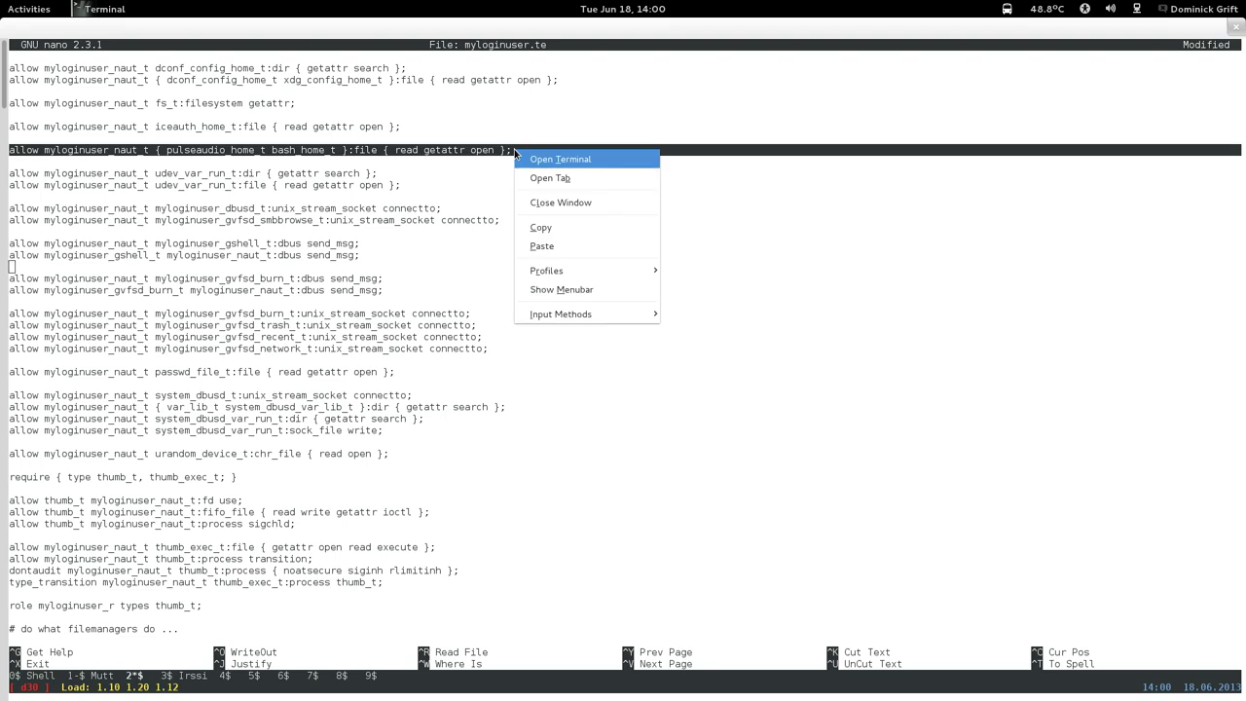
click(523, 229)
Page back down to the seahorse iceauth_home_t rule and move below it.
key(Page_Down)
key(Page_Down)
key(Page_Down)
key(Page_Down)
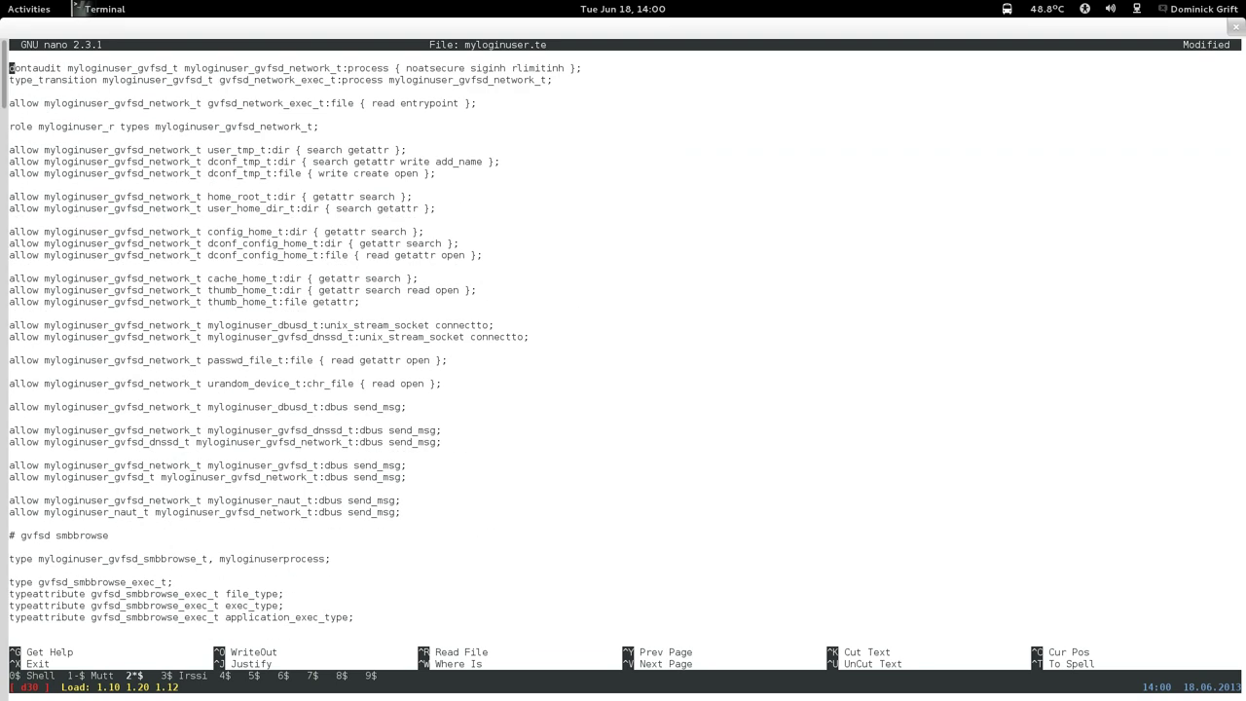
key(Page_Down)
key(Page_Down)
key(Page_Up)
key(Page_Up)
key(Page_Up)
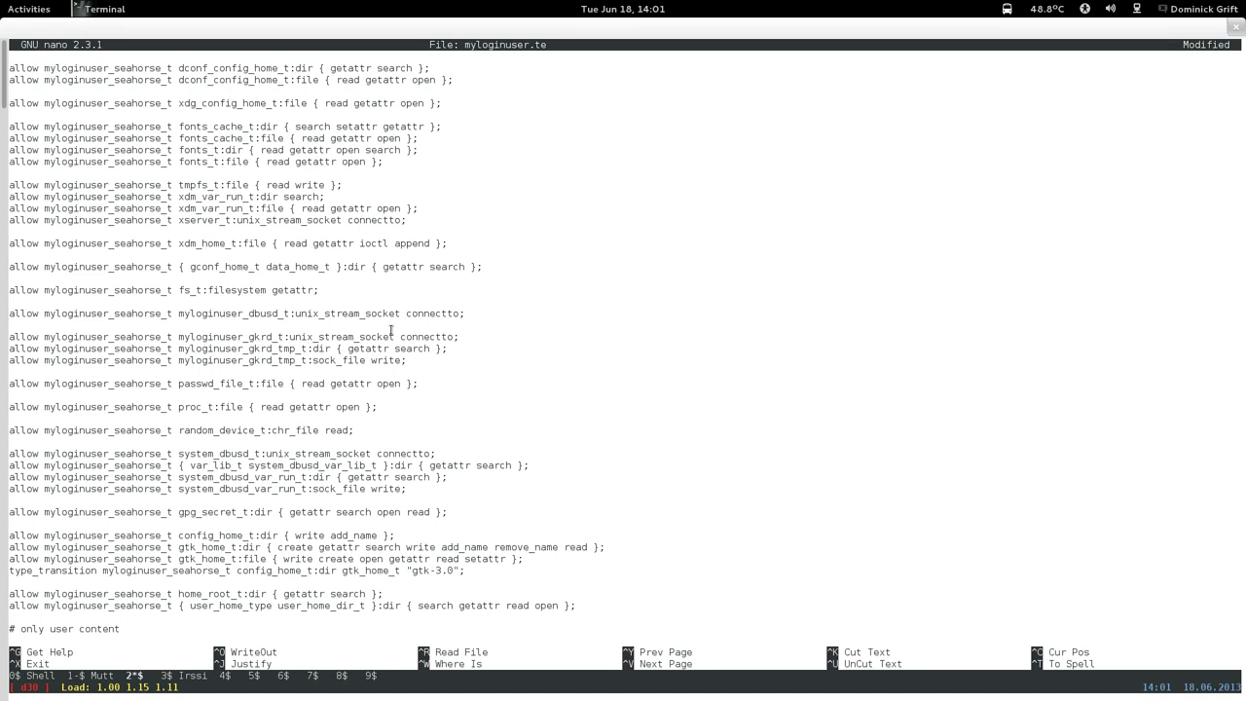
key(Page_Up)
key(Down)
key(Down)
key(Down)
key(Down)
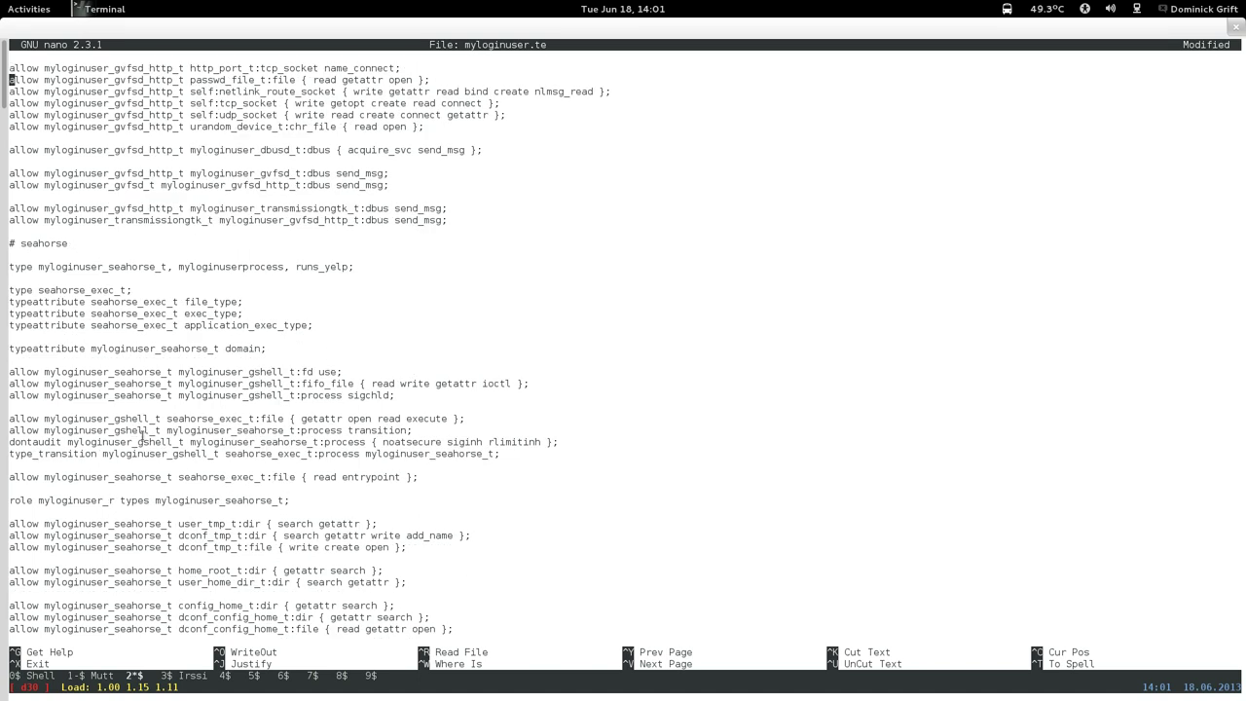
key(Down)
key(Down)
key(Down)
key(Down)
key(Down)
key(Down)
key(Down)
key(Down)
key(Down)
key(Down)
key(Down)
key(Down)
key(Down)
key(Down)
key(Down)
key(Down)
key(Down)
key(Down)
key(Down)
key(Down)
key(Page_Down)
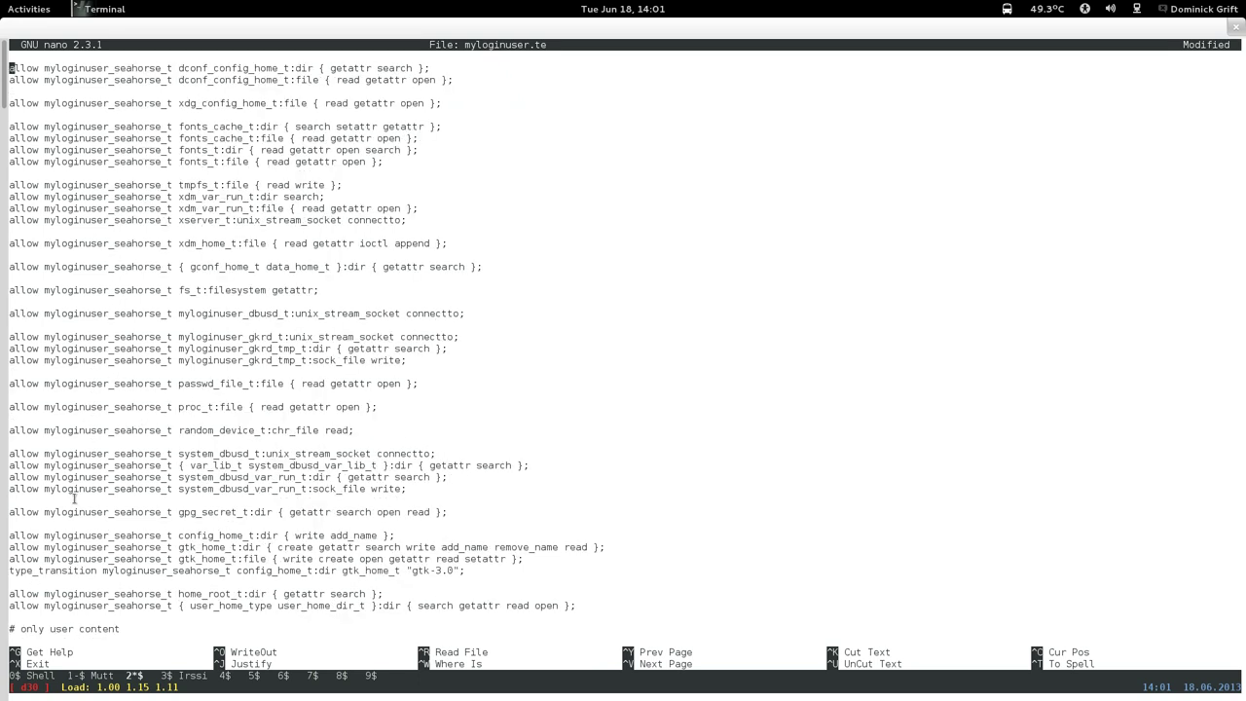
key(Page_Down)
key(Down)
key(Down)
key(Down)
key(Down)
key(Down)
key(Down)
key(Down)
key(Down)
key(Down)
key(Down)
key(Down)
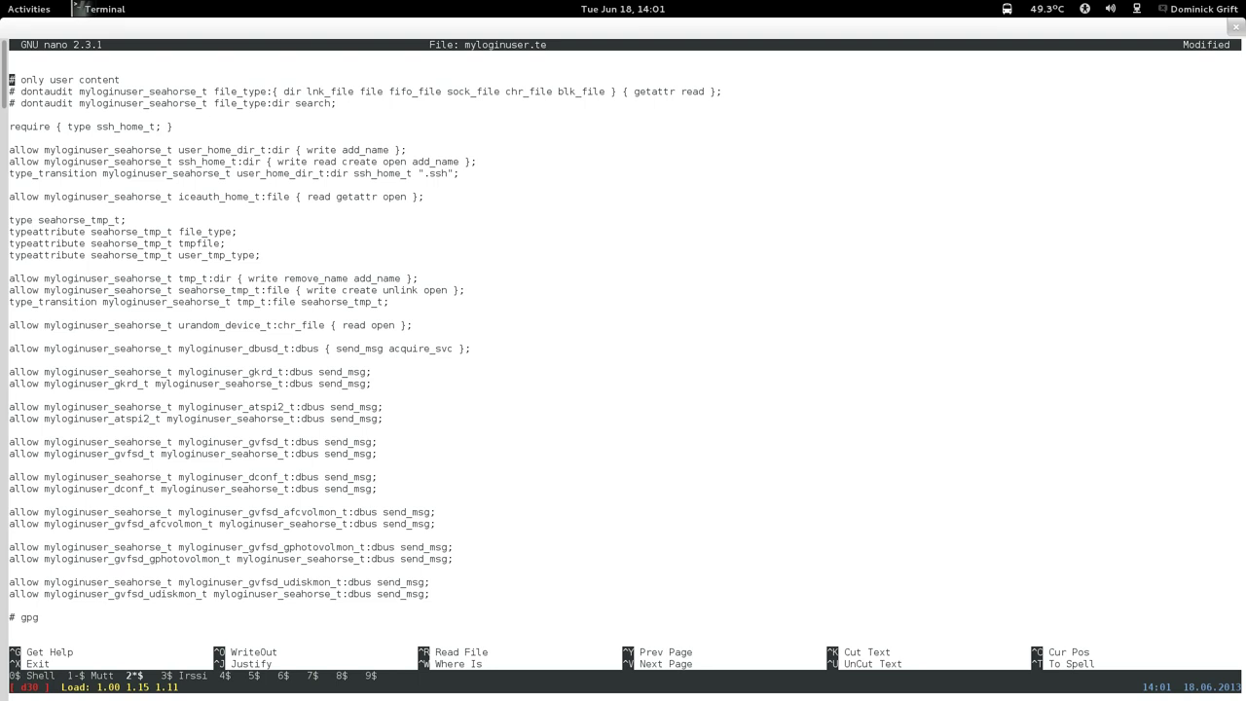
key(Down)
Paste the naut_t rule below the iceauth rule and add iceauth_home_t:file to its type list.
key(Return)
key(Up)
right_click(287, 199)
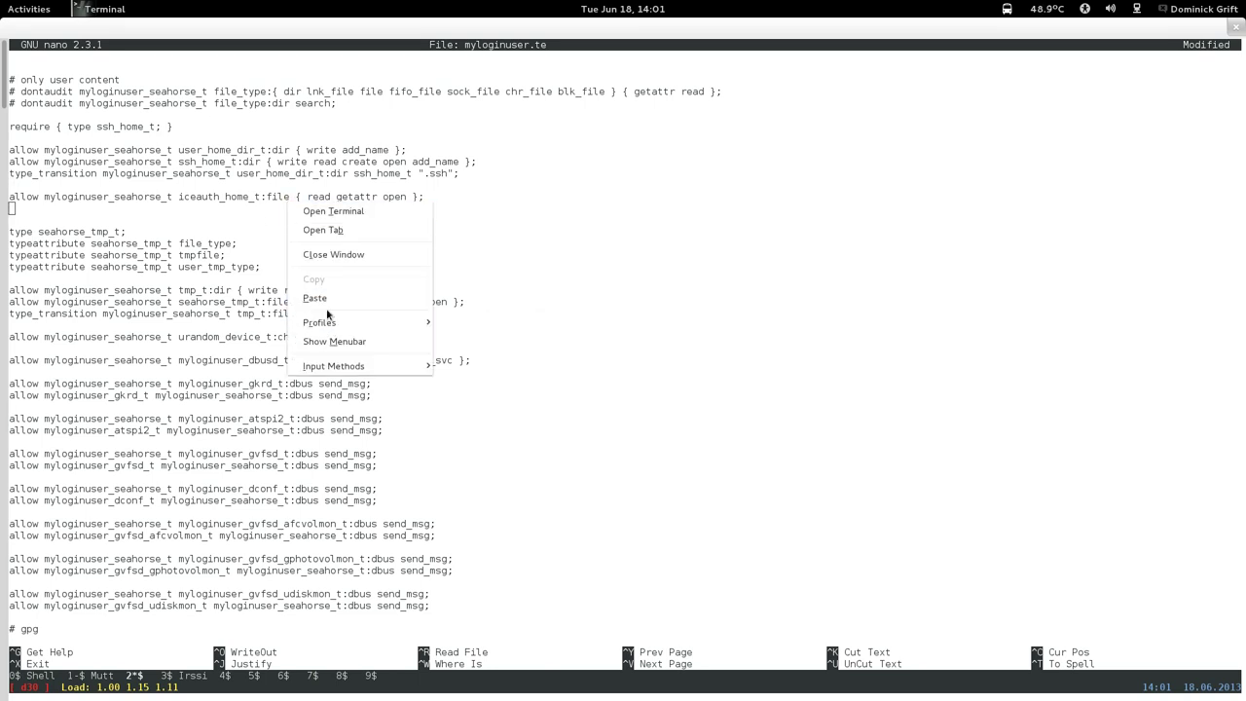
click(314, 298)
key(Left)
key(Left)
key(Left)
key(Left)
key(Left)
key(Left)
key(Left)
key(Left)
key(Left)
key(Left)
key(Left)
key(Left)
key(Left)
key(Left)
key(Left)
key(Left)
key(Left)
key(Left)
key(Left)
key(Left)
key(Left)
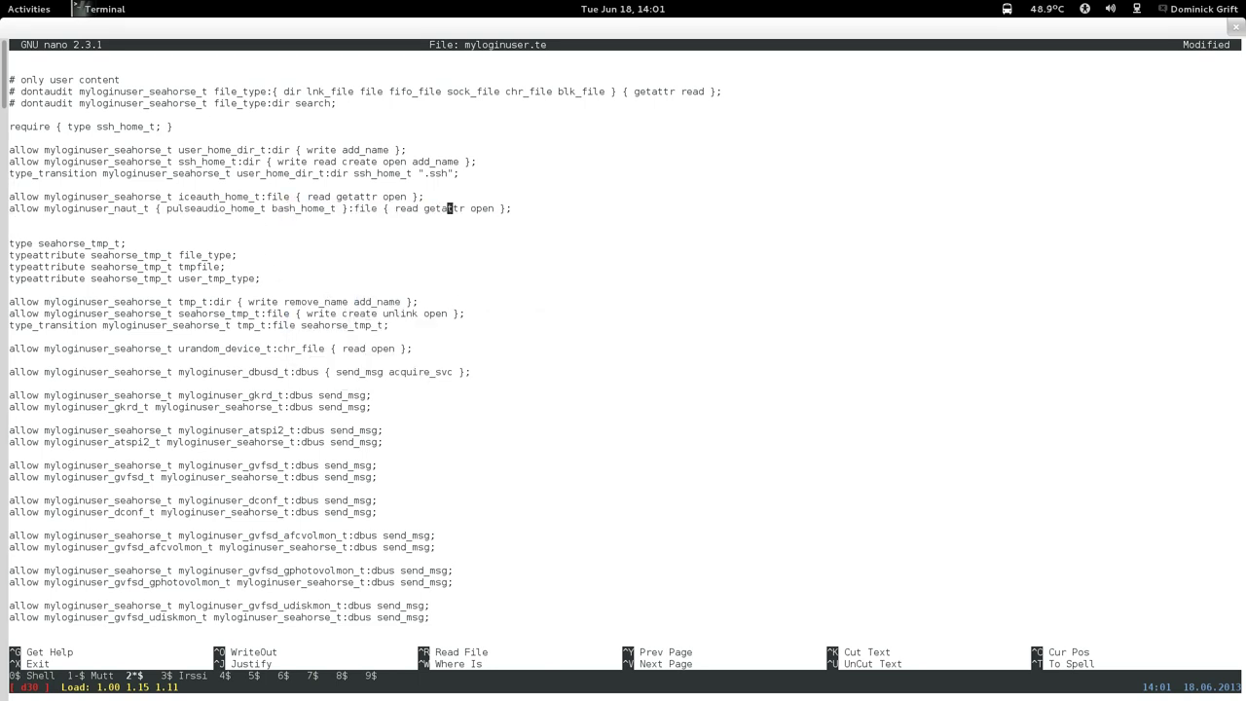
text(ircauth_j)
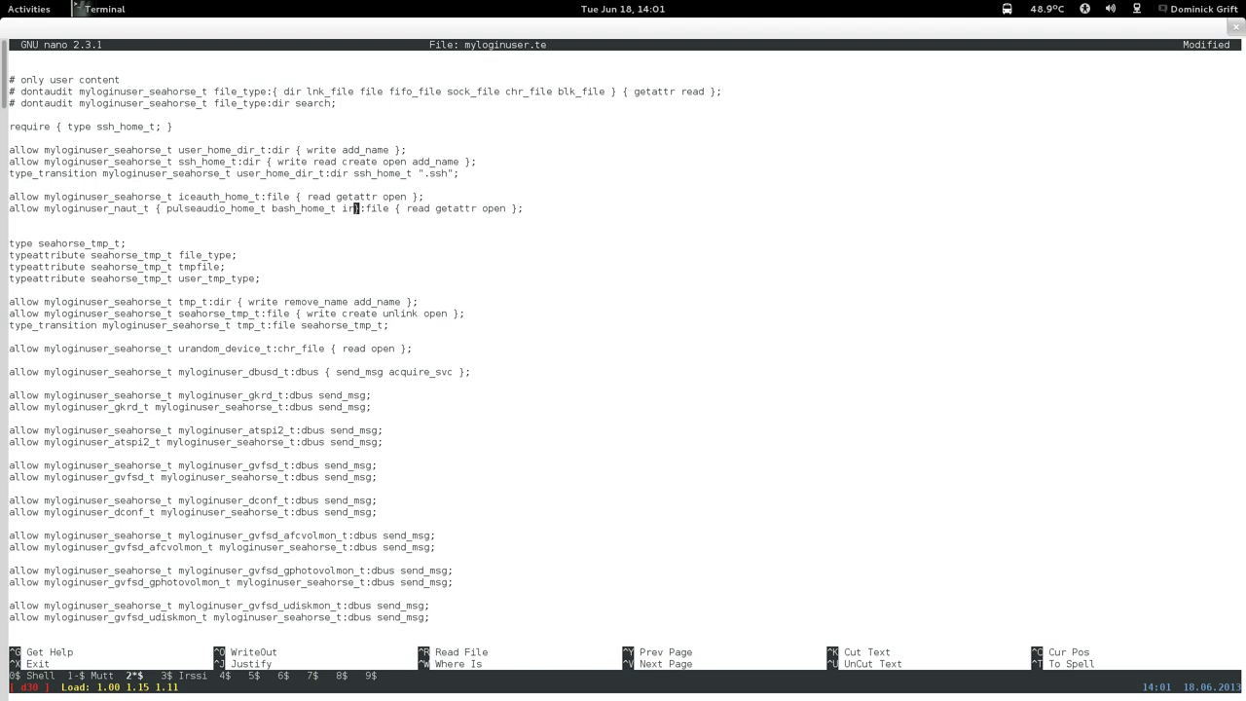
text(_jo)
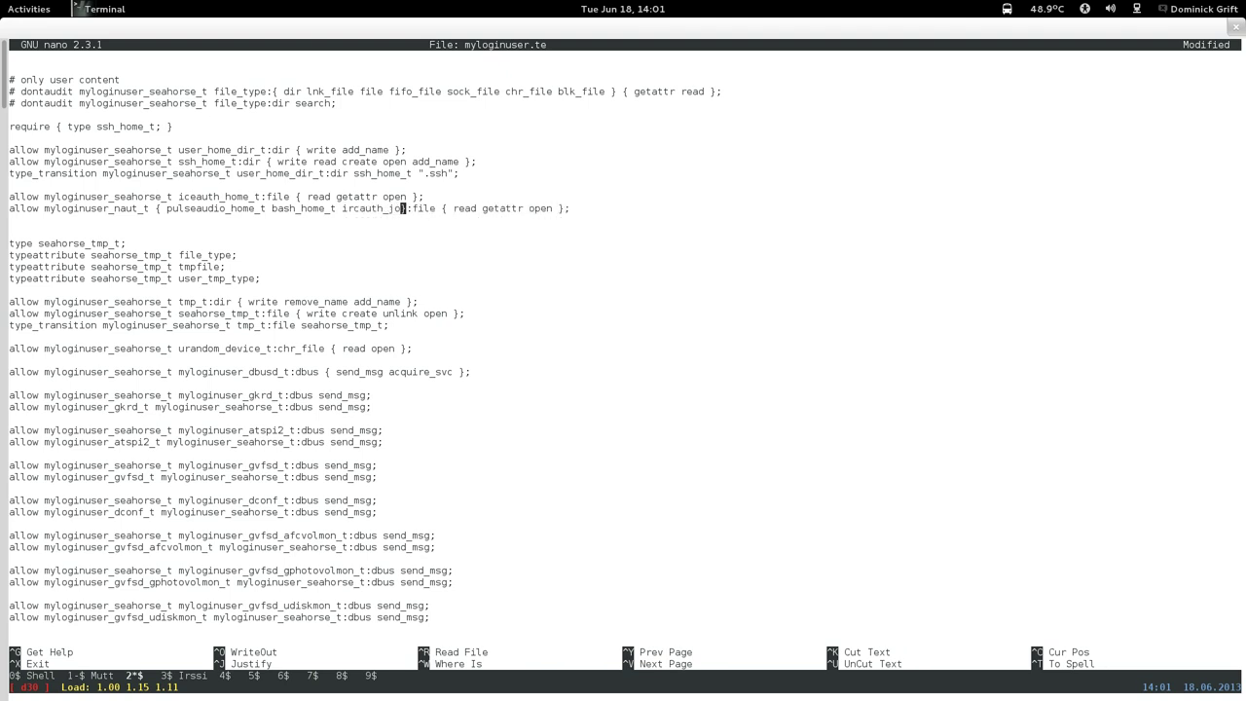
key(BackSpace)
key(BackSpace)
key(BackSpace)
key(BackSpace)
key(BackSpace)
key(BackSpace)
key(BackSpace)
key(BackSpace)
key(BackSpace)
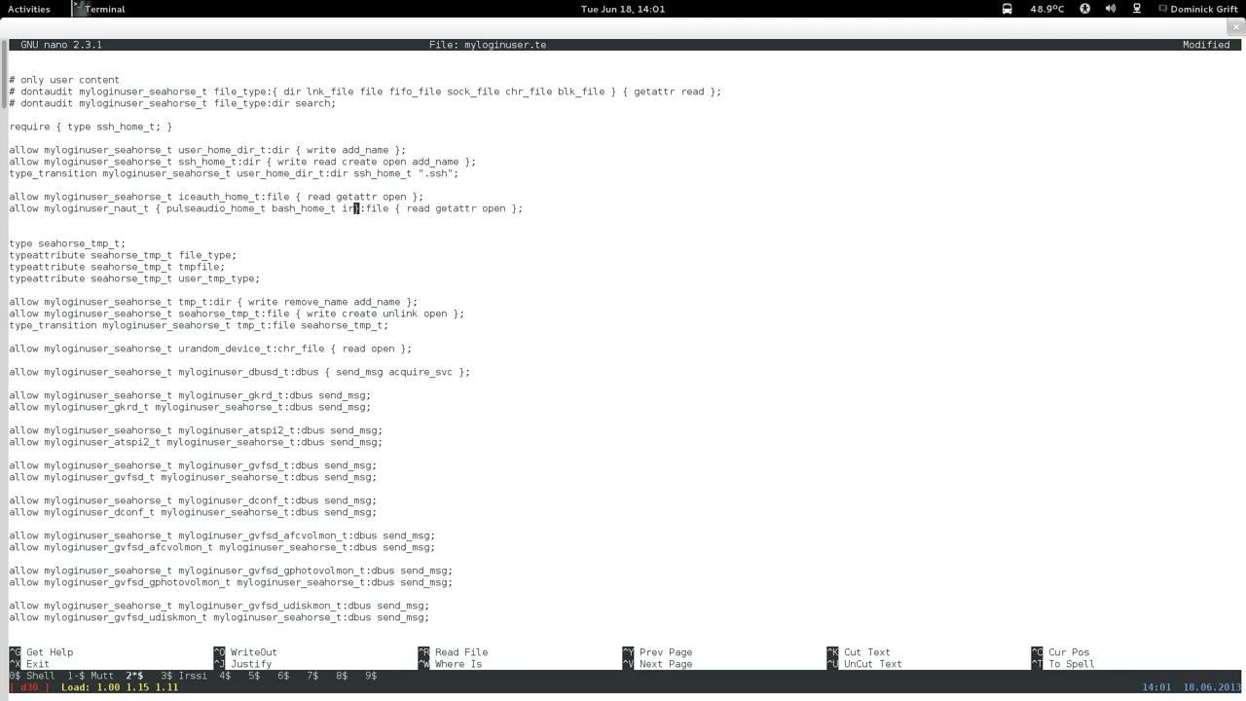
text(ceauth_ho)
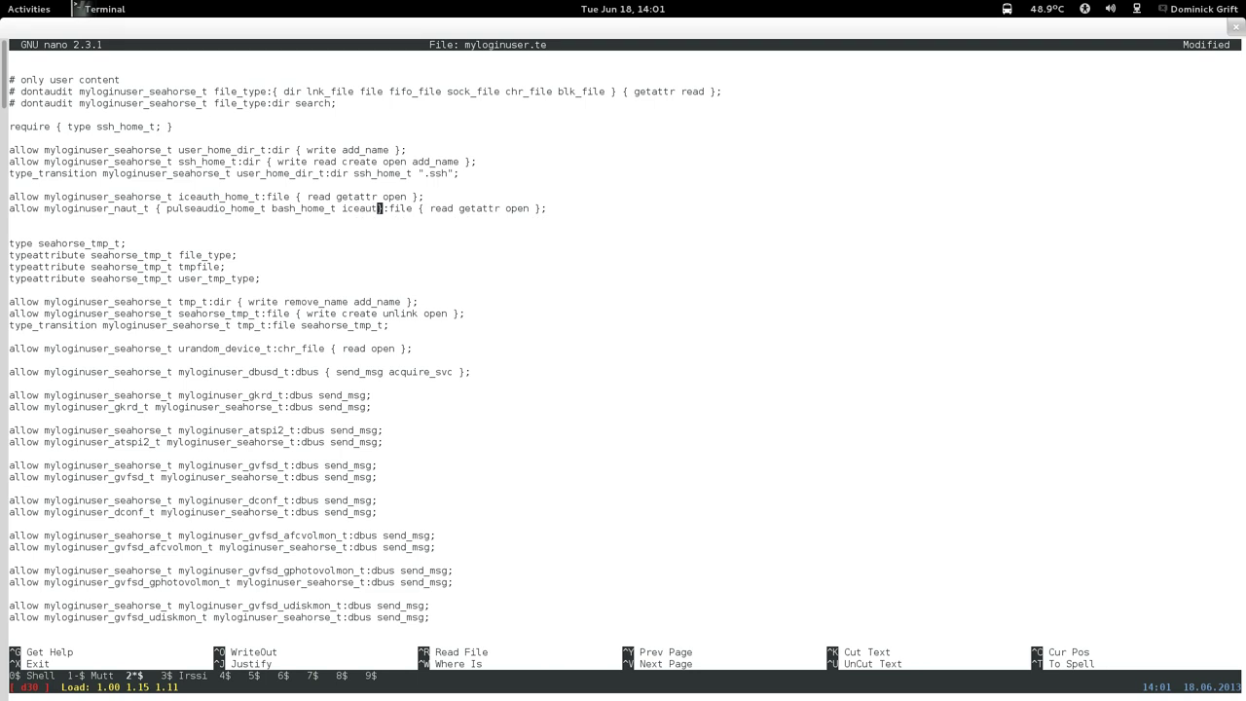
text(me_t:file)
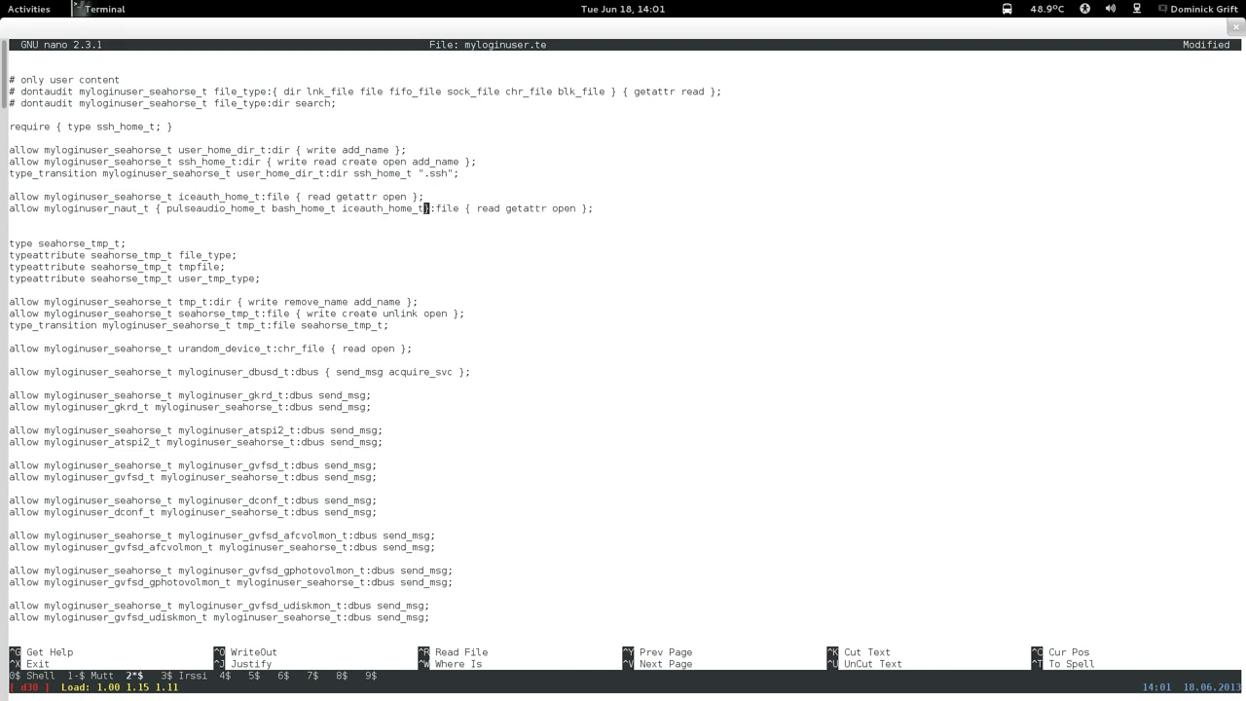
Delete the old seahorse iceauth_home_t rule and its leftover empty line.
key(Up)
key(ctrl+k)
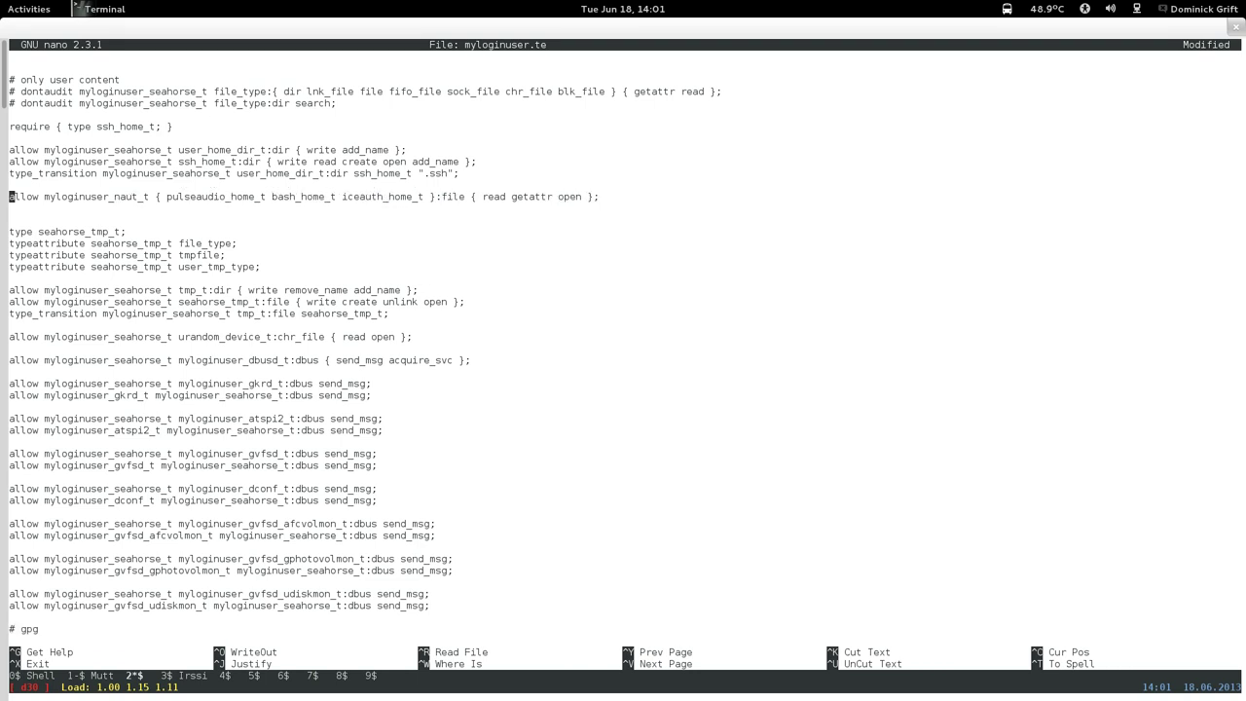
key(BackSpace)
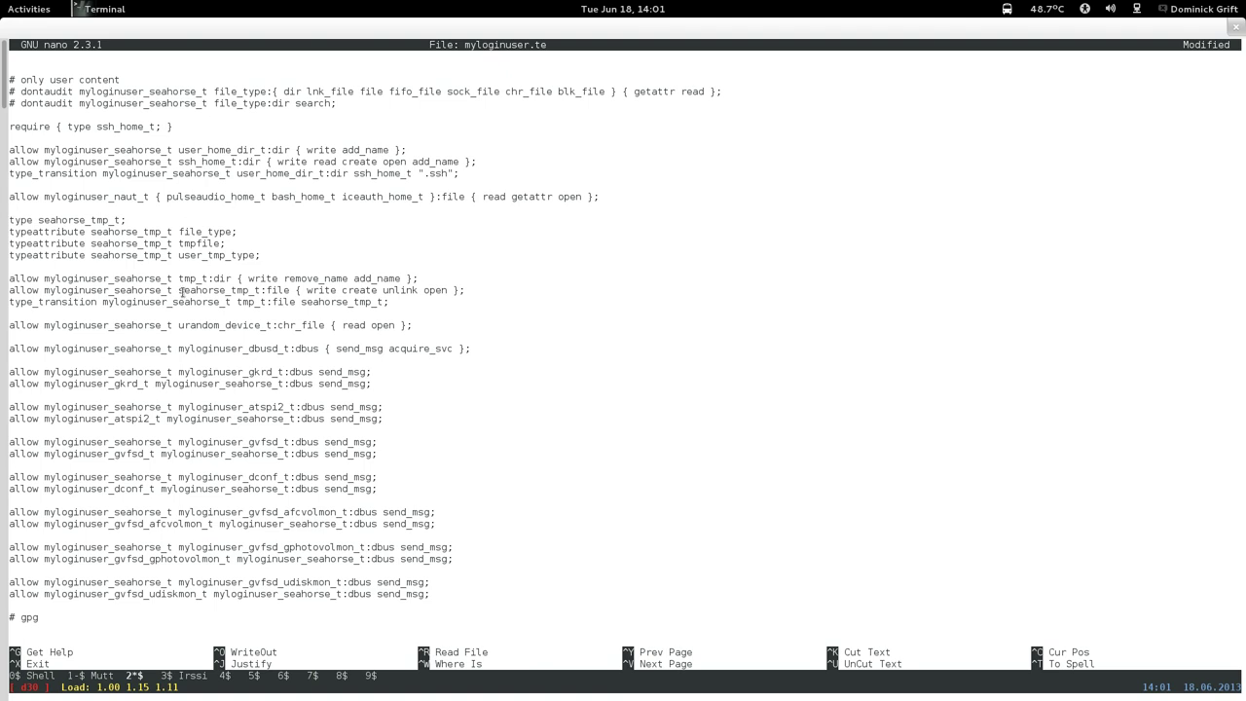
key(ctrl+y)
Page up past the gvfsd, trextract and baobab rules and copy the froller user_home_t rules with their type_transition.
key(ctrl+y)
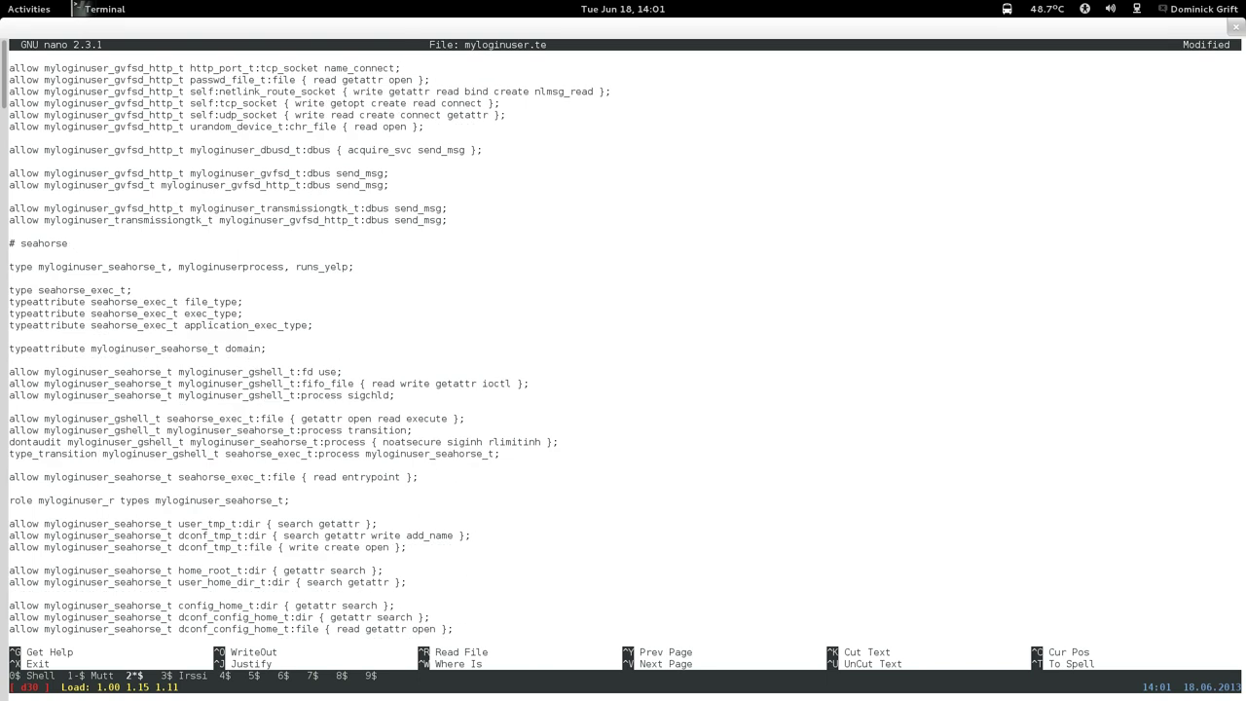
key(ctrl+y)
key(ctrl+y)
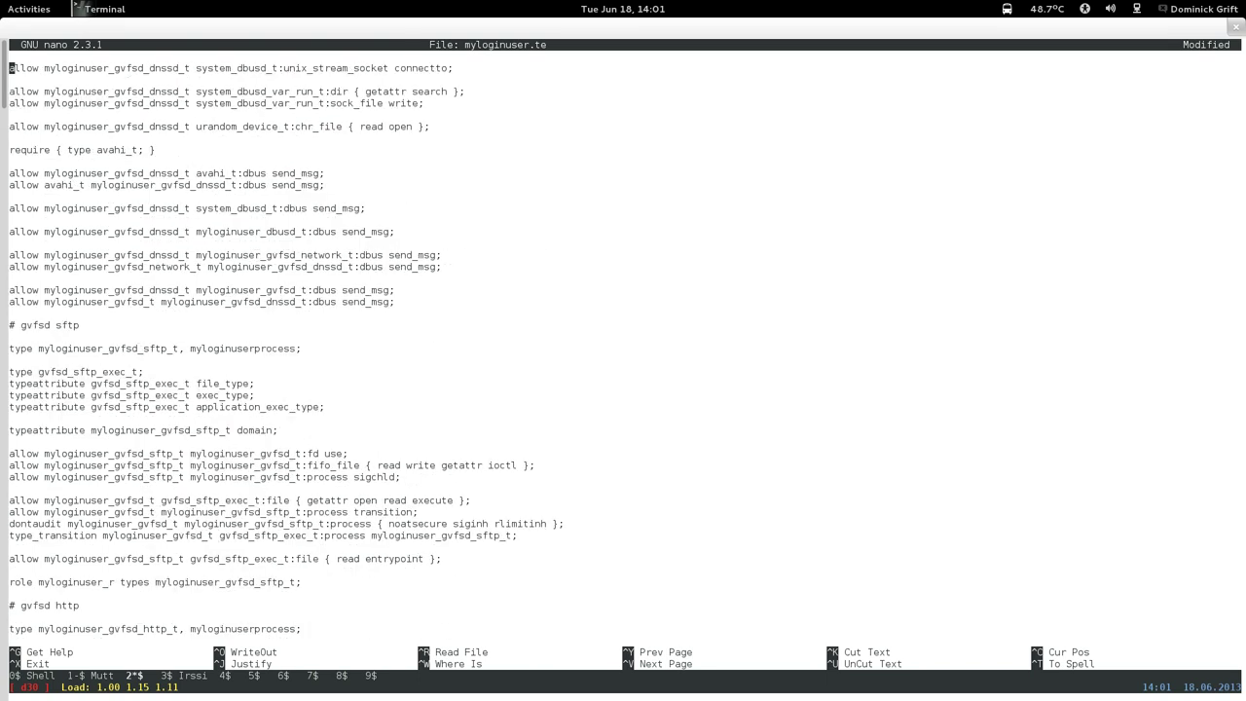
key(ctrl+y)
key(ctrl+y)
key(ctrl+y)
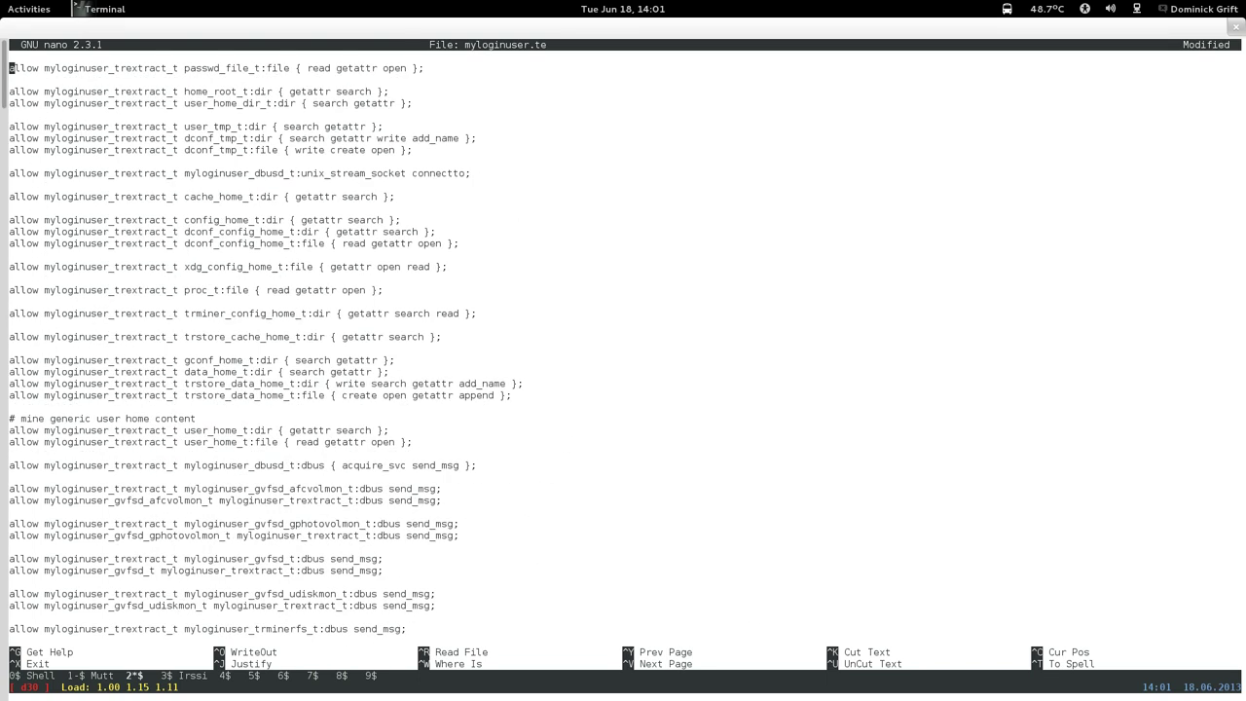
key(ctrl+y)
key(ctrl+y)
key(ctrl+y)
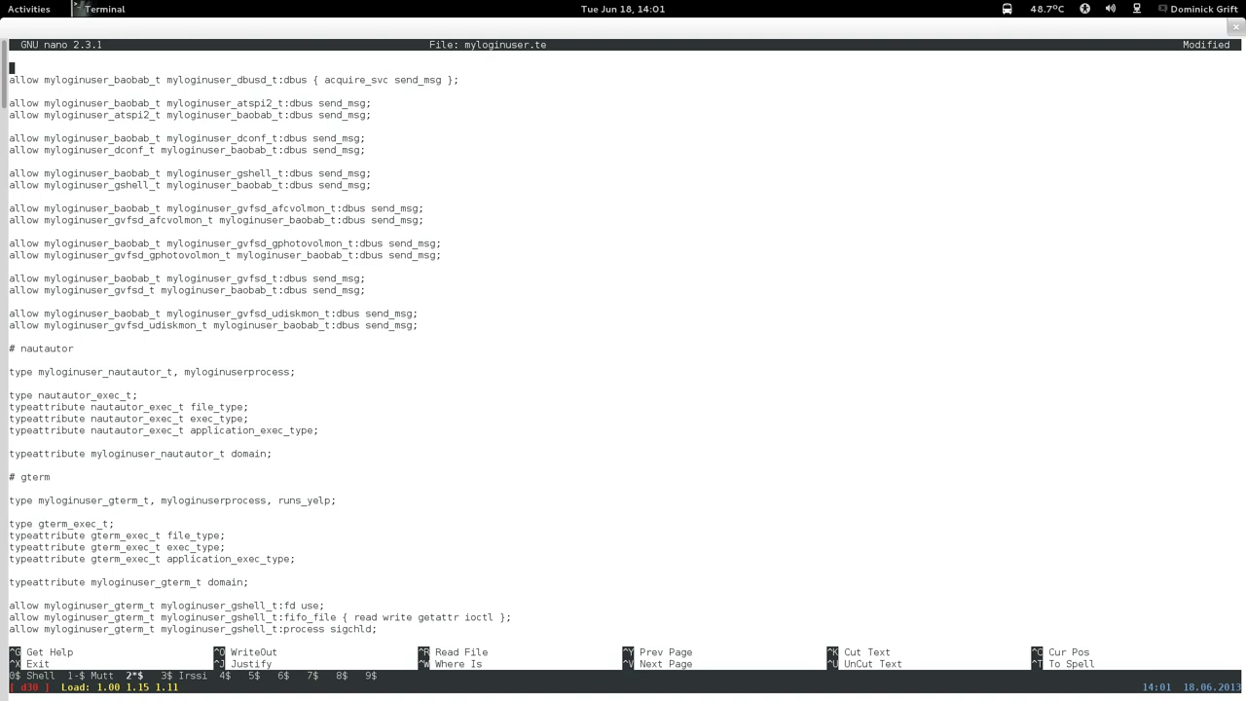
key(ctrl+y)
key(ctrl+y)
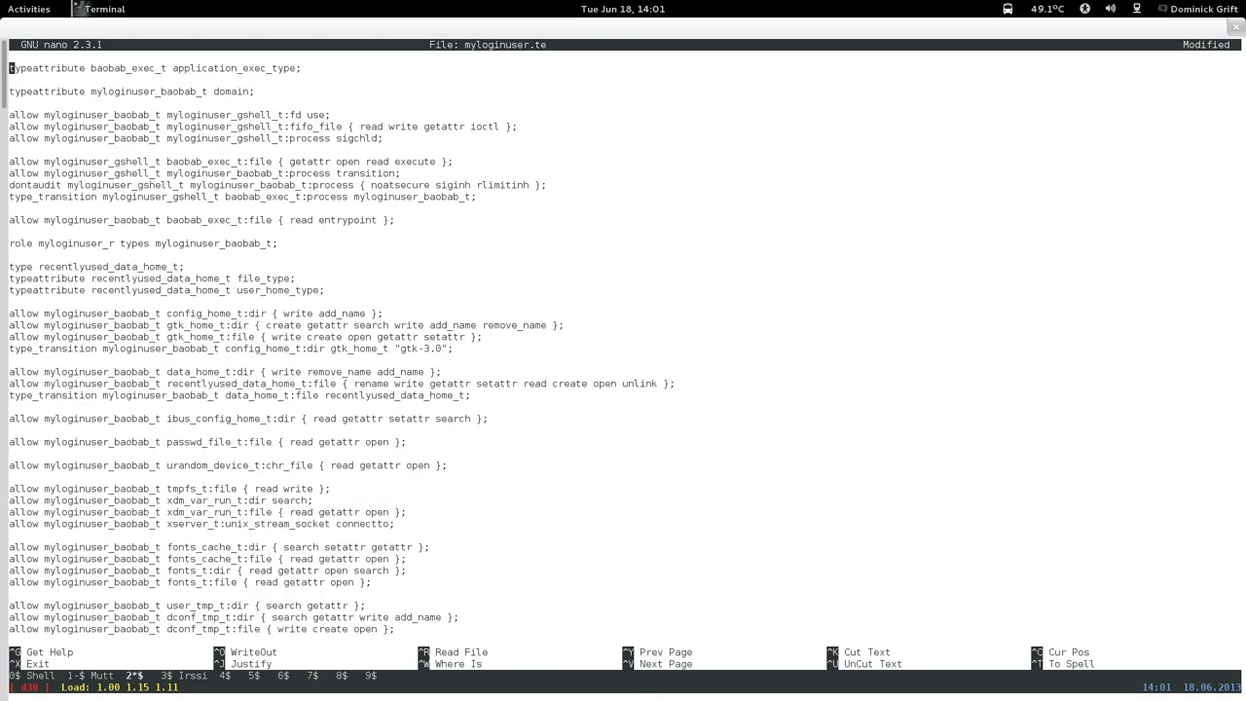
key(ctrl+y)
key(ctrl+y)
key(ctrl+y)
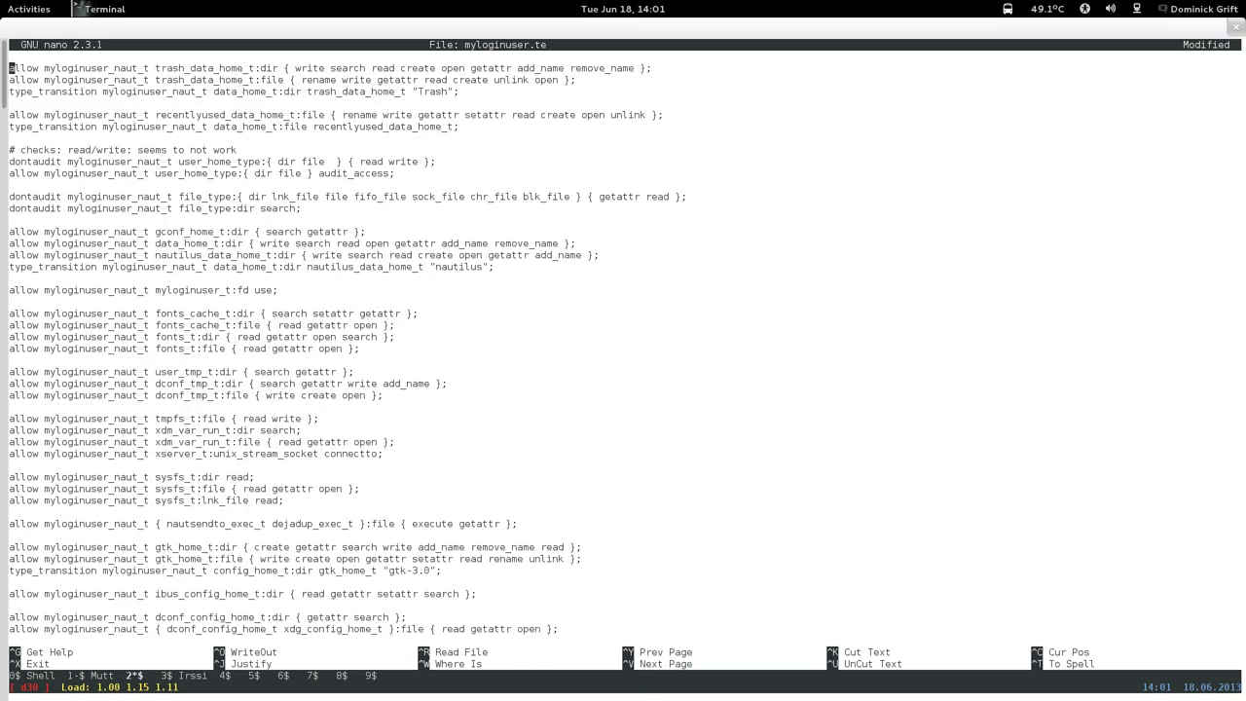
key(ctrl+y)
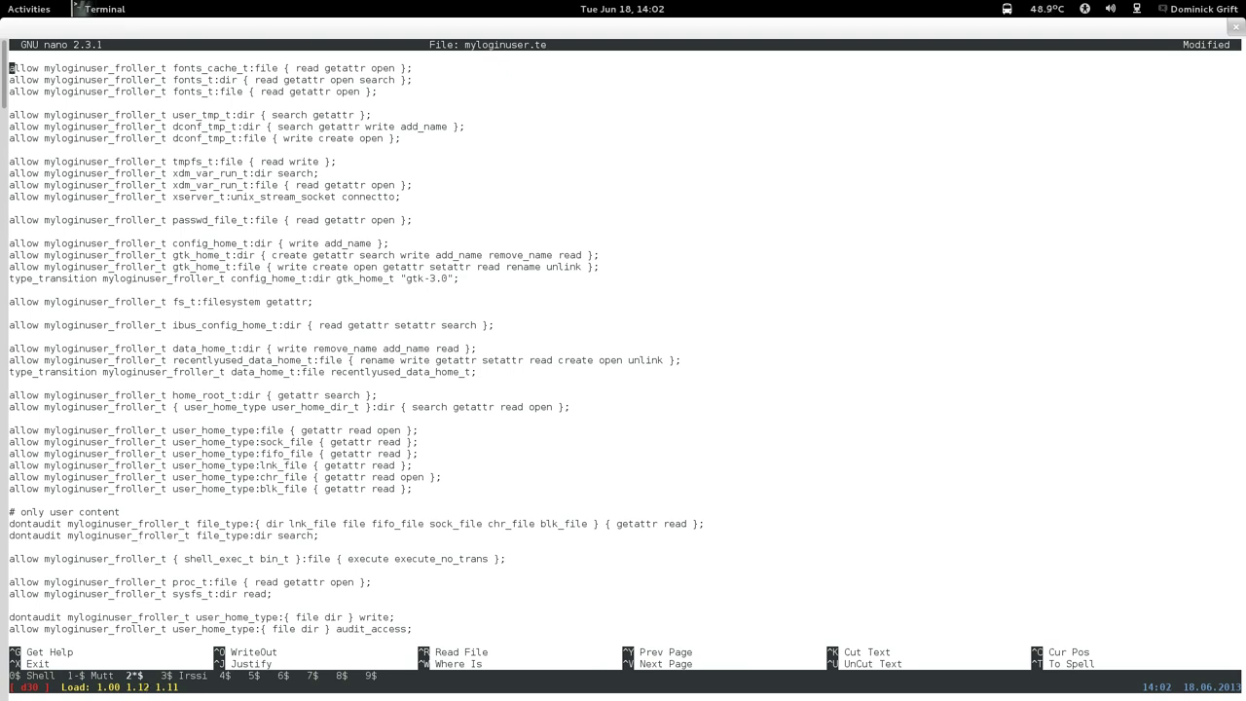
key(ctrl+v)
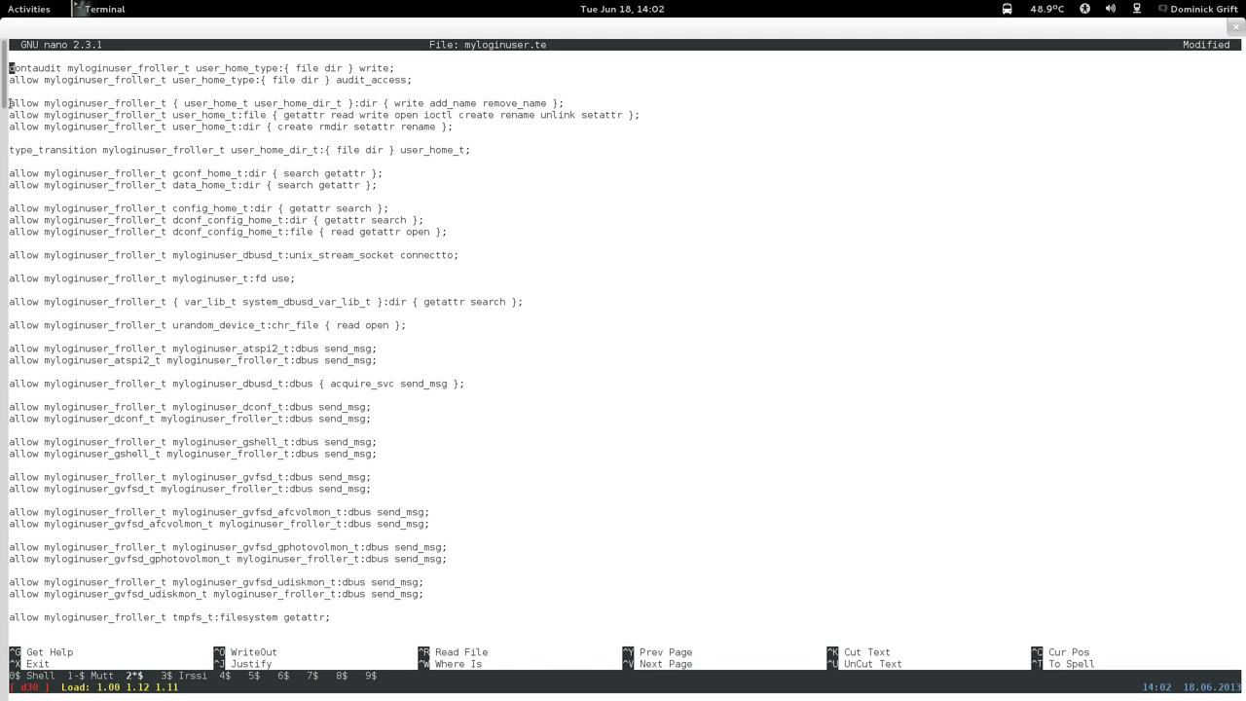
drag(10, 103, 583, 148)
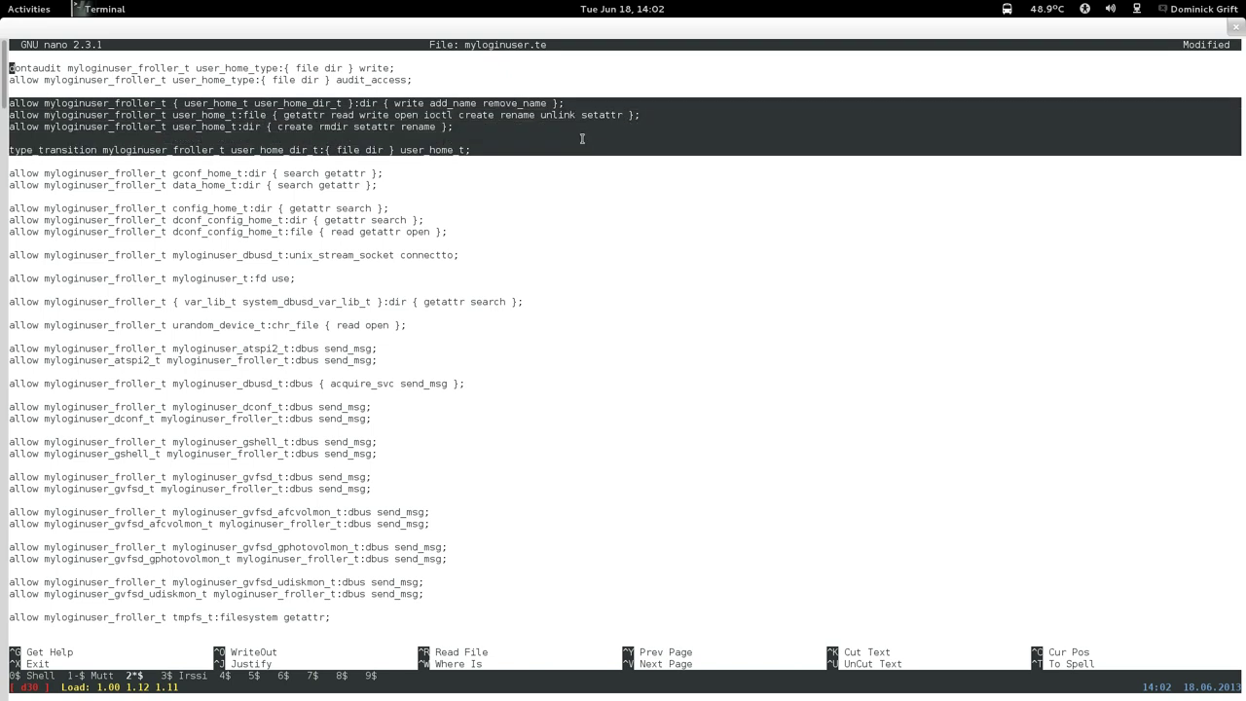
right_click(582, 132)
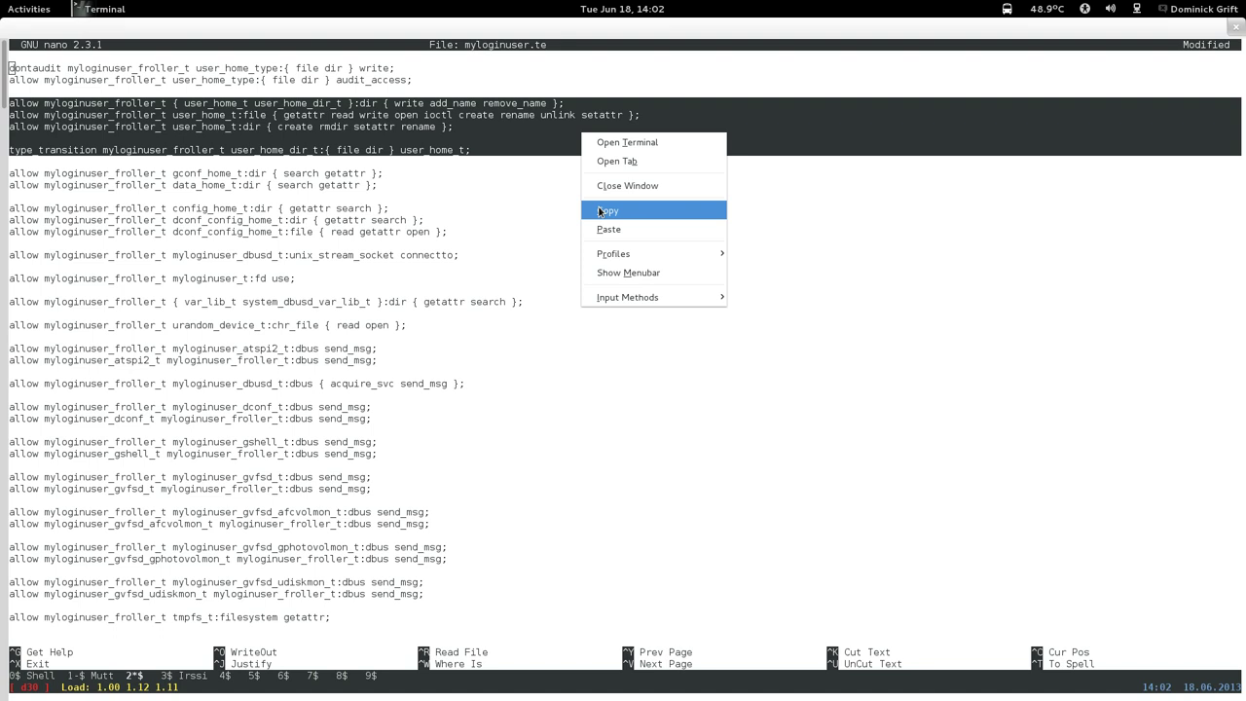
click(600, 211)
Open a blank line in myloginuser.te directly above the '# only user content' section.
key(ctrl+v)
key(ctrl+v)
key(ctrl+v)
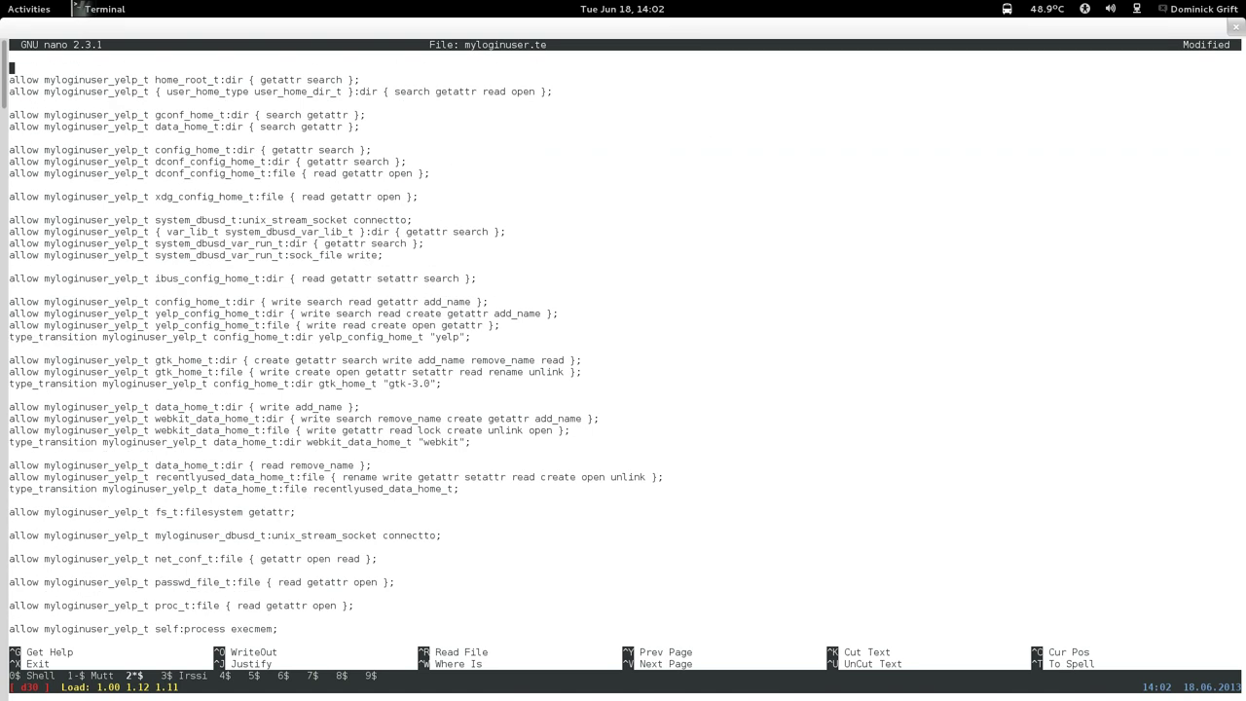
key(ctrl+v)
key(ctrl+v)
key(ctrl+v)
key(ctrl+y)
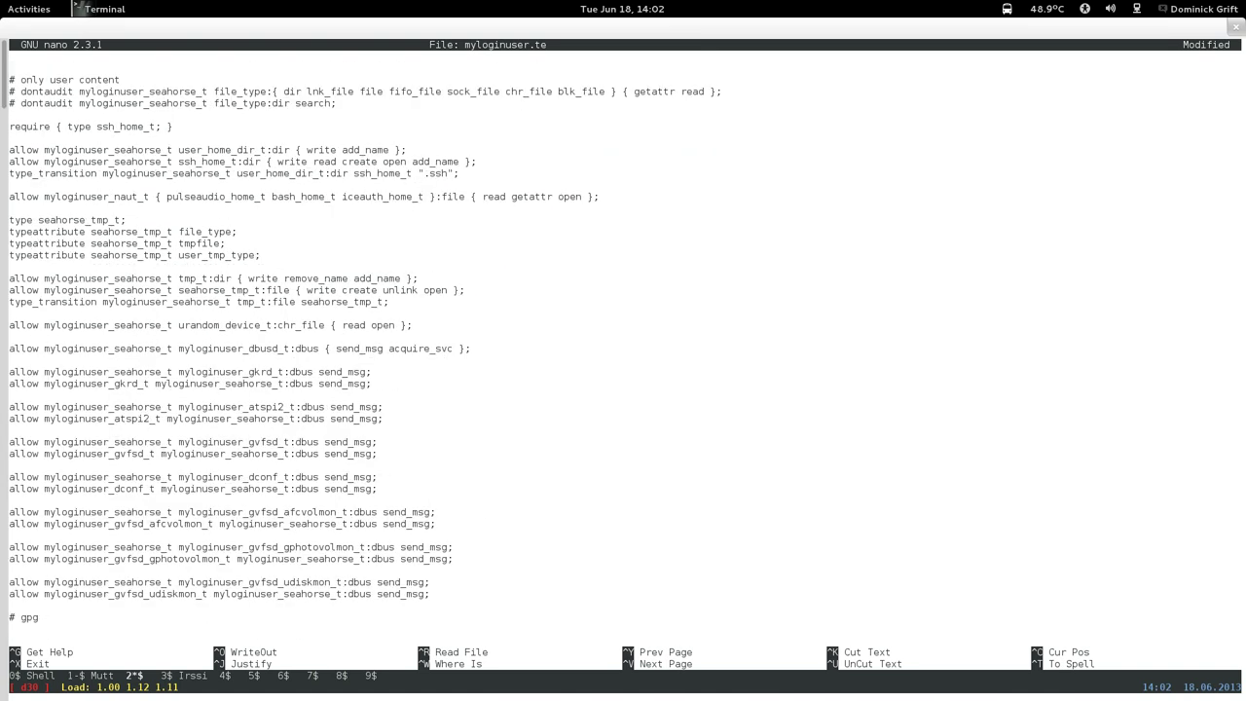
key(Down)
key(Down)
key(Down)
key(Down)
key(Down)
key(Down)
key(Down)
key(Down)
key(Down)
key(Down)
key(Down)
key(Down)
key(Down)
key(Down)
key(Down)
key(Down)
key(Down)
key(Down)
key(Down)
key(Down)
key(Down)
key(Down)
key(Down)
key(Down)
key(Down)
key(Down)
key(Down)
key(Up)
key(Up)
key(Up)
key(Up)
key(Up)
key(Up)
key(Up)
key(Up)
key(Up)
key(Up)
key(Up)
key(Up)
key(Up)
key(Up)
key(Up)
key(Up)
key(Return)
key(Return)
key(Up)
key(ctrl+k)
key(ctrl+k)
key(ctrl+v)
key(ctrl+y)
key(Up)
key(Down)
key(Down)
key(Down)
key(Down)
key(Down)
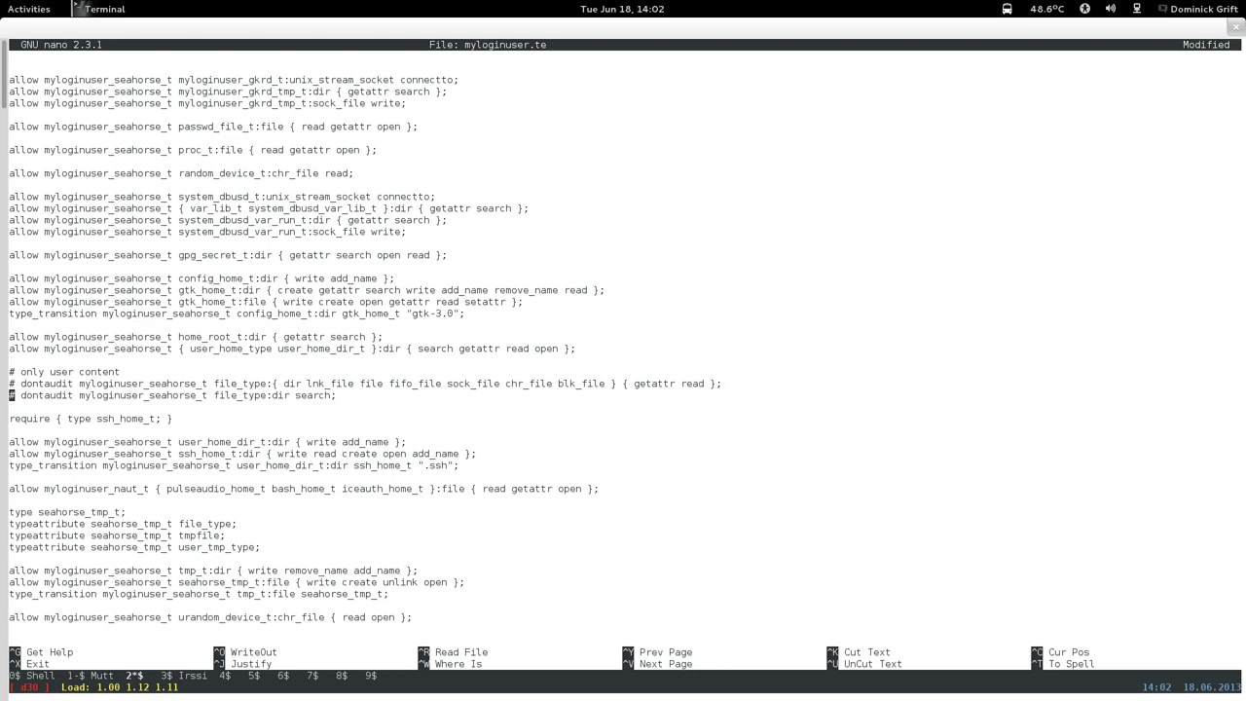
key(Up)
key(Up)
key(Up)
key(Up)
key(Return)
key(Return)
key(Return)
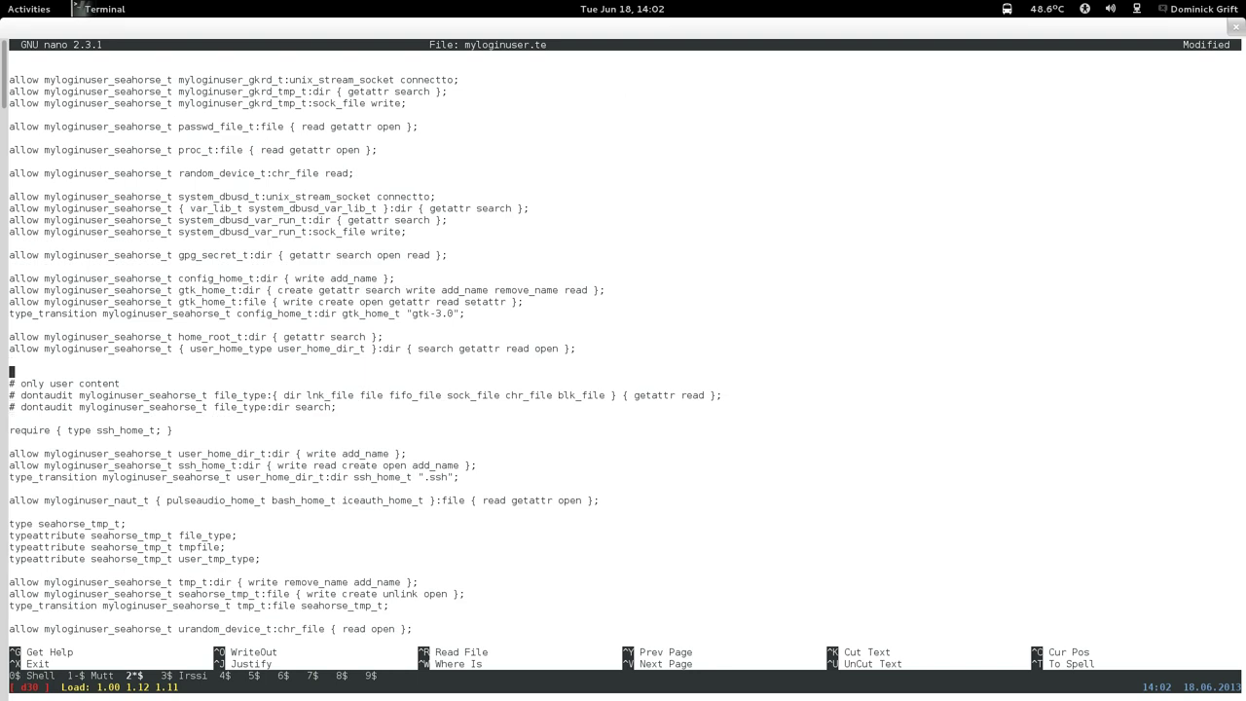
Paste the four copied froller_t rules there and remove the extra blank line.
right_click(398, 393)
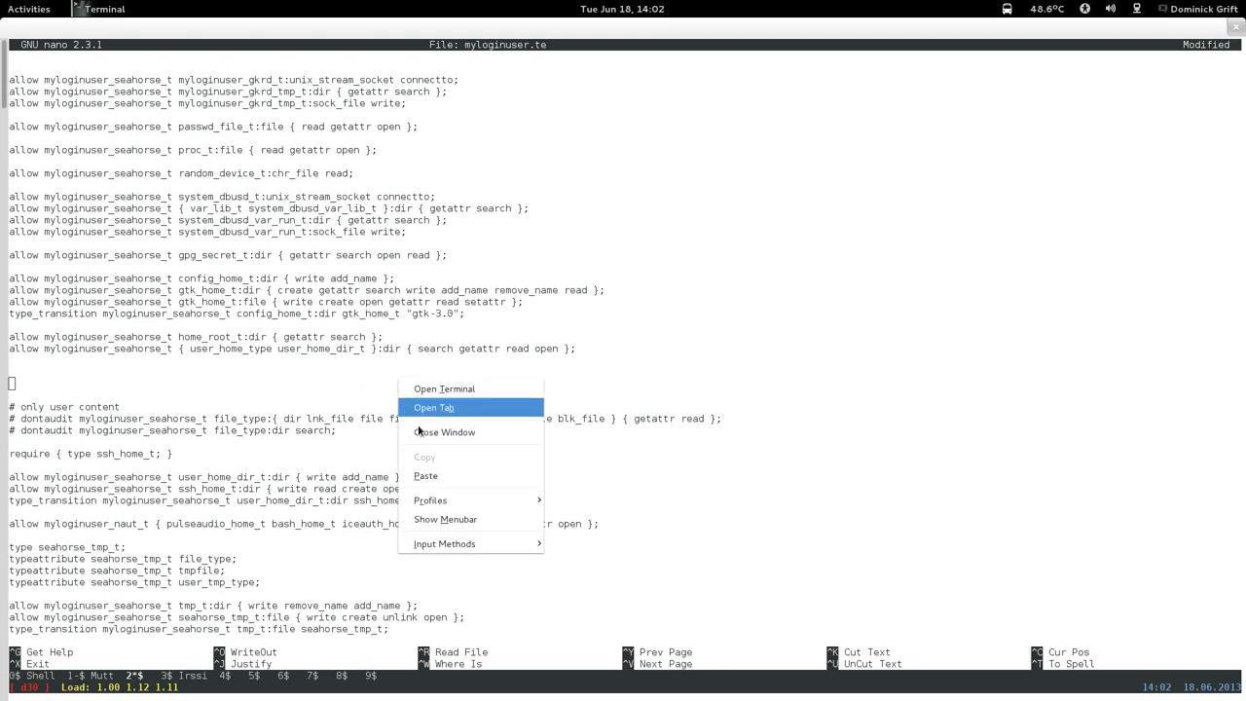
click(428, 471)
key(BackSpace)
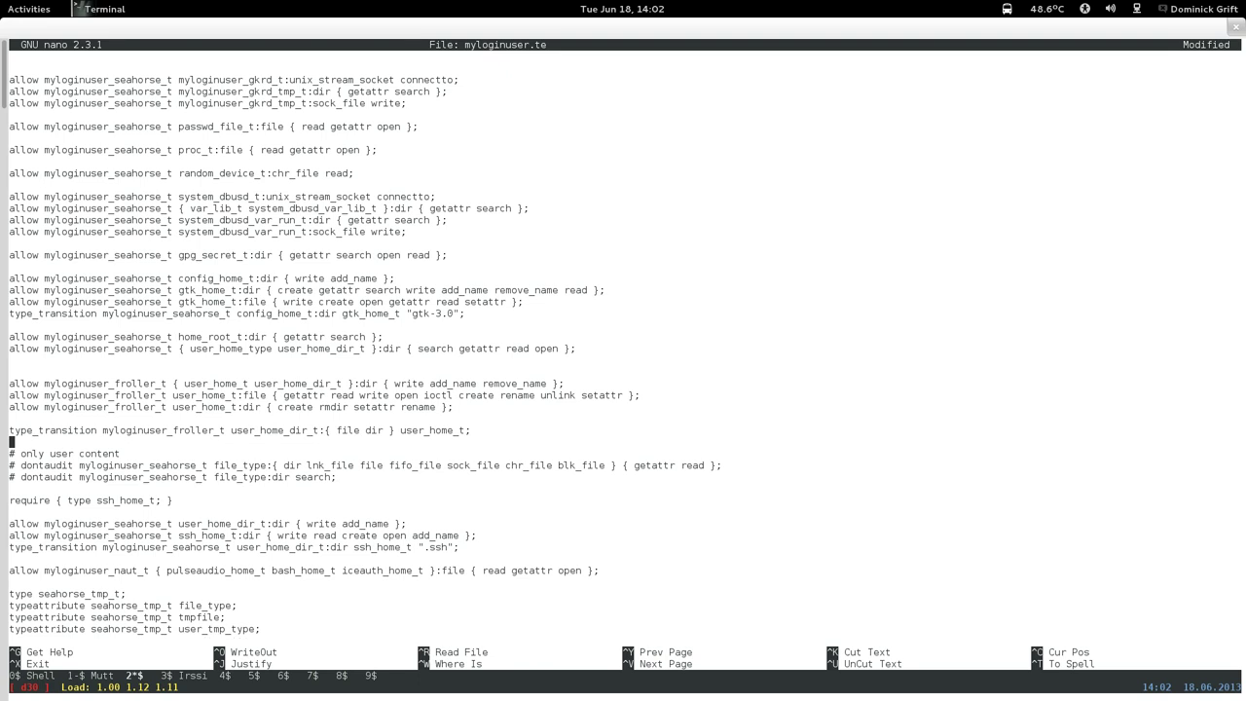
key(Left)
key(Left)
key(Left)
key(Left)
key(Left)
key(Left)
key(Left)
key(Left)
key(Left)
key(Left)
key(Left)
key(Left)
key(Left)
key(Left)
key(Left)
key(Left)
key(Left)
Trim the type_transition rule's class list down to just file.
key(Right)
key(Right)
key(Right)
key(BackSpace)
key(BackSpace)
key(BackSpace)
key(BackSpace)
key(BackSpace)
key(BackSpace)
key(Left)
key(Left)
key(Left)
key(Left)
key(BackSpace)
key(BackSpace)
key(Left)
key(Left)
key(Left)
key(Left)
key(Left)
key(Left)
key(Left)
key(Left)
key(Left)
key(Left)
key(Left)
key(Left)
key(Left)
key(Left)
key(Left)
key(Left)
key(Left)
key(Left)
key(Left)
key(BackSpace)
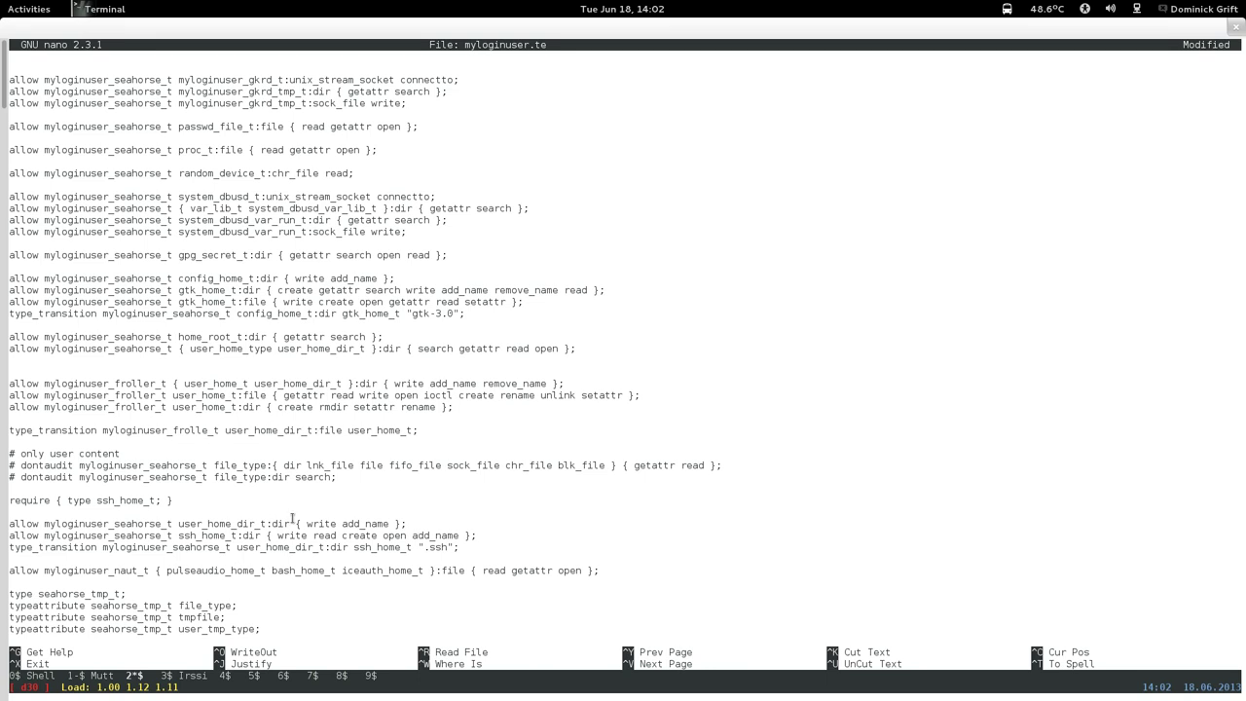
Change the pulseaudio_home_t rule's naut domain and the type_transition domain to seahorse.
key(Down)
key(Down)
key(Down)
key(Down)
key(Down)
key(Down)
key(Down)
key(Down)
key(Down)
key(Down)
key(Down)
key(Down)
key(Down)
key(Up)
key(Left)
key(Left)
key(Left)
key(Left)
key(Left)
key(Left)
key(Left)
key(Left)
key(Left)
key(Left)
key(Left)
key(Left)
key(Left)
key(Delete)
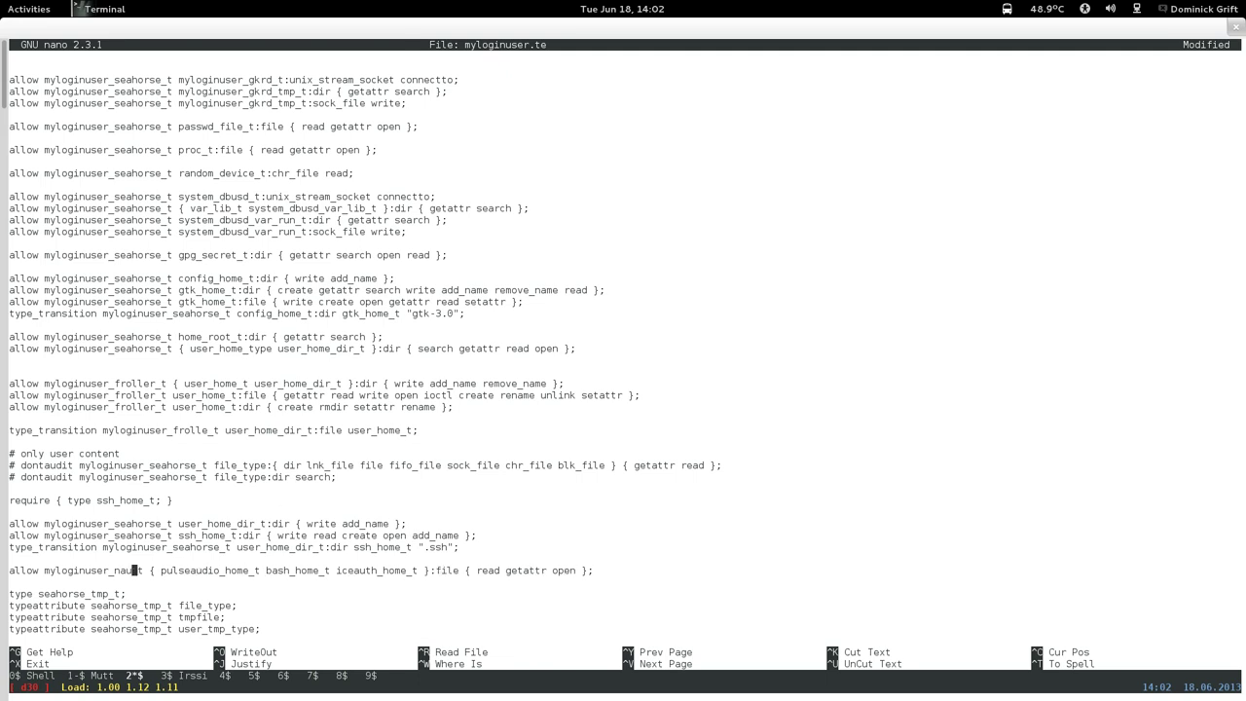
key(BackSpace)
key(BackSpace)
key(BackSpace)
text(seahorse)
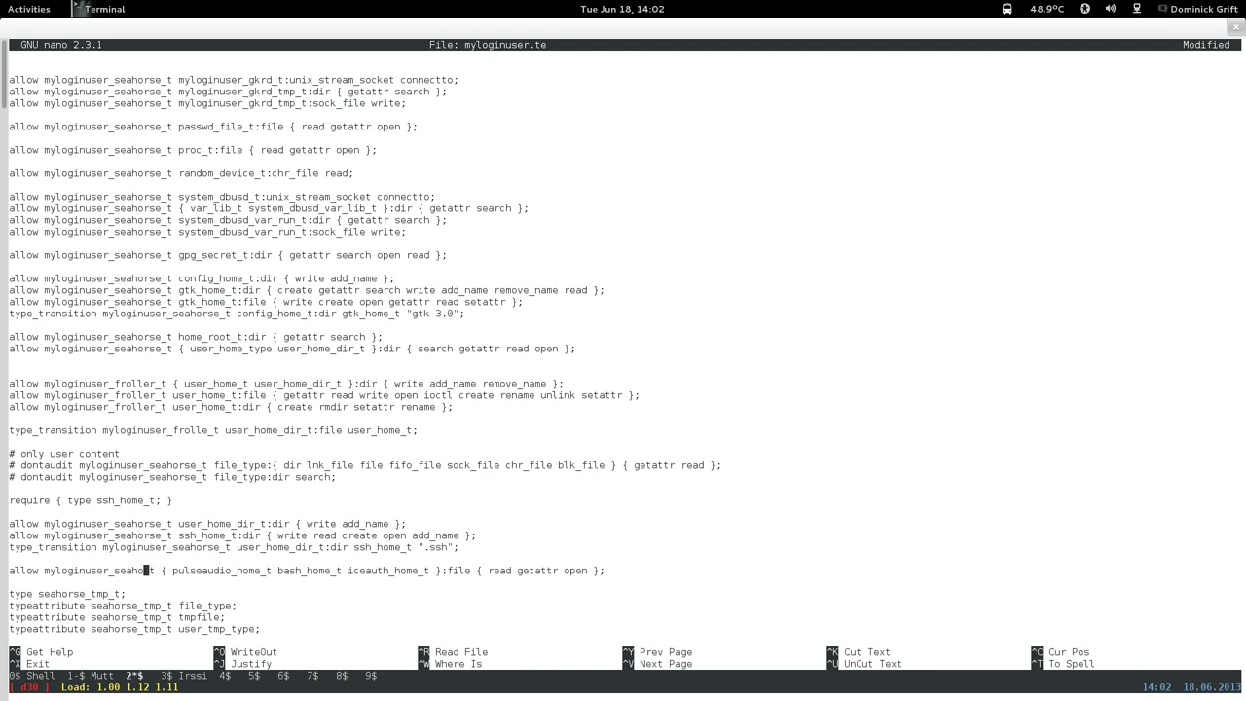
key(Up)
key(Up)
key(Up)
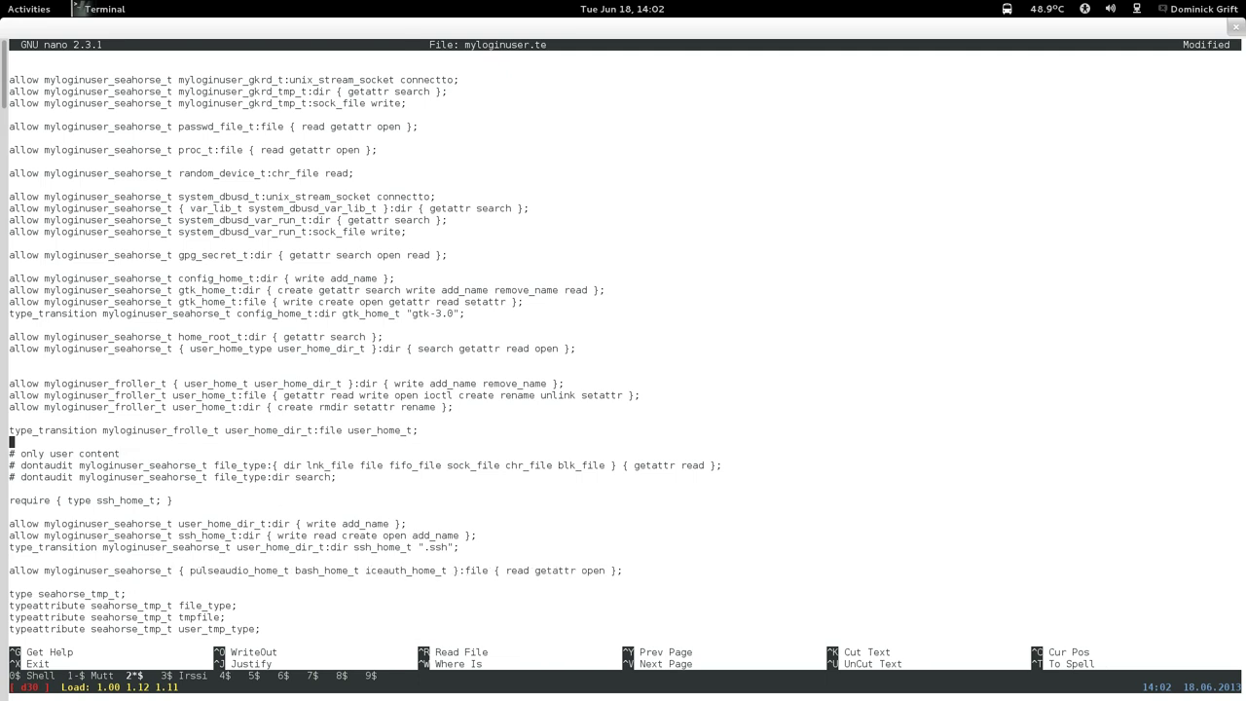
key(Right)
key(Right)
key(Right)
key(Right)
key(Right)
key(Right)
key(Right)
key(Right)
key(BackSpace)
key(BackSpace)
key(BackSpace)
key(BackSpace)
key(BackSpace)
key(BackSpace)
key(BackSpace)
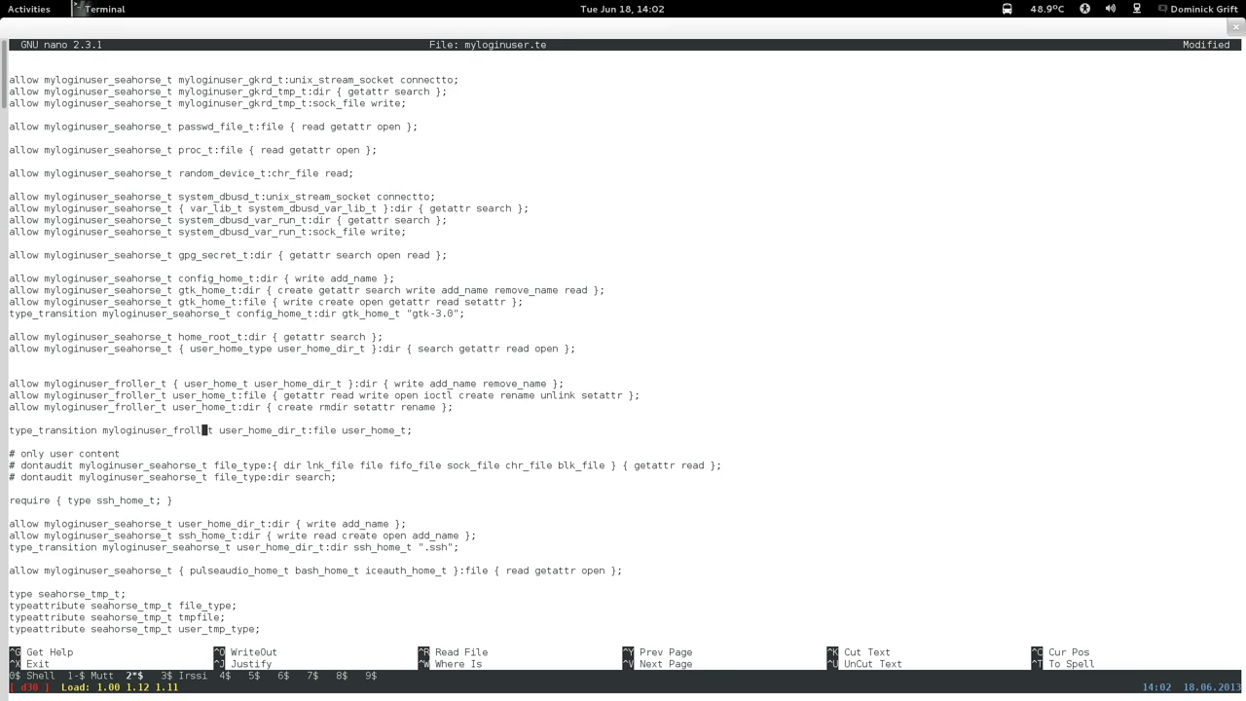
text(seaho)
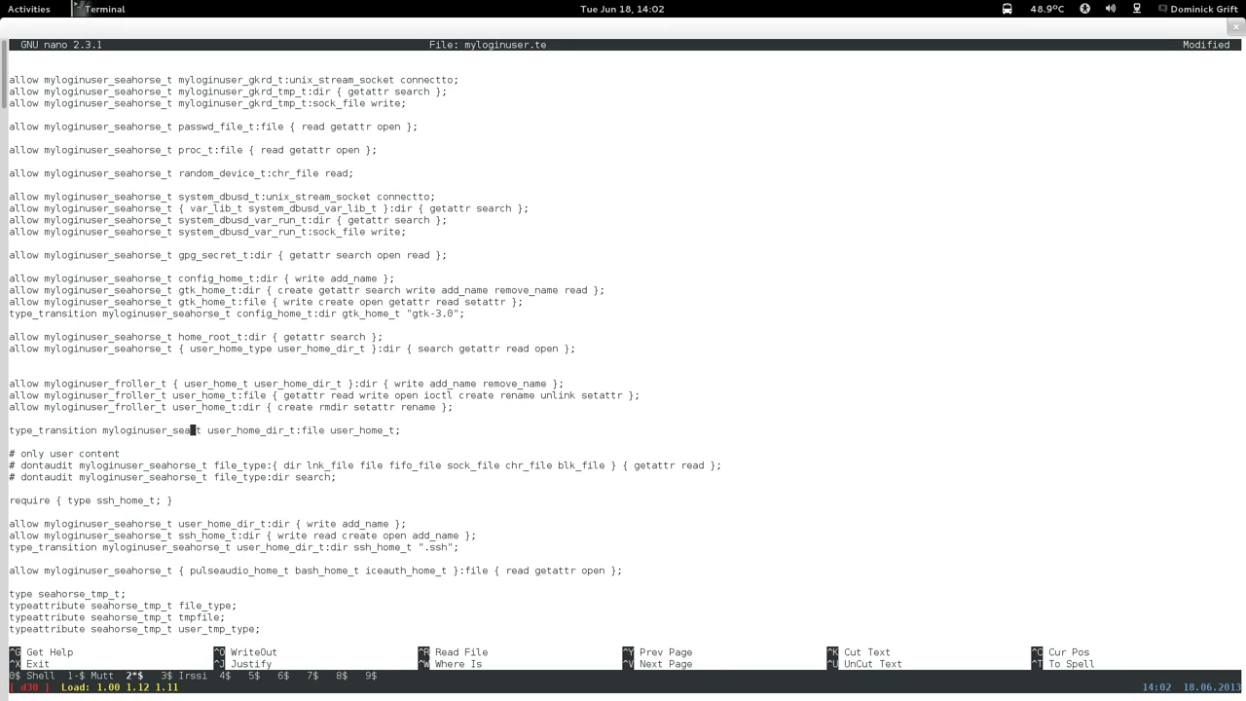
text(rse)
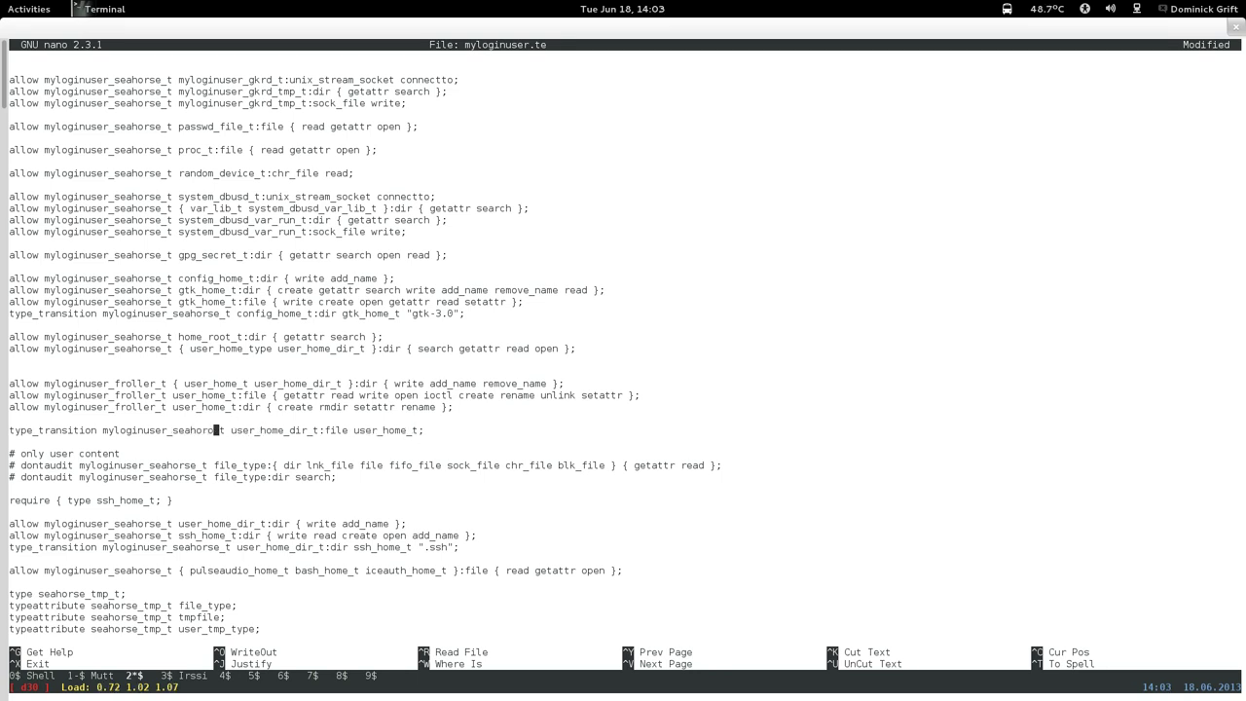
Delete the froller create rmdir rule and drop remove_name, read and trailing file permissions.
key(Up)
key(Up)
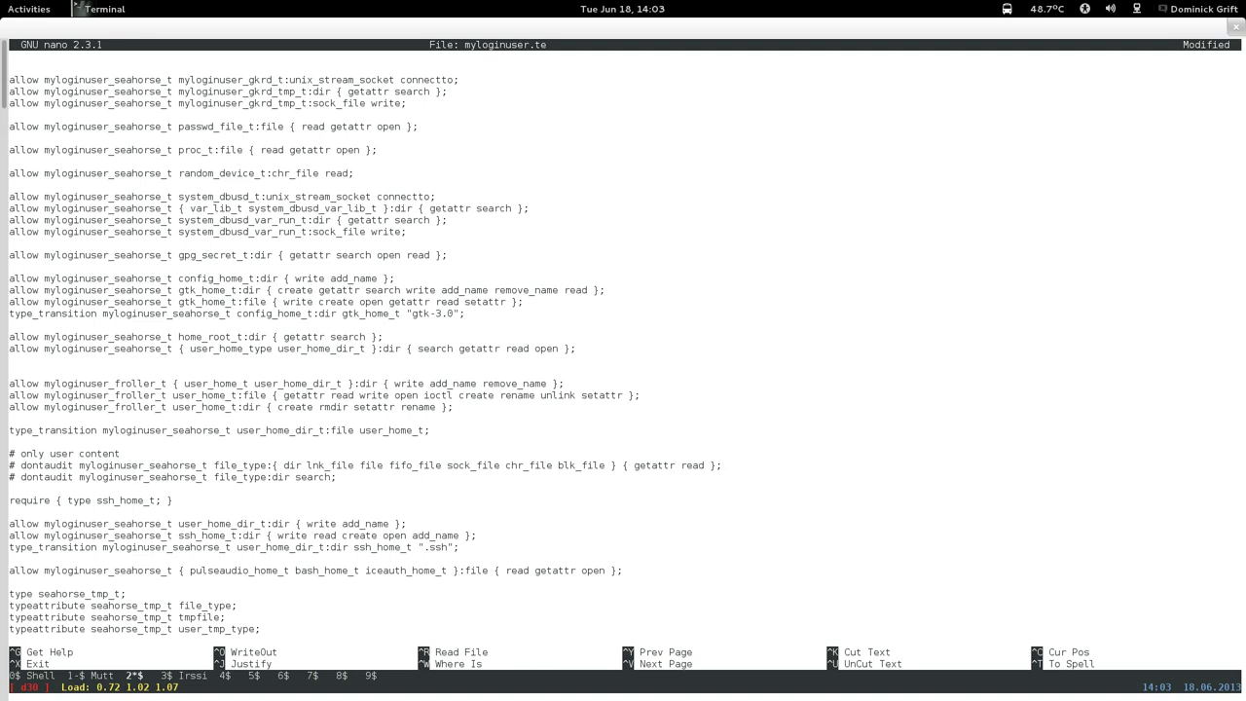
key(Right)
key(Right)
key(Right)
key(Right)
key(Right)
key(Right)
key(Right)
key(Right)
key(Right)
key(Right)
key(Right)
key(Right)
key(Right)
key(Right)
key(Right)
key(Right)
key(Right)
key(Right)
key(ctrl+k)
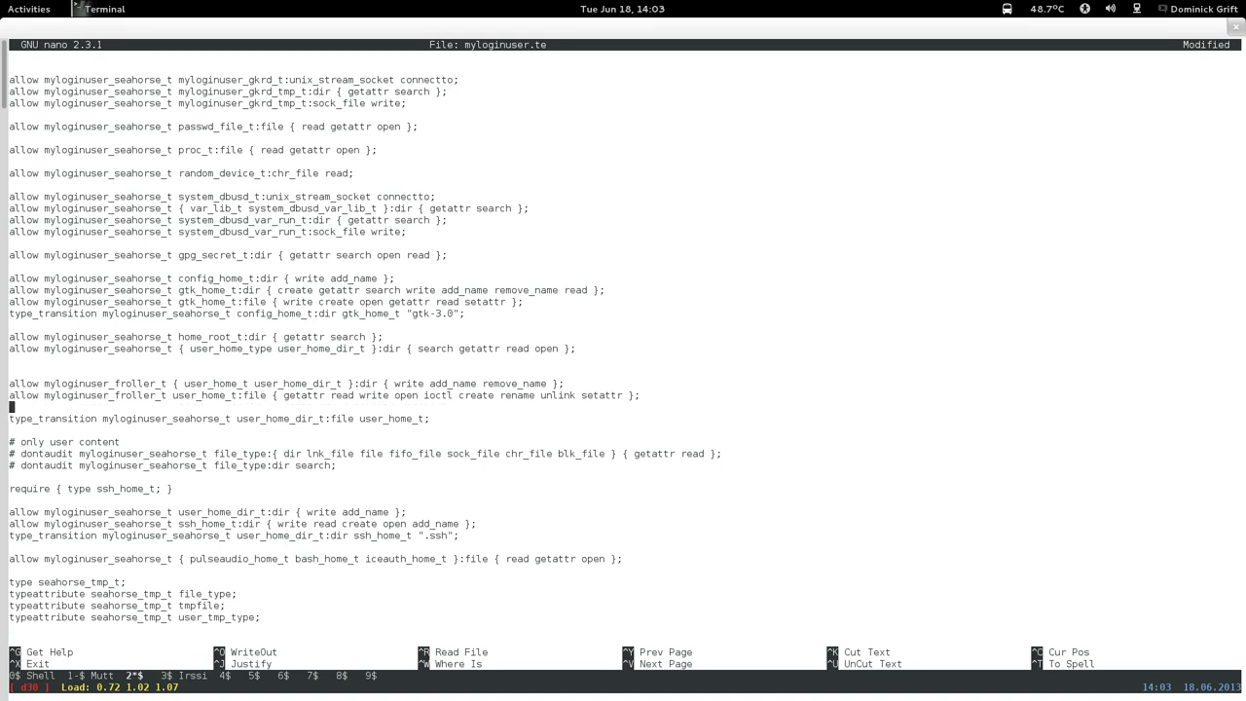
key(Up)
key(Left)
key(Left)
key(Left)
key(Left)
key(BackSpace)
key(BackSpace)
key(BackSpace)
key(BackSpace)
key(BackSpace)
key(BackSpace)
key(BackSpace)
key(BackSpace)
key(BackSpace)
key(BackSpace)
key(BackSpace)
key(BackSpace)
key(Left)
key(Left)
key(Left)
key(Left)
key(Left)
key(Left)
key(Left)
key(Left)
key(Left)
key(Left)
key(Left)
key(Left)
key(Left)
key(Left)
key(Left)
key(Left)
key(Left)
key(Left)
key(Left)
key(Left)
key(Right)
key(Right)
key(Right)
key(Right)
key(Right)
key(Right)
key(Right)
key(Right)
key(Right)
key(Right)
key(Right)
key(Right)
key(Right)
key(Right)
key(Right)
key(Right)
key(Right)
key(Right)
key(Right)
key(Right)
key(Right)
key(Right)
key(Right)
key(Right)
key(Right)
key(Right)
key(Right)
key(Right)
key(Right)
key(Right)
key(Right)
key(Right)
key(Right)
key(Right)
key(BackSpace)
key(BackSpace)
key(BackSpace)
key(BackSpace)
key(BackSpace)
key(BackSpace)
key(BackSpace)
key(BackSpace)
key(BackSpace)
key(BackSpace)
key(BackSpace)
key(BackSpace)
key(BackSpace)
key(BackSpace)
key(BackSpace)
key(BackSpace)
key(BackSpace)
key(BackSpace)
key(BackSpace)
key(BackSpace)
key(BackSpace)
key(BackSpace)
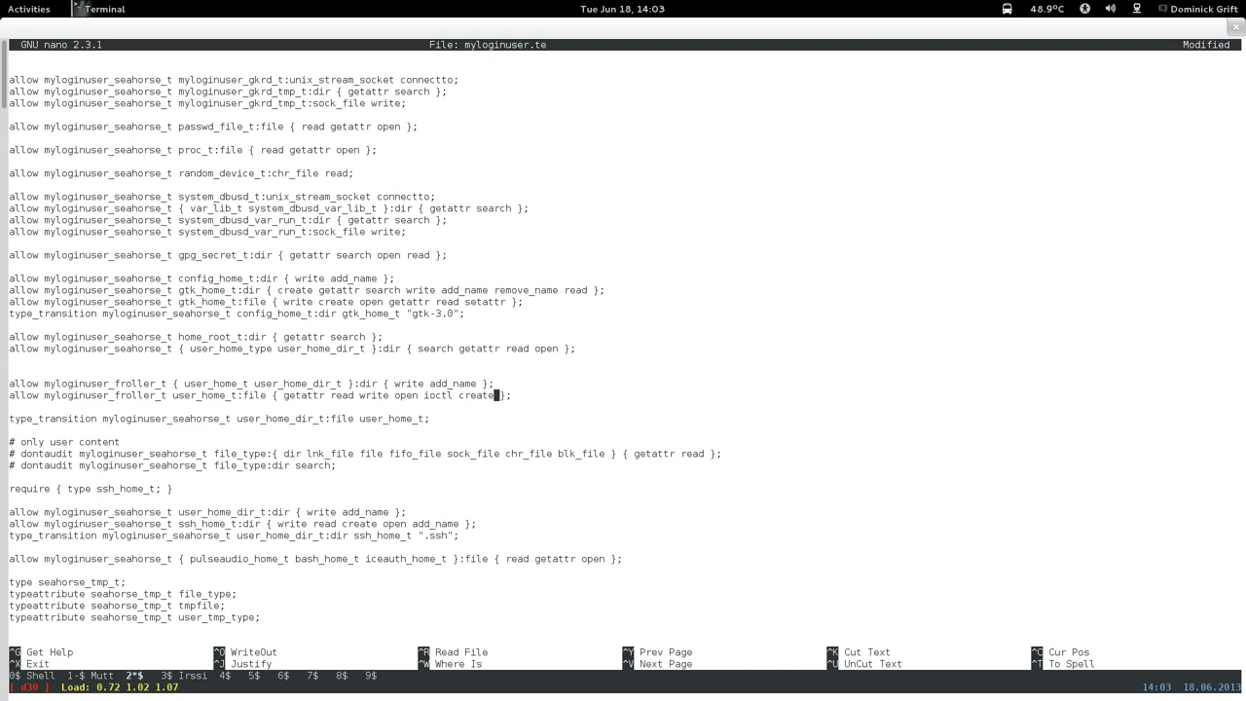
key(Left)
key(Left)
key(Left)
key(Left)
key(Left)
key(Left)
key(Left)
key(Left)
key(Left)
key(Left)
key(Left)
key(Left)
key(Left)
key(Left)
key(Left)
key(Left)
key(Left)
key(Left)
key(Left)
key(Left)
key(BackSpace)
key(BackSpace)
key(BackSpace)
key(BackSpace)
key(BackSpace)
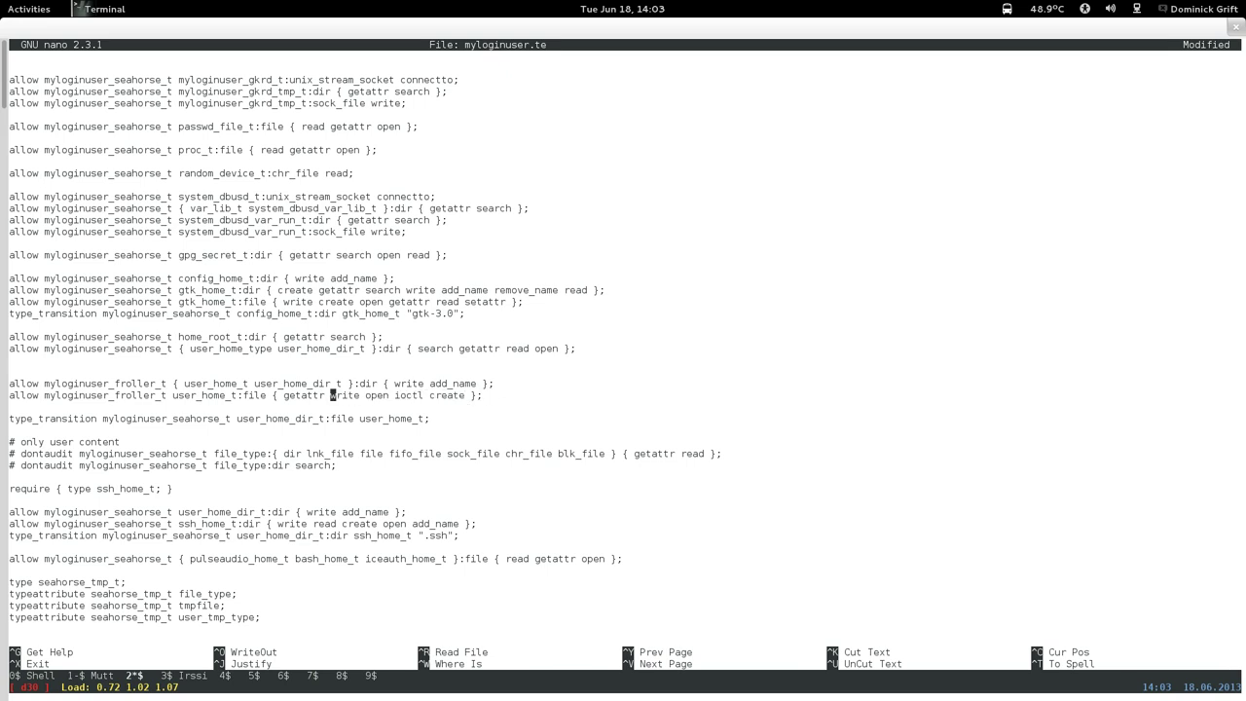
Save myloginuser.te, exit nano, and rerun the audit2allow check.
key(ctrl+x)
key(y)
key(Return)
key(Up)
key(Return)
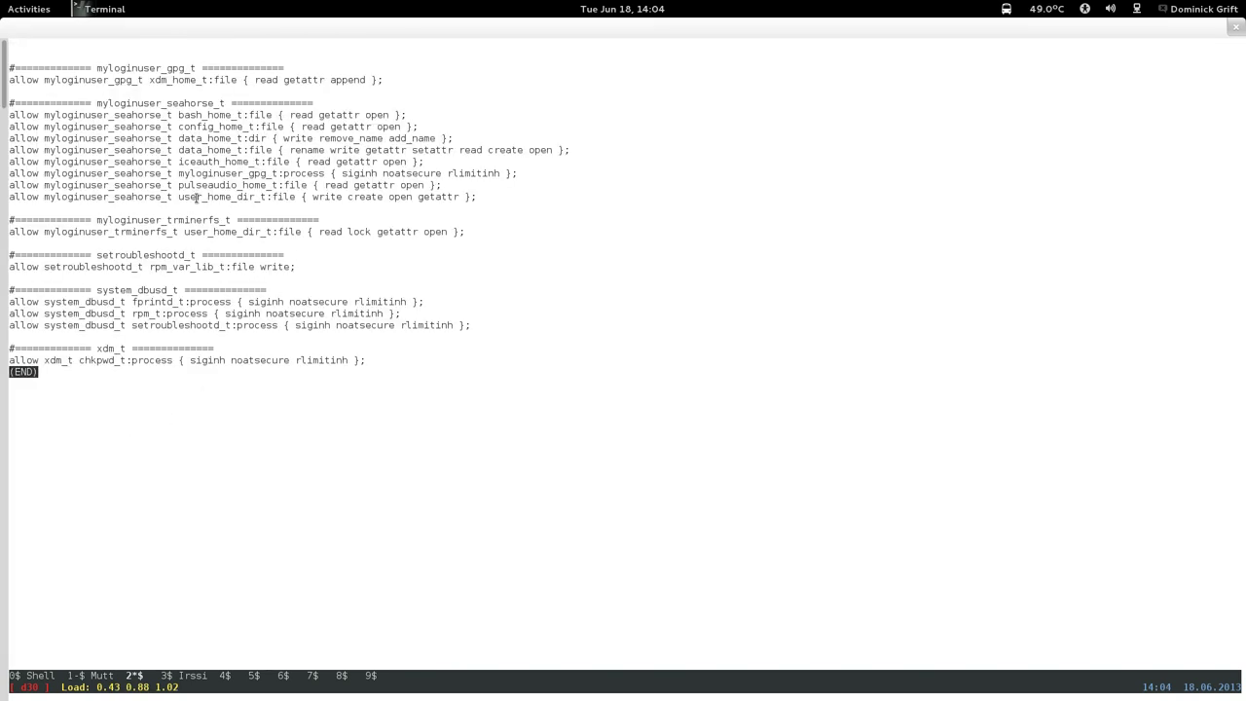
Copy 'write create open getattr' from the seahorse user_home_dir_t:file rule in the listing.
drag(316, 196, 457, 199)
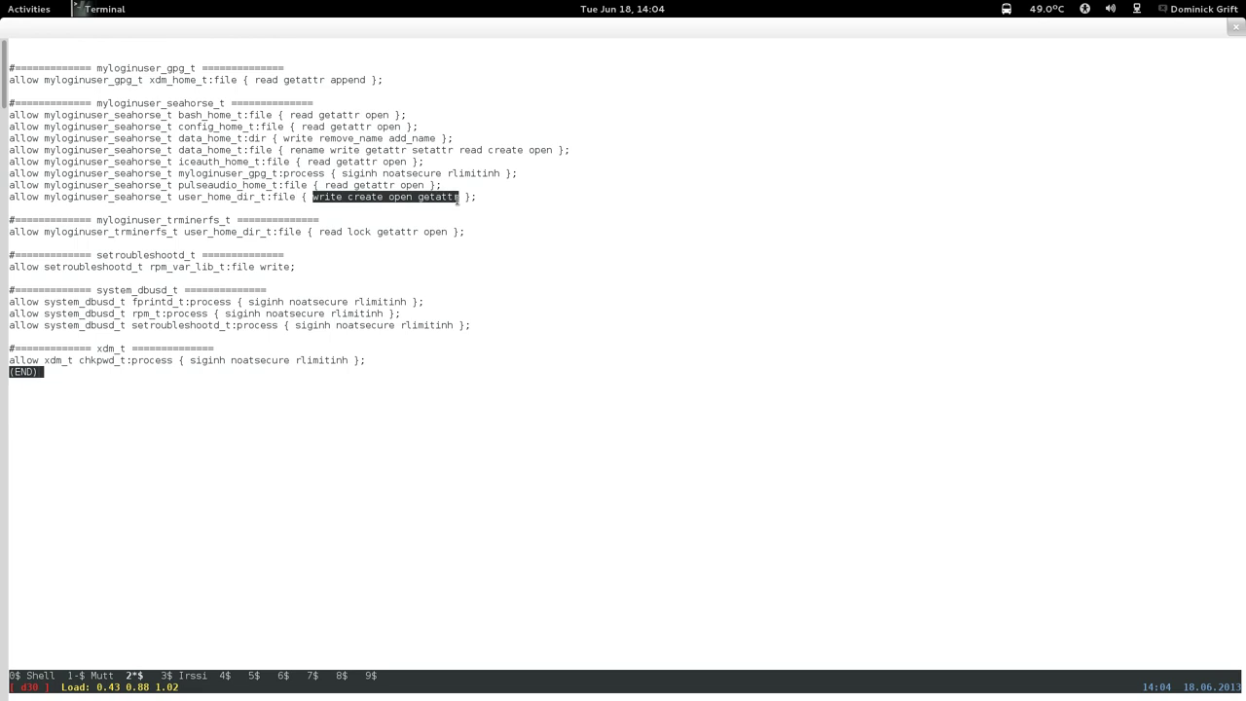
right_click(458, 199)
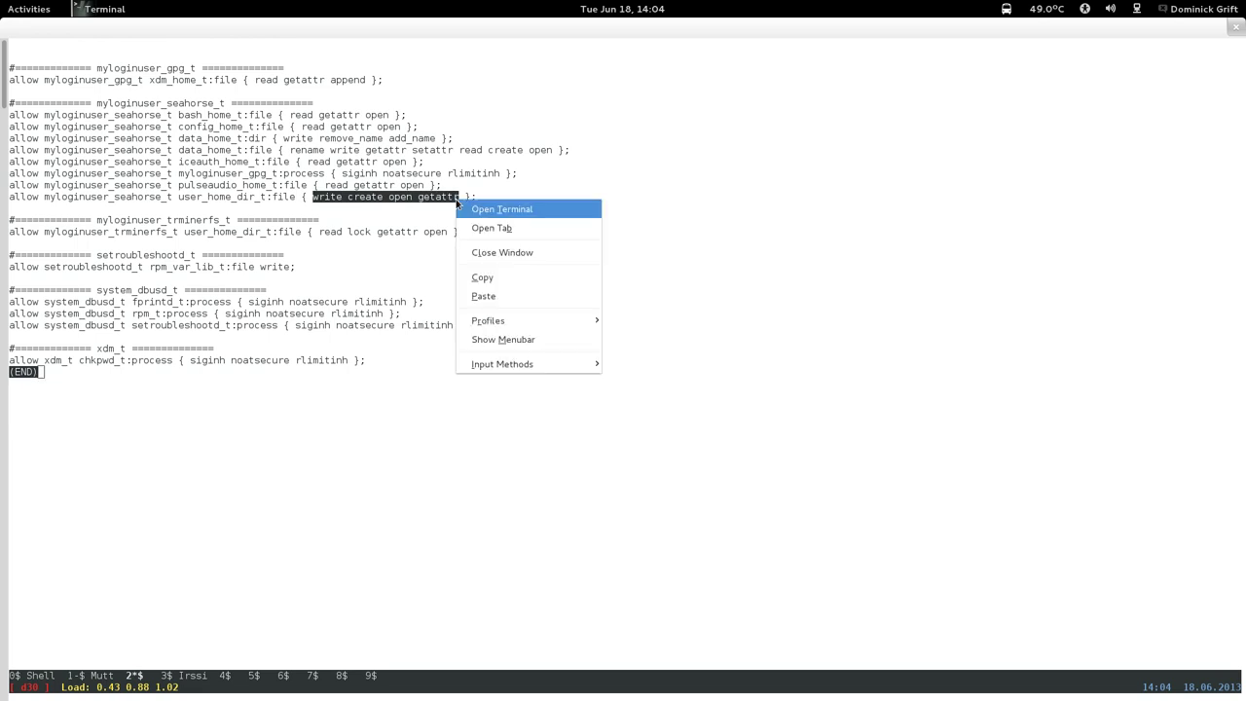
click(465, 276)
click(279, 318)
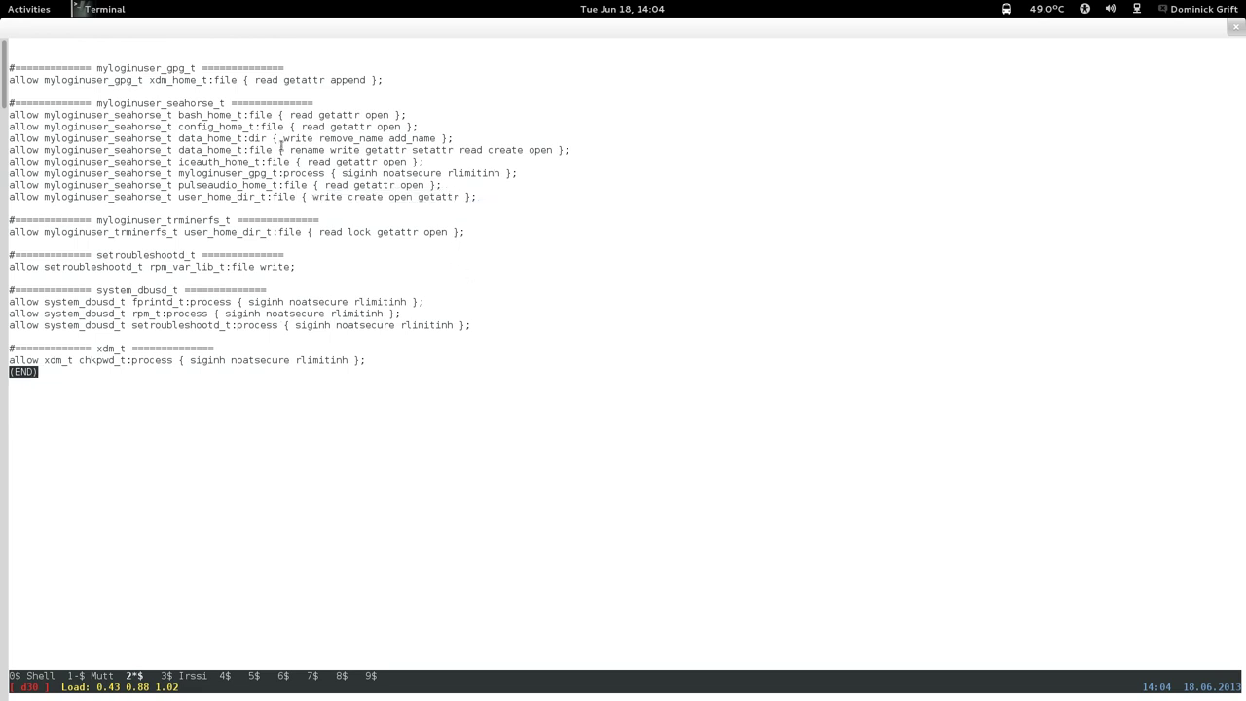
Quit the listing and reopen myloginuser.te with the recalled nano command.
key(q)
key(Up)
key(Up)
key(Down)
key(Up)
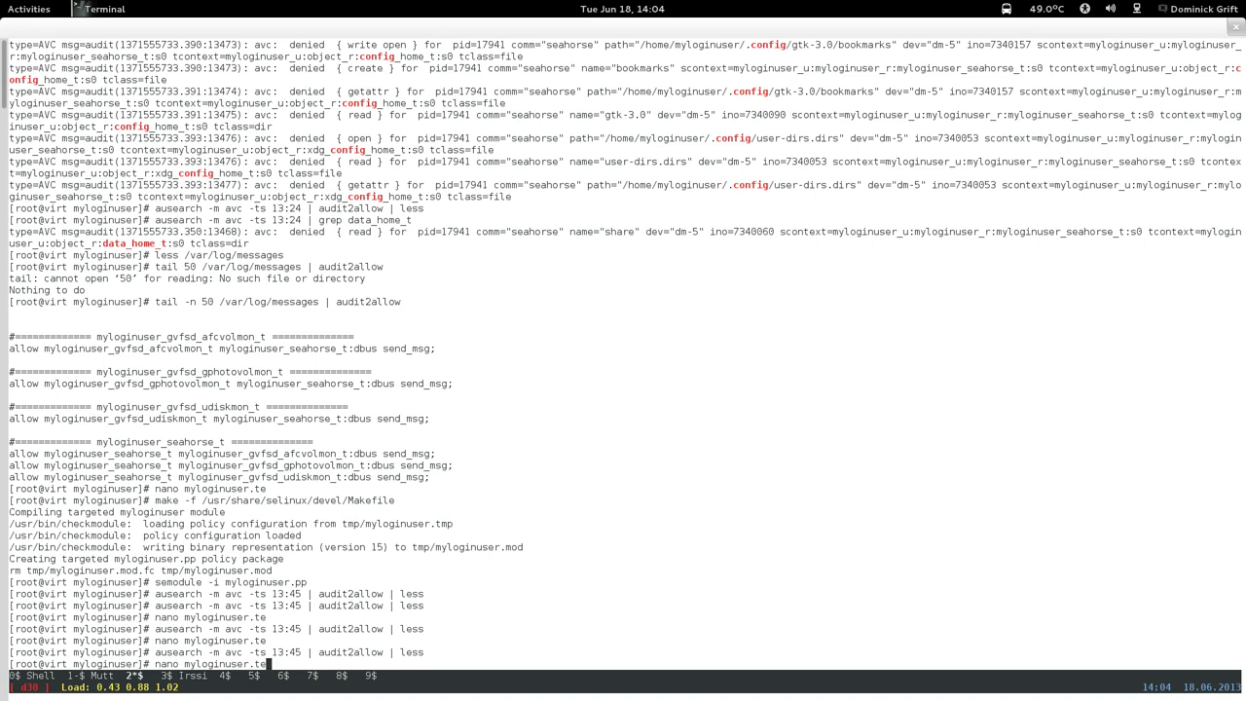
key(Return)
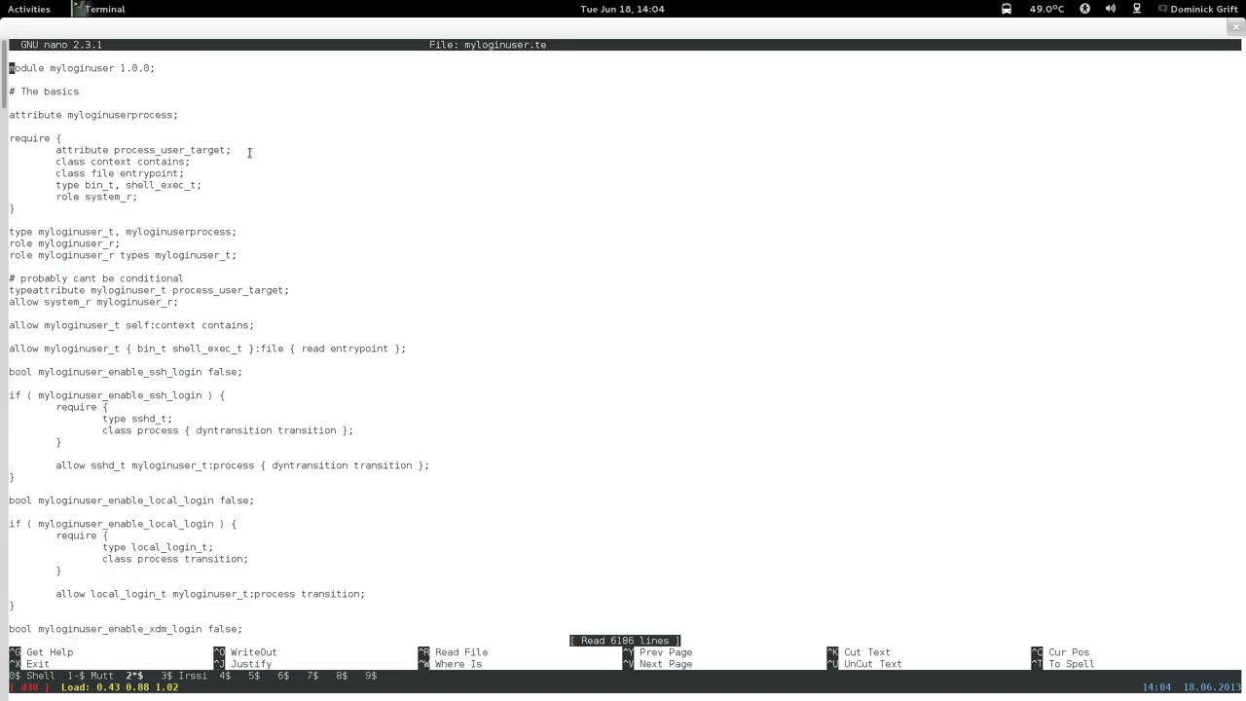
Replace the froller user_home_t:file permissions with the pasted 'write create open getattr'.
key(Page_Down)
key(Page_Down)
key(Page_Down)
key(Page_Down)
key(Page_Down)
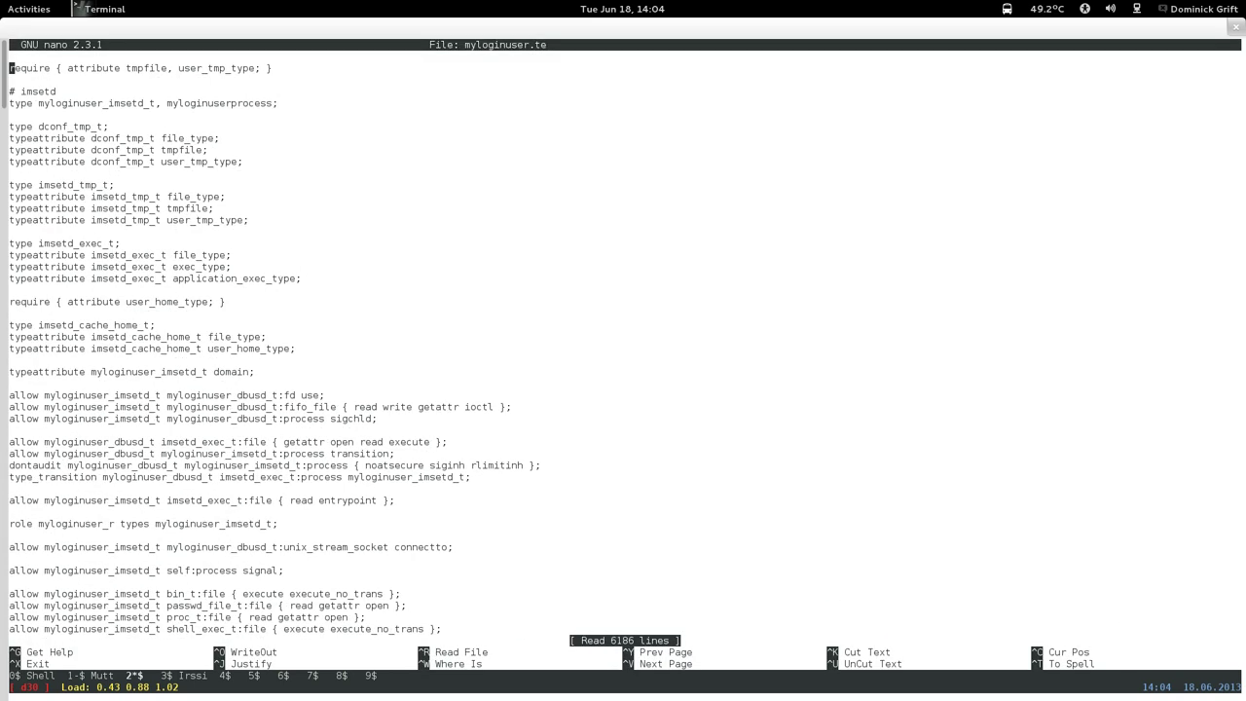
key(Page_Down)
key(Page_Down)
key(Page_Down)
key(Page_Down)
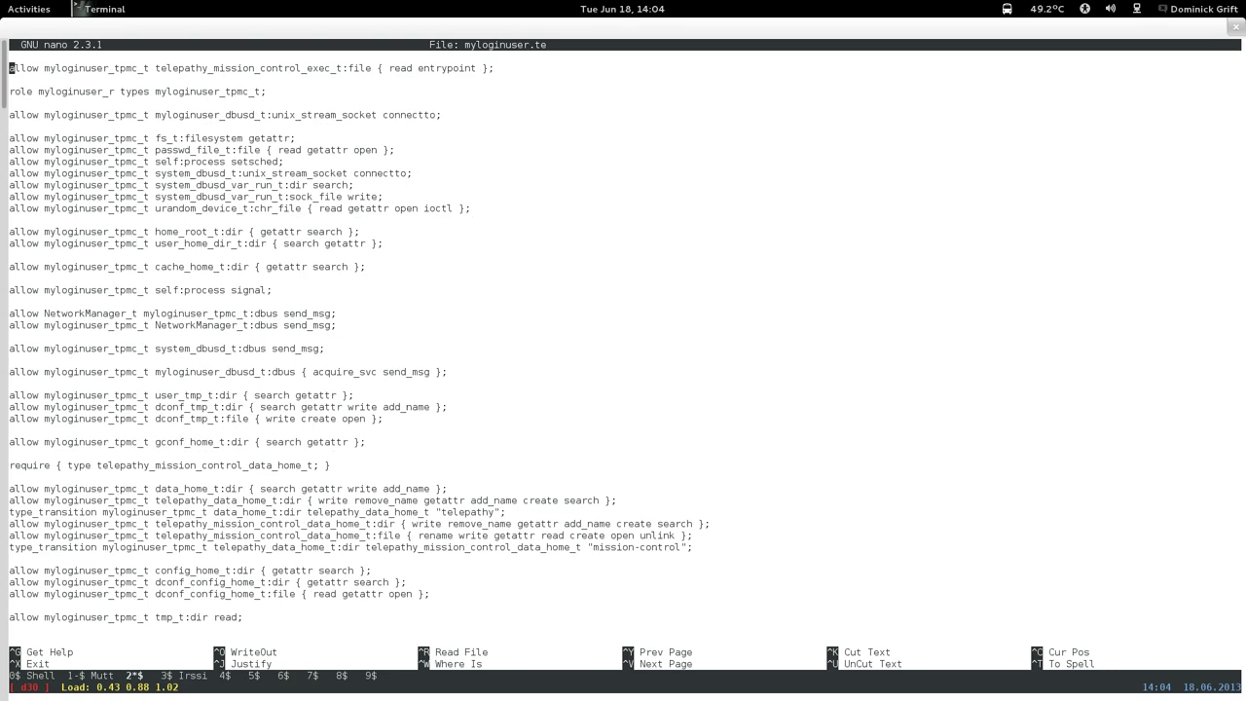
key(Page_Down)
key(Page_Down)
key(Page_Down)
key(Page_Down)
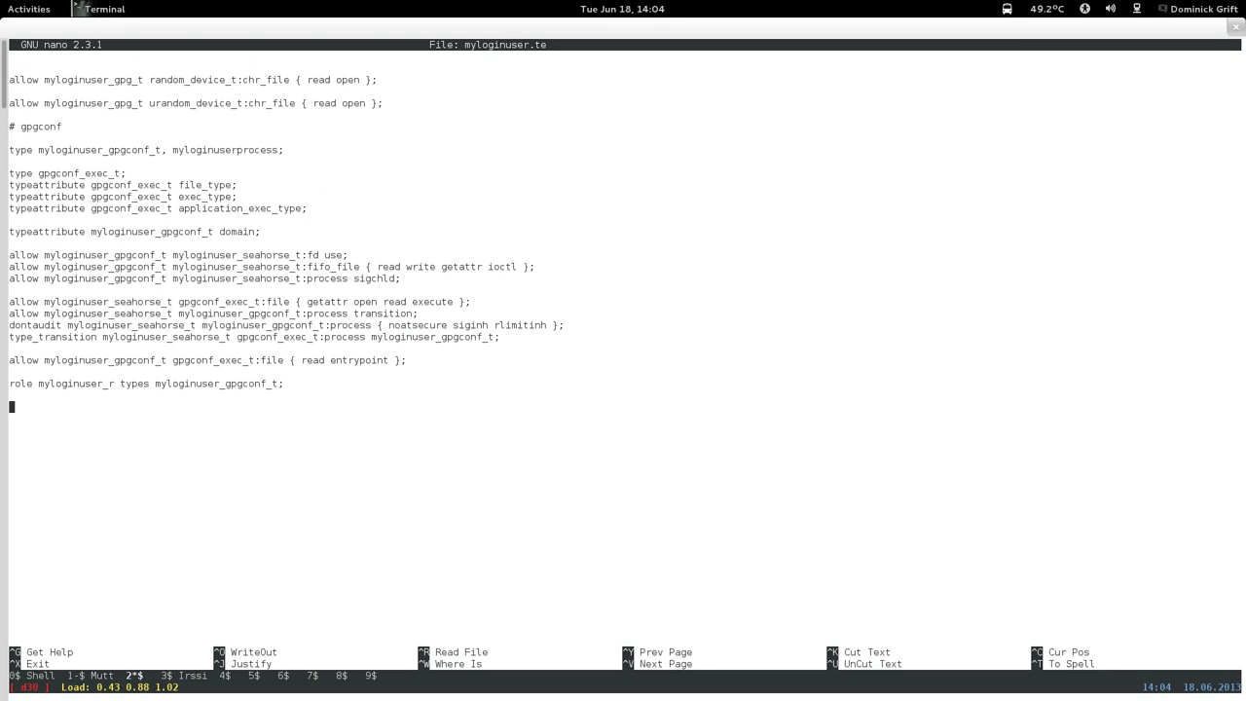
key(Page_Up)
key(Page_Up)
key(Page_Up)
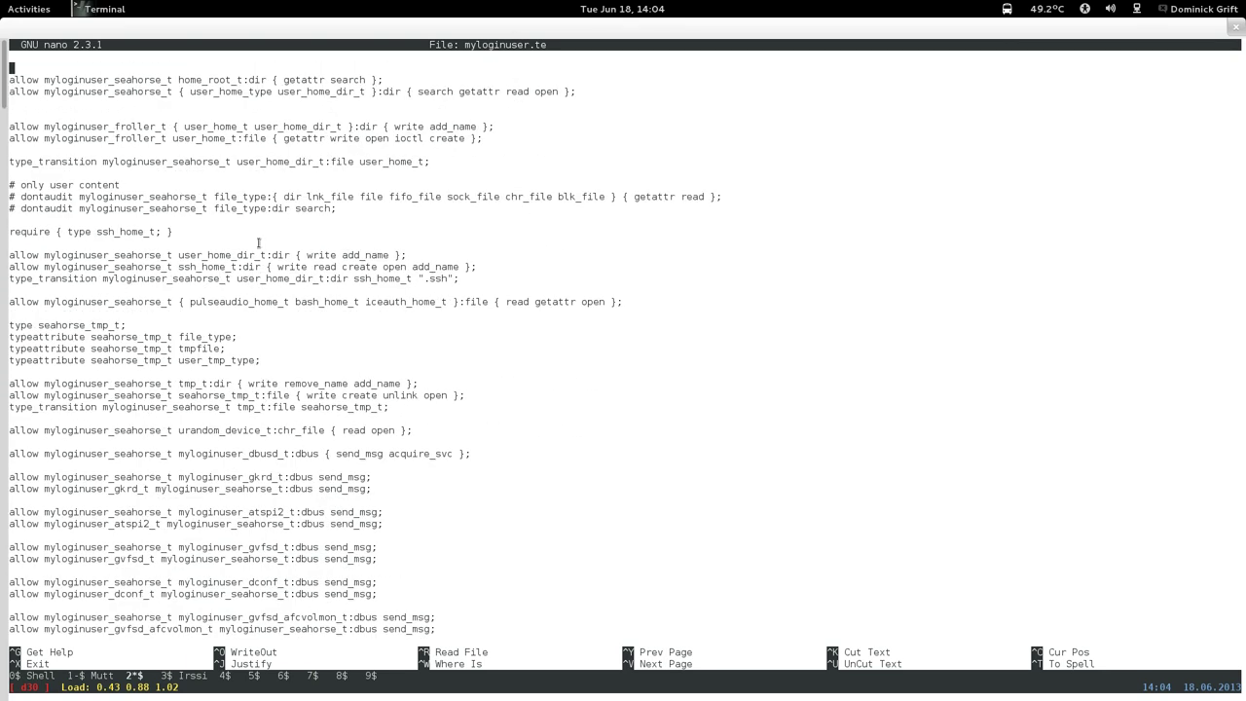
key(Up)
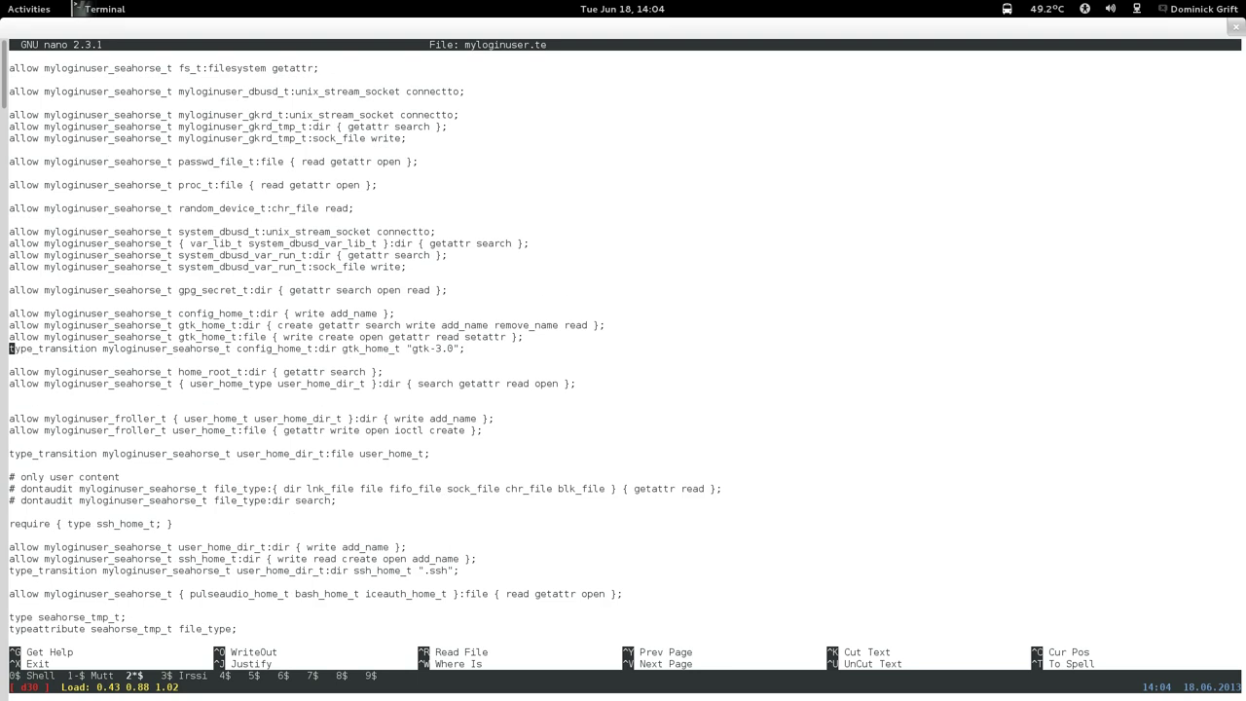
key(Down)
key(Down)
key(Down)
key(Down)
key(Down)
key(Down)
key(Down)
key(Left)
key(Left)
key(Left)
key(Left)
key(BackSpace)
key(BackSpace)
key(BackSpace)
key(BackSpace)
key(BackSpace)
key(BackSpace)
key(BackSpace)
key(BackSpace)
key(BackSpace)
key(BackSpace)
key(BackSpace)
key(BackSpace)
key(BackSpace)
key(BackSpace)
key(BackSpace)
key(BackSpace)
key(BackSpace)
key(BackSpace)
key(BackSpace)
key(BackSpace)
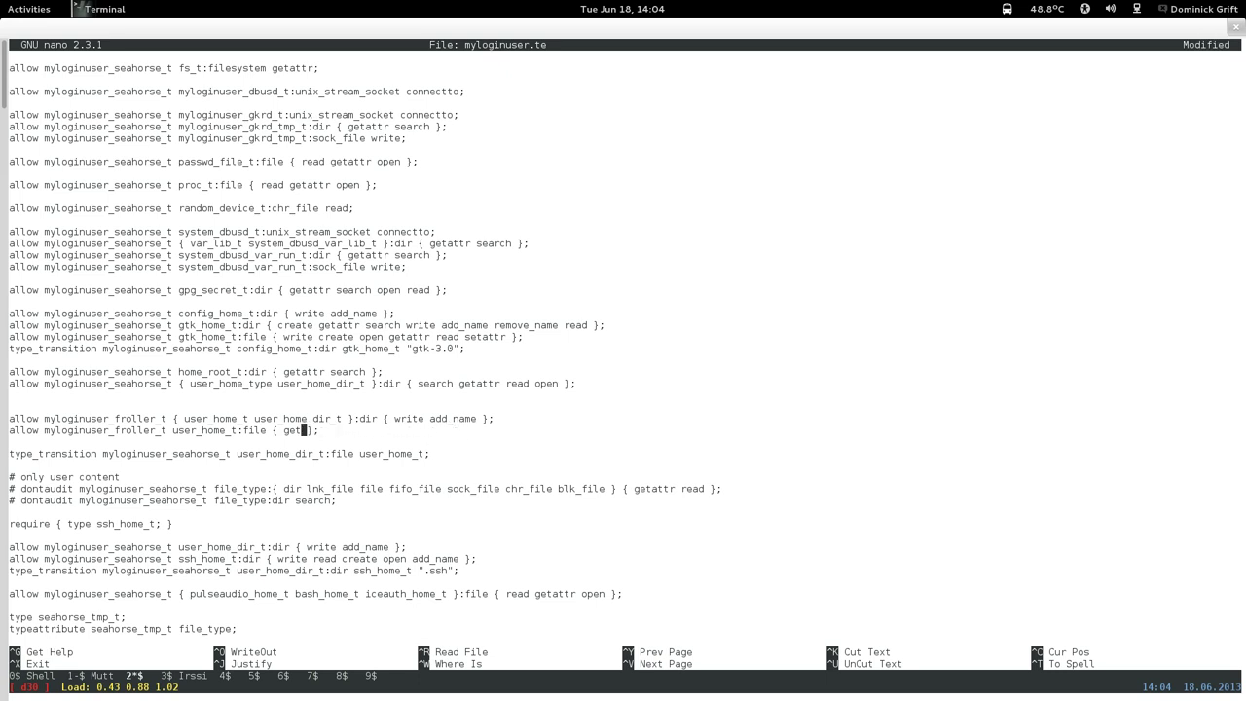
right_click(428, 431)
click(448, 528)
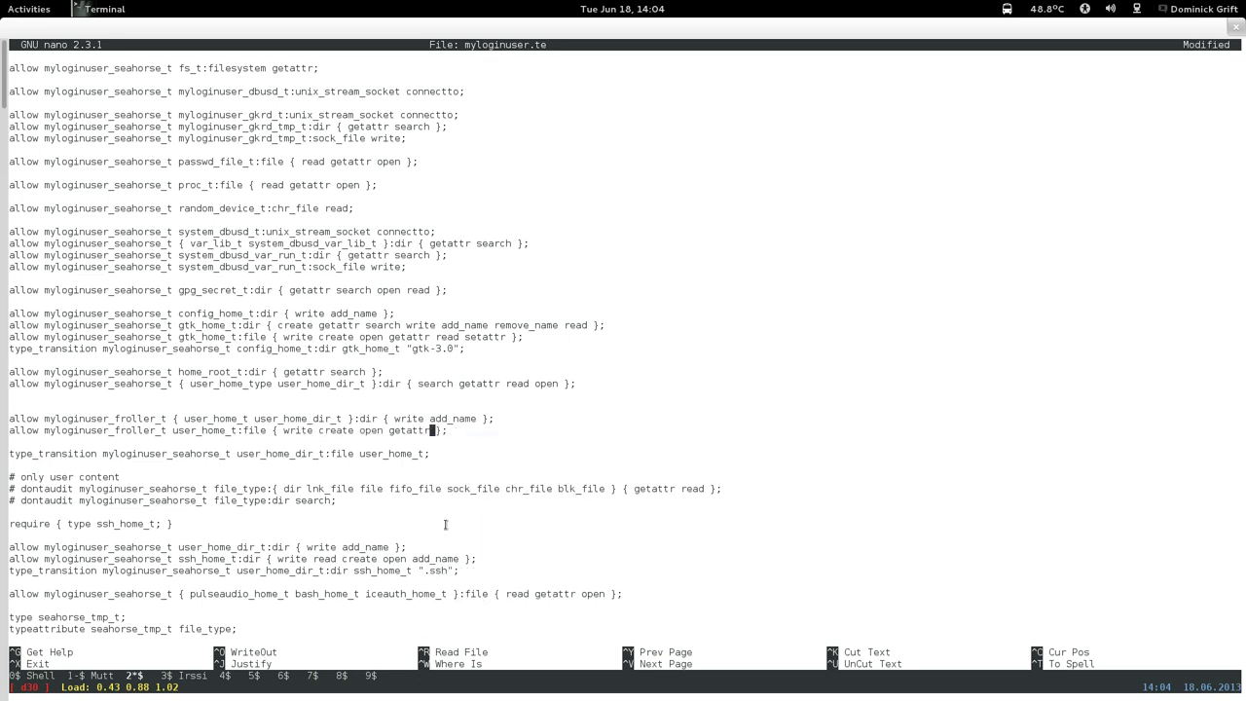
Delete an extra blank line above the froller rules and save myloginuser.te.
key(Down)
key(Up)
key(Up)
key(Up)
key(BackSpace)
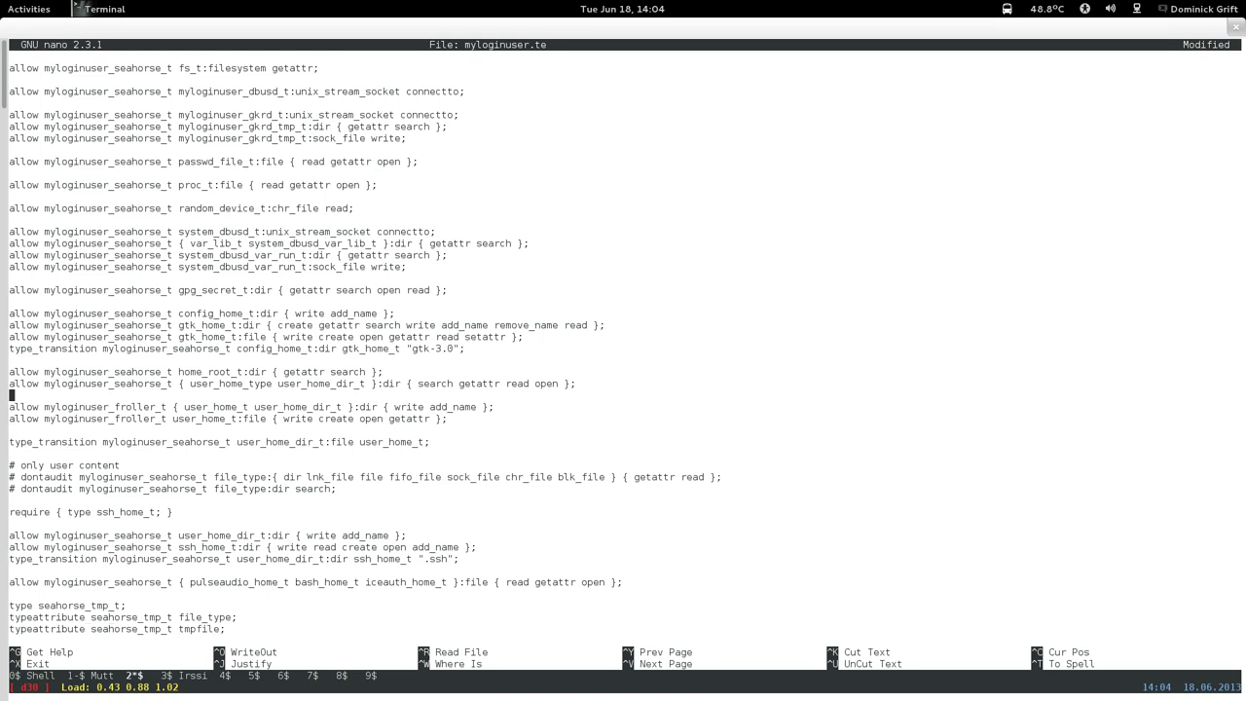
key(Down)
key(Down)
key(Down)
key(Down)
key(ctrl+x)
key(y)
key(Return)
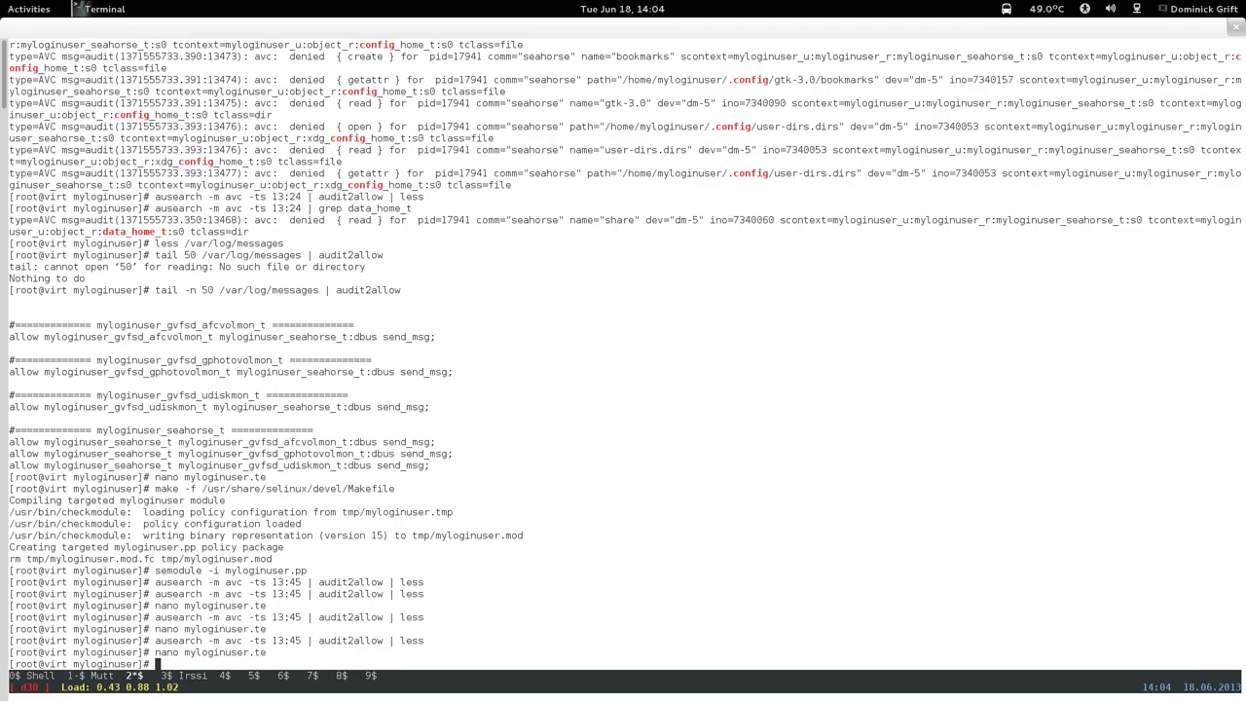
Rerun audit2allow and inspect the data_home_t:dir and config_home_t:file rules.
key(Up)
key(Up)
key(Return)
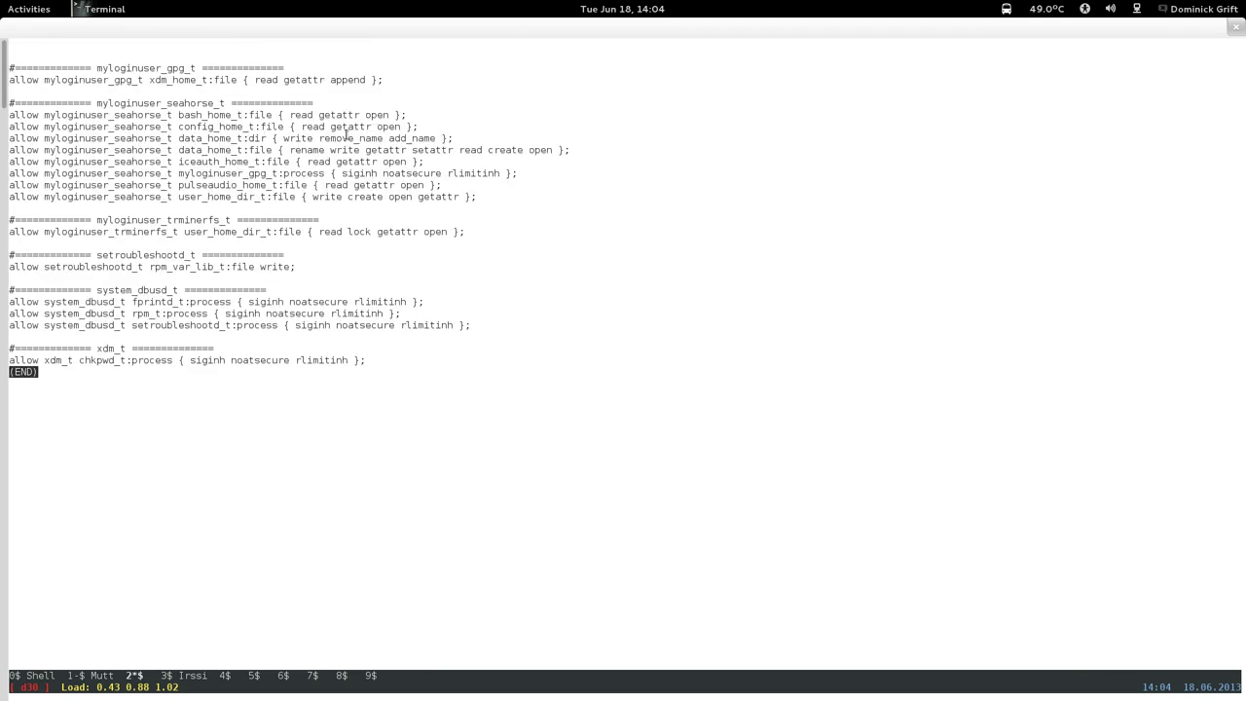
drag(196, 138, 387, 139)
click(385, 140)
drag(226, 127, 272, 127)
key(q)
Change the ausearch command to grep for data_home_t and run it.
key(Up)
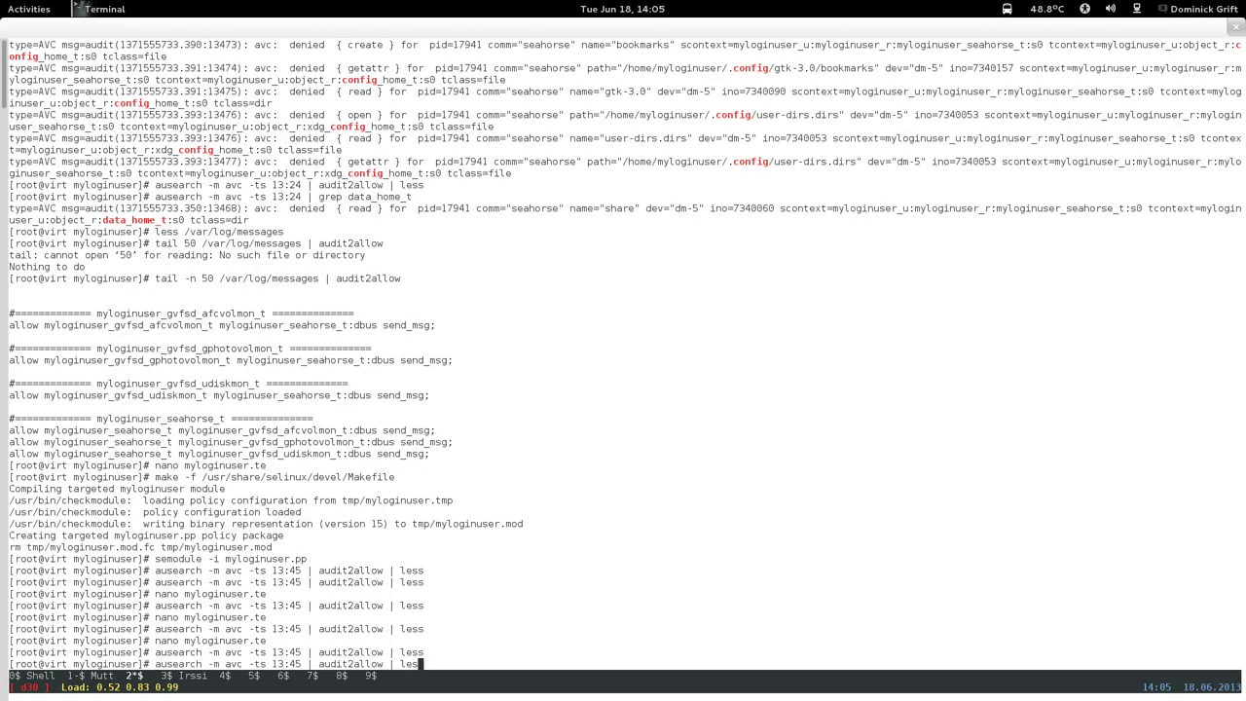
key(BackSpace)
key(BackSpace)
key(BackSpace)
key(BackSpace)
key(BackSpace)
key(BackSpace)
key(BackSpace)
key(BackSpace)
key(BackSpace)
key(BackSpace)
key(BackSpace)
key(BackSpace)
key(BackSpace)
key(BackSpace)
key(BackSpace)
key(BackSpace)
key(BackSpace)
key(BackSpace)
text(grep data )
text(ho_me)
key(BackSpace)
key(BackSpace)
key(BackSpace)
text(me_t)
key(Return)
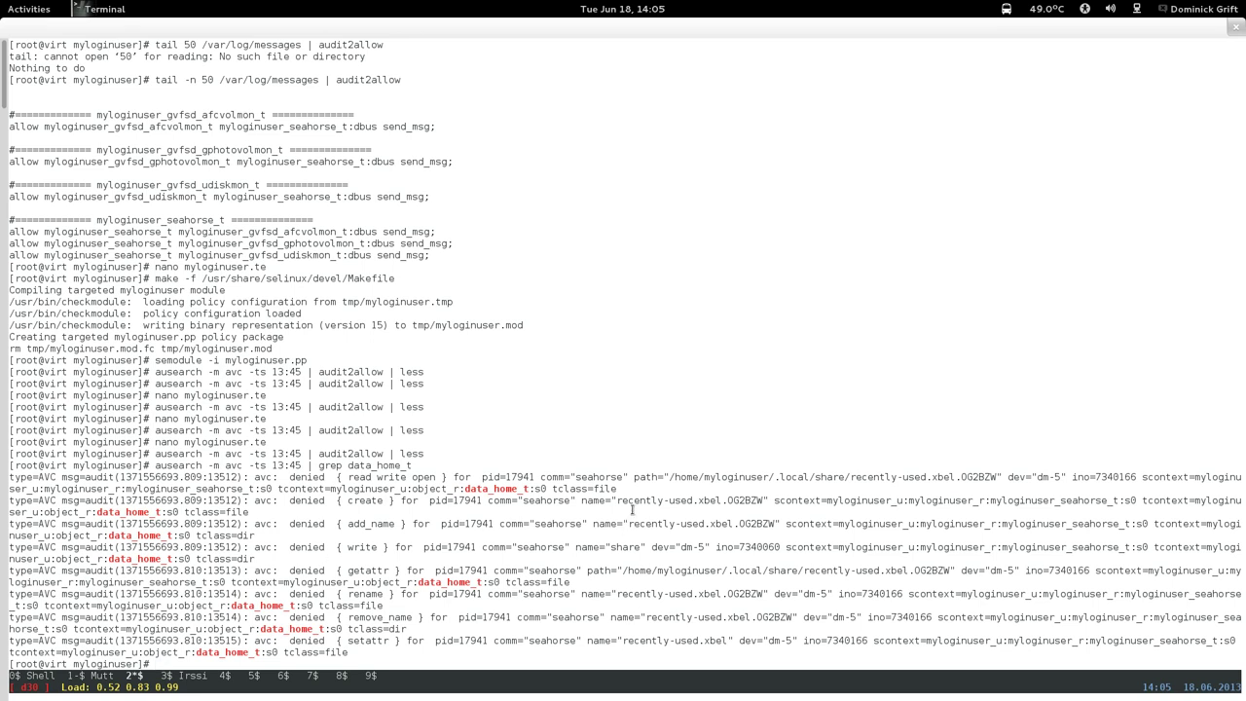
Rerun the search with grep config_home_t, then recall 'nano myloginuser.te'.
key(Up)
key(BackSpace)
key(BackSpace)
key(BackSpace)
key(BackSpace)
key(BackSpace)
key(BackSpace)
key(BackSpace)
key(BackSpace)
key(BackSpace)
key(BackSpace)
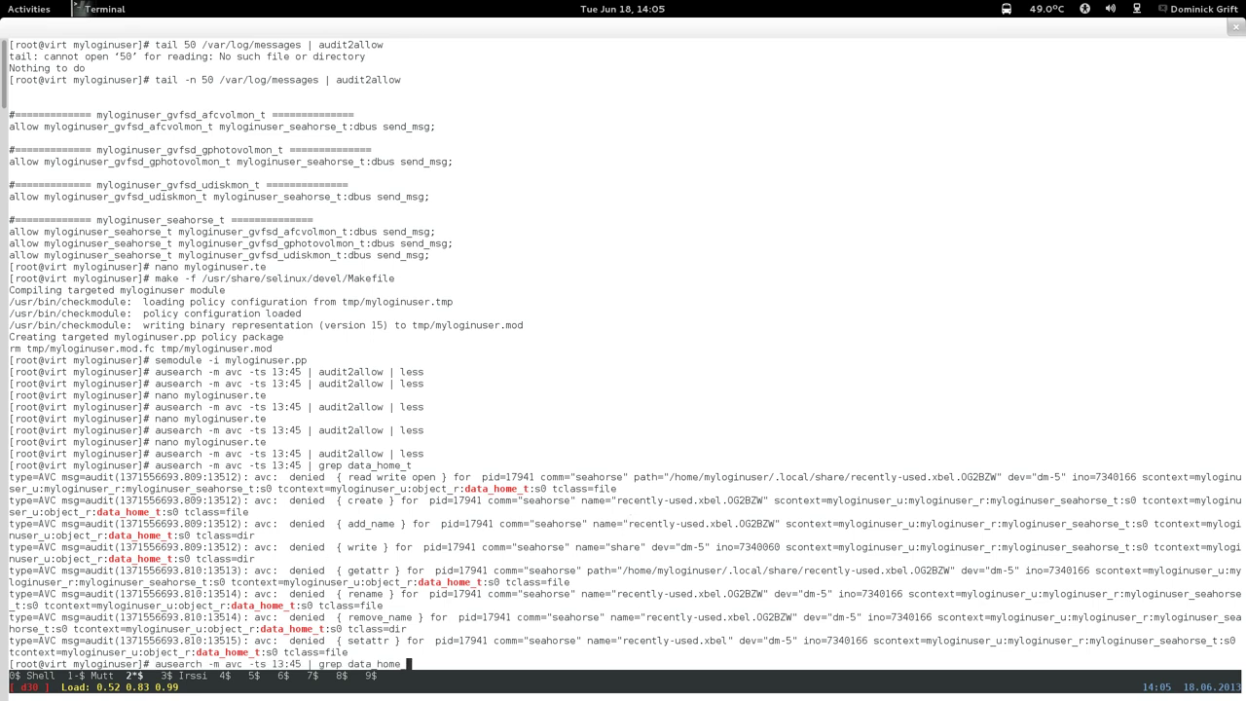
key(BackSpace)
text(config_home_t)
key(Return)
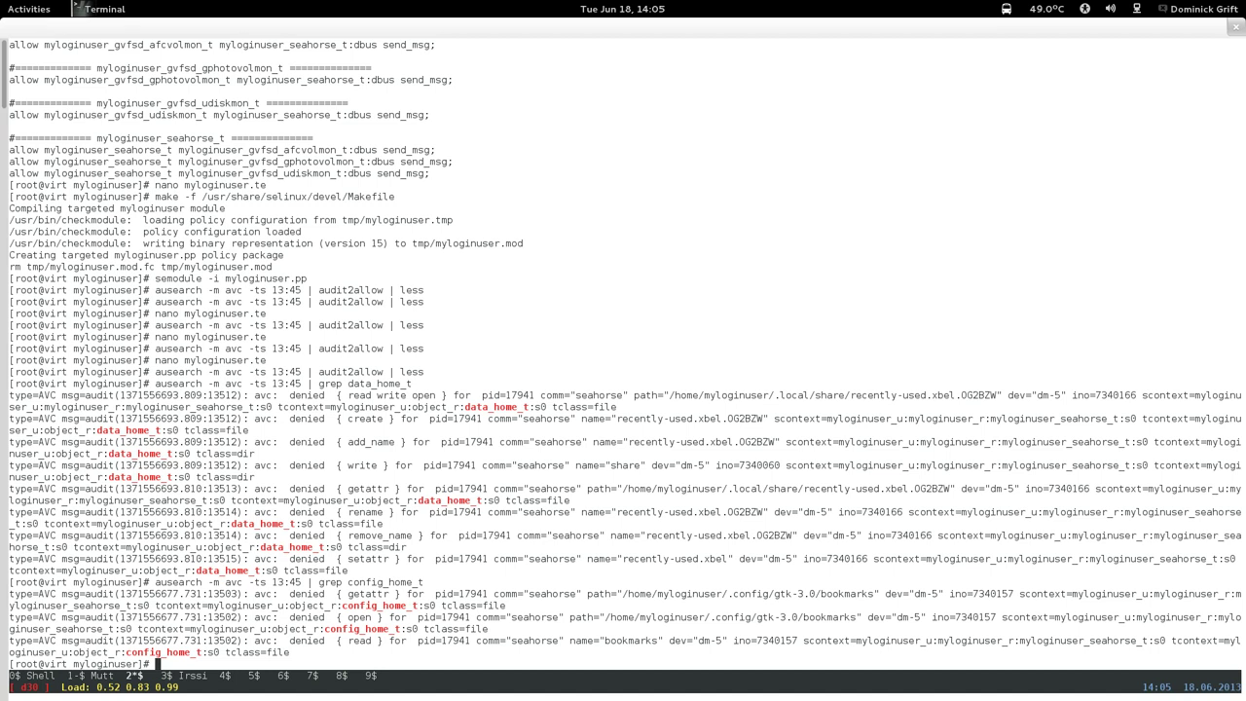
key(Up)
key(Up)
key(Up)
key(Down)
key(Up)
Open myloginuser.te in nano and page up to the yelp rules.
key(Return)
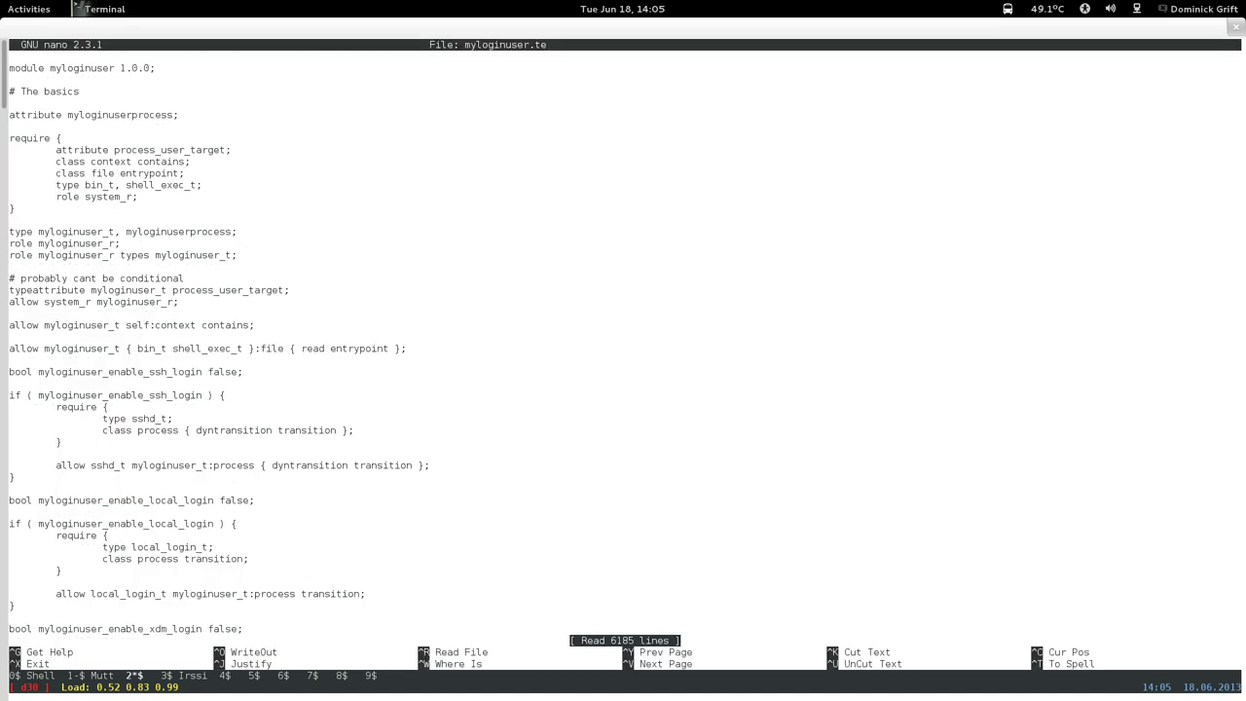
key(Page_Down)
key(Page_Down)
key(Page_Down)
key(Page_Down)
key(Page_Down)
key(Page_Down)
key(Page_Down)
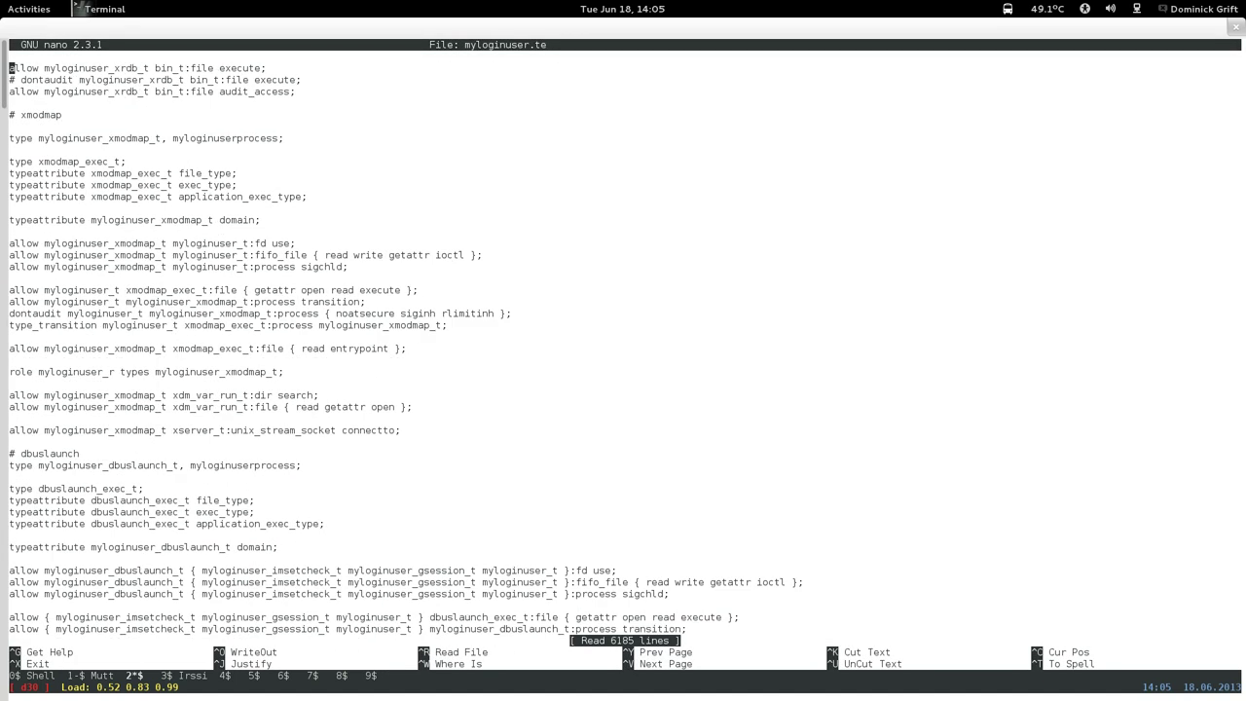
key(Page_Down)
key(Page_Down)
key(Page_Down)
key(Page_Down)
key(Page_Down)
key(Page_Down)
key(Page_Down)
key(Page_Down)
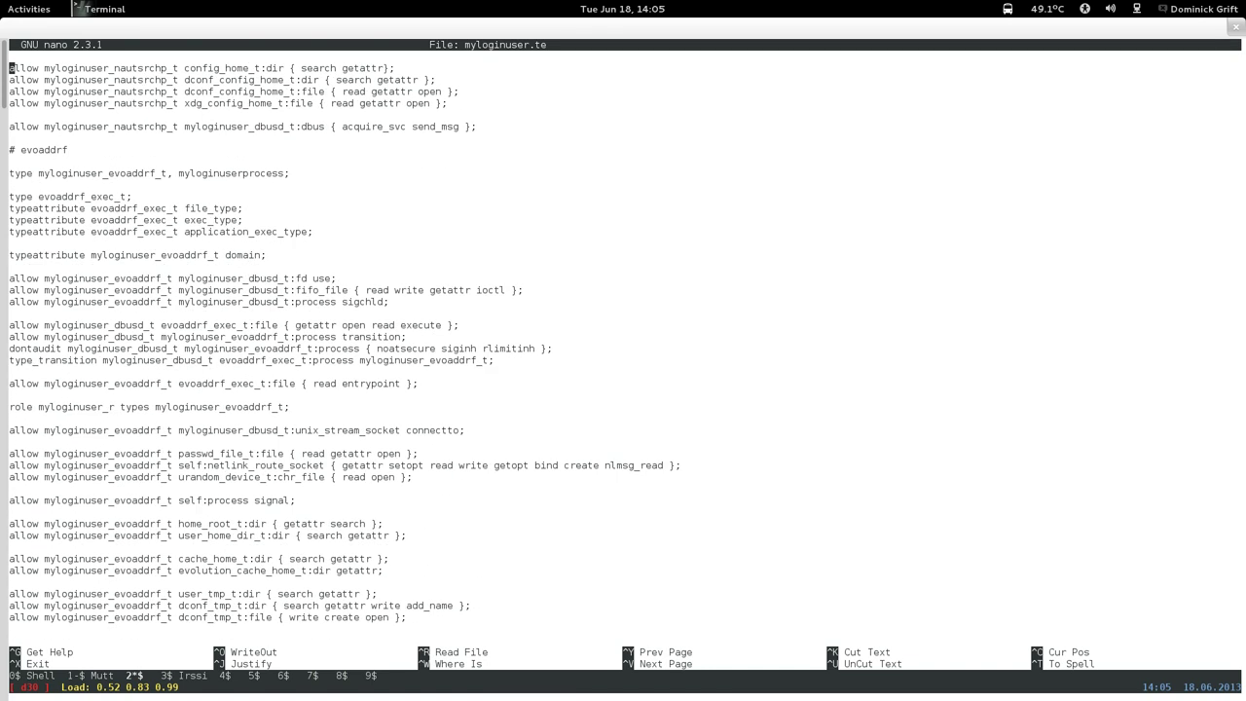
key(Page_Down)
key(Page_Down)
key(Page_Down)
key(Page_Down)
key(Page_Down)
key(Page_Down)
key(Page_Down)
key(Page_Down)
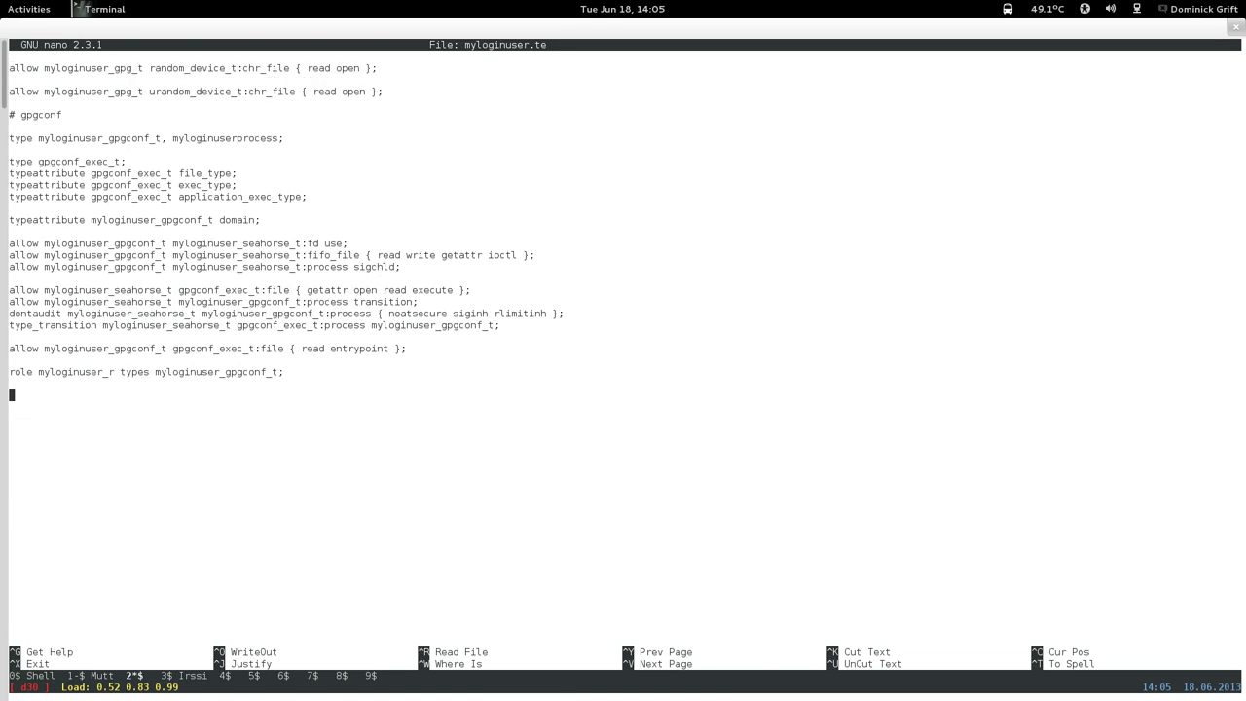
key(Page_Up)
key(Page_Up)
key(Page_Up)
key(Page_Up)
key(Page_Up)
key(Page_Up)
key(Page_Up)
key(Page_Up)
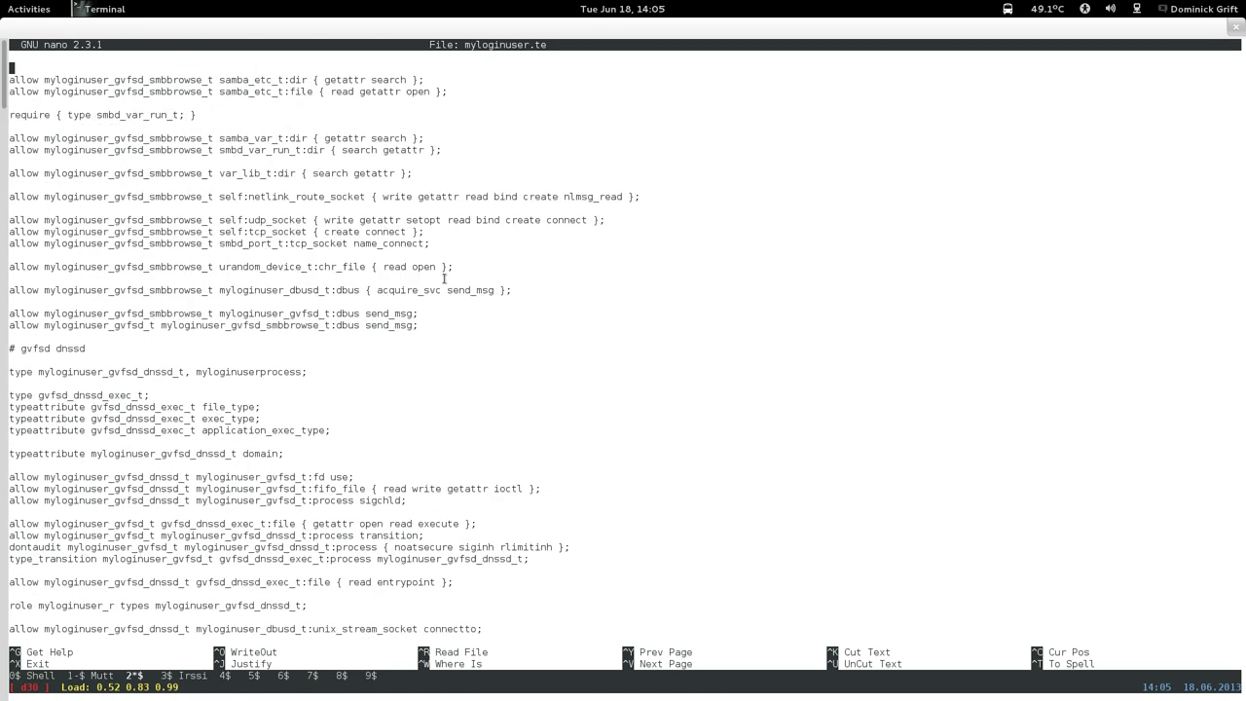
key(Page_Up)
key(Page_Up)
key(Page_Up)
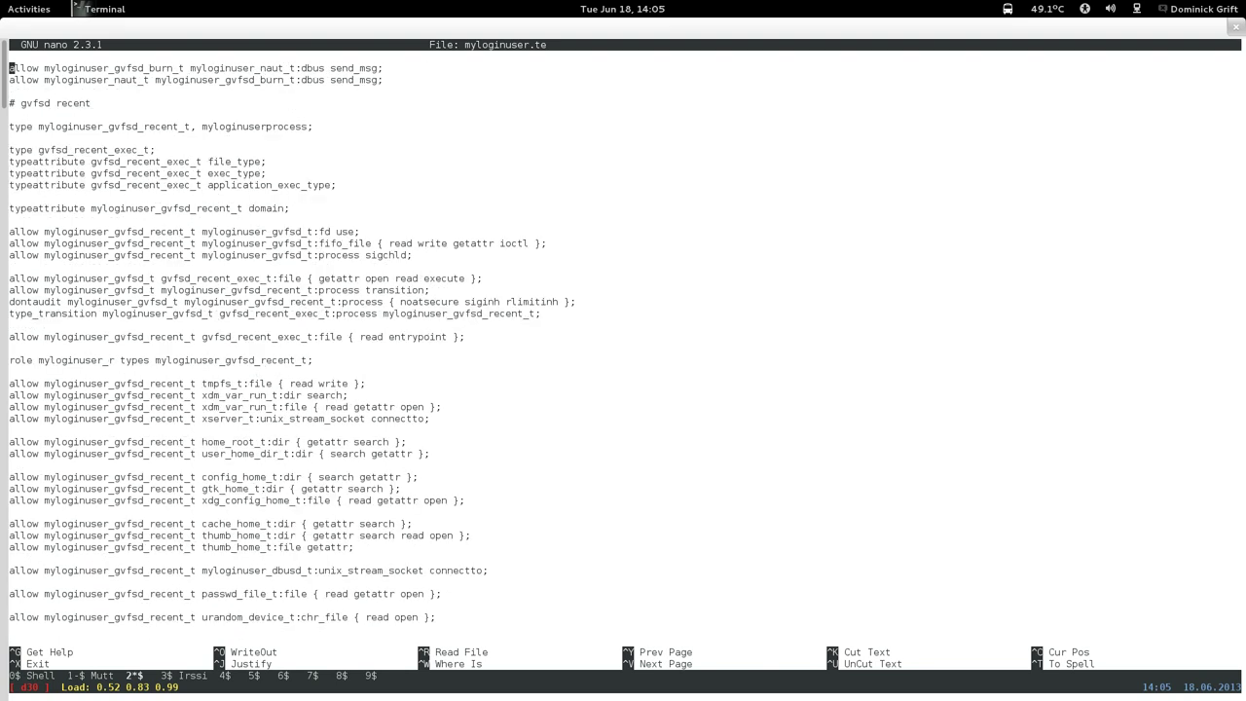
key(Page_Up)
key(Page_Up)
key(Page_Down)
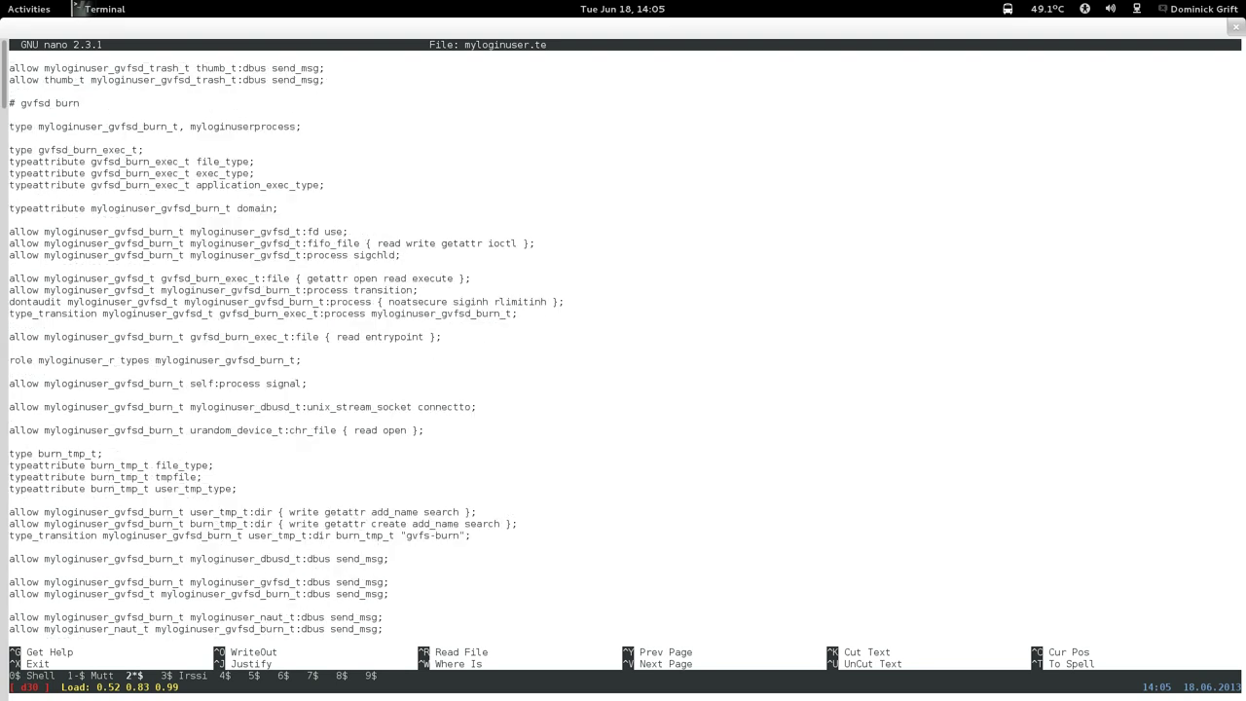
key(Page_Up)
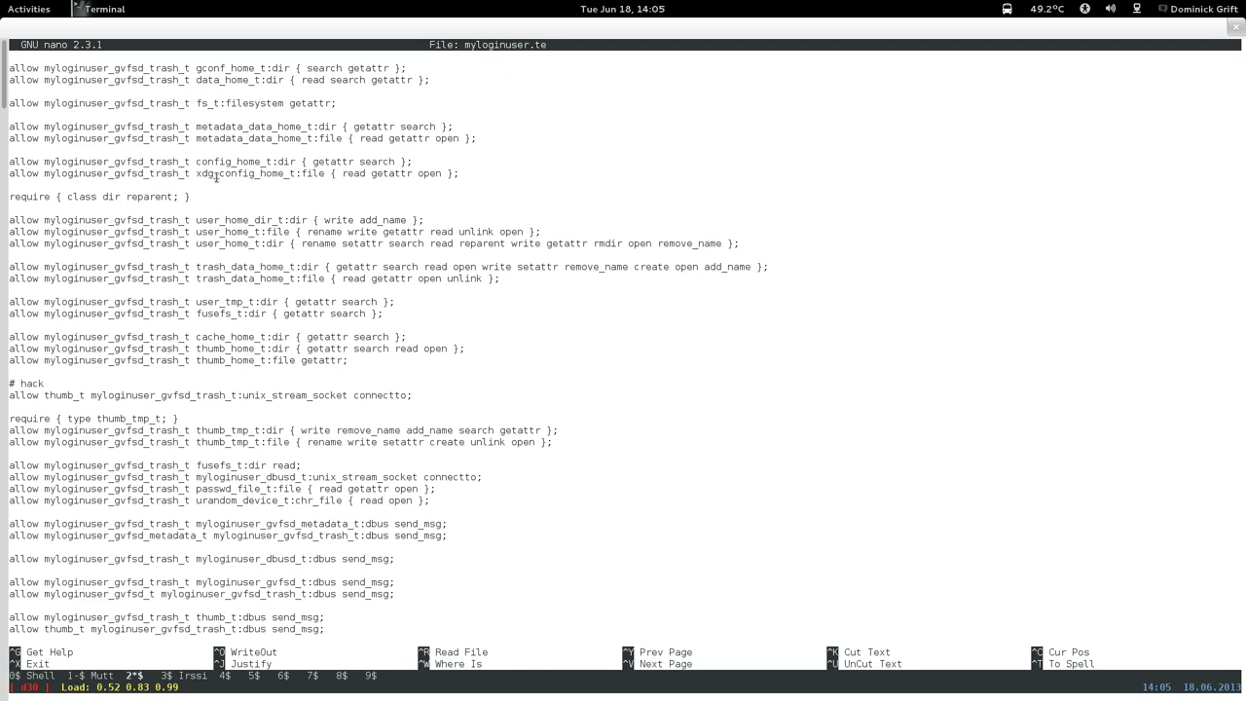
key(Page_Up)
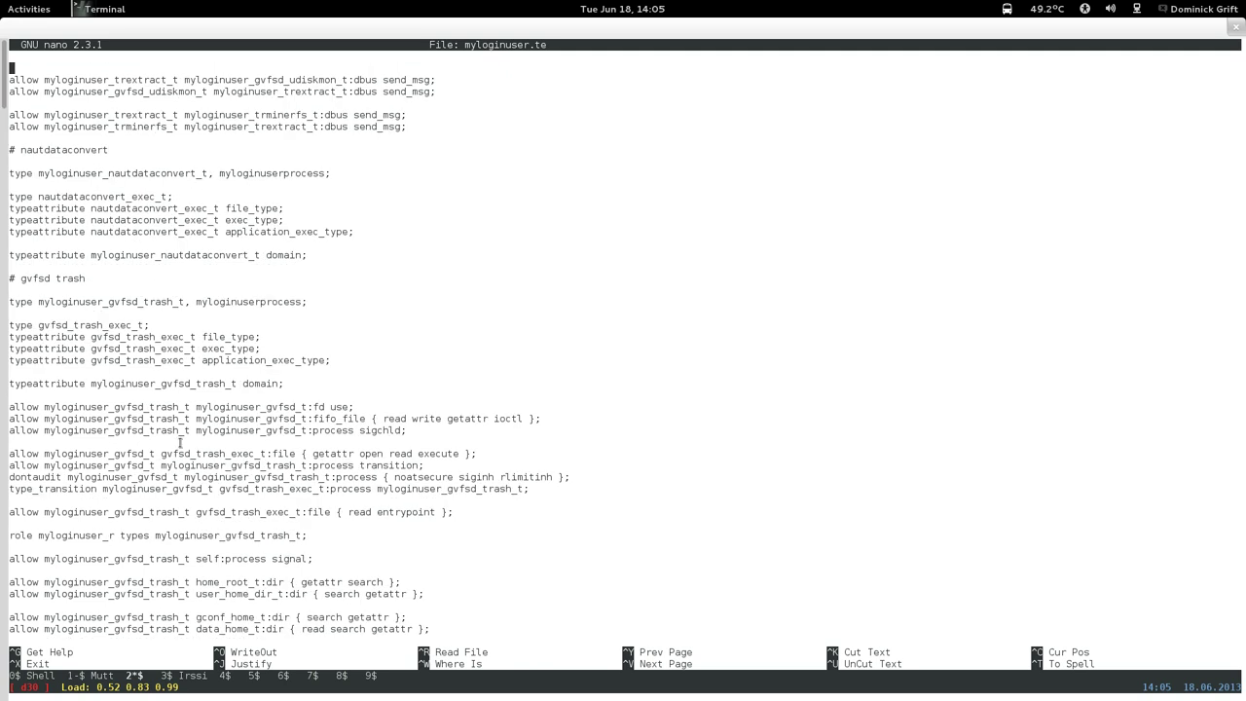
key(Page_Up)
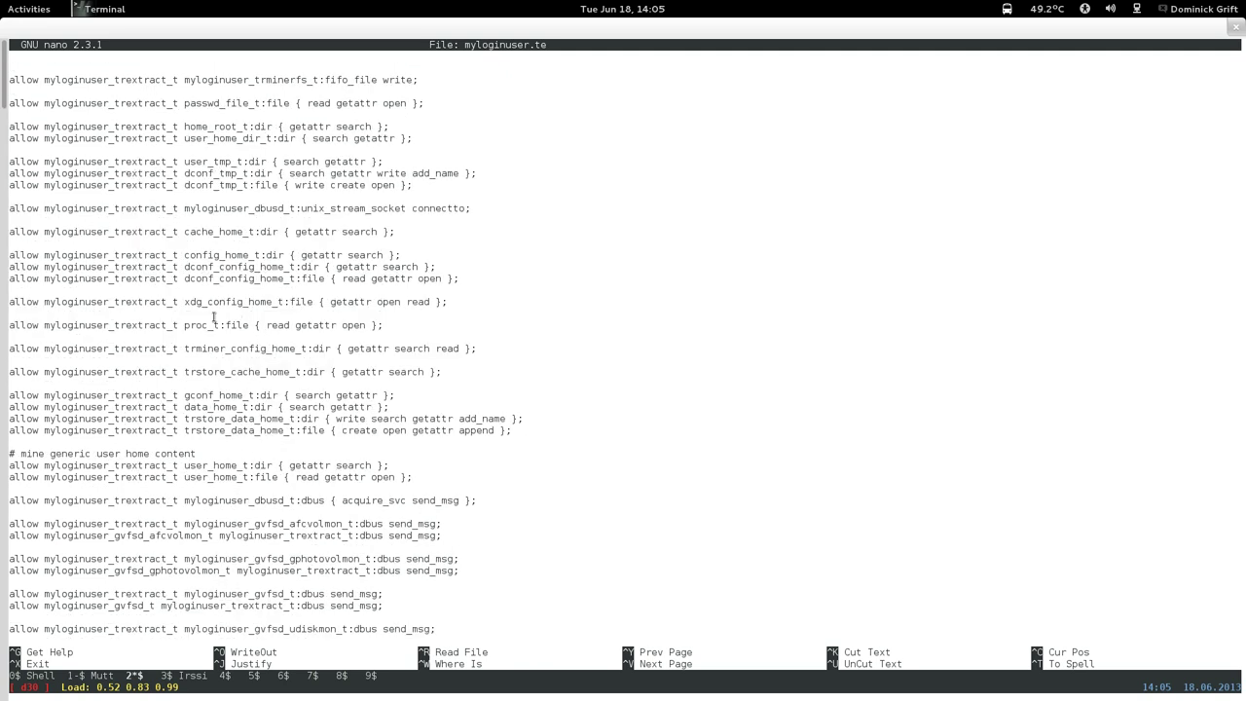
key(Page_Up)
key(Page_Up)
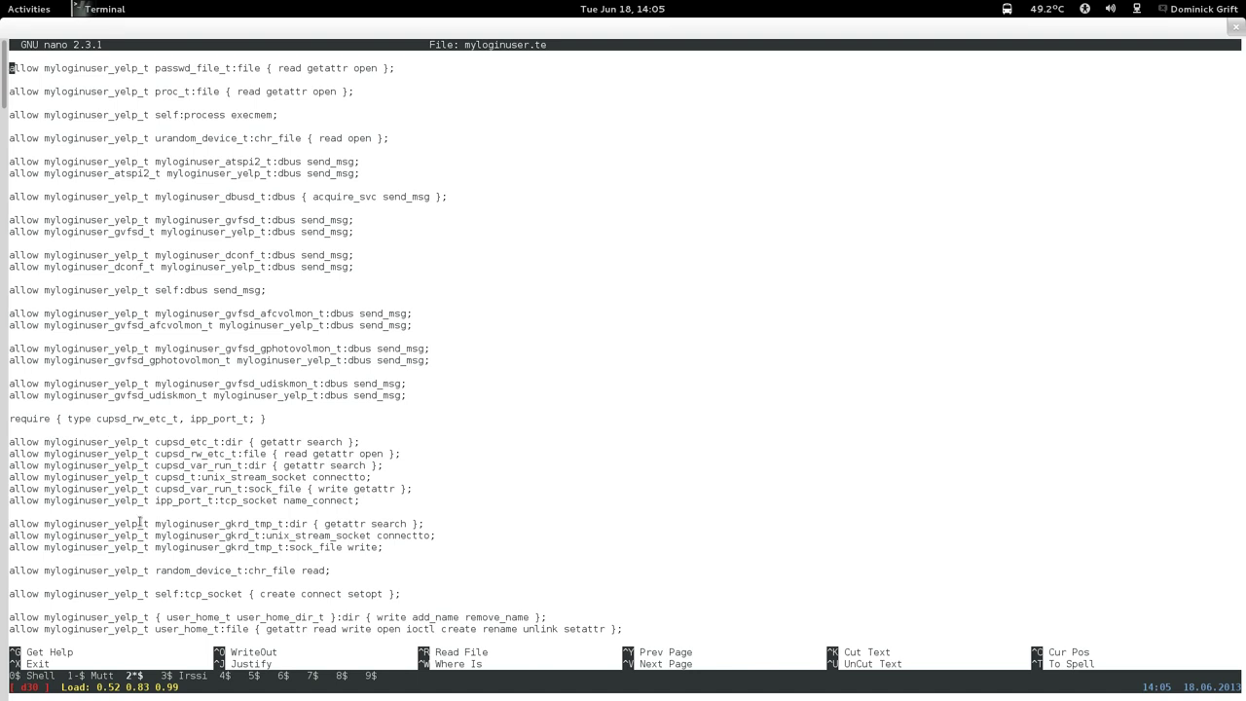
key(Page_Up)
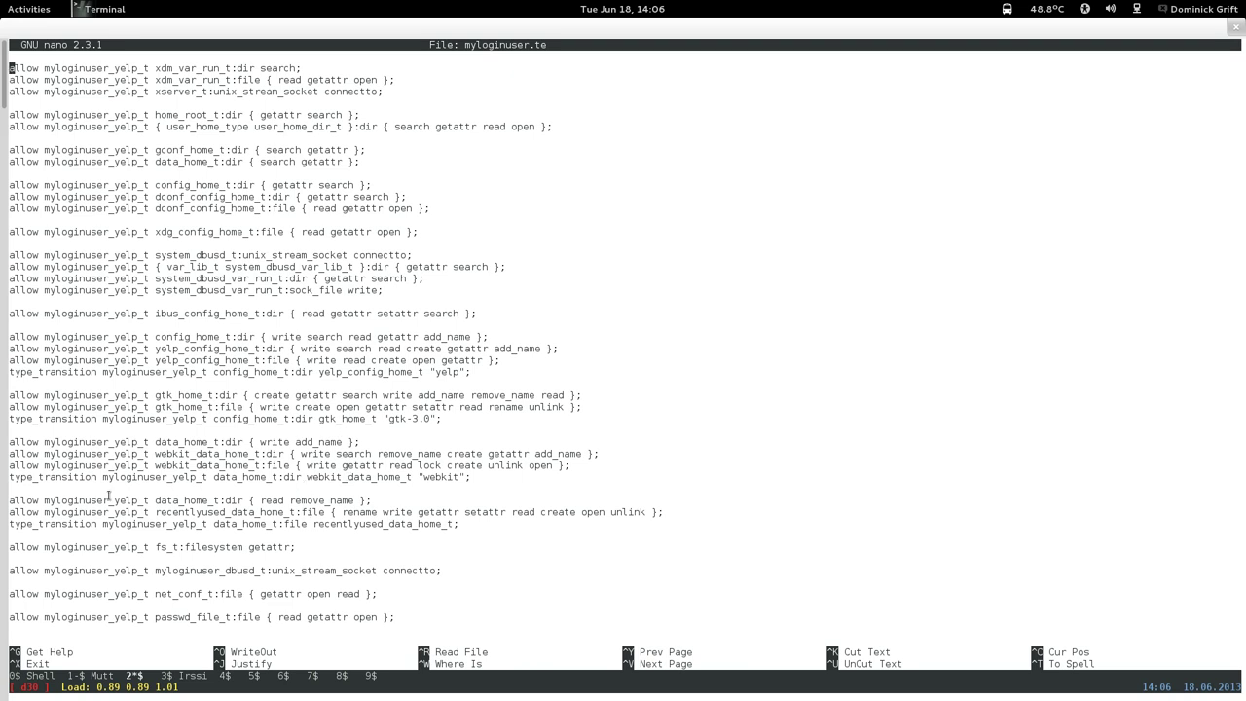
Copy the three yelp data_home_t and recentlyused_data_home_t rule lines.
drag(10, 500, 488, 524)
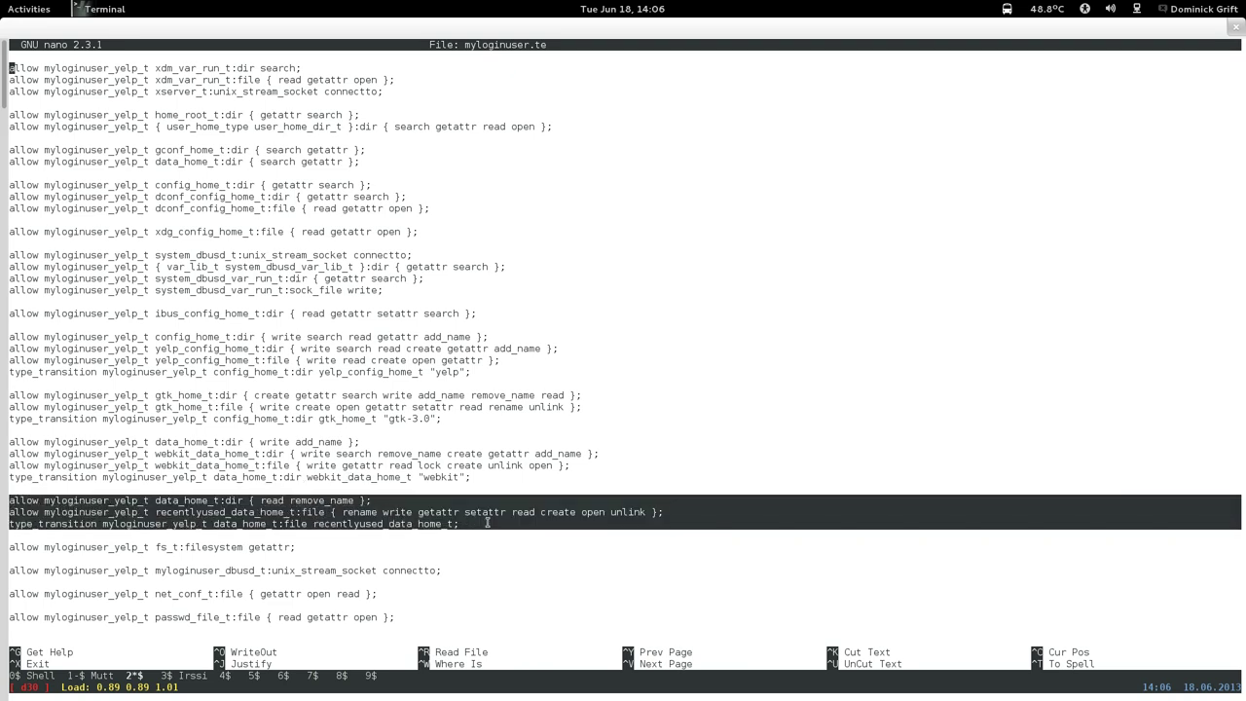
right_click(487, 524)
click(502, 604)
Open a blank line beneath the seahorse gconf_home_t/data_home_t rule.
key(Page_Down)
key(Page_Down)
key(Page_Down)
key(Page_Down)
key(Page_Down)
key(Page_Down)
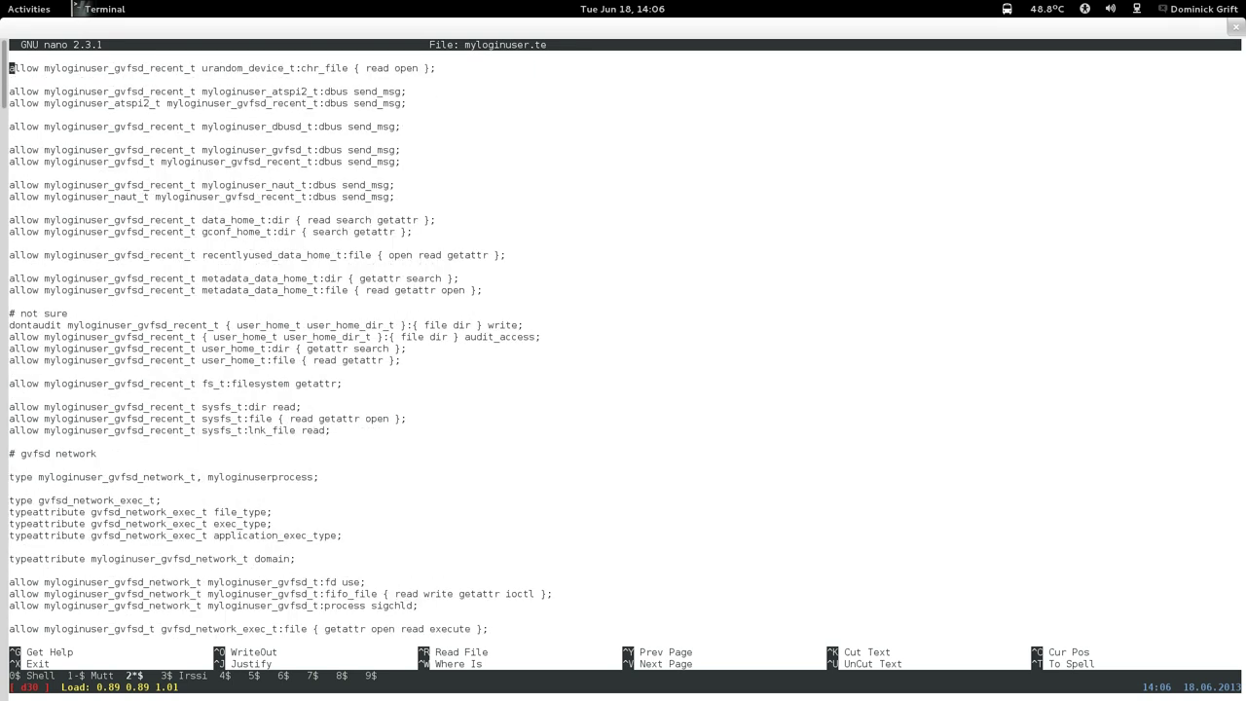
key(Page_Down)
key(Page_Down)
key(Page_Down)
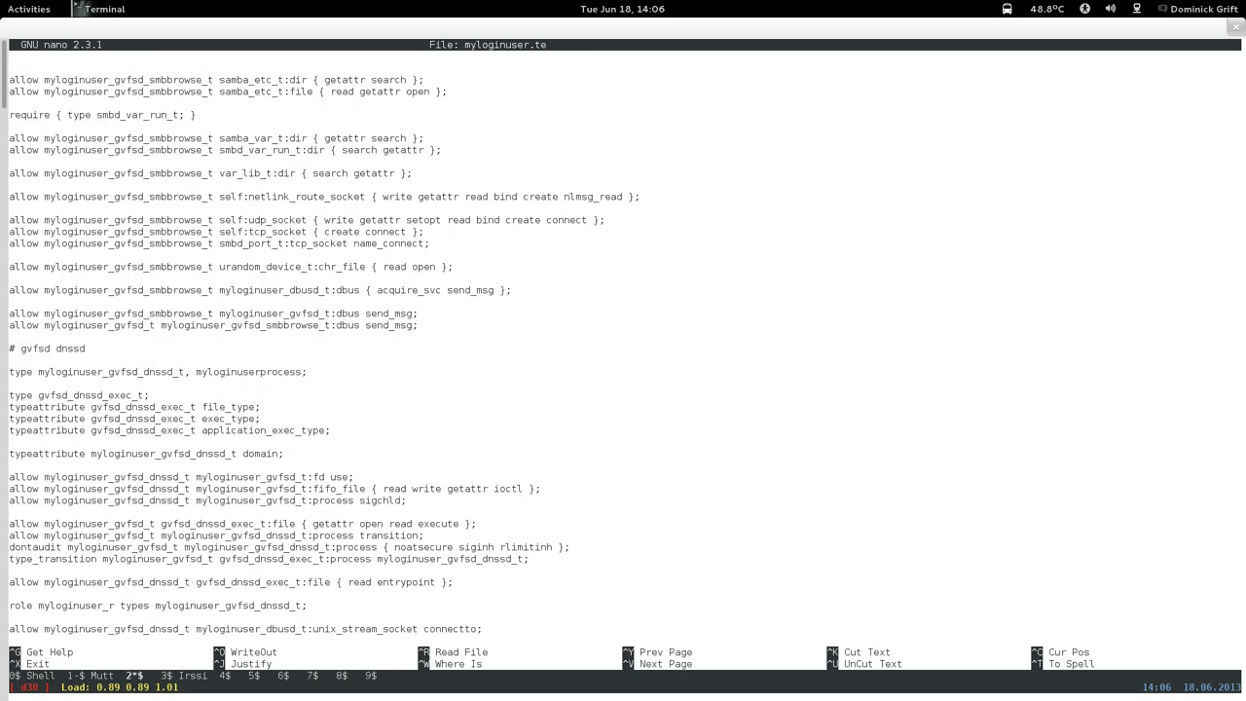
key(Page_Down)
key(Page_Down)
key(Page_Down)
key(Page_Down)
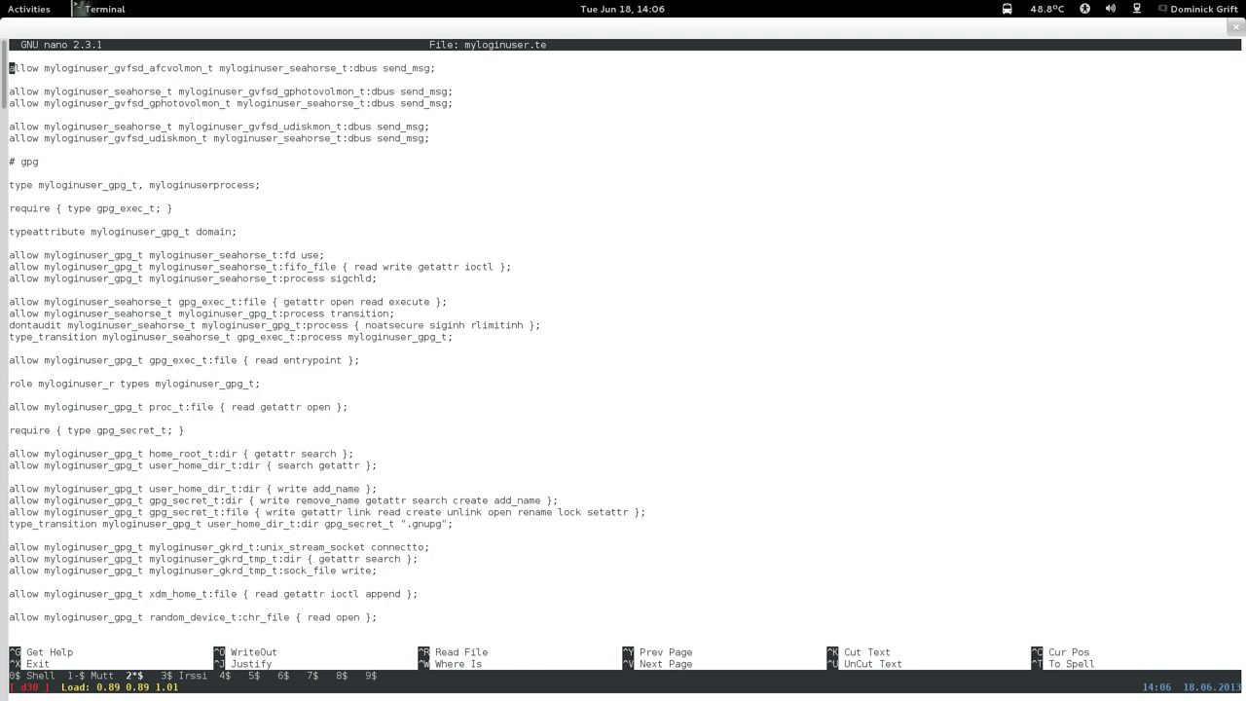
key(Page_Down)
key(Page_Up)
key(Page_Up)
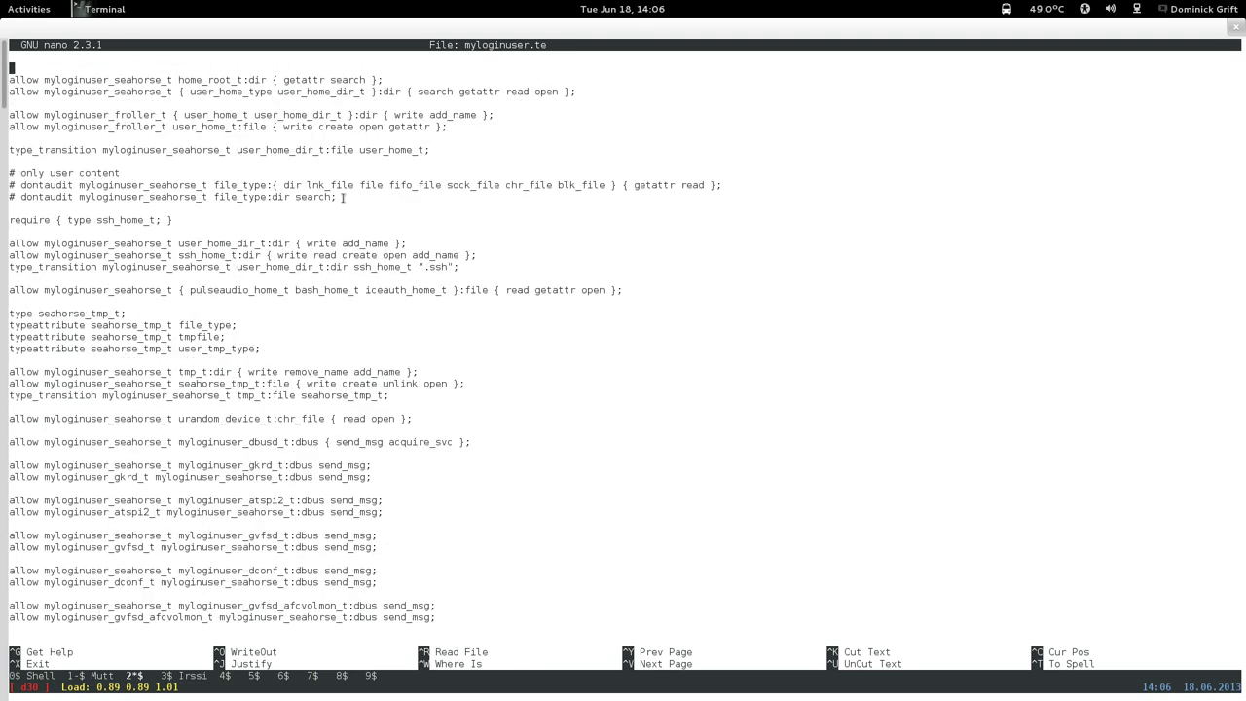
key(Up)
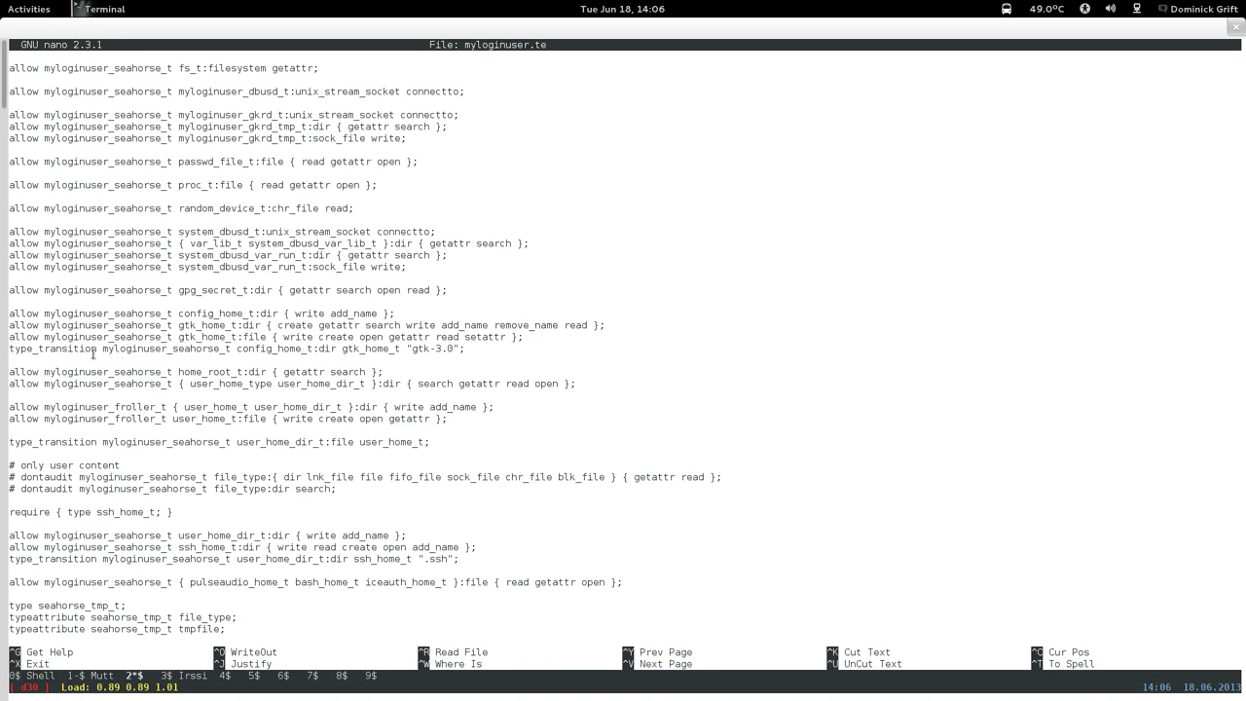
key(Up)
key(Up)
key(Up)
key(Up)
key(Up)
key(Up)
key(Up)
key(Up)
key(Up)
key(Up)
key(Up)
key(Up)
key(Up)
key(Up)
key(Up)
key(Up)
key(Up)
key(Up)
key(Up)
key(Up)
key(Up)
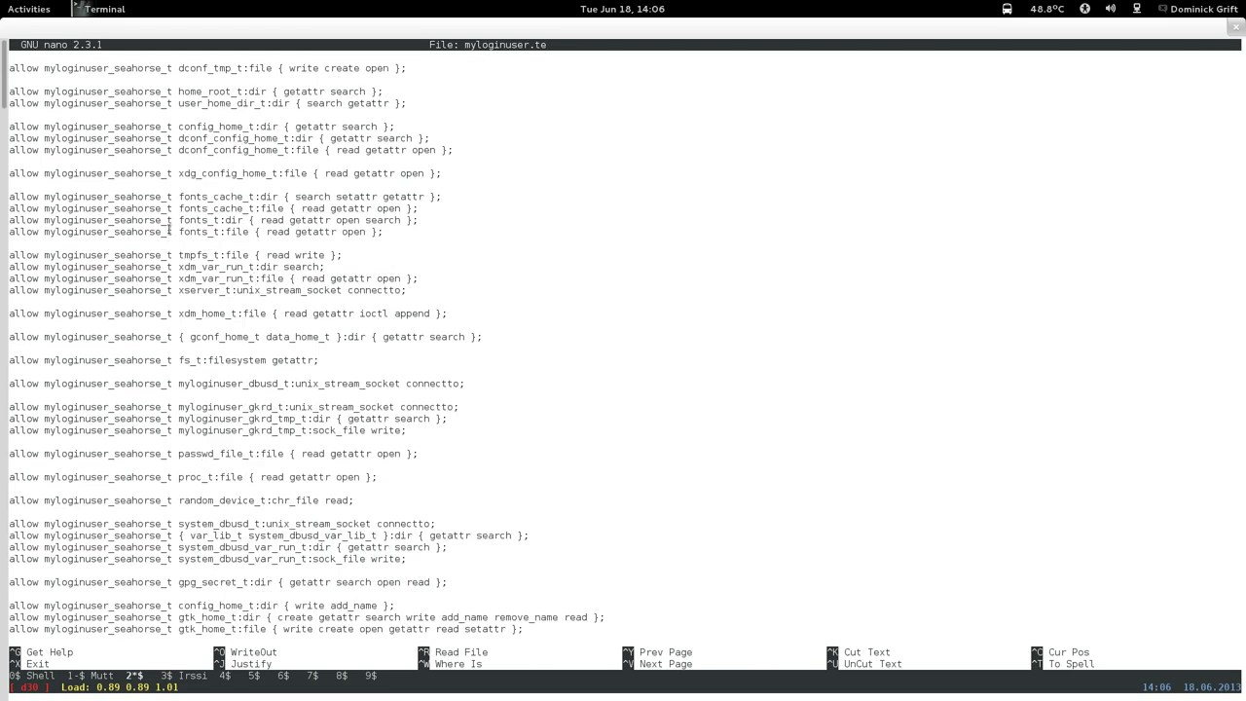
key(Up)
key(Up)
key(Up)
key(Up)
key(Up)
key(Up)
key(Up)
key(Up)
key(Up)
key(Up)
key(Up)
key(Up)
key(Up)
key(Up)
key(Up)
key(Up)
key(Up)
key(Up)
key(Up)
key(Up)
key(Up)
key(Down)
key(Down)
key(Down)
key(Down)
key(Down)
key(Down)
key(Down)
key(Down)
key(Down)
key(Down)
key(Down)
key(Down)
key(Down)
key(Down)
key(Down)
key(Down)
key(Down)
key(Down)
key(Down)
key(Down)
Paste the three yelp rules there and delete the extra blank lines.
key(Down)
key(Return)
key(Return)
key(Up)
key(Up)
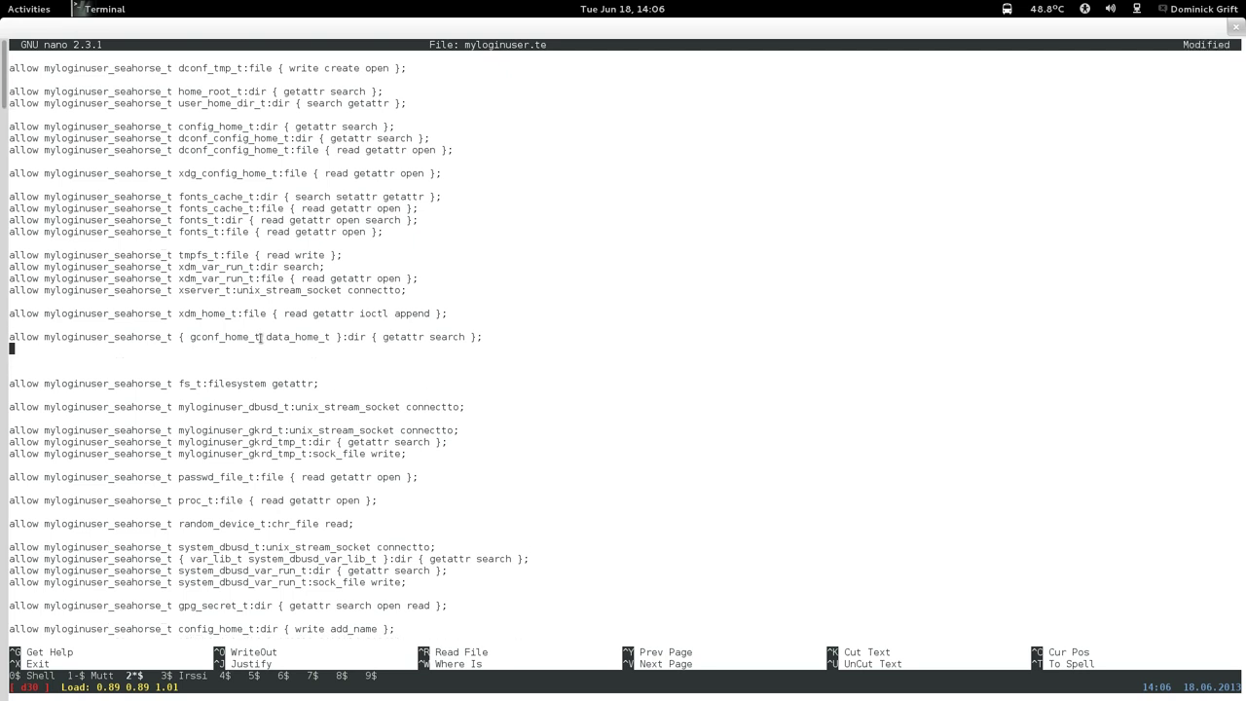
right_click(279, 362)
click(293, 454)
key(Down)
key(Down)
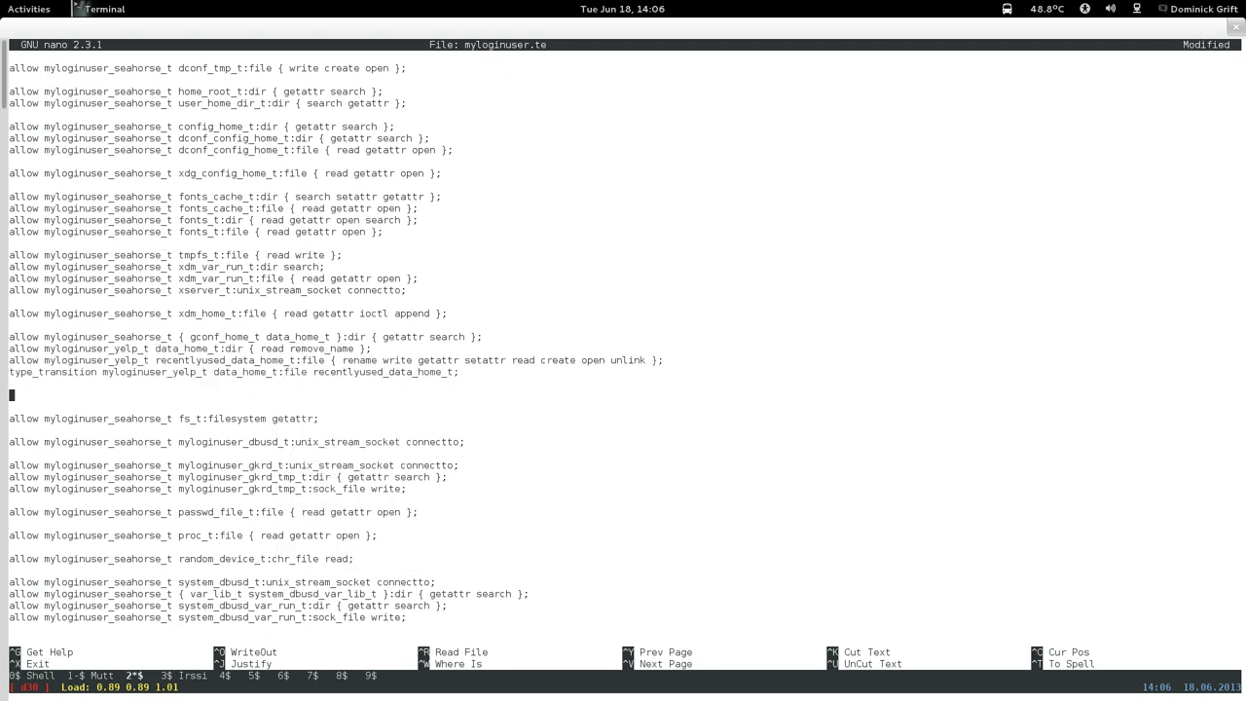
key(BackSpace)
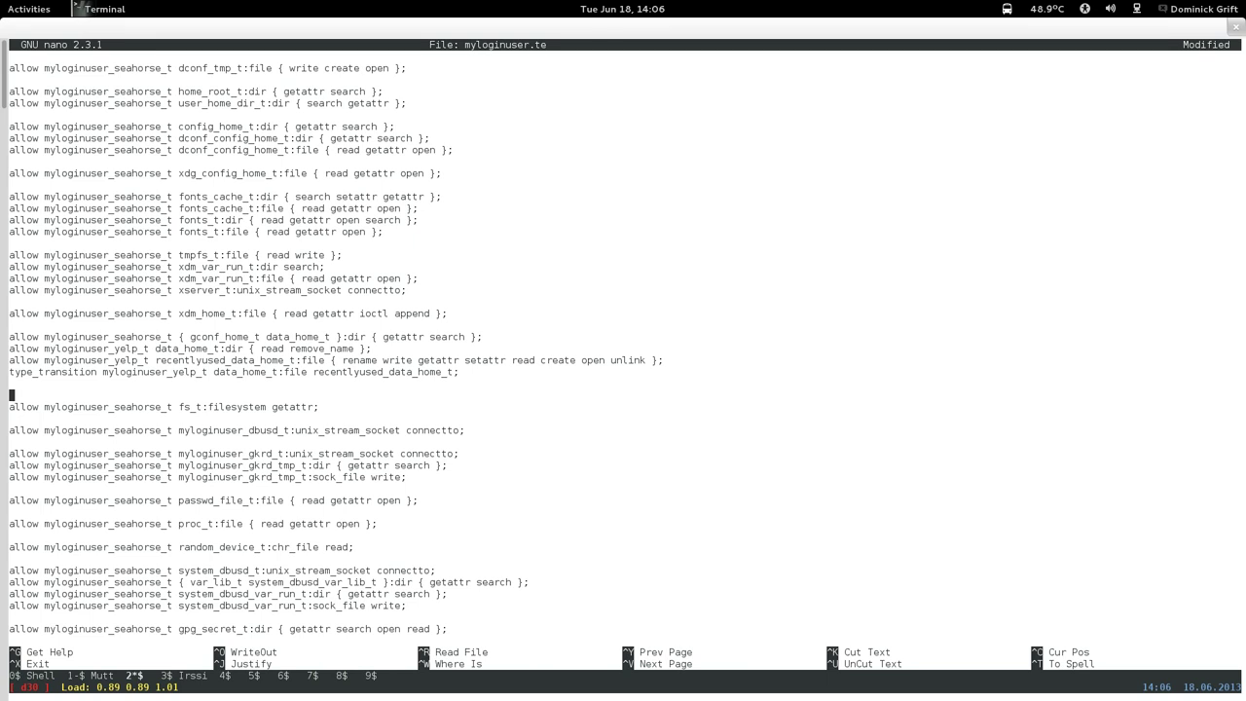
key(BackSpace)
click(12, 360)
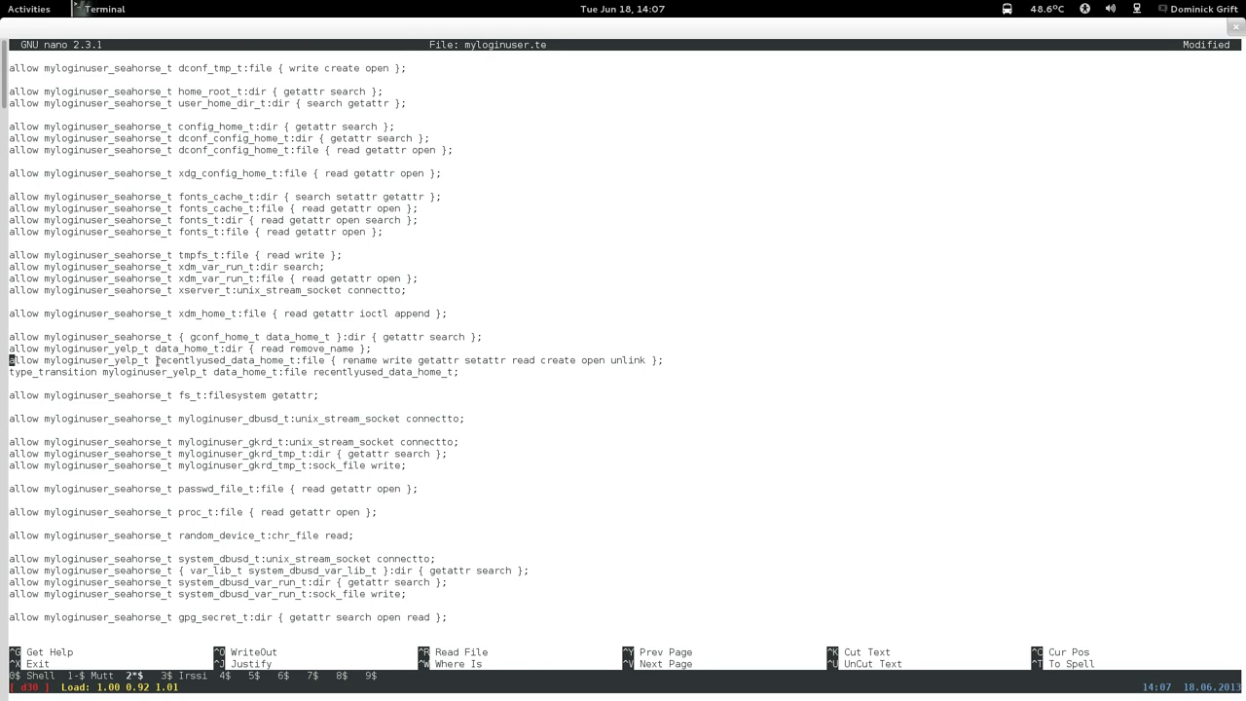
Change the data_home_t rule's type from myloginuser_yelp_t to myloginuser_seahorse_t, cancelling the accidental insert prompt.
key(Up)
key(Right)
key(Right)
key(Right)
key(Right)
key(Right)
key(Right)
key(Right)
key(Right)
key(Right)
key(Right)
key(Right)
key(Right)
key(Right)
key(Right)
key(Right)
key(Right)
key(Right)
key(Right)
key(Right)
key(Right)
key(BackSpace)
key(BackSpace)
key(BackSpace)
key(BackSpace)
text(search)
key(ctrl+r)
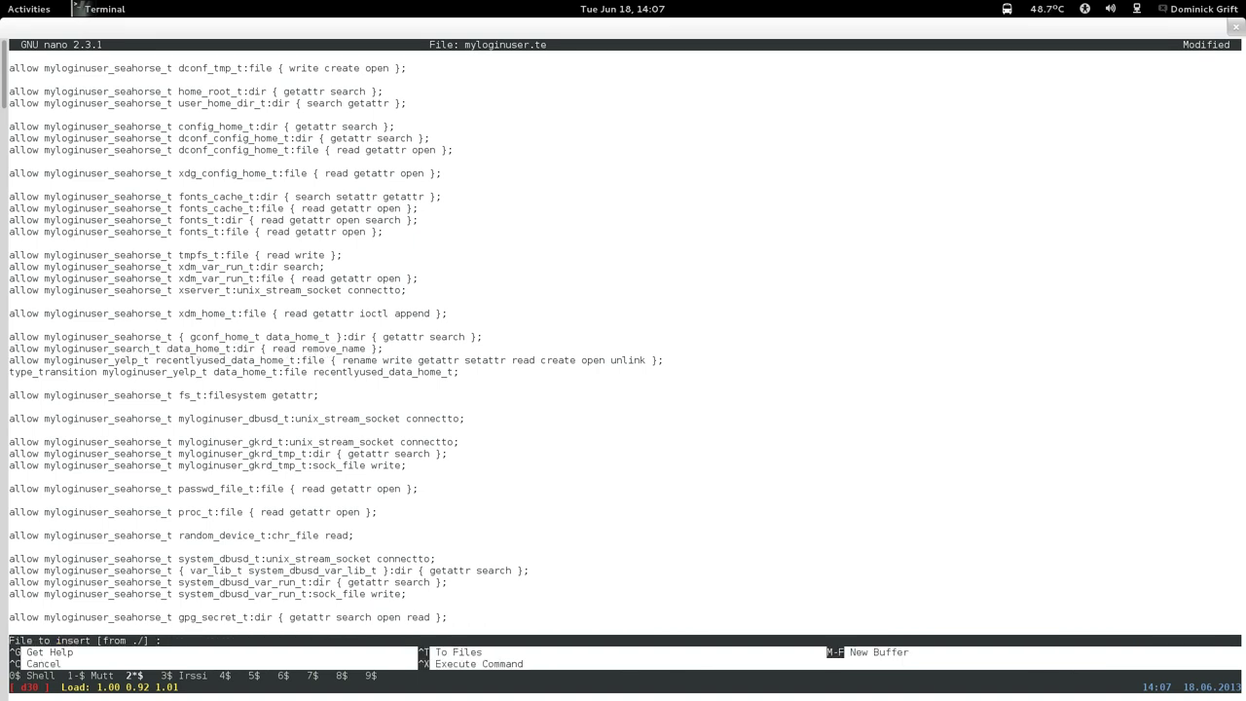
key(ctrl+c)
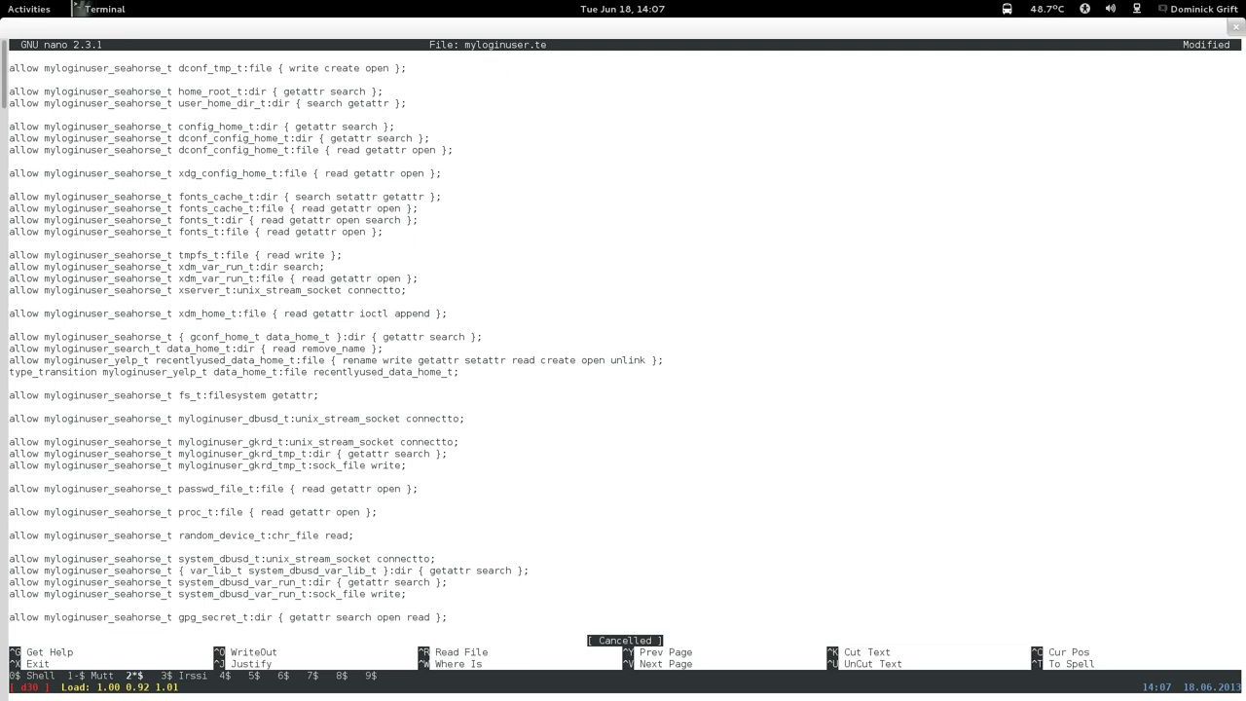
key(BackSpace)
key(BackSpace)
key(BackSpace)
text(horse)
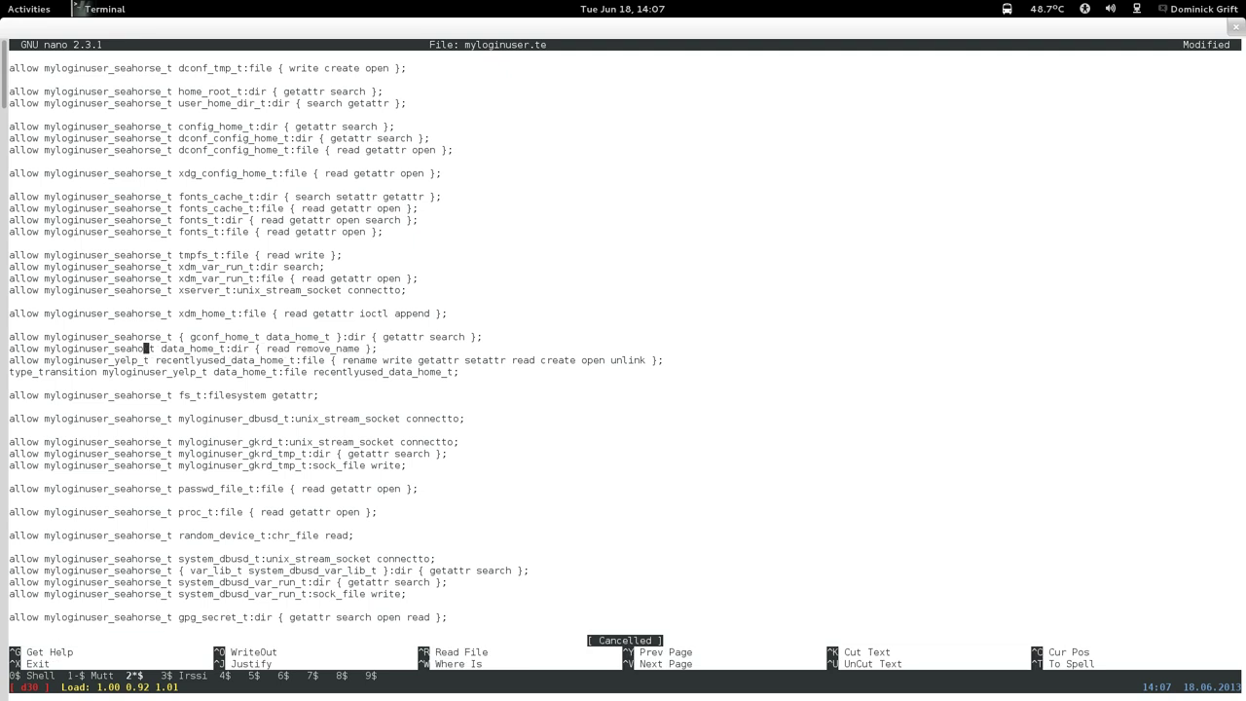
Change the recentlyused_data_home_t rule's type to myloginuser_seahorse_t.
key(Down)
key(Left)
key(Left)
key(Left)
key(Left)
key(BackSpace)
key(BackSpace)
key(BackSpace)
key(BackSpace)
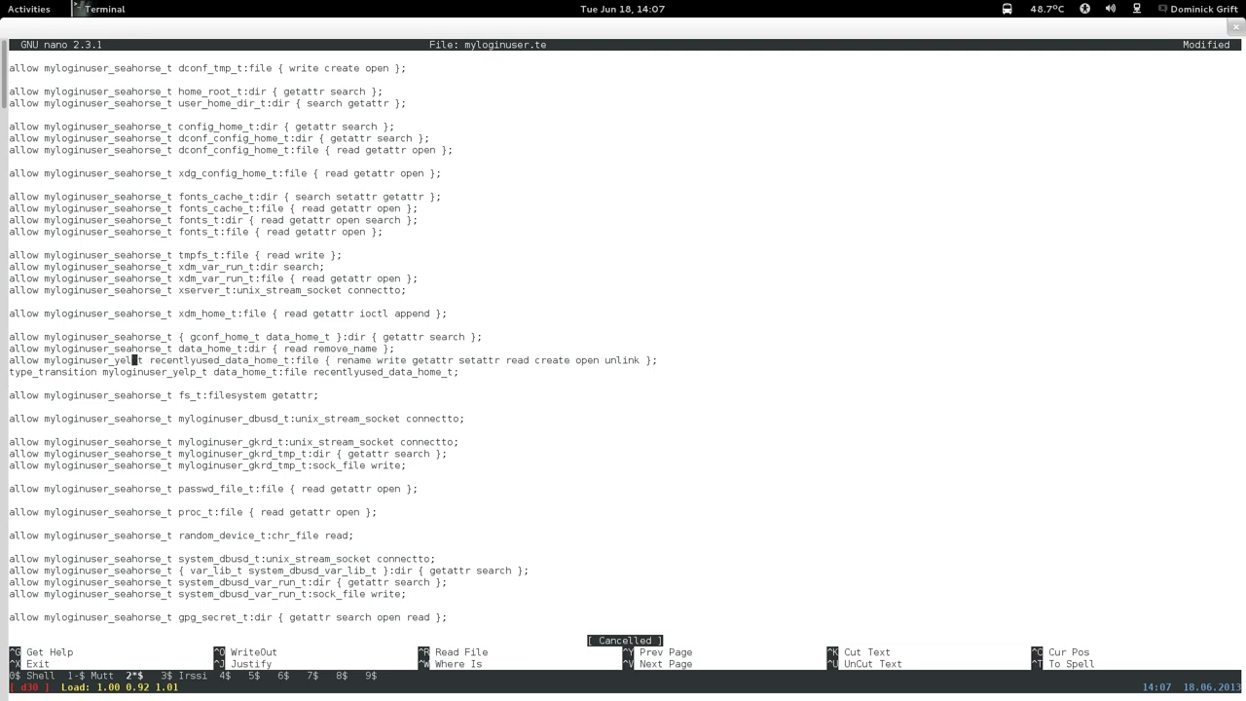
text(seahorse)
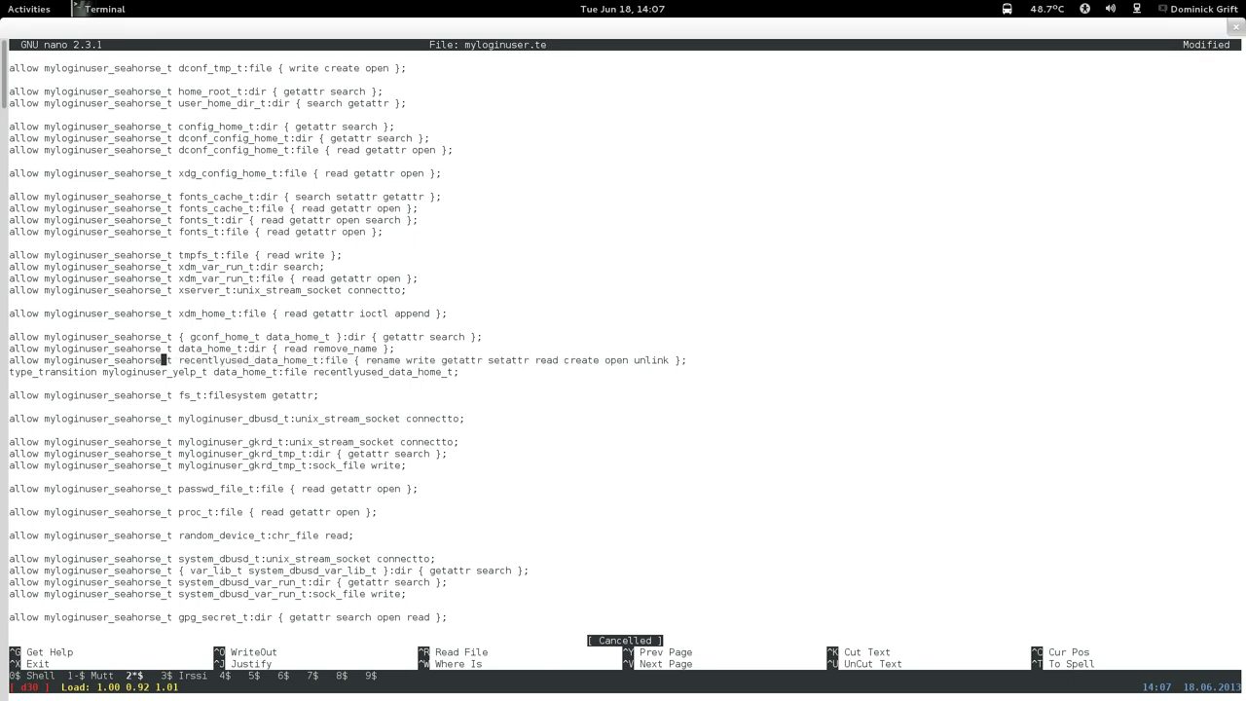
Change the type_transition line's yelp type to myloginuser_seahorse_t.
key(Down)
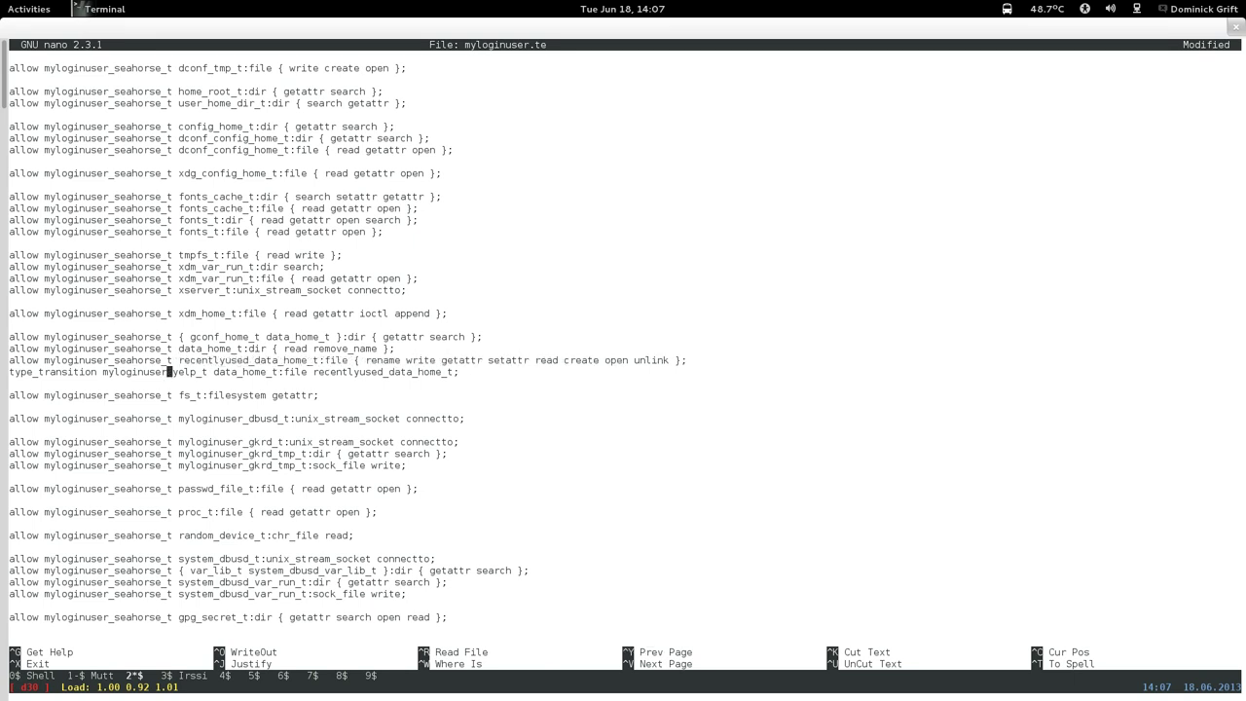
key(Right)
key(Right)
key(Right)
key(Right)
key(Right)
key(Right)
key(BackSpace)
key(BackSpace)
key(BackSpace)
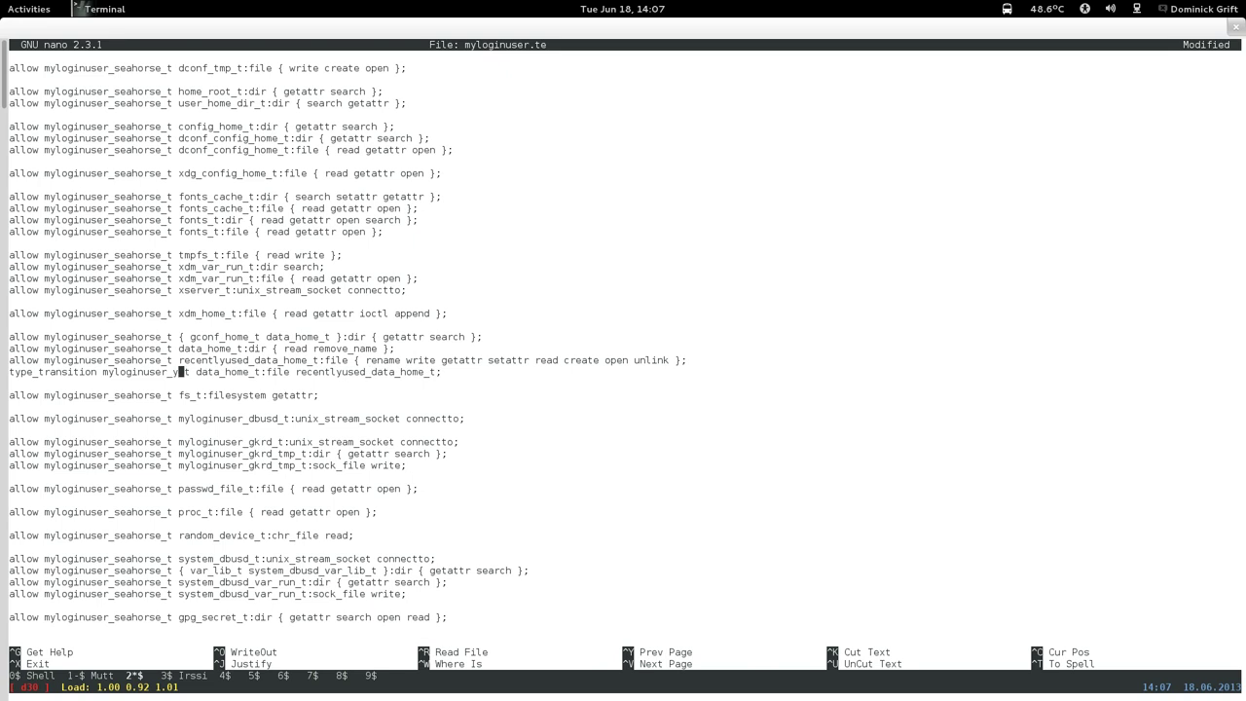
key(BackSpace)
text(seahorse)
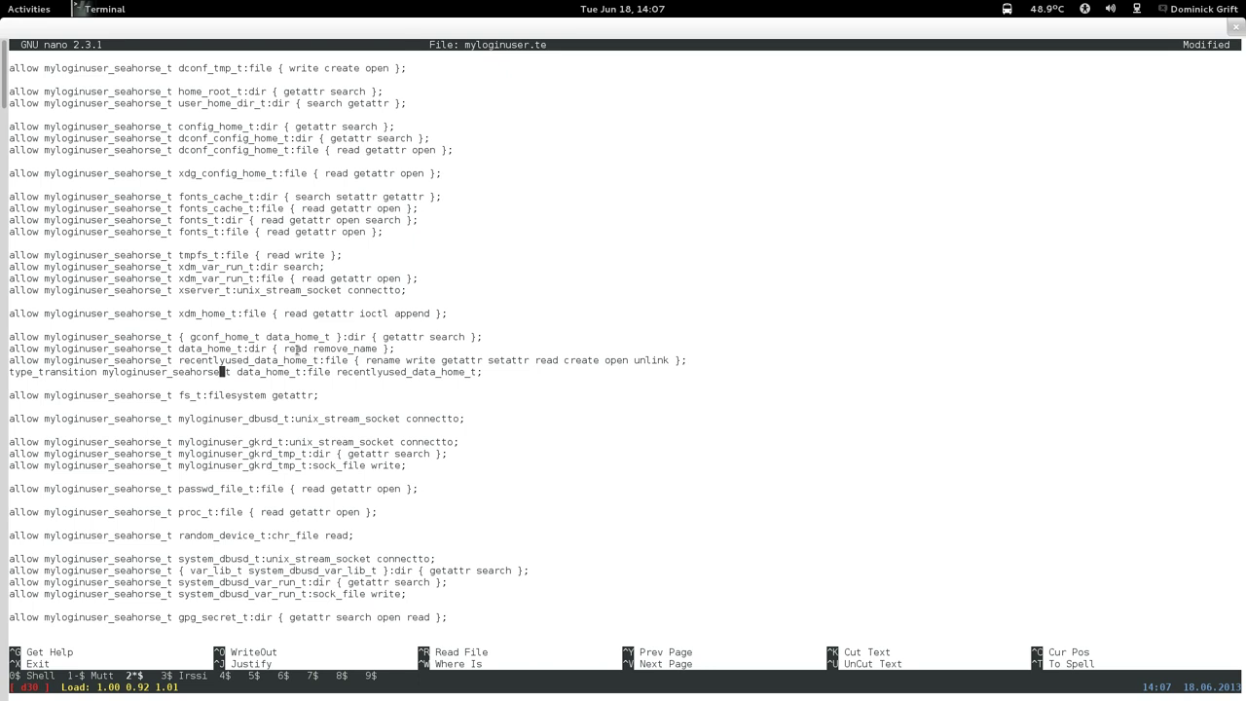
key(Page_Up)
key(Page_Up)
key(Page_Up)
key(Page_Up)
key(Page_Up)
key(Page_Up)
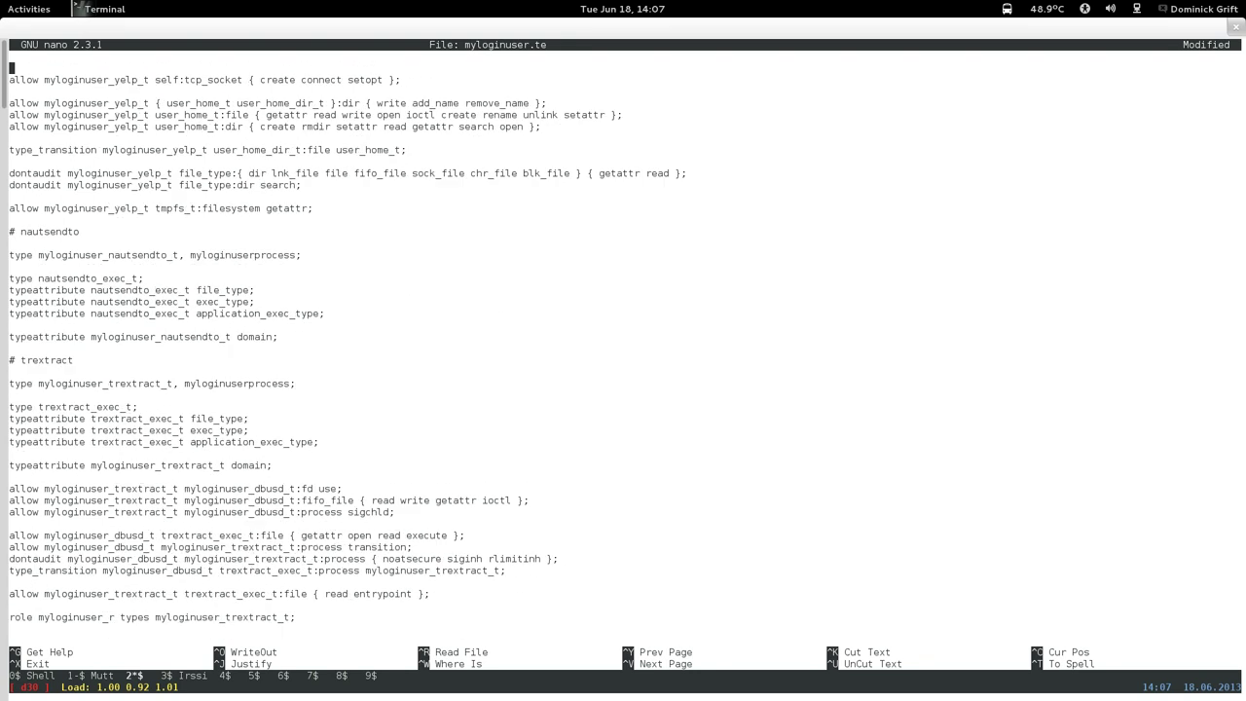
Copy the three froller data_home rules to the clipboard.
key(Page_Up)
key(Page_Up)
key(Page_Down)
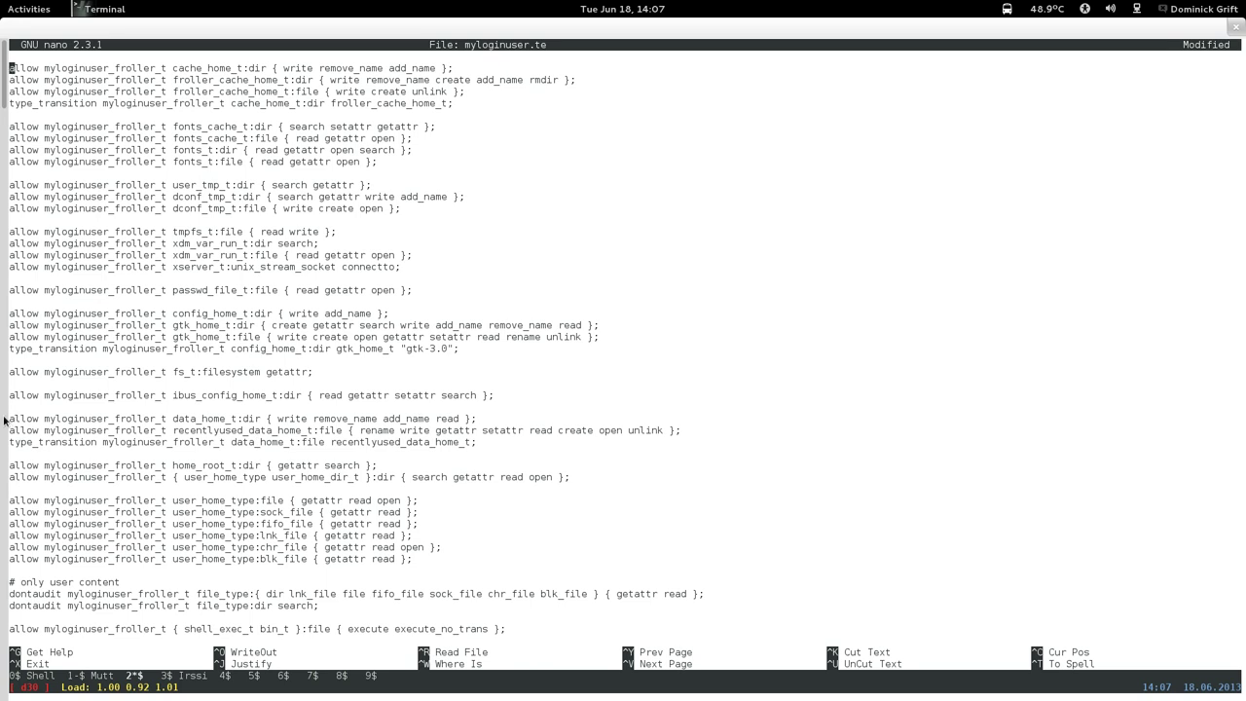
drag(9, 422, 524, 439)
right_click(524, 438)
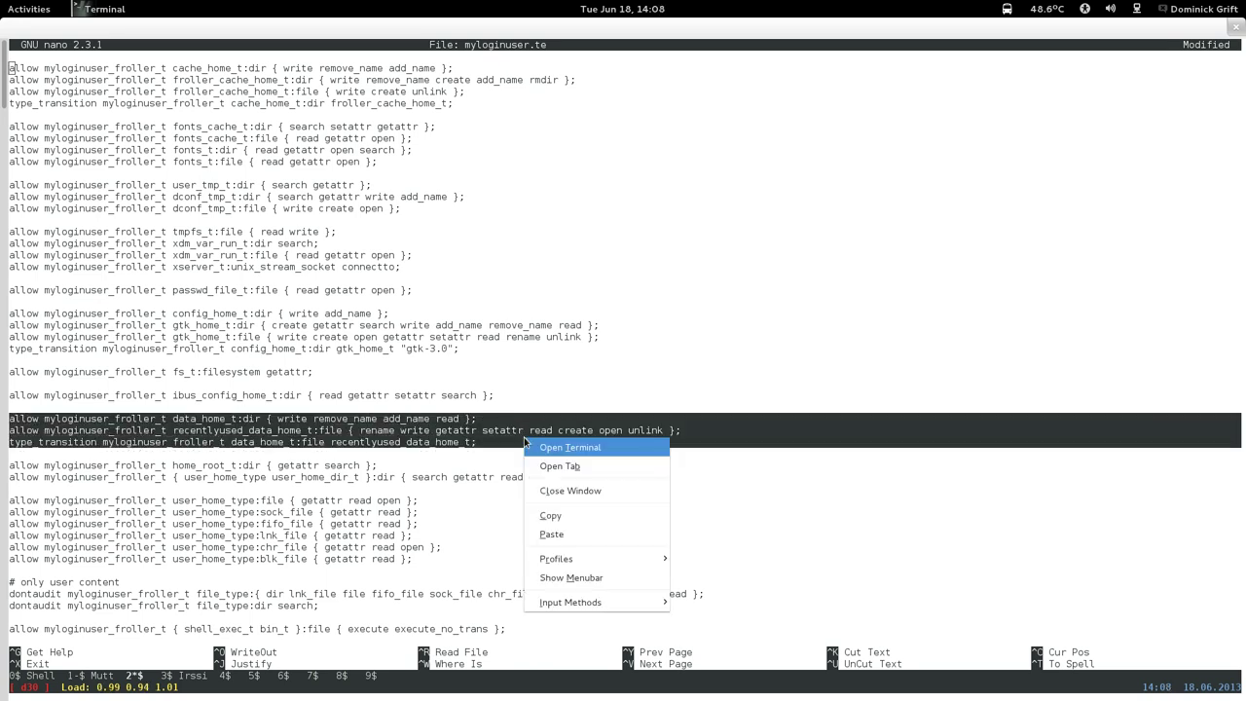
click(546, 516)
Paste the copied froller rules on new lines above the seahorse data_home rules.
key(Page_Down)
key(Page_Down)
key(Page_Down)
key(Page_Down)
key(Page_Down)
key(Page_Down)
key(Page_Down)
key(Page_Down)
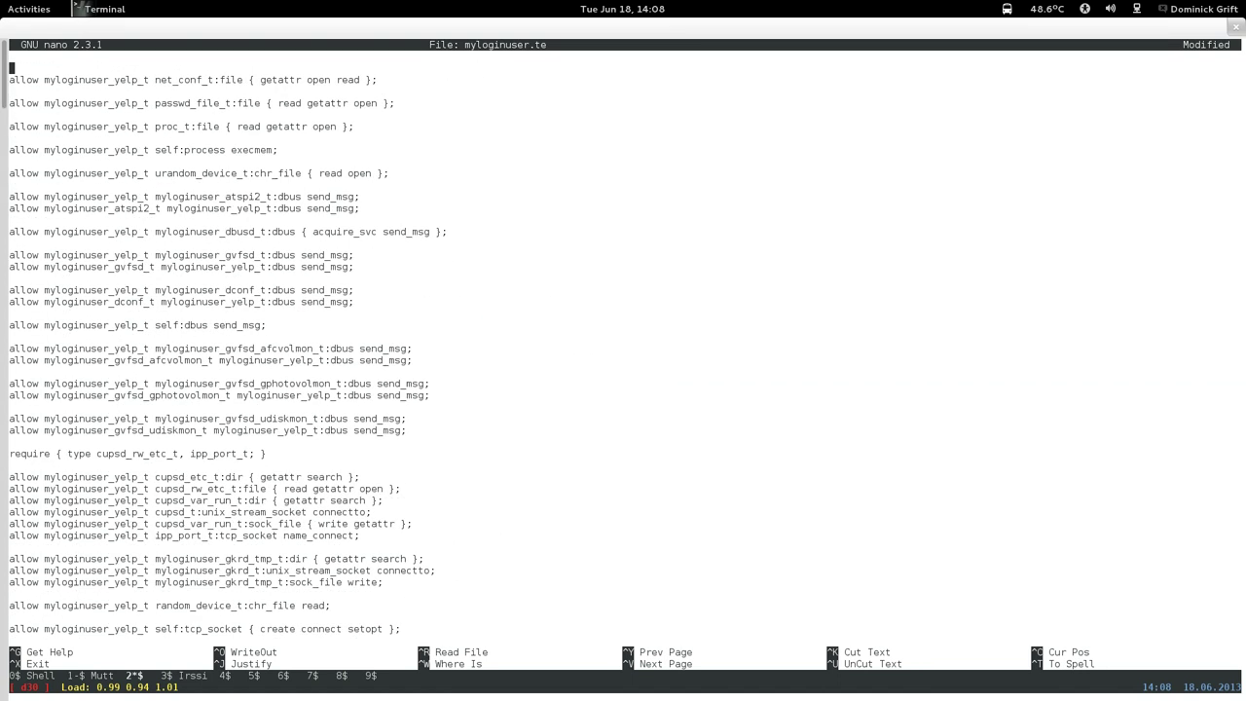
key(Page_Up)
key(Page_Up)
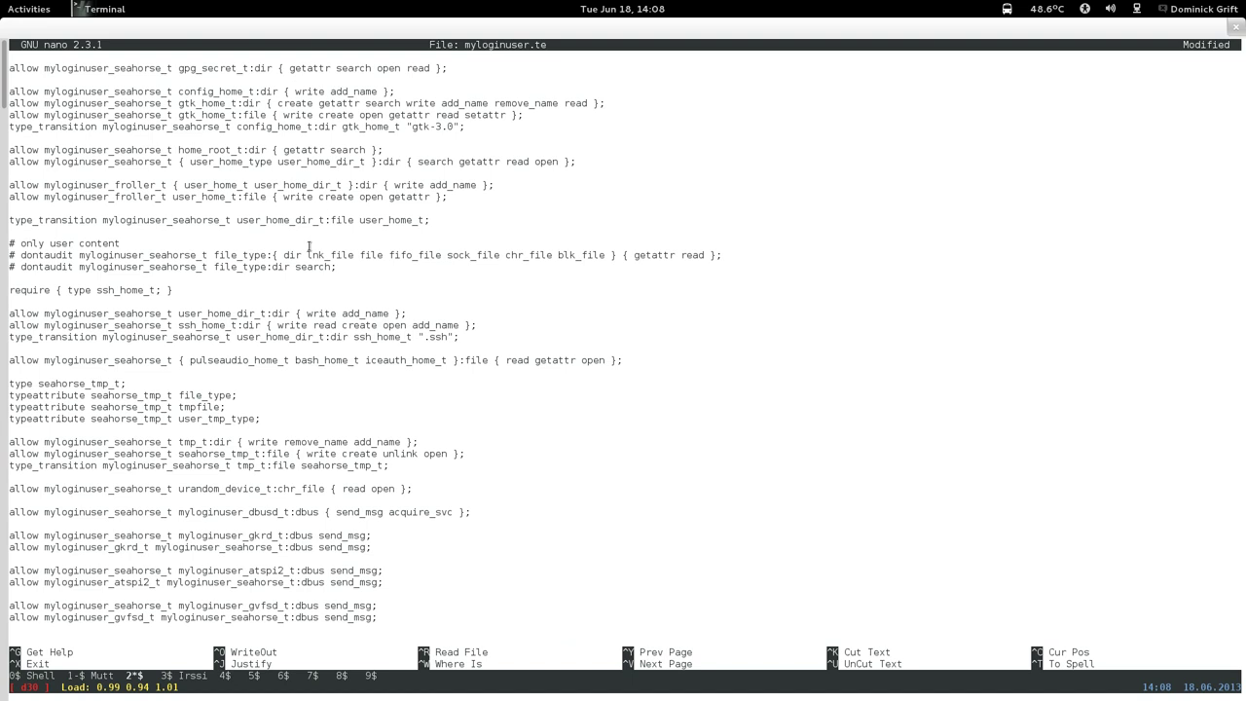
key(Page_Up)
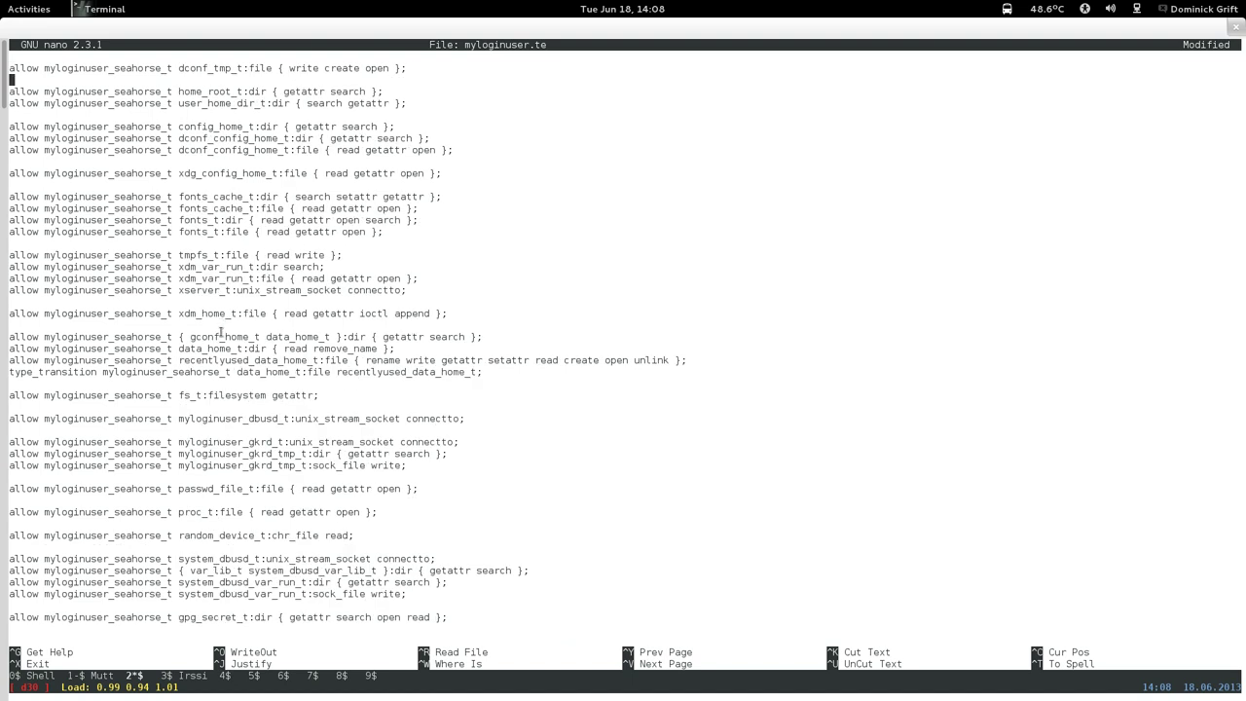
key(Down)
key(Down)
key(Down)
key(Down)
key(Down)
key(Down)
key(Down)
key(Down)
key(Down)
key(Down)
key(Down)
key(Down)
key(Down)
key(Down)
key(Down)
key(Down)
key(Down)
key(Down)
key(Down)
key(Down)
key(Return)
key(Return)
key(Up)
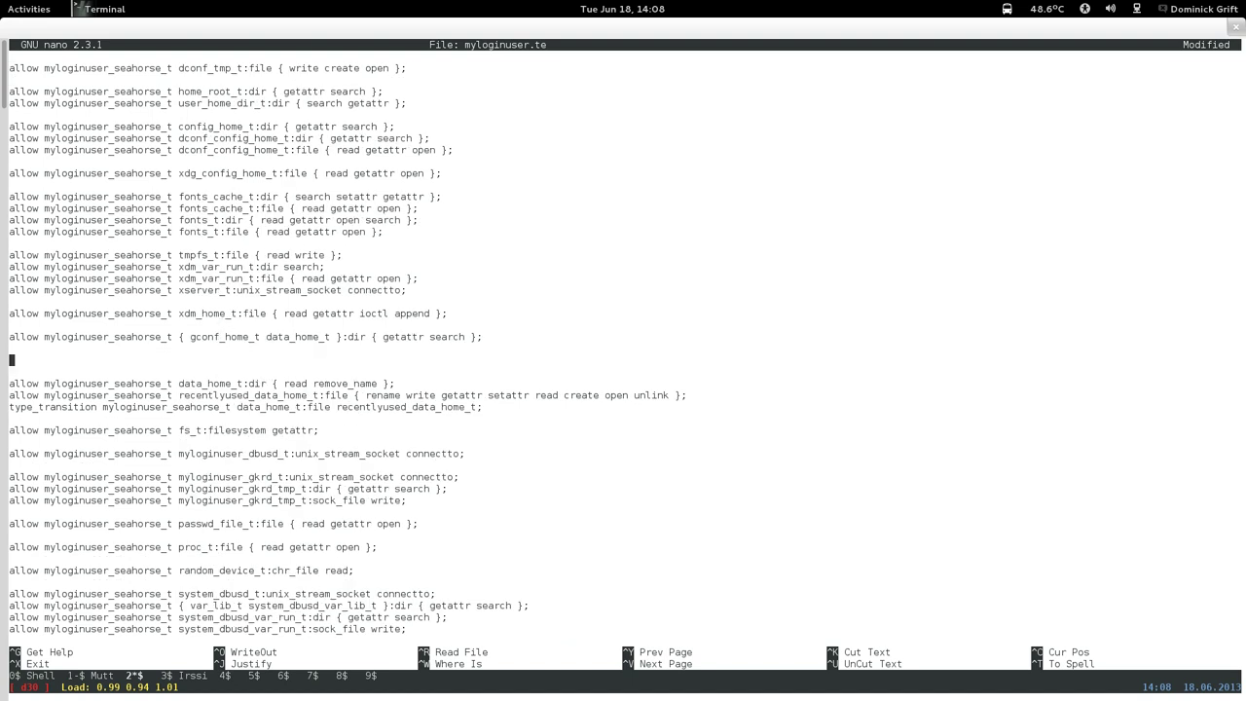
key(Up)
right_click(294, 361)
click(324, 456)
Remove the extra blank lines and rename froller to seahorse in the pasted data_home_t rule.
key(Down)
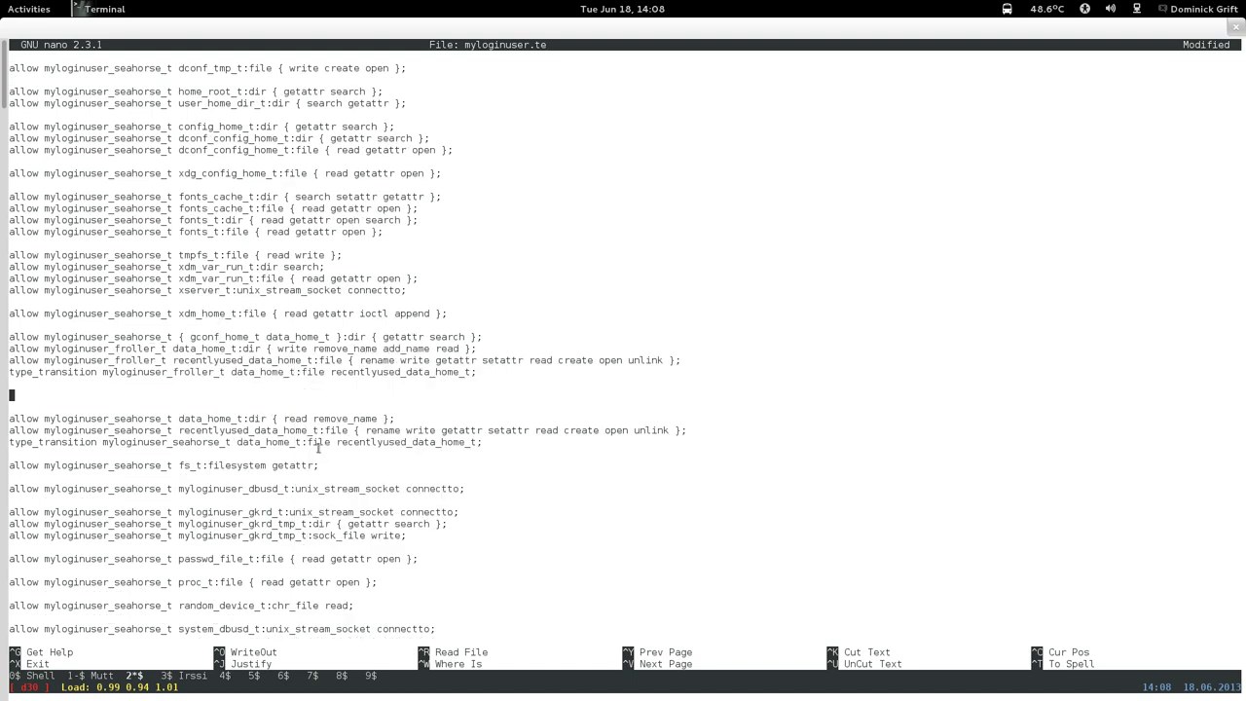
key(BackSpace)
key(BackSpace)
key(Up)
key(Up)
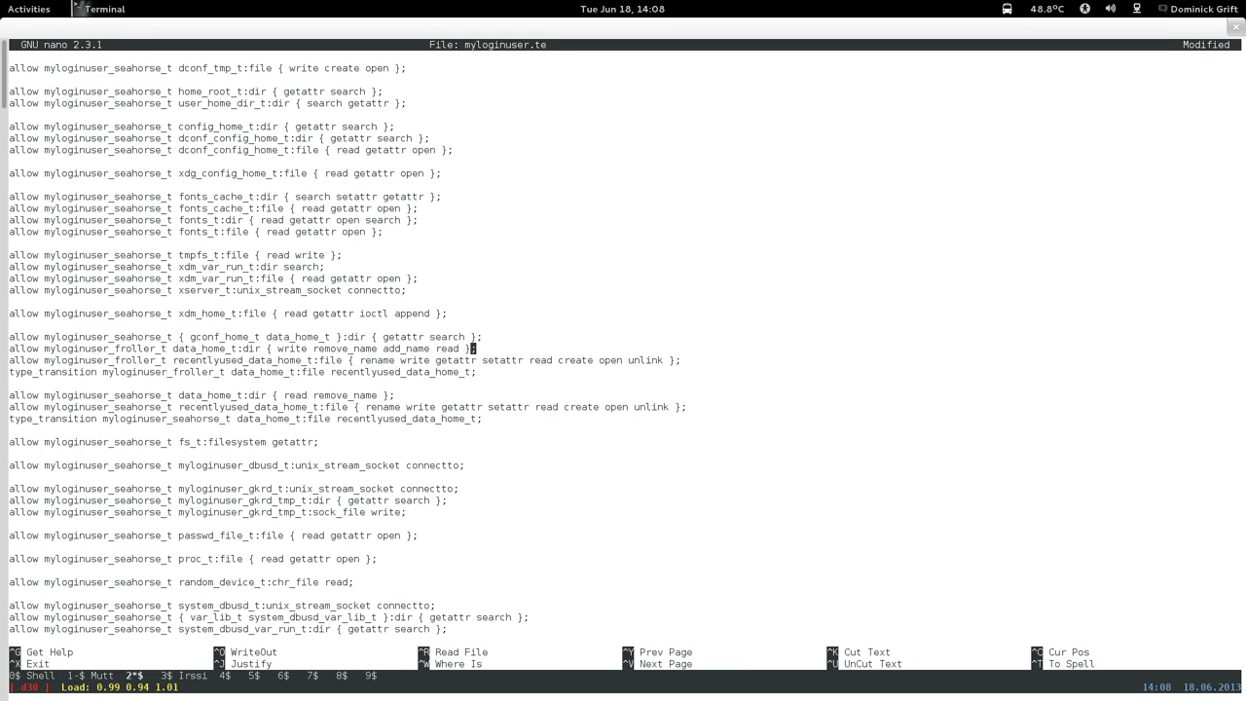
key(Left)
key(Left)
key(Left)
key(Left)
key(Left)
key(Left)
key(Left)
key(Left)
key(Left)
key(Left)
key(Left)
key(Left)
key(Left)
key(Left)
key(Left)
key(Left)
key(Left)
key(Left)
key(Left)
key(Left)
key(Left)
key(Left)
key(Left)
key(Left)
key(Left)
key(Left)
key(Left)
key(Left)
key(Left)
key(Left)
key(Left)
key(Left)
key(Left)
key(Left)
key(Left)
key(Left)
key(Left)
key(Left)
key(Left)
key(Left)
key(Left)
key(Left)
key(Left)
key(Left)
key(Left)
key(Left)
key(BackSpace)
key(BackSpace)
key(BackSpace)
key(BackSpace)
key(BackSpace)
key(BackSpace)
key(BackSpace)
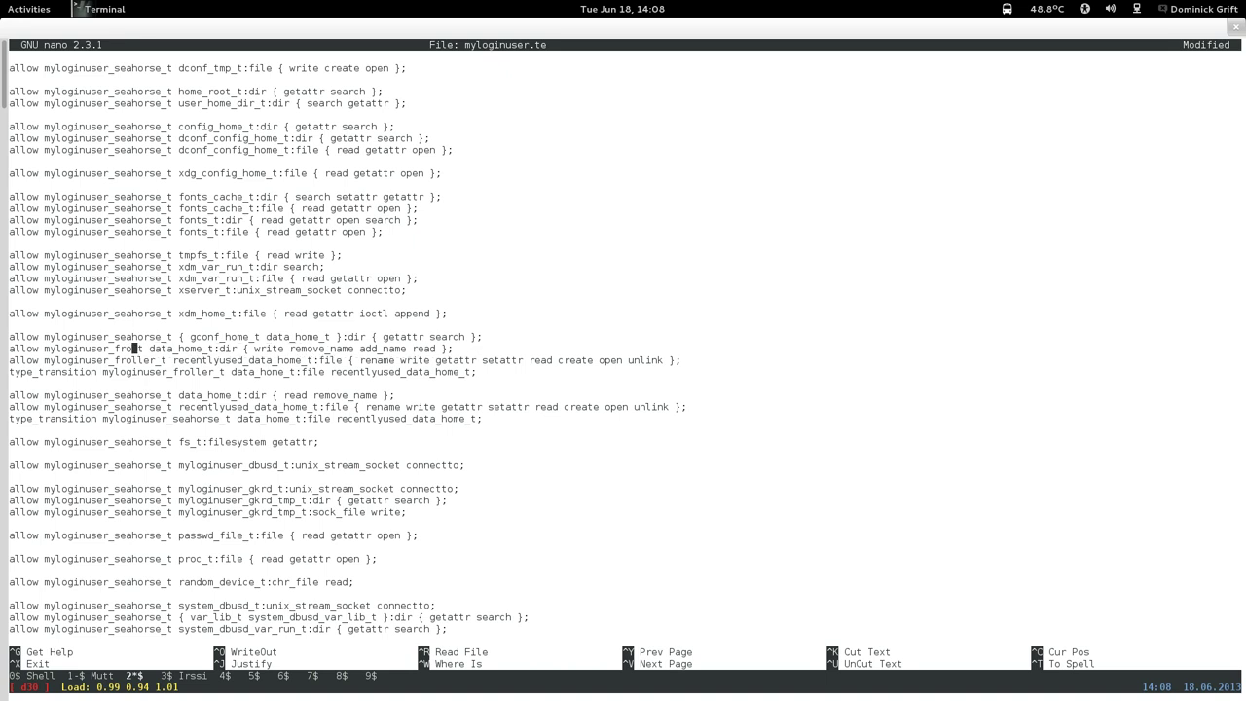
text(seahorse)
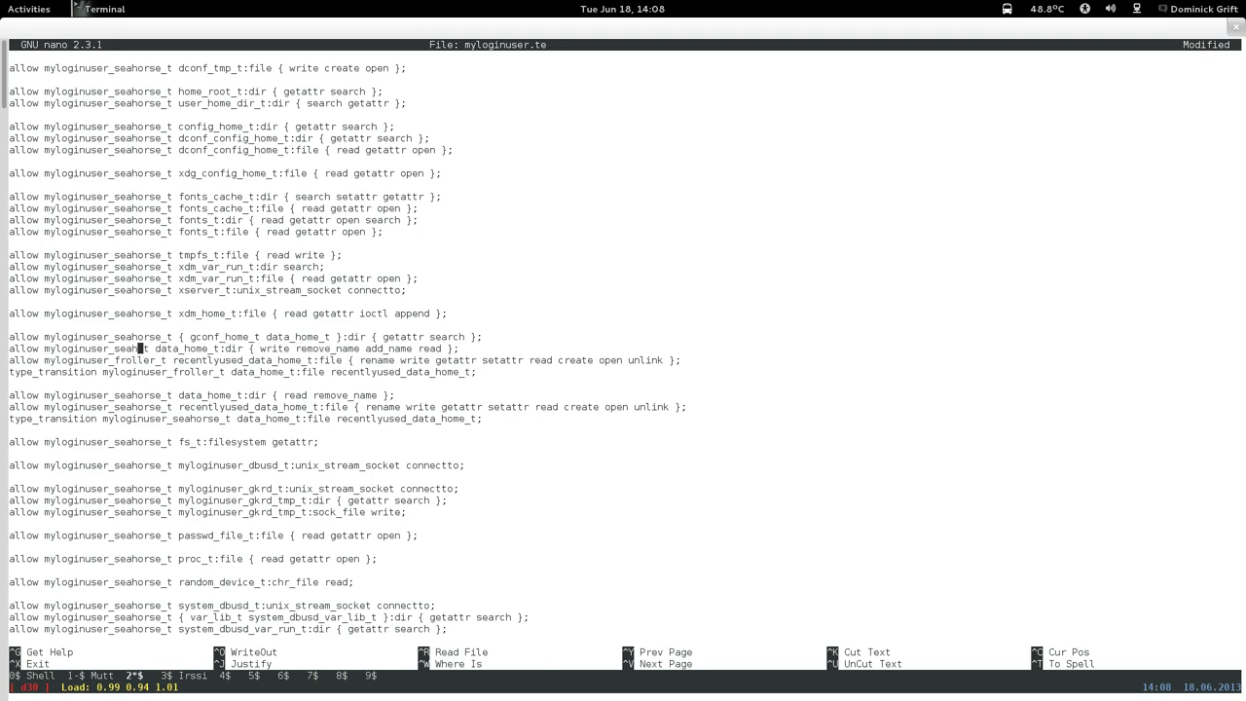
Rename froller to seahorse in the pasted recentlyused and type_transition rules.
key(Down)
key(Left)
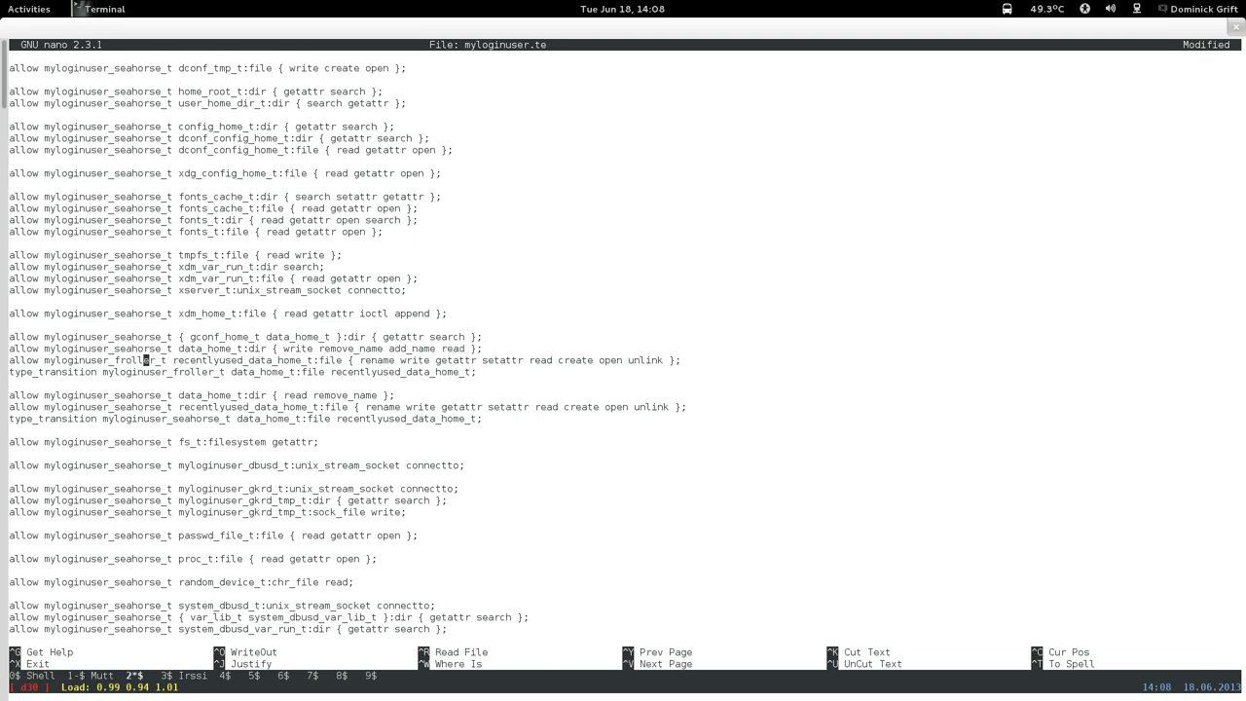
key(BackSpace)
key(BackSpace)
key(BackSpace)
key(BackSpace)
key(BackSpace)
key(BackSpace)
key(BackSpace)
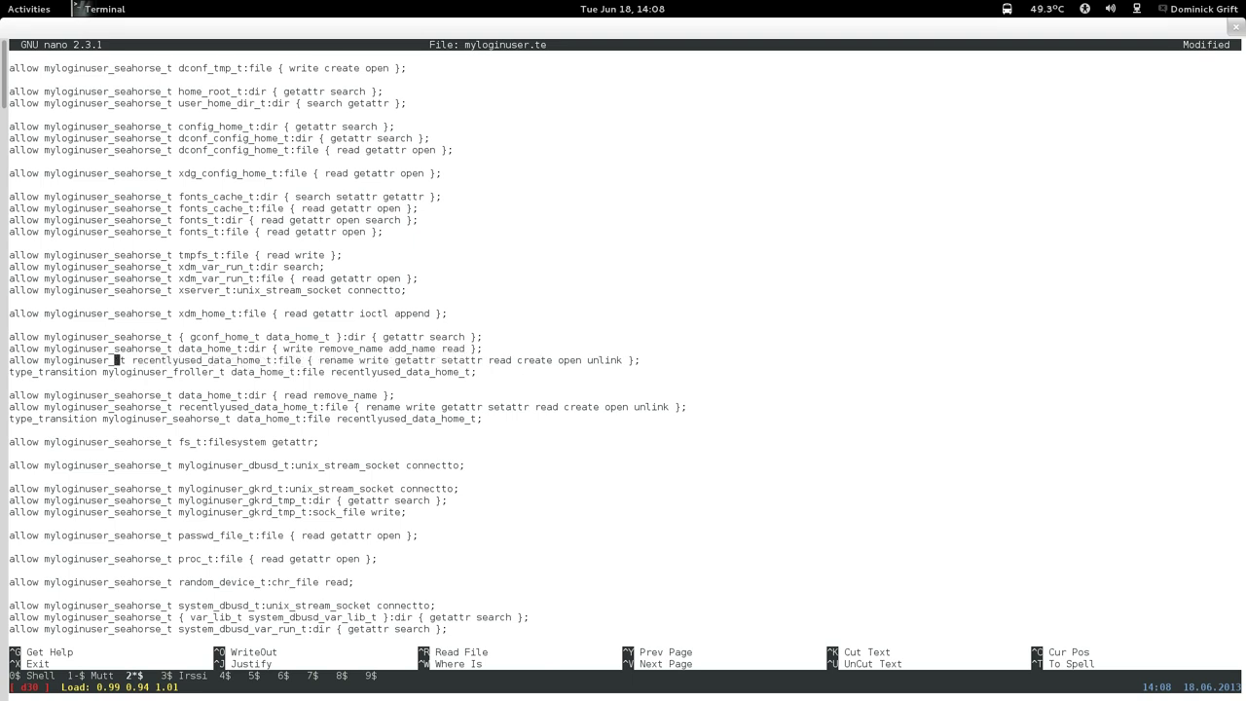
text(seahorse)
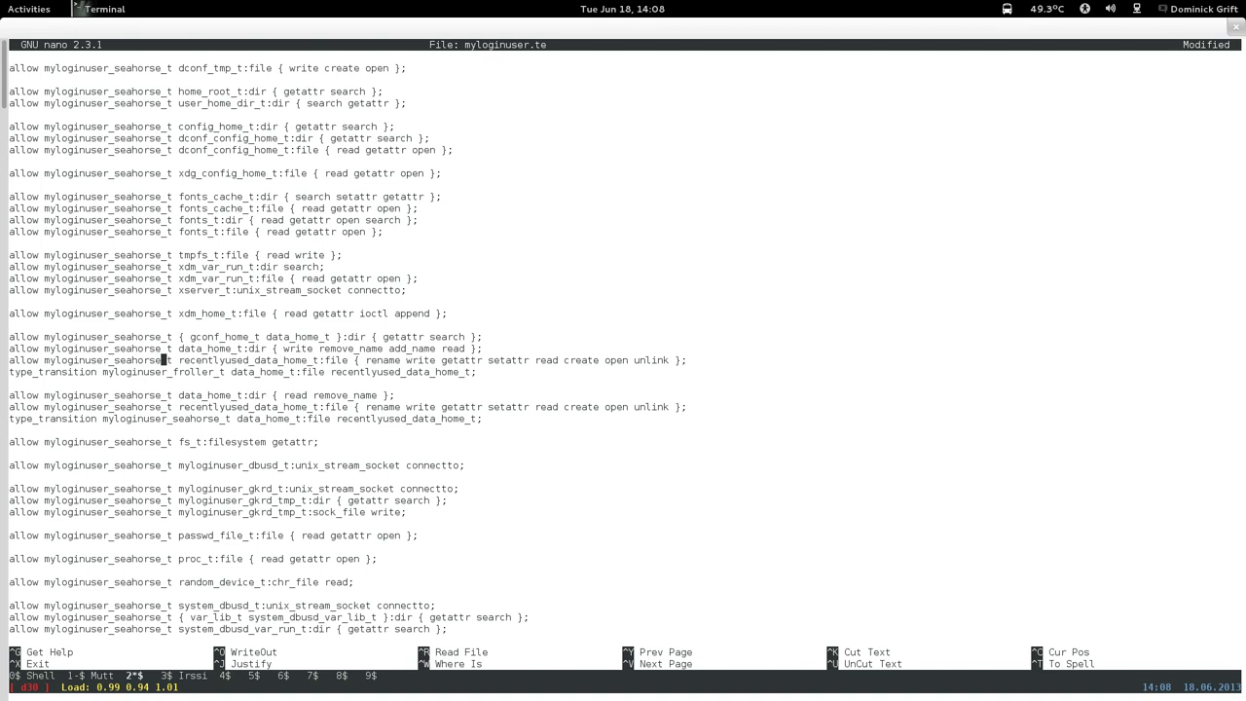
key(Down)
key(Right)
key(Right)
key(Right)
key(Right)
key(Right)
key(Right)
key(Right)
key(Right)
key(Right)
key(BackSpace)
key(BackSpace)
key(BackSpace)
key(BackSpace)
key(BackSpace)
key(BackSpace)
key(BackSpace)
text(seahors)
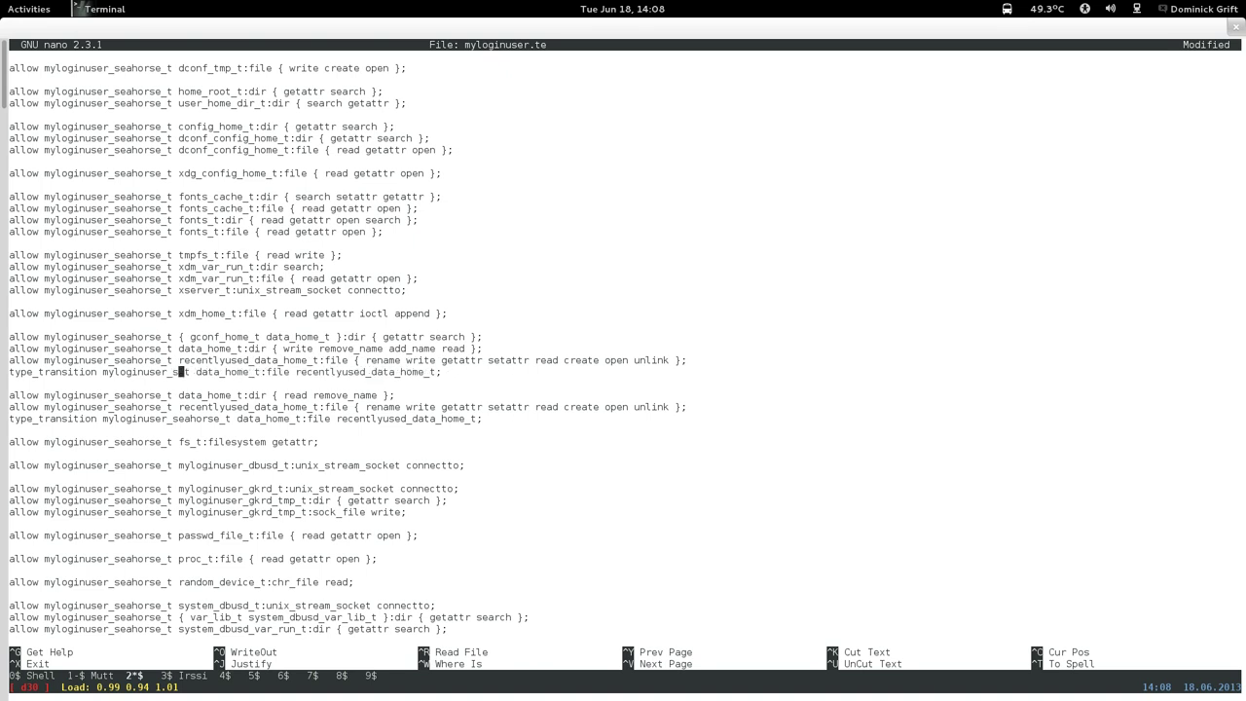
text(e)
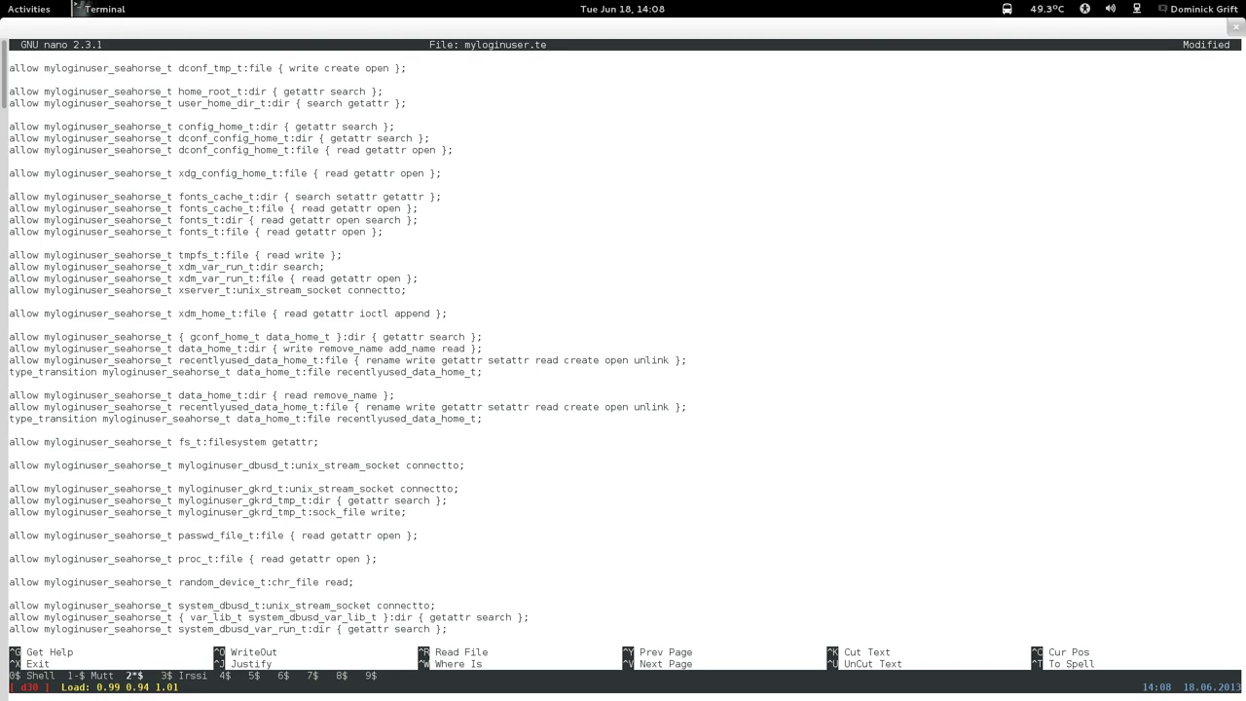
Copy the 'write remove_name add_name read' permissions and delete the old seahorse data_home rules.
key(Down)
key(Down)
drag(273, 348, 481, 348)
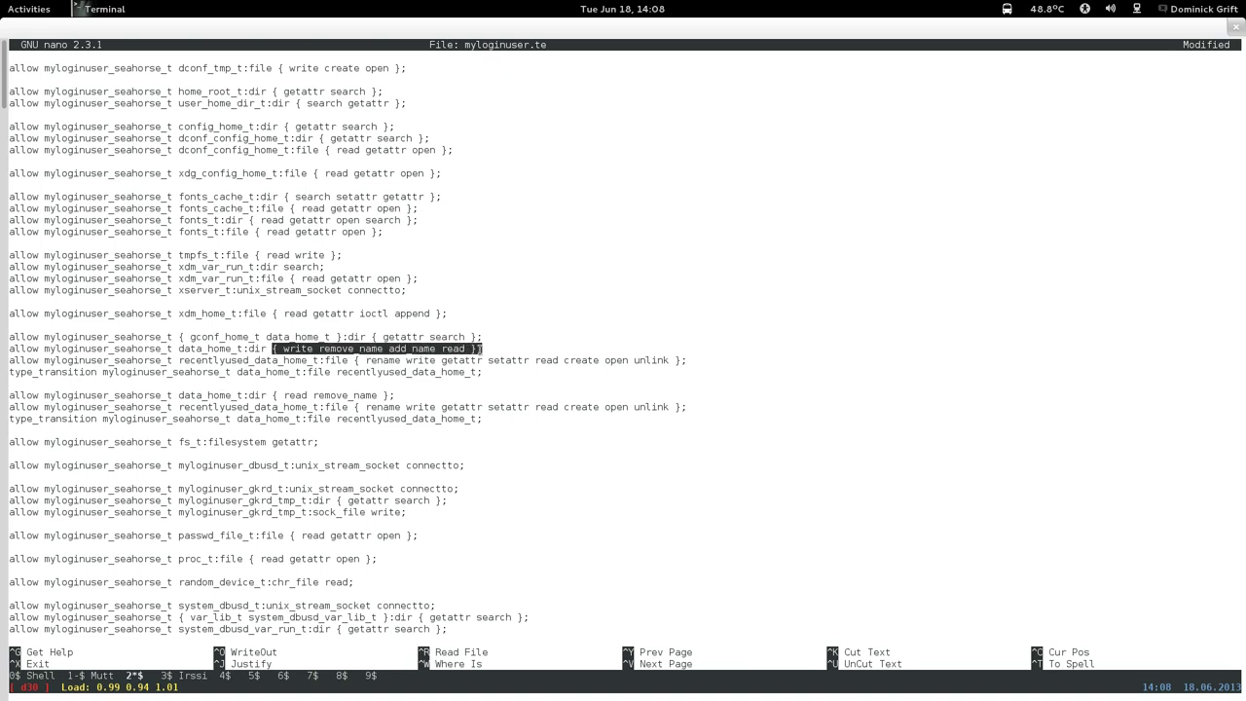
right_click(480, 349)
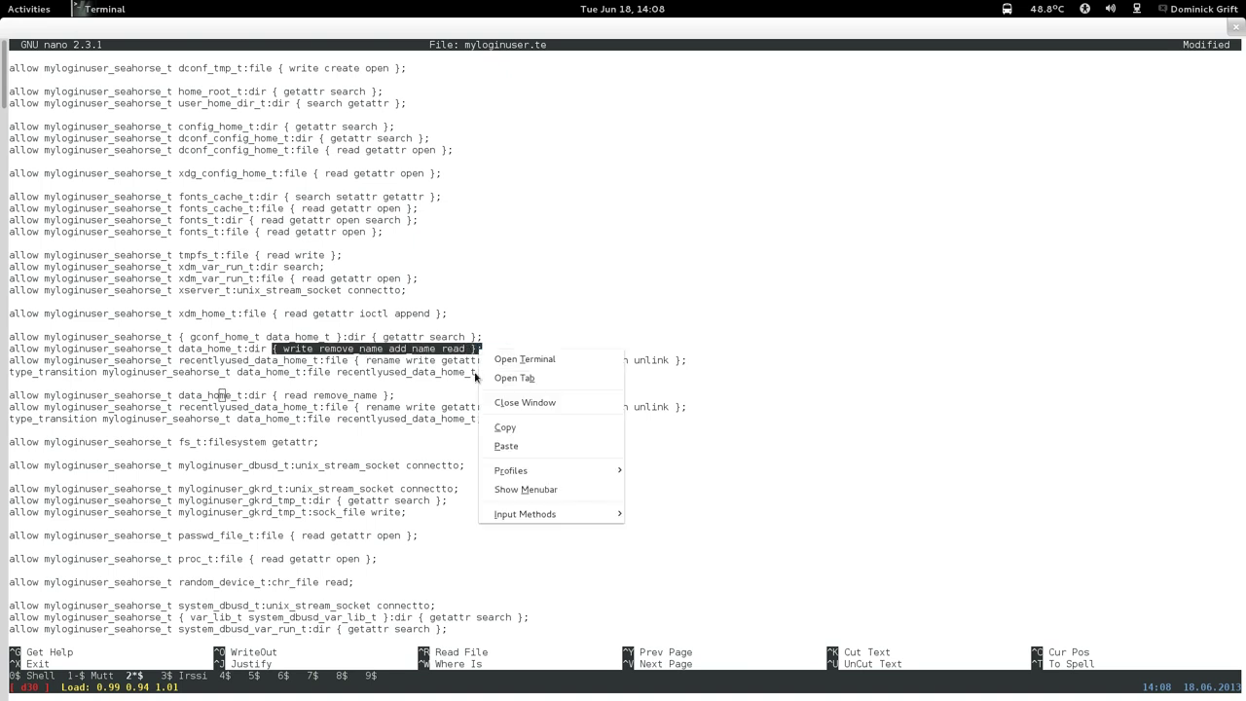
click(504, 427)
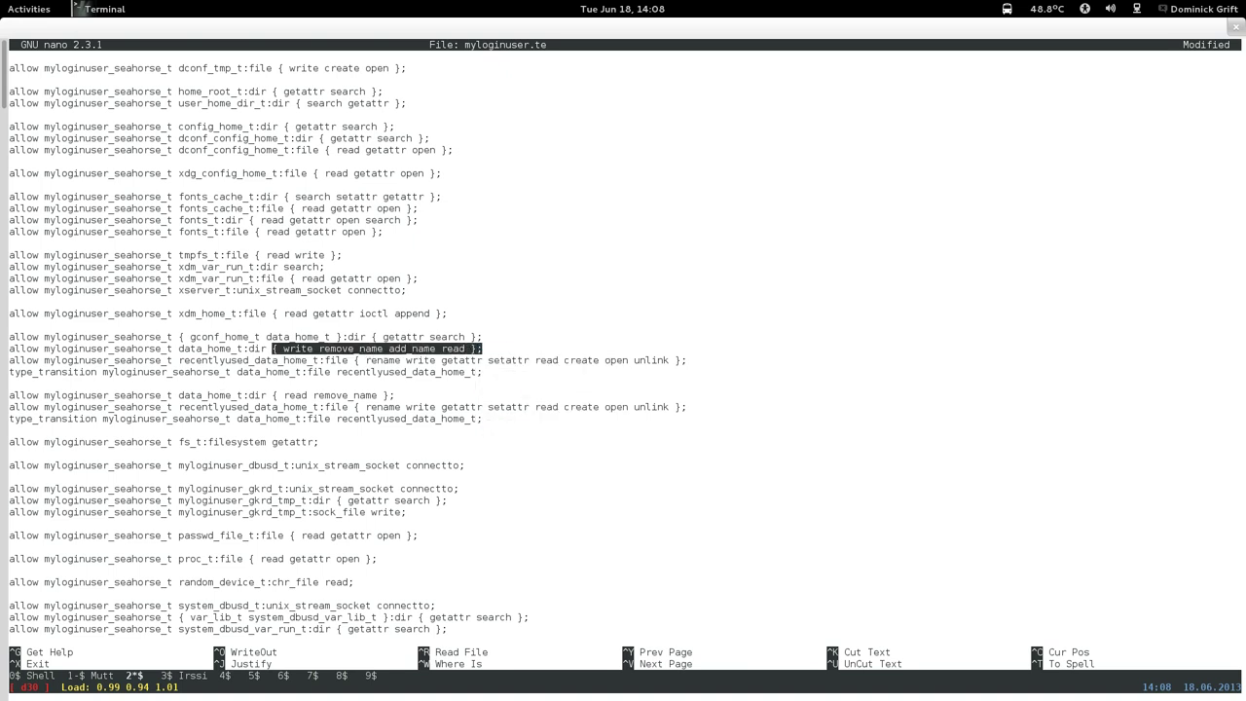
key(ctrl+k)
key(ctrl+k)
key(ctrl+k)
key(ctrl+k)
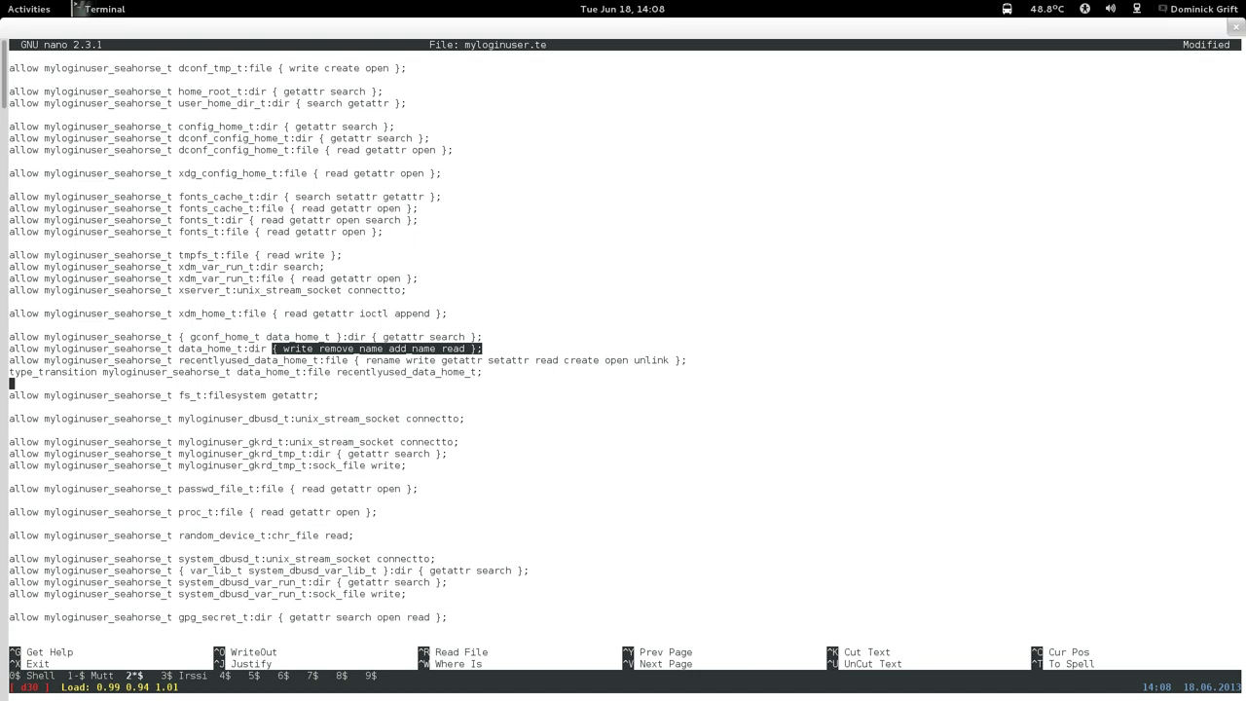
Review the yelp rules section of myloginuser.te, including the var_lib_t and atspi2 send_msg rules.
key(ctrl+y)
key(ctrl+y)
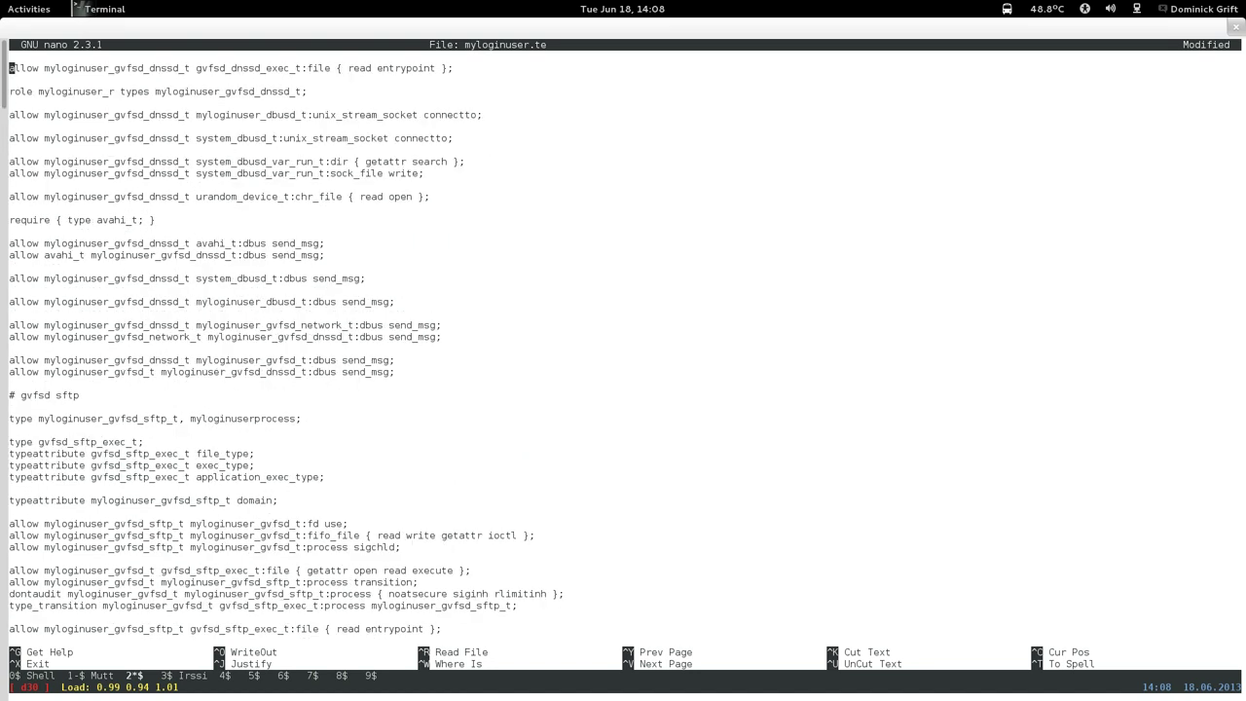
key(ctrl+y)
key(ctrl+y)
key(ctrl+y)
key(ctrl+y)
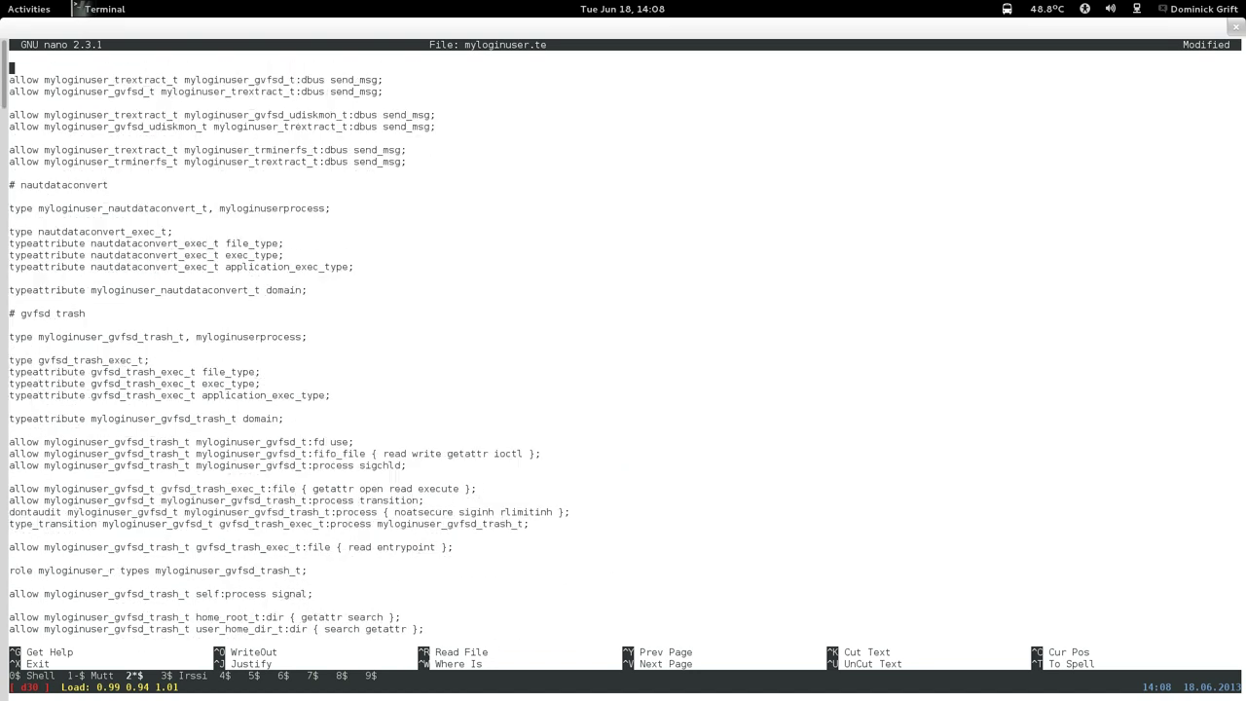
key(ctrl+y)
key(ctrl+y)
key(ctrl+v)
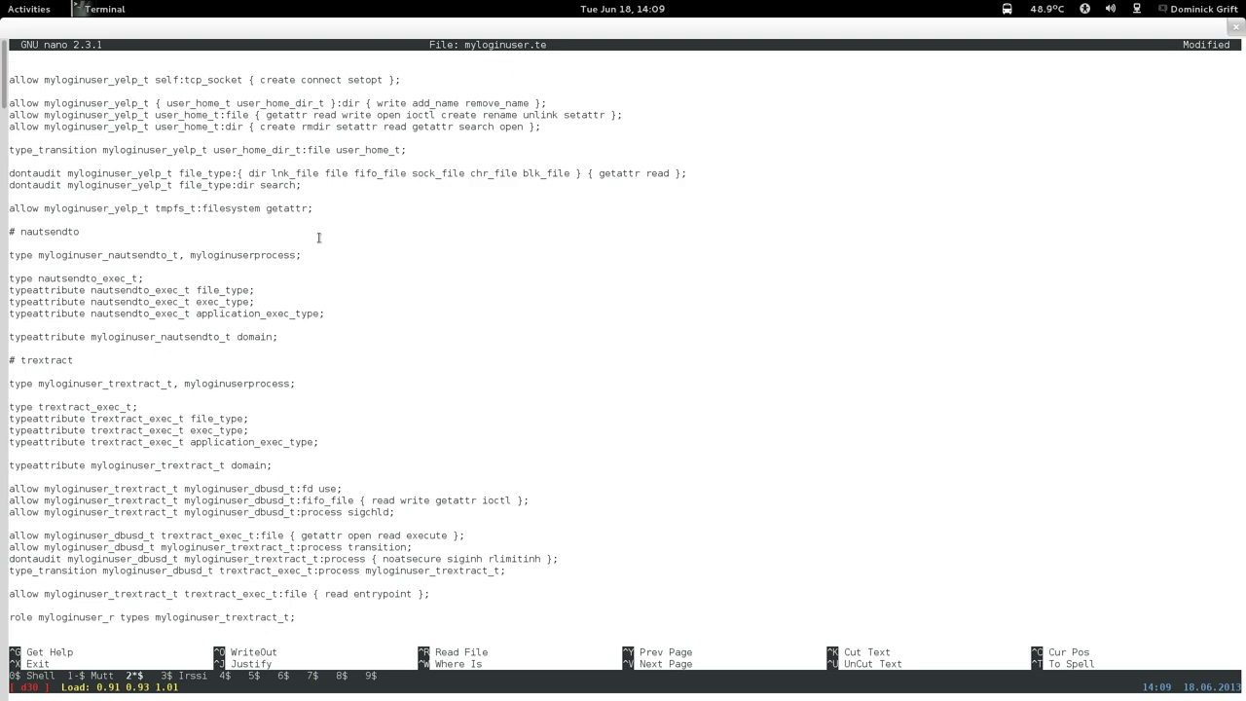
key(ctrl+y)
key(ctrl+y)
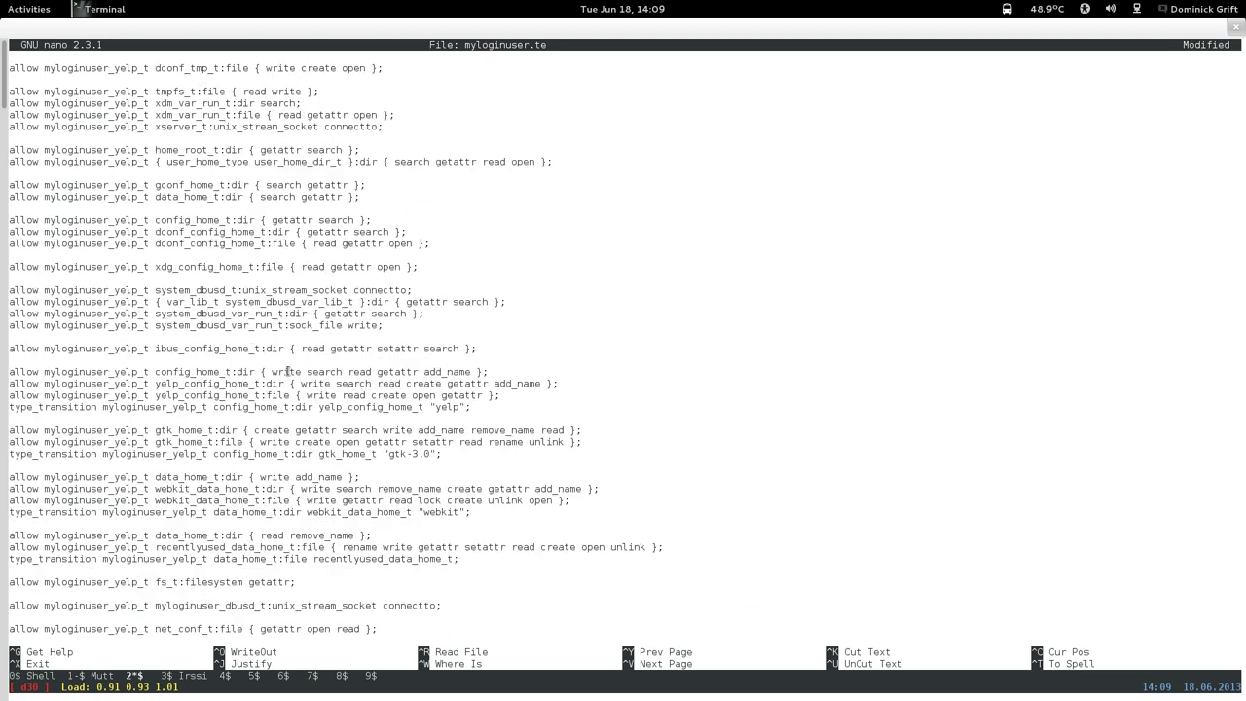
key(Down)
key(Down)
key(Down)
key(Down)
key(Down)
key(Down)
key(Down)
key(Down)
key(Down)
key(Down)
key(Down)
key(Down)
key(Down)
key(Down)
key(Down)
key(Down)
key(Down)
key(Down)
key(Down)
key(Down)
key(Down)
key(Down)
key(Down)
key(Down)
key(Down)
key(Down)
key(Down)
key(Down)
key(Down)
key(Down)
key(Down)
key(Down)
key(Down)
key(Down)
key(Down)
key(Down)
key(Down)
key(Down)
key(Down)
key(Down)
key(Up)
key(End)
key(Left)
key(Left)
key(Down)
key(Down)
key(Down)
key(Down)
key(Down)
key(Down)
key(Down)
key(Down)
key(Down)
key(Down)
key(Down)
key(Down)
key(Down)
key(Down)
key(Down)
key(Down)
key(Down)
key(Down)
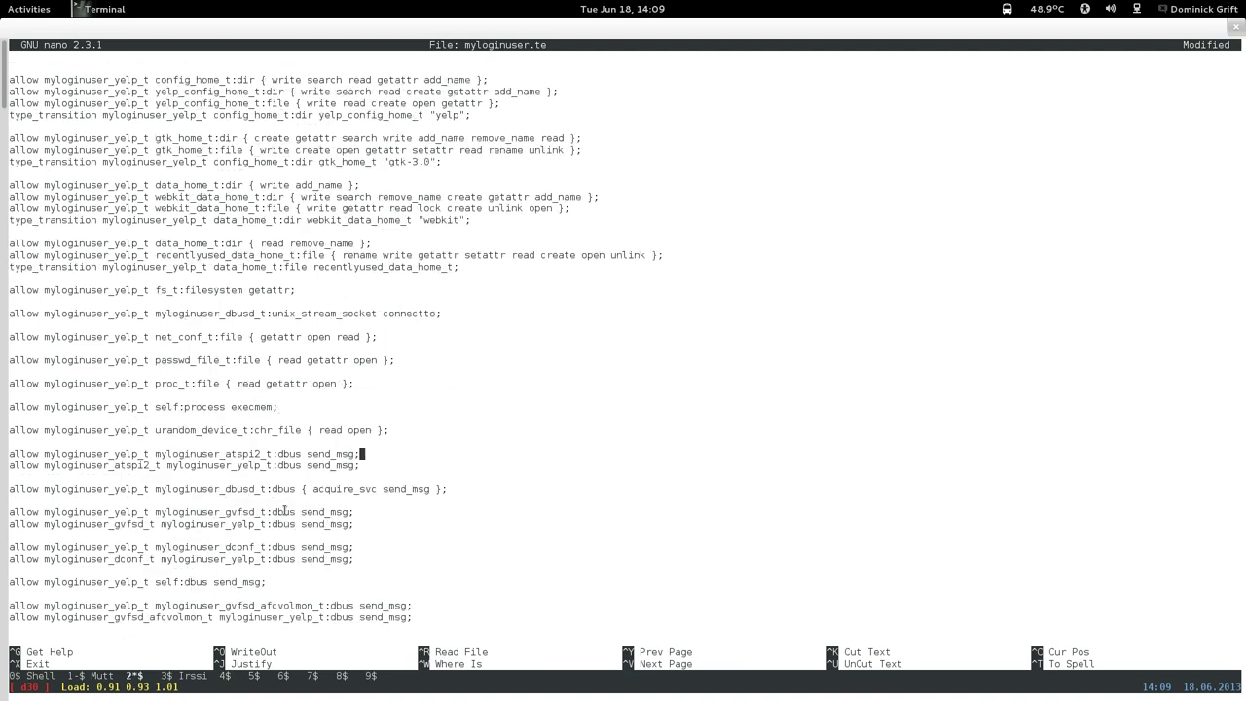
key(Down)
key(Down)
key(Down)
key(Down)
key(Down)
key(Down)
key(Down)
key(Down)
key(Down)
key(Down)
key(Down)
key(Down)
key(Down)
key(Down)
key(Down)
key(Down)
key(Down)
key(Down)
key(Down)
key(Down)
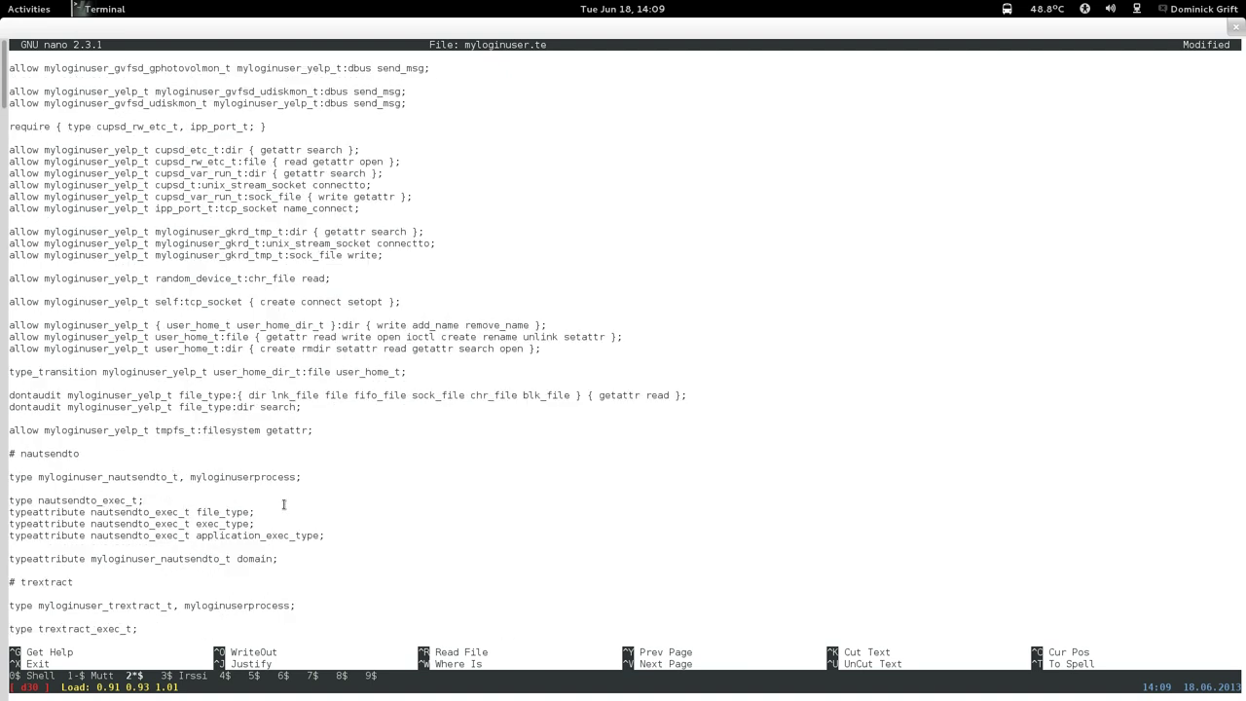
key(Up)
key(Up)
key(Up)
key(Up)
key(Up)
key(Up)
key(Up)
key(Up)
key(Up)
key(Up)
key(Up)
key(Up)
key(Up)
key(Up)
key(Up)
key(Up)
key(Up)
key(Up)
key(Up)
key(Up)
key(Down)
key(Down)
key(Down)
key(Down)
key(Down)
key(Down)
key(Down)
key(Down)
key(Down)
key(Down)
key(Down)
key(Down)
key(Down)
key(Down)
key(Down)
key(Down)
key(Down)
key(Down)
key(Down)
key(Down)
Review the seahorse rules section near the end of myloginuser.te.
key(ctrl+v)
key(ctrl+v)
key(ctrl+v)
key(ctrl+v)
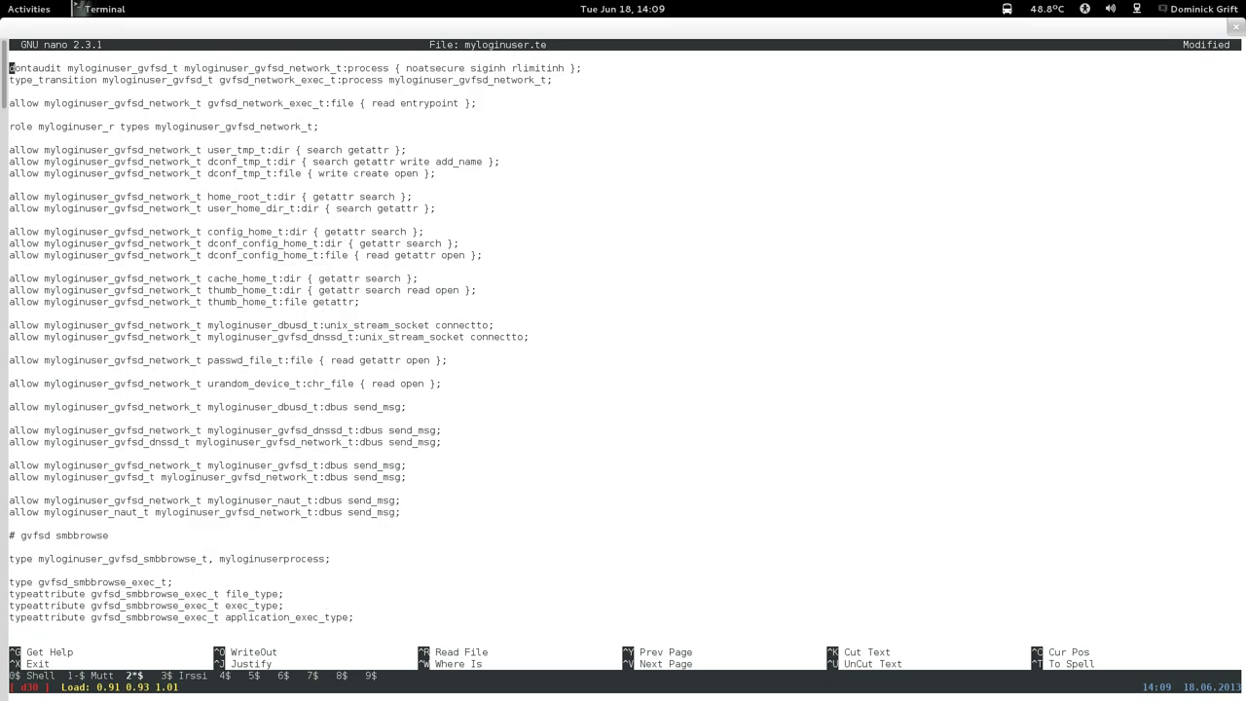
key(ctrl+y)
key(ctrl+y)
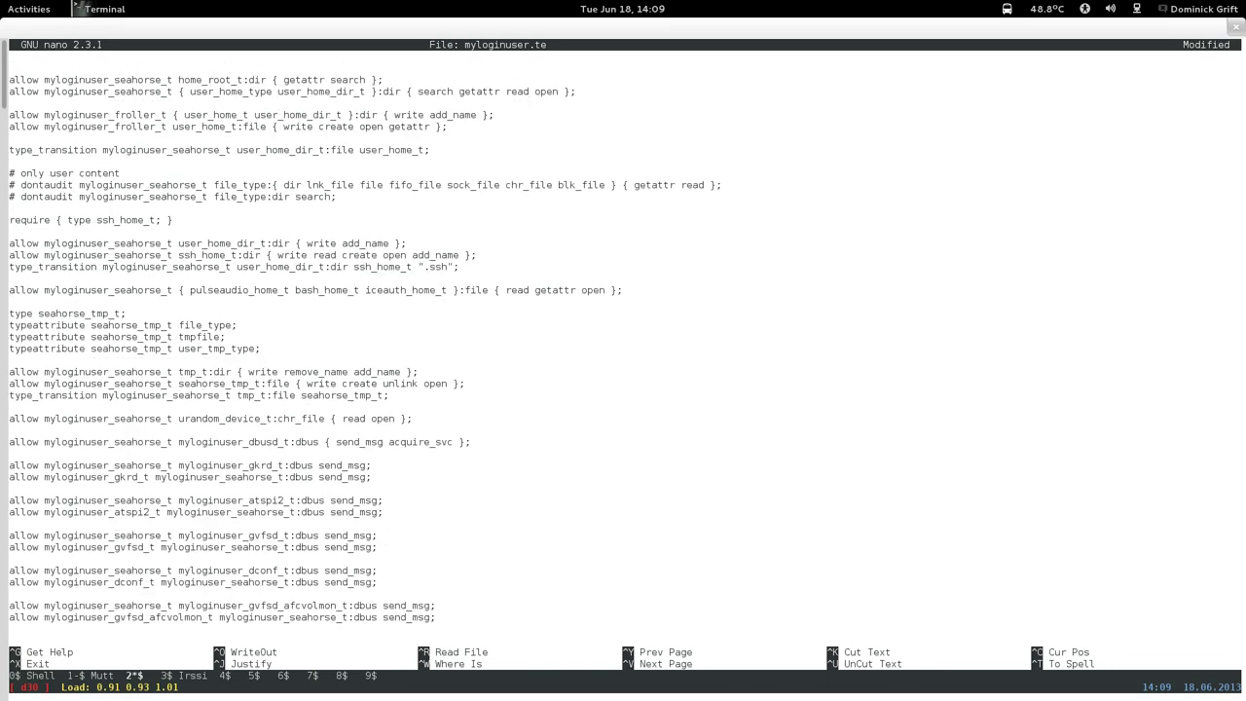
key(ctrl+y)
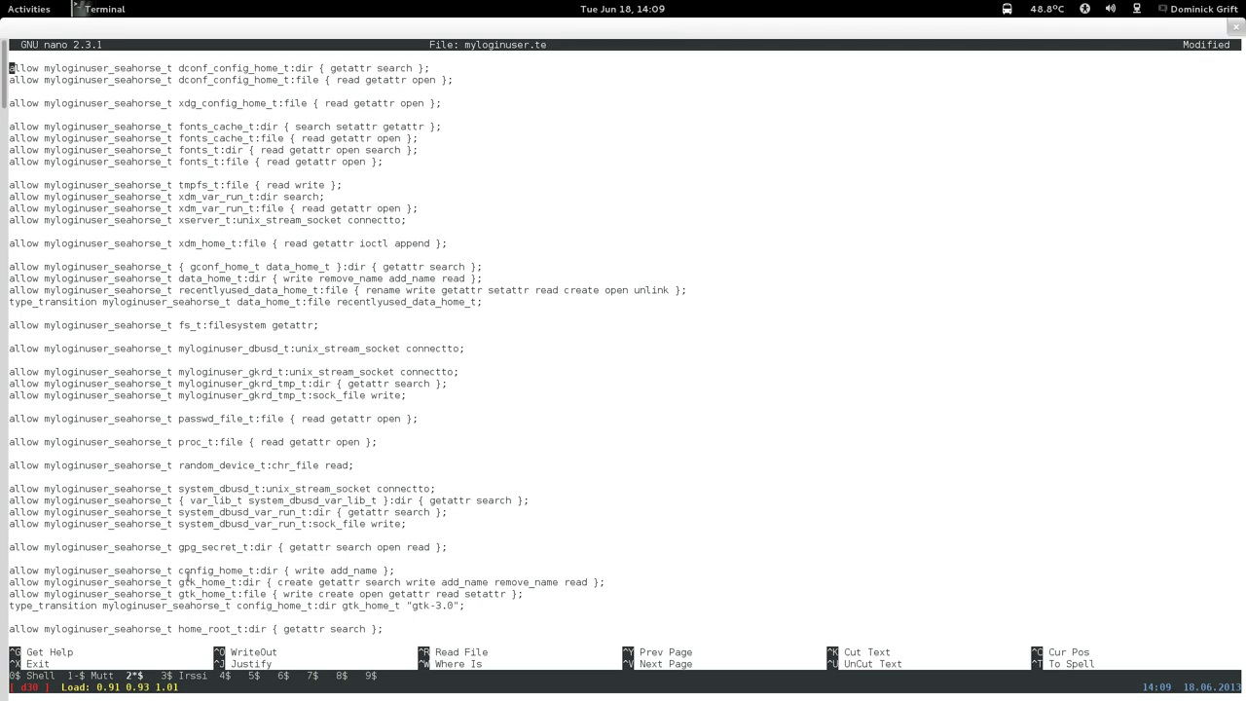
key(ctrl+v)
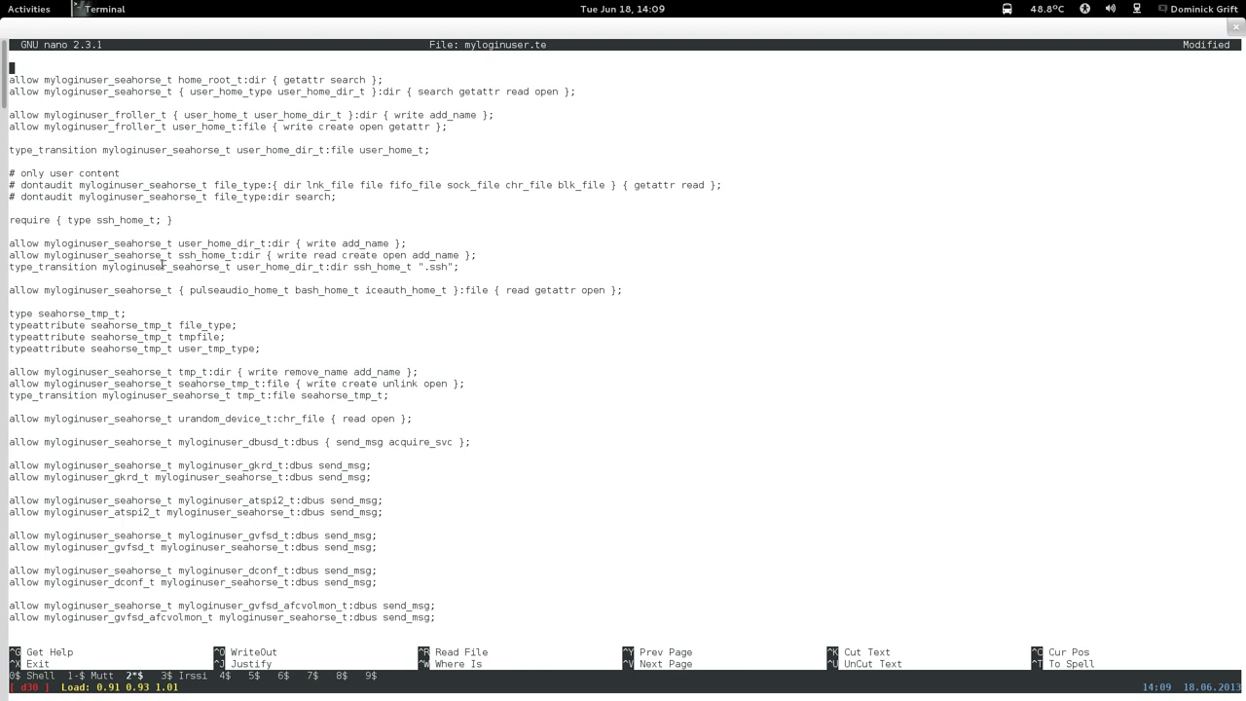
key(ctrl+y)
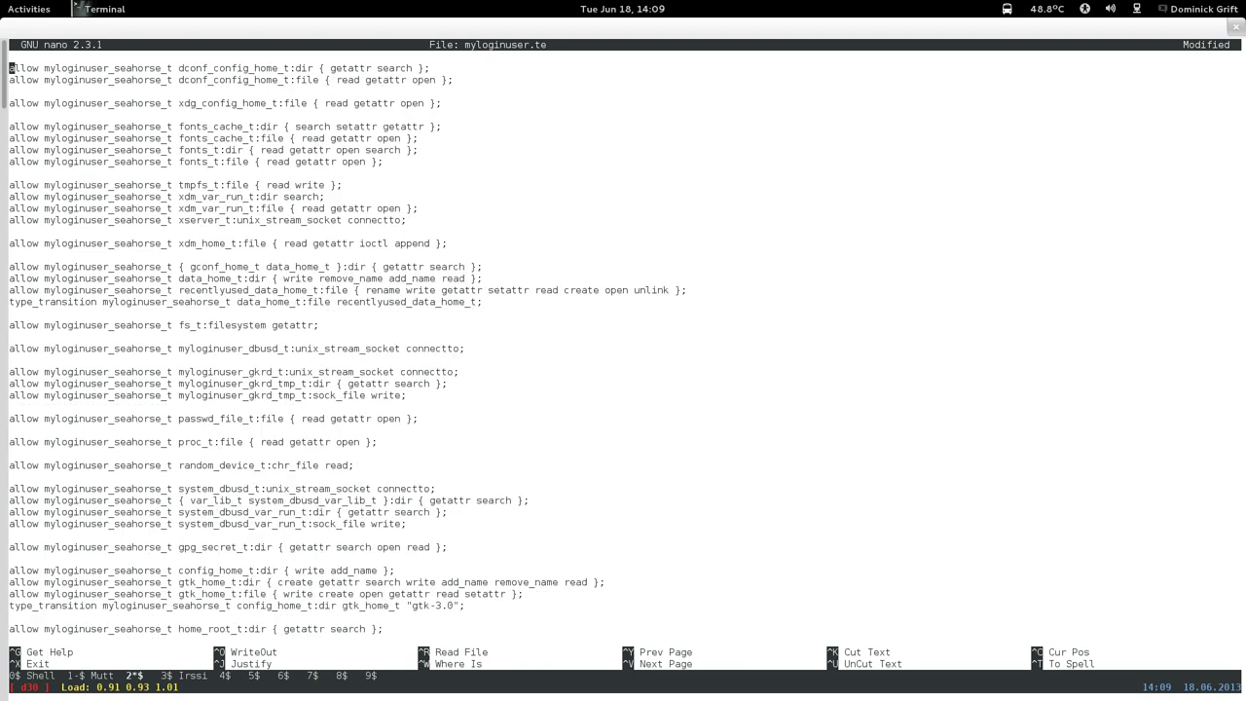
key(ctrl+y)
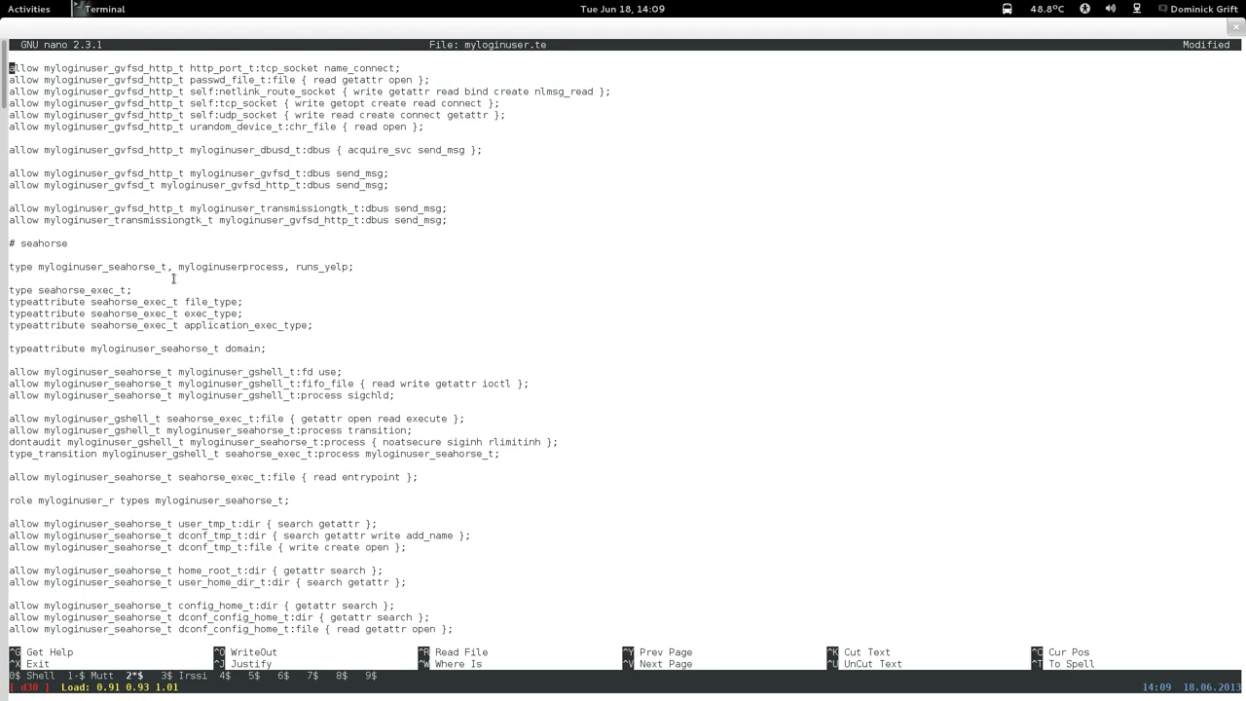
Save myloginuser.te and exit nano.
key(ctrl+x)
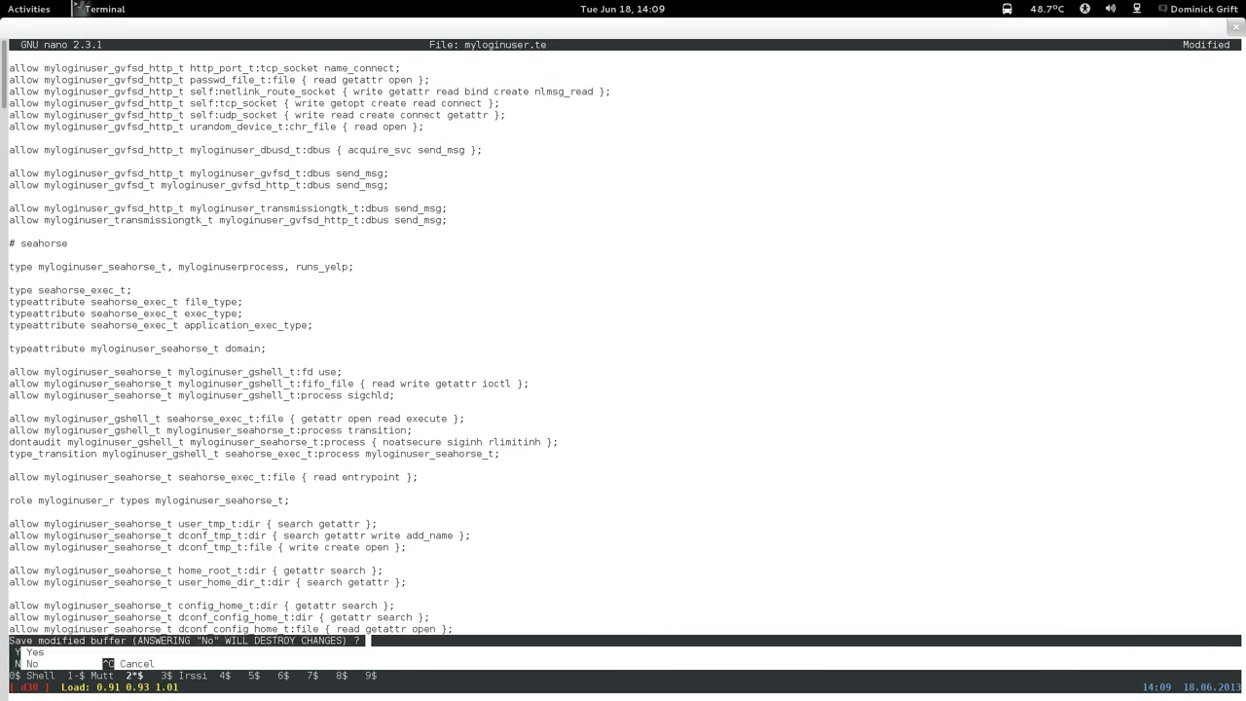
key(y)
key(Return)
key(Up)
Rerun the Makefile build and semodule -i myloginuser.pp from shell history.
key(Up)
key(Up)
key(Up)
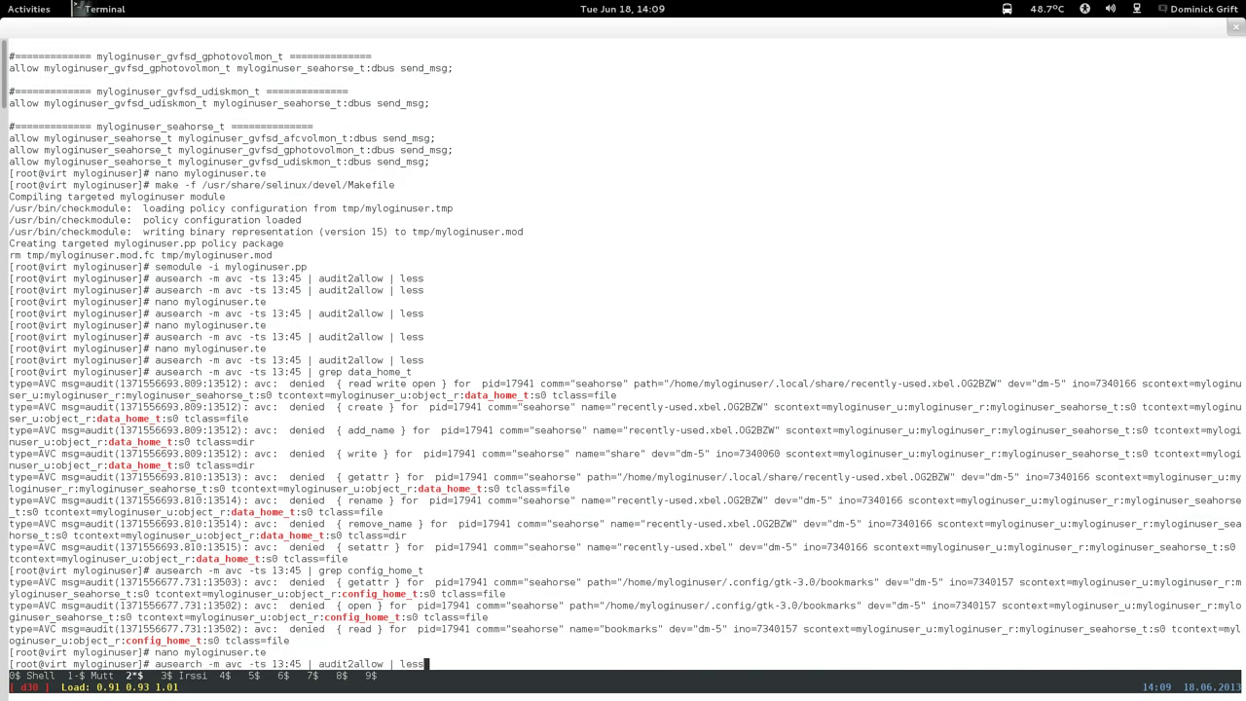
key(Up)
key(Up)
key(Up)
key(Up)
key(Up)
key(Up)
key(Up)
key(Up)
key(Up)
key(Return)
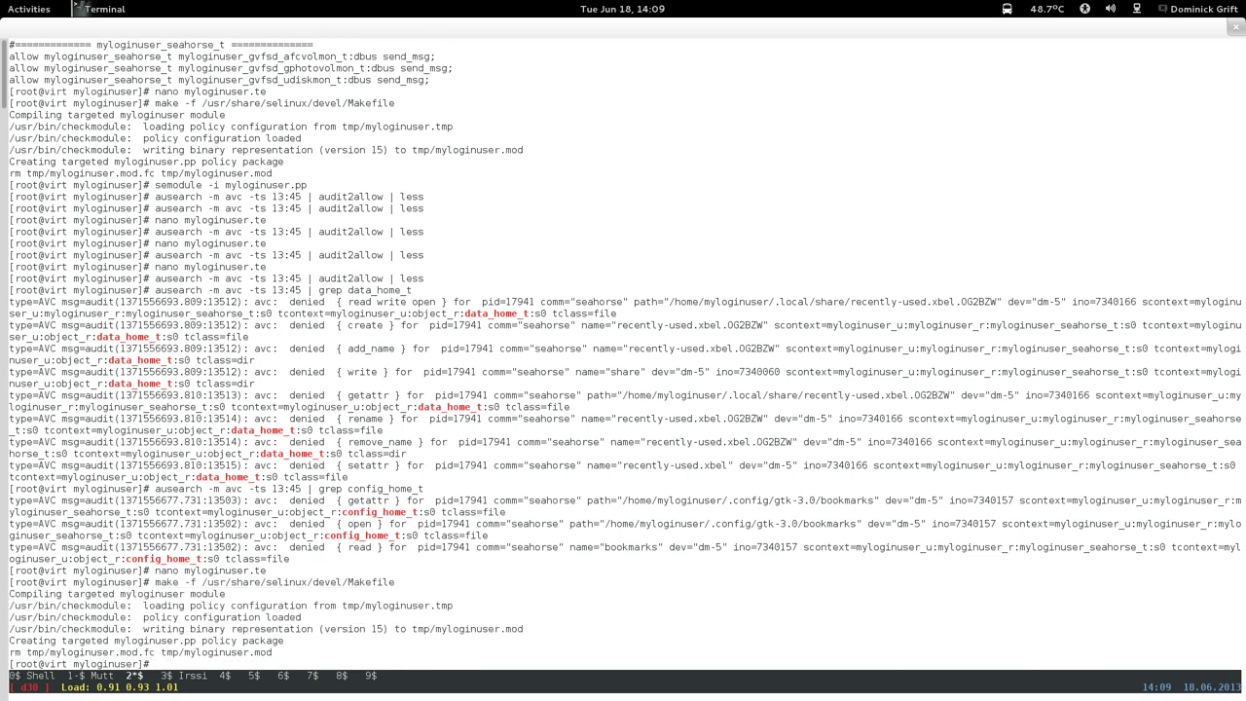
key(Up)
key(Up)
key(Up)
key(Up)
key(Up)
key(Up)
key(Up)
key(Up)
key(Up)
key(Up)
key(Up)
key(Up)
key(Up)
key(Up)
key(Down)
key(Return)
key(super)
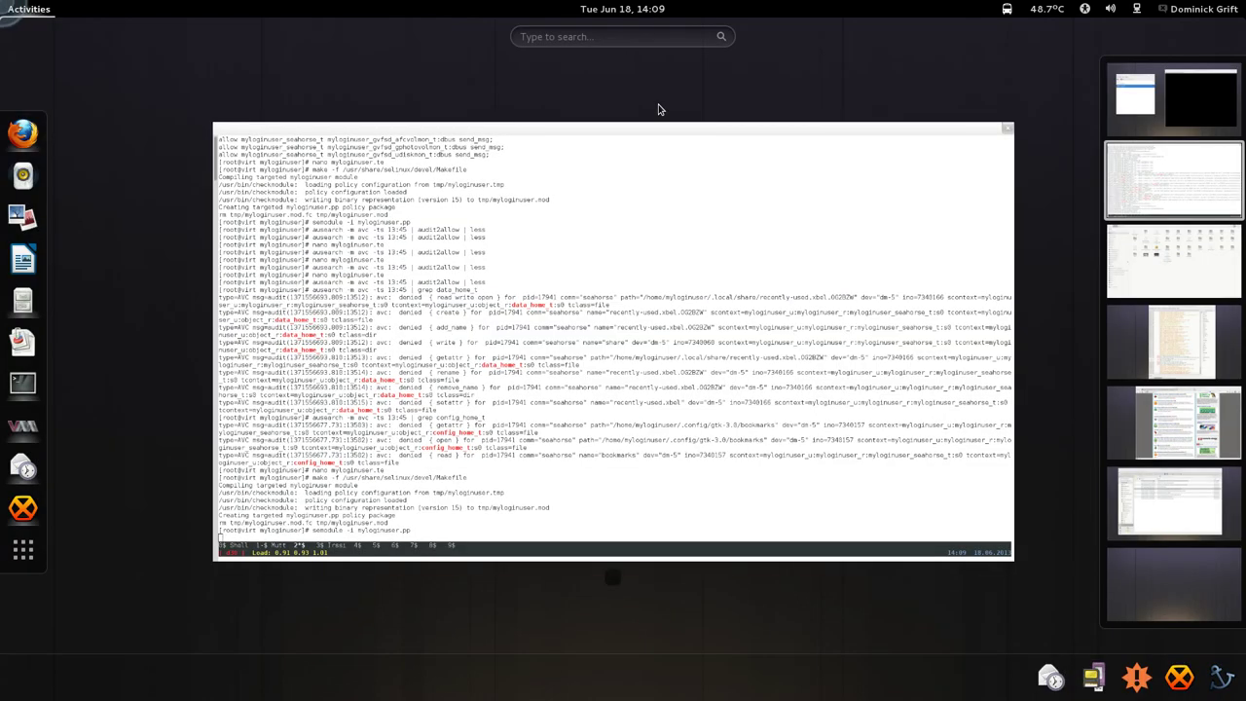
Switch to HexChat's #selinux channel and delete the leftover characters in the input box.
click(1164, 365)
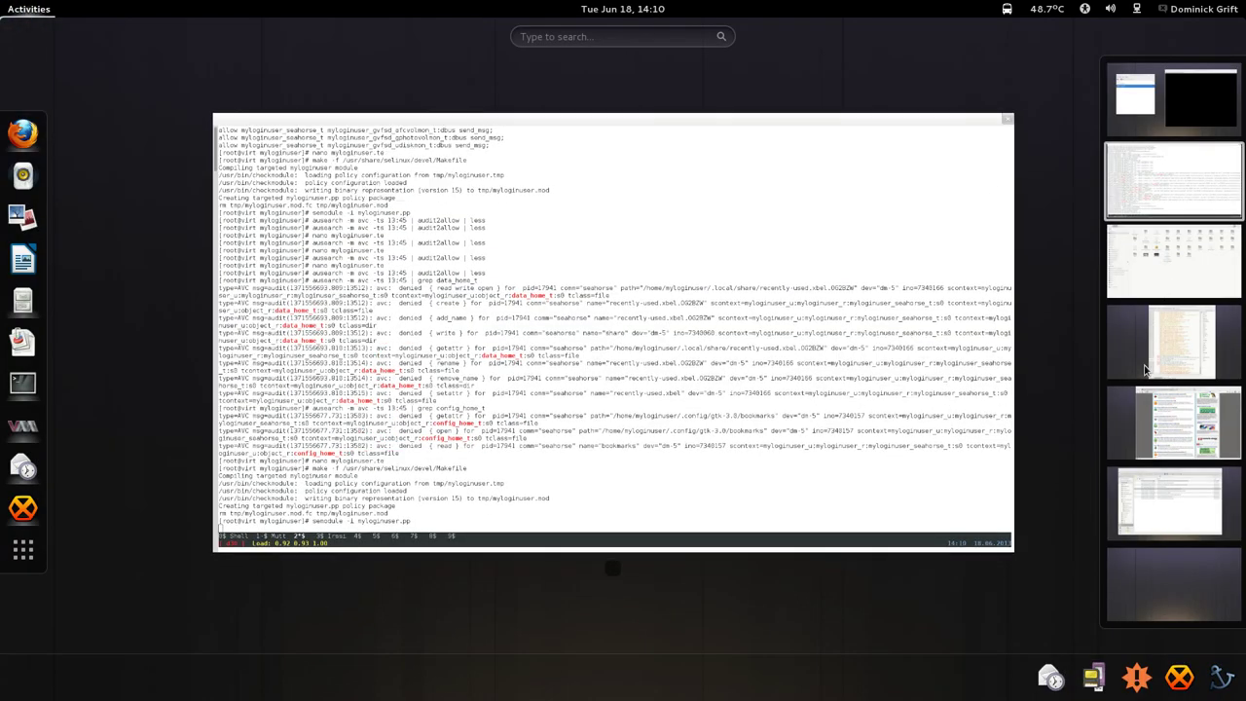
click(685, 411)
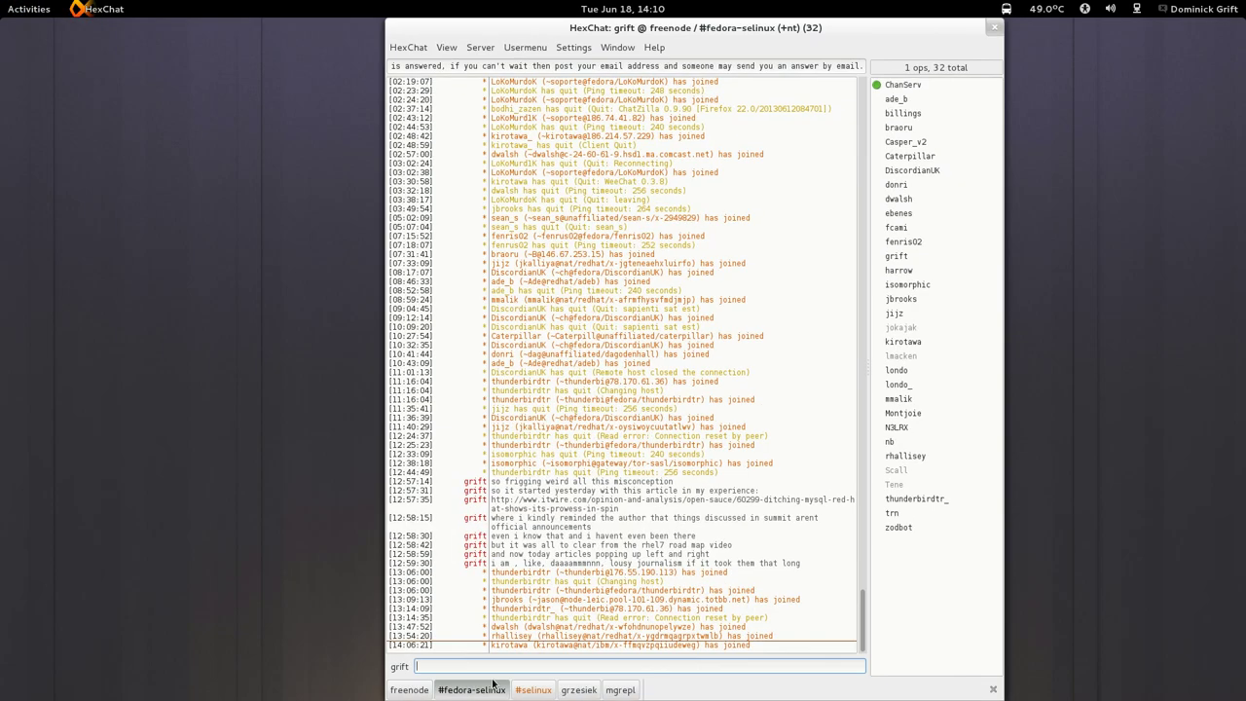
click(531, 689)
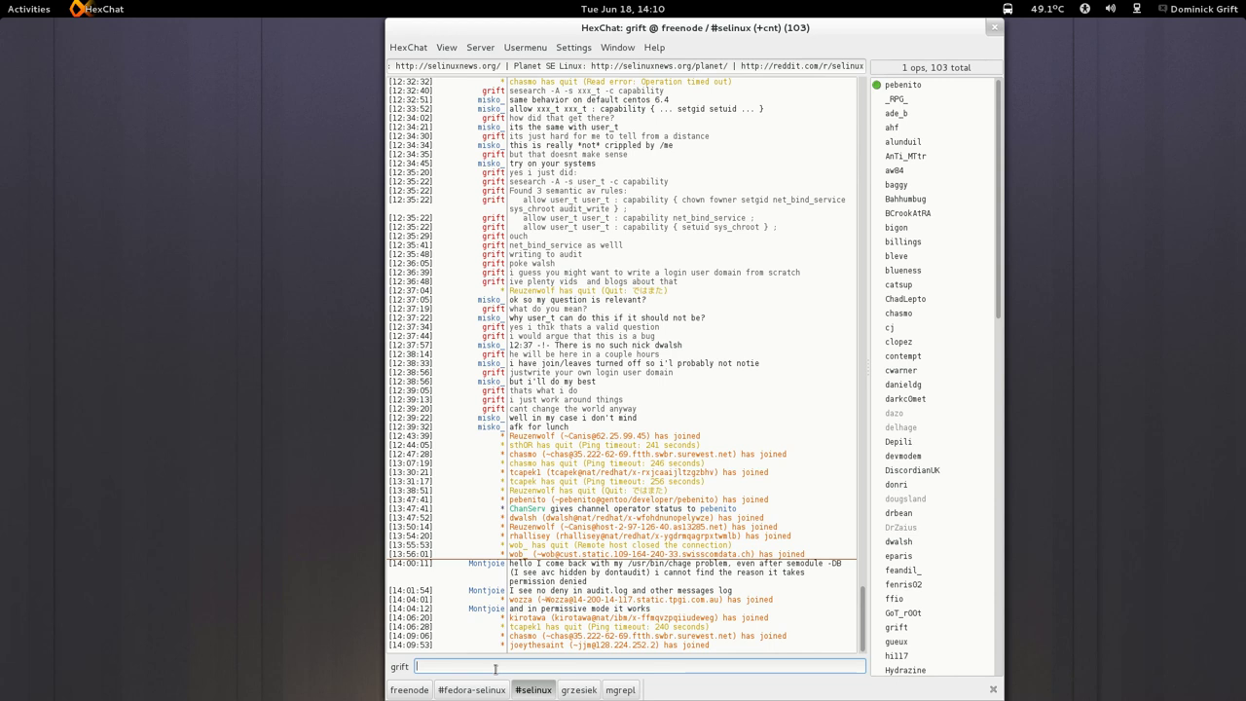
key(BackSpace)
key(BackSpace)
Draft the reply 'the only reason i can think of is this:' without sending it.
text(the only reason)
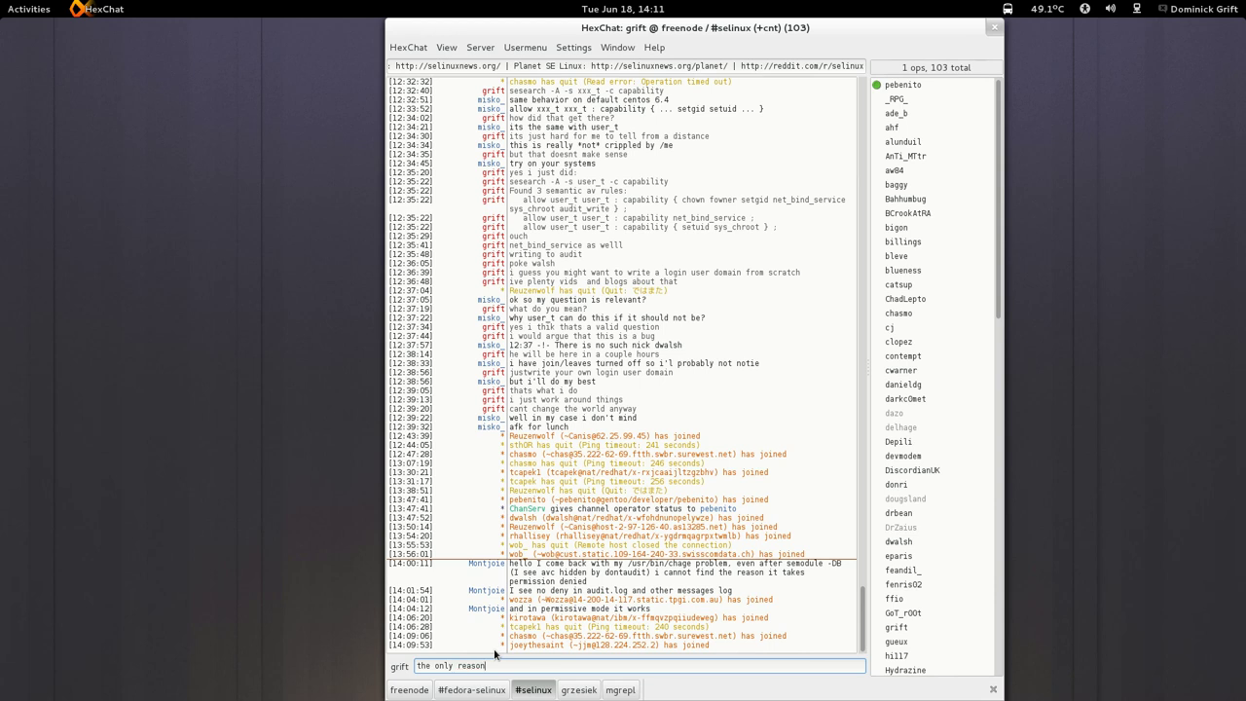
text( i can think of is the passwd rootok: bu)
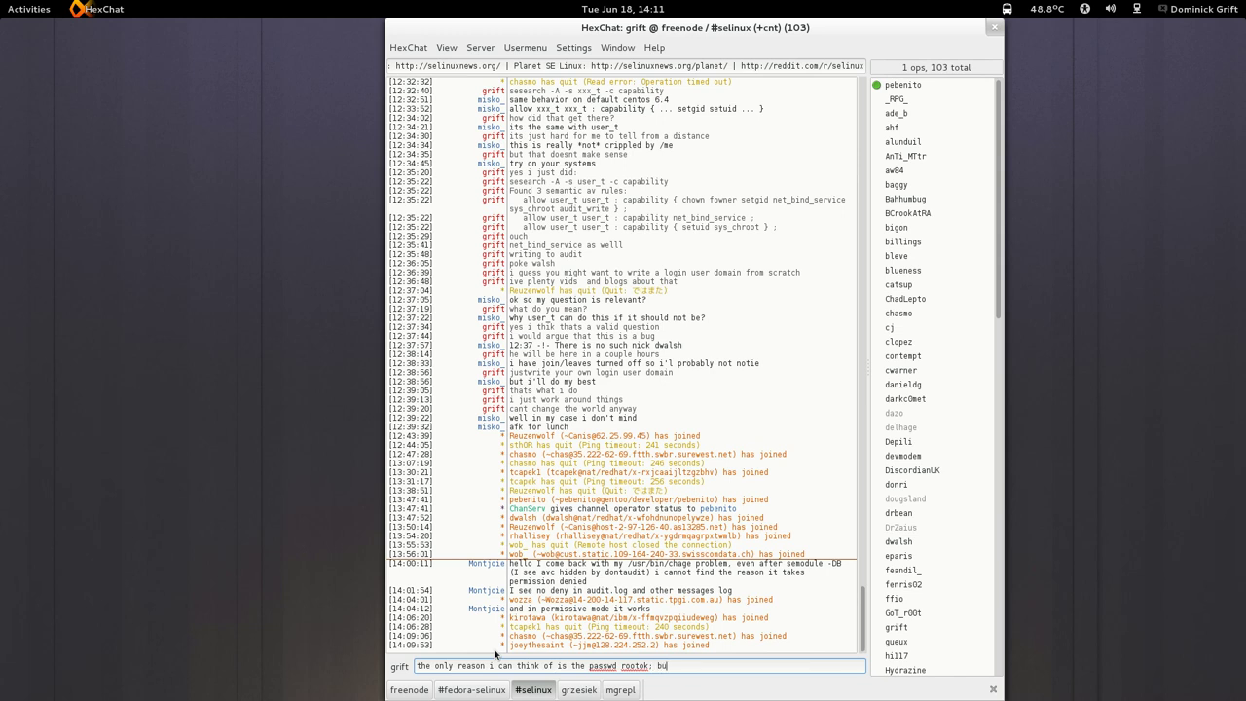
key(BackSpace)
key(BackSpace)
key(BackSpace)
key(BackSpace)
key(BackSpace)
key(BackSpace)
key(BackSpace)
key(BackSpace)
key(BackSpace)
key(BackSpace)
key(BackSpace)
key(BackSpace)
key(BackSpace)
key(BackSpace)
key(BackSpace)
key(BackSpace)
key(BackSpace)
key(BackSpace)
key(BackSpace)
key(BackSpace)
text(s this:)
Open the Bug 965723 report from Firefox's Bookmarks Toolbar > Temporary folder.
mouse_move(2, 8)
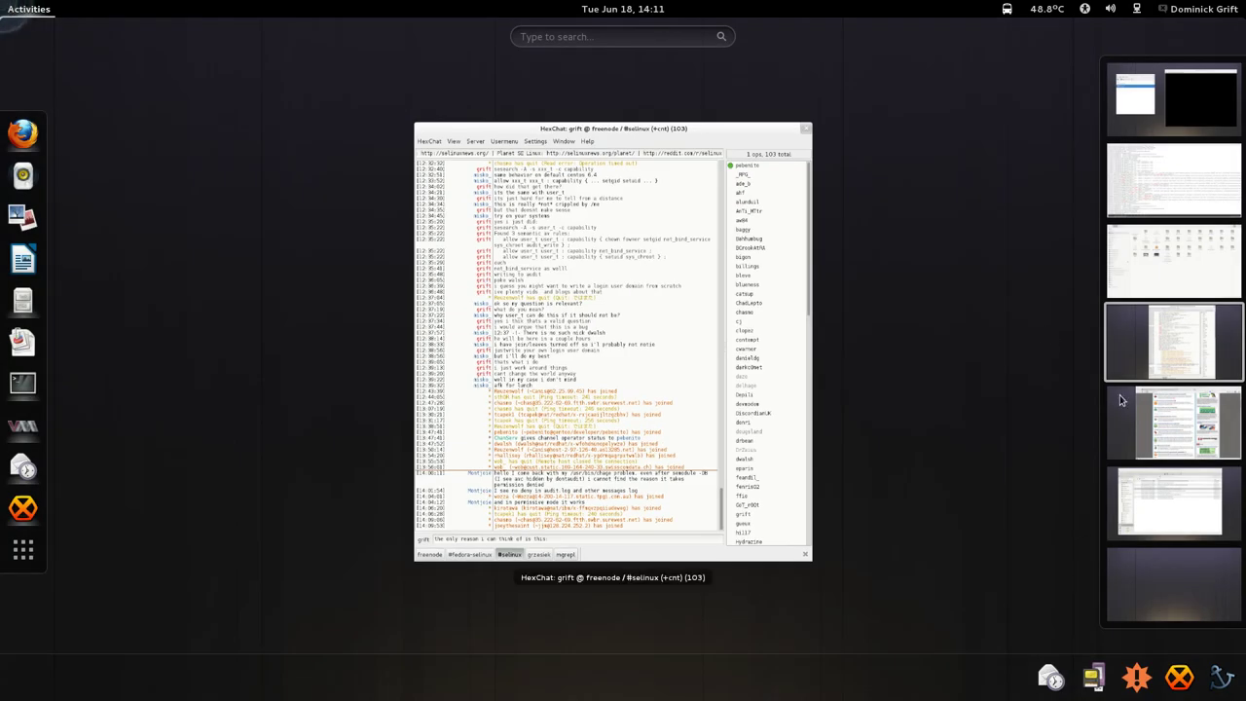
scroll(1040, 331, down, 1)
click(703, 89)
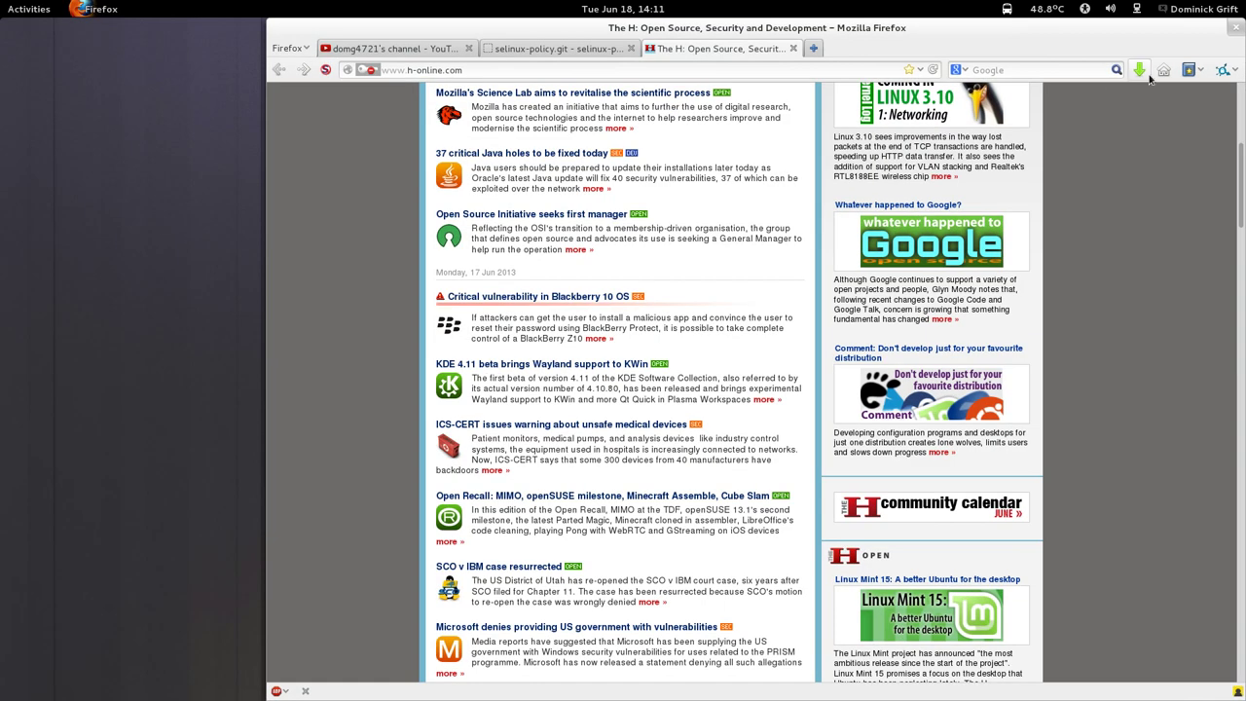
click(1194, 70)
mouse_move(1168, 187)
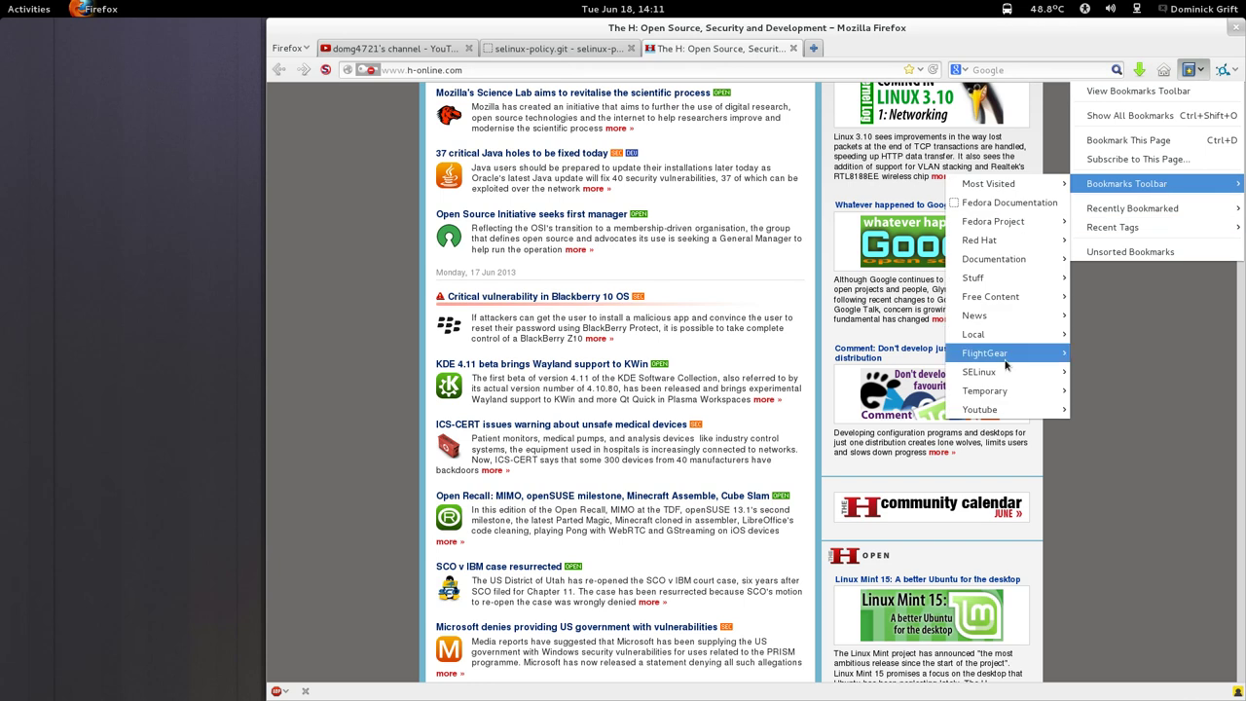
mouse_move(1003, 405)
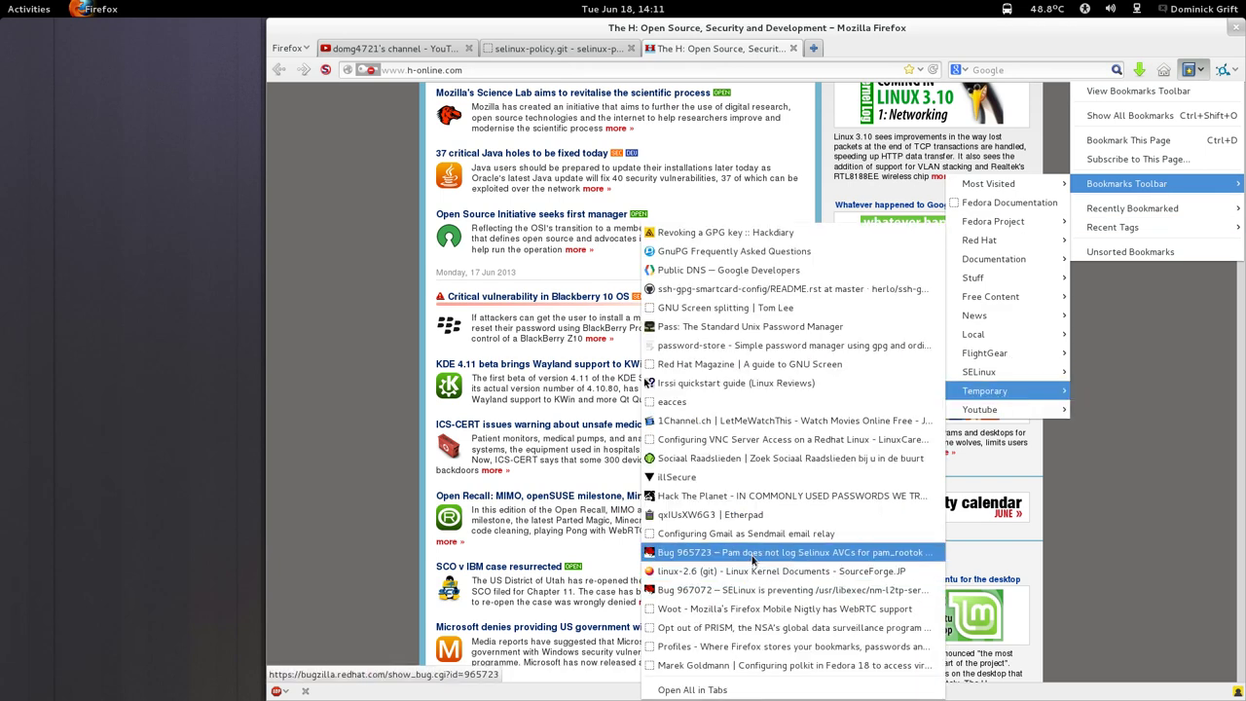
click(751, 552)
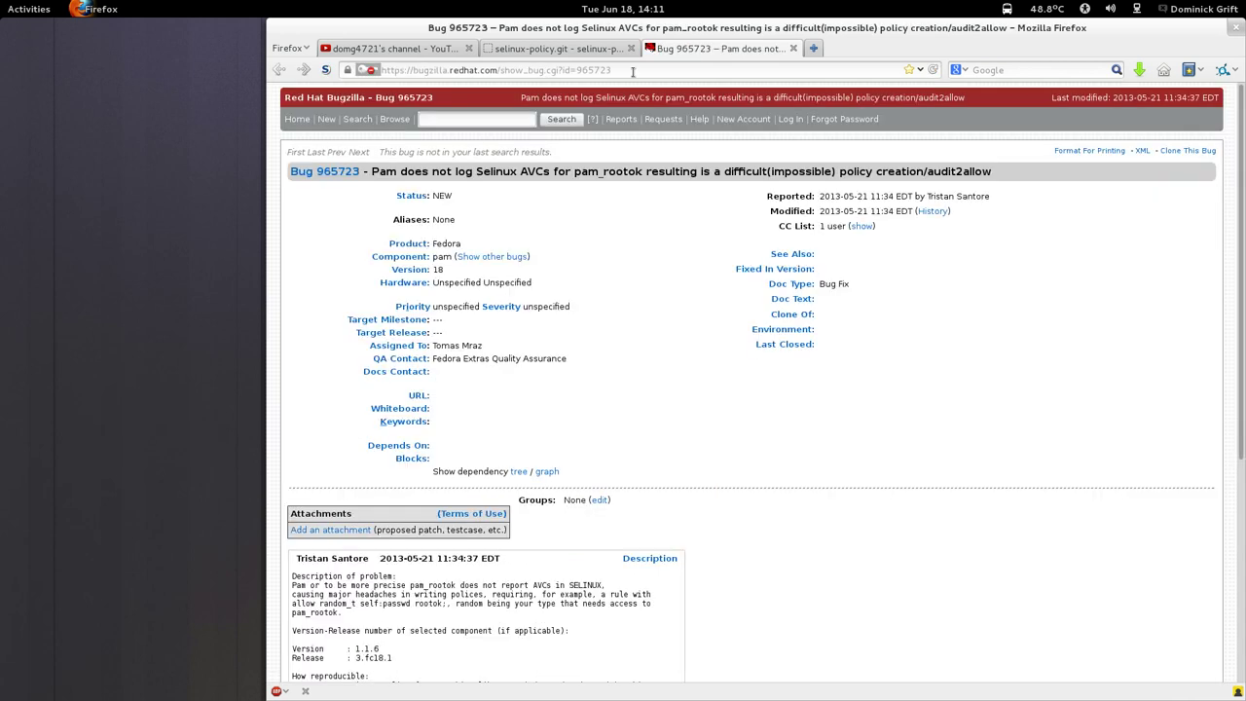
Copy the bug report's web address and scroll down the page.
drag(639, 70, 382, 70)
right_click(385, 70)
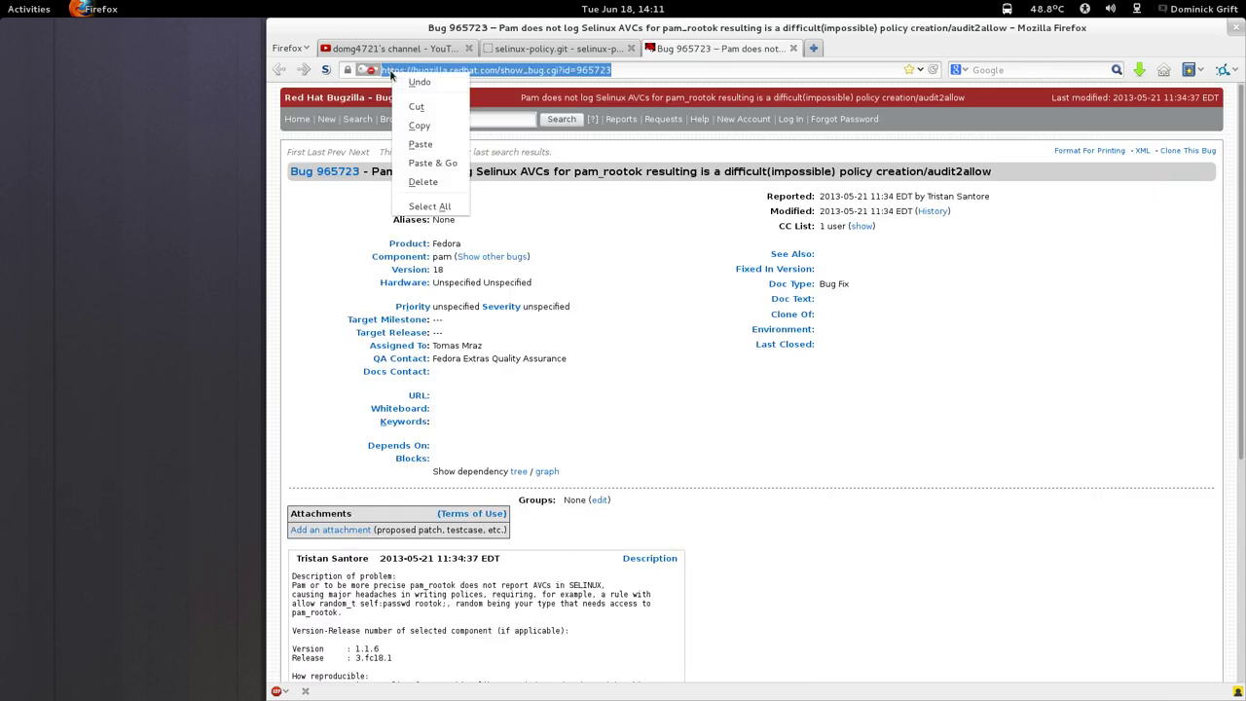
click(409, 125)
scroll(697, 457, down, 5)
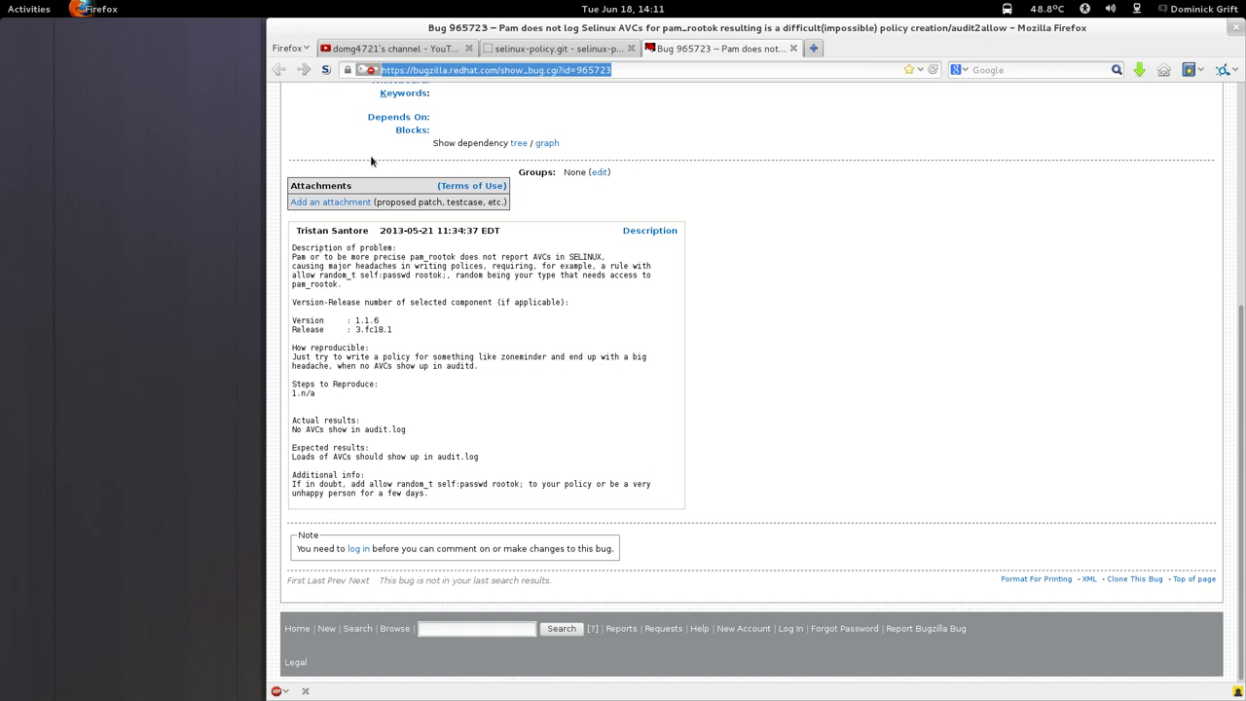
mouse_move(0, 0)
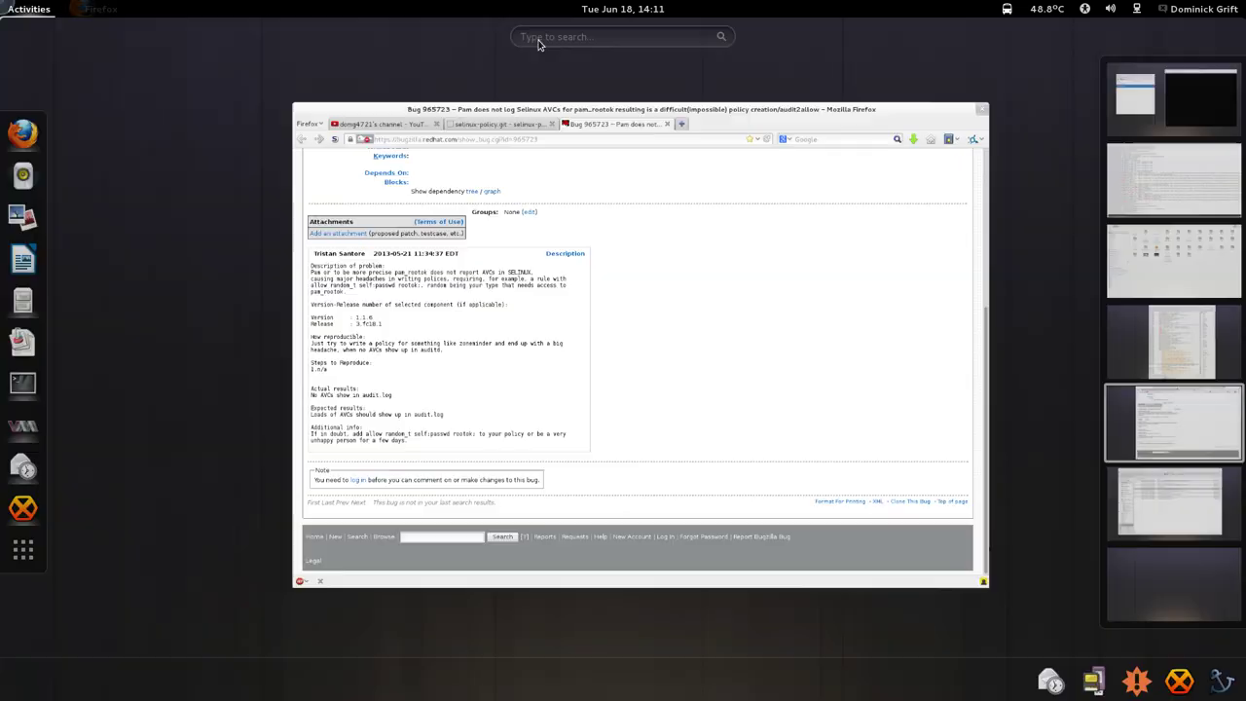
click(1157, 198)
click(1161, 314)
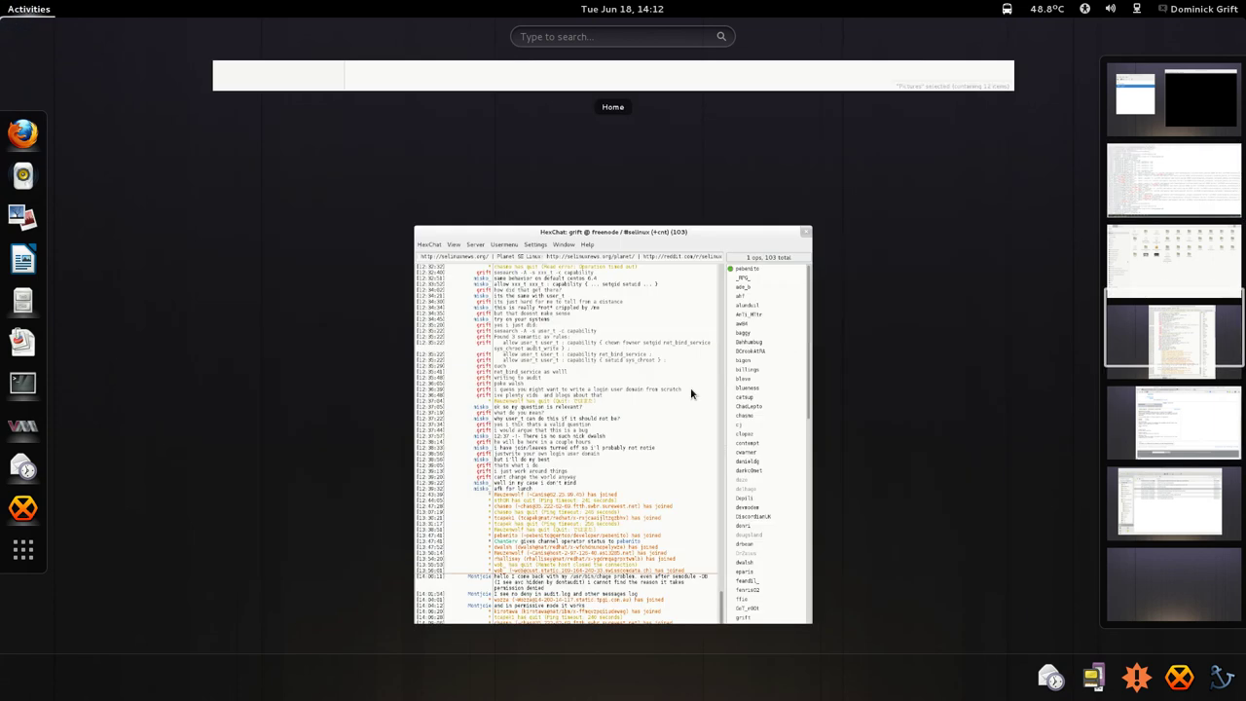
Send the drafted reply, then paste and send the Bugzilla bug link.
click(587, 595)
key(Return)
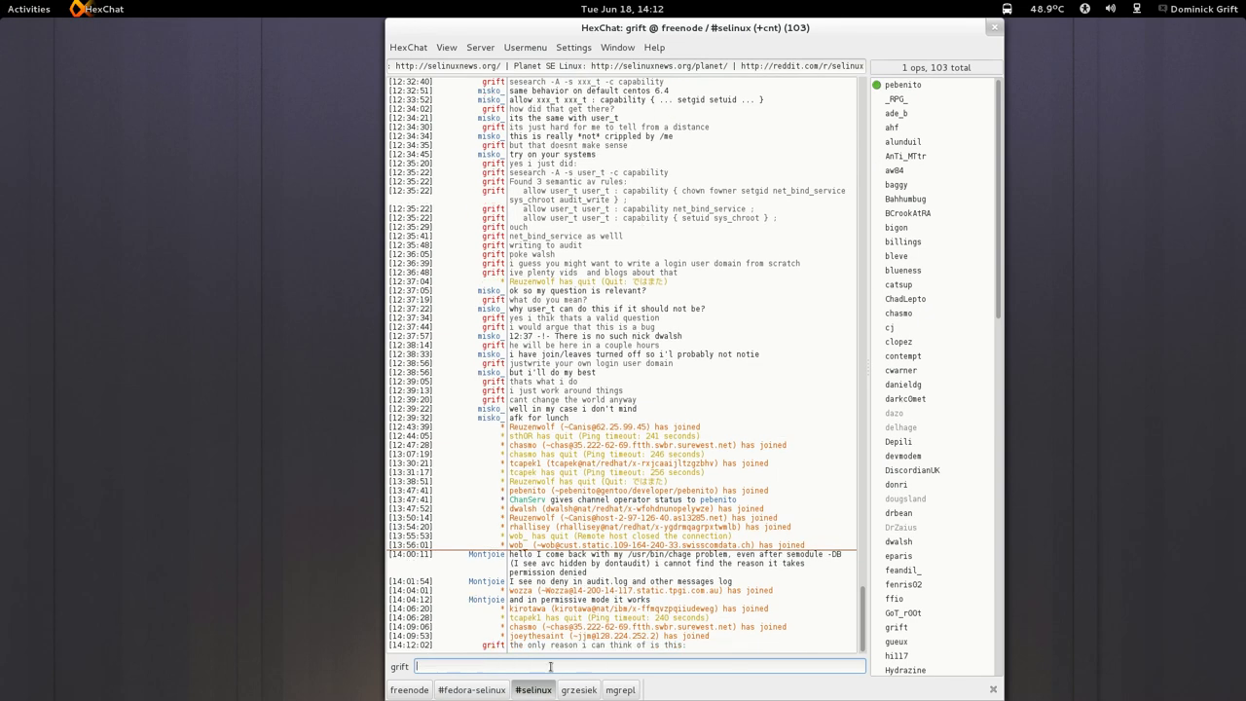
right_click(550, 665)
click(584, 542)
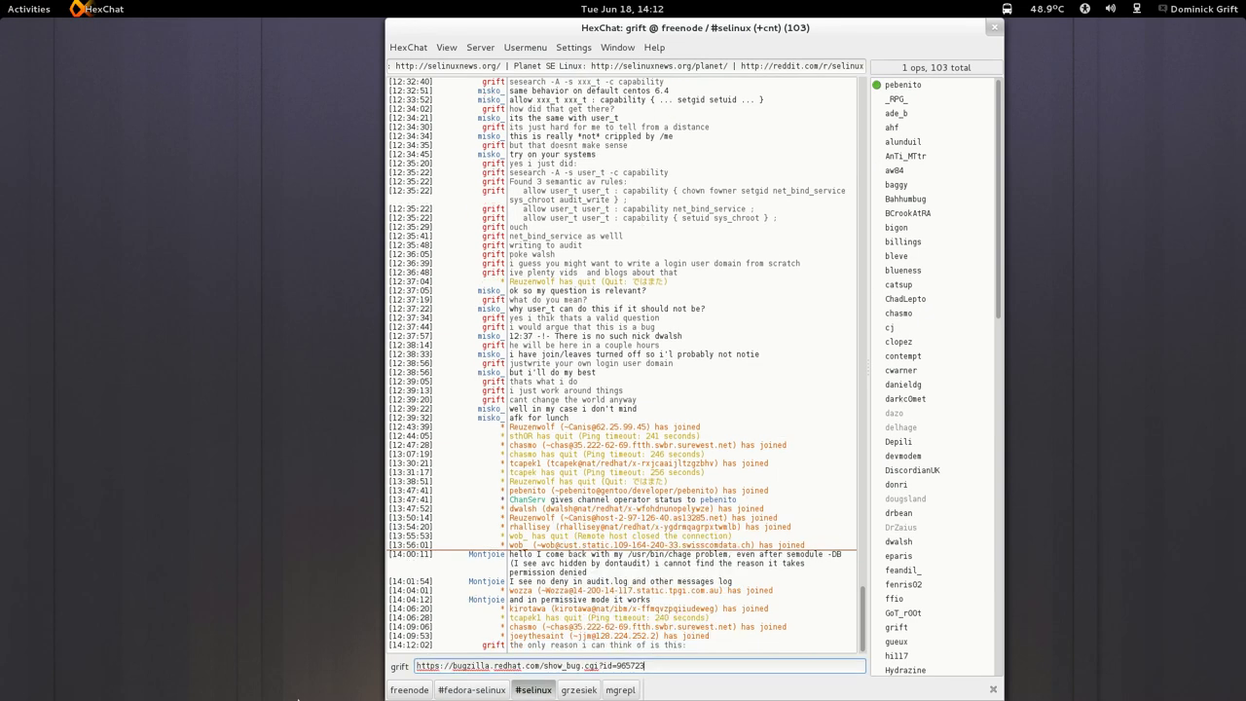
key(Return)
Send 'but it doesnt make sense to me', a try-it-out suggestion, and 'are you running chage as unconfined_t?'.
text(but it )
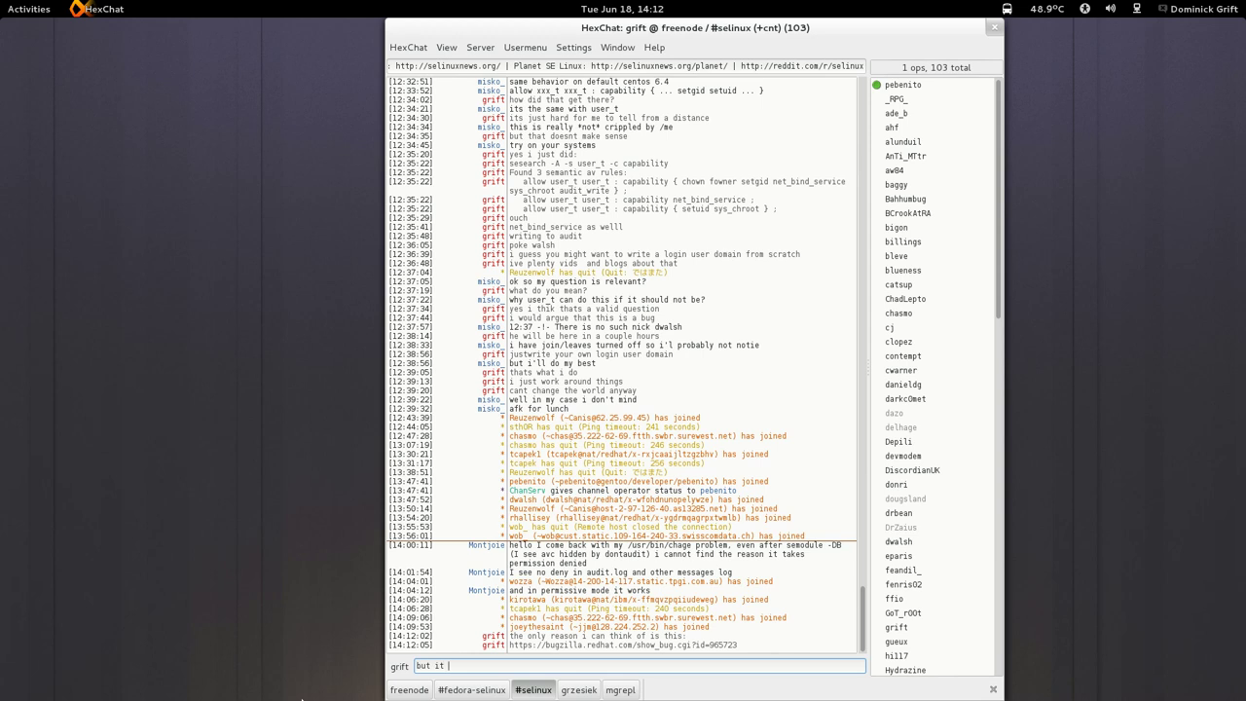
text(doesnt a)
key(BackSpace)
text(make sense to me)
key(Return)
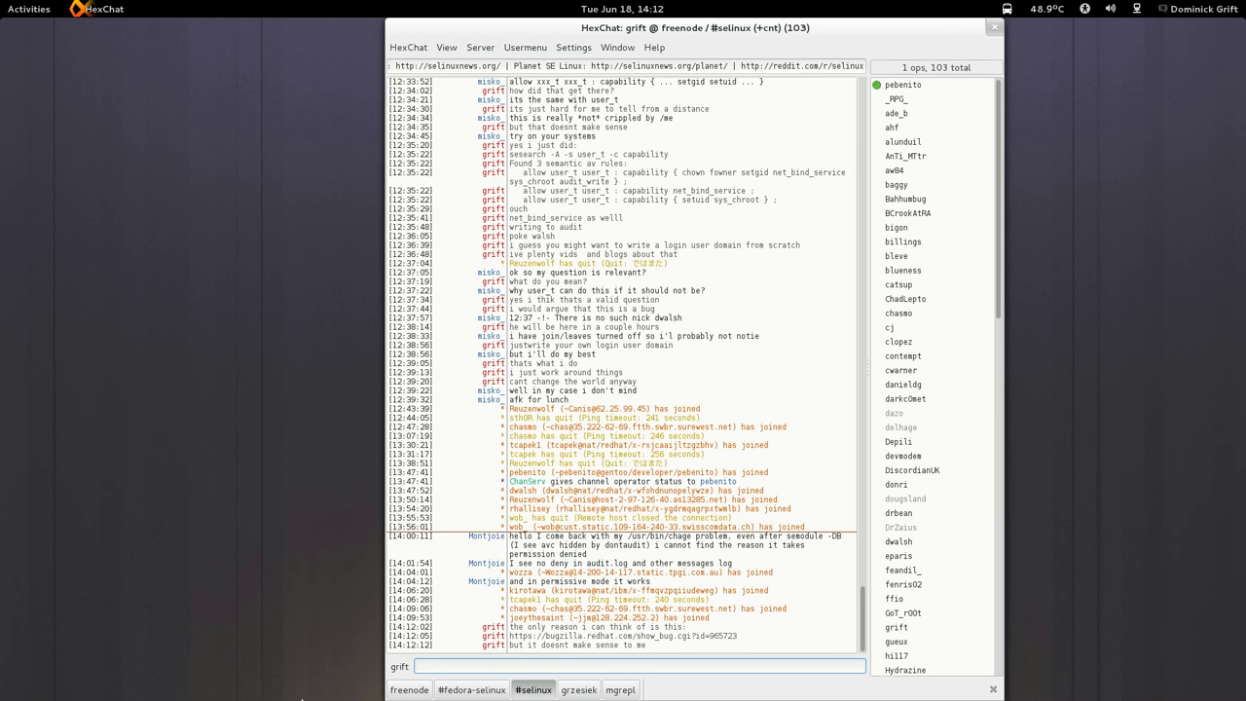
text(so you canat least try it out see if that solves it)
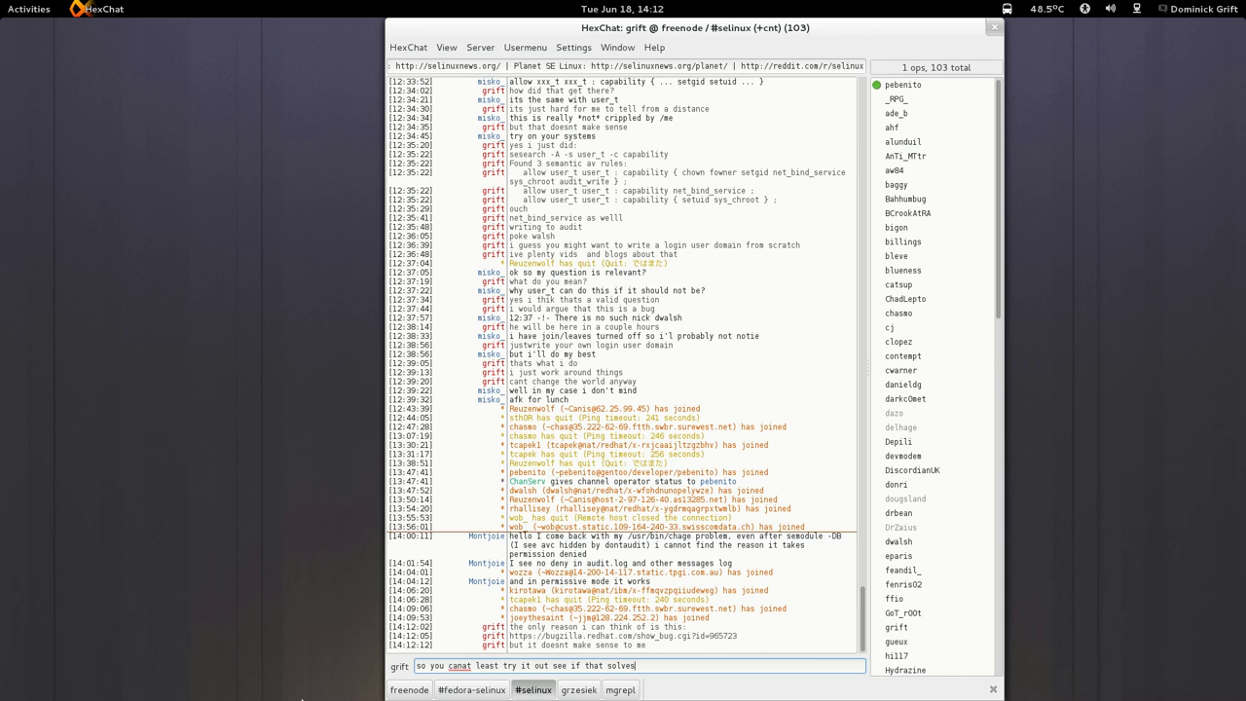
key(Return)
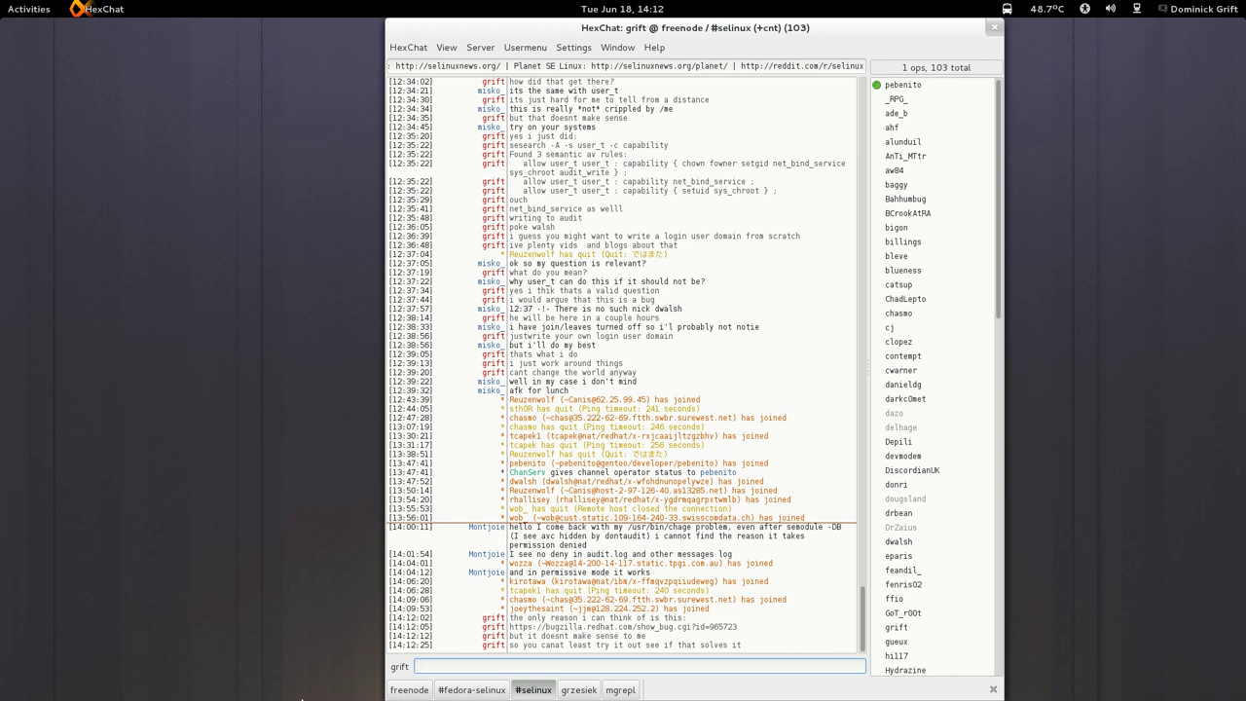
text(are you running chage as unconfined_t)
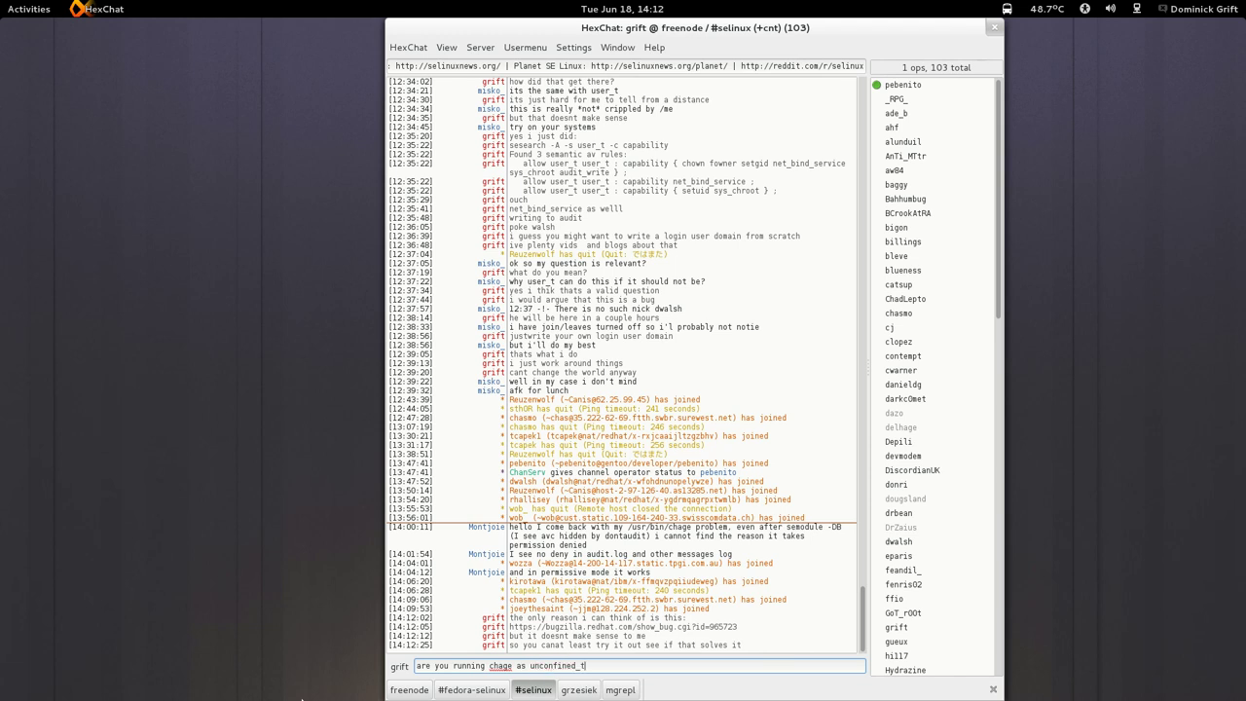
text(?)
key(Return)
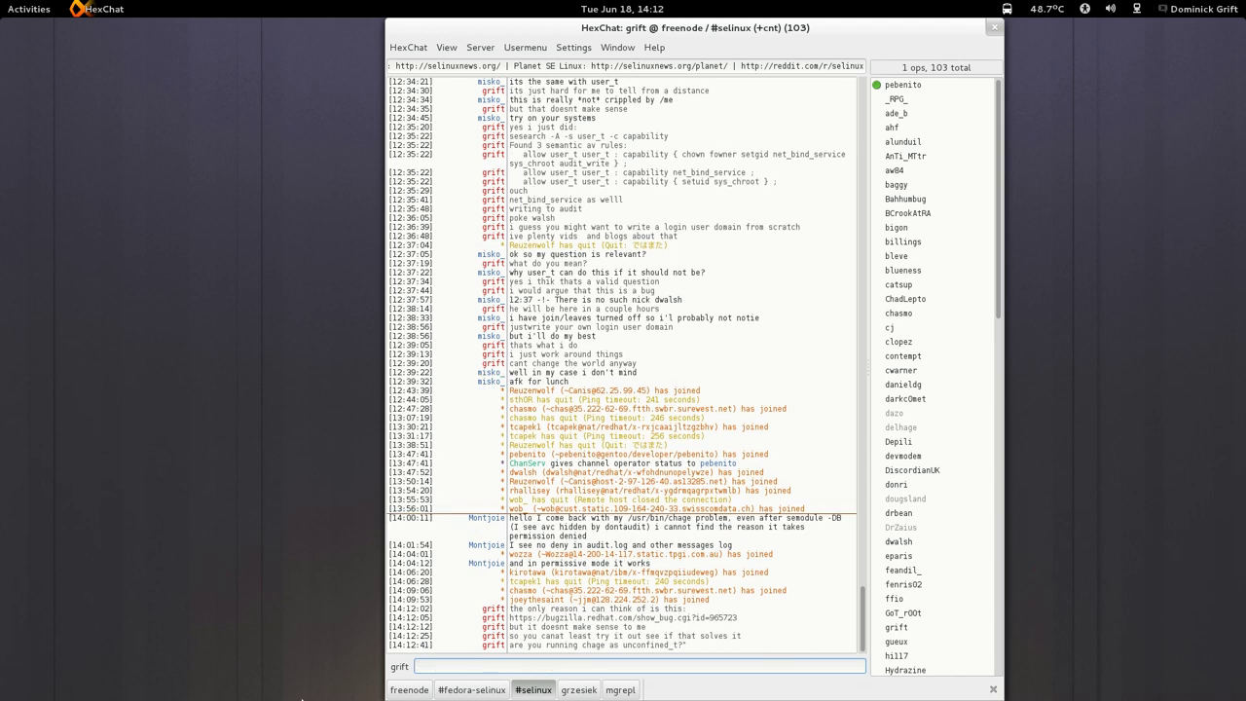
Unlock the Fedora18 guest with the user's password and show the key's Names and Signatures tab.
mouse_move(0, 0)
click(1173, 98)
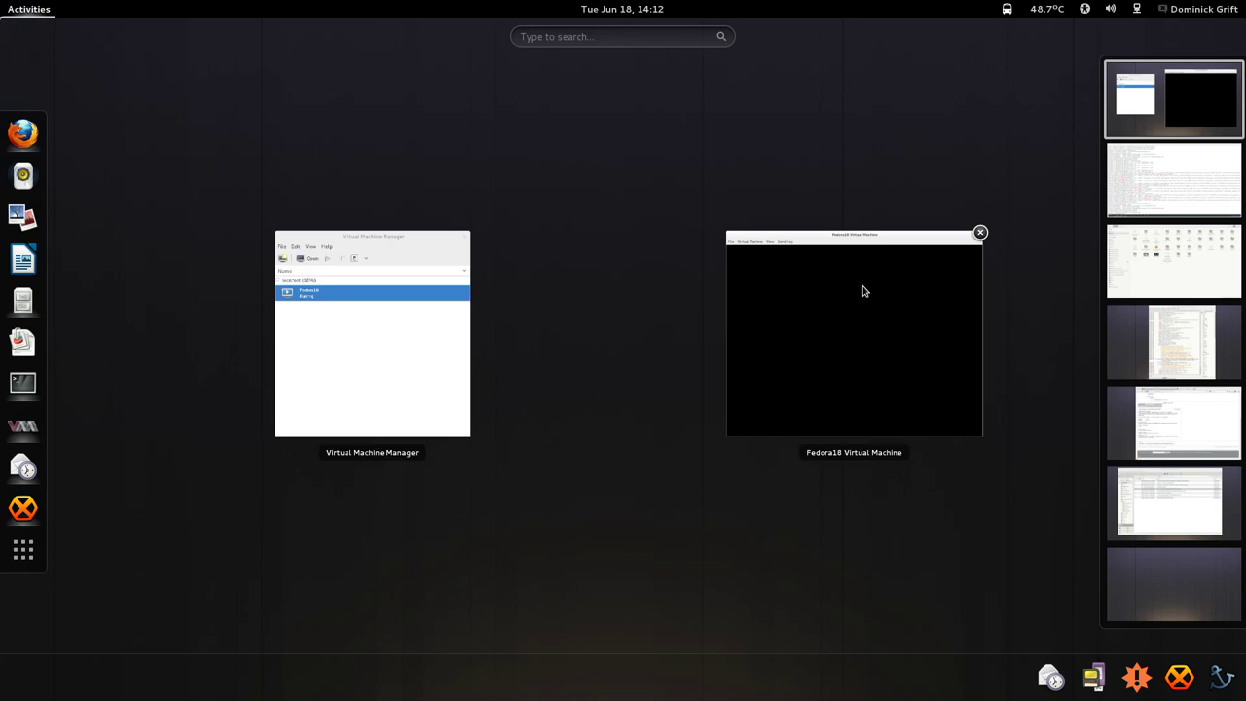
click(862, 291)
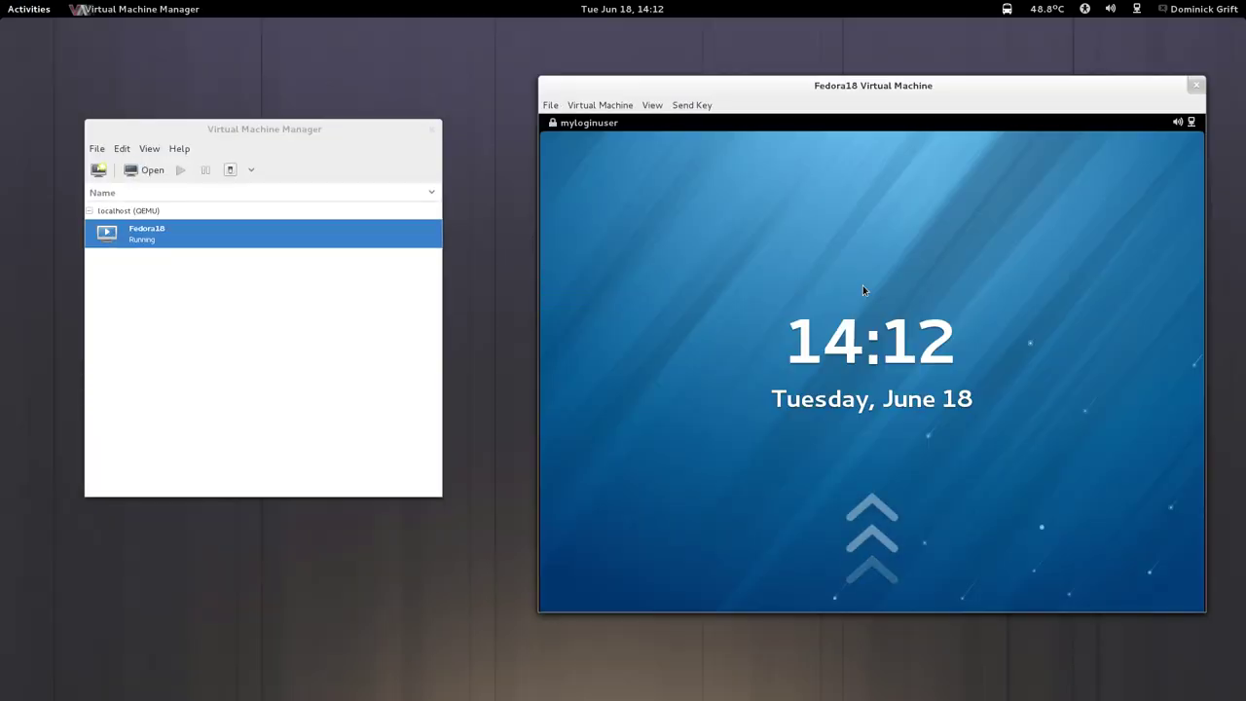
click(862, 289)
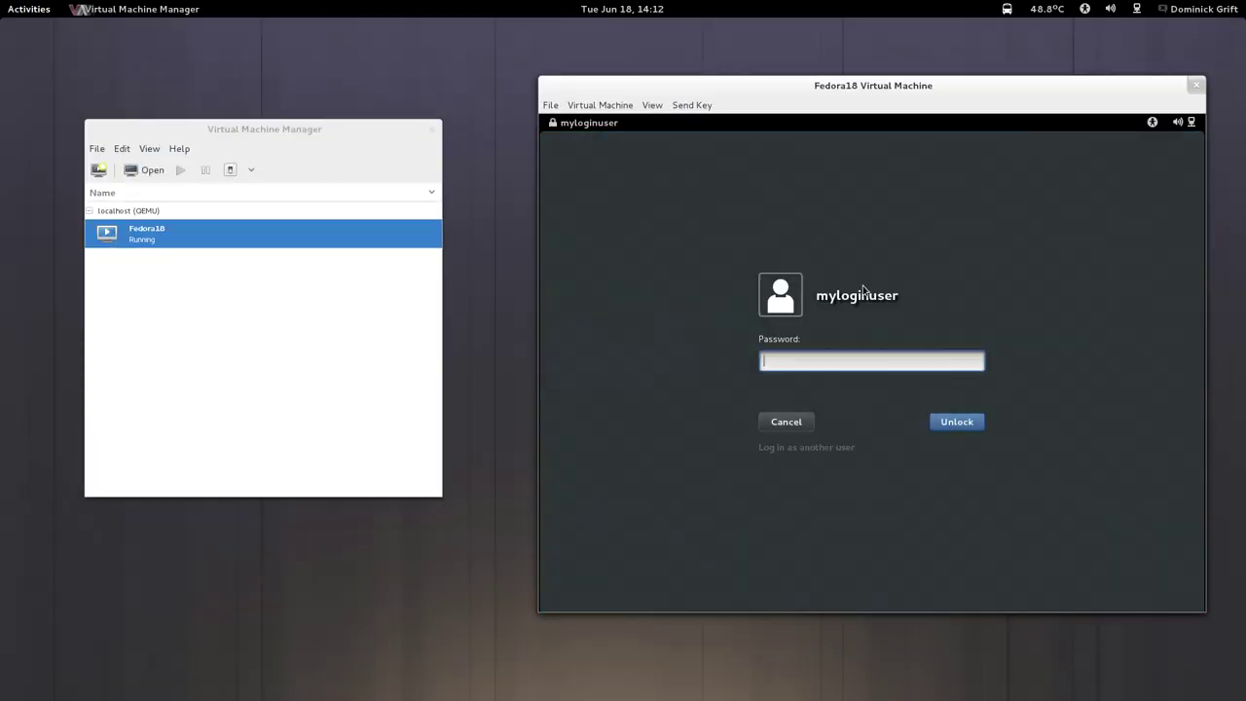
text(•••••••••••••••)
key(Return)
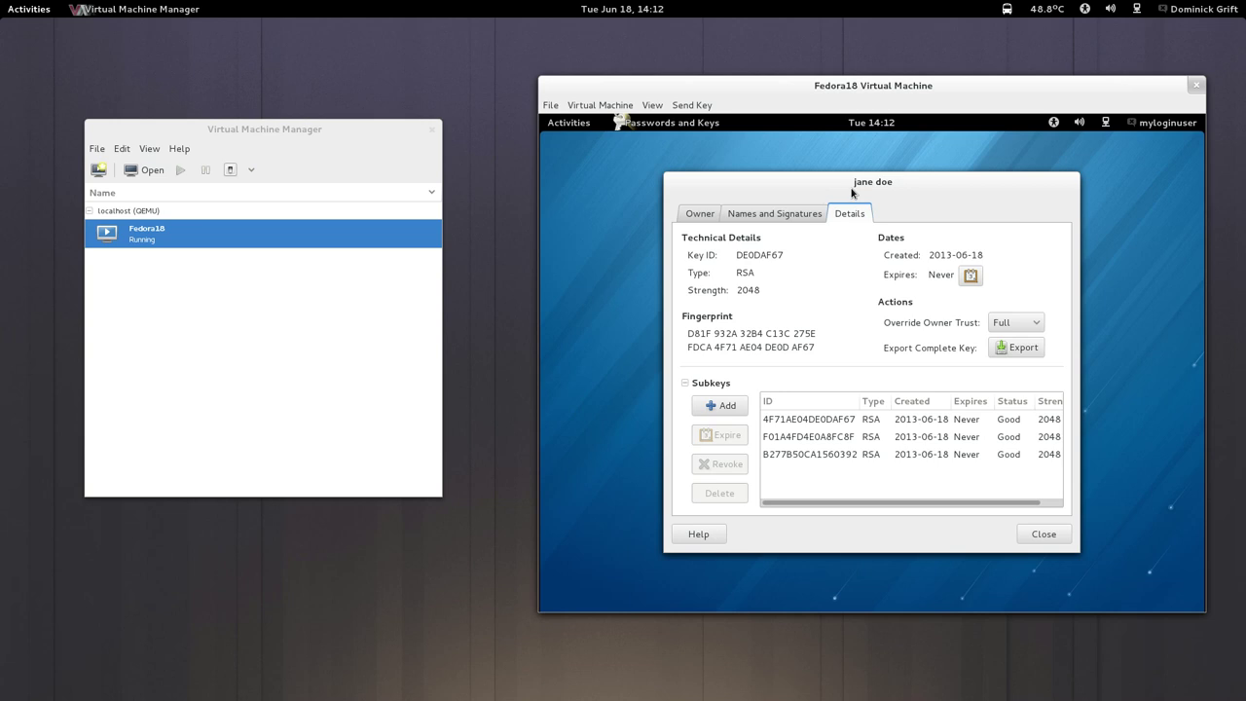
click(794, 217)
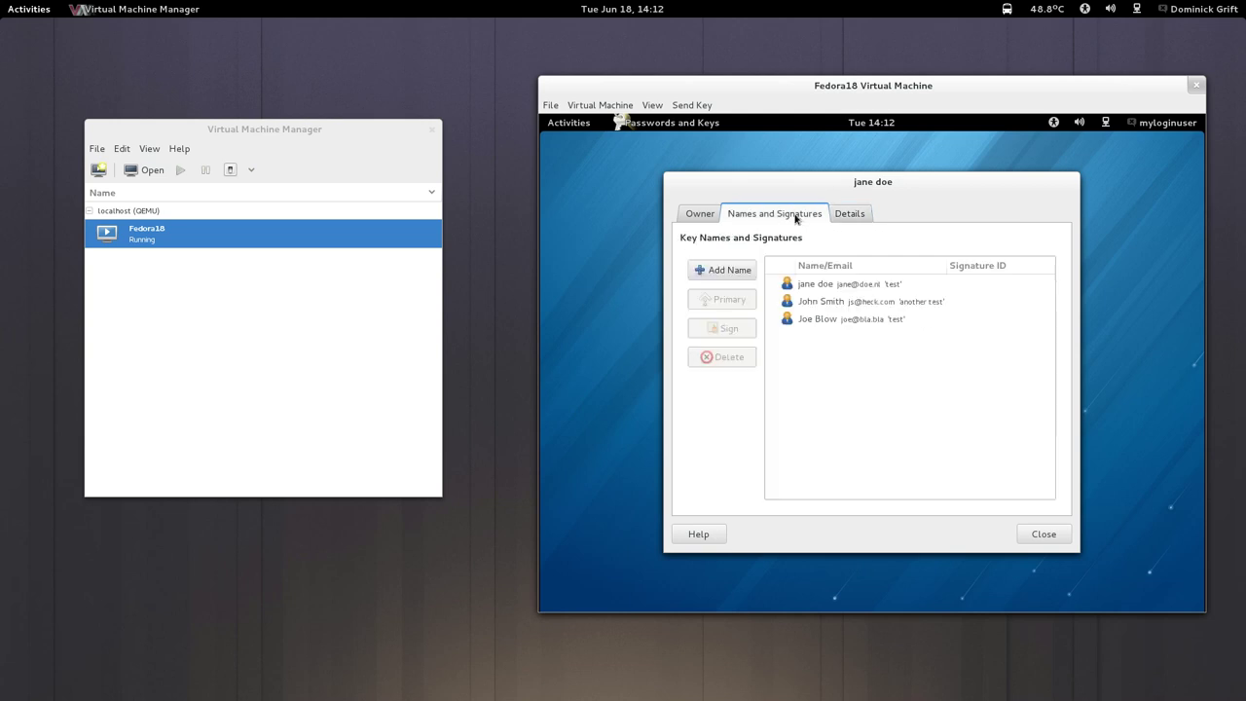
key(super)
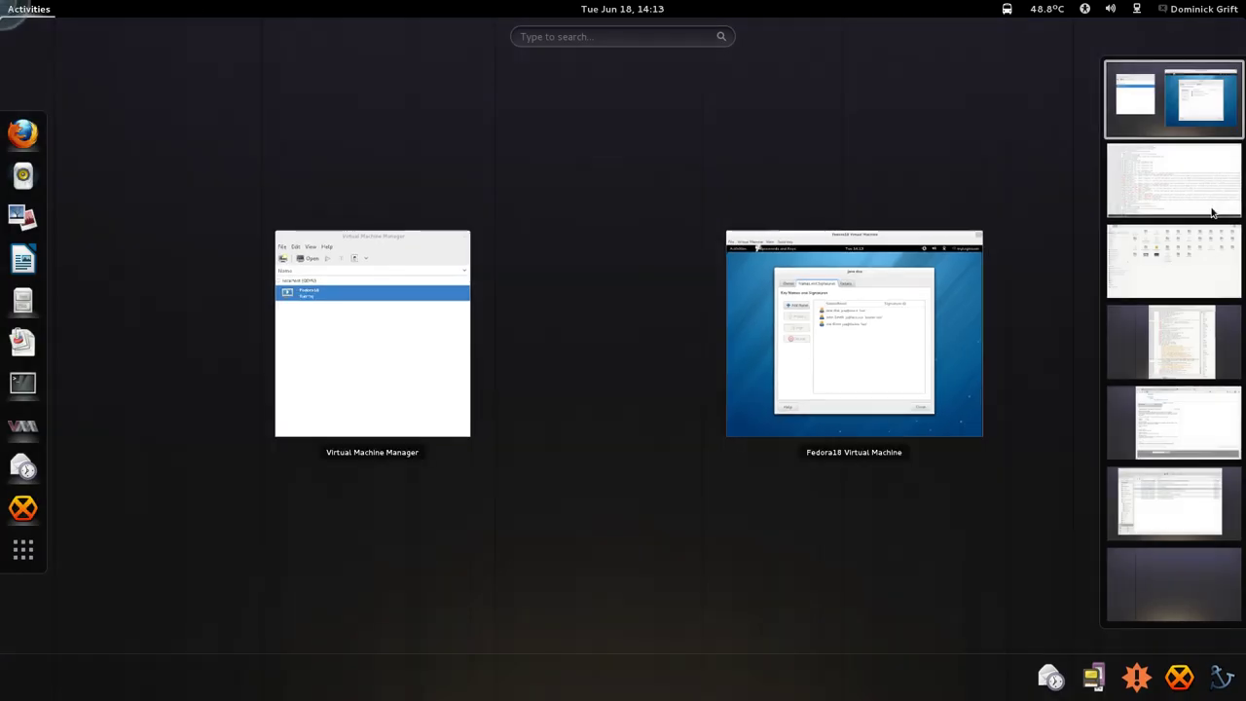
Run 'restorecon -R -v -F /home/myloginuser' in the root terminal.
scroll(539, 377, down, 1)
click(540, 377)
text(rest)
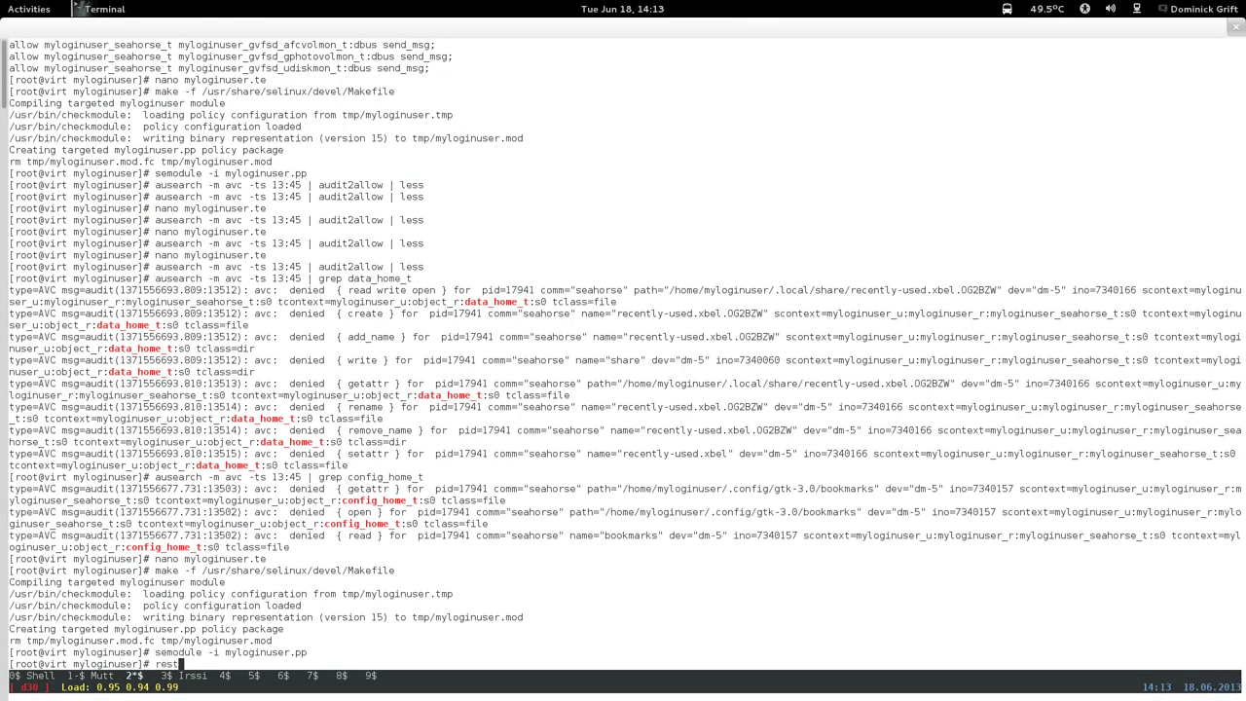
text(orecon -R -v -H)
key(BackSpace)
text(F /home/myloginuse)
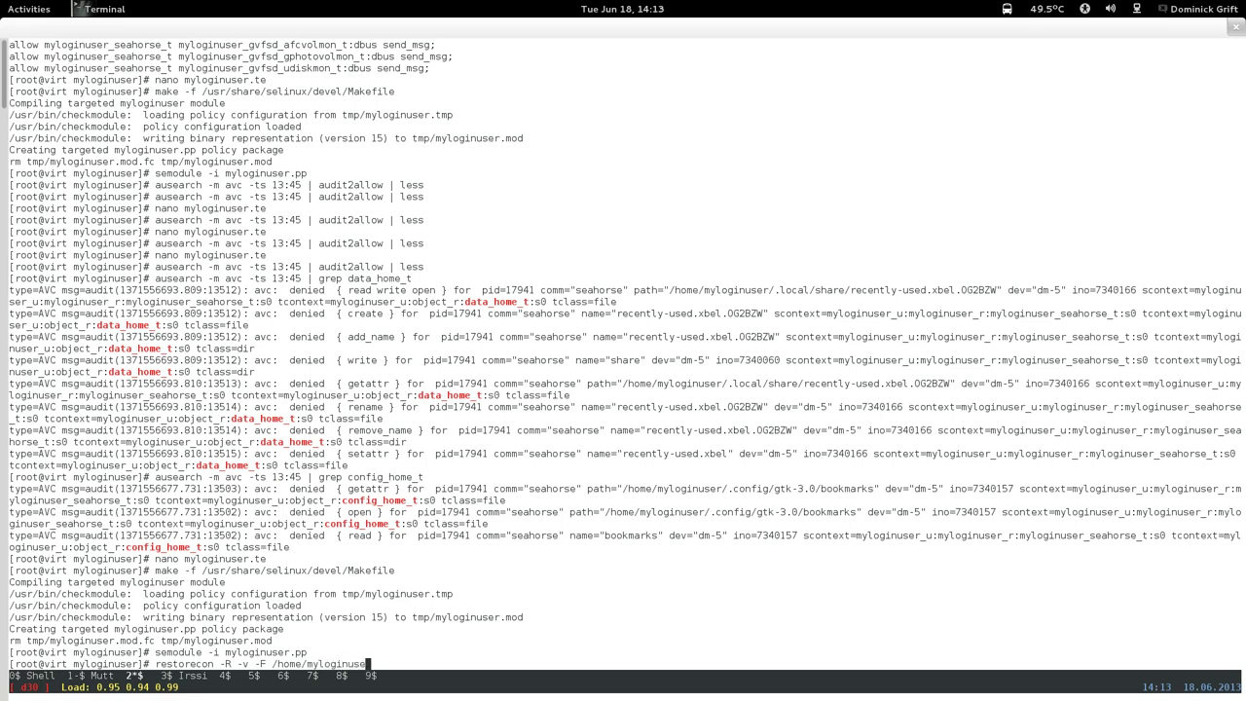
text(r)
key(Return)
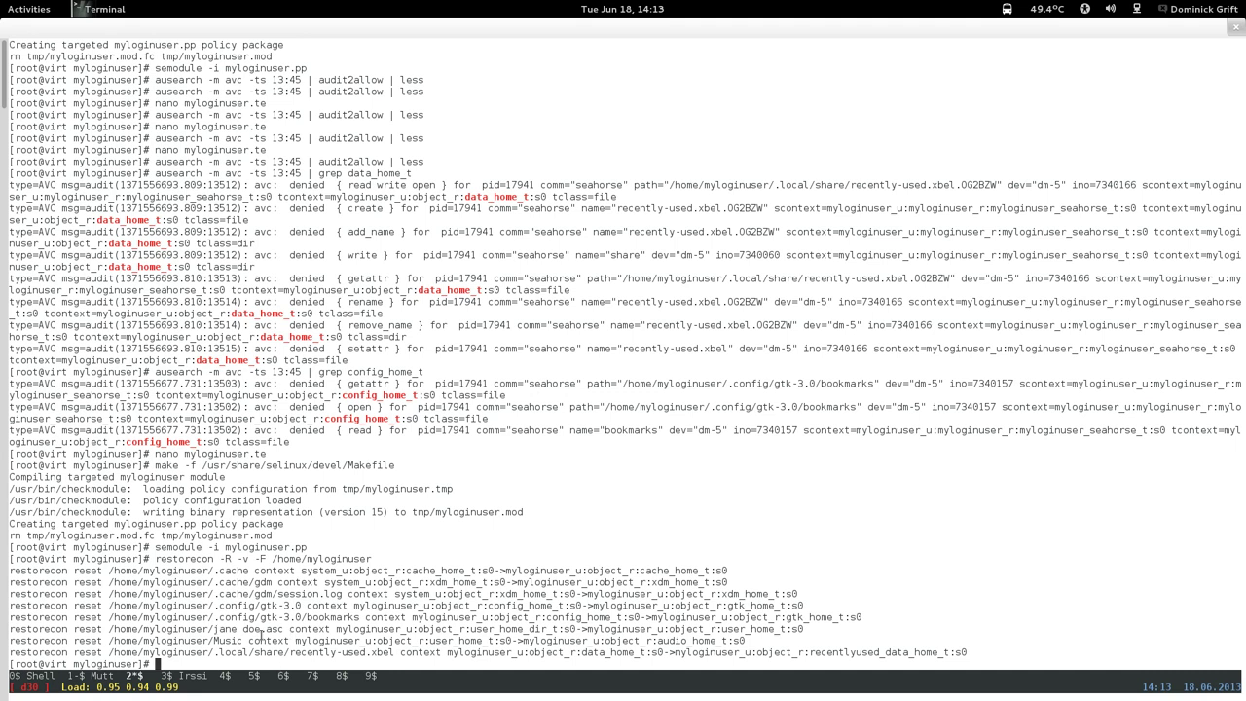
Select the restorecon output lines showing the relabelled files, including the key file.
drag(259, 628, 273, 629)
drag(720, 637, 571, 643)
click(600, 563)
drag(604, 477, 623, 501)
click(688, 522)
Export the complete test key from its Details page, appending 1 to the file name, into the myloginuser home folder.
mouse_move(2, 2)
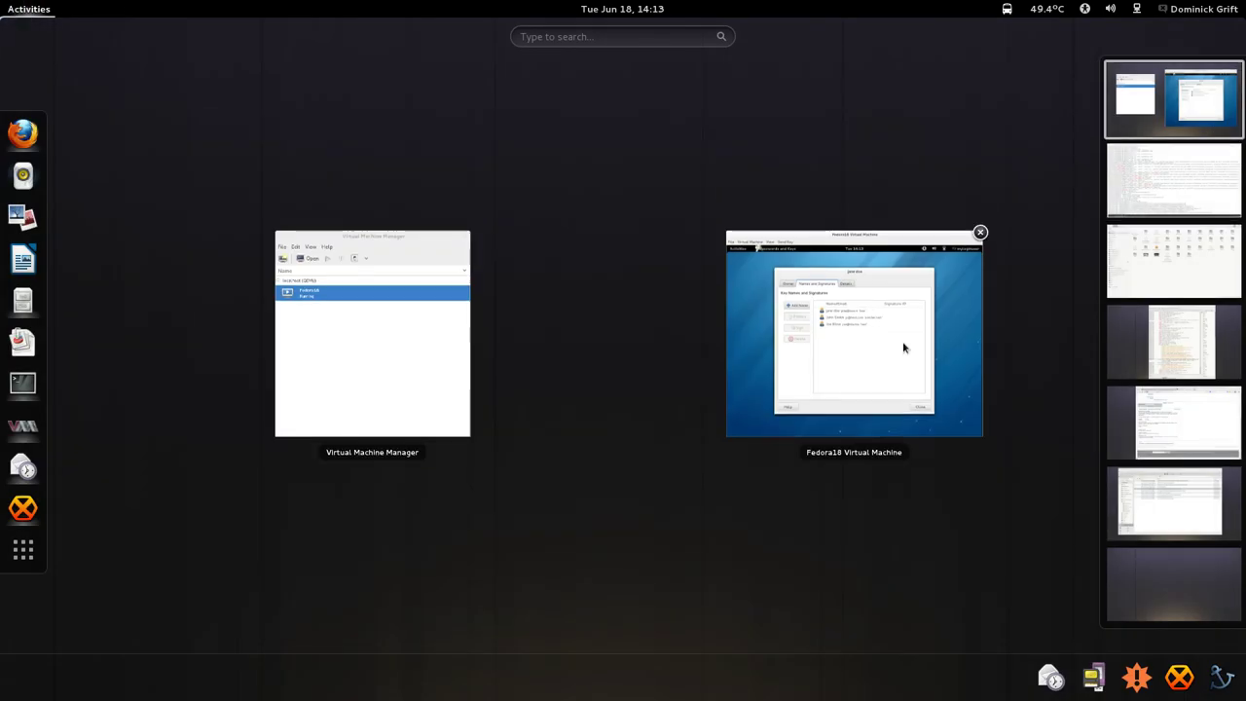
click(902, 341)
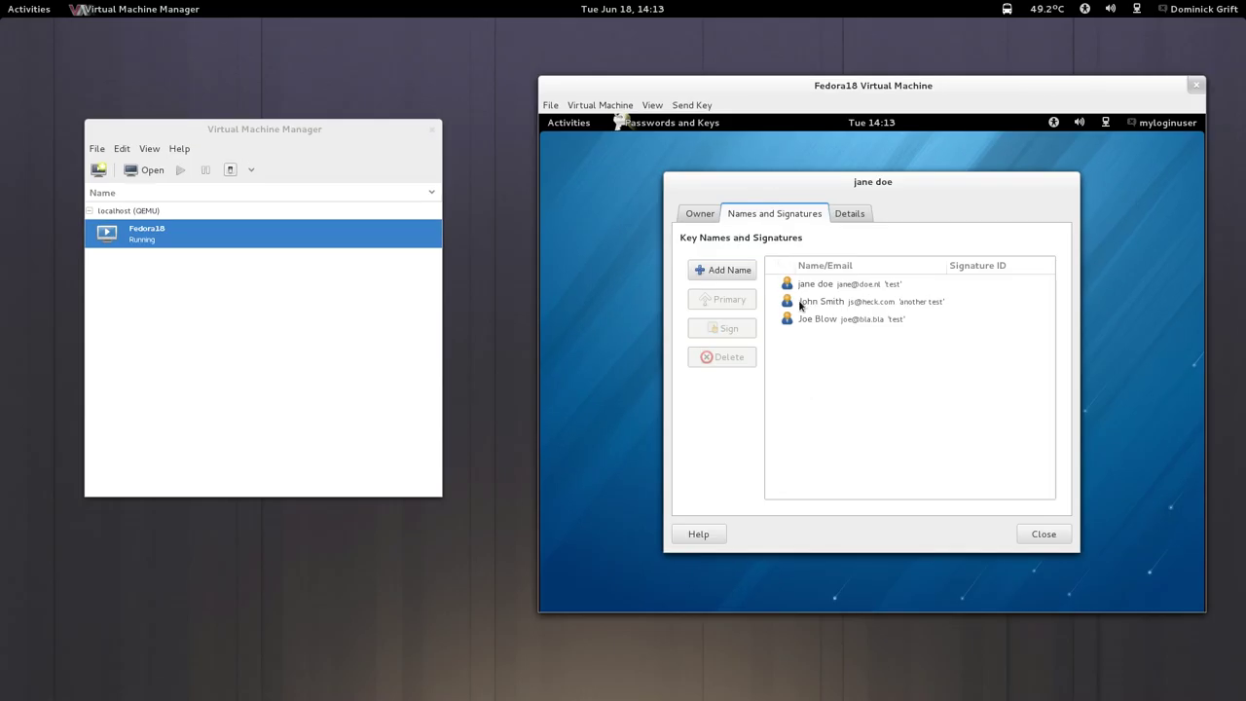
click(838, 212)
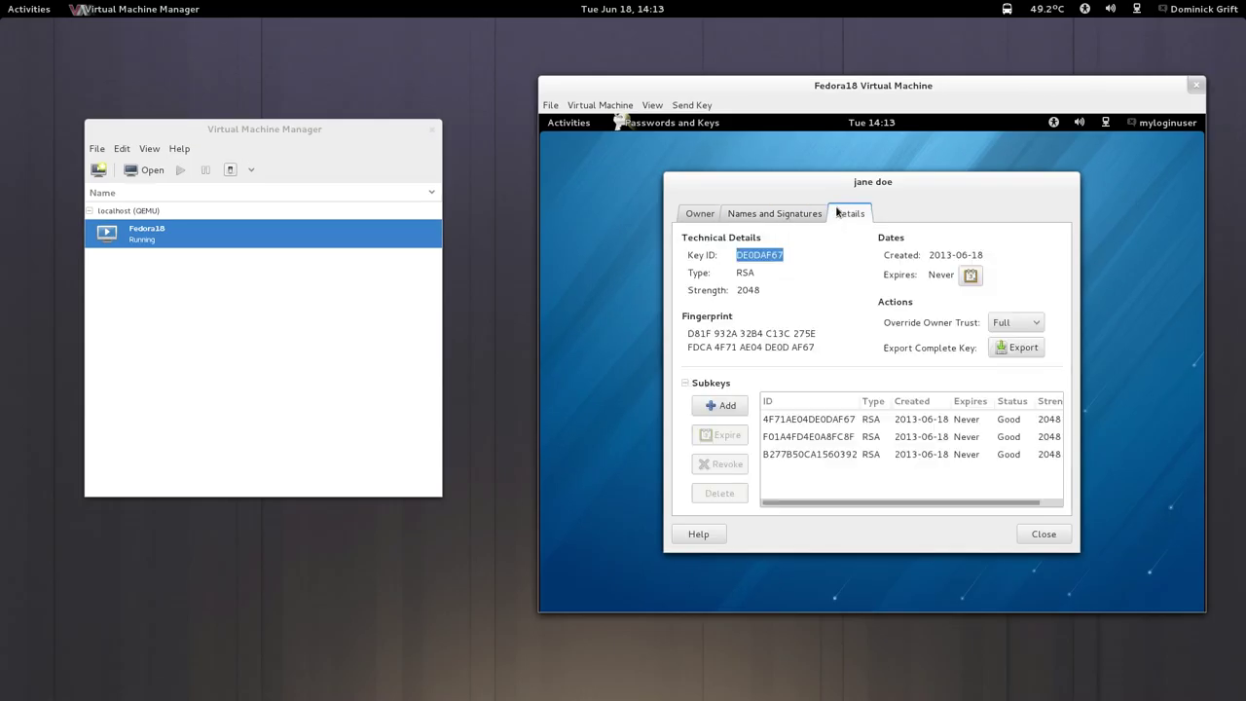
click(1030, 350)
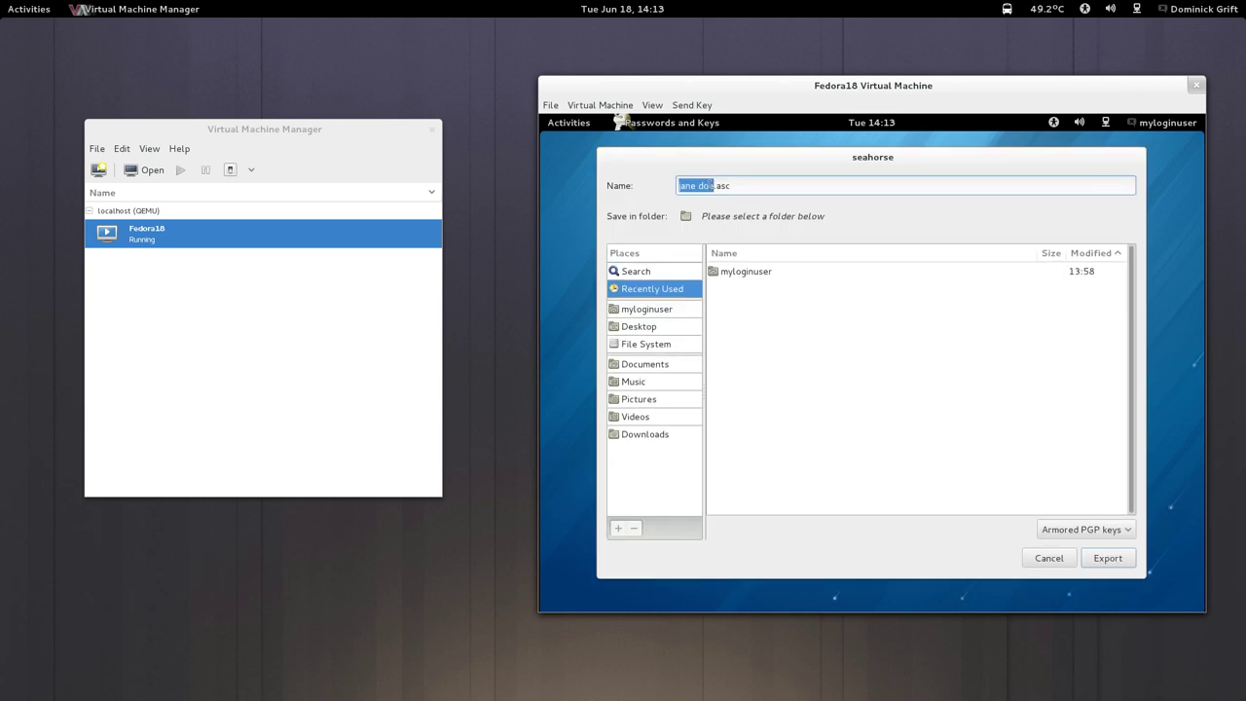
click(700, 185)
text(1)
click(648, 313)
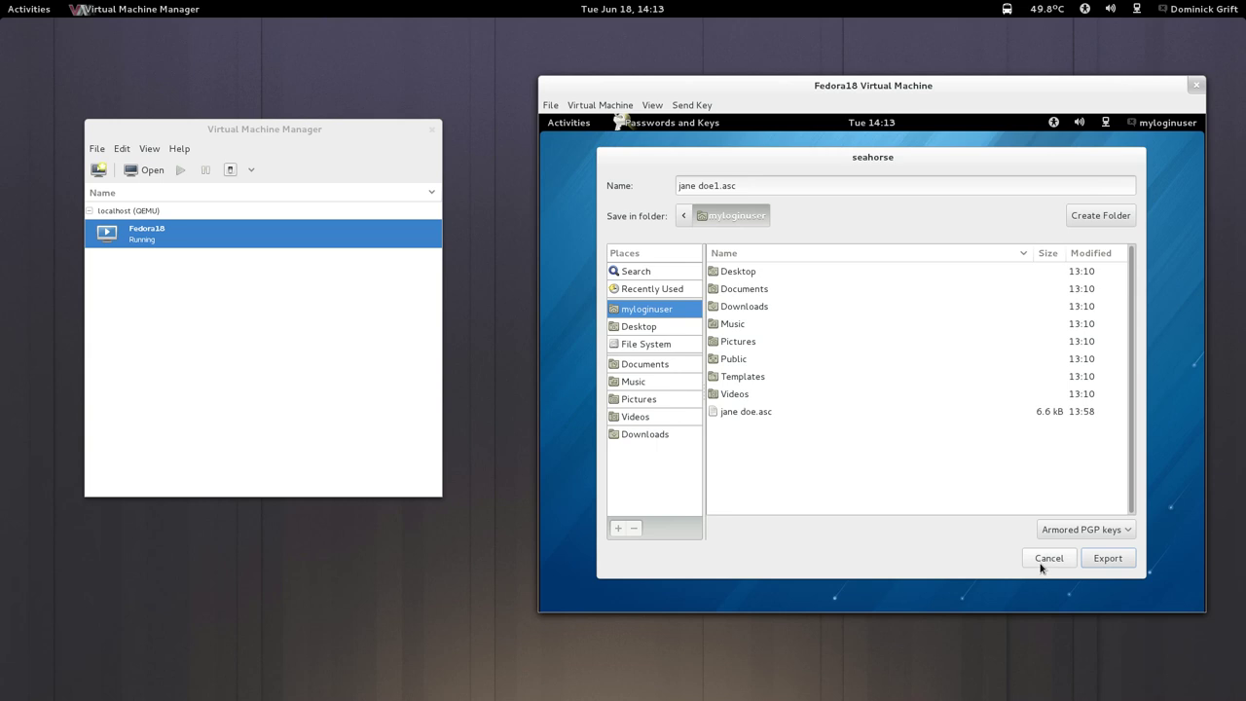
click(1112, 559)
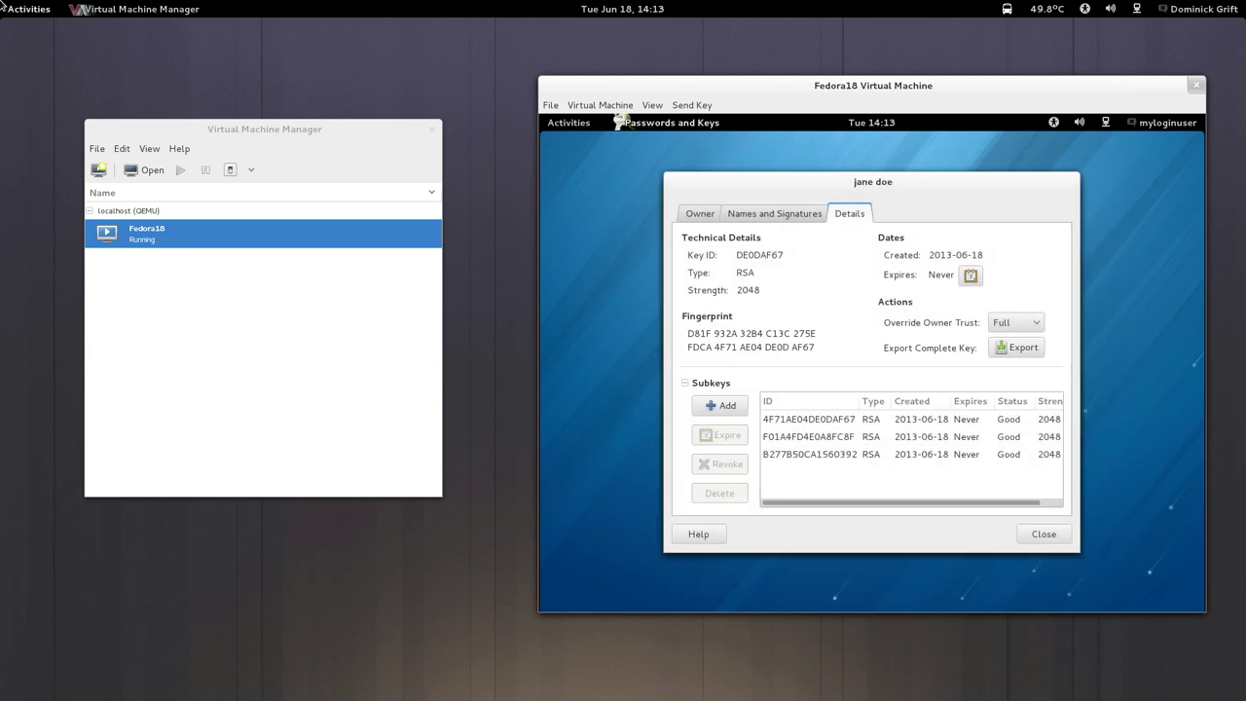
mouse_move(2, 2)
scroll(468, 376, down, 1)
Rerun the ausearch audit2allow command with the start time changed to 14:12.
click(467, 377)
key(Up)
key(Up)
key(Up)
key(Up)
key(Up)
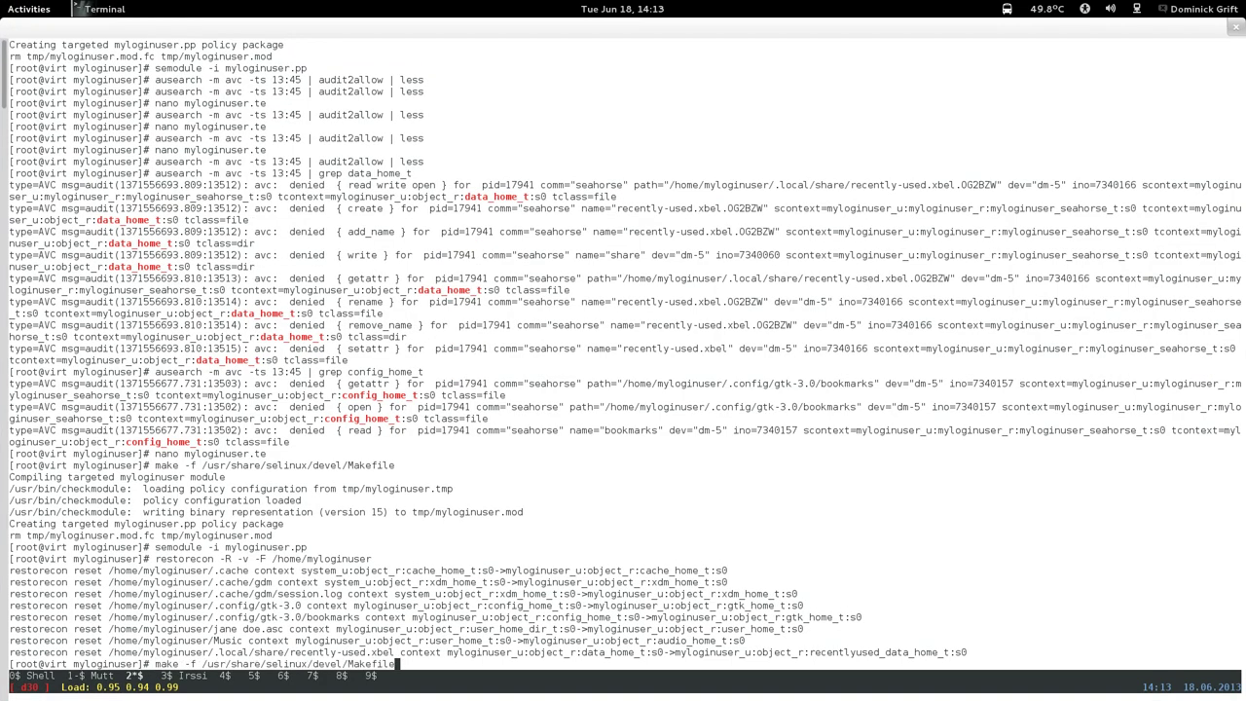
key(Down)
key(Up)
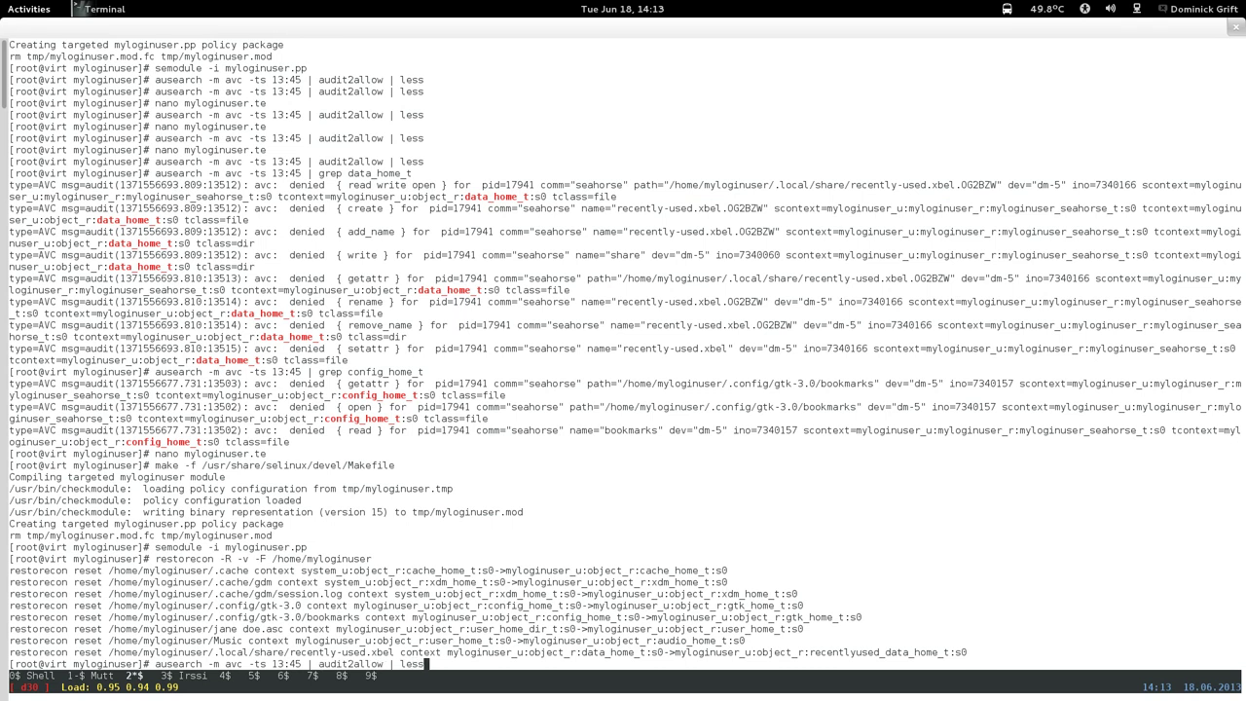
key(Left)
key(Left)
key(Left)
key(Left)
key(Left)
key(Left)
key(Left)
key(Left)
key(Left)
key(Left)
key(Left)
key(Left)
key(Left)
key(Left)
key(Left)
key(Left)
key(Left)
key(Left)
key(Left)
key(Left)
key(Left)
key(Left)
key(Left)
key(Left)
key(BackSpace)
text(4)
key(Right)
key(Delete)
key(Delete)
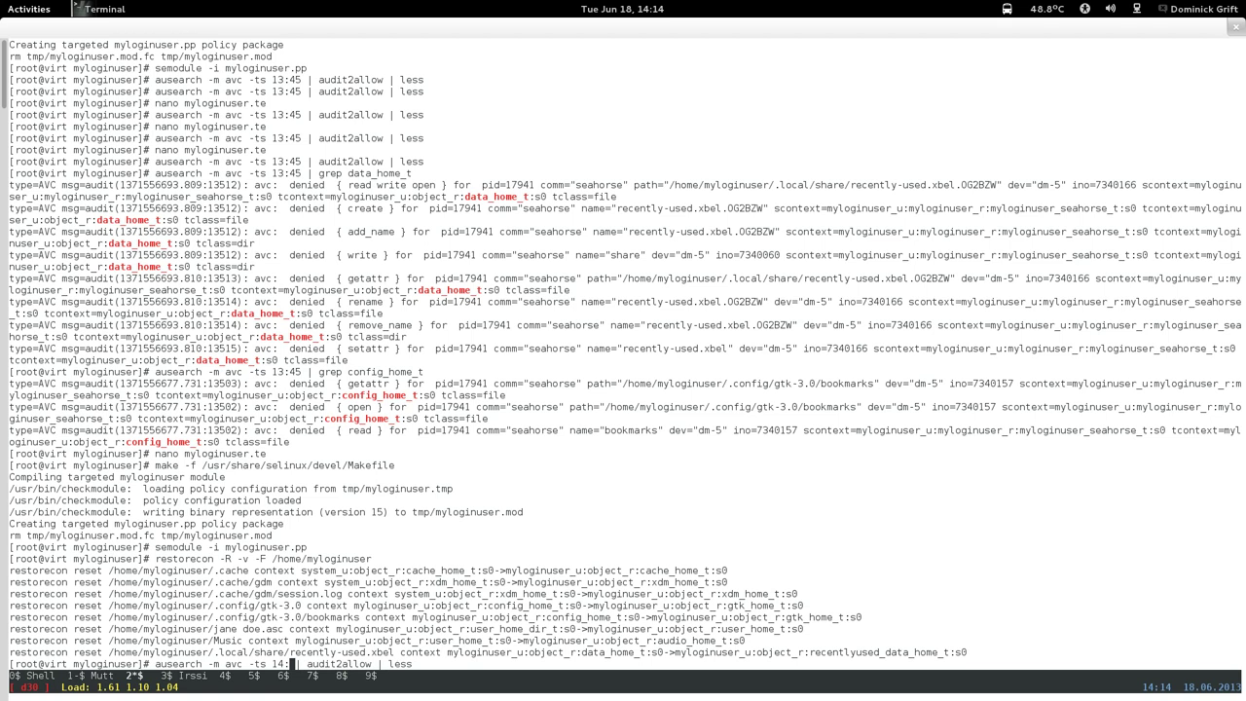
text(12)
key(Return)
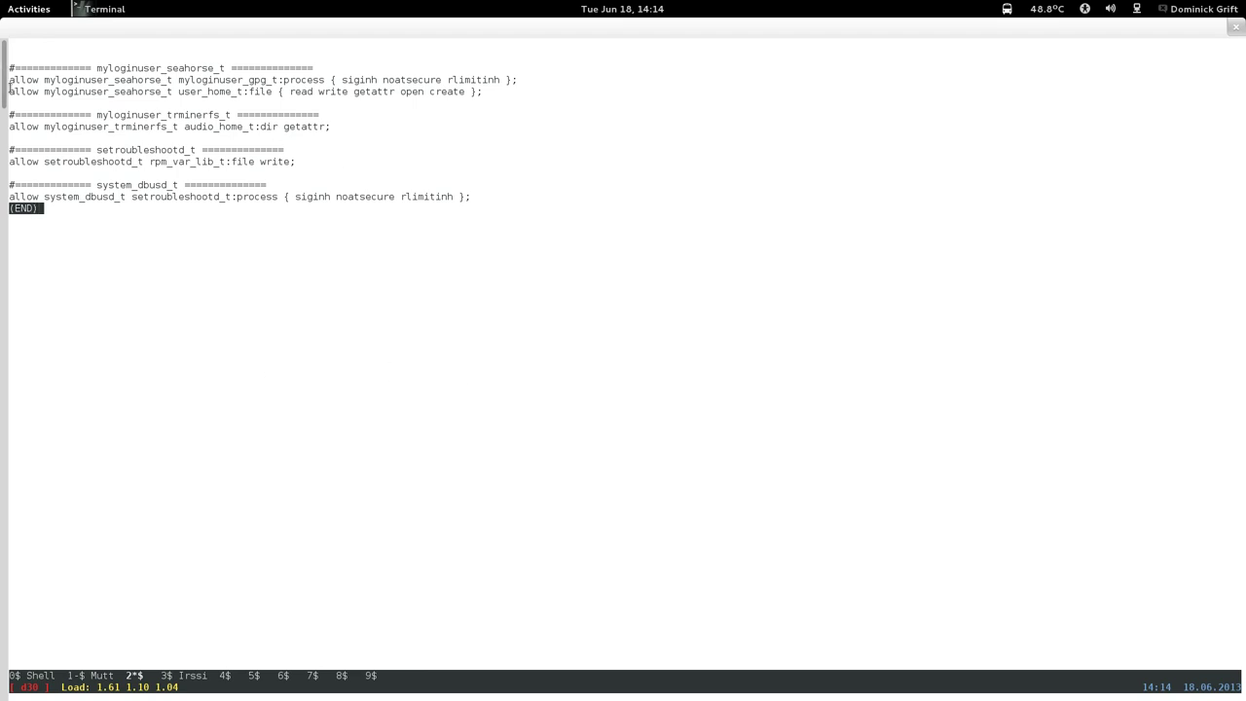
Copy the suggested seahorse user_home_t allow rule and open myloginuser.te in nano.
drag(10, 89, 475, 94)
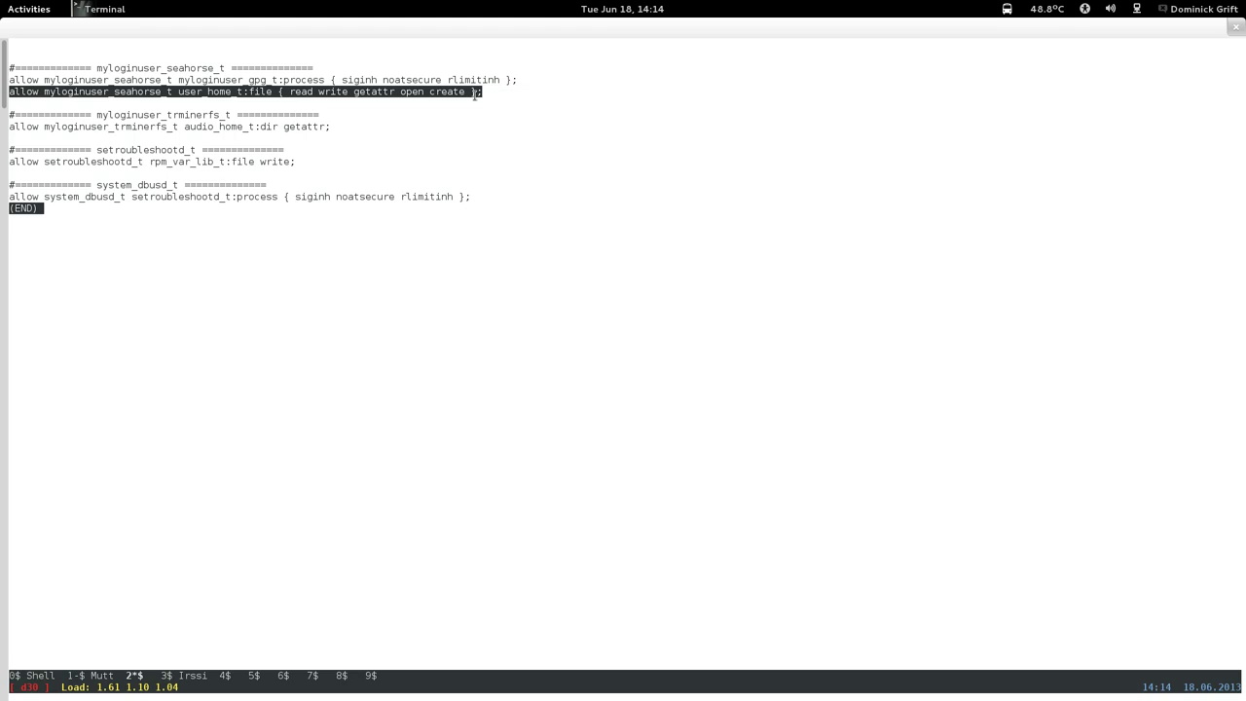
right_click(474, 95)
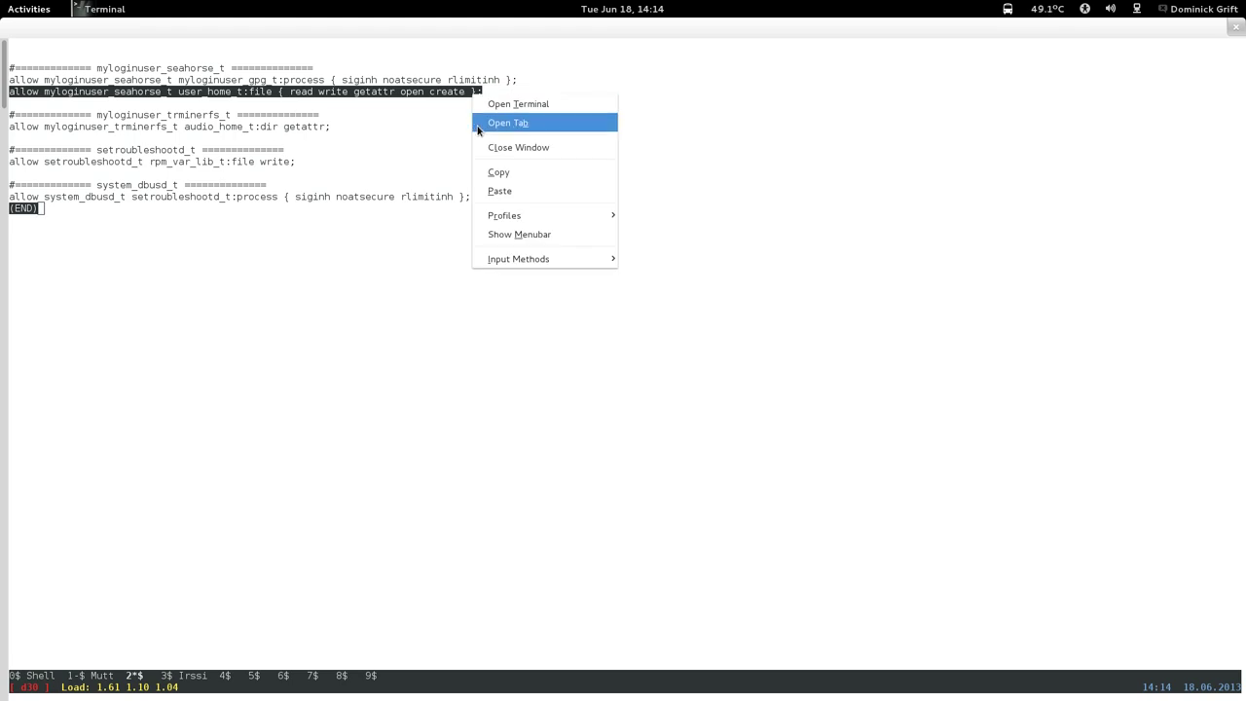
click(486, 172)
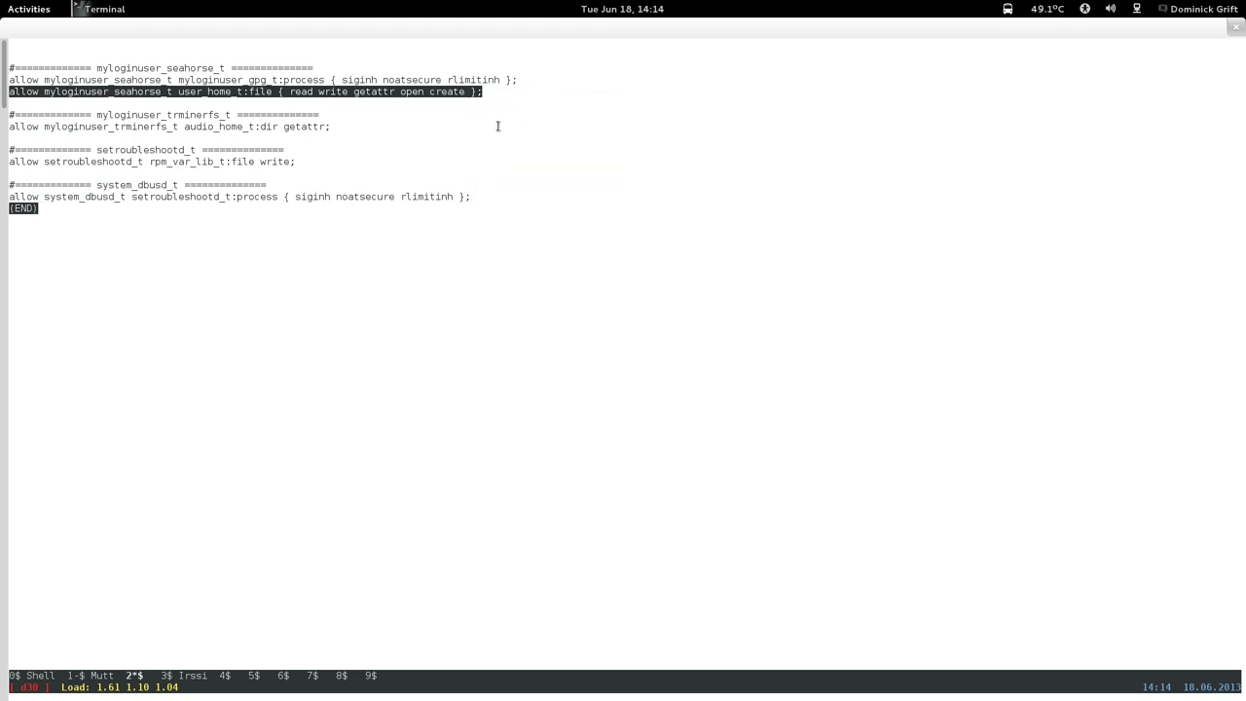
key(q)
key(Up)
key(Up)
key(Up)
key(Up)
key(Up)
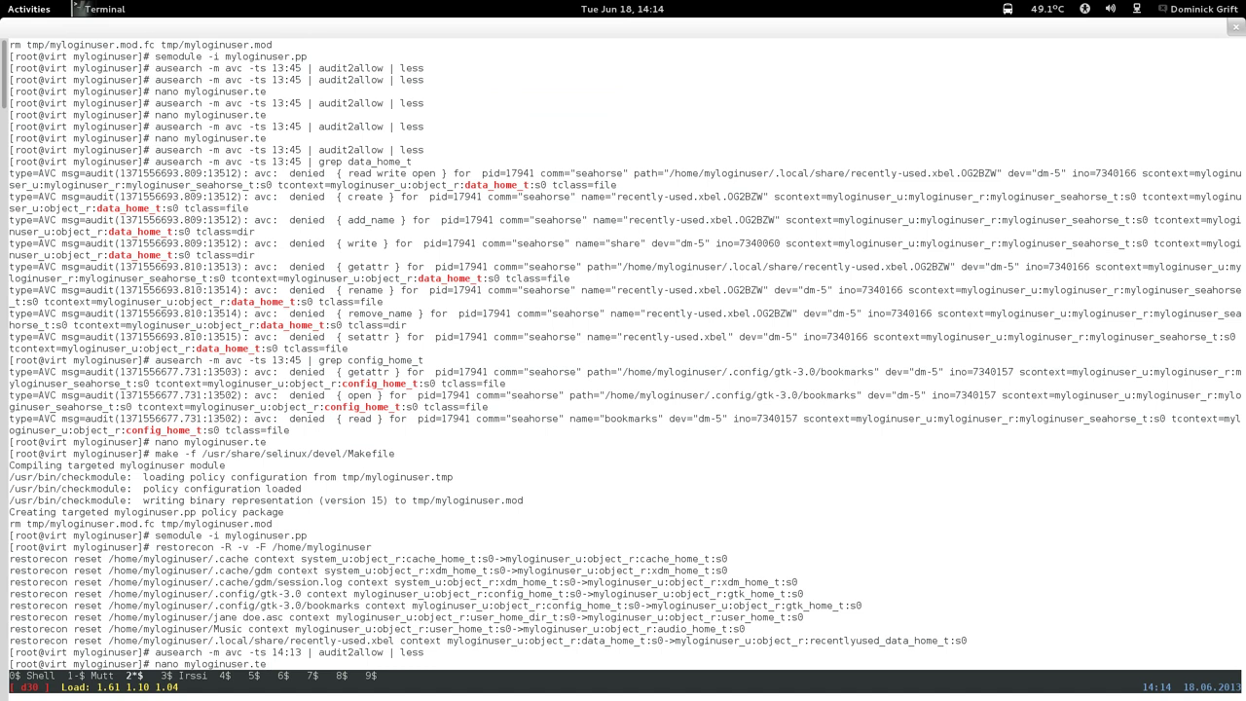
key(Return)
Search for '# seahorse' and go down to the froller user_home_t rules.
key(ctrl+w)
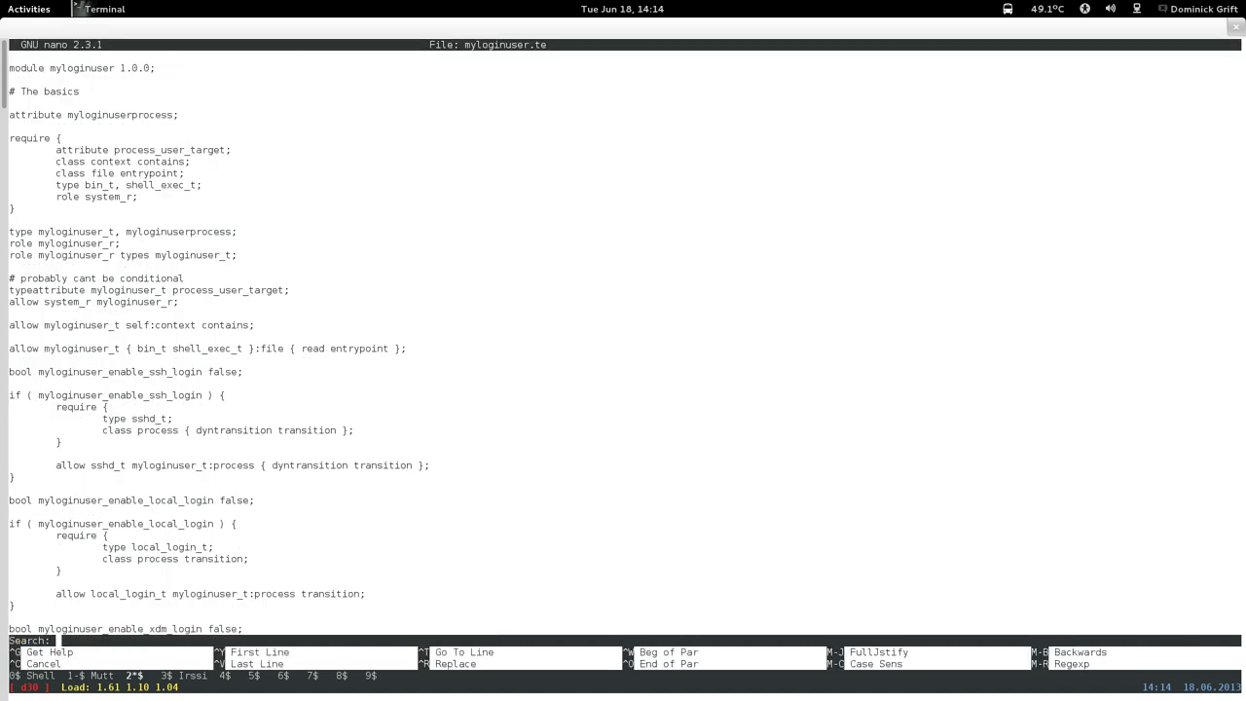
text(# seahorse)
key(Return)
key(Page_Down)
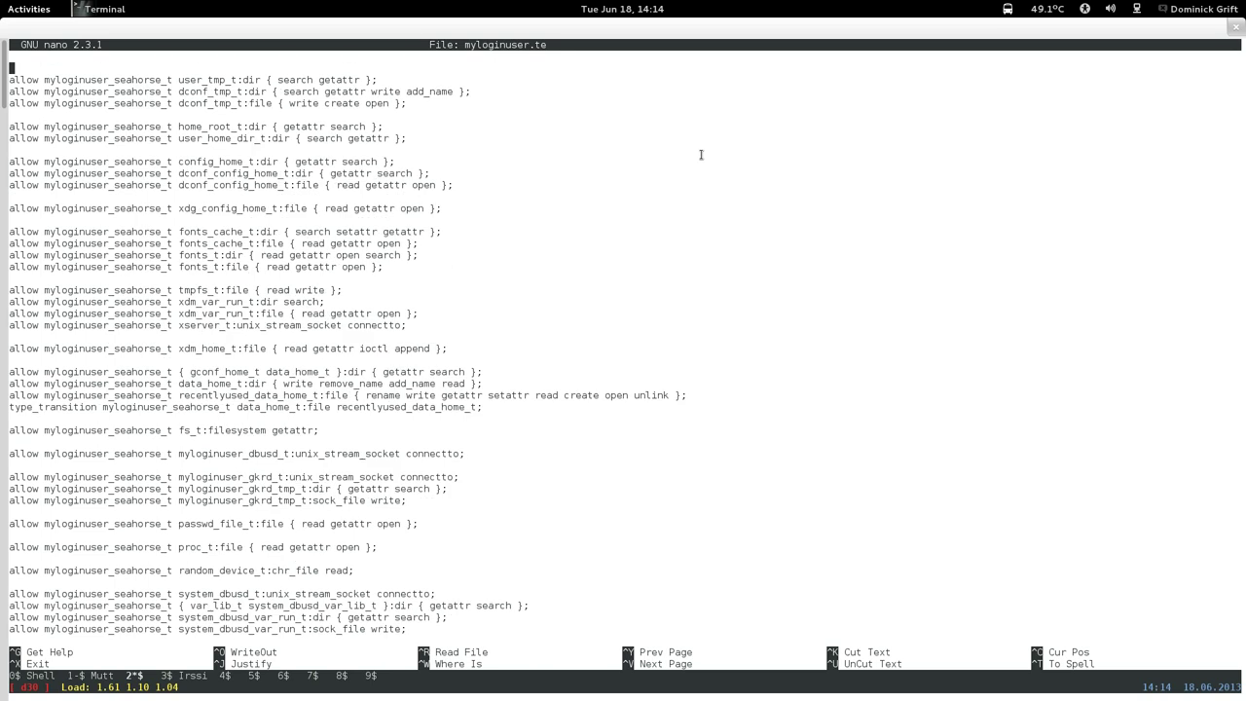
key(Page_Down)
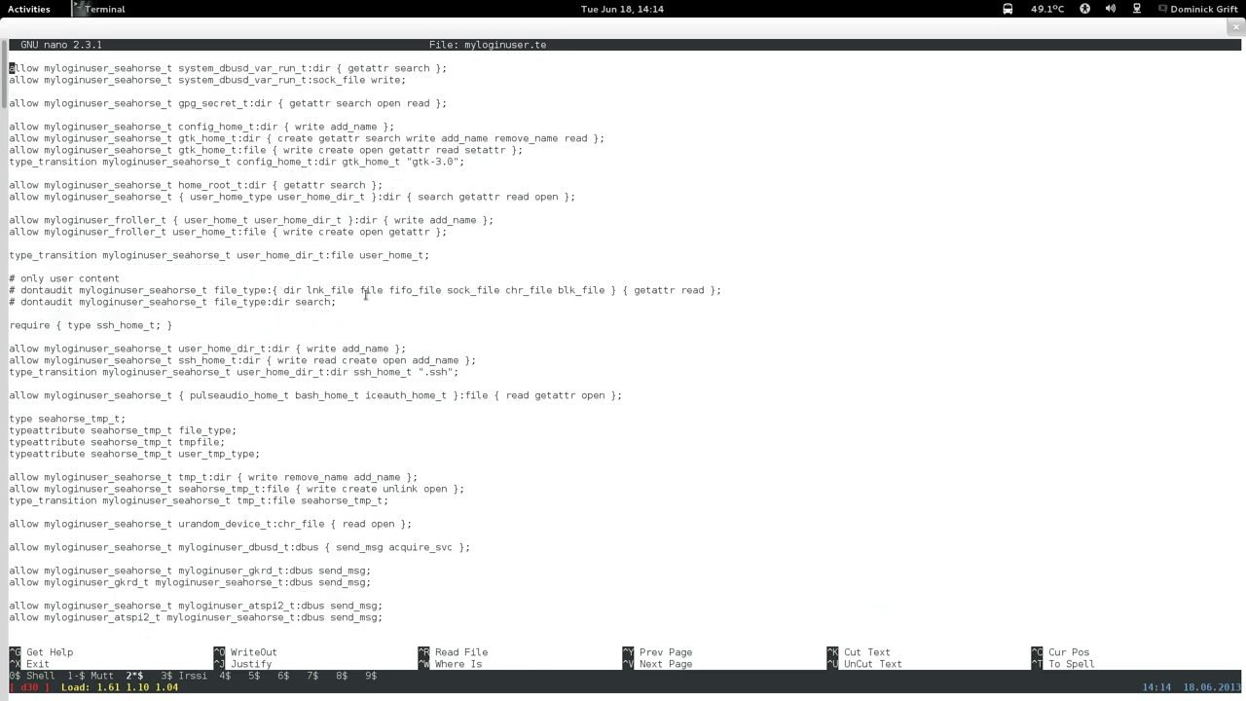
key(Down)
key(Down)
key(Down)
key(Down)
key(Down)
key(Down)
key(Down)
key(Down)
key(Down)
key(Down)
key(Down)
key(Down)
key(Down)
key(Down)
key(Down)
key(Up)
key(Up)
Replace 'froller' with 'seahorse' in both user_home_t rules.
key(Right)
key(Right)
key(Right)
key(Right)
key(Right)
key(Right)
key(Right)
key(Right)
key(Right)
key(Right)
key(Right)
key(Right)
key(Right)
key(Right)
key(Right)
key(Right)
key(Right)
key(Right)
key(Right)
key(Right)
key(Right)
key(Right)
key(Right)
key(Down)
key(Down)
key(Down)
key(Down)
key(Down)
key(Down)
key(Down)
key(Right)
key(Right)
key(Right)
key(Right)
key(Right)
key(Right)
key(Right)
key(Right)
key(Right)
key(Right)
key(Right)
key(Right)
key(Right)
key(Right)
key(BackSpace)
key(BackSpace)
key(BackSpace)
key(BackSpace)
key(BackSpace)
key(BackSpace)
key(BackSpace)
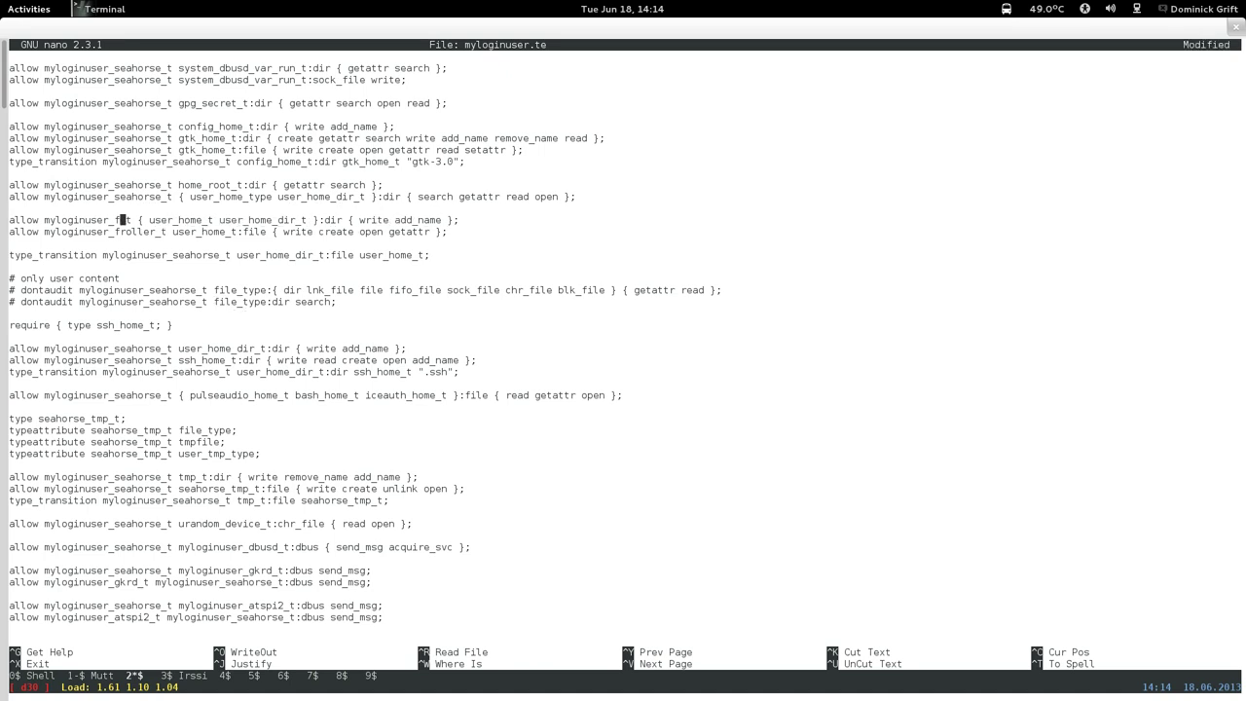
text(seahorse)
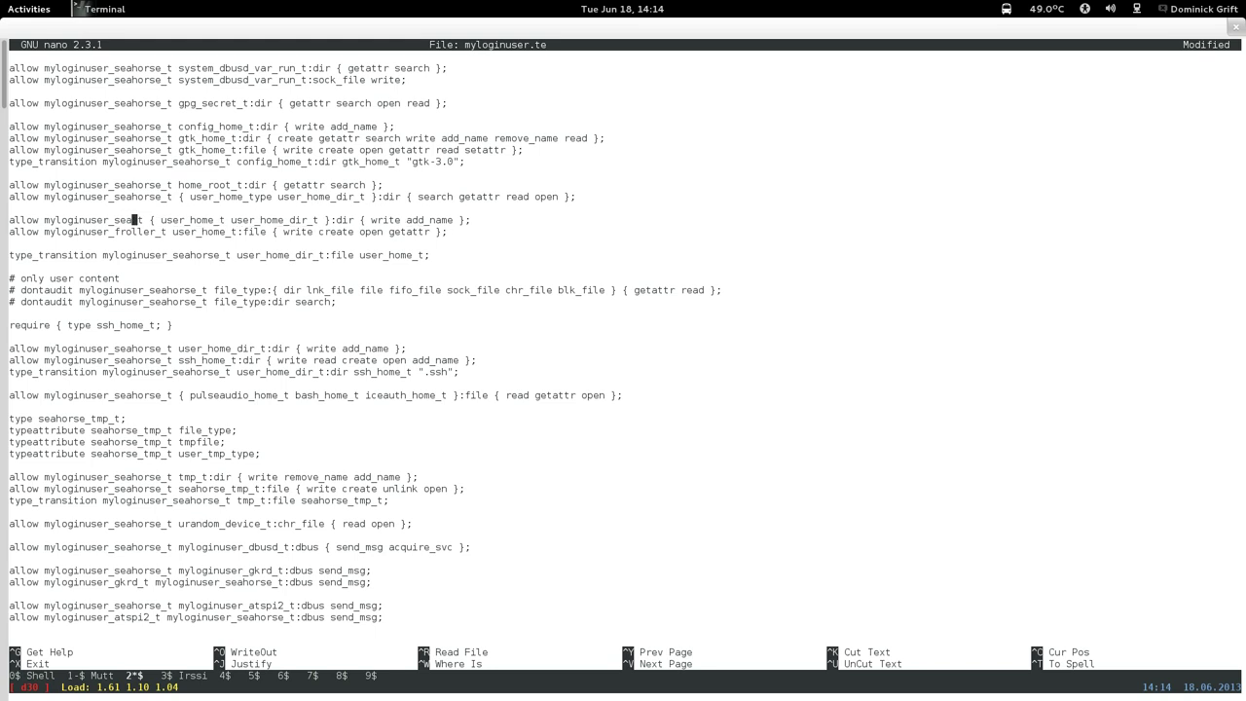
key(Down)
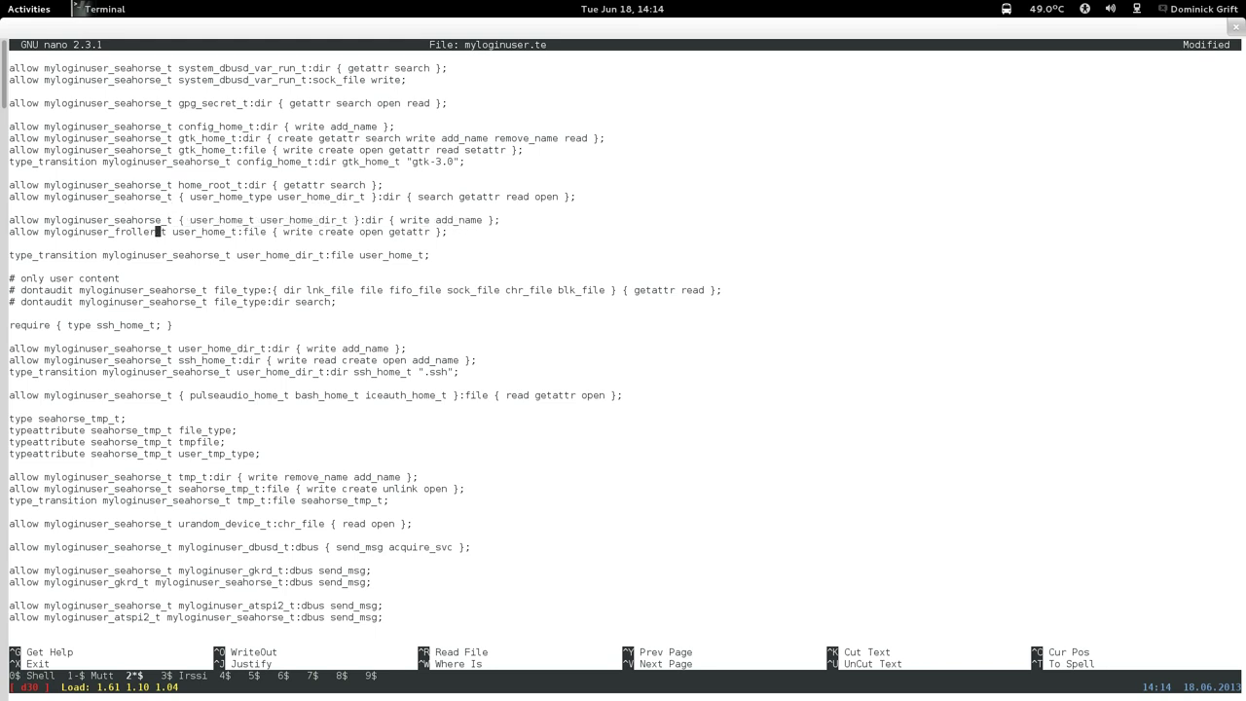
key(BackSpace)
key(BackSpace)
key(BackSpace)
key(BackSpace)
key(BackSpace)
key(BackSpace)
key(BackSpace)
text(sea)
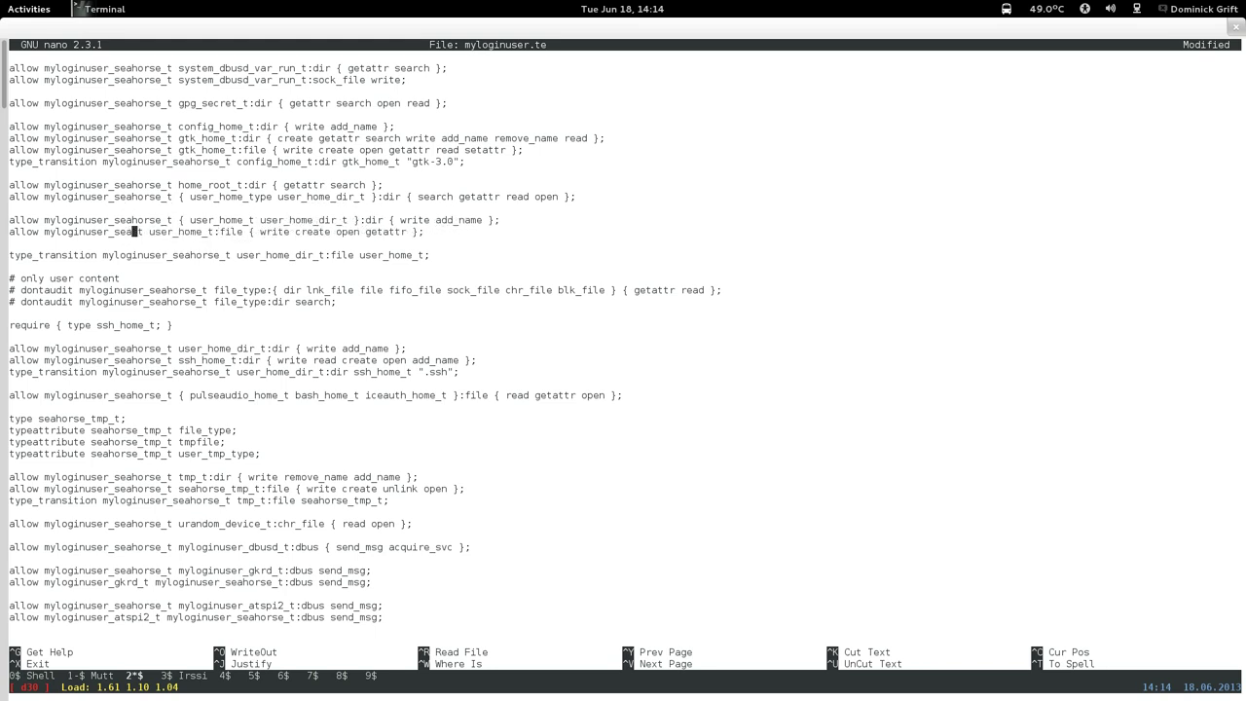
text(horse)
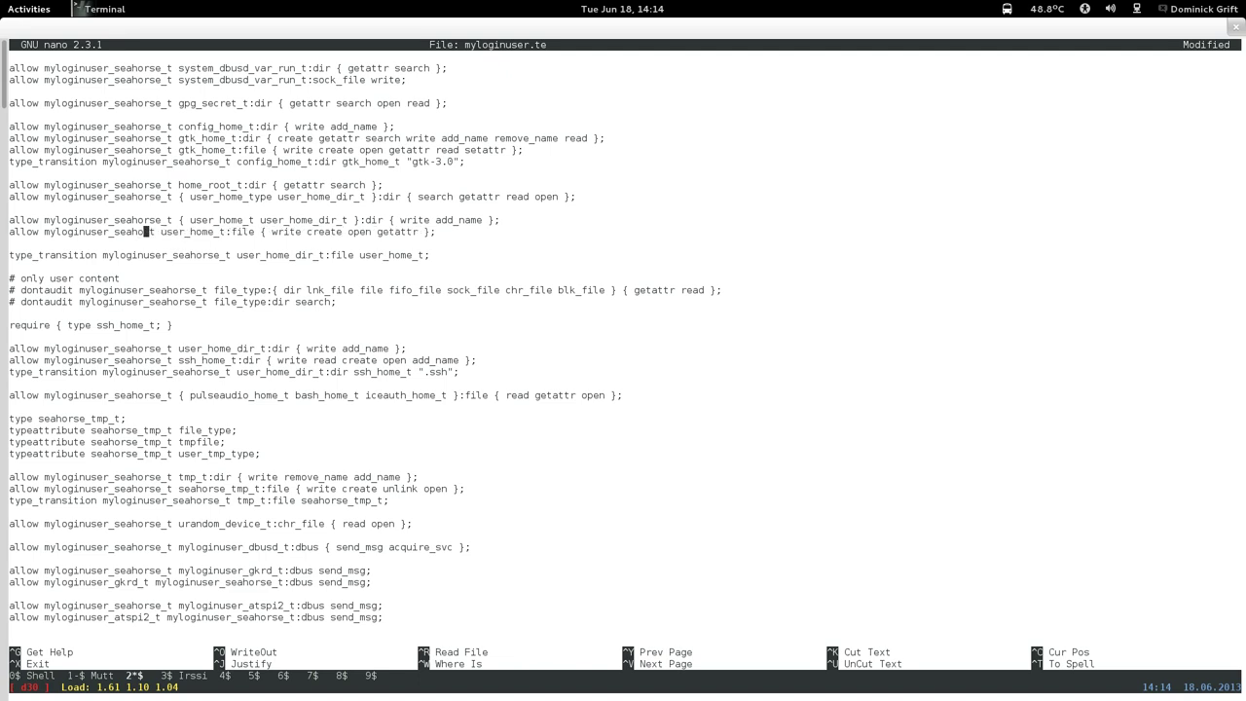
Save myloginuser.te under its existing name and exit nano.
click(12, 243)
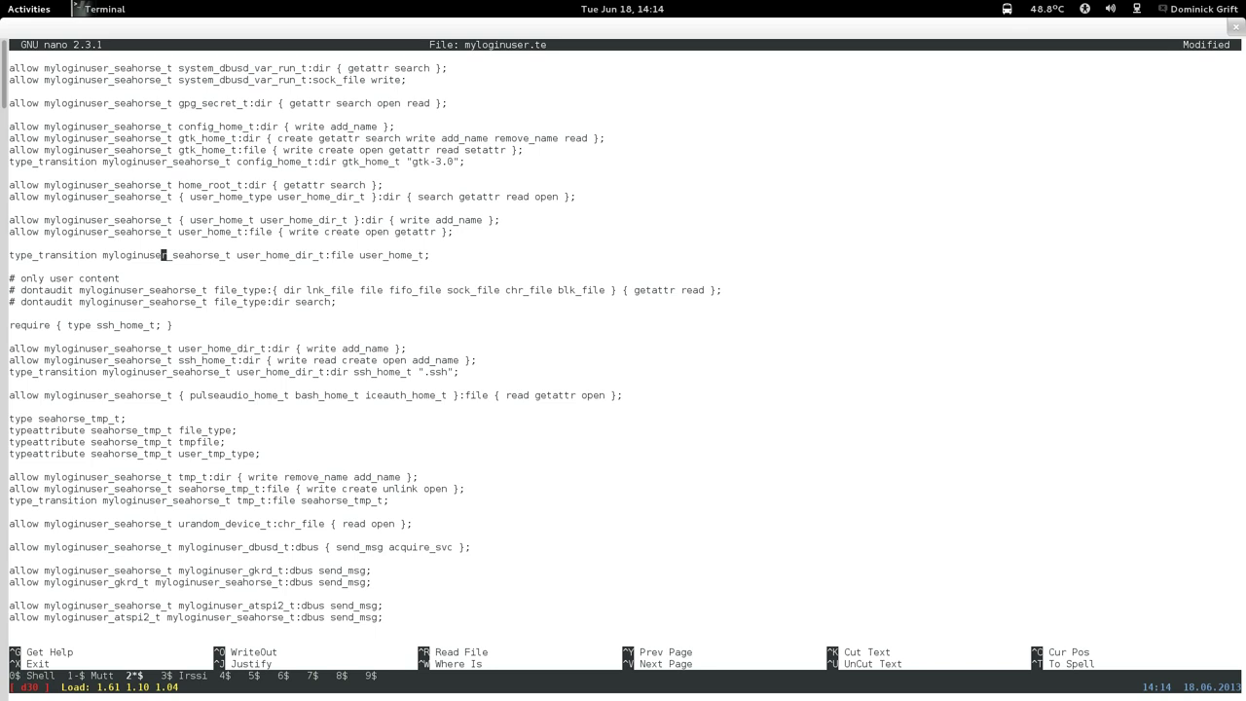
key(ctrl+x)
key(y)
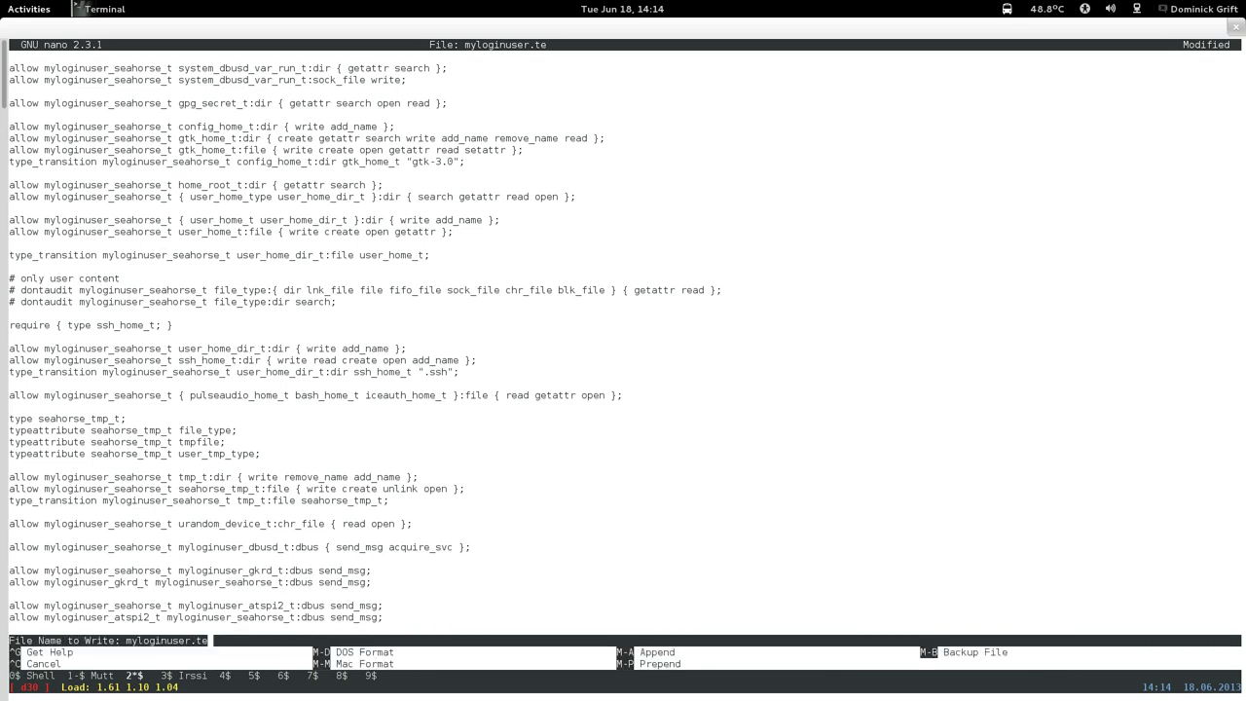
key(Return)
key(Up)
key(Up)
key(Up)
Rebuild and install myloginuser.pp, then view the end of /var/log/messages.
key(Up)
key(Up)
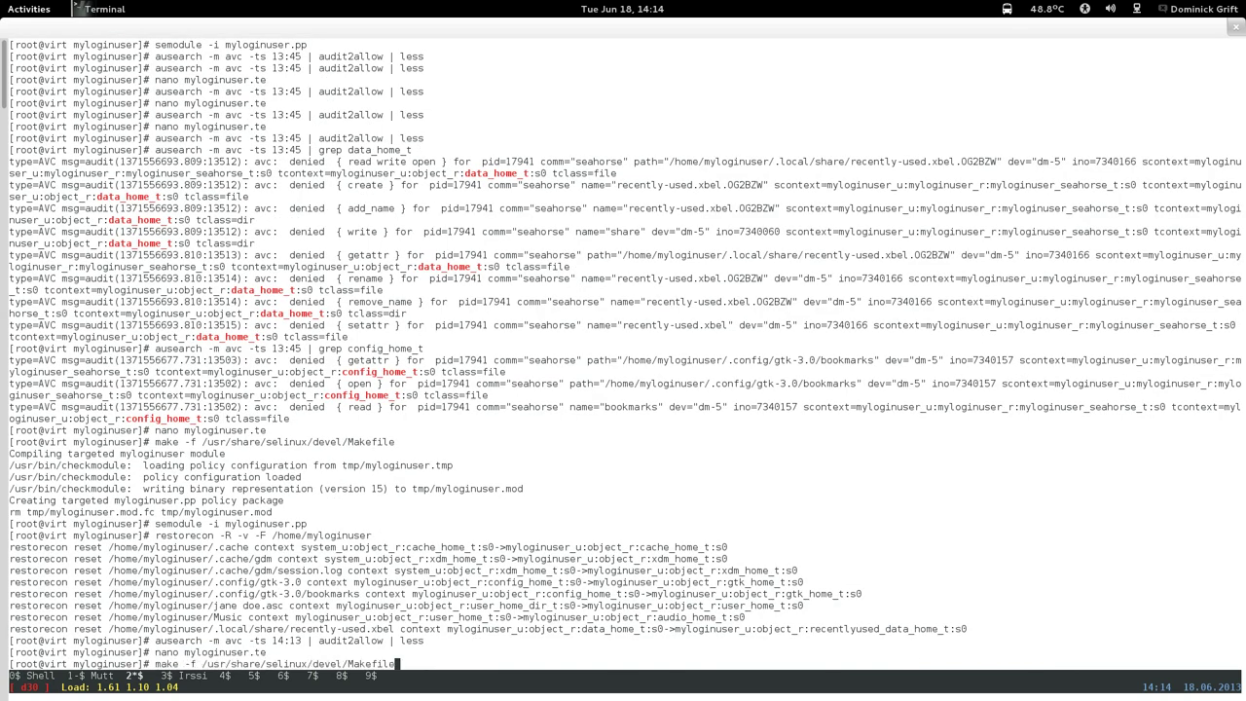
key(Return)
key(Up)
key(Up)
key(Up)
key(Up)
key(Up)
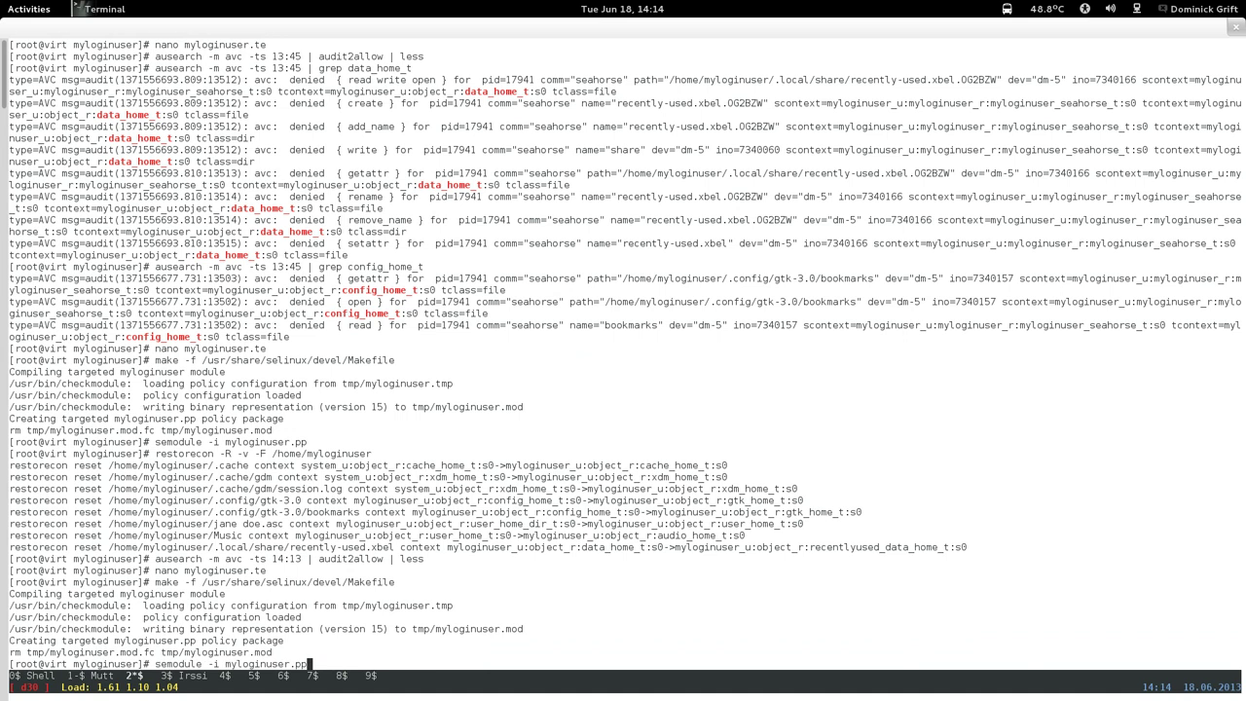
key(Return)
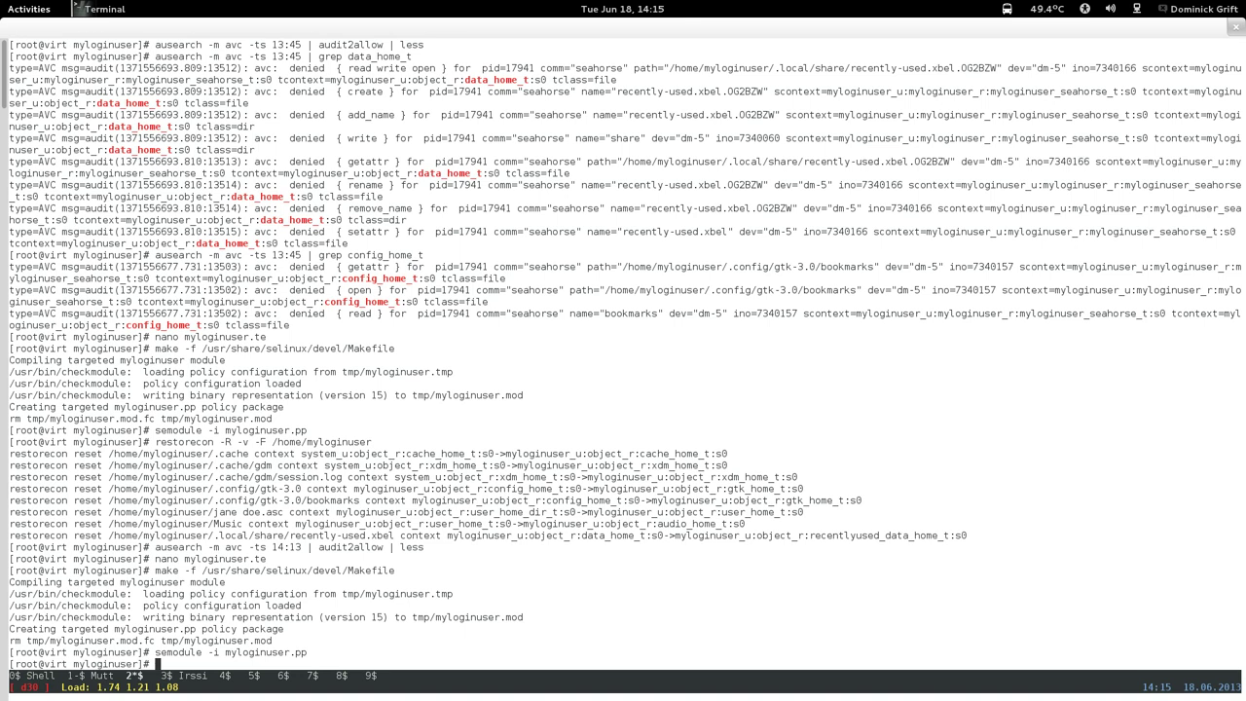
text(less /va)
text(r/log/me)
text(sss)
text(ges)
key(Return)
key(shift+g)
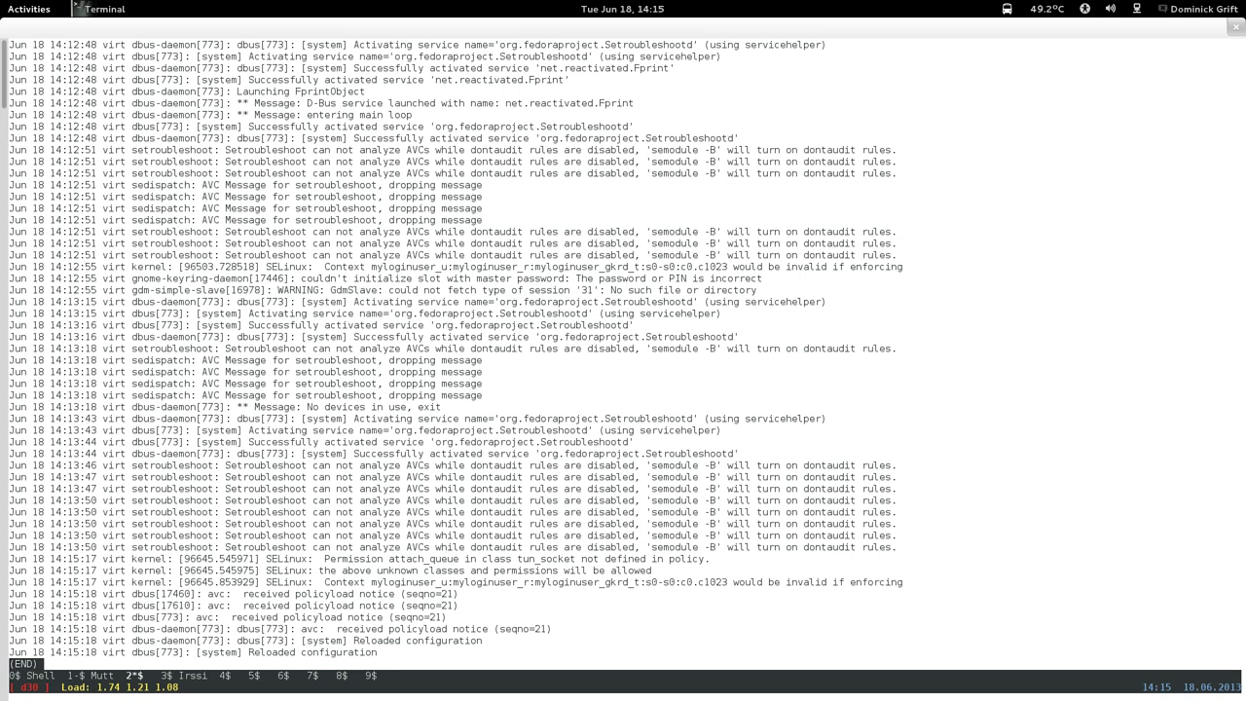
key(q)
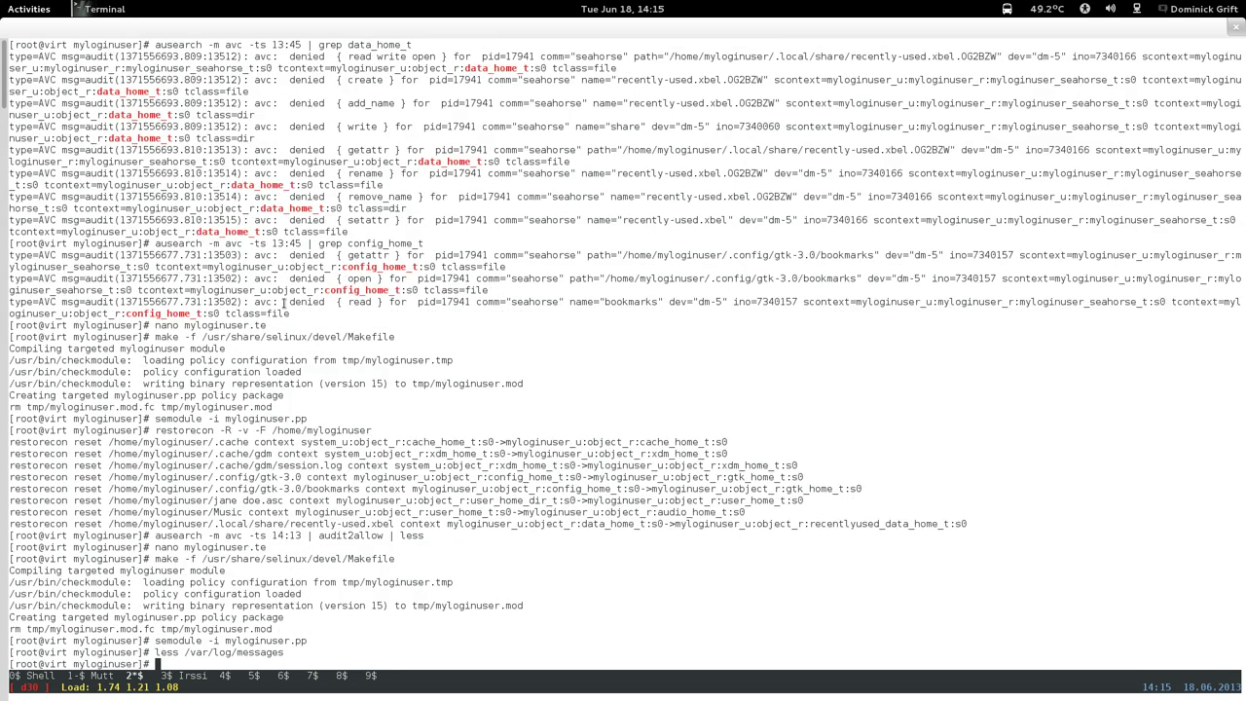
Rerun the audit2allow report of AVC denials since 14:13 and inspect the user_home_t file rule.
key(Up)
key(Up)
key(Up)
key(Up)
key(Up)
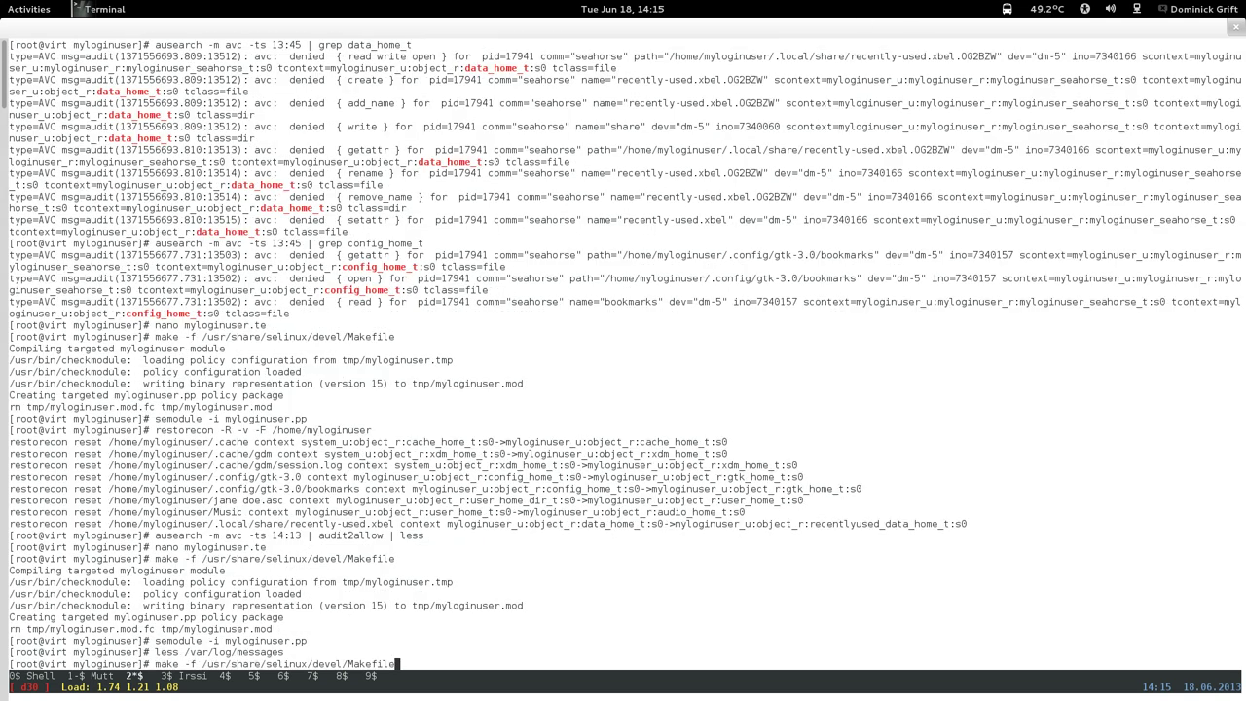
key(Return)
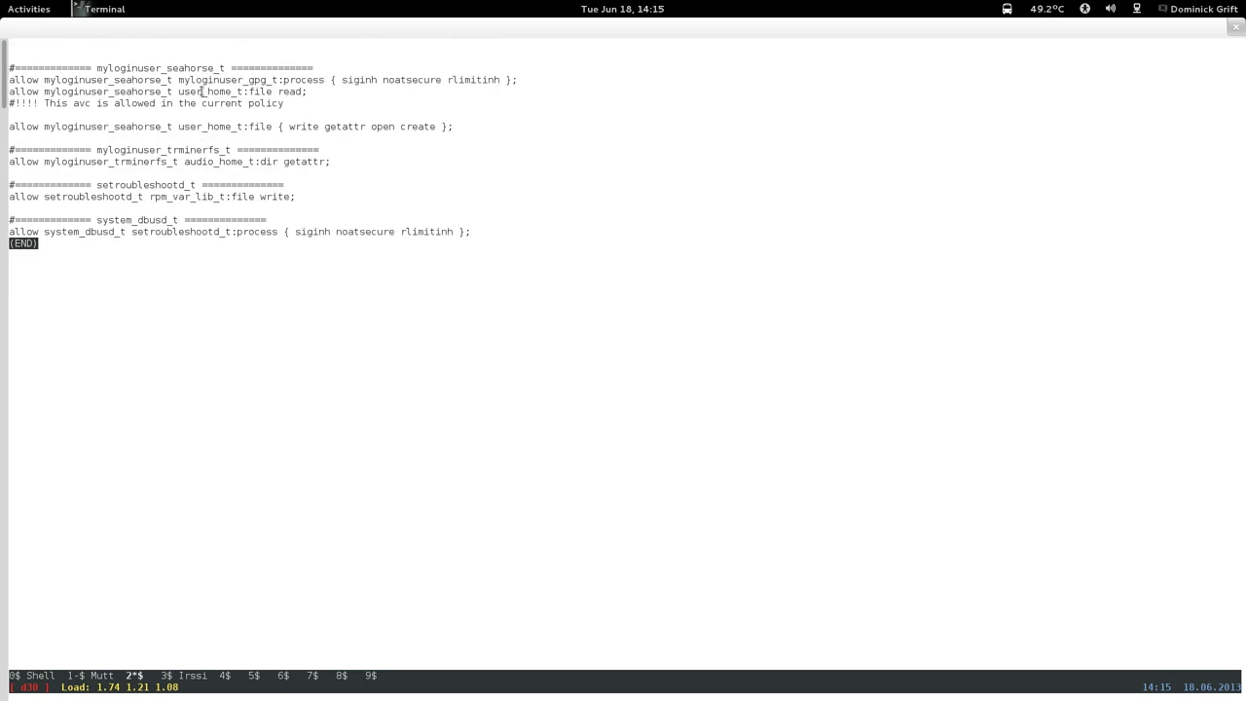
drag(286, 91, 306, 91)
click(286, 146)
text(q)
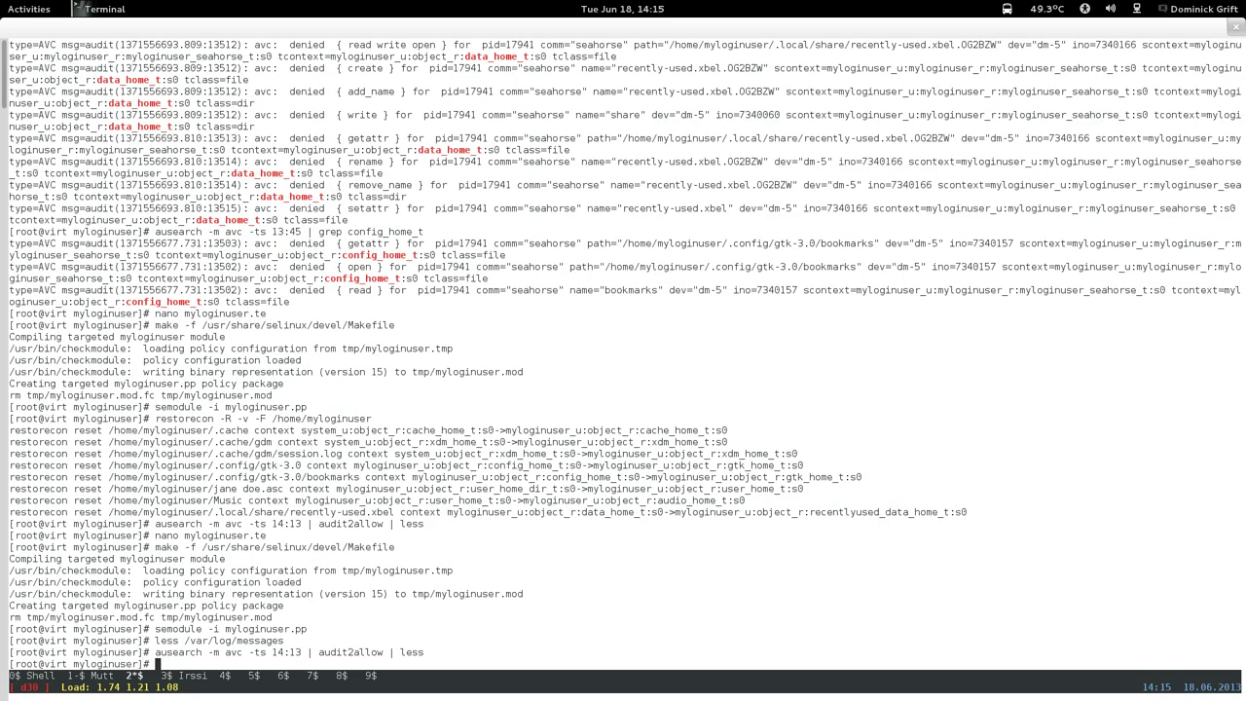
text(nano myloginuser.te)
In myloginuser.te, append read to the seahorse user_home_t file rule.
key(Return)
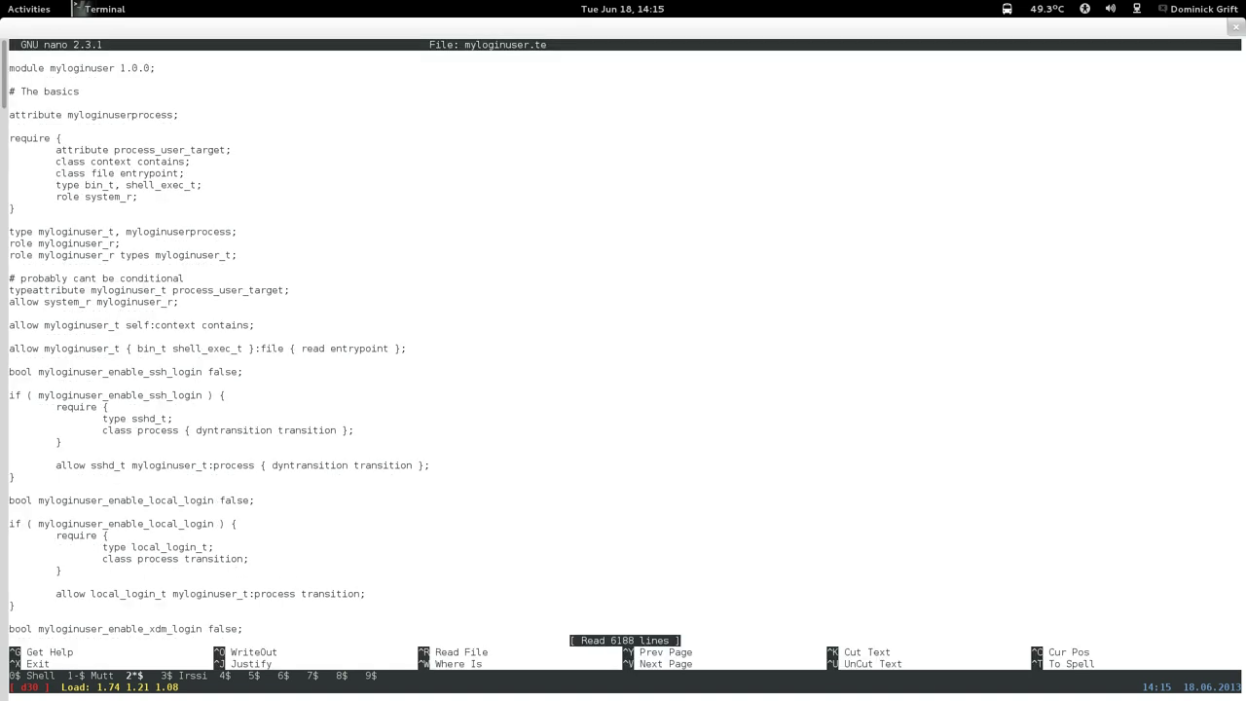
key(ctrl+w)
text(# se)
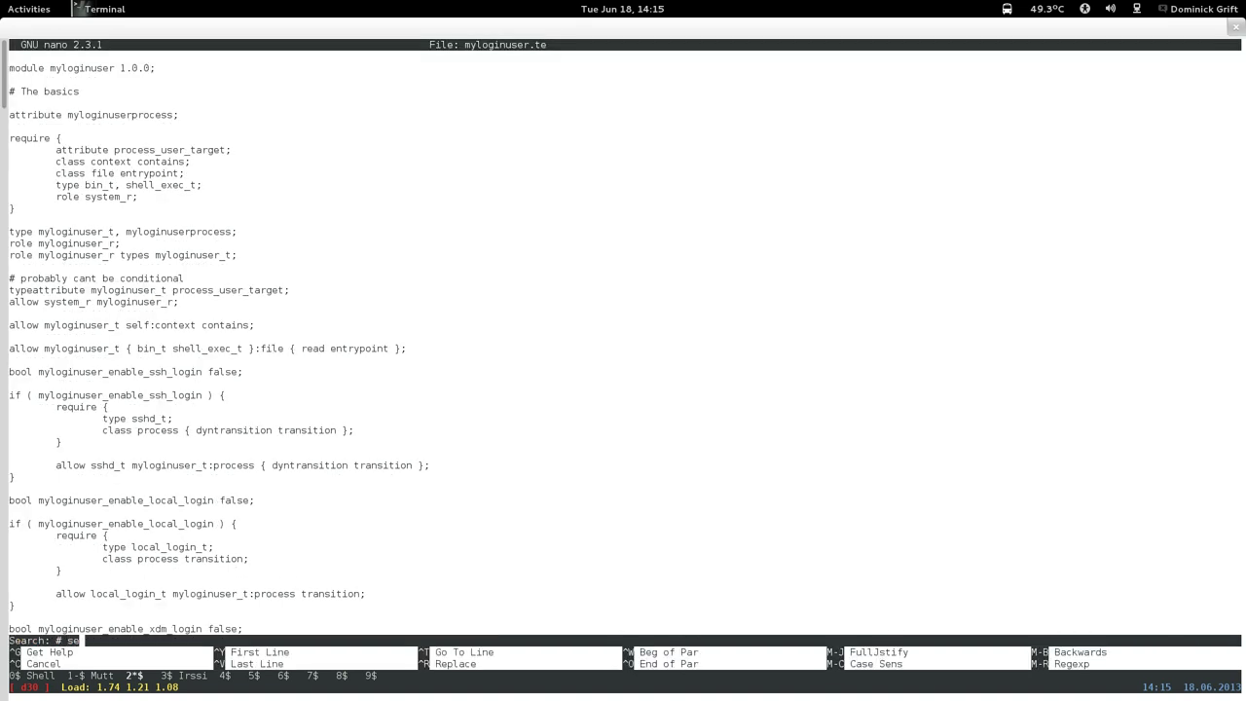
text(ahorse)
key(Return)
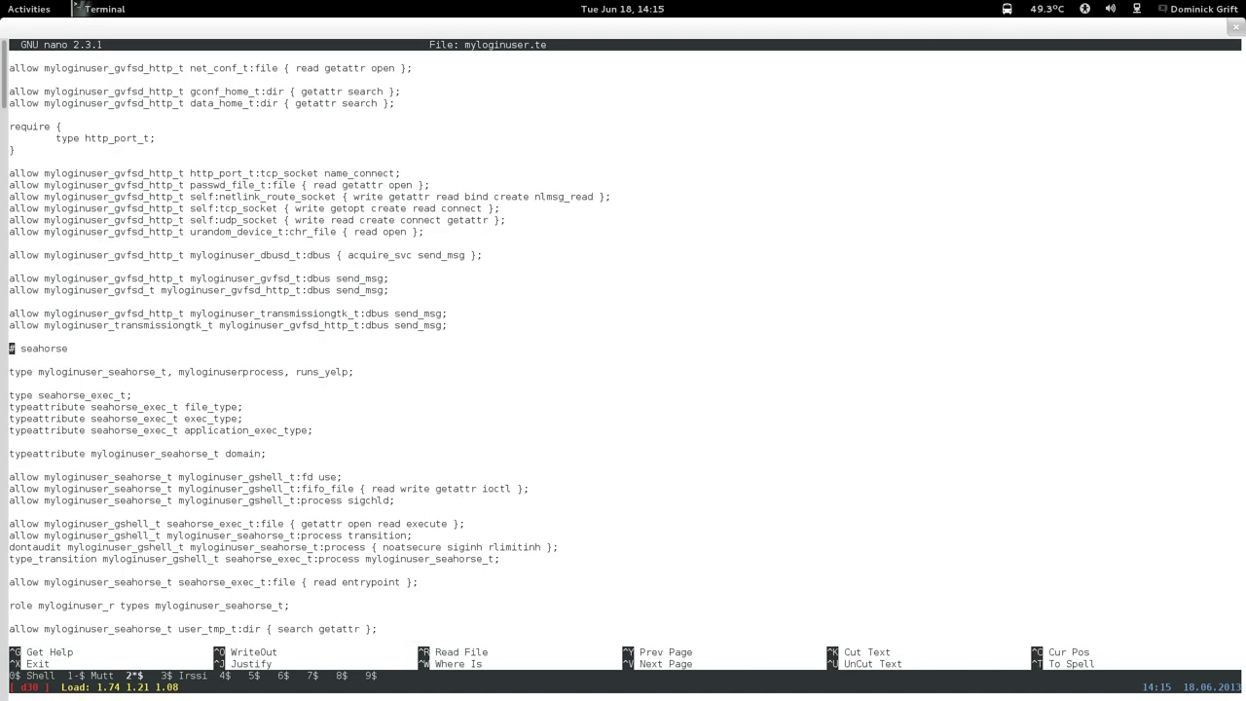
key(Page_Down)
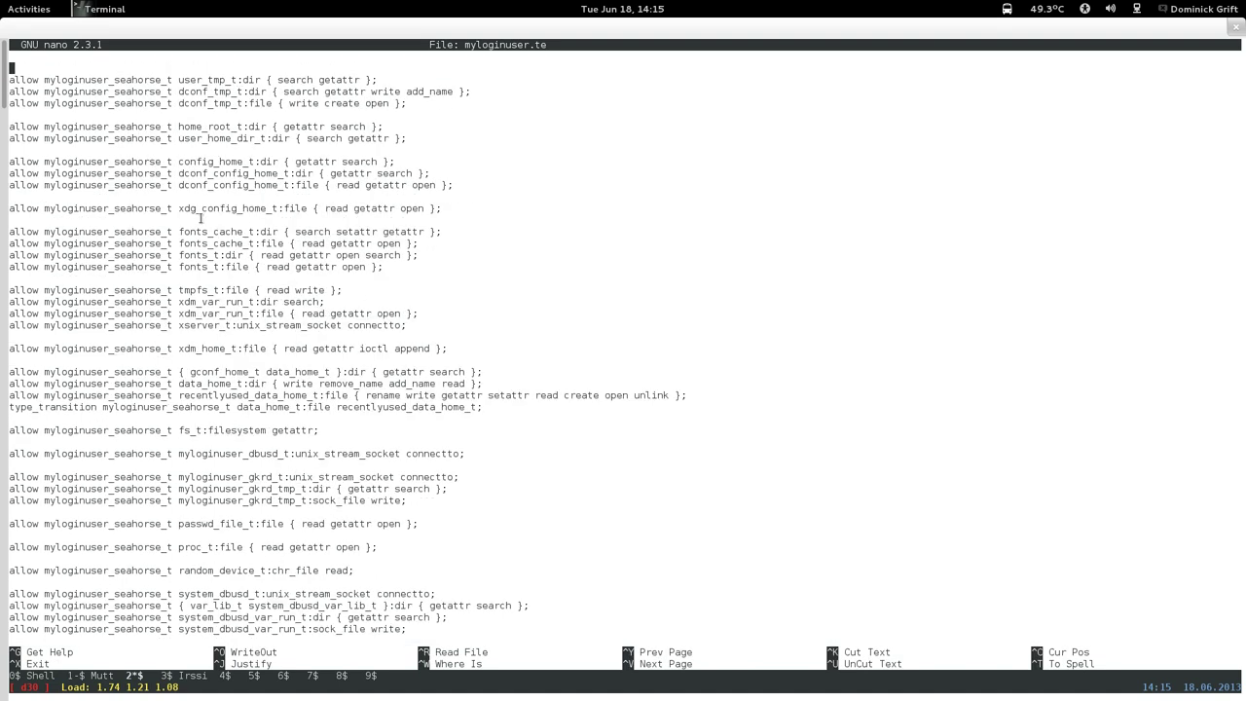
key(Page_Down)
key(Down)
key(Down)
key(Down)
key(Down)
key(Down)
key(Down)
key(Down)
key(Down)
key(Down)
key(Down)
key(Down)
key(Down)
key(Down)
key(Down)
key(Down)
key(Down)
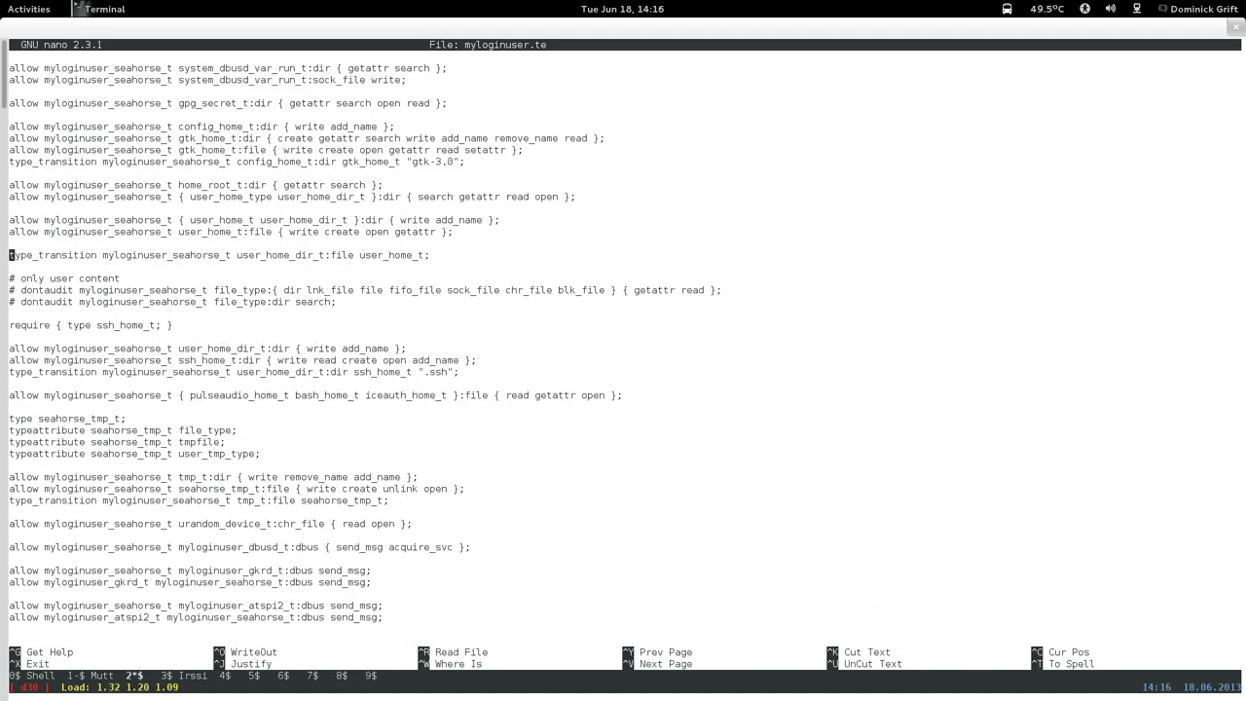
key(Left)
key(Left)
key(Left)
key(Left)
key(Left)
text(read)
key(Down)
Save myloginuser.te, then rebuild and reinstall the myloginuser policy module.
key(ctrl+x)
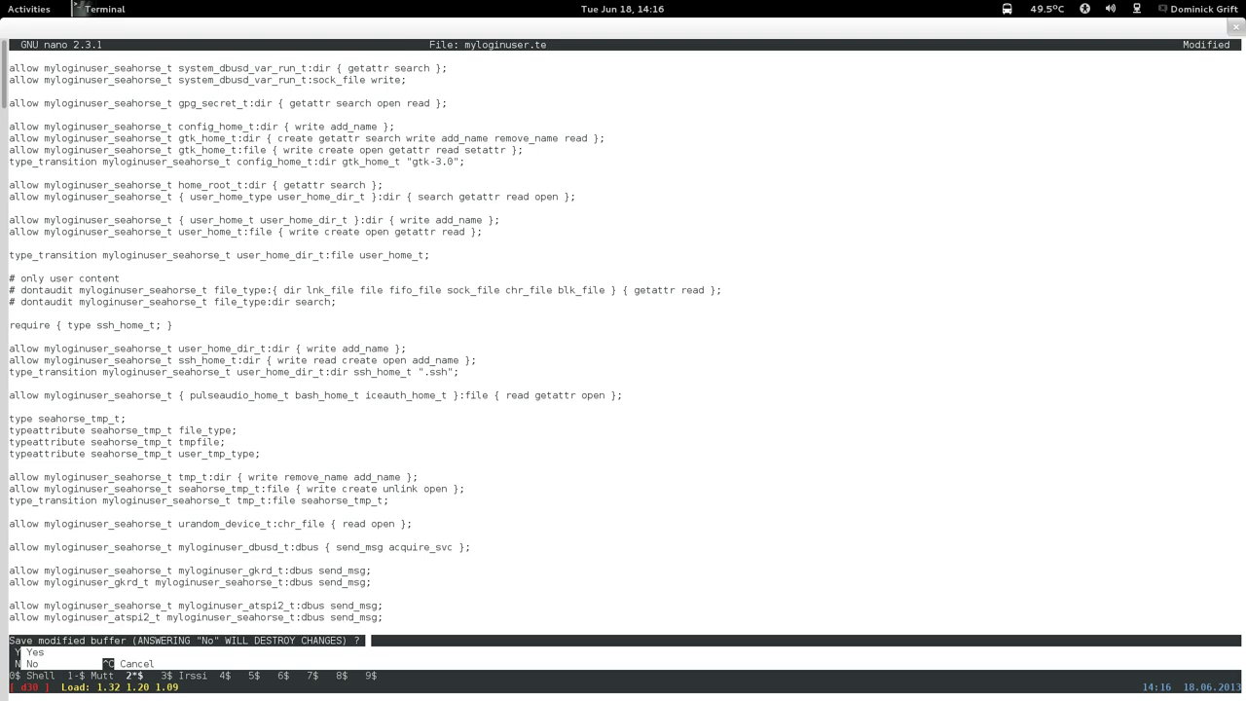
key(y)
key(Return)
text(less /var/log/messages)
key(Up)
key(Up)
key(Up)
key(Up)
key(Up)
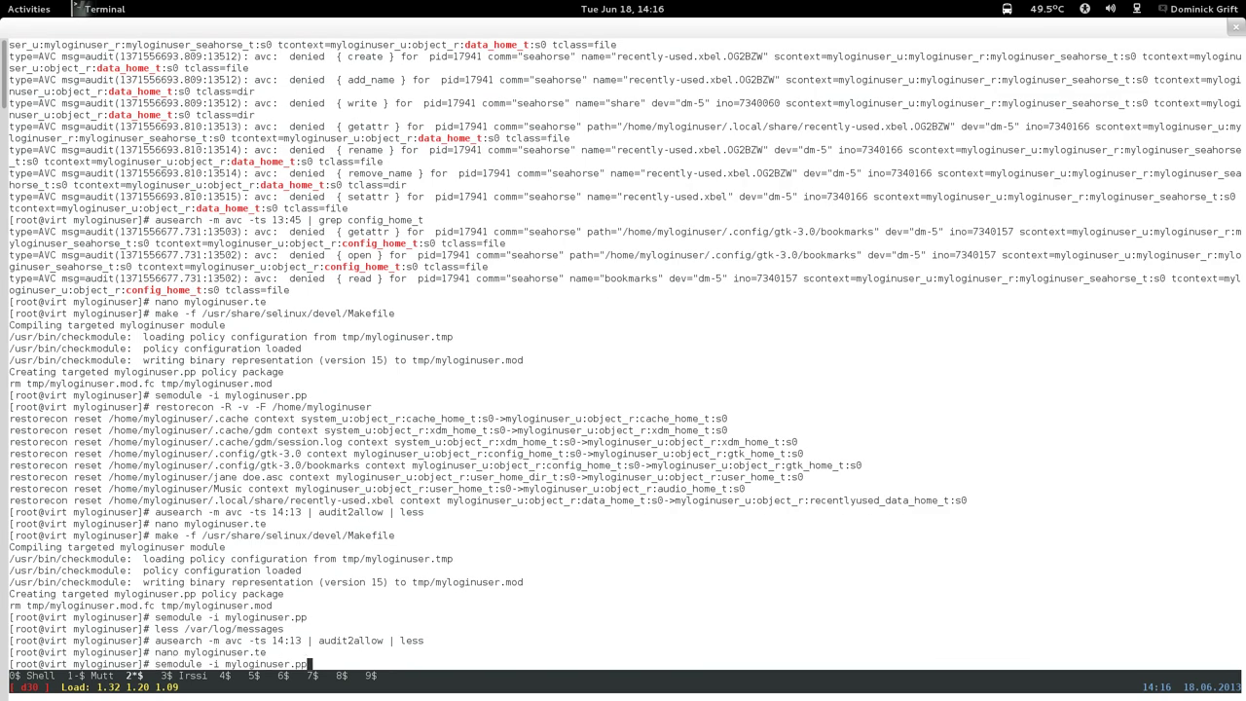
key(Return)
key(Up)
key(Up)
key(Up)
key(Up)
key(Up)
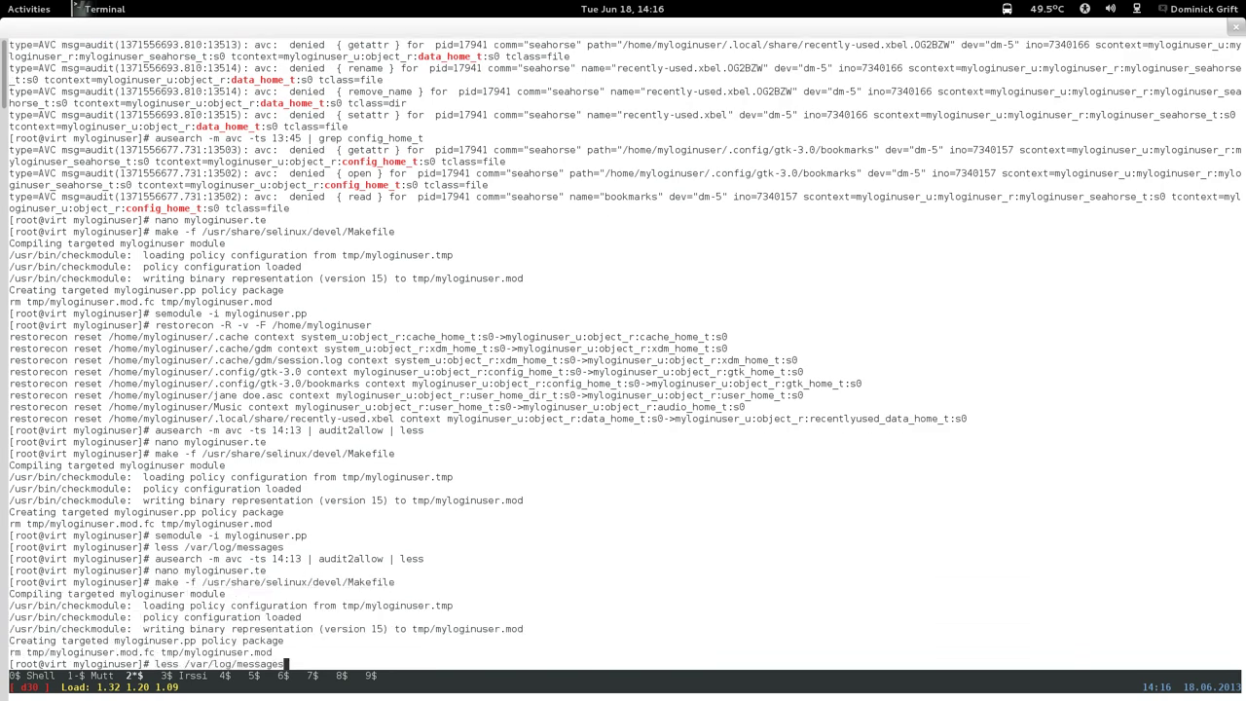
key(Return)
key(super)
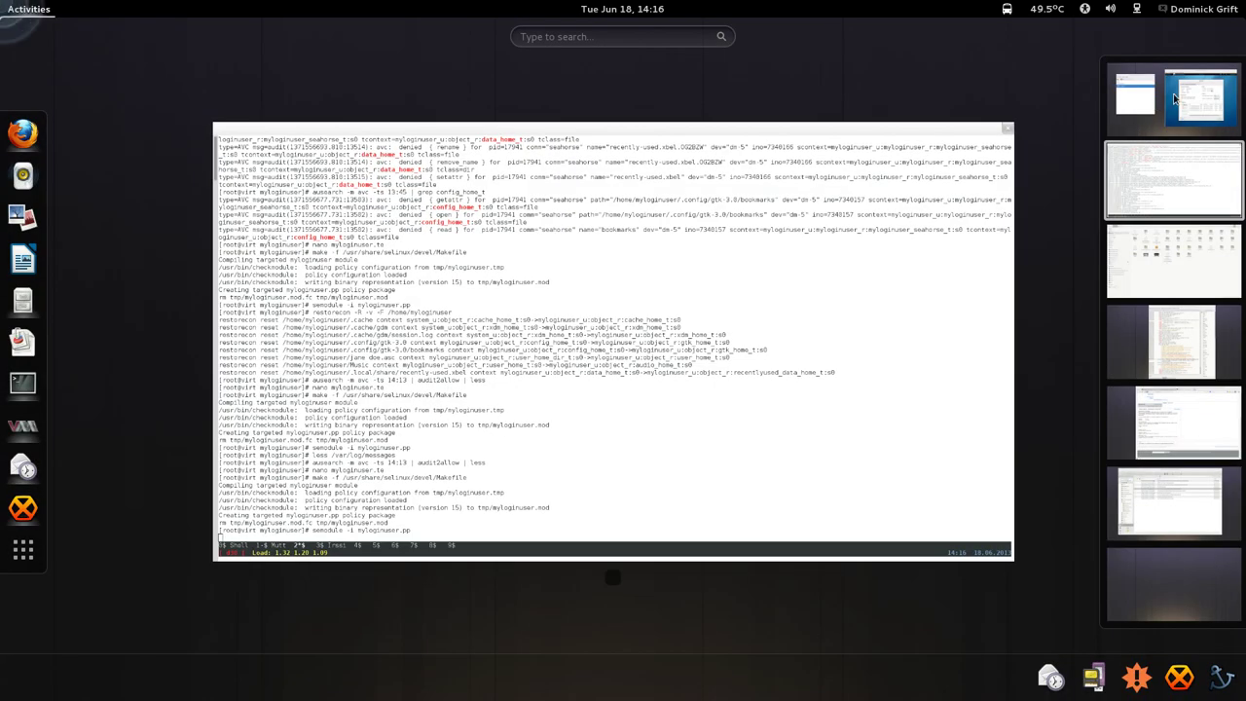
Make the third listed user ID the key's primary user ID.
scroll(1029, 165, up, 1)
click(900, 326)
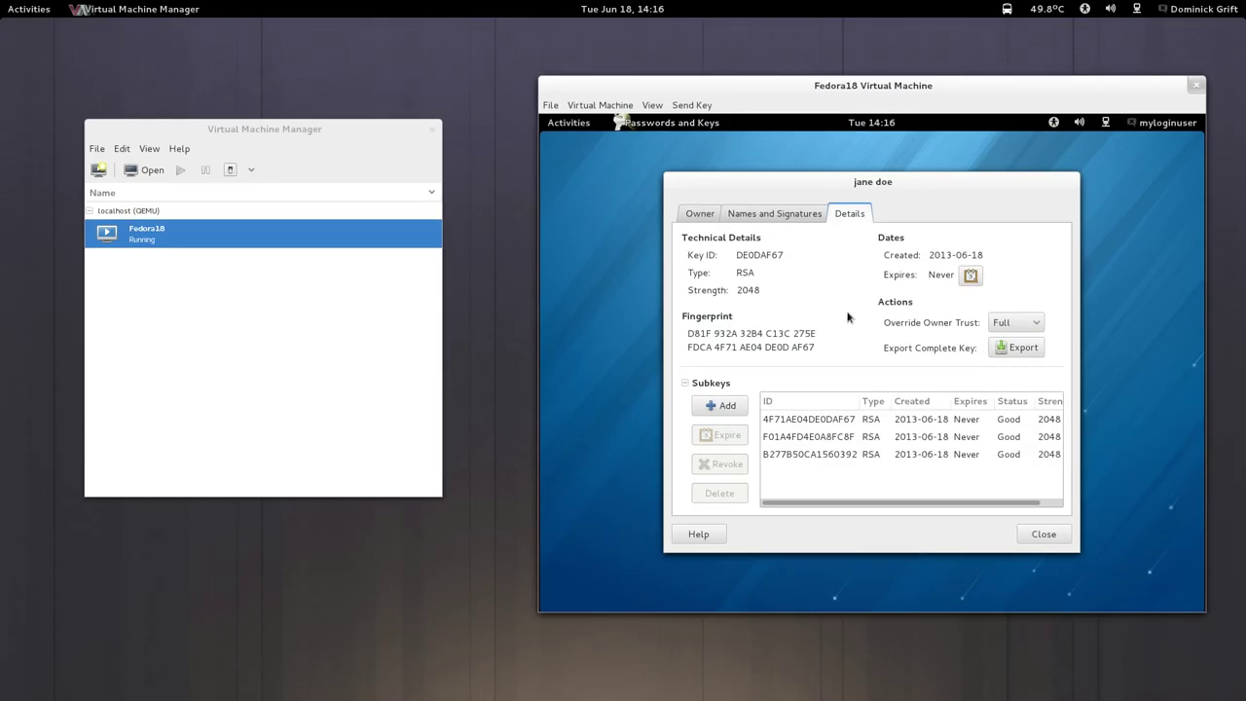
click(768, 222)
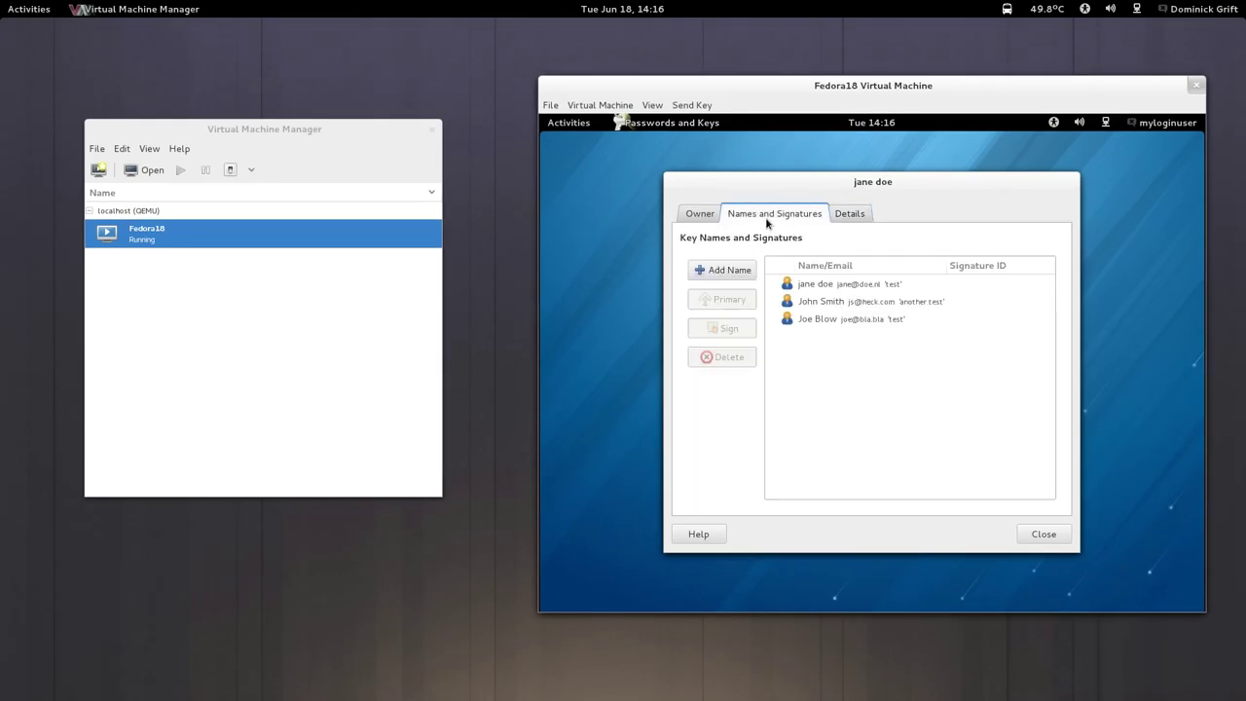
click(834, 301)
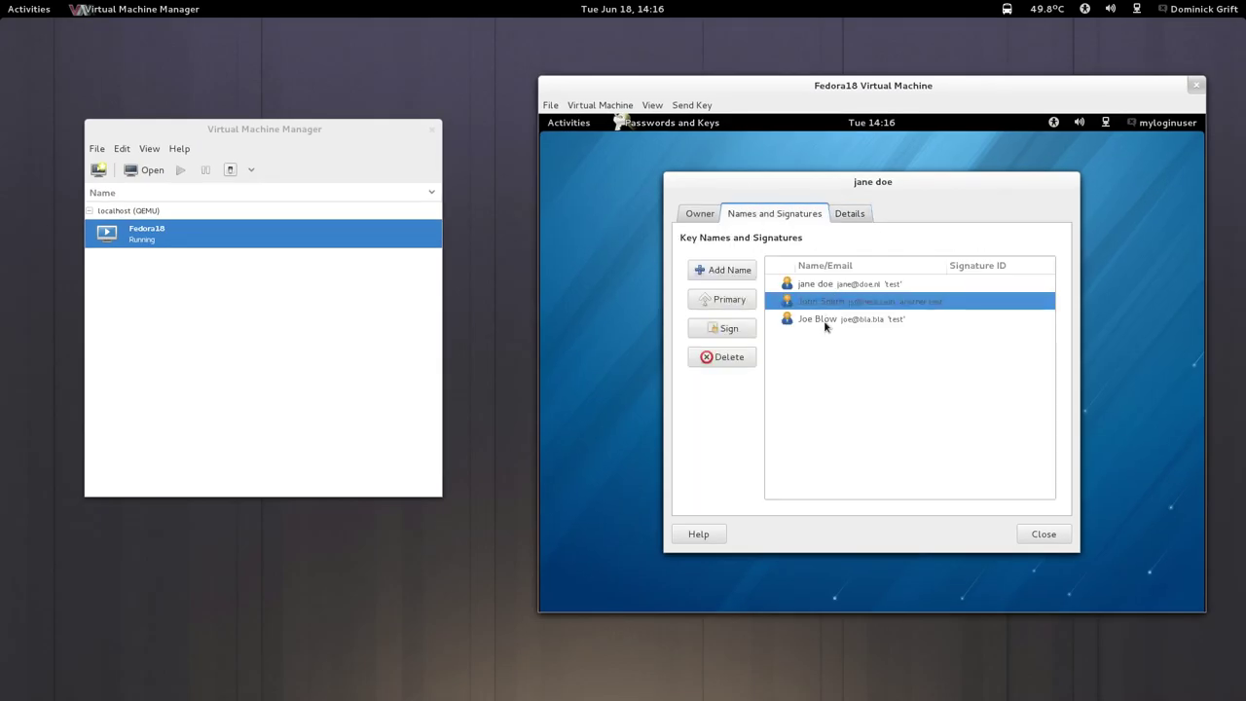
click(824, 321)
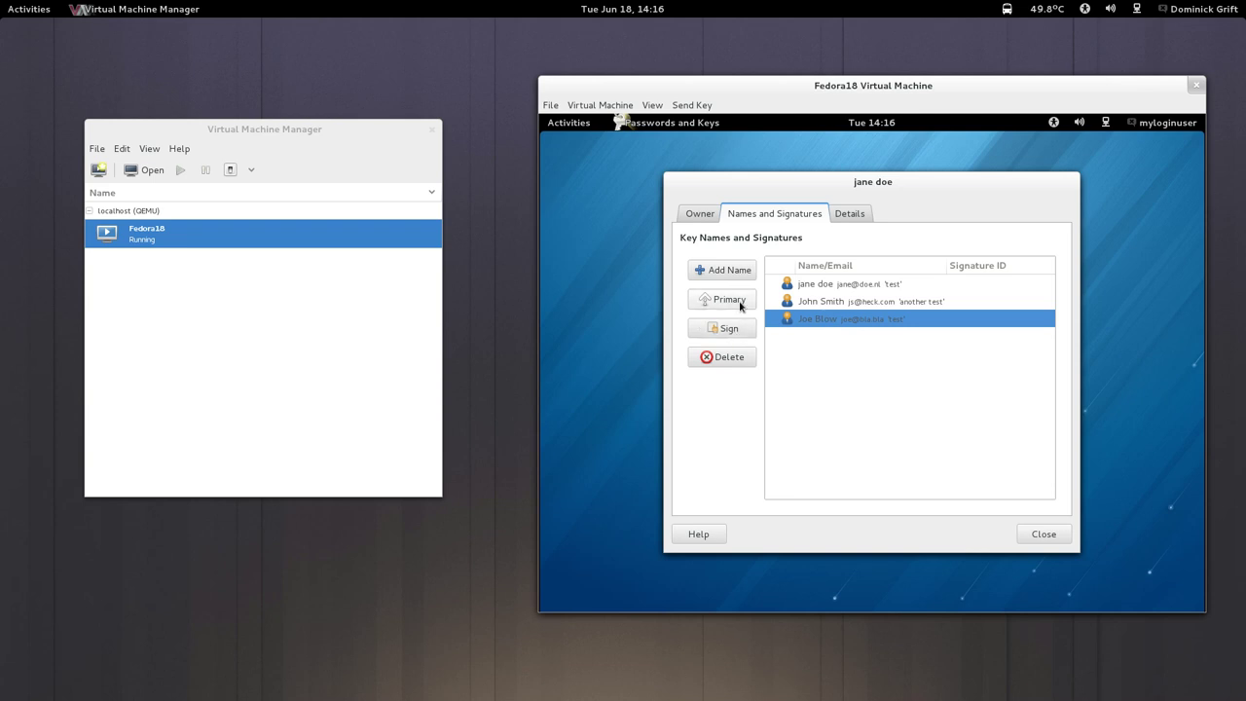
click(740, 305)
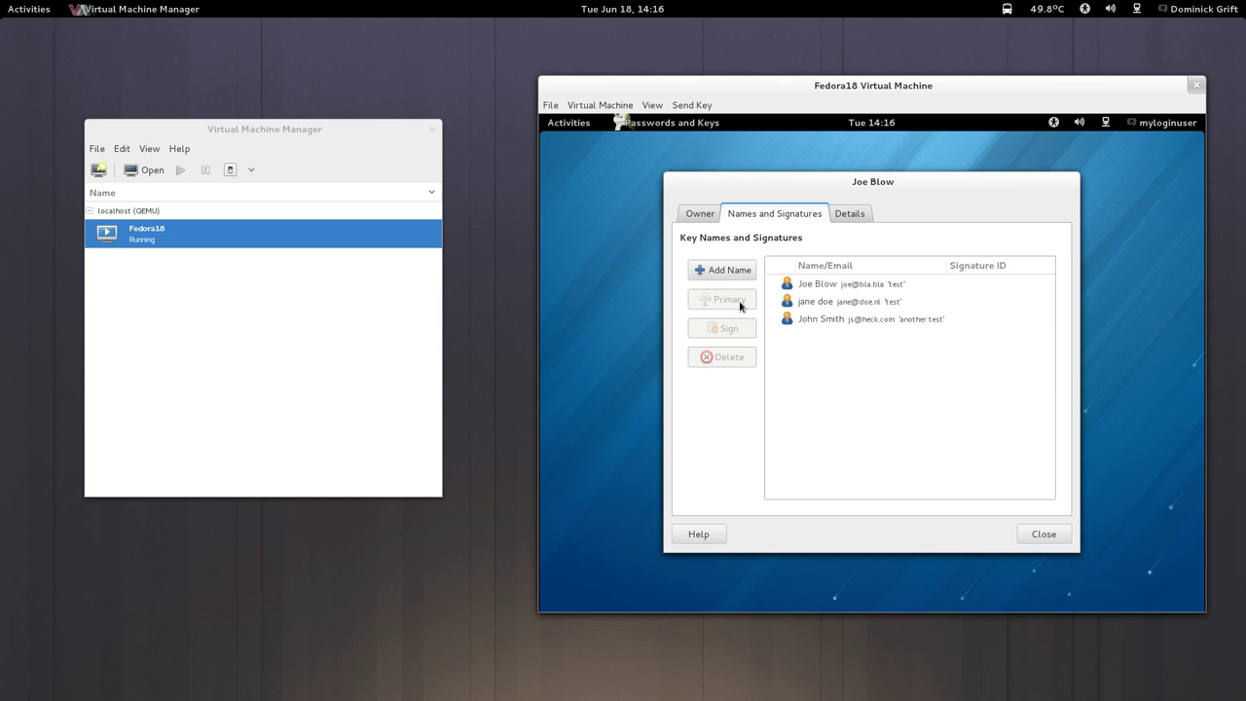
Permanently delete the user ID now last in the list.
click(814, 325)
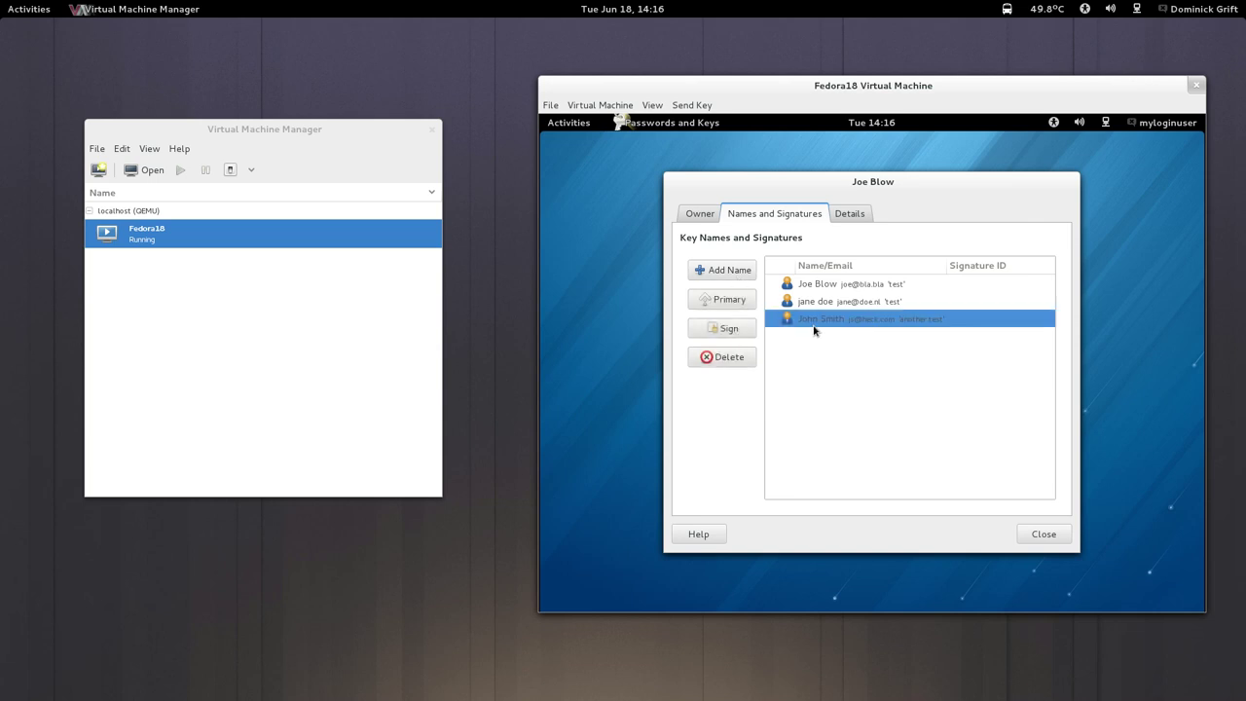
click(737, 360)
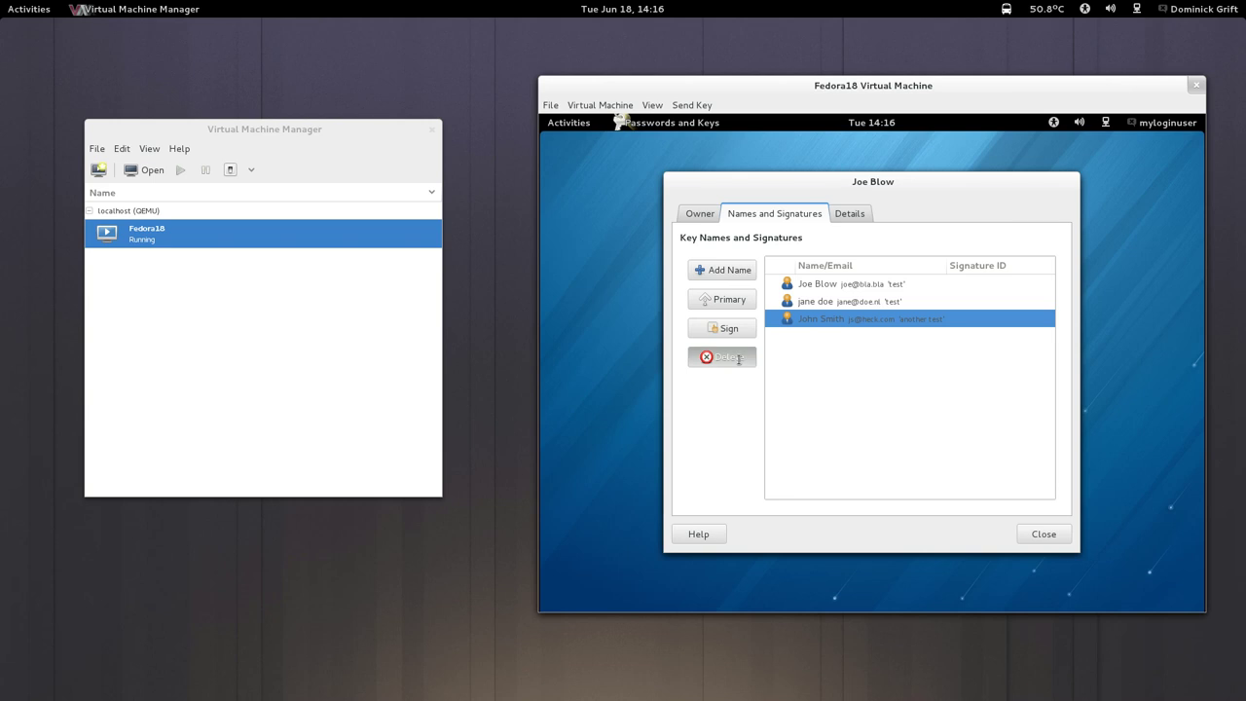
click(1032, 395)
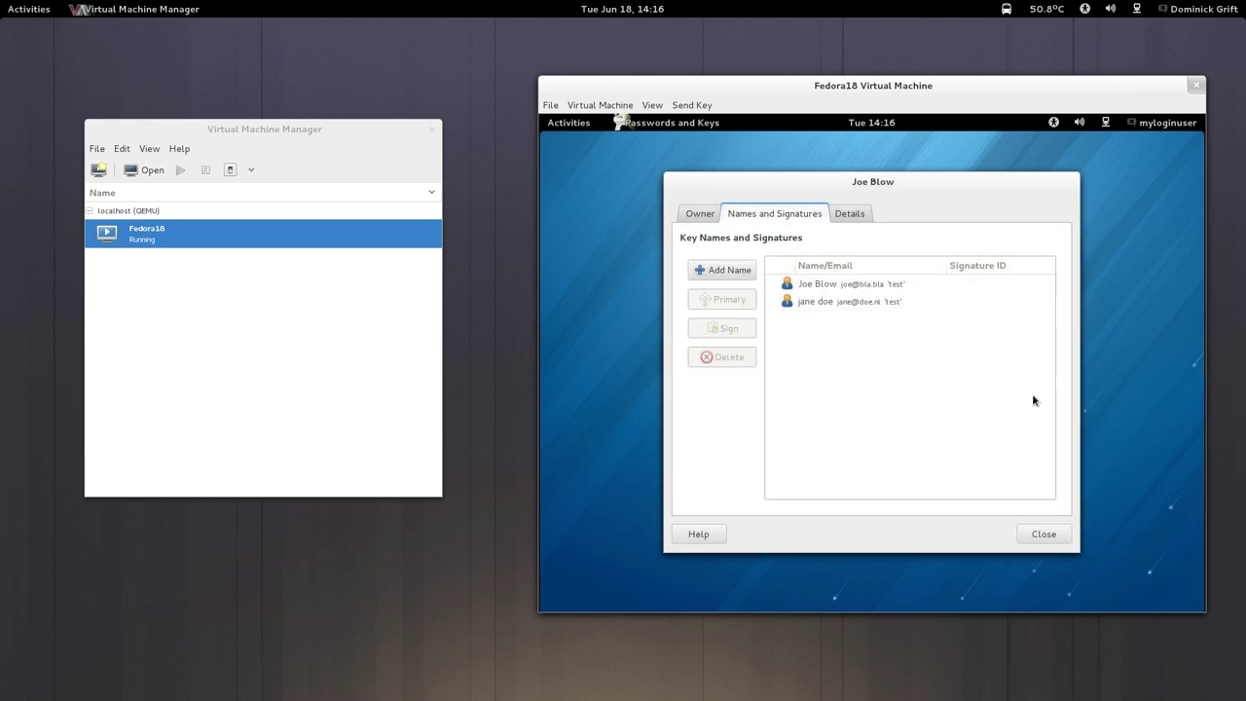
Set the second subkey to expire on 28 June 2013.
click(842, 216)
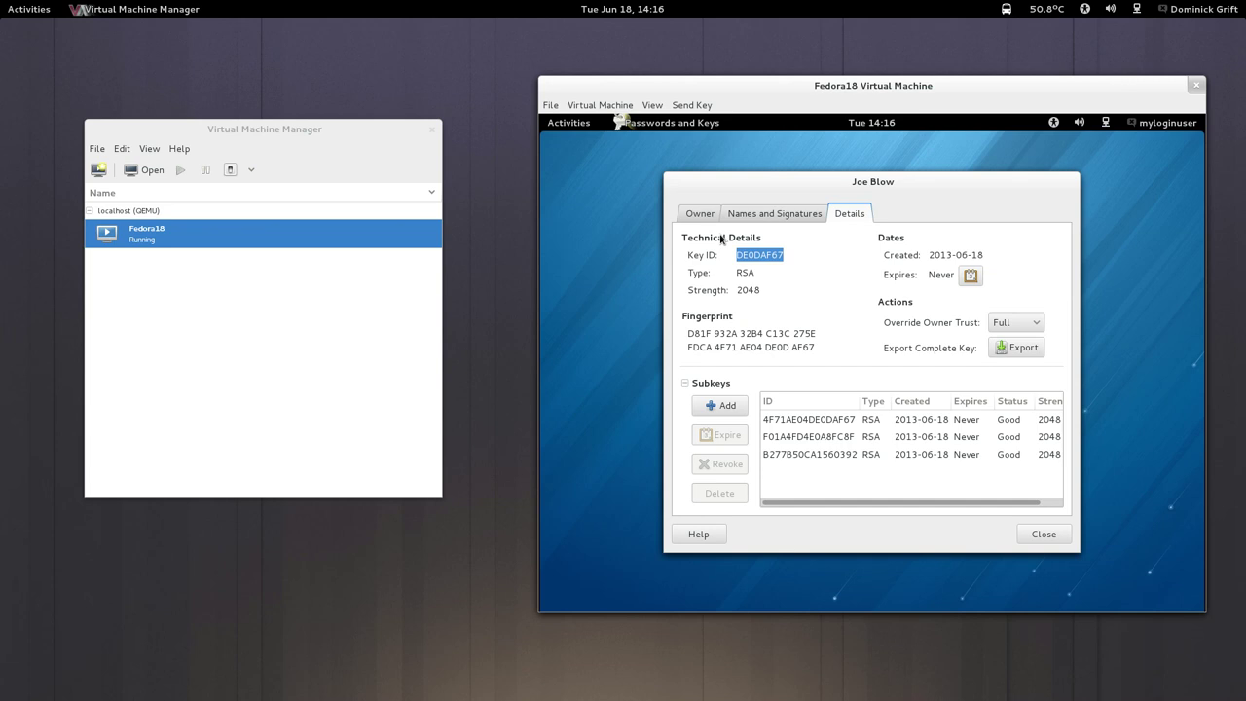
click(817, 435)
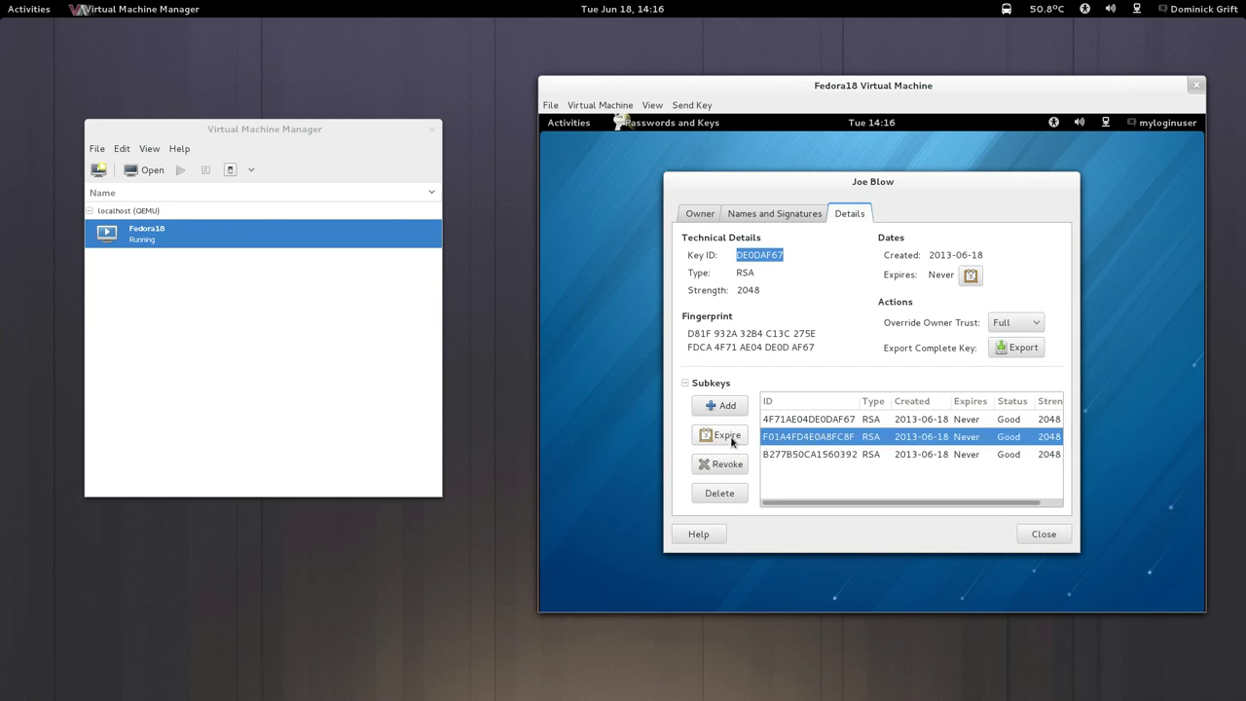
click(731, 441)
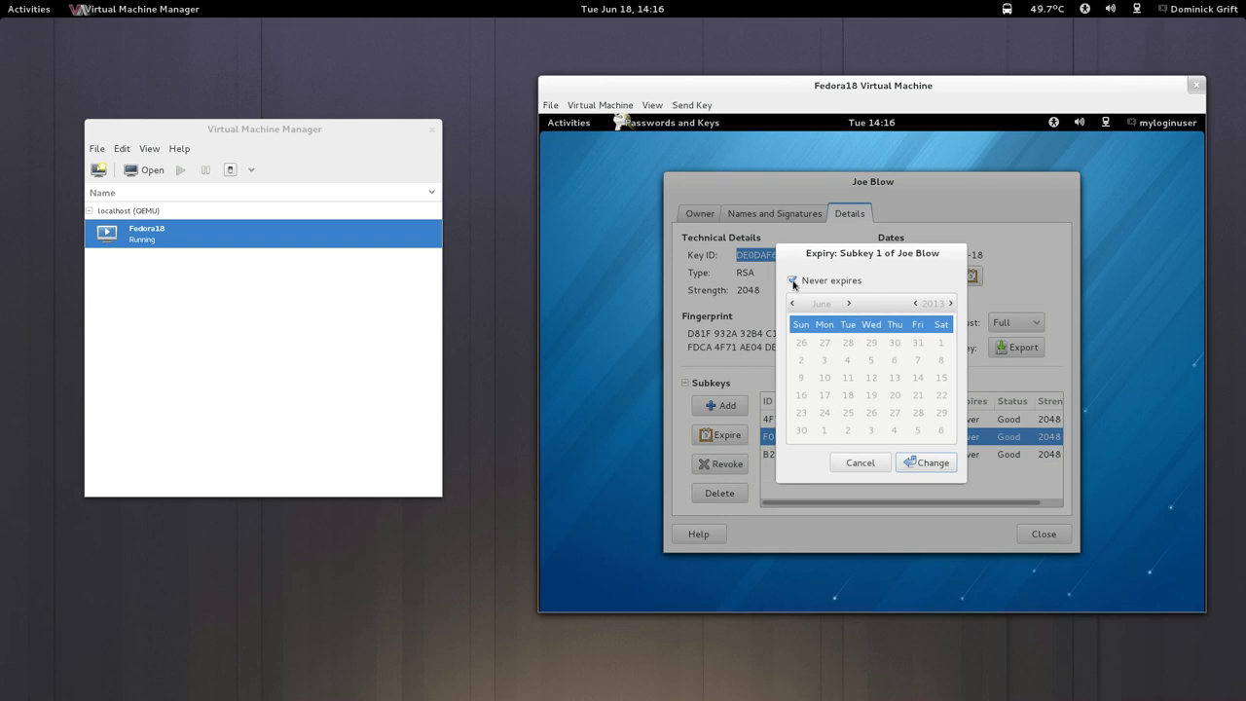
click(792, 280)
click(918, 414)
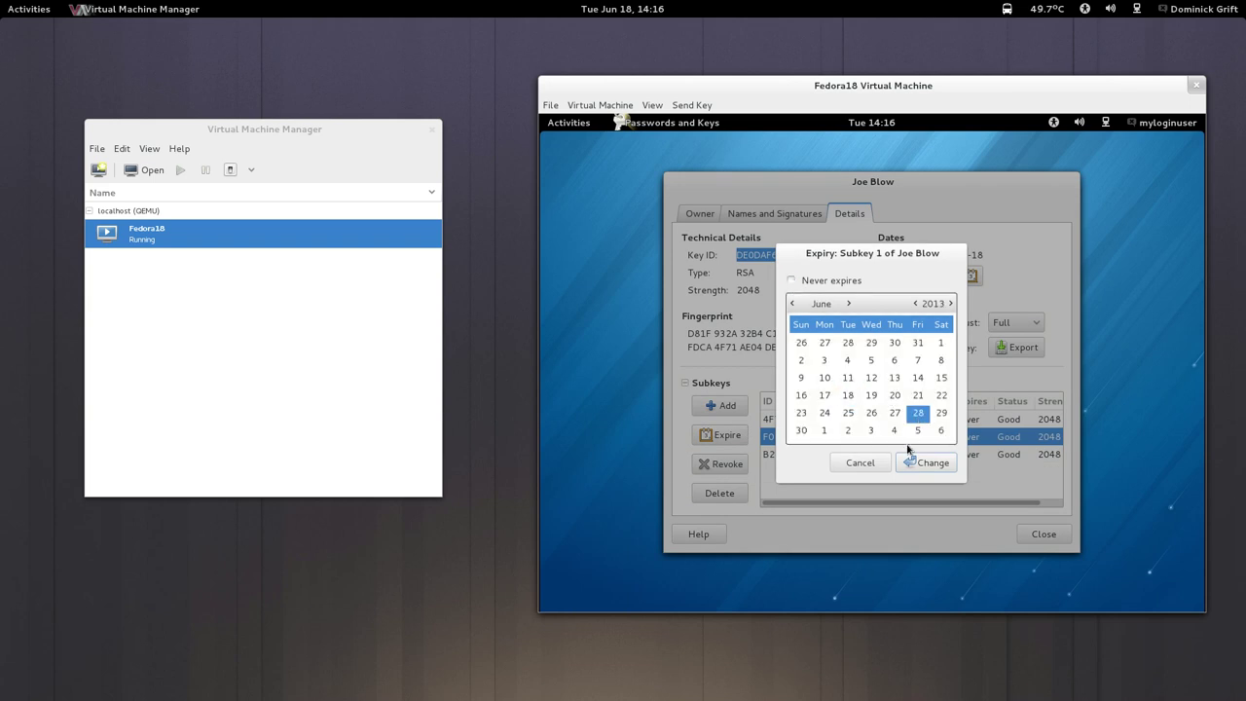
click(906, 462)
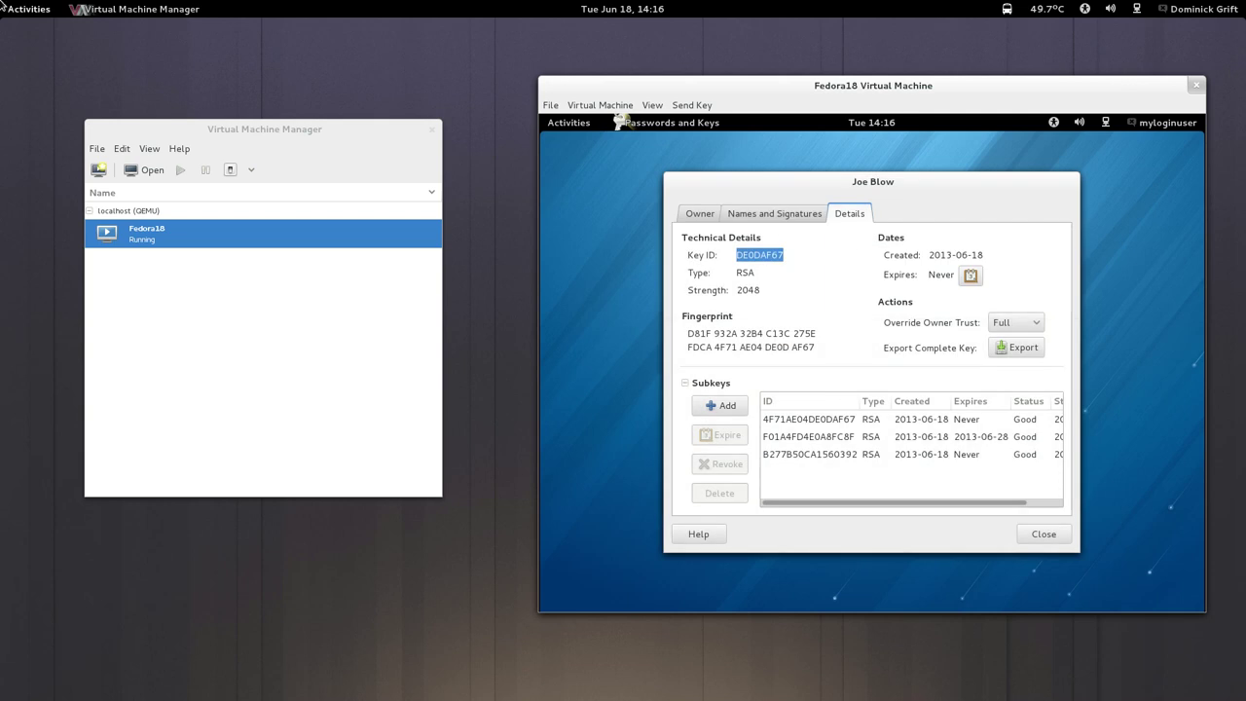
mouse_move(3, 7)
click(1158, 198)
Rebuild the policy and list AVC denials since 14:13 as audit2allow rules.
click(567, 371)
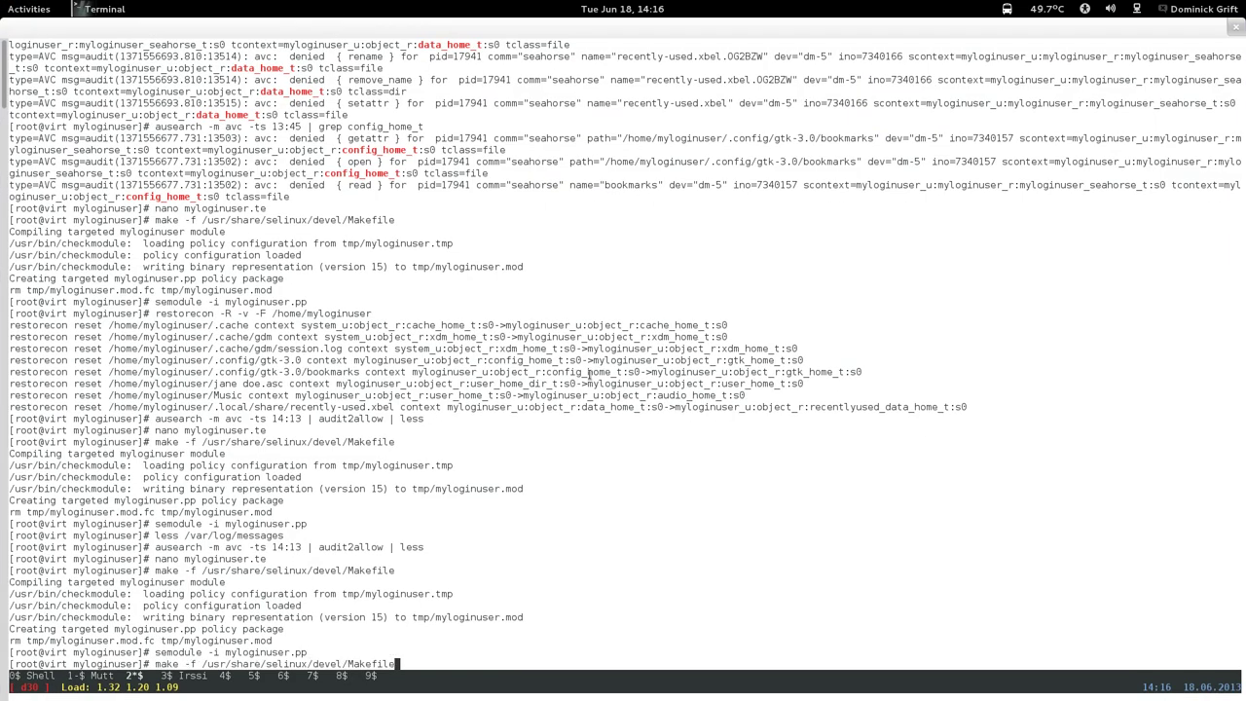
key(Return)
key(Up)
key(Up)
key(Up)
key(Up)
key(Up)
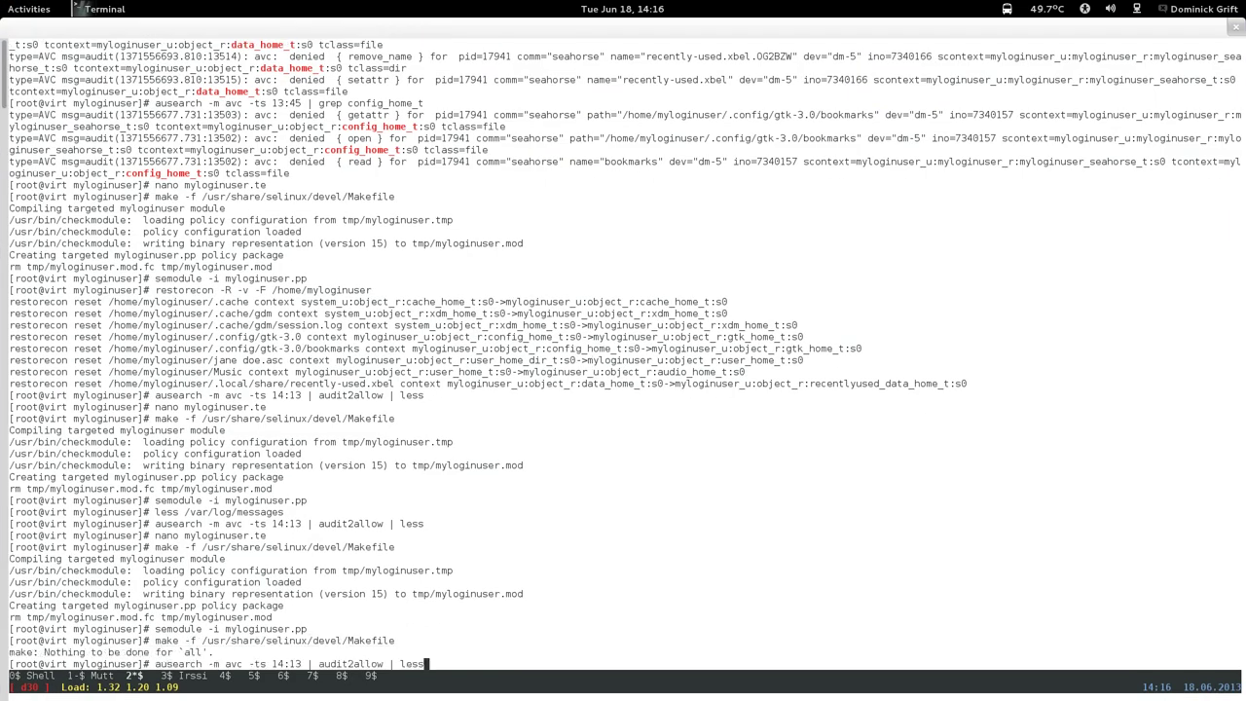
key(Return)
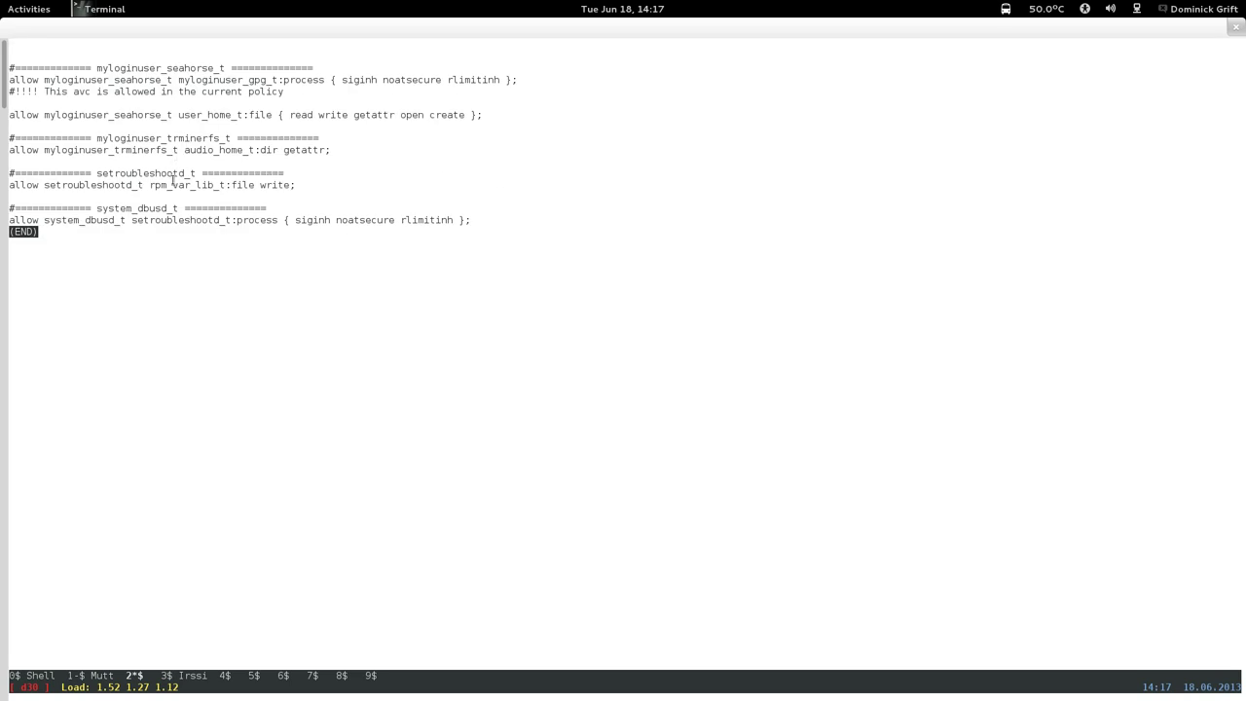
mouse_move(1, 2)
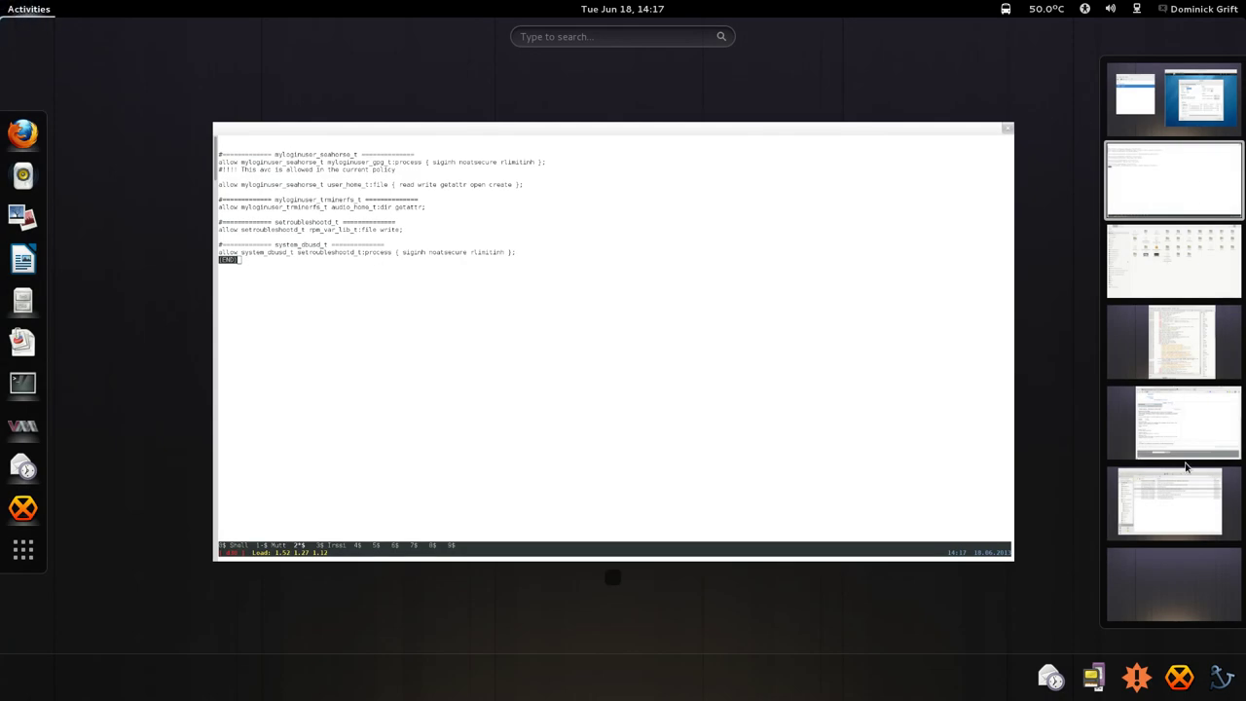
click(1197, 115)
From the key's Owner page, start Change Passphrase and unlock with the current passphrase.
click(770, 297)
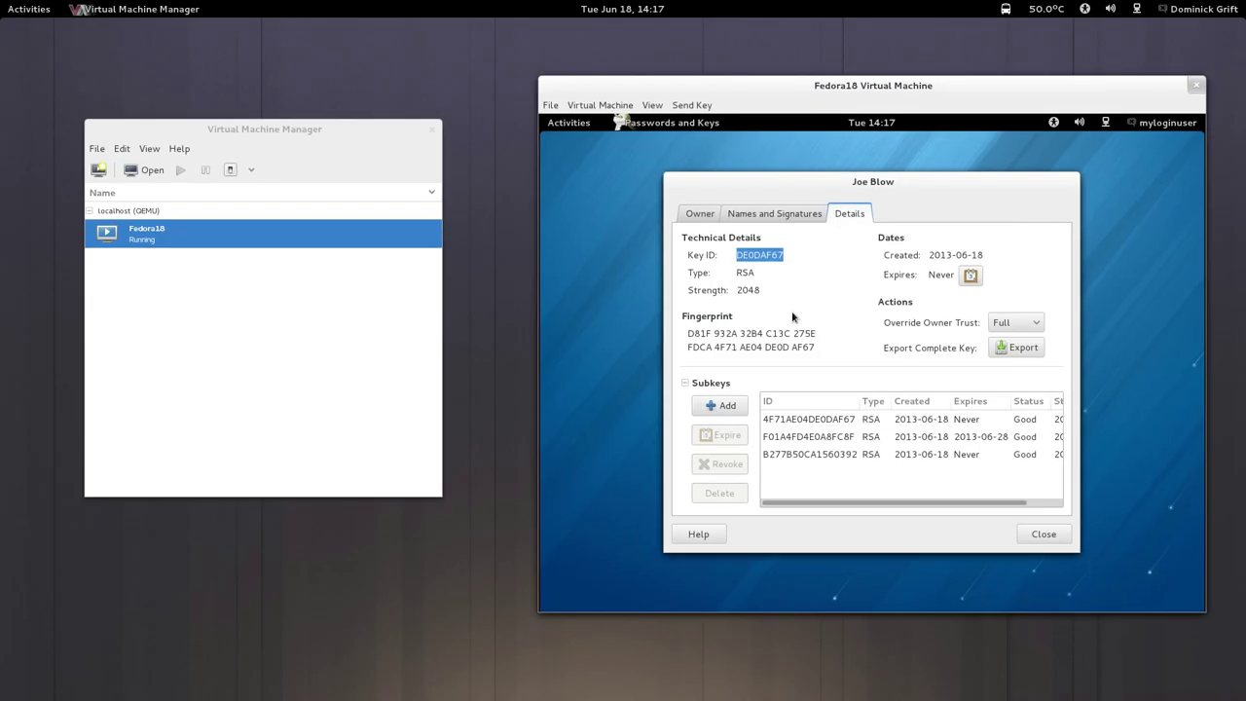
click(774, 213)
click(704, 223)
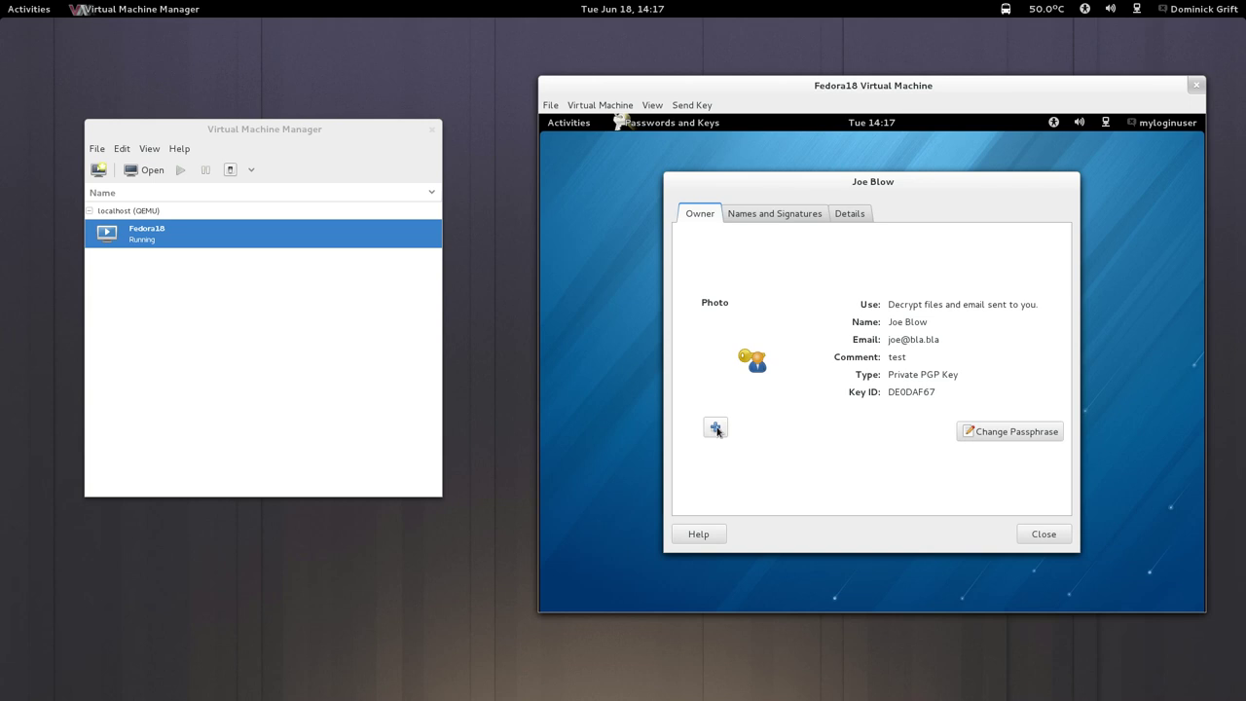
click(1020, 434)
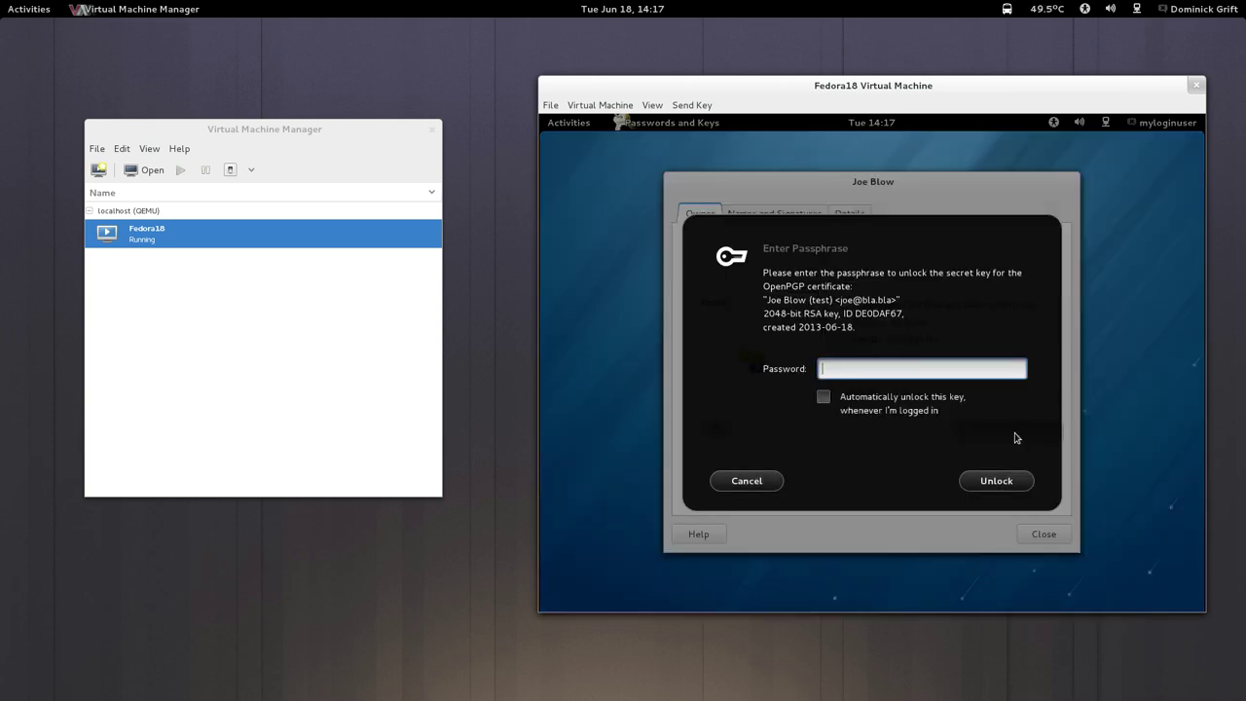
click(823, 396)
click(842, 368)
text(pasw)
click(1008, 477)
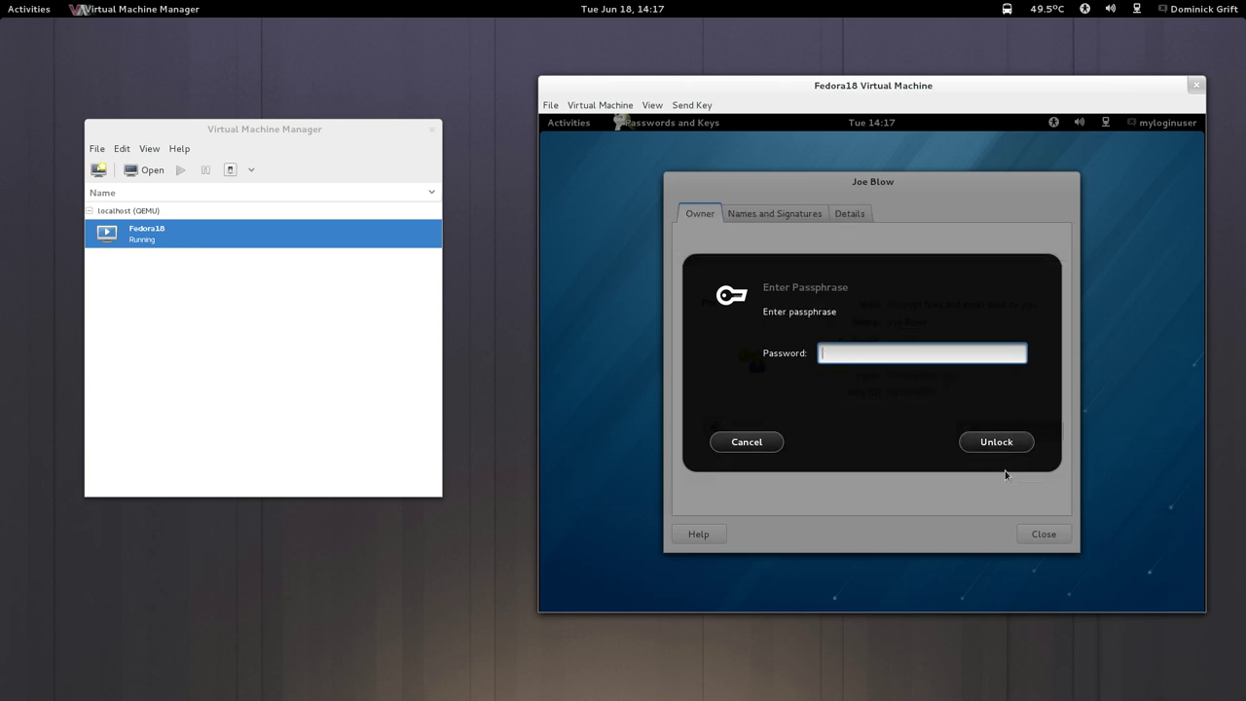
Enter and confirm the new passphrase, then check the key's two remaining user IDs.
text(passwo)
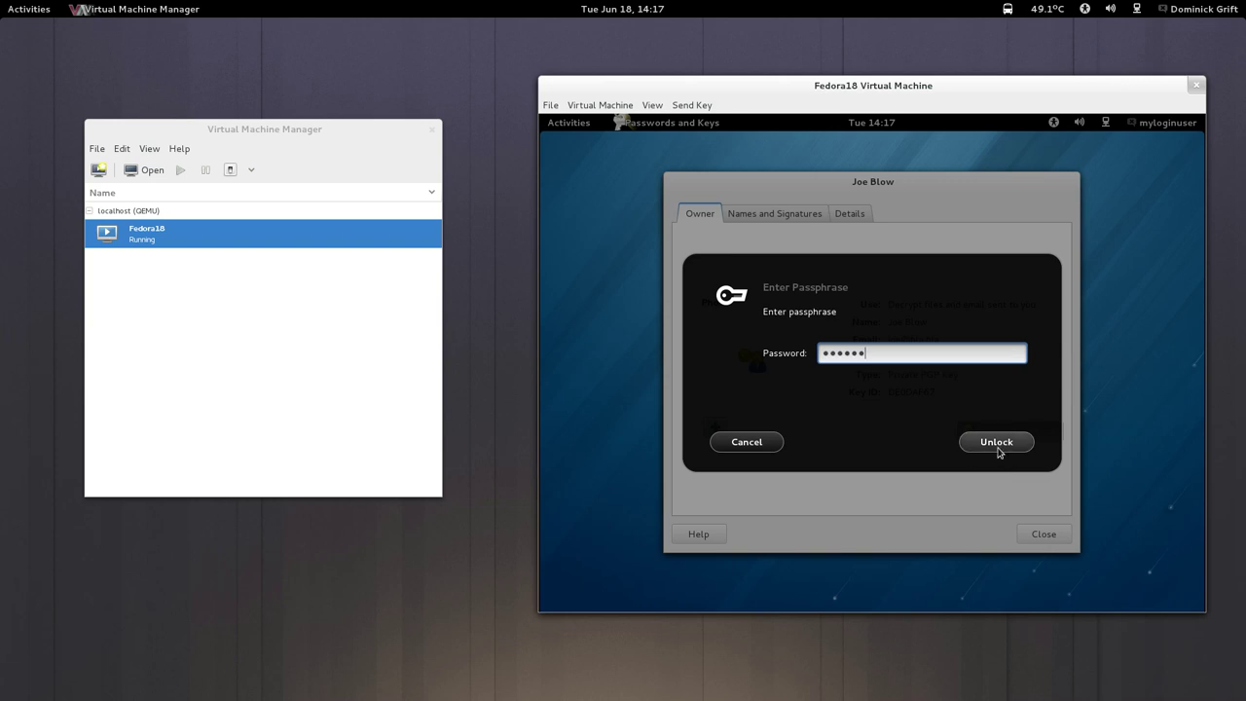
click(996, 446)
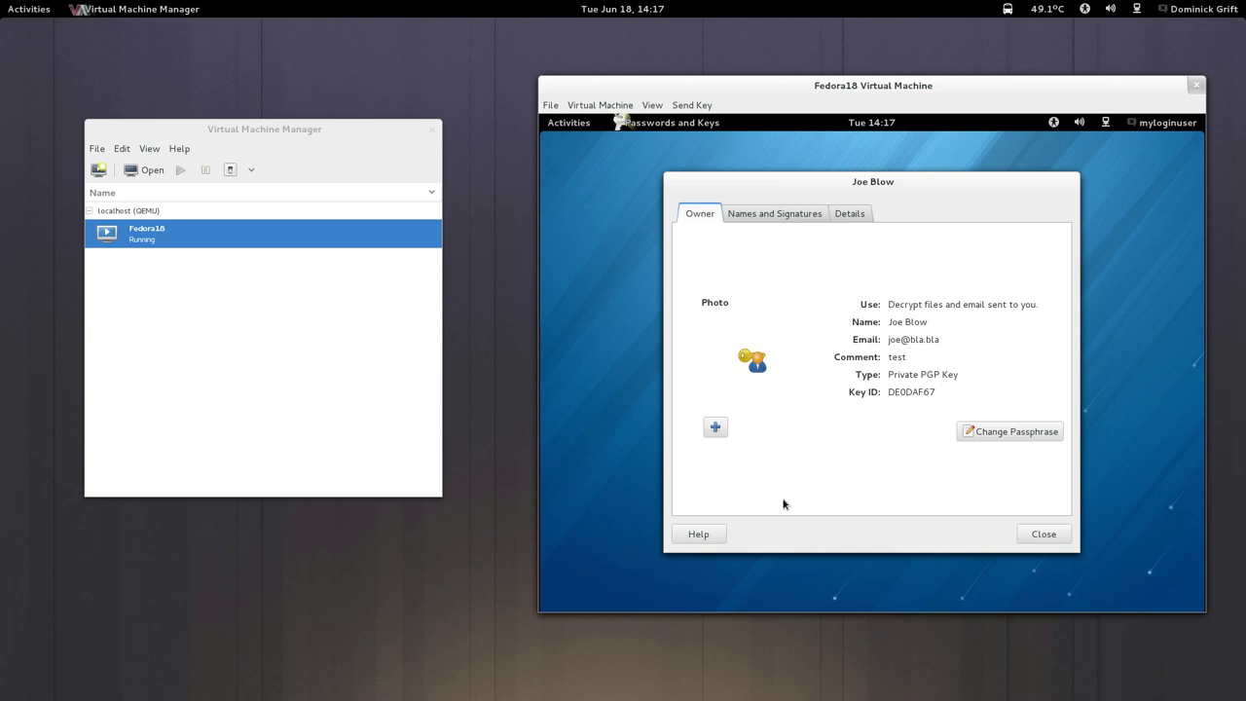
click(779, 212)
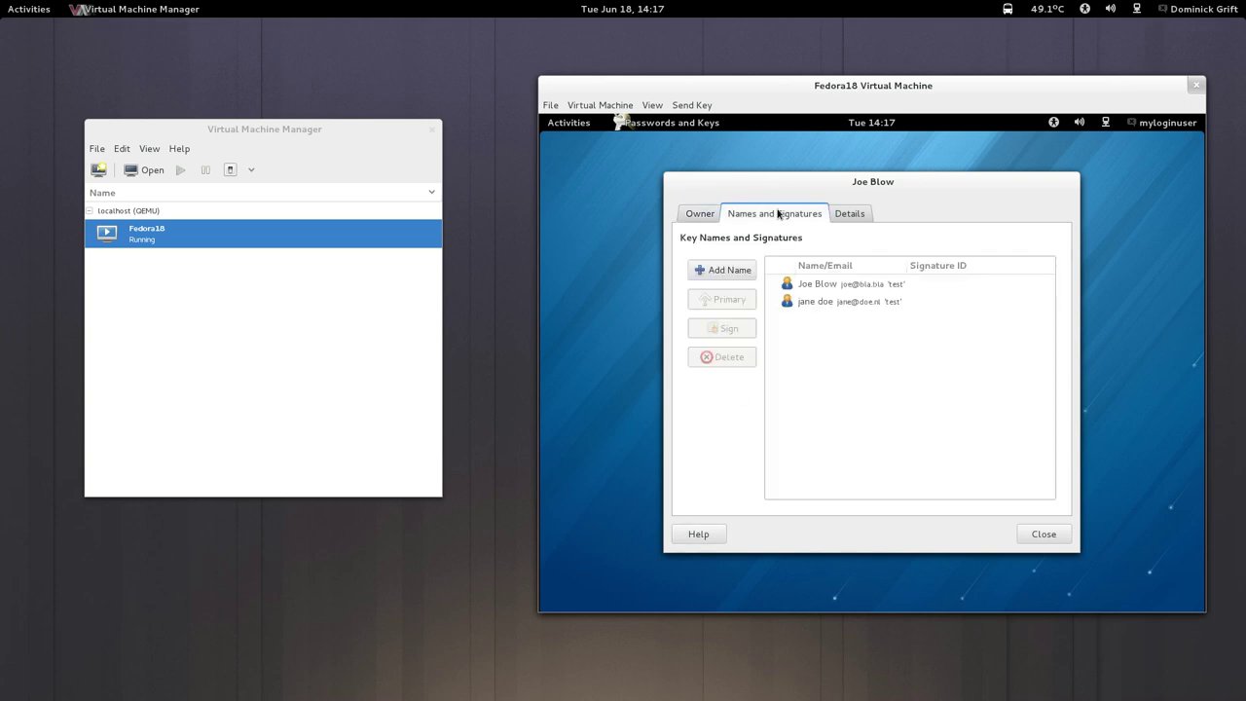
key(super)
click(1113, 158)
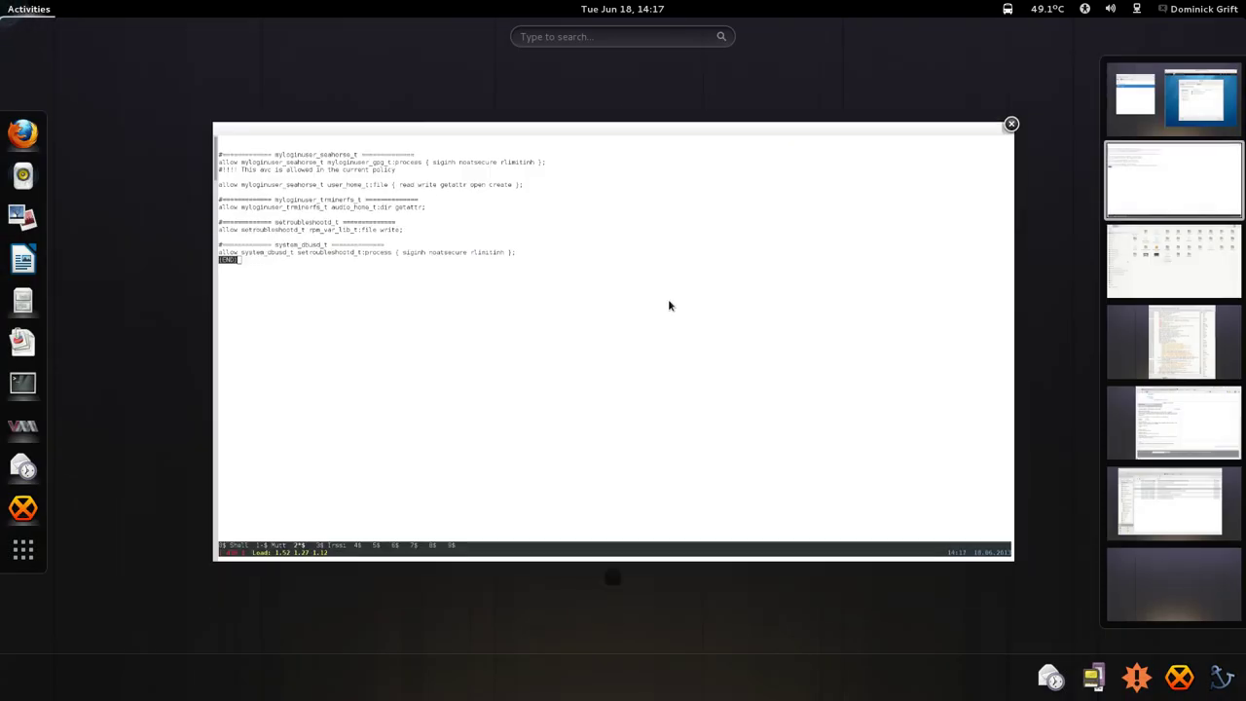
Rerun the audit2allow listing, inspect the user_home_t read rule, then return to the Fedora18 VM.
key(q)
key(Up)
key(Return)
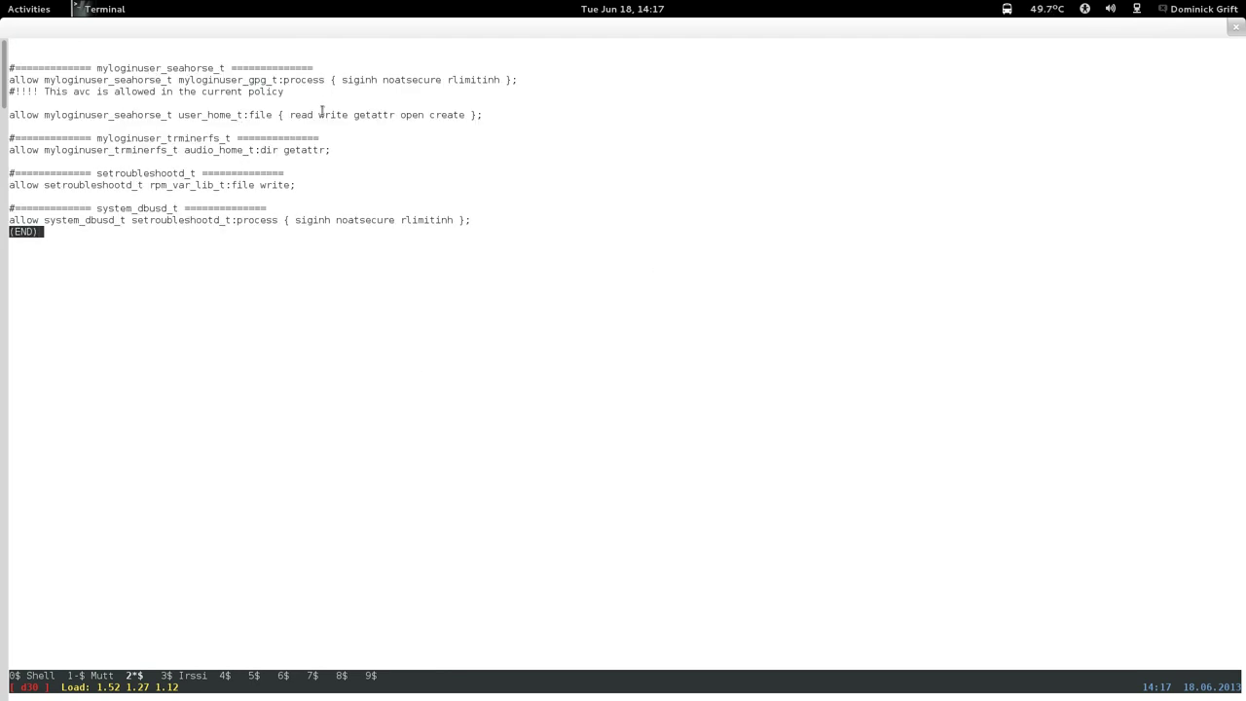
double_click(313, 114)
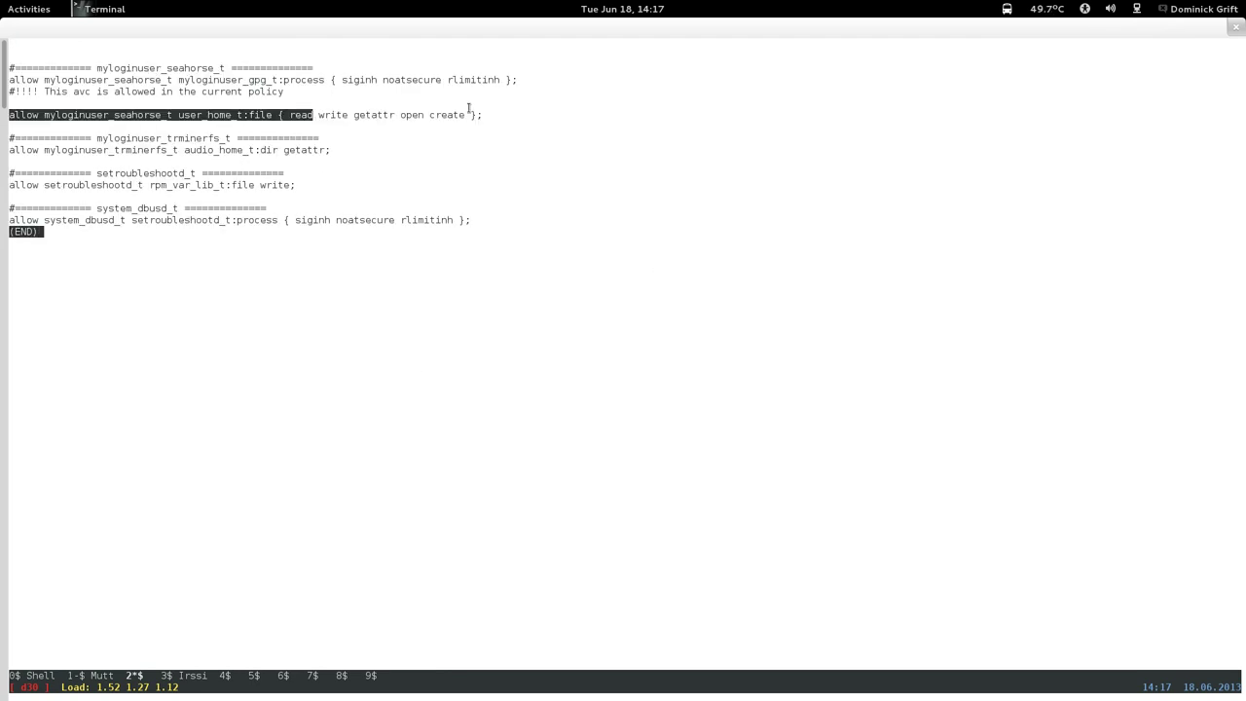
click(406, 157)
key(q)
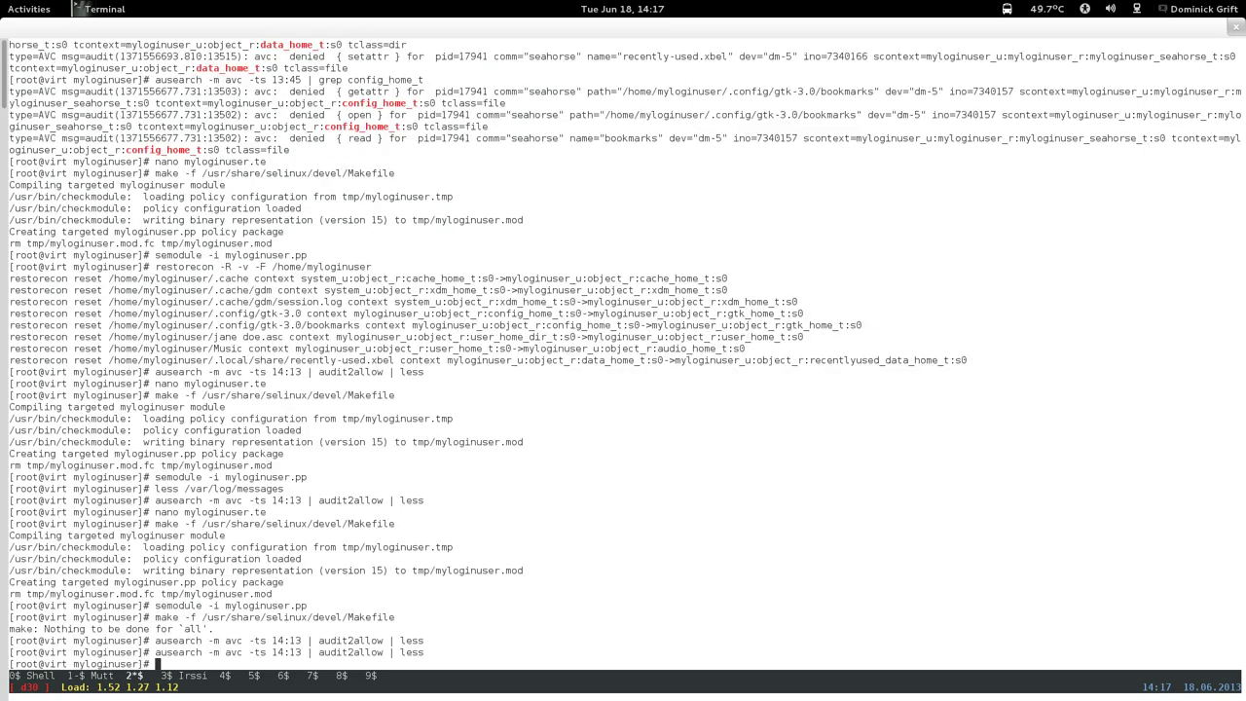
mouse_move(3, 3)
click(1199, 102)
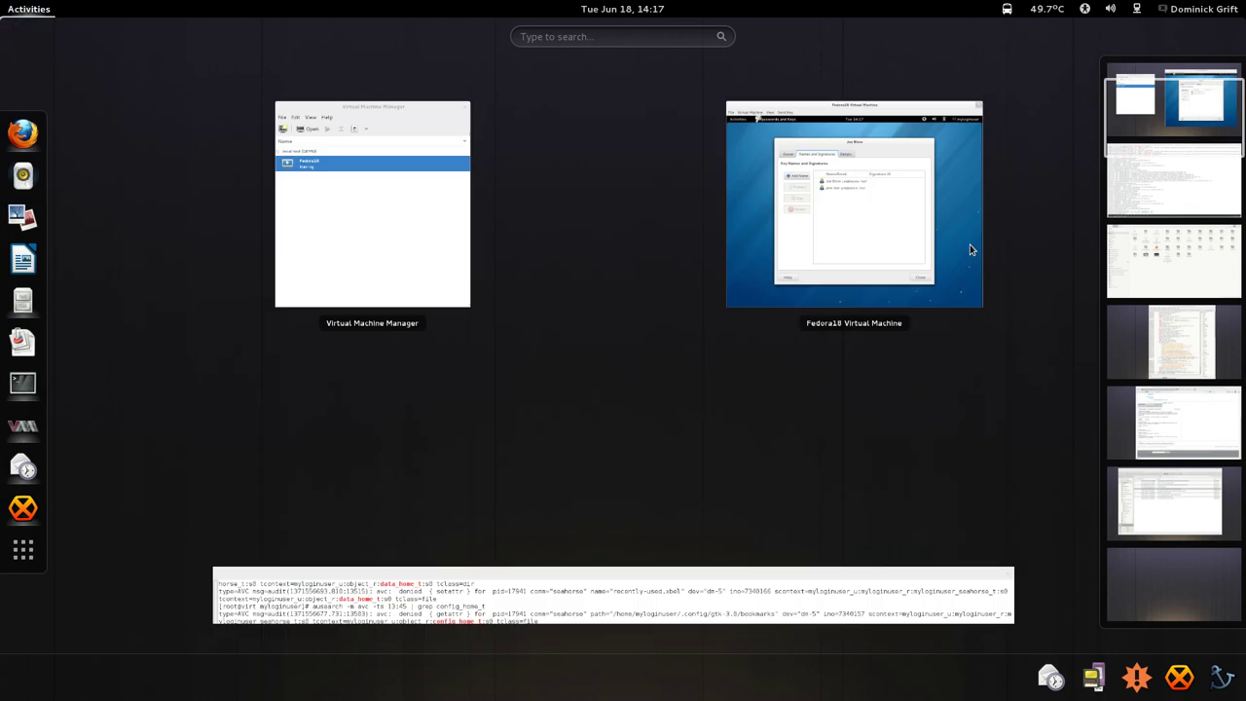
click(798, 419)
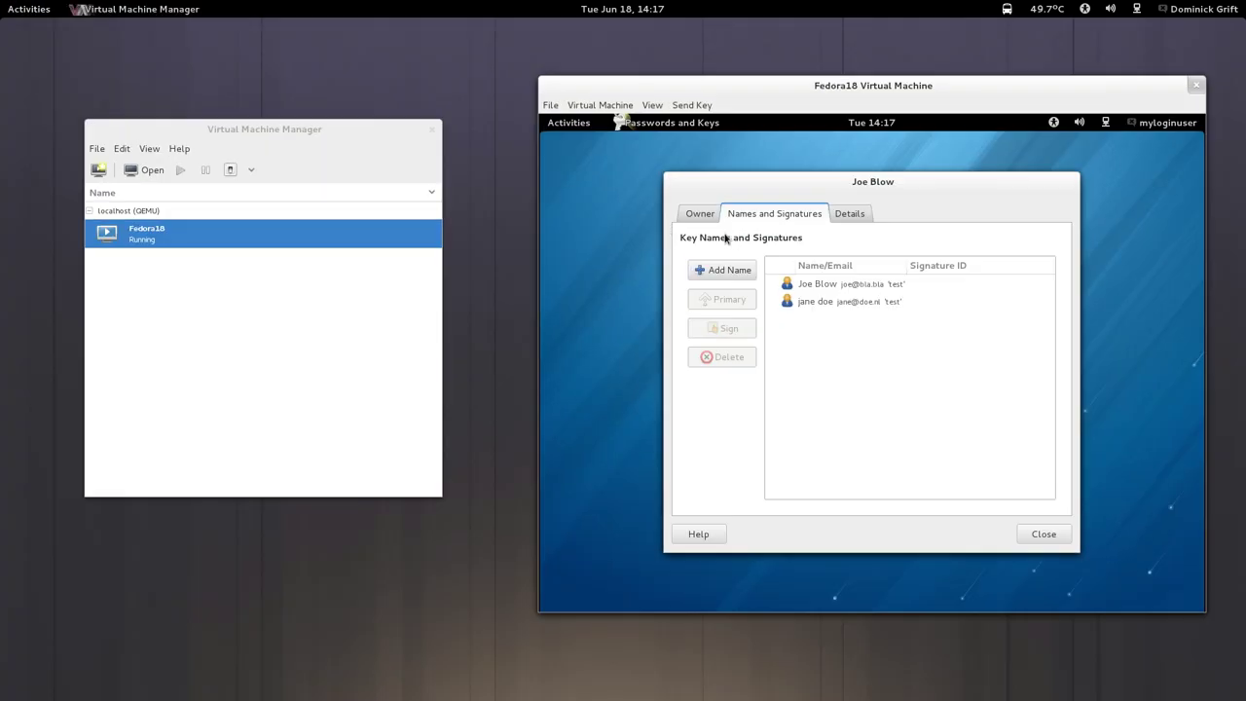
Close the key properties and start a new Secure Shell Key.
click(703, 216)
click(1040, 534)
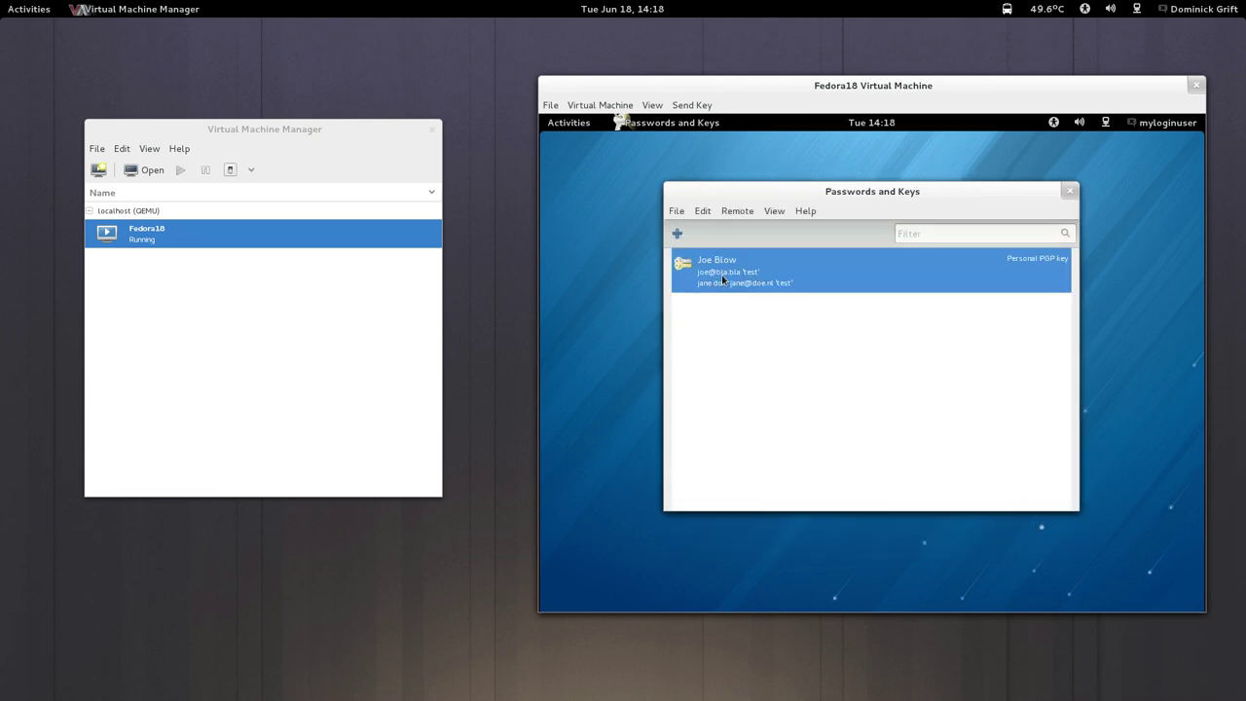
right_click(720, 276)
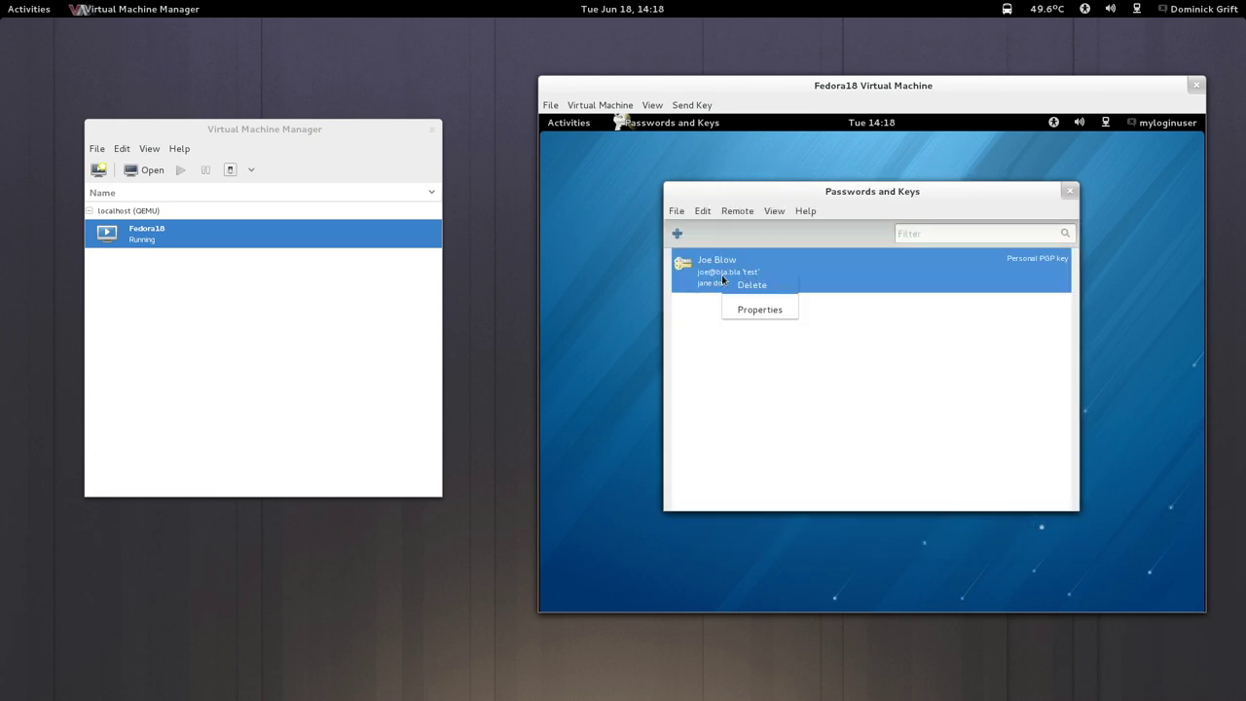
click(734, 381)
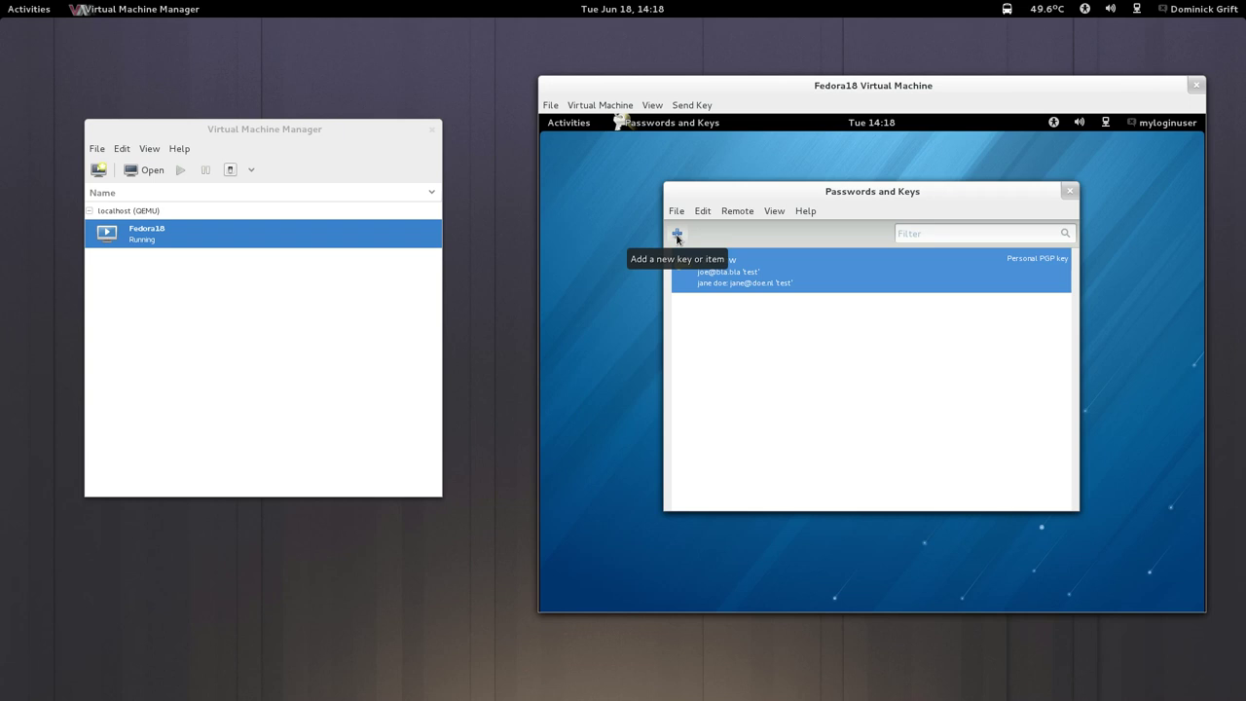
click(677, 236)
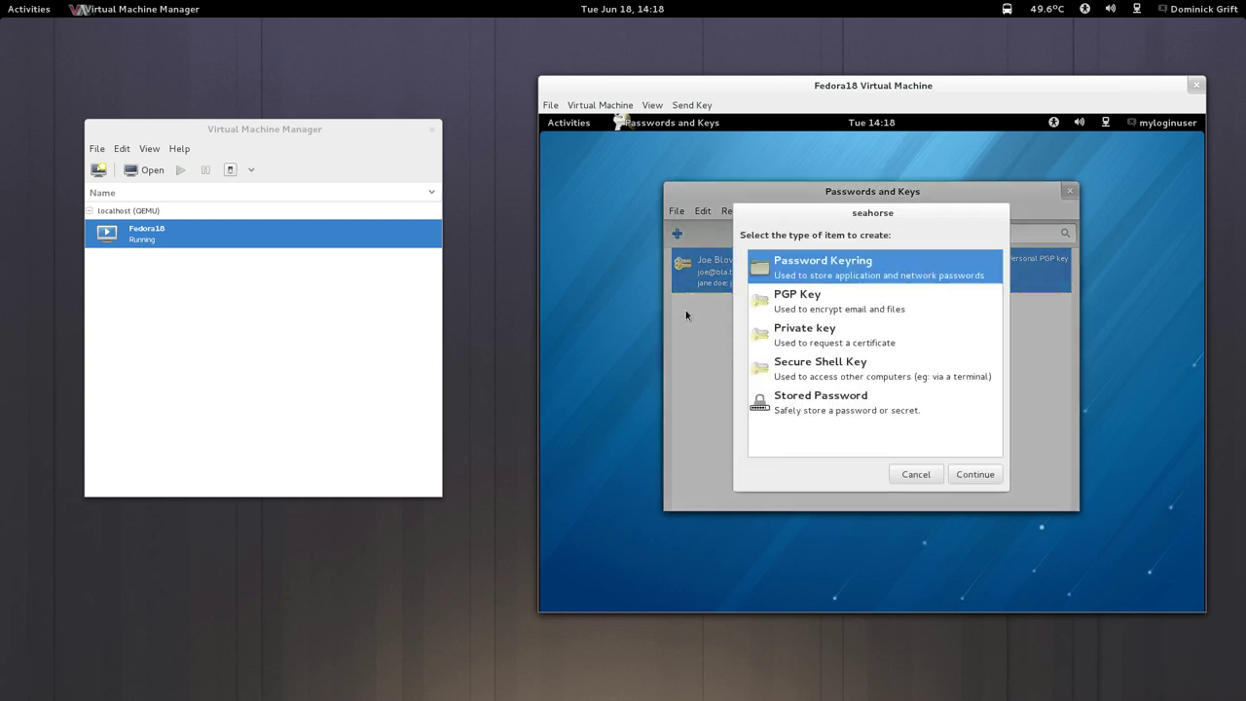
click(801, 370)
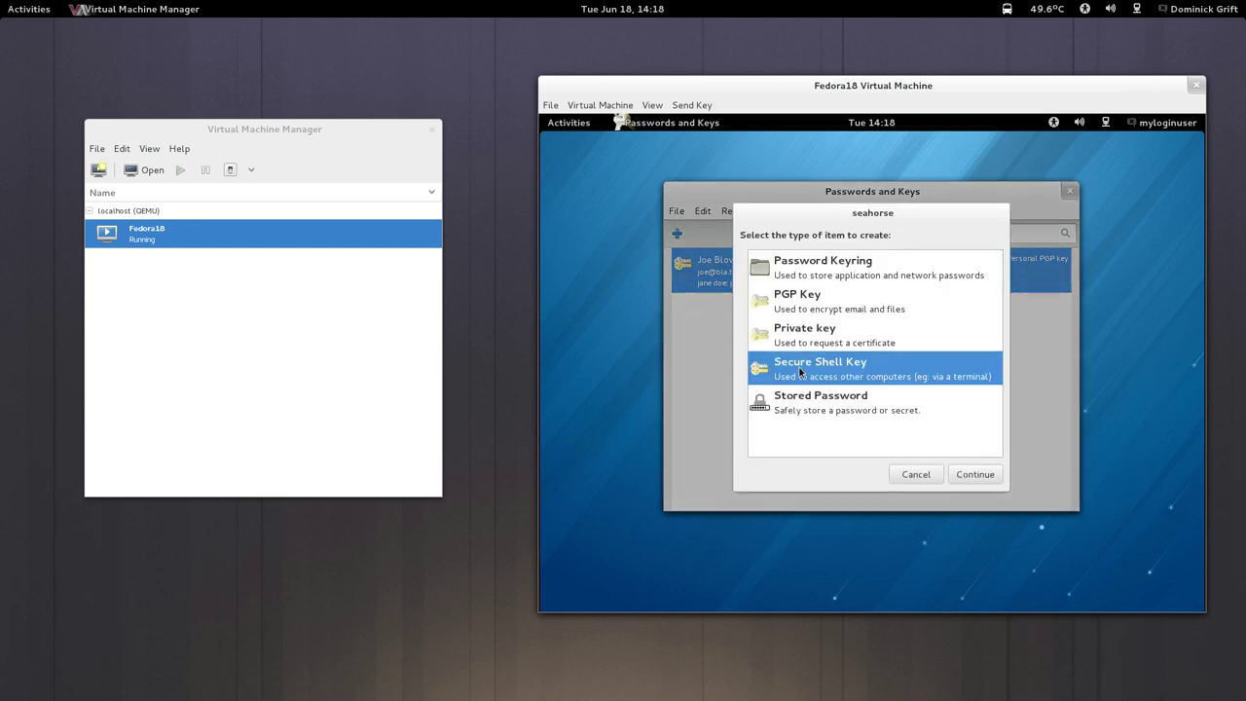
click(972, 475)
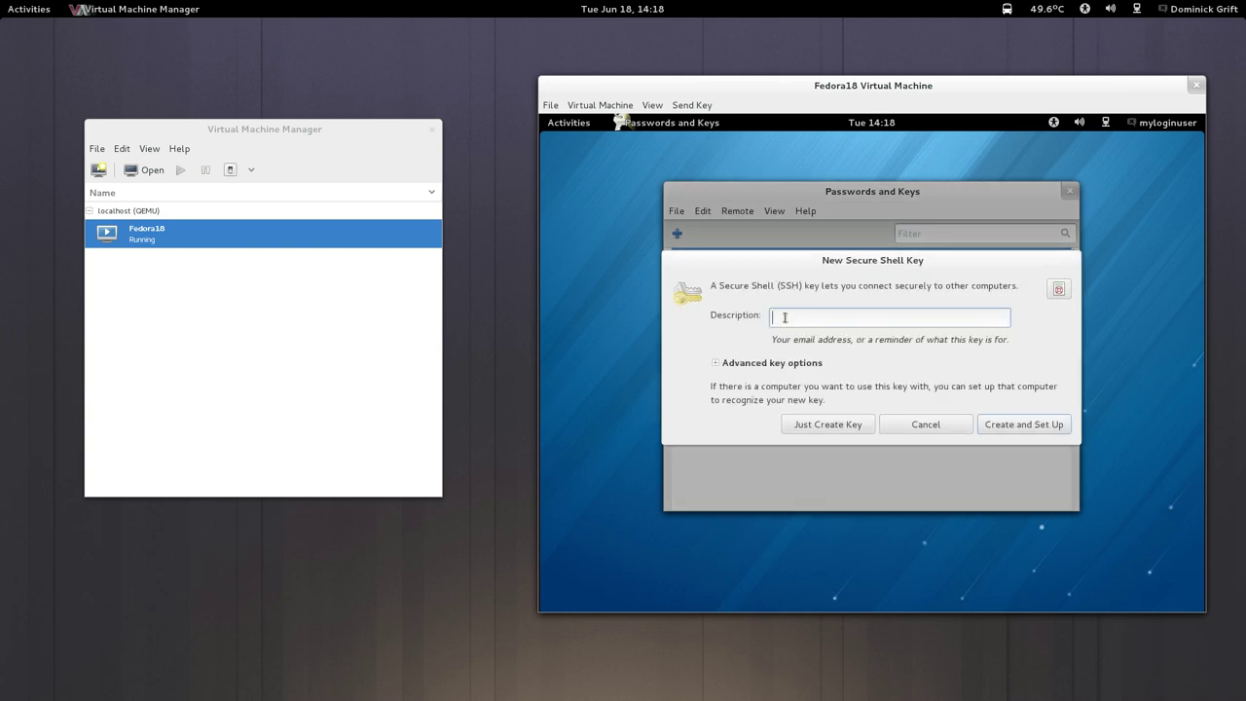
Describe the key as 'myloginuser@', create it without setup, and enter its passphrase twice.
text(myloginuser@virt)
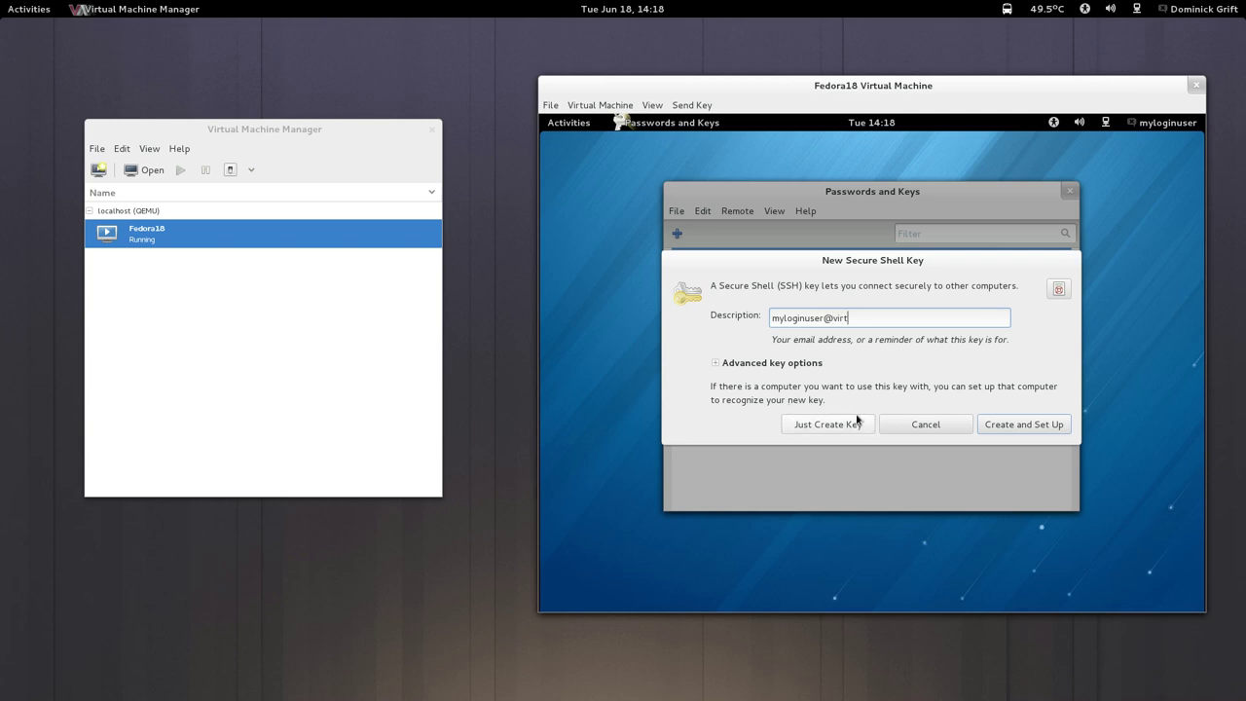
click(716, 362)
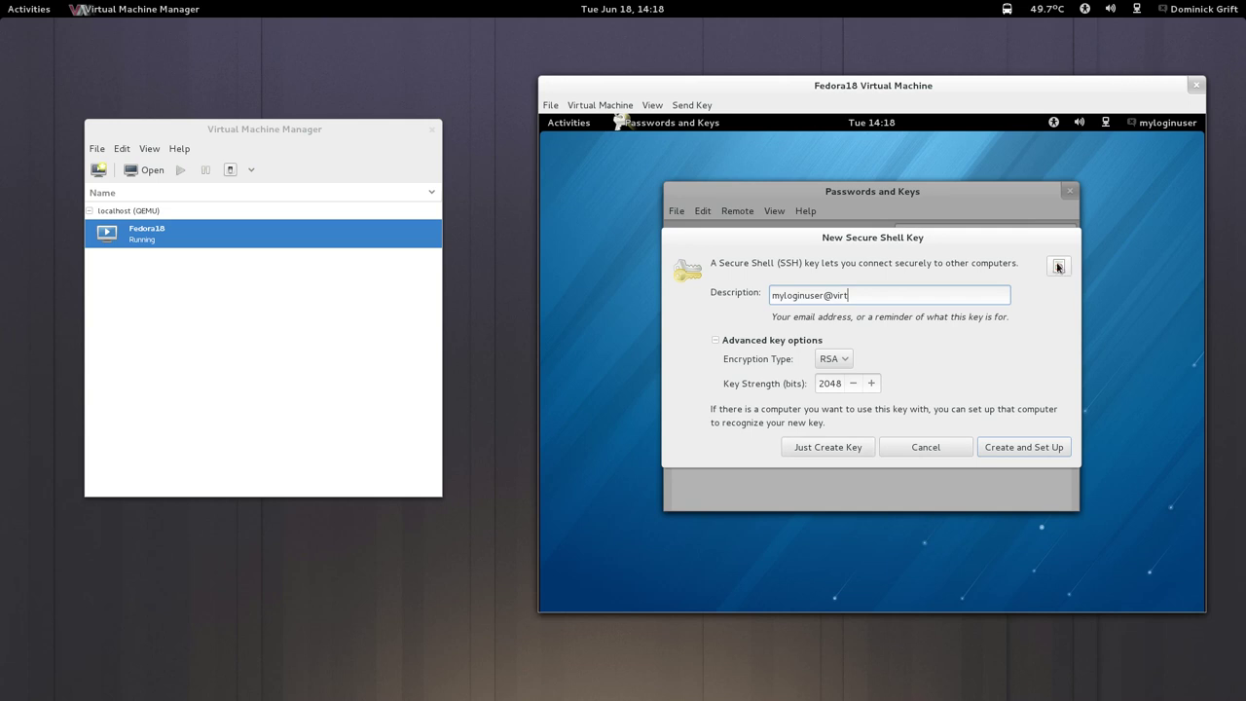
click(1058, 266)
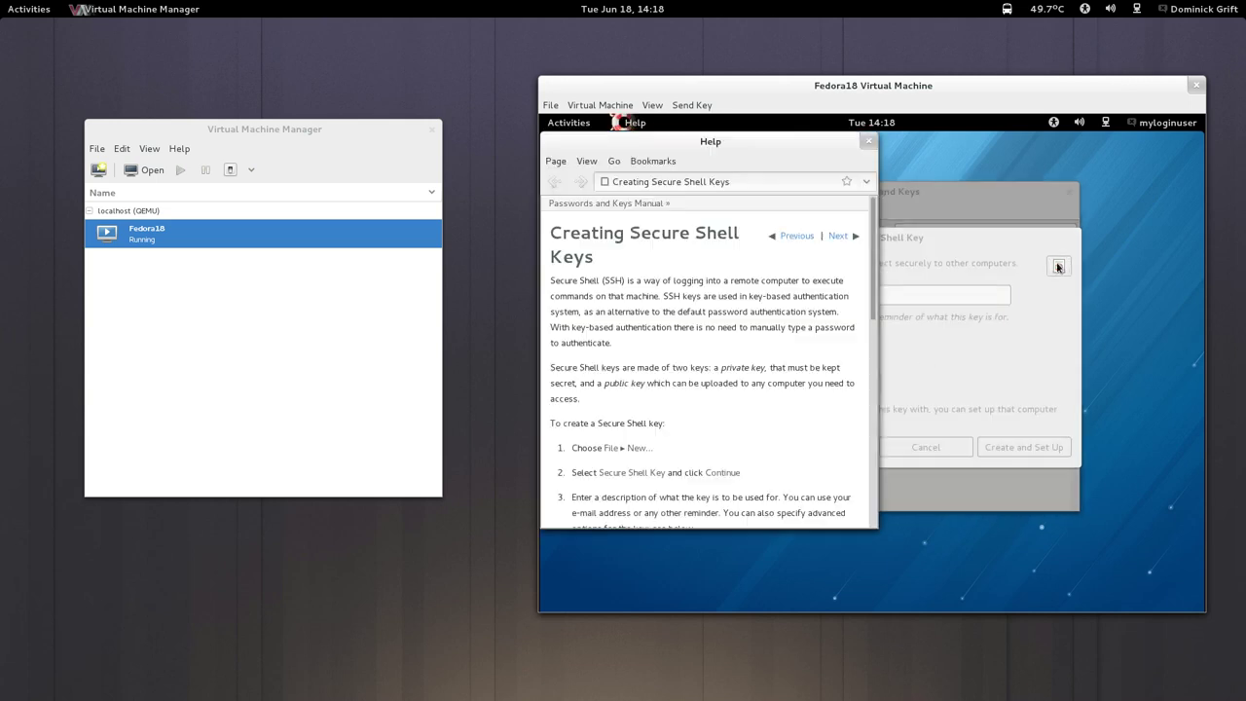
click(869, 145)
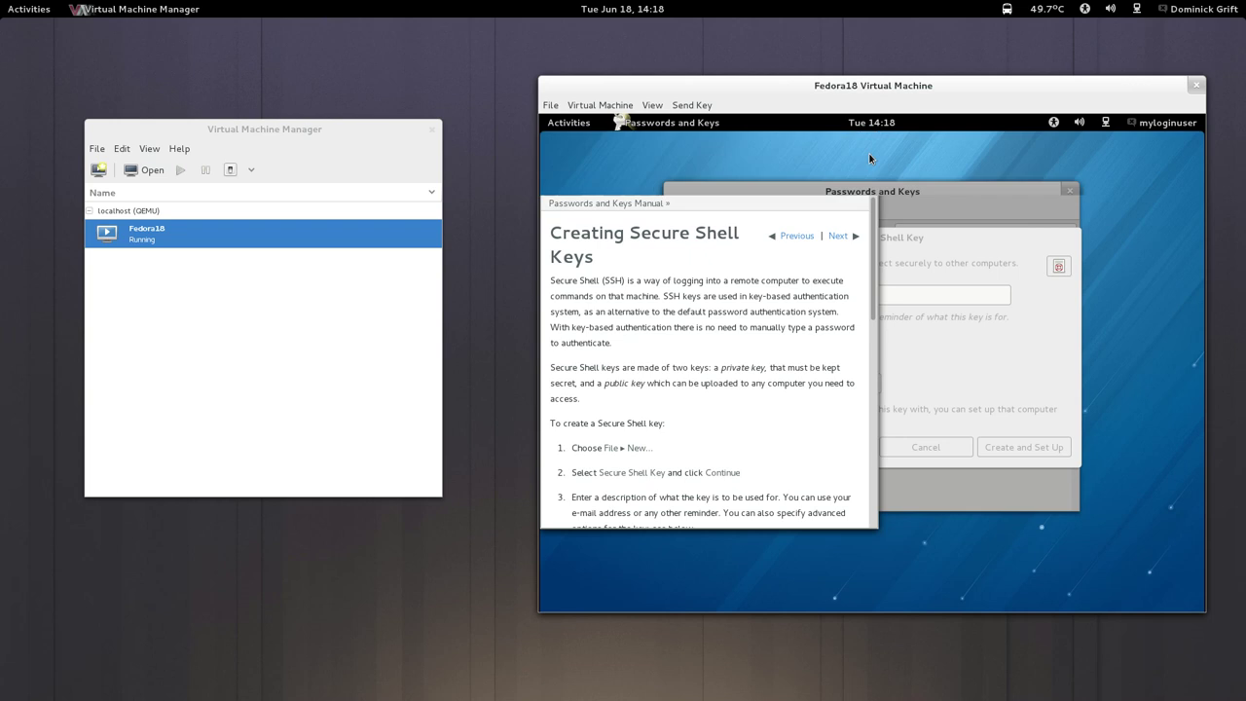
click(839, 450)
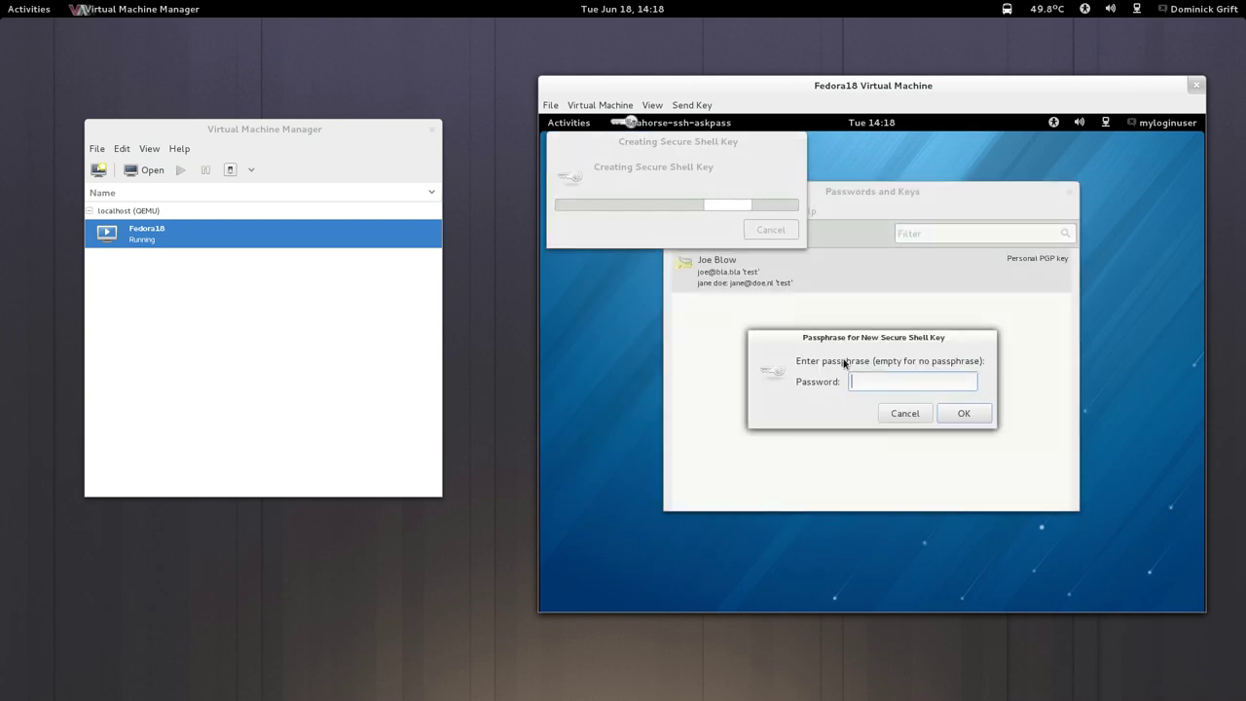
text(tester)
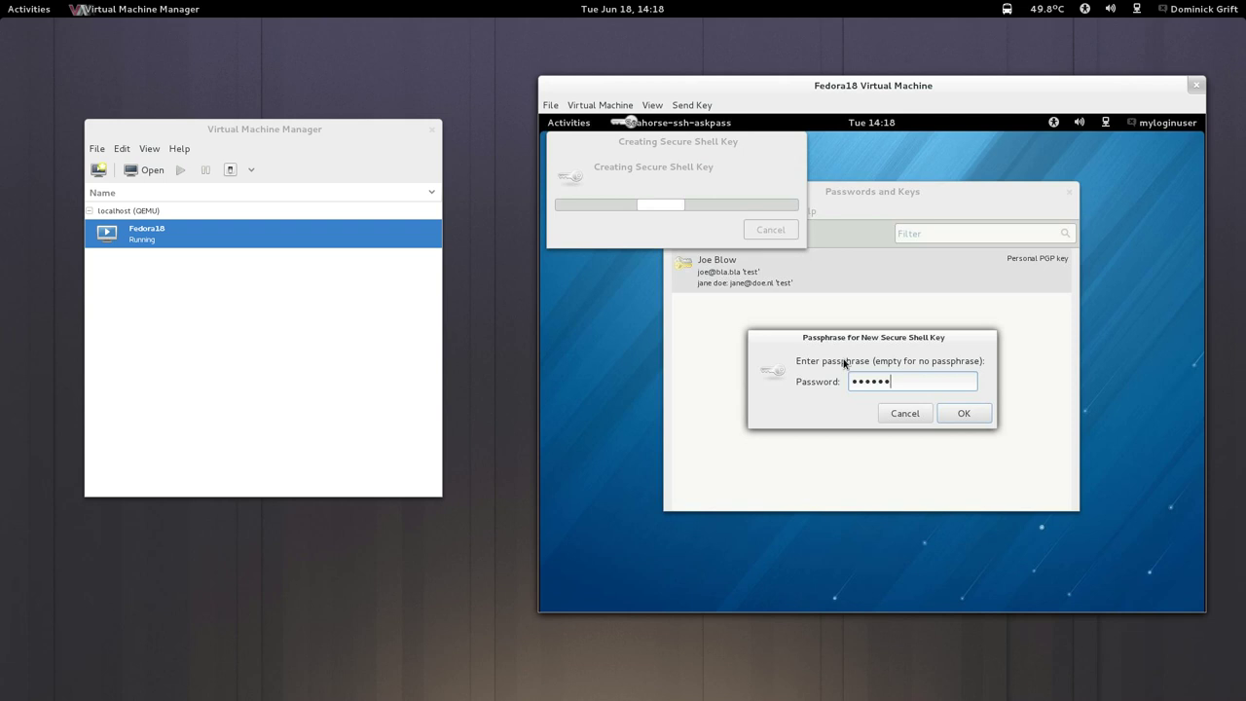
click(964, 413)
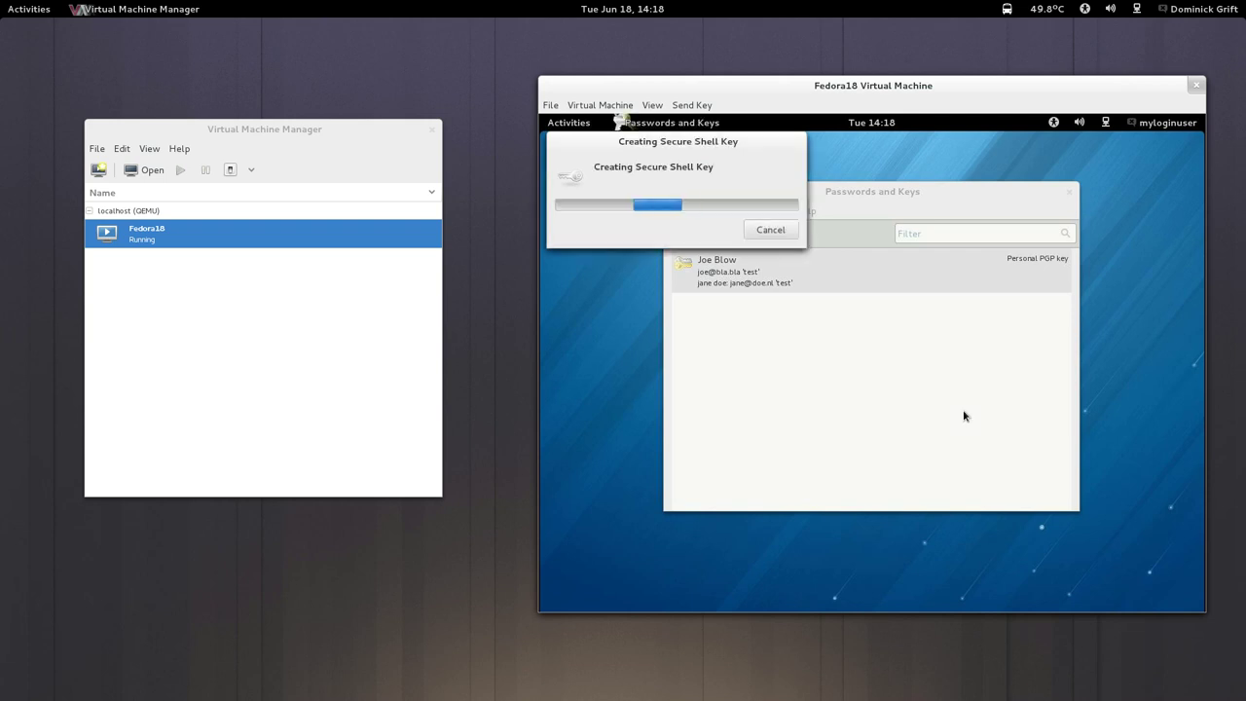
text(teste)
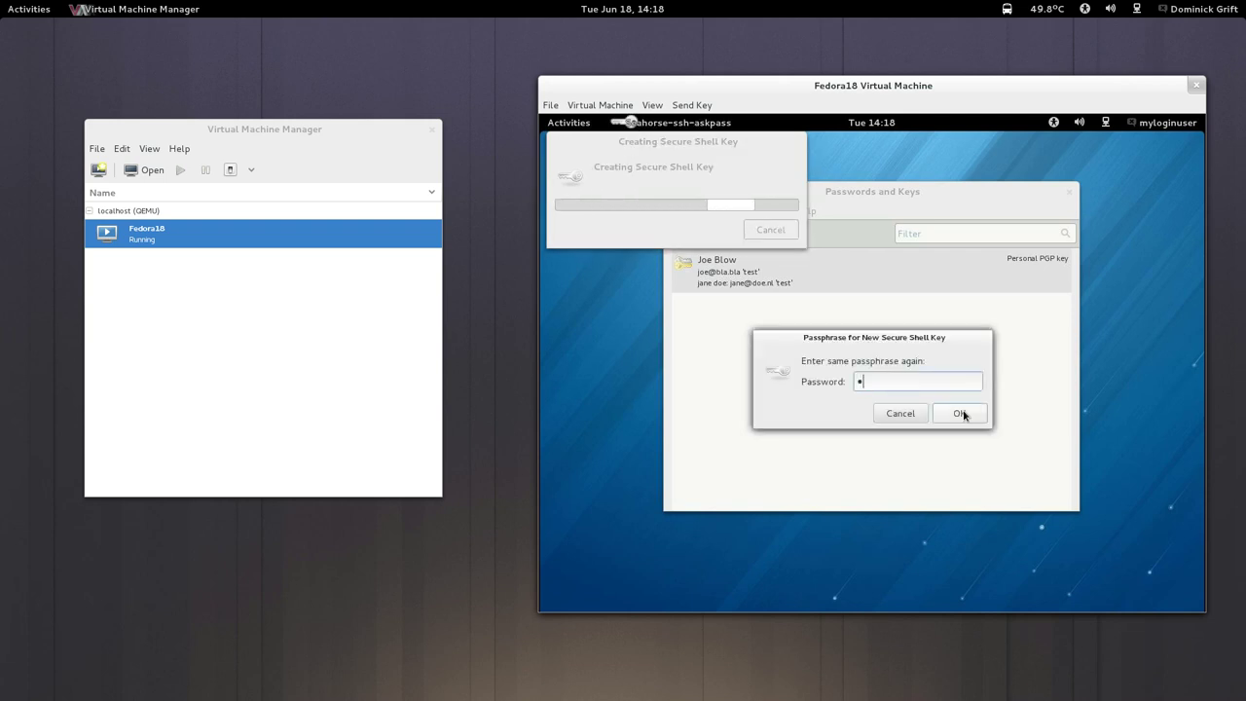
text(r)
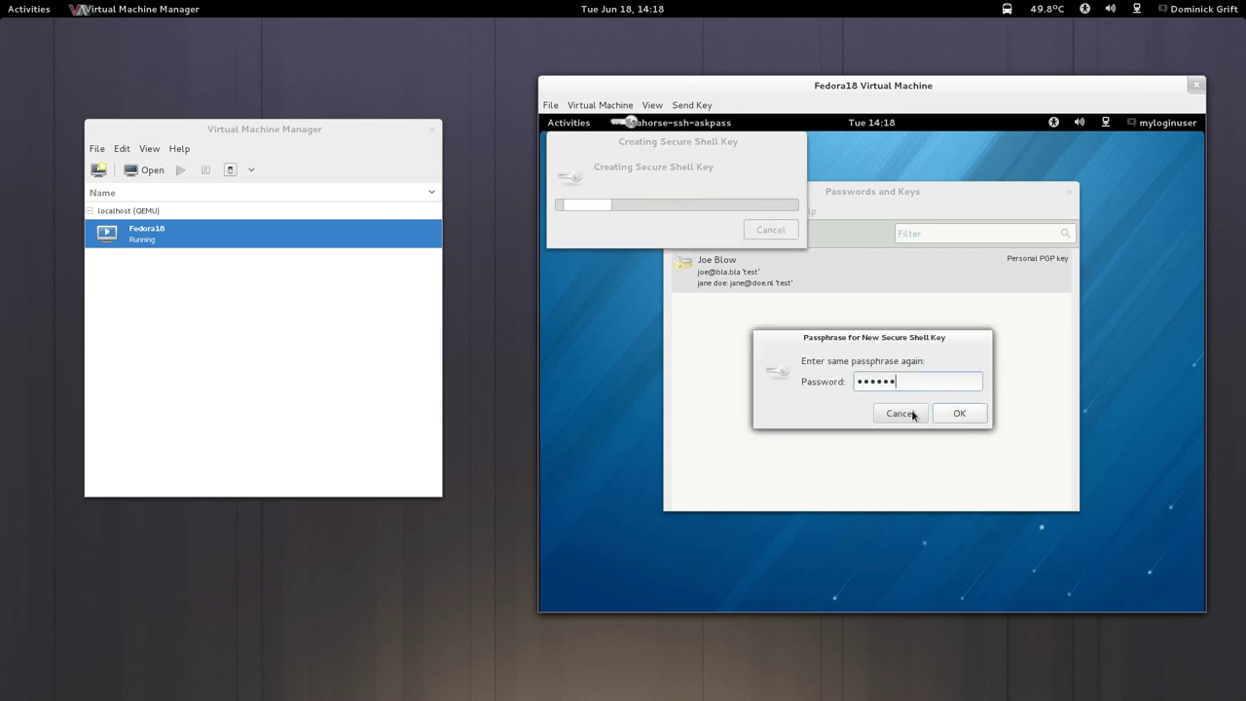
click(964, 414)
Rerun 'ausearch -m avc -ts 14:13 | audit2allow | less' in the terminal and review the proposed rules.
mouse_move(2, 2)
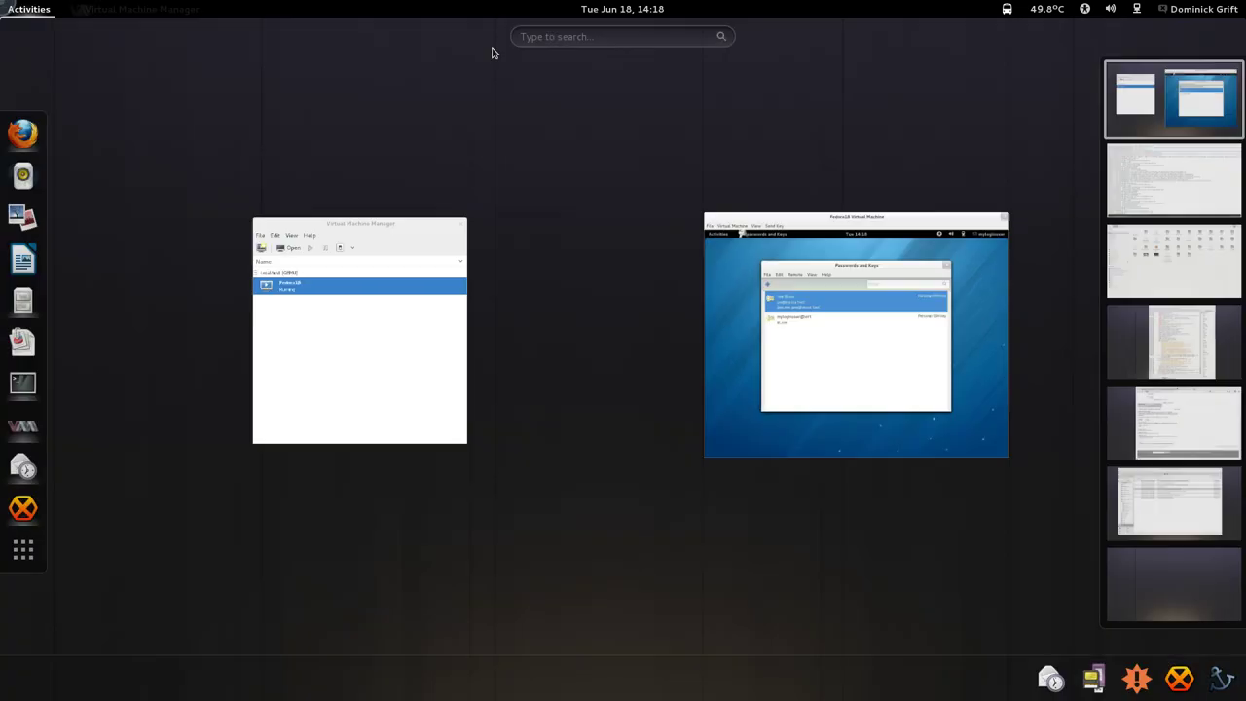
click(1163, 173)
click(592, 345)
key(Up)
key(Up)
key(Up)
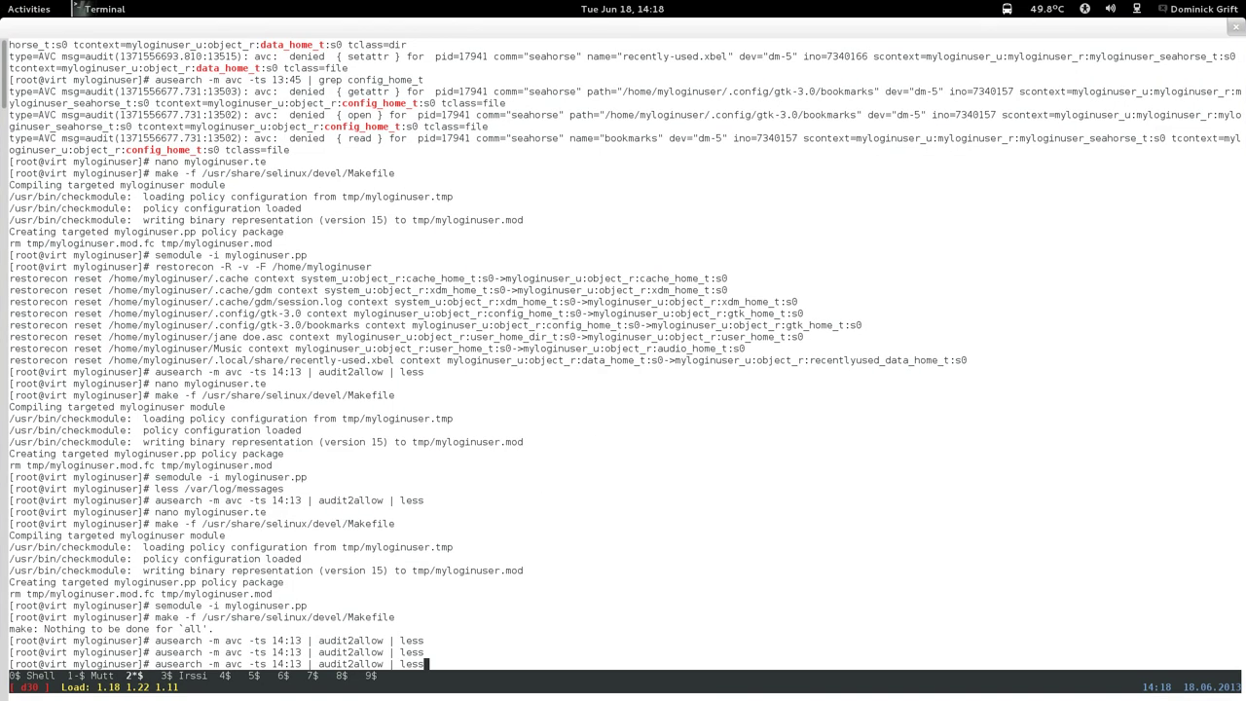
key(Down)
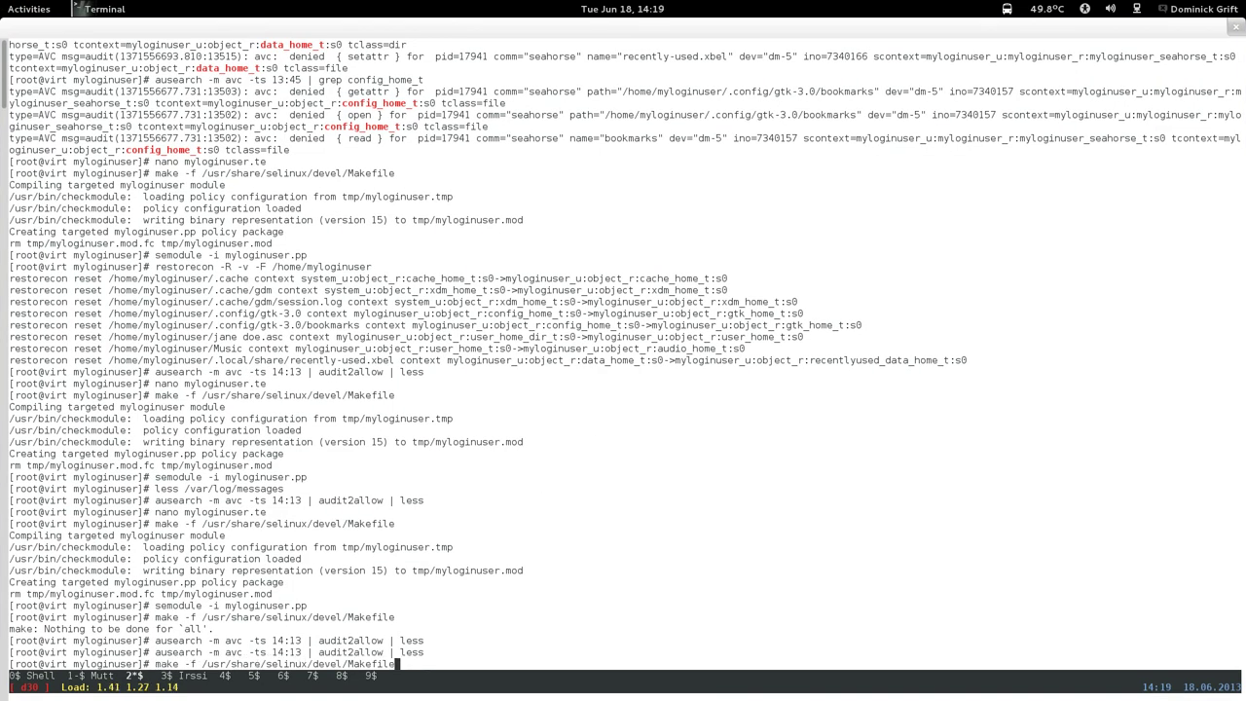
key(Down)
key(Return)
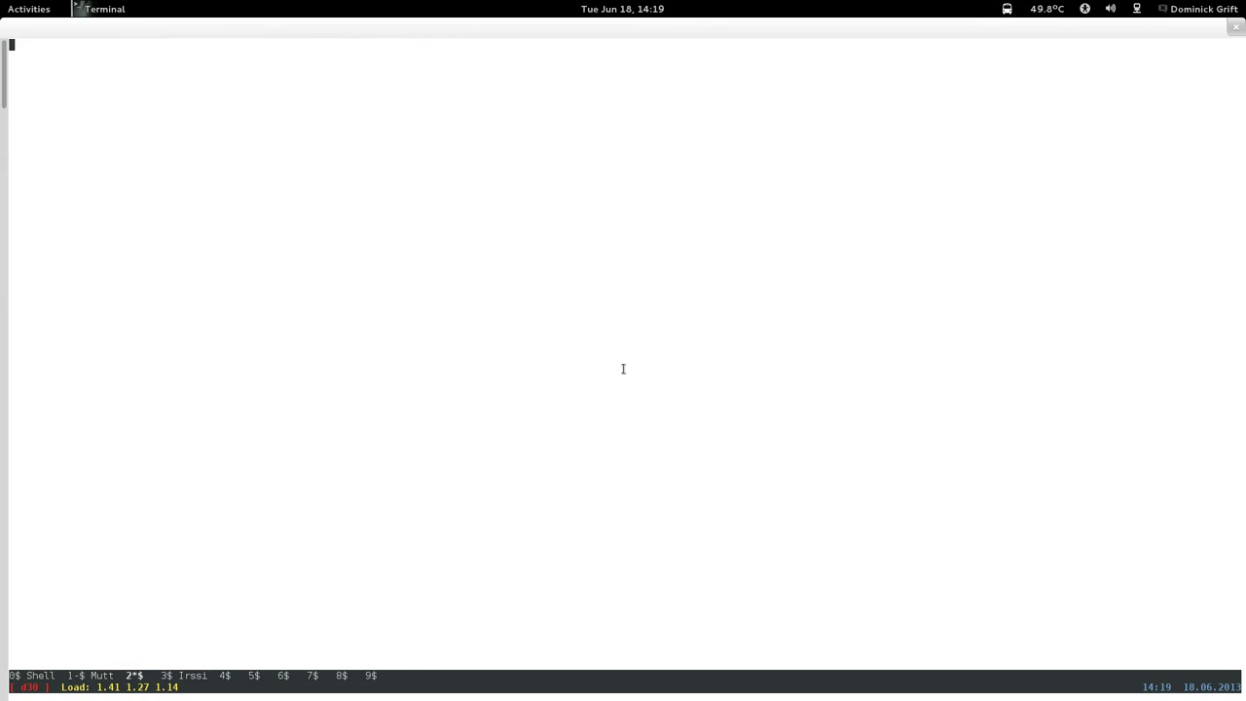
mouse_move(2, 1)
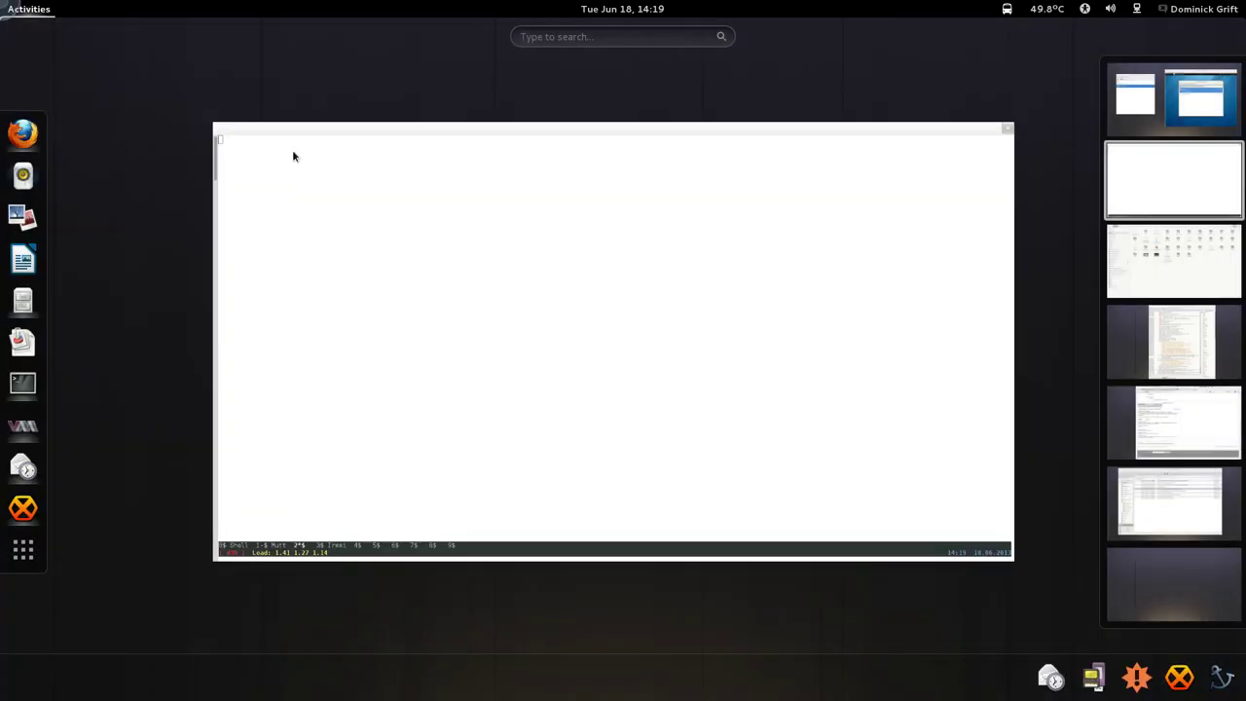
click(333, 232)
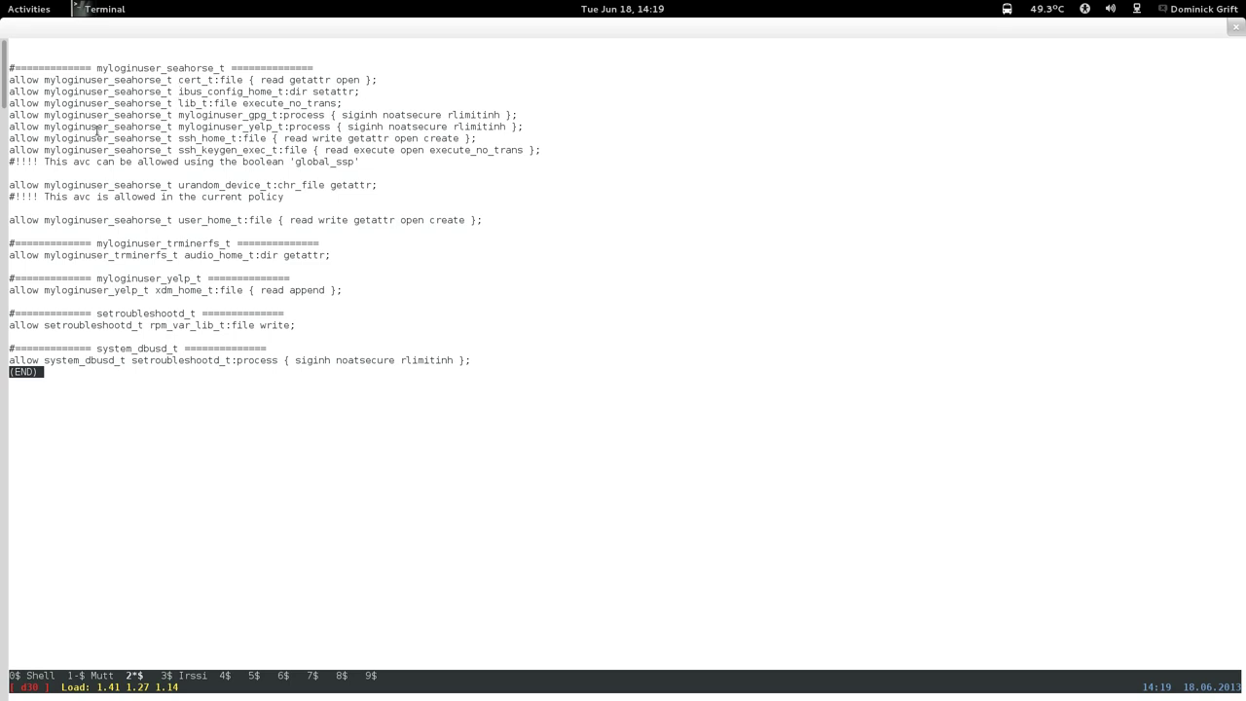
Rerun the 14:13 AVC search piped through 'grep seahorse | less' and scroll the raw denials.
key(q)
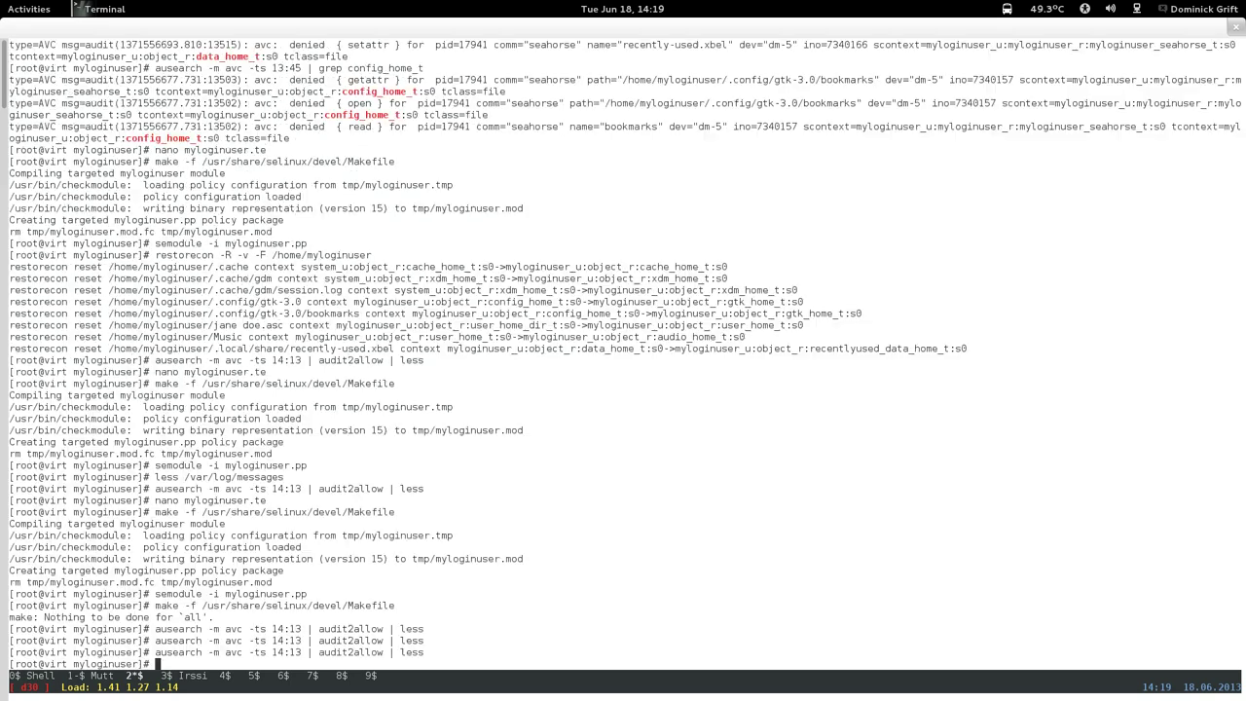
key(Up)
key(BackSpace)
key(BackSpace)
key(BackSpace)
key(BackSpace)
key(BackSpace)
key(BackSpace)
key(BackSpace)
key(BackSpace)
key(BackSpace)
key(BackSpace)
key(BackSpace)
key(BackSpace)
key(BackSpace)
key(BackSpace)
key(BackSpace)
key(BackSpace)
key(BackSpace)
key(BackSpace)
text(grep seahorse | )
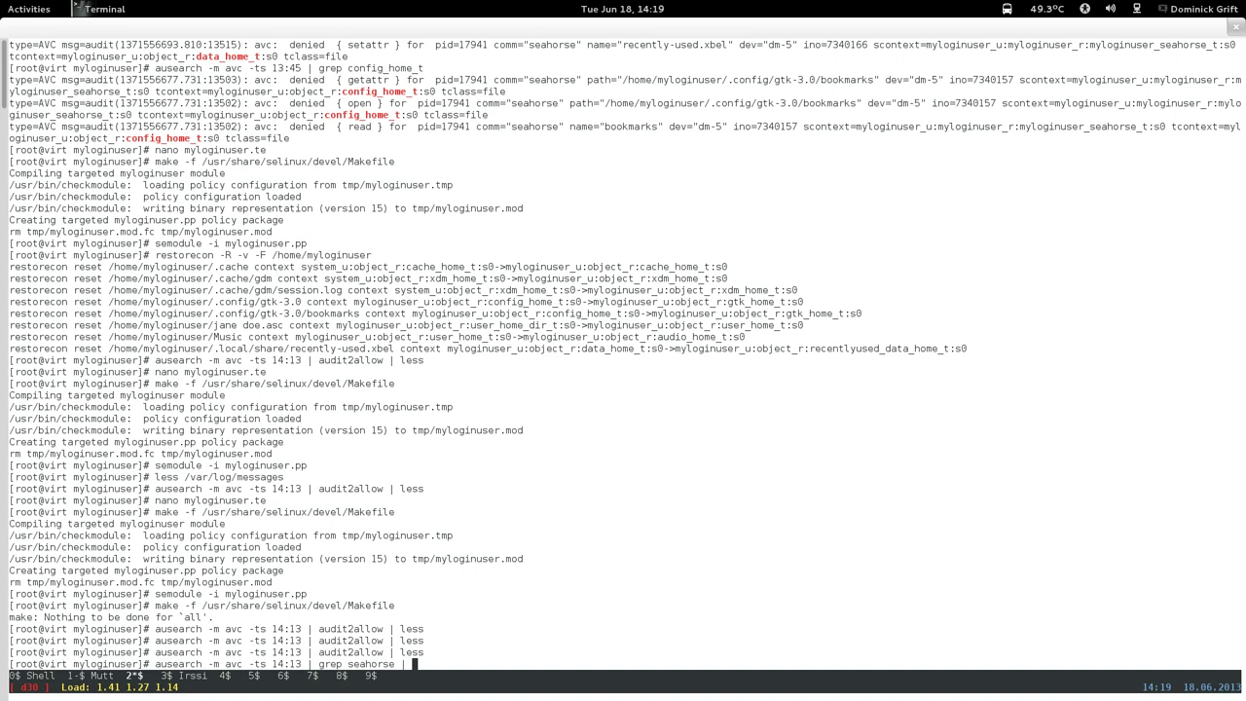
text(less)
key(Return)
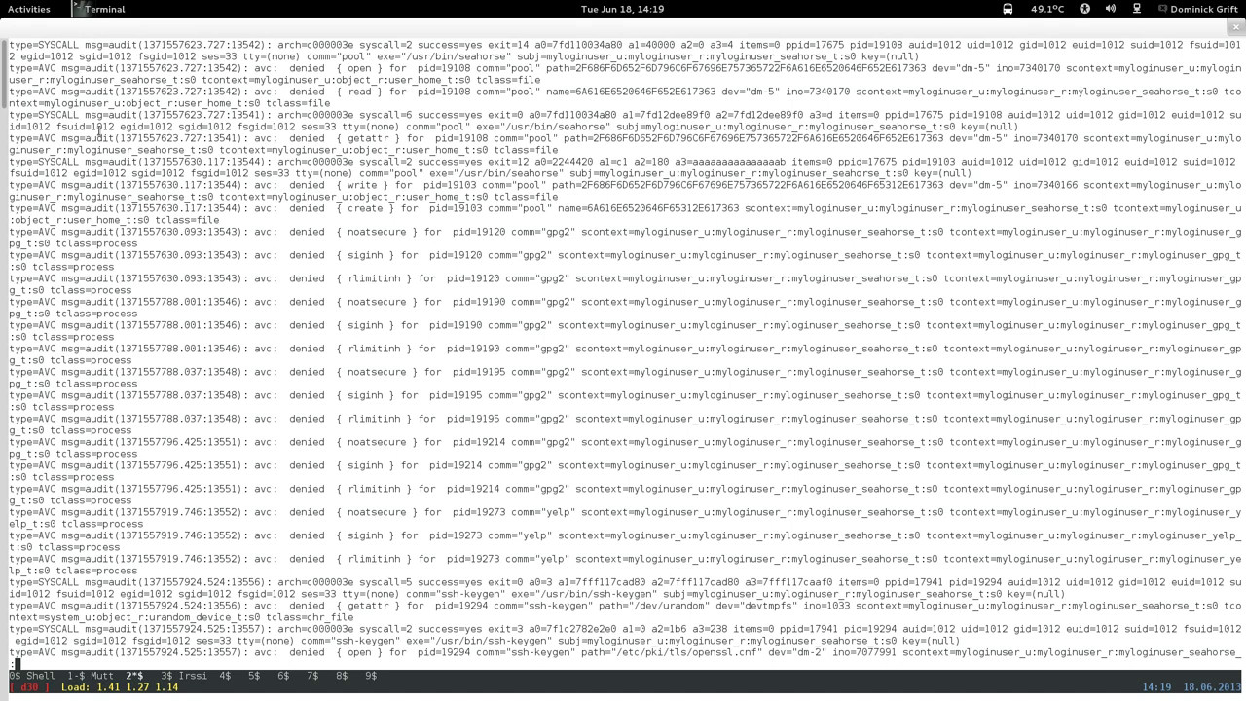
scroll(98, 130, down, 5)
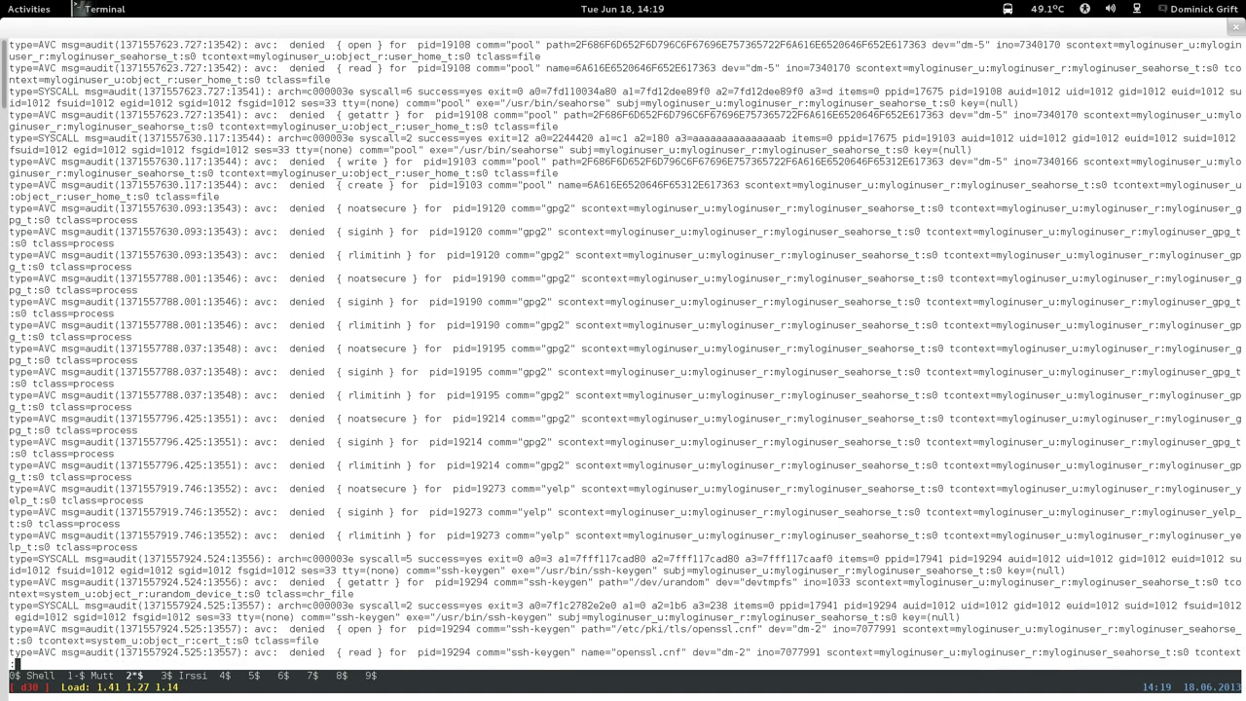
scroll(625, 349, down, 4)
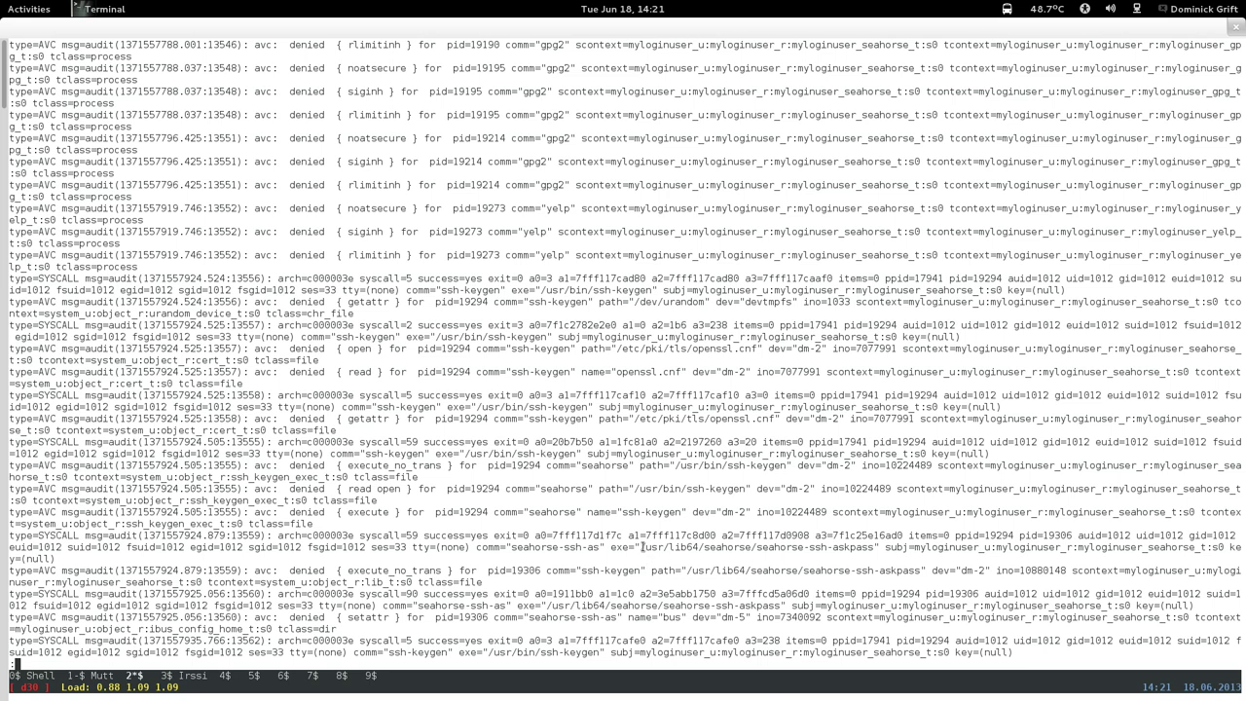
Copy the /usr/lib64/seahorse/seahorse-ssh-askpass path from the audit log and leave the log viewer.
drag(643, 548, 843, 548)
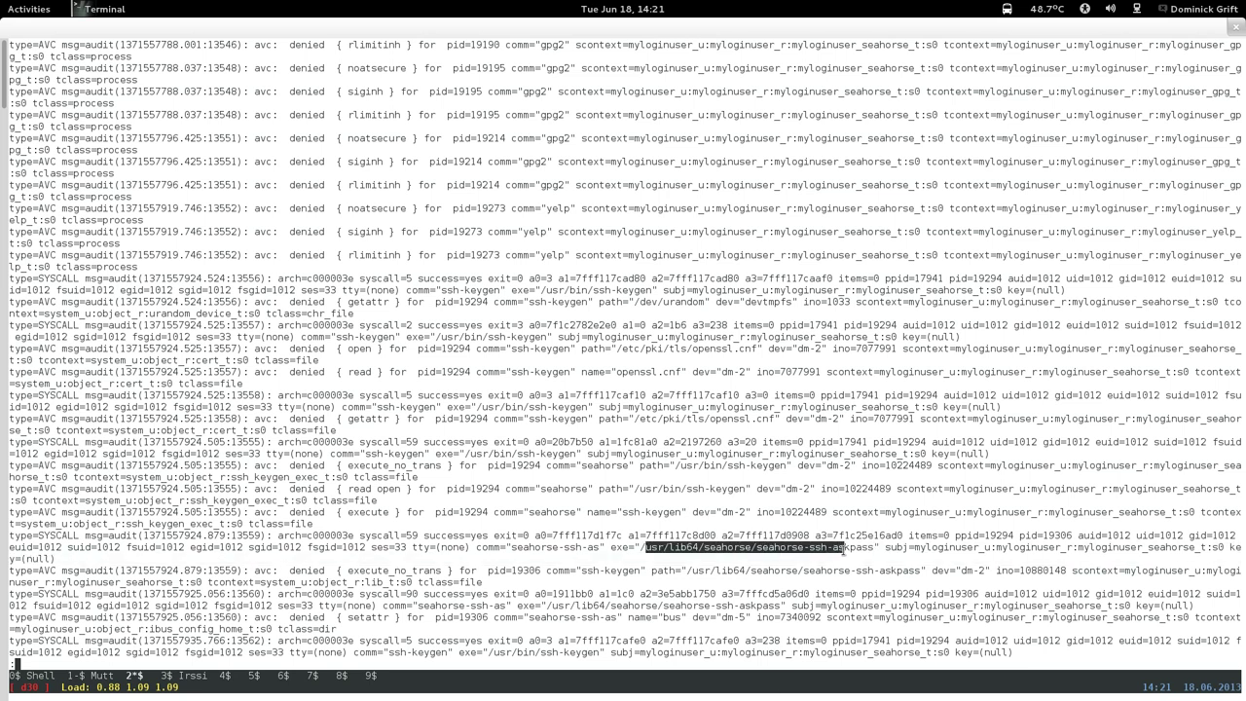
click(675, 554)
drag(639, 547, 873, 552)
right_click(873, 553)
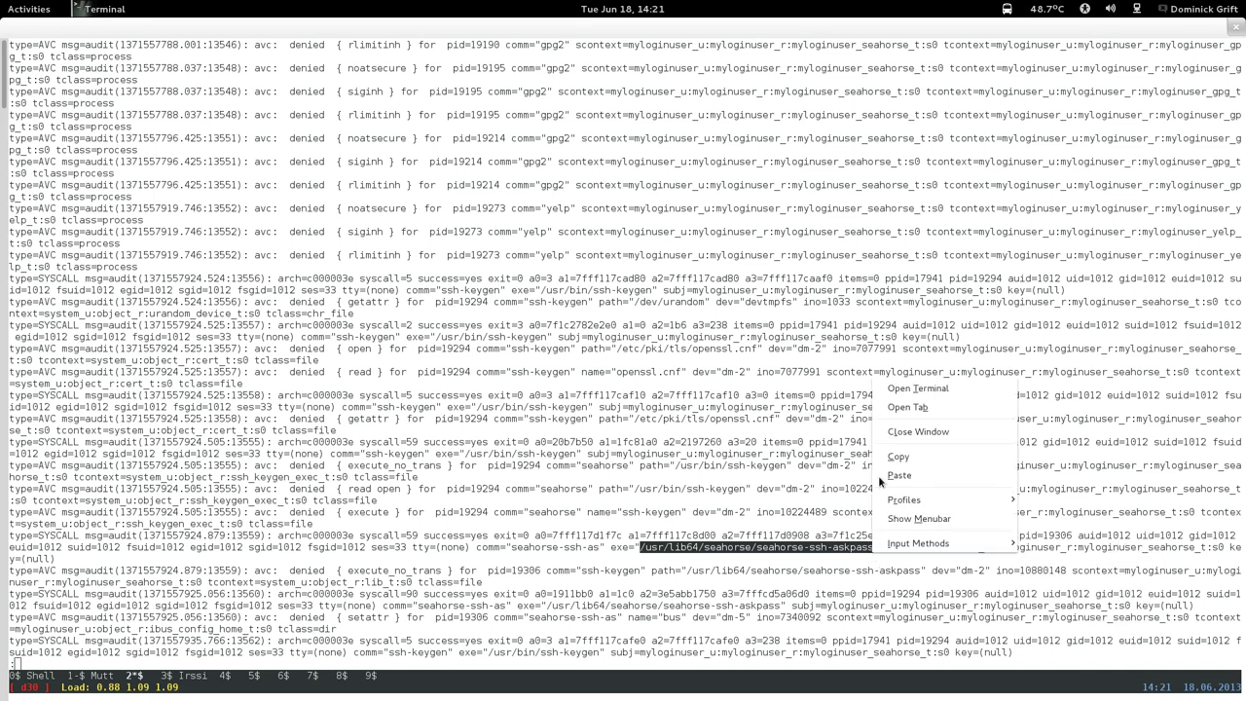
click(881, 456)
key(q)
Open myloginuser.fc in nano by editing the earlier nano command from history.
key(Up)
key(Up)
key(Up)
key(Up)
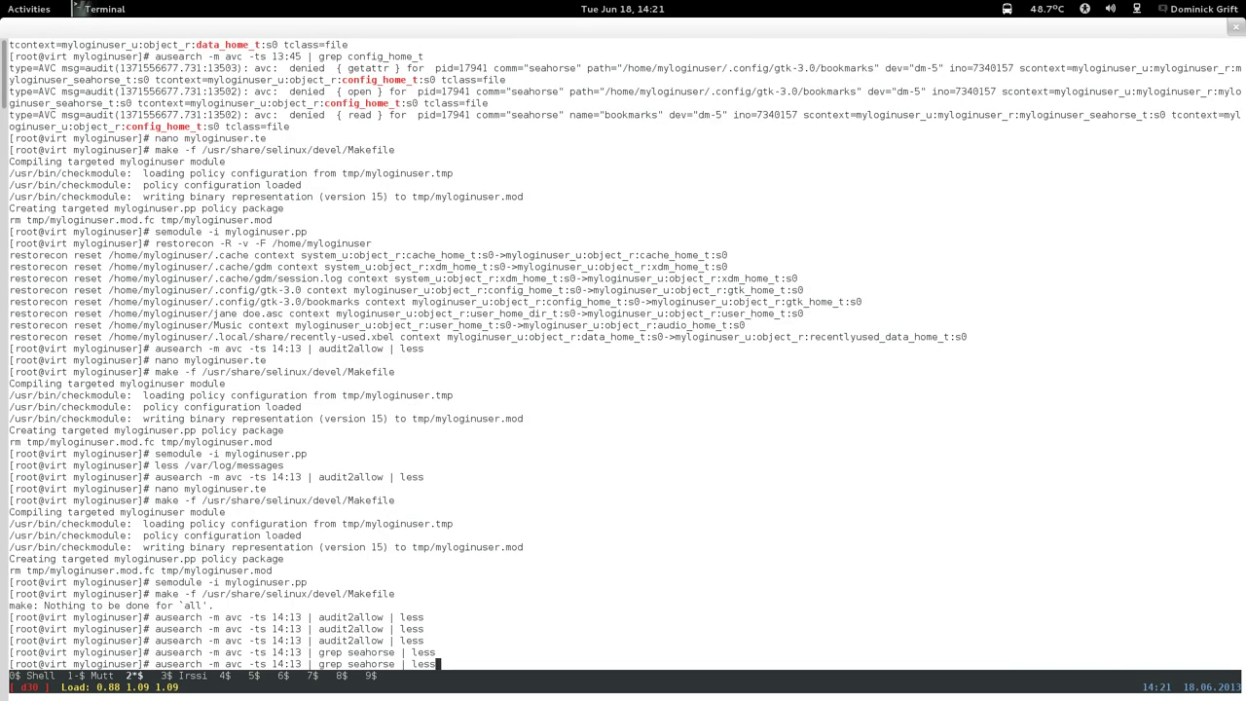
key(Up)
key(Up)
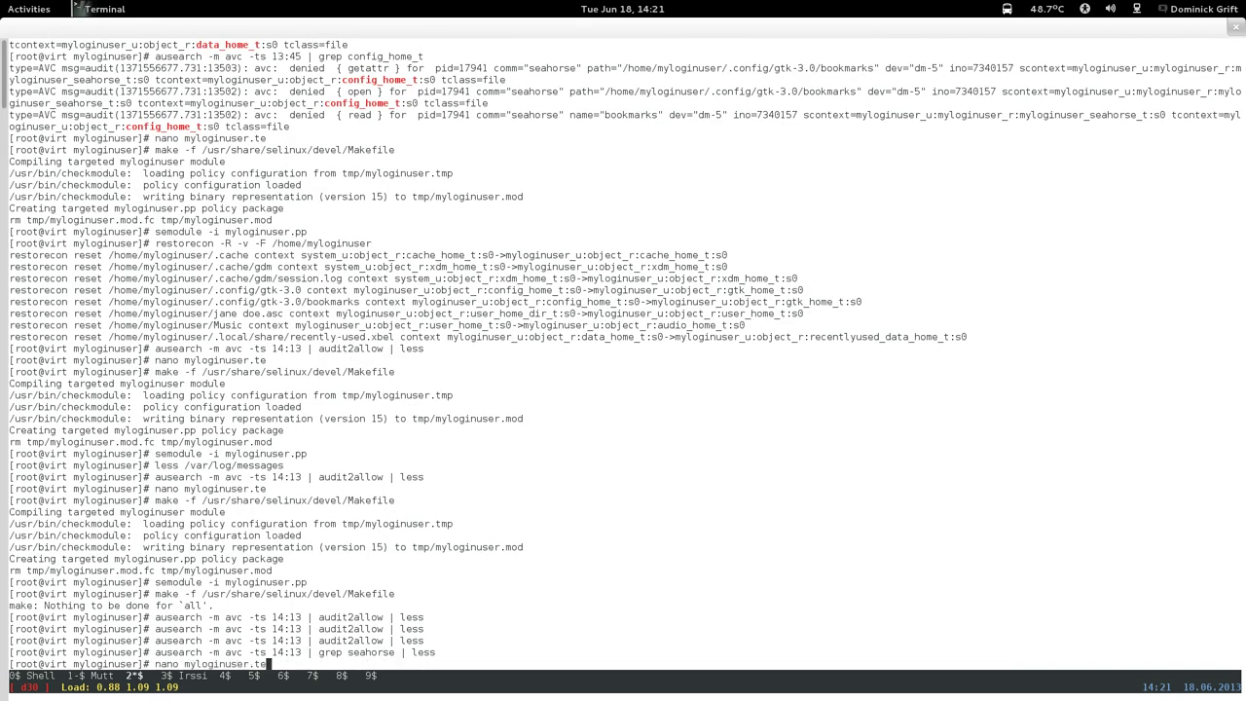
key(BackSpace)
text(fc)
key(Return)
Paste the askpass path at the end of the file, changing lib64 to lib.
key(ctrl+v)
key(ctrl+v)
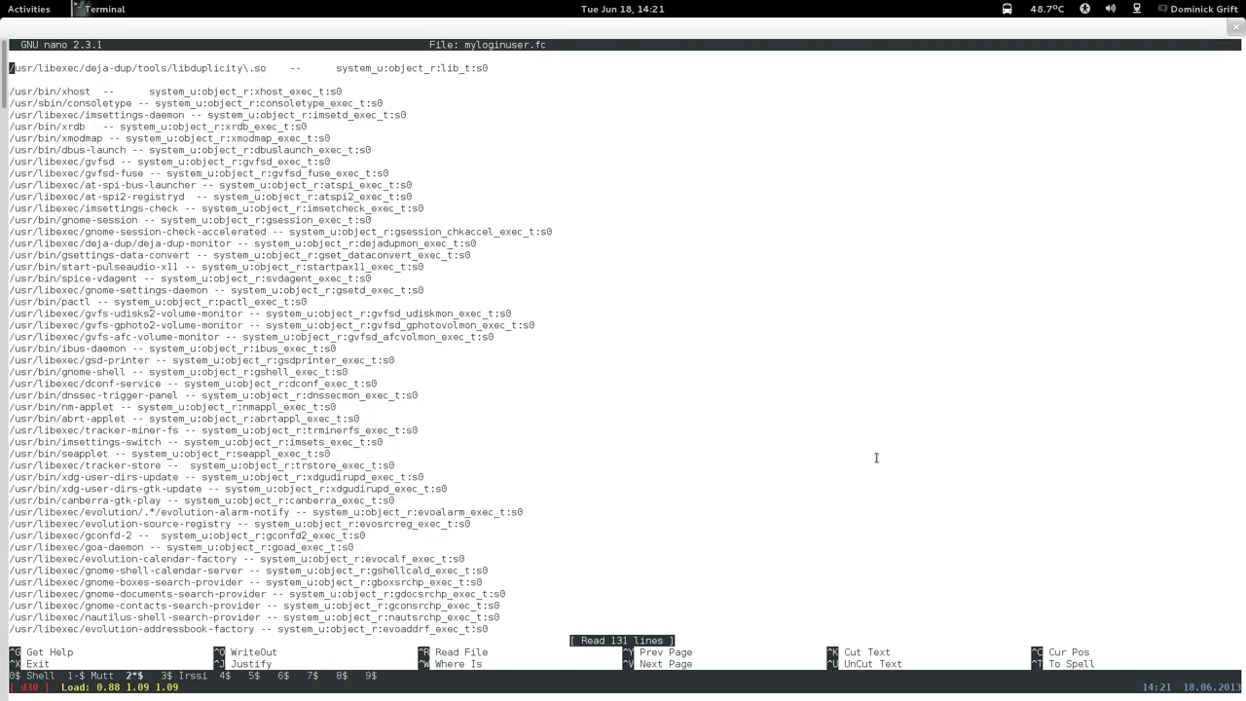
right_click(684, 518)
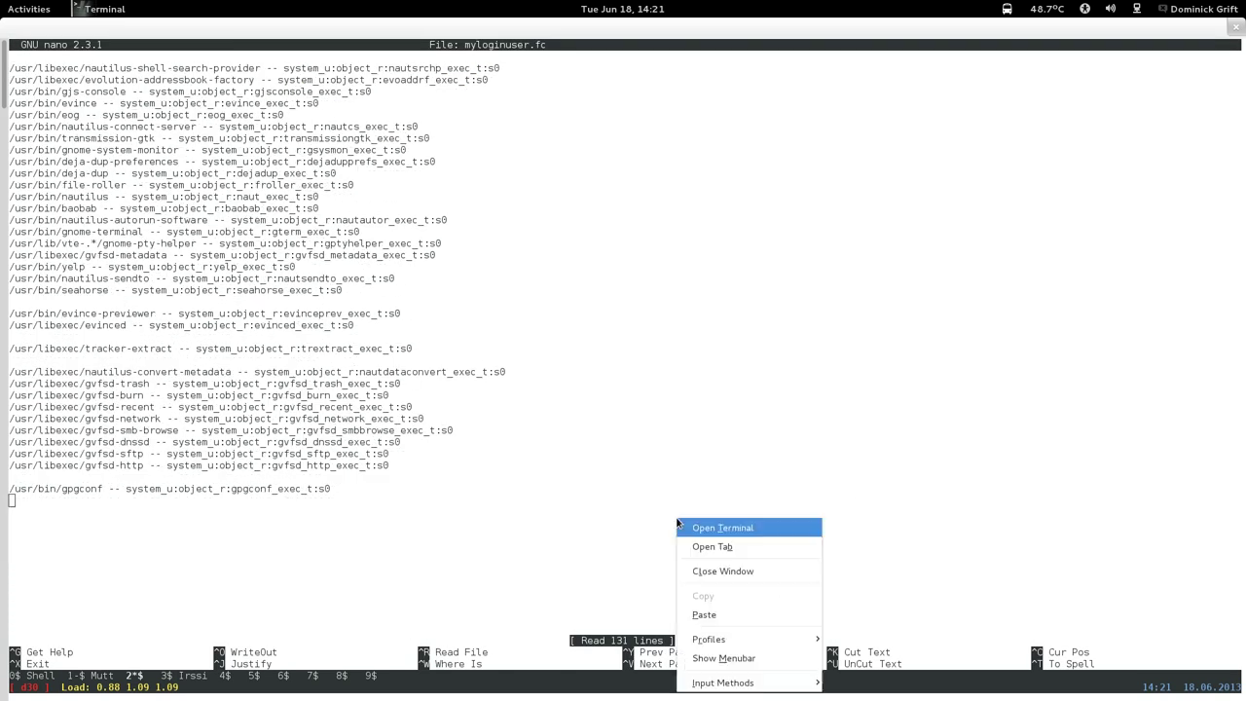
click(707, 606)
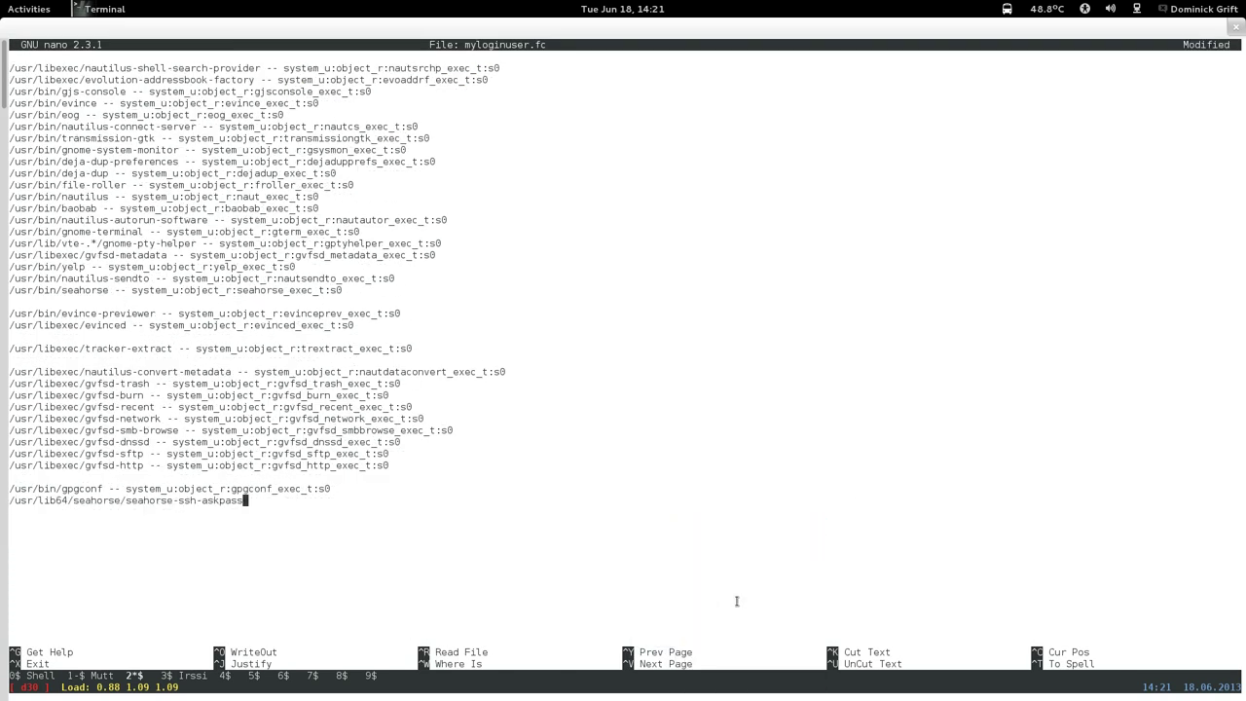
key(Left)
key(Left)
key(Left)
key(Left)
key(Left)
key(Left)
key(Left)
key(Left)
key(Left)
key(Left)
key(Left)
key(Left)
key(Left)
key(Left)
key(Left)
key(Left)
key(Left)
key(Left)
key(Left)
key(Left)
key(BackSpace)
key(BackSpace)
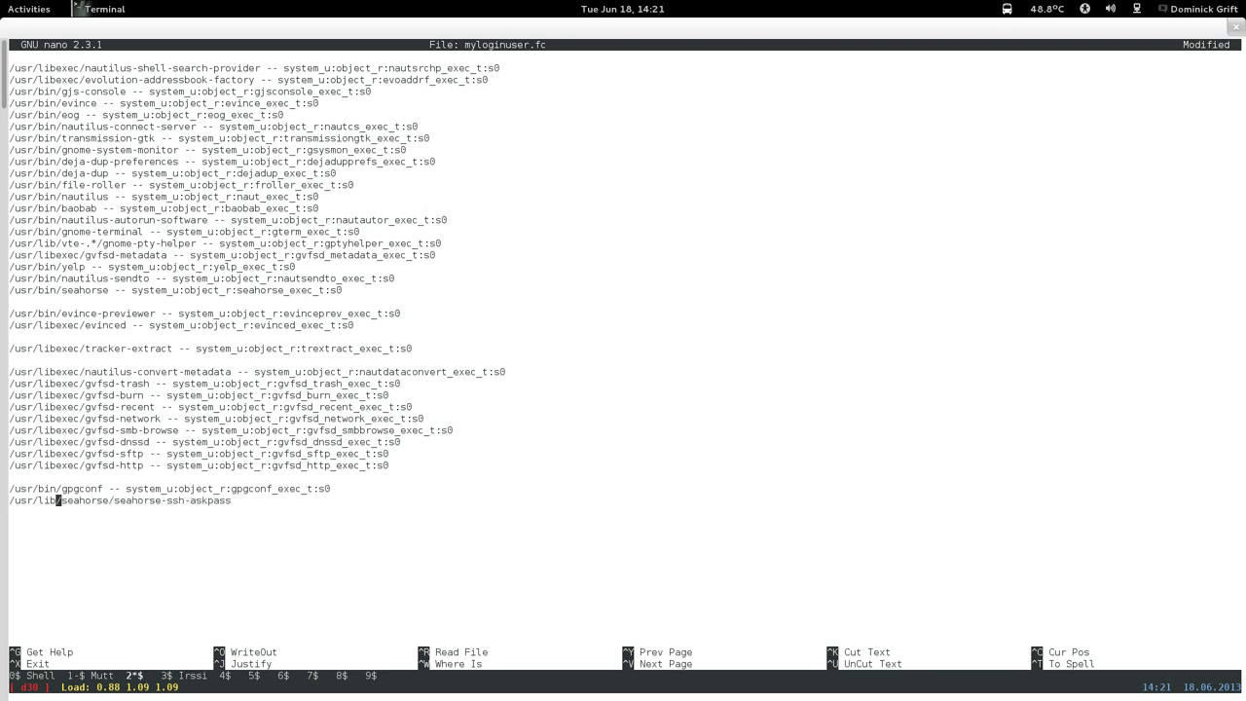
key(Right)
key(Right)
key(Right)
key(Right)
key(Right)
key(Right)
key(Right)
key(Right)
key(Right)
key(Right)
key(Right)
key(Right)
key(Right)
key(Right)
key(Right)
key(Right)
key(Right)
key(Right)
key(Right)
key(Right)
key(Left)
text(--)
Append the gpgconf line's context after the path, renamed to seahorse_askpass_exec_t.
drag(128, 491, 331, 490)
right_click(331, 490)
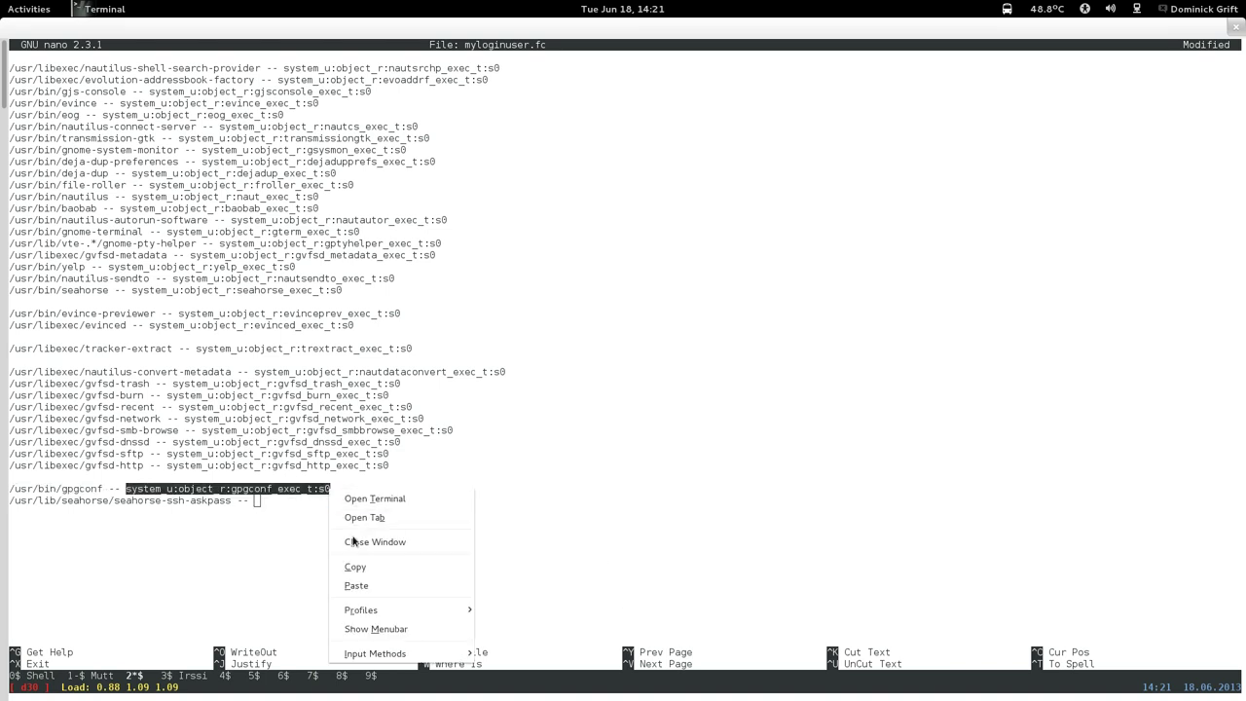
click(355, 567)
right_click(334, 516)
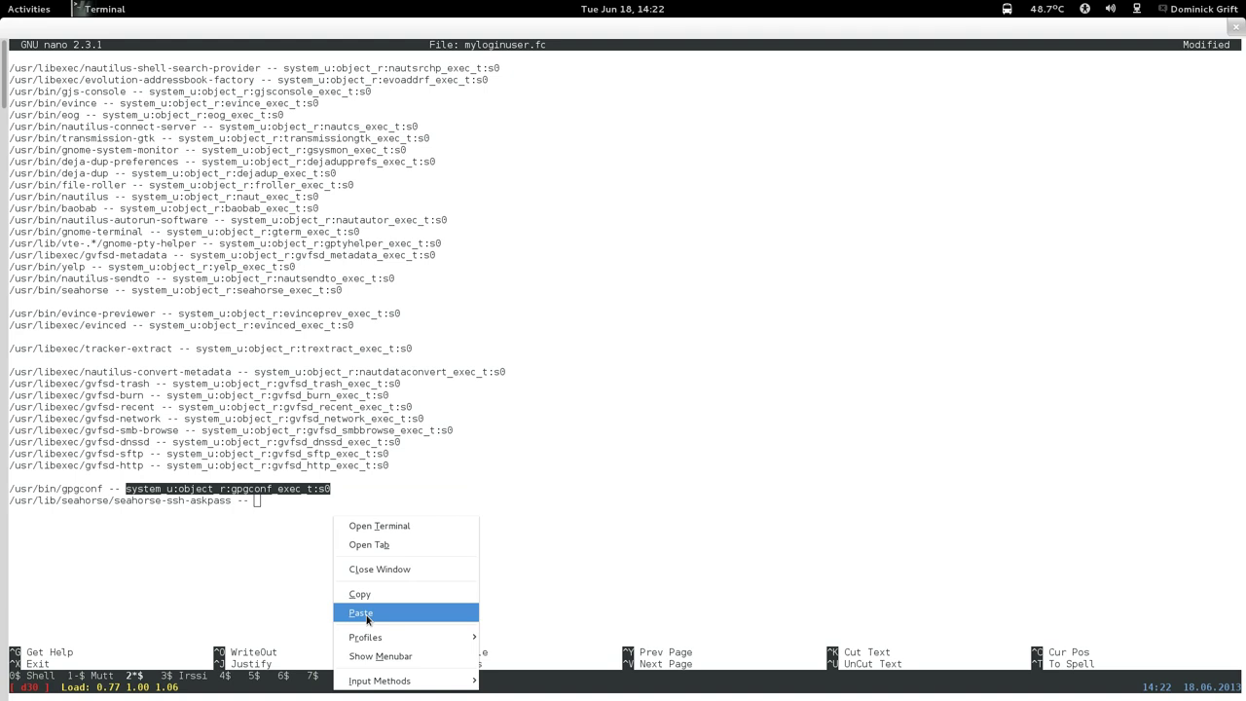
click(366, 615)
key(Left)
key(Left)
key(Left)
key(Left)
key(Left)
key(Left)
key(Left)
key(Left)
key(Left)
key(Left)
key(Left)
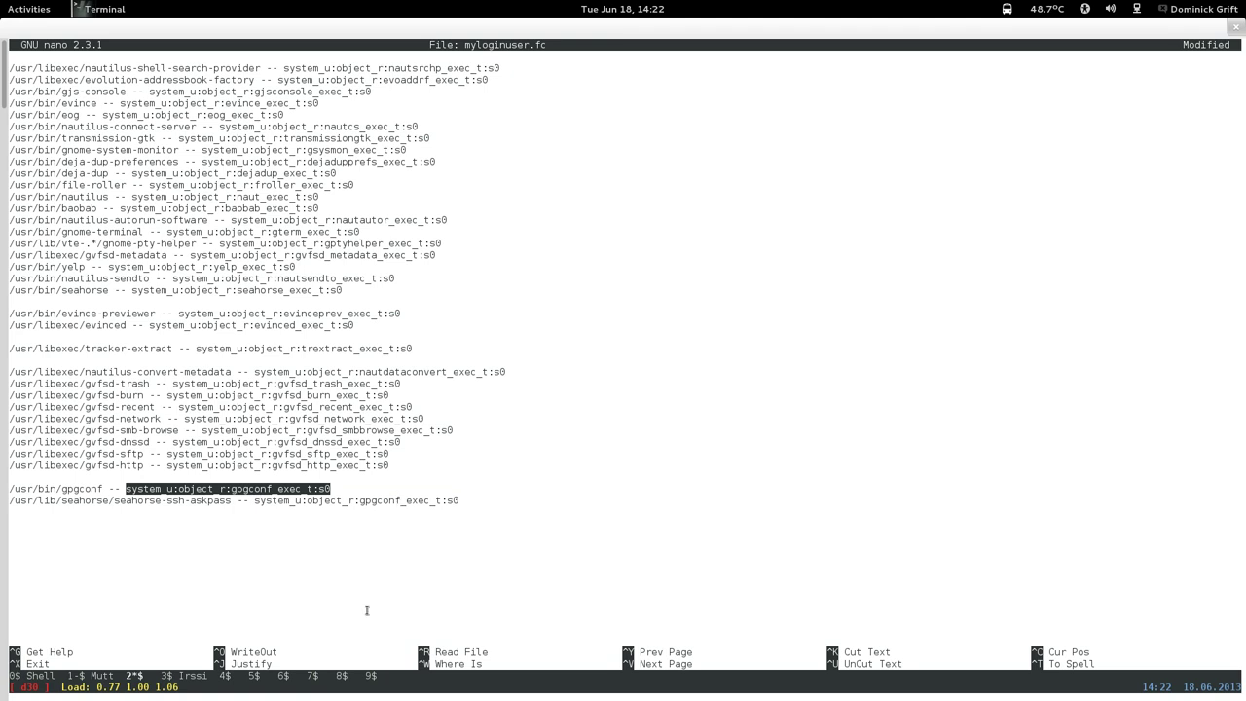
key(BackSpace)
key(BackSpace)
key(BackSpace)
key(BackSpace)
key(BackSpace)
key(BackSpace)
key(BackSpace)
key(BackSpace)
text(seahorse_askpass)
Copy the seahorse_askpass type name for reuse and exit nano.
click(365, 604)
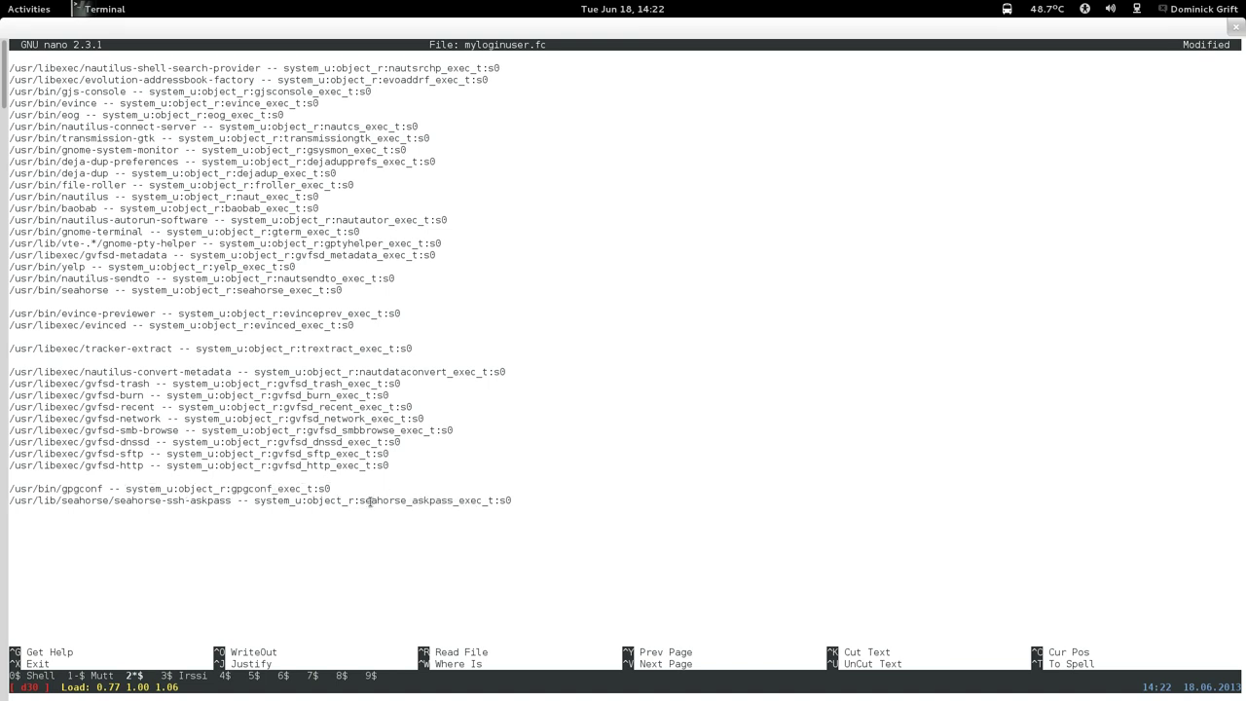
drag(360, 500, 456, 501)
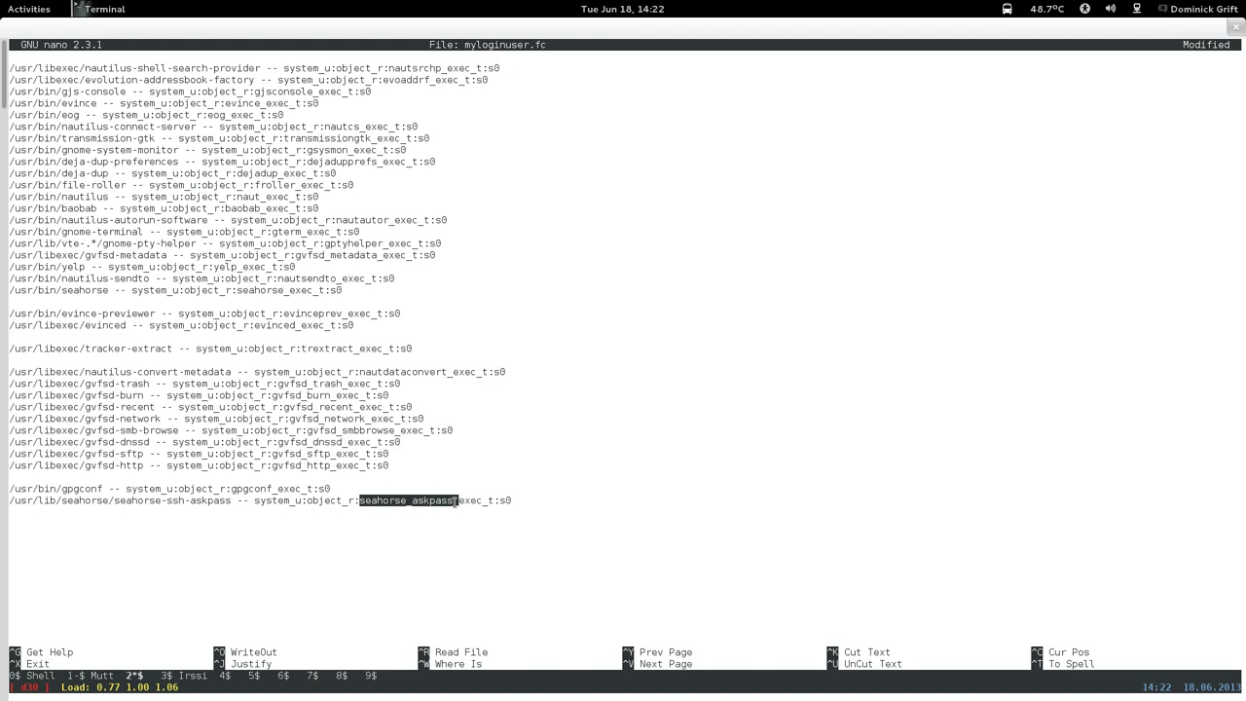
right_click(452, 503)
click(478, 572)
key(ctrl+x)
Save myloginuser.fc and open myloginuser.te in nano.
key(y)
key(Return)
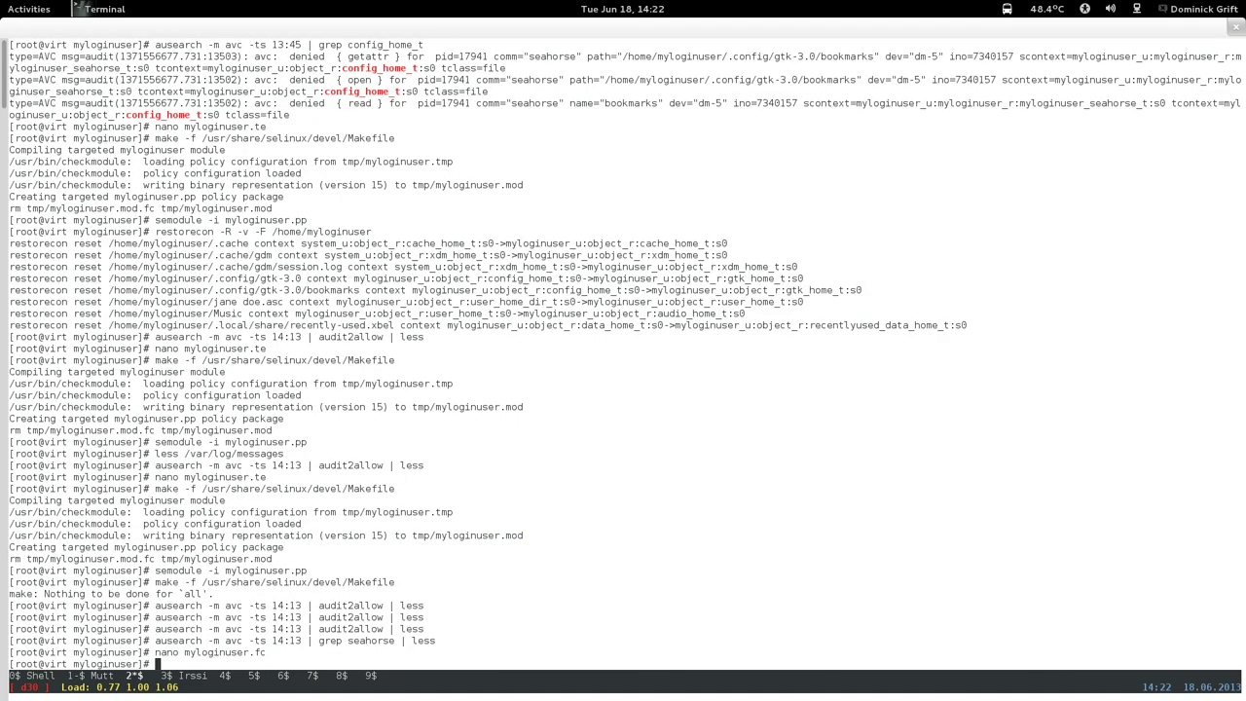
key(Up)
key(BackSpace)
key(BackSpace)
text(te)
key(Return)
Add a '# seahorse askpass' heading at the end of myloginuser.te.
key(Page_Down)
key(Page_Down)
key(Page_Down)
key(Page_Down)
key(Page_Down)
key(Page_Down)
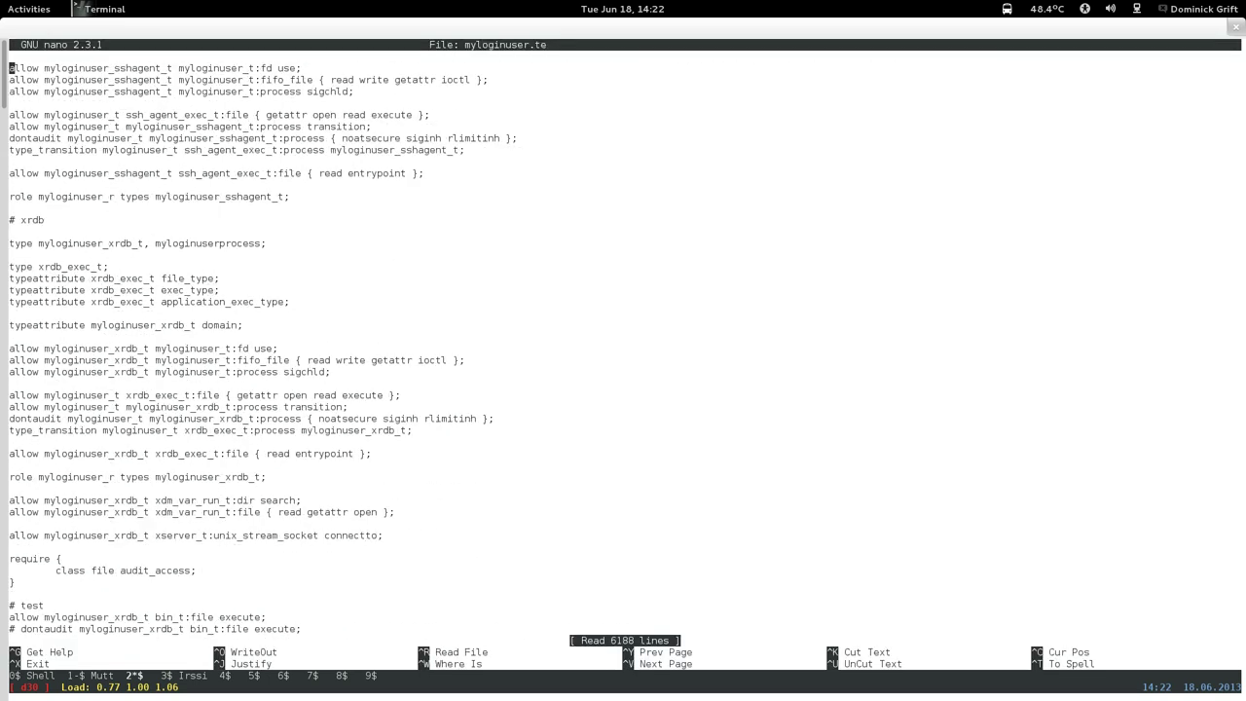
key(Page_Down)
key(Page_Down)
key(Page_Down)
key(Page_Down)
key(Page_Down)
key(Page_Down)
key(Page_Down)
key(Page_Down)
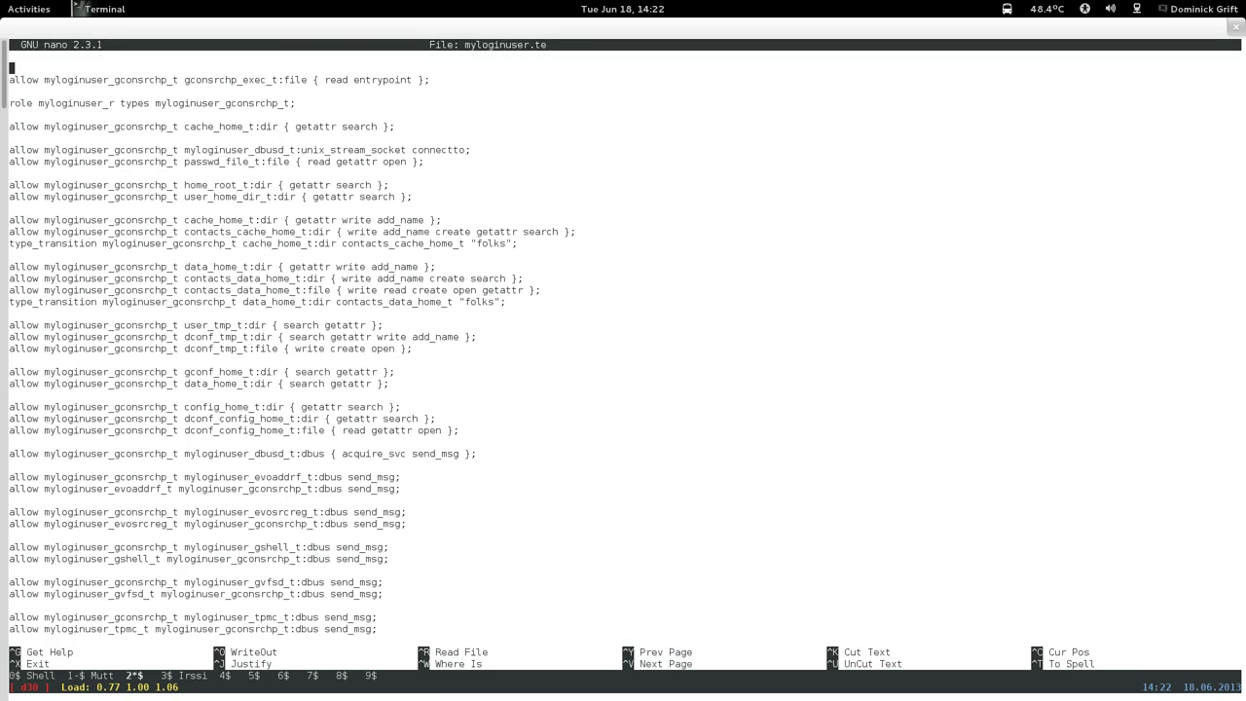
key(Page_Down)
key(Page_Down)
key(Page_Down)
key(Page_Down)
key(Page_Down)
key(Page_Down)
key(Page_Down)
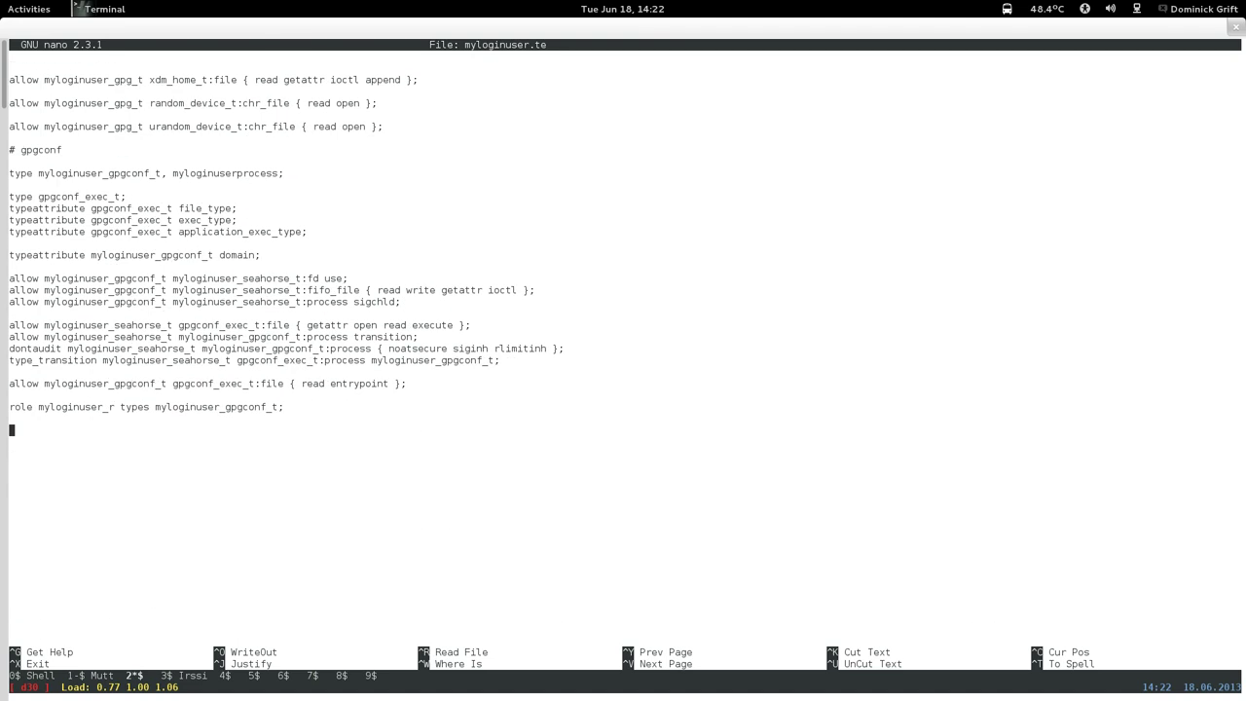
text(# seahorse askpass)
key(Return)
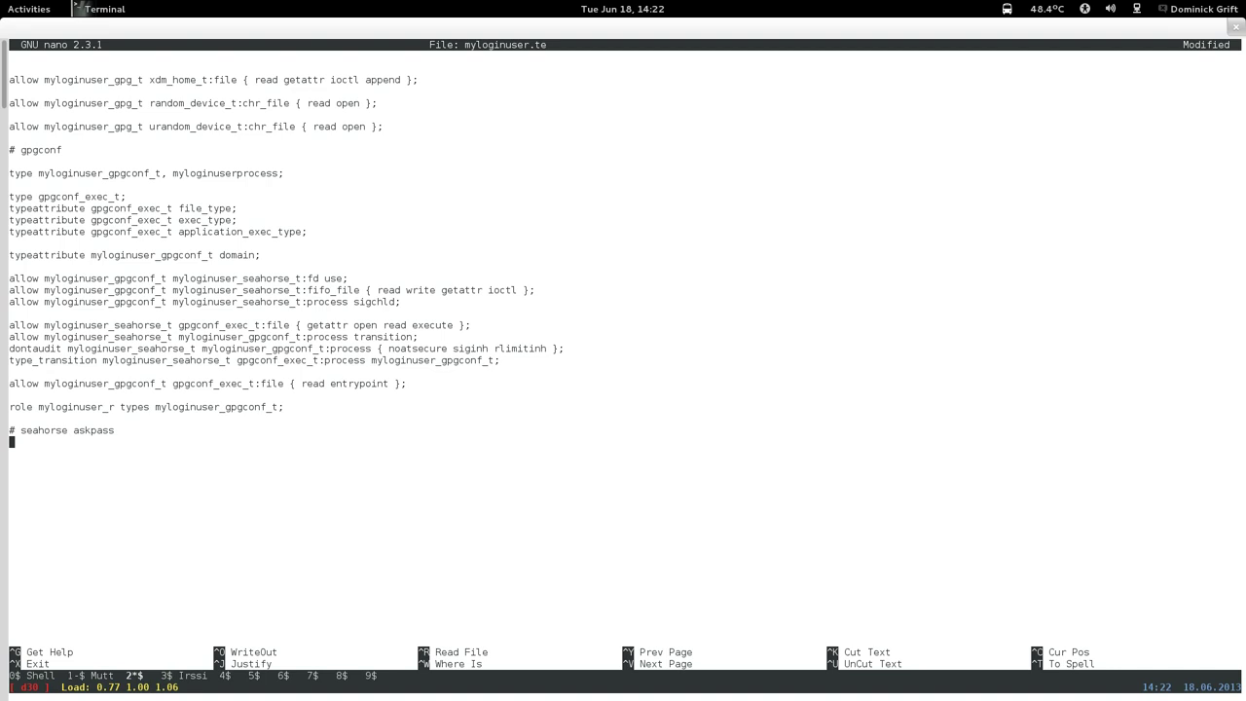
key(Return)
Duplicate the gpgconf rule block beneath the '# seahorse askpass' heading.
drag(11, 173, 416, 410)
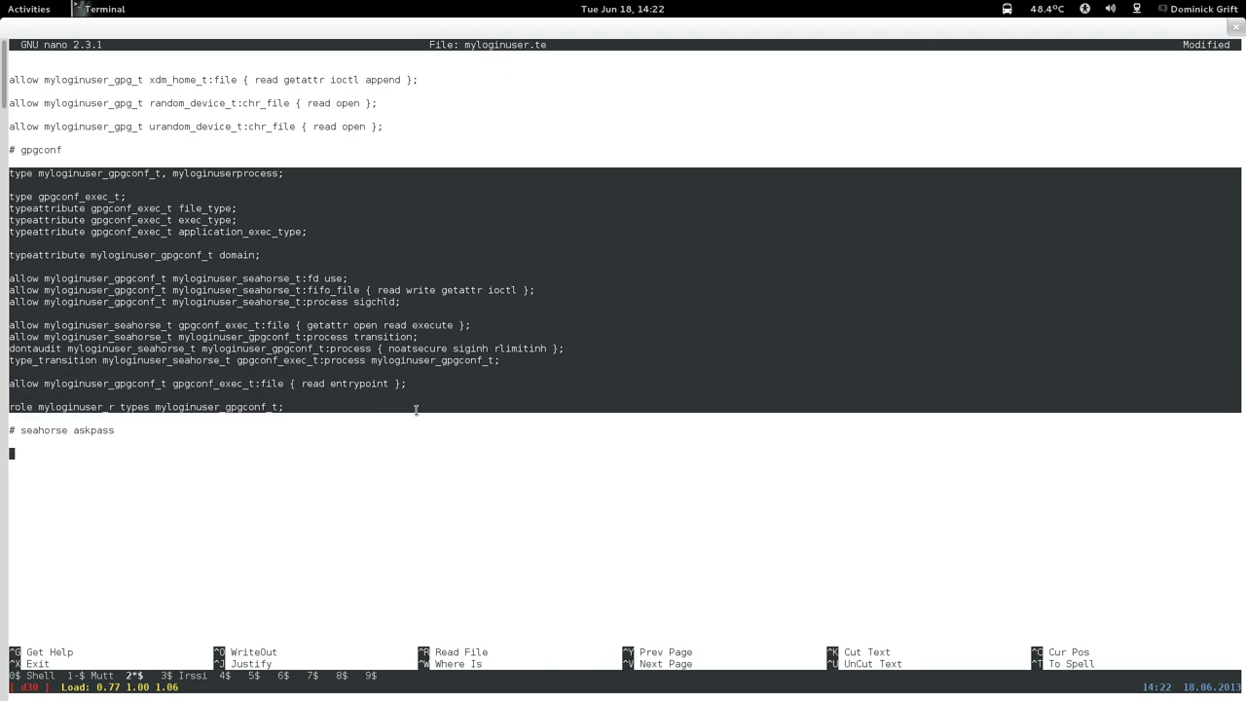
right_click(426, 339)
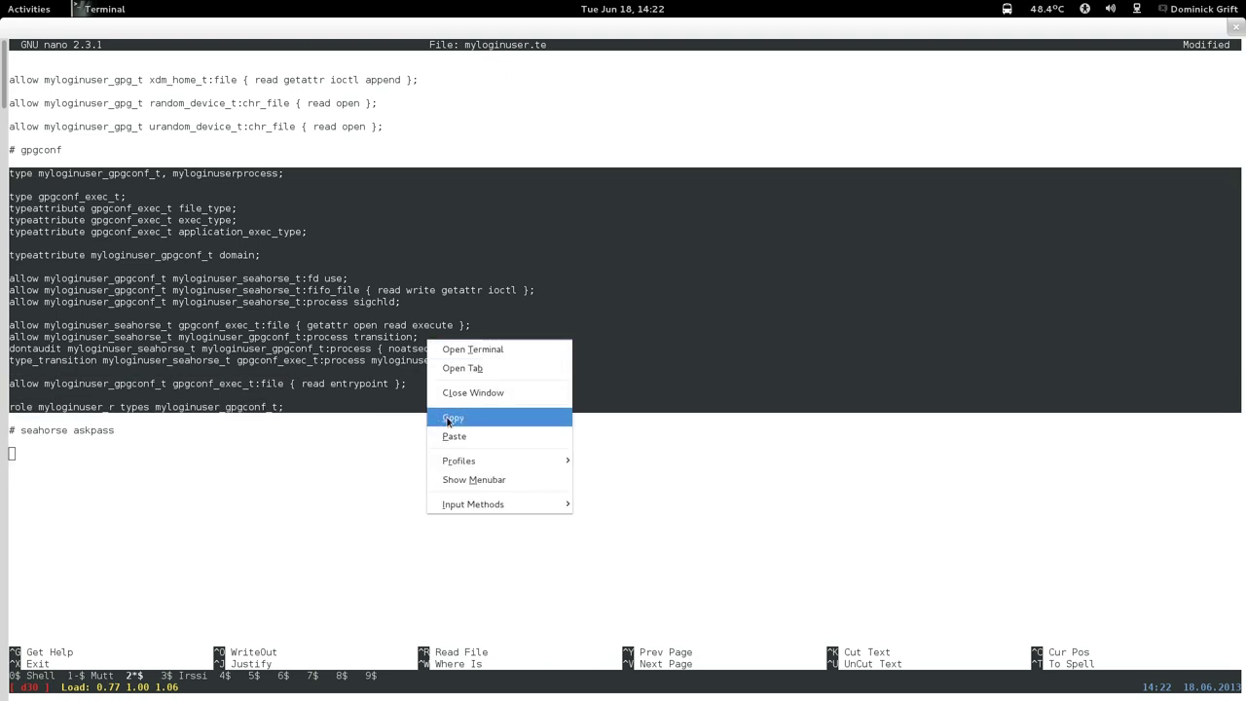
click(448, 419)
click(148, 492)
right_click(149, 491)
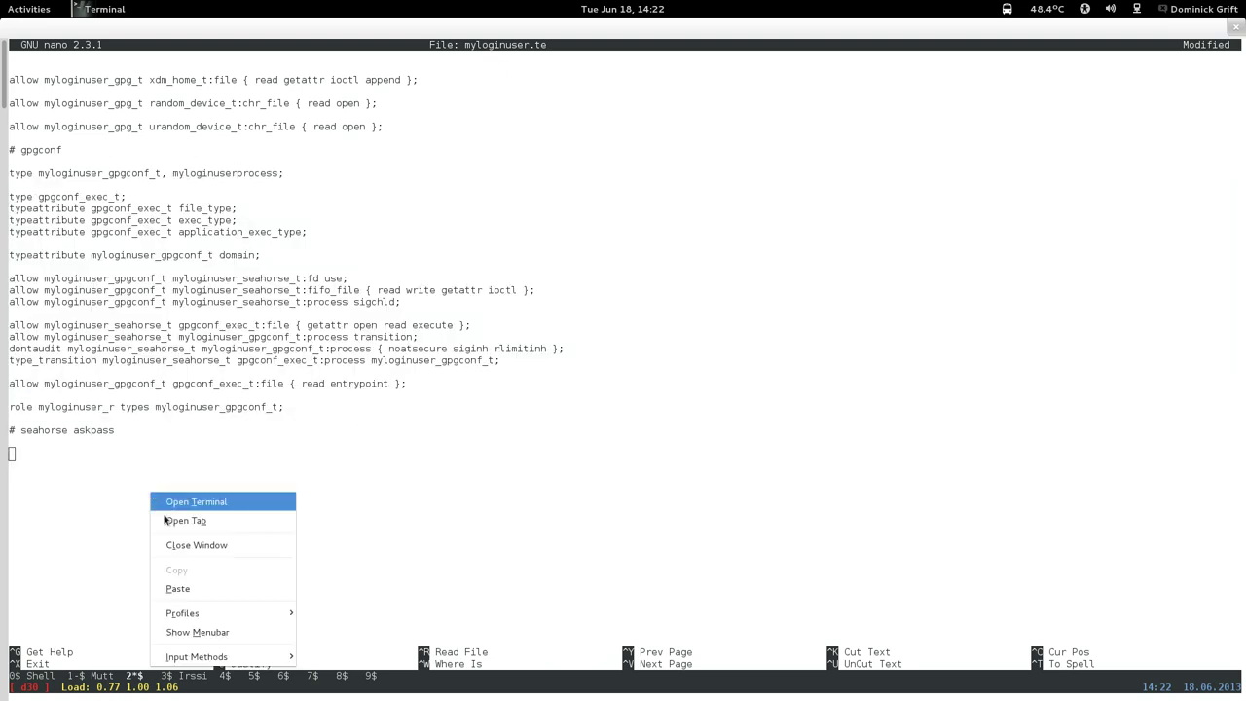
click(192, 588)
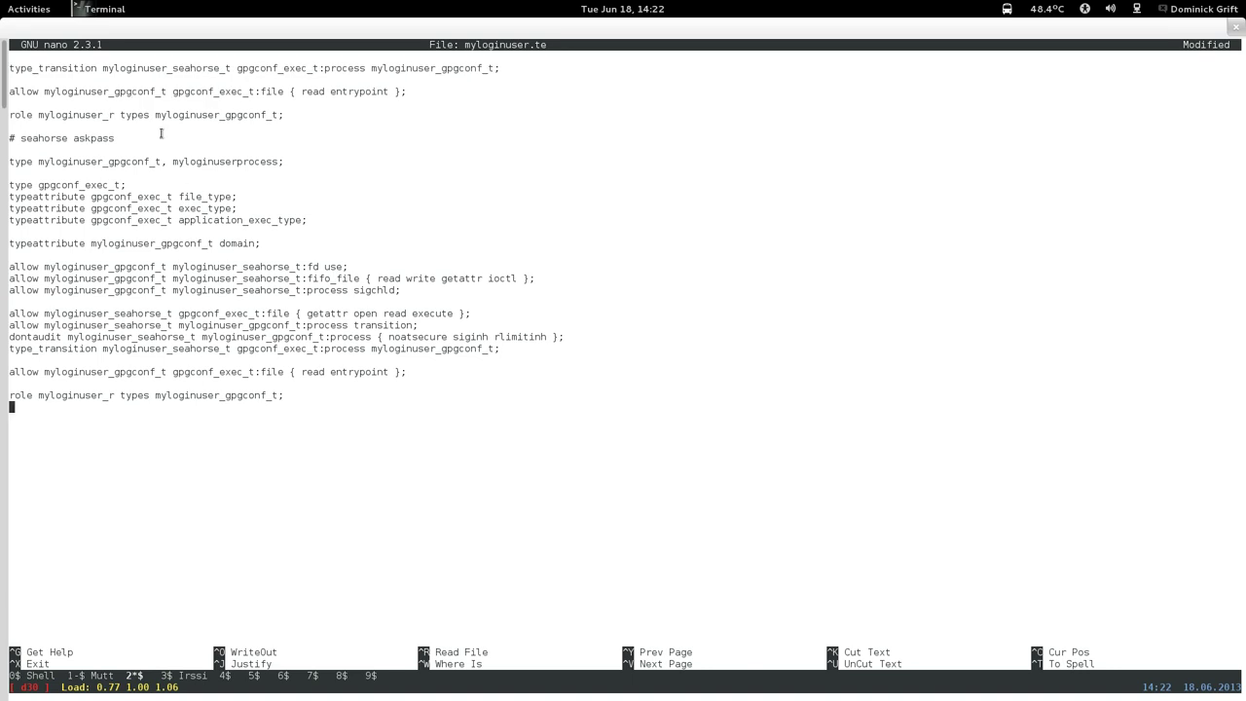
Insert a '# ssh keygen' heading above the seahorse askpass section.
key(Up)
key(Up)
key(Up)
key(Up)
key(Up)
key(Up)
key(Up)
key(Up)
key(Up)
key(Up)
key(Up)
key(Up)
key(Up)
key(Up)
key(Up)
key(Up)
key(Up)
key(Up)
key(Up)
key(Up)
key(Up)
key(Up)
key(Up)
key(Up)
key(Return)
key(Return)
key(Up)
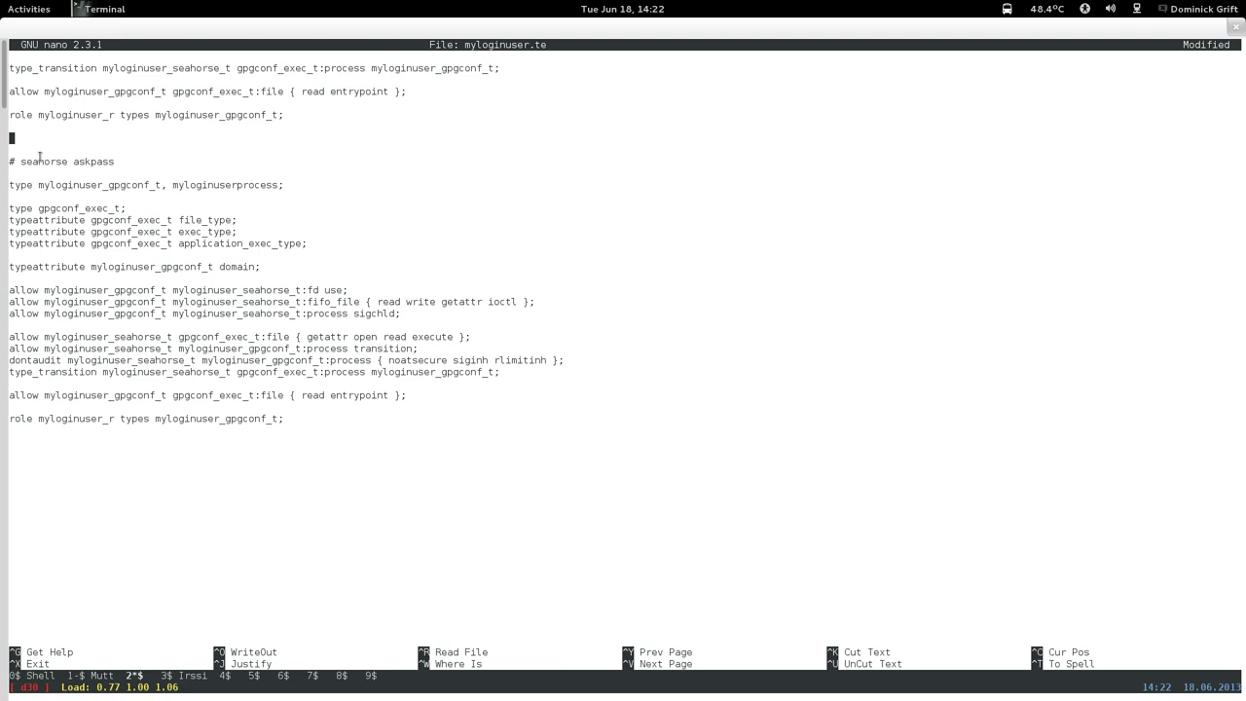
text(# ssh keygen)
key(Up)
key(Up)
key(Up)
key(Up)
key(Up)
key(Up)
key(Up)
key(Up)
key(Up)
key(Up)
key(Up)
key(Up)
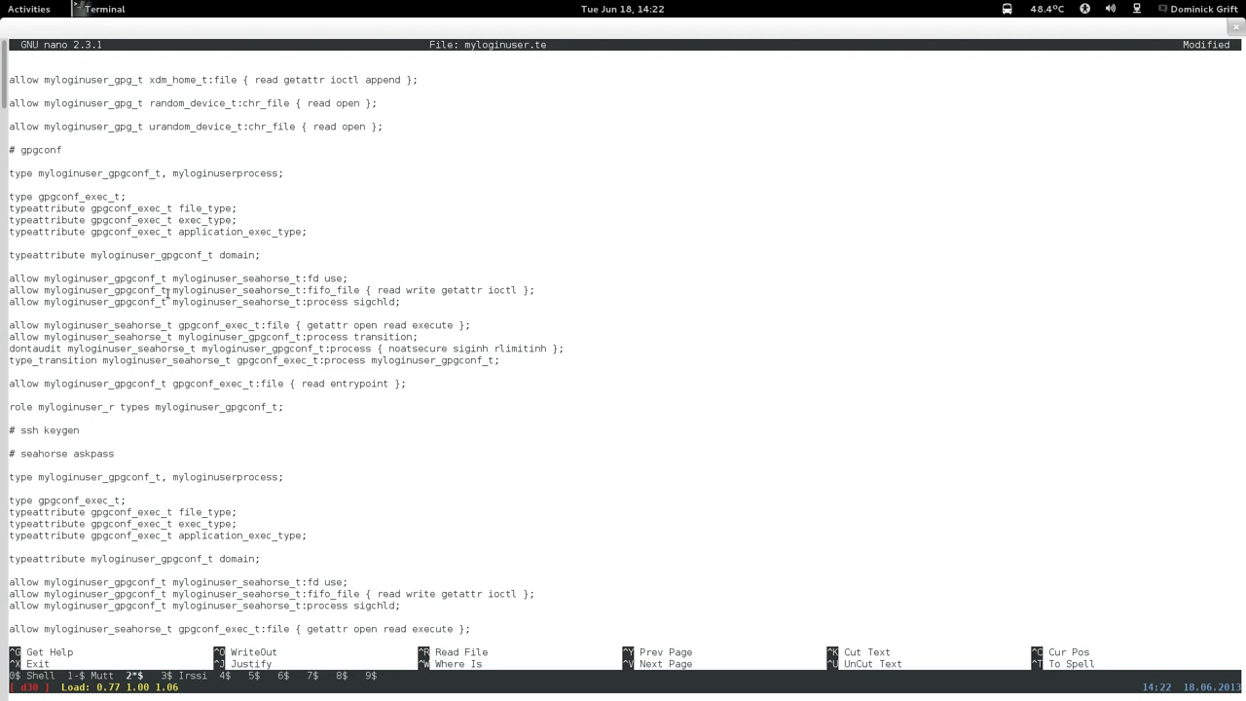
key(Up)
key(Up)
key(Up)
key(Up)
key(Up)
key(Up)
key(Up)
key(Up)
key(Up)
key(Up)
key(Up)
key(Up)
key(Up)
key(Up)
key(Up)
key(Up)
key(Up)
key(Up)
key(Up)
key(Up)
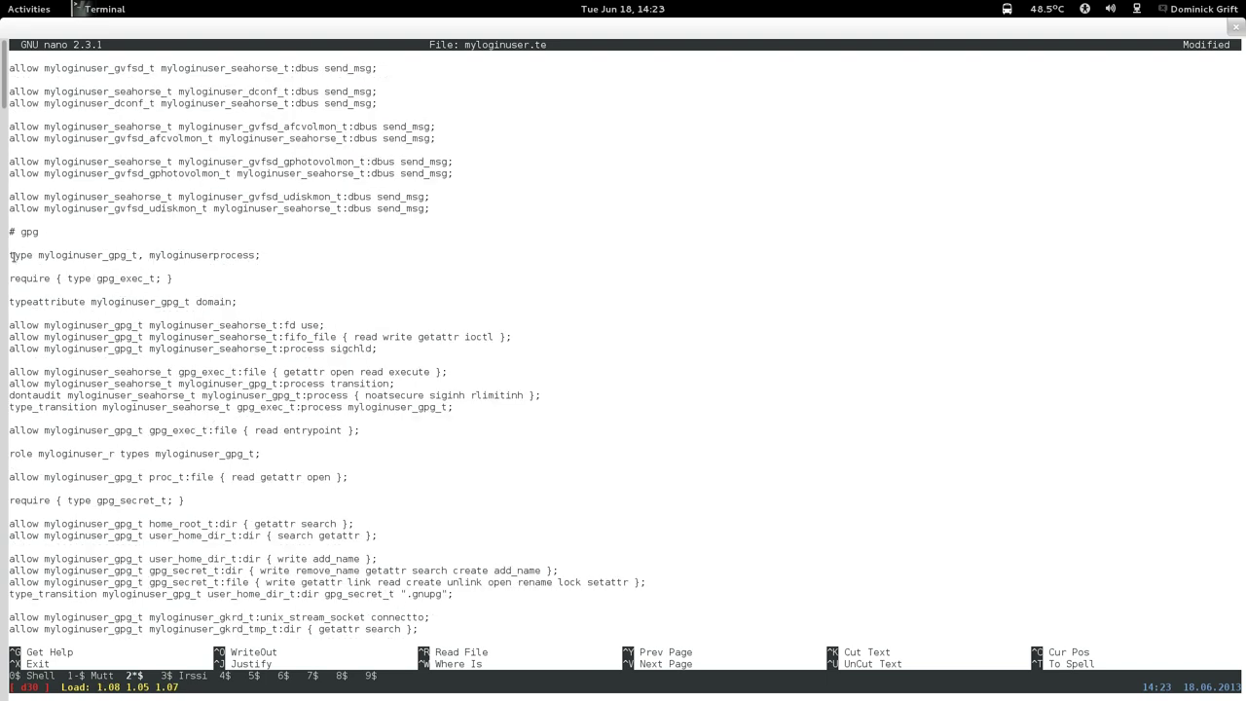
Paste a copy of the gpg rule block under '# ssh keygen' and remove the surplus blank line.
drag(11, 255, 422, 457)
right_click(438, 389)
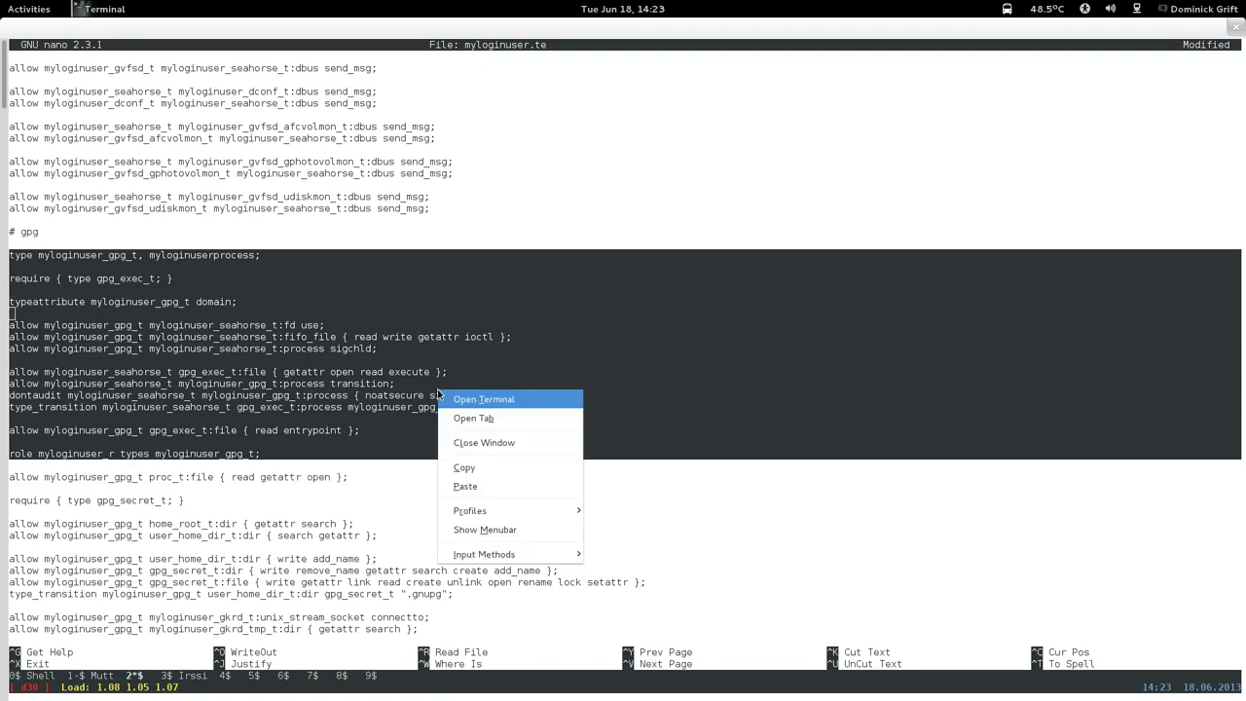
click(464, 467)
scroll(452, 456, down, 16)
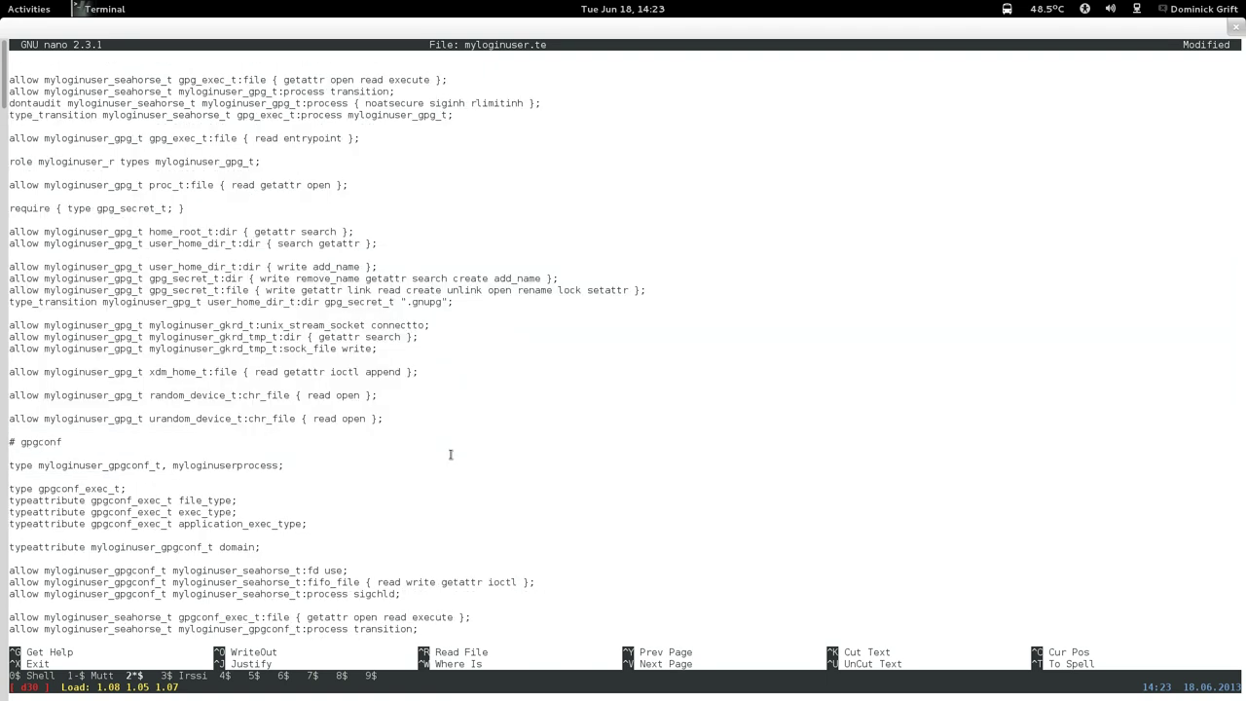
scroll(449, 454, down, 8)
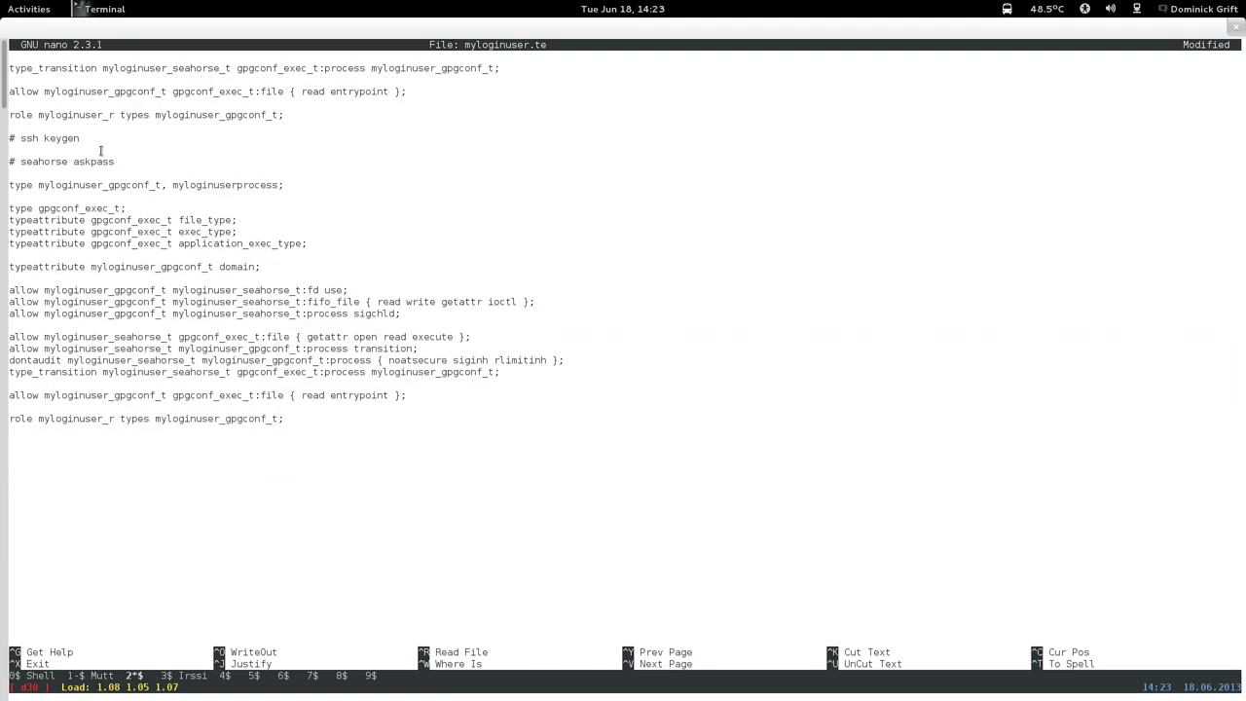
key(Up)
key(Up)
key(Up)
key(Up)
key(Up)
key(Up)
key(Up)
key(Up)
key(Up)
key(Up)
key(Up)
key(Up)
key(Up)
key(Up)
key(Up)
key(Up)
key(Return)
key(Return)
right_click(194, 176)
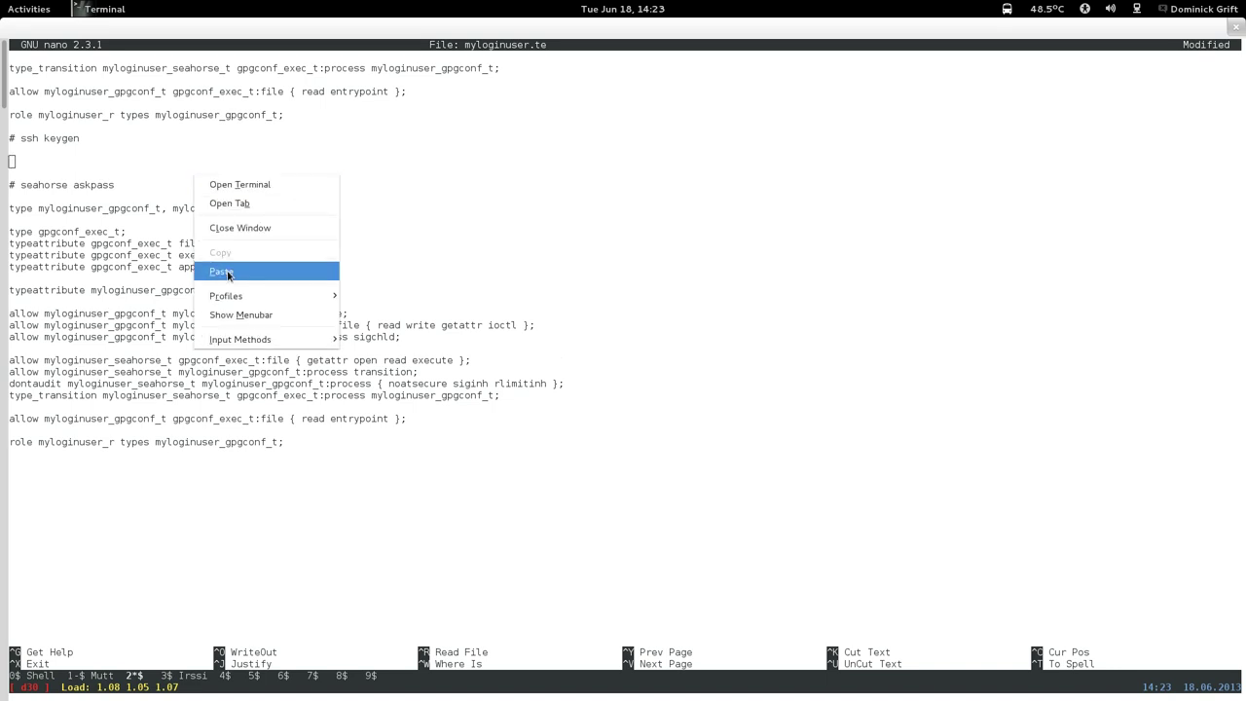
click(229, 273)
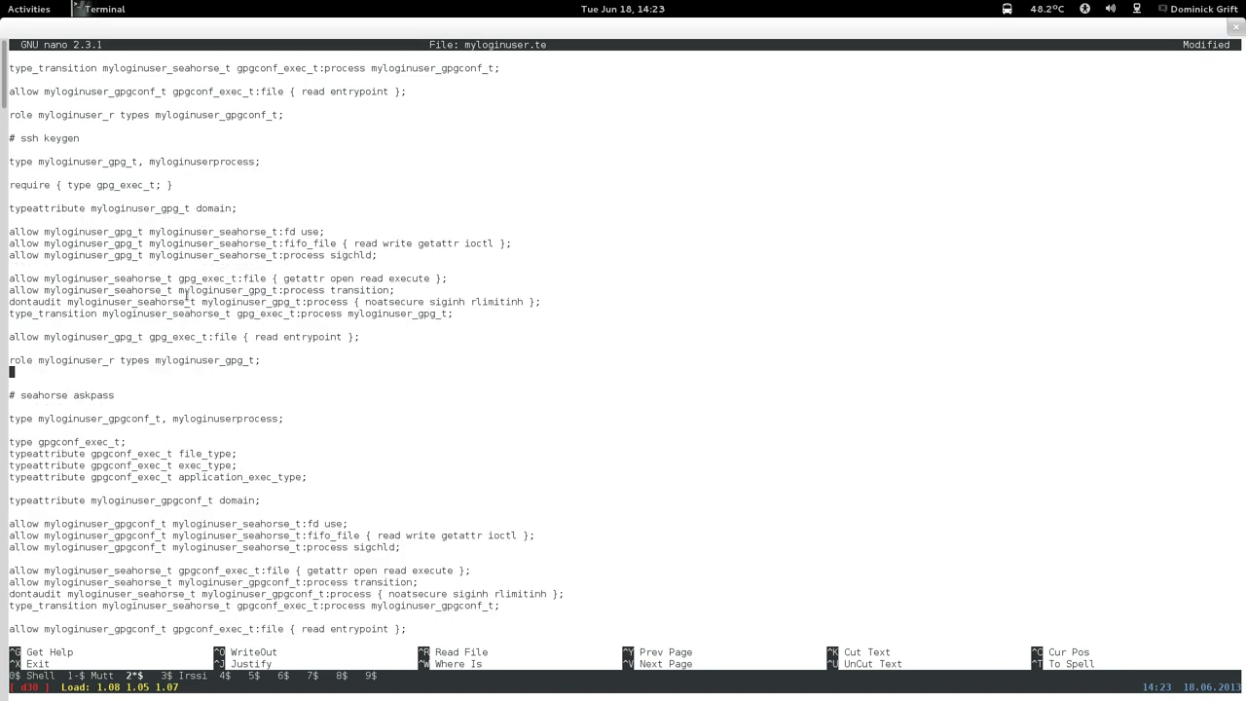
key(Down)
key(Delete)
key(Up)
key(Up)
key(Up)
key(Up)
key(Up)
key(Up)
key(Up)
key(Up)
key(Up)
key(Up)
key(Up)
key(Up)
key(Up)
key(Up)
key(Up)
key(Up)
key(Up)
key(Up)
key(Up)
key(Up)
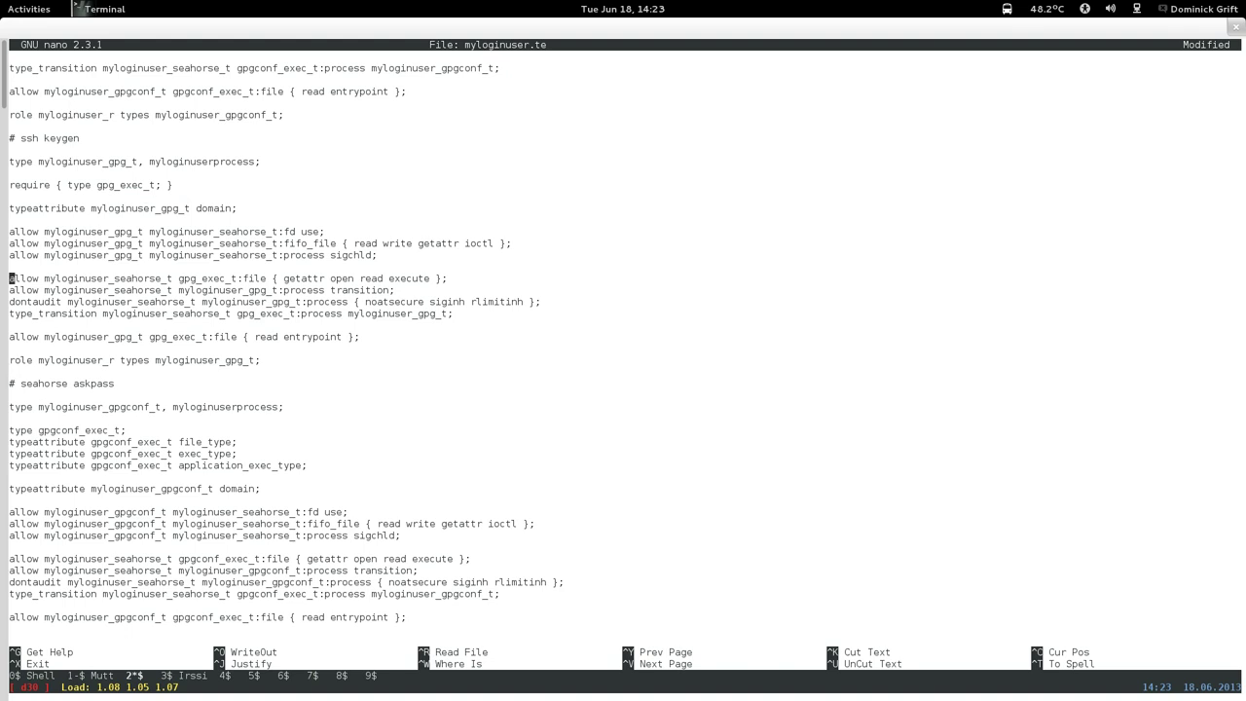
Rename the type declaration to myloginuser_sshkeygen_t and copy 'sshkeygen' for reuse.
key(Down)
key(Right)
key(Right)
key(Right)
key(Right)
key(Right)
key(Right)
key(Right)
key(Right)
key(Right)
key(Right)
key(Right)
key(Right)
key(Right)
key(Right)
key(Right)
key(Right)
key(Right)
key(Right)
key(Right)
key(Right)
key(BackSpace)
key(BackSpace)
key(BackSpace)
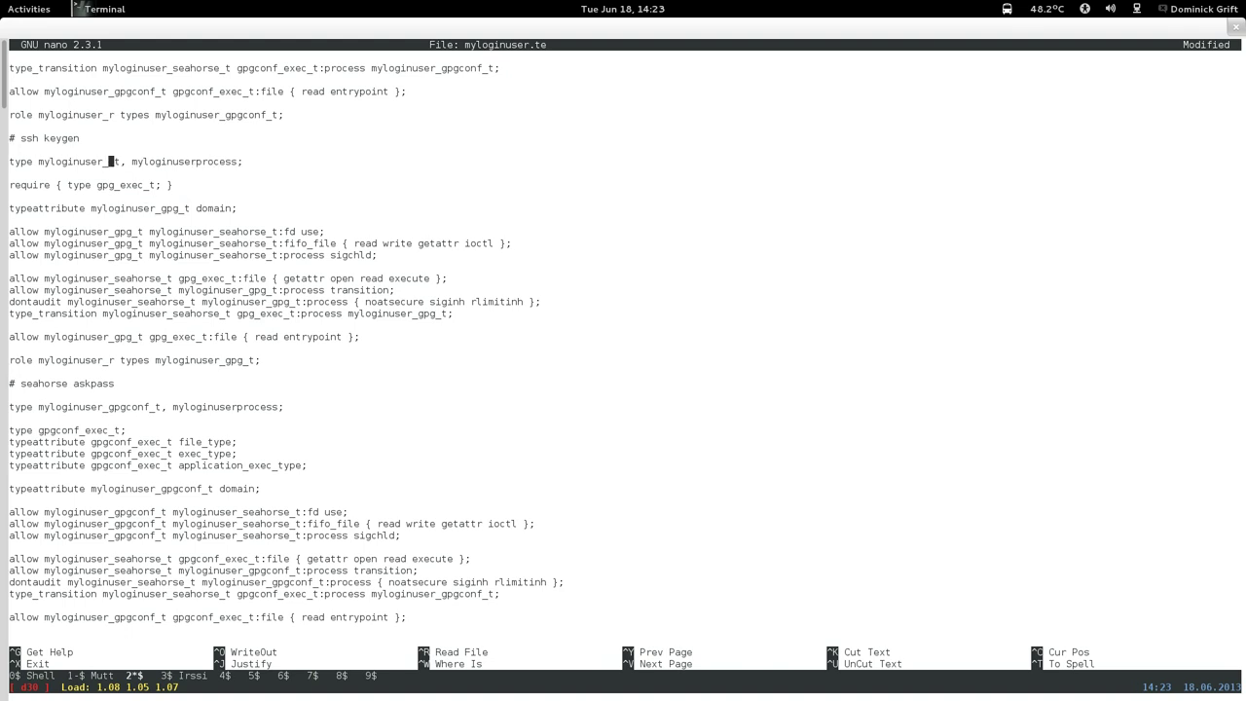
text(ssh_keygen)
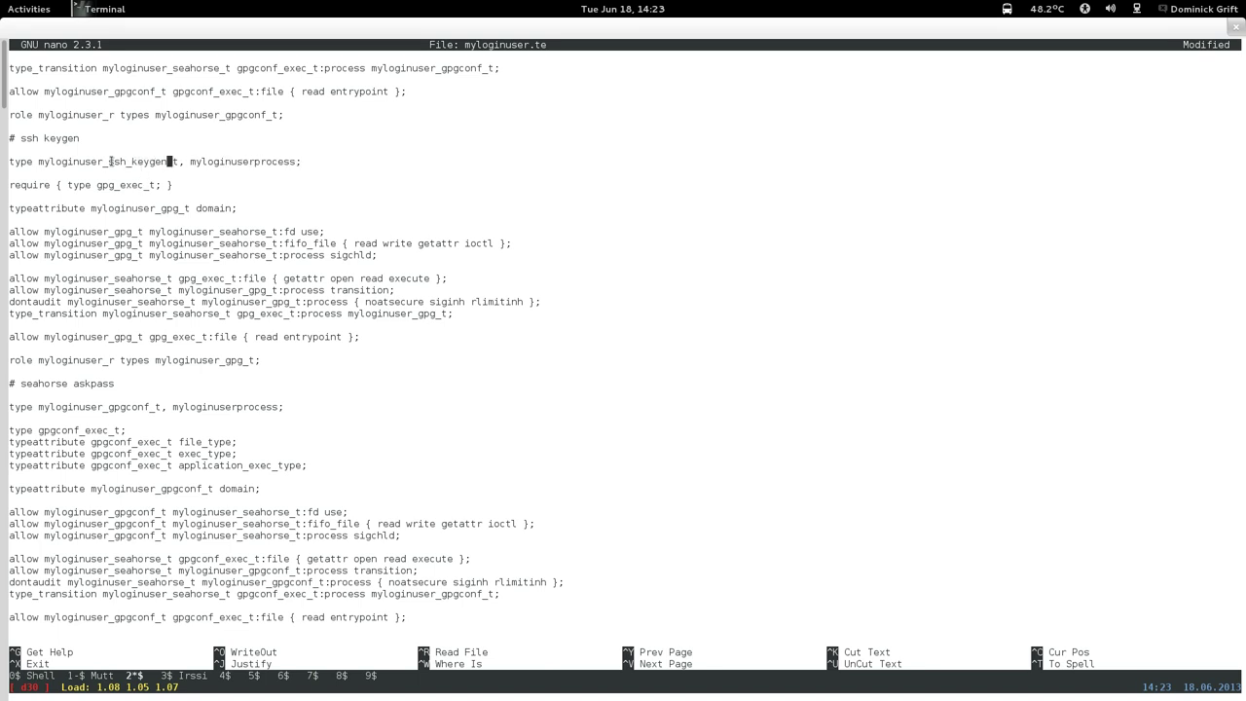
key(Left)
key(Left)
key(Left)
key(Left)
key(Left)
key(Left)
key(BackSpace)
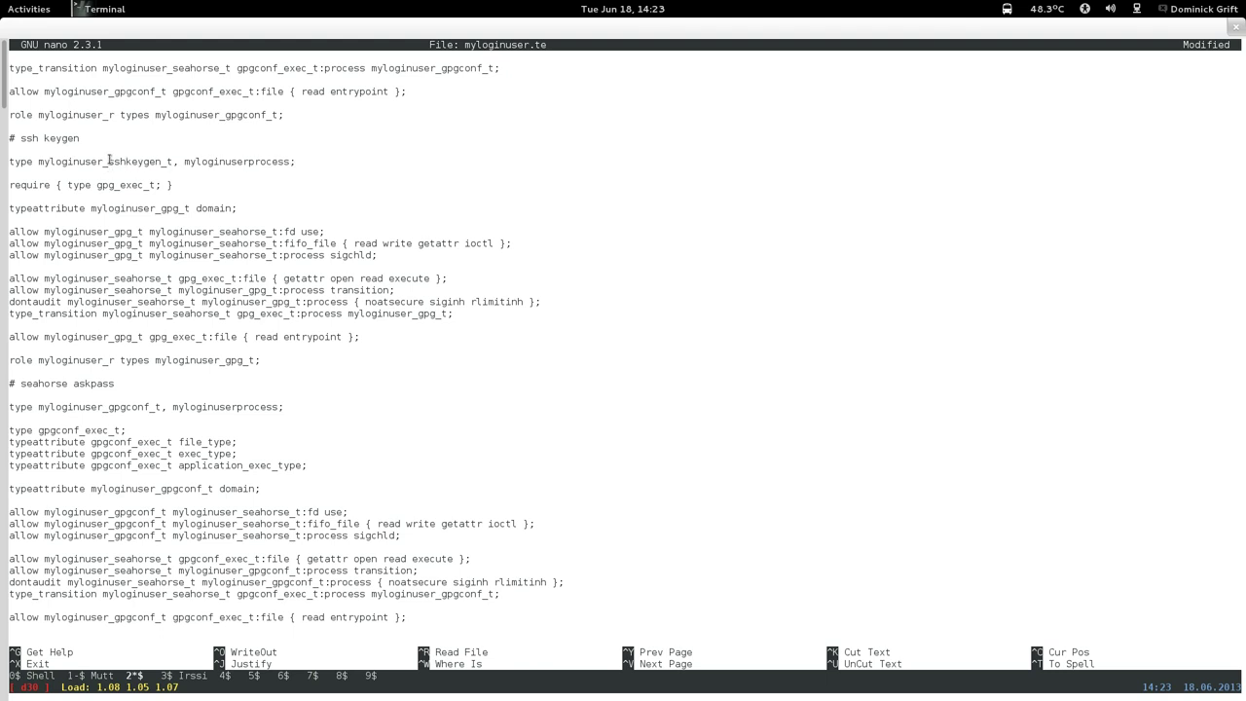
drag(110, 160, 158, 161)
right_click(159, 161)
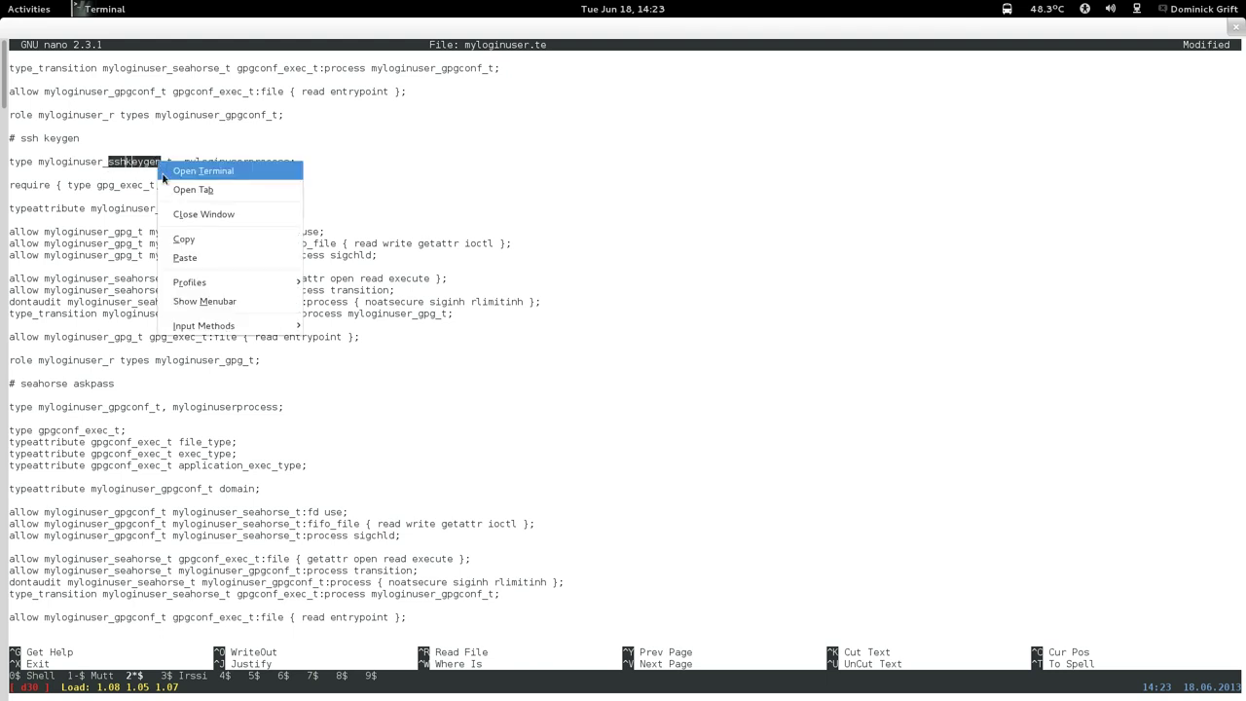
click(182, 239)
Change the require line to ssh_keygen_exec_t and the typeattribute line to sshkeygen.
key(Down)
key(Left)
key(Left)
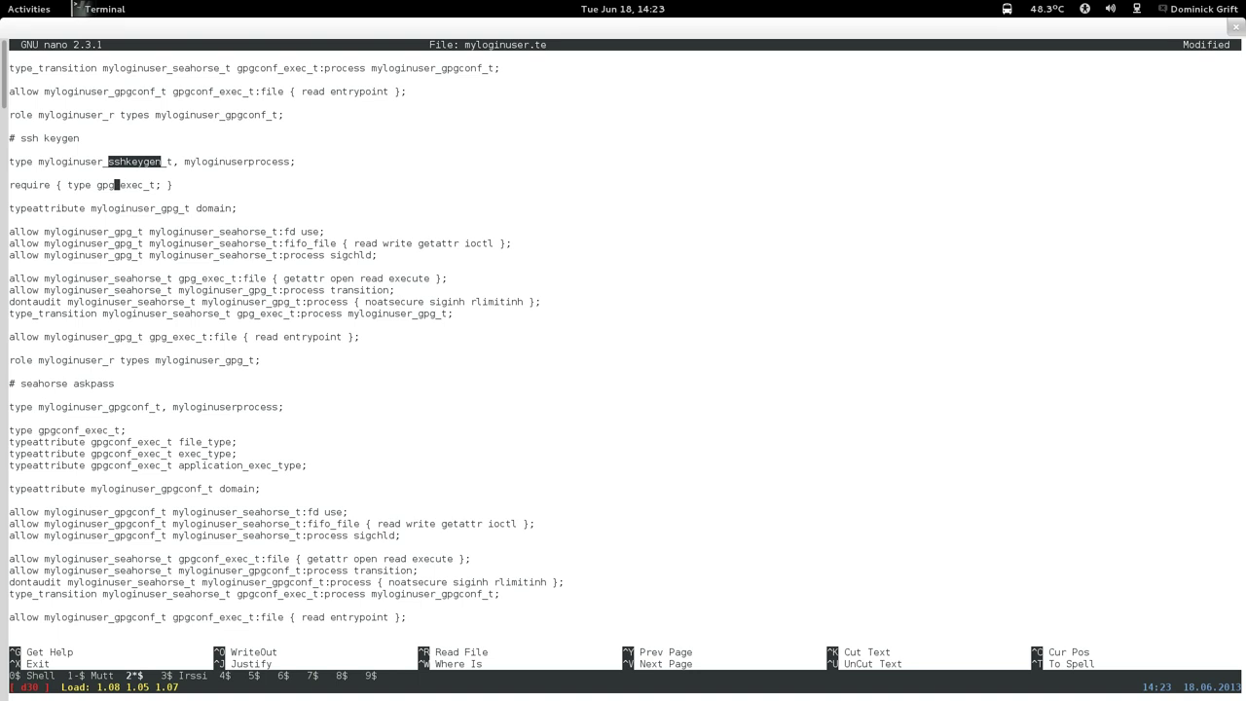
key(BackSpace)
key(BackSpace)
key(BackSpace)
text(ssh_keygen)
key(Down)
key(Down)
key(Right)
key(Right)
key(Right)
key(Right)
key(BackSpace)
key(BackSpace)
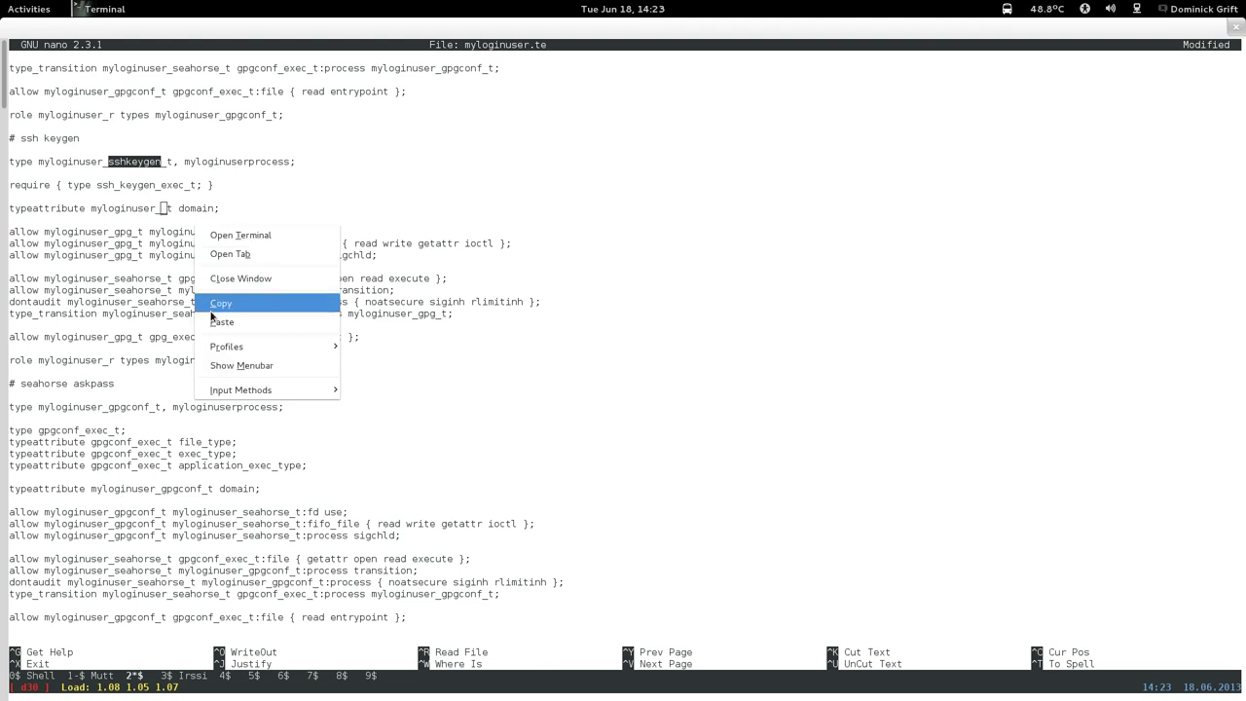
click(222, 321)
Replace gpg with sshkeygen in the fd use and fifo_file rules.
key(Down)
key(Left)
key(Left)
key(Left)
key(Left)
key(Left)
key(Left)
key(Left)
key(Left)
key(Left)
key(Left)
key(Left)
key(Left)
key(Left)
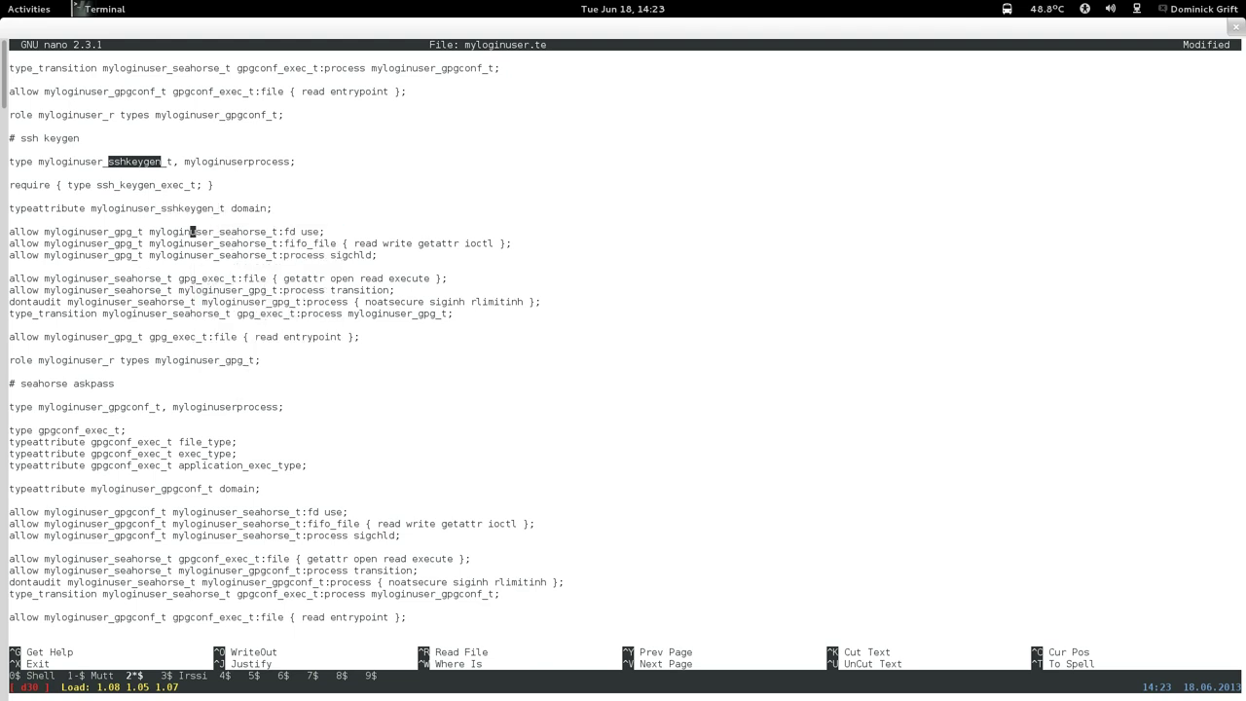
key(BackSpace)
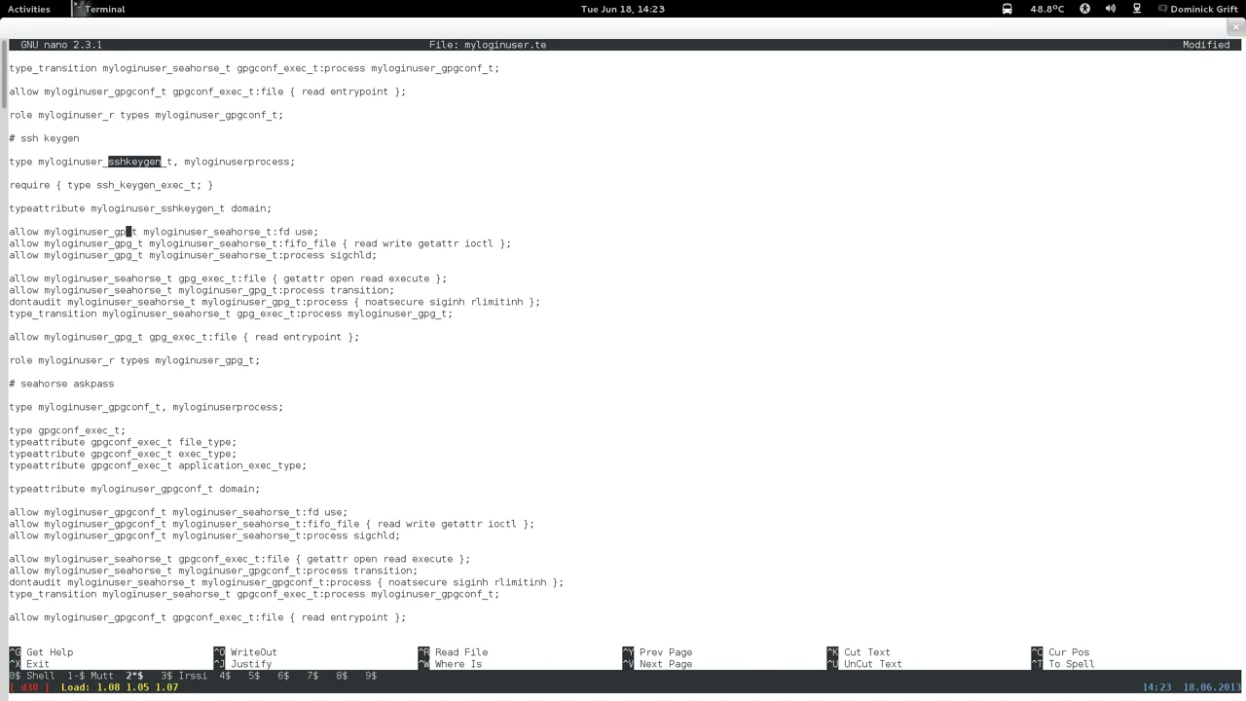
key(BackSpace)
key(BackSpace)
right_click(170, 246)
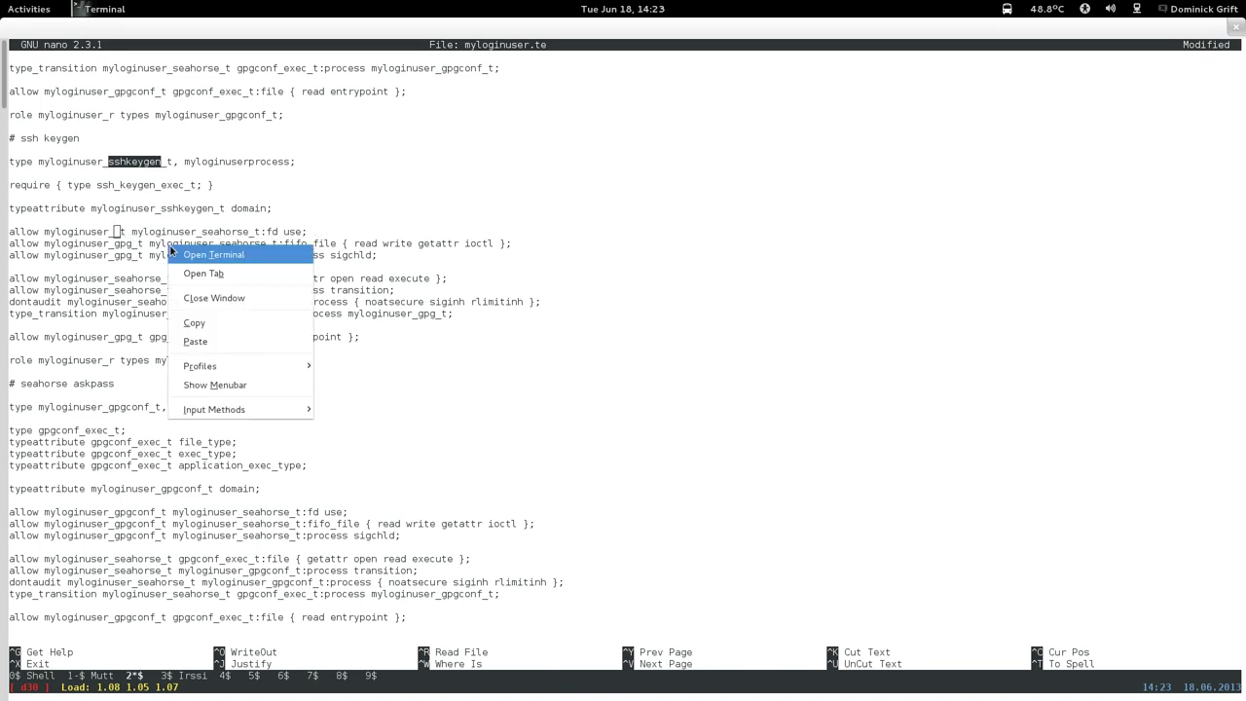
click(195, 342)
key(Down)
key(Left)
key(Left)
key(Left)
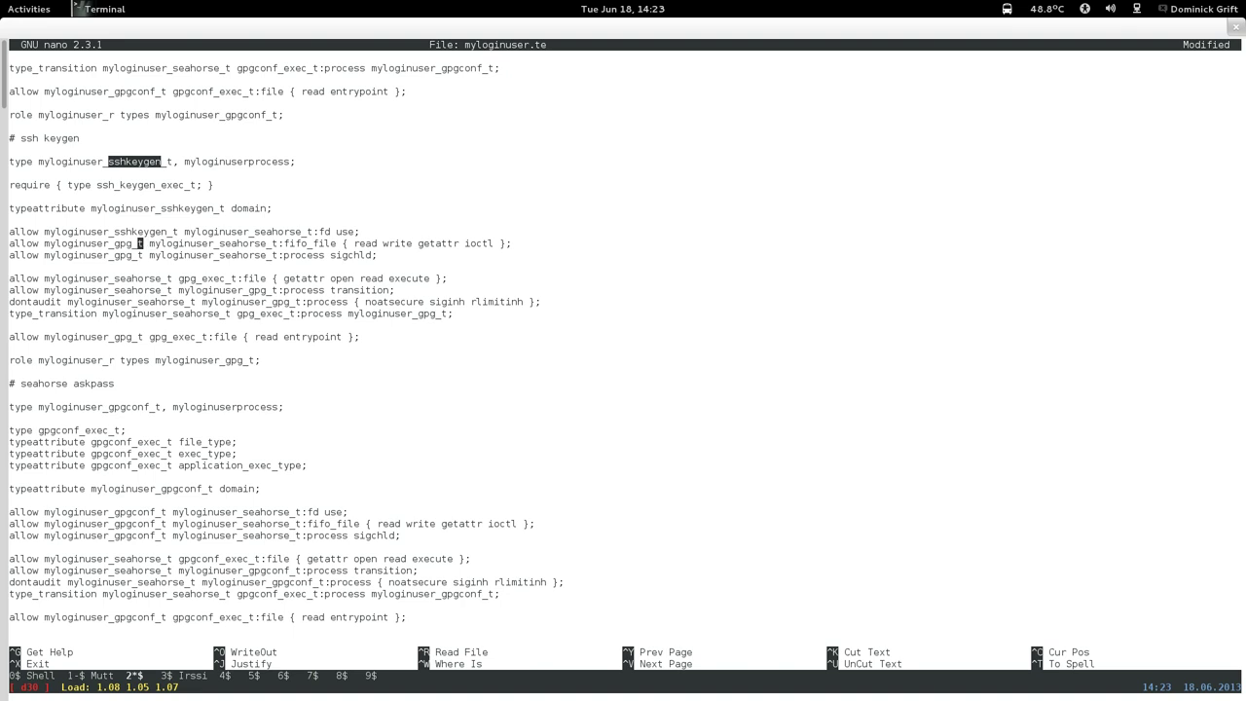
key(BackSpace)
key(BackSpace)
key(BackSpace)
right_click(193, 285)
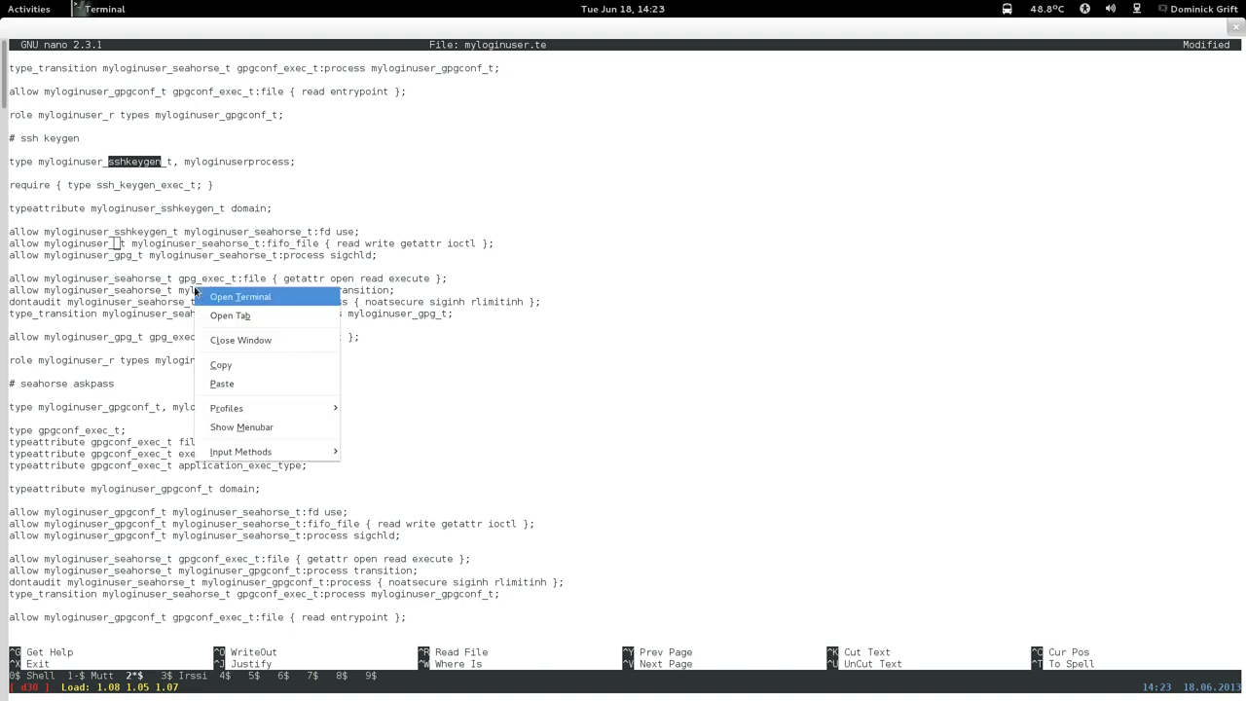
click(218, 384)
Retarget the sigchld, exec file (ssh_keygen_exec_t) and process transition rules to sshkeygen.
key(Down)
key(Left)
key(Left)
key(Left)
key(Left)
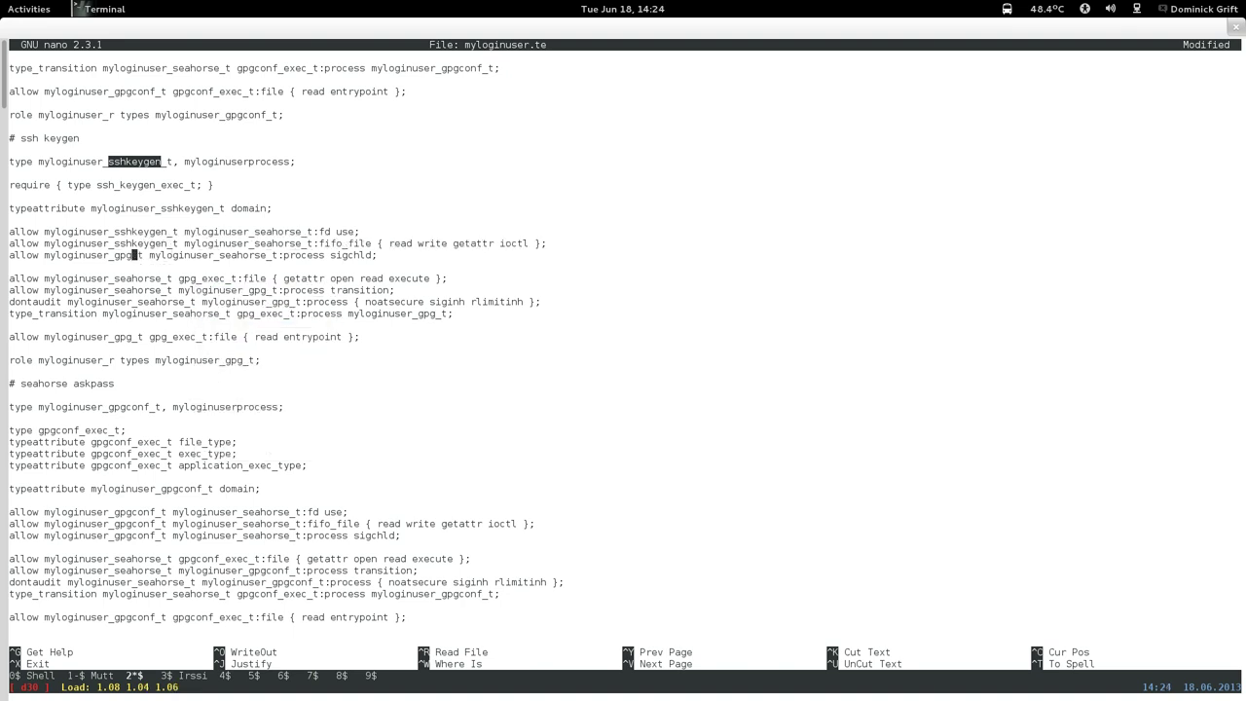
key(BackSpace)
key(BackSpace)
key(BackSpace)
right_click(211, 330)
click(321, 419)
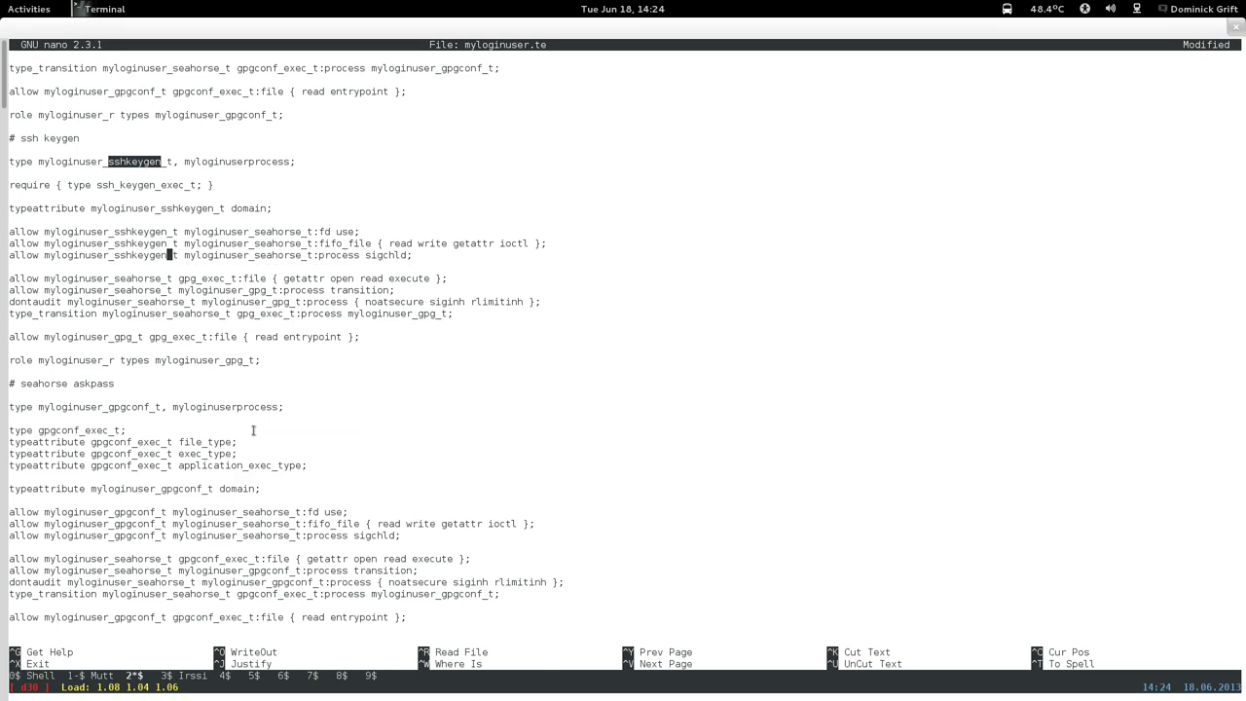
key(Down)
key(Down)
key(Right)
key(Right)
key(Right)
key(Right)
key(BackSpace)
key(BackSpace)
key(BackSpace)
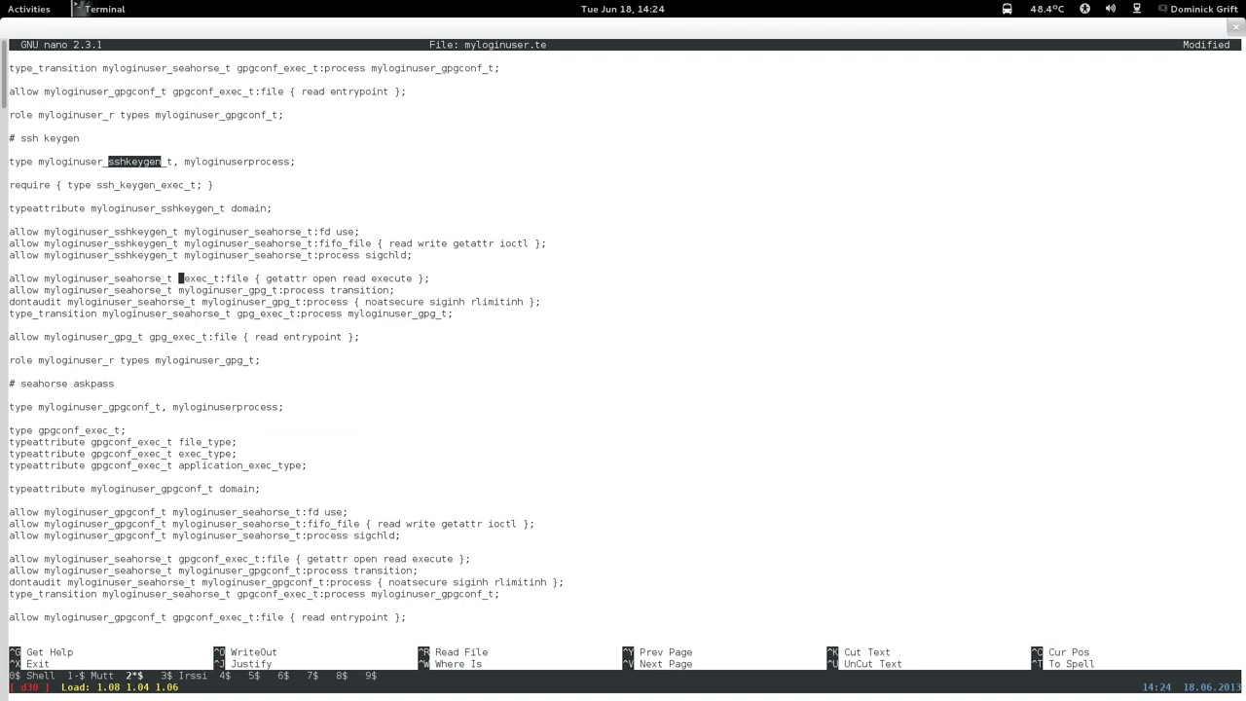
text(ssh)
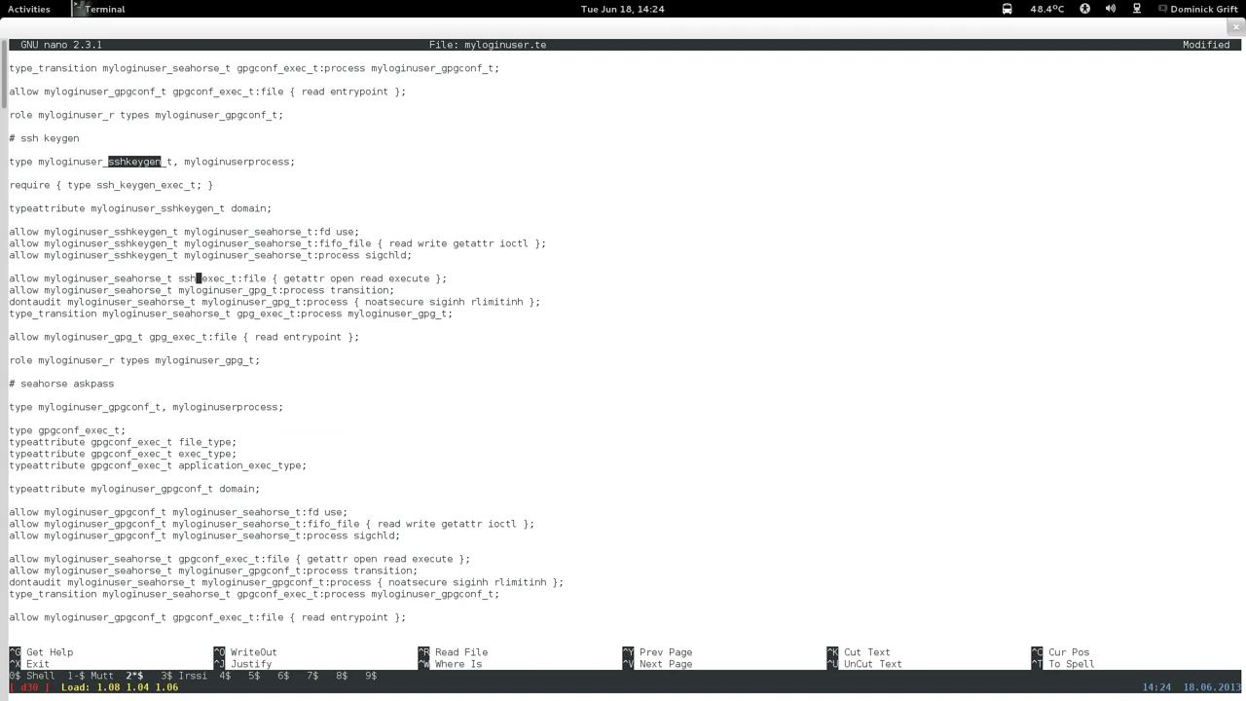
text(_keyge)
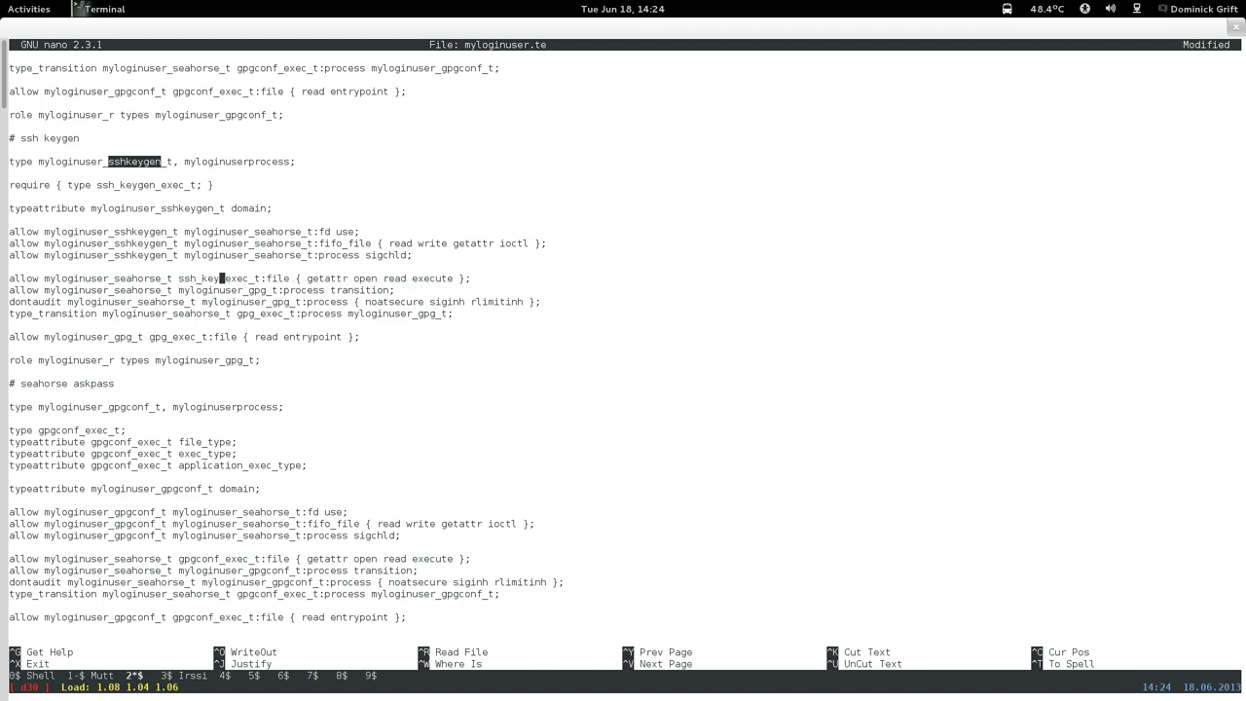
text(n)
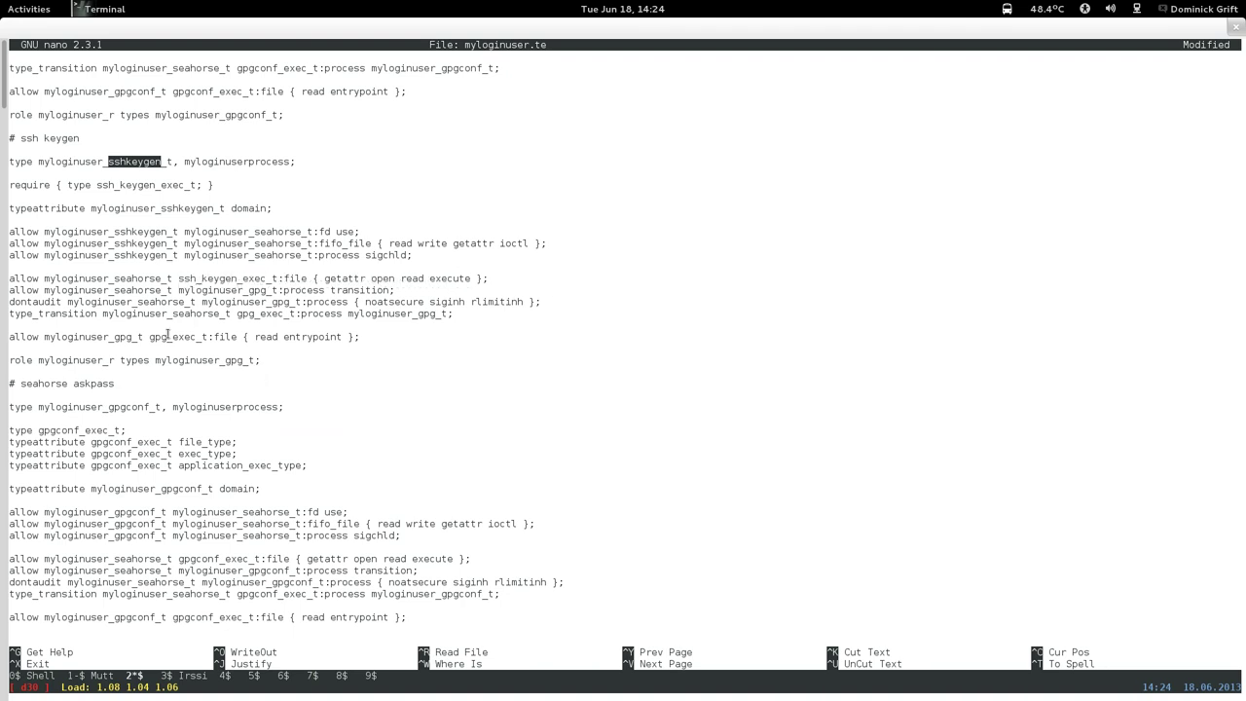
key(Right)
key(Right)
key(Right)
key(Right)
key(Right)
key(Right)
key(BackSpace)
key(BackSpace)
key(BackSpace)
key(BackSpace)
right_click(260, 281)
click(288, 377)
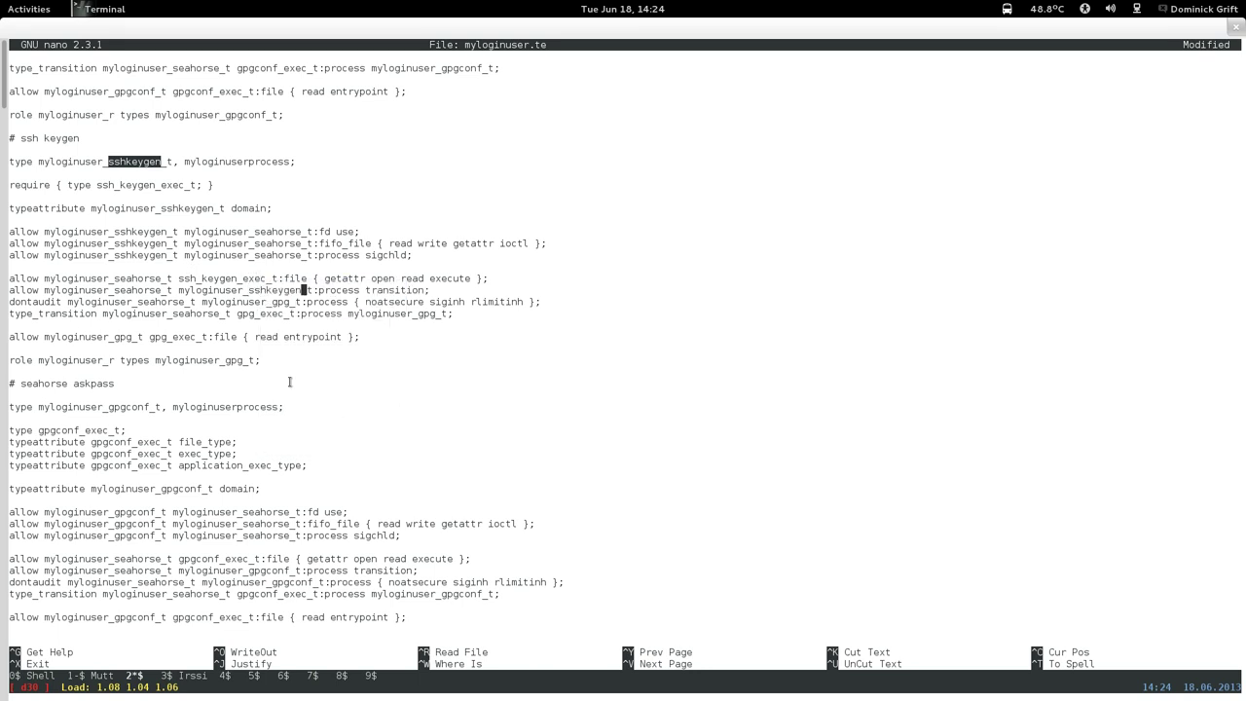
Update the dontaudit rule and type_transition to ssh_keygen_exec_t with sshkeygen as target.
click(291, 302)
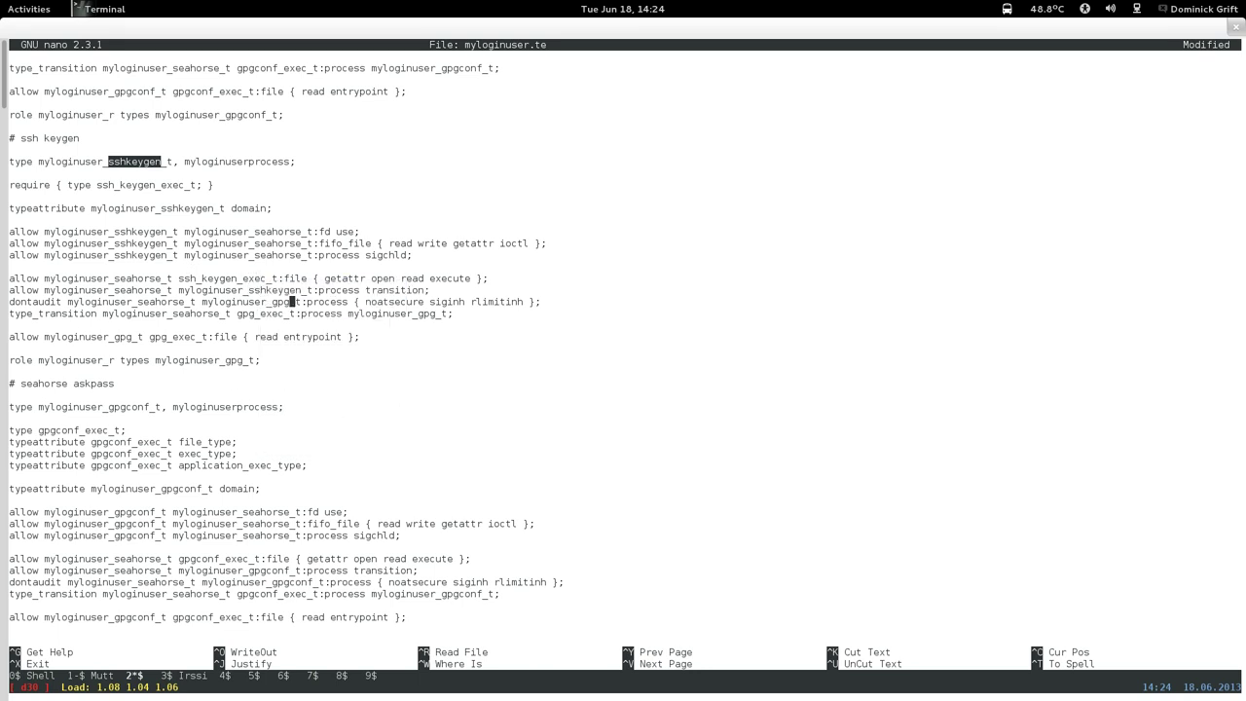
key(BackSpace)
key(BackSpace)
key(BackSpace)
right_click(327, 305)
click(344, 396)
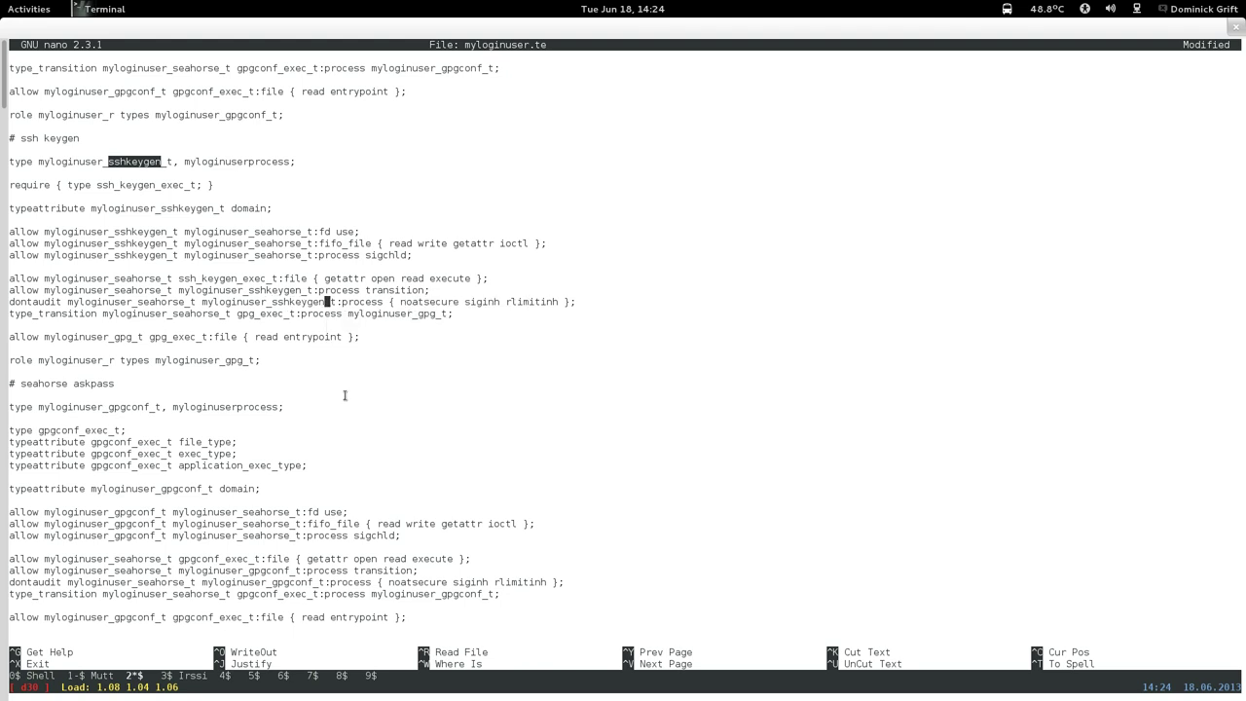
key(Down)
key(Left)
key(Left)
key(Left)
key(Left)
key(Left)
key(Left)
key(Left)
key(Left)
key(Left)
key(Left)
key(Left)
key(BackSpace)
key(BackSpace)
key(BackSpace)
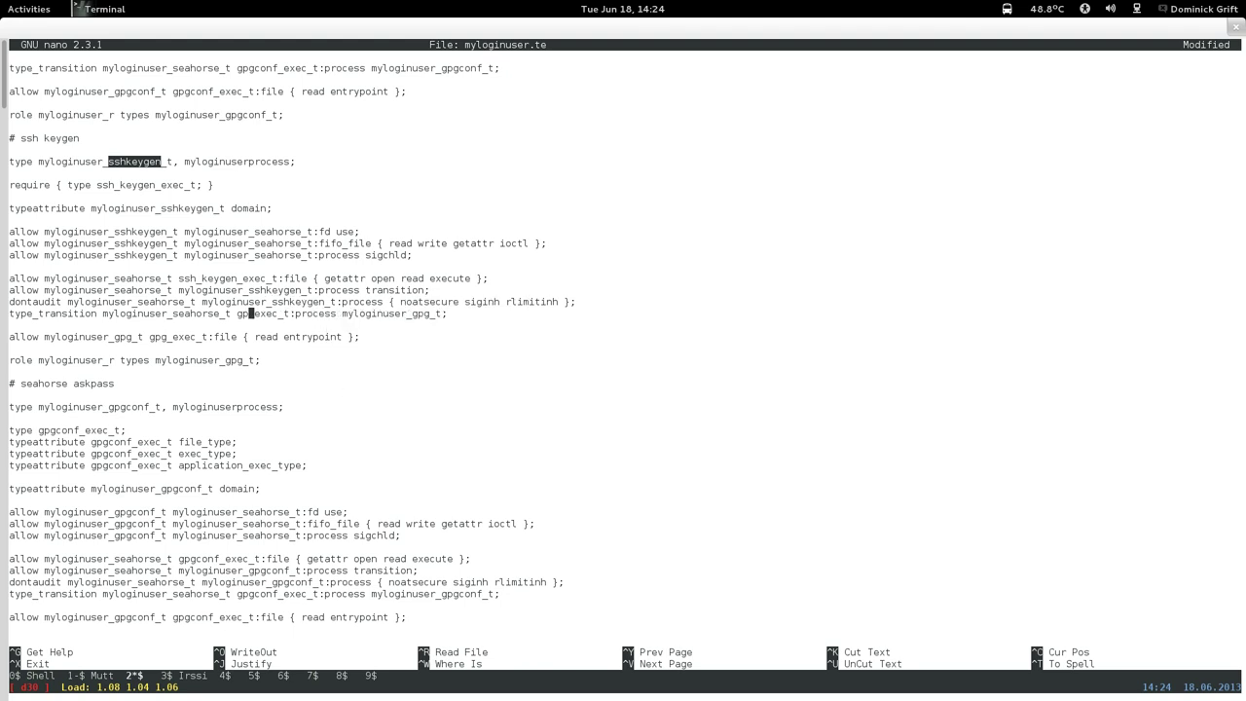
text(ssh_keyg)
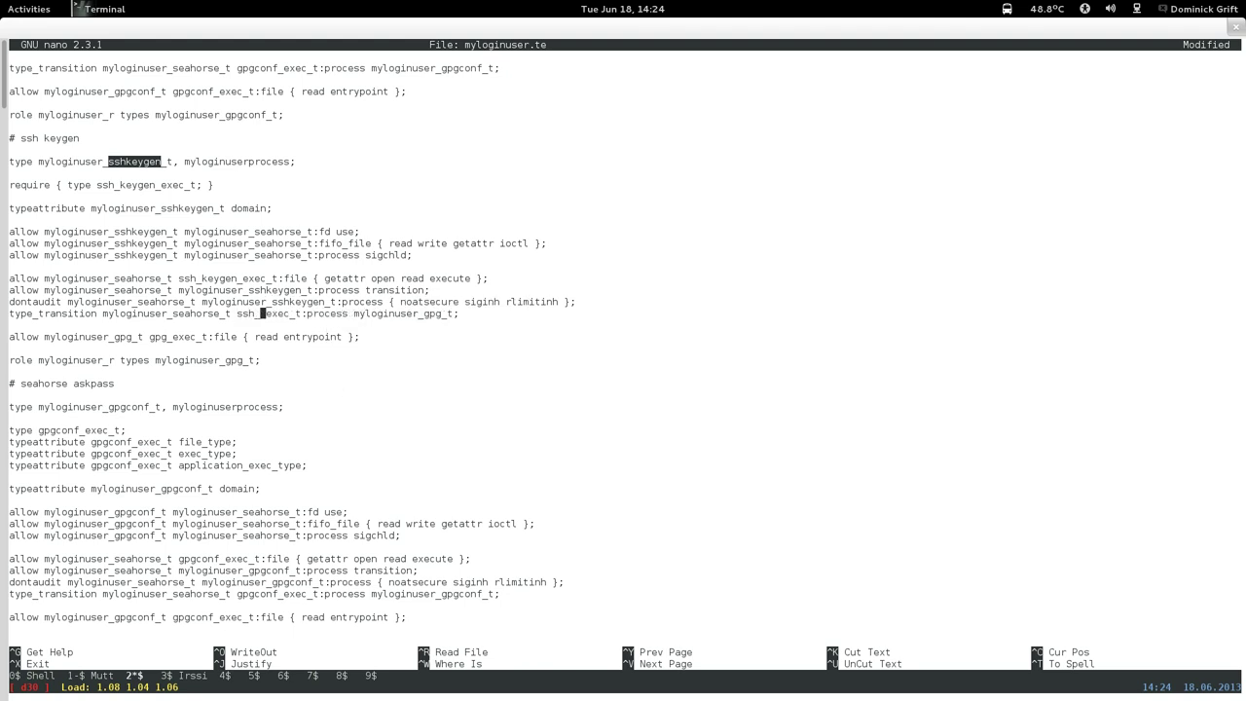
text(en)
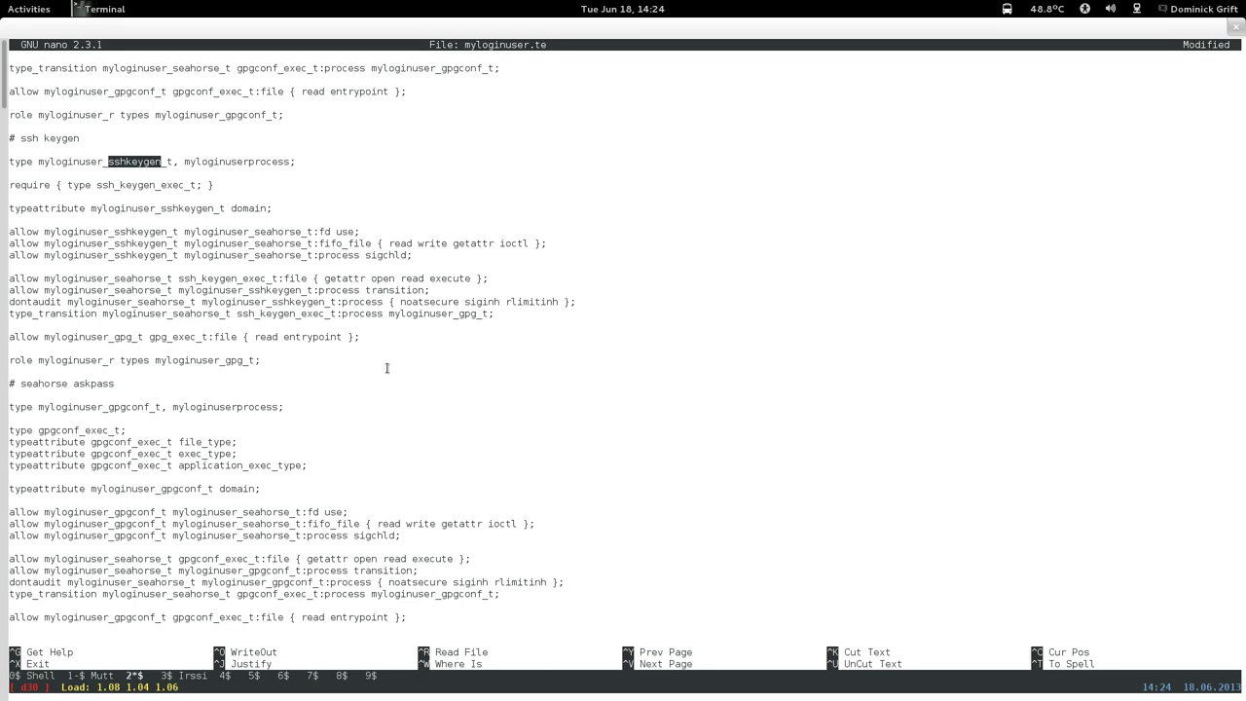
key(Right)
key(Right)
key(Right)
key(Right)
key(Right)
key(Right)
key(Right)
key(Right)
key(Right)
key(Right)
key(Right)
key(Right)
key(Right)
key(Right)
key(Right)
key(Right)
key(Right)
key(Right)
key(Right)
key(Right)
key(BackSpace)
key(BackSpace)
key(BackSpace)
right_click(535, 315)
click(561, 394)
Switch the entrypoint rule to sshkeygen with ssh_keygen_exec_t, and the role line to sshkeygen.
key(Down)
key(Left)
key(Left)
key(Left)
key(Left)
key(Left)
key(Left)
key(Left)
key(Left)
key(Left)
key(Left)
key(Left)
key(Left)
key(Left)
key(Left)
key(Left)
key(Left)
key(Left)
key(Left)
key(Left)
key(Left)
key(Left)
key(Left)
key(Left)
key(BackSpace)
key(BackSpace)
key(BackSpace)
right_click(519, 369)
click(541, 463)
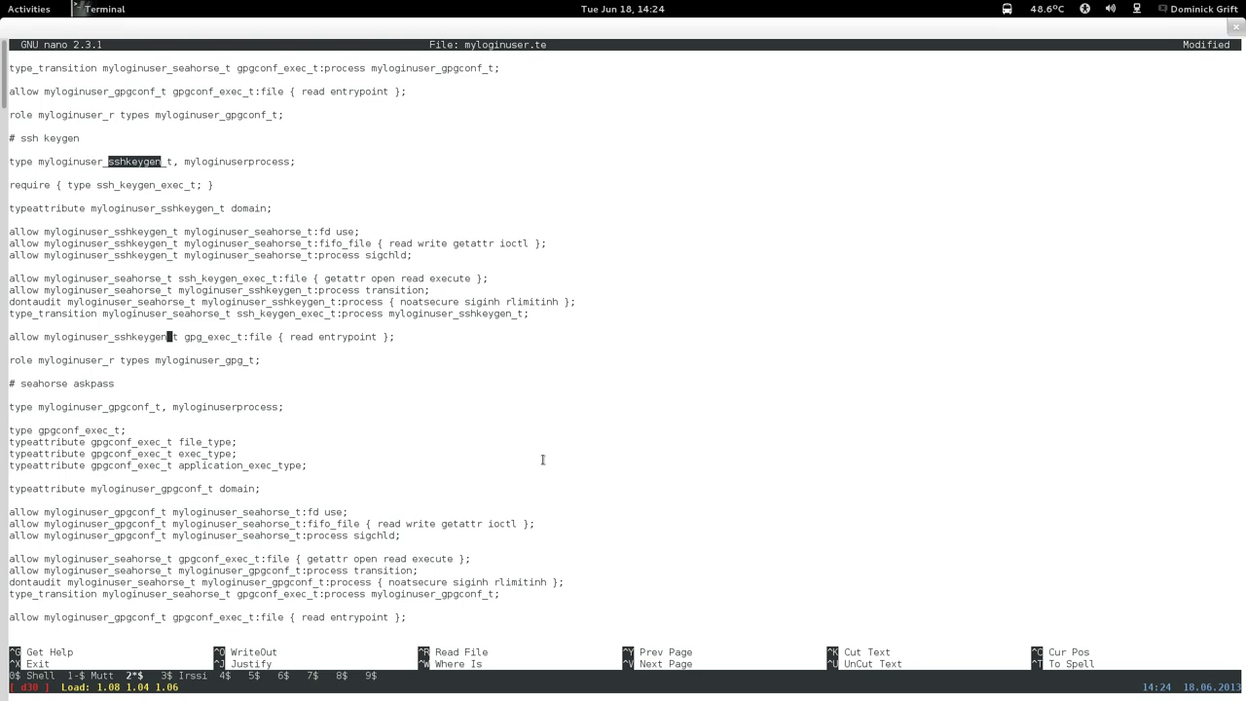
key(Right)
key(Right)
key(Right)
key(Right)
key(Right)
key(Right)
key(BackSpace)
key(BackSpace)
key(BackSpace)
text(ssh_ke)
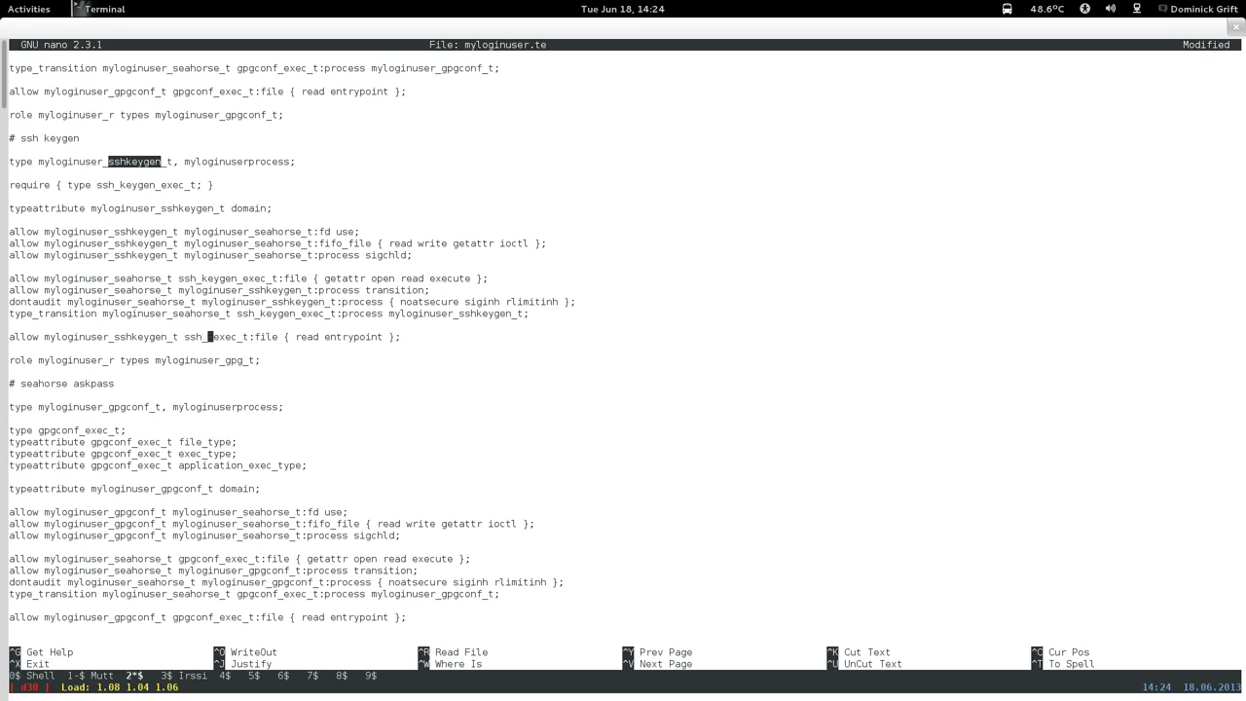
text(ygen)
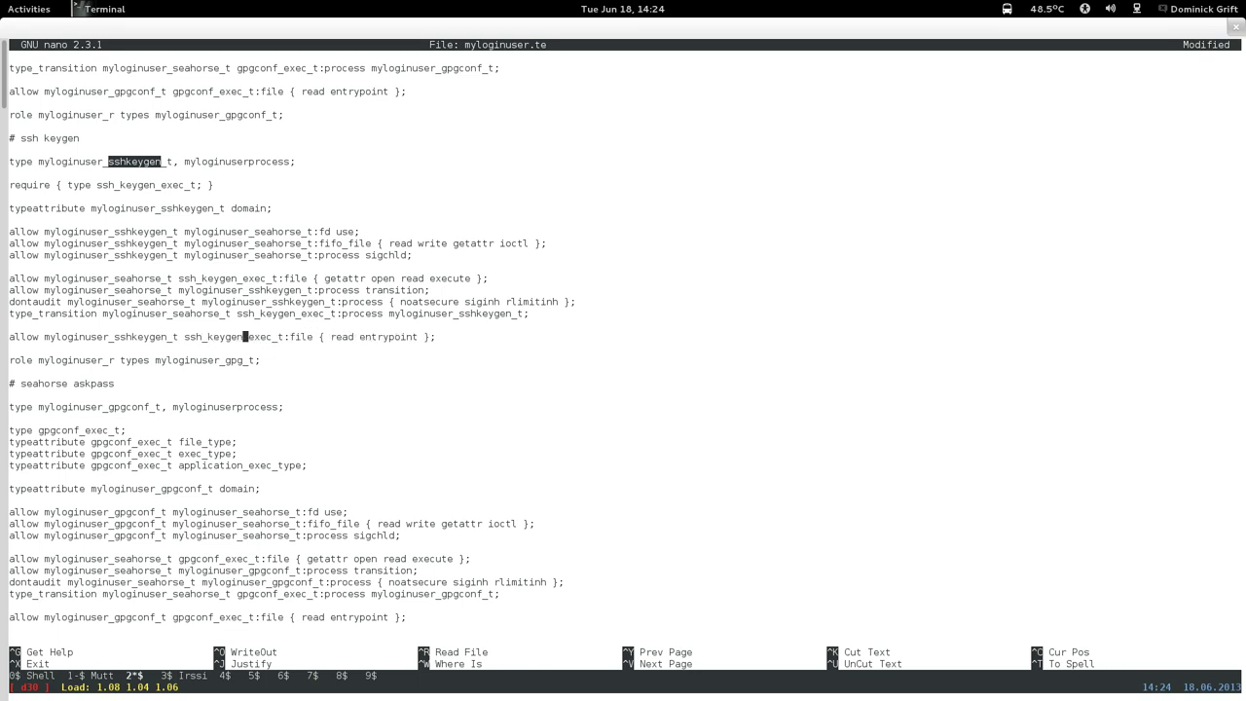
key(Down)
key(Down)
key(BackSpace)
key(BackSpace)
key(BackSpace)
right_click(543, 405)
click(570, 499)
Delete 'gpgconf' from the askpass section's myloginuser_gpgconf_t type name.
key(Left)
key(Left)
key(Left)
key(Left)
key(Left)
key(Left)
key(Left)
key(Left)
key(Left)
key(Left)
key(Left)
key(Left)
key(Left)
key(Left)
key(Left)
key(Left)
key(Left)
key(Left)
key(Down)
key(Down)
key(Down)
key(Down)
key(Left)
key(Left)
key(BackSpace)
key(BackSpace)
key(BackSpace)
key(BackSpace)
key(BackSpace)
key(BackSpace)
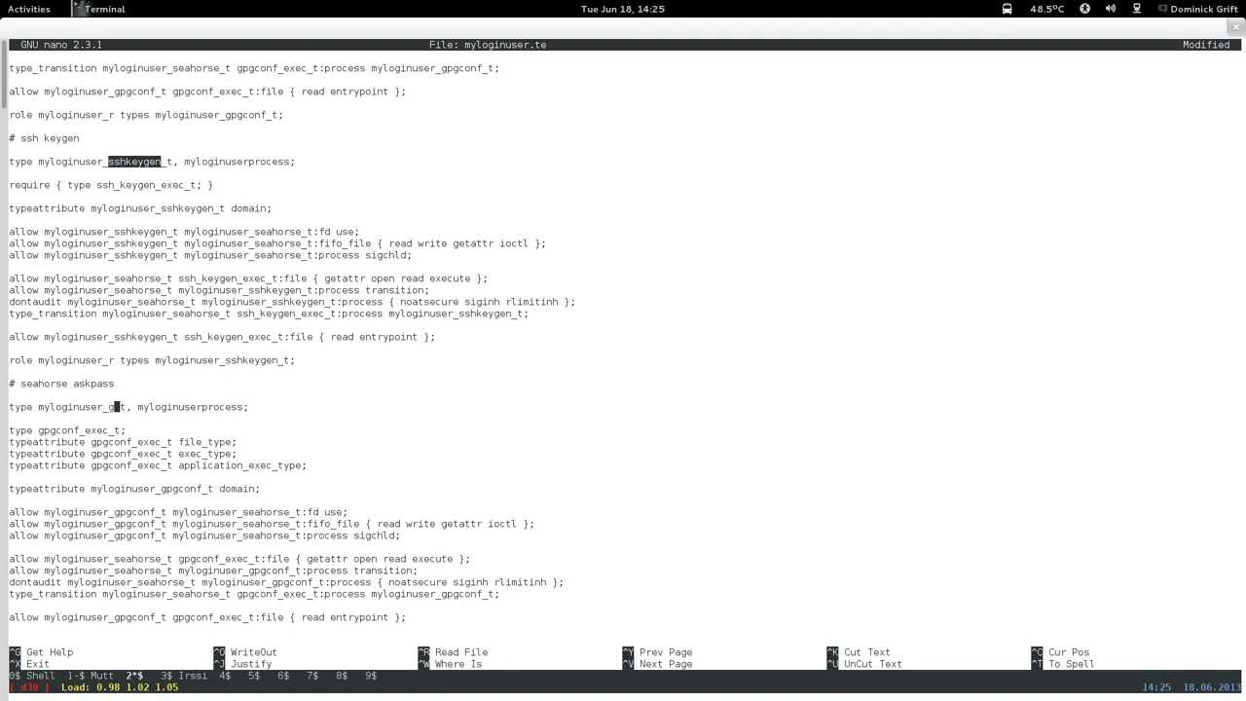
key(BackSpace)
Name the askpass type seahorse_askpass and copy that name for reuse.
text(seahorse)
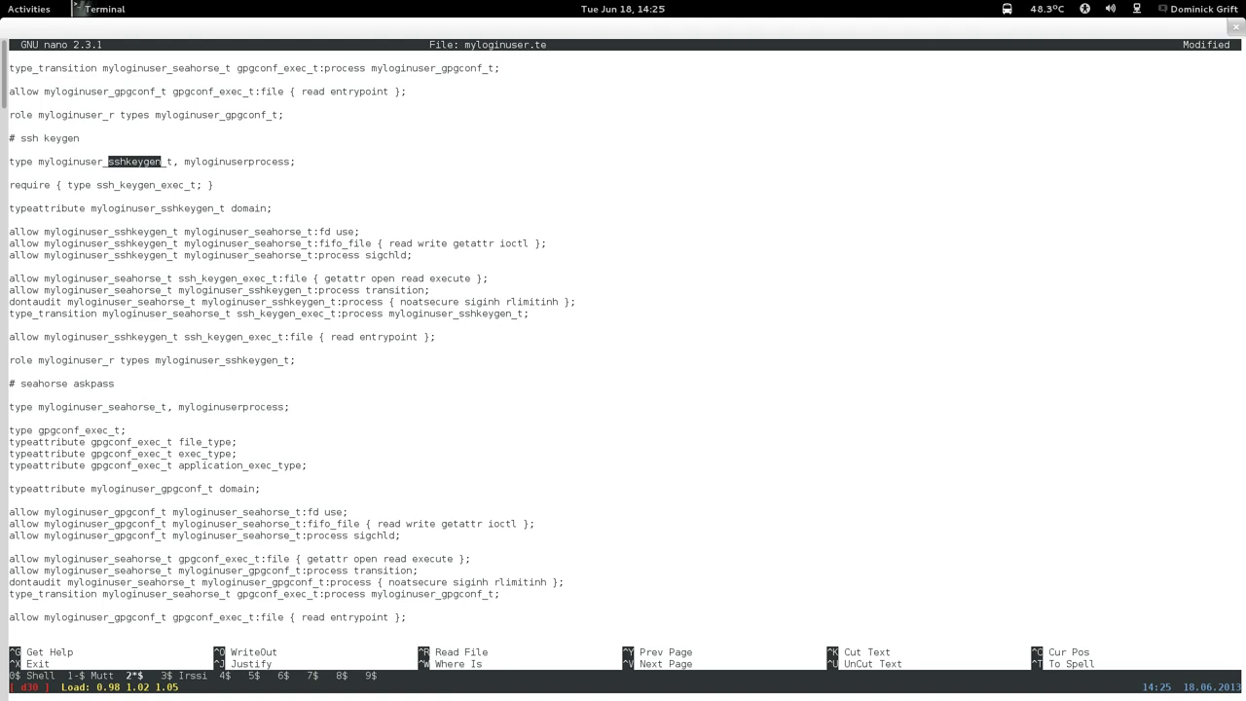
text(_askpass)
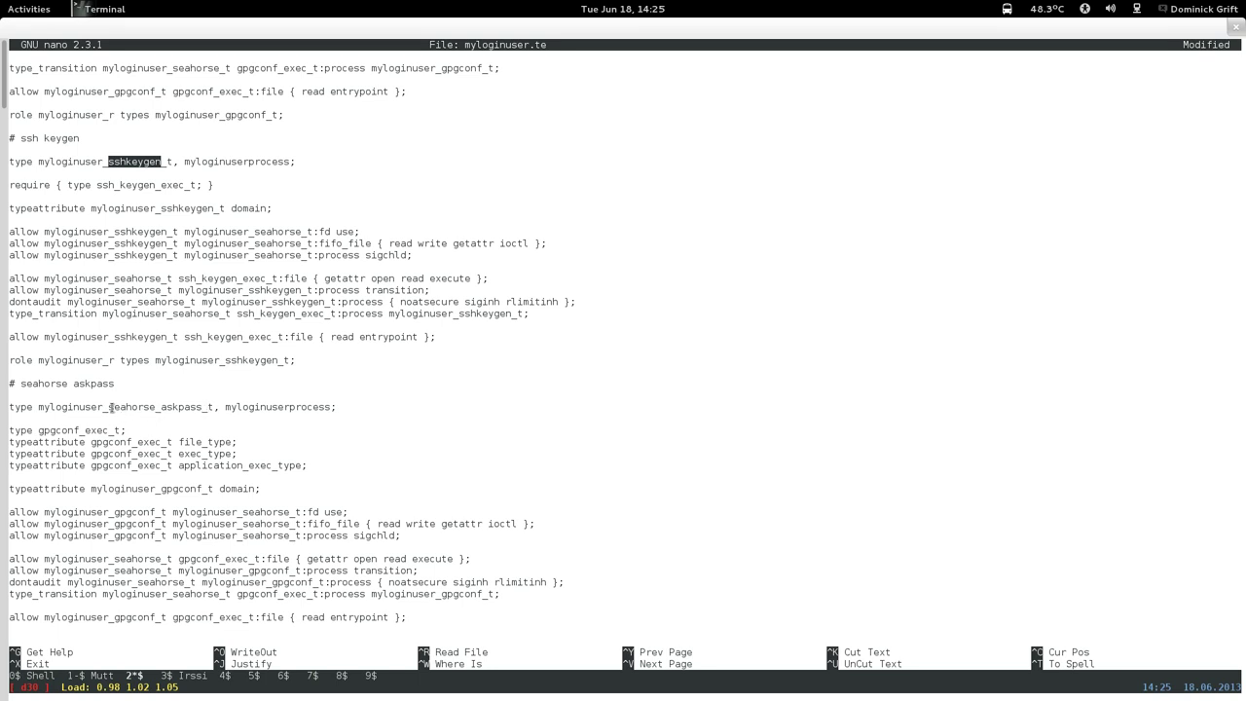
drag(111, 407, 208, 407)
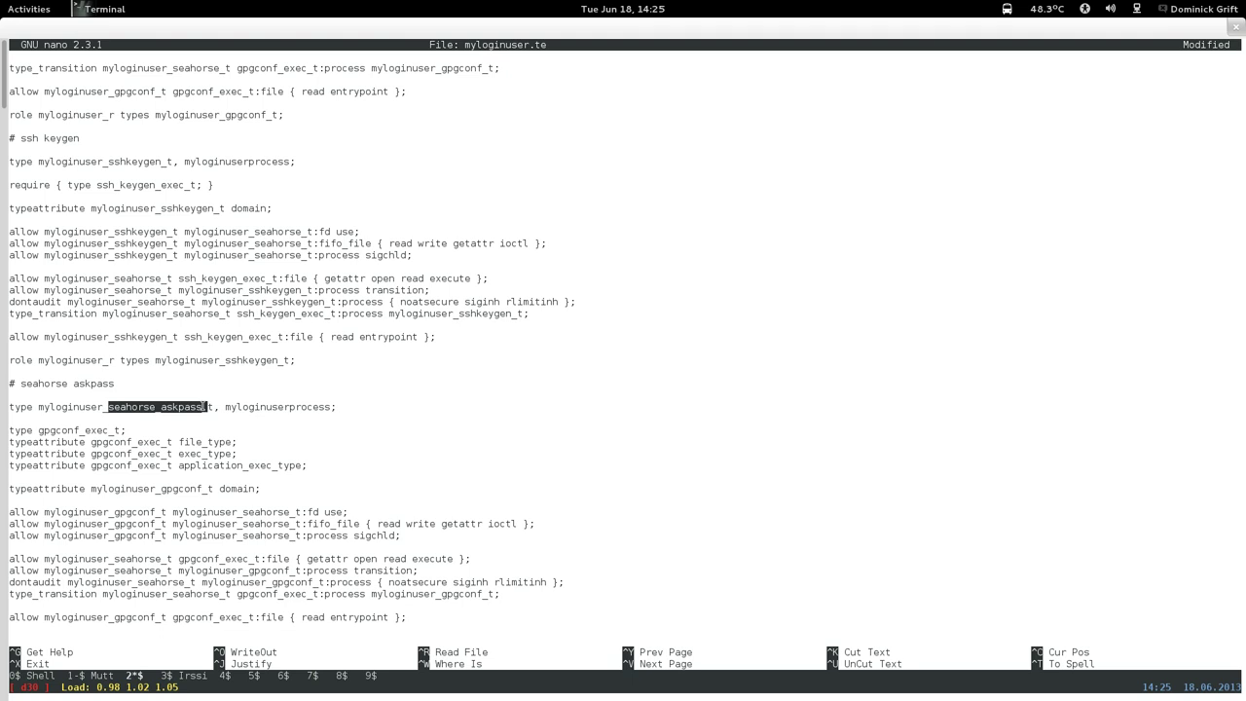
right_click(209, 407)
click(231, 484)
Change gpgconf to seahorse_askpass in the exec type declaration and the file_type line.
key(Left)
key(Left)
key(Left)
key(Left)
key(Left)
key(Left)
key(Left)
key(BackSpace)
key(BackSpace)
key(BackSpace)
key(BackSpace)
key(BackSpace)
key(BackSpace)
key(BackSpace)
right_click(127, 421)
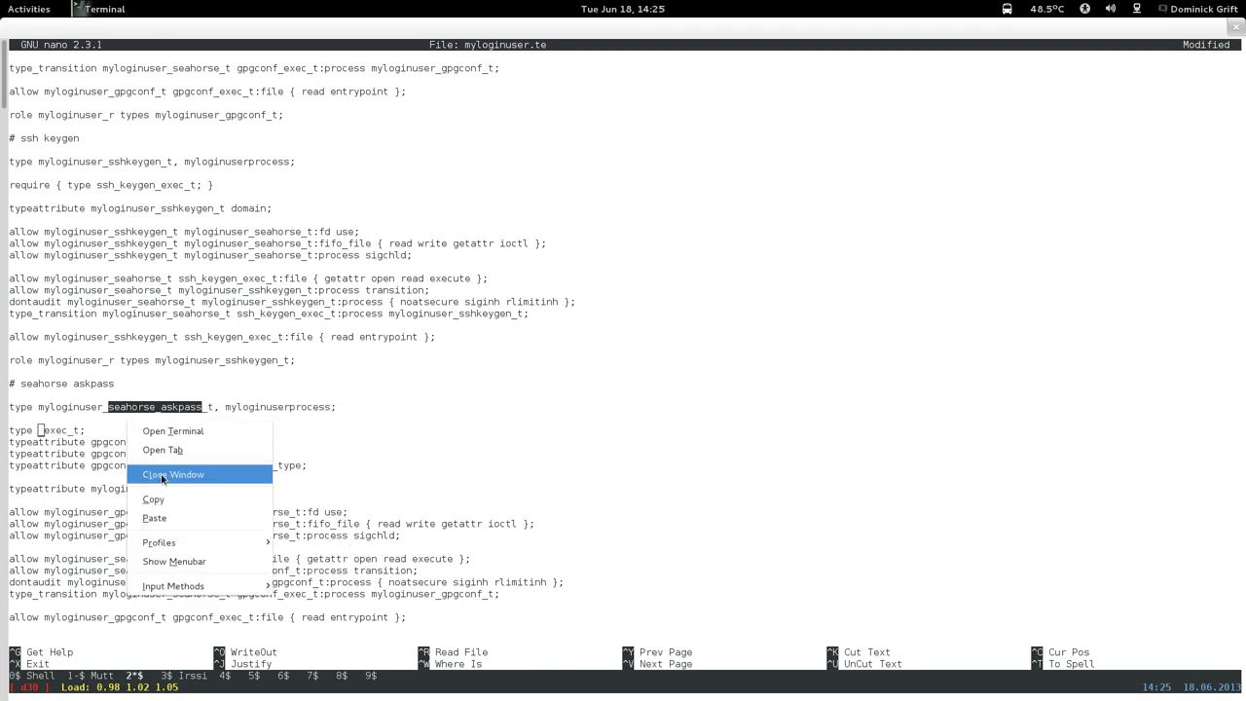
click(156, 518)
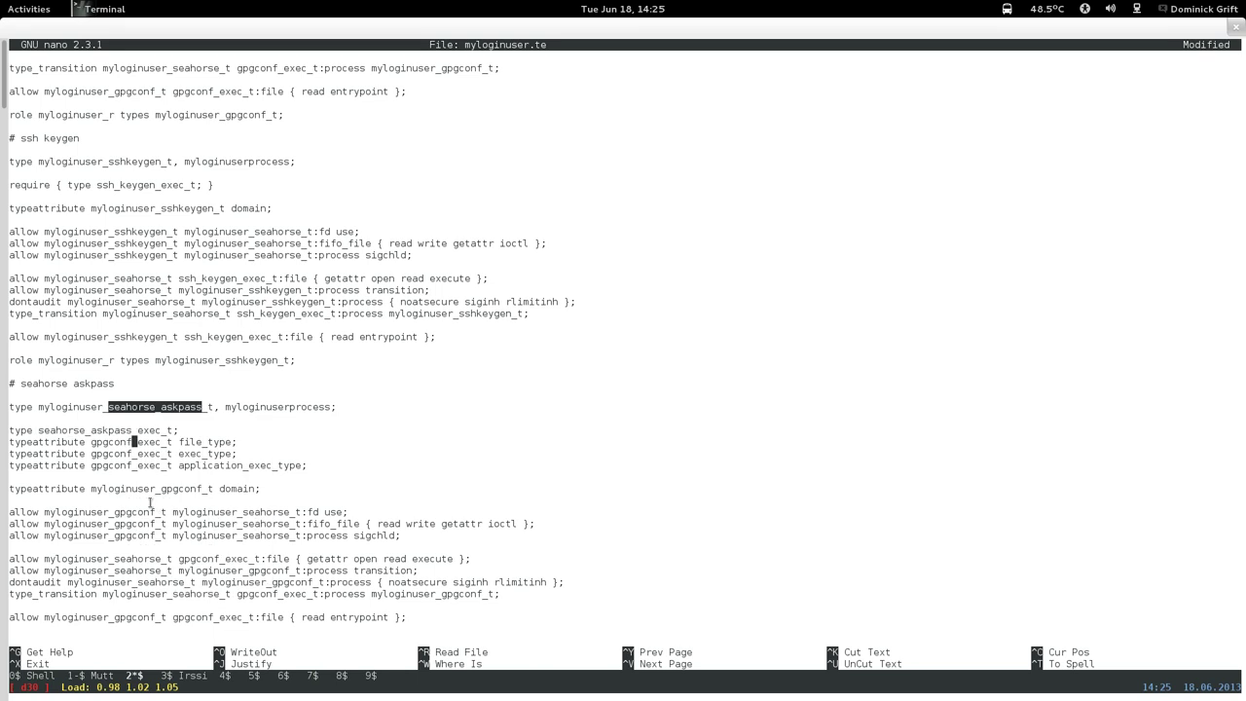
key(Down)
key(BackSpace)
key(BackSpace)
key(BackSpace)
key(BackSpace)
key(BackSpace)
key(BackSpace)
key(BackSpace)
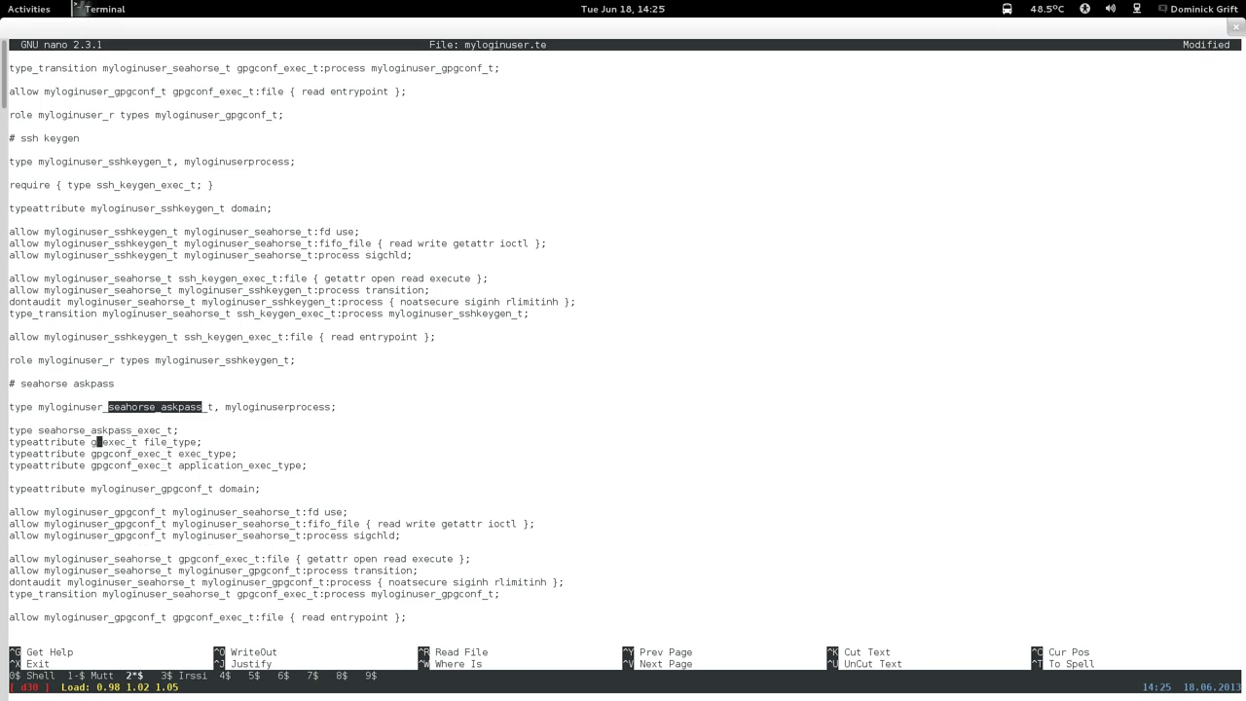
right_click(162, 458)
click(187, 554)
Replace gpgconf with seahorse_askpass on the exec_type and application_exec_type lines.
key(Down)
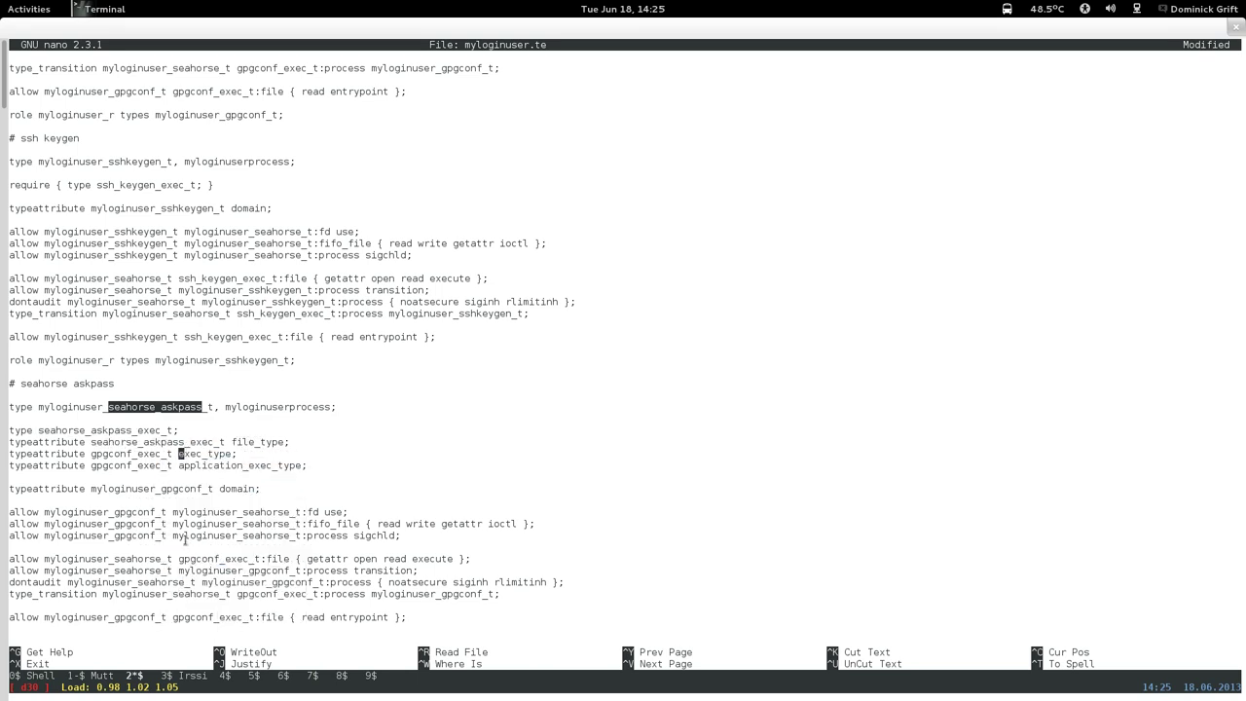
key(Left)
key(Left)
key(Left)
key(Left)
key(Left)
key(Left)
key(Left)
key(BackSpace)
key(BackSpace)
key(BackSpace)
key(BackSpace)
key(BackSpace)
key(BackSpace)
key(BackSpace)
right_click(185, 510)
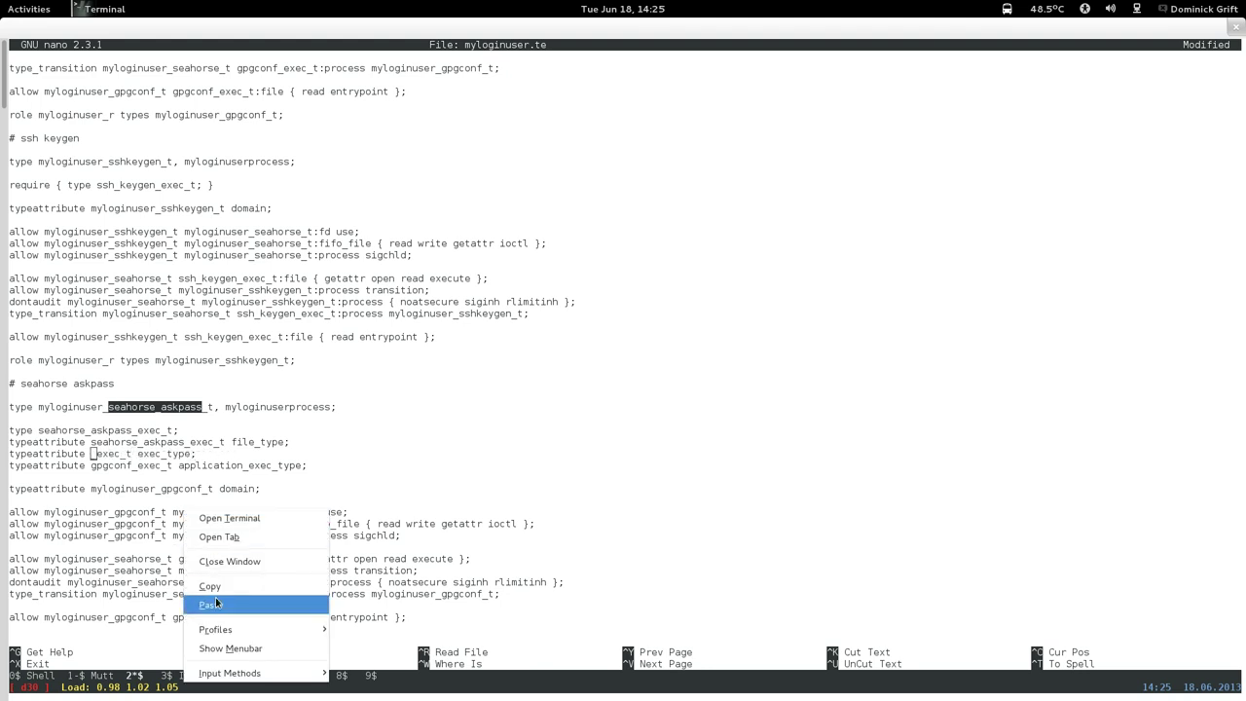
click(202, 602)
key(Down)
key(Left)
key(Up)
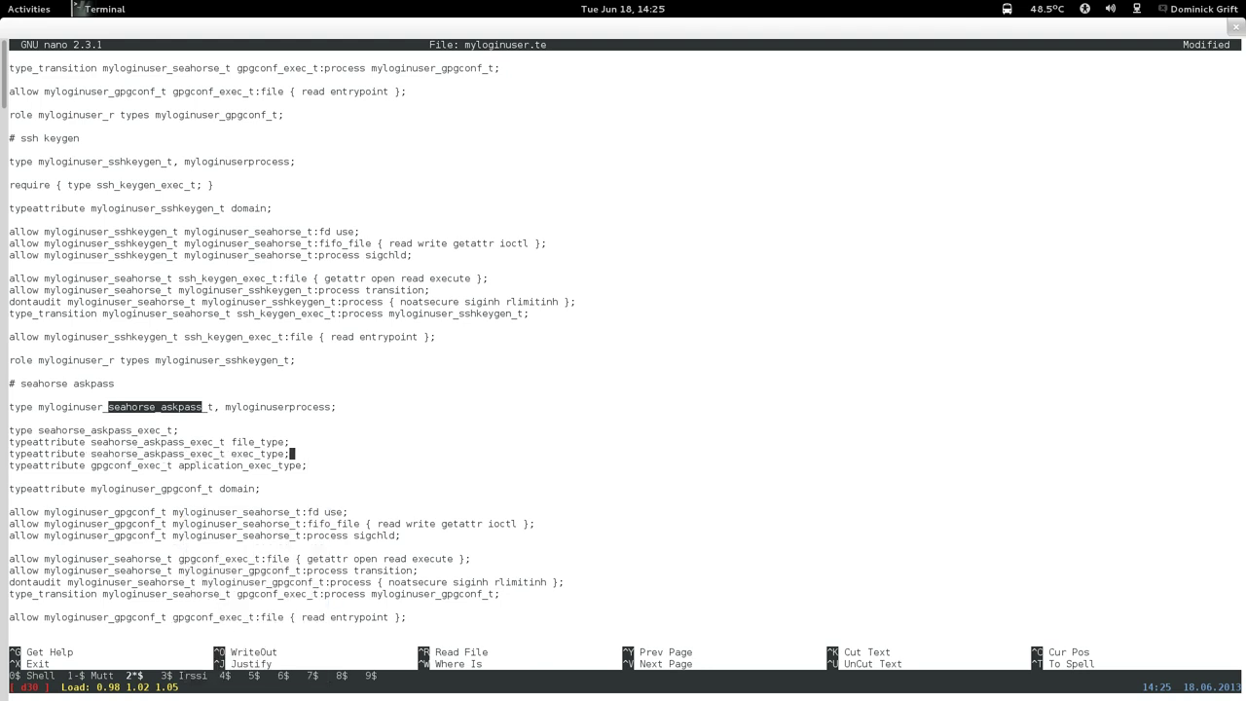
key(Down)
key(Left)
key(Left)
key(Left)
key(Left)
key(Left)
key(Left)
key(Left)
key(Left)
key(Left)
key(Left)
key(Left)
key(Left)
key(Left)
key(Left)
key(Left)
key(Left)
key(Left)
key(Left)
key(Left)
key(Left)
key(BackSpace)
key(BackSpace)
key(BackSpace)
key(BackSpace)
key(BackSpace)
key(BackSpace)
key(BackSpace)
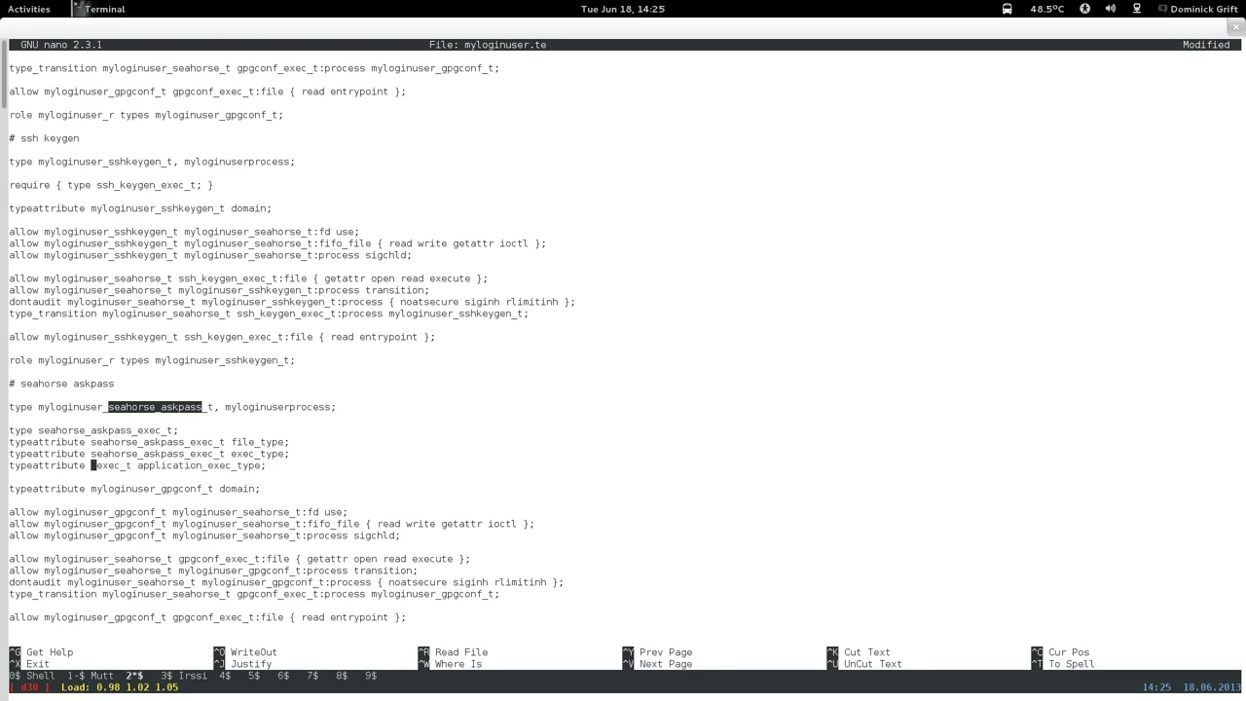
right_click(255, 473)
click(277, 570)
Make myloginuser_seahorse_askpass_t a domain and use it in the fd use rule.
key(Down)
key(Down)
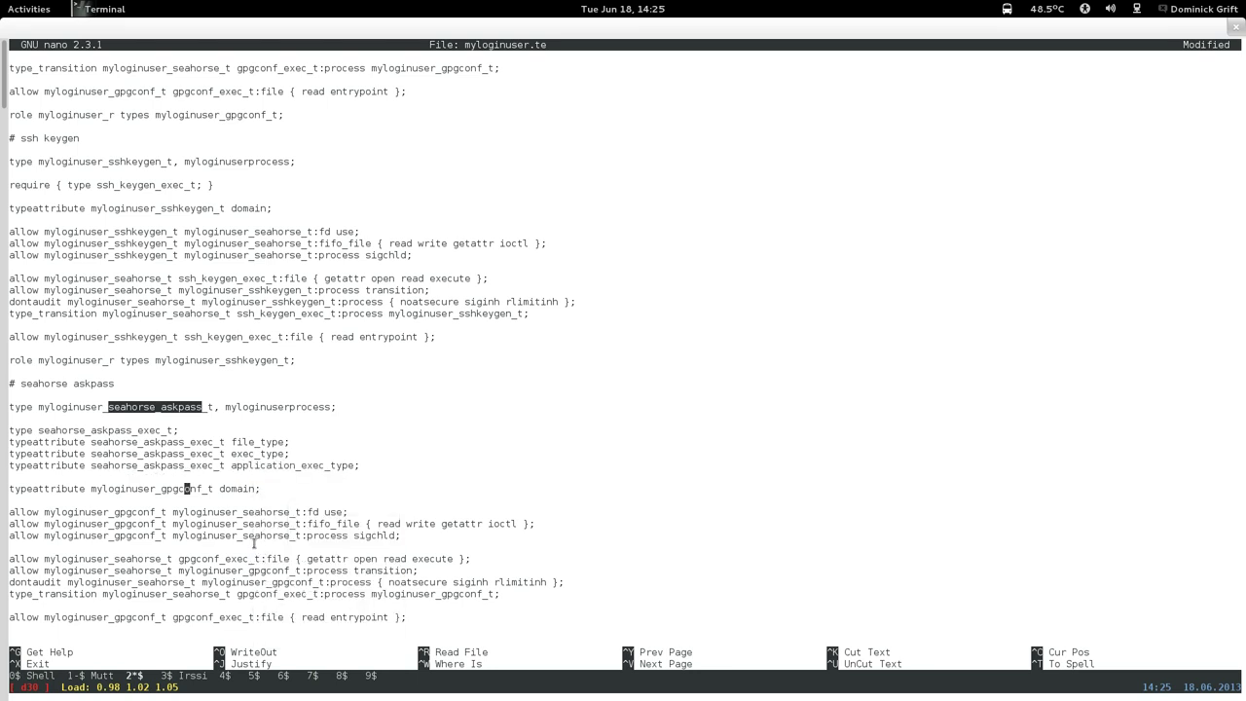
key(Right)
key(Right)
key(Right)
key(BackSpace)
key(BackSpace)
key(BackSpace)
key(BackSpace)
key(BackSpace)
key(BackSpace)
key(BackSpace)
right_click(274, 502)
click(308, 598)
key(Down)
key(Down)
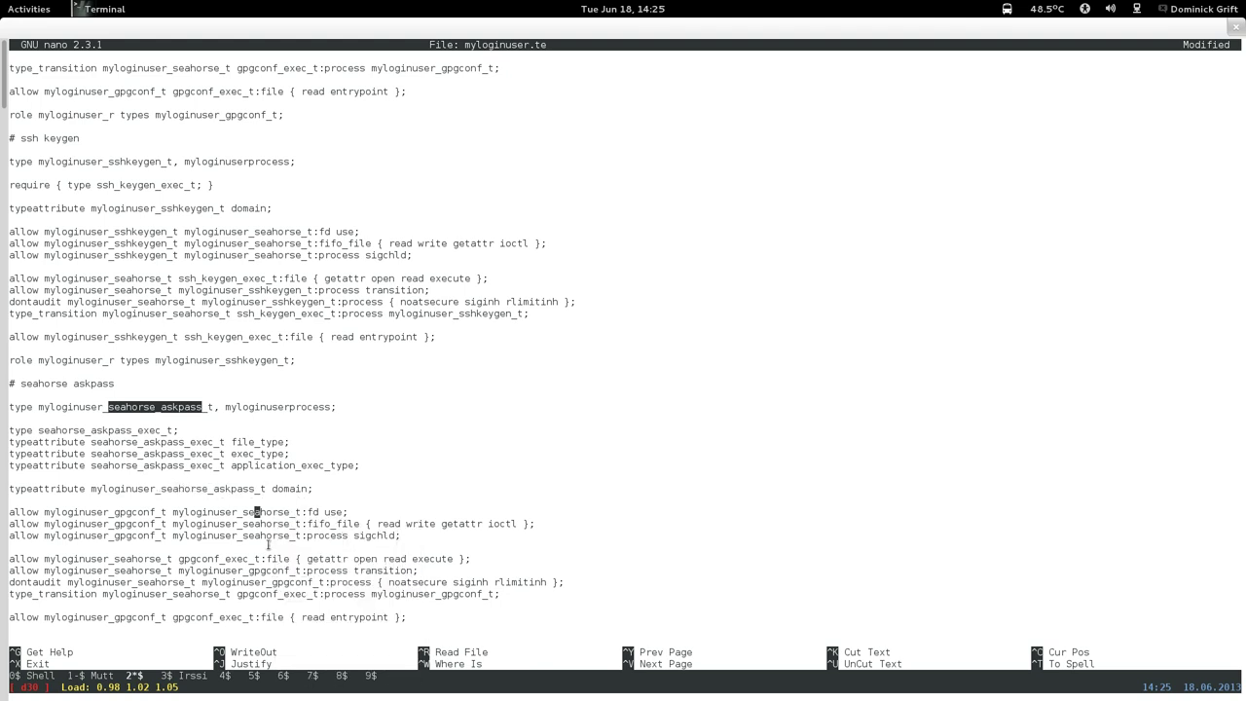
key(Left)
key(Left)
key(Left)
key(Left)
key(Left)
key(Left)
key(Left)
key(Left)
key(Left)
key(Left)
key(Left)
key(Left)
key(Left)
key(Left)
key(Left)
key(BackSpace)
key(BackSpace)
key(BackSpace)
key(BackSpace)
key(BackSpace)
key(BackSpace)
key(BackSpace)
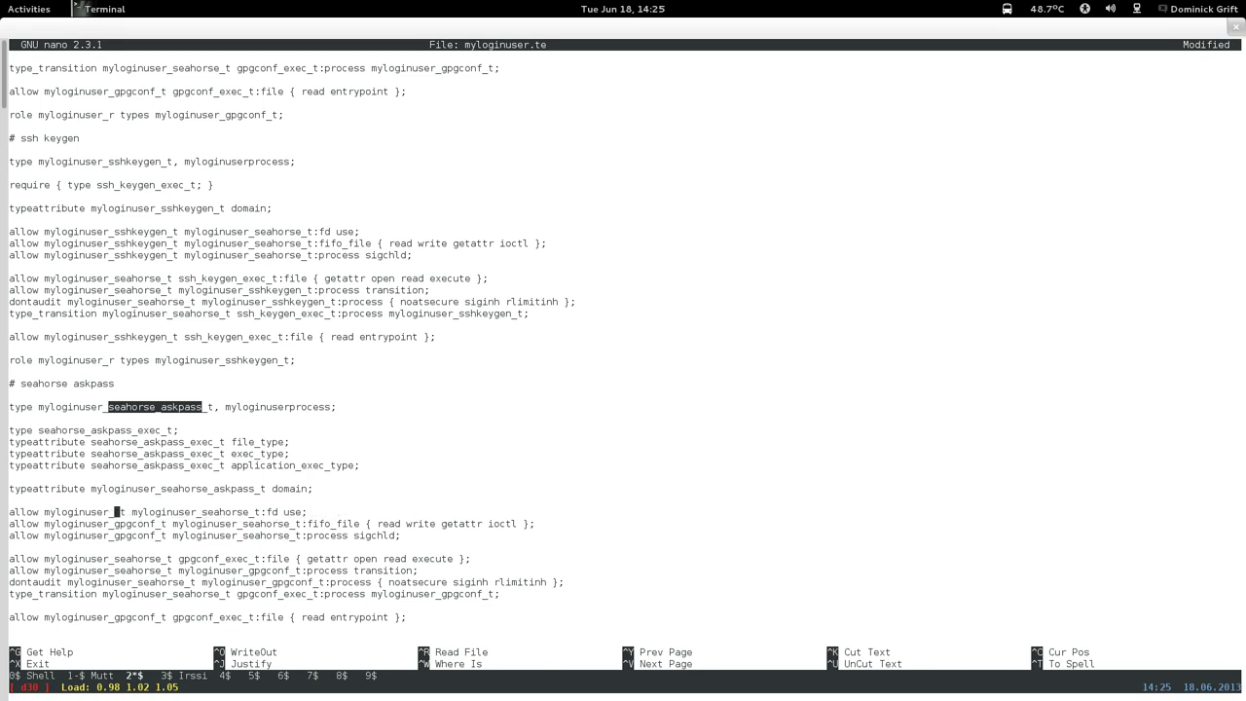
right_click(211, 521)
click(237, 616)
Replace gpgconf with seahorse_askpass in the fifo_file and sigchld rules.
key(Down)
key(Left)
key(Left)
key(Left)
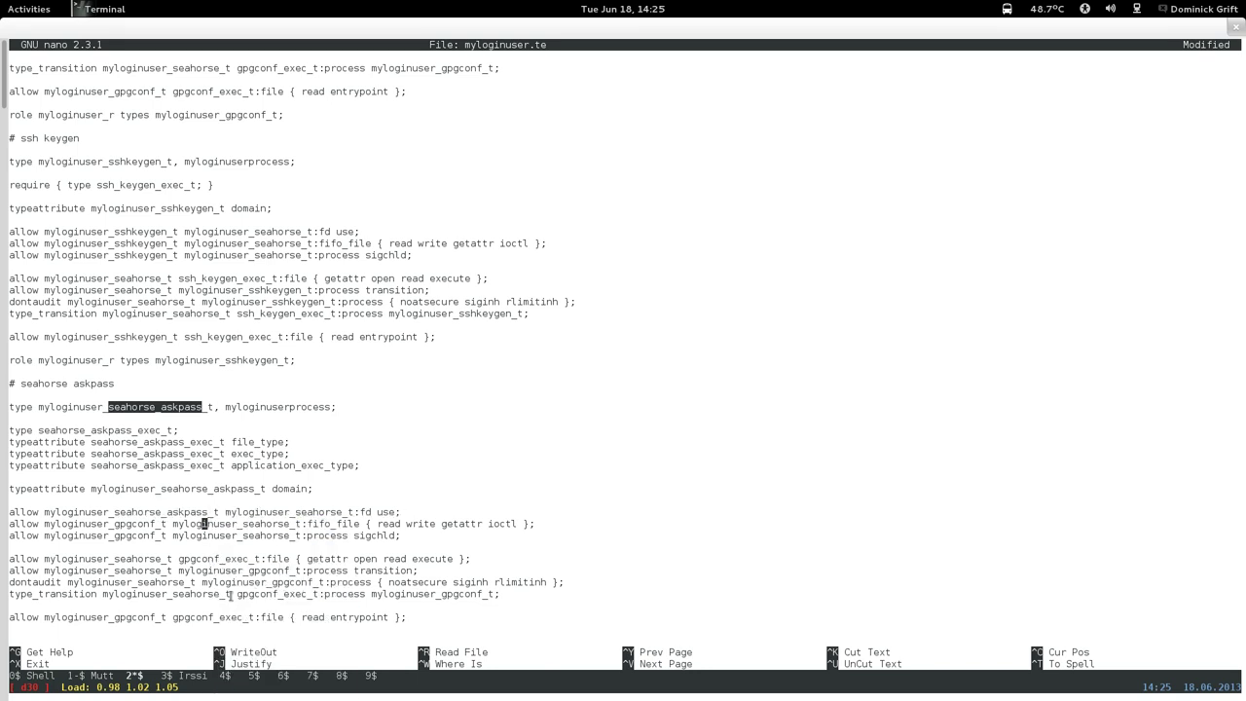
key(Left)
key(Left)
key(Left)
key(Left)
key(Left)
key(Left)
key(BackSpace)
key(BackSpace)
key(BackSpace)
key(BackSpace)
key(BackSpace)
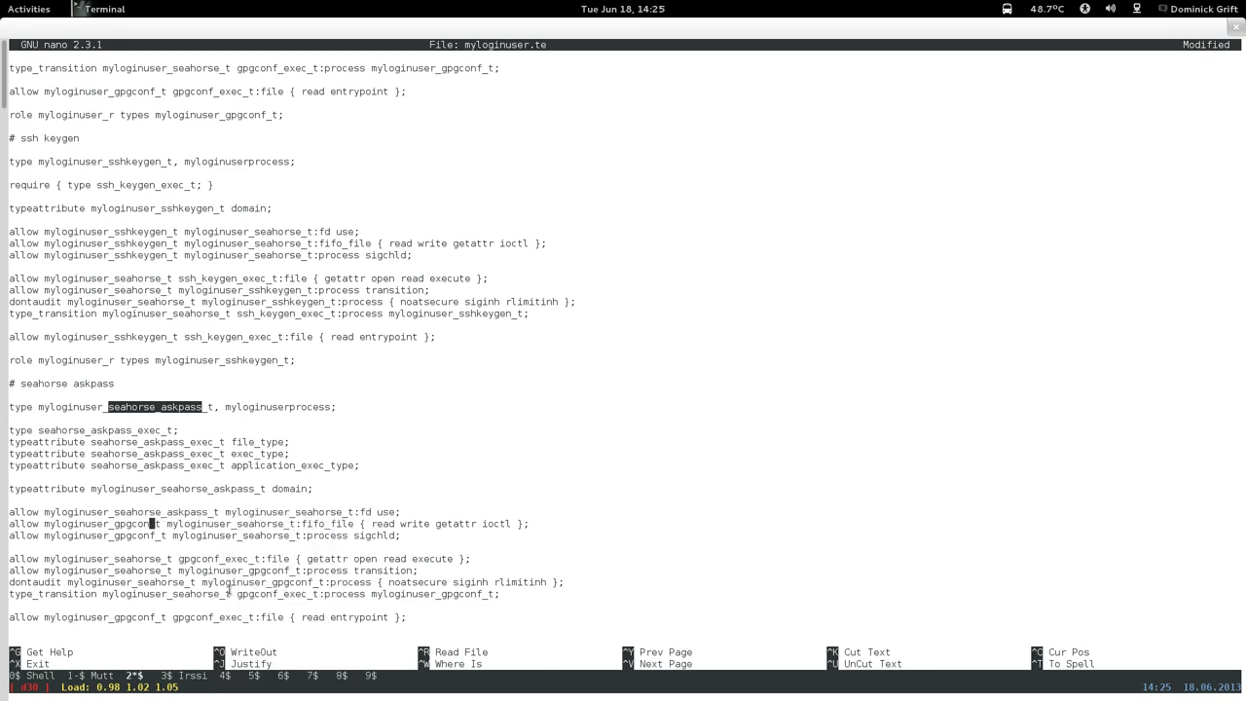
key(BackSpace)
key(BackSpace)
right_click(230, 416)
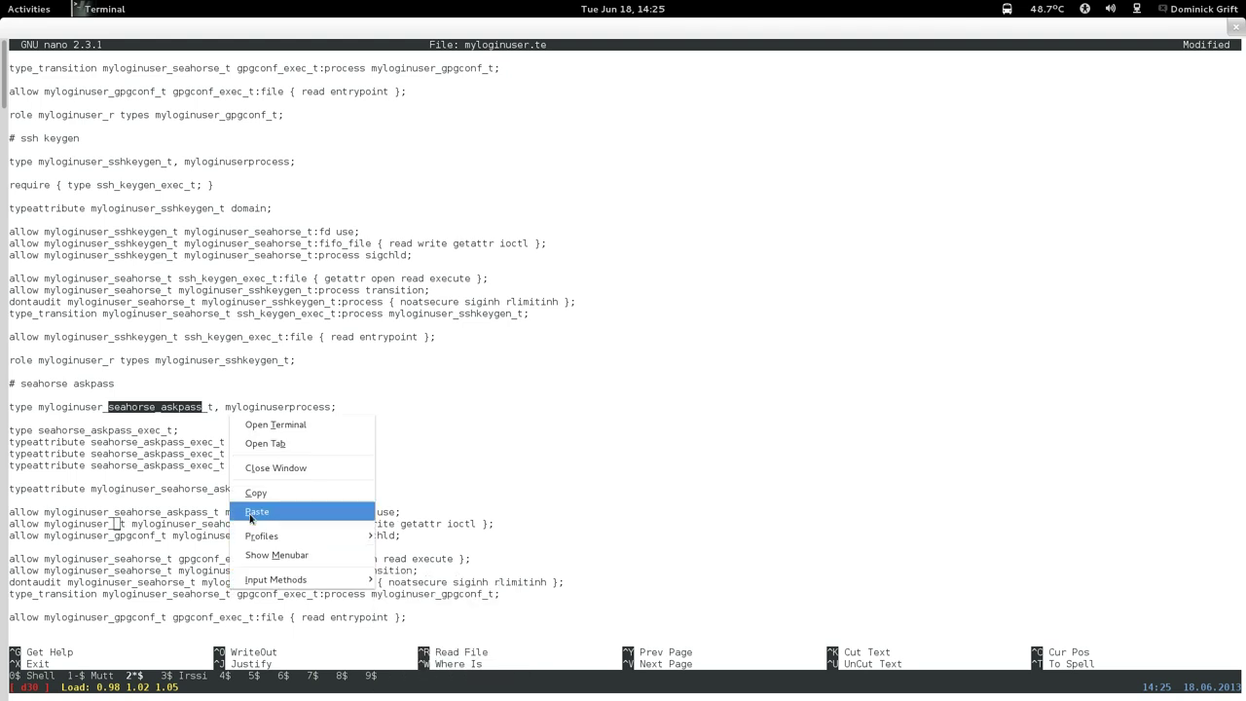
click(250, 516)
key(Left)
key(Left)
key(Left)
key(Left)
key(Left)
key(Left)
key(Left)
key(Left)
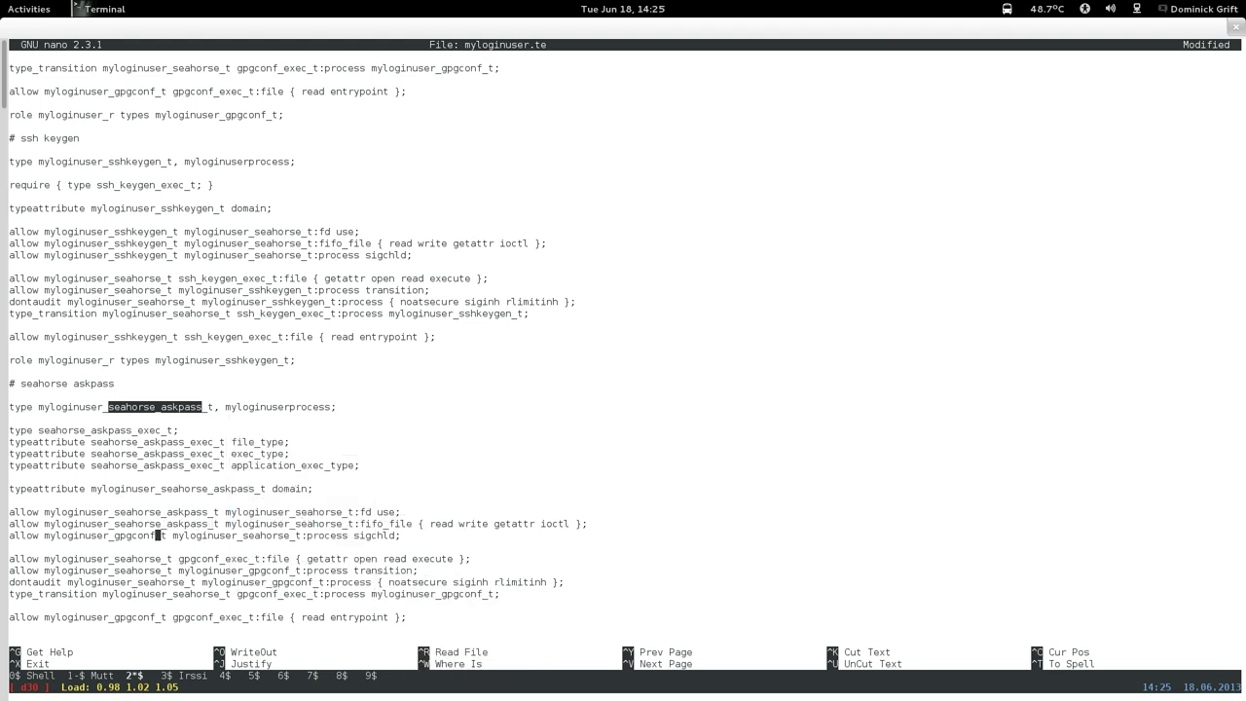
key(BackSpace)
key(BackSpace)
key(BackSpace)
key(BackSpace)
key(BackSpace)
key(BackSpace)
key(BackSpace)
right_click(250, 516)
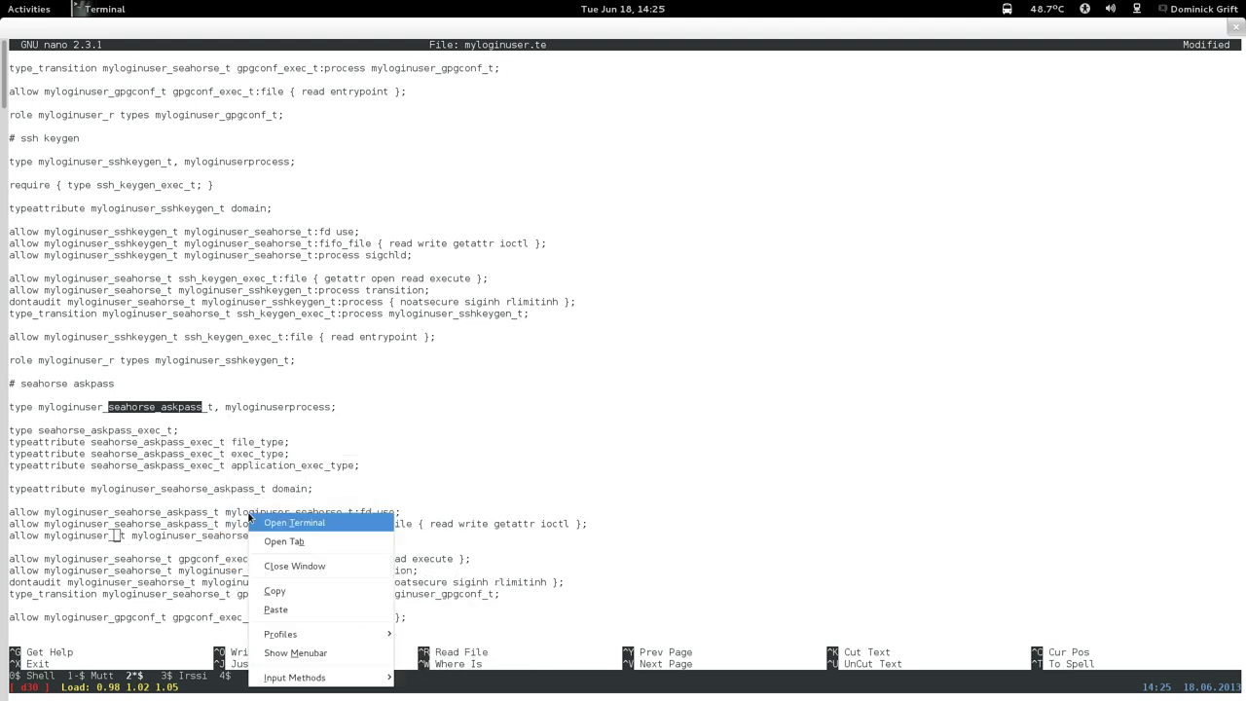
click(279, 613)
Point the execute and process transition rules at seahorse_askpass instead of gpgconf.
key(Down)
key(Down)
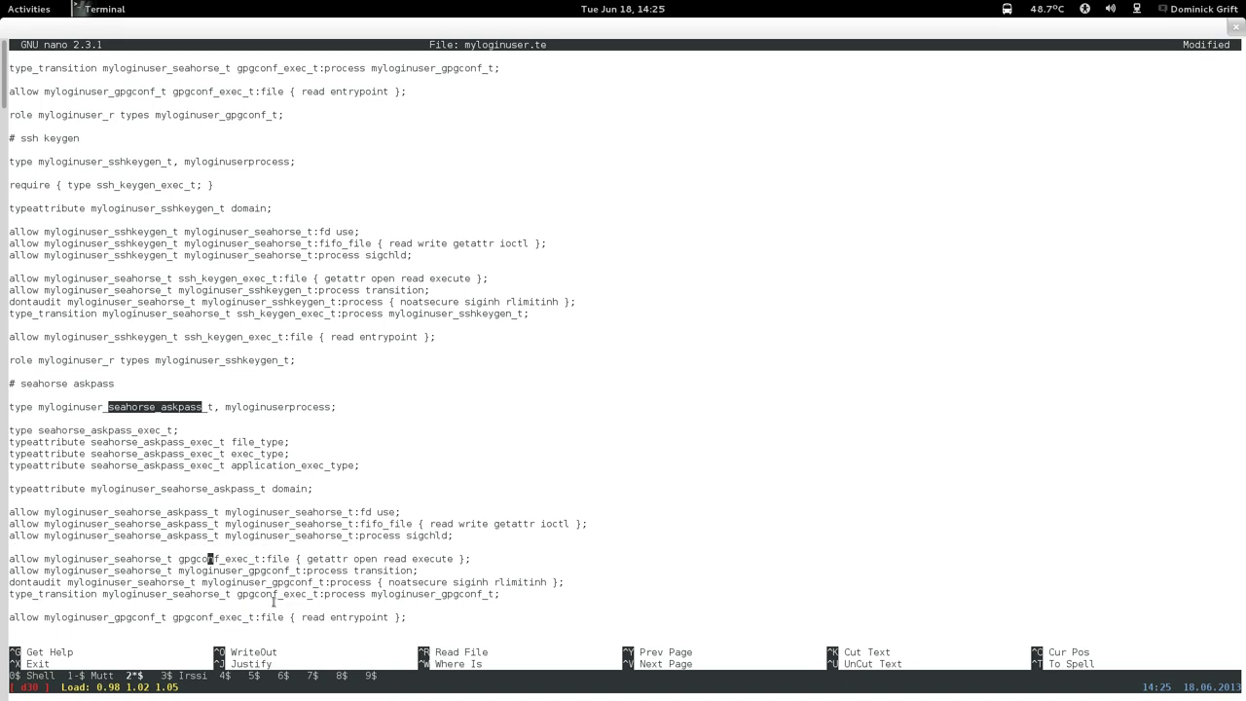
key(Left)
key(Left)
key(Left)
key(Left)
key(Left)
key(Left)
key(Left)
key(Left)
key(Right)
key(Right)
key(Right)
key(Right)
key(Right)
key(Right)
key(Right)
key(Right)
key(Right)
key(BackSpace)
key(BackSpace)
key(BackSpace)
key(BackSpace)
key(BackSpace)
key(BackSpace)
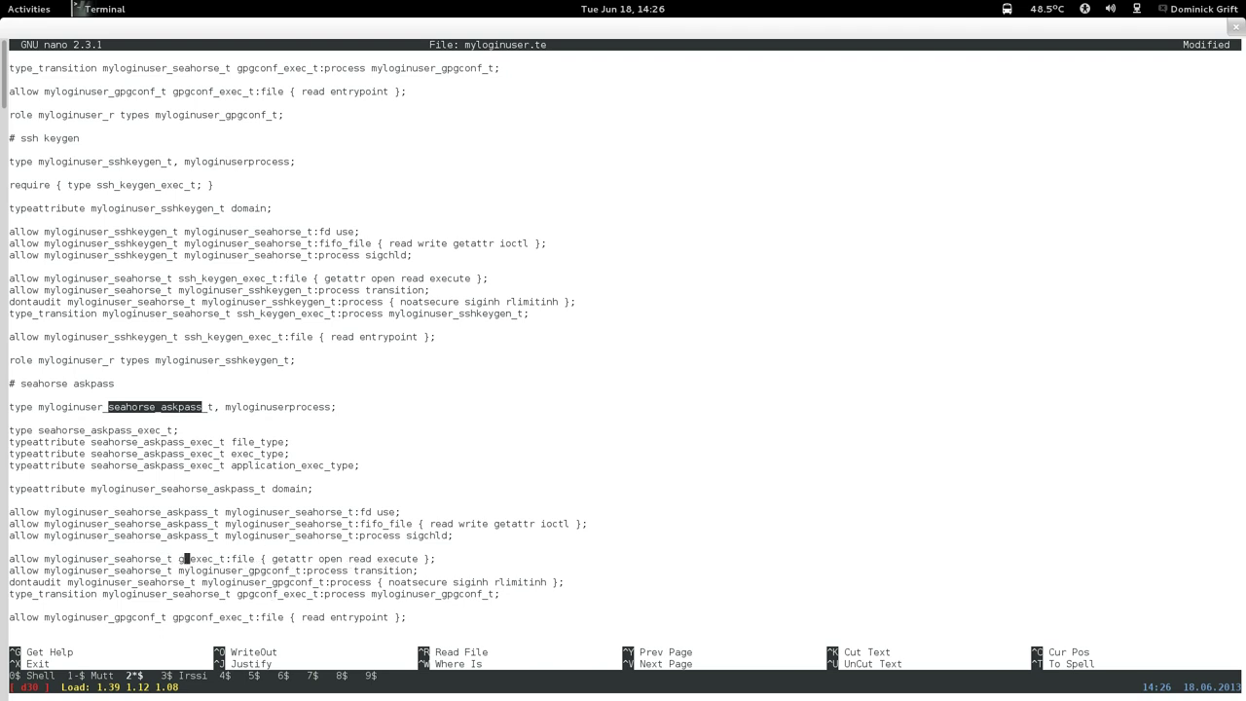
key(BackSpace)
right_click(294, 578)
click(299, 490)
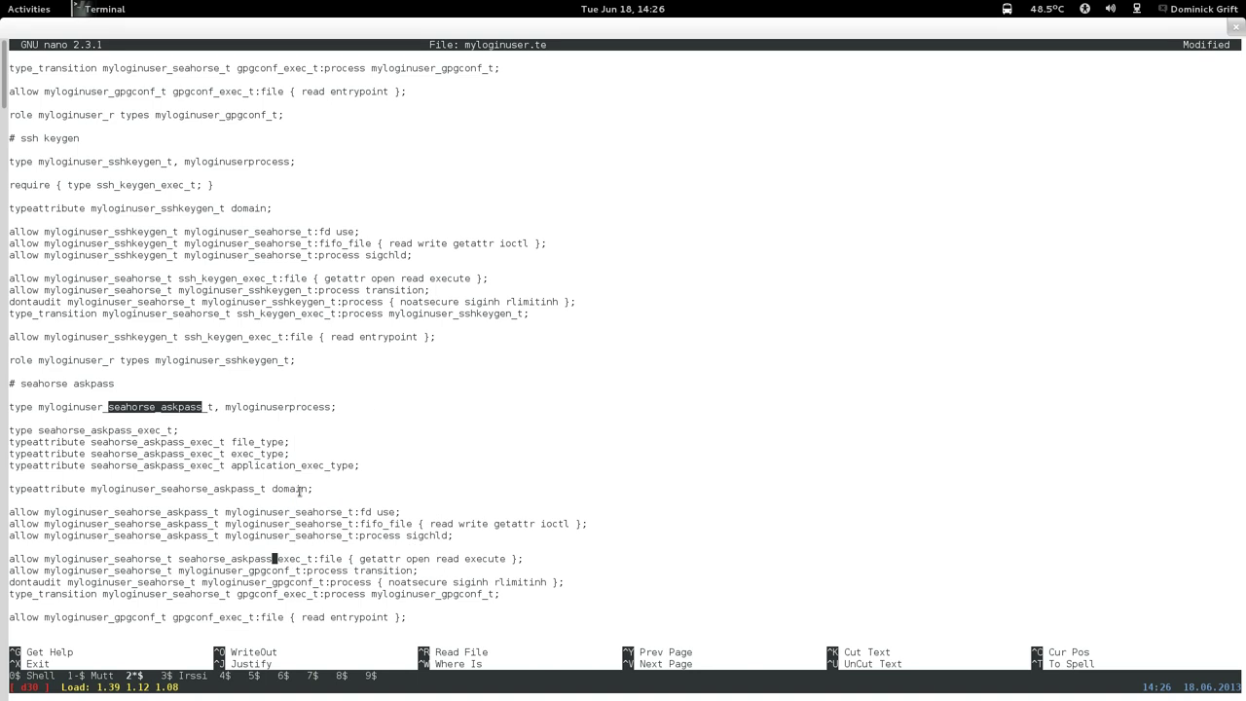
key(Down)
key(Right)
key(Right)
key(BackSpace)
key(BackSpace)
key(BackSpace)
key(BackSpace)
key(BackSpace)
key(BackSpace)
key(BackSpace)
right_click(300, 575)
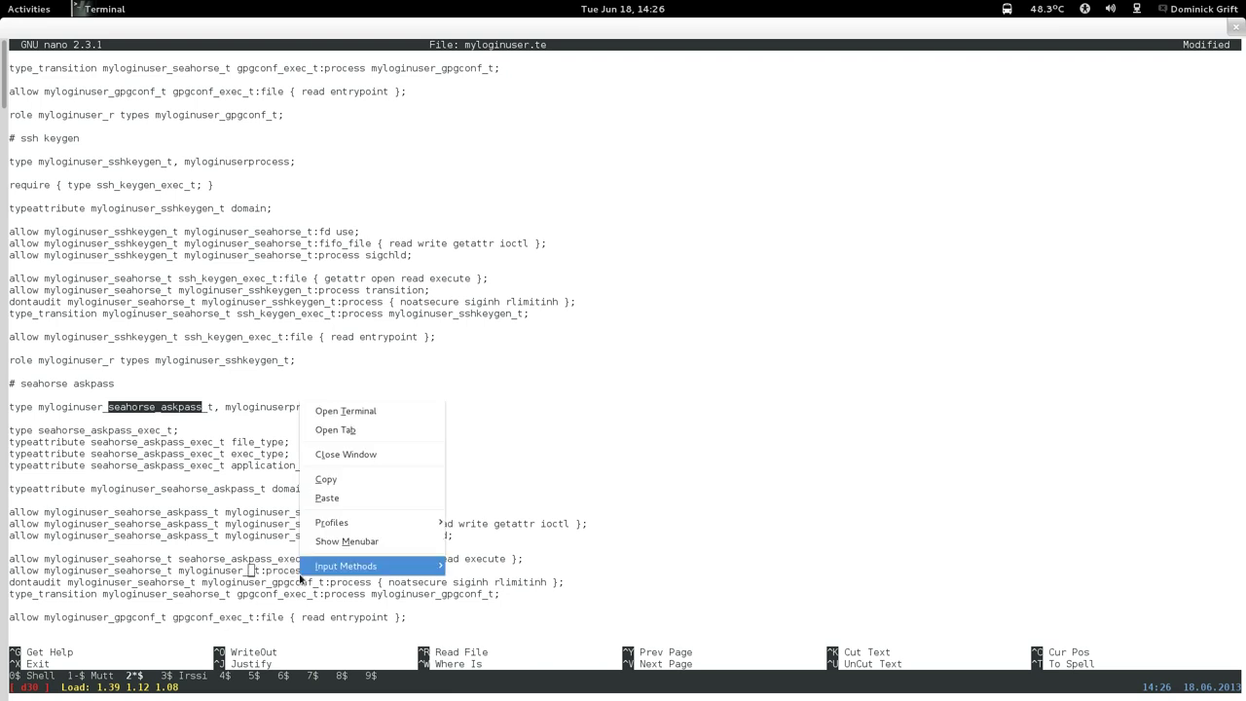
click(327, 497)
Replace gpgconf with seahorse_askpass in the dontaudit rule.
key(Down)
key(Left)
key(Left)
key(Left)
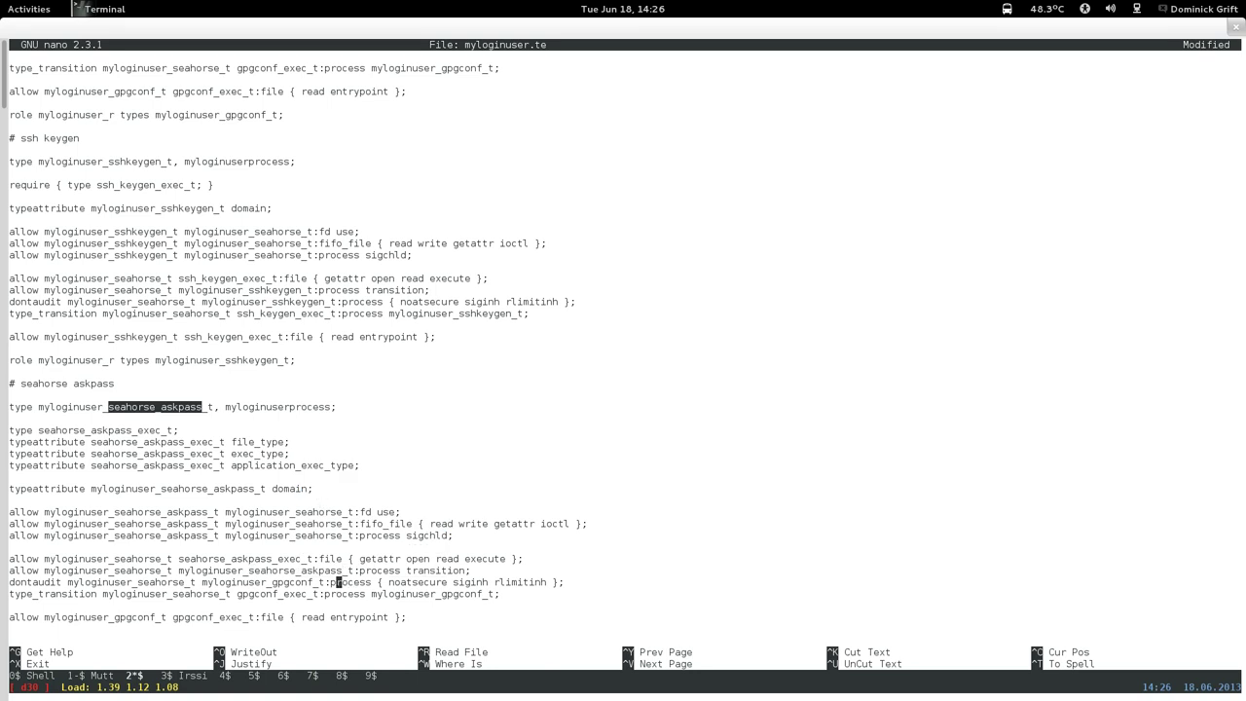
key(Left)
key(BackSpace)
key(BackSpace)
key(BackSpace)
key(BackSpace)
key(BackSpace)
key(BackSpace)
key(BackSpace)
key(BackSpace)
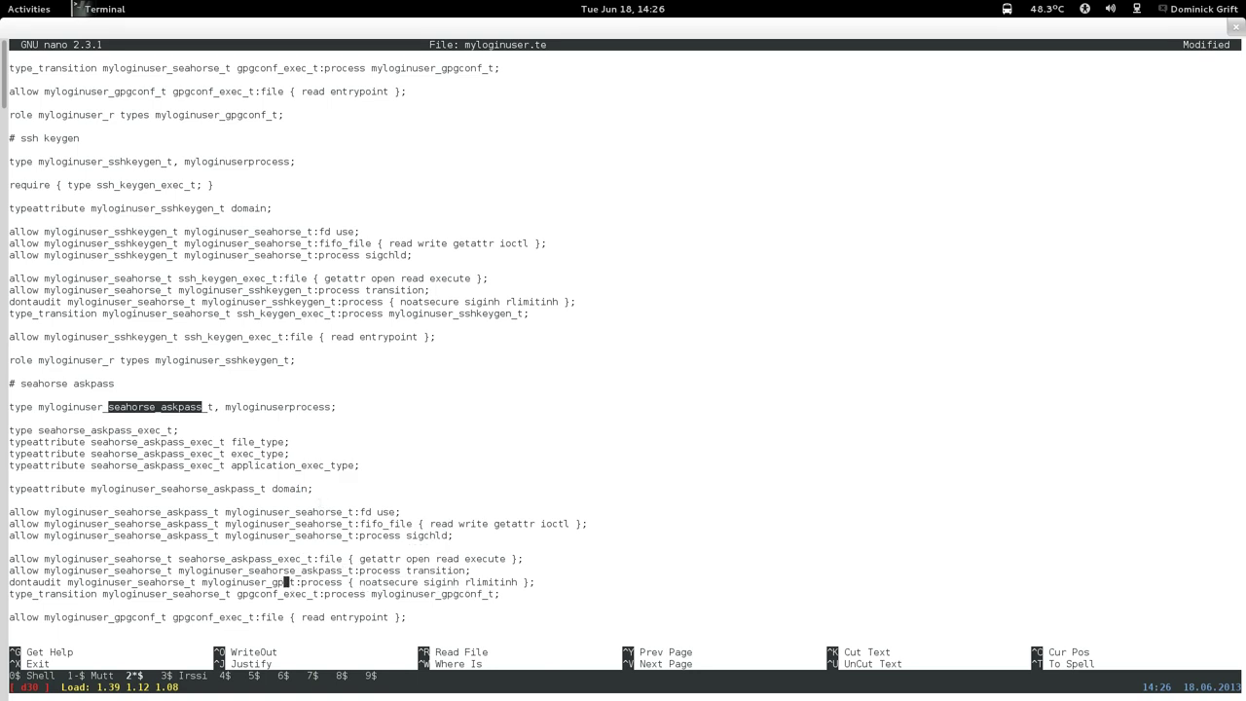
right_click(319, 500)
click(348, 594)
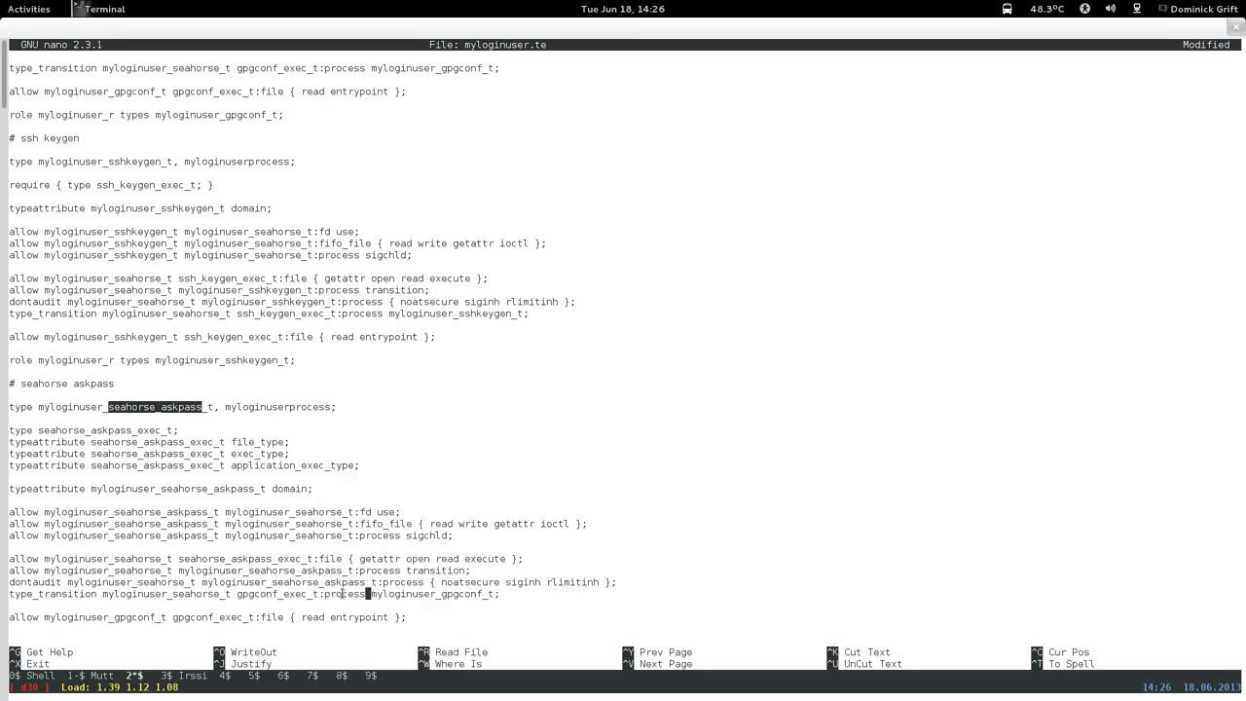
Make the type_transition use seahorse_askpass_exec_t into myloginuser_seahorse_askpass_t.
key(Down)
key(Down)
key(Up)
key(Left)
key(Left)
key(Left)
key(Left)
key(Left)
key(Left)
key(Left)
key(Left)
key(Left)
key(Left)
key(Left)
key(Left)
key(Left)
key(Left)
key(Left)
key(BackSpace)
key(BackSpace)
key(BackSpace)
key(BackSpace)
key(BackSpace)
key(BackSpace)
key(BackSpace)
right_click(350, 519)
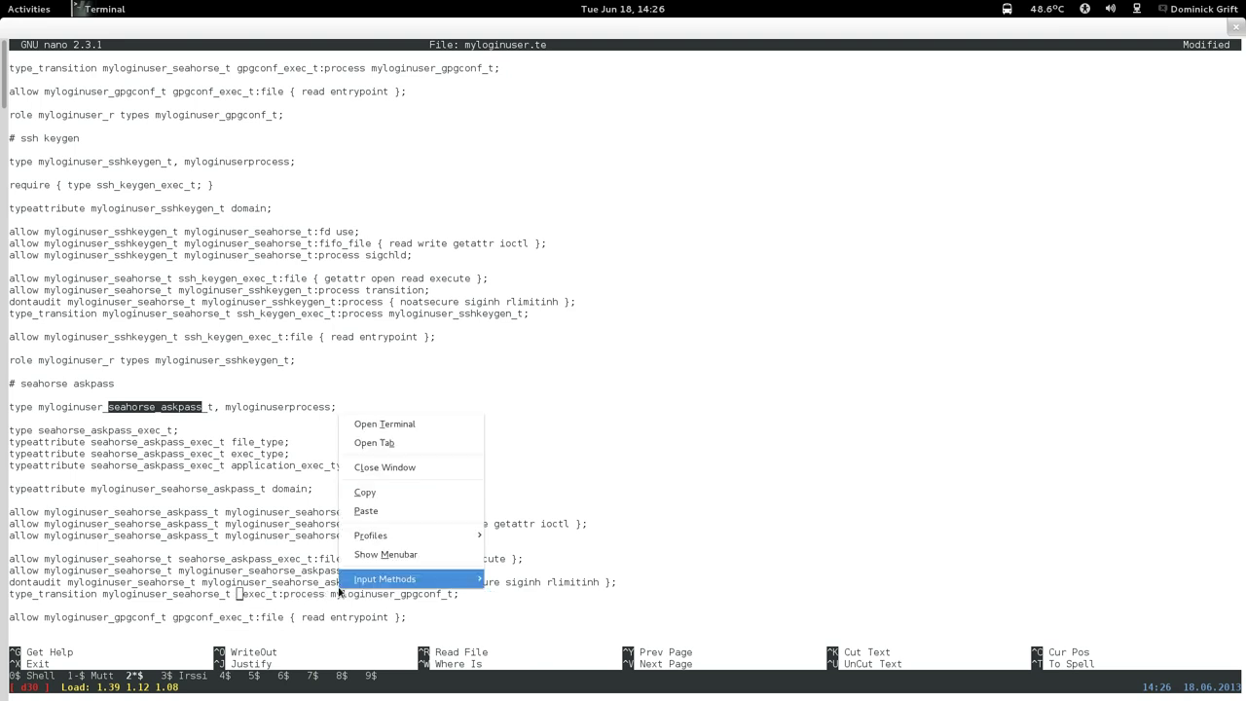
click(350, 514)
key(Right)
key(Right)
key(Right)
key(Right)
key(Right)
key(Right)
key(Right)
key(Right)
key(Right)
key(Right)
key(Right)
key(Right)
key(Right)
key(Right)
key(Right)
key(Right)
key(Right)
key(Right)
key(Right)
key(Right)
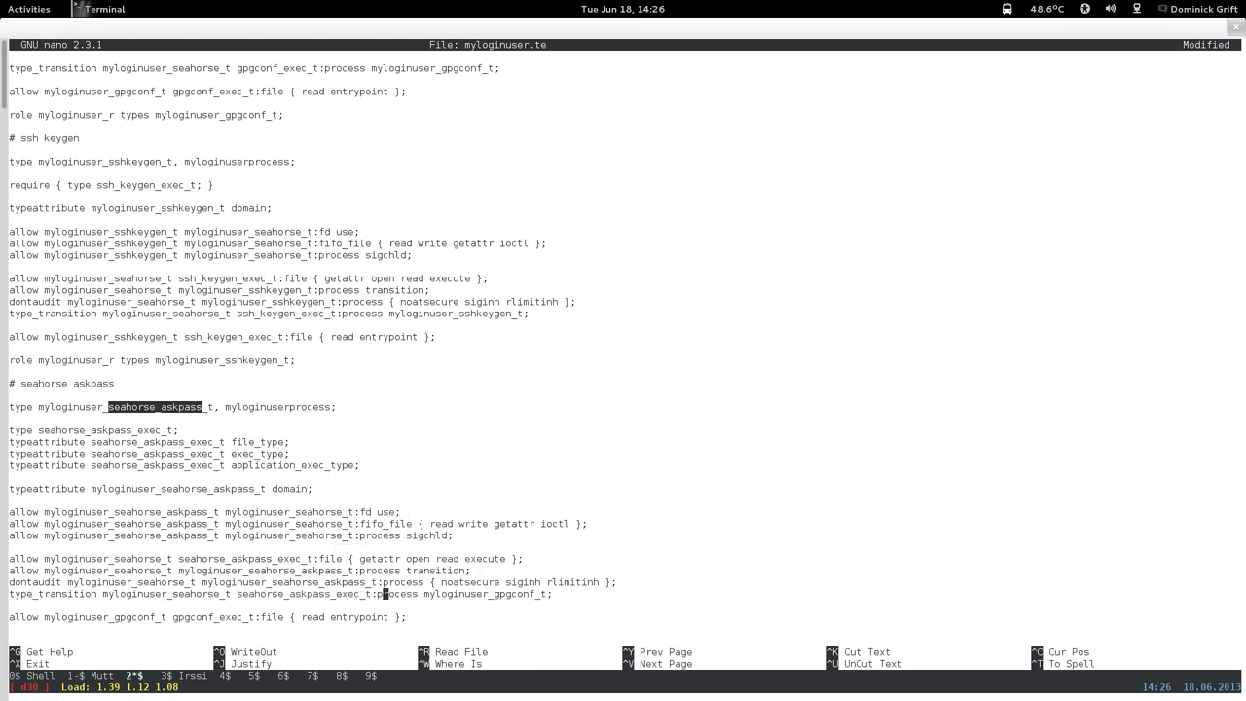
key(Right)
key(Right)
key(Right)
key(Right)
key(Right)
key(Right)
key(Right)
key(Right)
key(BackSpace)
key(BackSpace)
key(BackSpace)
key(BackSpace)
key(BackSpace)
key(BackSpace)
key(BackSpace)
right_click(346, 505)
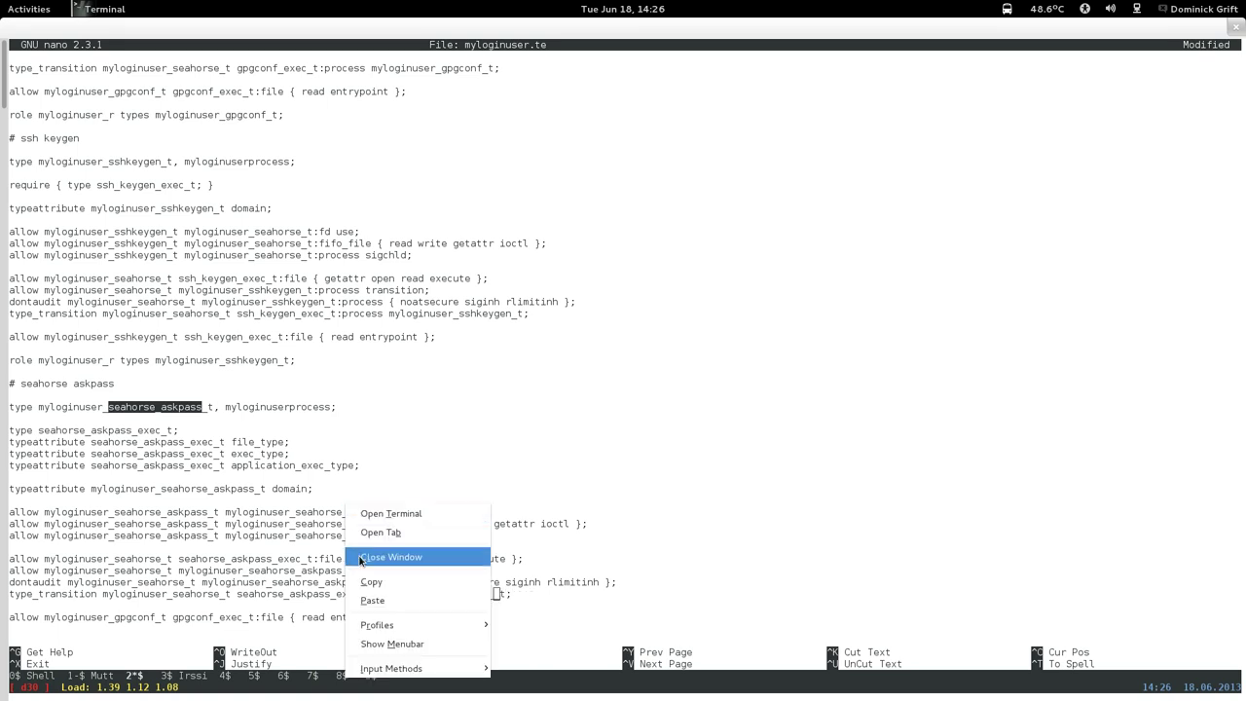
click(370, 600)
Set the entrypoint rule to myloginuser_seahorse_askpass_t with seahorse_askpass_exec_t.
key(Down)
key(Down)
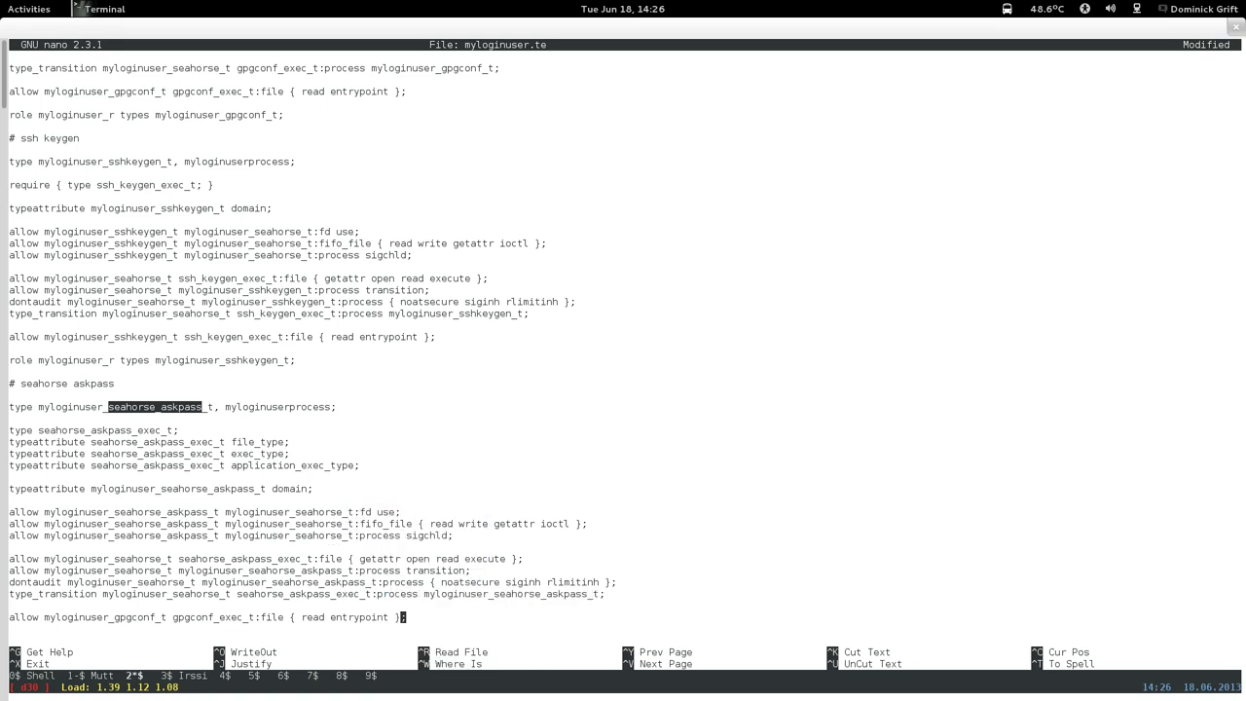
key(Left)
key(Left)
key(Left)
key(Left)
key(Left)
key(Left)
key(Left)
key(Left)
key(Left)
key(Left)
key(Left)
key(Left)
key(Left)
key(Left)
key(Left)
key(Left)
key(Left)
key(Left)
key(Left)
key(Left)
key(BackSpace)
key(BackSpace)
key(BackSpace)
key(BackSpace)
key(BackSpace)
key(BackSpace)
key(BackSpace)
right_click(333, 371)
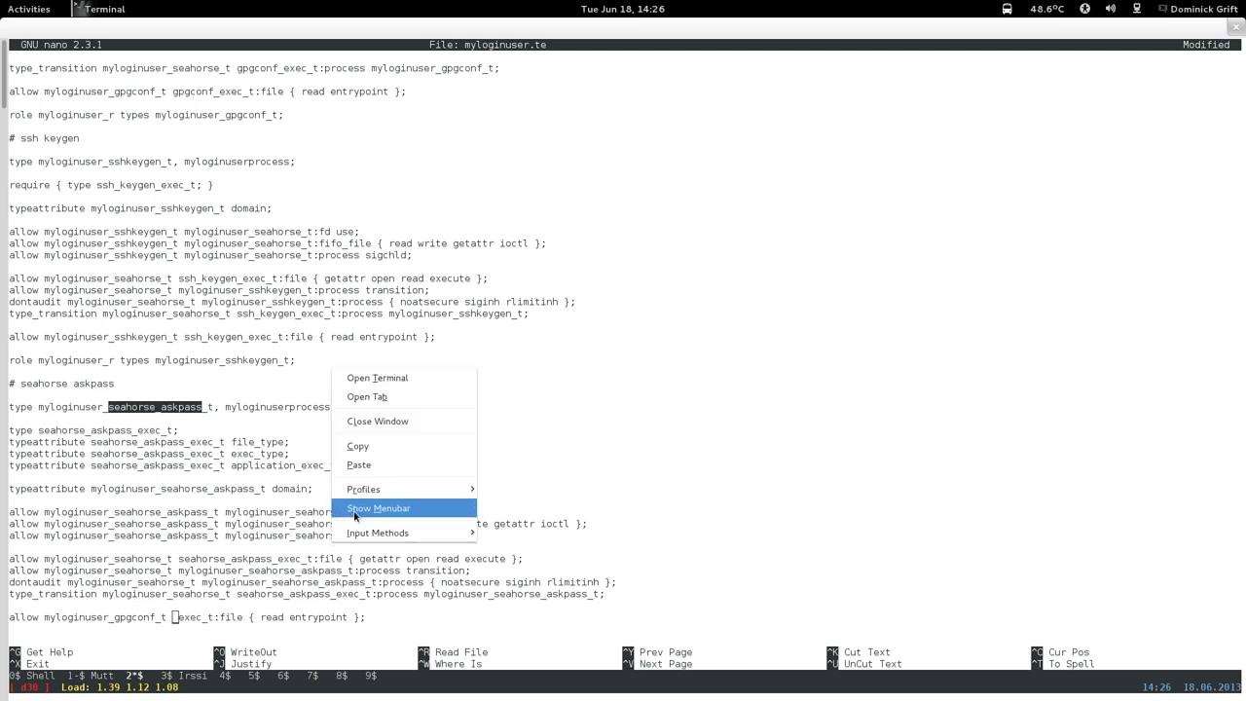
click(356, 465)
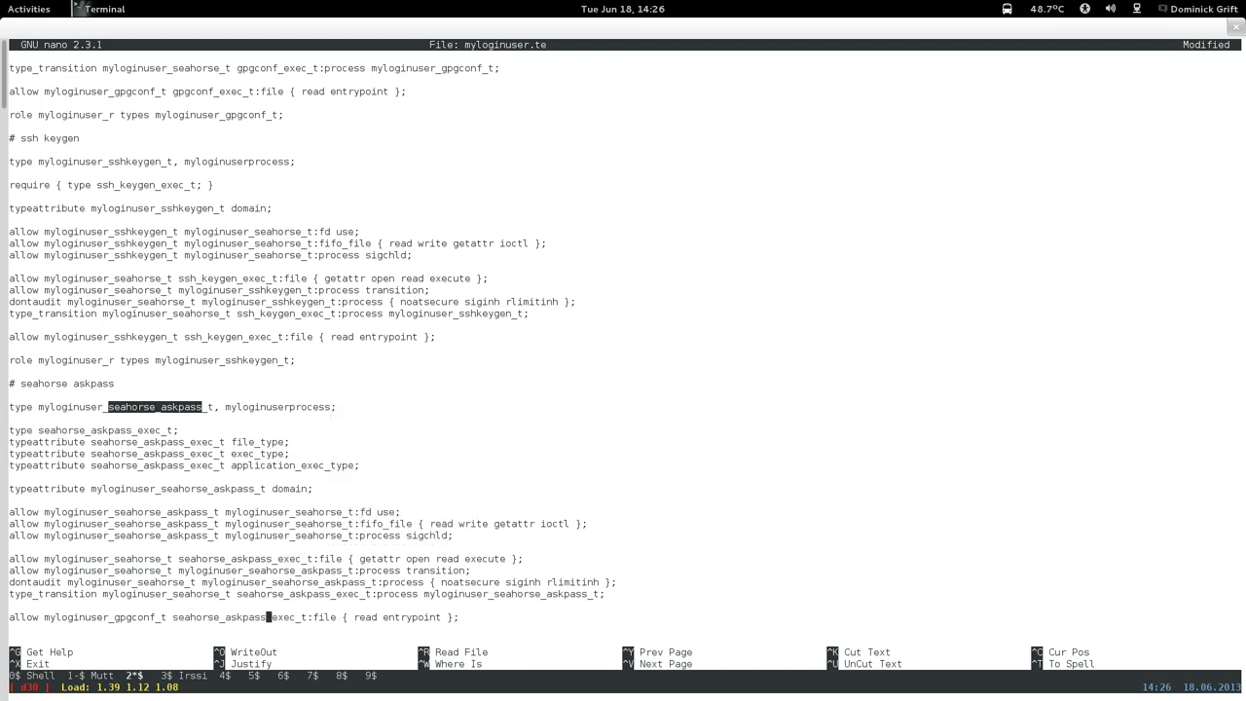
key(Left)
key(Left)
key(Left)
key(Left)
key(Left)
key(Left)
key(Left)
key(Left)
key(Left)
key(Left)
key(Left)
key(Left)
key(Left)
key(Left)
key(Left)
key(Left)
key(Left)
key(Left)
key(Left)
key(BackSpace)
key(BackSpace)
key(BackSpace)
key(BackSpace)
key(BackSpace)
key(BackSpace)
key(BackSpace)
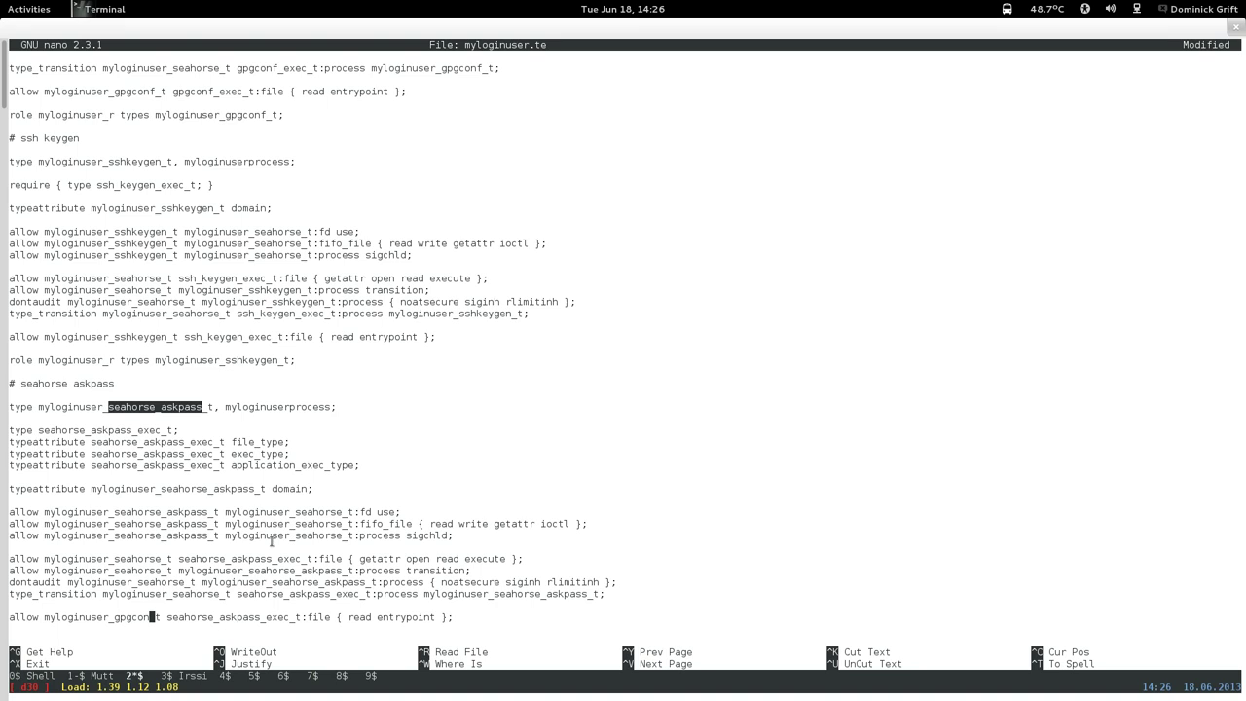
right_click(273, 541)
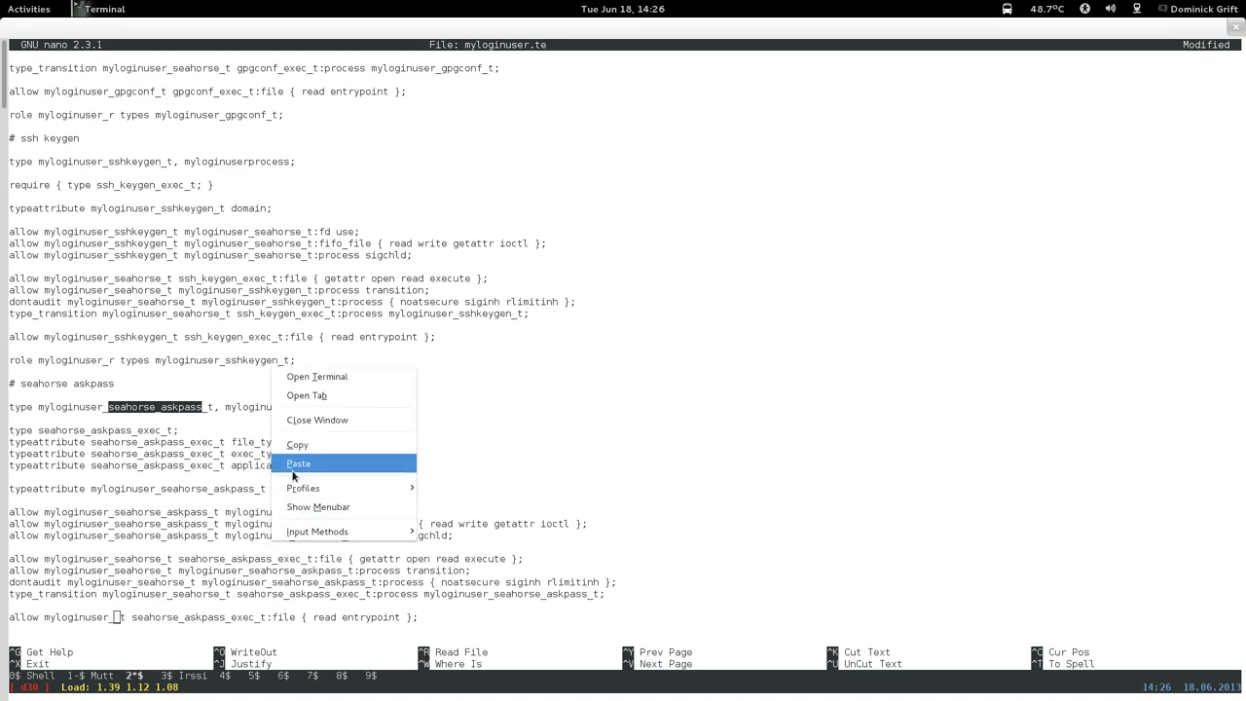
click(292, 471)
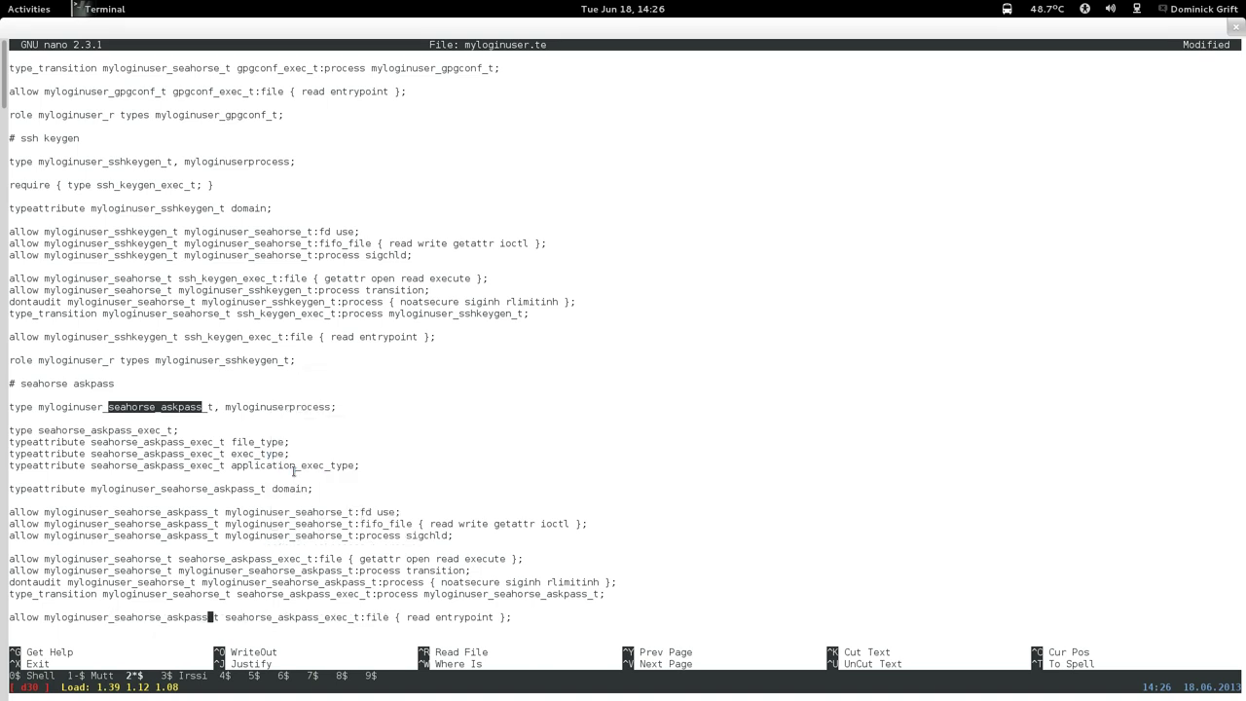
Make the role line grant myloginuser_seahorse_askpass_t in place of gpgconf.
key(Down)
key(Down)
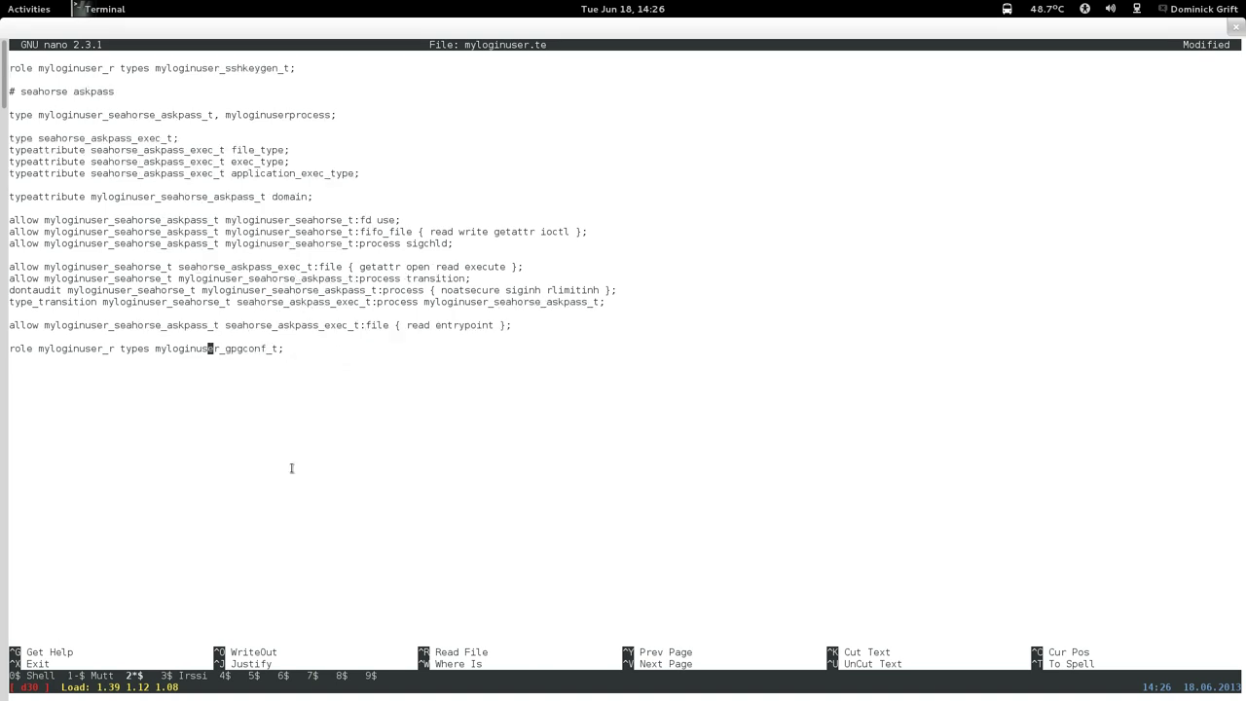
key(Right)
key(Right)
key(Right)
key(Right)
key(Right)
key(Right)
key(Right)
key(Right)
key(Right)
key(BackSpace)
key(BackSpace)
key(BackSpace)
key(BackSpace)
key(BackSpace)
key(BackSpace)
key(BackSpace)
right_click(291, 469)
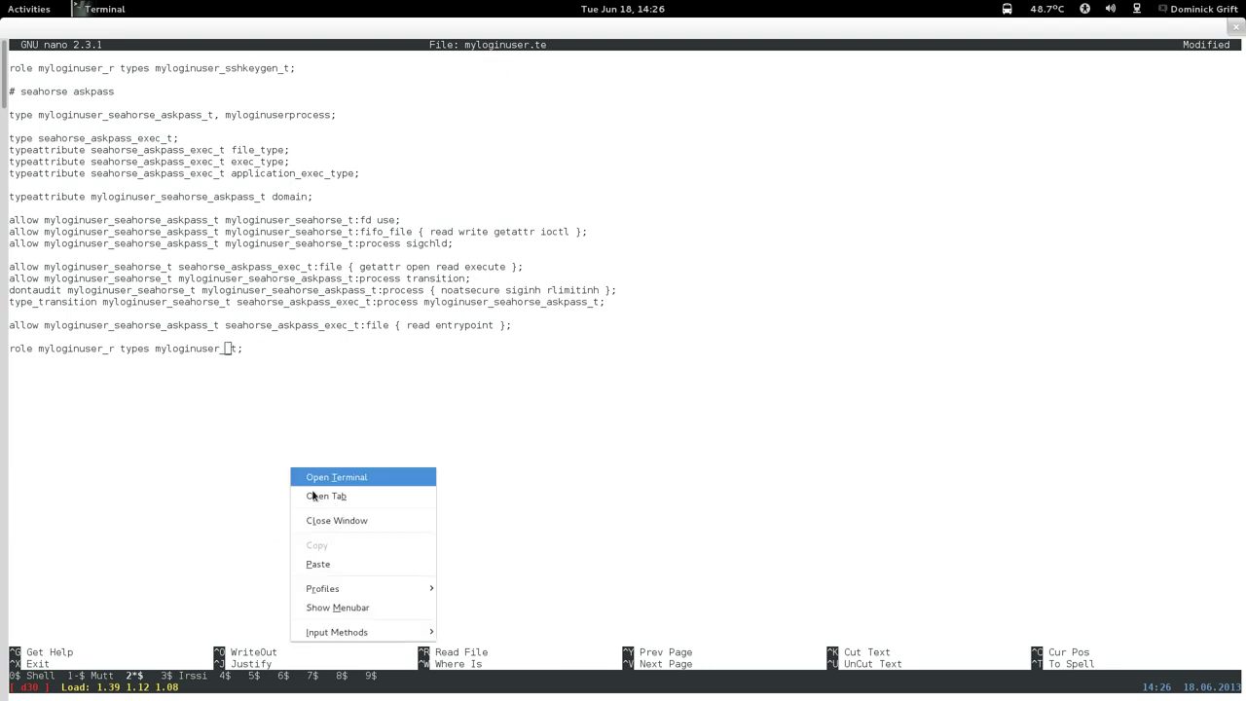
click(322, 564)
key(Up)
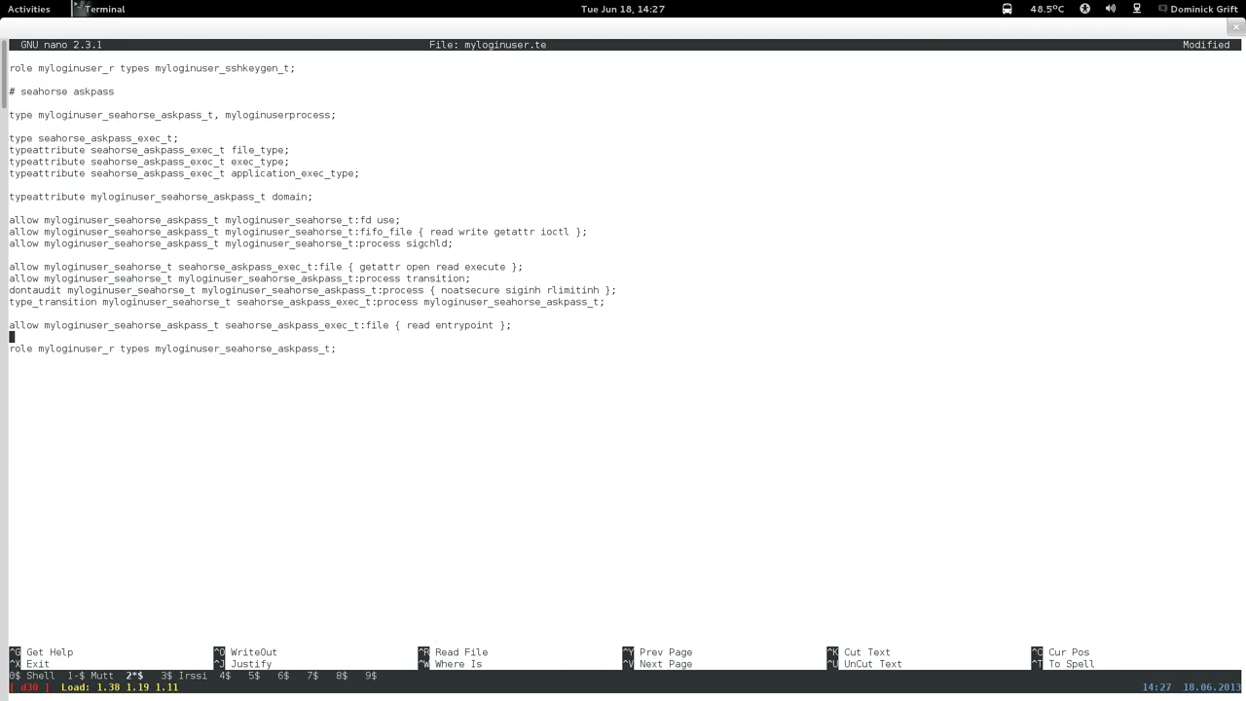
key(Up)
key(Up)
Copy the name sshkeygen from the role line.
click(321, 302)
drag(225, 68, 278, 68)
right_click(278, 68)
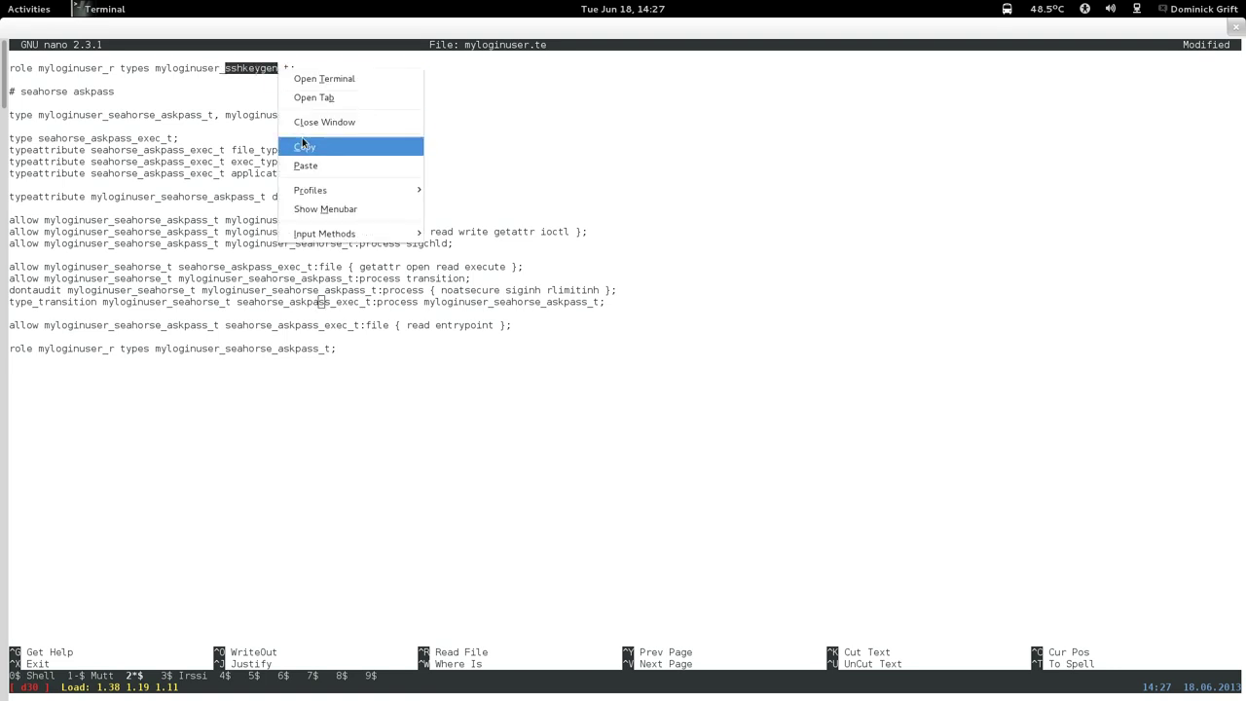
click(303, 145)
Replace seahorse with sshkeygen in the askpass fd use, fifo_file and sigchld rules.
key(Up)
key(Up)
key(Up)
key(Up)
key(Up)
key(Up)
key(Up)
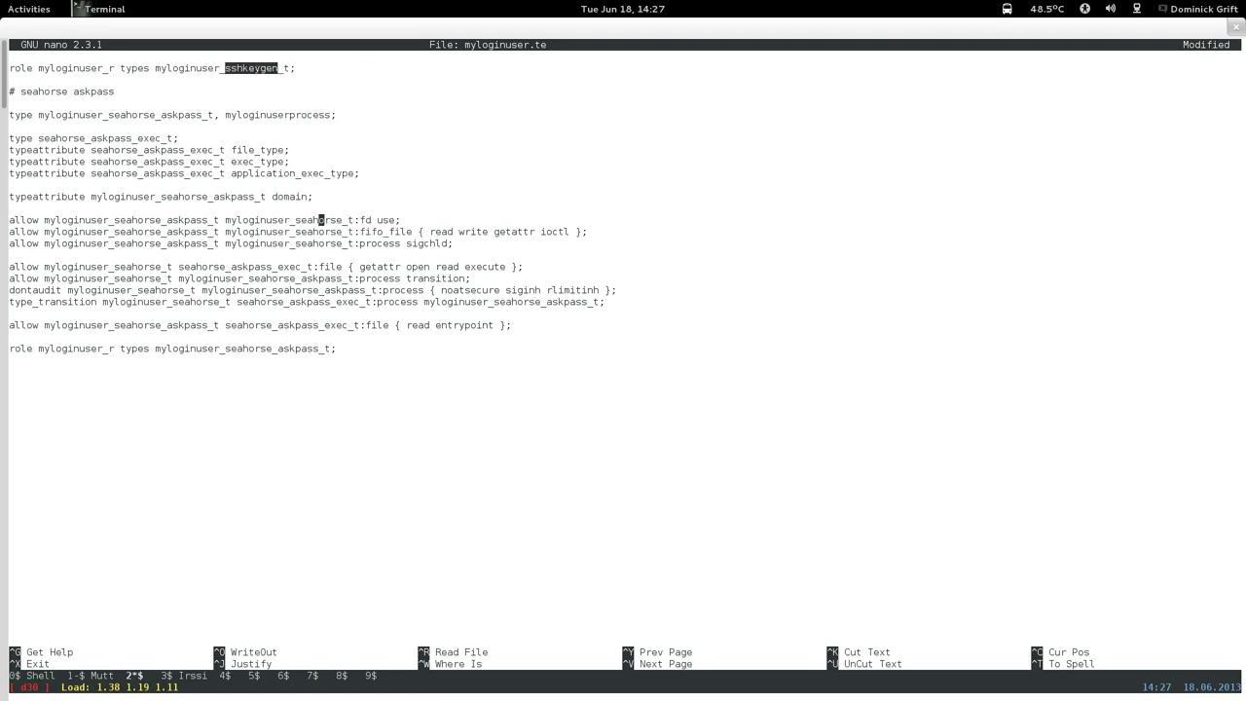
key(Right)
key(Right)
key(Right)
key(BackSpace)
key(BackSpace)
key(BackSpace)
key(BackSpace)
key(BackSpace)
key(BackSpace)
key(BackSpace)
key(BackSpace)
right_click(324, 221)
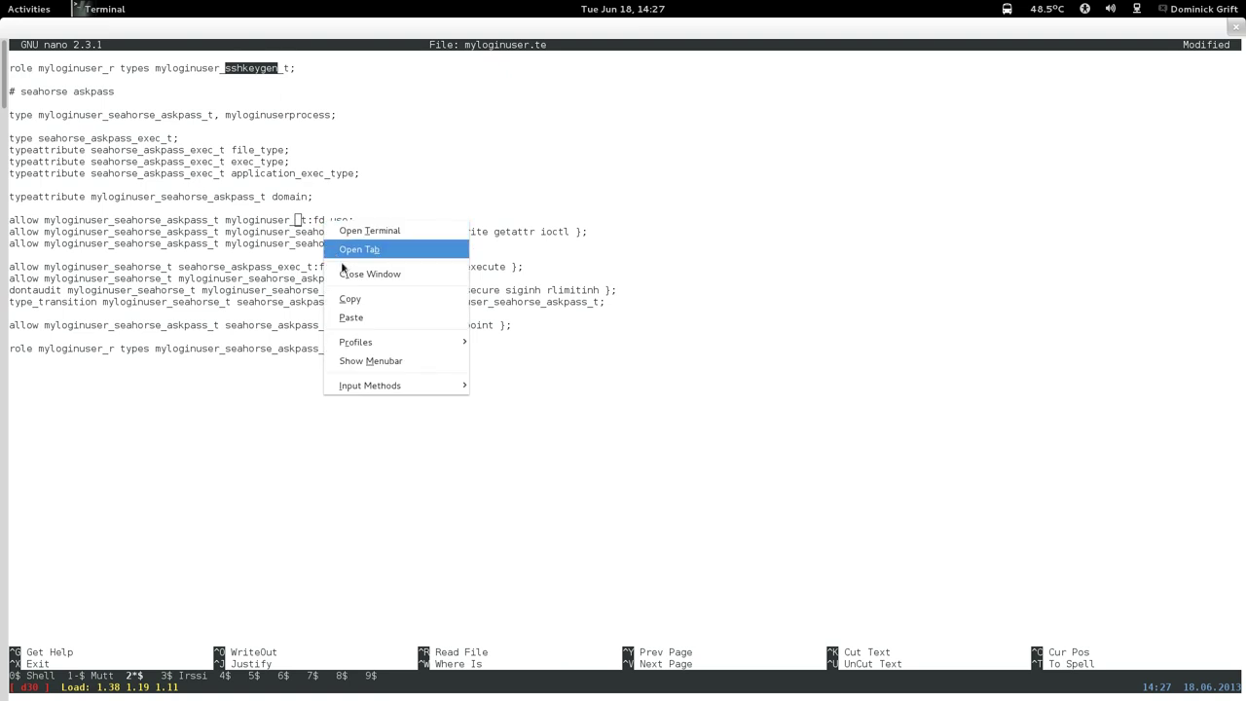
click(350, 318)
key(BackSpace)
key(BackSpace)
key(BackSpace)
key(BackSpace)
key(BackSpace)
key(BackSpace)
key(BackSpace)
key(BackSpace)
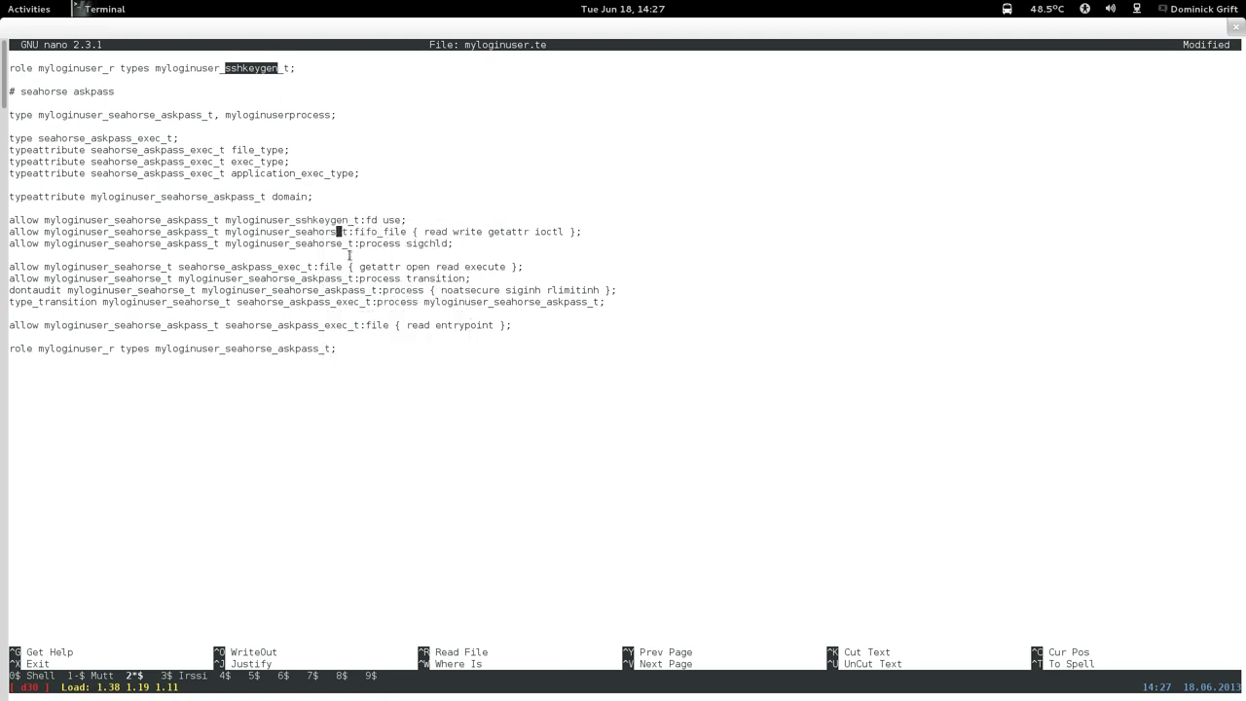
right_click(348, 256)
click(373, 349)
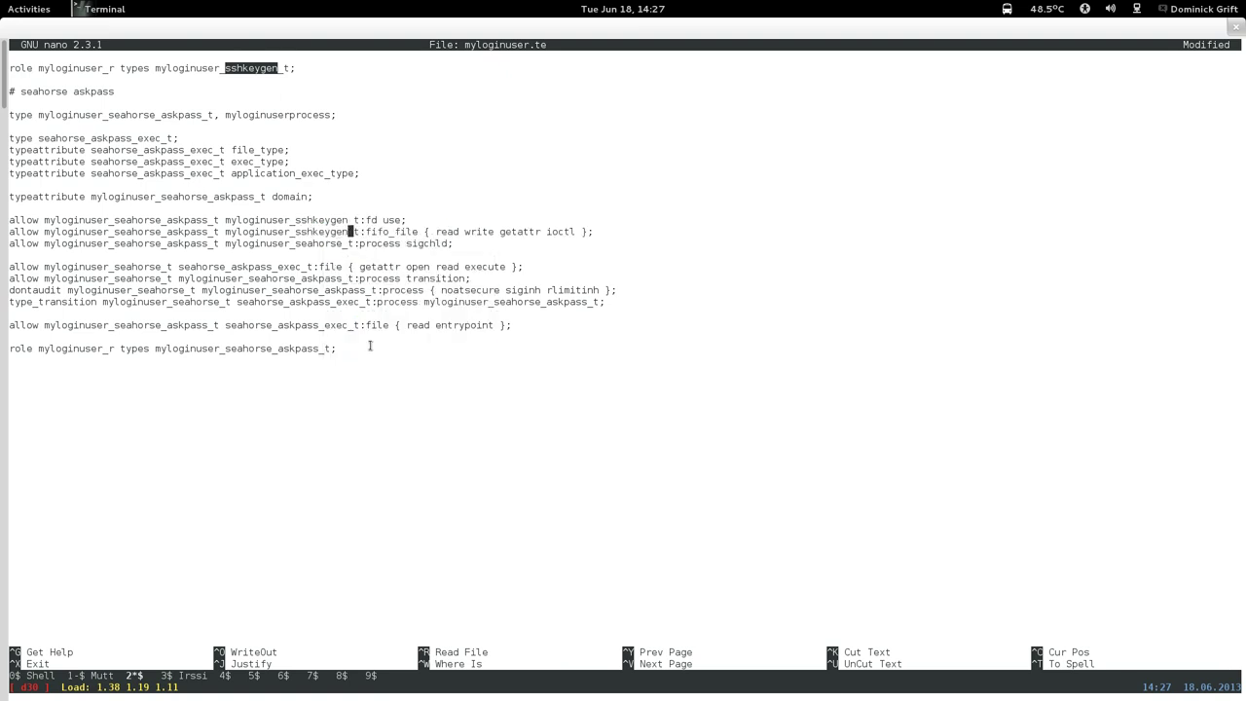
key(Down)
key(Left)
key(BackSpace)
key(BackSpace)
key(BackSpace)
key(BackSpace)
key(BackSpace)
key(BackSpace)
key(BackSpace)
key(BackSpace)
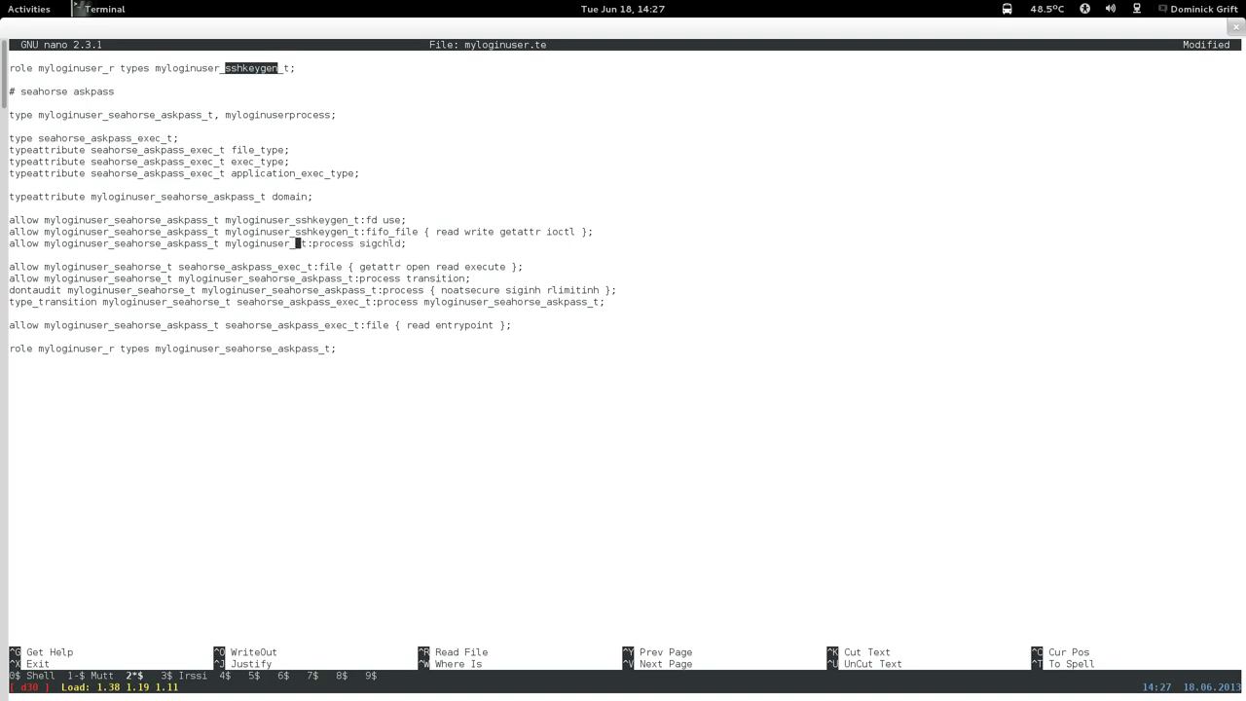
right_click(348, 280)
click(370, 376)
Replace seahorse with sshkeygen in the askpass execute and process transition rules.
key(Down)
key(Down)
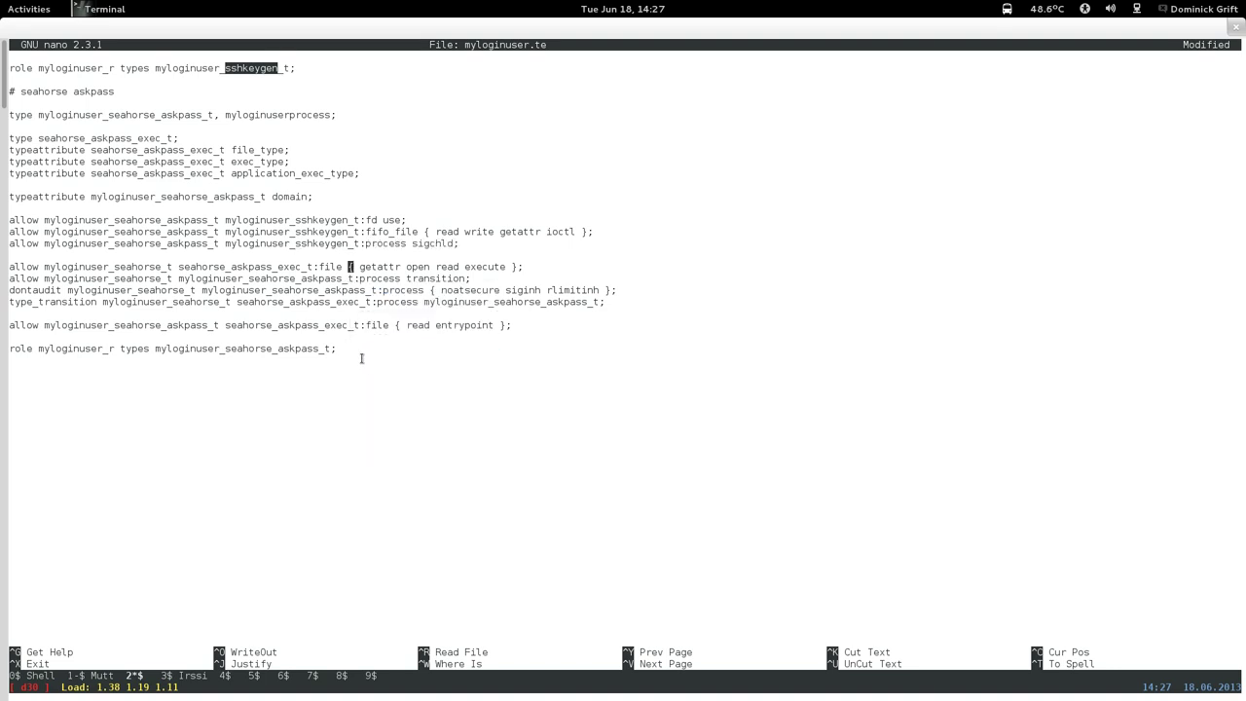
key(Left)
key(Left)
key(Left)
key(Left)
key(Left)
key(Left)
key(Left)
key(Left)
key(Left)
key(Left)
key(Left)
key(Left)
key(Left)
key(Left)
key(Left)
key(Left)
key(Left)
key(Left)
key(Left)
key(Left)
key(Left)
key(BackSpace)
key(BackSpace)
key(BackSpace)
key(BackSpace)
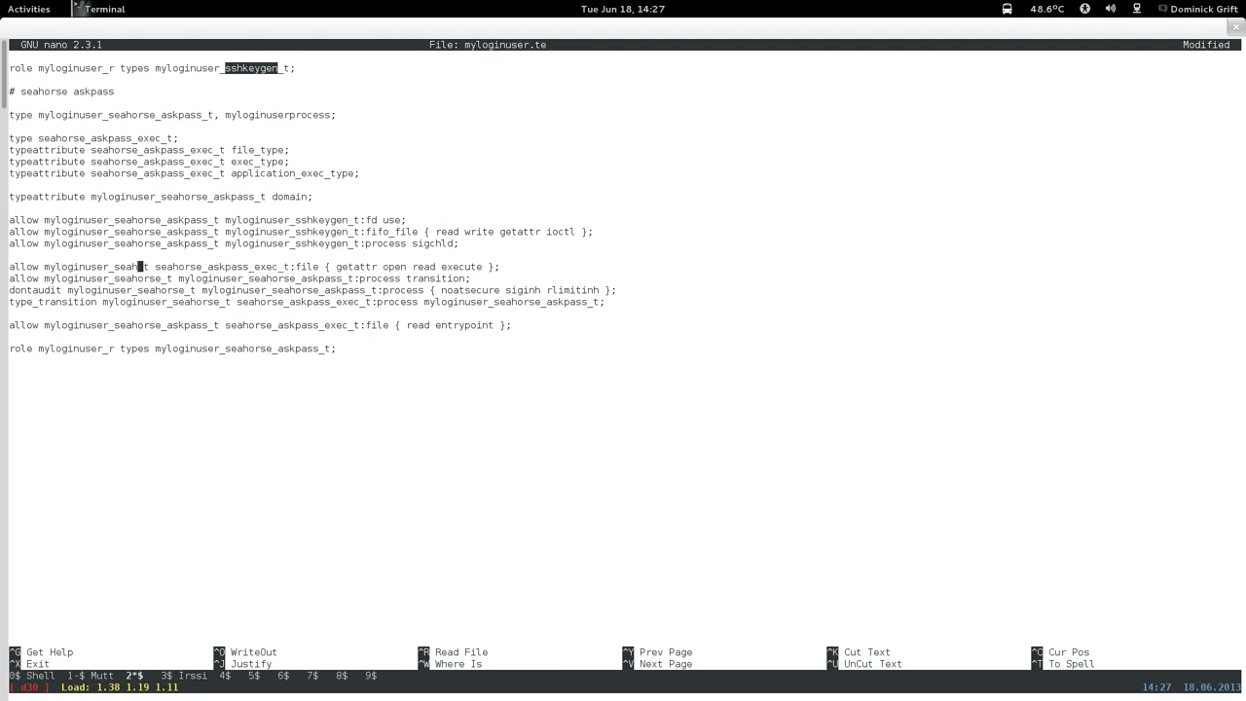
key(BackSpace)
key(BackSpace)
key(BackSpace)
key(BackSpace)
right_click(310, 313)
click(346, 407)
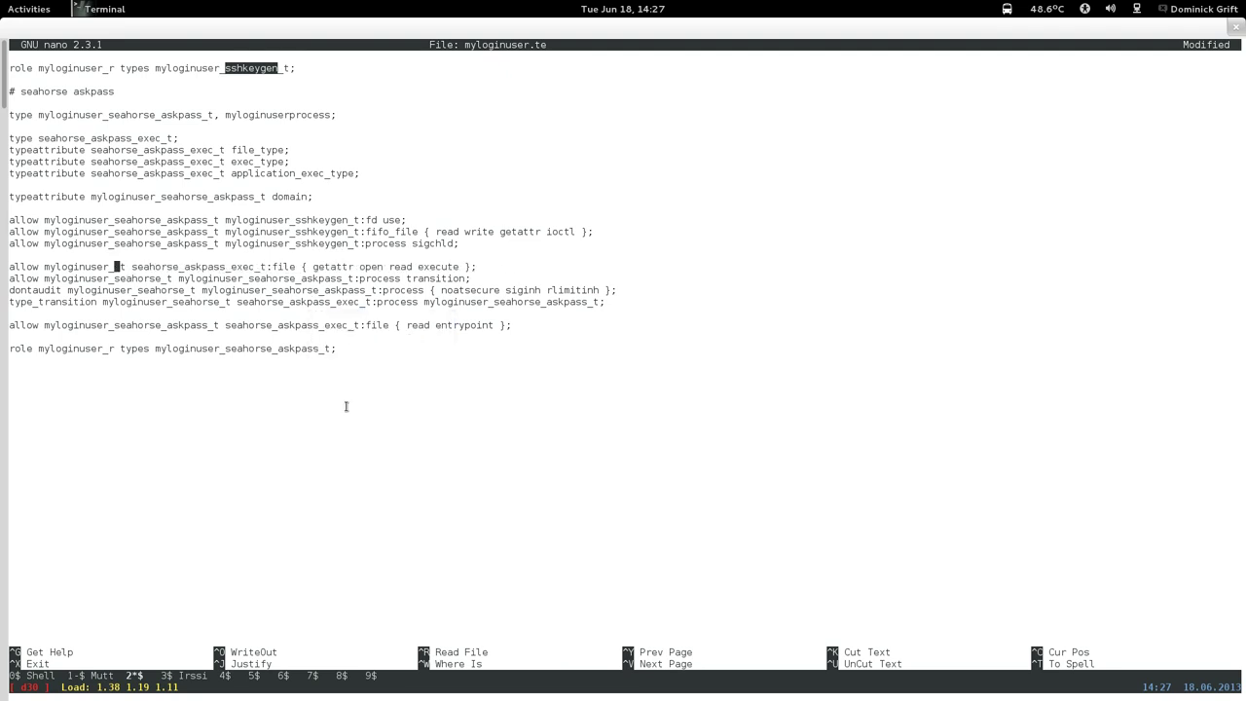
key(Down)
key(BackSpace)
key(BackSpace)
key(BackSpace)
key(BackSpace)
key(BackSpace)
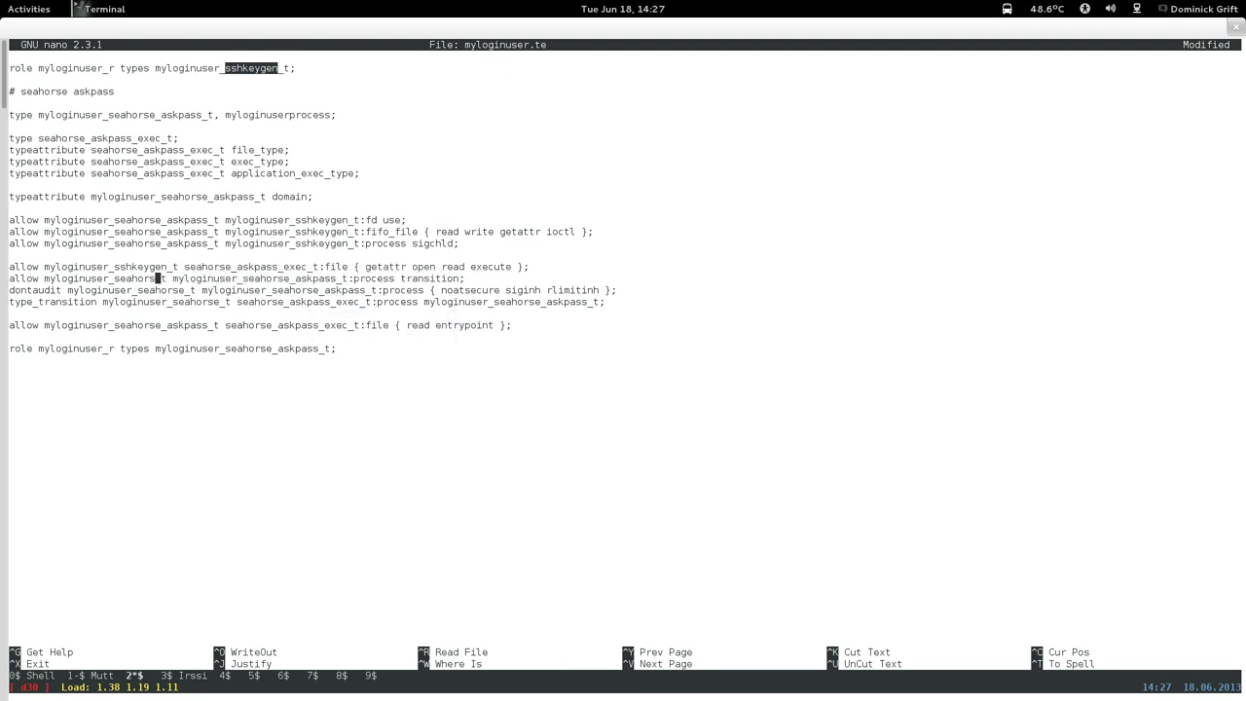
key(BackSpace)
key(BackSpace)
key(BackSpace)
right_click(308, 343)
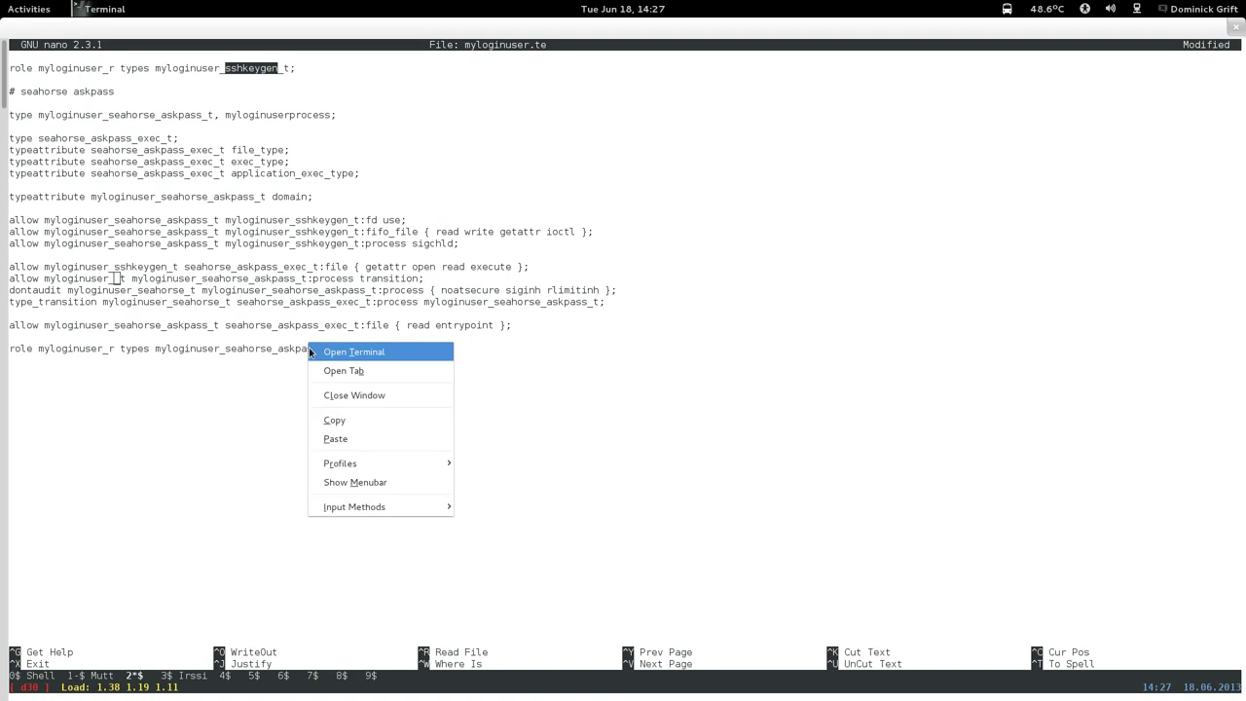
click(334, 437)
Make myloginuser_sshkeygen_t the source in the askpass dontaudit and type_transition rules.
key(Down)
key(Right)
key(Right)
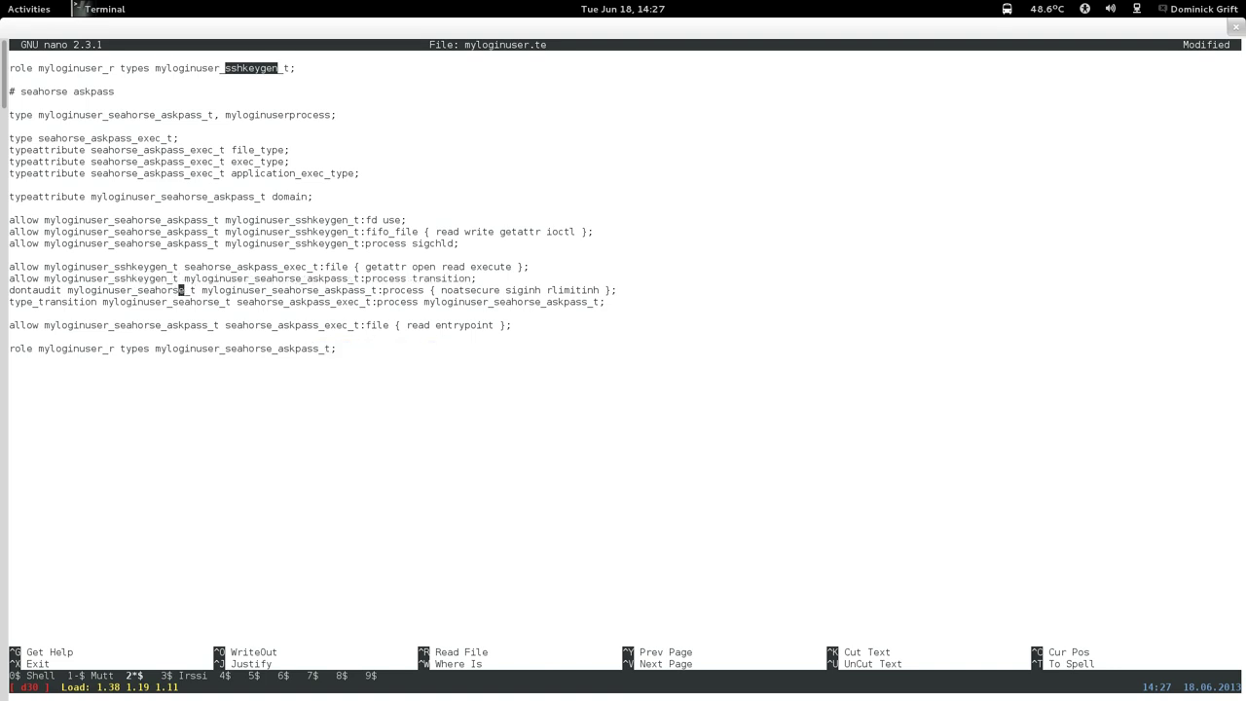
key(BackSpace)
key(BackSpace)
key(BackSpace)
key(BackSpace)
key(BackSpace)
key(BackSpace)
key(BackSpace)
key(BackSpace)
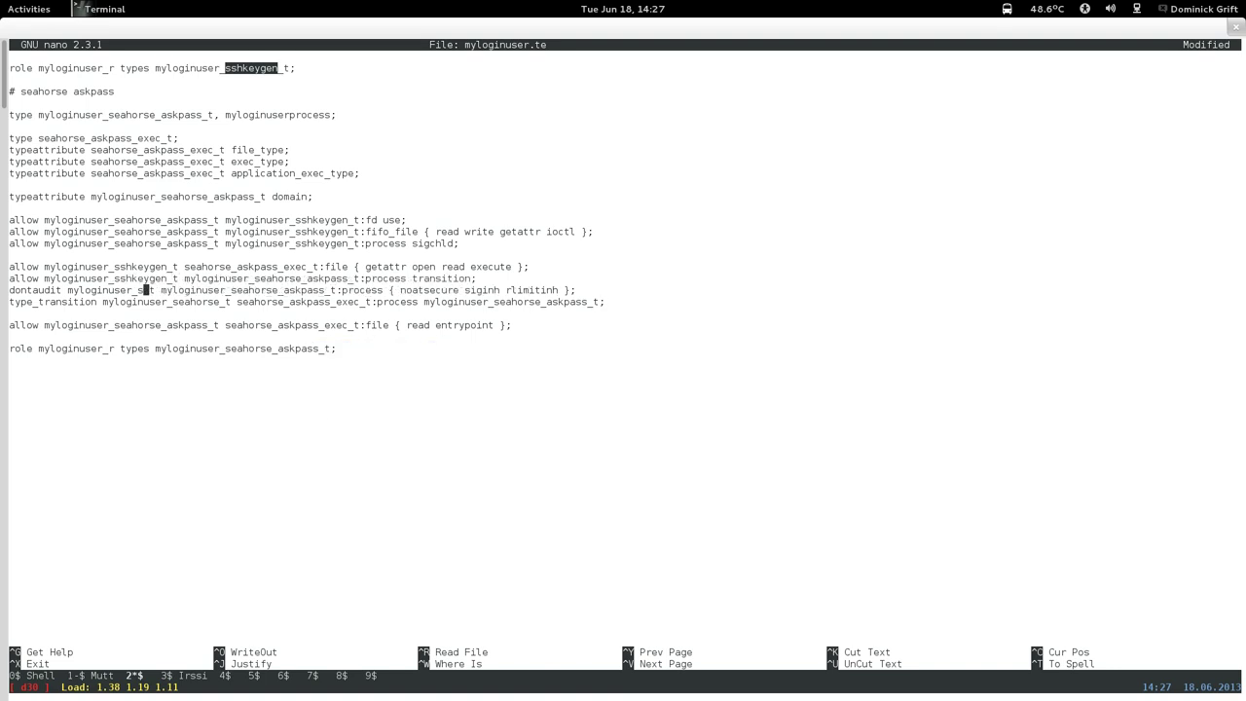
right_click(307, 365)
click(331, 451)
key(Down)
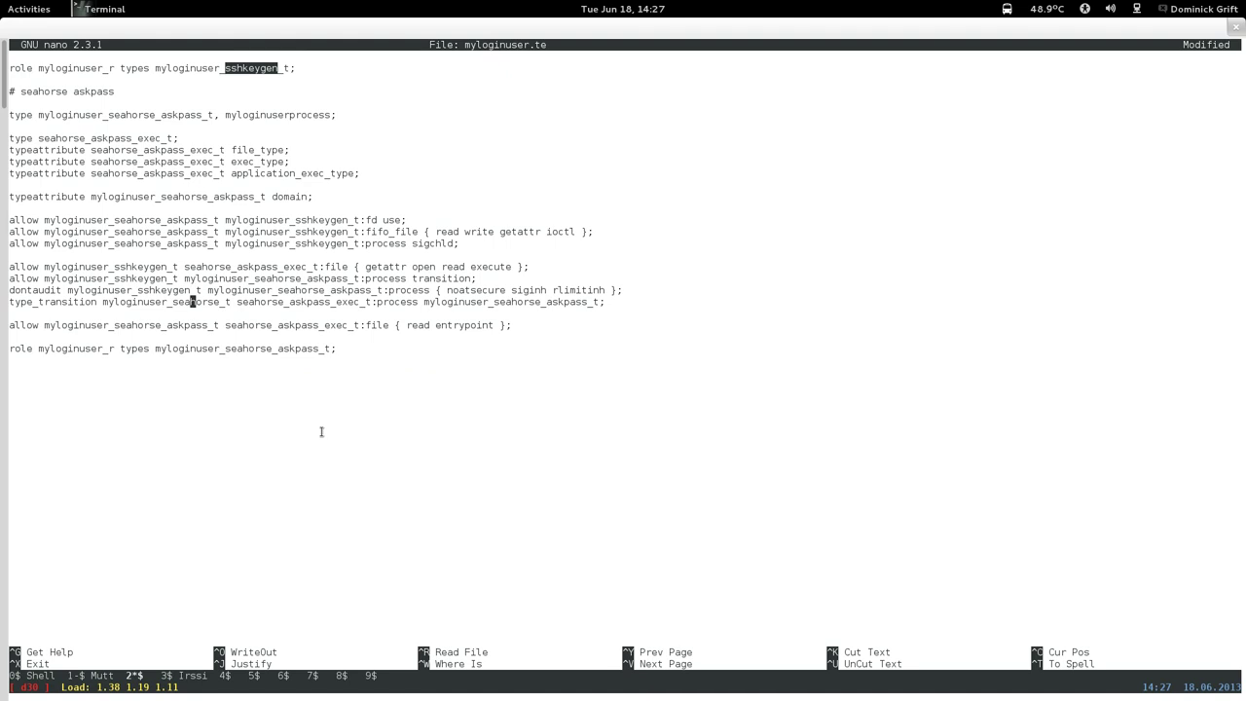
key(Right)
key(Right)
key(Right)
key(Right)
key(Delete)
key(BackSpace)
key(BackSpace)
key(BackSpace)
key(BackSpace)
key(BackSpace)
key(BackSpace)
key(BackSpace)
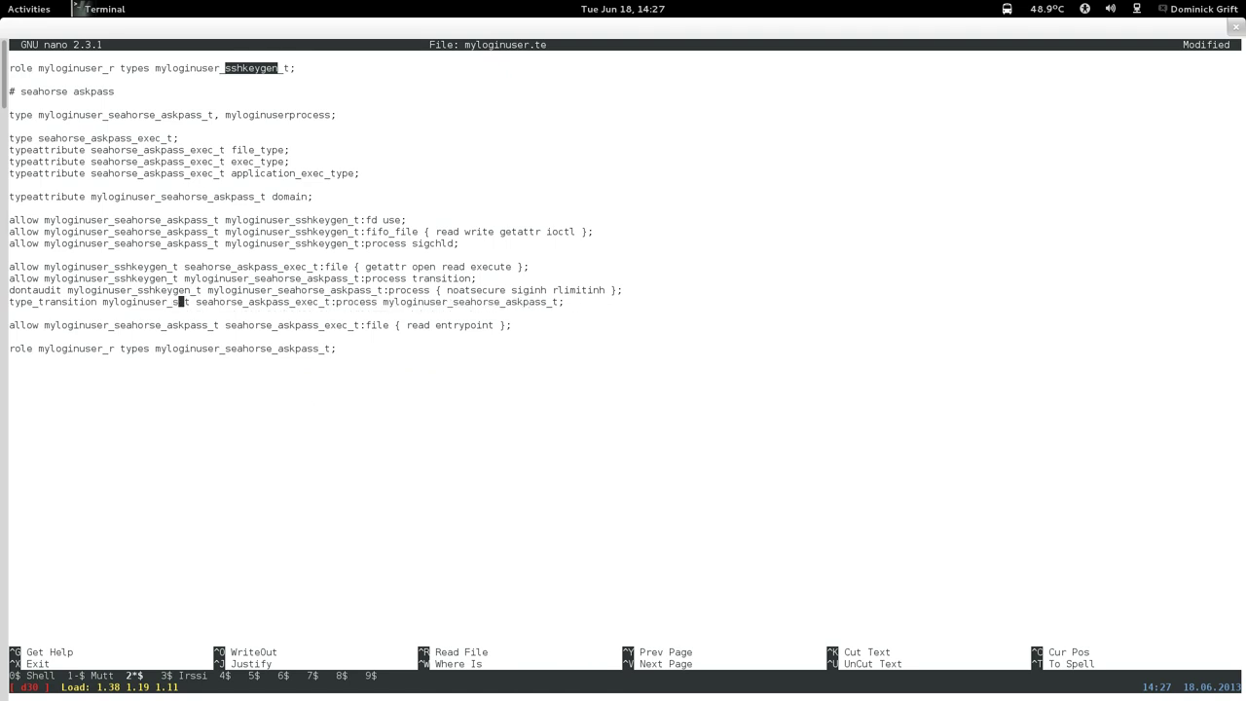
right_click(317, 406)
click(356, 501)
key(Down)
key(Down)
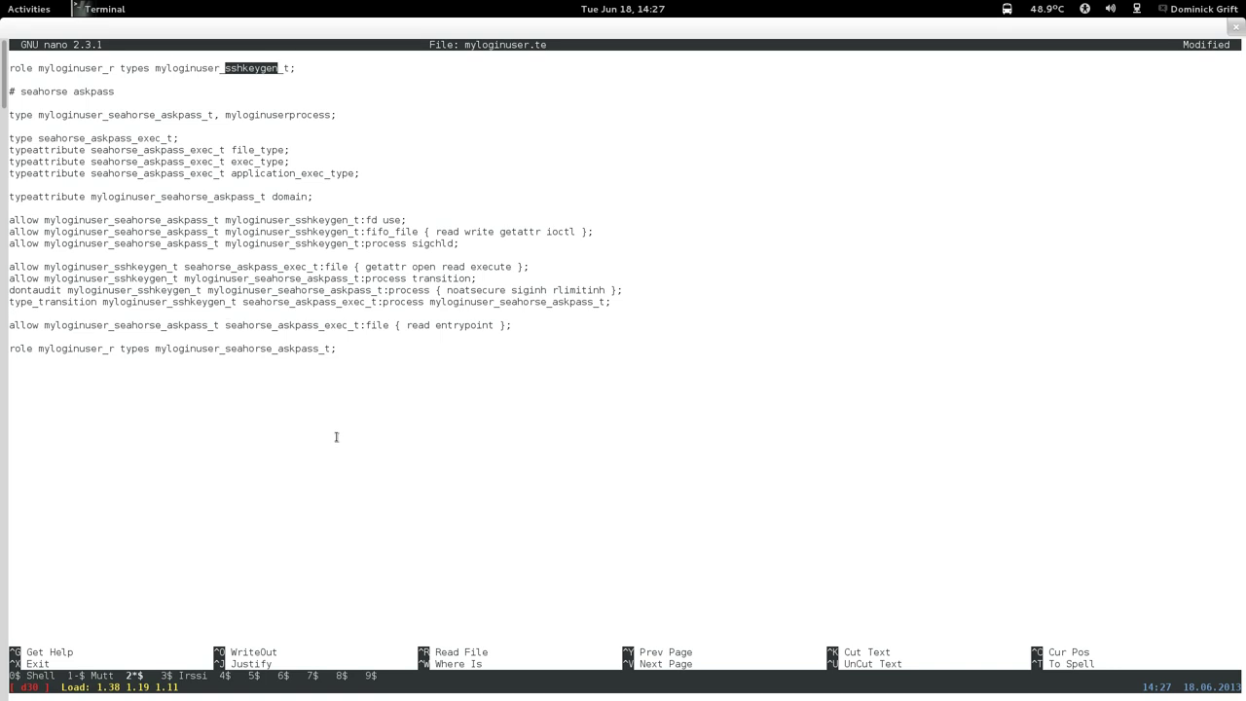
key(Down)
key(Down)
key(Down)
Save the edited myloginuser.te and exit nano.
key(ctrl+x)
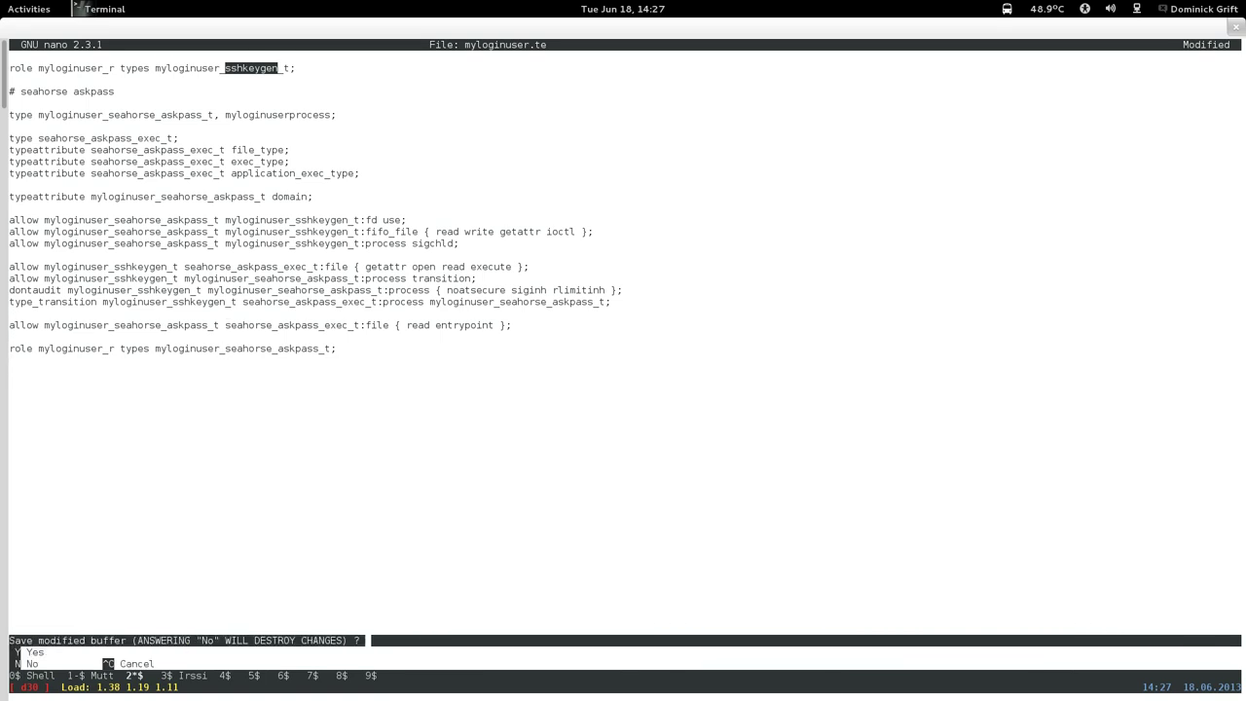
key(y)
key(Return)
Rebuild the myloginuser module with make -f /usr/share/selinux/devel/Makefile.
key(Up)
key(Up)
key(Up)
key(Up)
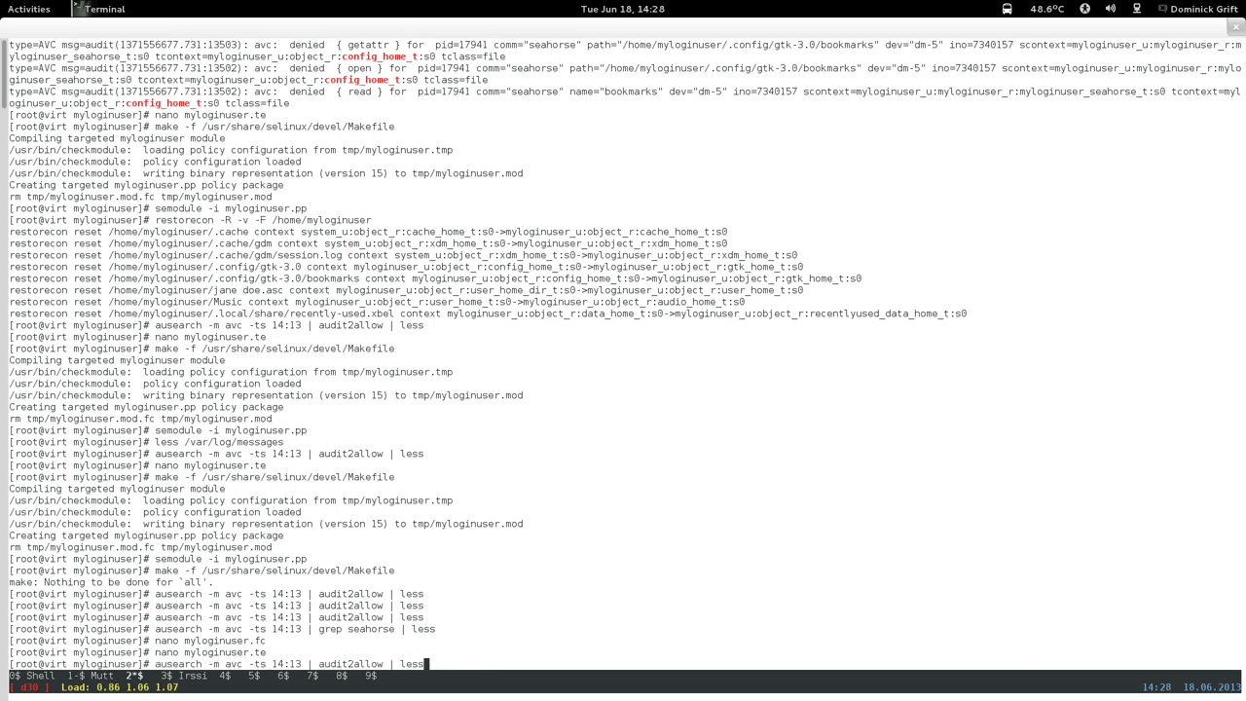
key(Up)
key(Up)
key(Down)
key(Return)
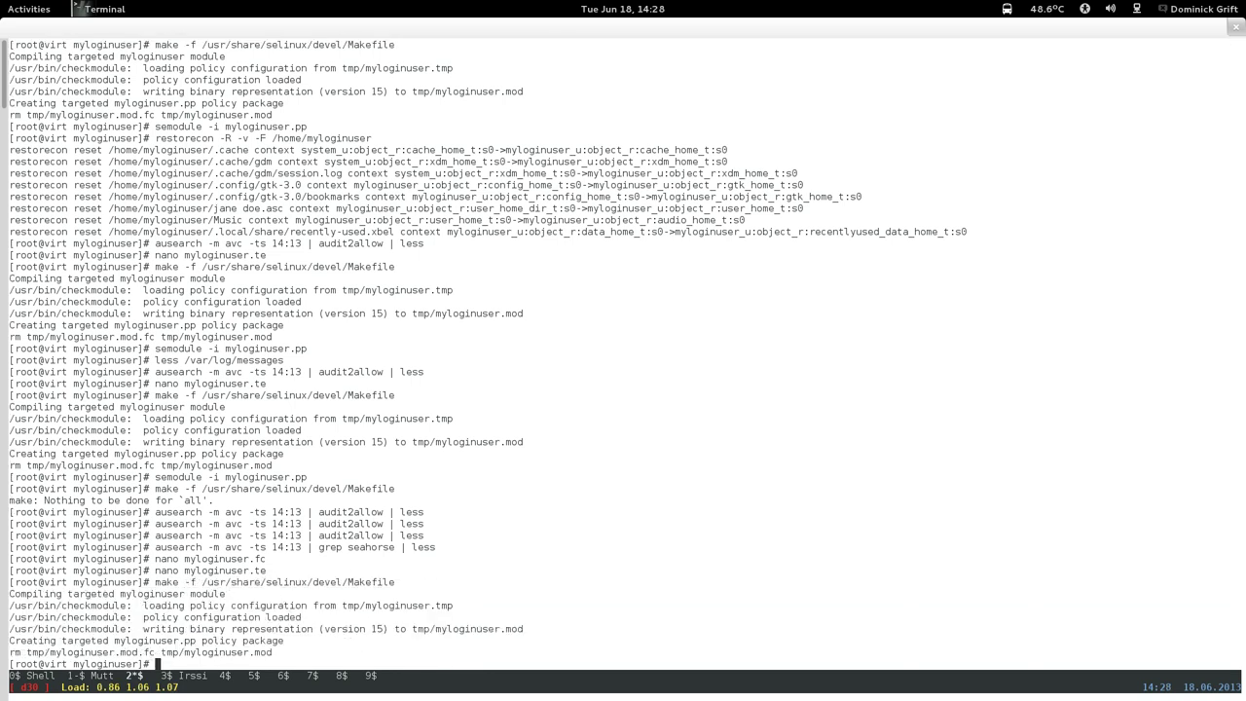
key(Up)
key(Up)
key(Up)
key(Up)
key(Up)
key(Up)
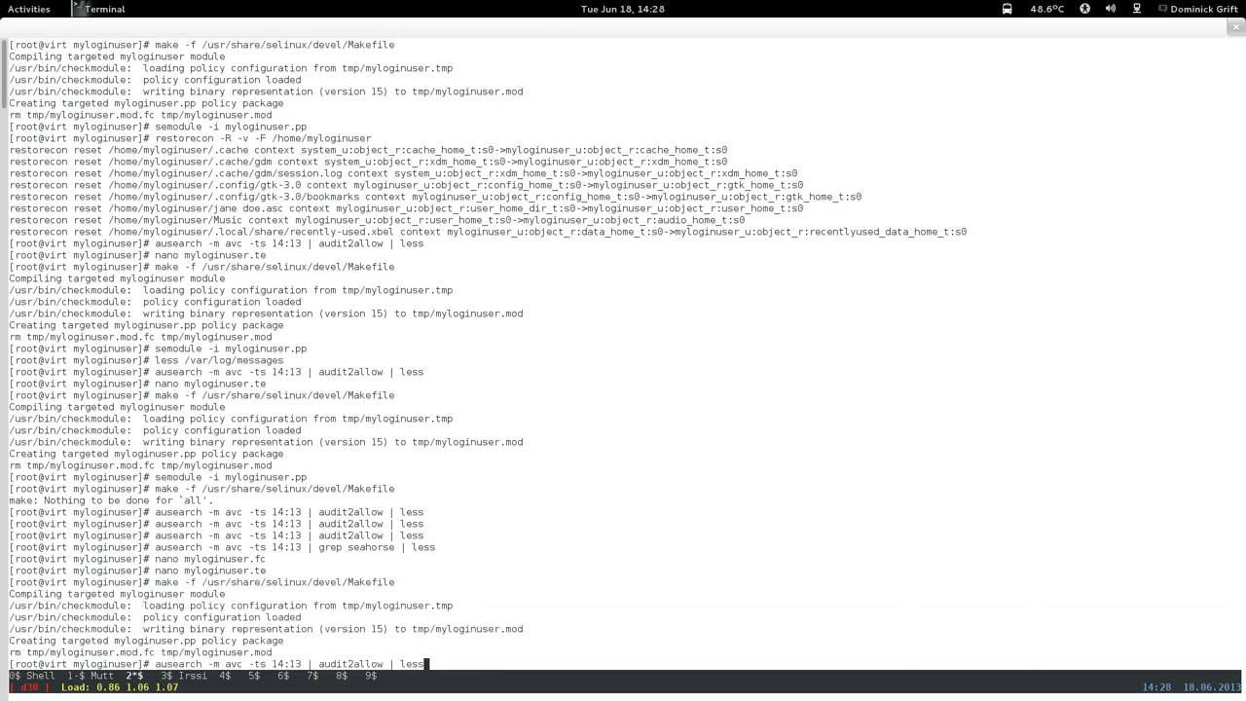
key(Return)
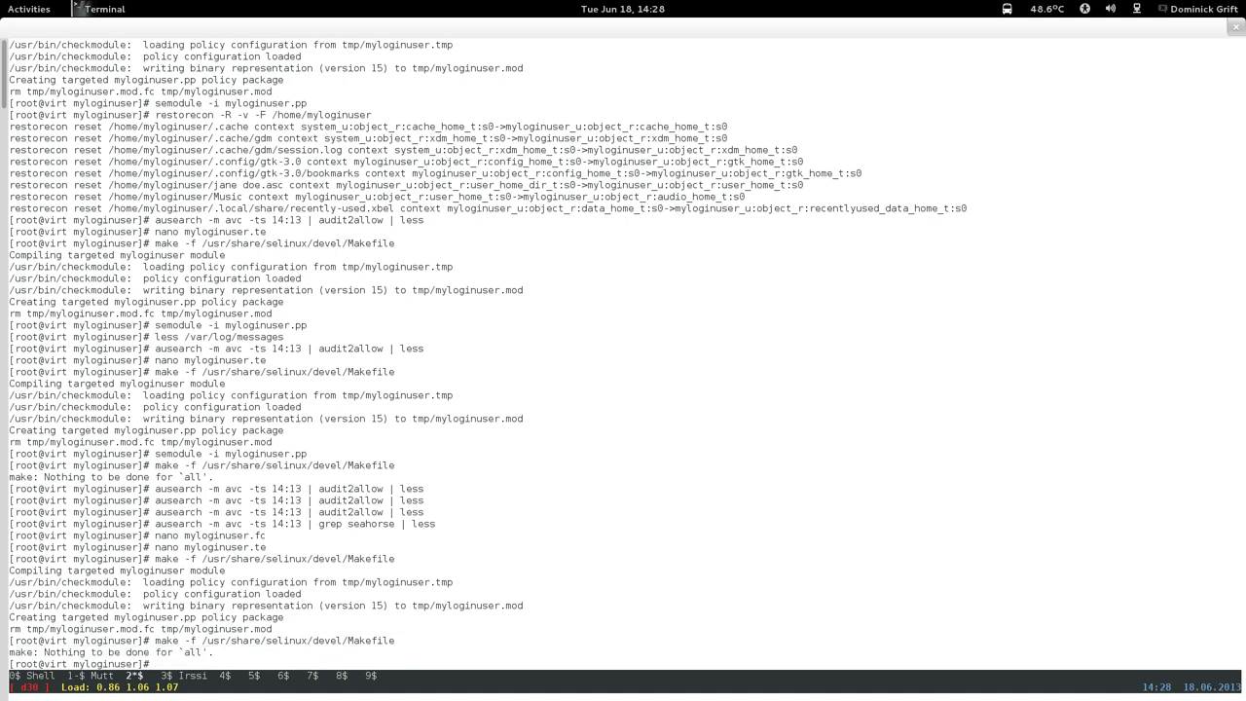
Install the rebuilt module with semodule -i myloginuser.pp.
key(Up)
key(Up)
key(Up)
key(Up)
key(Up)
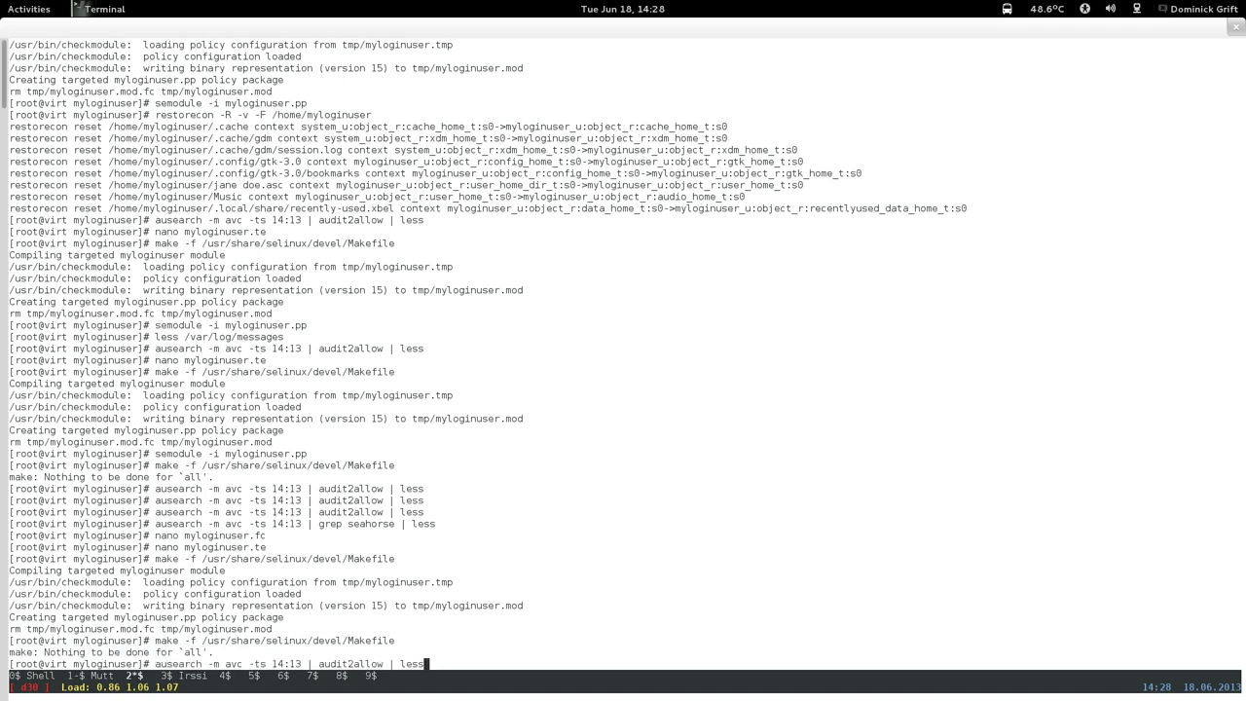
key(Up)
key(Up)
key(Return)
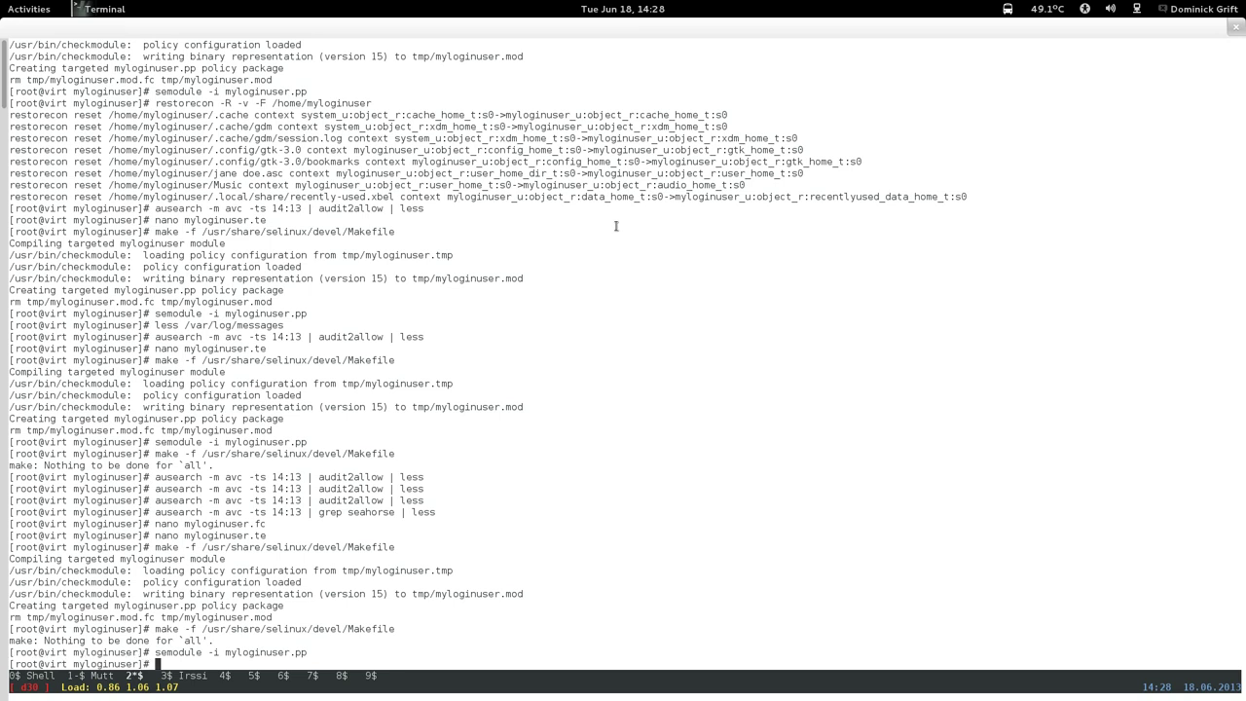
key(Up)
key(Up)
key(Up)
Copy the seahorse-ssh-askpass path from myloginuser.fc, then exit without saving.
key(Return)
key(ctrl+v)
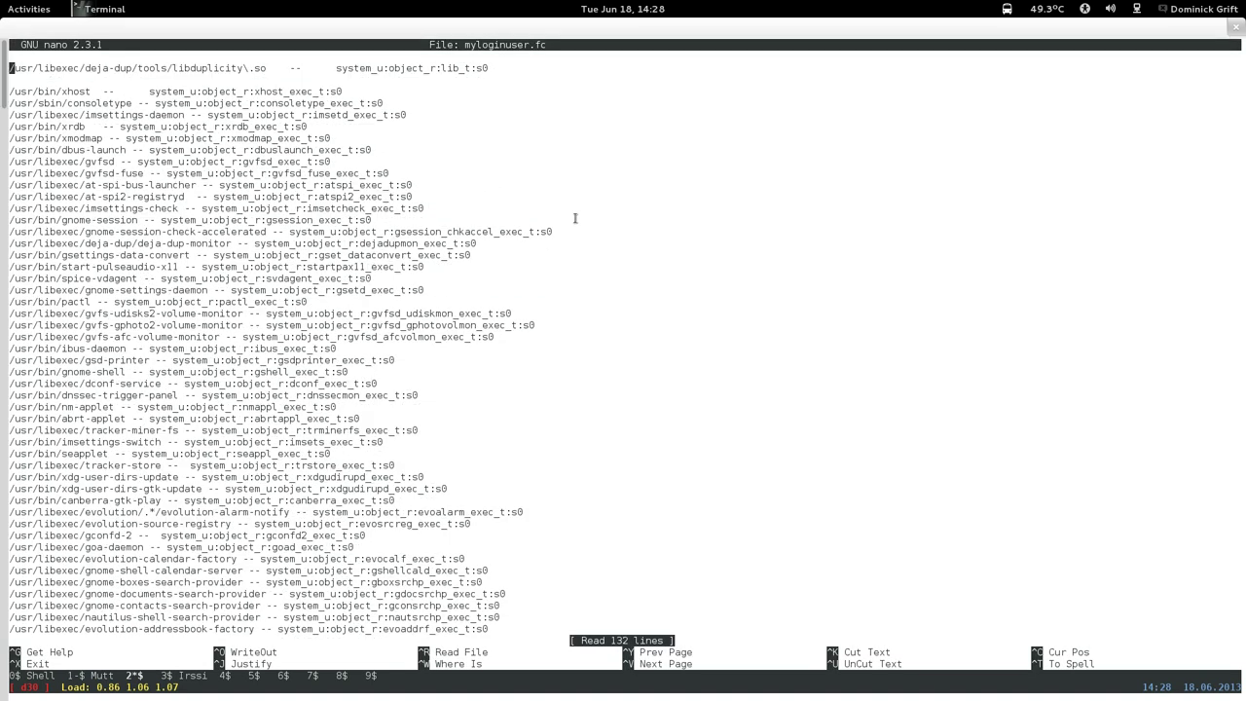
key(ctrl+v)
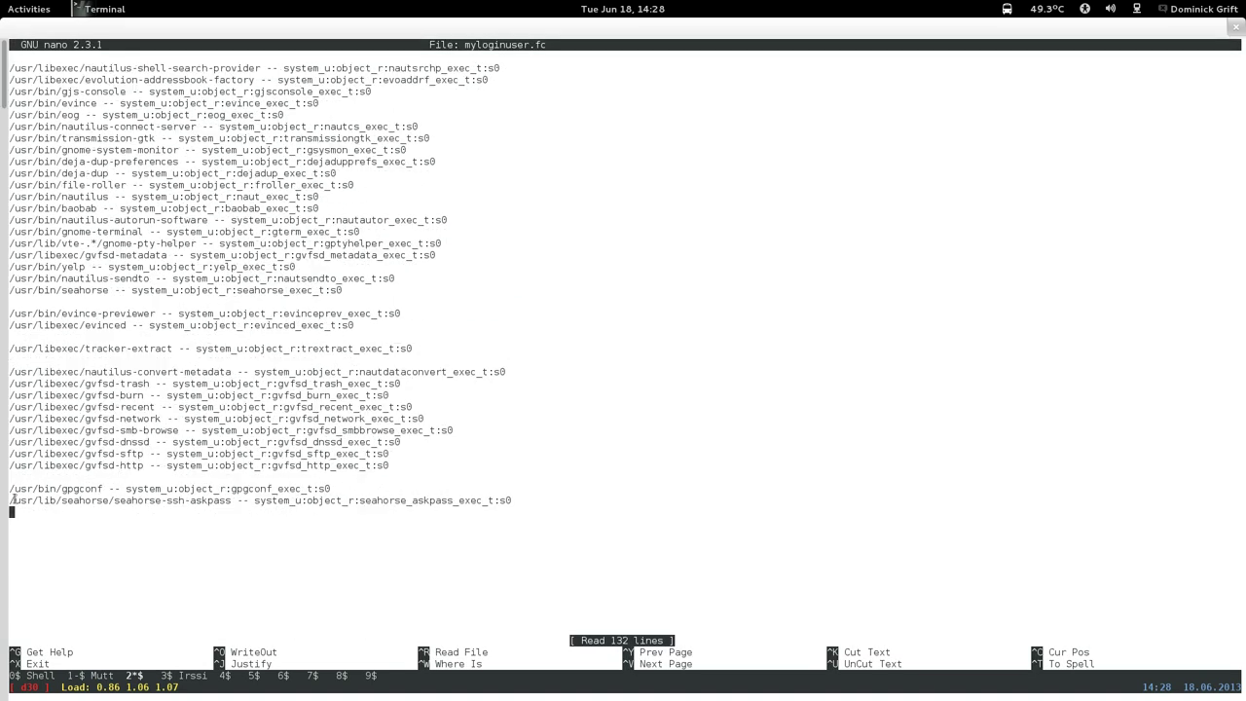
drag(10, 500, 231, 500)
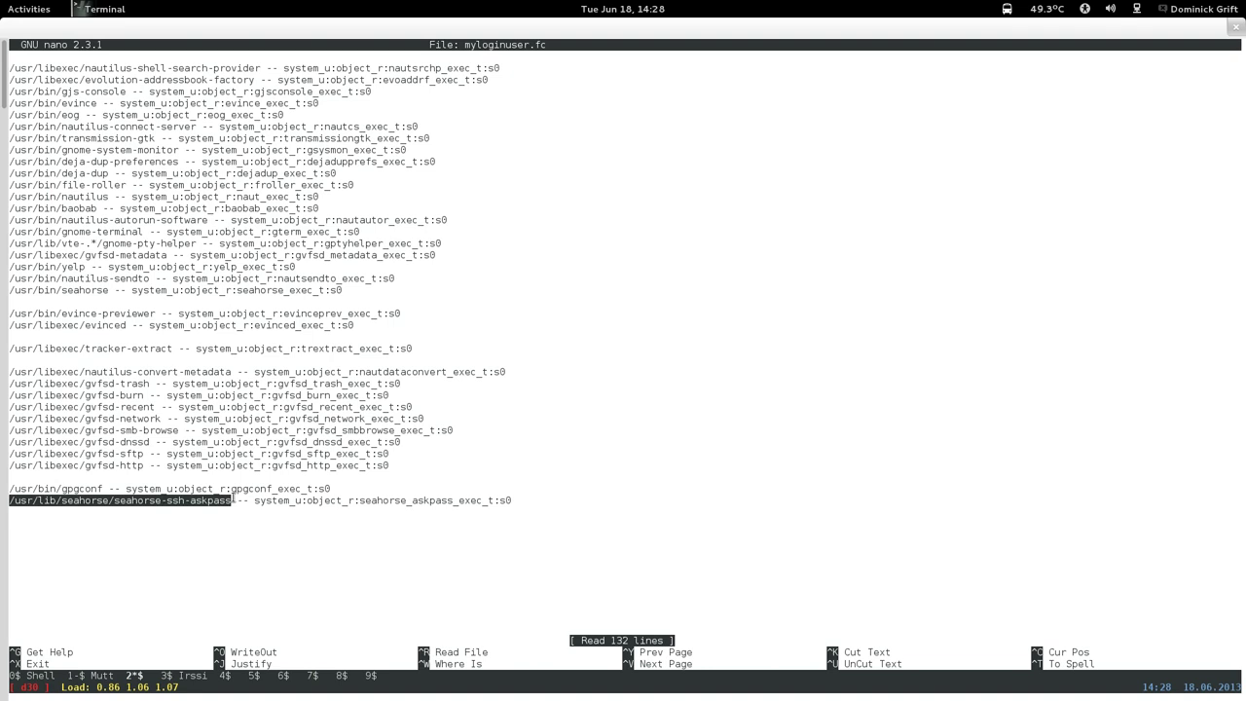
right_click(231, 499)
click(246, 573)
key(ctrl+x)
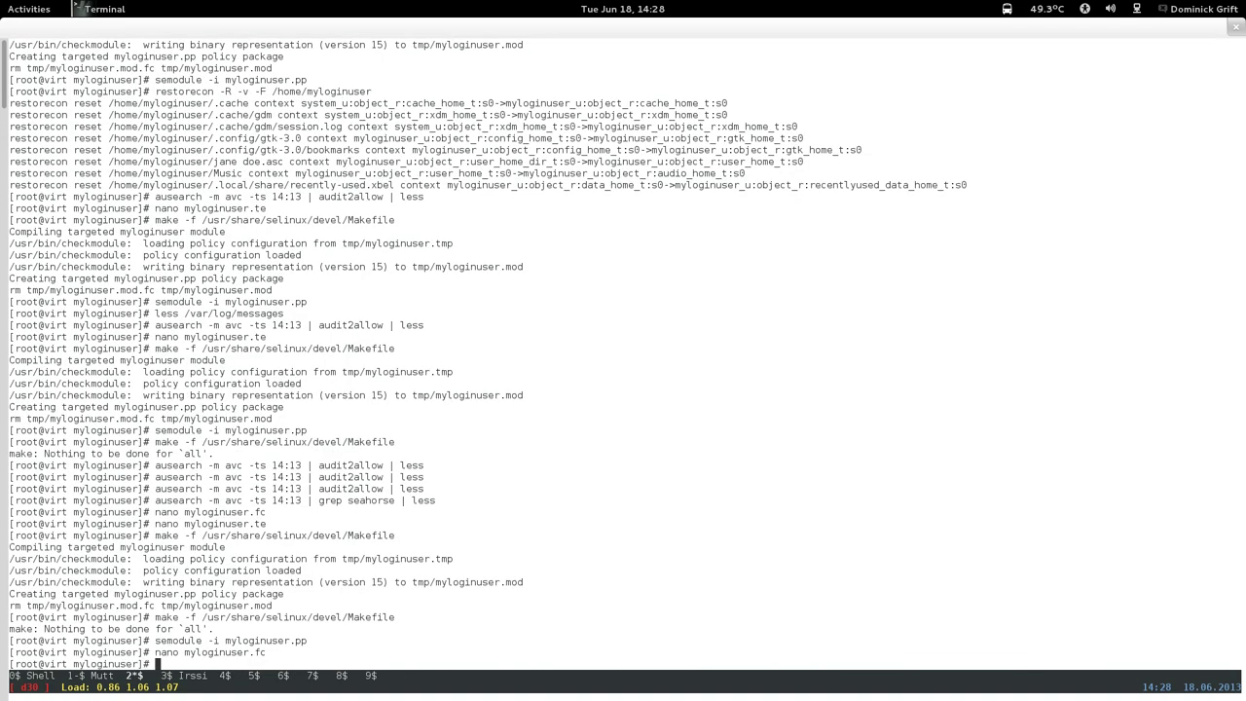
Run restorecon -v on /usr/lib64/seahorse/seahorse-ssh-askpass.
text(restorecon -v)
right_click(512, 337)
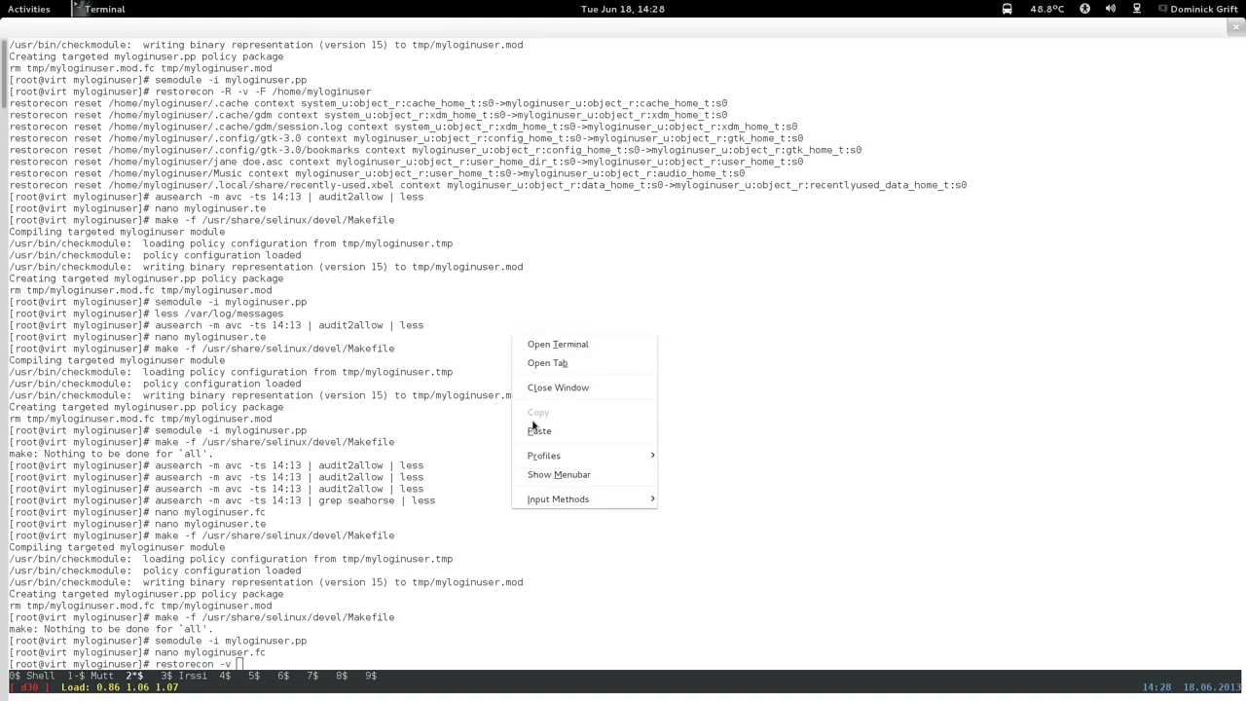
click(538, 431)
key(Left)
key(Left)
key(Left)
key(Left)
key(Left)
key(Left)
key(Left)
key(Left)
key(Left)
key(Left)
key(Left)
key(Left)
key(Left)
key(Left)
key(Left)
key(Left)
key(Left)
key(Left)
key(Left)
key(Left)
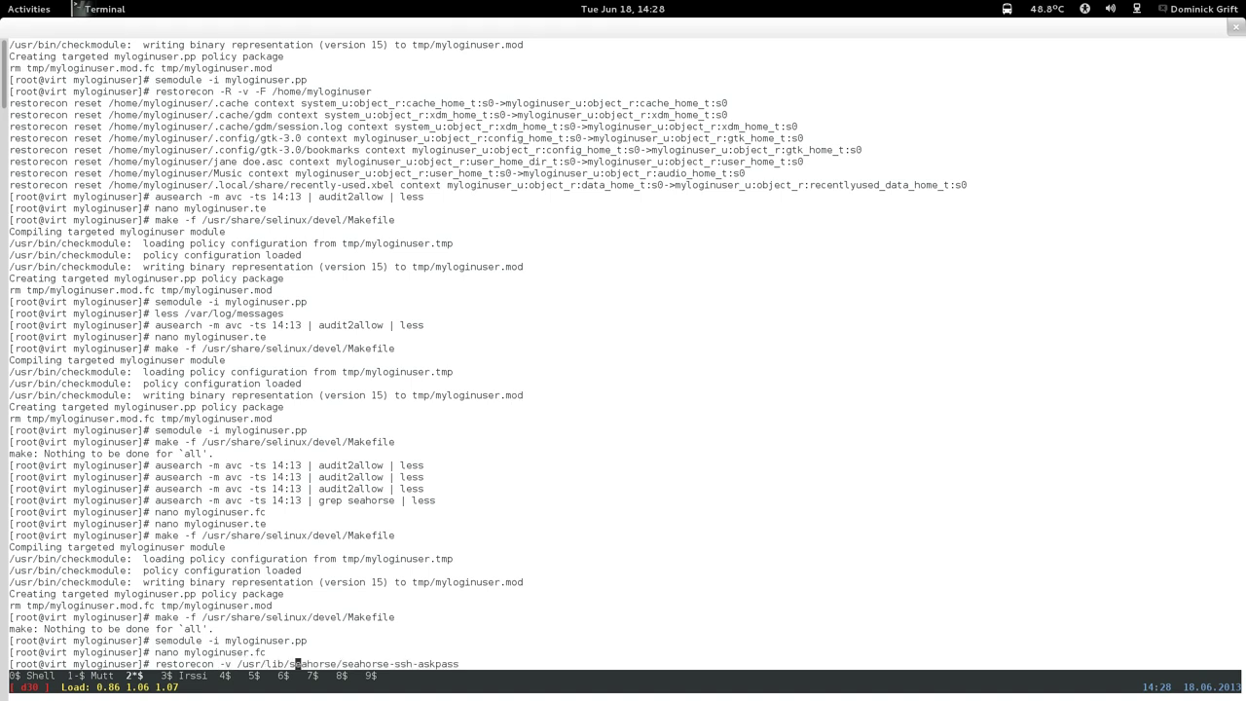
key(Left)
key(Left)
text(64)
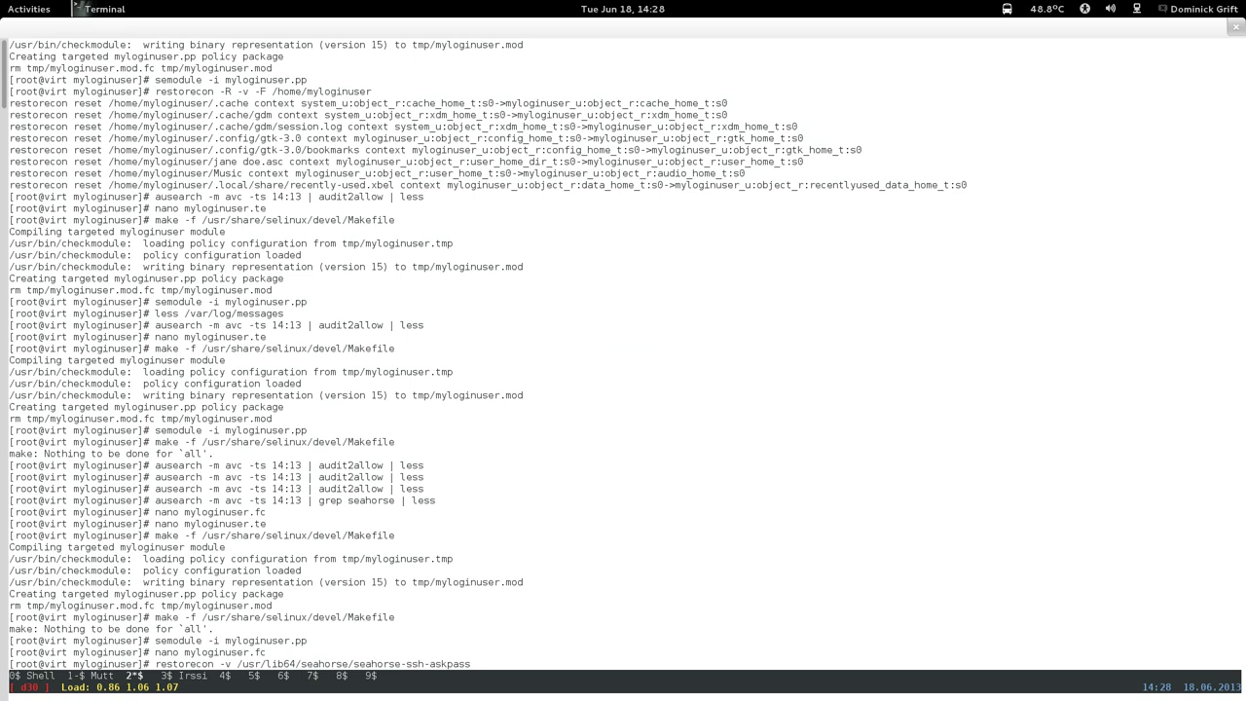
key(Return)
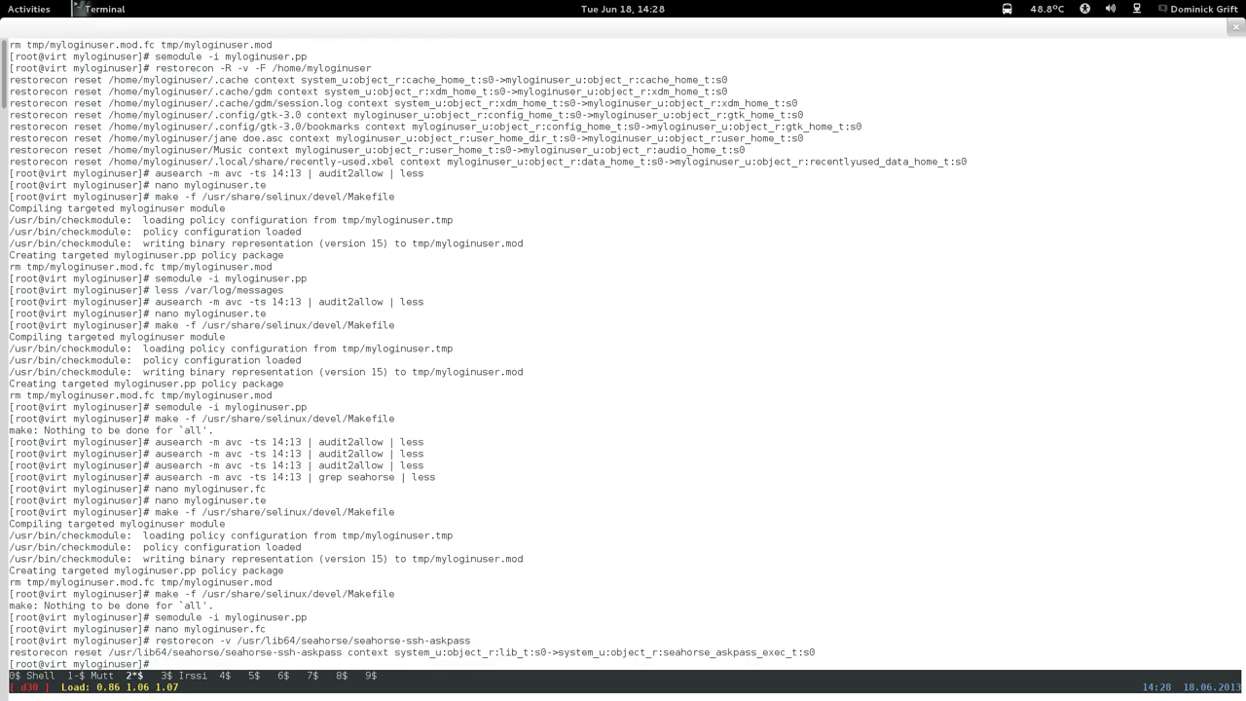
Close Passwords and Keys in the Fedora18 virtual machine window.
mouse_move(3, 5)
click(1173, 97)
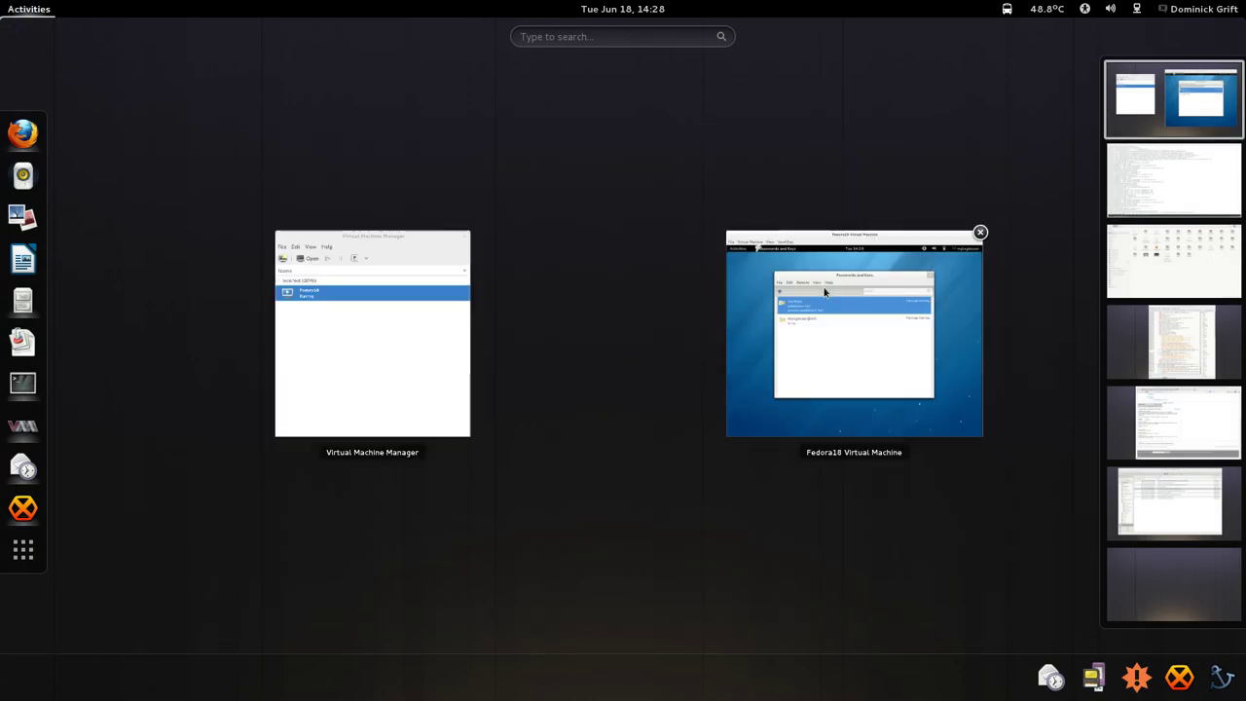
click(824, 292)
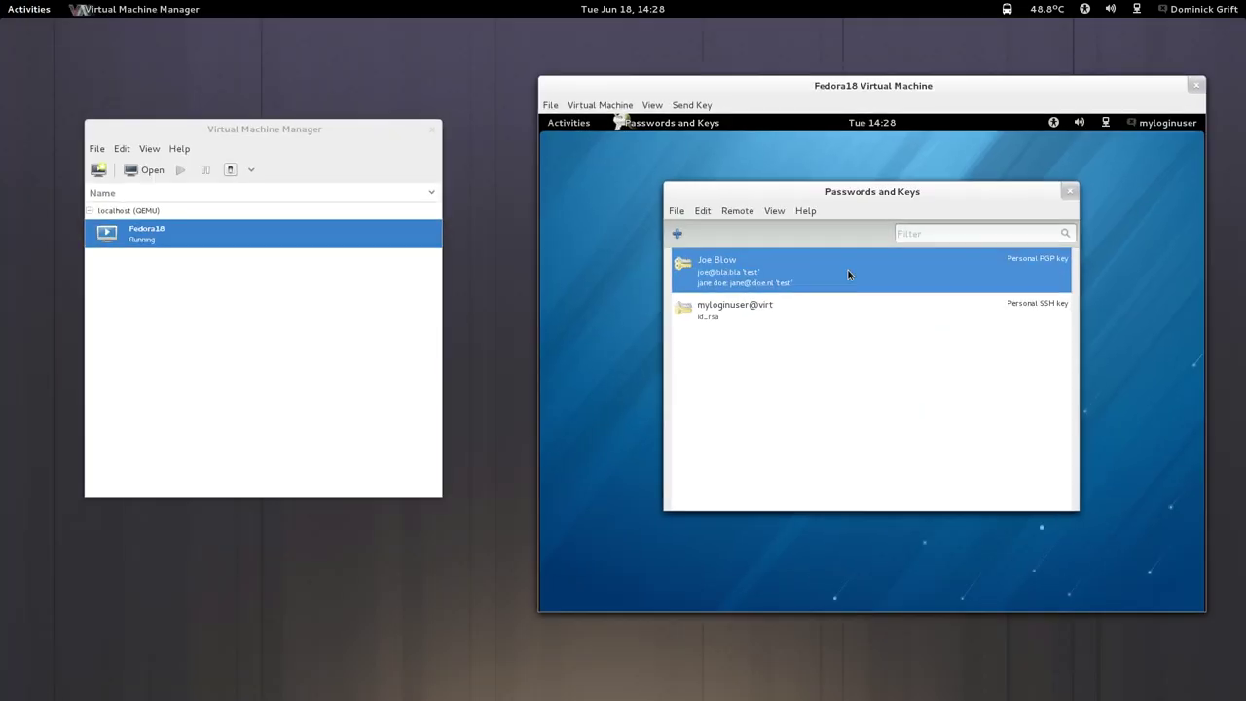
click(1070, 190)
Log out the myloginuser session from the guest's user menu and confirm.
click(576, 125)
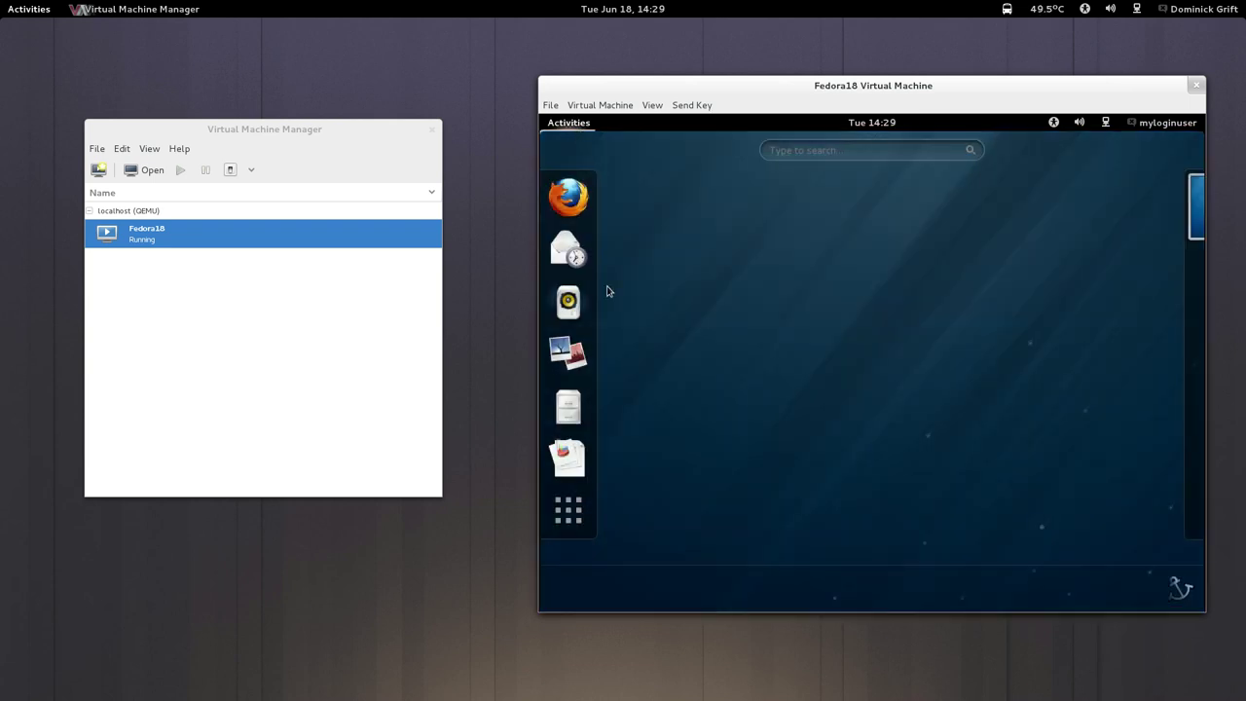
click(1158, 123)
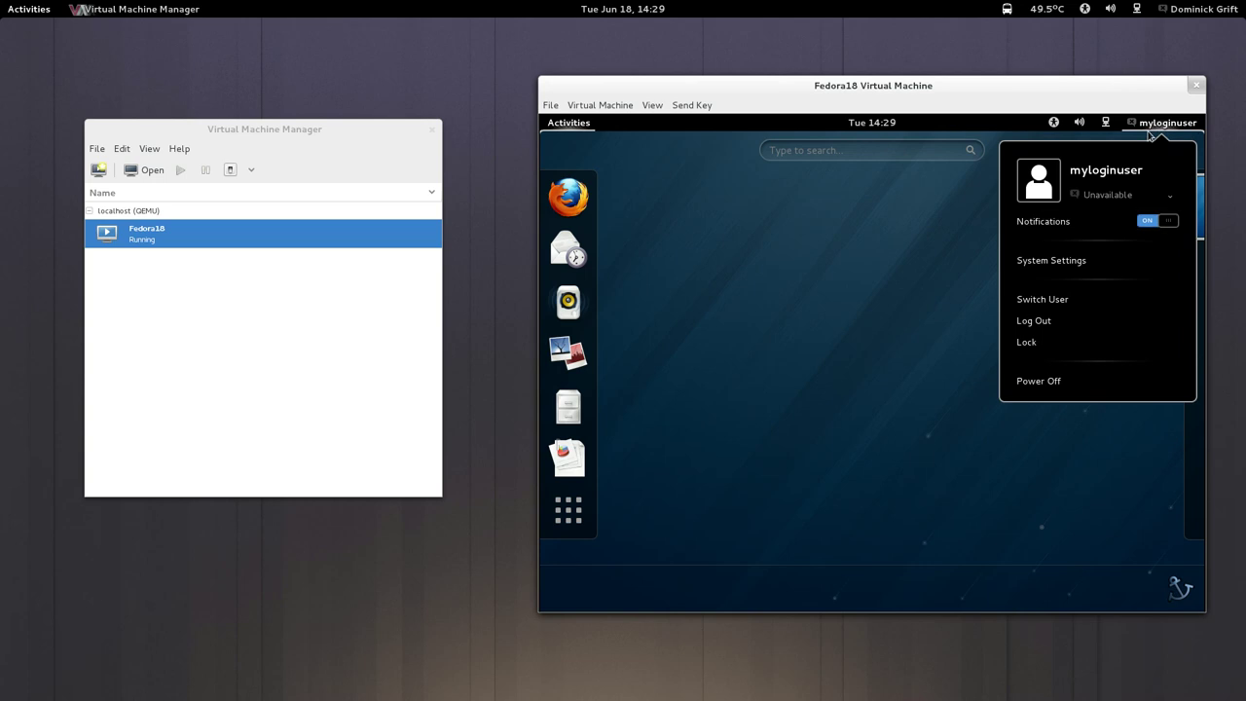
click(1061, 322)
click(1003, 413)
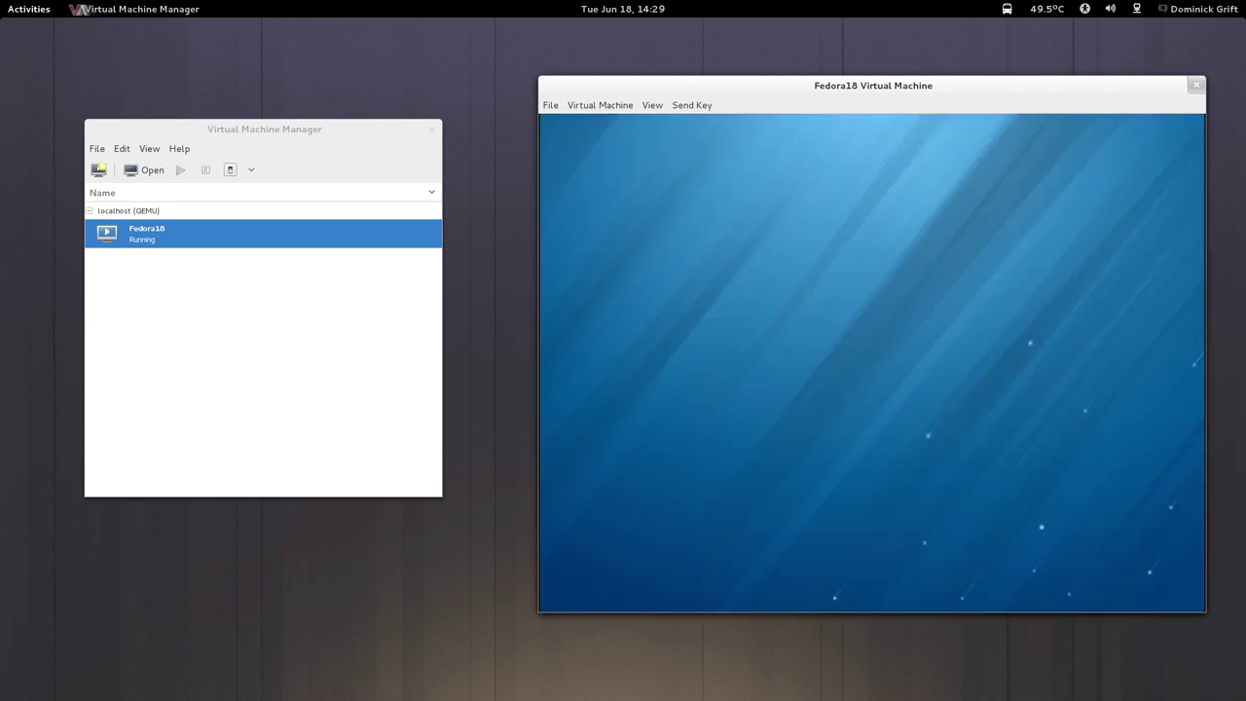
mouse_move(2, 2)
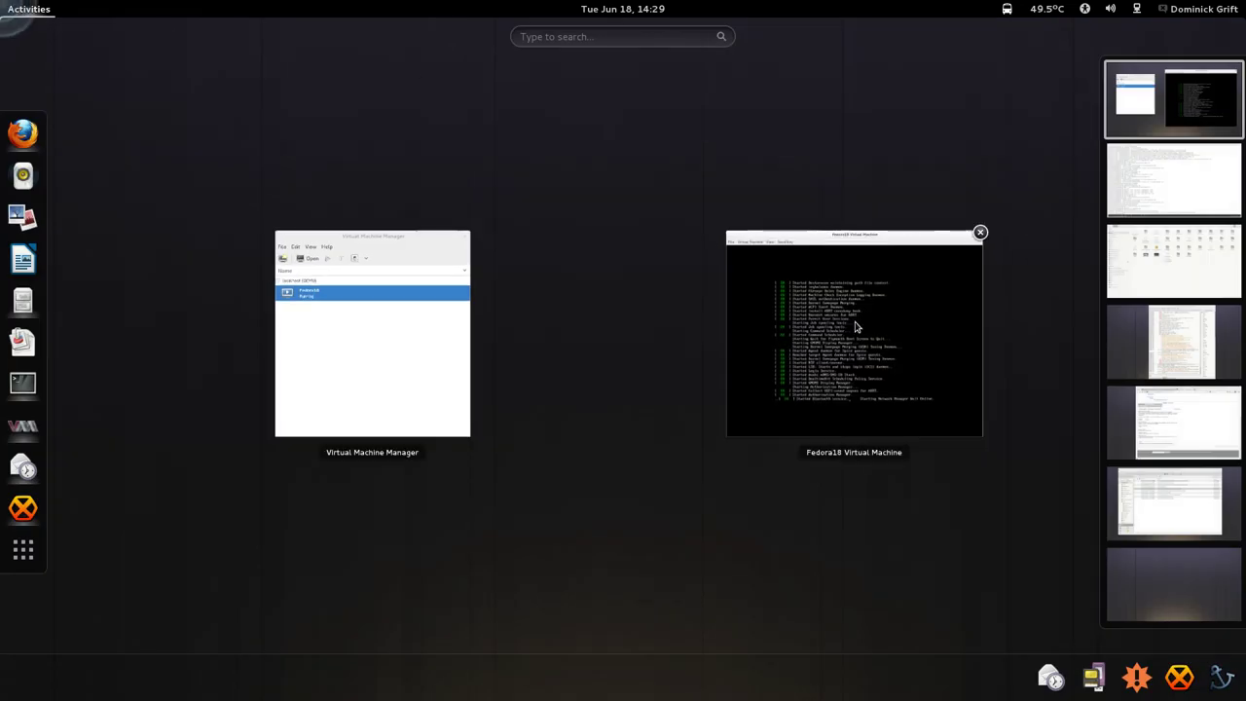
click(785, 292)
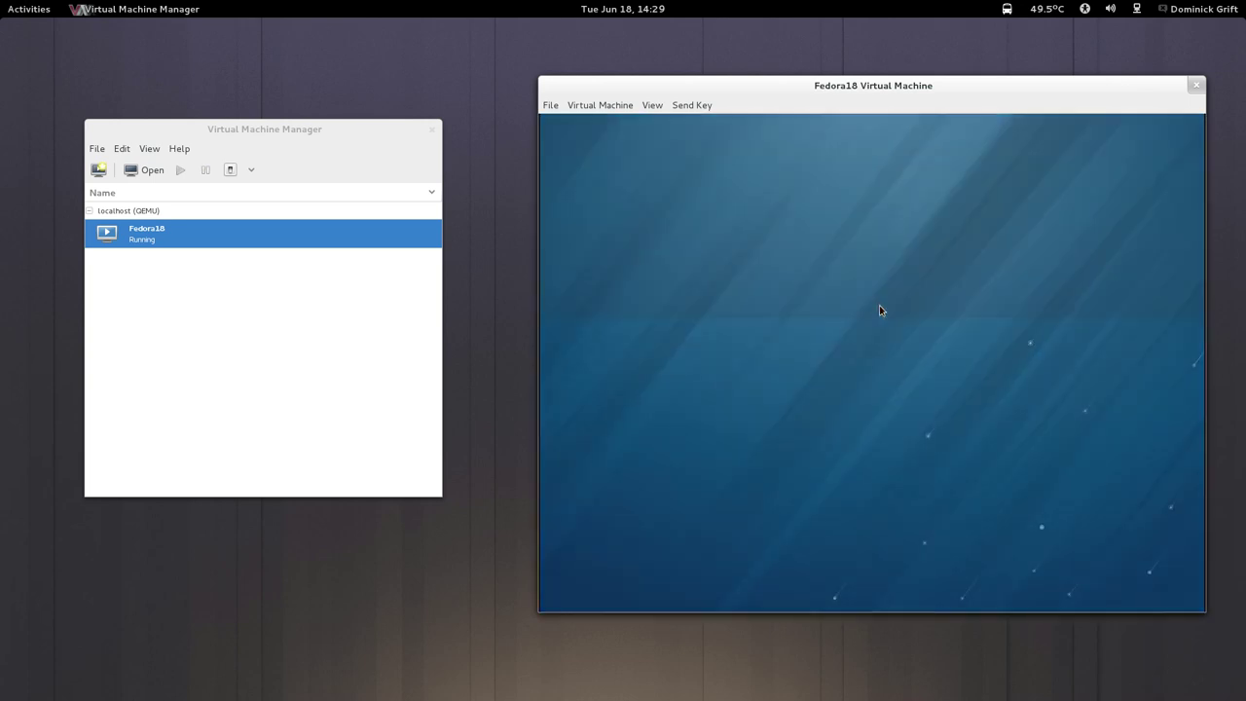
key(super)
Kill all myloginuser processes and run ./clearmyloginuser.sh.
click(1191, 185)
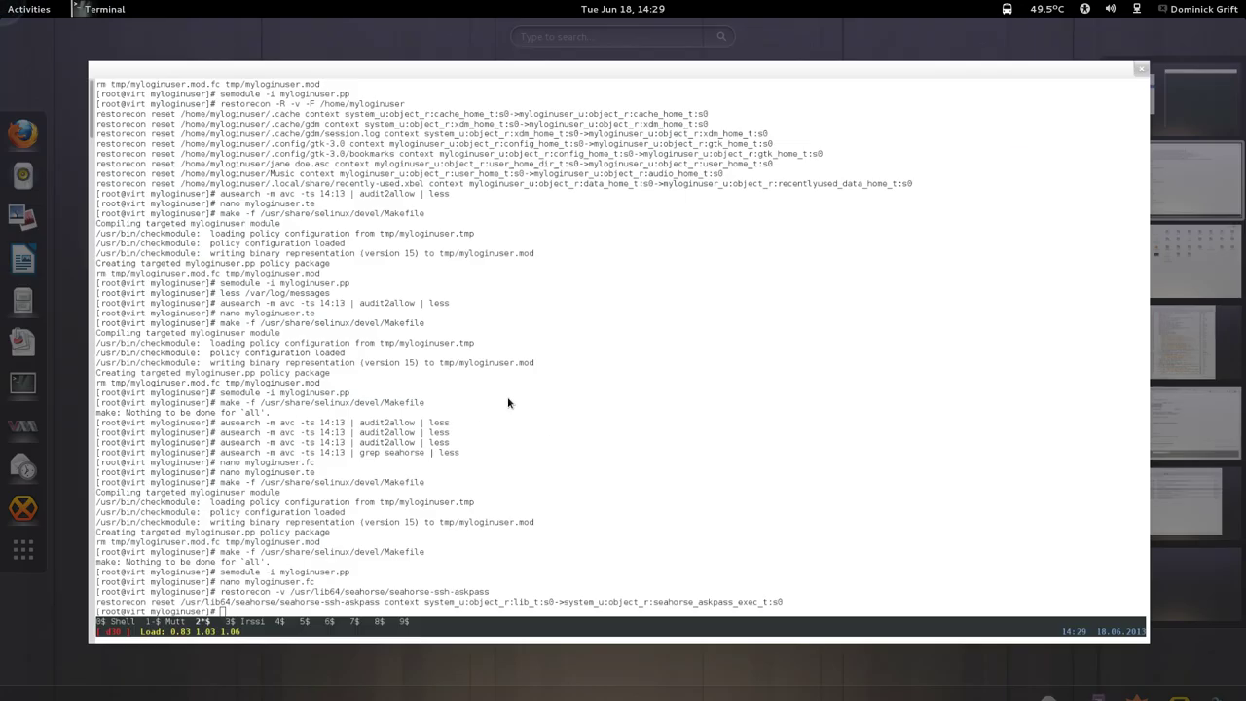
text(kill)
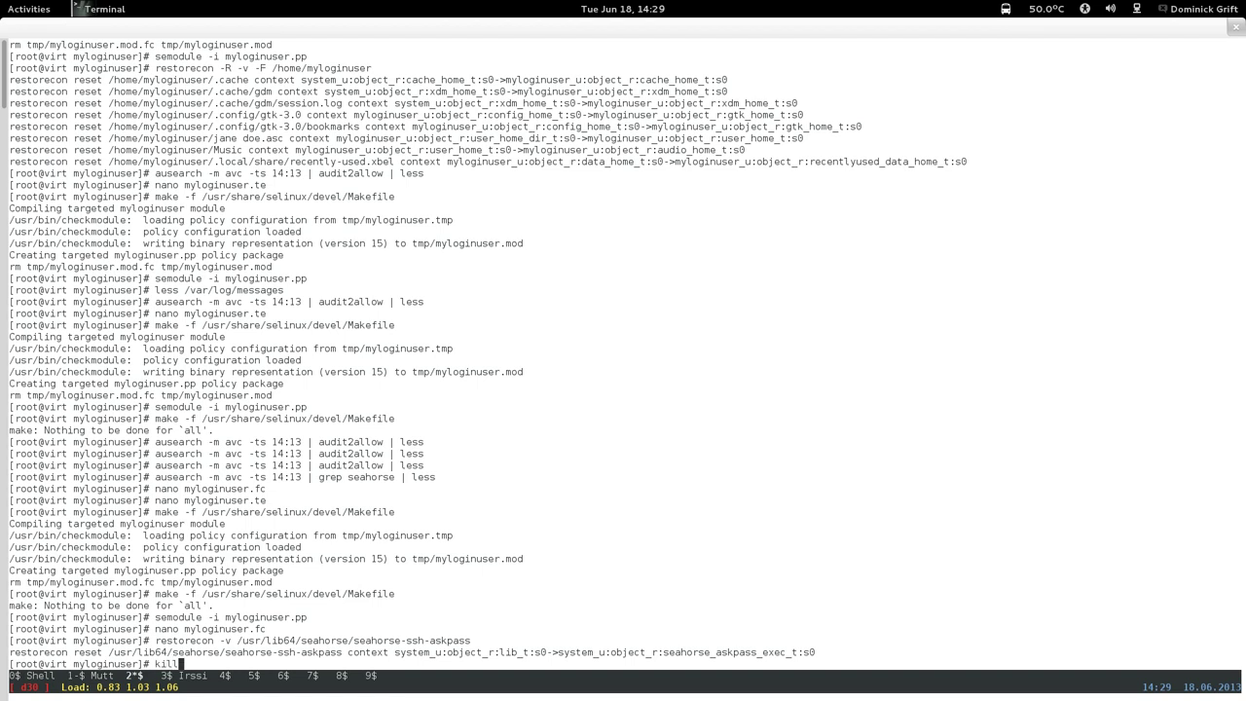
text(all -u myloginuser)
key(Return)
text(./c)
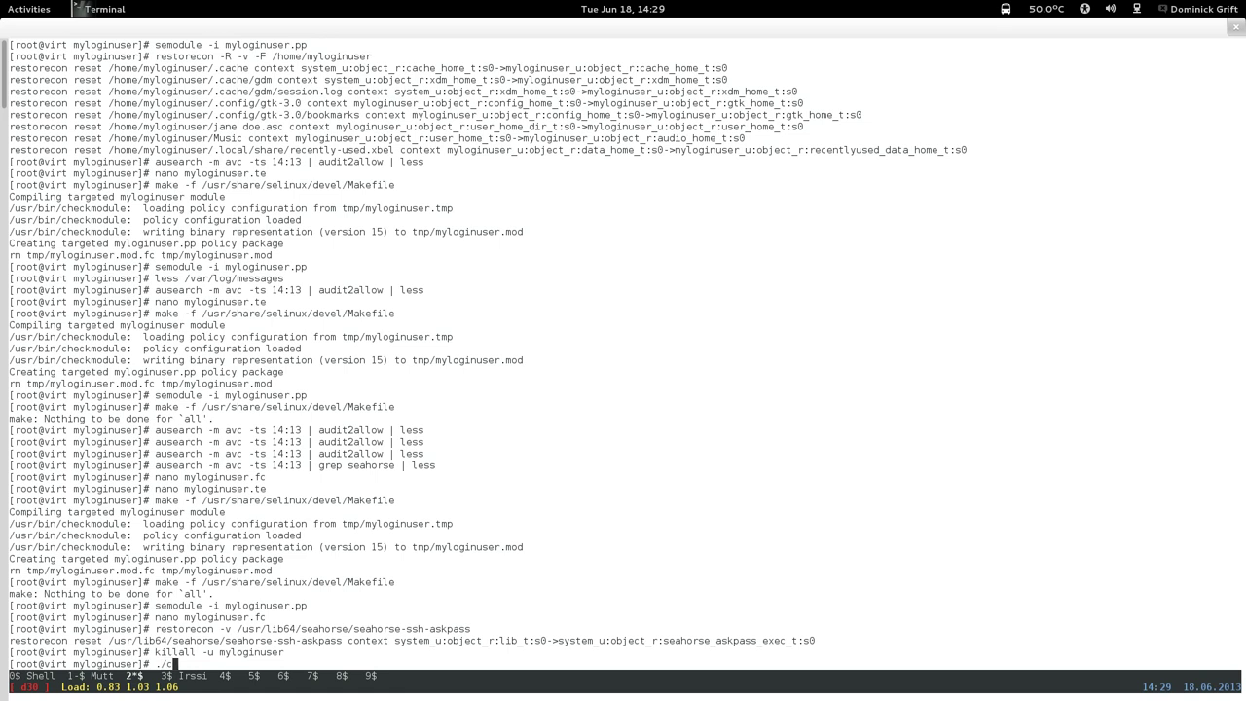
text(learmyloginuser.sh)
key(Return)
List /home/myloginuser with SELinux labels using ls -alZ.
text(ls -alZ .h)
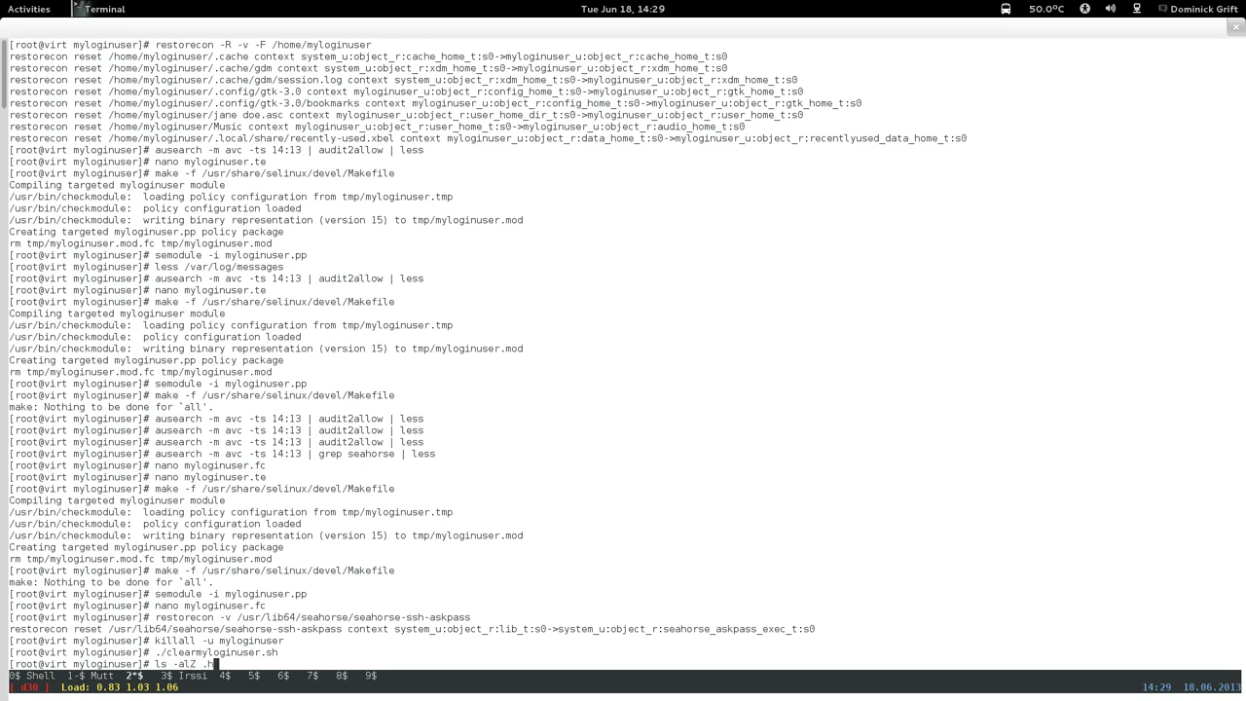
key(BackSpace)
key(BackSpace)
text(/home/myloginuser)
key(Return)
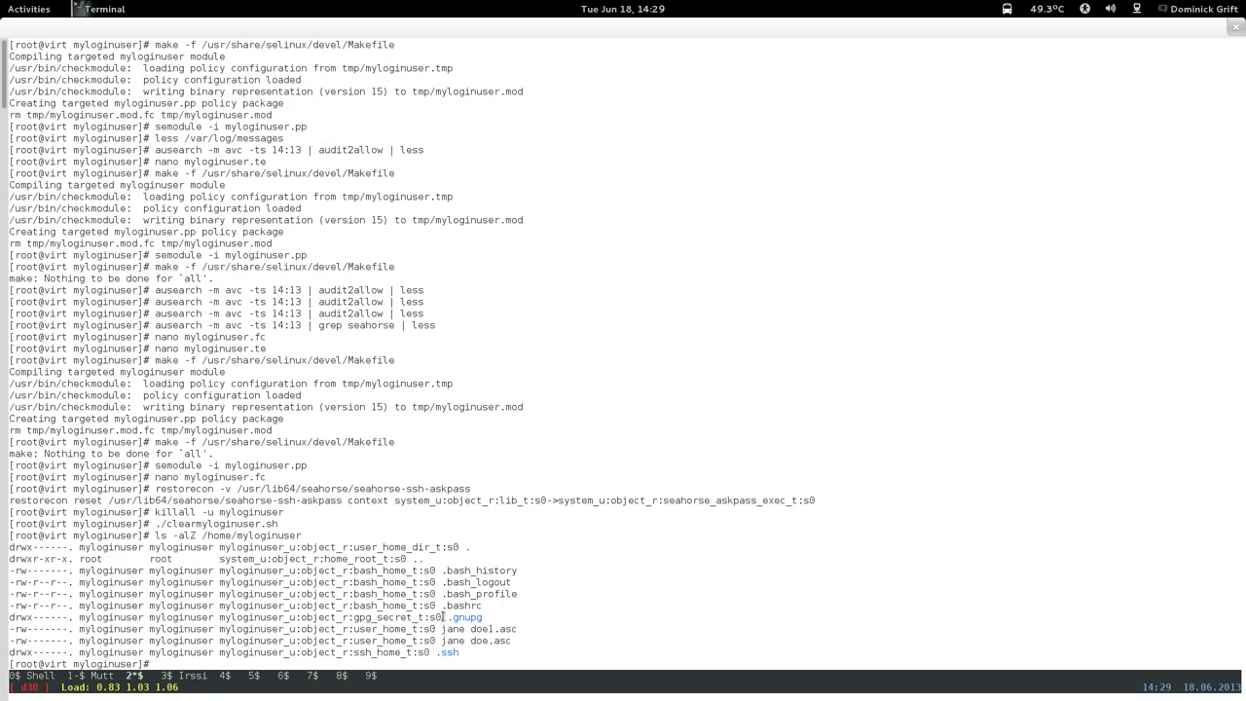
Copy the .gnupg name and edit the recalled command into /home/myloginuser/.gnupg.
drag(450, 617, 482, 617)
right_click(481, 619)
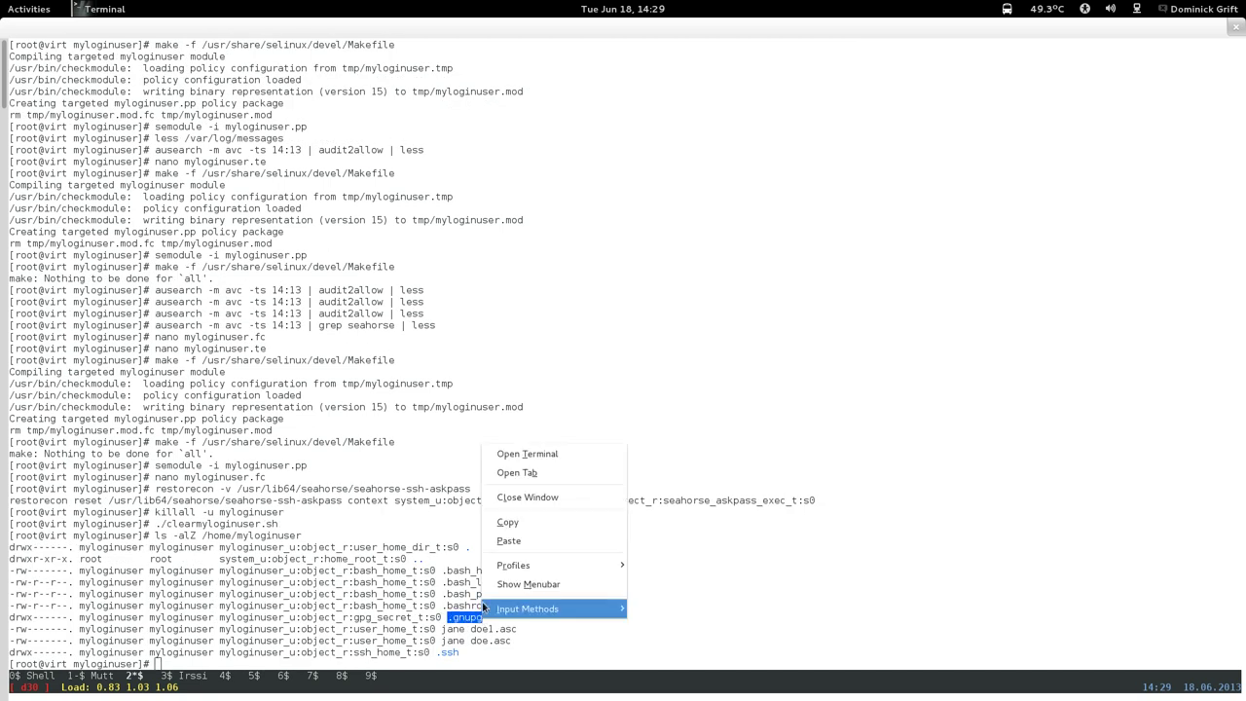
click(494, 518)
key(Up)
text(/)
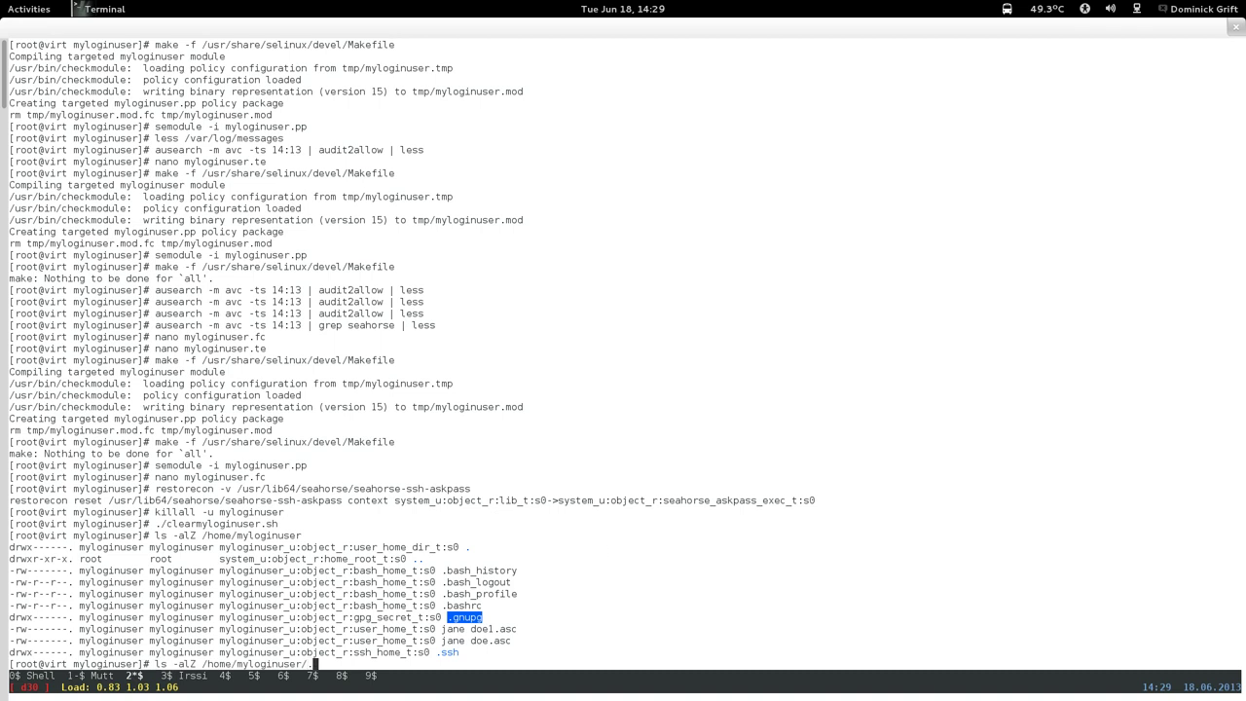
right_click(613, 582)
click(634, 499)
key(Left)
key(Left)
key(Left)
key(Left)
key(Left)
key(Left)
key(Left)
key(Left)
key(Left)
key(Left)
key(Left)
key(Left)
key(Left)
key(Left)
key(Left)
key(Left)
key(Left)
key(Left)
key(Left)
key(BackSpace)
key(BackSpace)
key(BackSpace)
key(BackSpace)
key(BackSpace)
key(BackSpace)
key(BackSpace)
key(BackSpace)
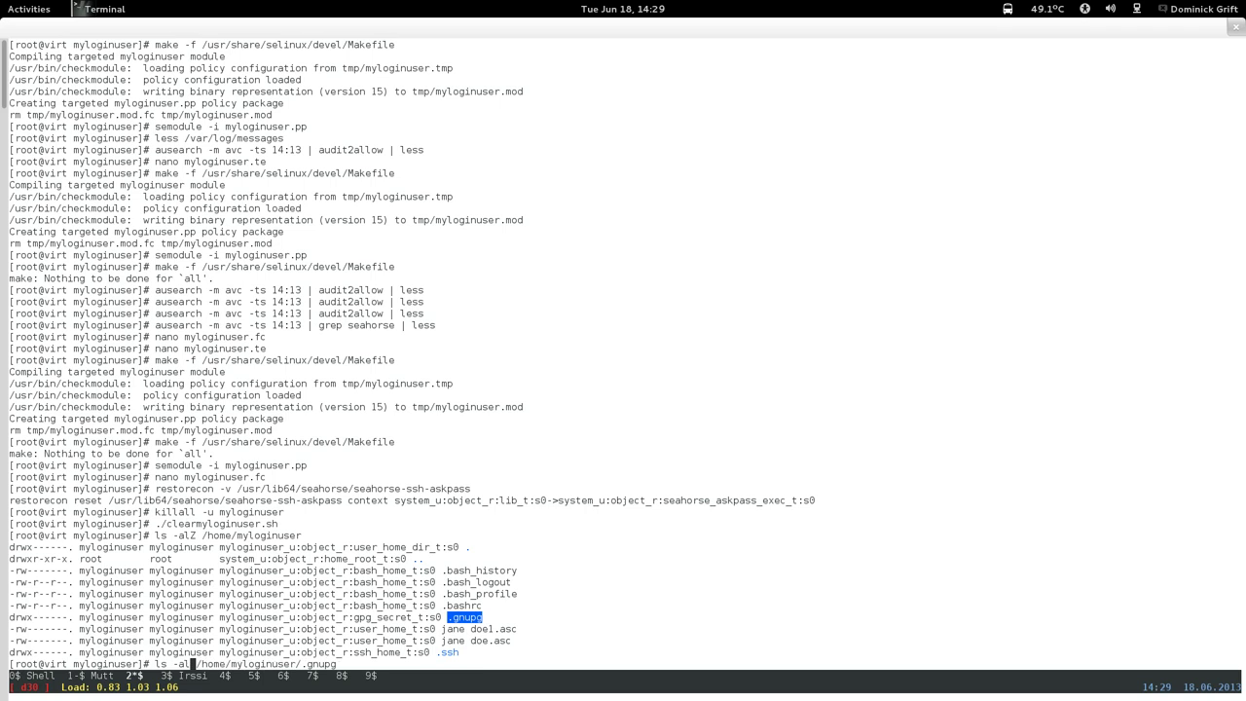
Delete the .gnupg and .ssh directories from /home/myloginuser with rm -rf.
text(rm -rf)
key(Return)
key(Up)
key(BackSpace)
key(BackSpace)
key(BackSpace)
key(BackSpace)
key(BackSpace)
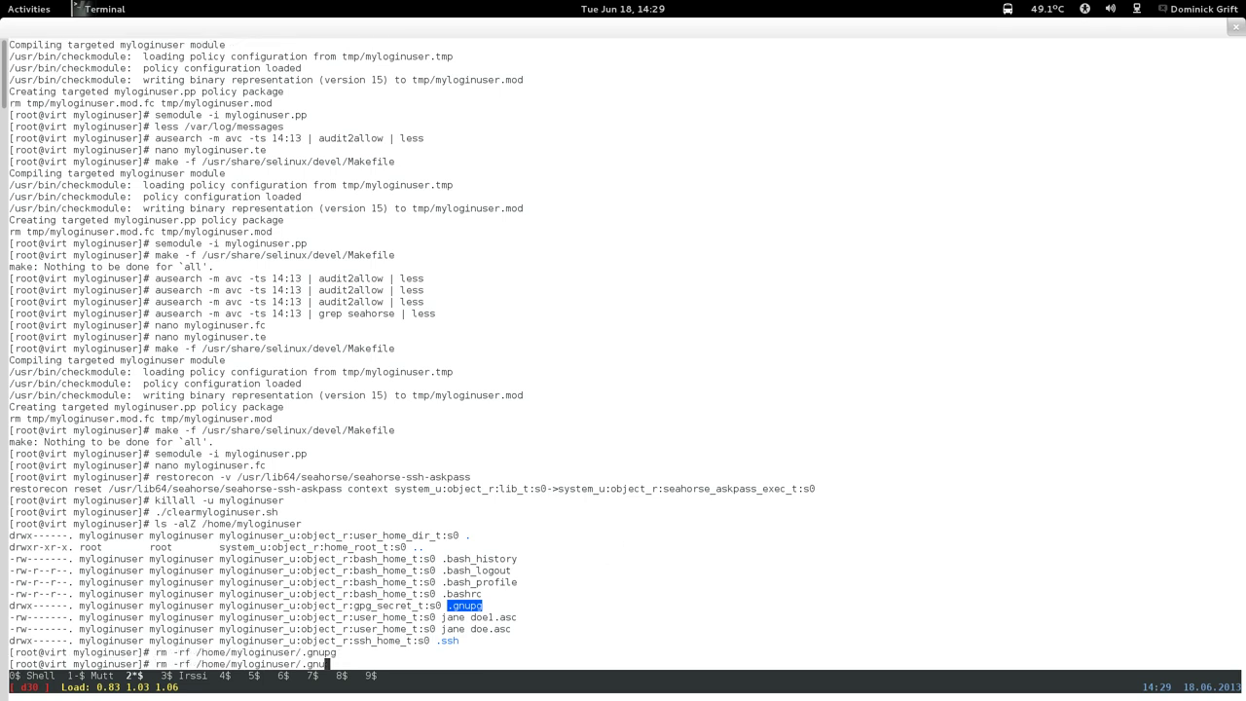
text(ssh)
key(Return)
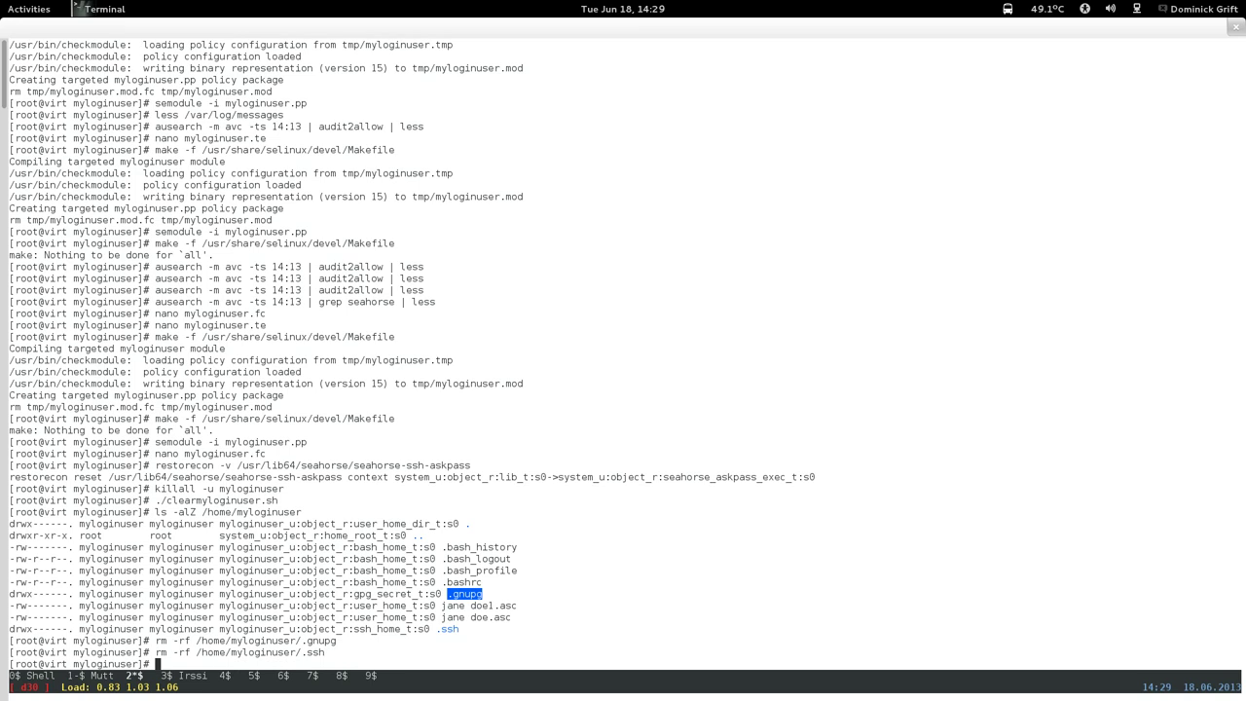
Delete both exported .asc key files from myloginuser's home with rm -rf.
key(Up)
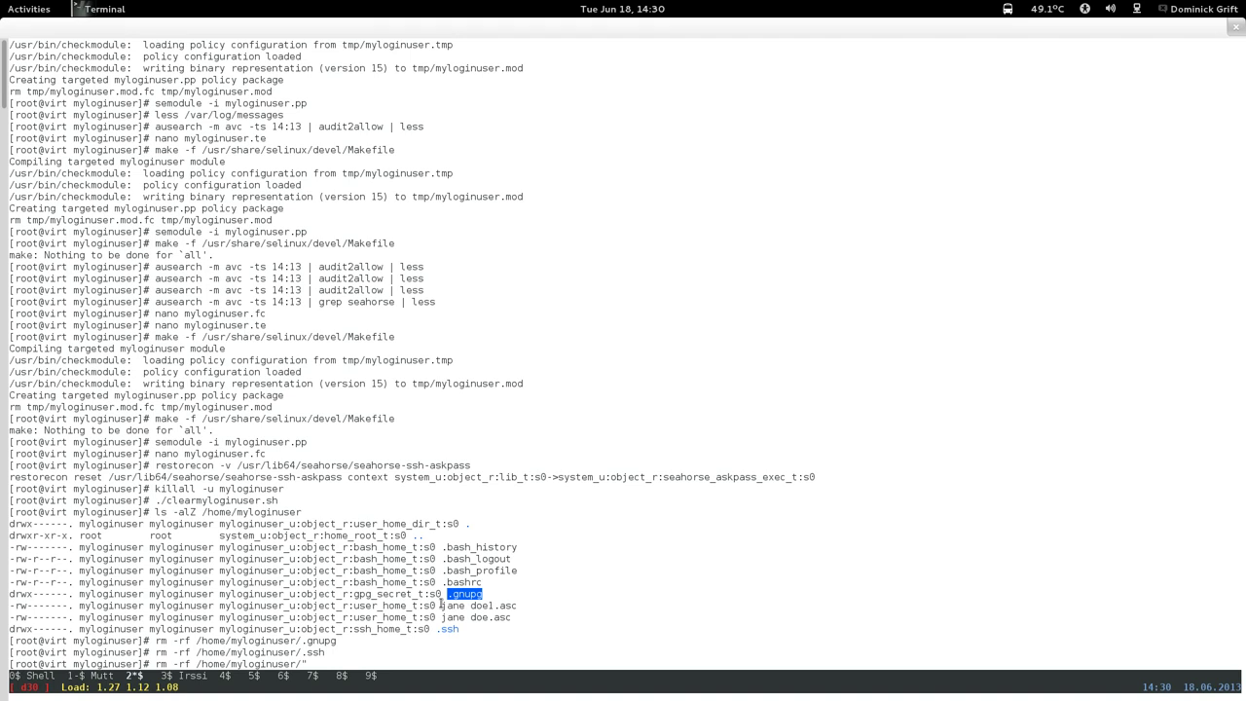
drag(442, 605, 516, 605)
right_click(516, 606)
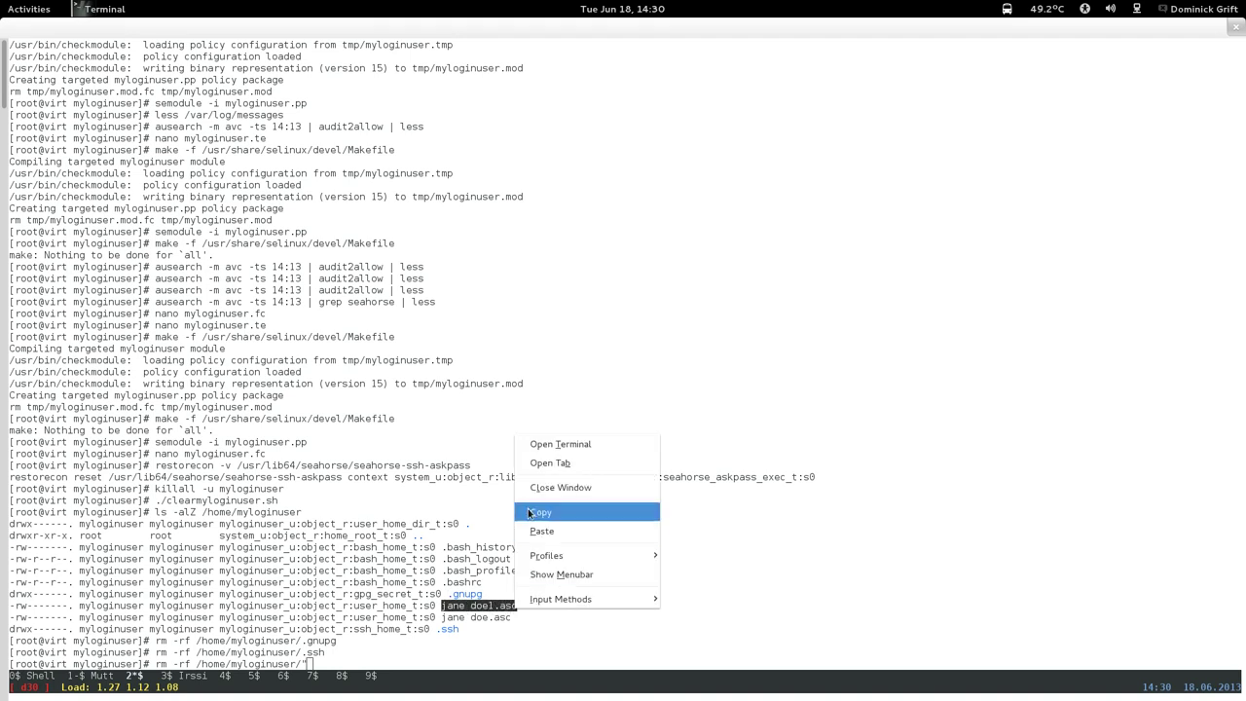
click(538, 512)
right_click(486, 368)
click(519, 463)
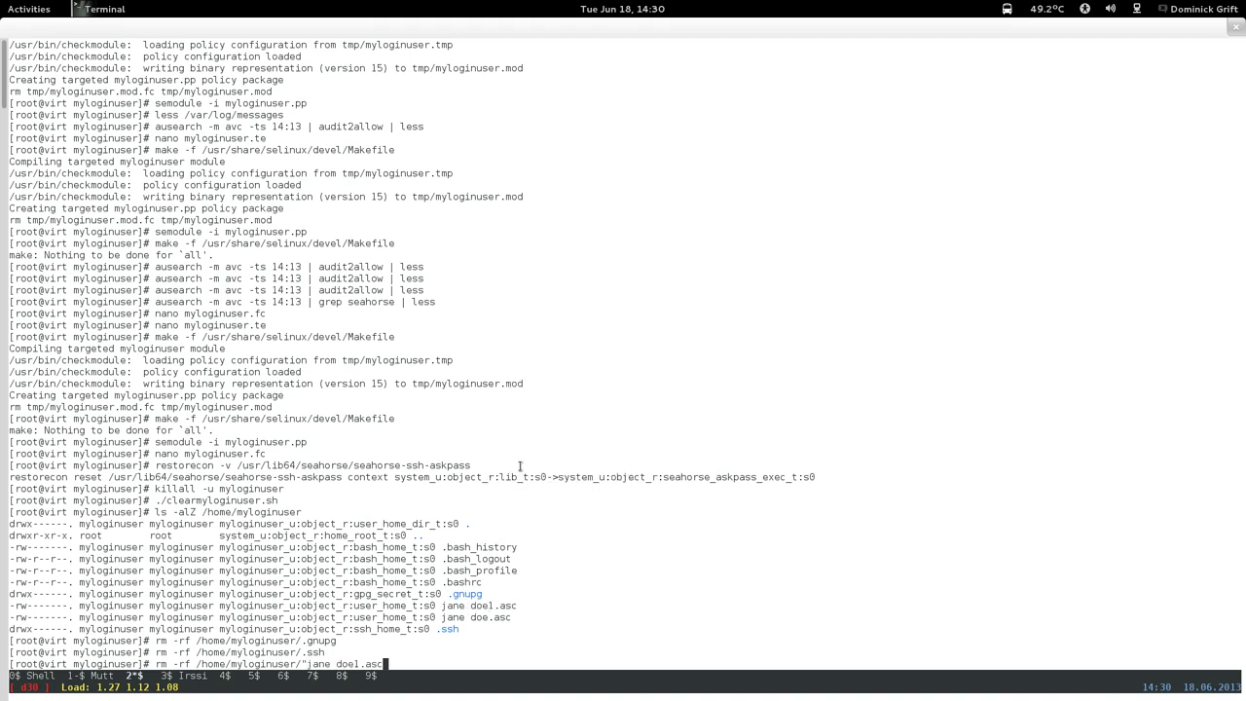
text(")
key(Return)
key(Up)
key(Left)
key(Left)
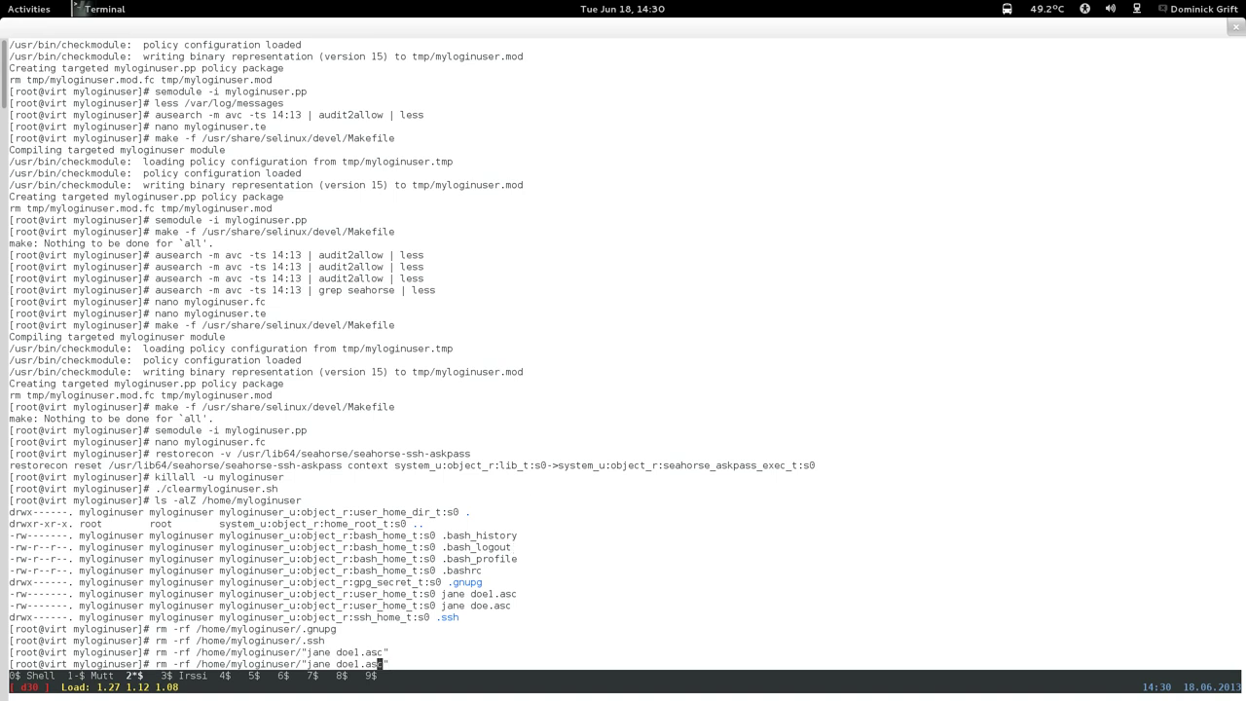
key(Left)
key(Left)
key(Left)
key(BackSpace)
key(Return)
List /home/myloginuser and /tmp with ls -alZ.
text(ls -alZ /home/myloginuser)
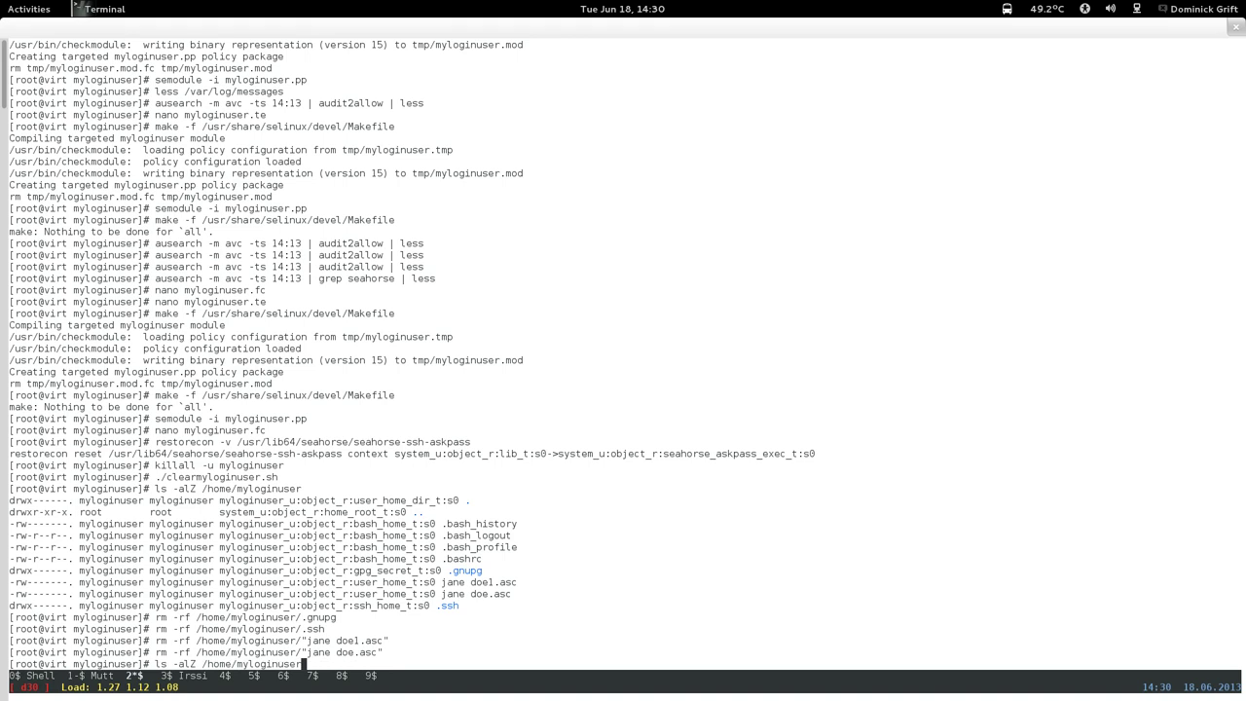
key(Return)
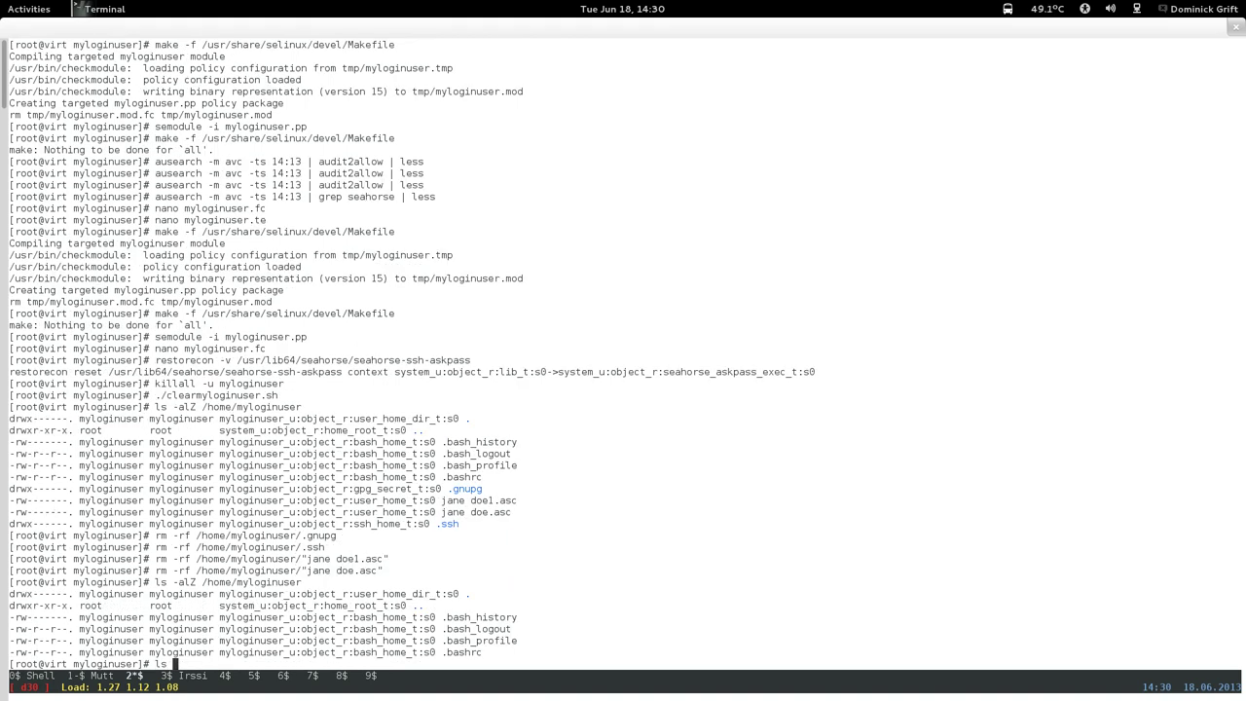
text(ls -alZ /tmp)
key(Return)
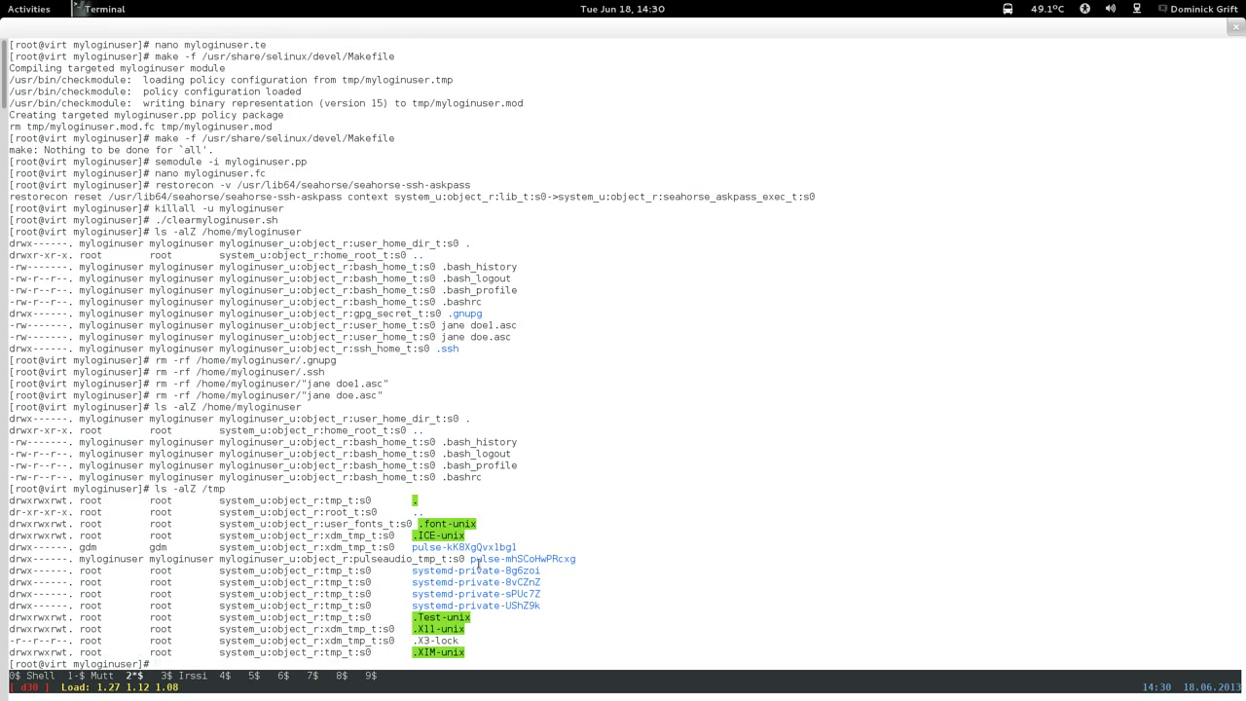